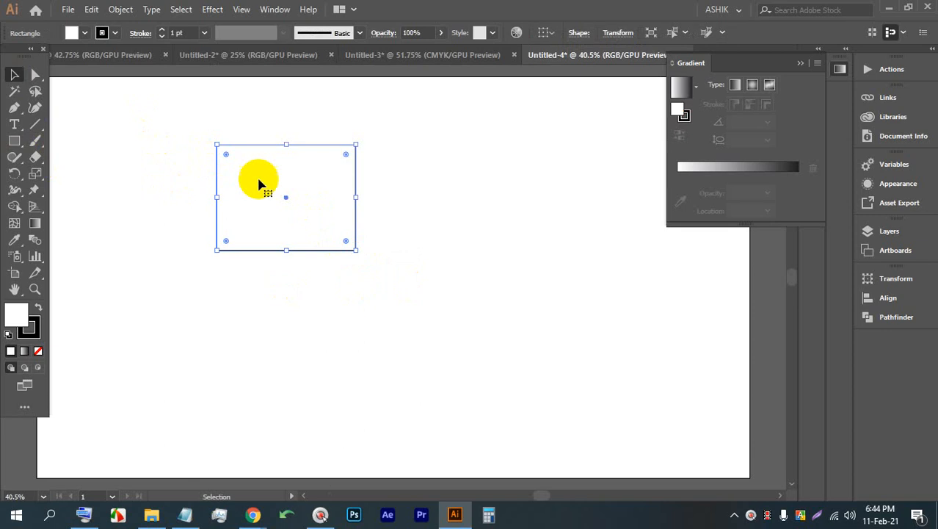
Step: Duplicate the rectangle and place the copy to its lower right on the artboard
drag(258, 184, 417, 221)
click(411, 77)
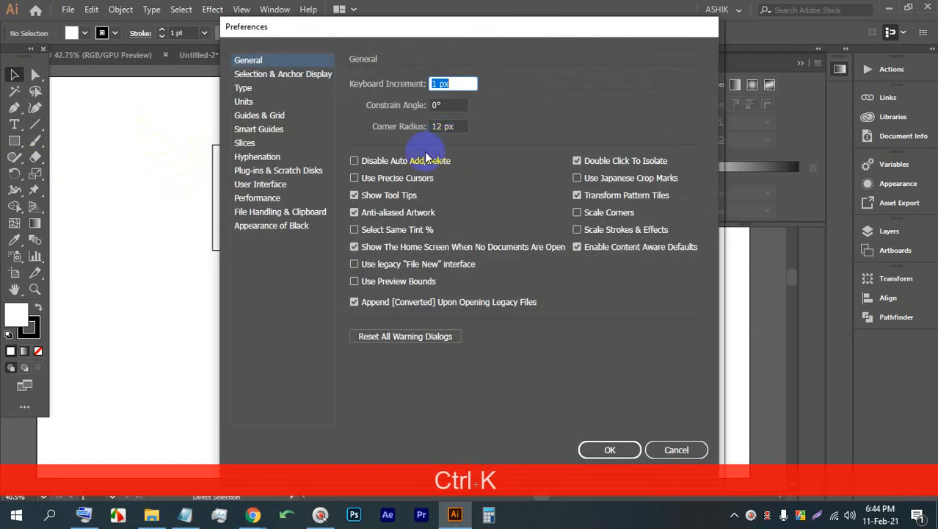
Step: Turn off Alignment Guides in the Smart Guides preferences and apply the change
click(272, 76)
click(244, 88)
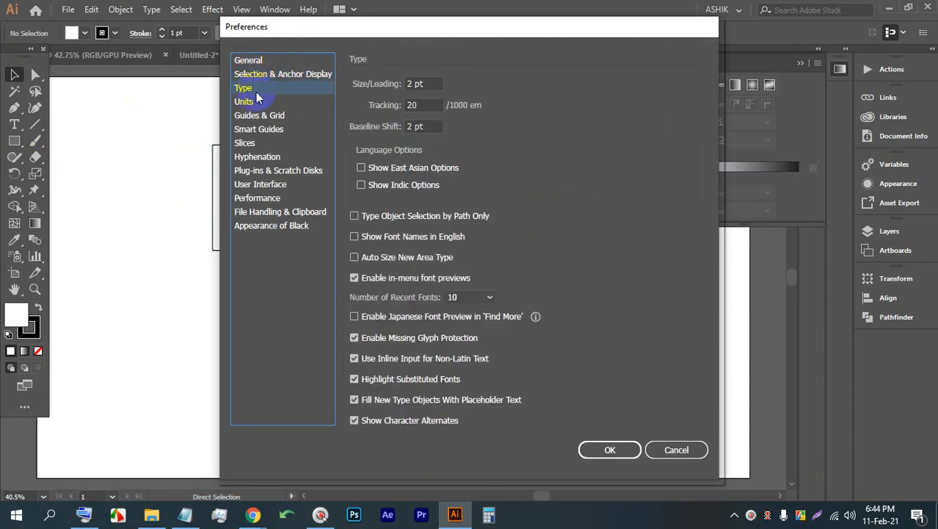
click(250, 101)
click(259, 115)
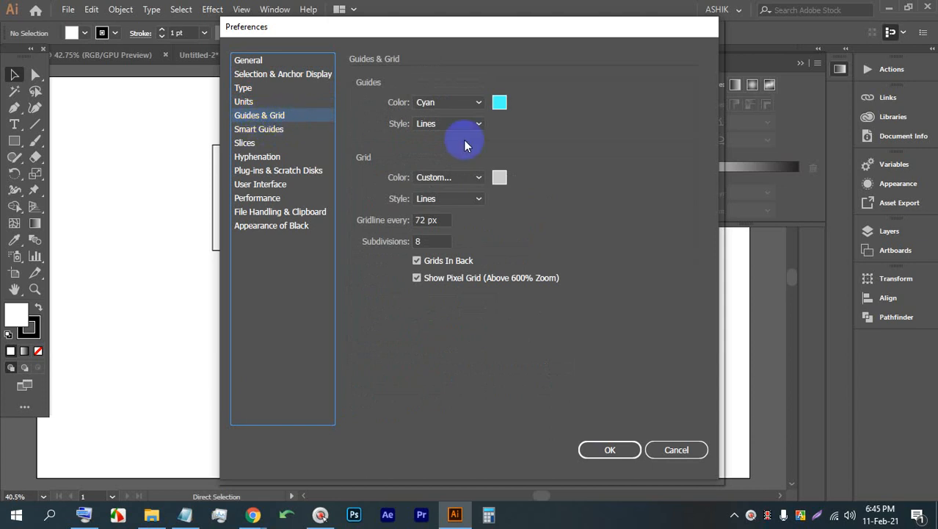
click(270, 130)
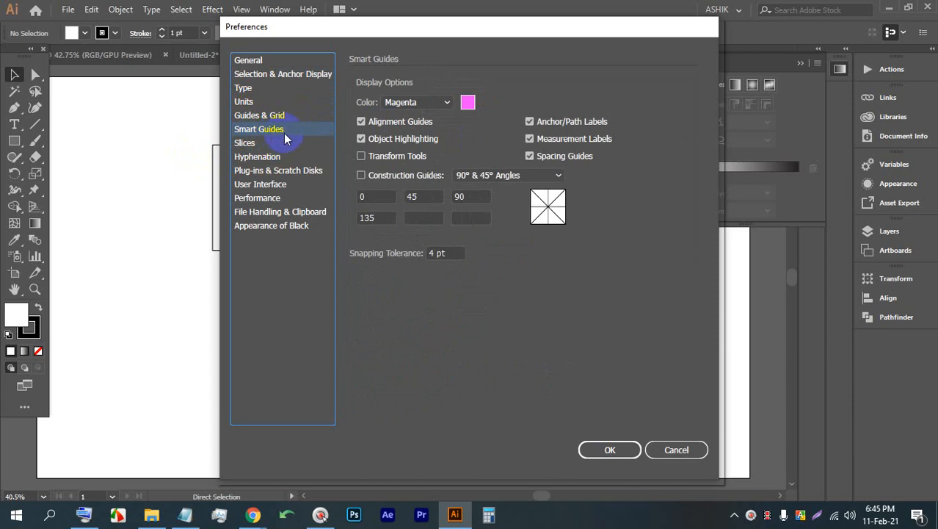
click(423, 103)
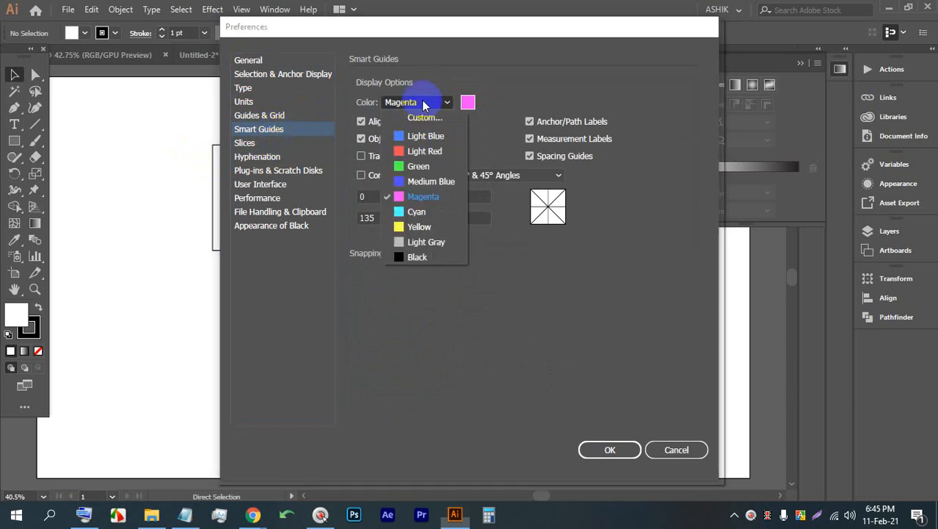
click(287, 133)
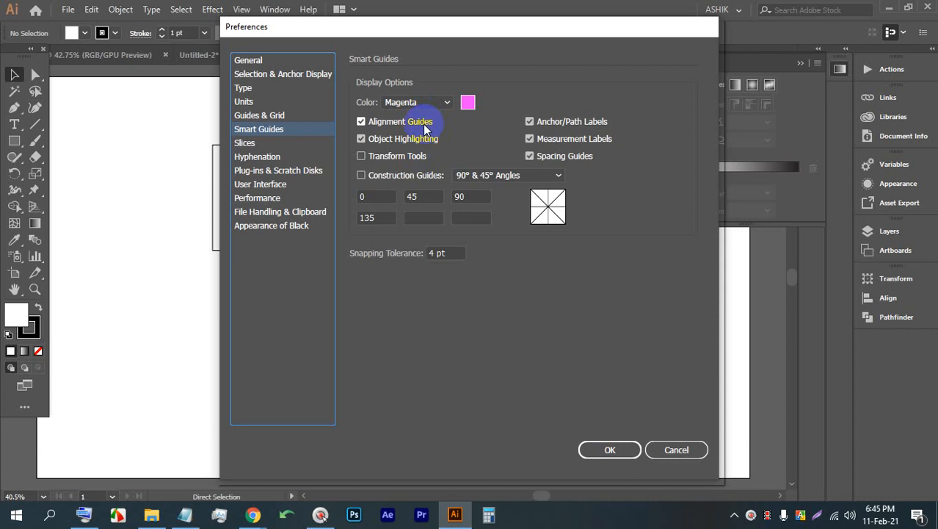
click(368, 124)
click(610, 449)
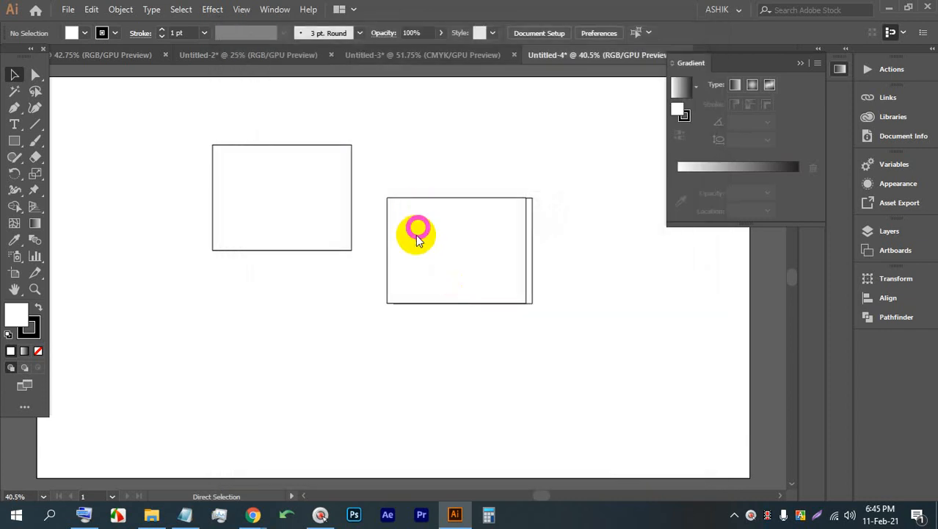
Step: Move the front rectangle of the overlapping pair up and to the left without alignment guides
drag(419, 232, 394, 205)
click(392, 174)
drag(394, 207, 396, 190)
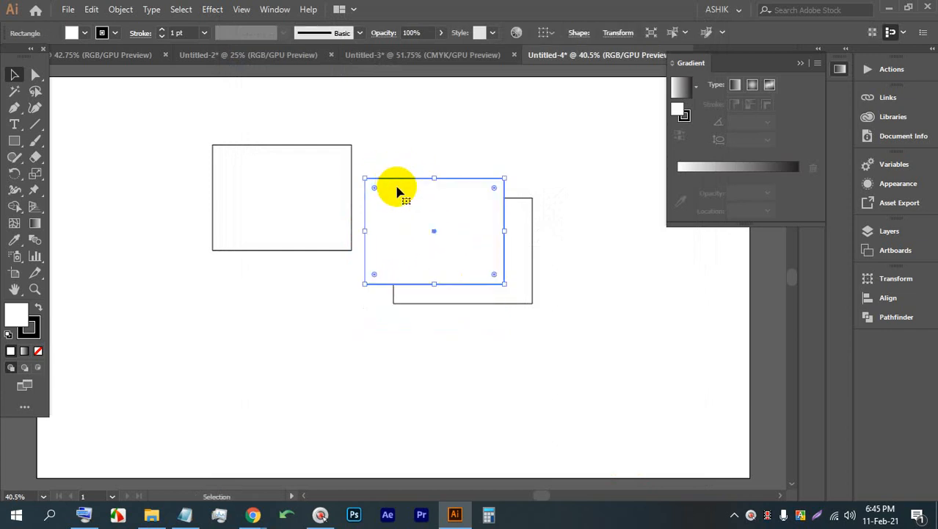
Step: Turn Alignment Guides back on in the Smart Guides preferences, keeping Magenta as the guide colour
key(ctrl+k)
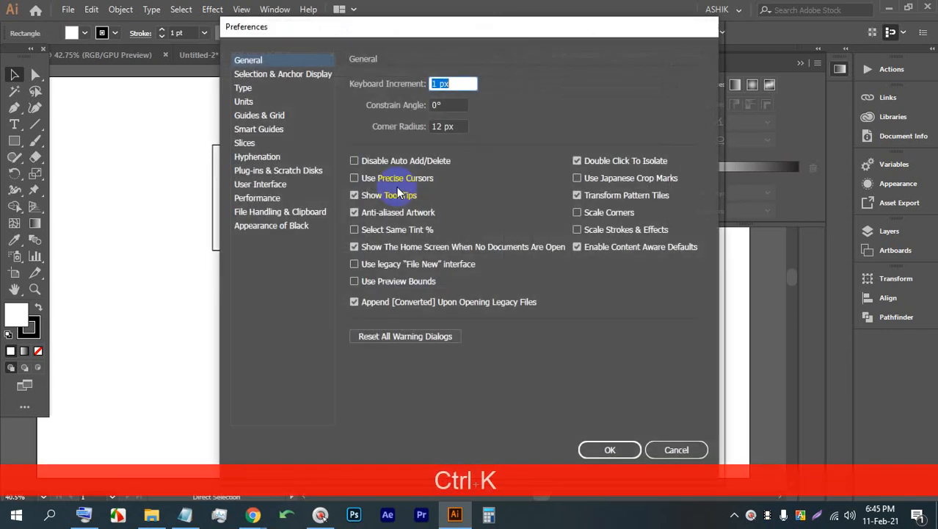
click(266, 116)
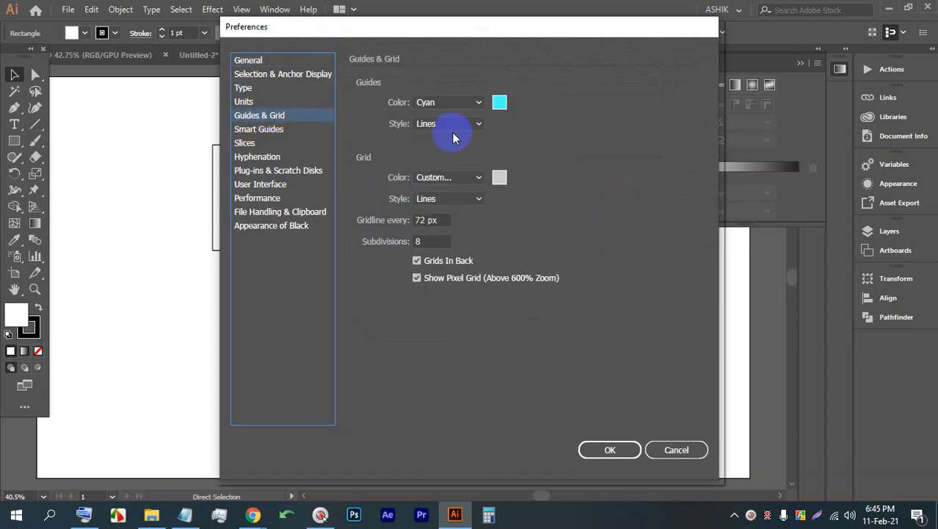
click(259, 130)
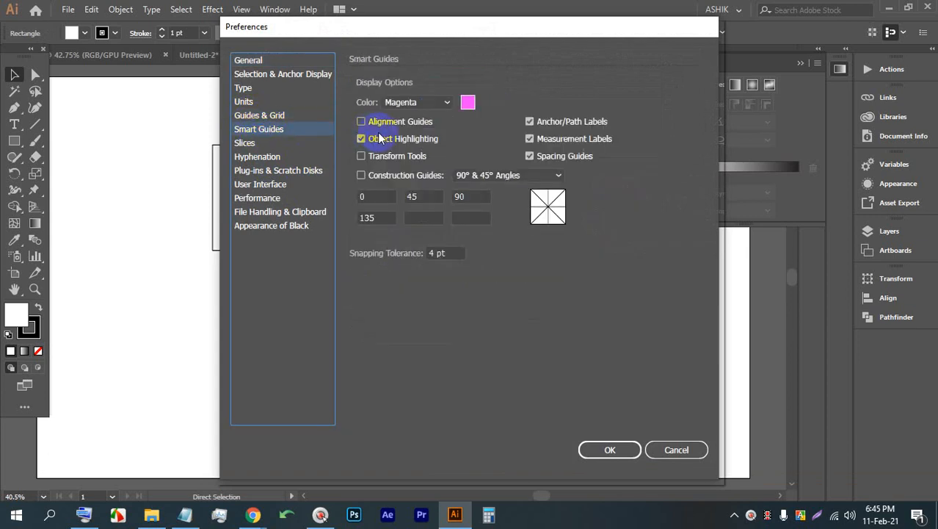
click(416, 122)
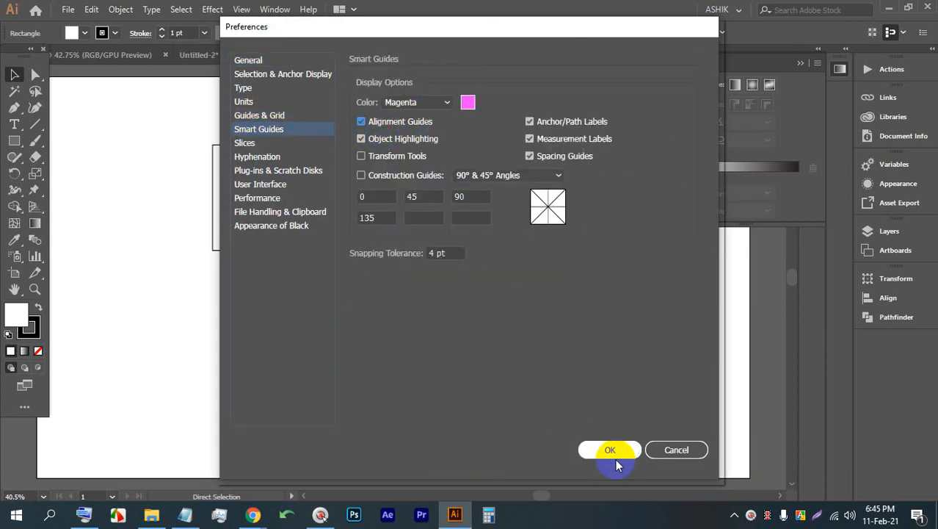
click(464, 107)
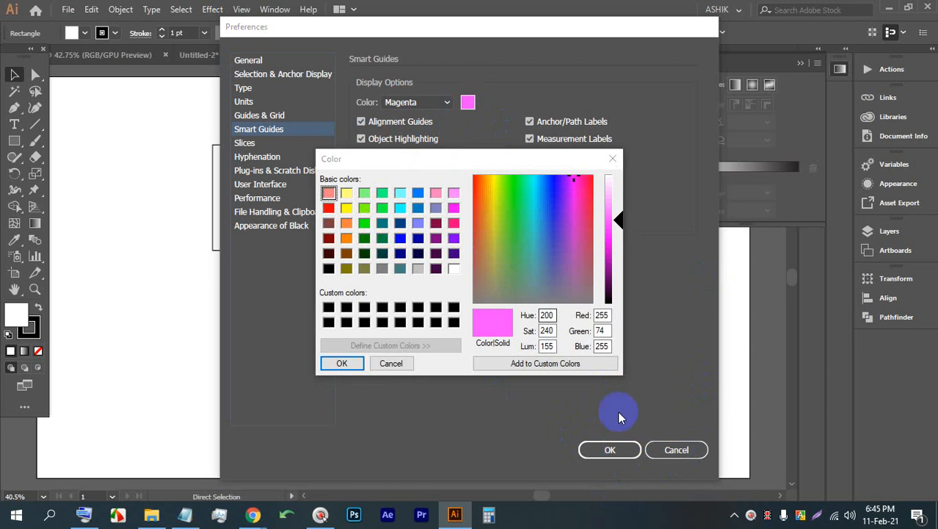
click(381, 362)
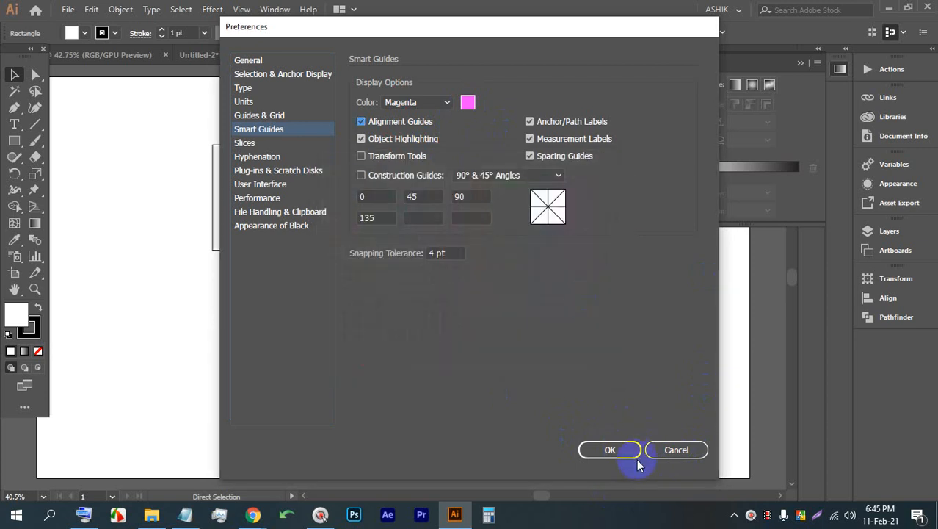
click(616, 451)
Step: Move the selected rectangle directly above the one behind it, and delete all rectangles from the artboard
drag(415, 179, 400, 93)
click(635, 320)
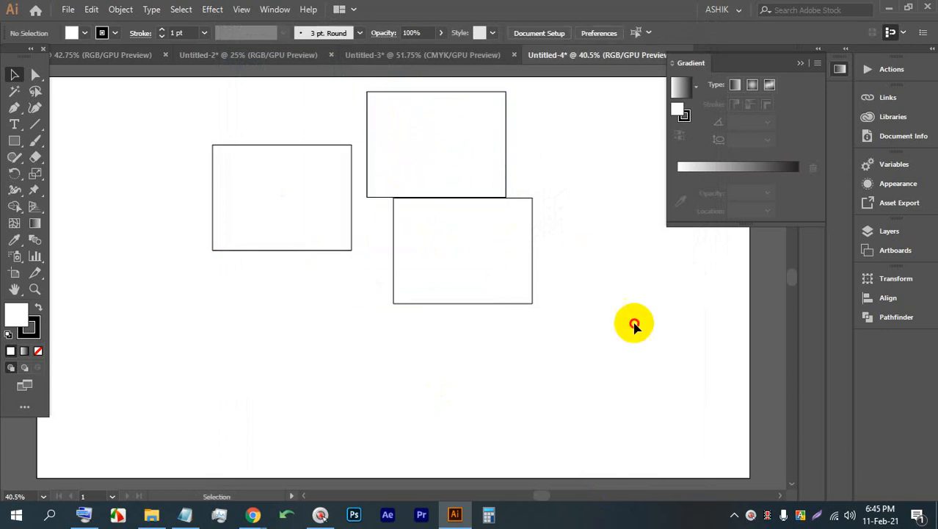
drag(635, 320, 285, 146)
key(BackSpace)
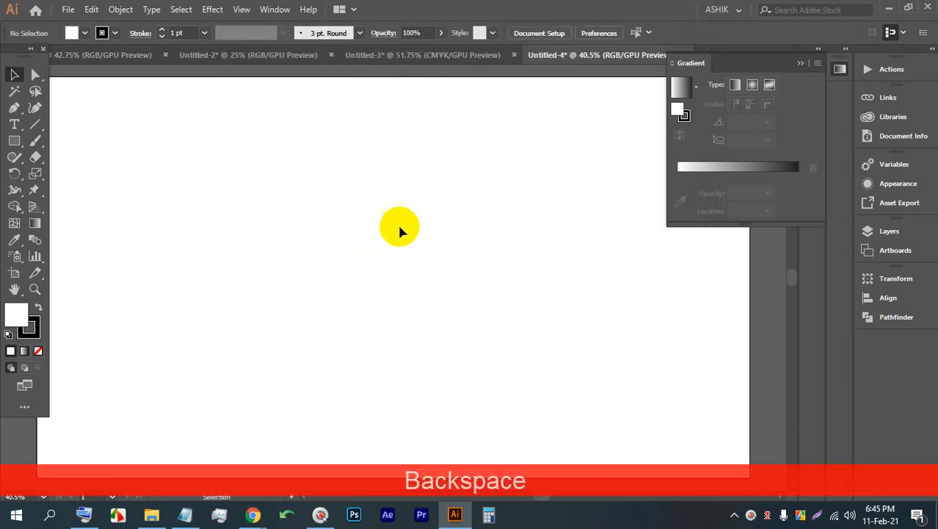
Step: Close all open documents, including Untitled-2, Untitled-3 and Untitled-4, without saving changes
click(513, 54)
click(539, 274)
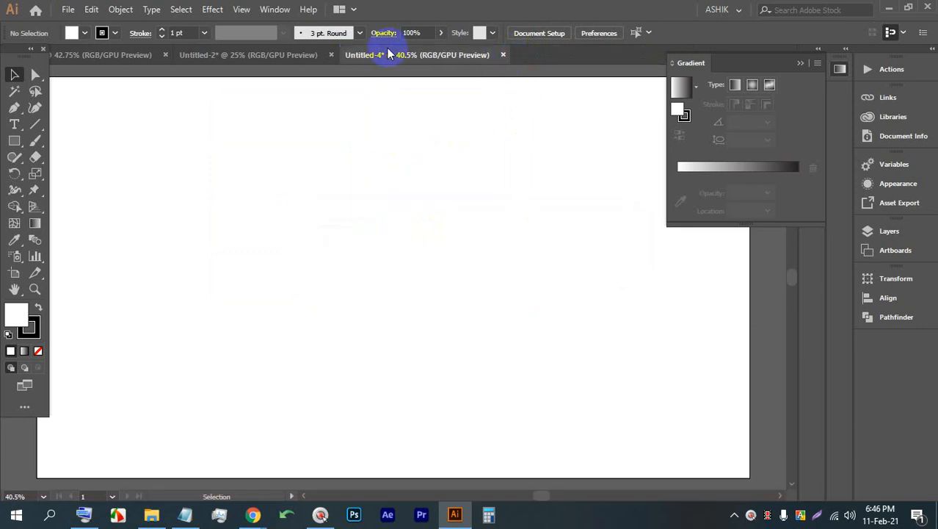
click(331, 55)
click(523, 276)
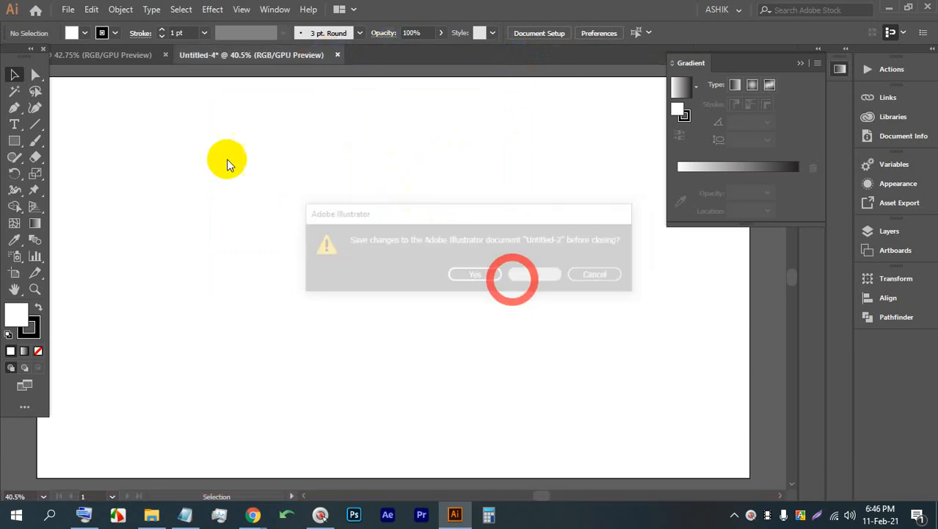
click(166, 55)
click(163, 55)
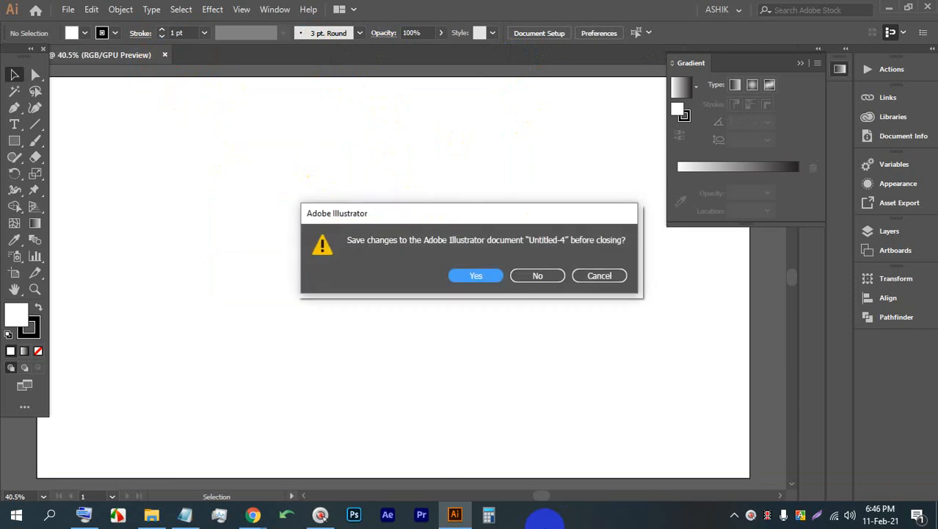
click(538, 275)
Step: Switch to the CWBD LEDP GD-D61(Evening) Facebook group in Chrome and view the furniture cover design full size
click(252, 514)
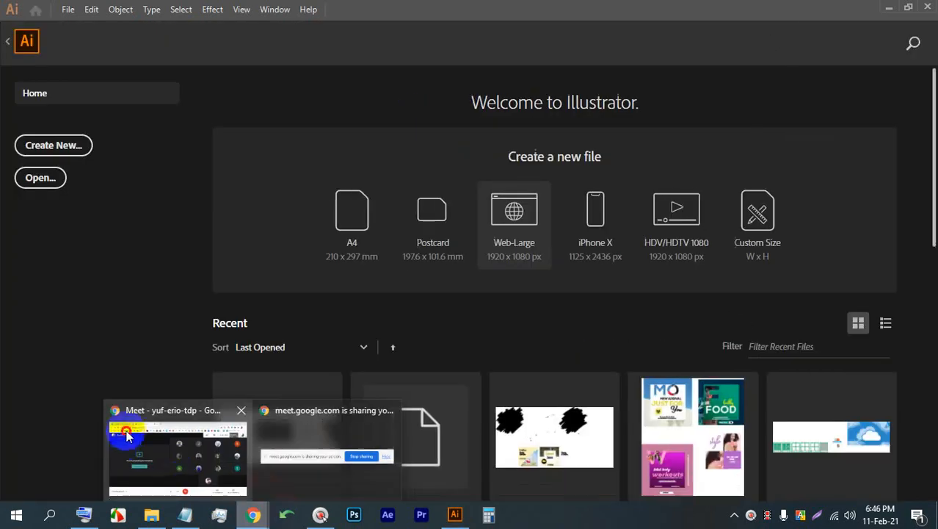
click(176, 452)
click(121, 11)
scroll(470, 261, down, 8)
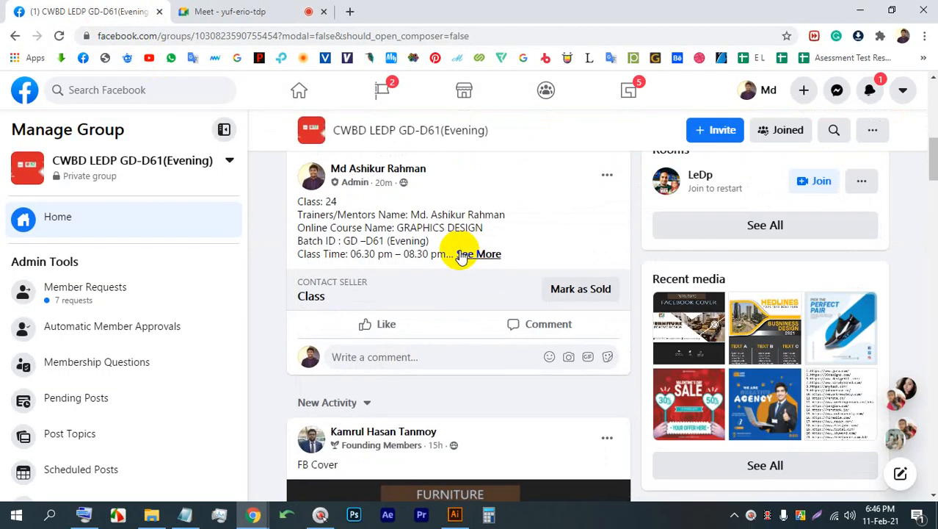
scroll(447, 261, down, 1)
click(436, 251)
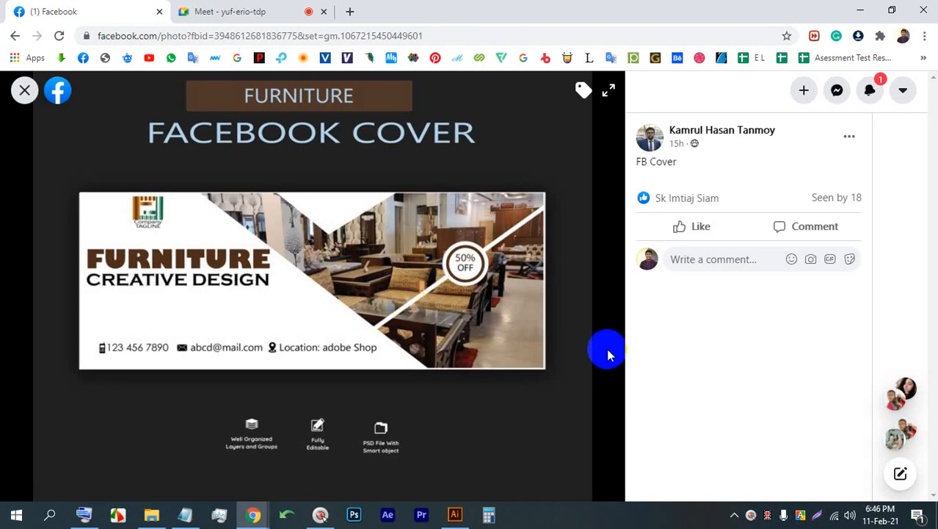
click(22, 90)
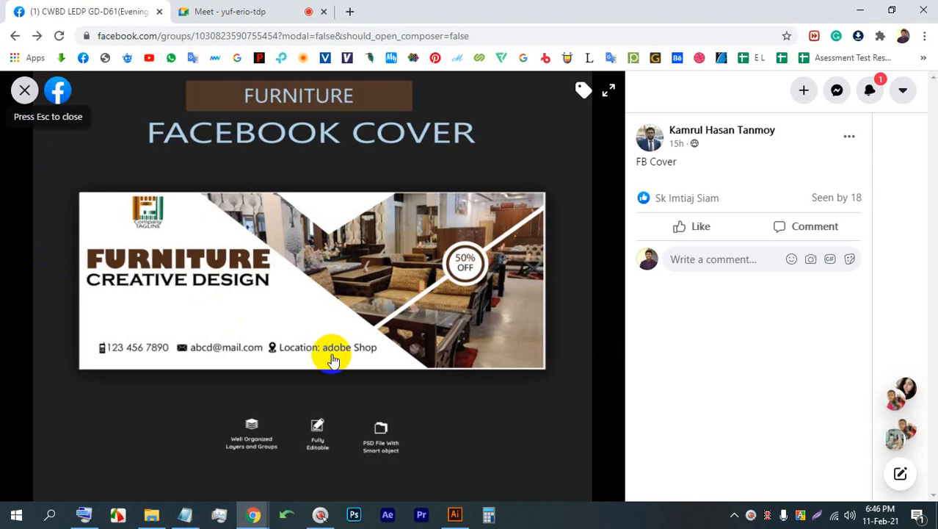
Step: View the before-and-after image of the Sofa Cover Change post full size
scroll(357, 330, down, 6)
scroll(413, 329, up, 3)
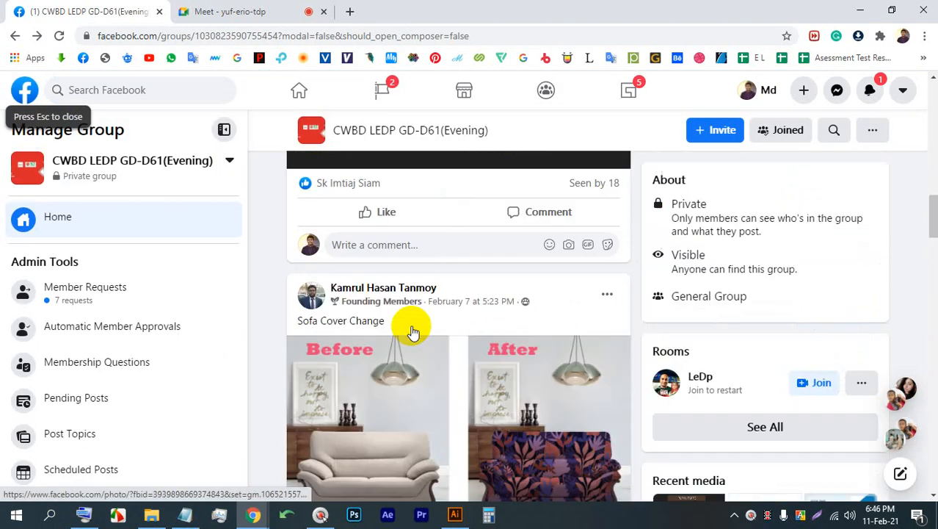
scroll(413, 329, down, 2)
click(395, 298)
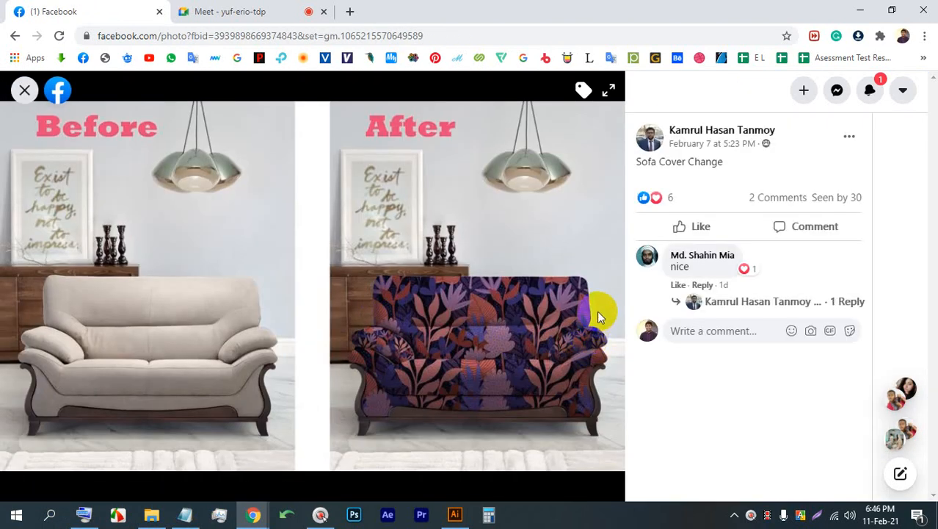
click(22, 89)
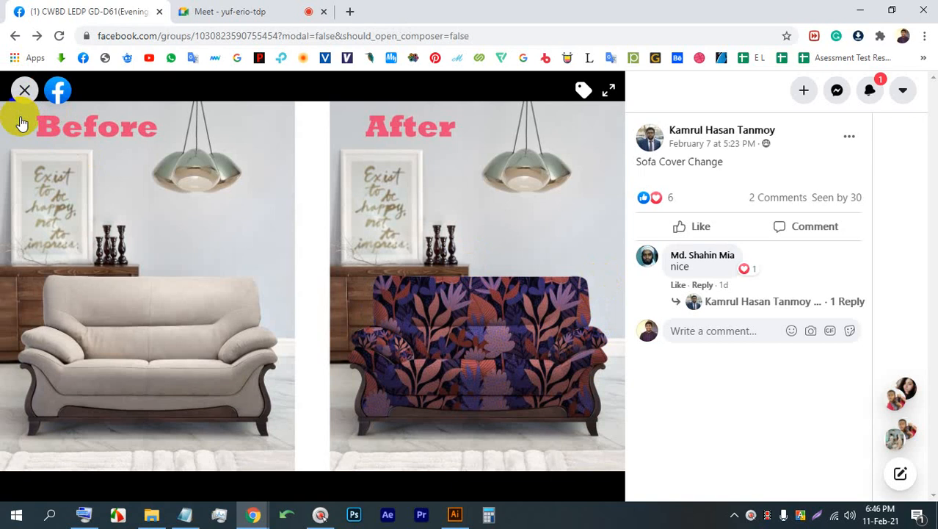
Step: Review the Creative Agency, Valentine's Day Sale and Perfect Pair shoe designs in the member's photo post
scroll(425, 304, down, 5)
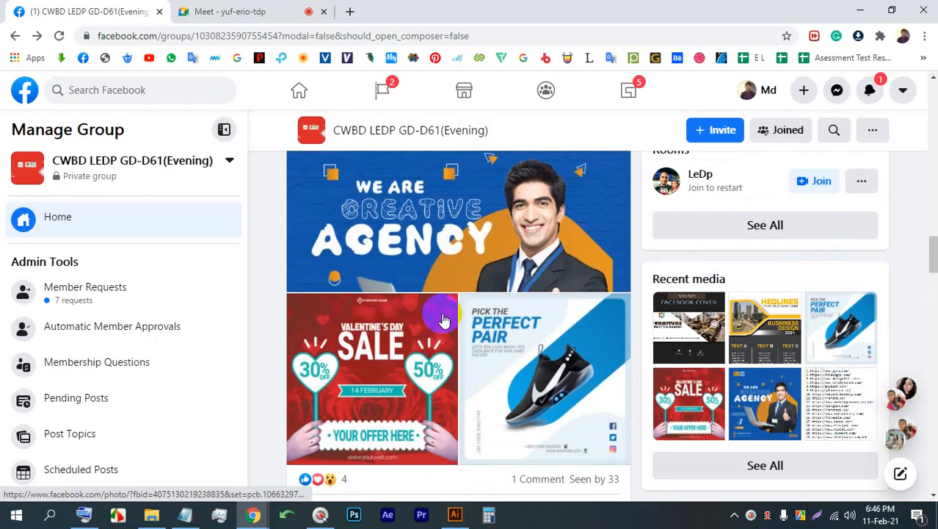
scroll(444, 319, up, 2)
click(441, 314)
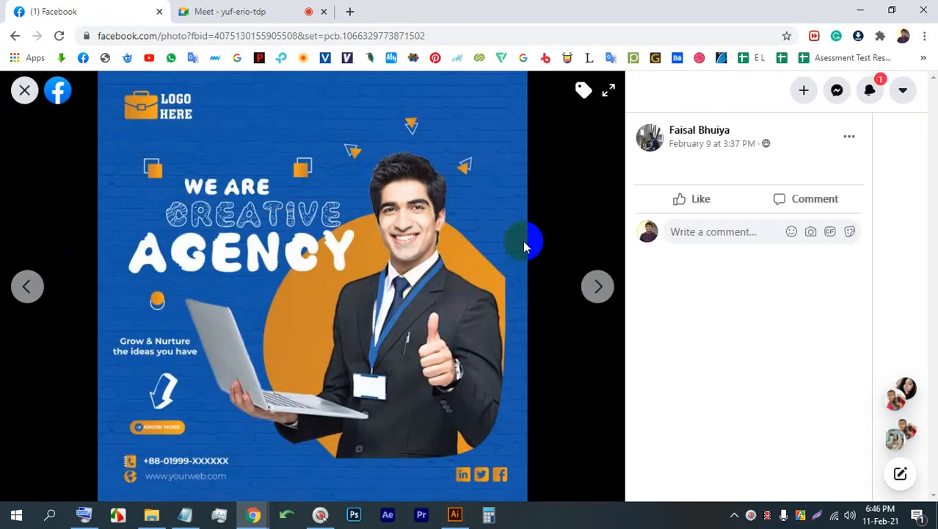
click(601, 289)
click(602, 290)
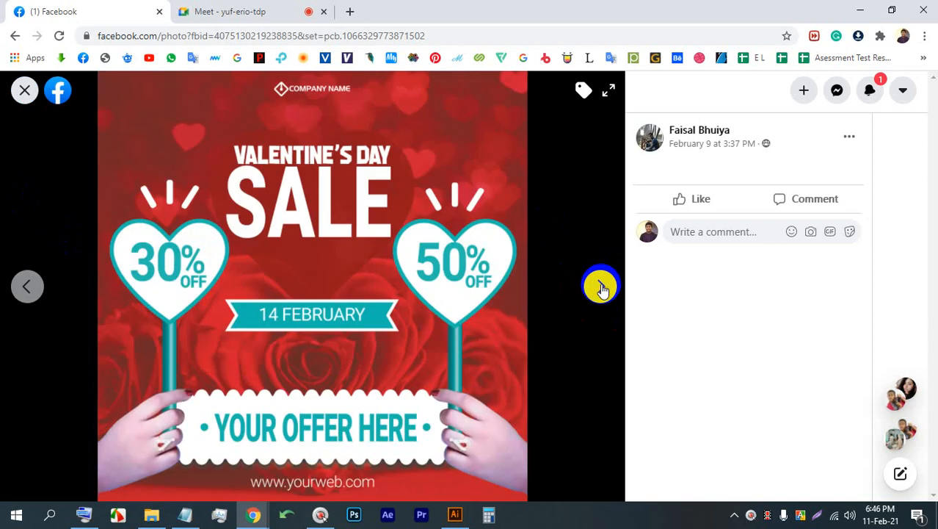
click(22, 288)
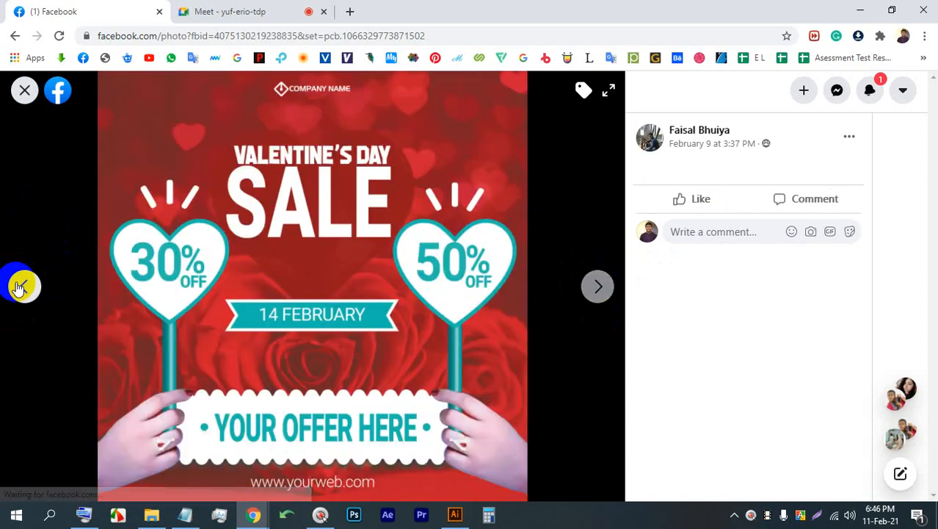
click(17, 287)
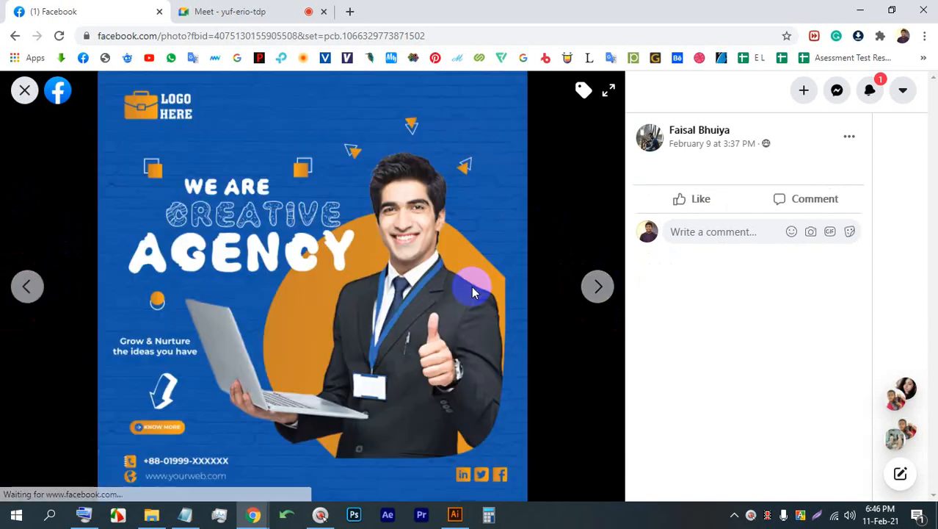
click(594, 286)
click(592, 286)
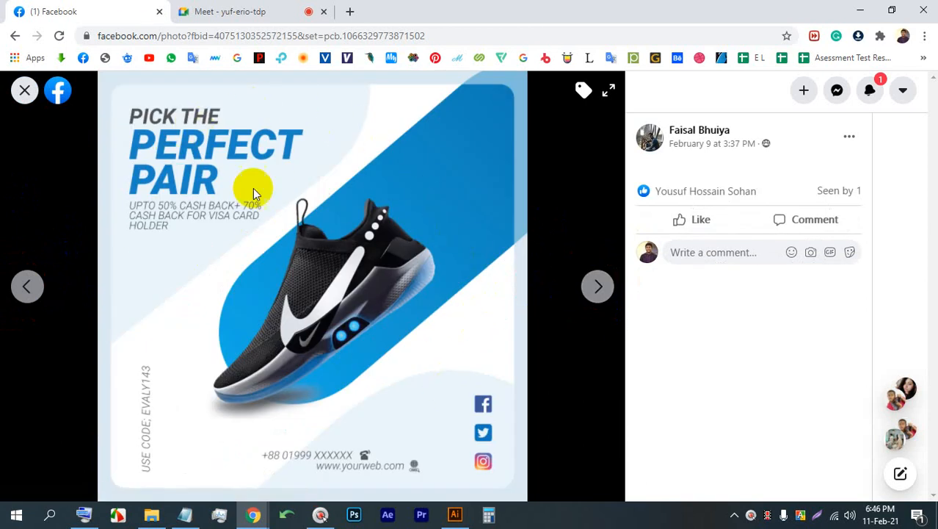
click(51, 138)
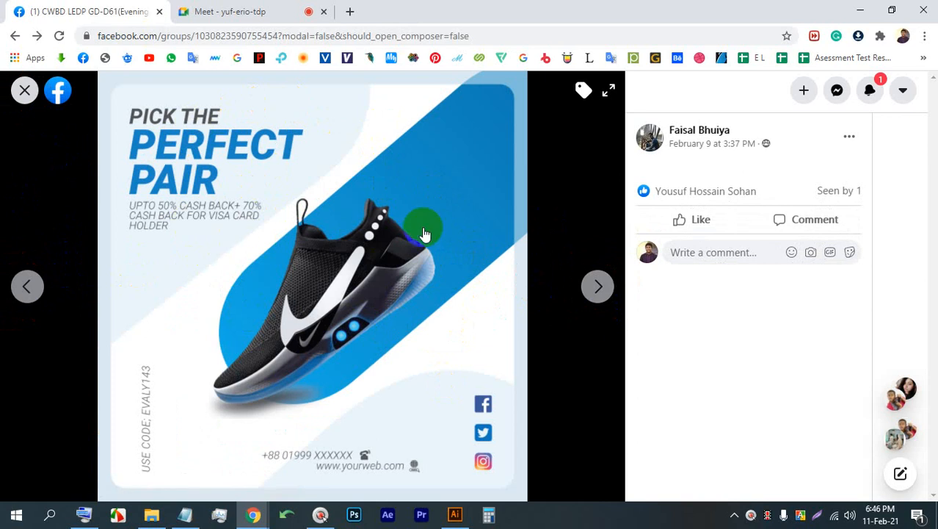
Step: View the yellow and grey Business Design 2021 flyer post full size, and return to the group feed
scroll(445, 297, down, 10)
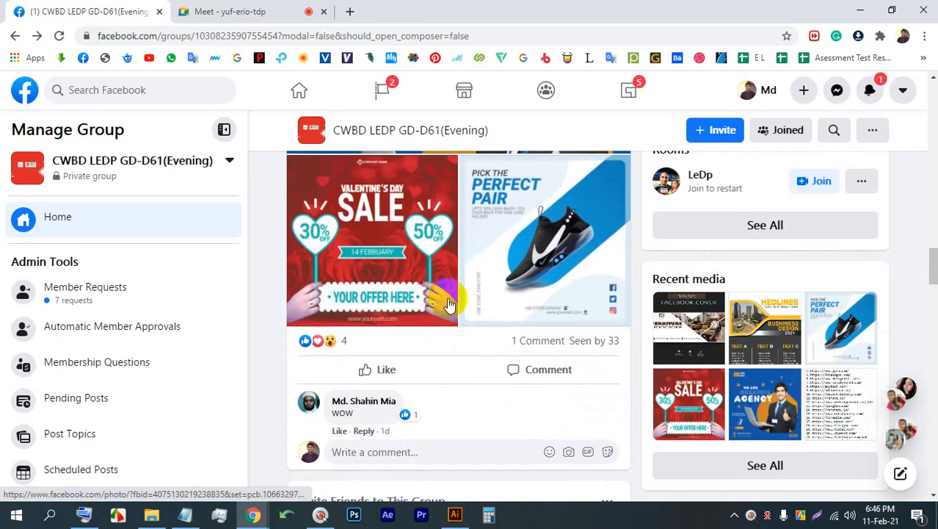
scroll(445, 297, down, 3)
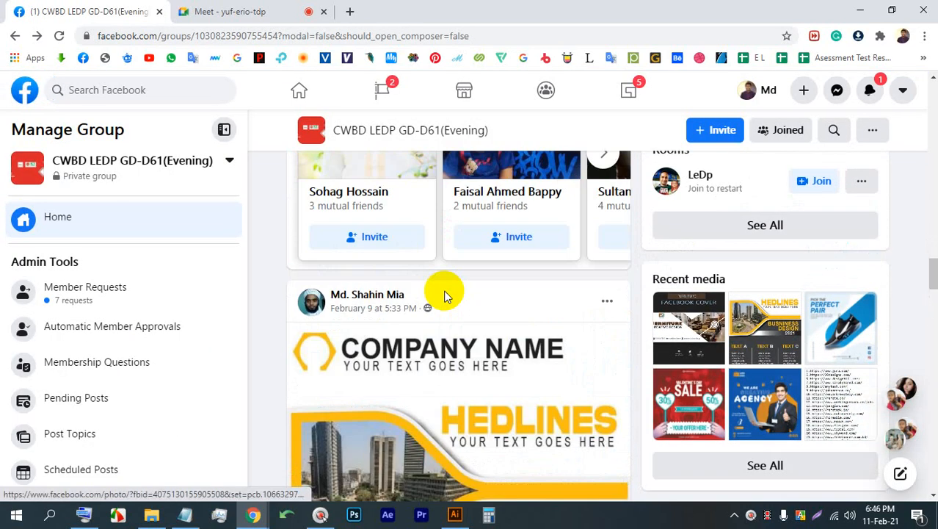
scroll(444, 295, down, 3)
click(430, 245)
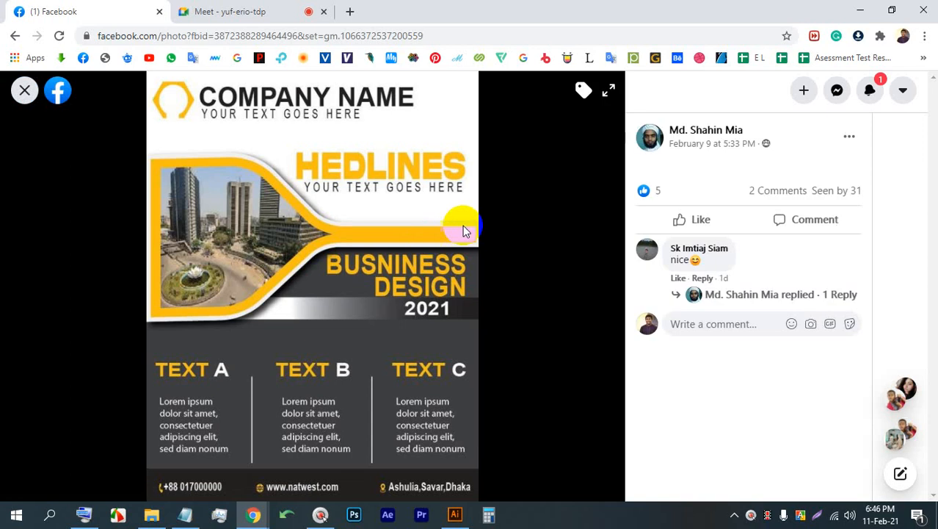
click(22, 96)
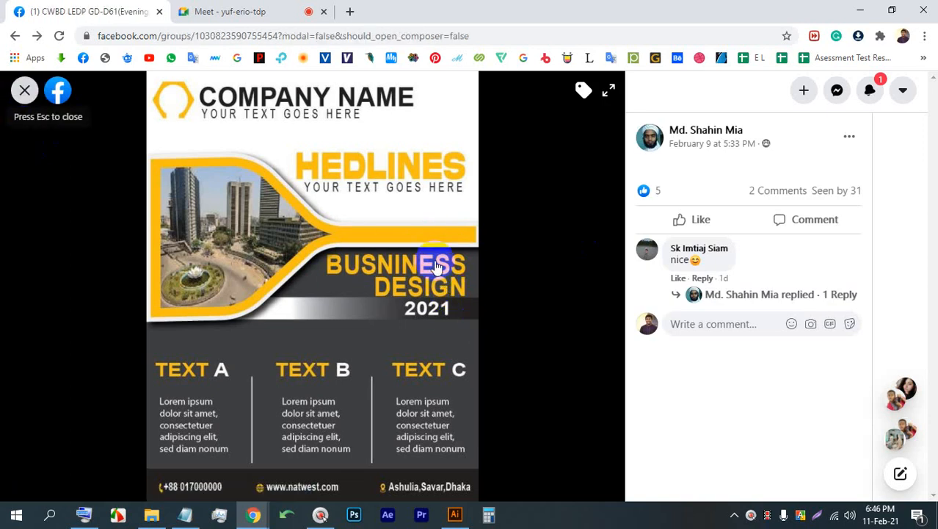
click(257, 11)
click(110, 6)
key(Escape)
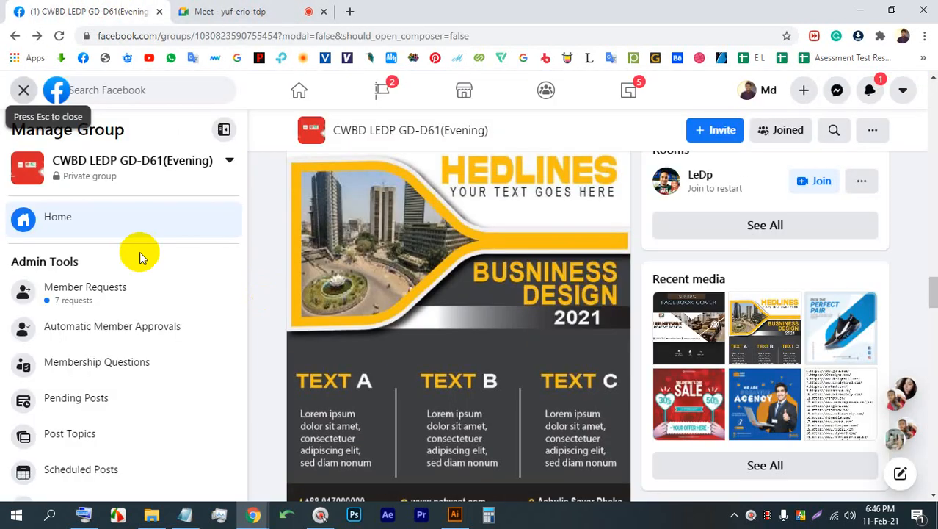
Step: Find the post with the numbered list of freelance websites further down the feed and view its image full size
scroll(459, 272, down, 5)
scroll(459, 272, down, 12)
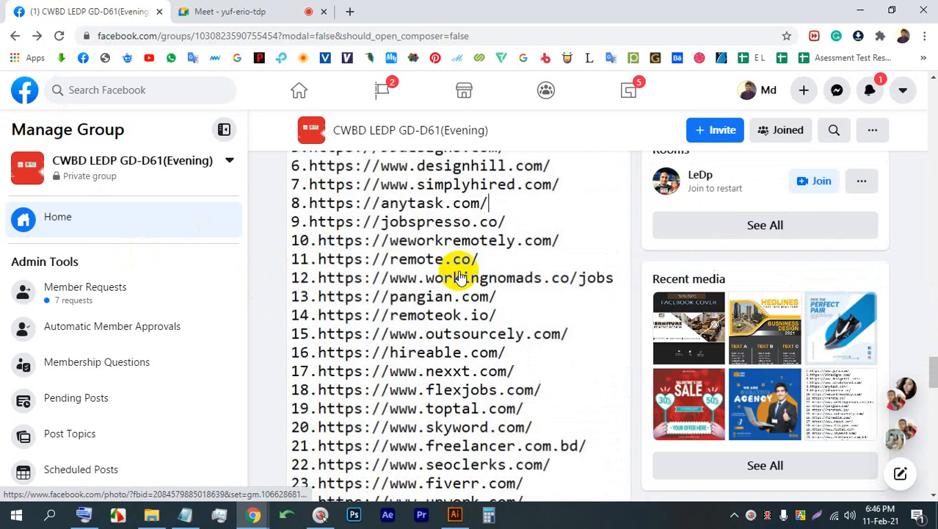
scroll(458, 274, up, 3)
click(447, 266)
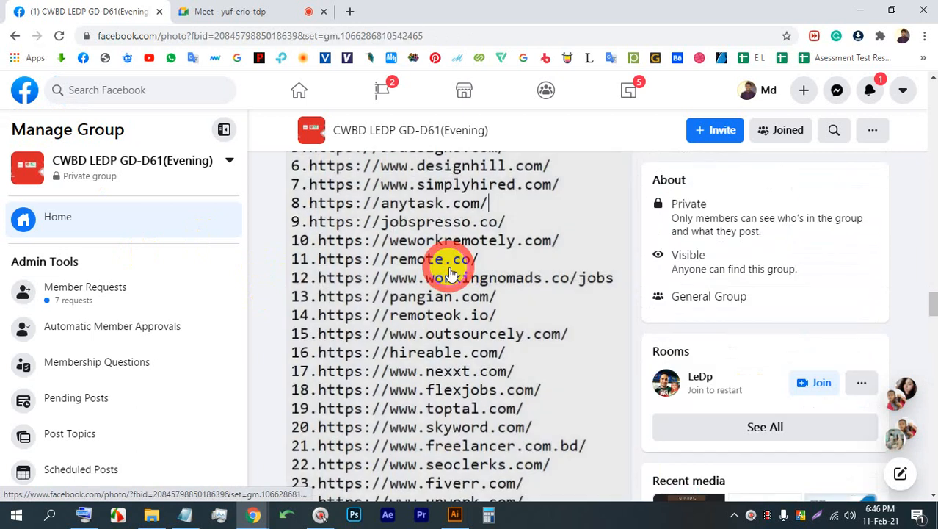
click(817, 514)
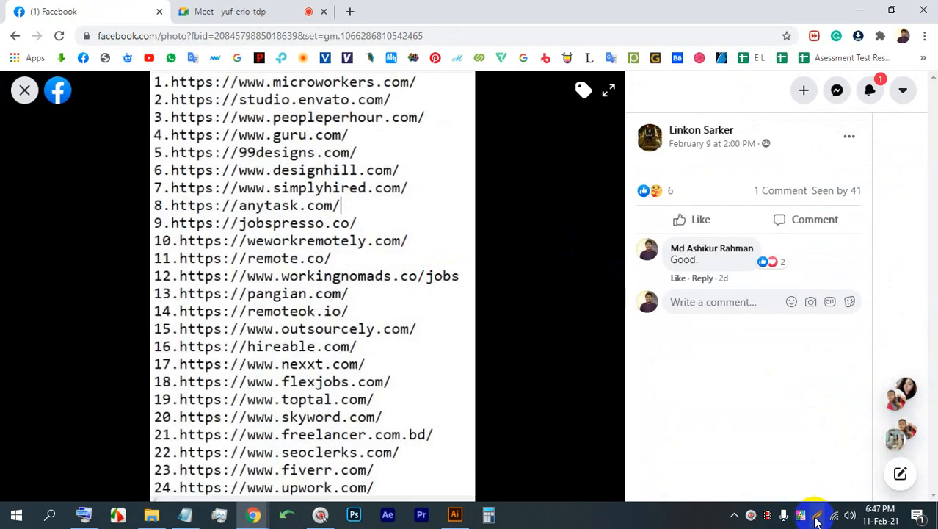
right_click(440, 305)
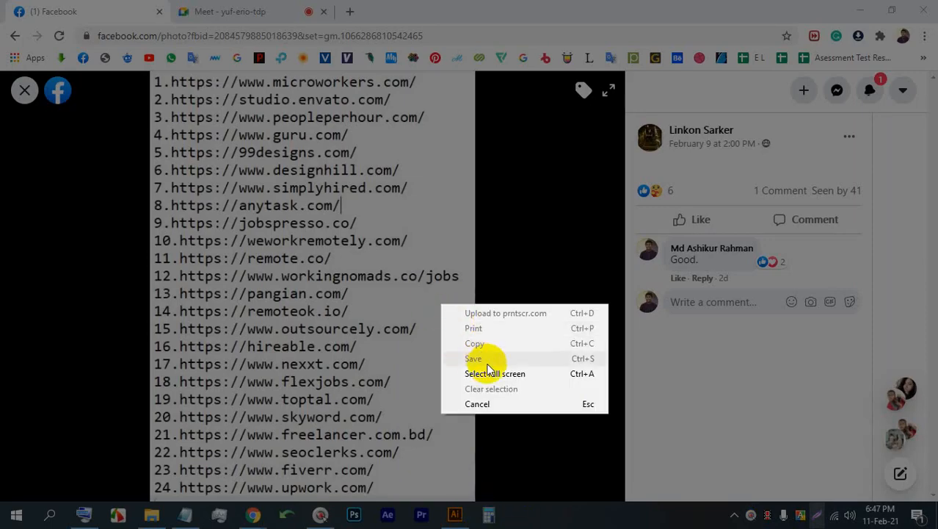
click(480, 406)
Step: Save the website list image as a JPEG in the Downloads folder under its suggested file name
right_click(325, 205)
click(351, 226)
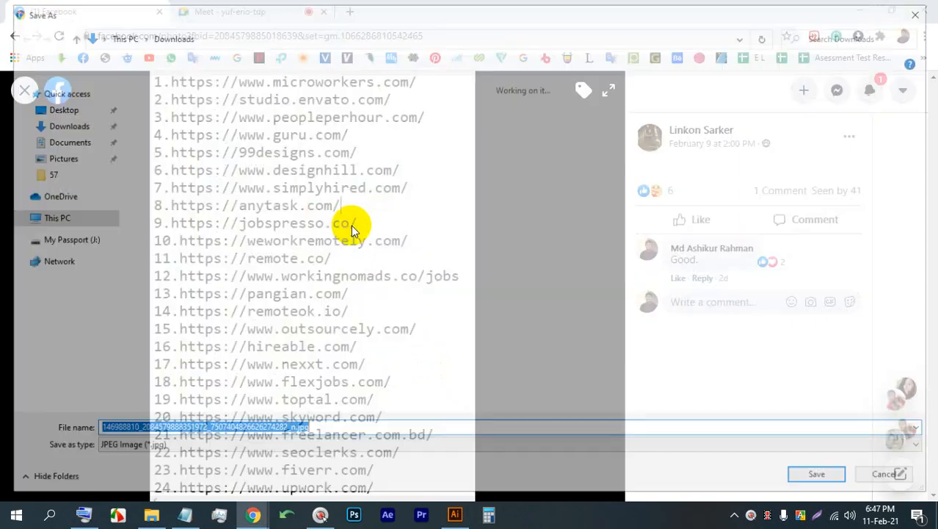
key(Left)
key(Return)
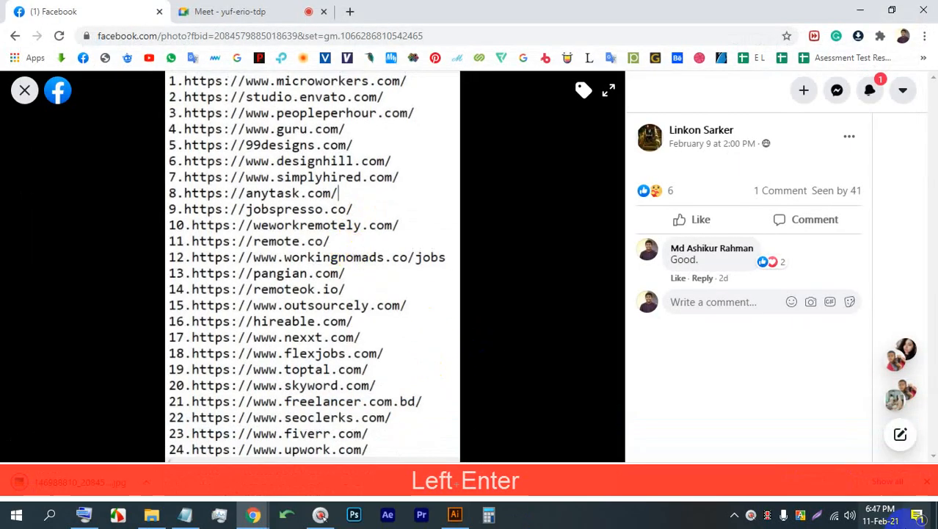
click(817, 517)
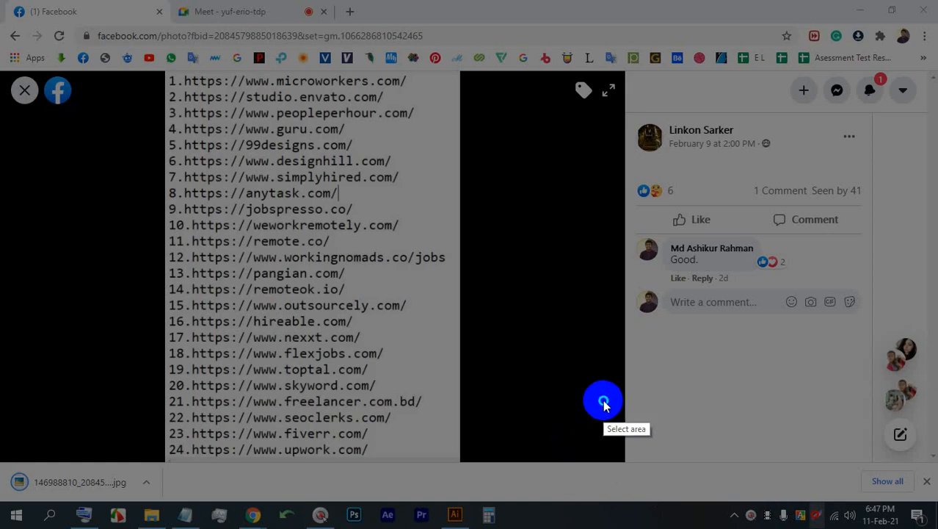
right_click(604, 401)
click(653, 387)
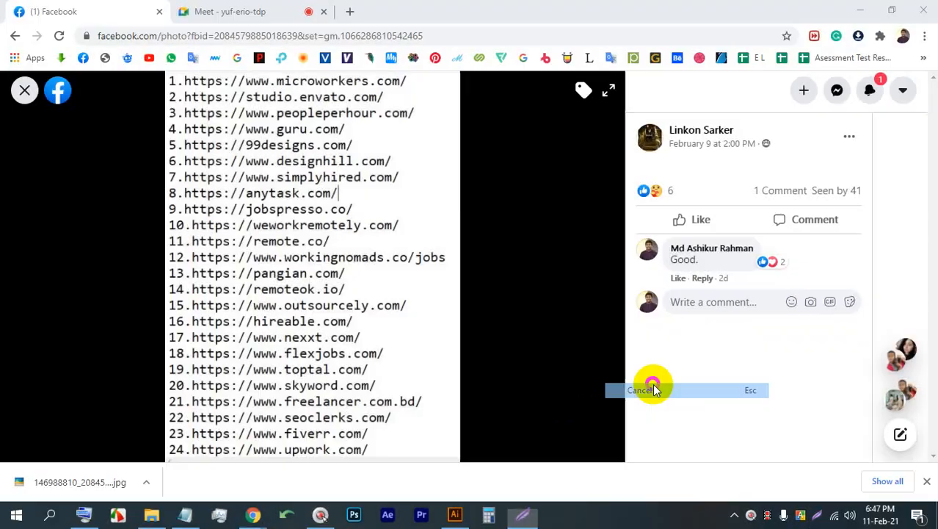
Step: Select the whole website list as a screenshot area of about 481x633, then box and strike through the microworkers.com entry in red
click(926, 482)
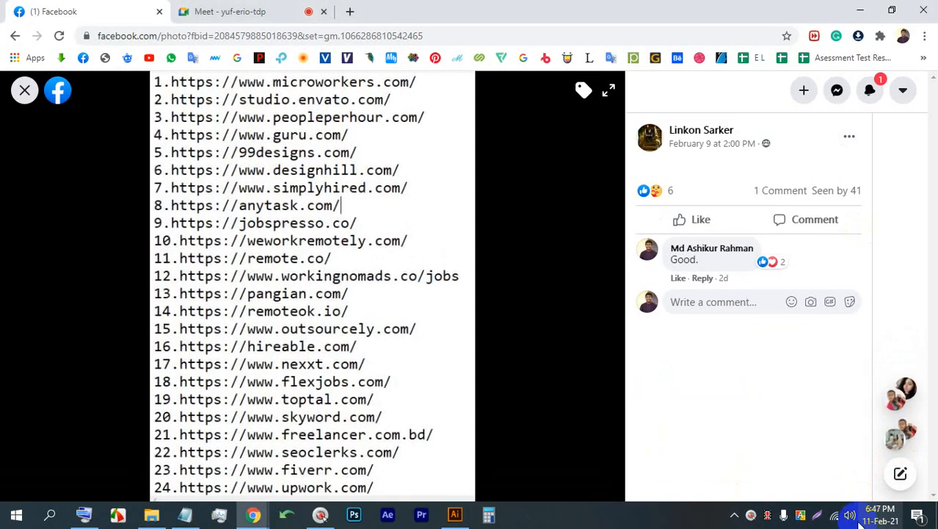
click(817, 517)
drag(476, 499, 145, 63)
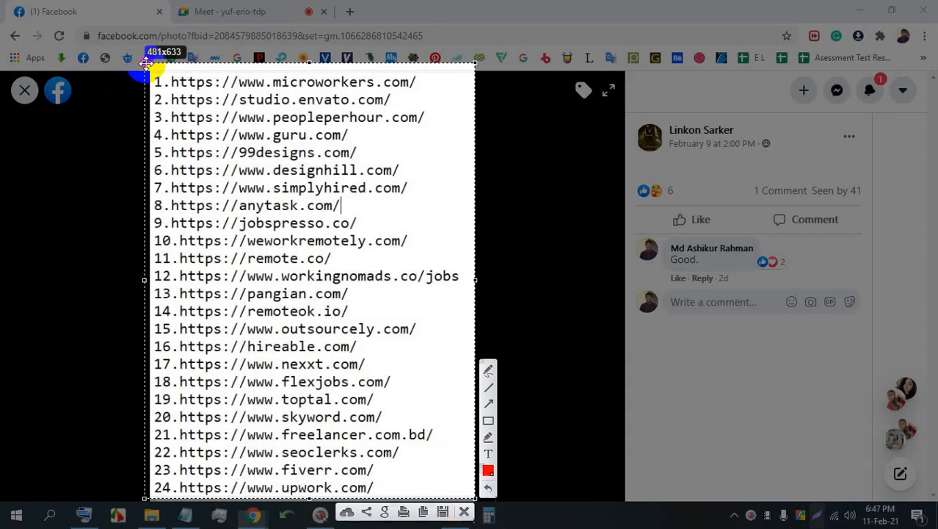
click(489, 420)
drag(149, 71, 427, 92)
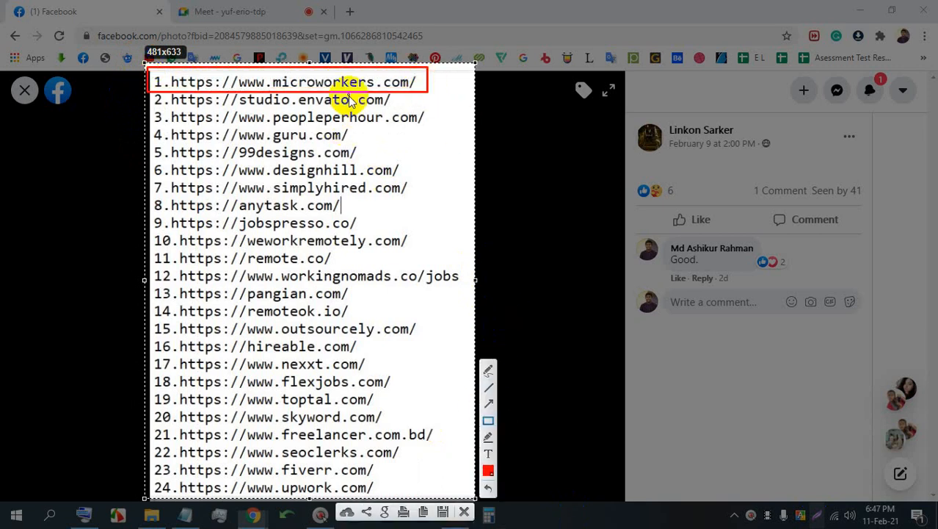
click(486, 372)
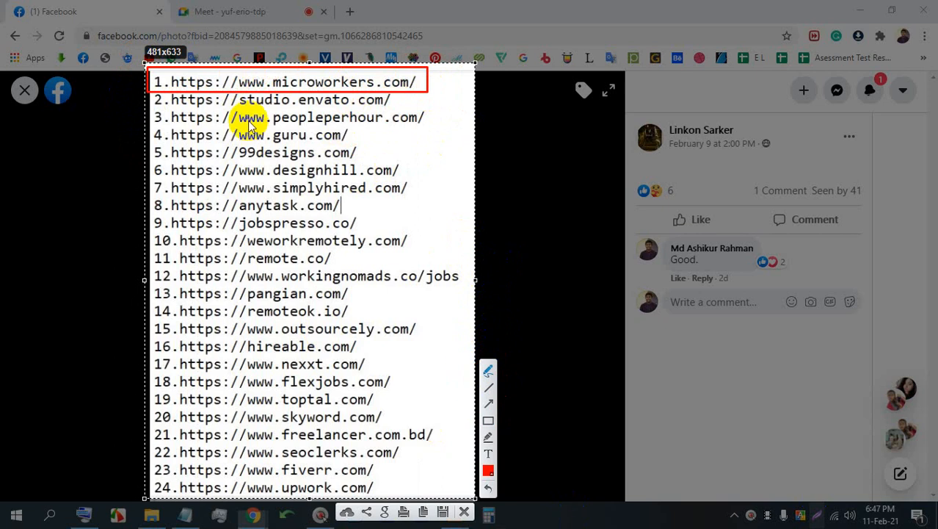
mouse_move(198, 83)
mouse_down()
mouse_move(319, 85)
mouse_move(297, 88)
mouse_move(307, 87)
mouse_up()
Step: Draw red rectangles around entries 2 to 6, from studio.envato.com to designhill.com, undoing the stray rectangle beside entry 6
click(487, 419)
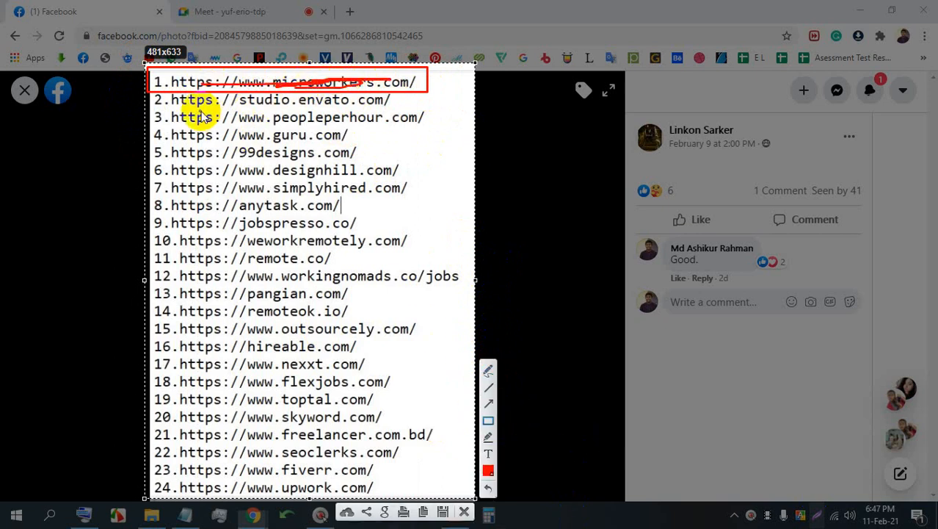
drag(151, 91, 409, 108)
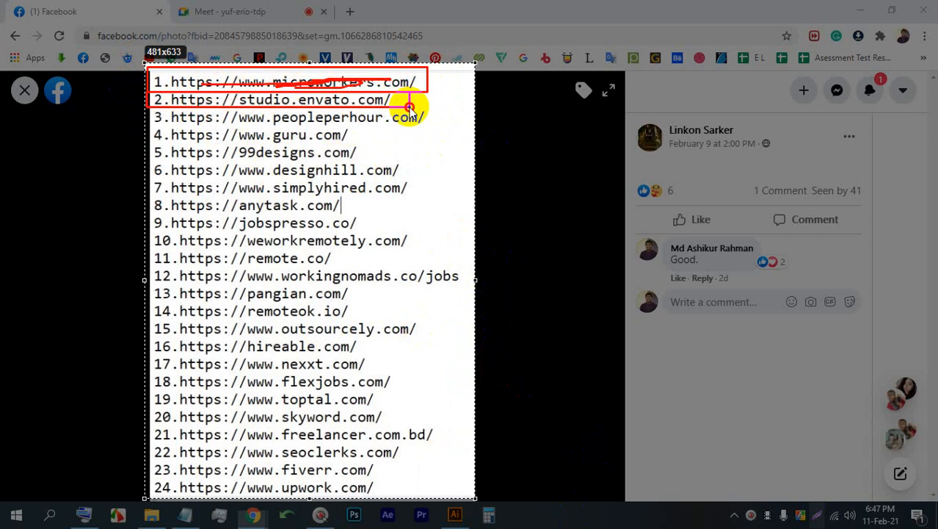
drag(408, 108, 411, 108)
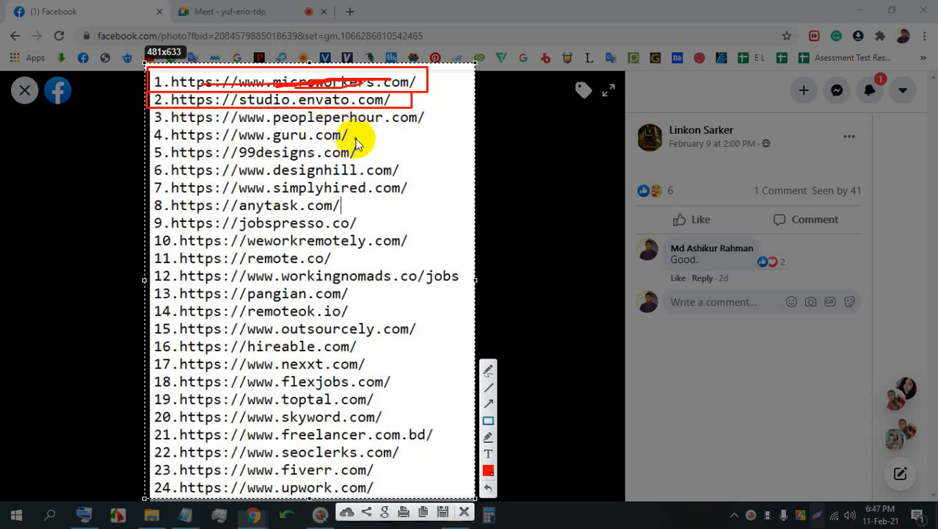
drag(149, 109, 441, 125)
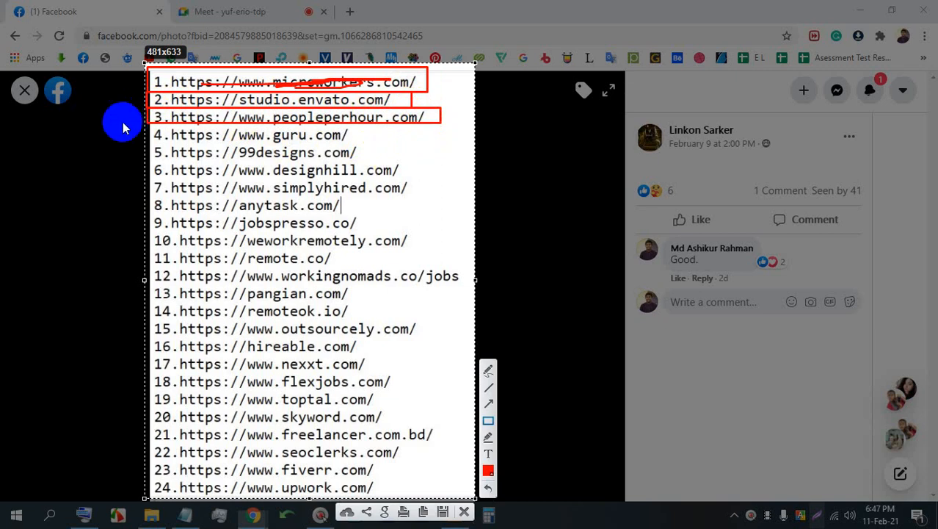
drag(149, 125, 388, 146)
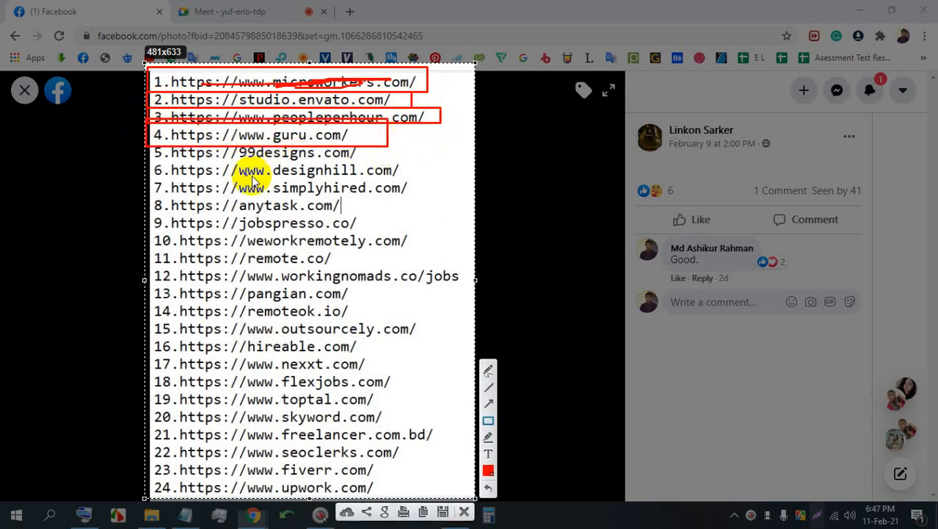
mouse_move(149, 145)
mouse_down()
mouse_move(442, 151)
mouse_move(445, 167)
mouse_move(434, 161)
mouse_up()
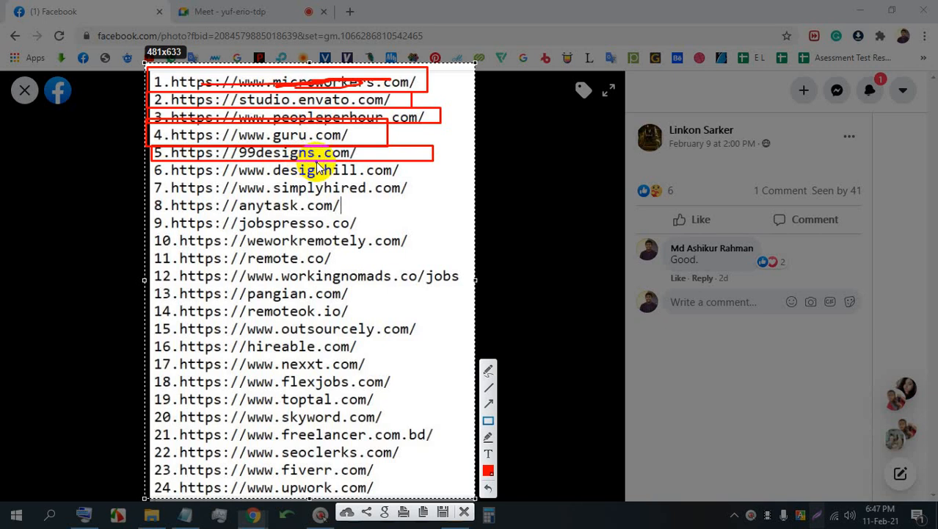
mouse_move(149, 160)
mouse_down()
mouse_move(167, 178)
mouse_move(413, 182)
mouse_move(430, 179)
mouse_move(412, 169)
mouse_move(489, 156)
mouse_up()
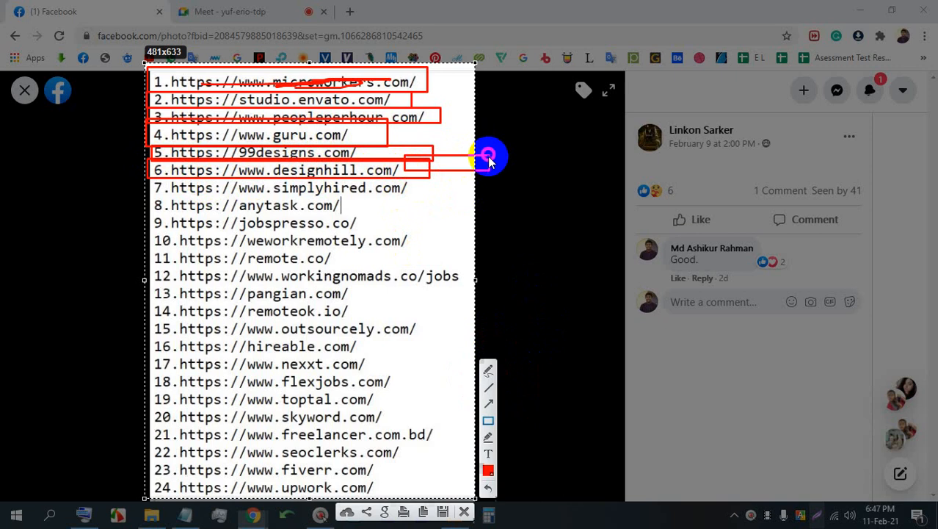
key(ctrl+z)
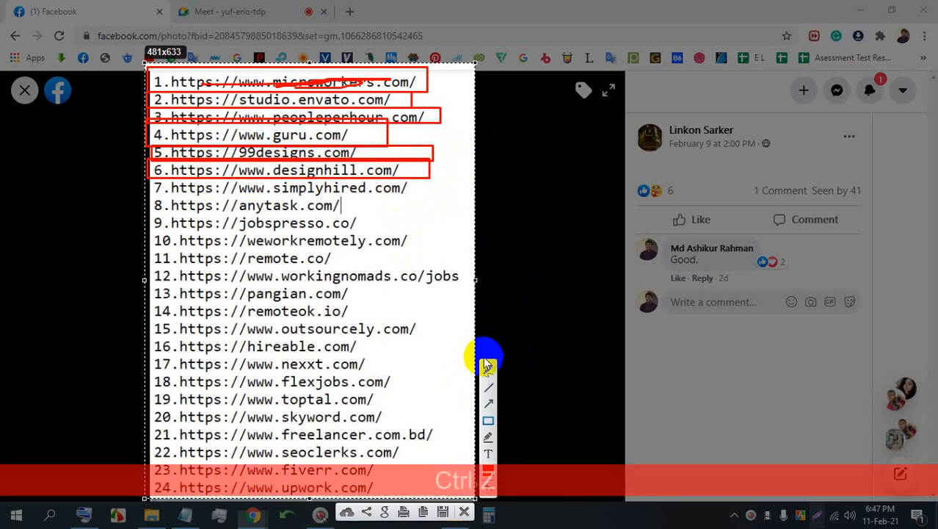
Step: Draw freehand red ticks beside the designhill.com, 99designs.com and peopleperhour.com entries
drag(399, 171, 530, 149)
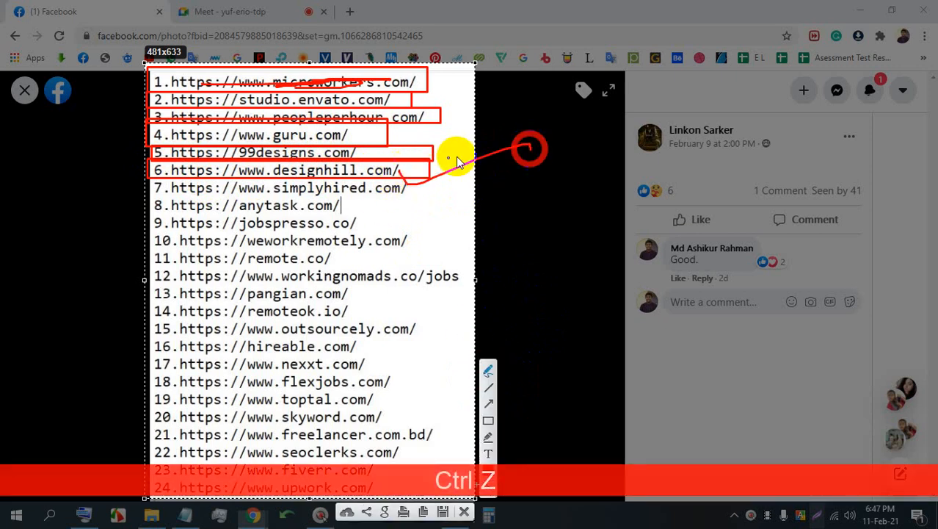
mouse_move(406, 157)
mouse_down()
mouse_move(408, 168)
mouse_move(494, 141)
mouse_up()
drag(422, 136, 519, 88)
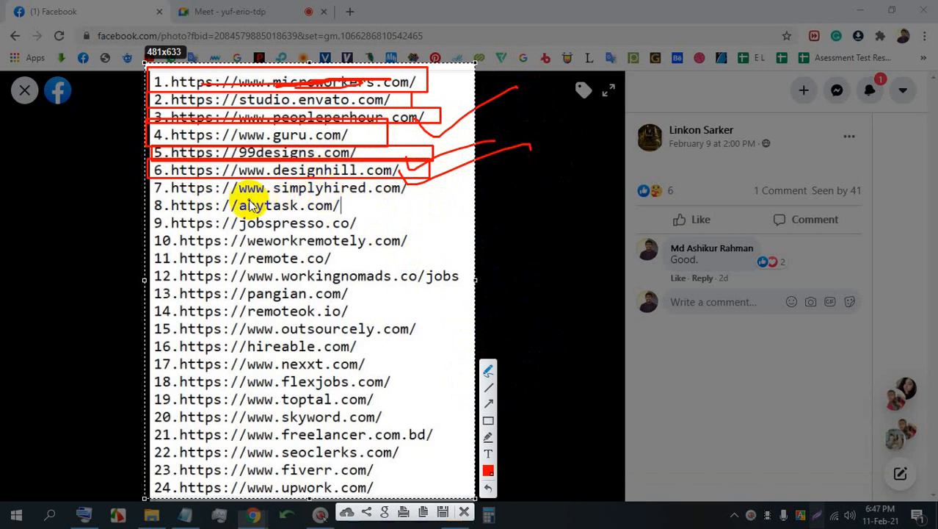
Step: Underline the simplyhired.com and anytask.com entries in red, and discard the annotated screenshot
drag(250, 202, 273, 201)
drag(349, 201, 415, 196)
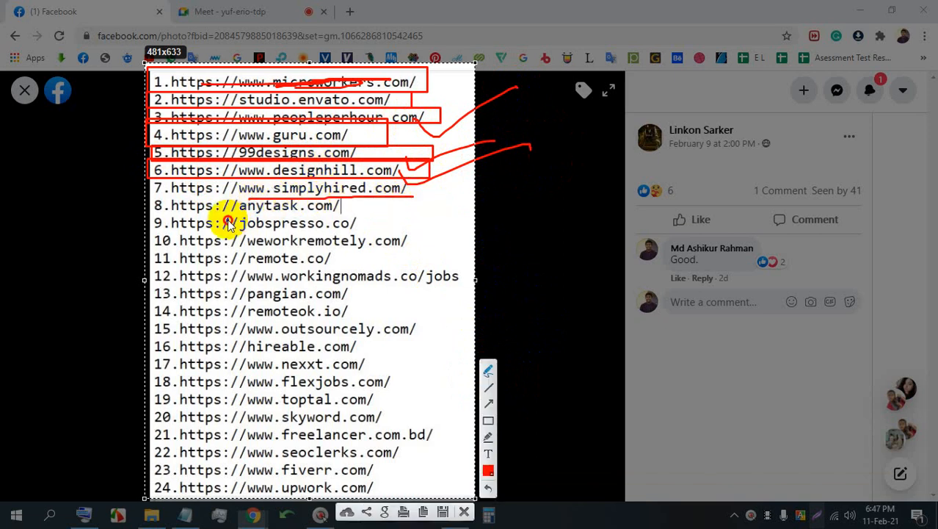
drag(229, 219, 374, 218)
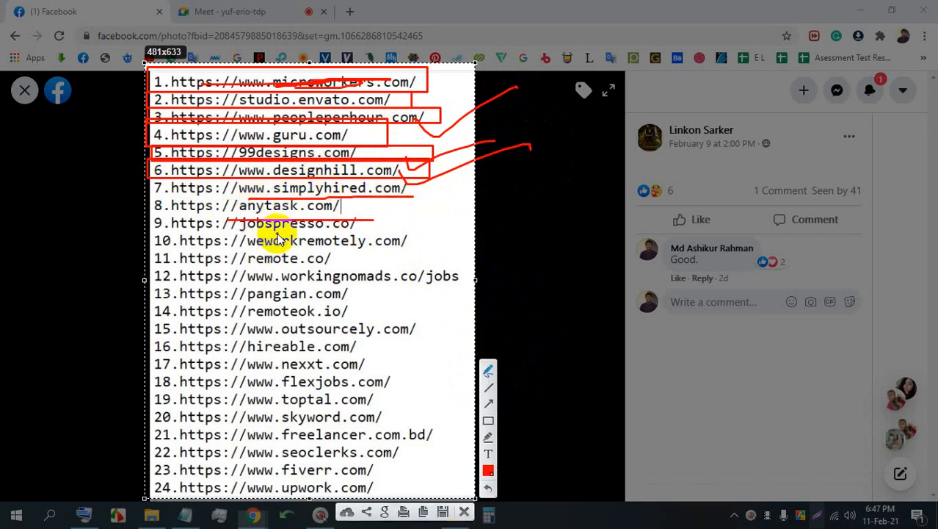
click(464, 512)
Step: Switch to the Google Meet call, admit the waiting participant, and return to the Facebook photo
click(304, 11)
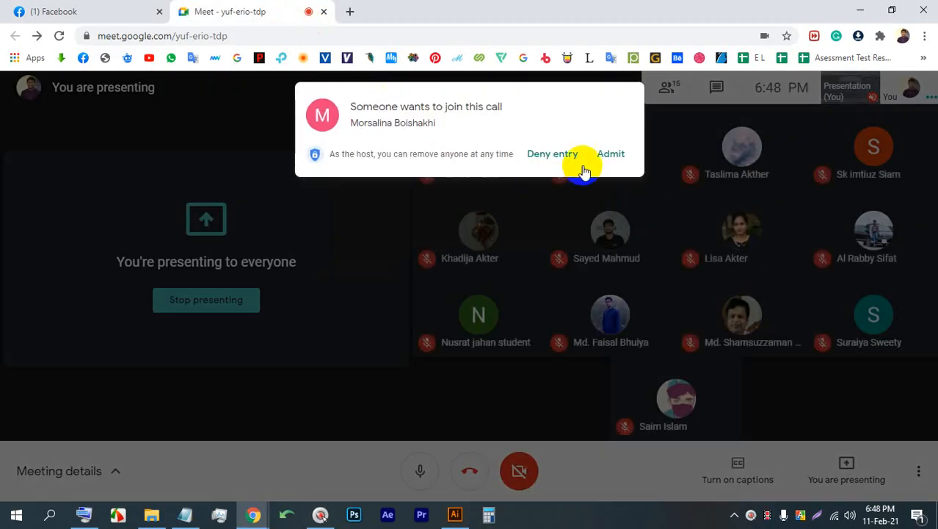
click(608, 156)
click(105, 9)
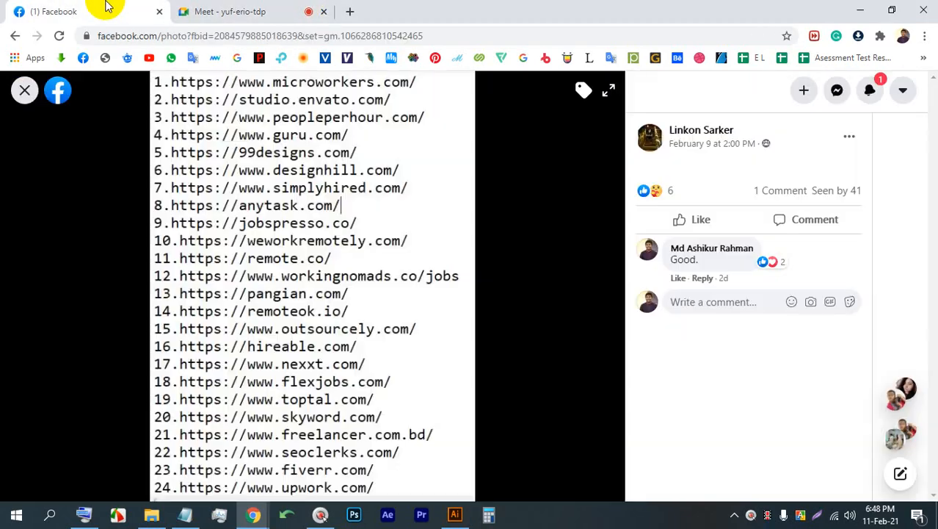
Step: Capture the photo's website list as a screenshot and draw freehand red ticks beside entries 20 to 24, from skyword.com to upwork.com
click(823, 519)
mouse_move(596, 501)
mouse_down()
mouse_move(236, 336)
mouse_move(101, 27)
mouse_up()
click(608, 373)
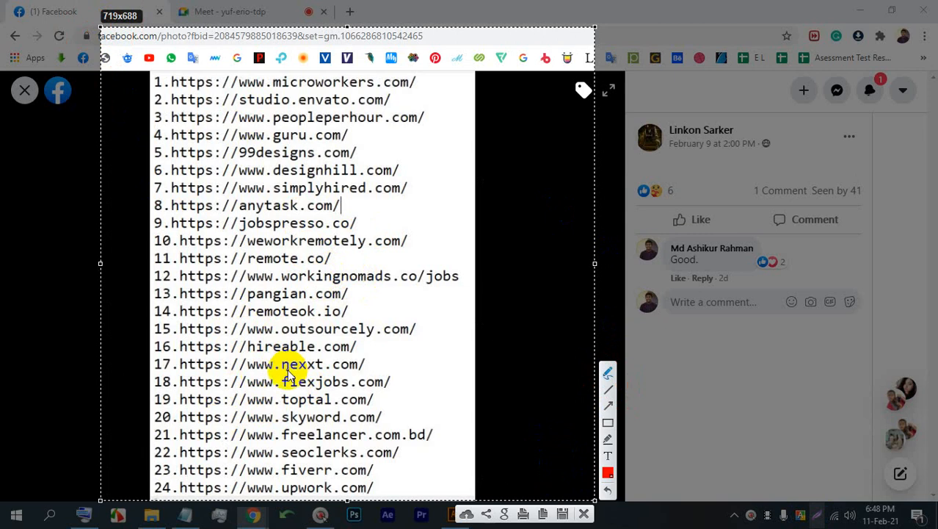
drag(389, 420, 547, 394)
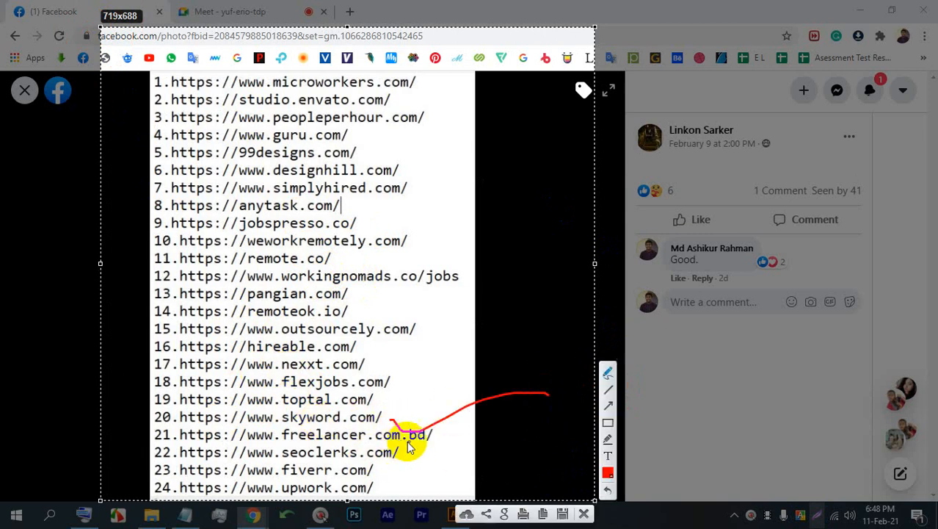
mouse_move(410, 438)
mouse_down()
mouse_move(431, 452)
mouse_move(557, 441)
mouse_up()
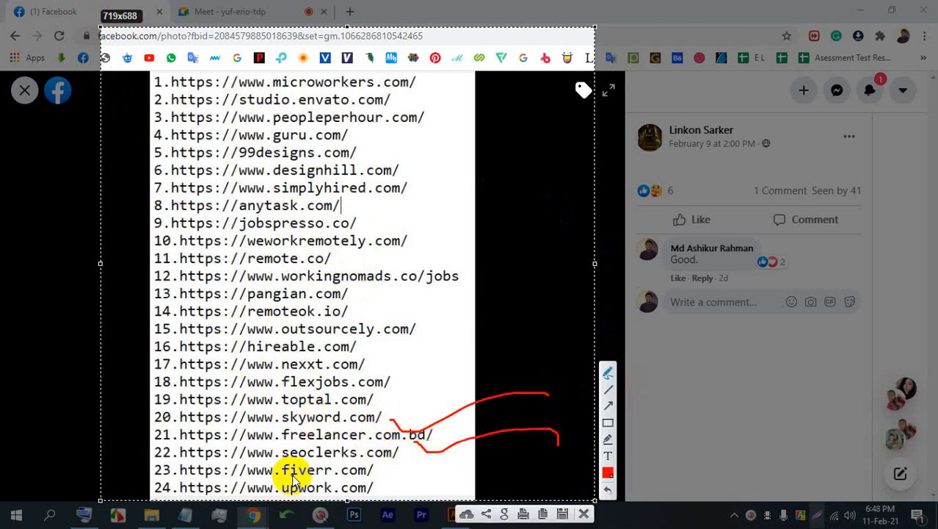
mouse_move(393, 453)
mouse_down()
mouse_move(549, 446)
mouse_move(486, 464)
mouse_move(402, 466)
mouse_move(559, 440)
mouse_move(400, 469)
mouse_move(486, 482)
mouse_up()
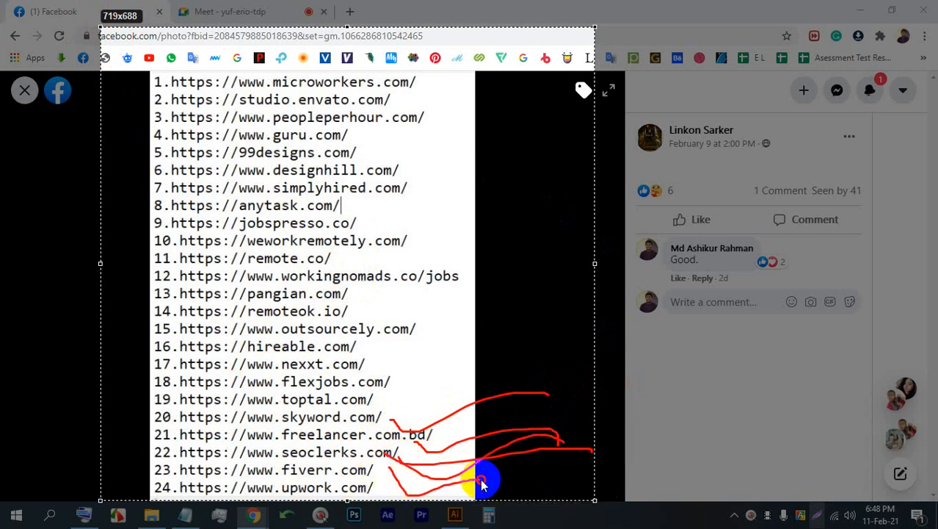
drag(394, 470, 509, 444)
mouse_move(370, 486)
mouse_down()
mouse_move(535, 443)
mouse_move(482, 454)
mouse_up()
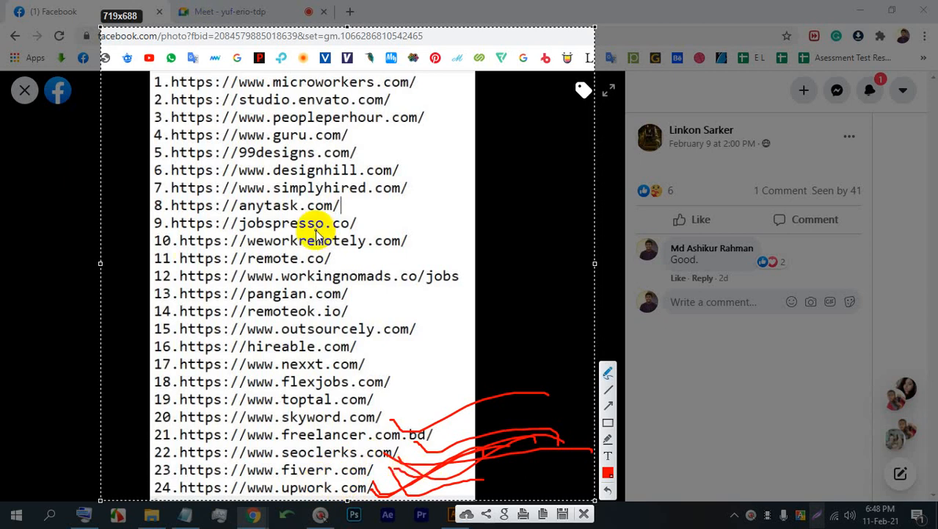
Step: Circle and underline entries such as upwork.com, hireable.com, jobspresso.co and peopleperhour.com in red, add wavy lines down the list, and discard the screenshot
mouse_move(310, 486)
mouse_down()
mouse_move(262, 483)
mouse_move(311, 501)
mouse_move(264, 486)
mouse_move(314, 467)
mouse_move(234, 471)
mouse_up()
mouse_move(324, 443)
mouse_down()
mouse_move(294, 455)
mouse_move(325, 474)
mouse_move(277, 444)
mouse_move(315, 443)
mouse_move(282, 436)
mouse_move(333, 453)
mouse_move(260, 434)
mouse_up()
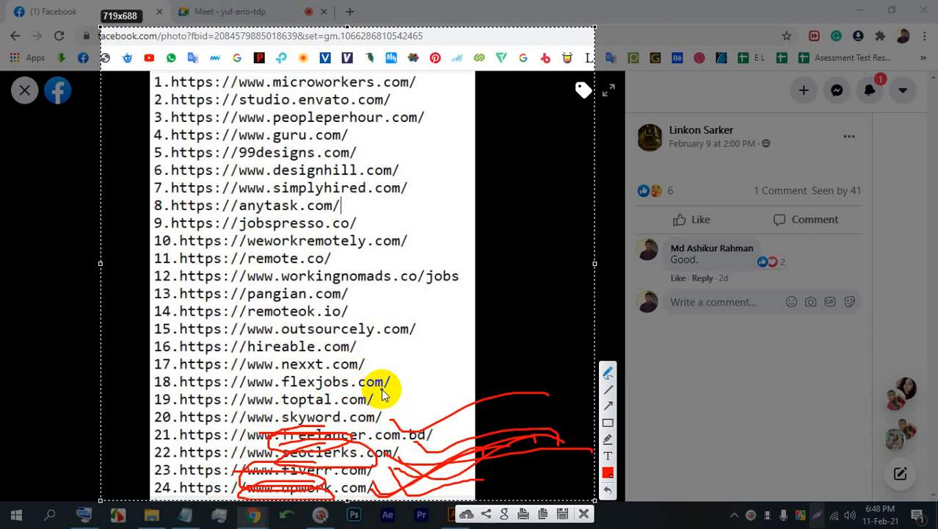
mouse_move(257, 357)
mouse_down()
mouse_move(397, 350)
mouse_move(328, 361)
mouse_up()
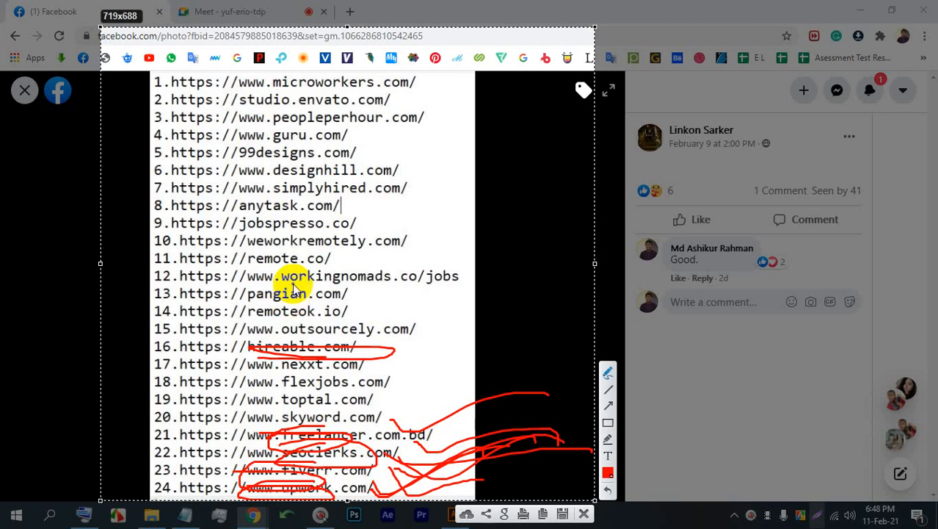
mouse_move(304, 203)
mouse_down()
mouse_move(231, 242)
mouse_move(272, 216)
mouse_up()
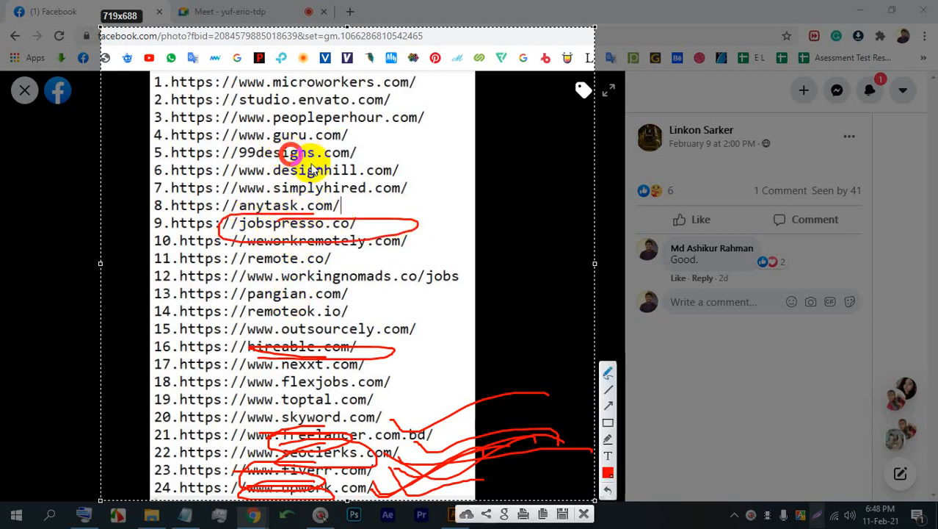
mouse_move(389, 161)
mouse_down()
mouse_move(309, 165)
mouse_move(335, 163)
mouse_move(245, 140)
mouse_up()
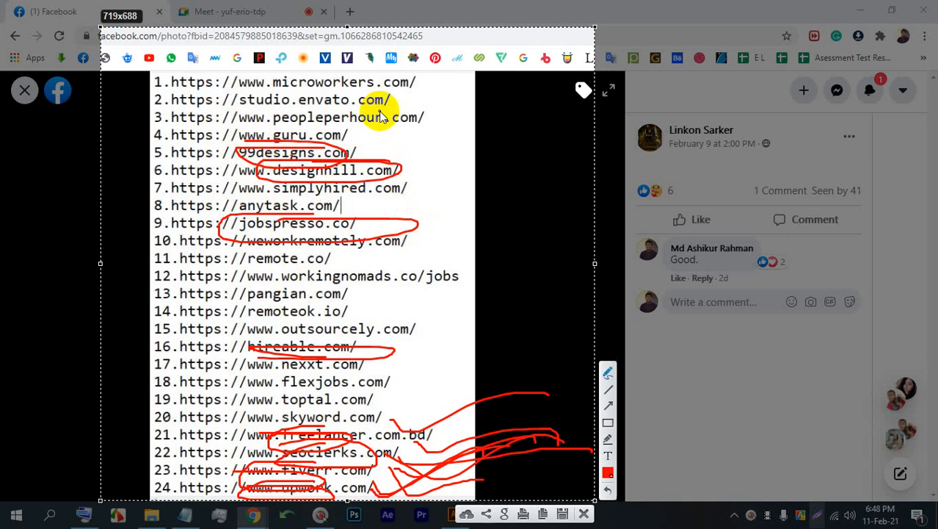
mouse_move(380, 117)
mouse_down()
mouse_move(336, 136)
mouse_move(392, 123)
mouse_move(454, 396)
mouse_move(446, 436)
mouse_move(429, 353)
mouse_up()
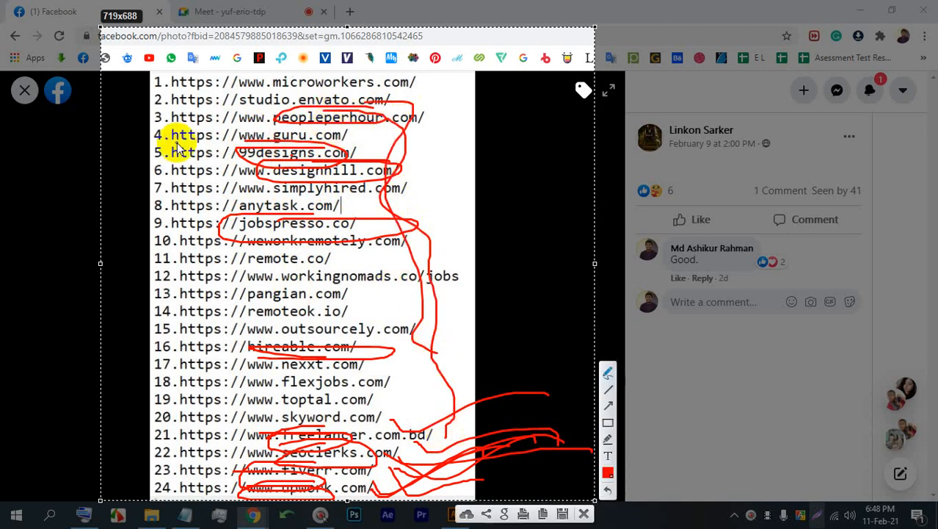
mouse_move(192, 127)
mouse_down()
mouse_move(205, 117)
mouse_move(202, 506)
mouse_up()
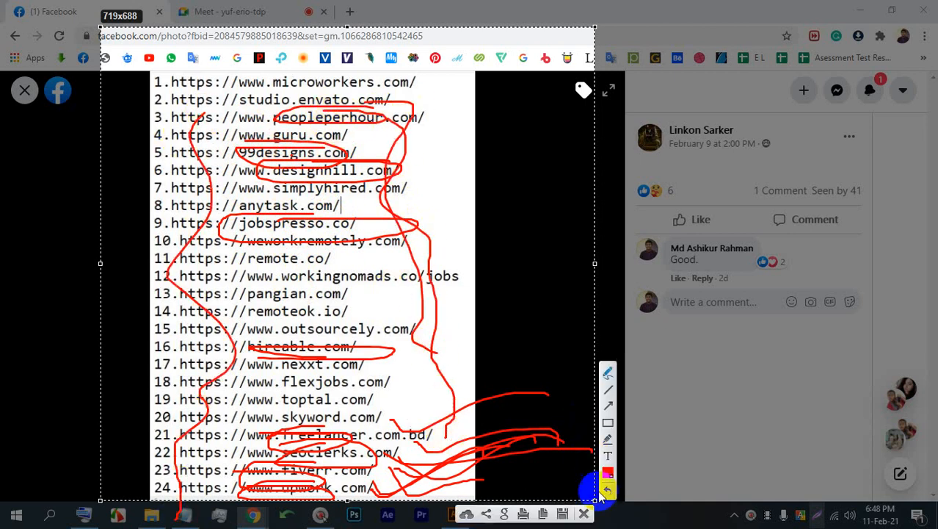
click(583, 513)
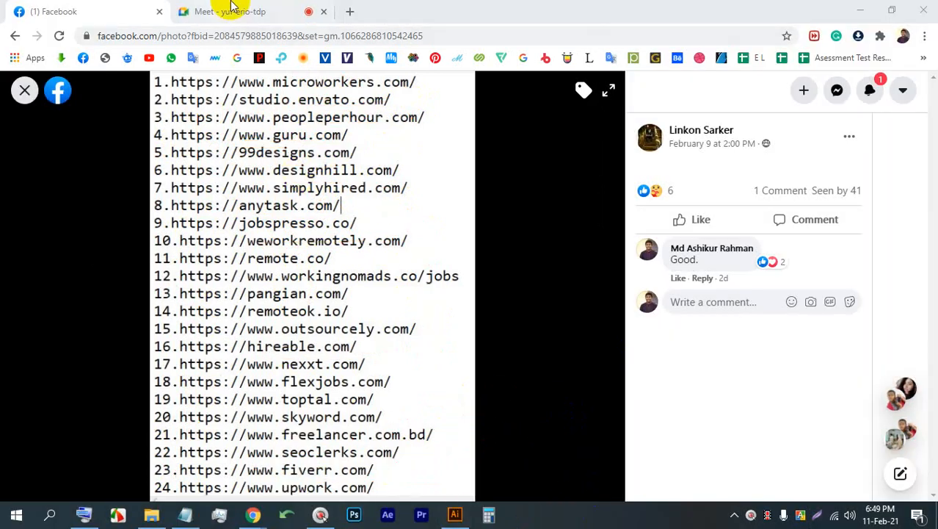
Step: Check the Google Meet call repeatedly, returning to the Facebook photo each time
click(288, 6)
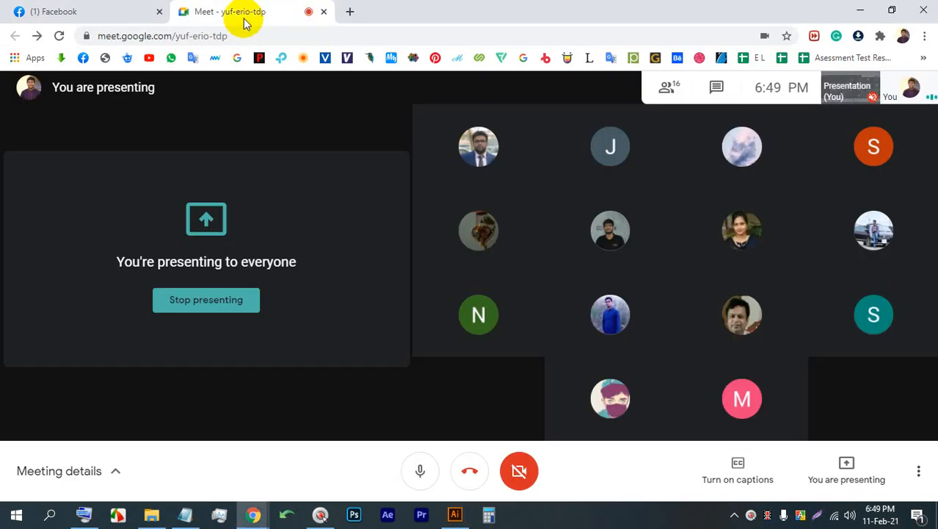
click(99, 7)
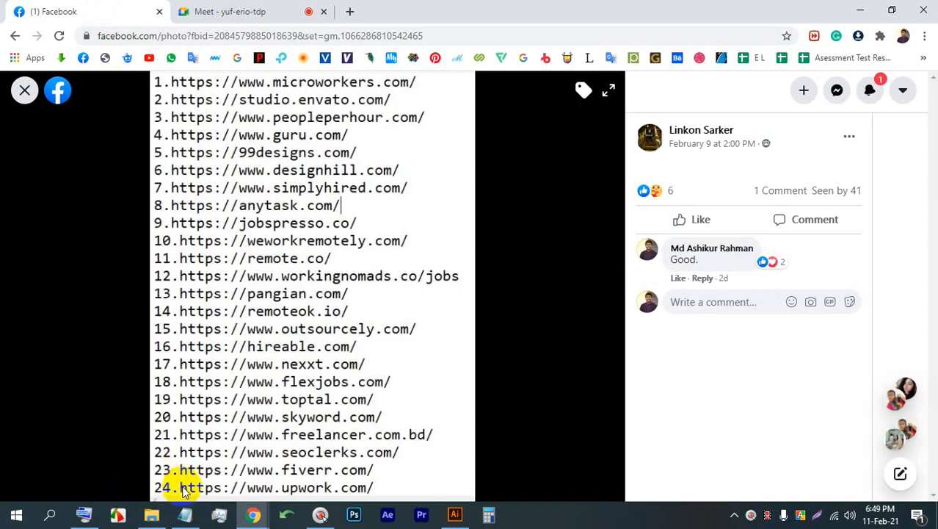
click(199, 6)
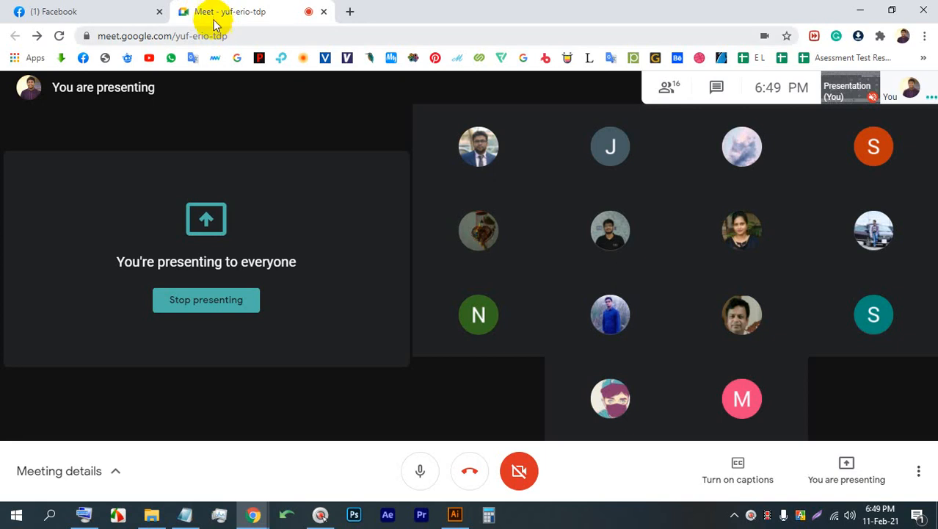
click(121, 8)
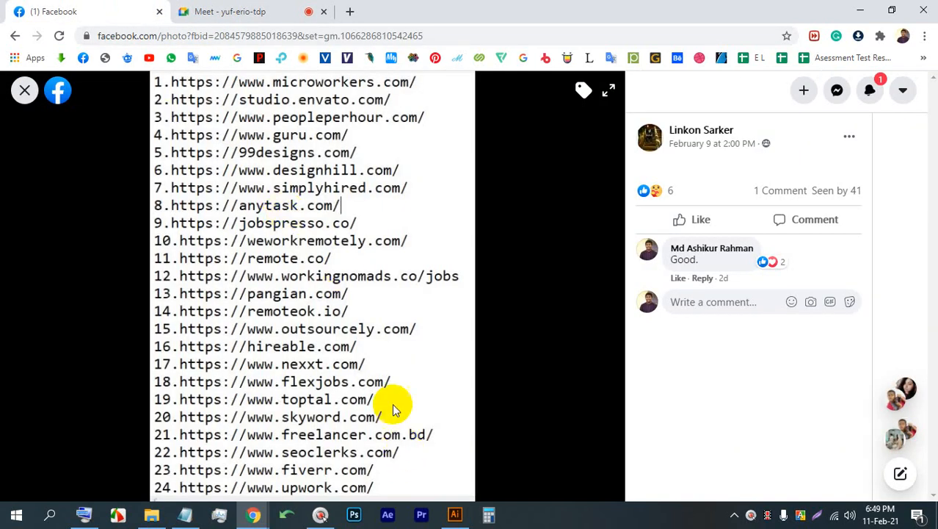
click(193, 7)
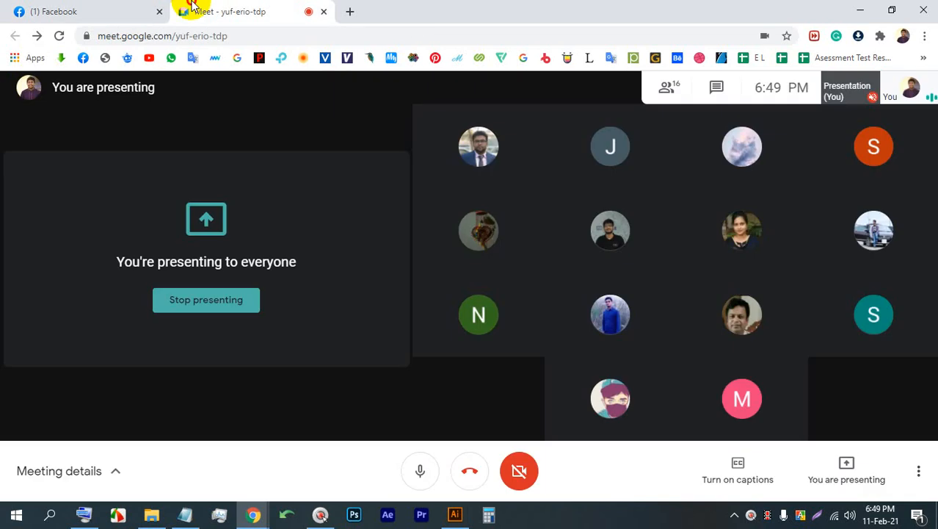
click(48, 7)
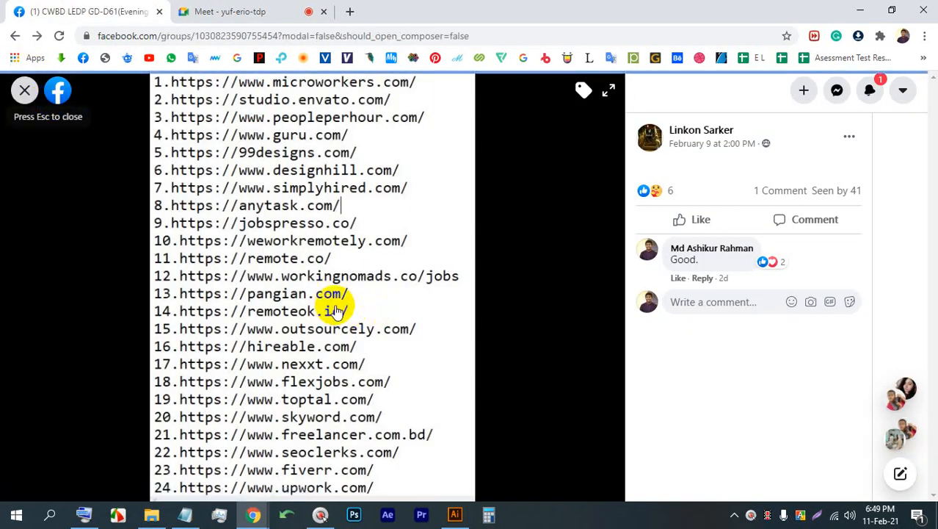
Step: Close the photo, look through the course group's feed, and switch to the Google Meet call
key(Escape)
scroll(377, 310, down, 10)
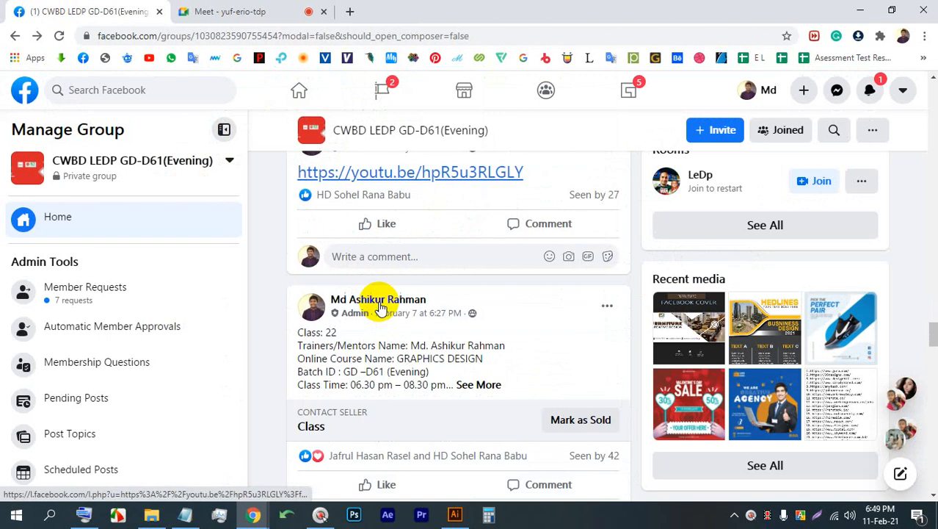
scroll(411, 308, up, 10)
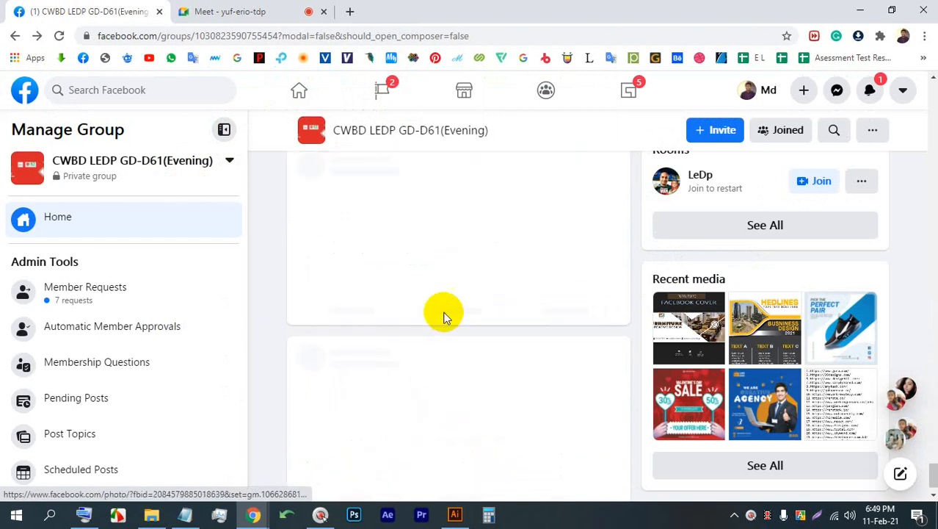
scroll(437, 308, down, 5)
click(188, 10)
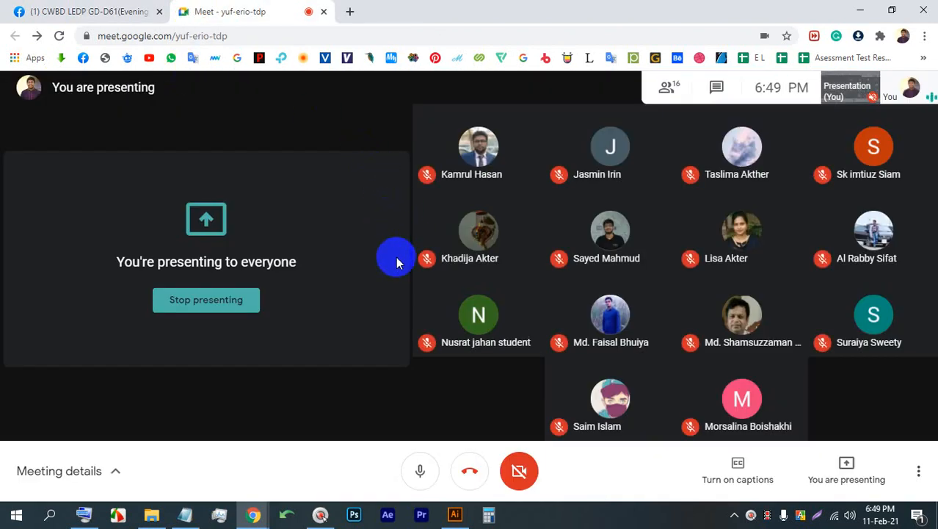
Step: Switch to Illustrator, create a Web-Large document of 1920 x 1080 px, and draw a tall rectangle on the artboard
click(455, 514)
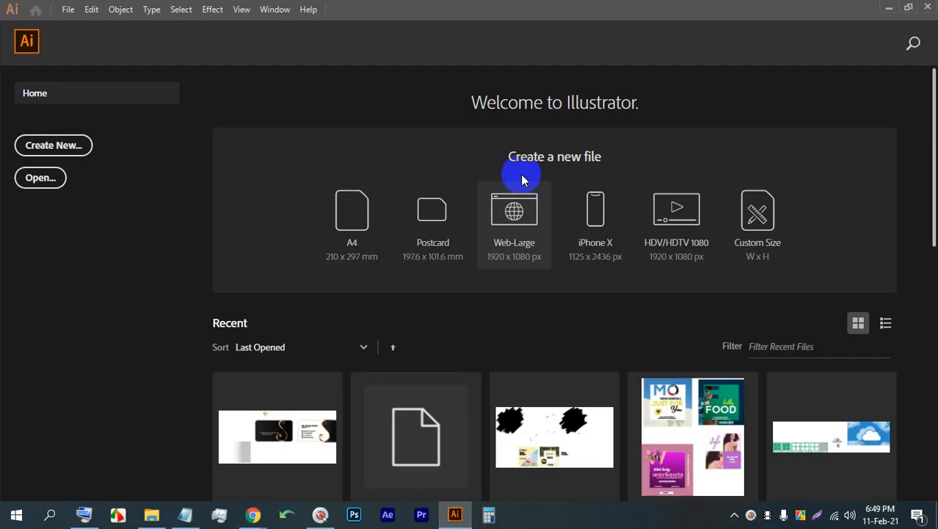
click(503, 244)
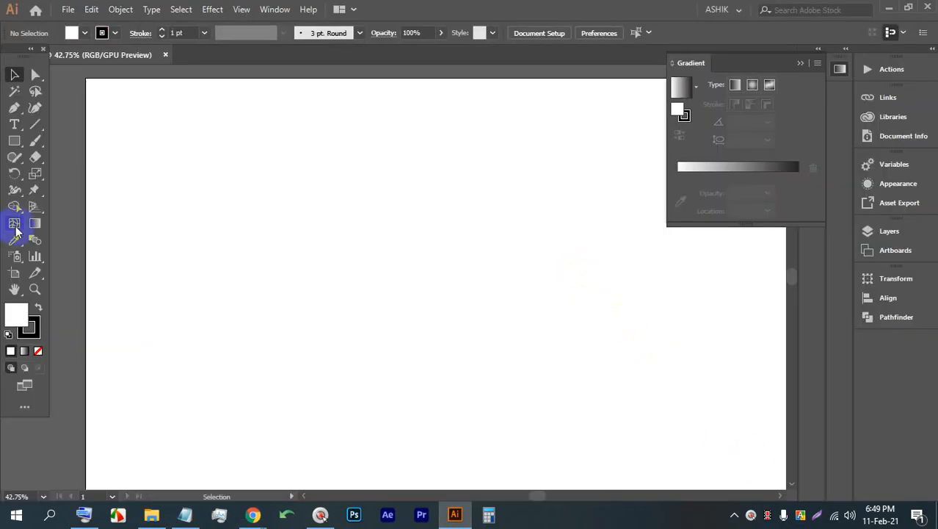
click(14, 142)
mouse_move(204, 117)
mouse_down()
mouse_move(291, 373)
mouse_move(421, 437)
mouse_up()
click(16, 74)
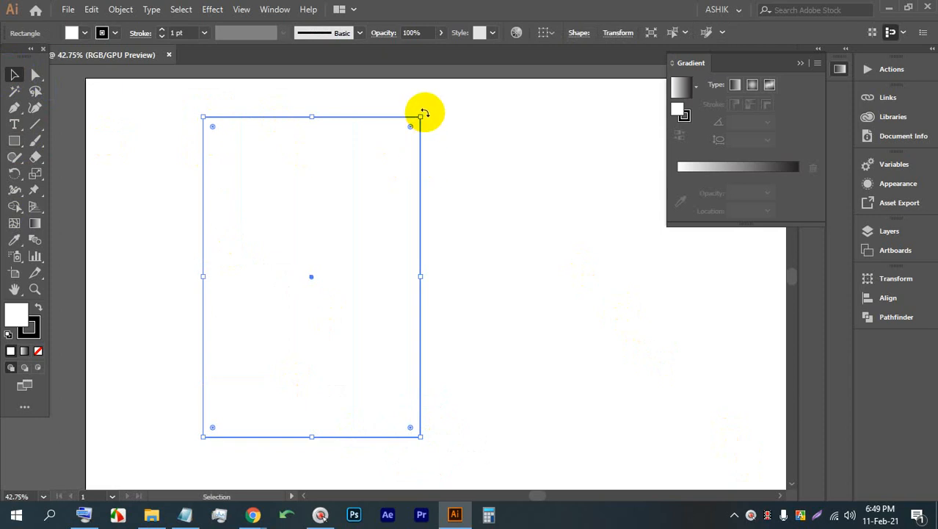
Step: Rotate and shrink the rectangle into a nearly square diamond, and move it toward the middle of the artboard
drag(424, 112, 525, 208)
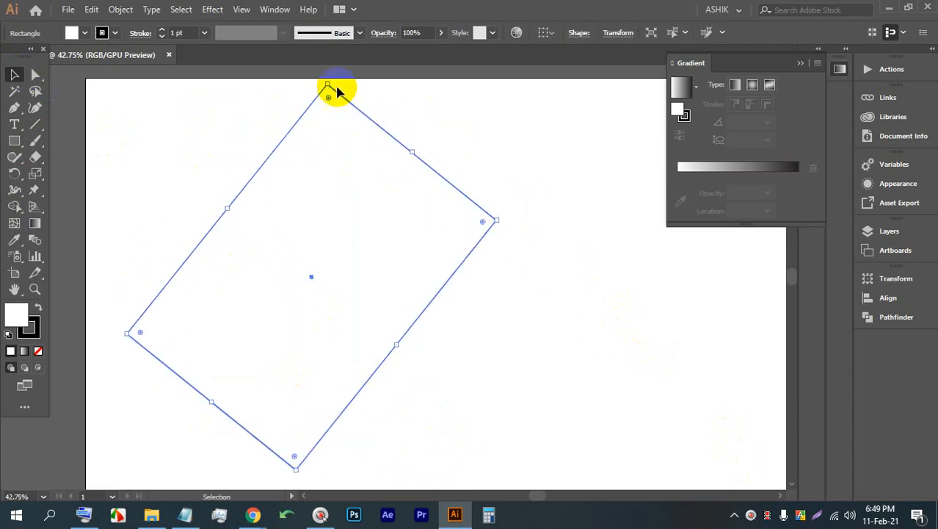
drag(328, 85, 282, 201)
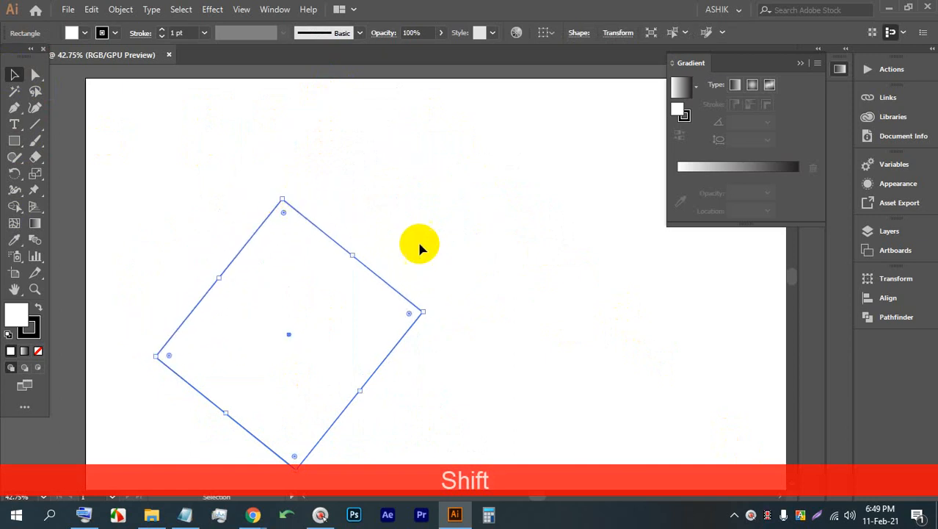
drag(429, 314, 436, 323)
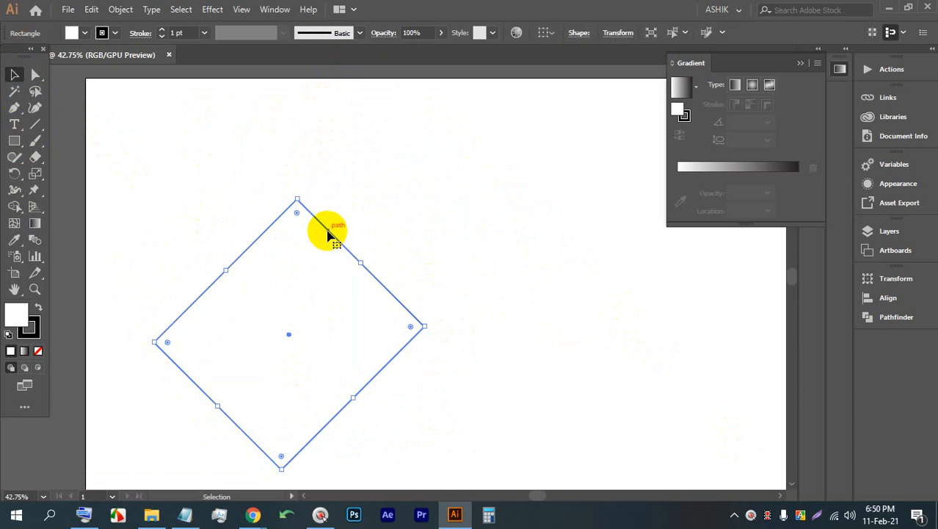
drag(328, 234, 413, 165)
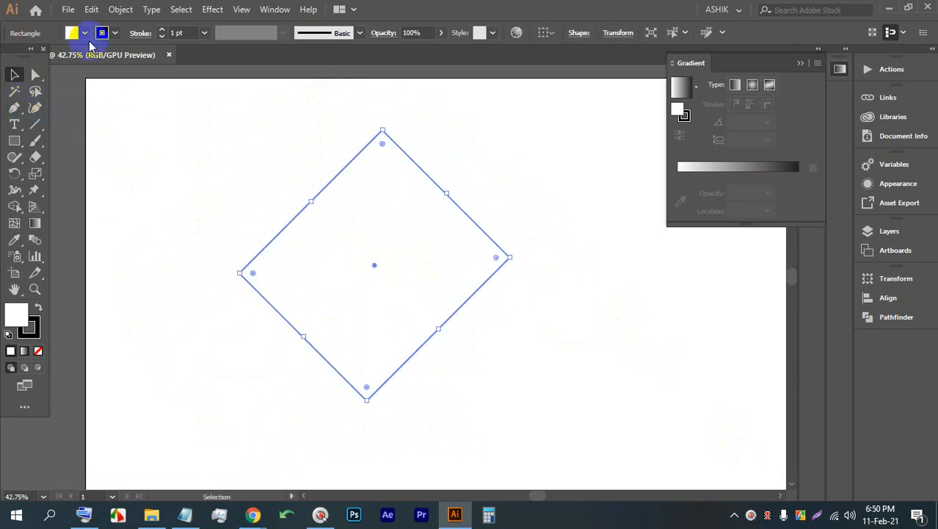
Step: Set the diamond's stroke weight to 9 pt, remove its fill, and open the stroke colour swatches
click(160, 32)
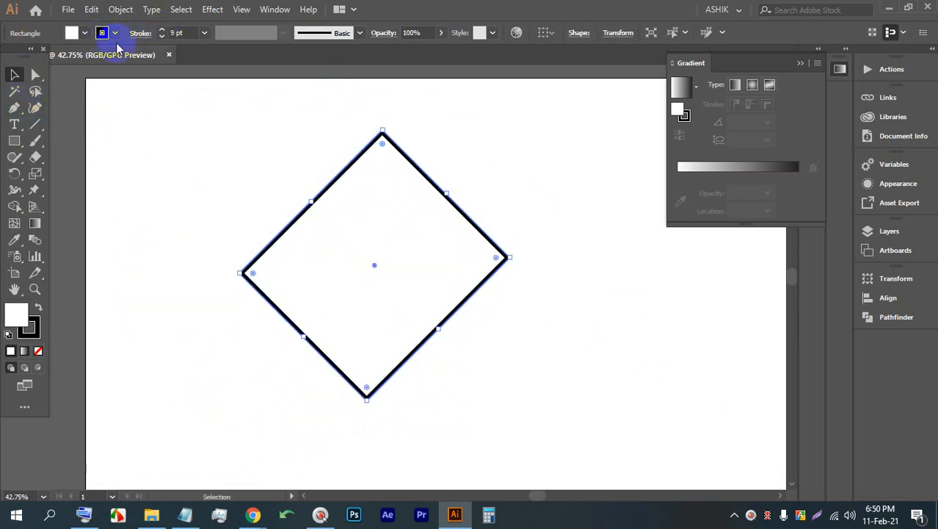
click(80, 33)
click(9, 60)
click(450, 125)
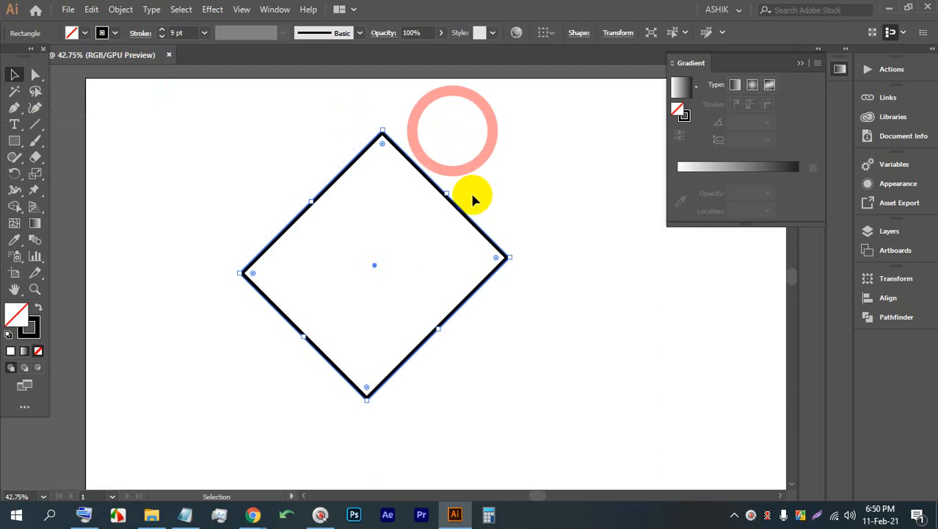
click(306, 209)
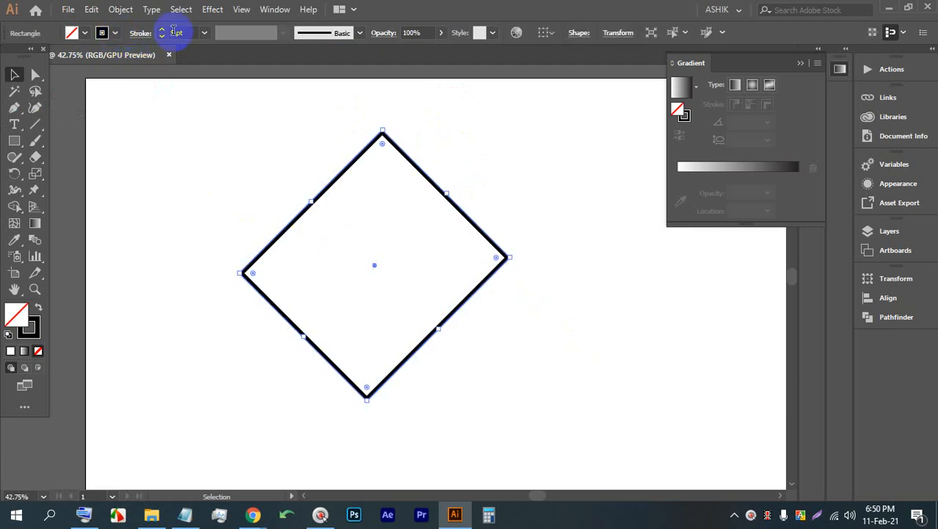
click(115, 33)
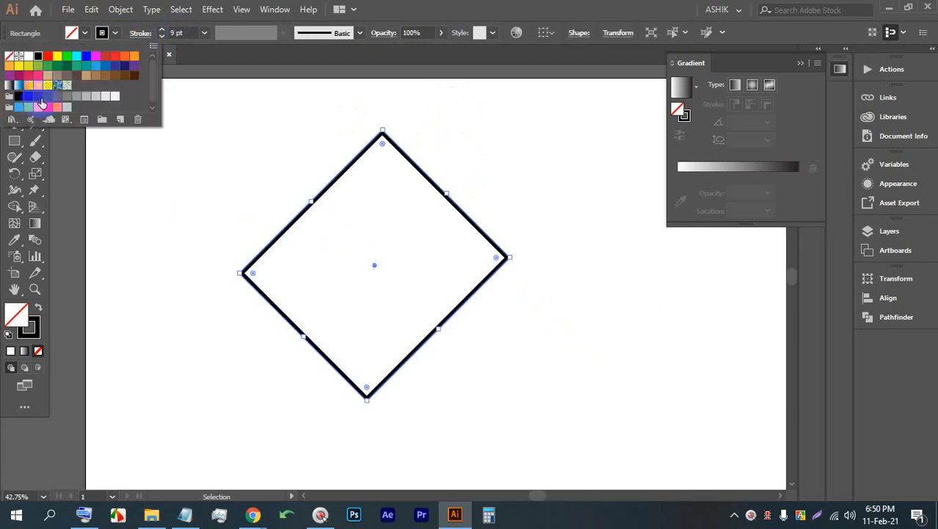
Step: Check the Google Meet call, return to Illustrator, and thicken the diamond's stroke to 20 pt
click(253, 514)
click(195, 434)
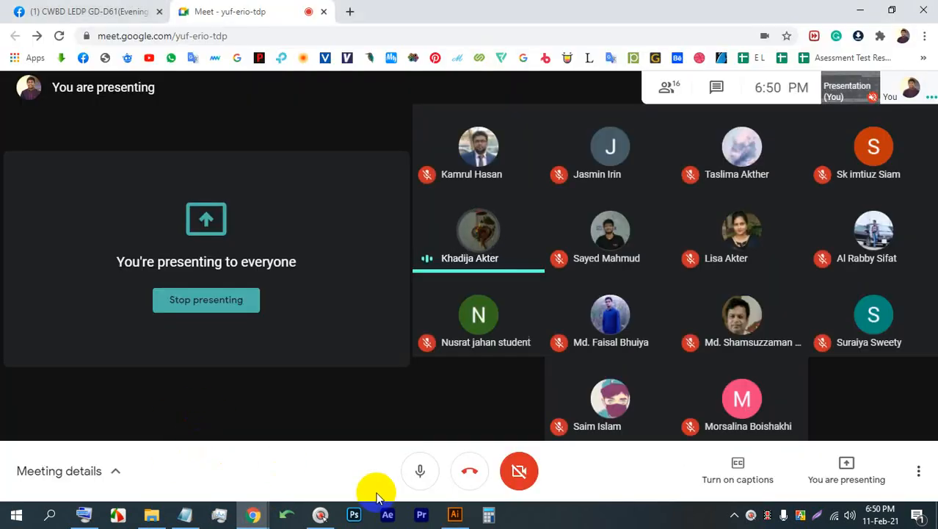
click(454, 513)
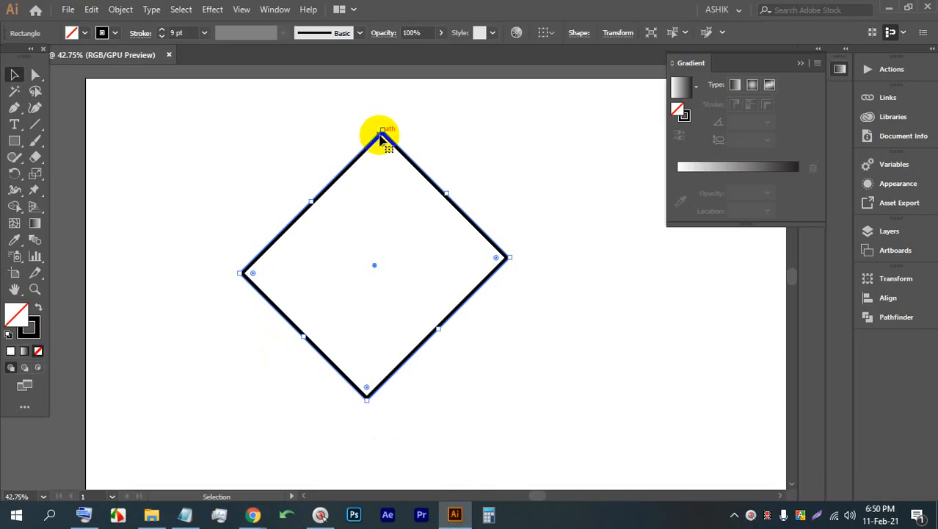
click(162, 30)
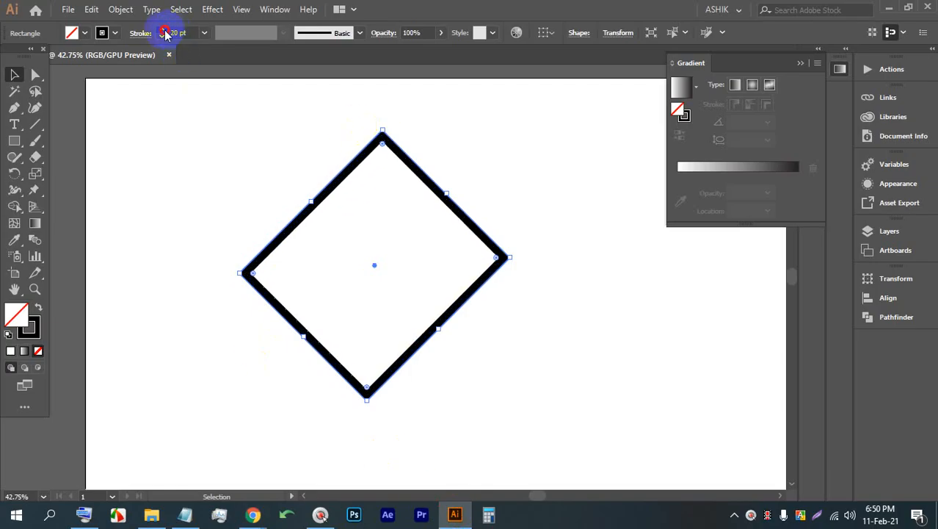
Step: Set the diamond's stroke weight to 30 pt and duplicate it sideways so that the two diamonds overlap
click(162, 31)
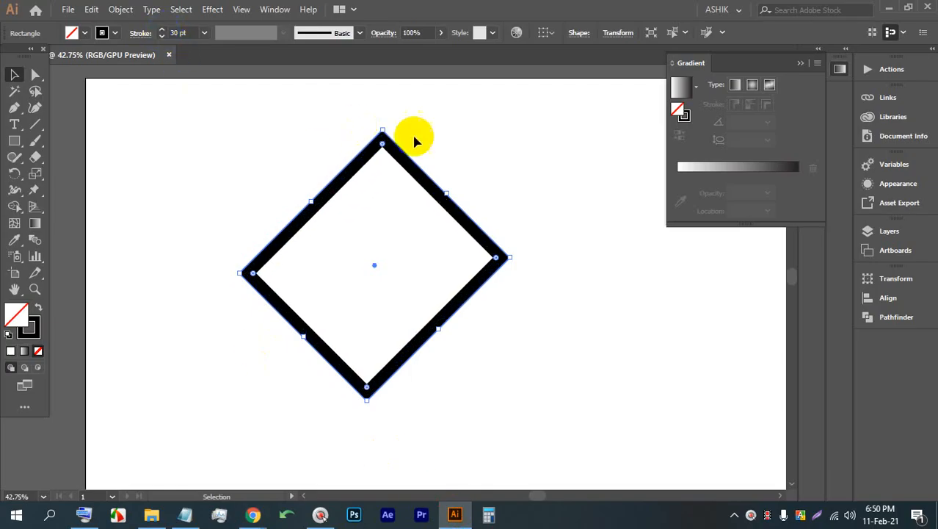
click(481, 145)
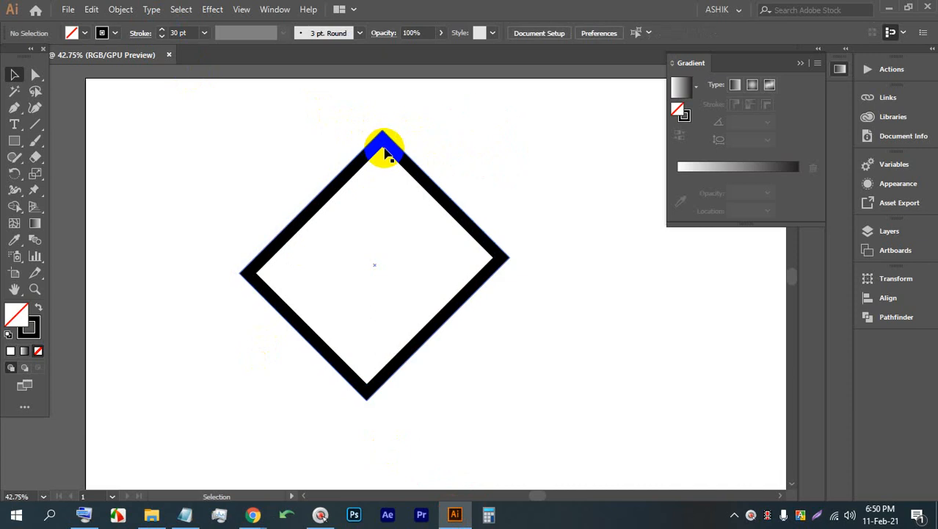
drag(398, 153, 489, 158)
drag(616, 369, 287, 199)
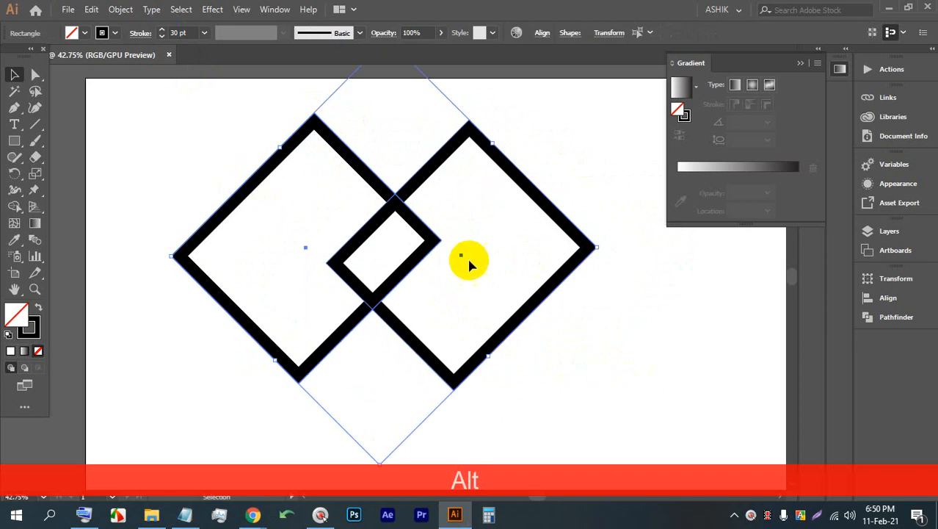
drag(601, 307, 495, 296)
Step: Delete both overlapping diamonds from the artboard
scroll(482, 297, down, 2)
click(477, 314)
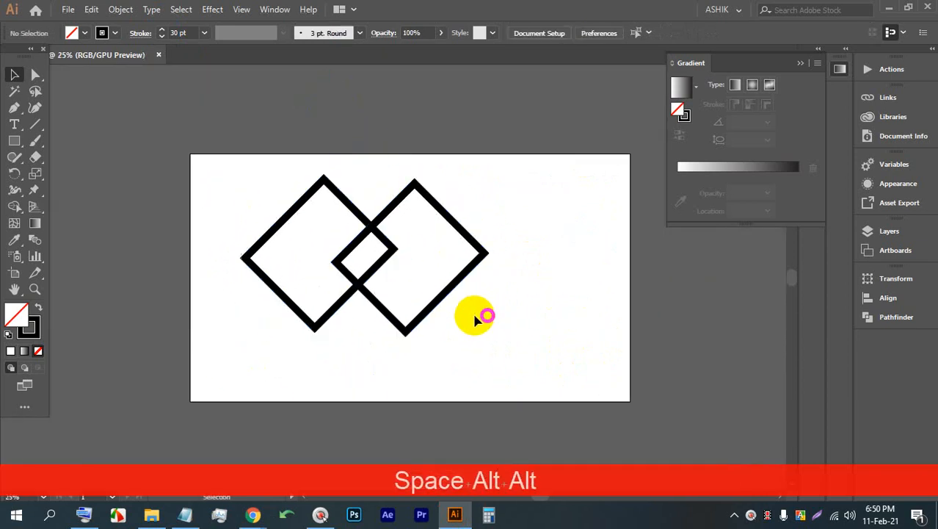
scroll(485, 307, up, 1)
click(456, 314)
scroll(337, 239, up, 1)
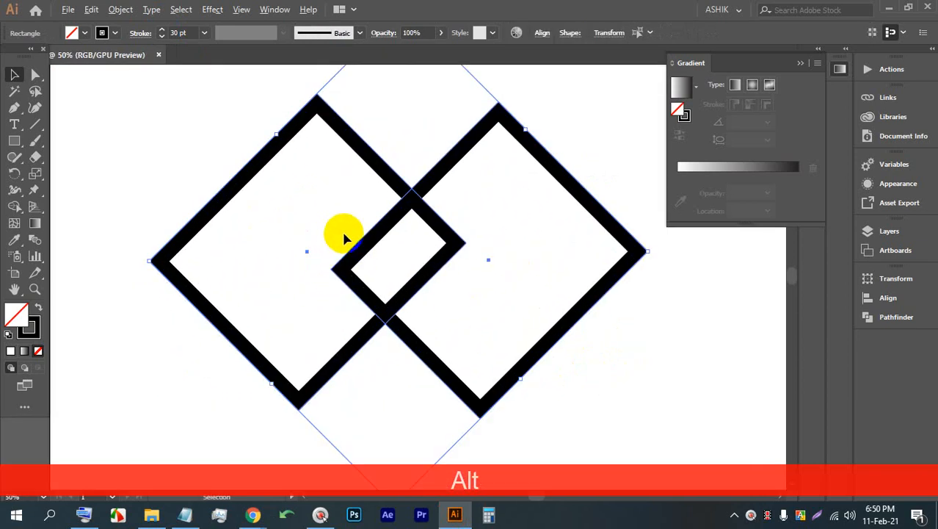
drag(572, 397, 310, 238)
click(572, 160)
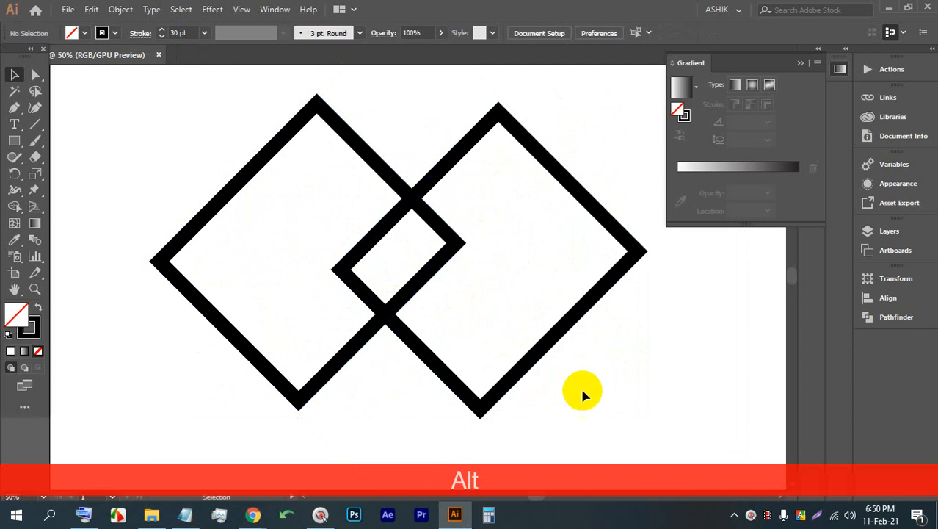
drag(582, 390, 276, 256)
key(BackSpace)
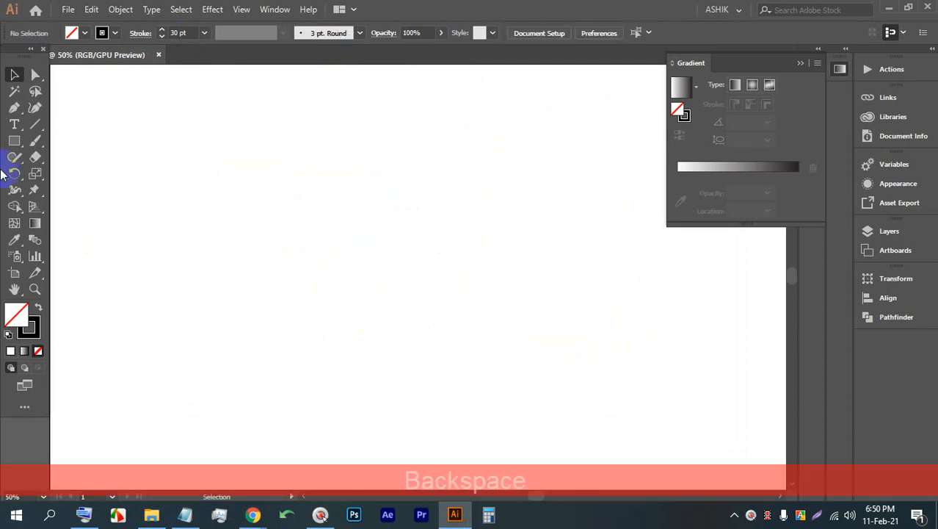
Step: Draw a square with the Rectangle tool and rotate it 45 degrees into an even diamond
click(14, 140)
mouse_move(342, 175)
mouse_down()
mouse_move(440, 294)
mouse_move(528, 361)
mouse_up()
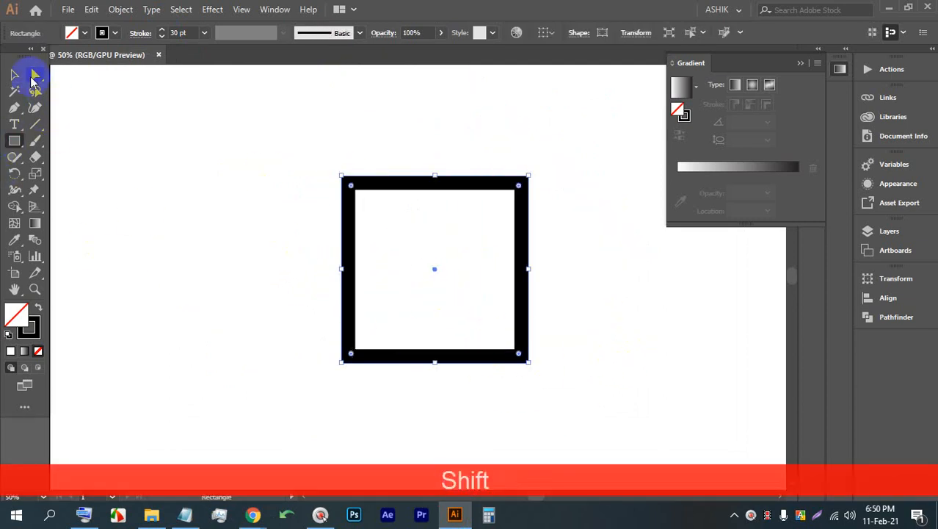
drag(545, 183, 555, 273)
Step: Duplicate the diamond horizontally so that the inner corners of the two diamonds overlap
drag(486, 201, 450, 184)
click(580, 366)
drag(580, 366, 140, 185)
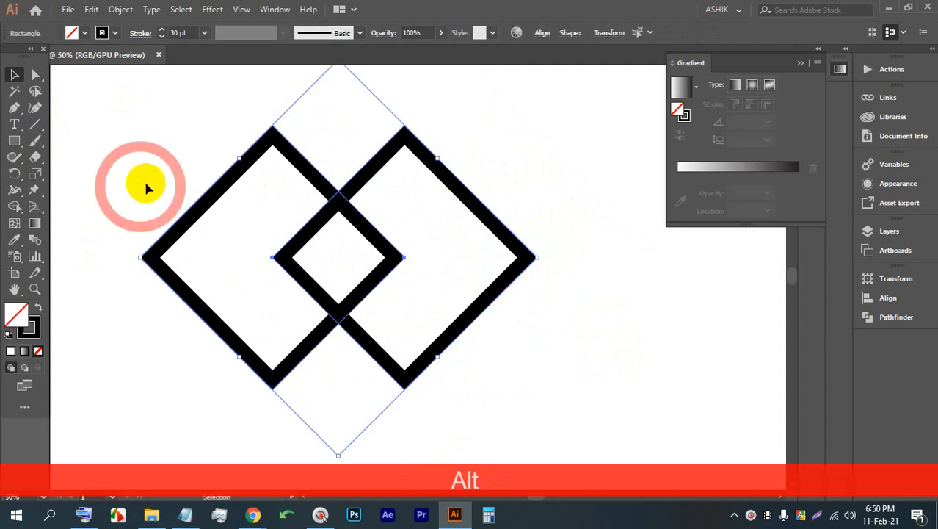
click(521, 184)
Step: Round all corners of both overlapping diamonds to a radius of about 74.6 px
drag(561, 322, 215, 208)
click(35, 74)
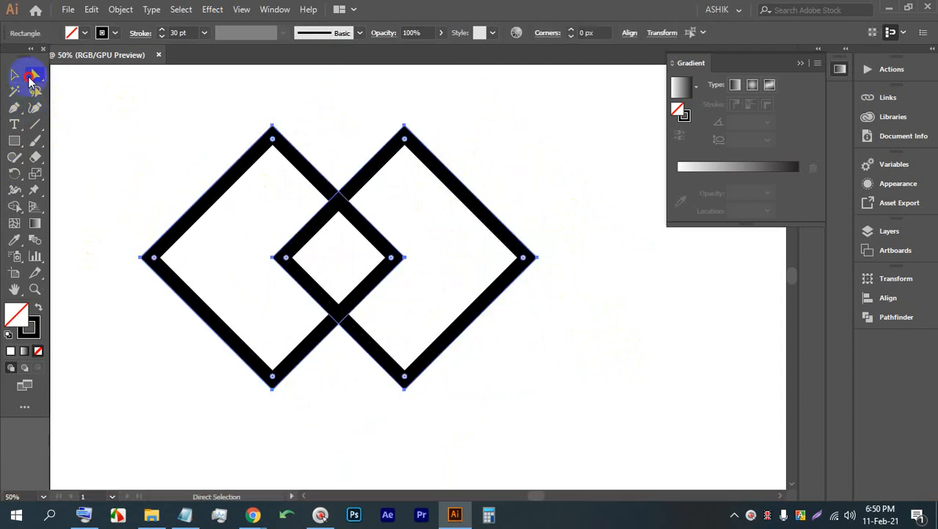
click(298, 150)
drag(274, 141, 271, 178)
click(513, 146)
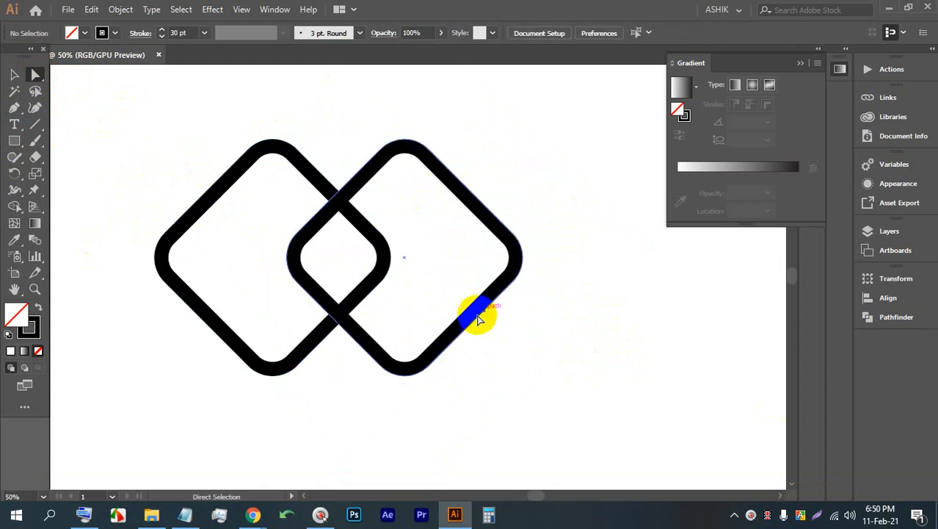
click(315, 233)
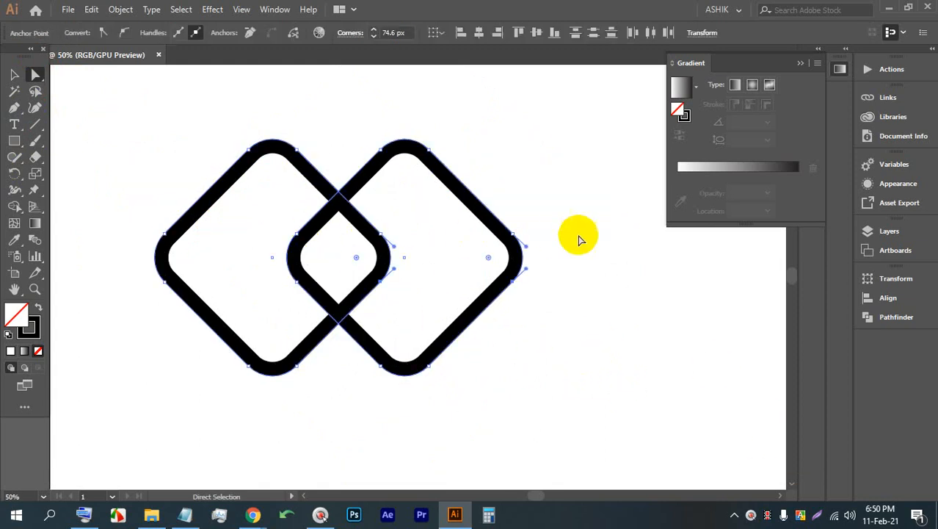
click(555, 310)
scroll(315, 164, down, 1)
scroll(315, 164, up, 1)
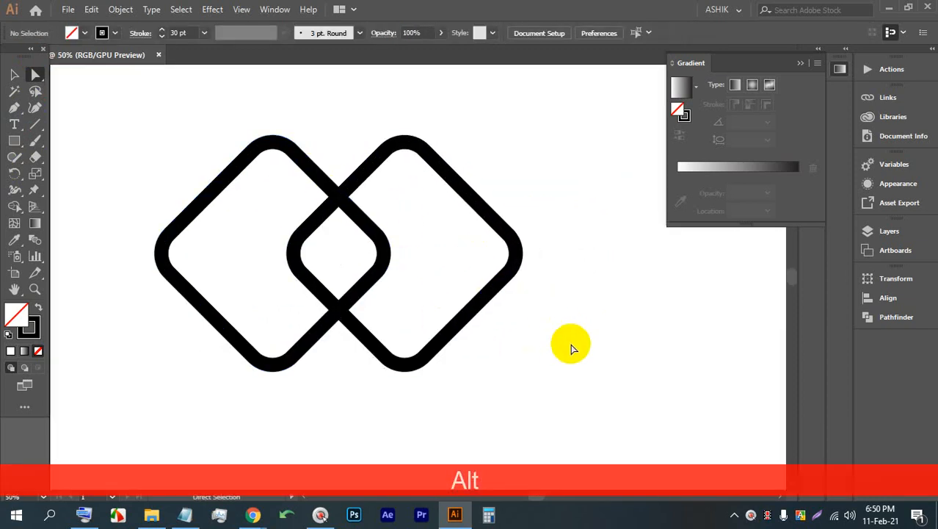
click(216, 209)
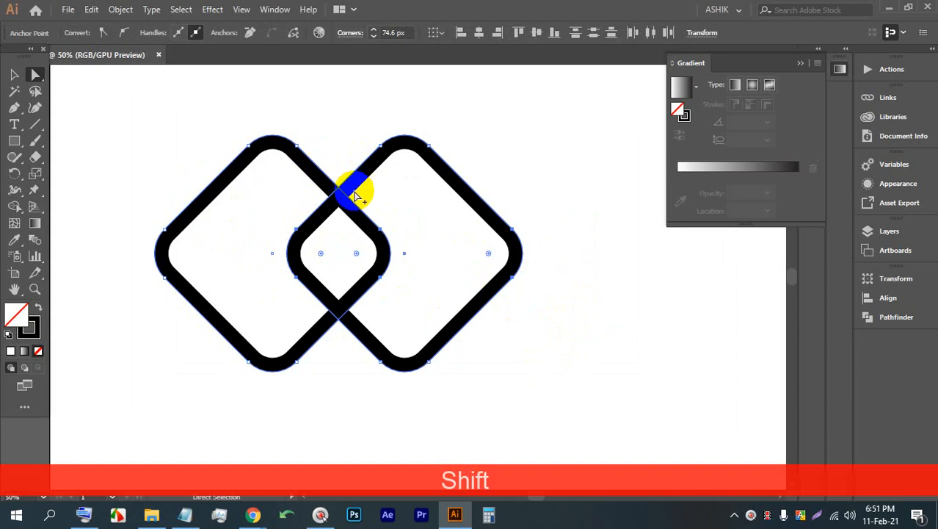
scroll(354, 196, down, 1)
scroll(308, 203, up, 1)
drag(349, 276, 383, 285)
click(582, 318)
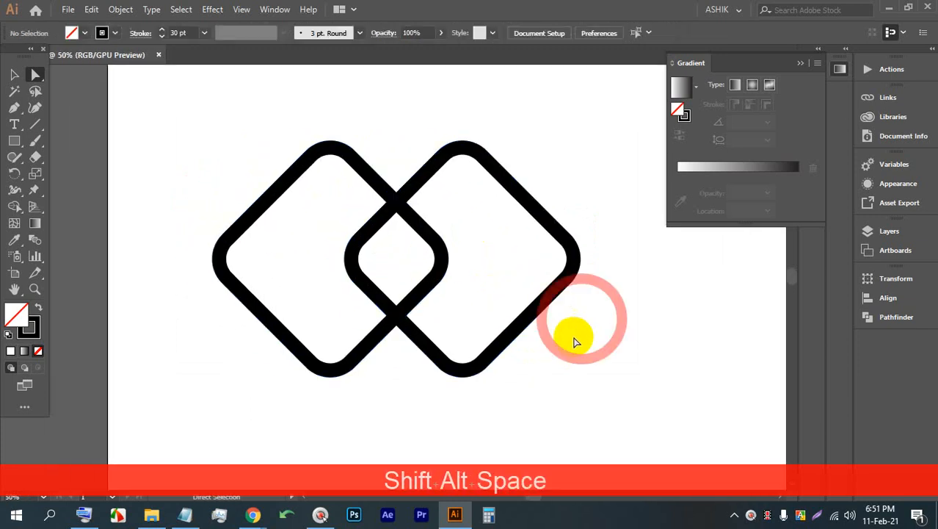
Step: Undo the gradient tried on the diamonds' fill and apply the white-to-black linear gradient to both strokes instead
click(253, 213)
click(24, 352)
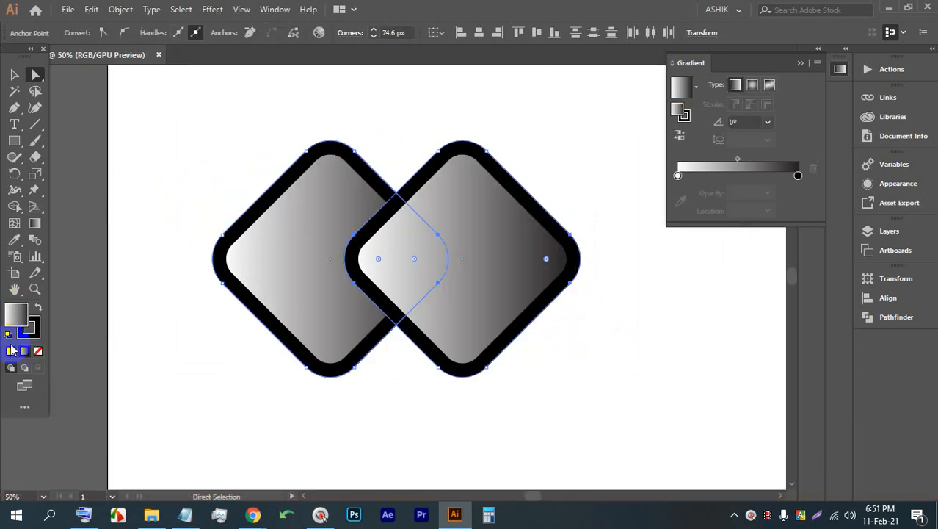
key(ctrl+z)
click(38, 334)
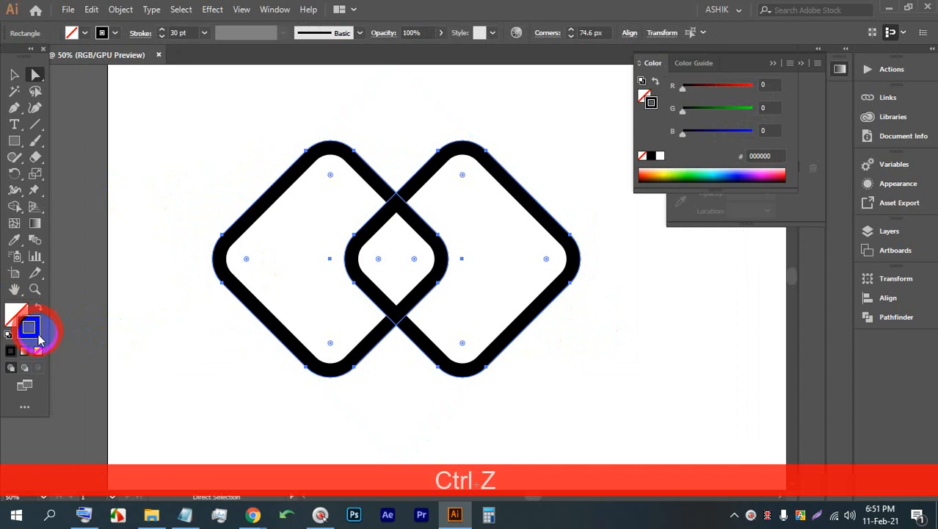
click(24, 352)
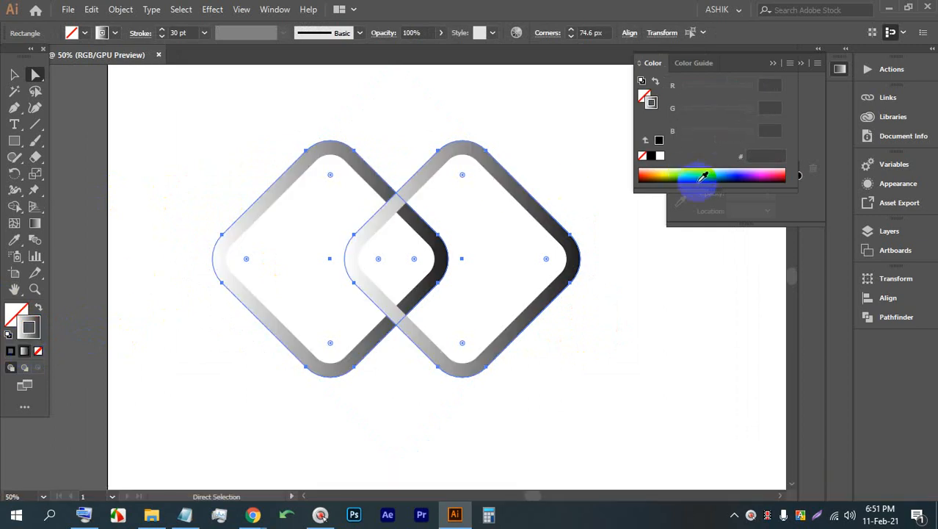
click(664, 171)
key(ctrl+z)
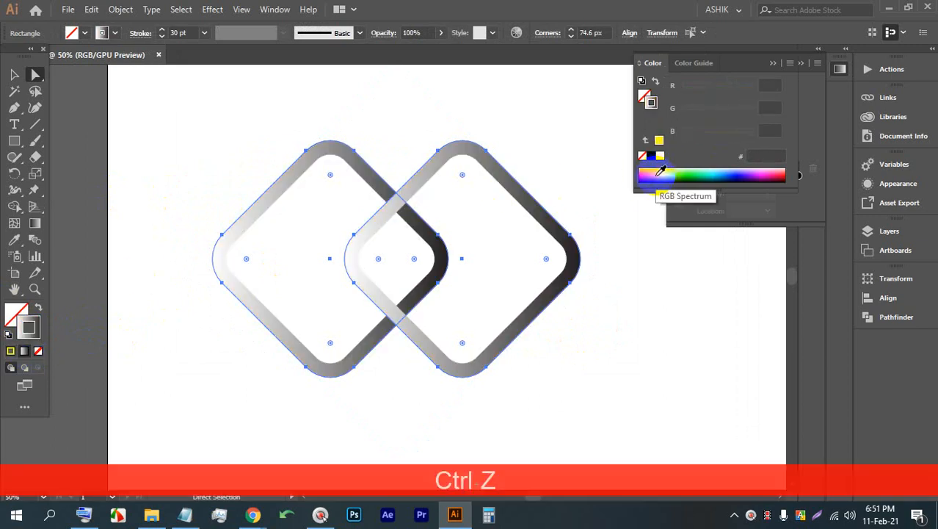
double_click(28, 327)
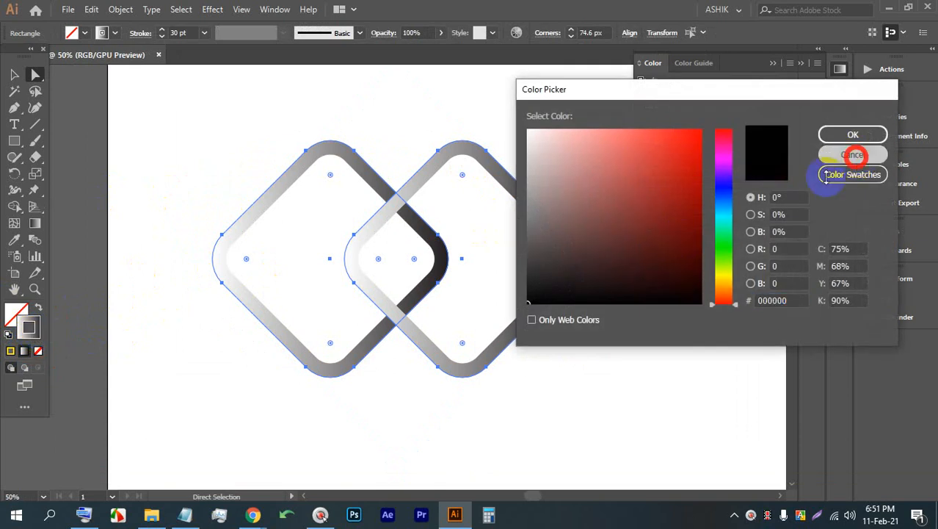
click(852, 154)
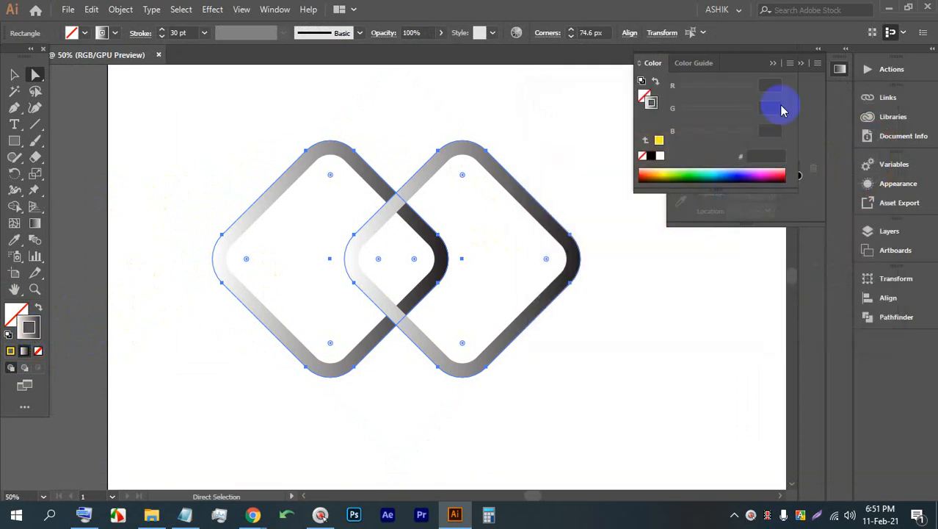
click(697, 64)
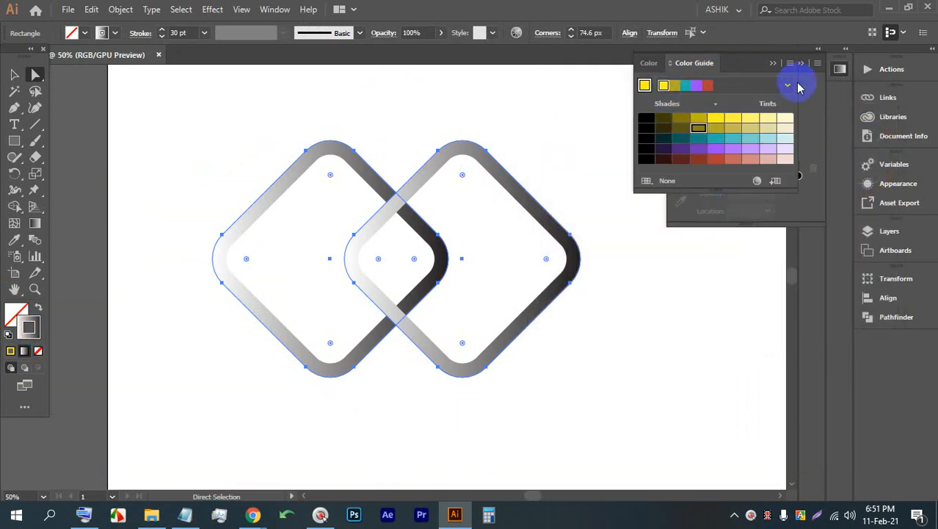
click(790, 63)
Step: Select both diamonds and convert their gradient strokes into filled outline shapes
click(14, 72)
click(194, 100)
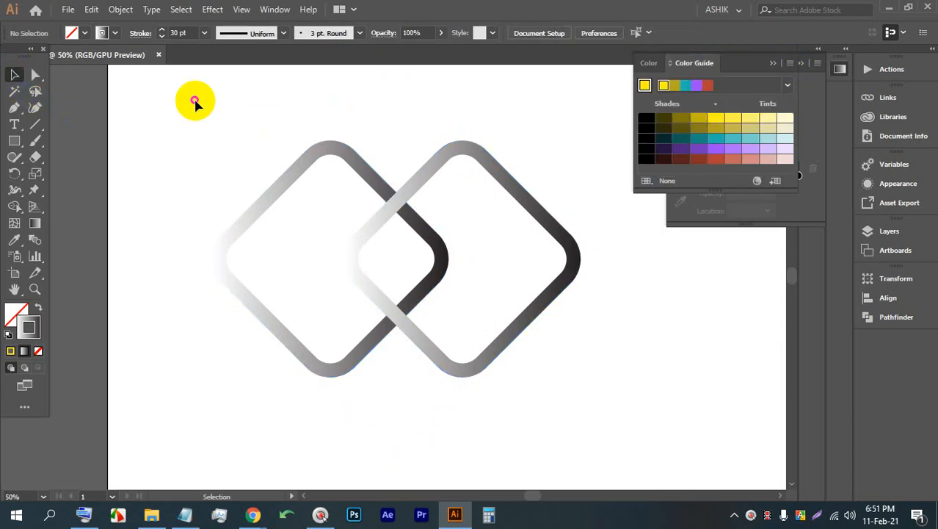
drag(195, 100, 536, 320)
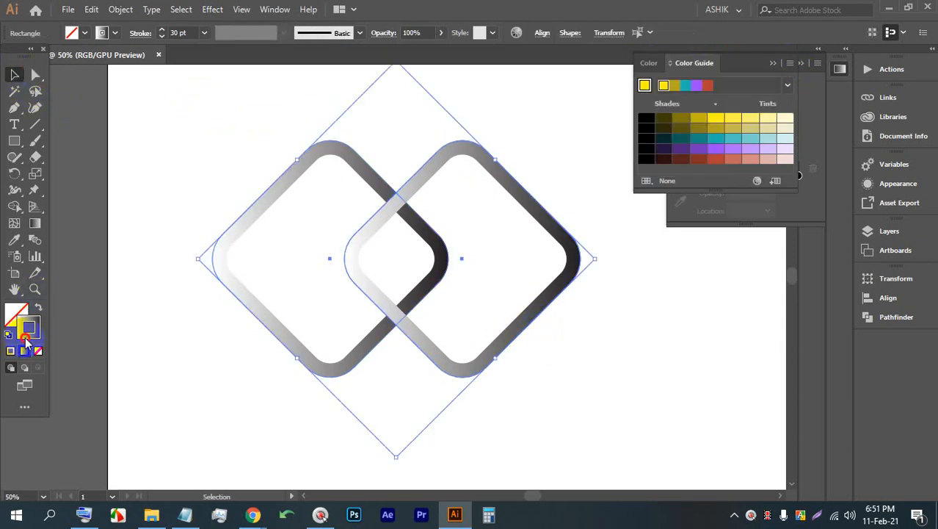
click(121, 7)
click(154, 169)
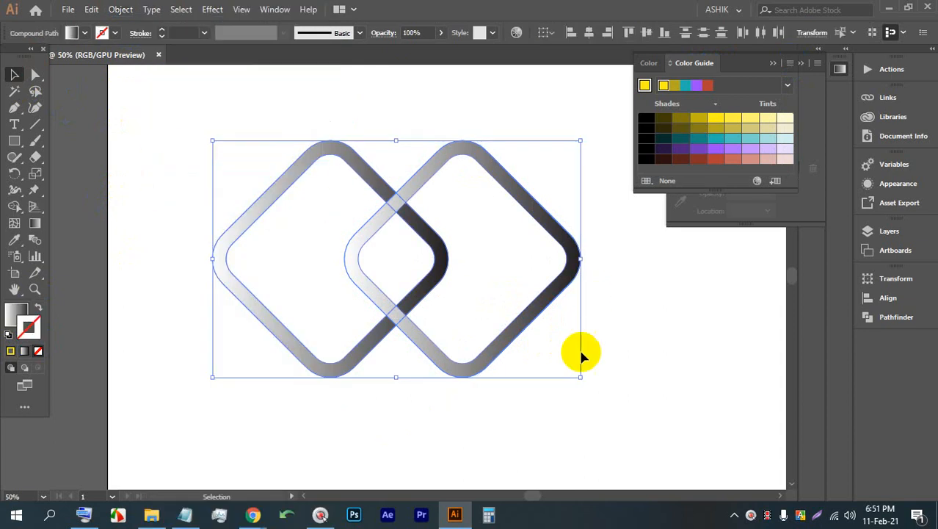
Step: Reselect both outlined diamonds and make their fill the active colour attribute
click(404, 111)
drag(570, 440, 286, 242)
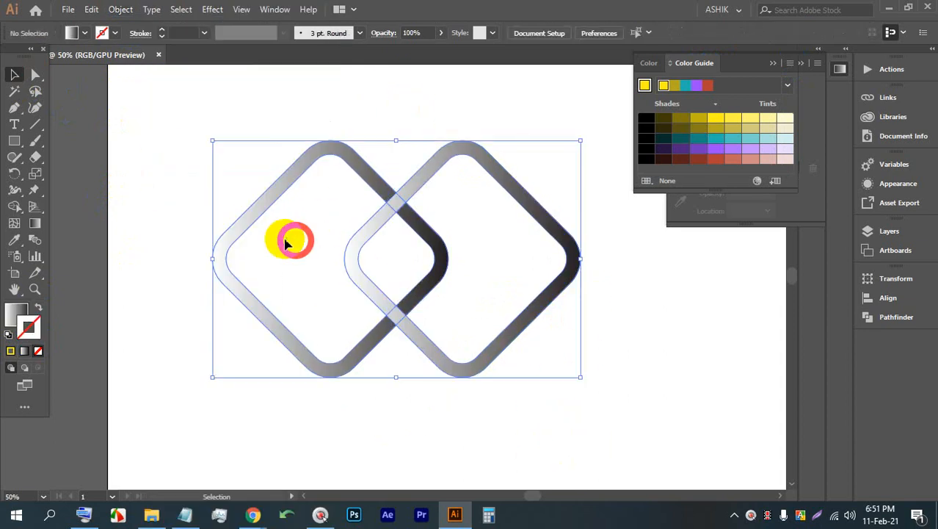
click(15, 315)
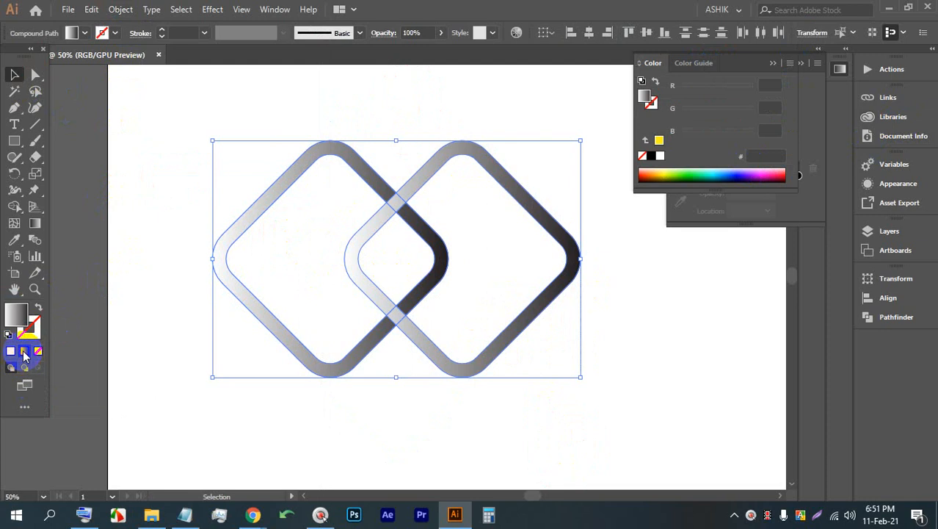
double_click(647, 99)
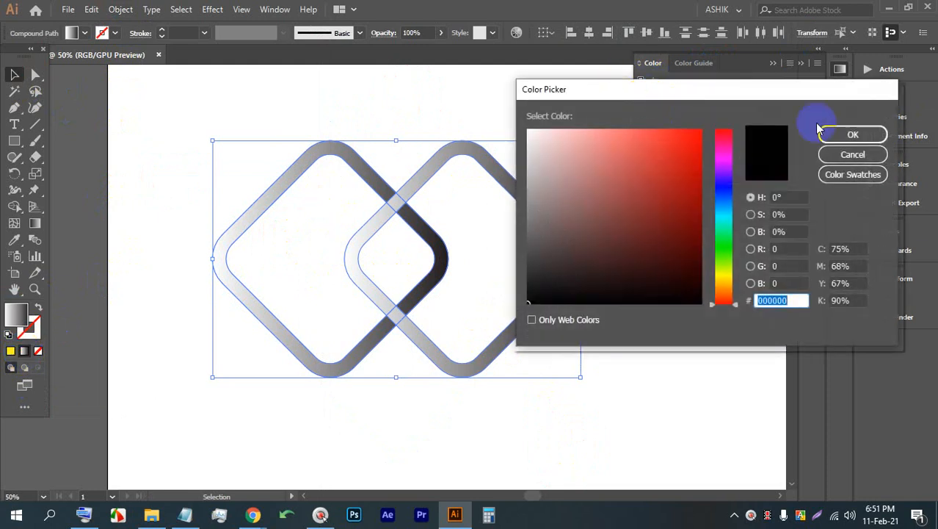
click(830, 152)
click(681, 66)
click(653, 62)
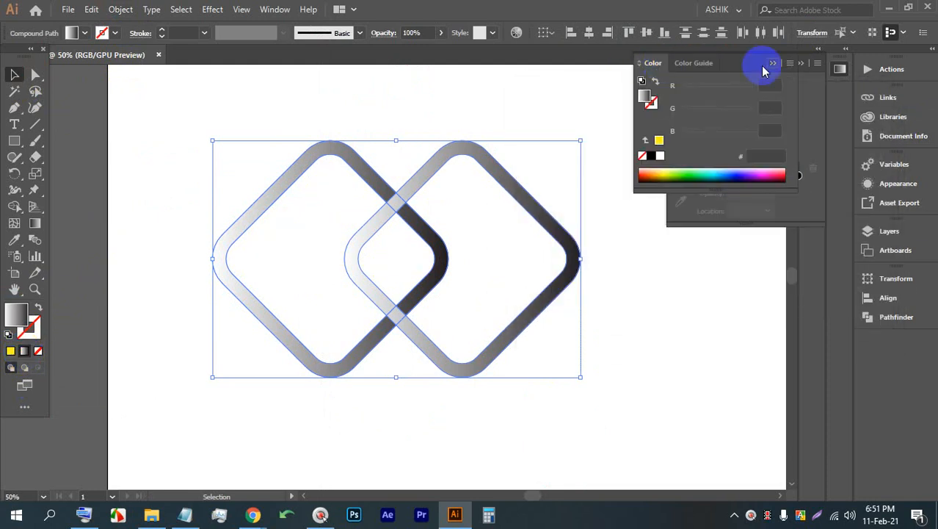
click(801, 64)
click(636, 66)
click(654, 63)
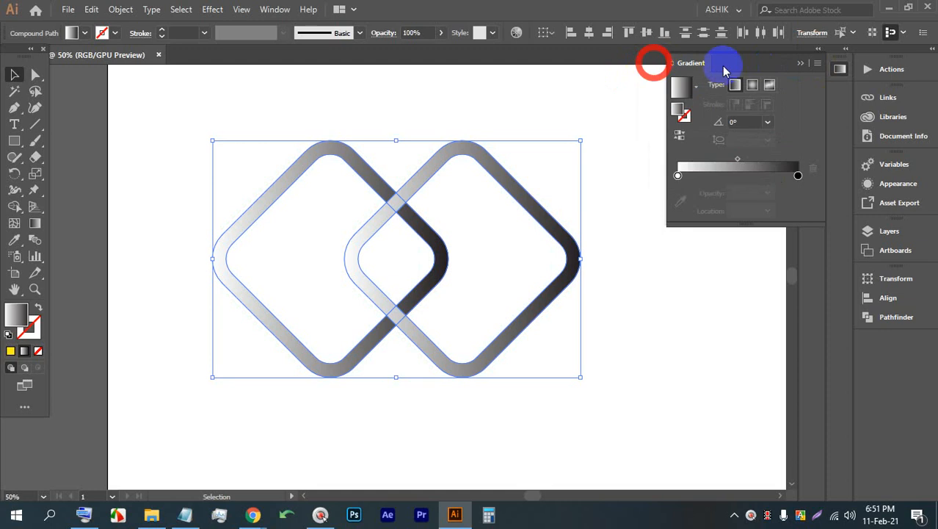
click(816, 65)
click(817, 65)
click(691, 64)
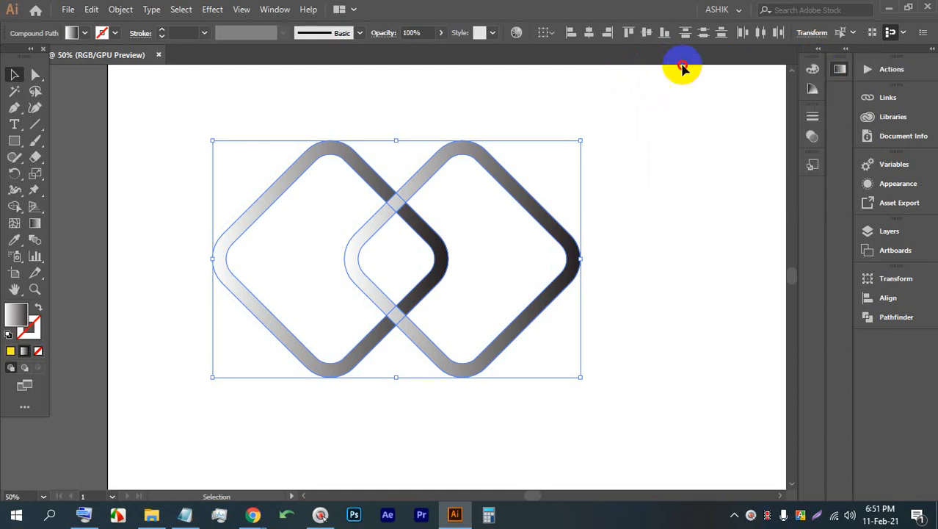
Step: Open the colour settings of the gradient's white starting stop and switch its colour mode to RGB
click(839, 70)
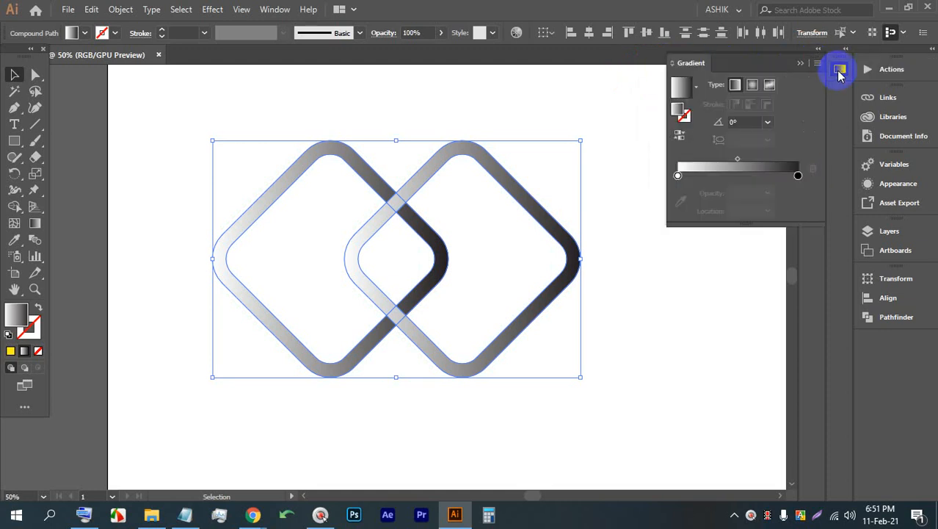
click(679, 176)
double_click(679, 176)
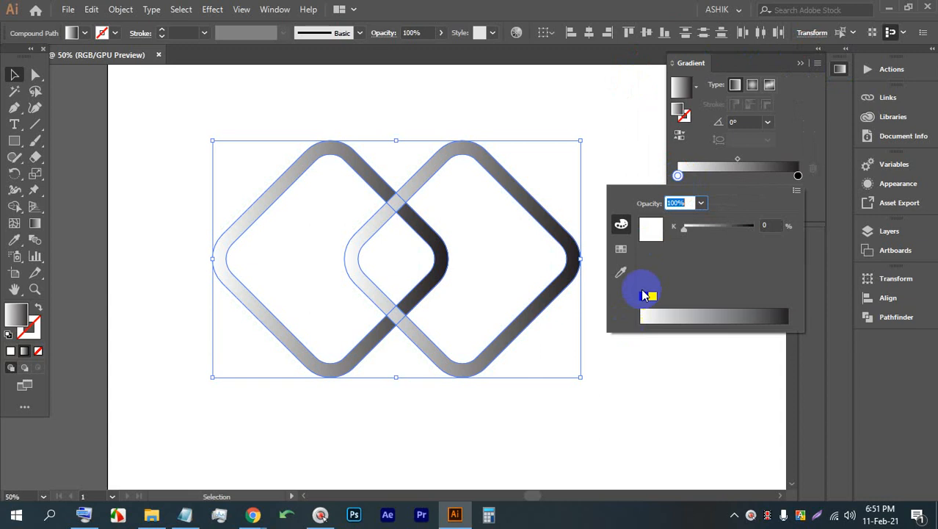
click(795, 191)
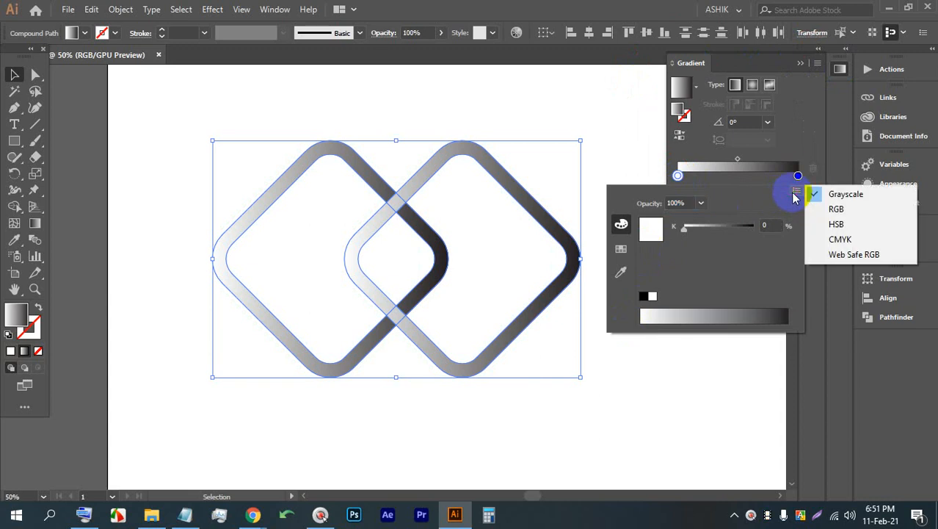
click(861, 213)
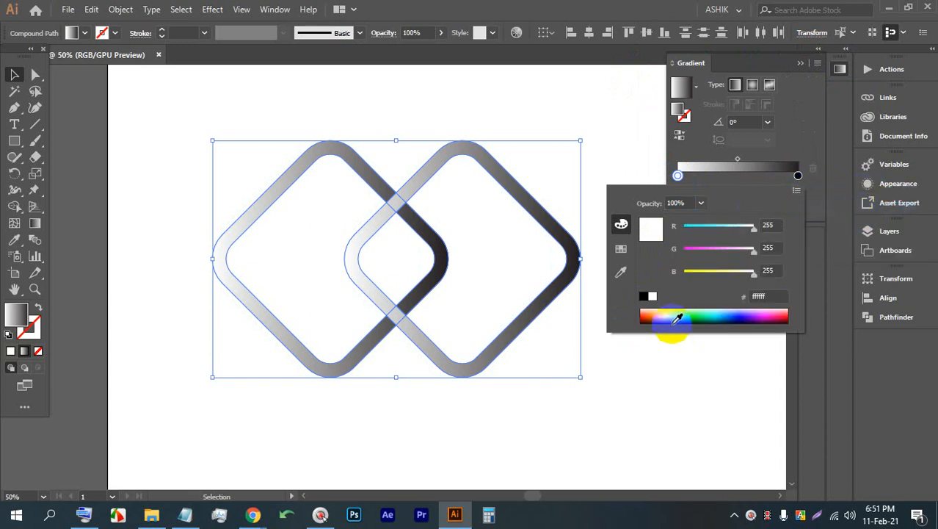
Step: Colour the gradient's starting stop red (bf1500), then switch the ending stop to RGB and colour it yellow
click(647, 315)
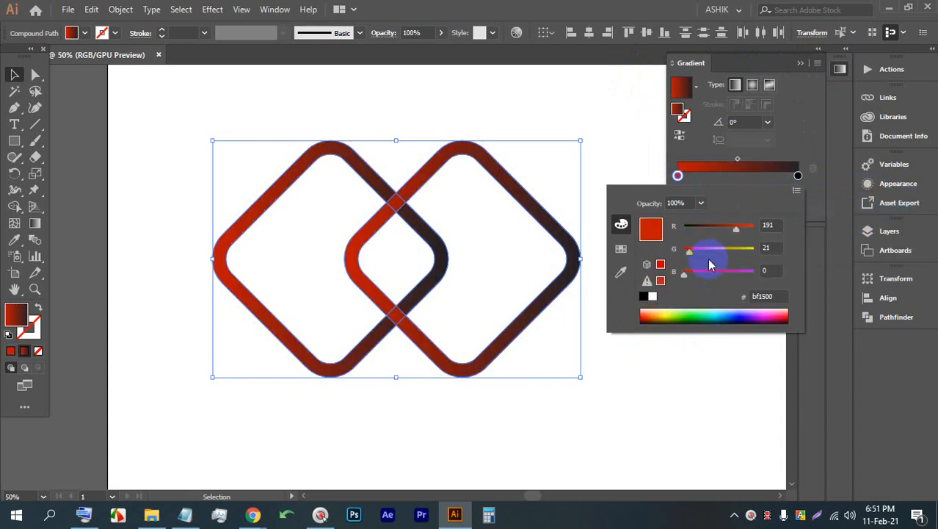
click(797, 176)
double_click(797, 176)
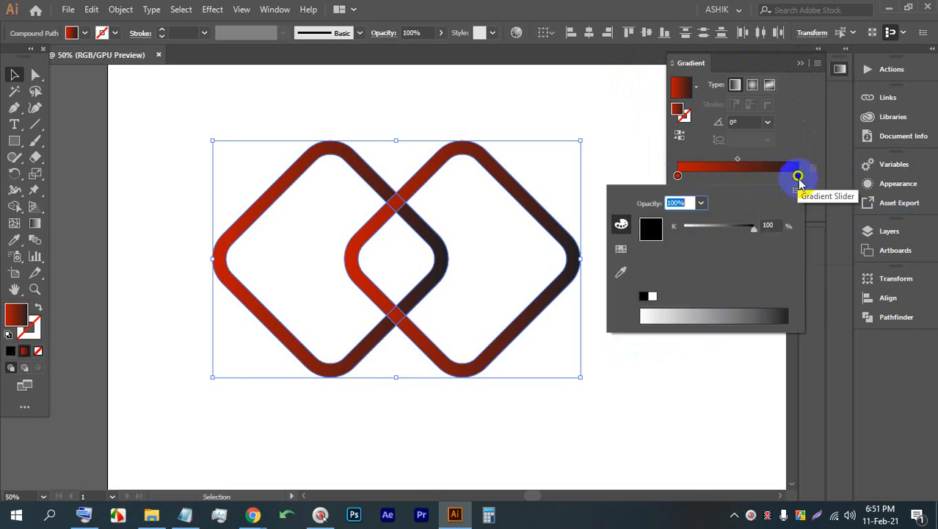
click(798, 191)
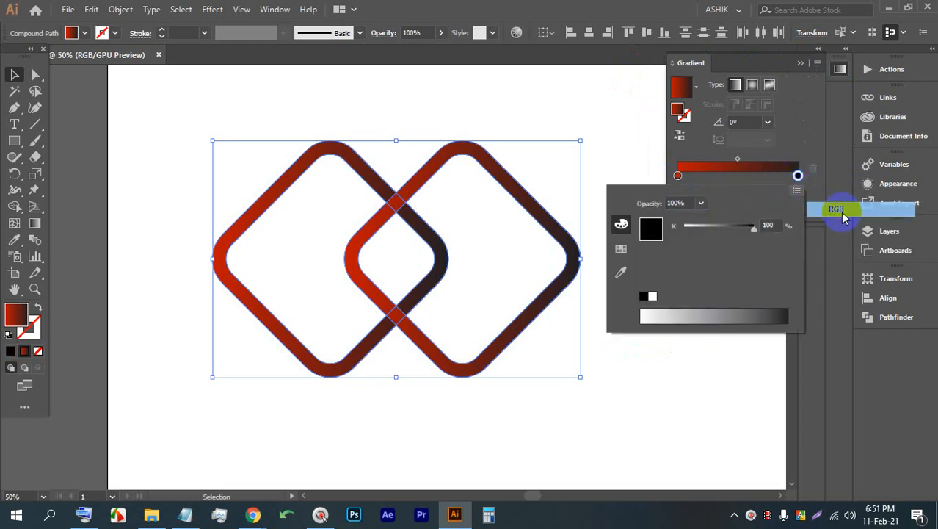
click(839, 208)
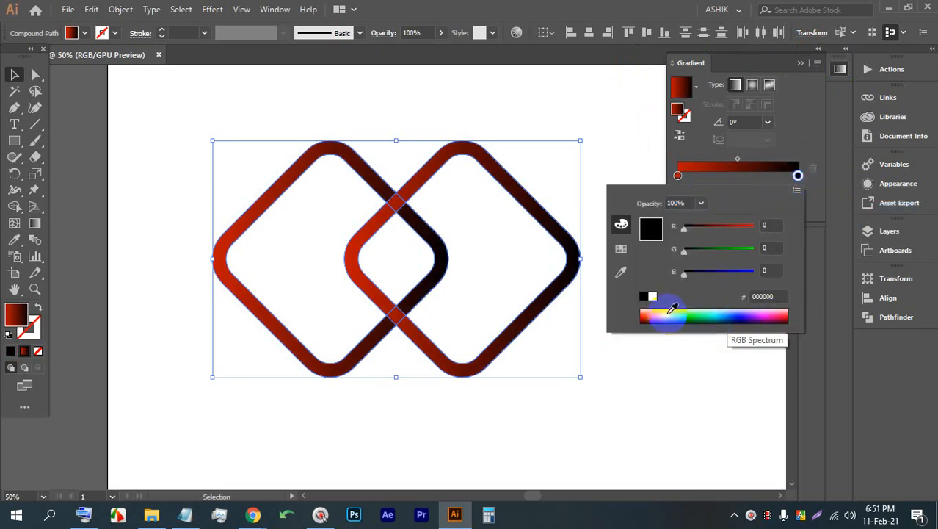
click(670, 311)
Step: Reselect both diamonds and stretch the red-to-yellow gradient diagonally across them as one continuous blend at 18.2°
click(14, 74)
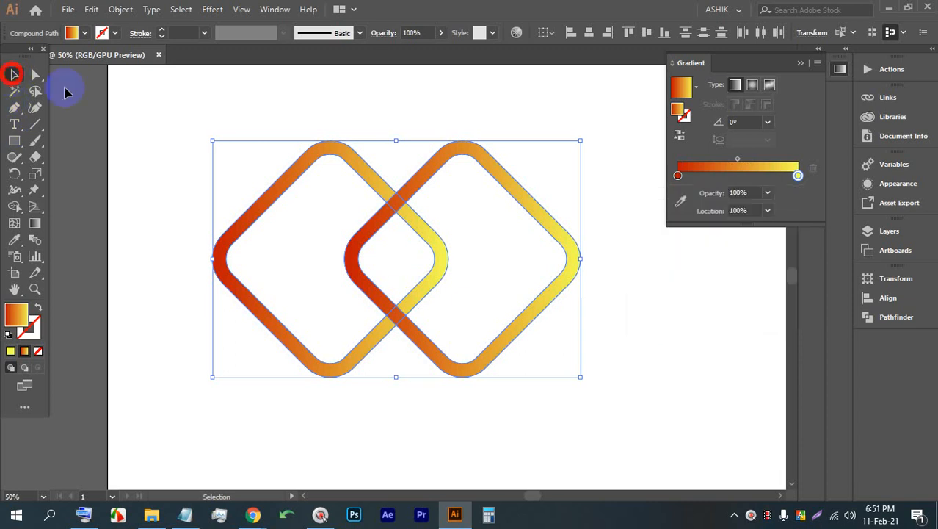
drag(192, 121, 565, 317)
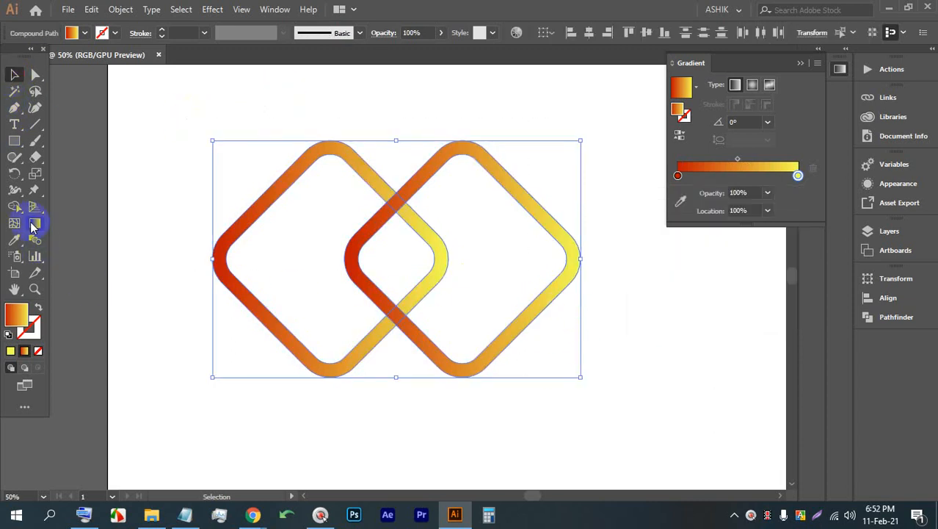
click(33, 224)
drag(163, 317, 535, 194)
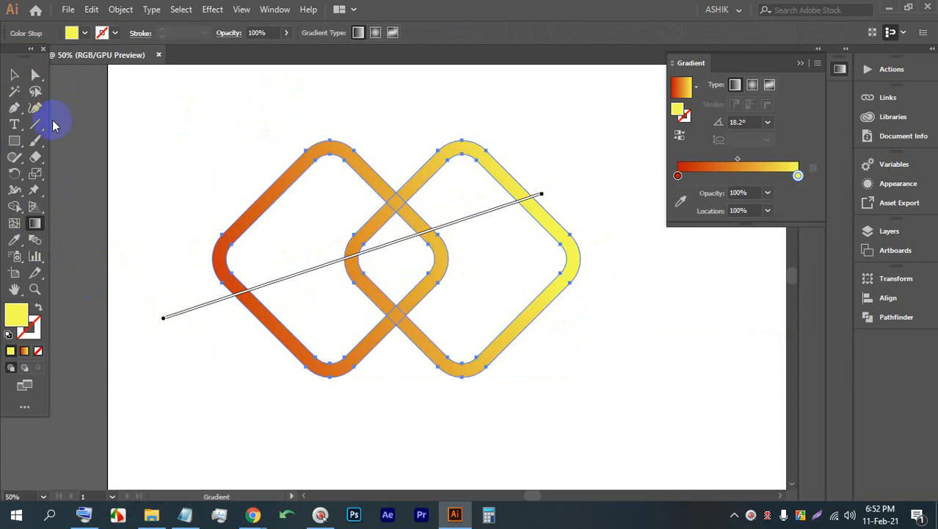
click(14, 74)
click(277, 133)
Step: Divide the two overlapping diamonds into separate pieces with Pathfinder and ungroup the result
drag(195, 128, 507, 370)
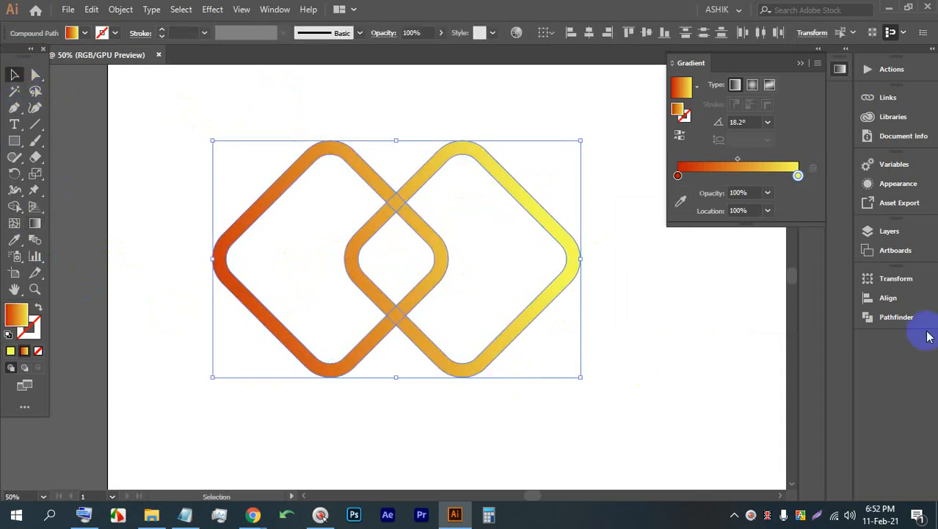
click(885, 323)
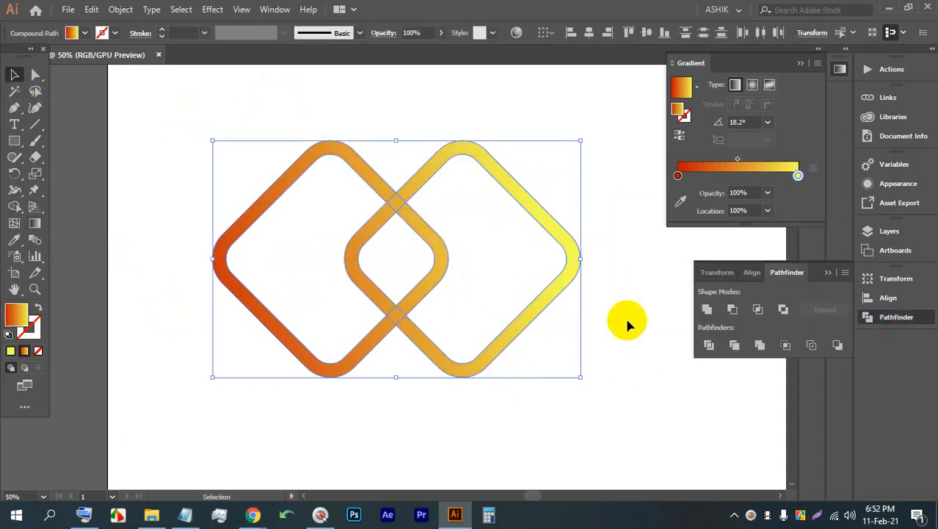
click(709, 345)
right_click(535, 314)
click(578, 208)
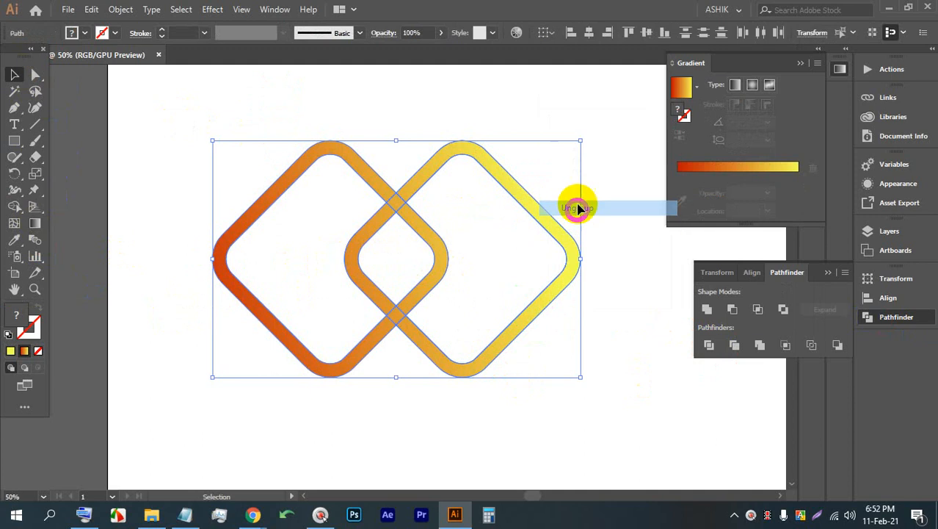
click(577, 159)
Step: Delete the right diamond's outer section and the unfilled piece left inside it
click(552, 217)
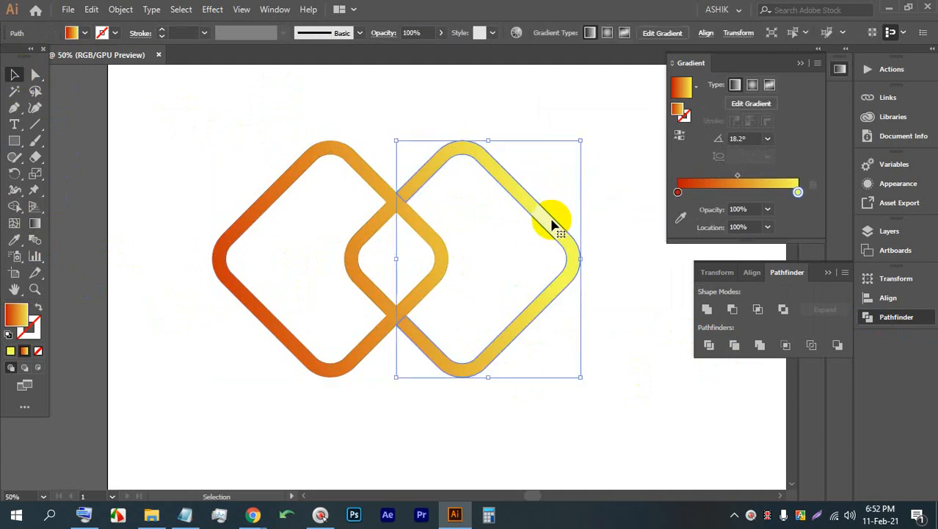
key(BackSpace)
click(515, 239)
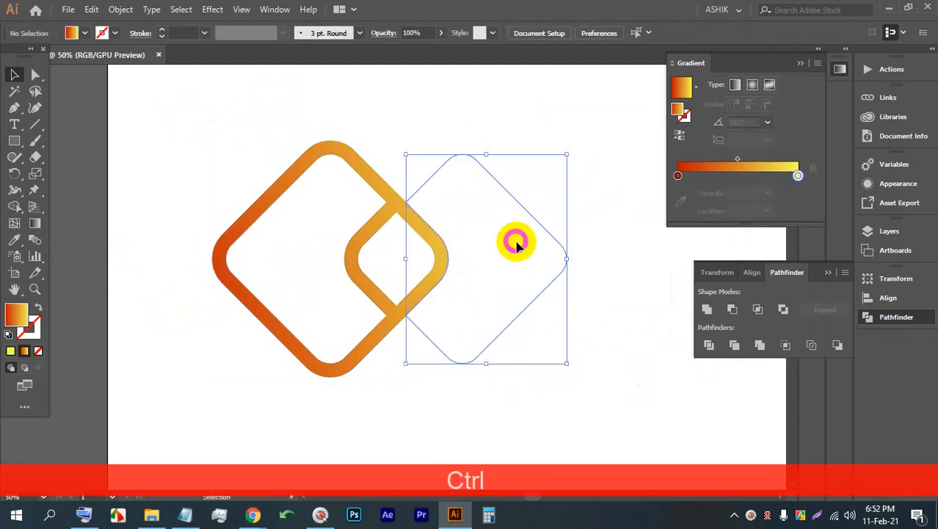
key(BackSpace)
Step: Place a duplicate of the remaining diamond mark beside the original, to its right
scroll(455, 249, down, 1)
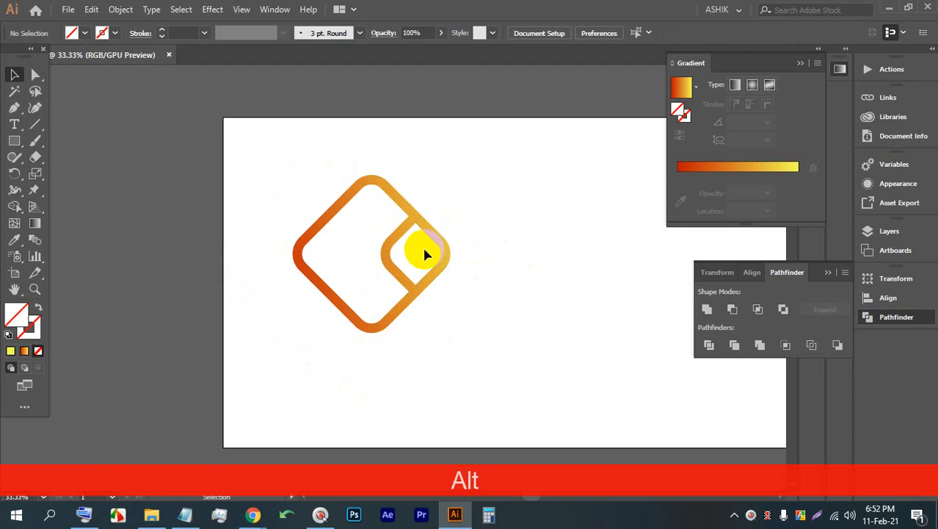
drag(532, 280, 413, 269)
drag(401, 308, 196, 198)
drag(283, 198, 496, 193)
Step: Move the copy's inner bent bar horizontally toward the diamond's centre, detaching it from the outer frame
scroll(557, 210, up, 2)
click(397, 250)
click(422, 245)
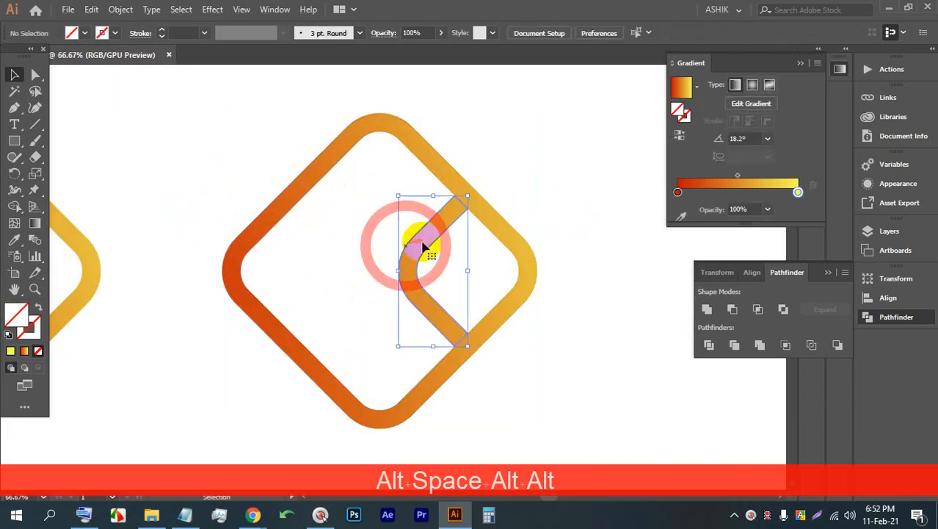
drag(420, 224, 383, 232)
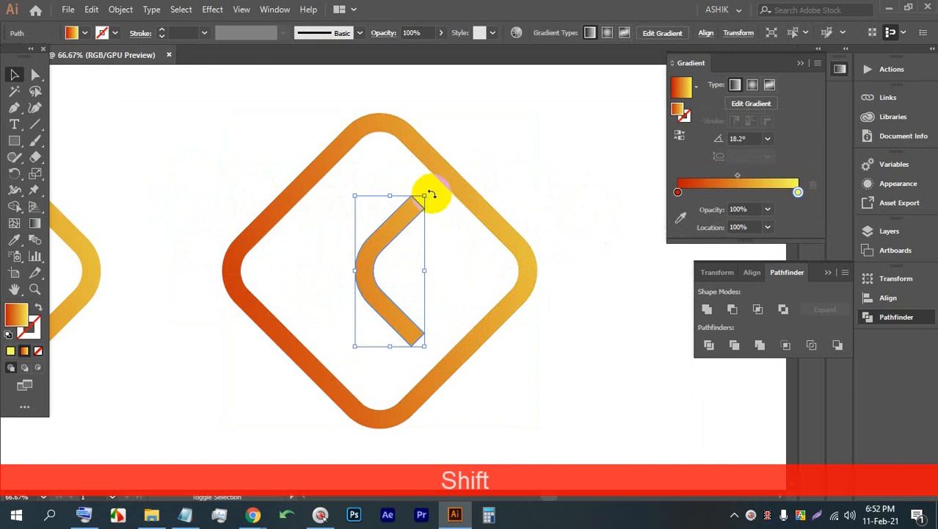
drag(431, 195, 439, 177)
click(491, 188)
Step: Select both diamond marks, scale them down together and place them in the artboard's upper-left corner
scroll(492, 188, down, 2)
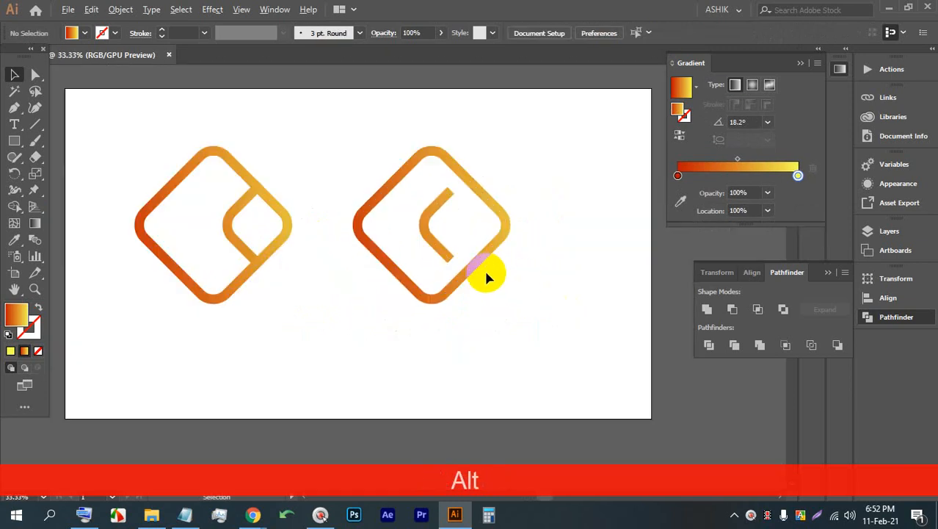
scroll(274, 201, up, 2)
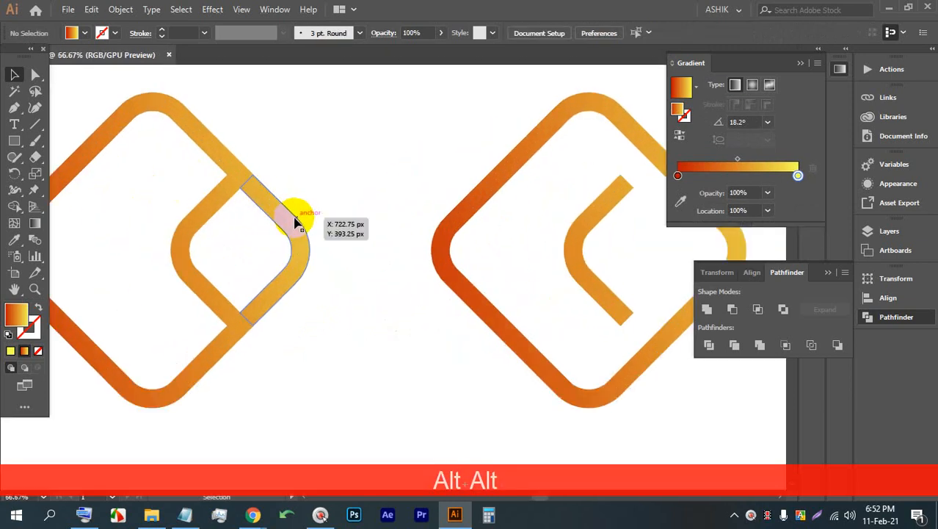
scroll(359, 219, down, 2)
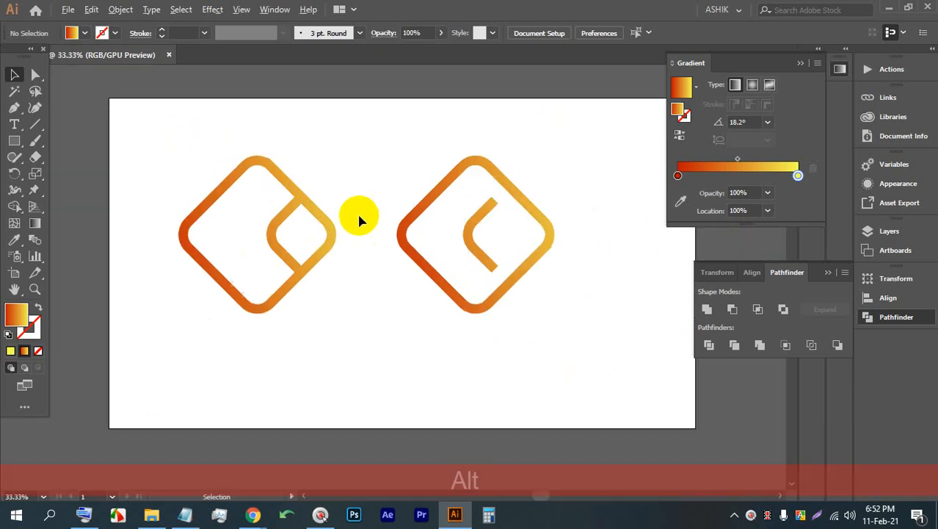
drag(569, 326, 208, 190)
click(573, 290)
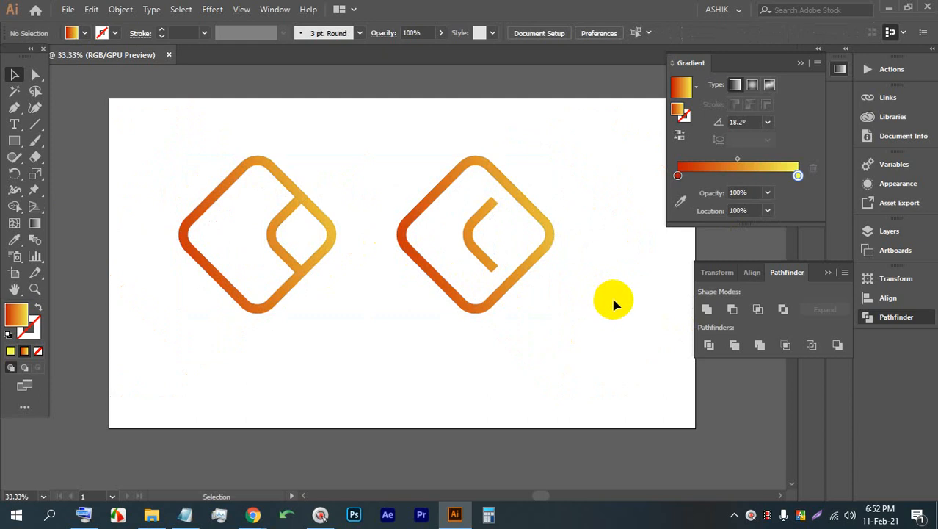
drag(602, 314, 209, 214)
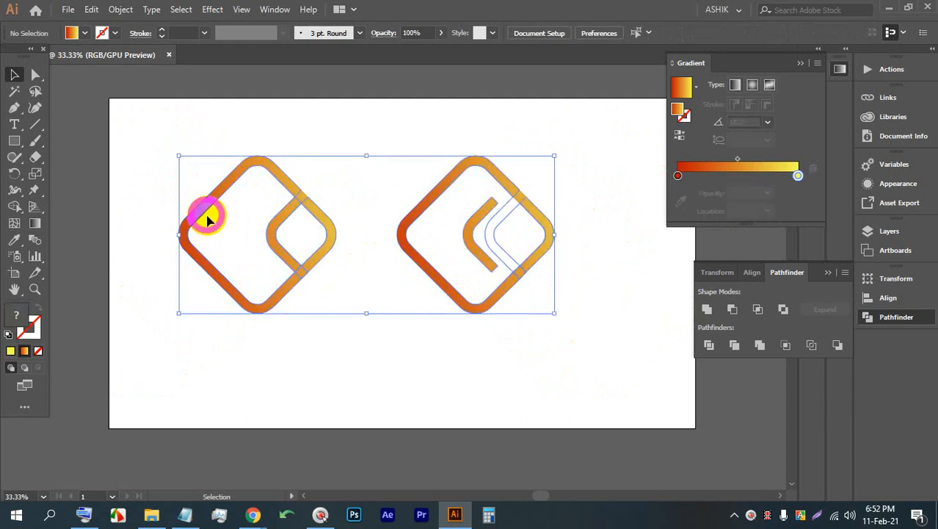
click(555, 243)
drag(597, 366, 197, 153)
drag(364, 155, 172, 125)
alt+scroll(152, 120, up, 3)
alt+scroll(185, 105, down, 3)
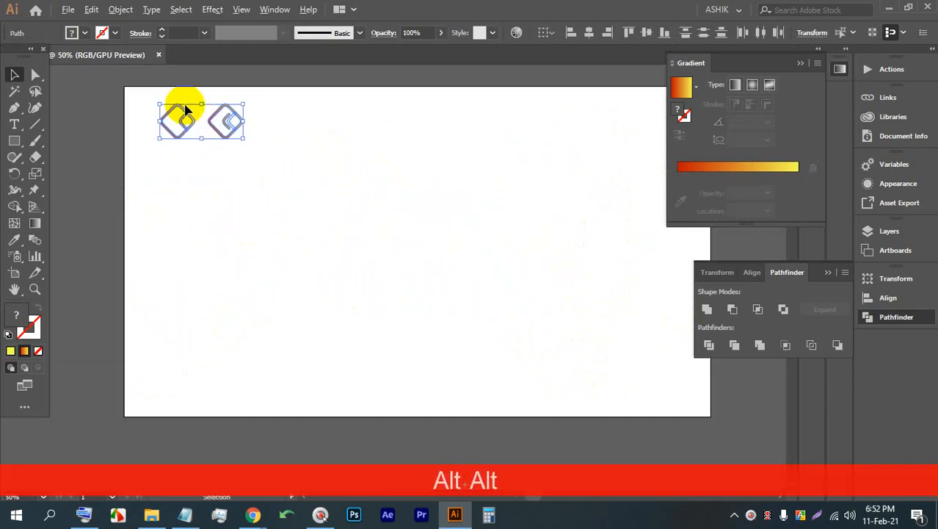
click(285, 215)
Step: Draw a large square with the current gradient fill on the empty part of the artboard
alt+scroll(293, 207, up, 2)
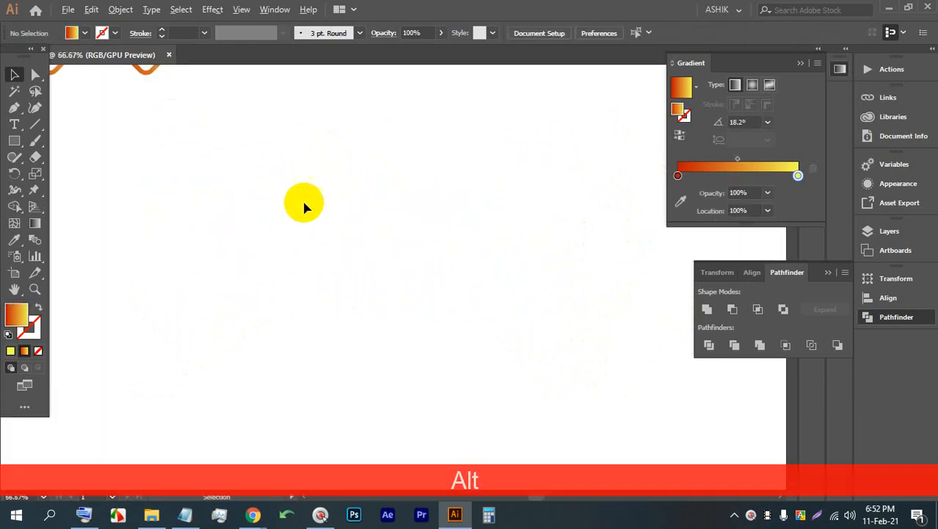
click(17, 139)
drag(179, 120, 421, 365)
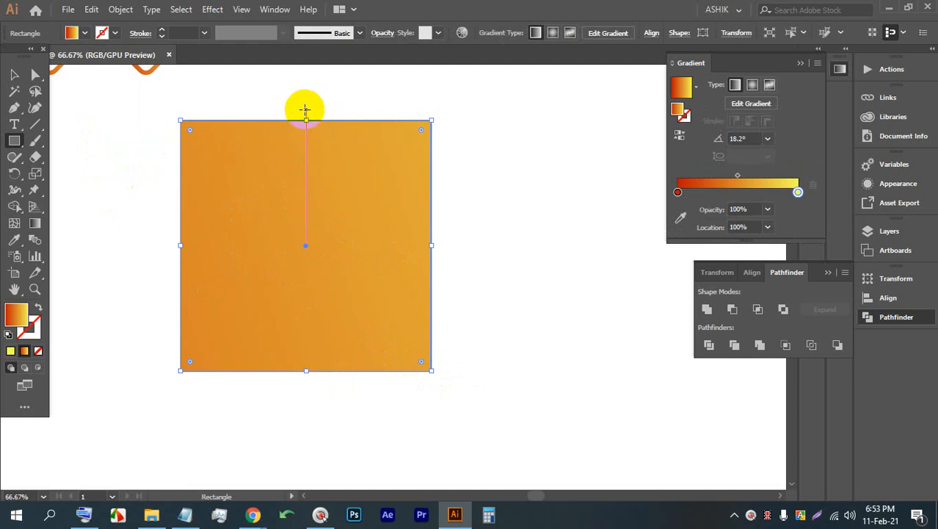
Step: Draw a thin vertical bar through the square's middle, extending past both edges, and fill it black
drag(304, 109, 309, 385)
click(83, 35)
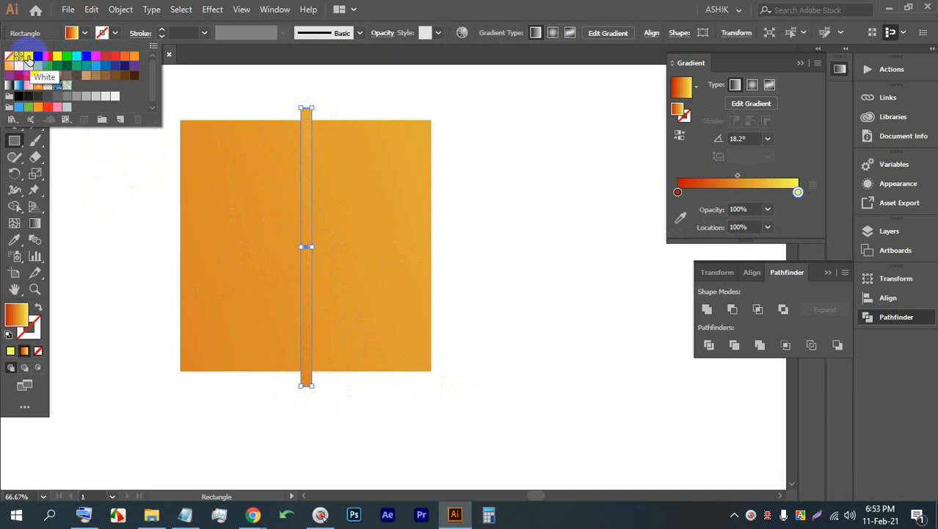
click(38, 56)
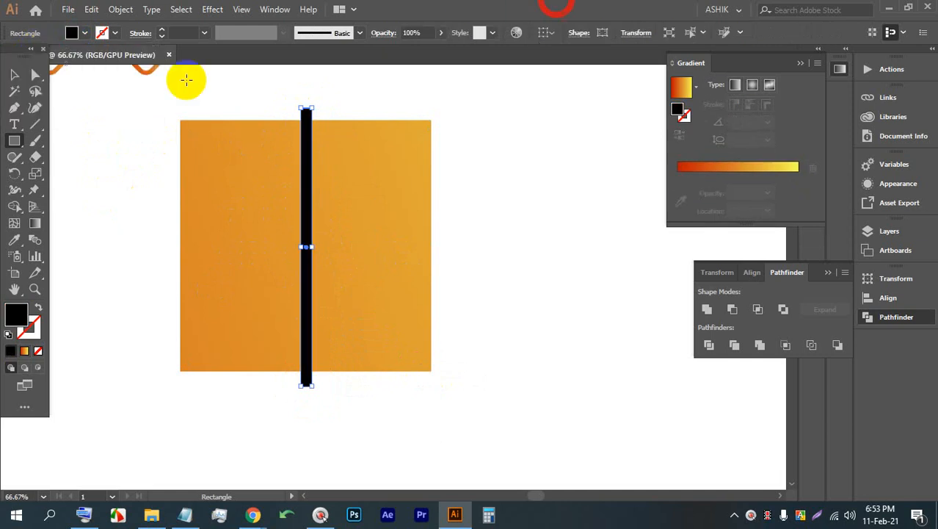
click(14, 74)
click(310, 89)
Step: Replace the square's gradient fill with solid red
click(251, 147)
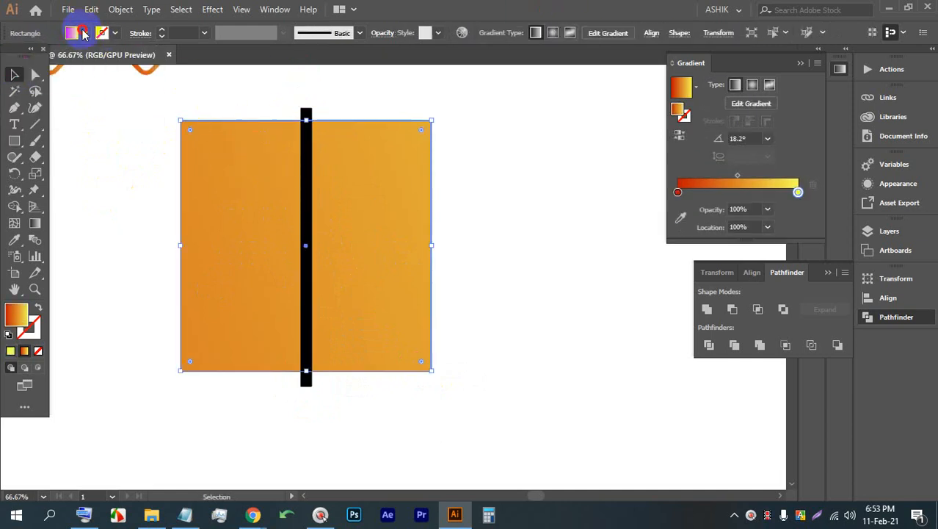
click(84, 33)
click(135, 57)
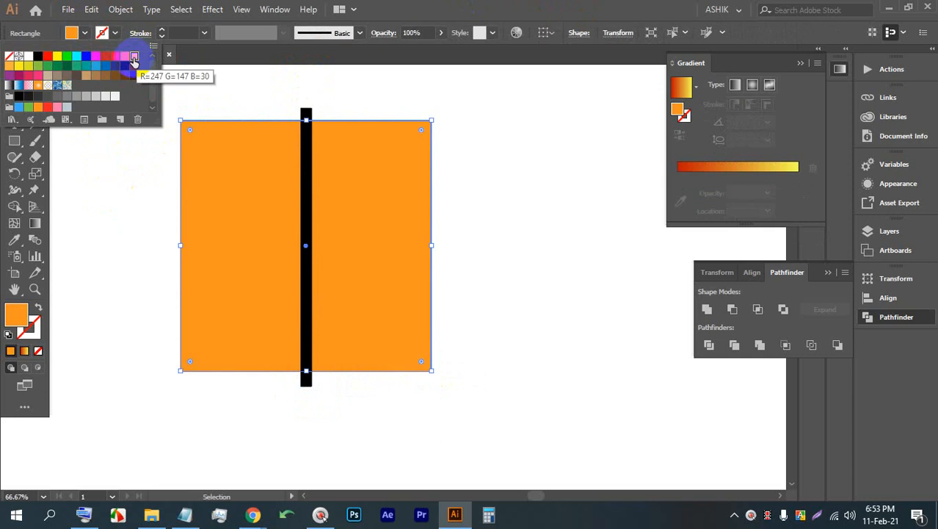
click(116, 56)
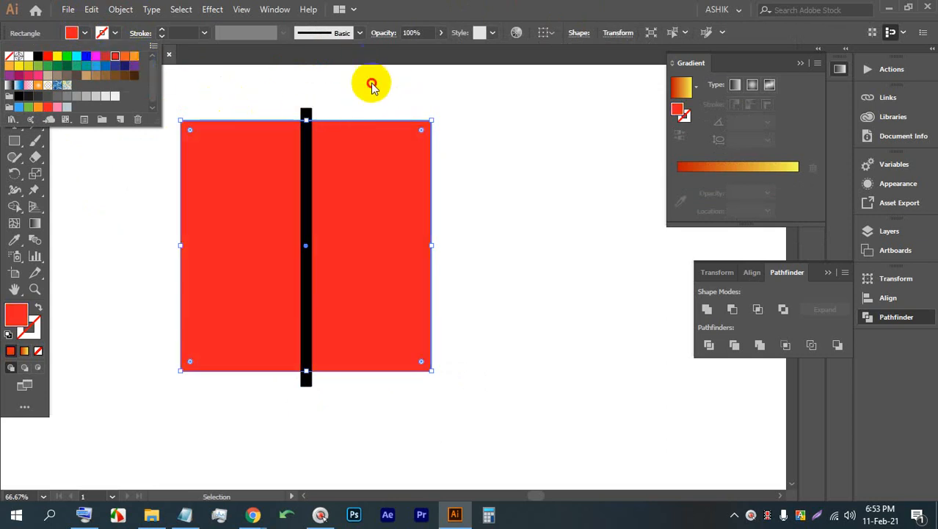
click(372, 85)
Step: Select the square and the black bar together and align their horizontal centres
click(307, 117)
click(428, 143)
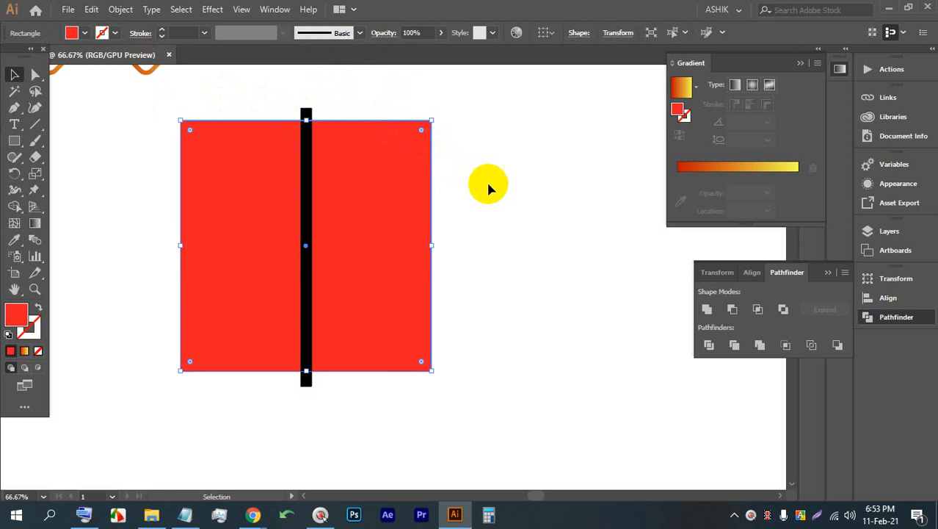
drag(521, 221, 189, 157)
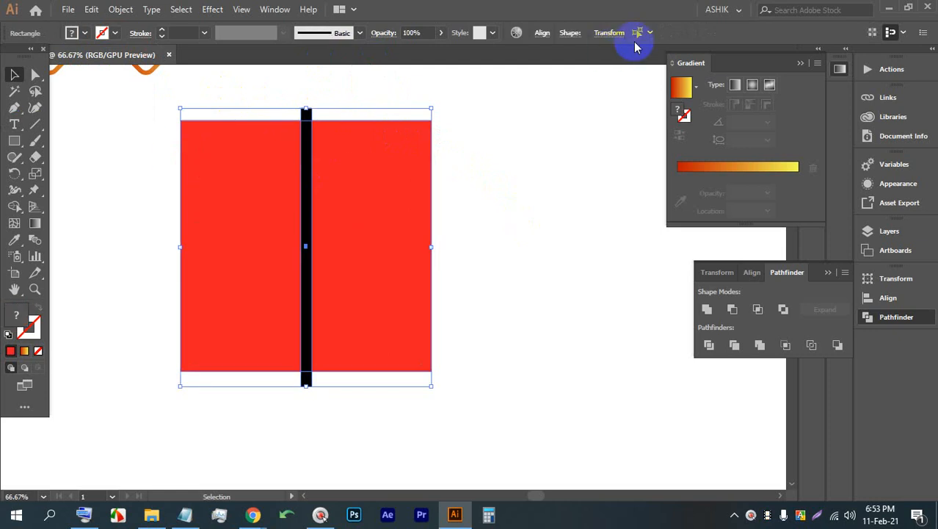
click(542, 33)
click(429, 71)
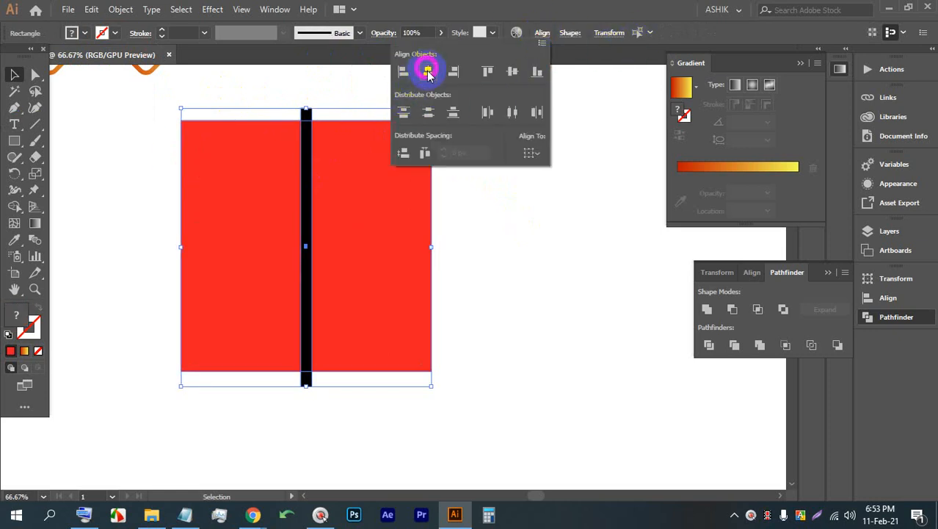
click(486, 260)
Step: Duplicate the vertical black bar, rotate the copy to horizontal and place it across the square's middle
click(311, 154)
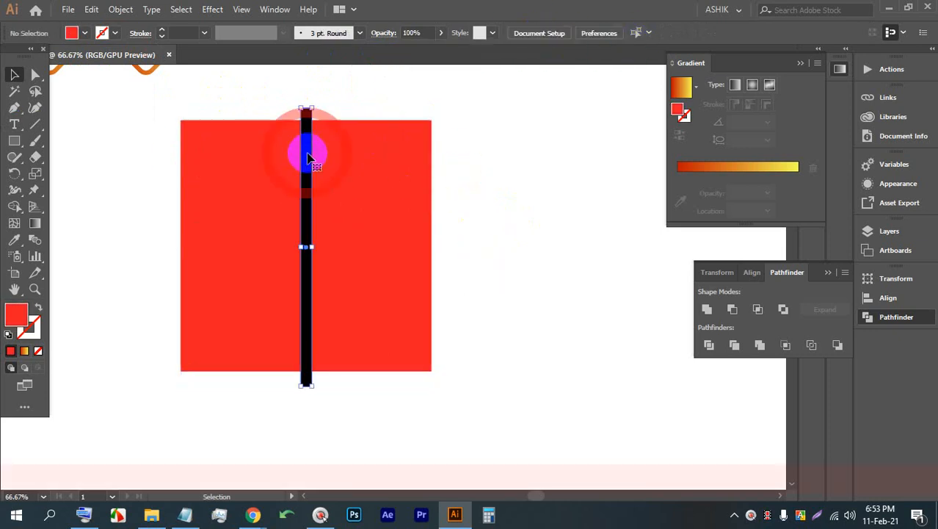
drag(309, 157, 457, 151)
drag(465, 99, 584, 274)
drag(507, 247, 371, 243)
click(491, 238)
Step: Select the horizontal bar with the square and align their vertical centres
drag(456, 393, 367, 139)
click(541, 36)
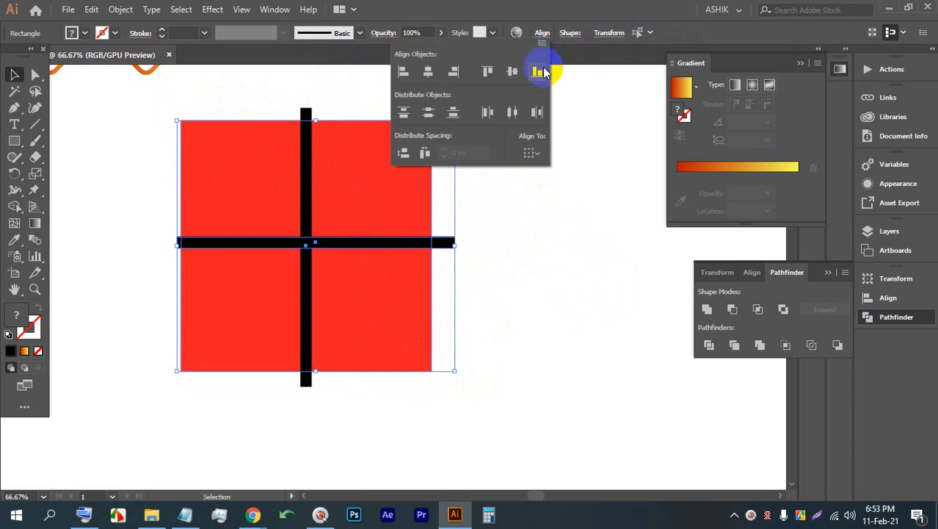
click(511, 70)
click(536, 244)
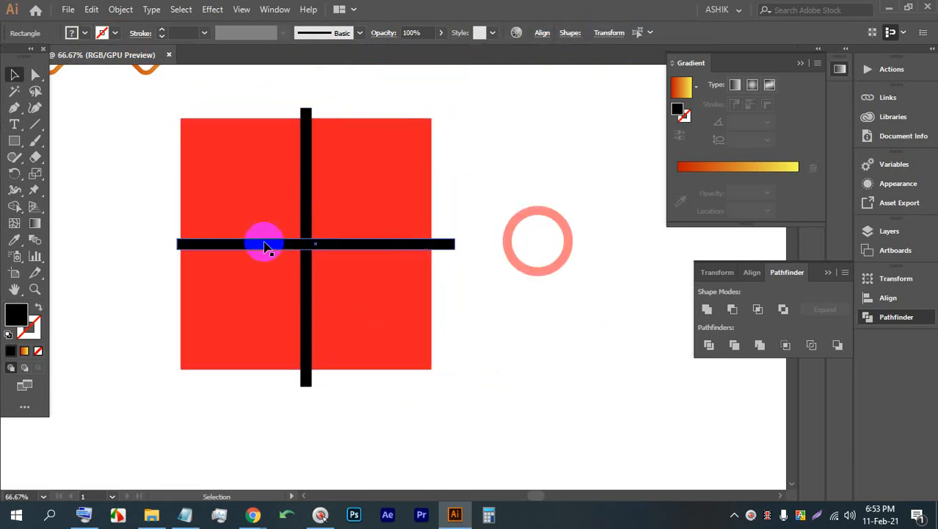
Step: Group the vertical and horizontal black bars together
scroll(261, 245, up, 1)
click(367, 251)
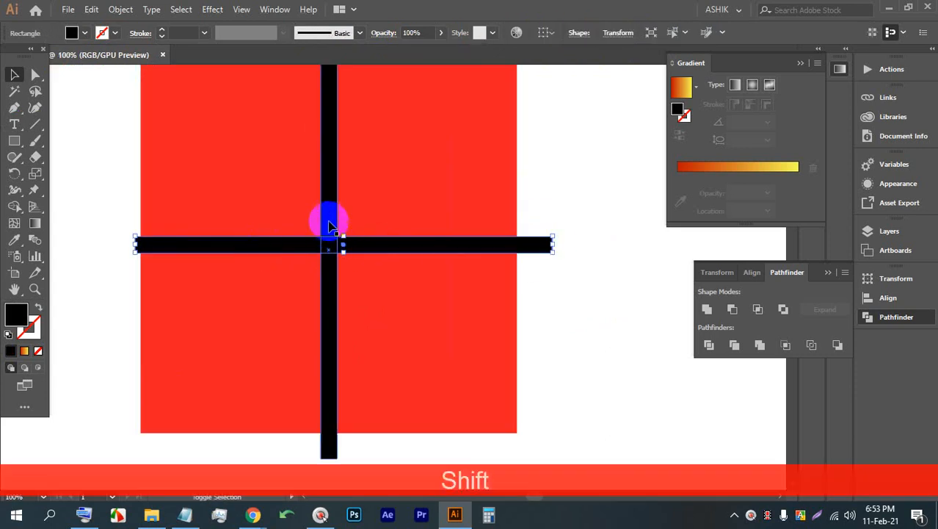
shift+click(326, 209)
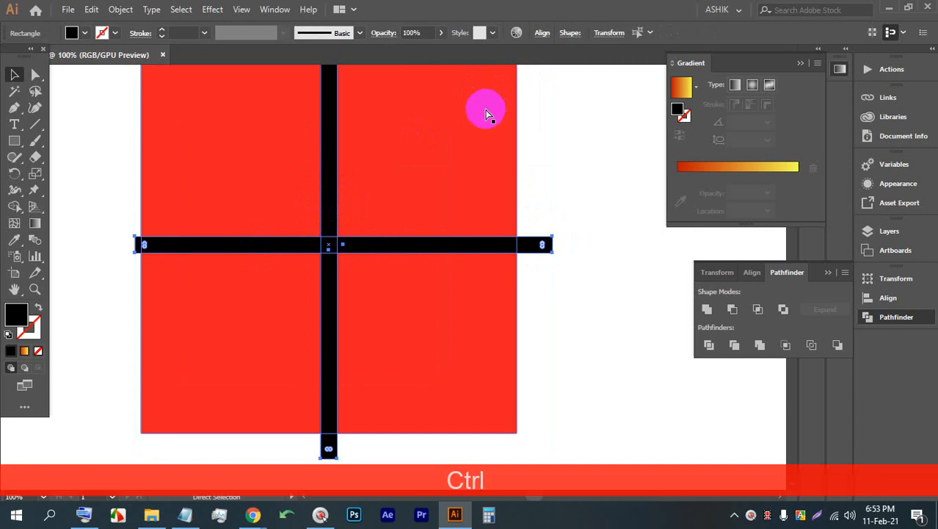
key(ctrl+g)
click(573, 134)
Step: Try aligning the grouped bars and the red square by their horizontal and vertical centres, then undo both alignments
drag(570, 293, 291, 193)
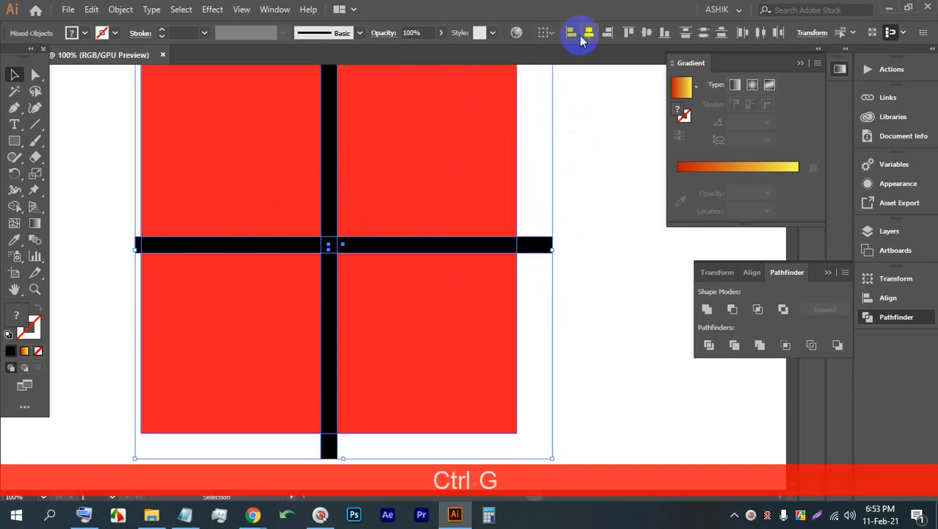
click(587, 33)
click(646, 33)
scroll(517, 301, up, 2)
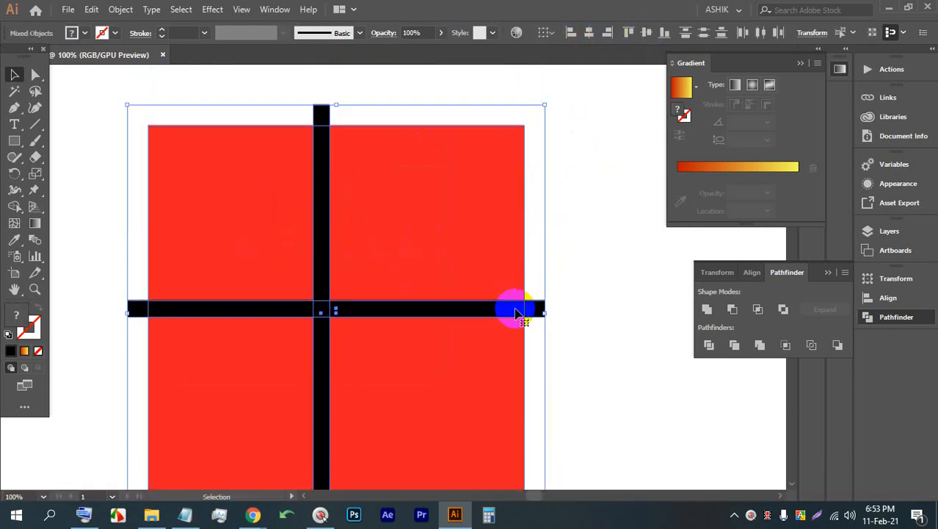
scroll(534, 287, down, 1)
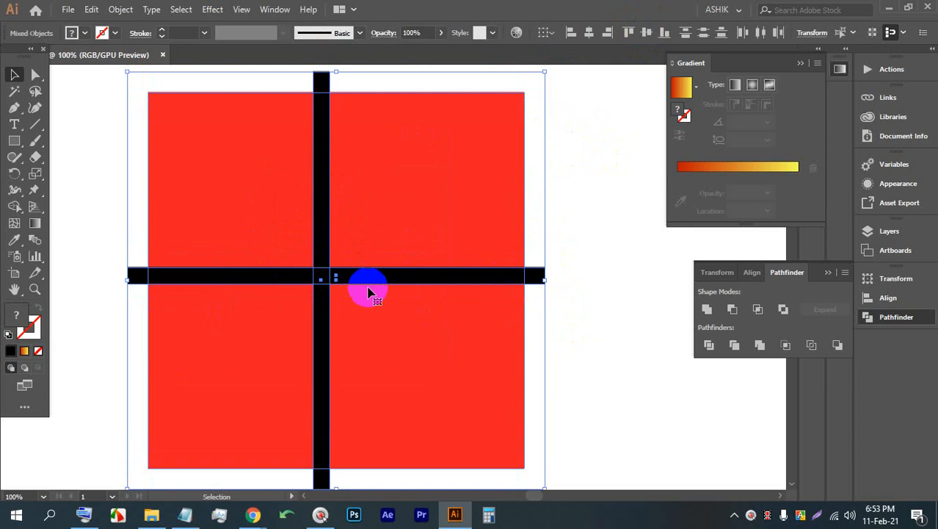
key(ctrl+z)
key(ctrl+z)
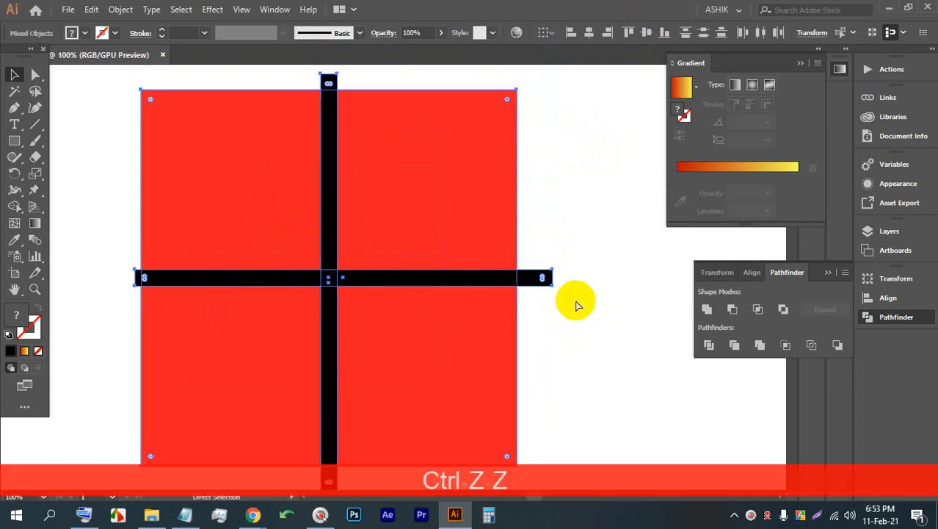
click(581, 304)
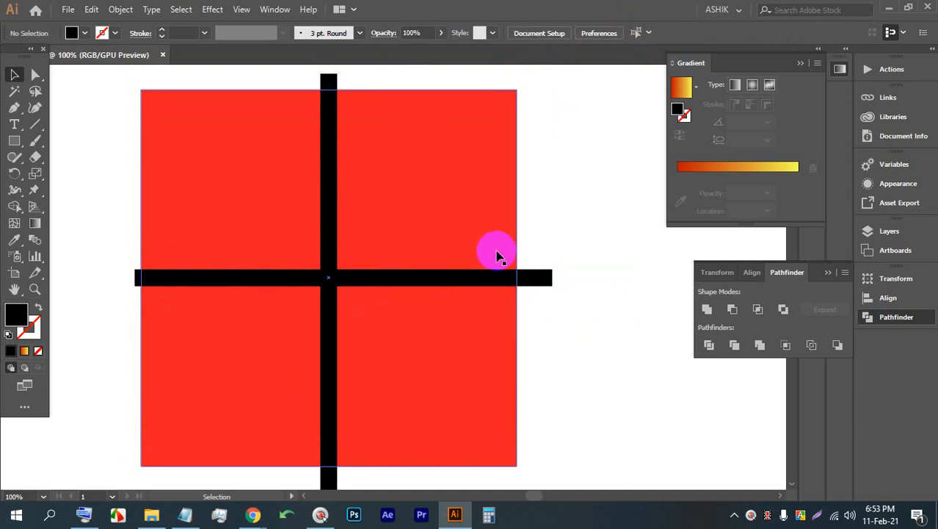
Step: Delete the grouped bars and draw a new thin vertical black bar spanning the square's full height near its middle
click(539, 273)
key(BackSpace)
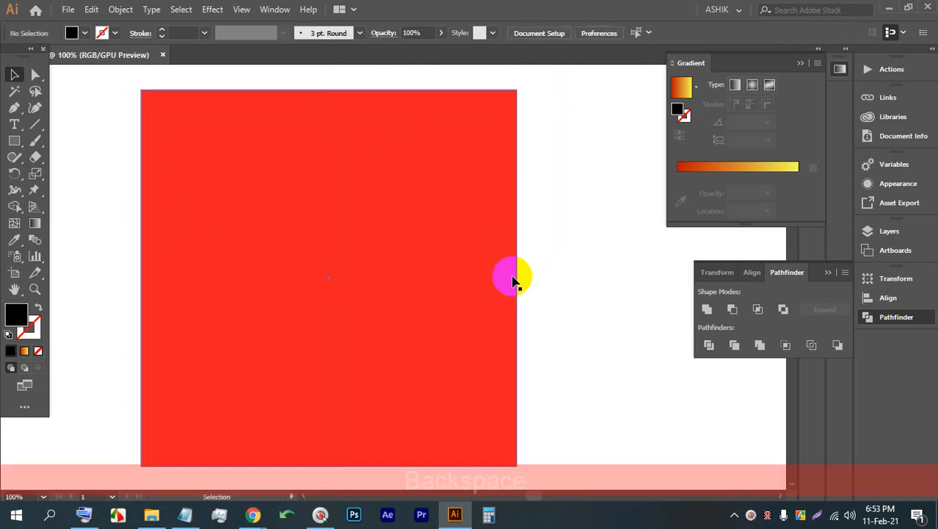
scroll(273, 91, down, 1)
scroll(304, 145, down, 1)
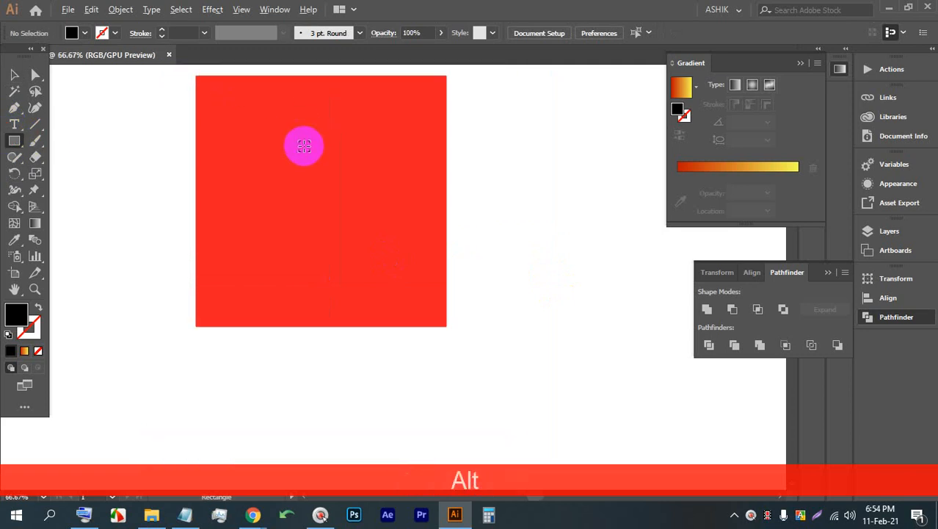
drag(314, 76, 323, 325)
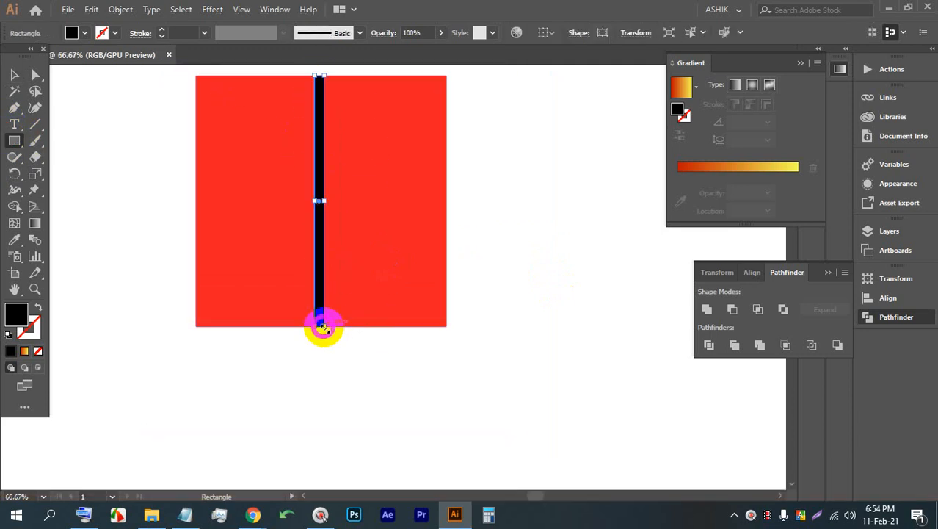
click(16, 76)
Step: Duplicate the vertical bar, rotate the copy to horizontal and place it across the square's middle from edge to edge
scroll(290, 176, up, 1)
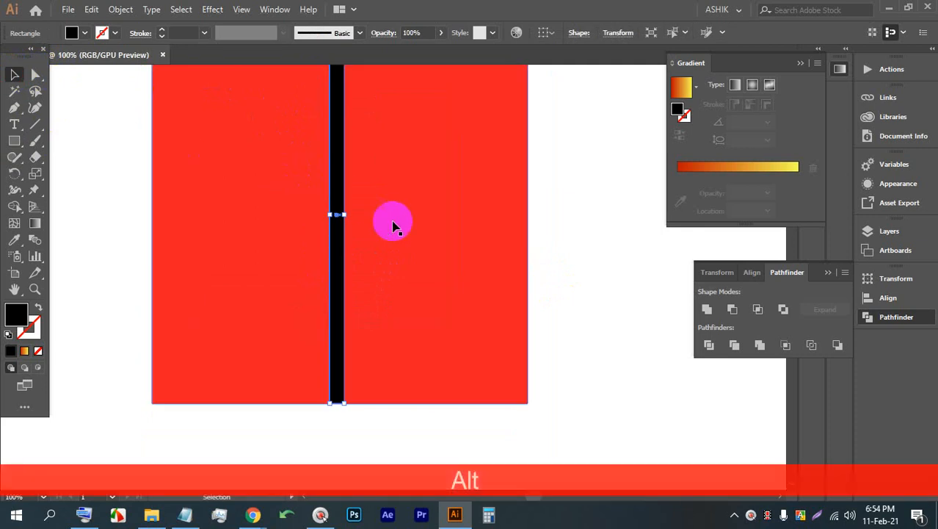
scroll(391, 218, down, 1)
drag(358, 183, 387, 186)
drag(392, 96, 417, 220)
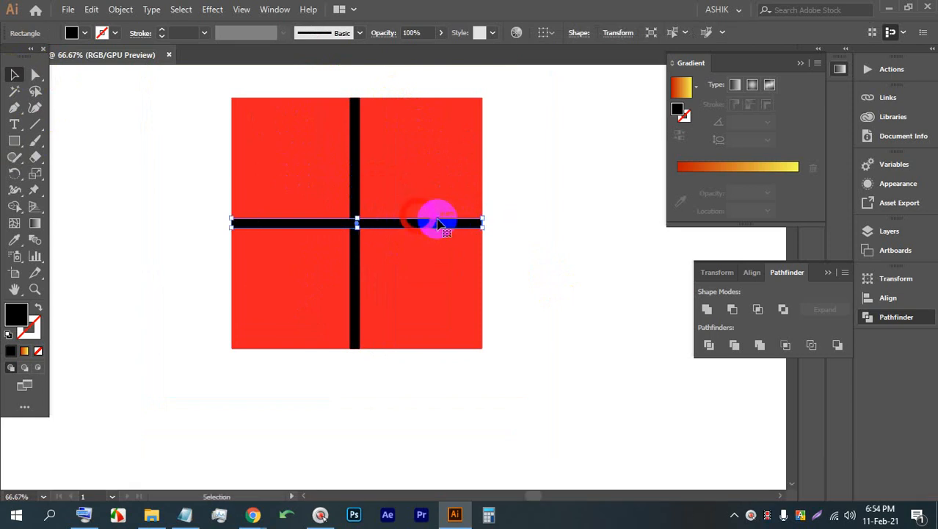
click(542, 220)
Step: Select both black bars, align their horizontal centres and group them
scroll(328, 203, up, 2)
shift+click(431, 256)
shift+click(390, 209)
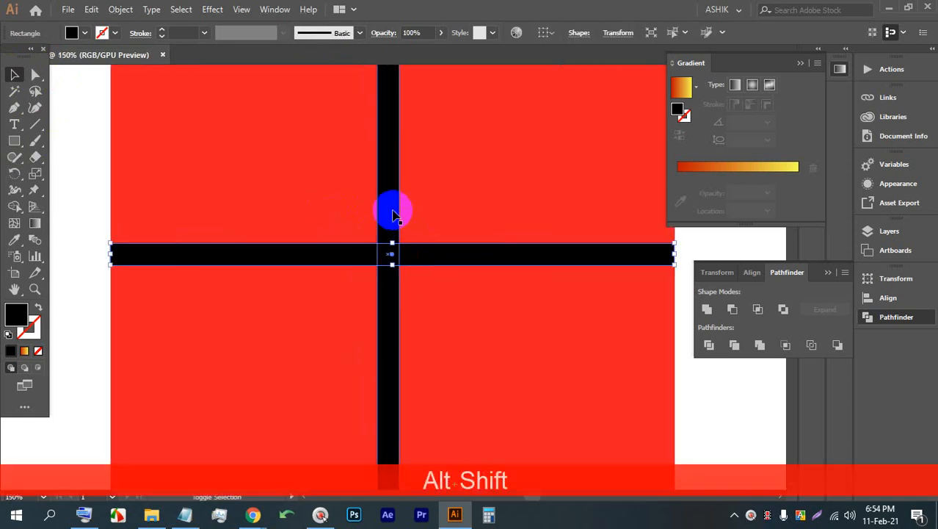
click(540, 34)
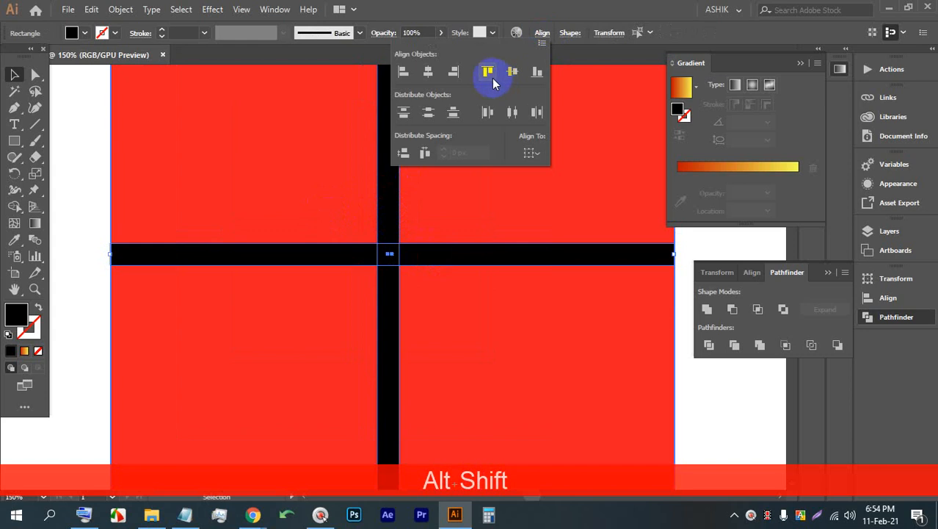
click(426, 75)
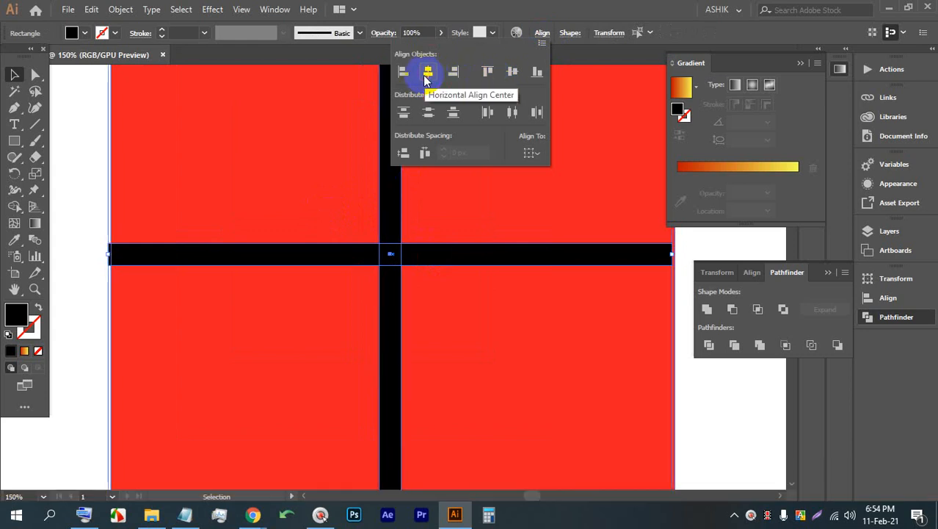
key(alt)
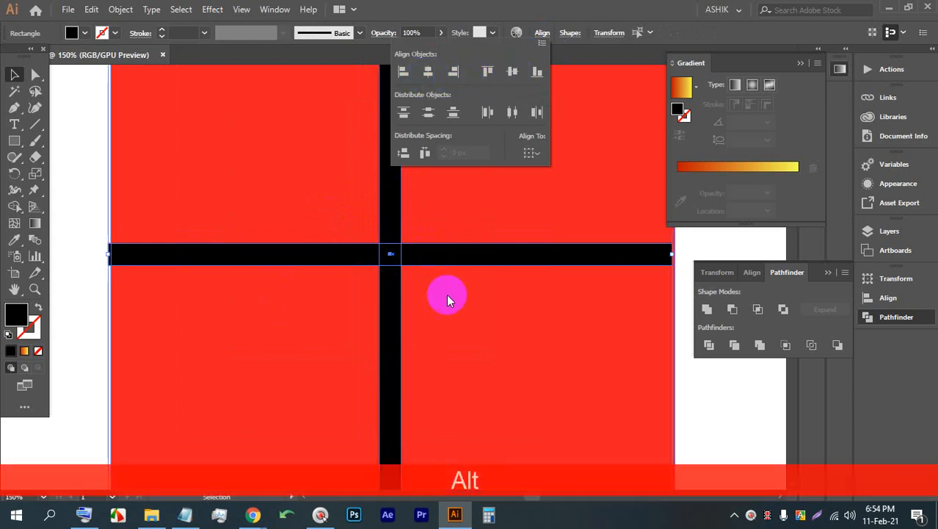
key(ctrl+g)
scroll(572, 367, down, 2)
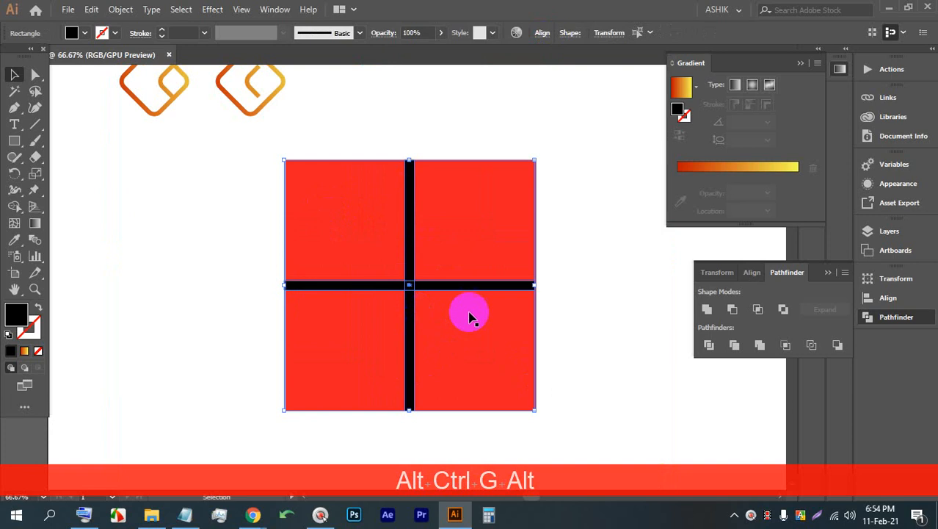
Step: Select the grouped bars with the red square, align their horizontal centres and check the bar end against the square's edge
click(544, 301)
click(440, 262)
click(541, 33)
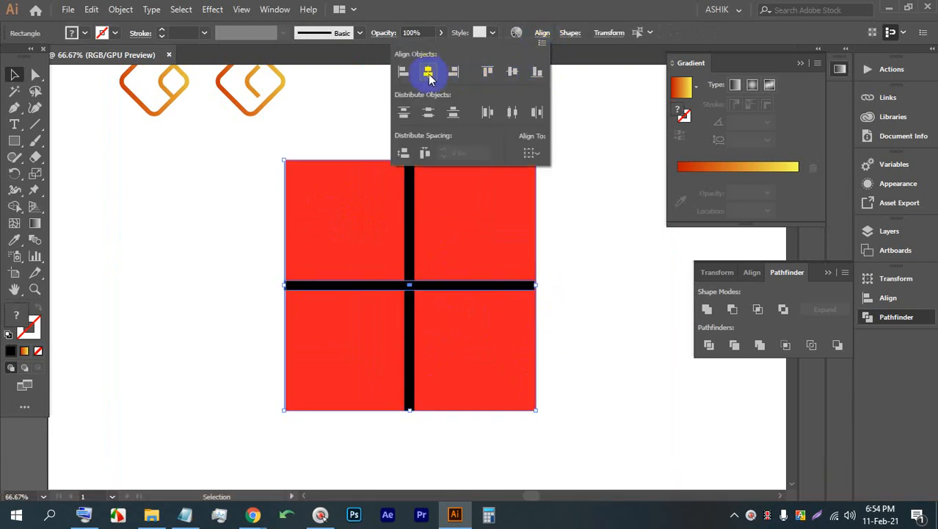
click(550, 309)
scroll(538, 279, up, 10)
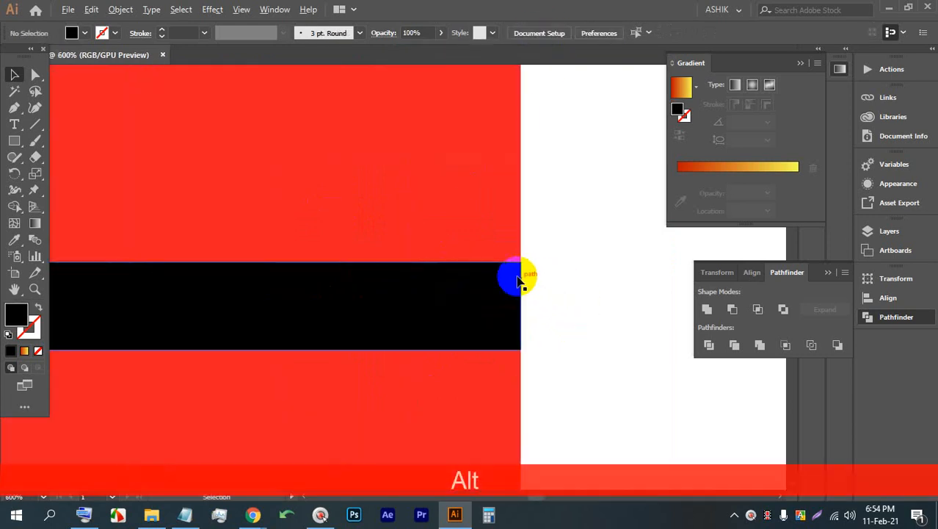
scroll(420, 216, down, 10)
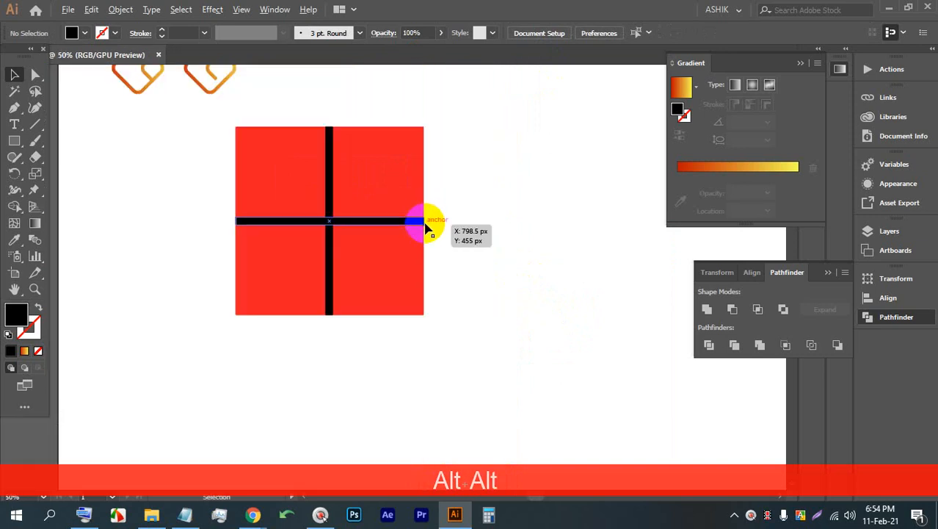
scroll(290, 175, up, 1)
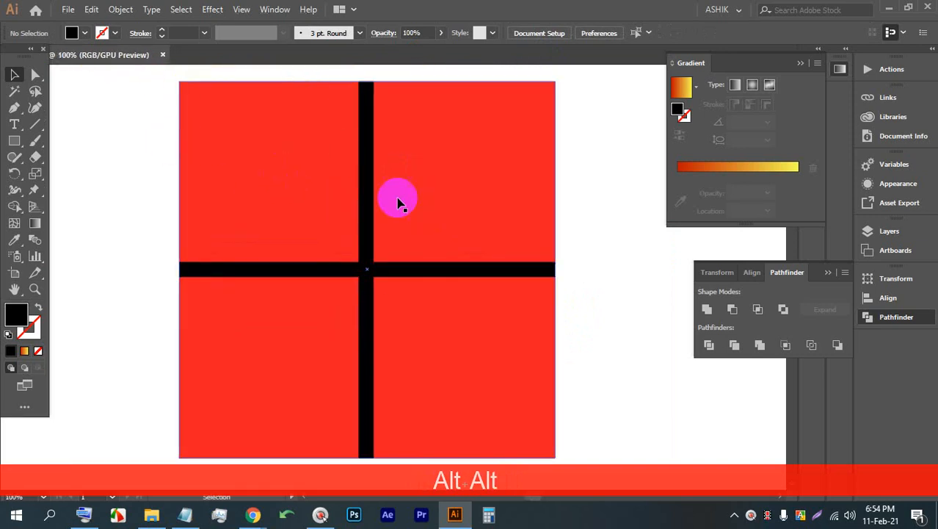
scroll(386, 209, down, 1)
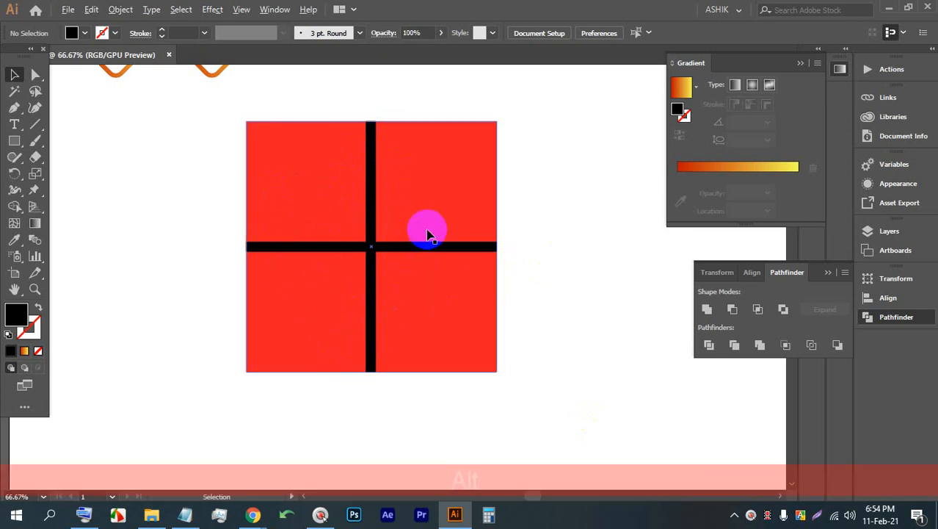
Step: Select the square and both bars, split them with Pathfinder Divide and ungroup the pieces
key(alt)
drag(545, 315, 262, 185)
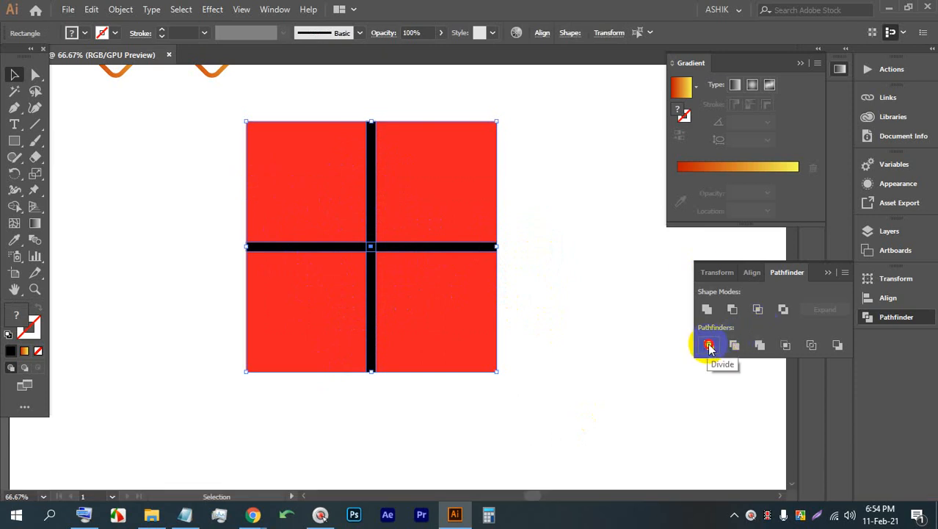
right_click(447, 167)
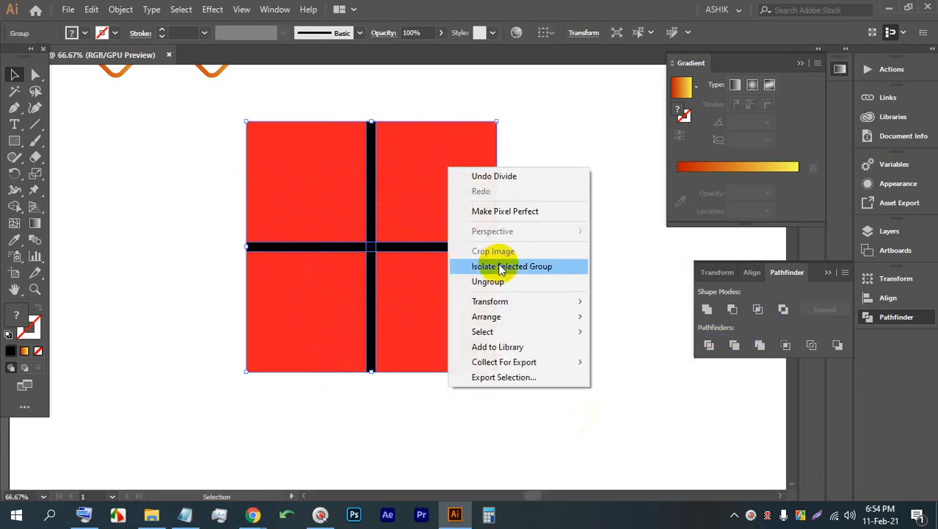
click(499, 283)
click(555, 221)
Step: Delete all the black bar pieces and the centre piece, leaving four separate red squares
click(450, 249)
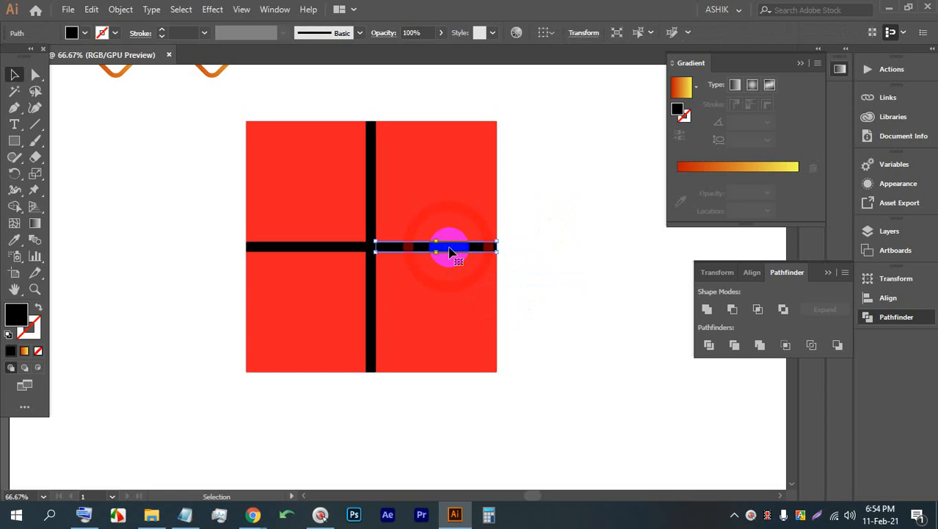
key(BackSpace)
click(361, 245)
key(BackSpace)
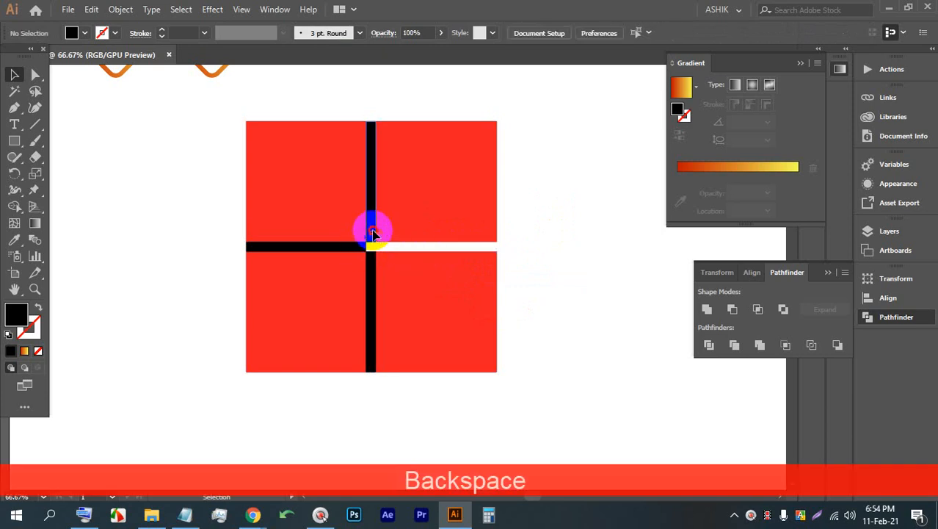
key(BackSpace)
click(370, 264)
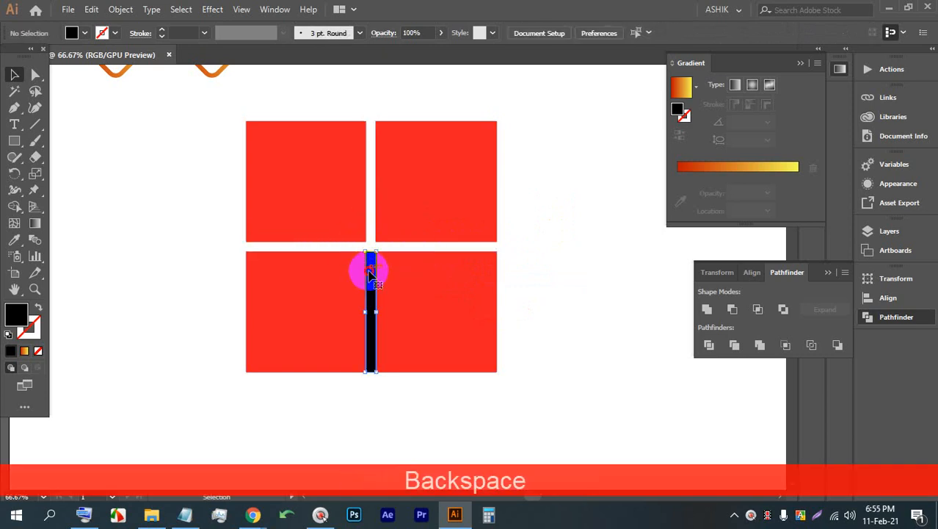
key(BackSpace)
Step: Select the four red squares and change their fill to the green swatch
drag(543, 340, 296, 212)
click(72, 33)
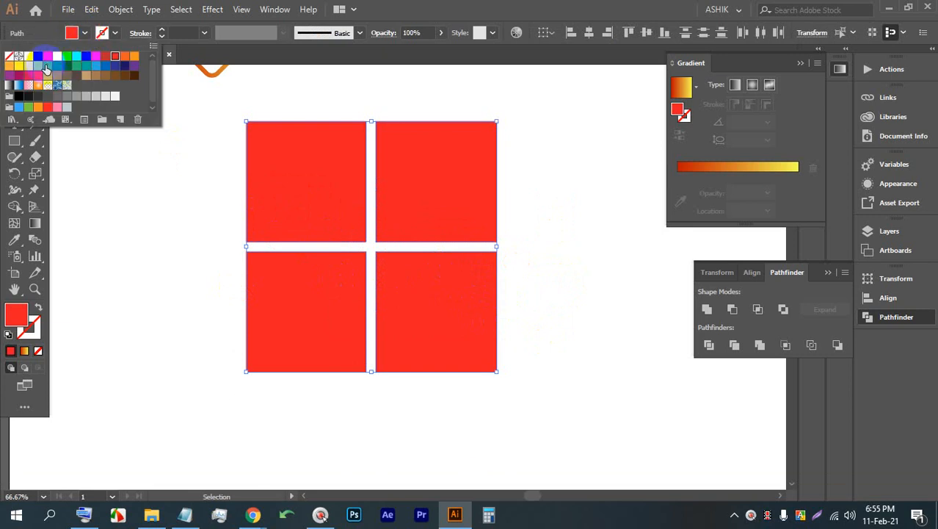
click(46, 66)
click(384, 176)
click(587, 206)
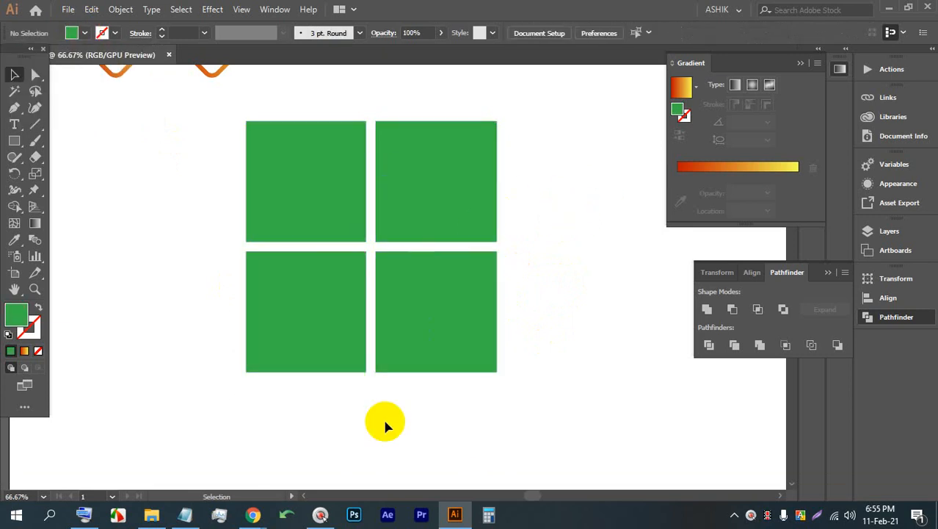
Step: Scale the four green squares down together proportionally and move them slightly up on the artboard
alt+scroll(321, 312, down, 2)
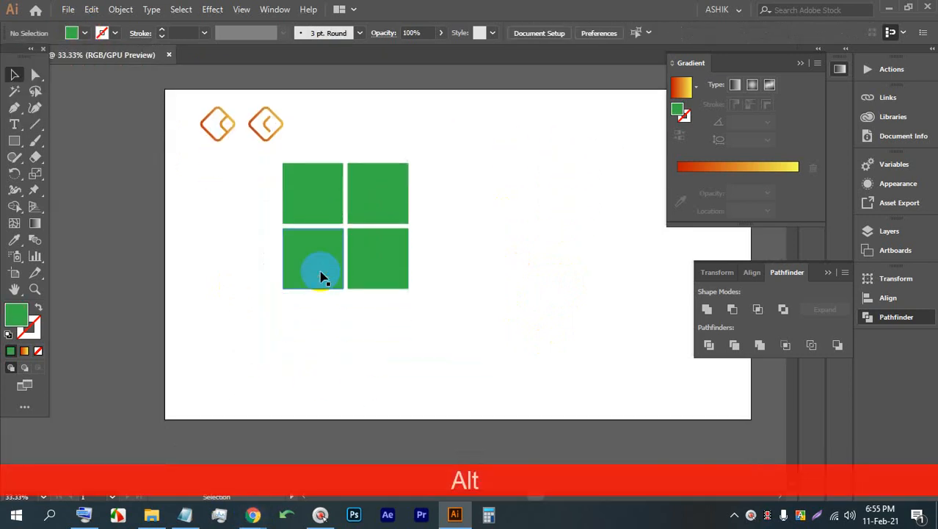
alt+scroll(323, 272, up, 2)
scroll(354, 316, up, 1)
alt+scroll(358, 327, down, 1)
drag(477, 368, 320, 192)
drag(368, 154, 360, 189)
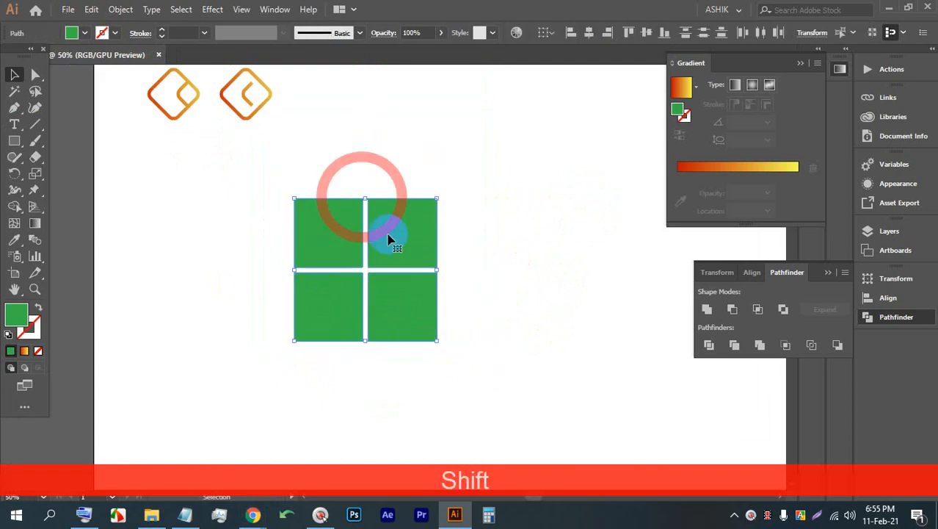
drag(392, 236, 382, 208)
alt+scroll(340, 224, up, 1)
click(482, 224)
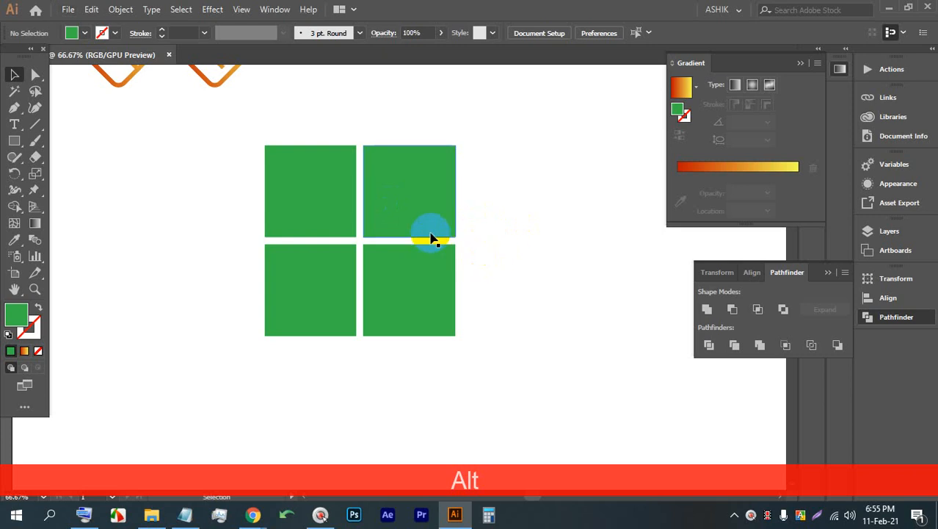
Step: Add a text object with the placeholder "Lorem ipsum" below the green squares
drag(485, 266, 150, 143)
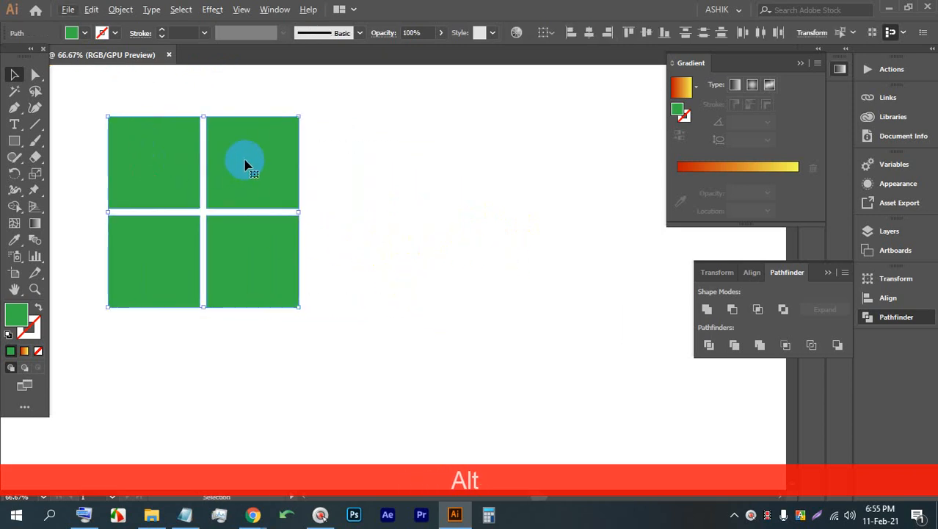
click(376, 195)
click(14, 124)
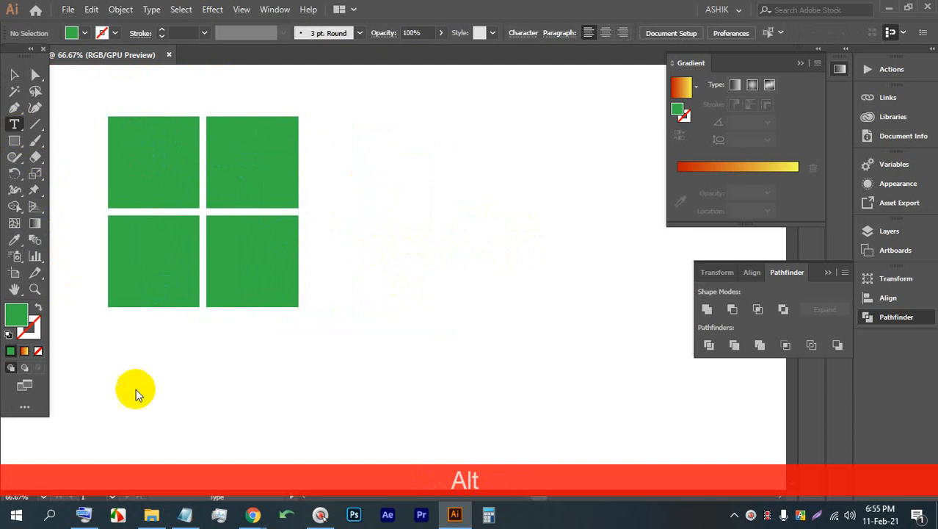
click(142, 349)
click(14, 74)
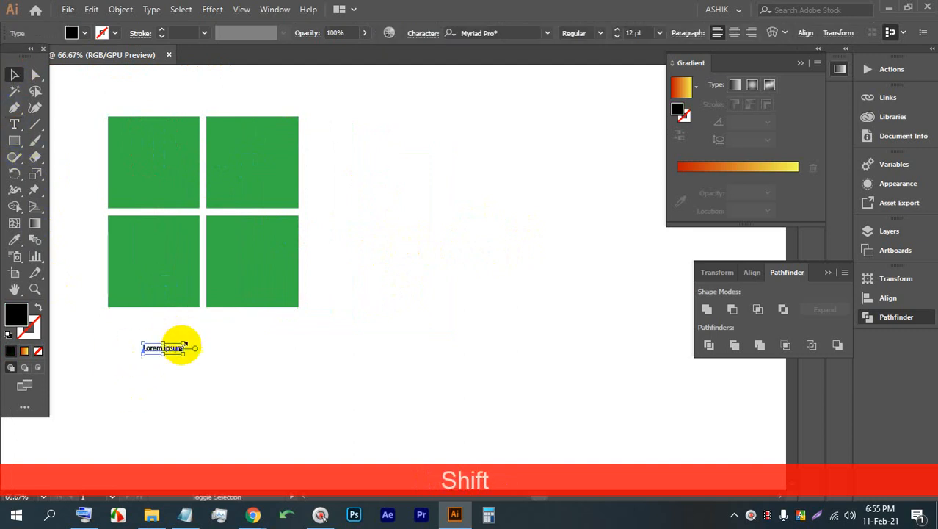
Step: Enlarge the placeholder text proportionally, place it below the green squares and replace its wording with "LOGO"
drag(183, 343, 432, 262)
drag(290, 325, 243, 361)
double_click(215, 361)
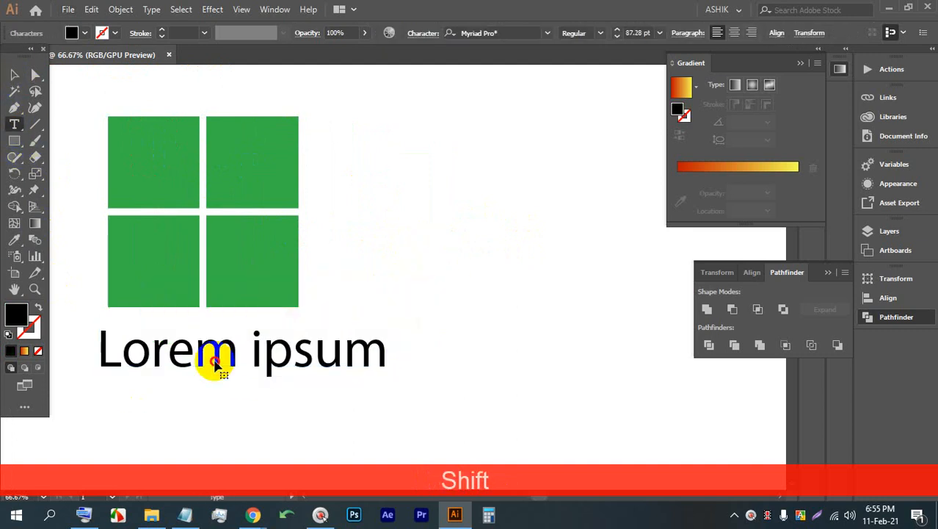
triple_click(215, 361)
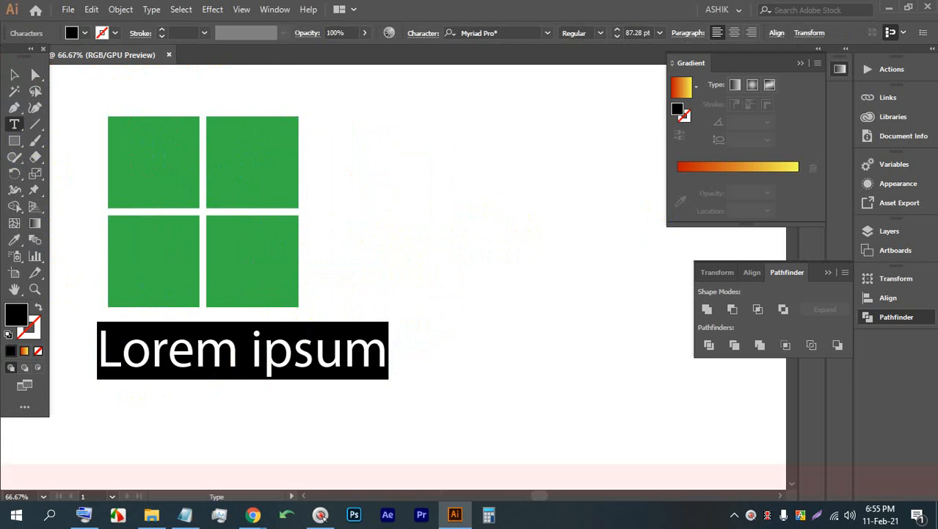
key(Caps_Lock)
text(LG)
key(BackSpace)
text(OGO)
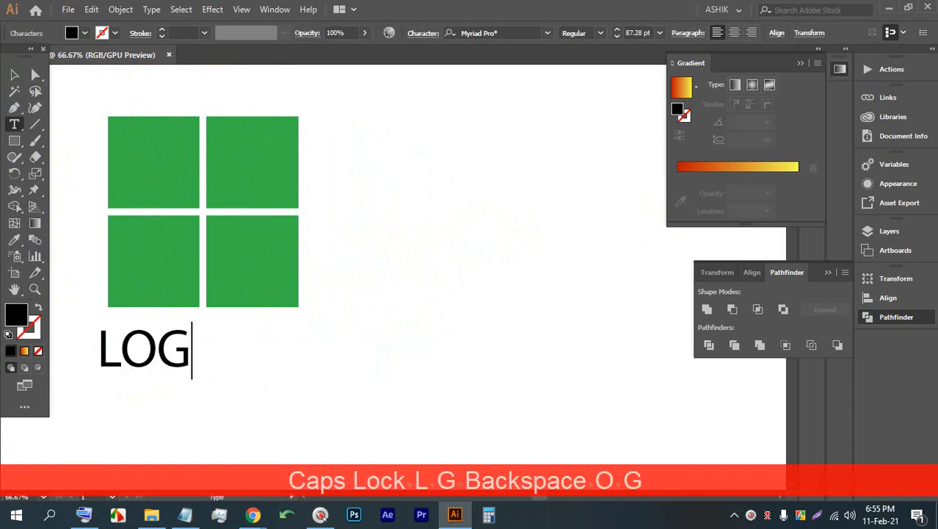
click(9, 76)
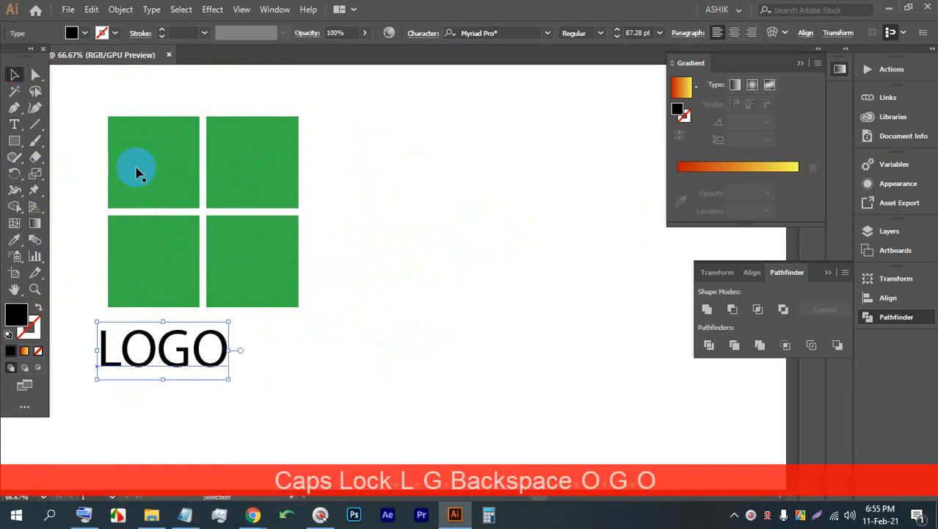
Step: Enlarge the LOGO caption to 145.76 pt, fit it directly below the squares and set its font to BinnerD
drag(229, 322, 317, 282)
drag(200, 306, 197, 334)
click(548, 33)
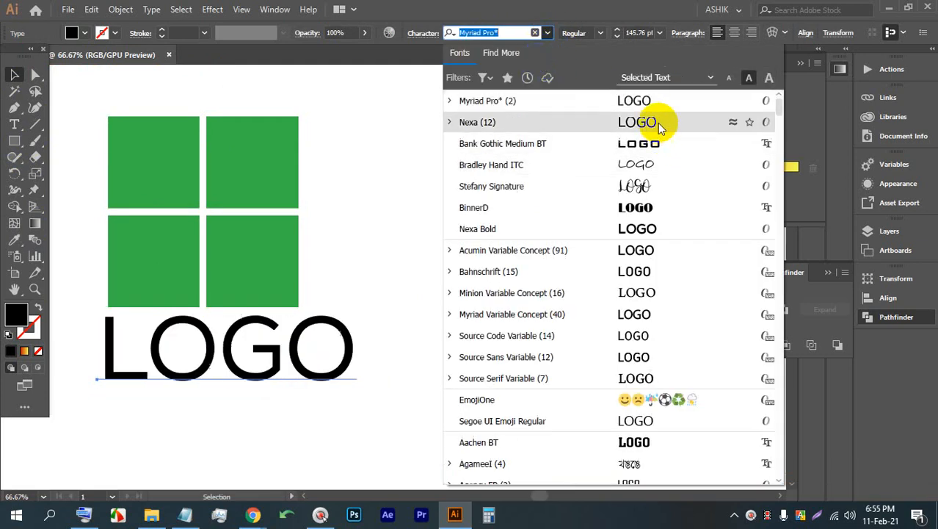
click(639, 208)
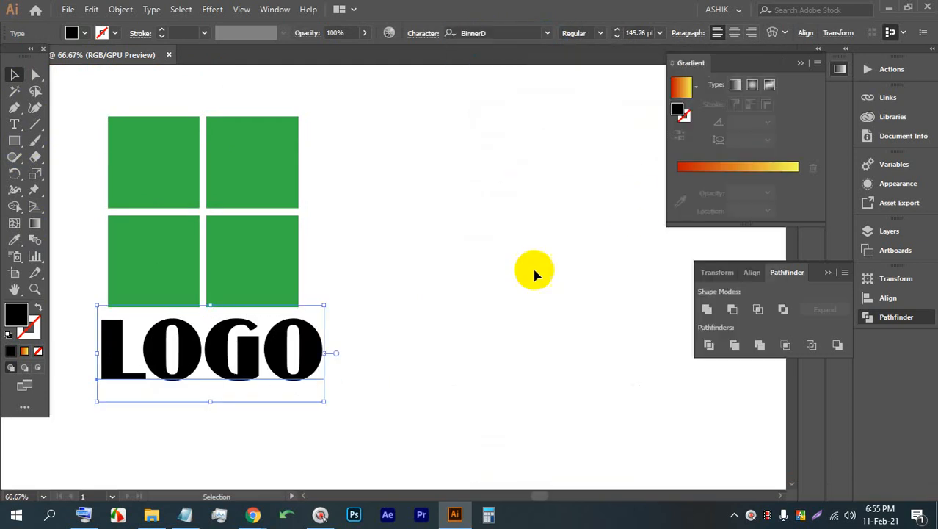
click(408, 339)
drag(295, 366, 289, 365)
key(ctrl+z)
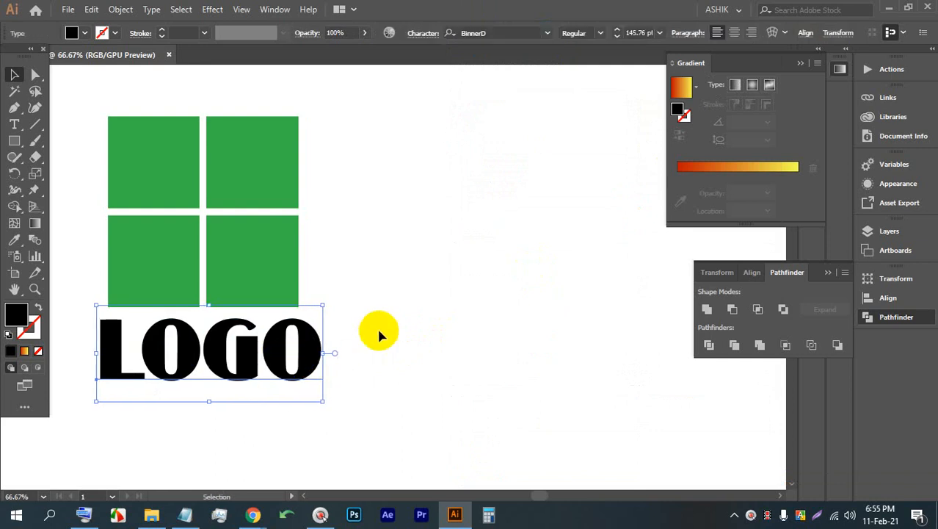
Step: Duplicate the four-square mark together with its LOGO caption and place the copy beside the original
scroll(363, 309, down, 1)
drag(392, 328, 344, 330)
drag(359, 365, 411, 211)
click(538, 235)
scroll(469, 260, up, 2)
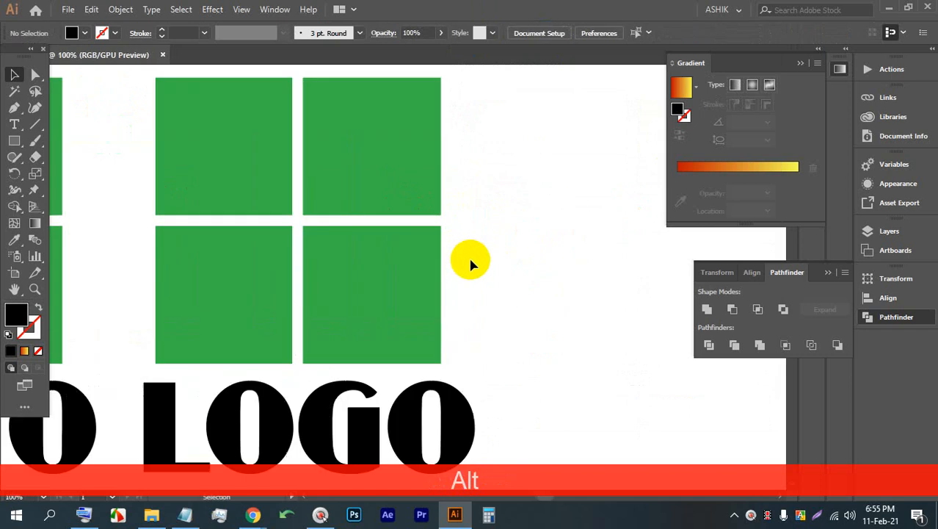
Step: Round the corners of all four green squares in the copied mark with the Direct Selection tool
click(184, 139)
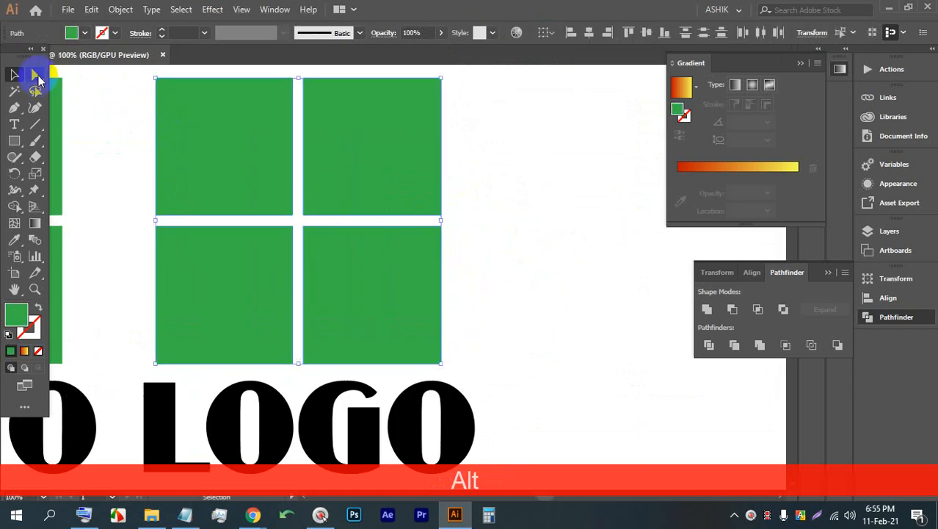
click(35, 75)
drag(166, 89, 170, 118)
click(549, 131)
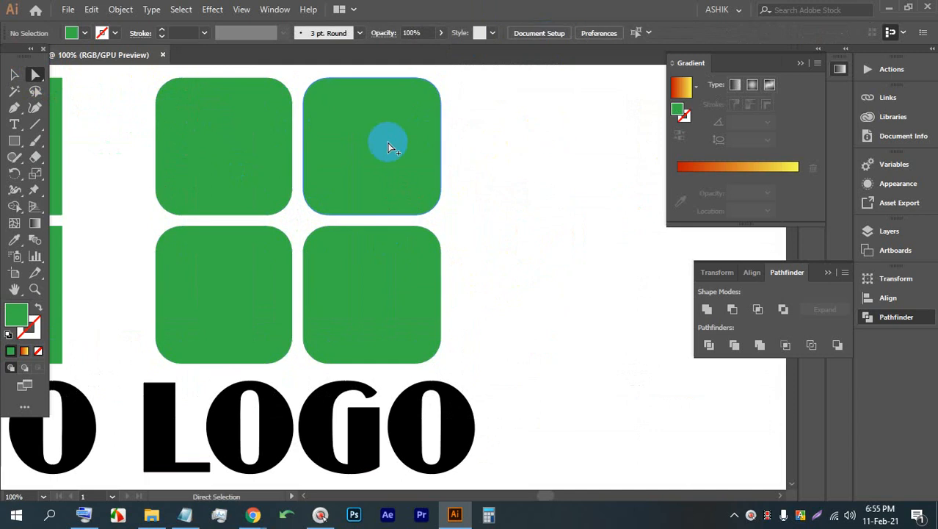
Step: Scale both green logos and their captions down together proportionally
scroll(315, 161, down, 2)
drag(280, 208, 424, 212)
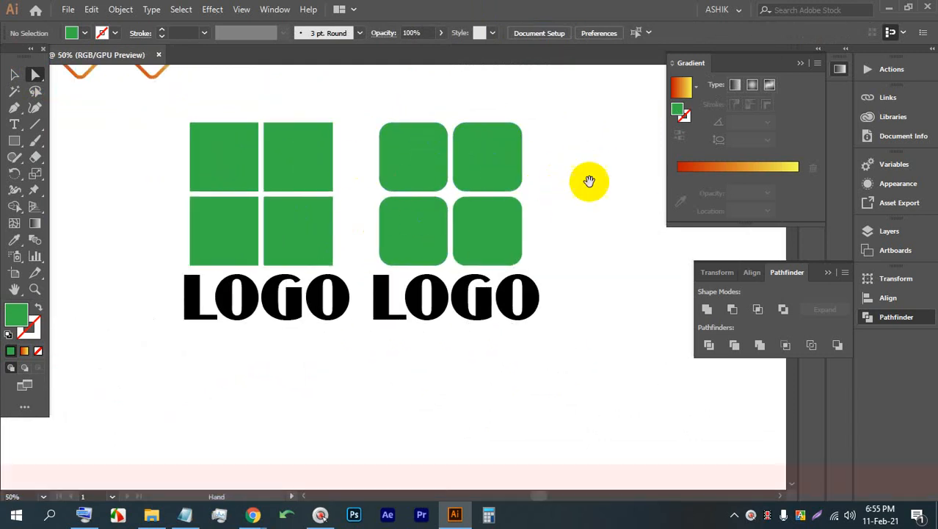
drag(591, 182, 394, 166)
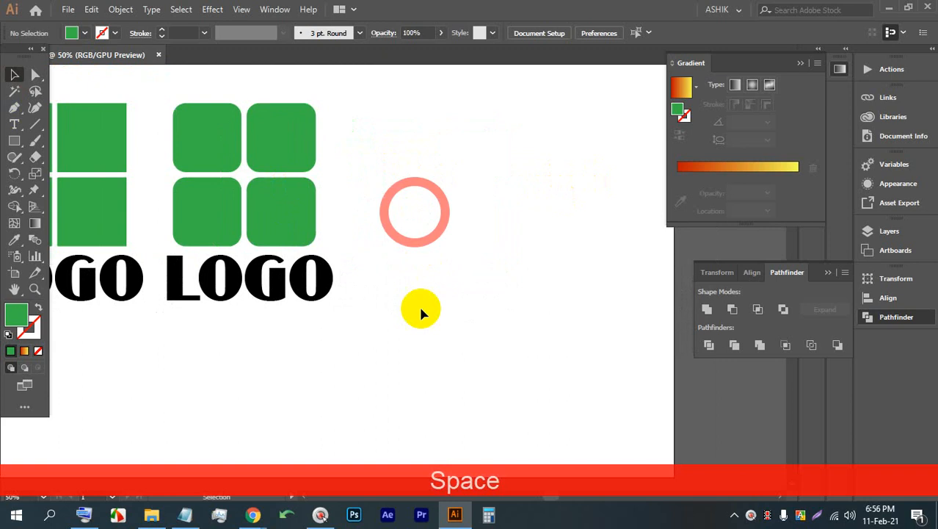
scroll(350, 276, down, 2)
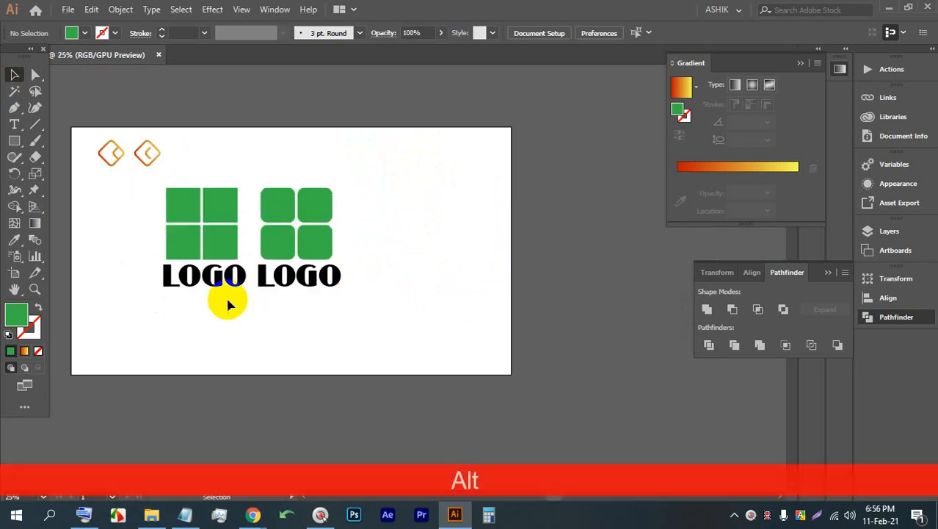
drag(348, 321, 130, 188)
scroll(205, 220, up, 1)
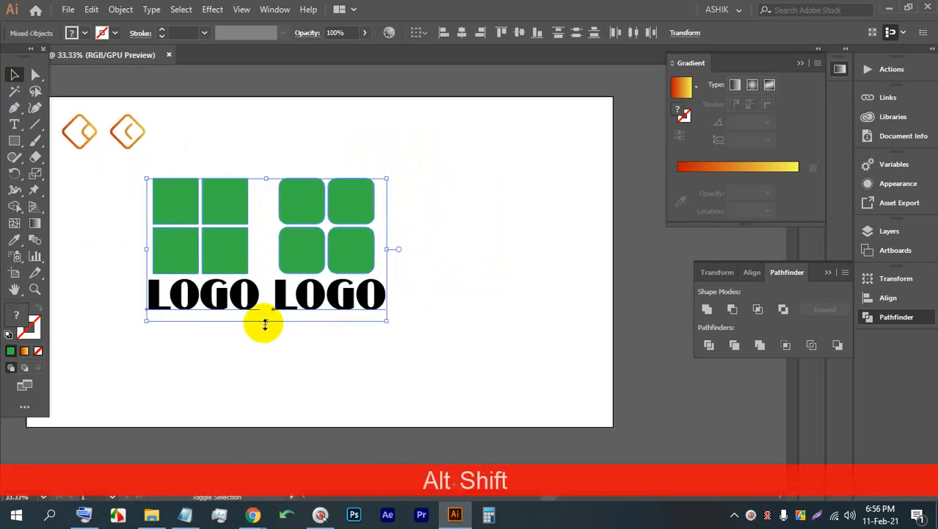
drag(265, 323, 257, 245)
click(223, 269)
Step: Duplicate the sharp-cornered logo with its caption and place the copy on the side away from the rounded version
scroll(152, 174, up, 3)
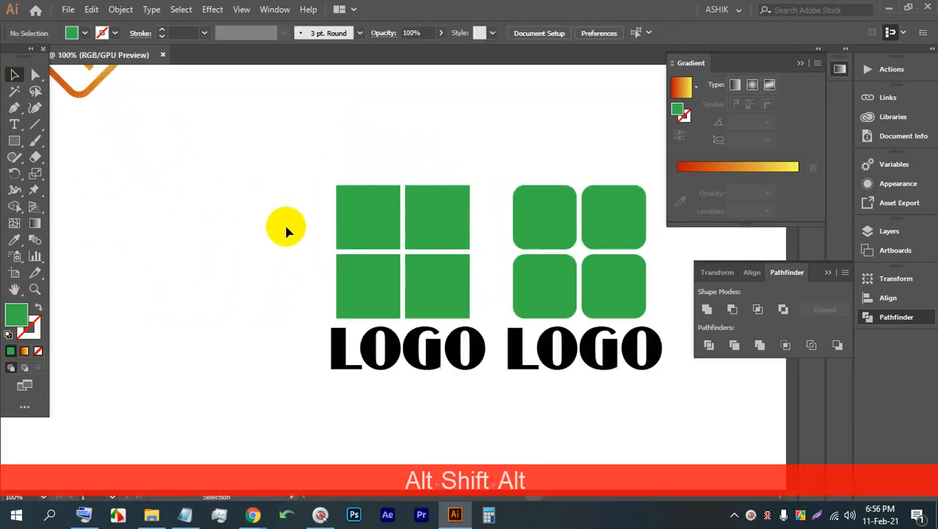
drag(312, 258, 475, 220)
drag(622, 361, 486, 176)
drag(539, 202, 351, 202)
click(328, 82)
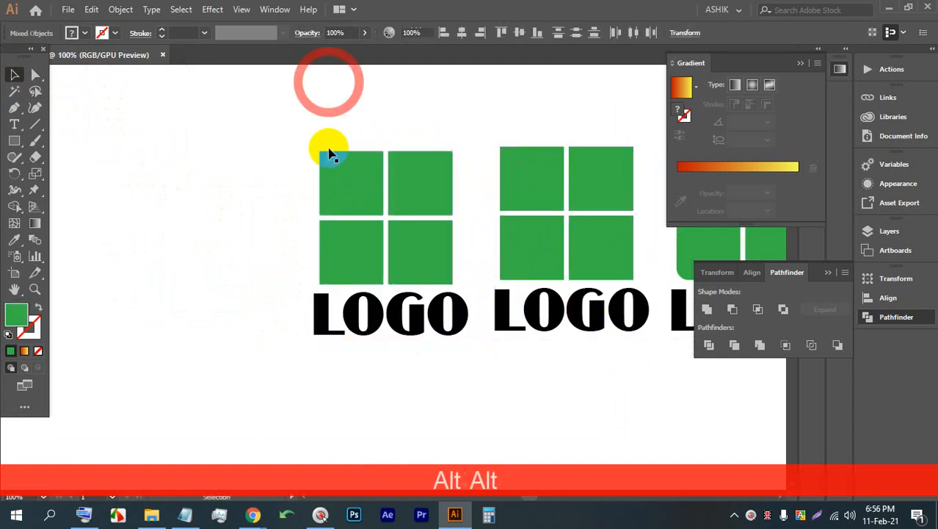
Step: Add a black-and-white gradient stroke of 7 pt to the four squares of the new copy
scroll(330, 154, up, 2)
scroll(293, 136, down, 1)
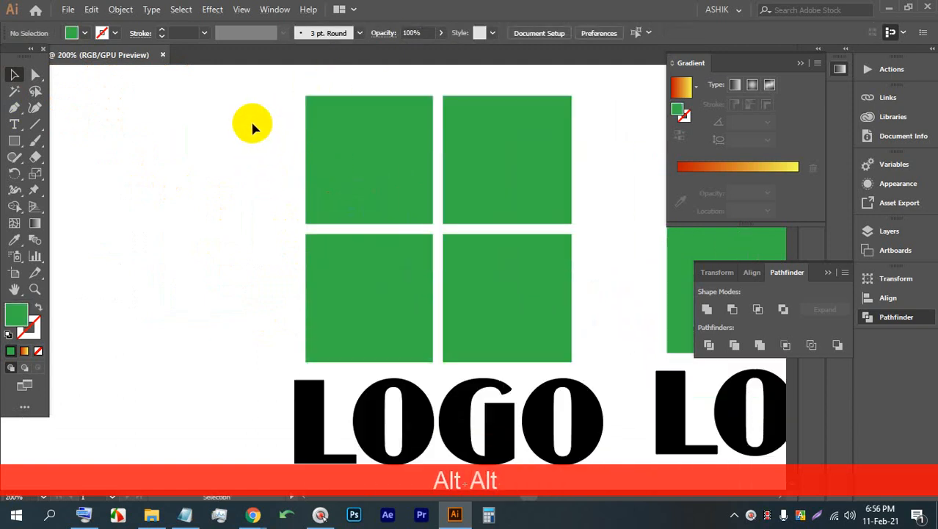
scroll(256, 142, down, 1)
drag(251, 107, 477, 283)
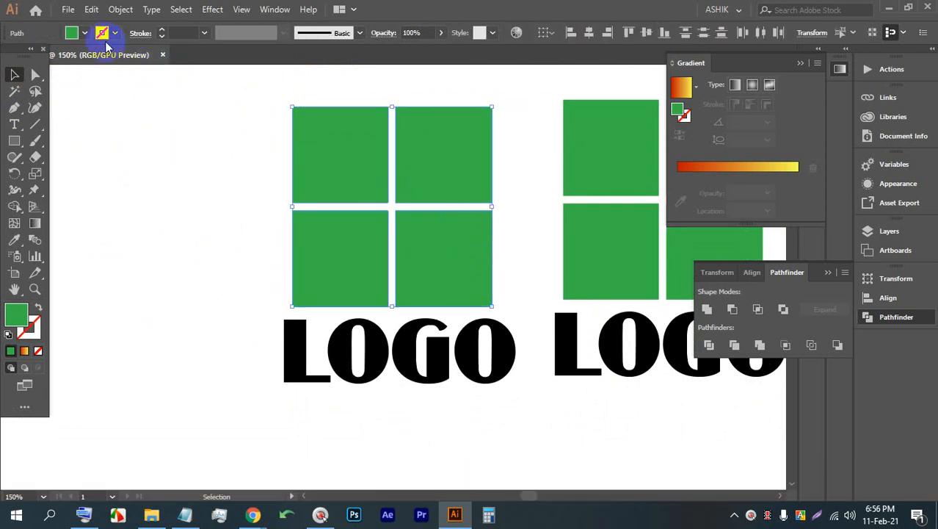
click(161, 33)
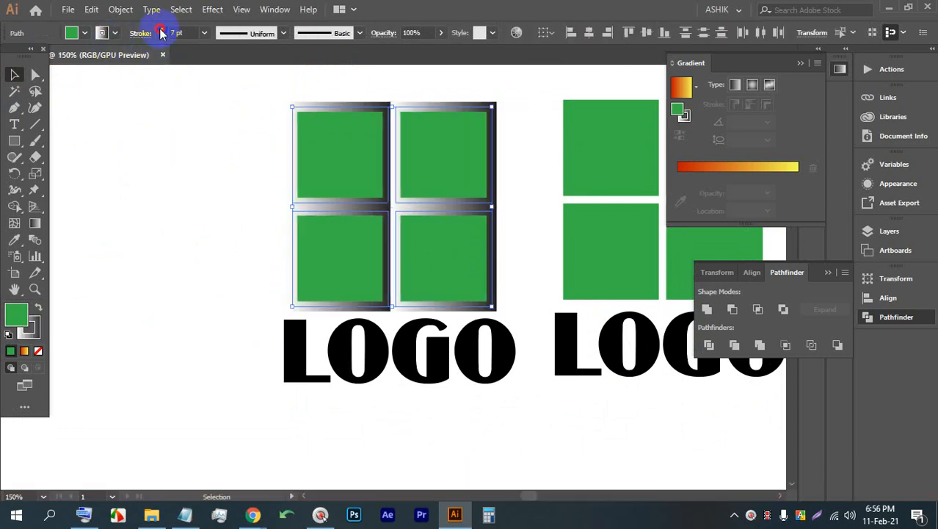
click(162, 37)
click(162, 36)
click(162, 37)
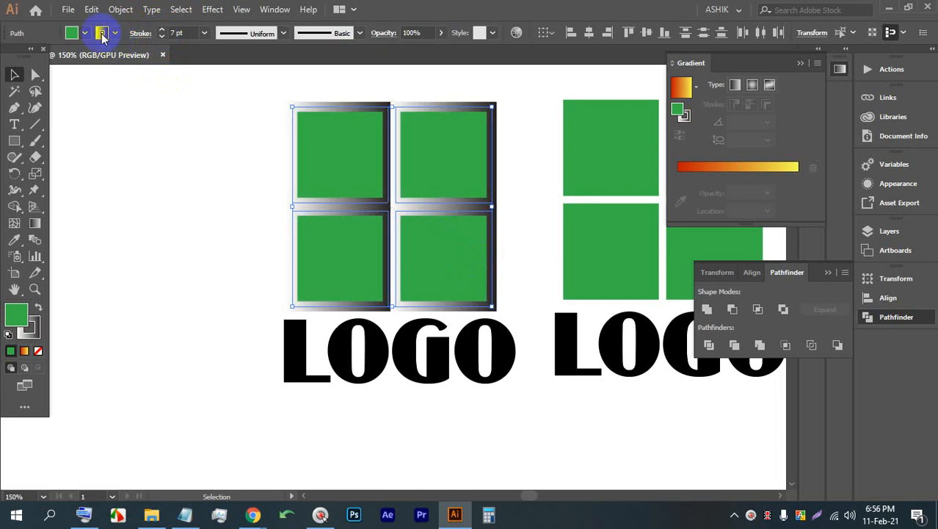
Step: Remove the fill from the four selected squares and colour their stroke with the dark green swatch
click(96, 33)
click(9, 58)
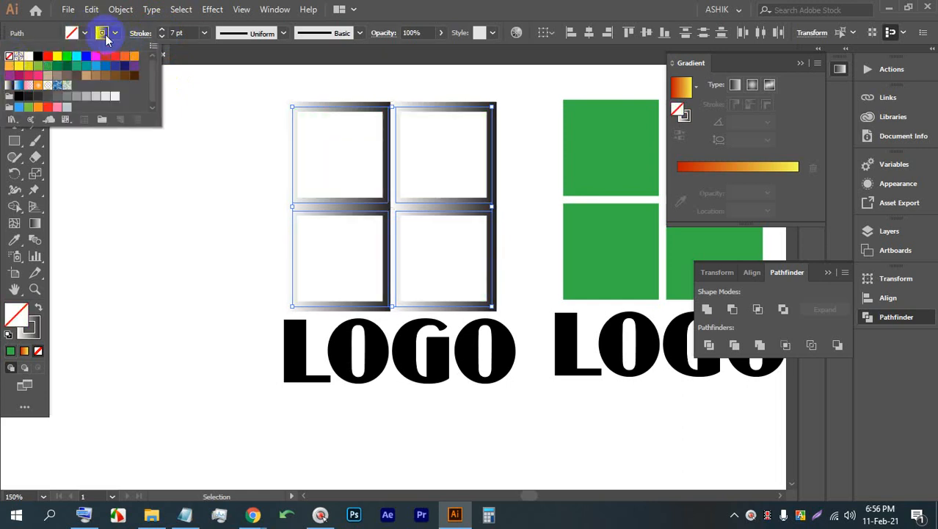
click(103, 33)
click(104, 33)
click(57, 65)
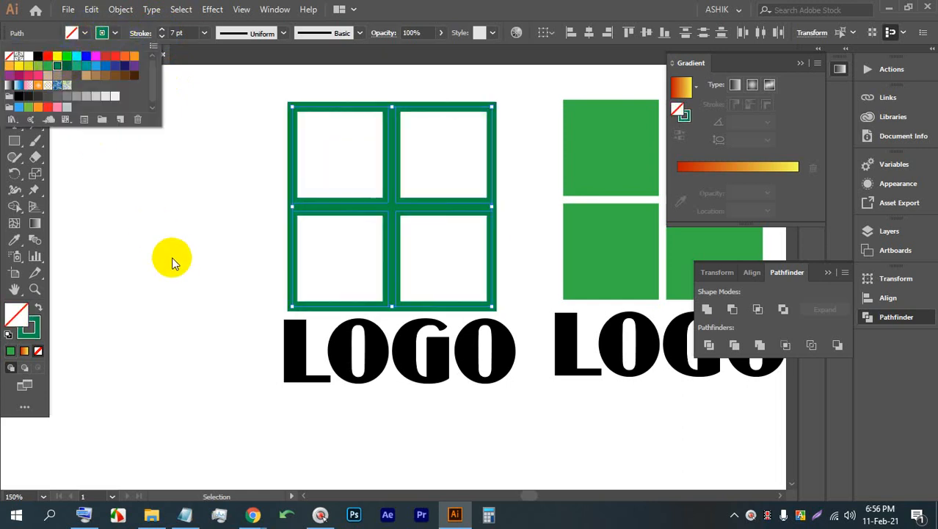
Step: Try thinner outlines on the four squares and set the stroke weight to 6 pt
click(161, 37)
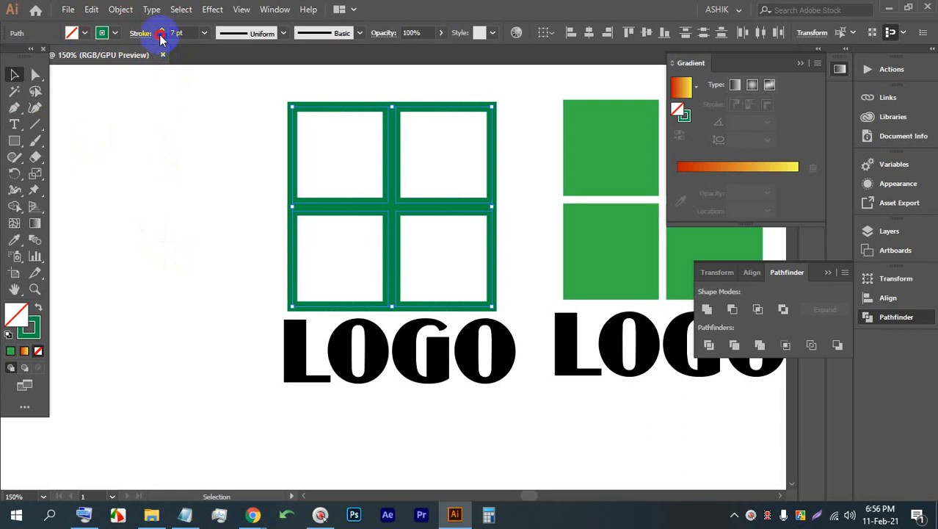
click(161, 37)
click(161, 37)
click(162, 36)
click(161, 37)
click(163, 31)
click(163, 32)
click(163, 32)
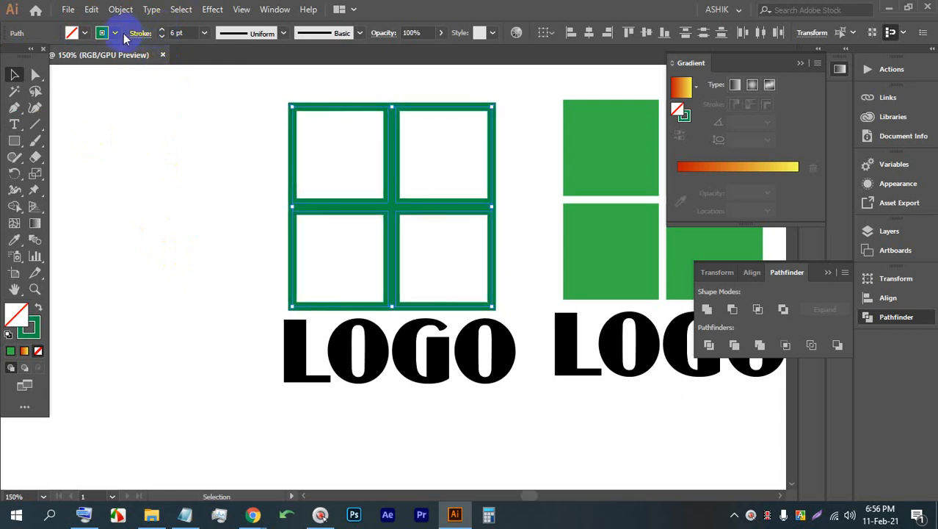
Step: Give the squares' stroke round caps and bevel corners, and reduce its weight to 4 pt
click(137, 33)
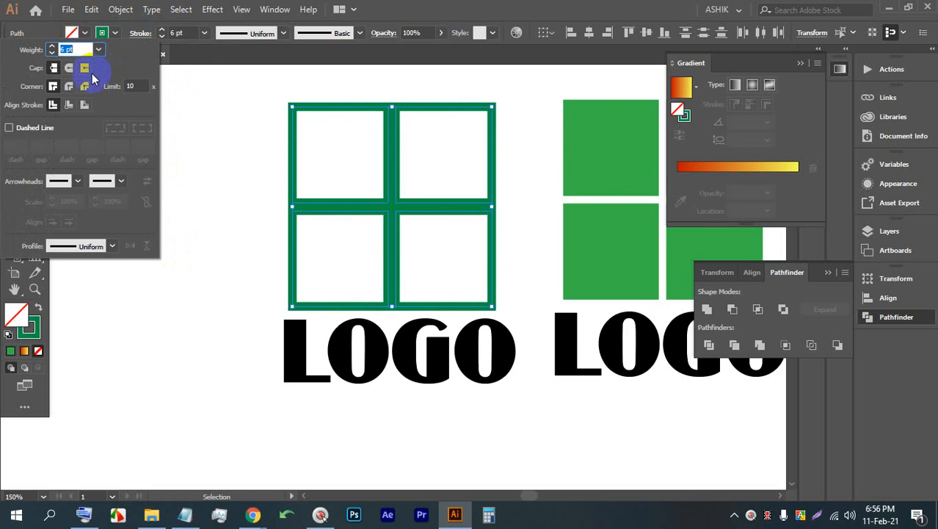
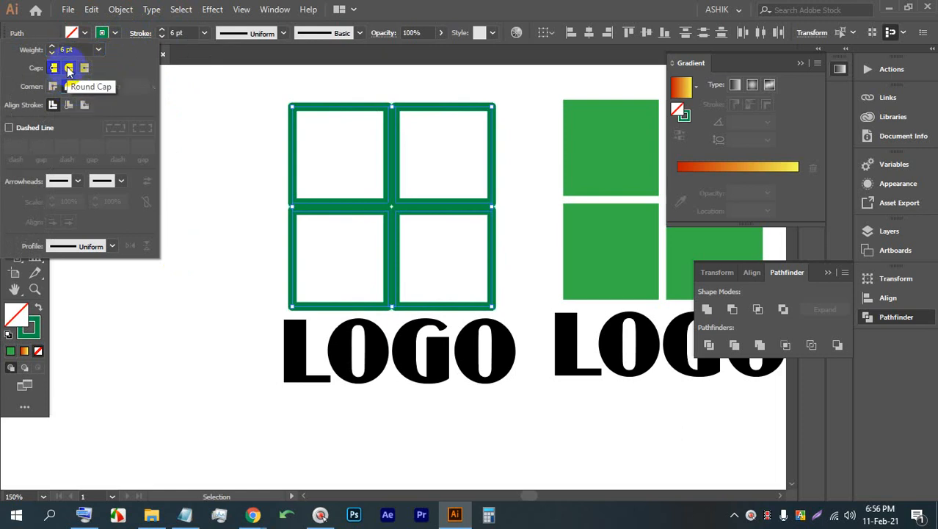
click(55, 85)
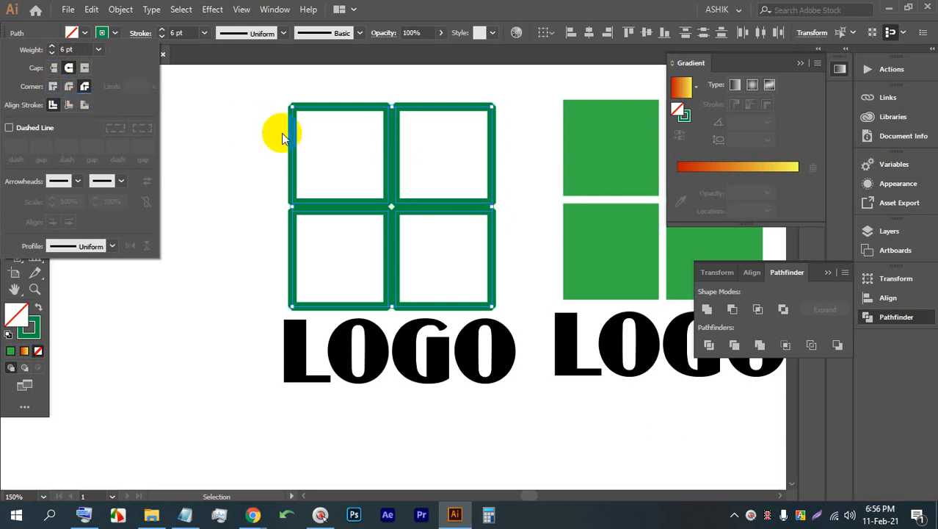
click(162, 36)
click(162, 36)
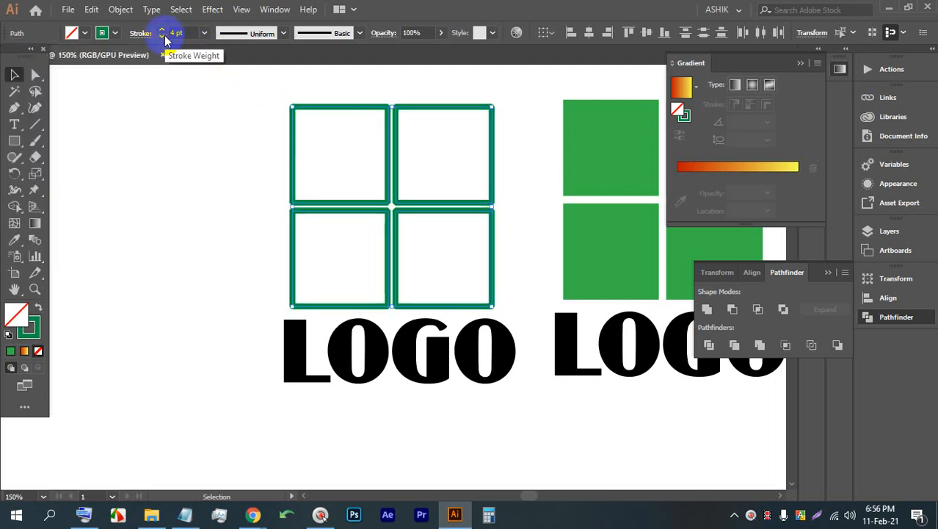
Step: Undo the weight, cap, corner and dark green colour changes made to the squares' stroke
key(ctrl+z)
key(ctrl+z)
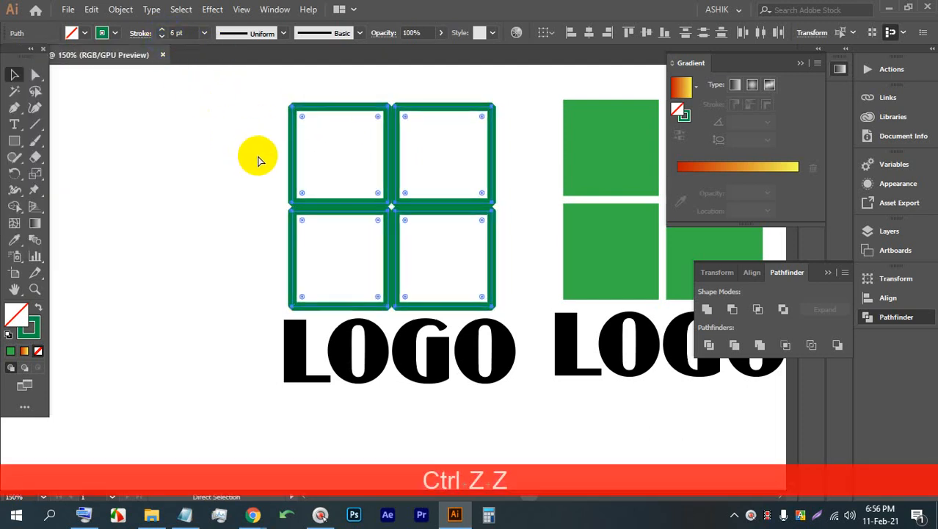
key(ctrl+z)
key(ctrl+z)
key(ctrl+z)
key(ctrl+z)
key(ctrl+z)
key(ctrl+z)
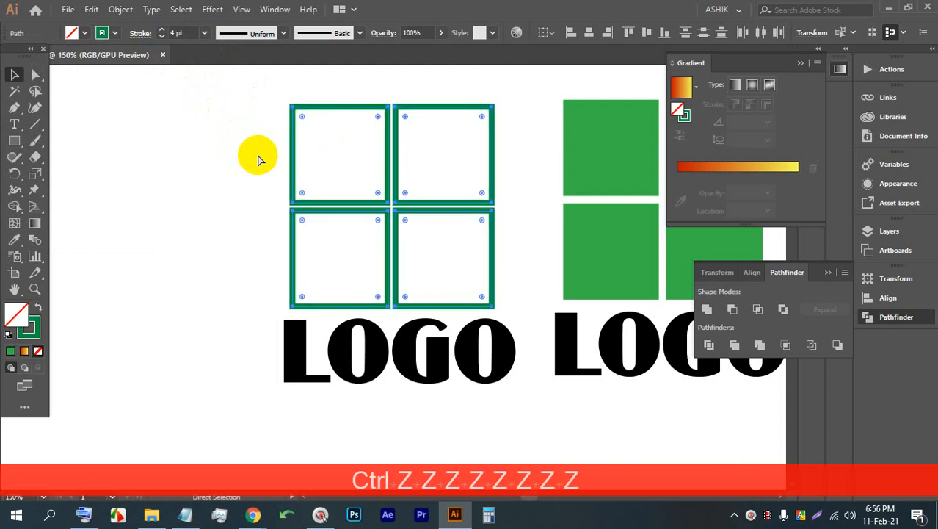
key(ctrl+z)
key(ctrl+z)
key(ctrl+z)
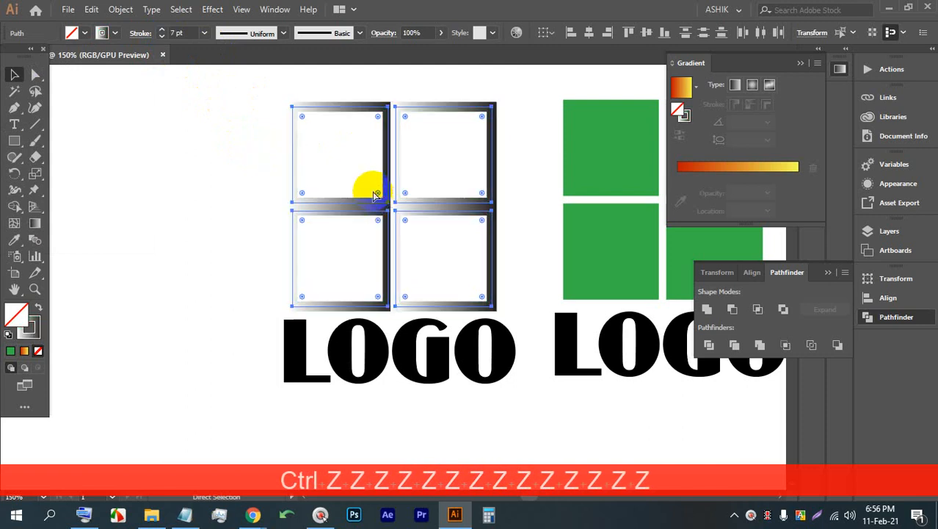
Step: Undo the fill removal and the stroke weight increases on the four selected squares
key(ctrl+z)
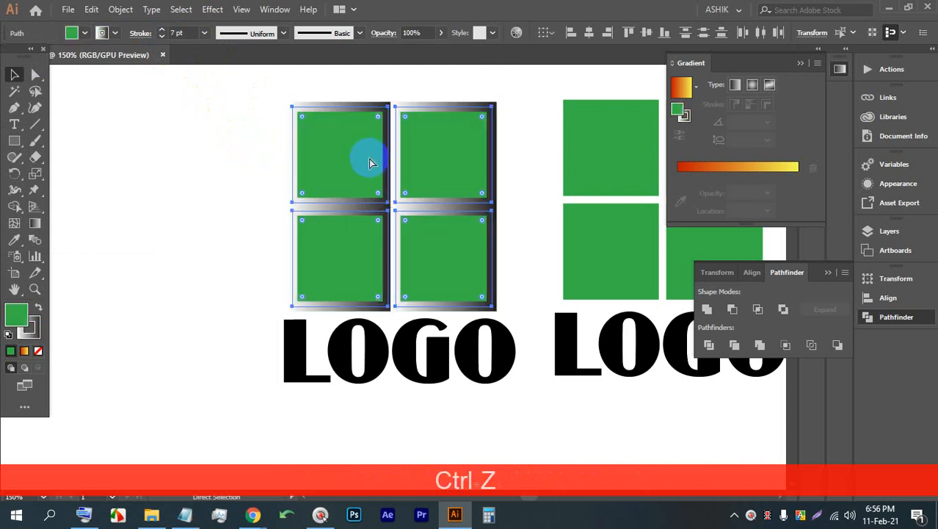
key(ctrl+z)
key(ctrl+z)
key(ctrl+z)
key(ctrl+z)
key(ctrl+z)
key(ctrl+z)
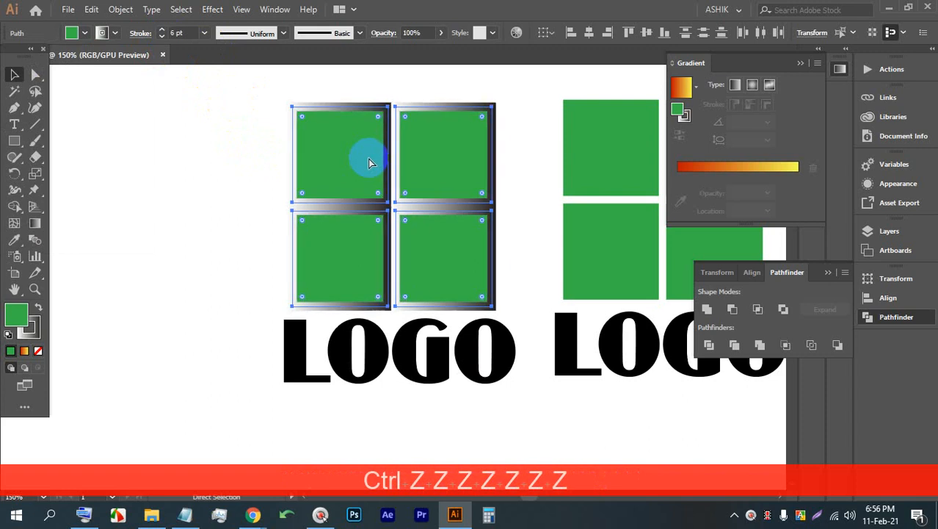
key(ctrl+z)
key(ctrl+z)
key(ctrl+z)
key(ctrl+z)
key(ctrl+z)
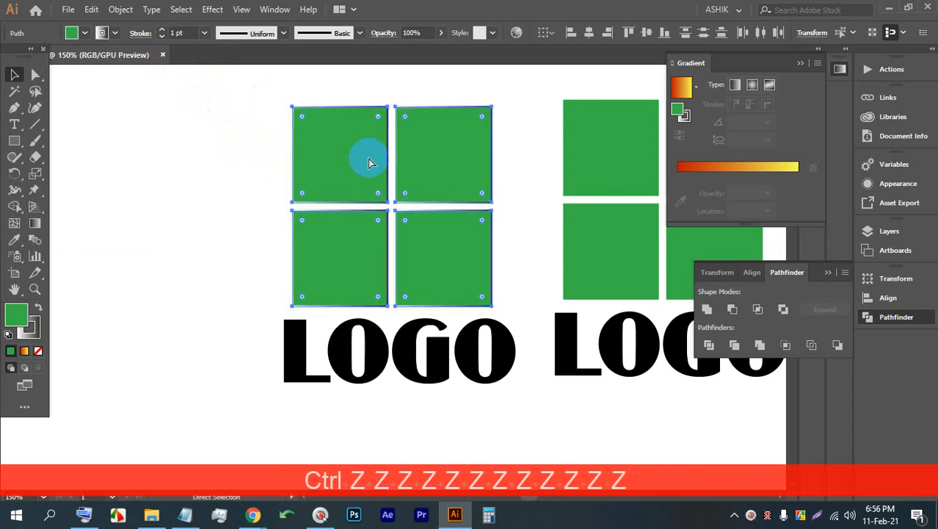
key(ctrl+z)
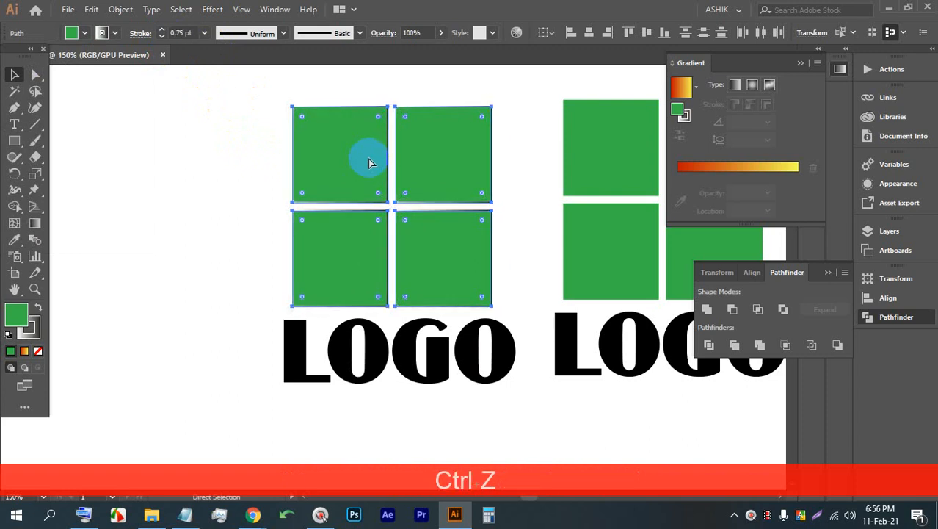
Step: Remove the gradient stroke from the four green squares and deselect them
click(115, 33)
click(10, 58)
key(v)
click(216, 172)
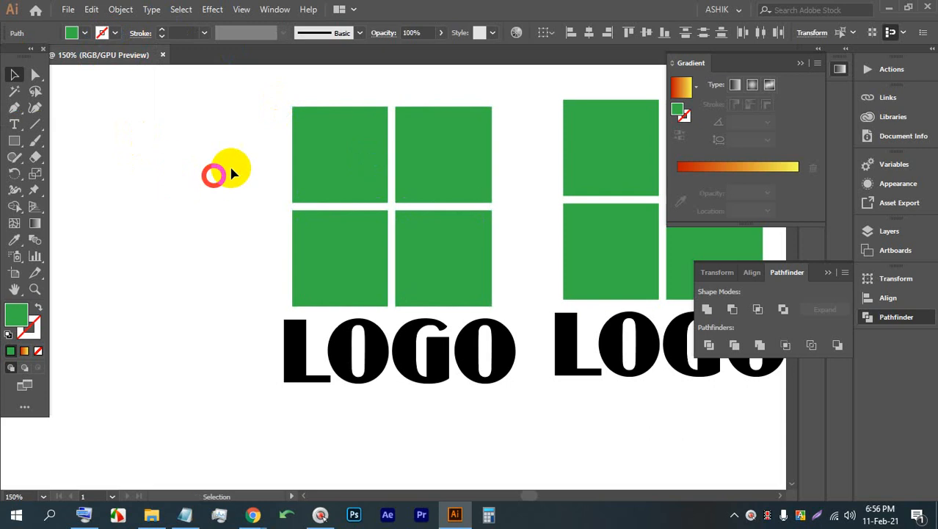
Step: Offset the paths of the four stroke-free green squares by -9 px with miter joins, previewing the result
mouse_move(258, 105)
mouse_down()
mouse_move(420, 207)
mouse_move(473, 258)
mouse_up()
click(121, 9)
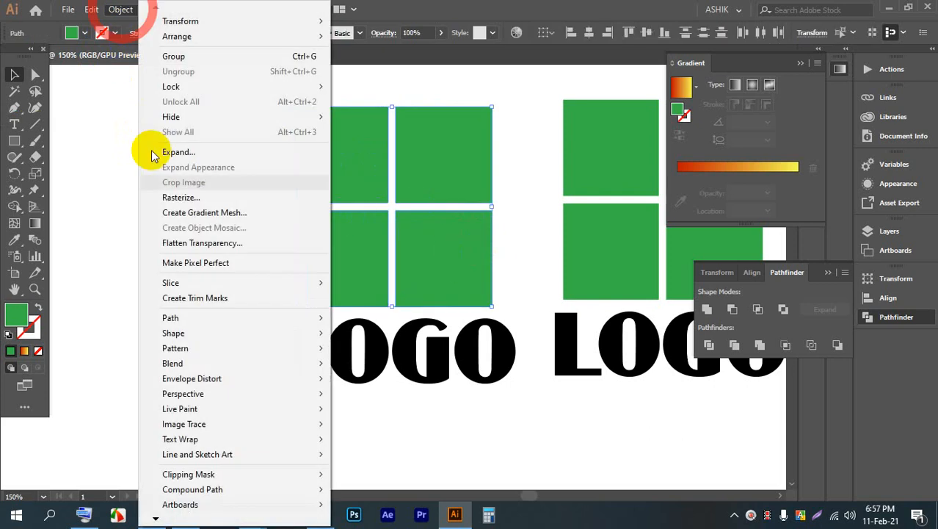
mouse_move(171, 318)
click(371, 368)
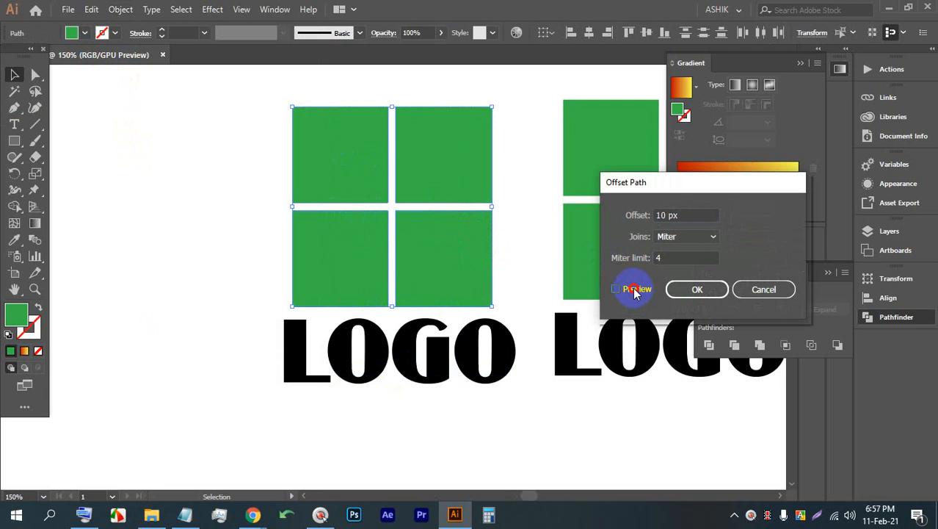
click(636, 290)
drag(663, 182, 600, 174)
click(602, 208)
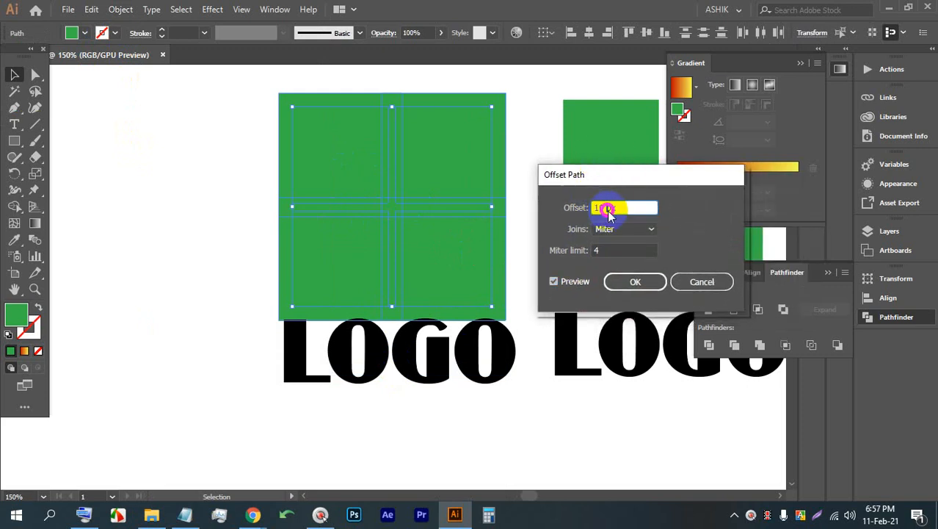
key(Down)
key(Down)
key(Down)
key(Down)
key(Down)
key(Down)
key(Down)
key(Down)
key(Down)
key(Down)
key(Down)
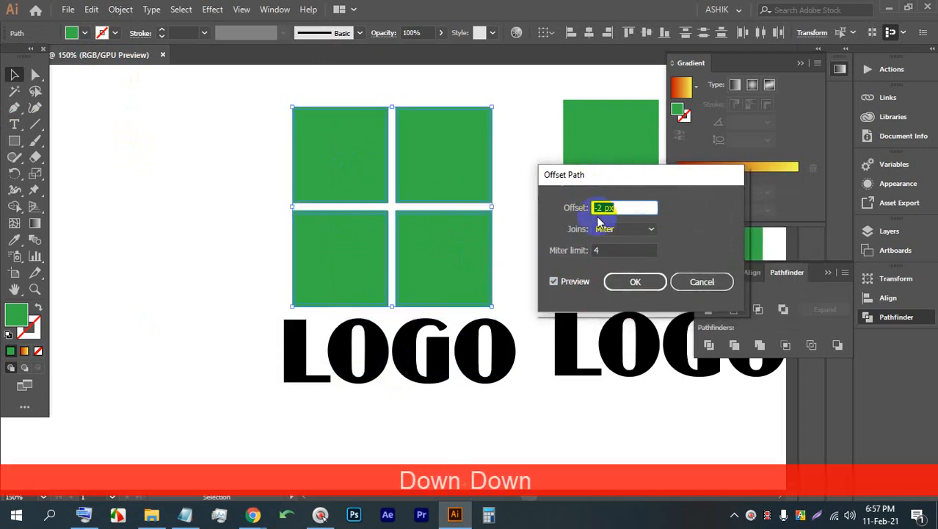
key(Down)
key(Down)
key(Down)
key(Down)
key(Down)
key(Down)
key(Down)
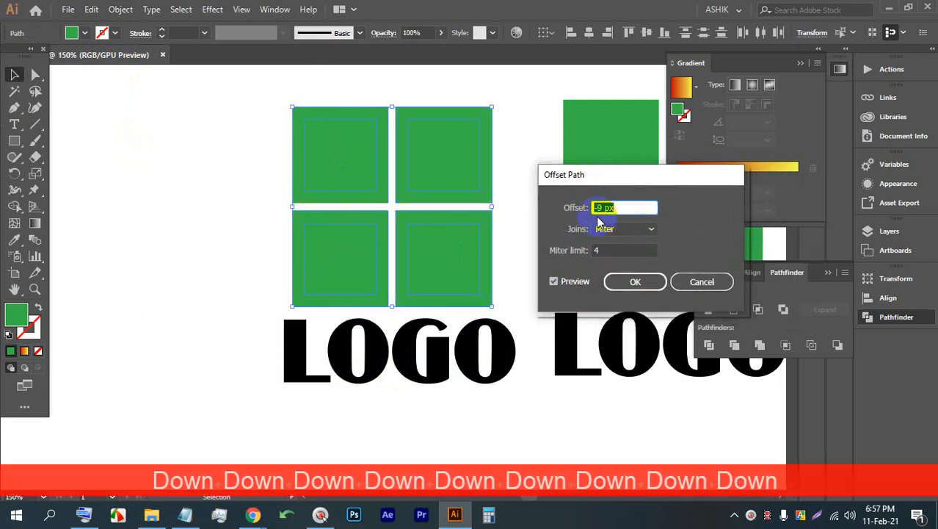
click(614, 288)
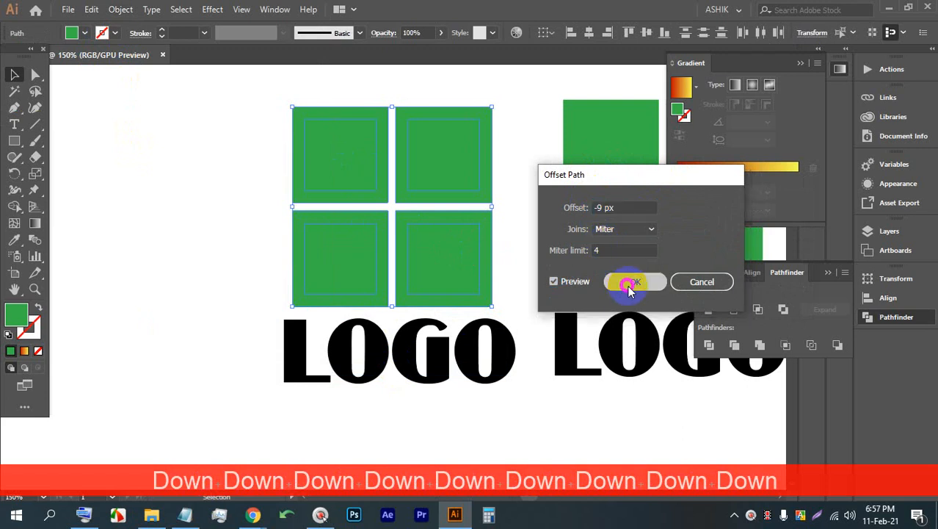
Step: Select the four inner offset squares and fill them with white to form a hollow window mark
click(517, 129)
click(464, 157)
shift+click(365, 163)
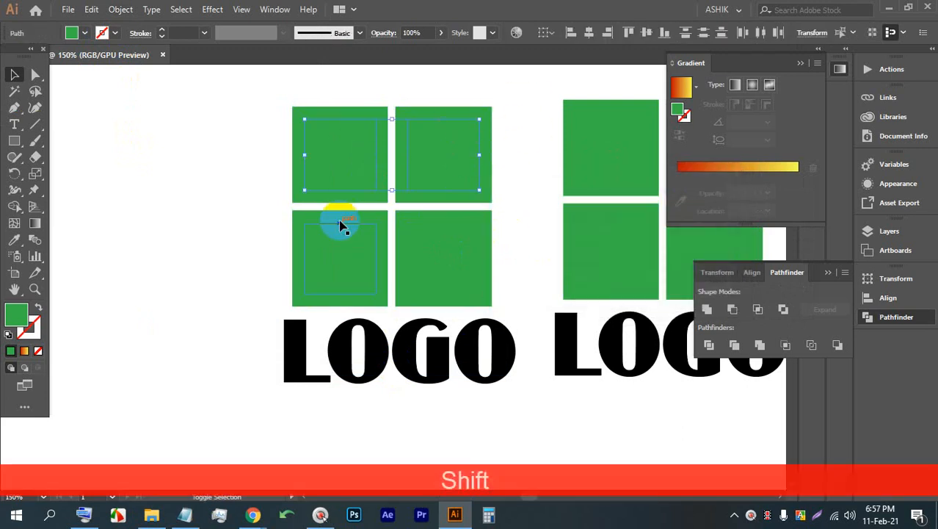
shift+click(332, 248)
shift+click(434, 256)
click(71, 33)
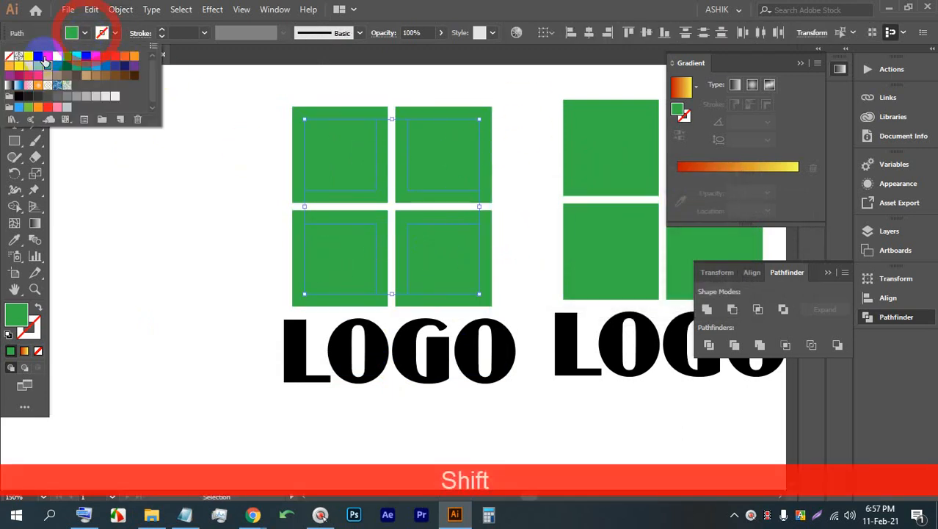
click(30, 58)
click(208, 238)
Step: Draw a white square without a stroke on the empty area beside the artboard
alt+scroll(208, 213, down, 1)
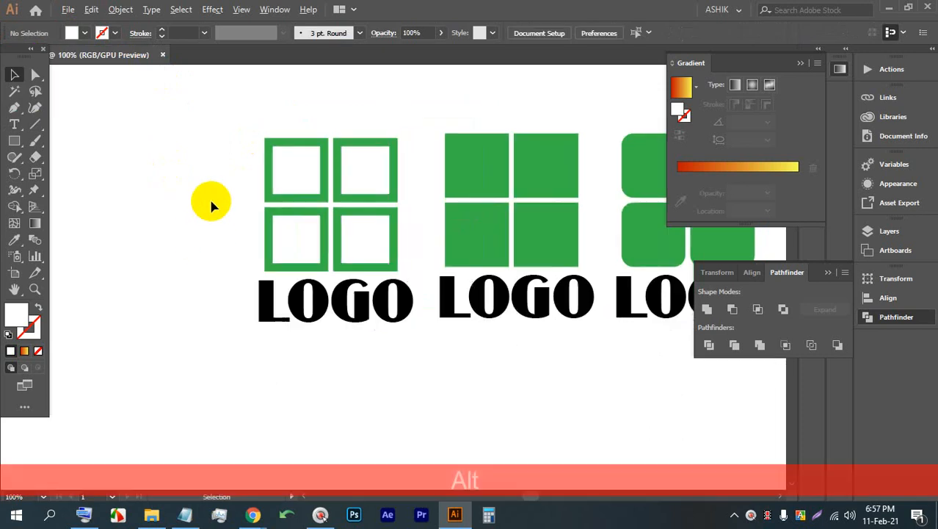
alt+scroll(361, 287, down, 1)
alt+scroll(312, 230, up, 2)
drag(385, 289, 328, 312)
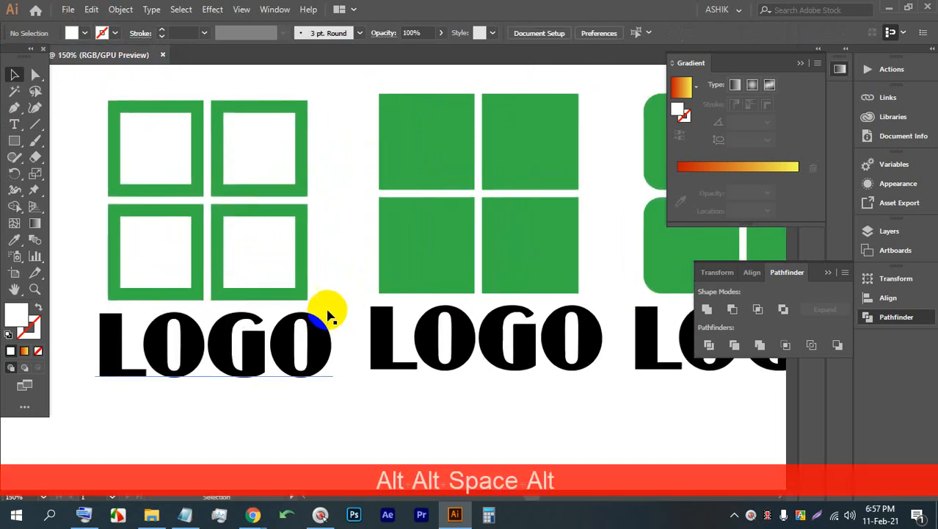
alt+scroll(329, 293, down, 2)
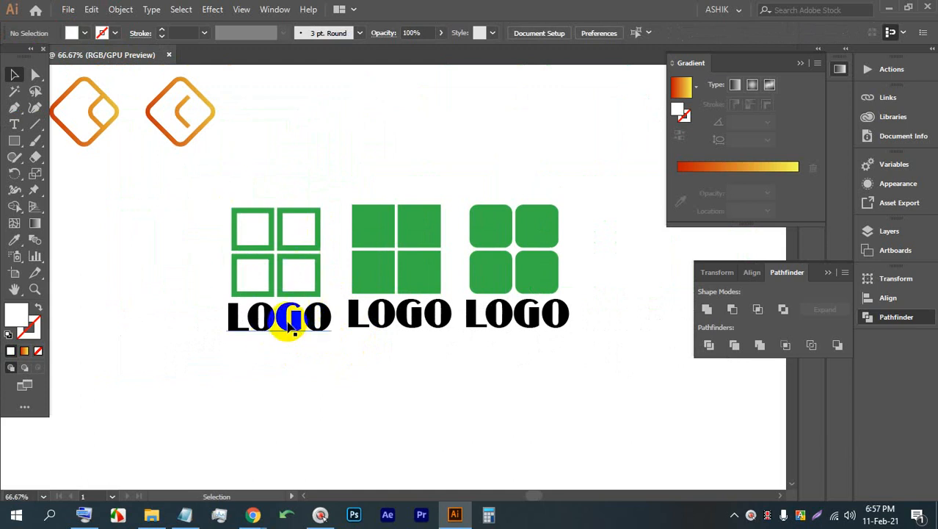
drag(290, 323, 536, 300)
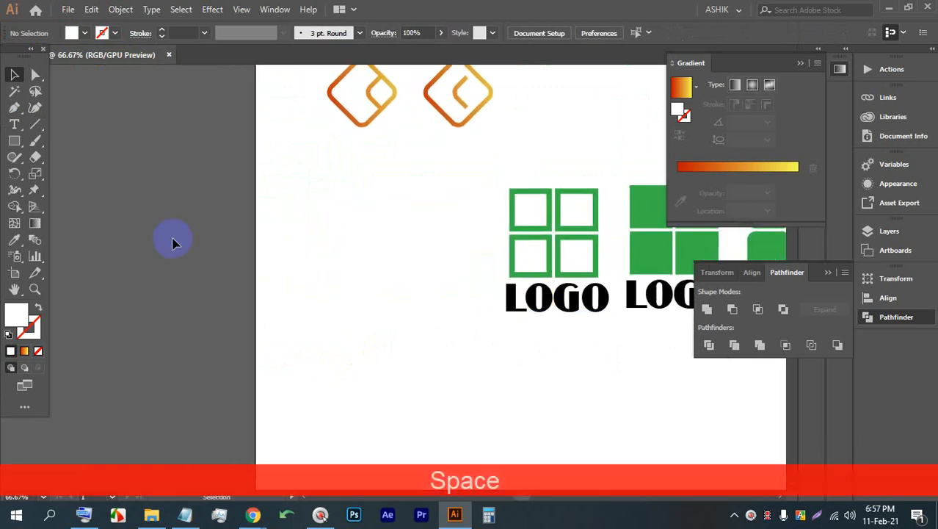
scroll(162, 239, up, 2)
drag(159, 236, 413, 253)
click(14, 140)
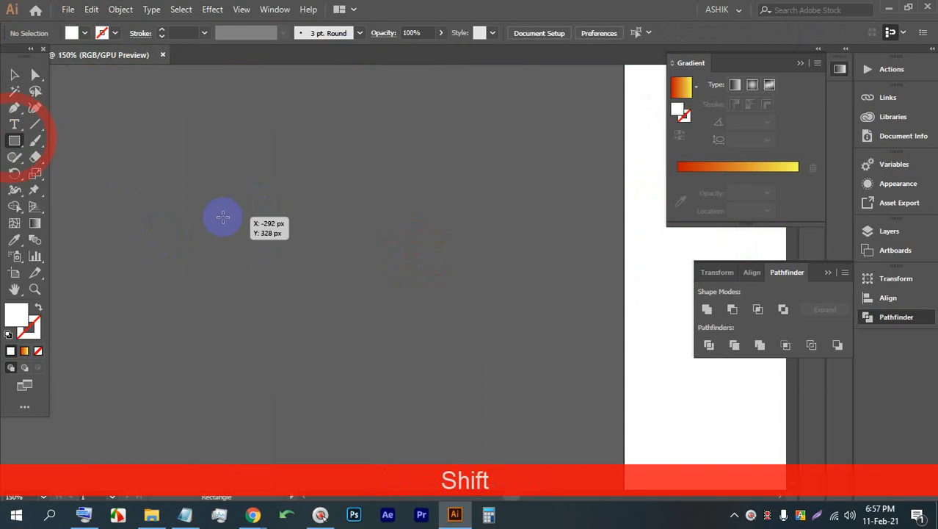
drag(159, 174, 268, 361)
click(14, 74)
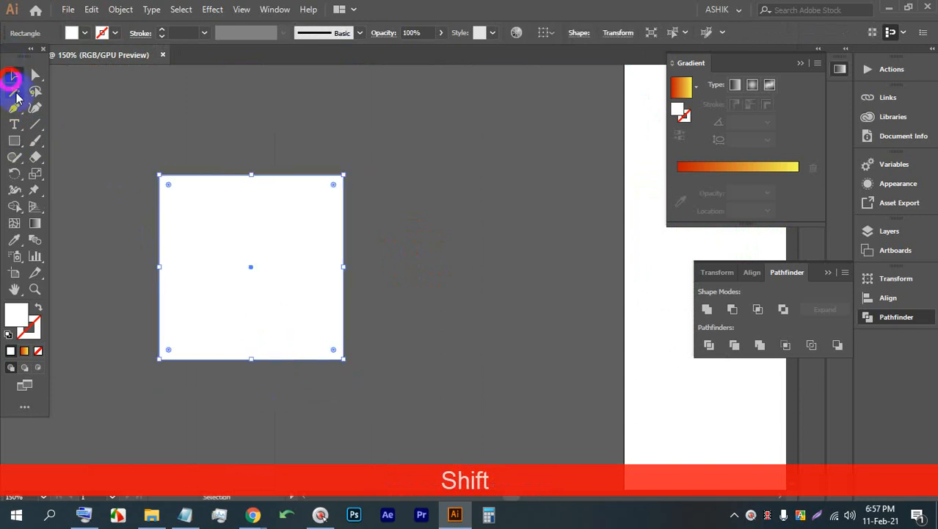
click(373, 202)
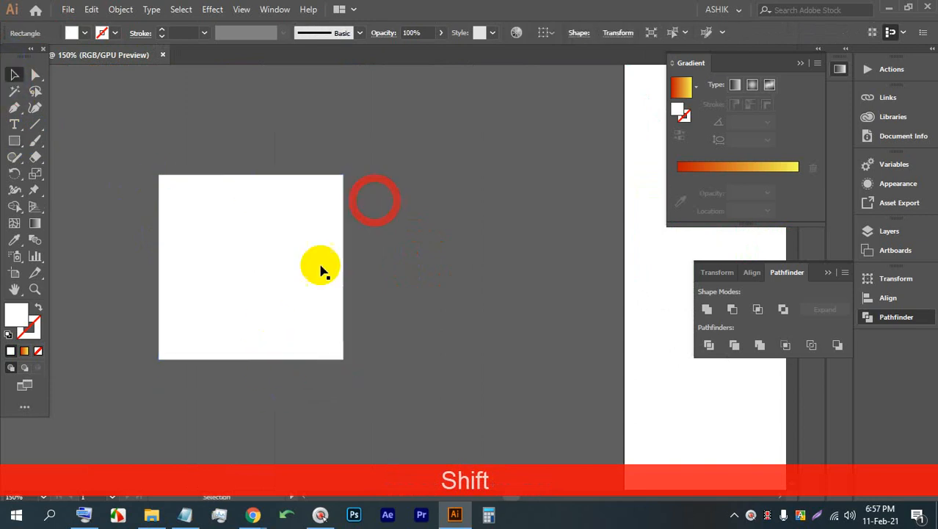
click(34, 126)
scroll(225, 172, down, 2)
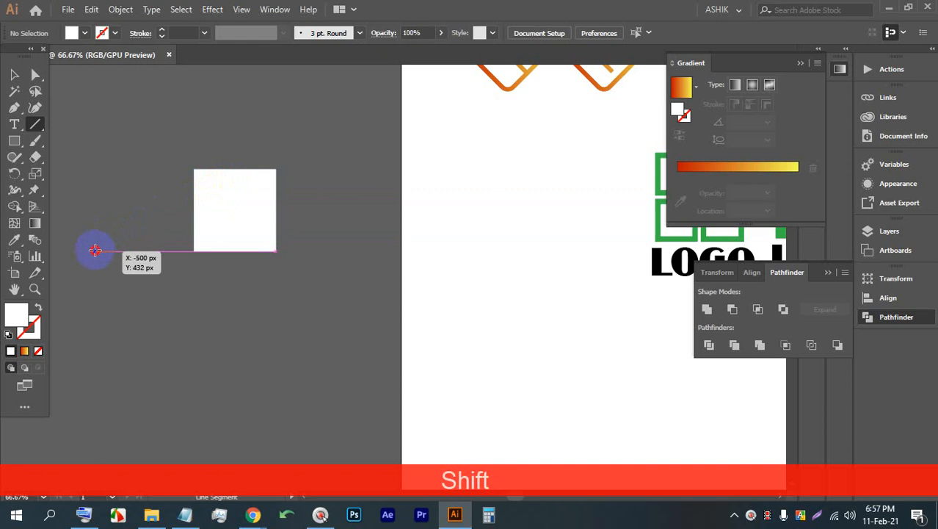
drag(100, 247, 100, 247)
key(ctrl+z)
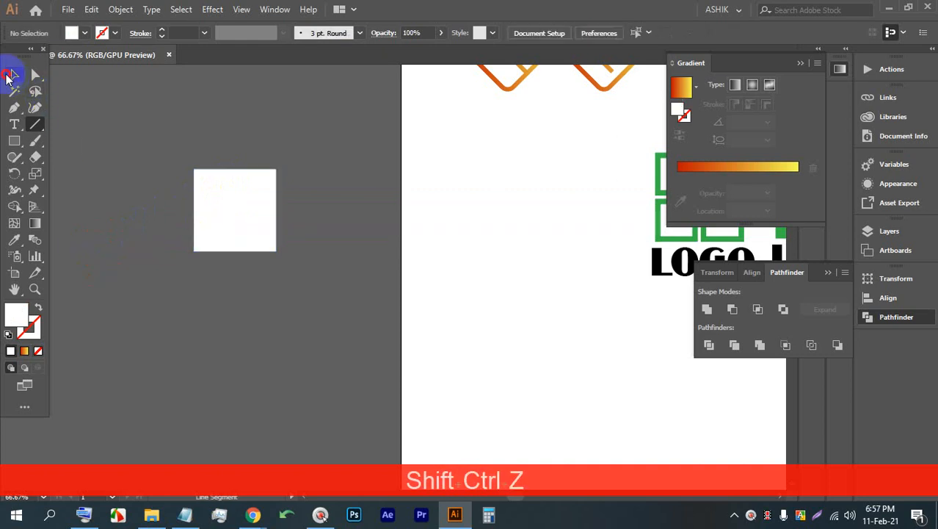
Step: Duplicate the white square and place the copy up and to the right, overlapping the artboard edge
alt+drag(237, 213, 375, 131)
scroll(367, 174, up, 5)
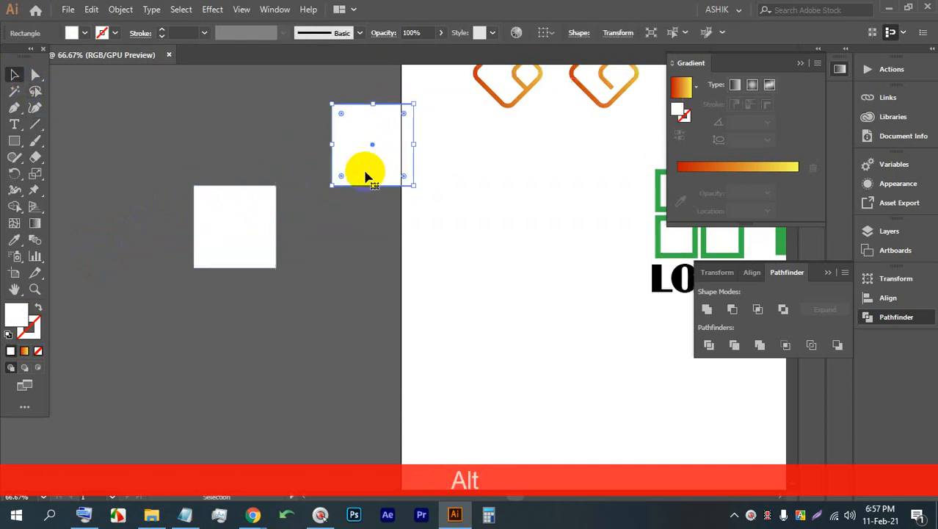
scroll(281, 273, up, 1)
drag(402, 210, 443, 215)
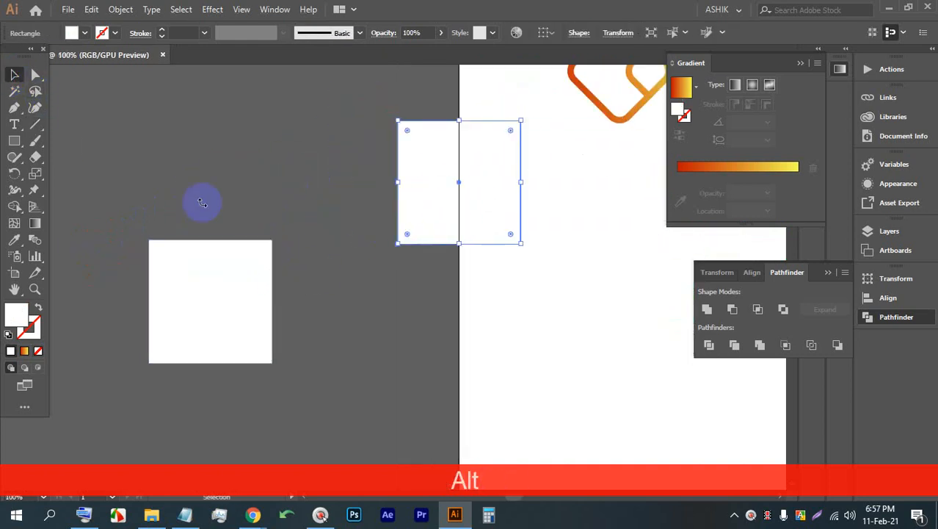
Step: Draw a long 45-degree diagonal line passing by the upper-left corner of the original white square
drag(35, 123, 81, 122)
scroll(216, 135, down, 2)
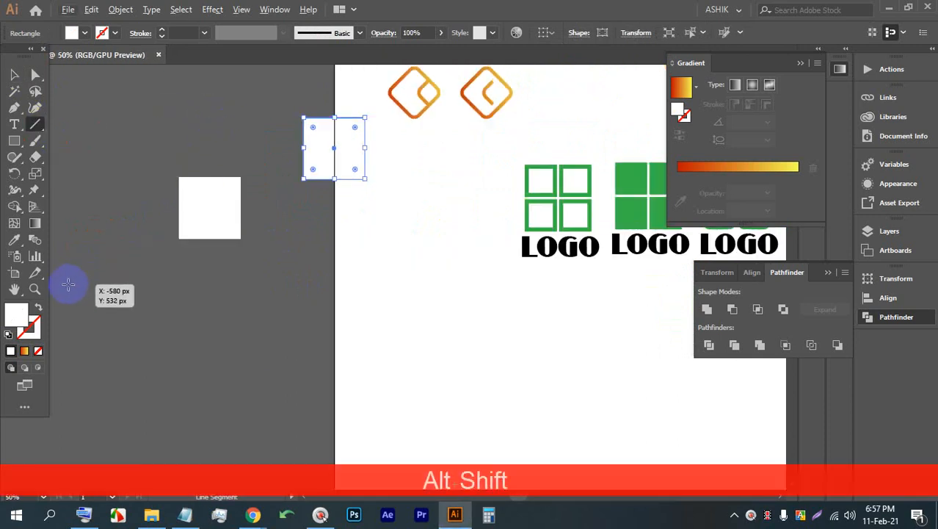
drag(68, 284, 266, 180)
scroll(288, 144, down, 2)
scroll(284, 221, up, 2)
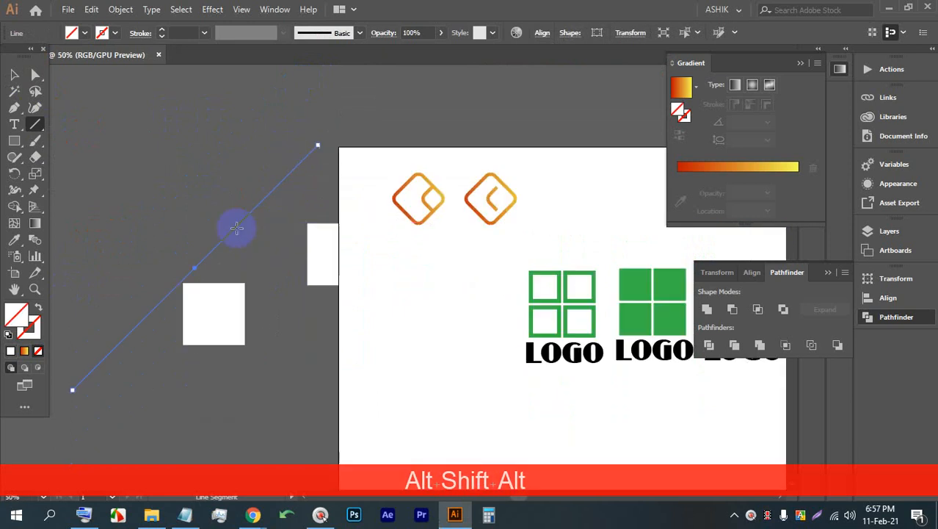
Step: Give the diagonal line a black 0.75 pt stroke and deselect it
click(14, 77)
drag(182, 218, 221, 130)
scroll(223, 170, up, 2)
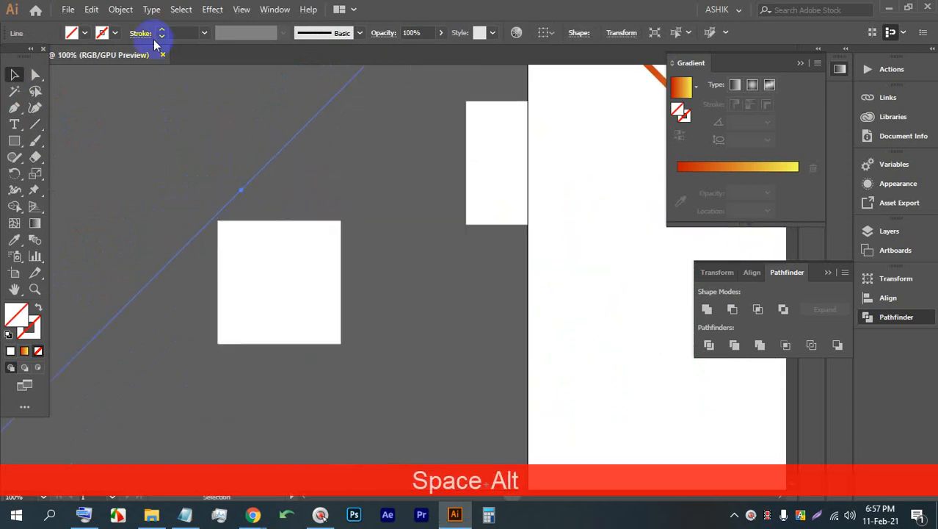
click(160, 29)
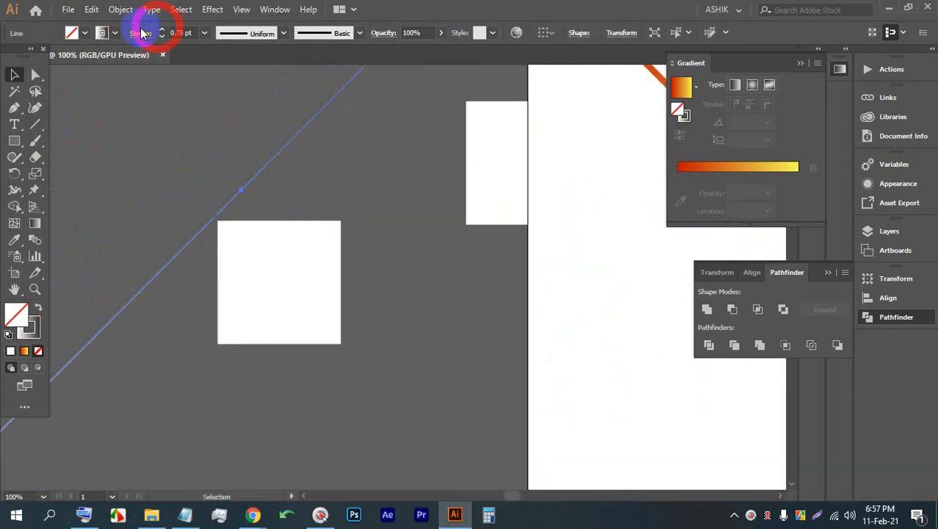
click(115, 32)
click(38, 56)
click(384, 3)
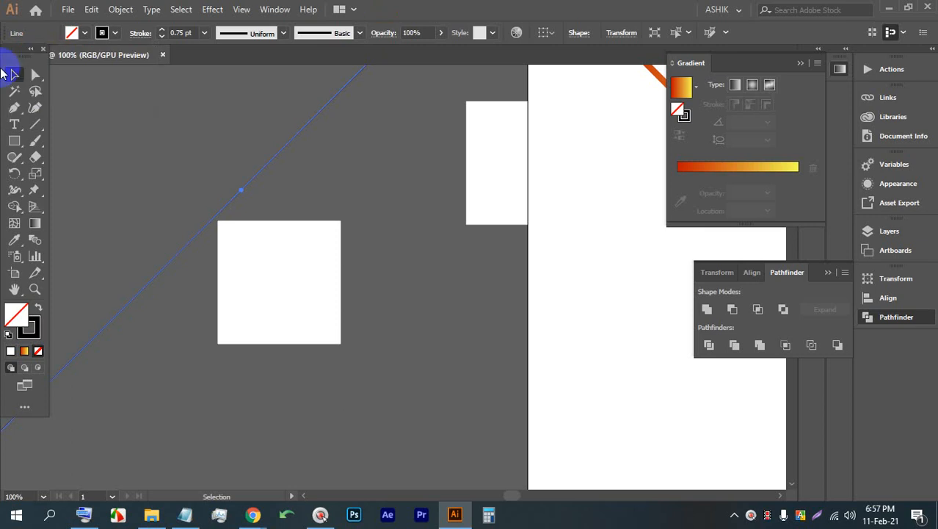
click(420, 168)
Step: Duplicate the diagonal line a short distance down and to the right, over the white square's upper-left corner
scroll(258, 219, down, 1)
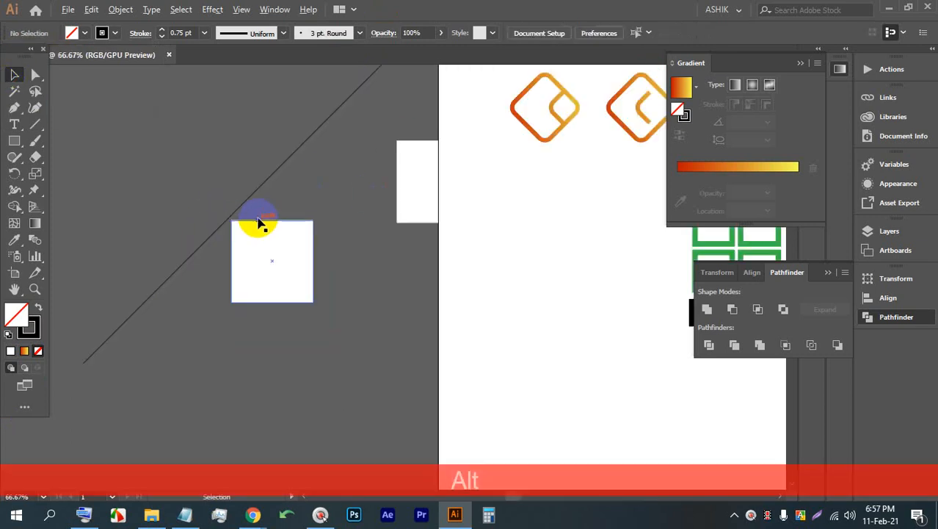
scroll(258, 219, up, 2)
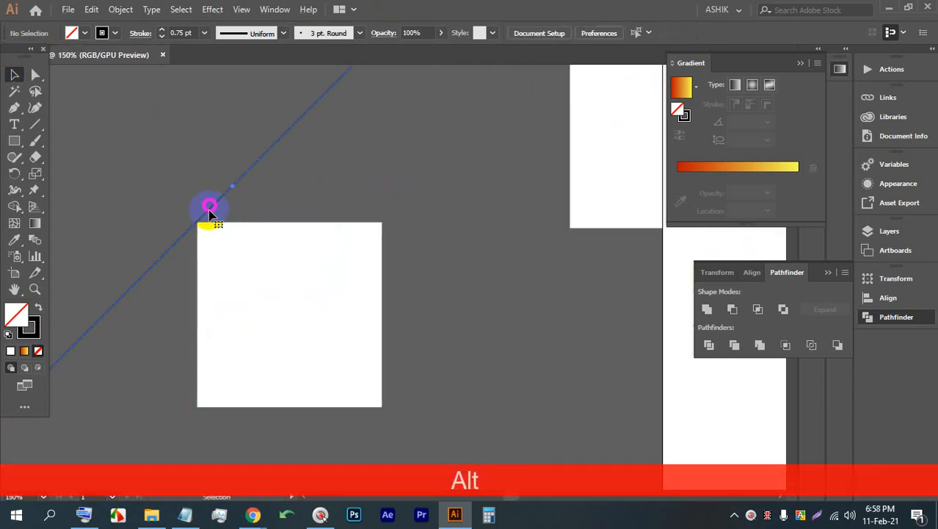
click(211, 198)
scroll(209, 204, up, 2)
scroll(196, 217, down, 3)
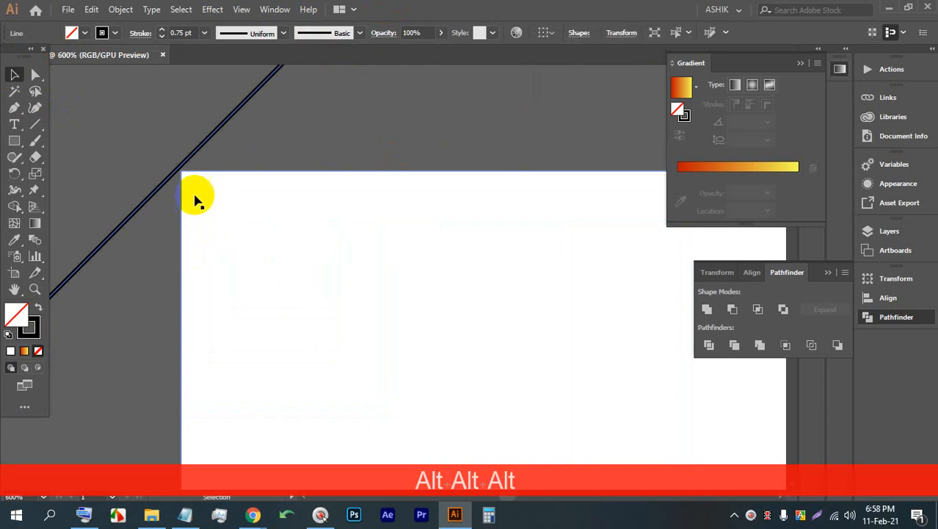
drag(196, 154, 208, 178)
scroll(208, 178, down, 5)
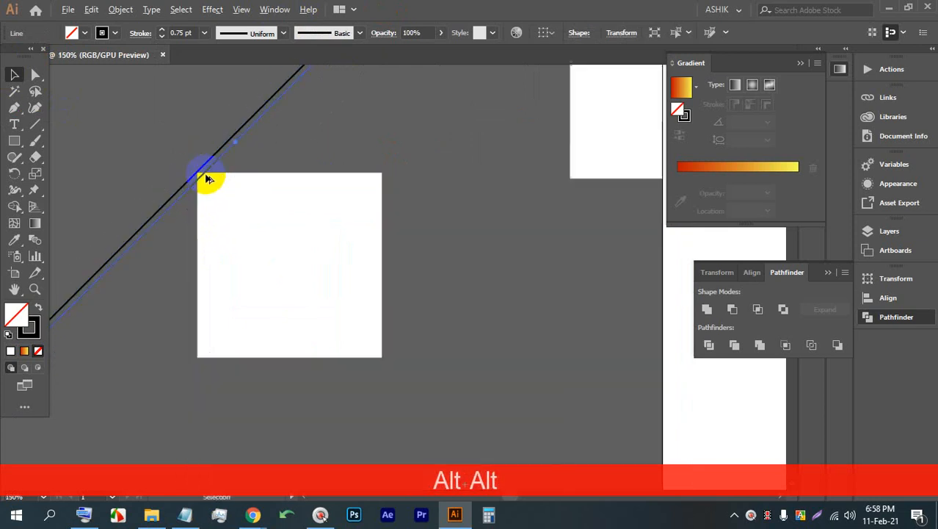
scroll(207, 178, up, 2)
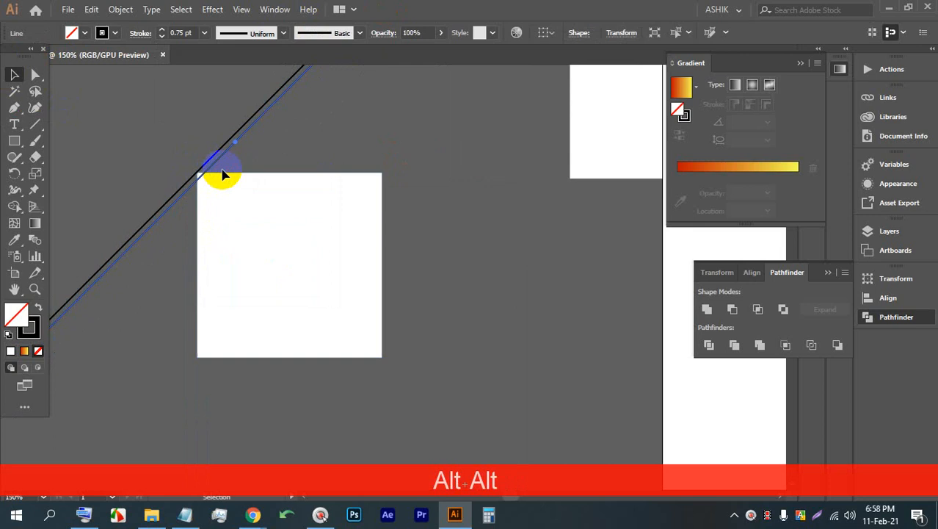
Step: Repeat the last line duplication until evenly spaced diagonal lines cover the whole original white square
key(ctrl+d)
key(ctrl+d)
key(ctrl+d)
key(ctrl+d)
key(ctrl+d)
key(ctrl+d)
key(ctrl+d)
key(ctrl+d)
key(ctrl+d)
key(ctrl+d)
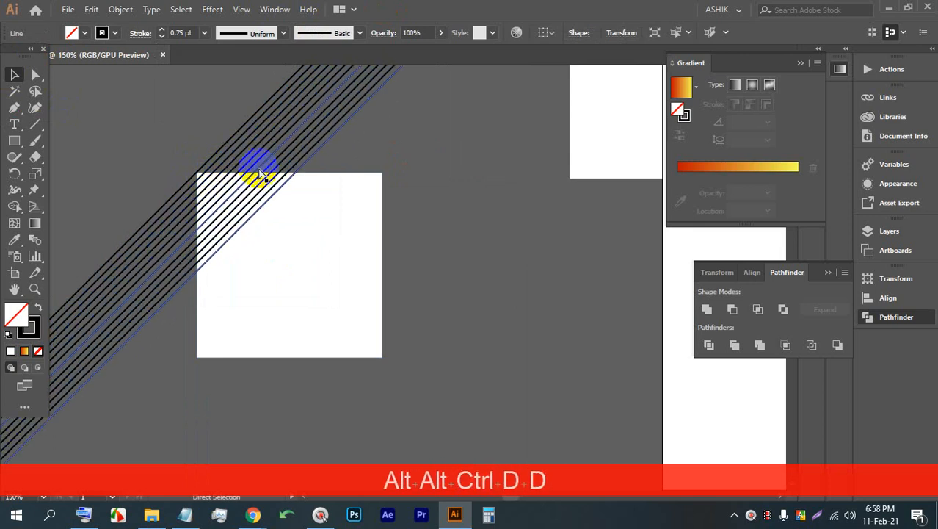
key(ctrl+d)
key(ctrl+d)
key(ctrl+d)
key(ctrl+d)
key(ctrl+d)
key(ctrl+d)
key(ctrl+d)
key(ctrl+d)
key(ctrl+d)
key(ctrl+d)
key(ctrl+d)
key(ctrl+d)
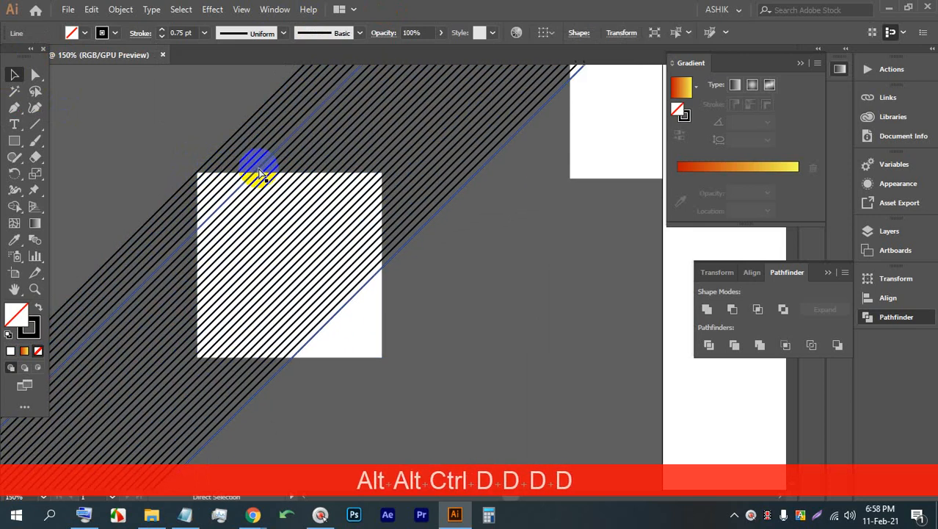
key(ctrl+d)
key(ctrl+d)
key(ctrl+d)
key(ctrl+d)
key(ctrl+d)
key(ctrl+d)
key(ctrl+d)
key(ctrl+d)
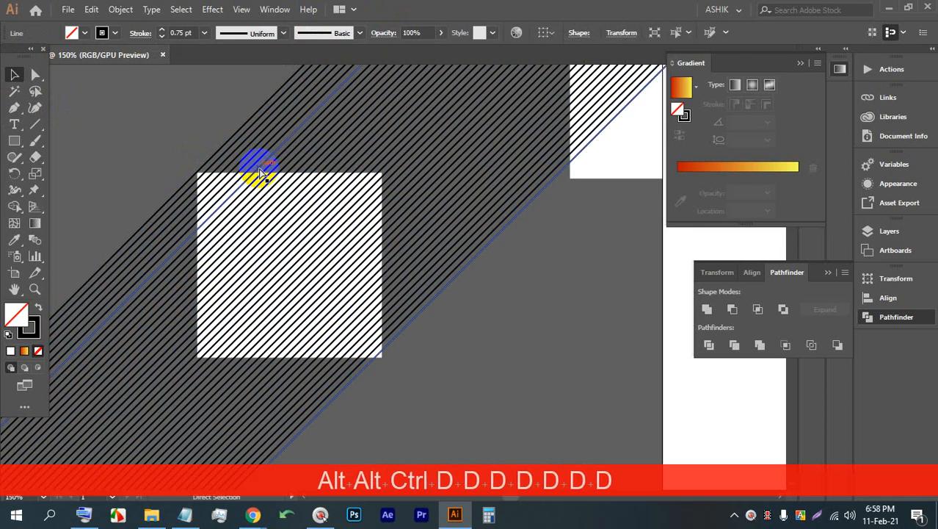
key(ctrl+d)
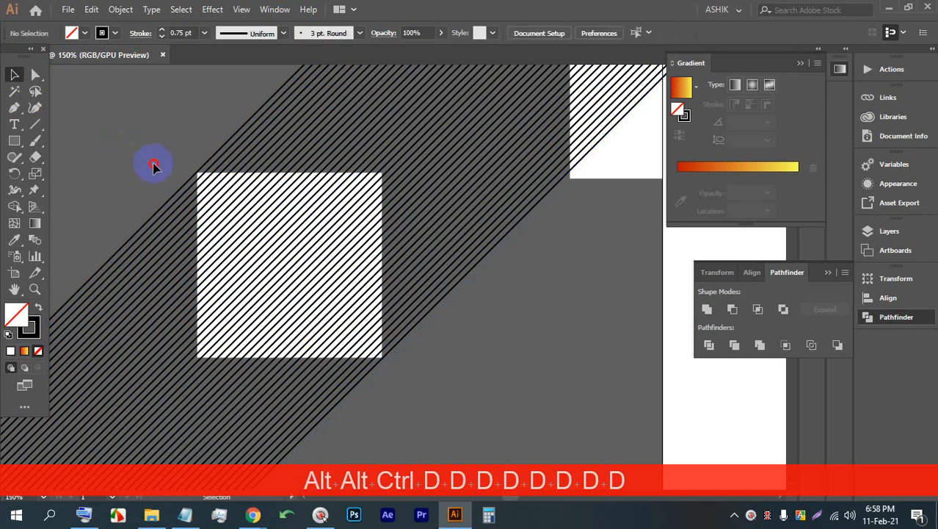
Step: Select all the diagonal lines without the white squares and group them
click(180, 195)
scroll(214, 198, down, 2)
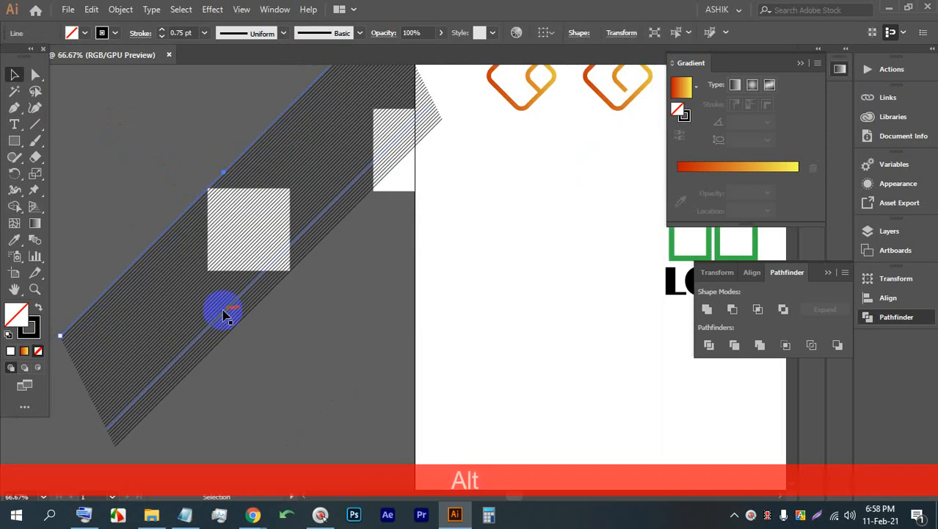
drag(192, 364, 277, 348)
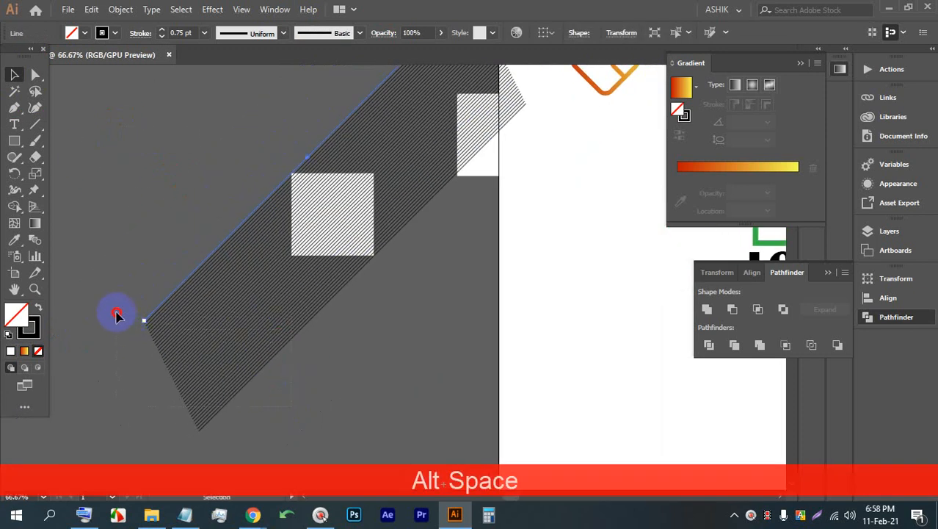
drag(116, 314, 115, 308)
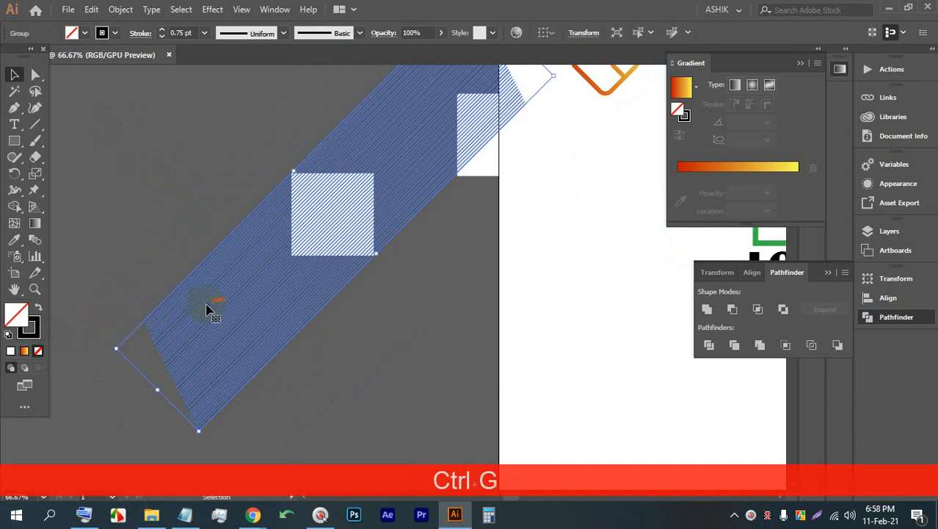
Step: Send the grouped diagonal lines to the back, behind the white square, and deselect them
scroll(291, 308, up, 1)
right_click(318, 291)
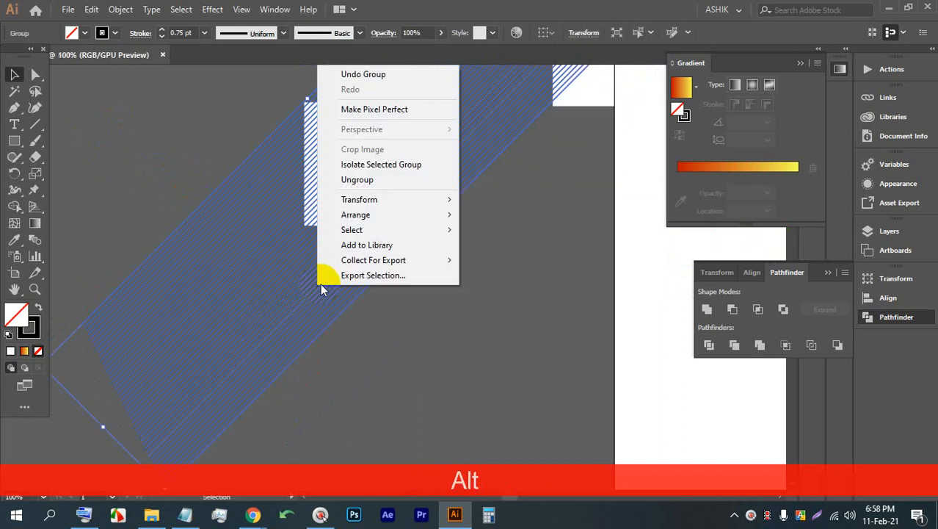
mouse_move(367, 215)
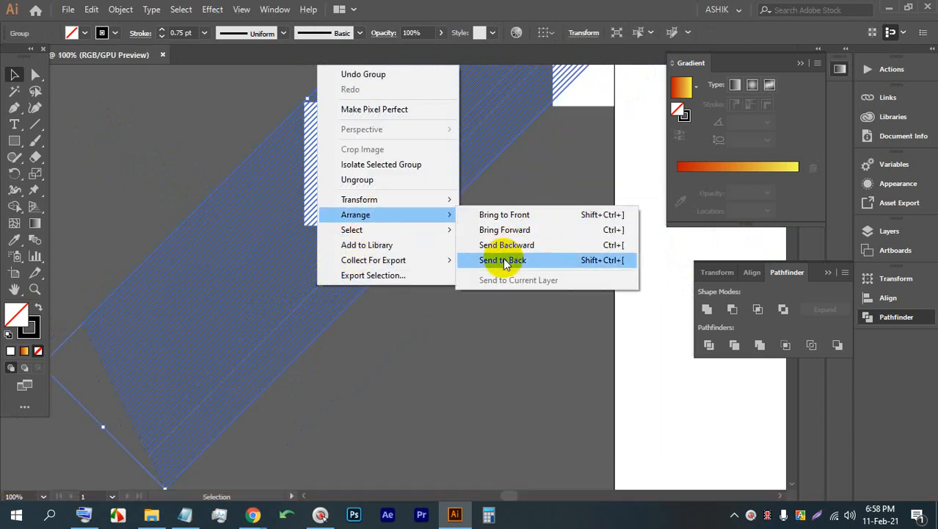
click(481, 259)
click(481, 307)
Step: Select the original white square and the line group together and make a clipping mask from them
scroll(352, 150, up, 2)
scroll(300, 265, up, 1)
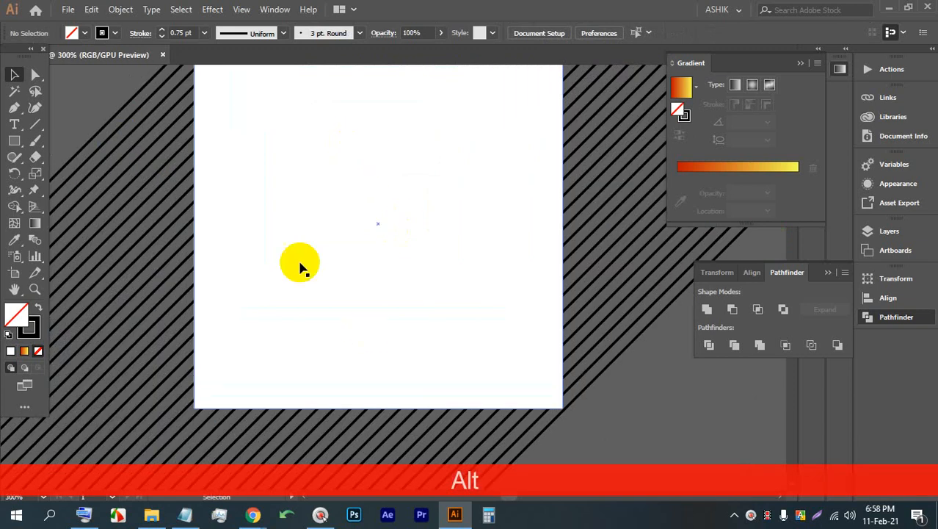
scroll(295, 268, down, 1)
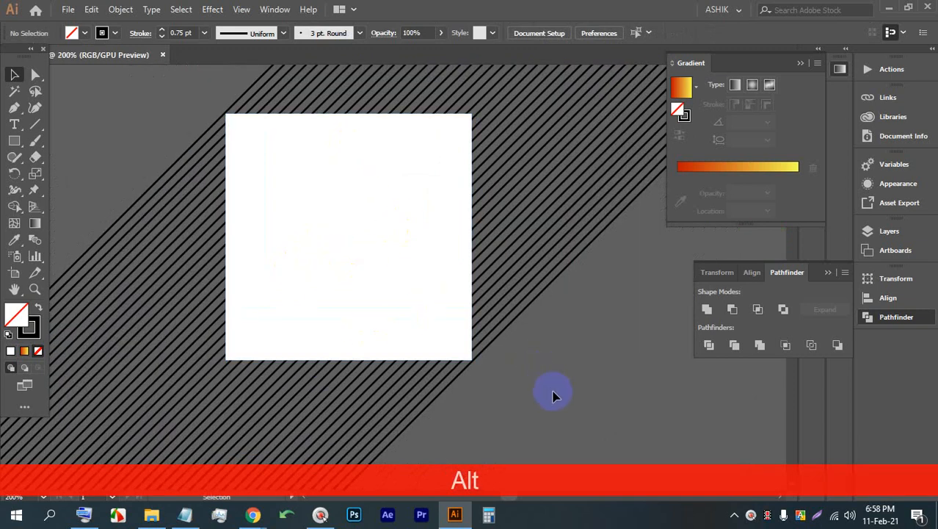
drag(180, 163, 339, 188)
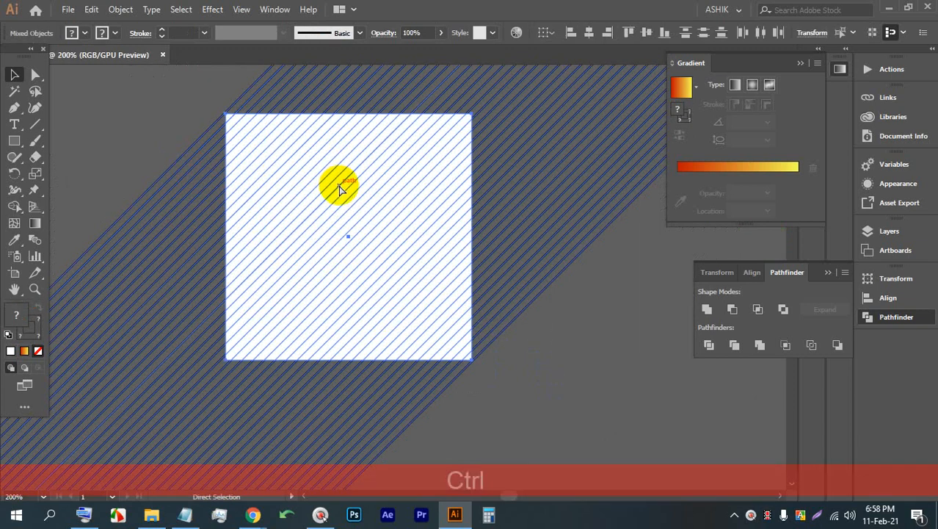
key(ctrl+7)
click(146, 207)
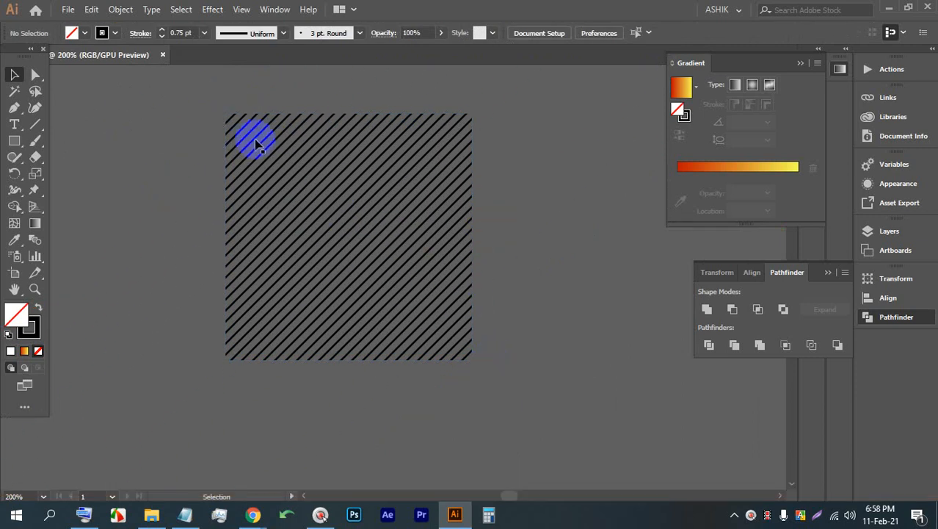
scroll(243, 90, up, 2)
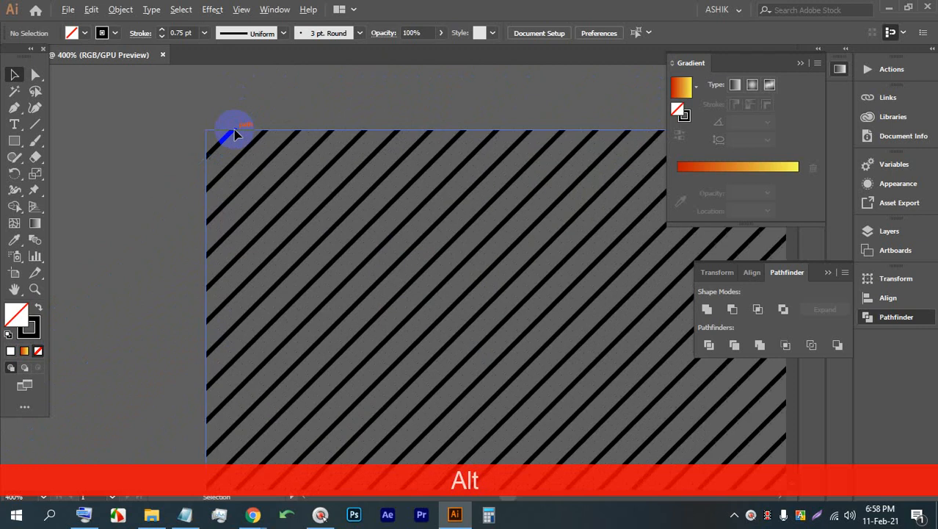
scroll(243, 146, down, 3)
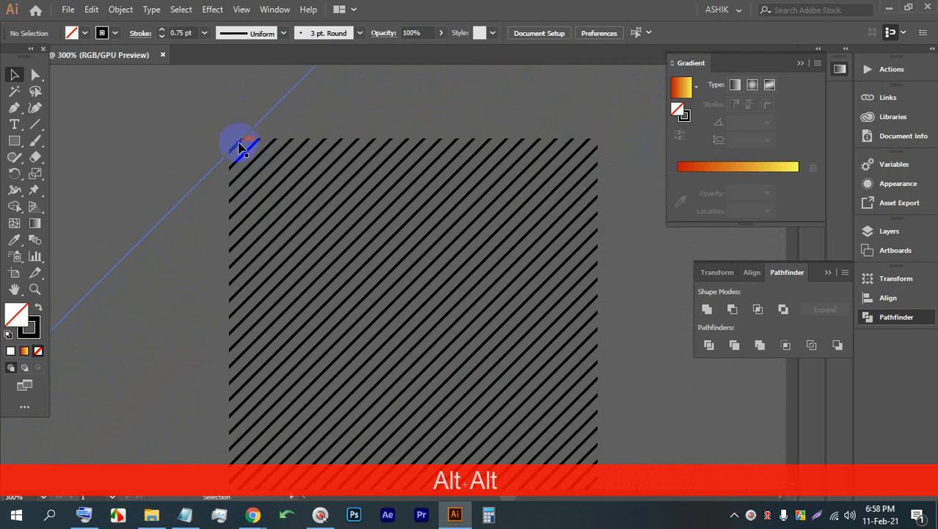
scroll(240, 148, down, 1)
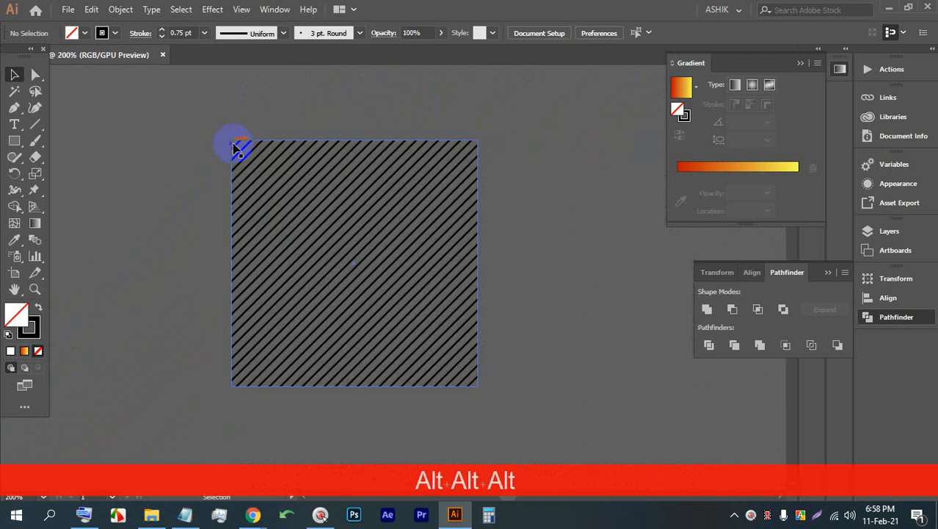
drag(237, 149, 276, 156)
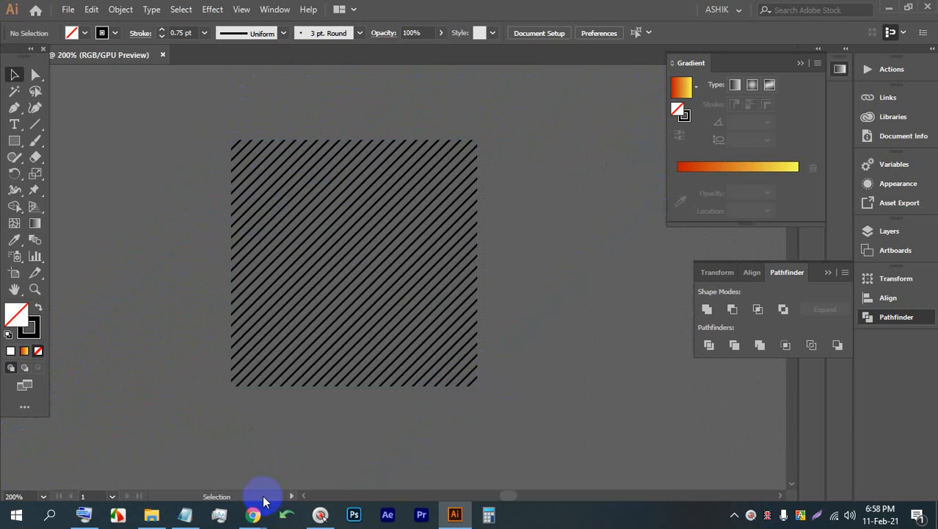
Step: Switch to the Google Meet window to check the call participants and return to Illustrator
click(168, 471)
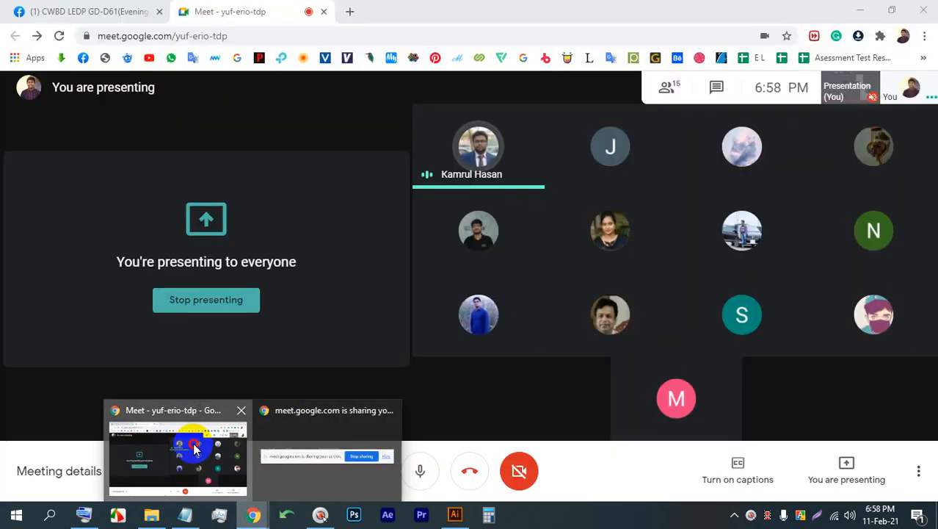
click(455, 513)
scroll(467, 300, down, 1)
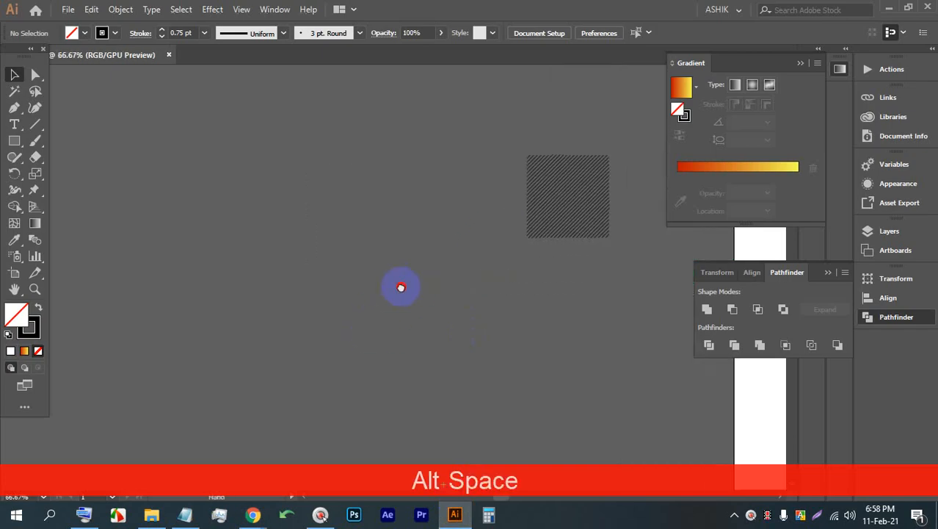
mouse_move(252, 514)
click(217, 448)
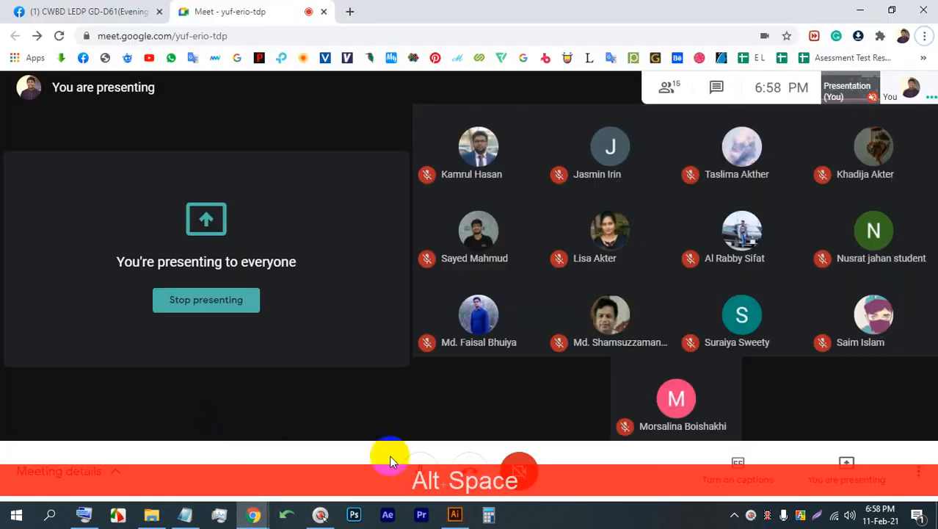
click(455, 513)
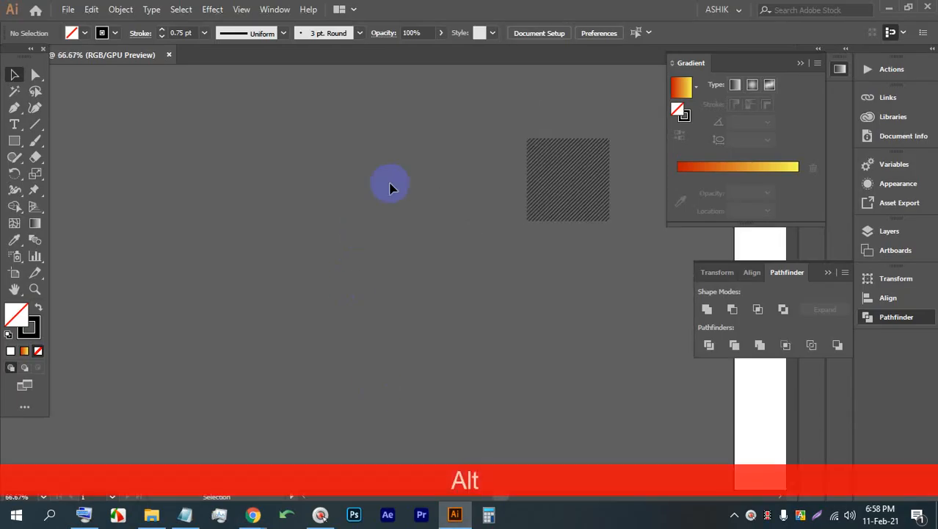
Step: Add a point text beside the striped square, scale it up to 71.93 pt, and replace the placeholder with K
scroll(558, 160, up, 2)
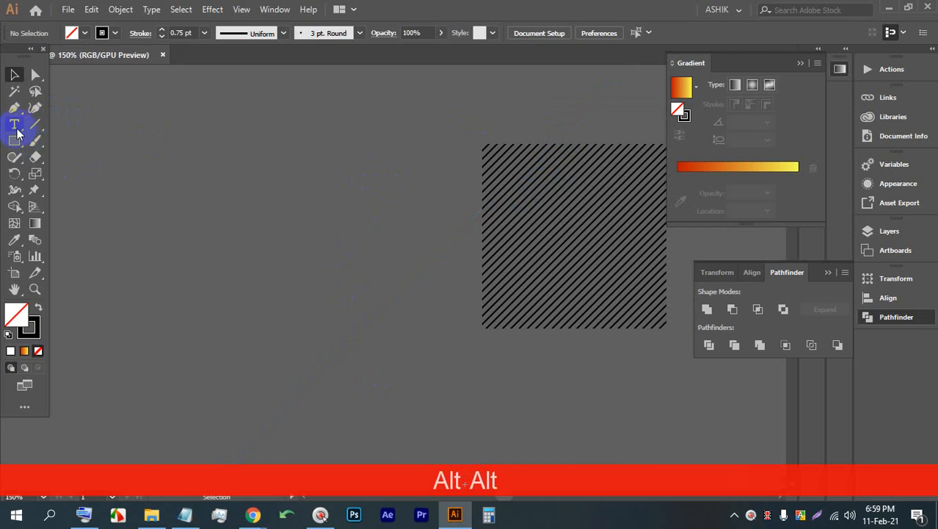
click(15, 126)
click(209, 189)
click(13, 76)
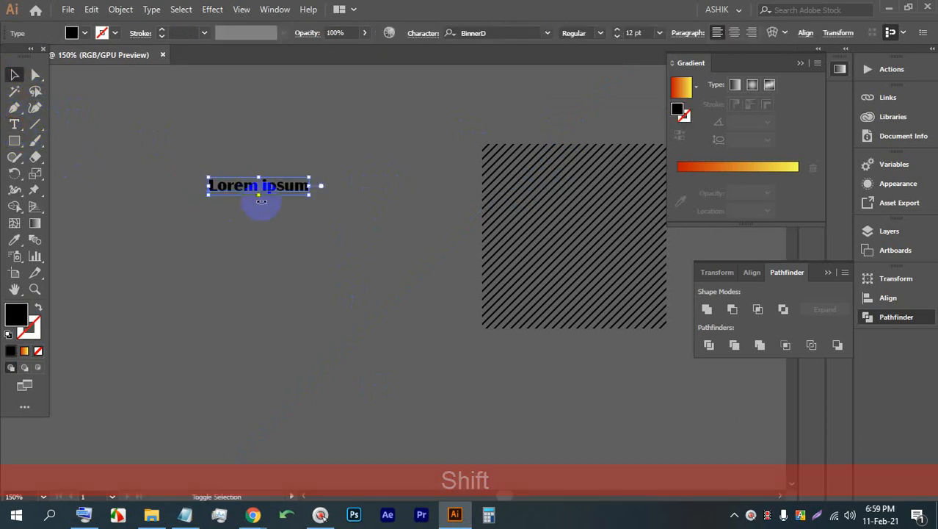
drag(259, 195, 261, 283)
drag(233, 231, 340, 229)
double_click(263, 227)
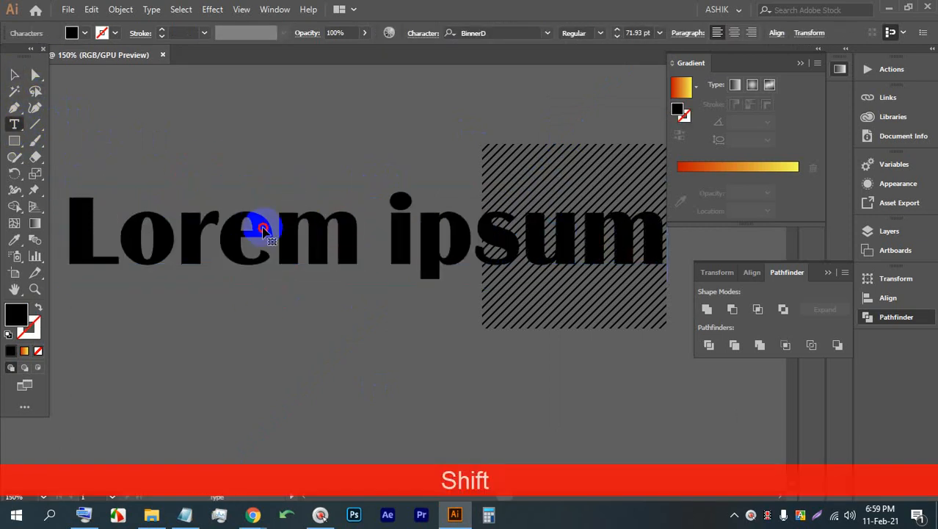
triple_click(262, 229)
text(K)
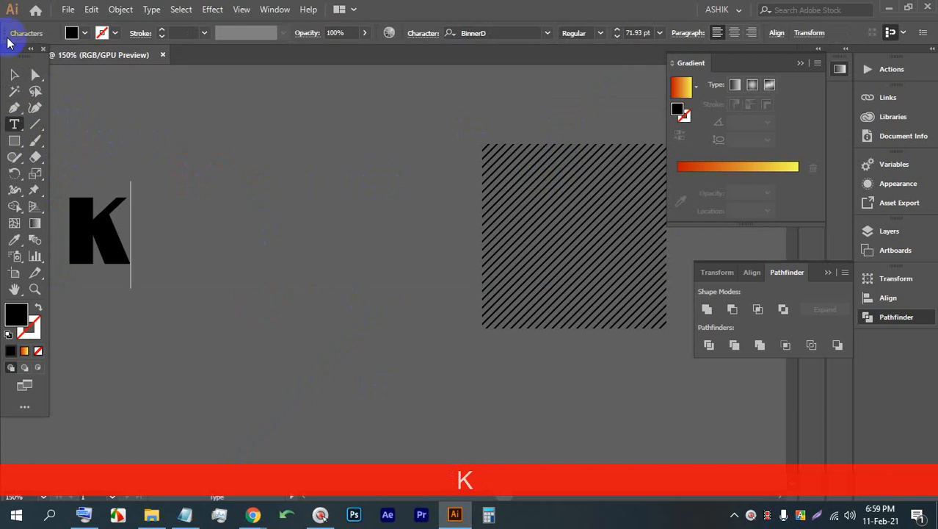
Step: Move the letter K toward the striped square and scale it proportionally to 127.32 pt
click(13, 74)
drag(94, 216, 199, 191)
alt+scroll(196, 194, up, 4)
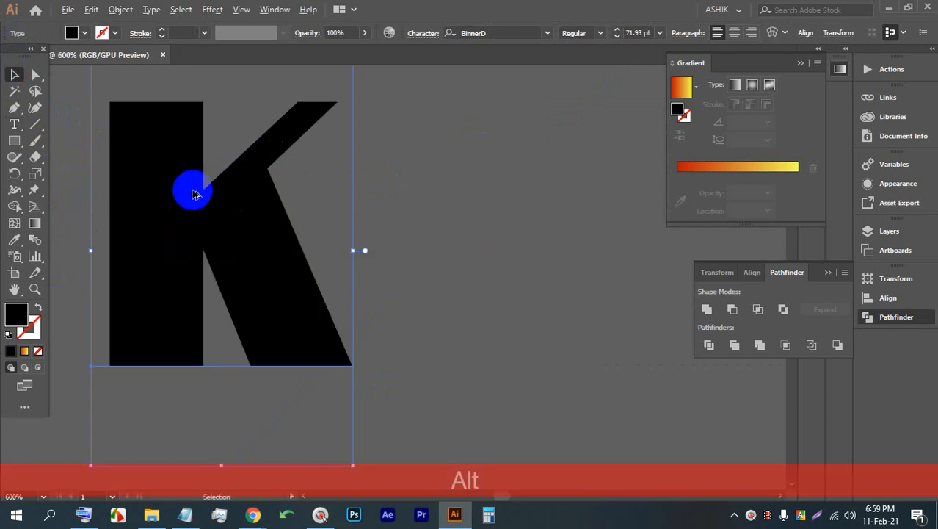
scroll(195, 194, down, 1)
alt+scroll(289, 196, down, 3)
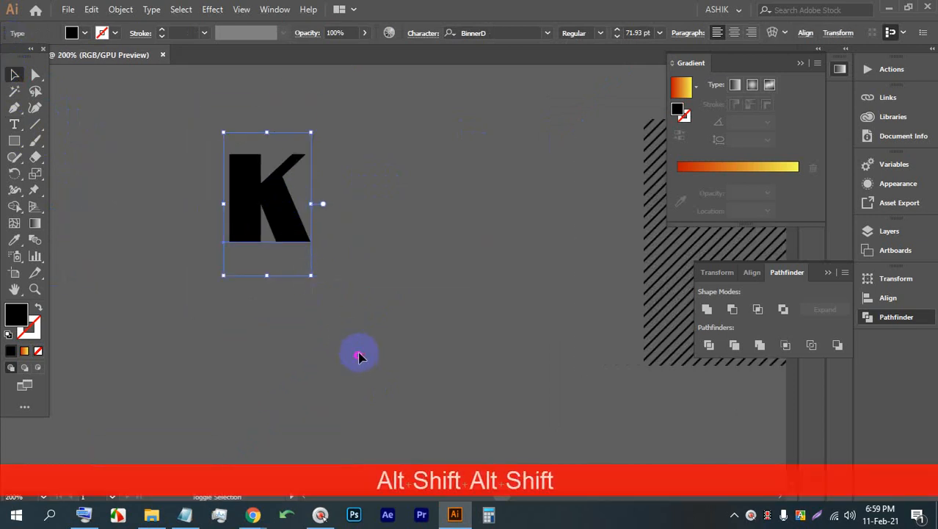
drag(312, 277, 267, 135)
alt+scroll(266, 135, up, 1)
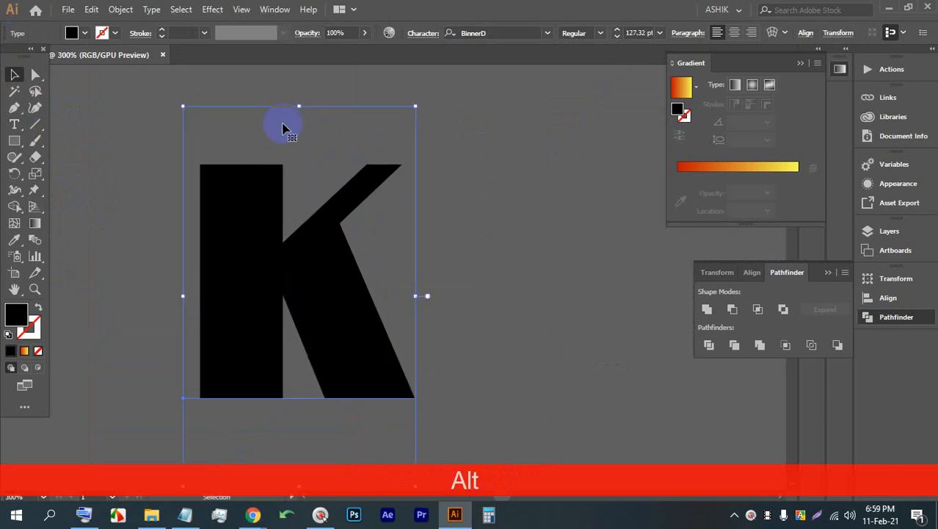
Step: Browse the font list with live previews and set the letter K in Bauhaus 93
click(546, 35)
scroll(619, 227, down, 10)
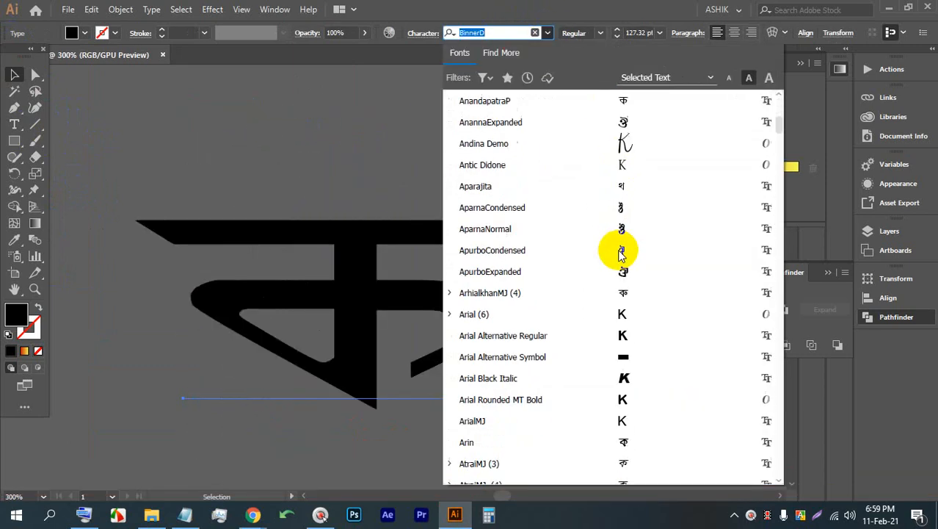
scroll(621, 255, down, 4)
scroll(625, 166, up, 5)
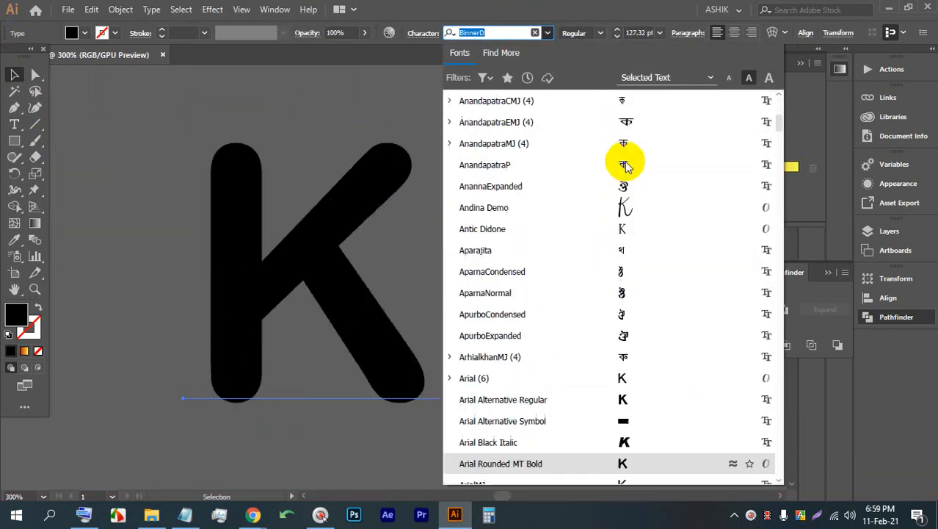
scroll(628, 205, down, 7)
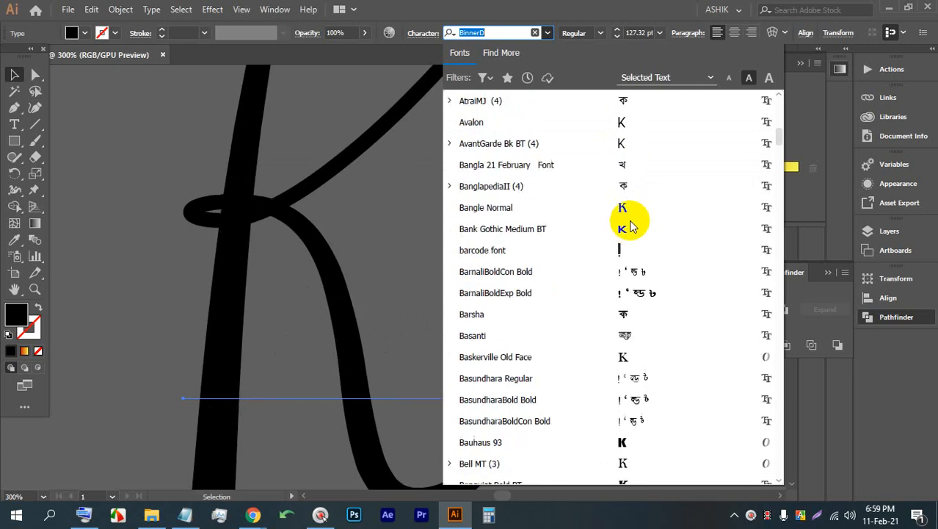
scroll(630, 273, down, 2)
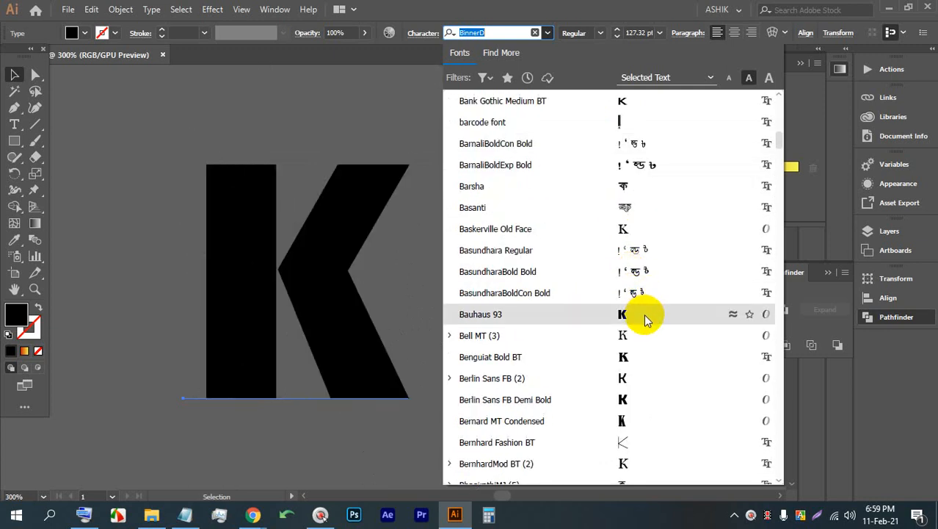
click(643, 315)
click(237, 272)
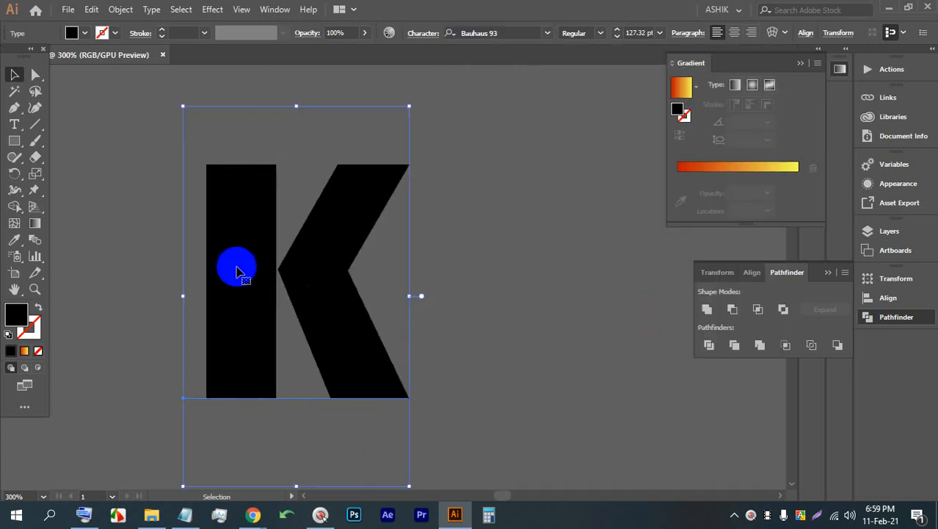
Step: Shift the letter K slightly to the right and change its fill to white
click(522, 273)
click(328, 252)
drag(328, 252, 355, 249)
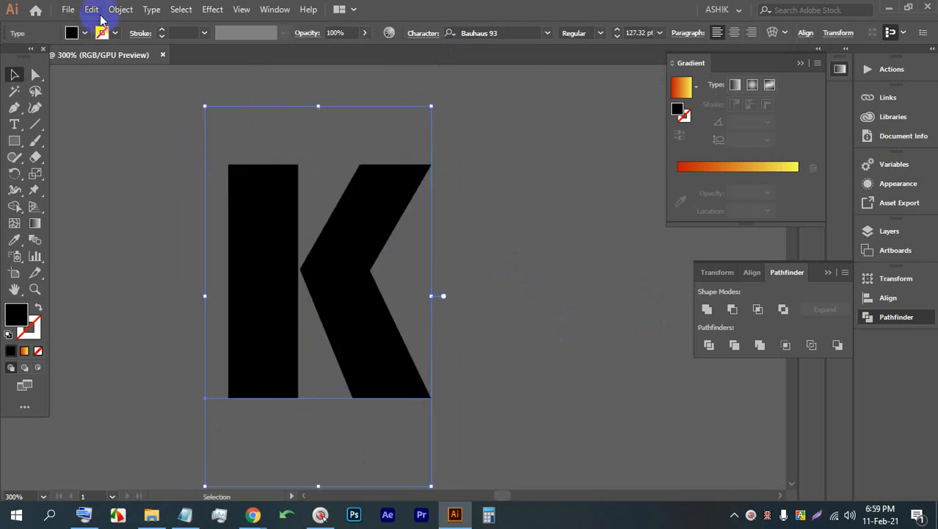
click(79, 37)
click(30, 57)
click(552, 188)
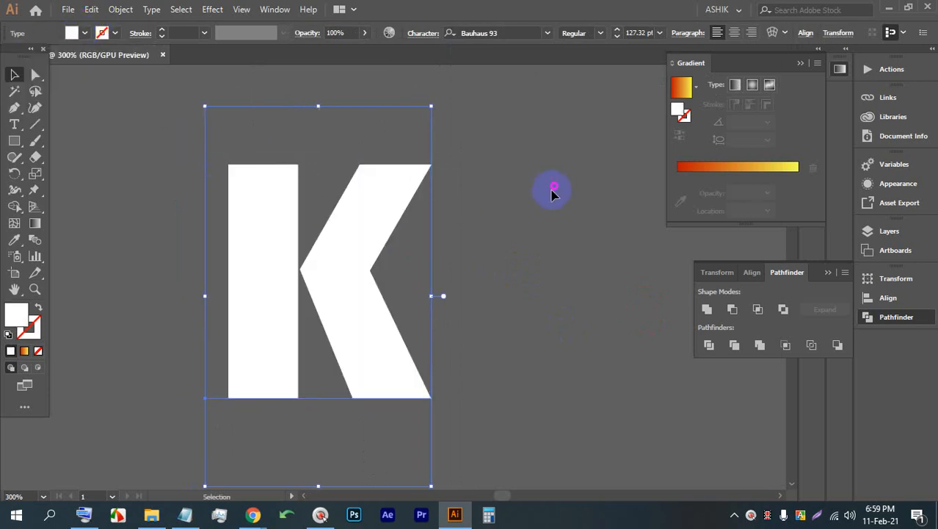
Step: Move the striped square away from the letter K to clear space around the letter
scroll(323, 180, down, 3)
drag(431, 196, 383, 219)
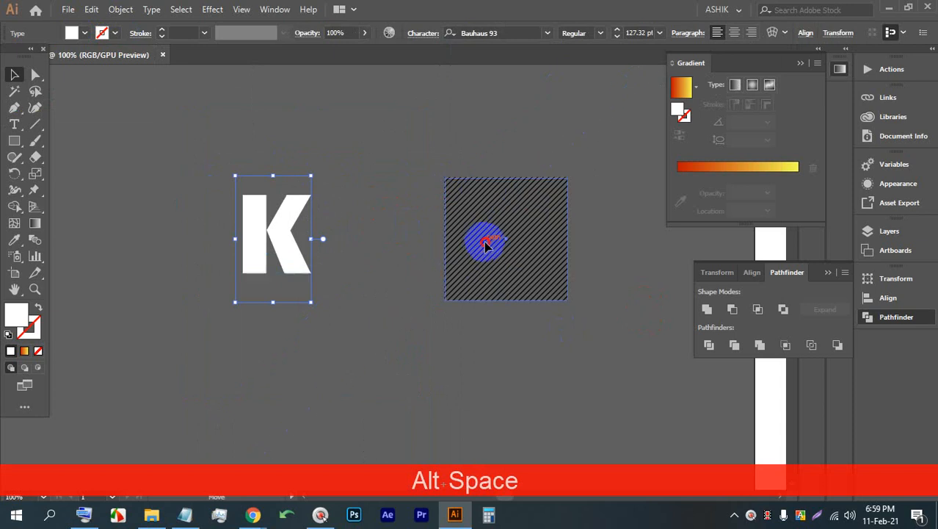
drag(486, 240, 643, 185)
scroll(339, 229, up, 1)
drag(171, 197, 266, 175)
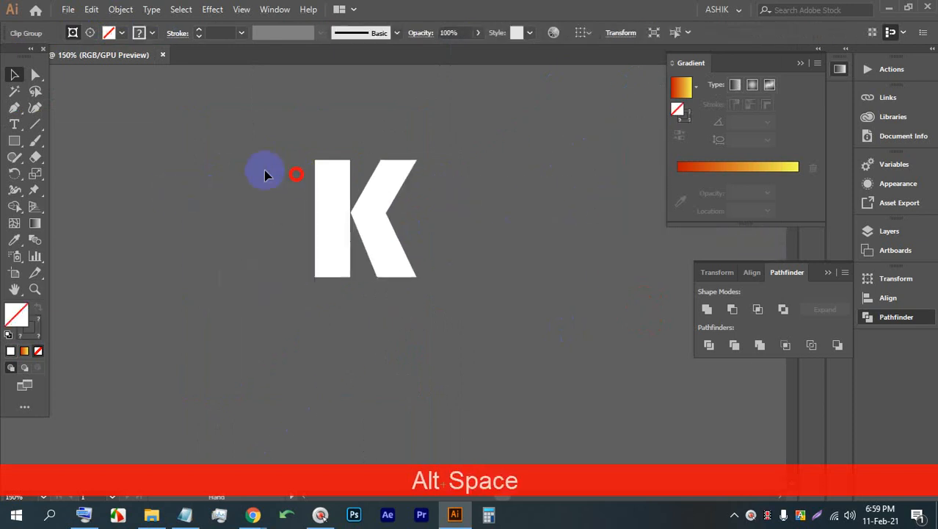
Step: Draw a long 45-degree diagonal line above and to the left of the letter K with a 1 pt black stroke
mouse_move(102, 285)
mouse_down()
mouse_move(425, 74)
mouse_move(346, 265)
mouse_up()
scroll(346, 264, down, 3)
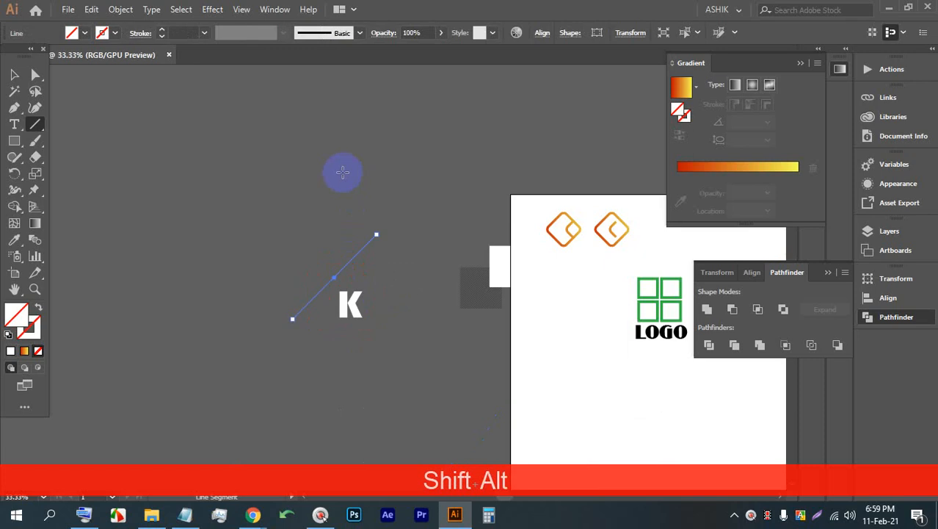
scroll(300, 263, up, 2)
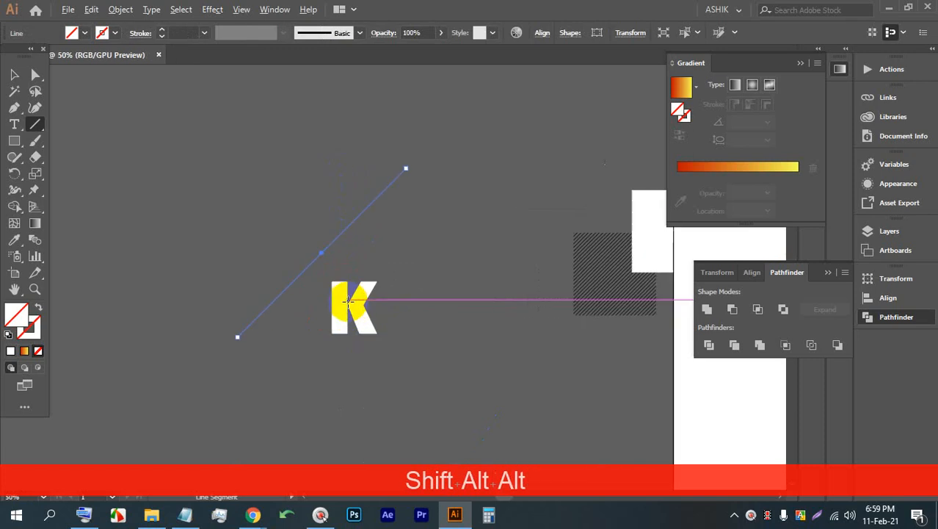
click(162, 32)
click(162, 33)
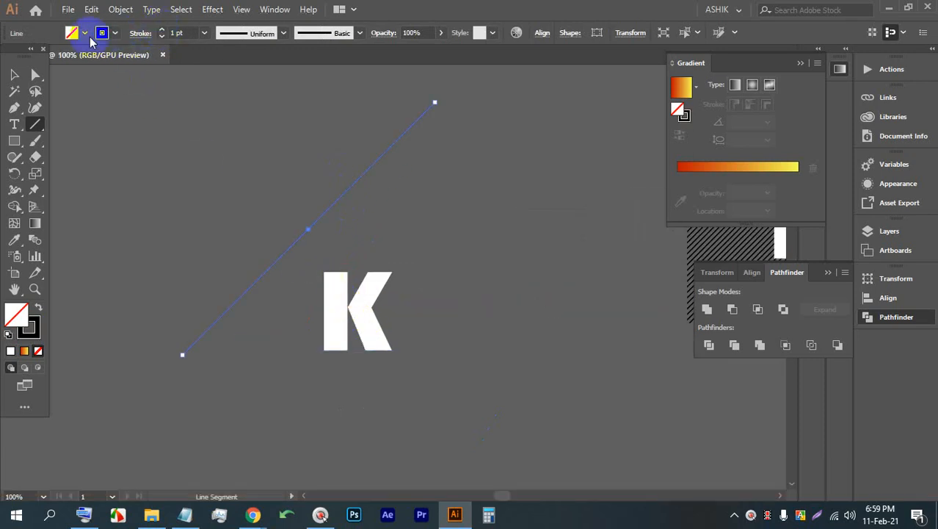
Step: Move the diagonal line down to just outside the K's upper-left corner and reduce its stroke to 0.5 pt
click(13, 77)
click(420, 223)
scroll(367, 314, up, 1)
drag(266, 204, 287, 272)
scroll(287, 273, up, 2)
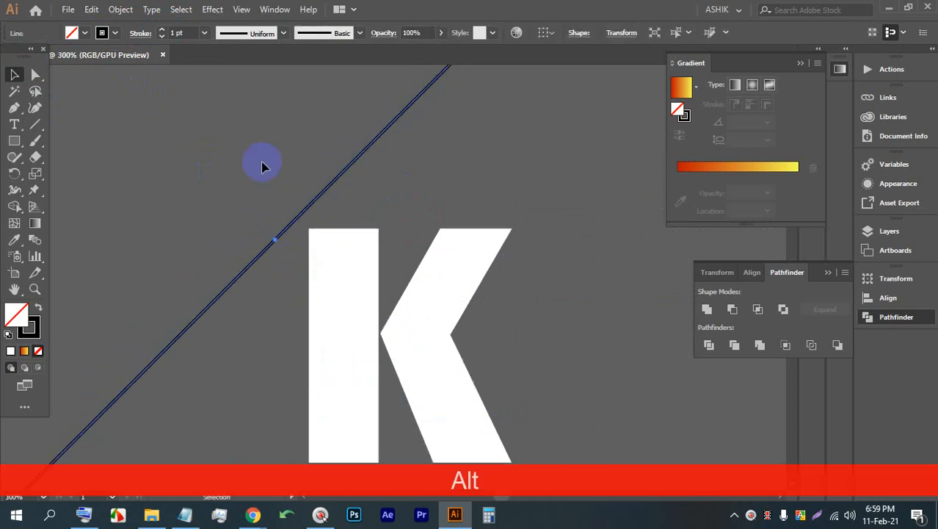
click(162, 36)
click(445, 156)
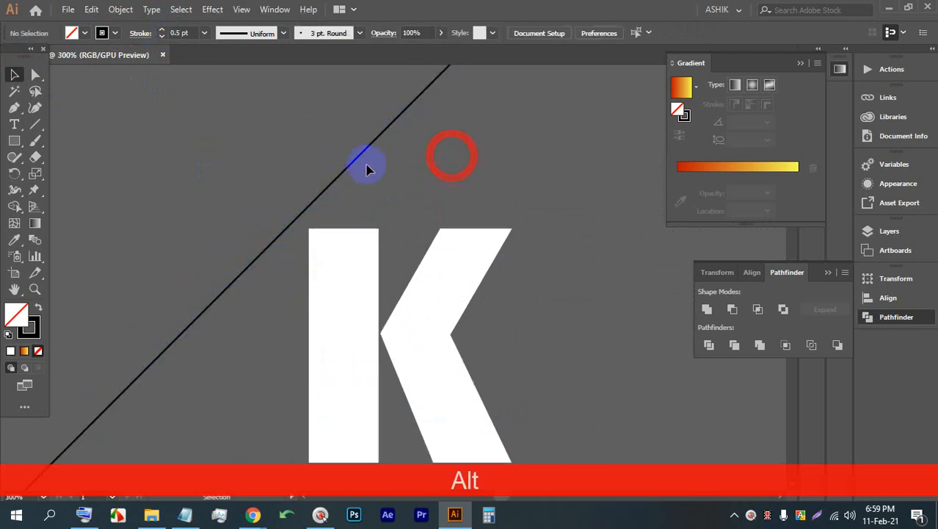
key(ctrl+a)
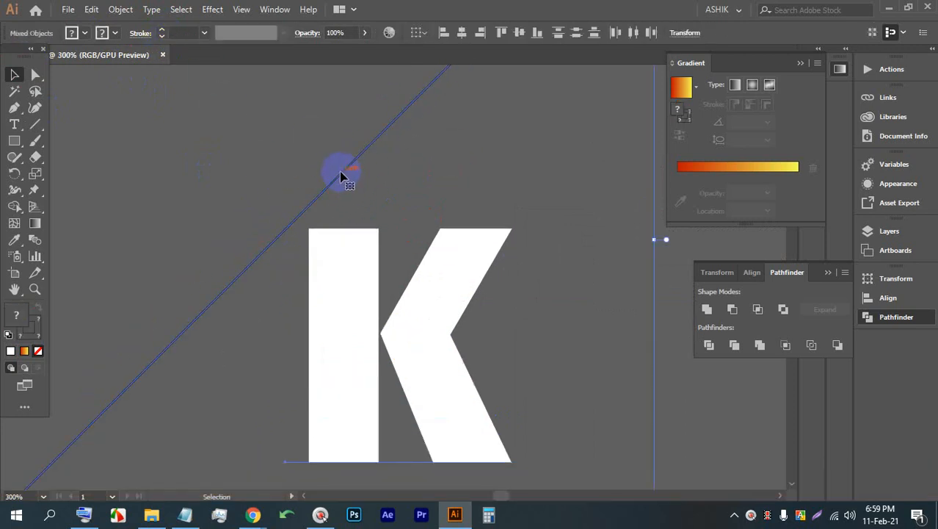
mouse_move(343, 175)
mouse_down()
mouse_move(348, 182)
mouse_move(343, 174)
mouse_up()
click(518, 186)
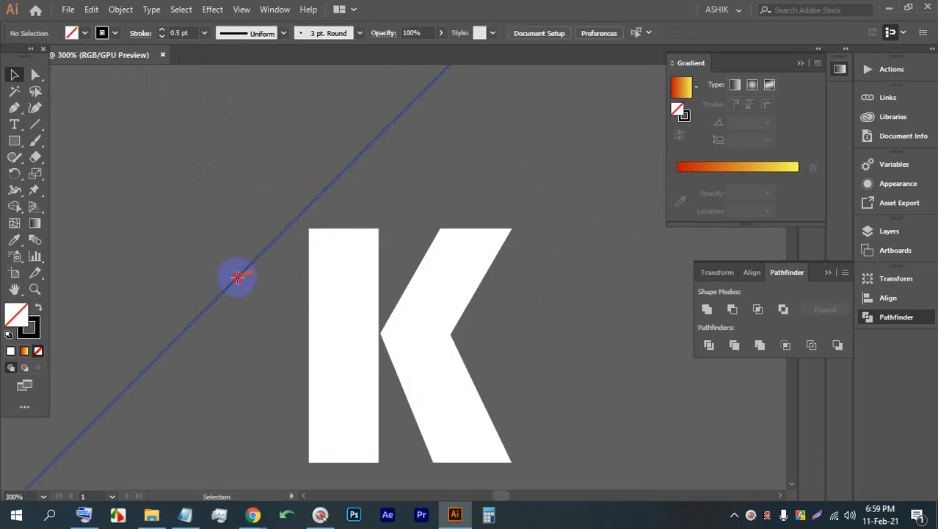
Step: Copy the diagonal line slightly down and to the right, and repeat the copy until evenly spaced lines cover the whole letter K
drag(237, 277, 260, 294)
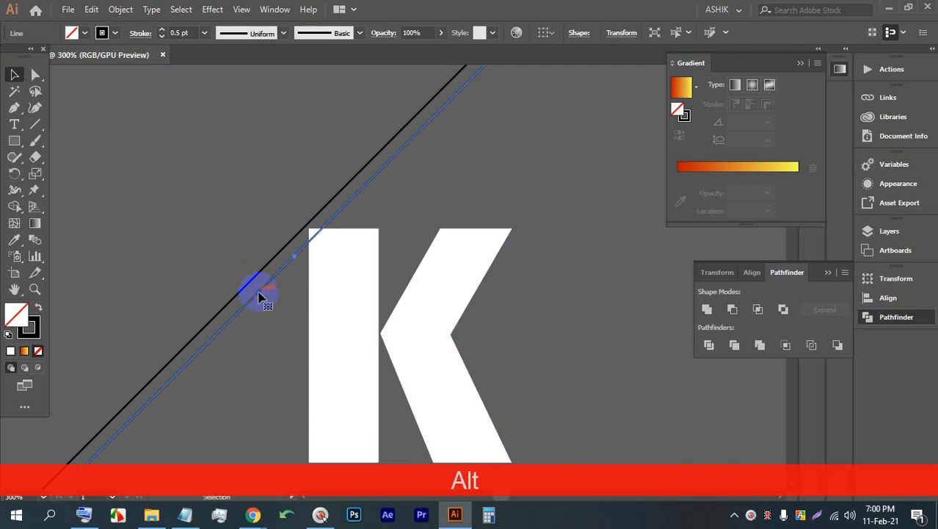
key(ctrl+d)
key(ctrl+d)
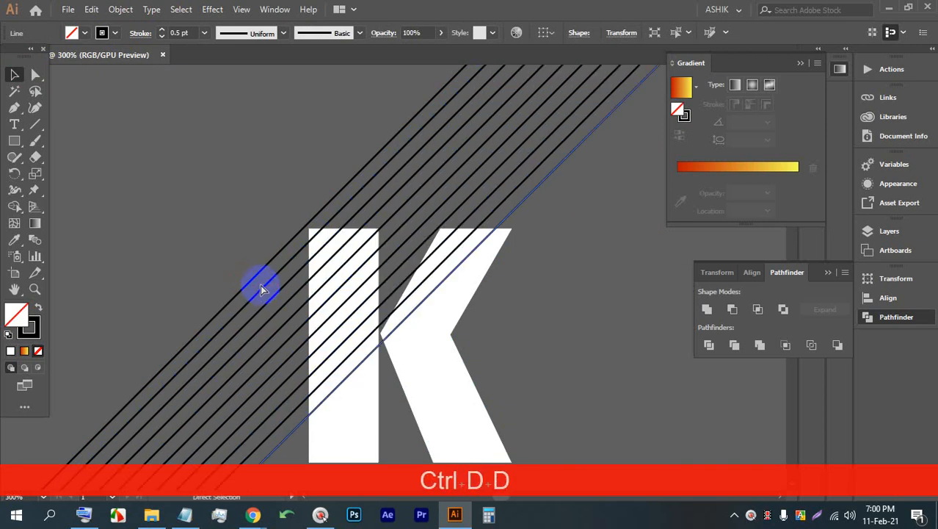
key(ctrl+d)
scroll(228, 206, down, 3)
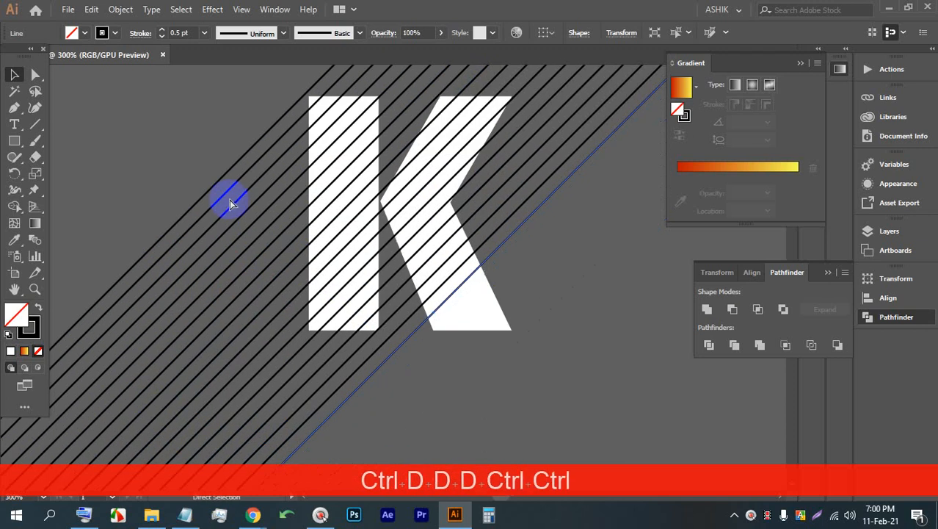
key(ctrl+d)
key(ctrl+d)
key(ctrl+d)
key(ctrl+d)
key(ctrl+d)
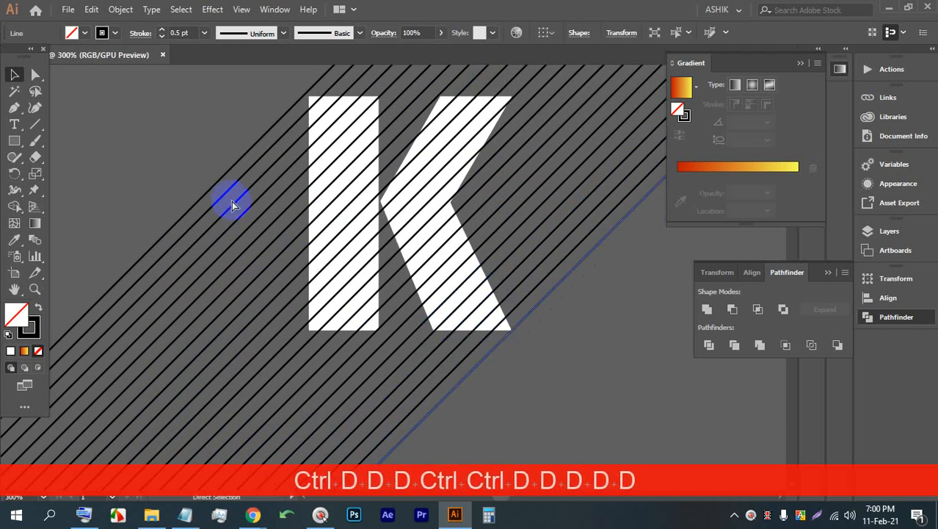
Step: Group all the diagonal lines and send the group to the back, behind the letter K
click(314, 183)
scroll(314, 184, down, 3)
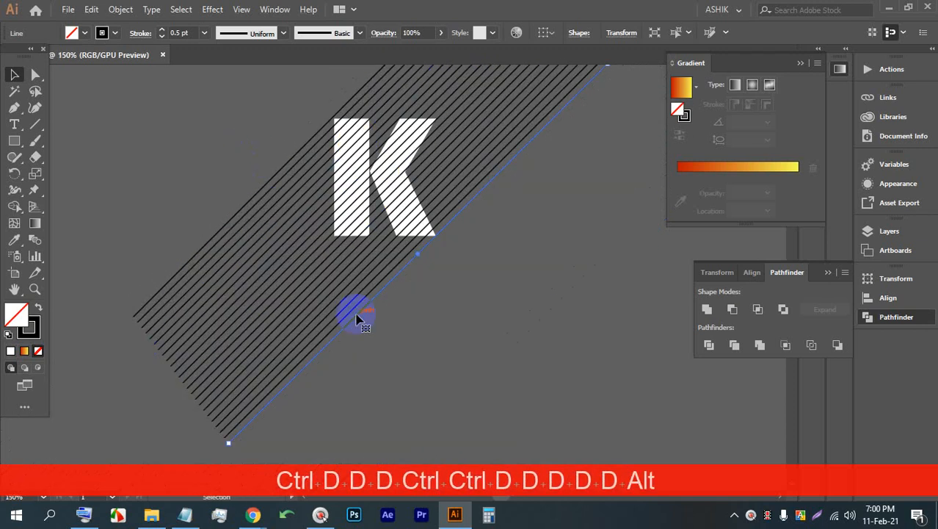
key(ctrl+a)
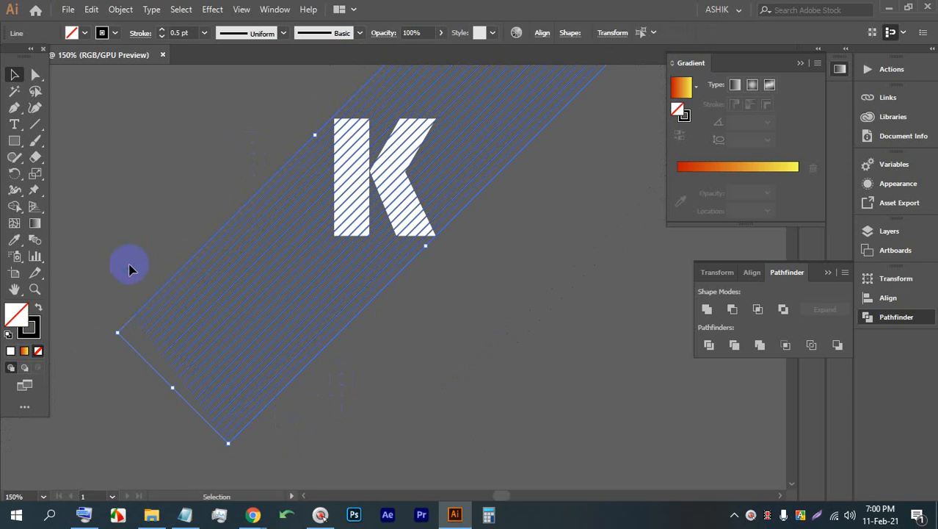
scroll(410, 264, up, 3)
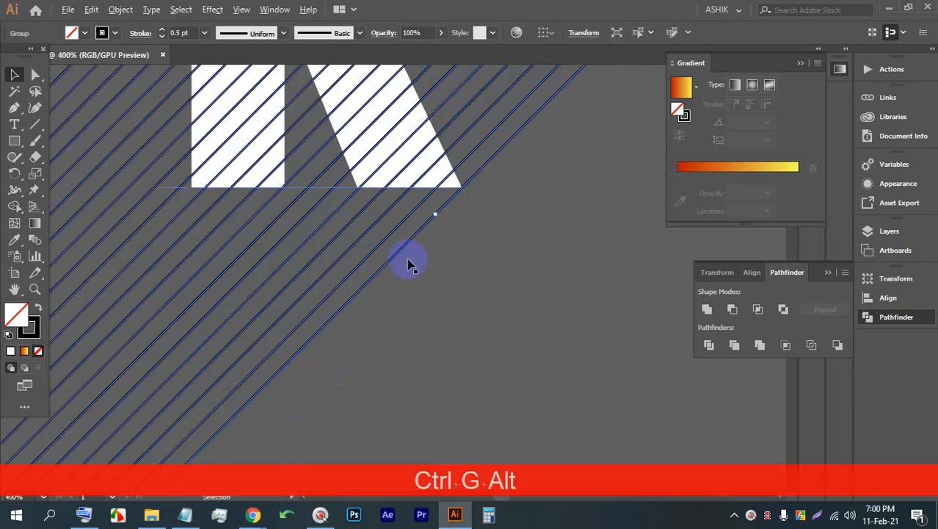
right_click(403, 250)
mouse_move(486, 394)
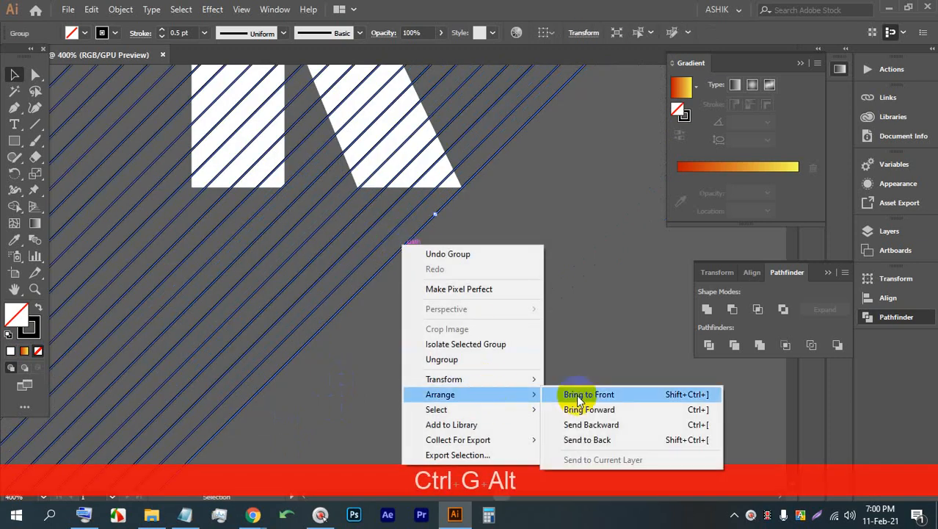
click(587, 439)
click(523, 304)
Step: Select the letter K together with the line group and make a clipping mask so the stripes fill the letter shape
scroll(536, 341, up, 3)
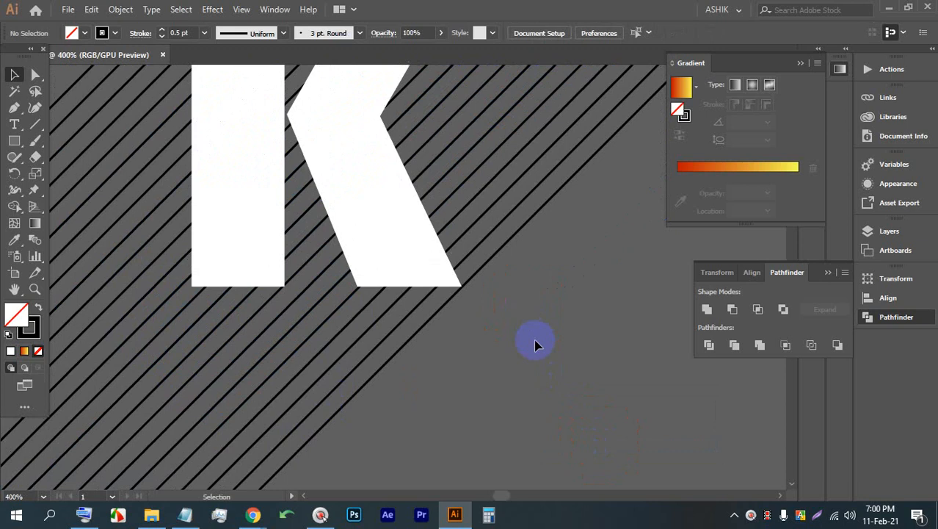
scroll(470, 289, down, 1)
scroll(340, 201, up, 4)
scroll(356, 192, down, 2)
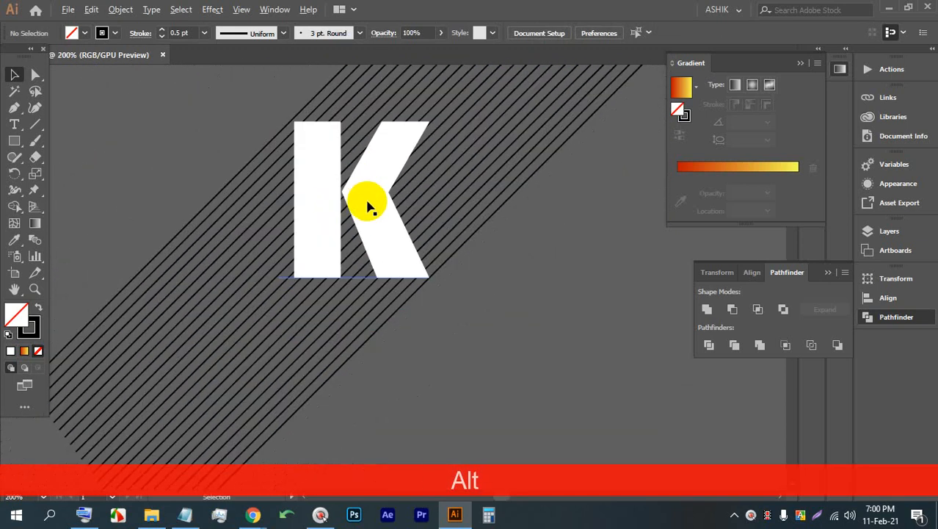
drag(556, 334, 199, 100)
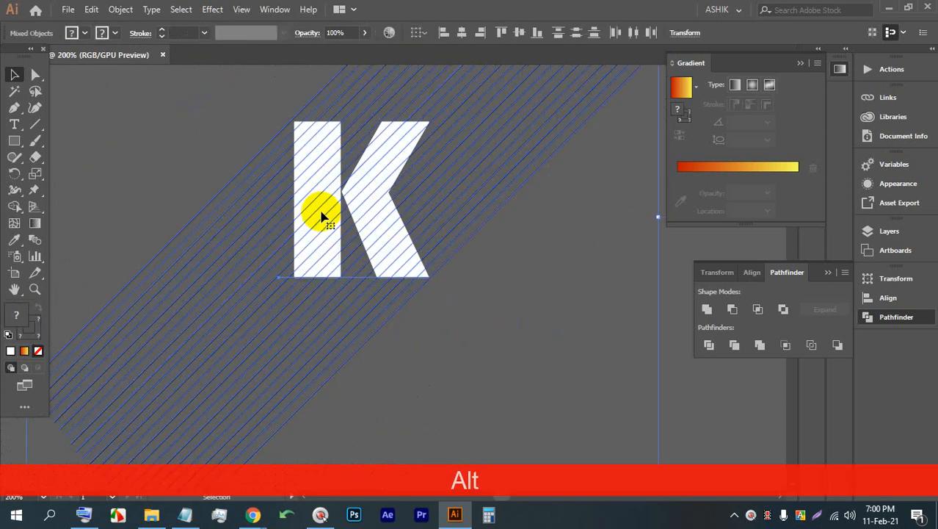
key(ctrl)
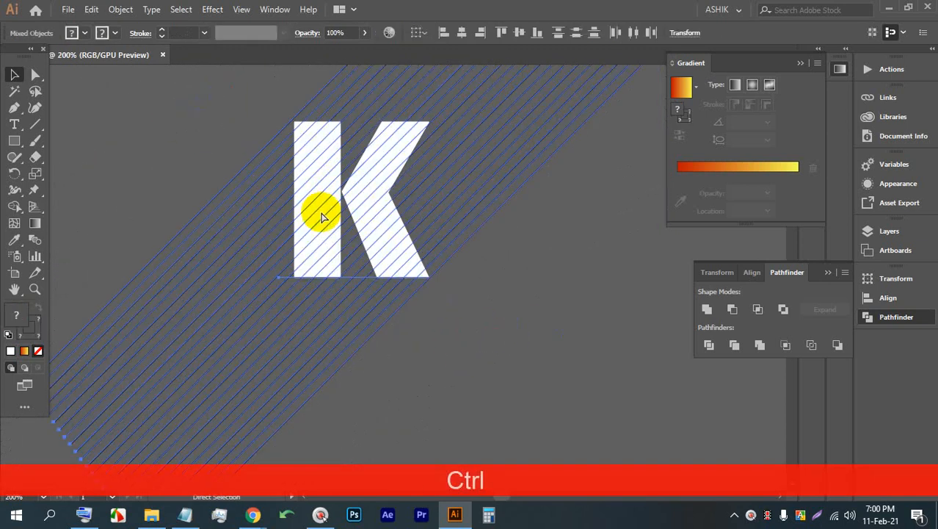
key(ctrl+7)
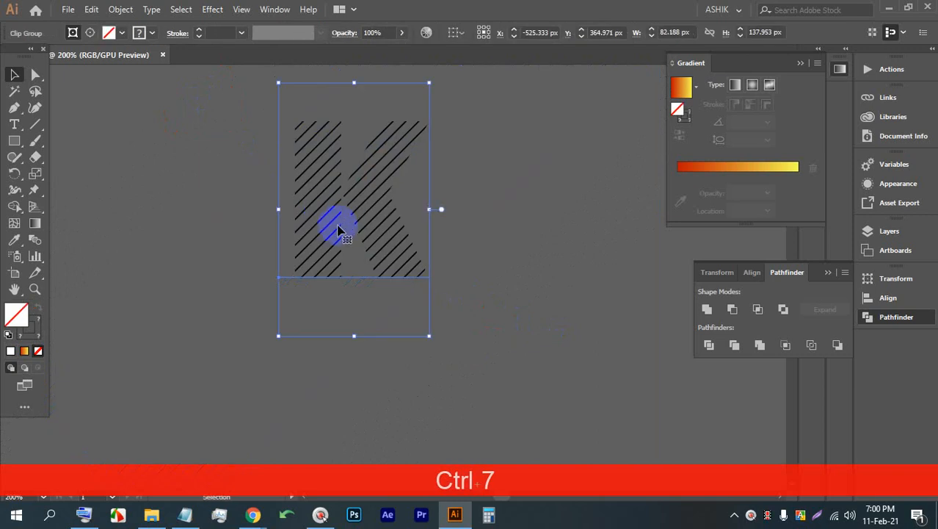
click(442, 224)
scroll(350, 159, up, 2)
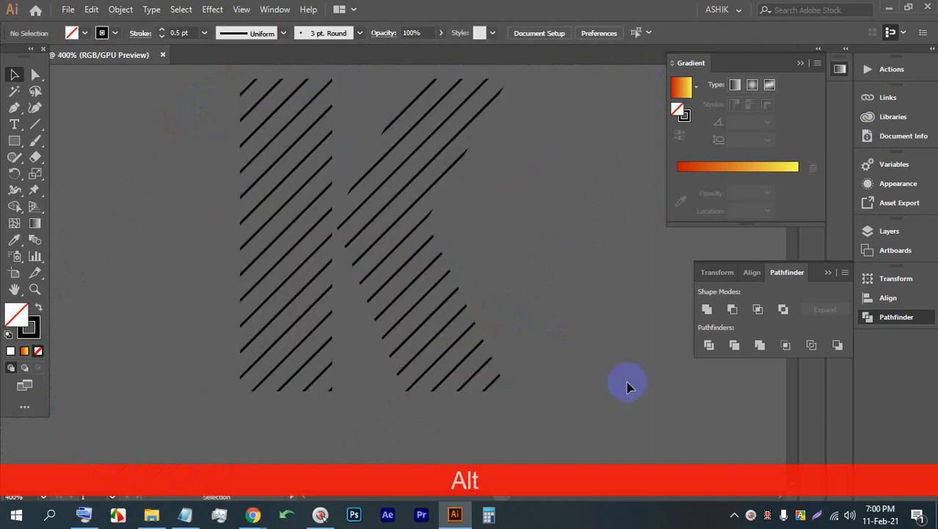
scroll(533, 300, down, 1)
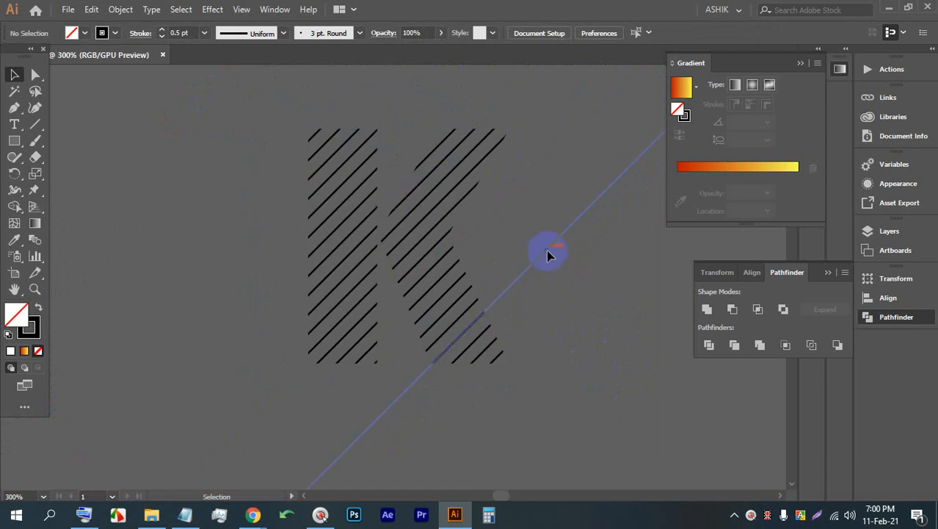
scroll(345, 273, down, 3)
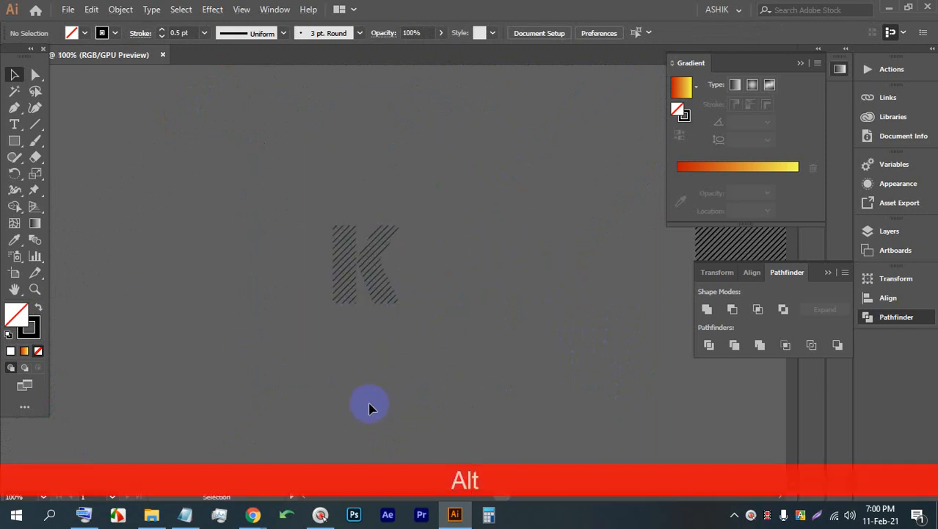
Step: Switch to the Google Meet call in Chrome to check on the meeting and return to Illustrator
mouse_move(252, 514)
click(188, 439)
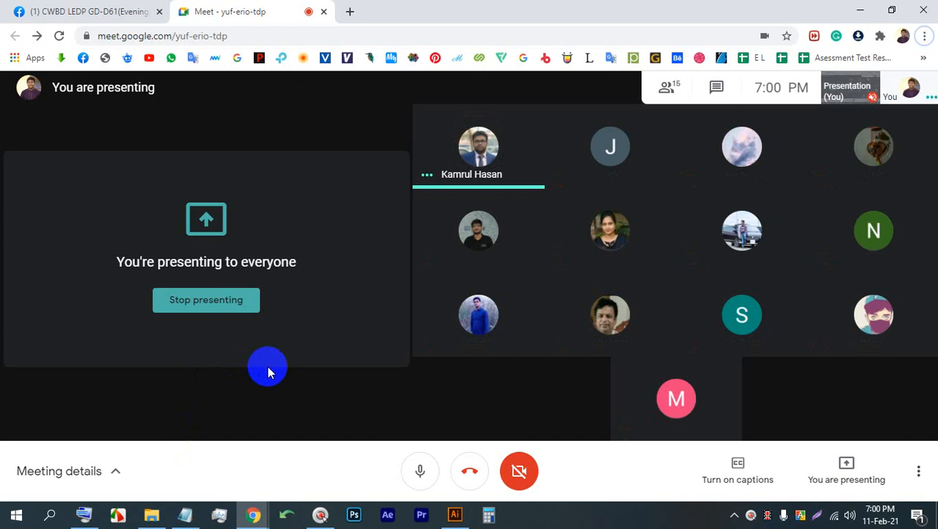
click(455, 514)
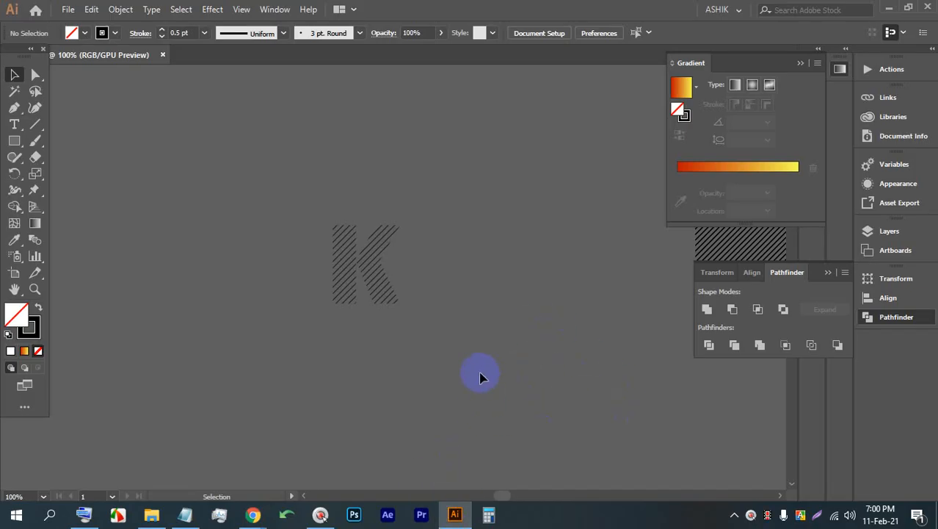
Step: Move the white square onto the diagonally striped square and send it behind the stripes
scroll(542, 187, down, 4)
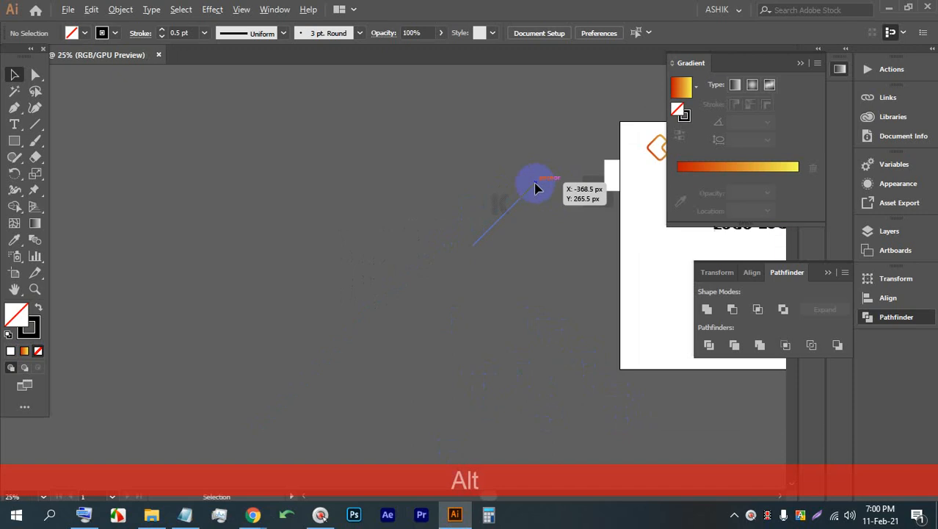
scroll(639, 196, up, 2)
drag(594, 185, 312, 275)
click(294, 253)
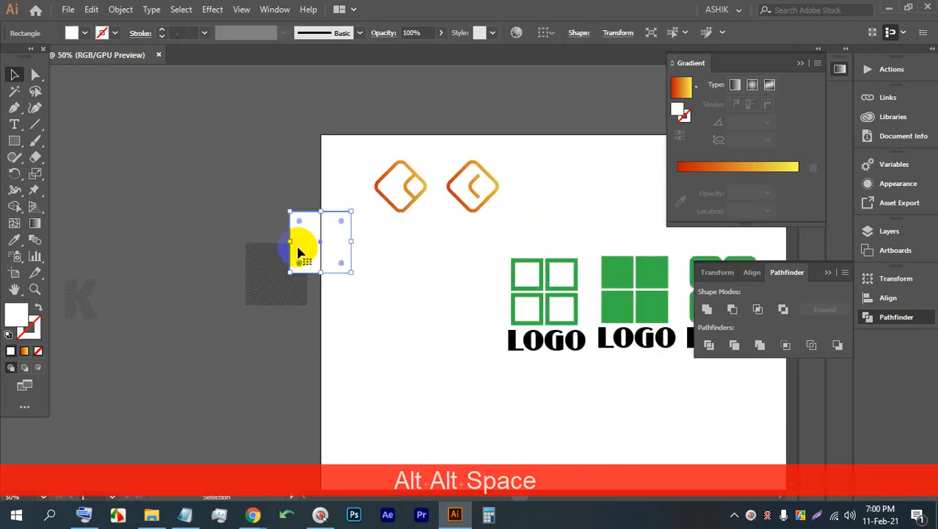
scroll(335, 209, up, 1)
scroll(503, 256, up, 2)
drag(503, 256, 263, 228)
scroll(270, 187, down, 2)
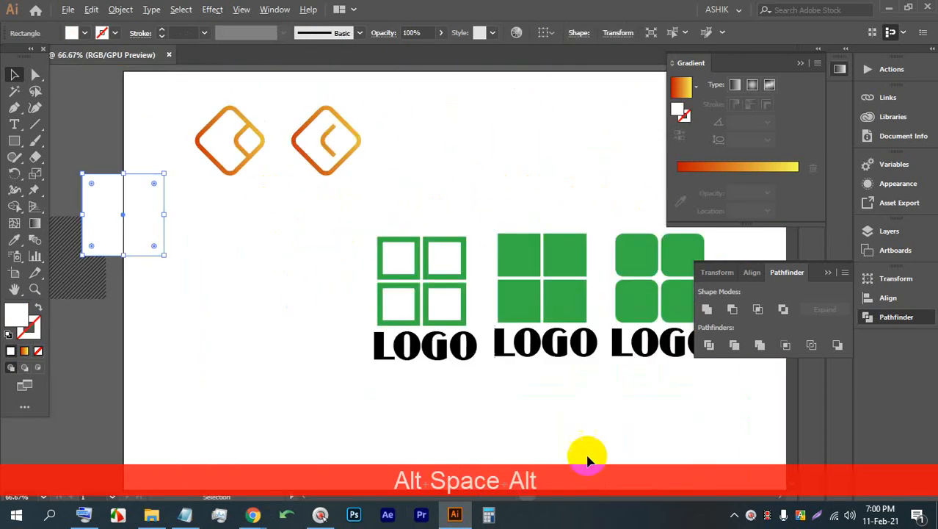
scroll(542, 285, down, 2)
scroll(282, 283, up, 2)
scroll(307, 271, up, 2)
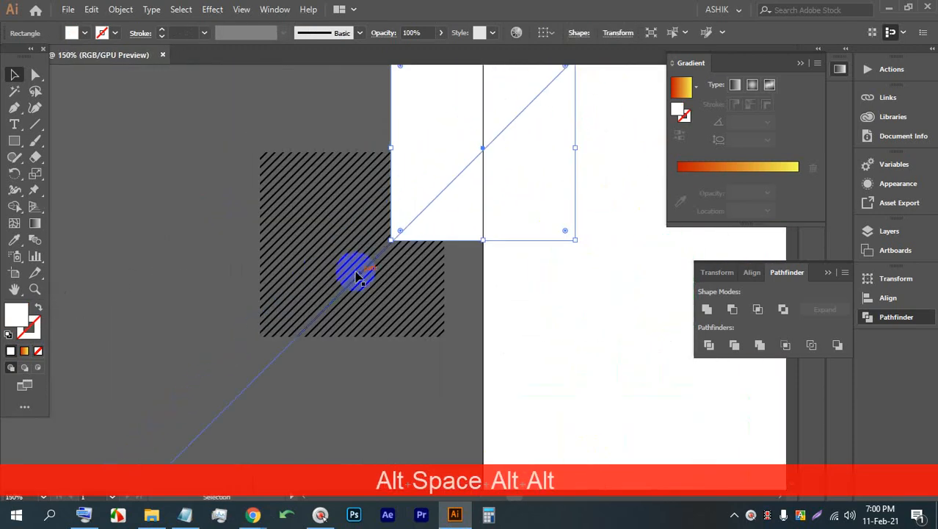
mouse_move(412, 221)
mouse_down()
mouse_move(420, 223)
mouse_move(304, 304)
mouse_move(305, 289)
mouse_up()
scroll(308, 286, up, 1)
key(ctrl+bracketleft)
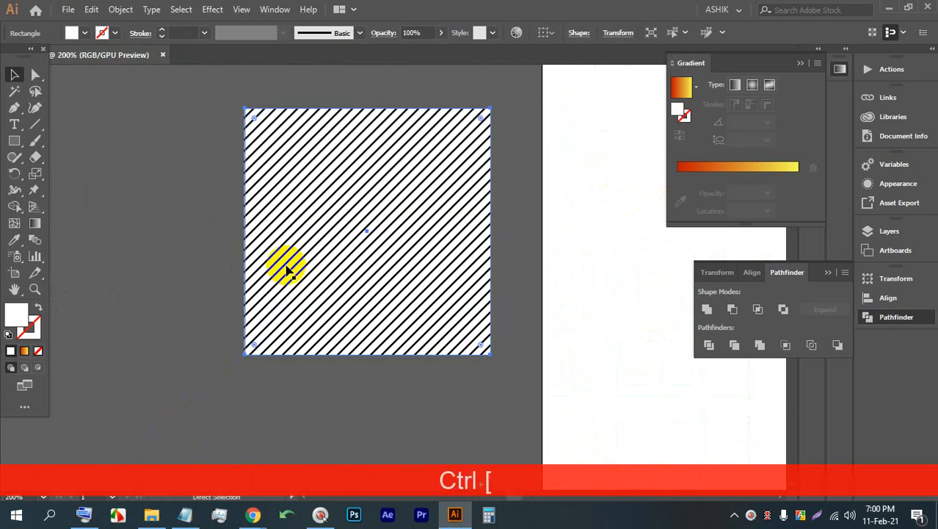
click(387, 371)
Step: Duplicate the white-backed striped square onto the artboard beside the outlined green LOGO design
scroll(299, 234, down, 2)
scroll(298, 234, down, 1)
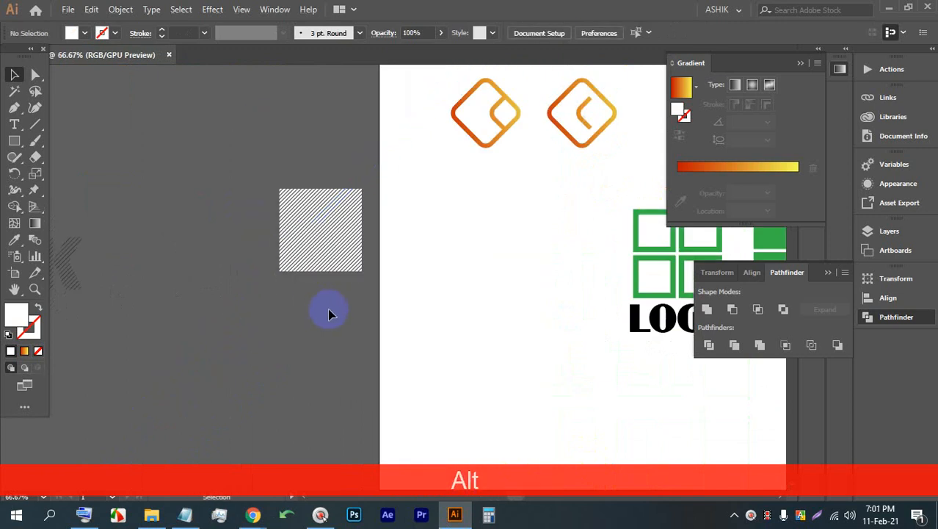
mouse_move(263, 223)
mouse_down()
mouse_move(544, 277)
mouse_move(553, 253)
mouse_move(531, 279)
mouse_up()
scroll(620, 296, up, 2)
click(549, 335)
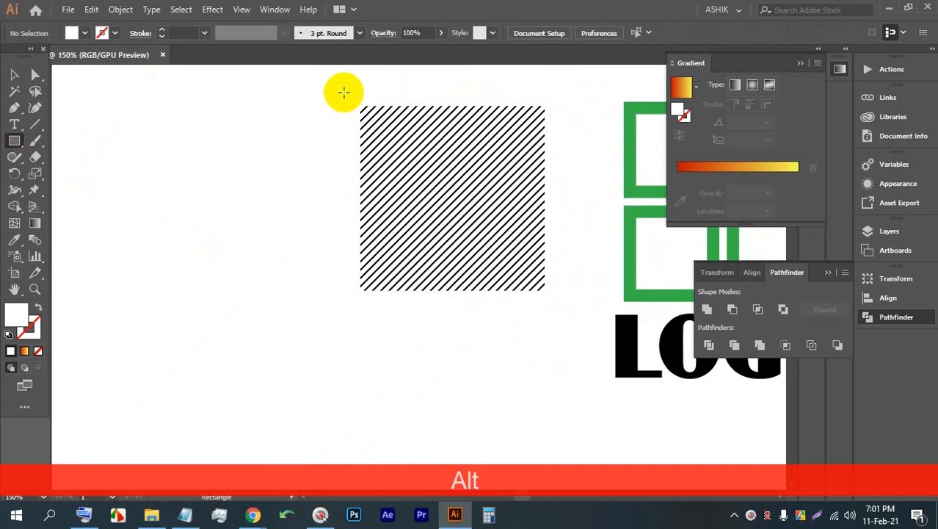
Step: Draw a portrait rectangle around the striped square with extra room below it and fill it with teal green
drag(341, 92, 566, 384)
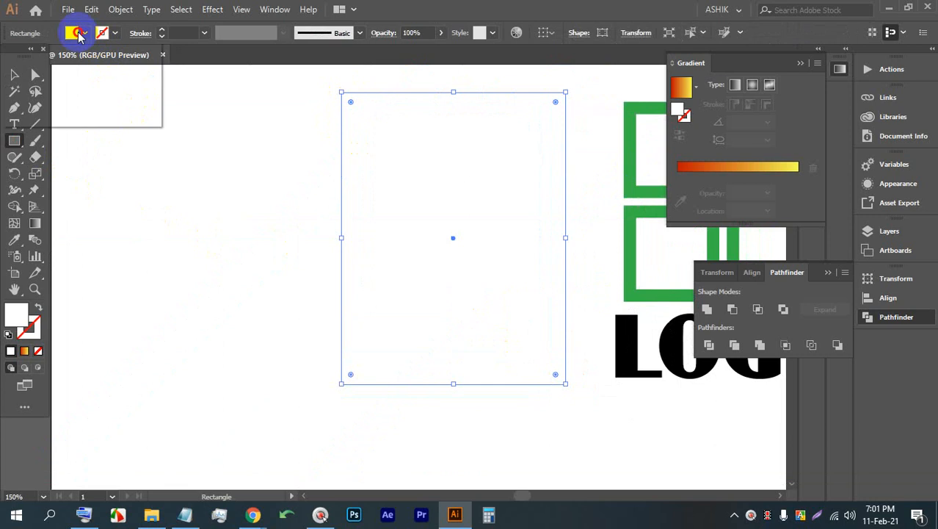
click(81, 34)
click(54, 69)
click(46, 68)
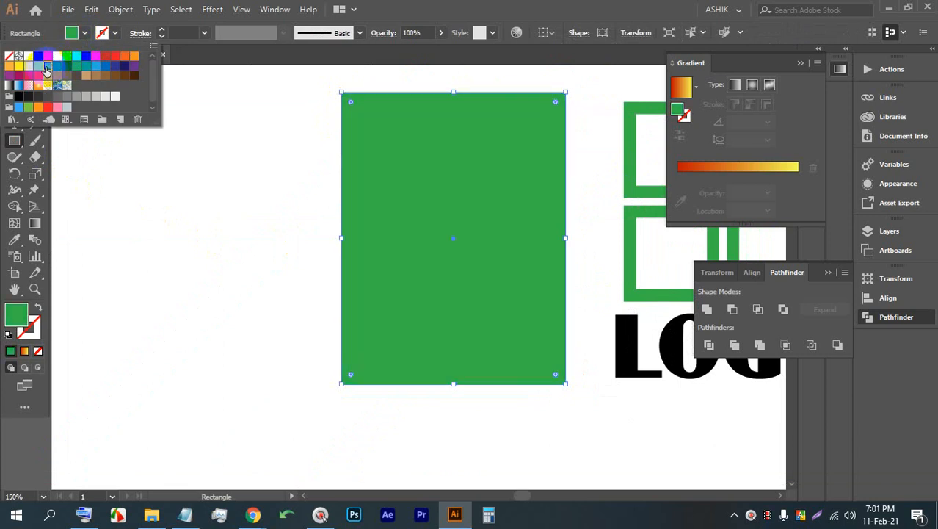
click(76, 66)
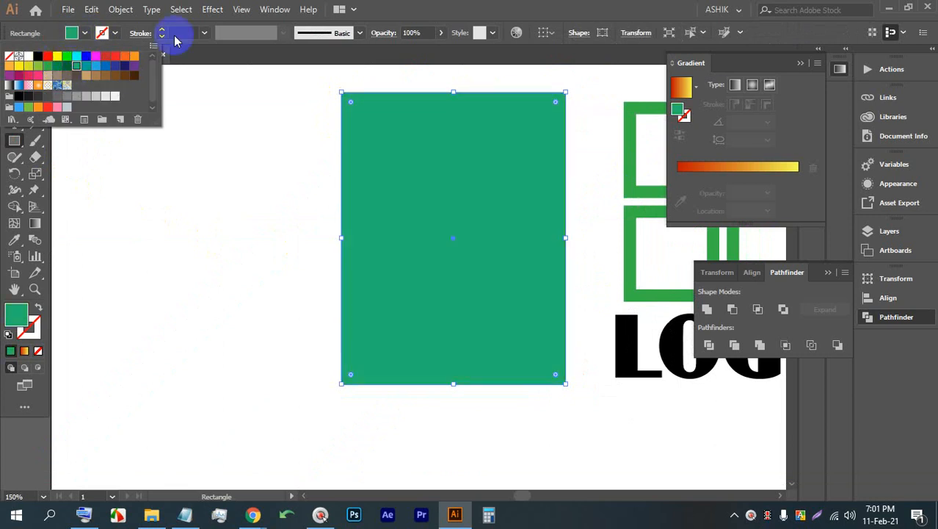
click(174, 40)
click(13, 76)
click(189, 115)
Step: Send the teal green rectangle behind the striped square
click(496, 162)
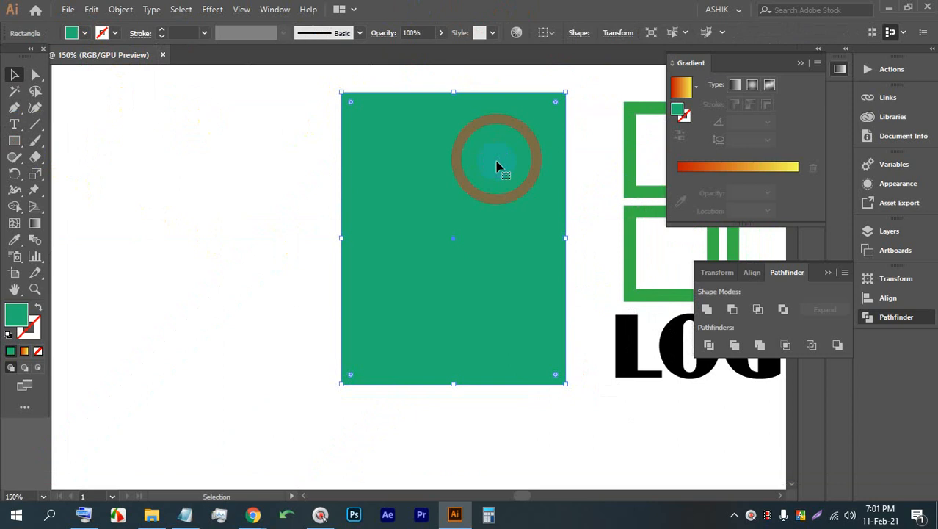
key(ctrl+bracketleft)
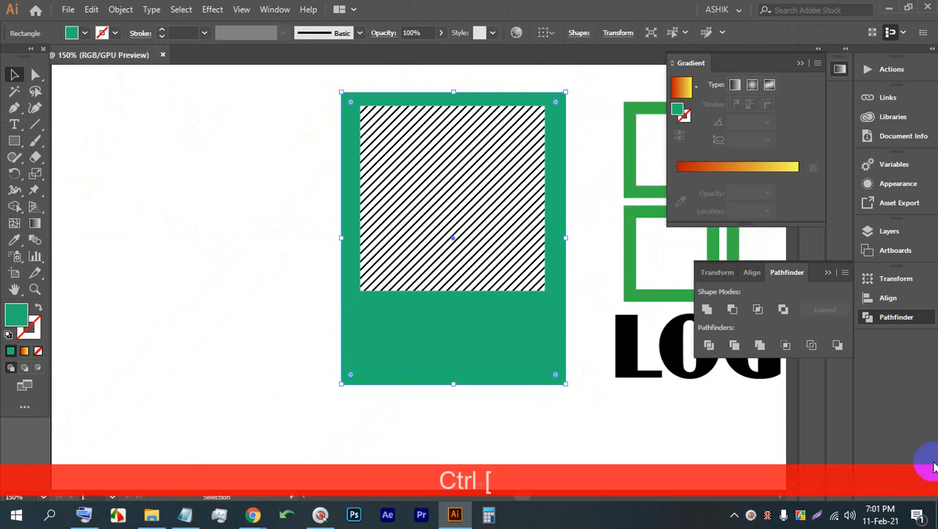
click(248, 281)
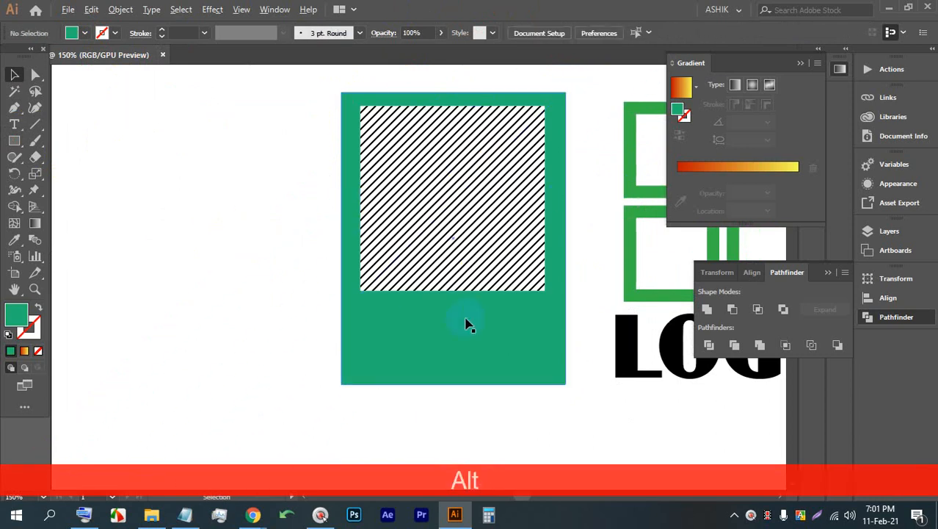
Step: Duplicate the black LOGO text toward the lower part of the teal green card
alt+click(615, 338)
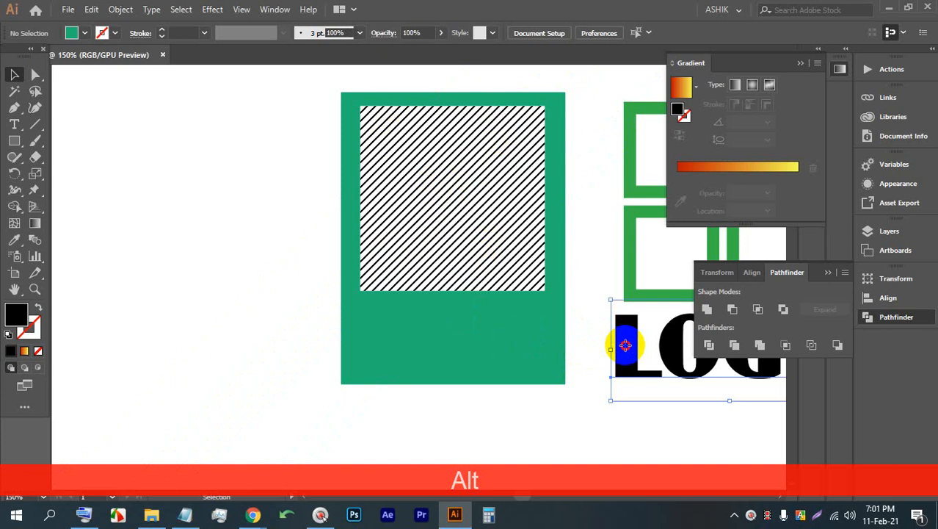
scroll(224, 74, down, 2)
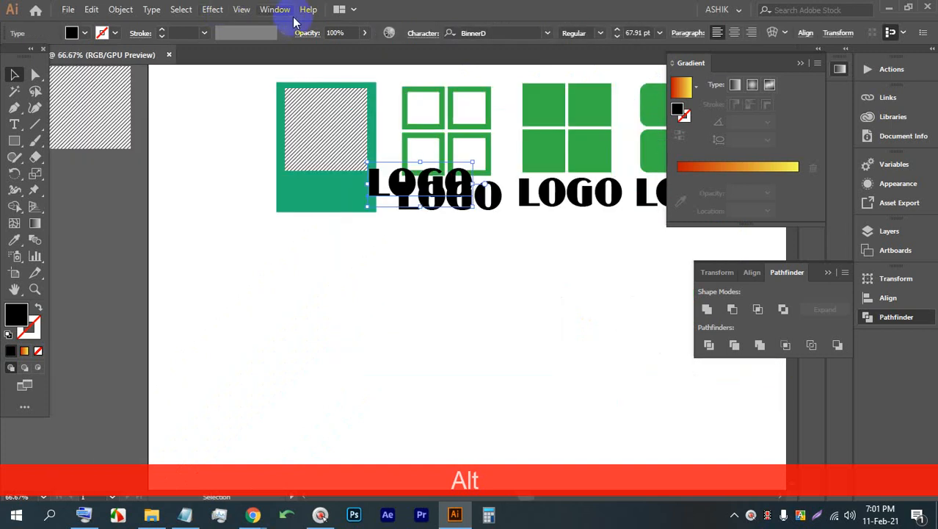
ctrl+click(308, 127)
Step: Start saving the document and go to the 61 folder on the LEDP (E:) drive
key(ctrl+s)
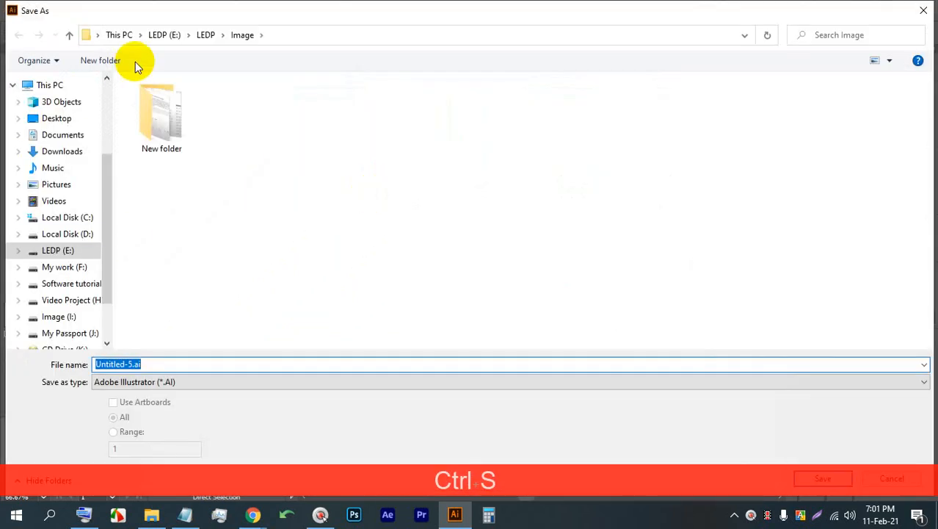
click(169, 34)
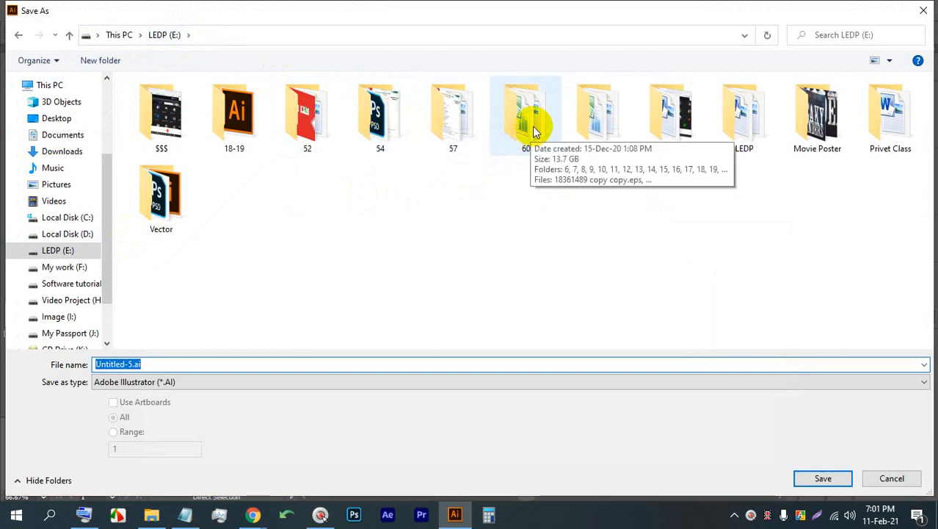
double_click(598, 110)
scroll(257, 287, down, 2)
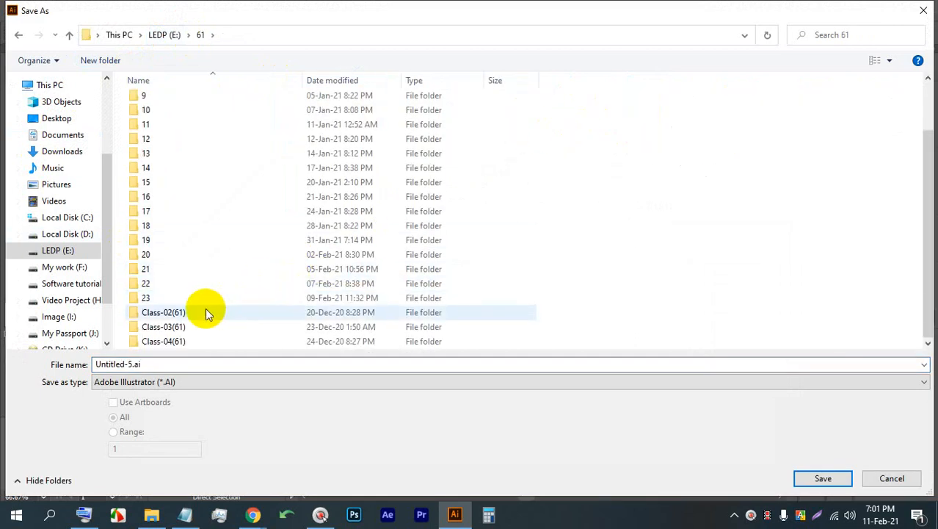
Step: Create a folder named 24 inside folder 61 and open it
right_click(534, 177)
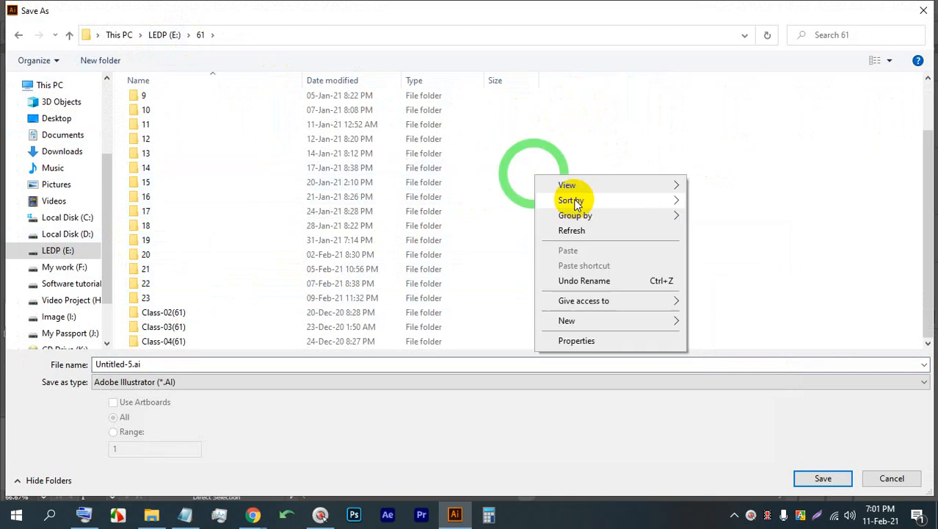
mouse_move(683, 326)
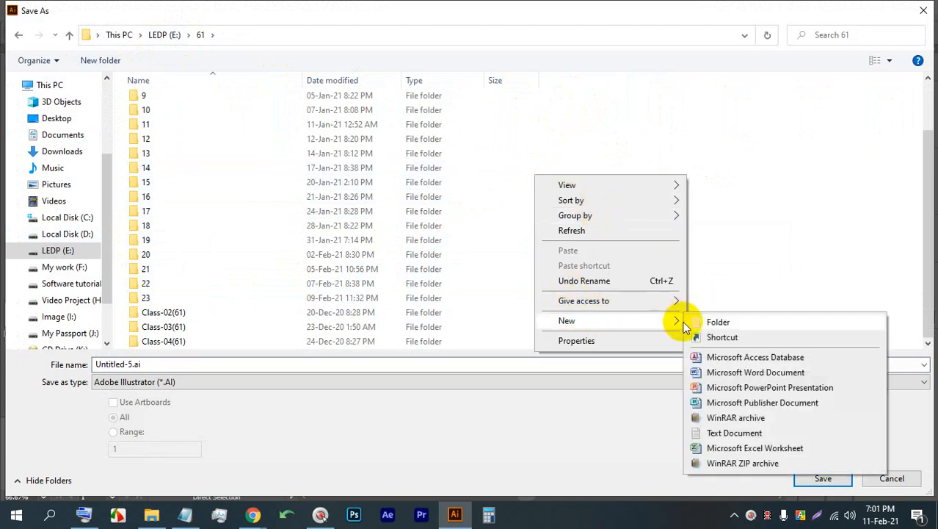
click(715, 321)
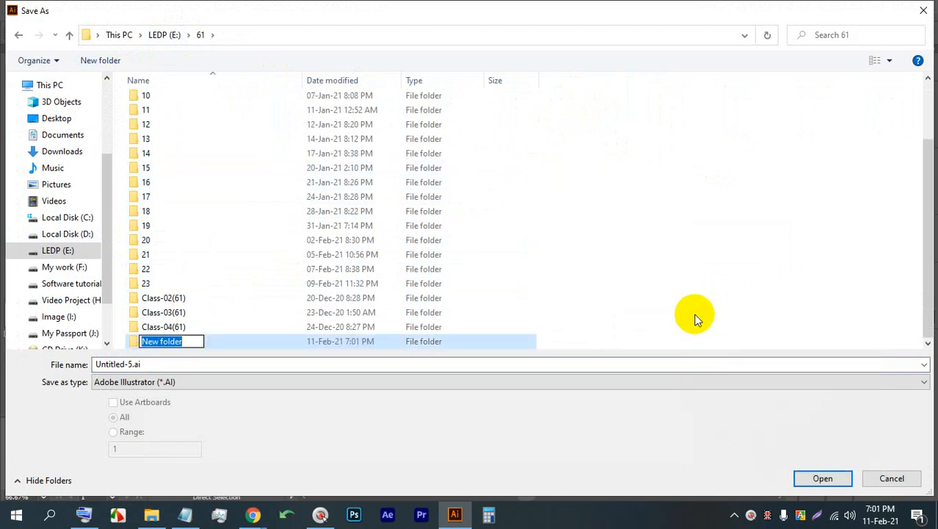
text(24)
key(Return)
key(Return)
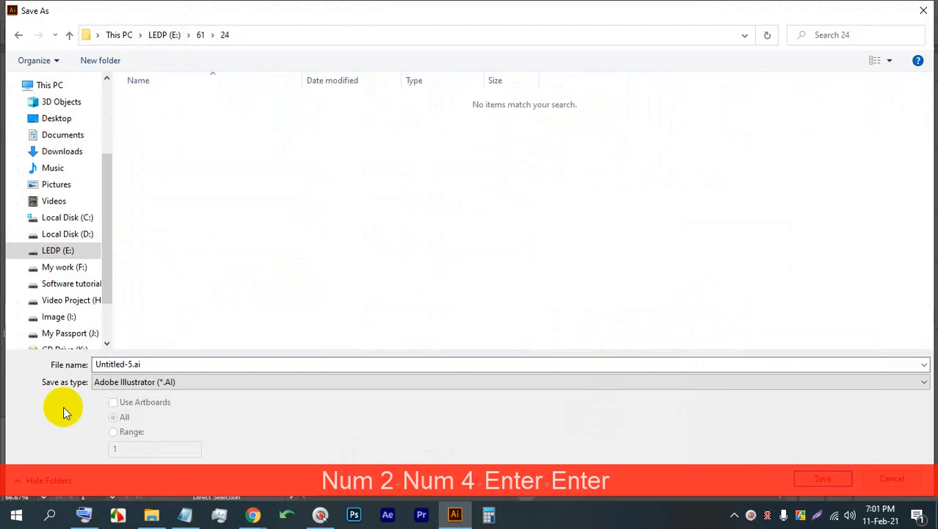
Step: Save the document as LOGO in Adobe Illustrator format with the default save options
click(158, 363)
text(LOGO)
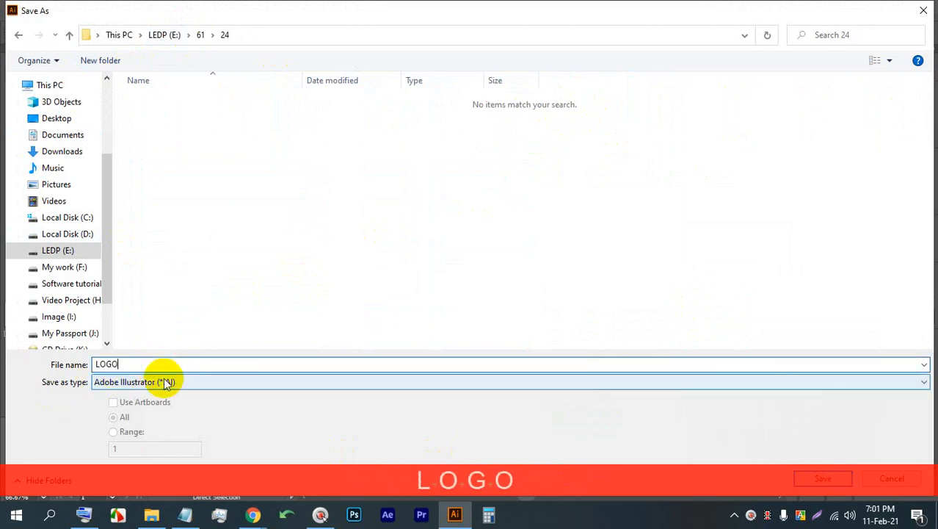
key(Return)
key(Return)
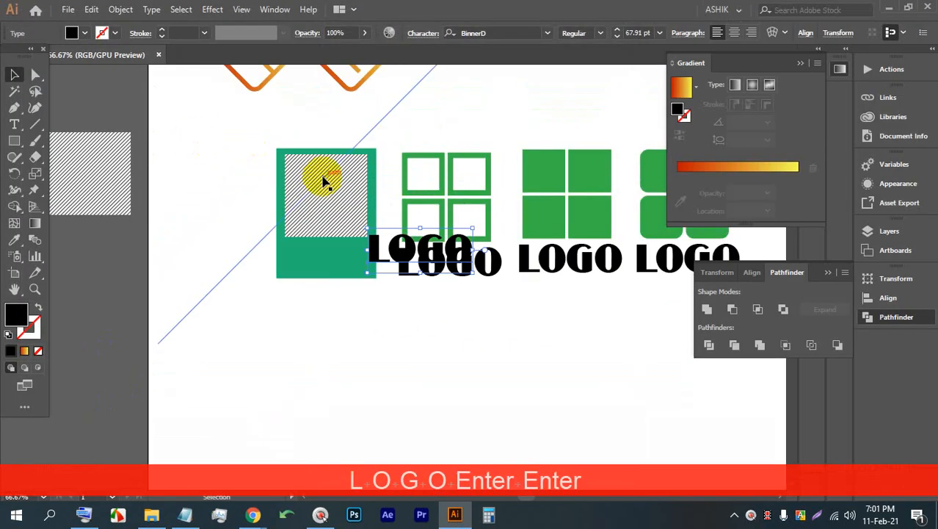
Step: Scale the copied LOGO text to about 56 pt and place it below the stripes on the teal green card
scroll(323, 182, up, 5)
drag(502, 293, 355, 323)
scroll(395, 327, up, 1)
drag(623, 248, 570, 266)
drag(479, 320, 414, 317)
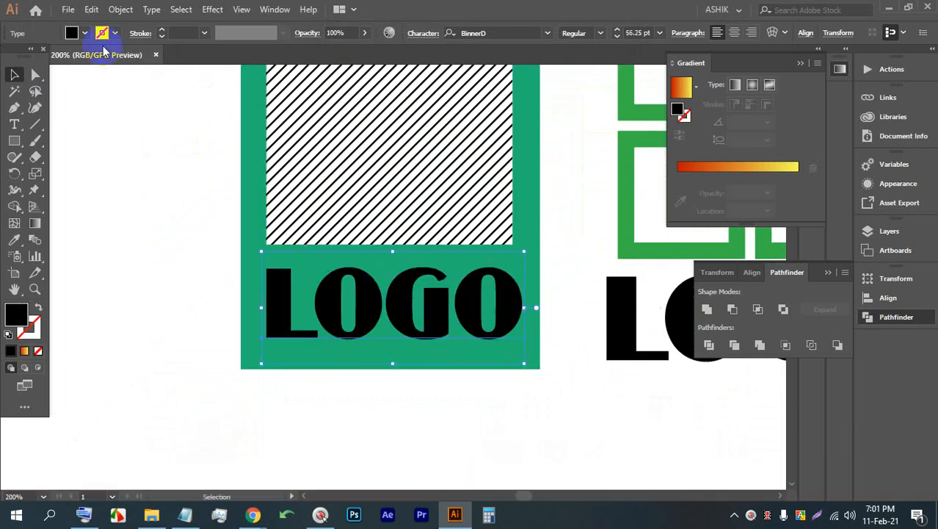
Step: Fill the LOGO text on the teal green card with white
click(82, 33)
click(33, 55)
click(493, 417)
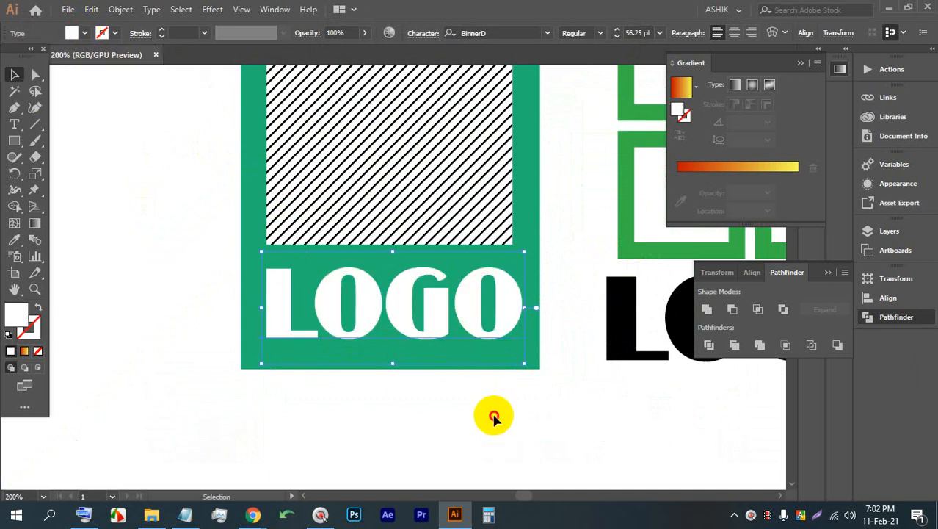
Step: Duplicate the whole teal green card with its stripes and LOGO text into the empty space beside the original
scroll(475, 326, down, 2)
drag(418, 353, 528, 353)
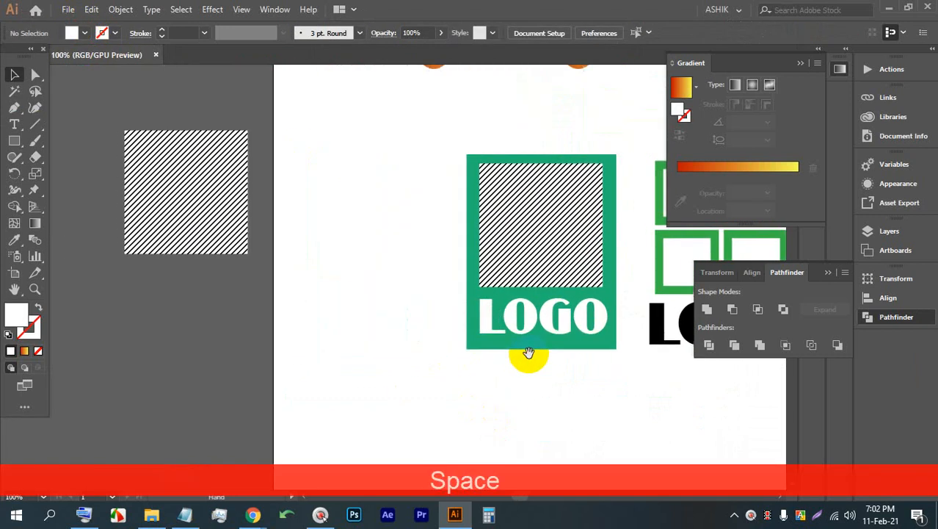
drag(571, 386, 486, 192)
drag(521, 243, 364, 247)
click(374, 123)
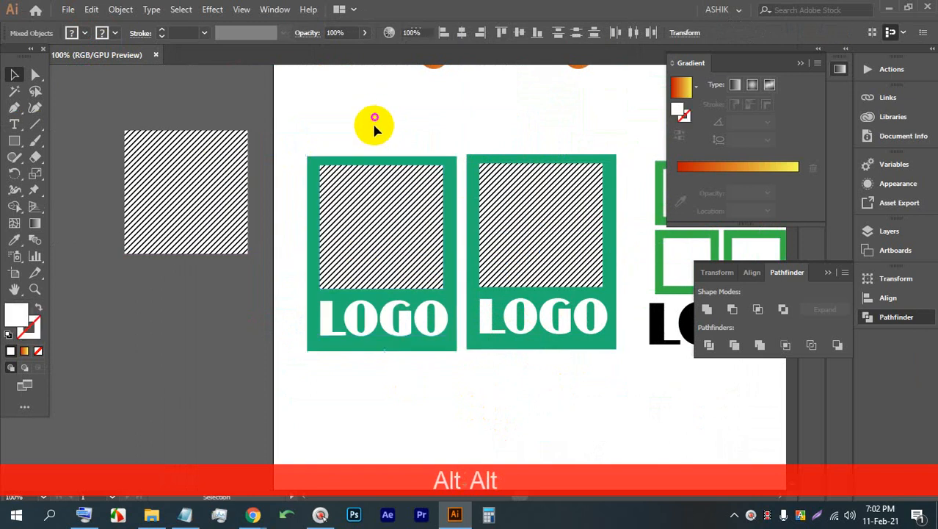
Step: Delete the diagonal stripes from the duplicated card, keeping its white square
scroll(380, 210, up, 2)
click(381, 208)
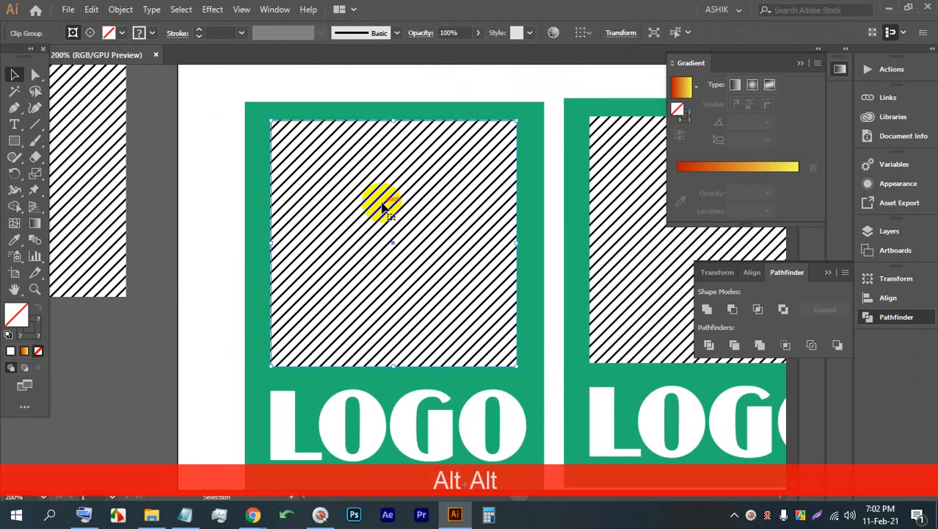
key(BackSpace)
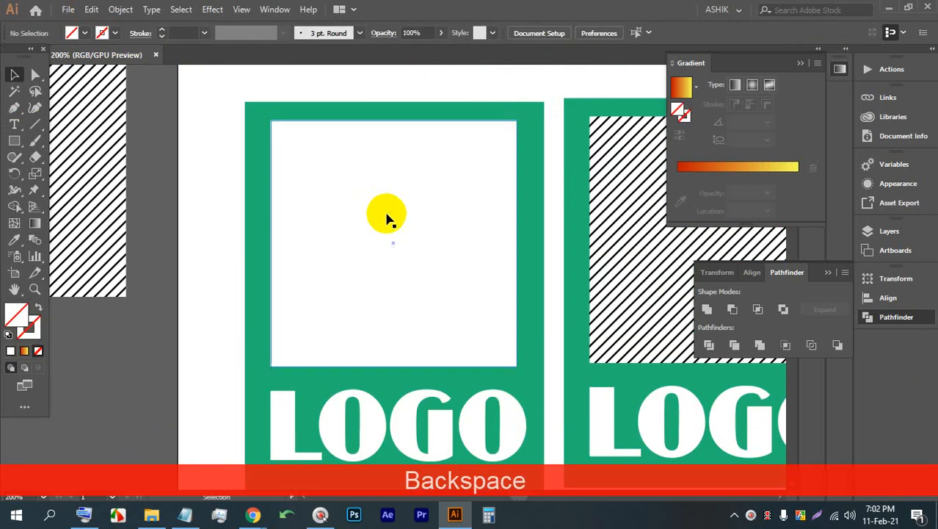
Step: Draw a narrow full-height vertical bar over the middle of the duplicated card's white square and fill it with teal green
click(14, 141)
drag(391, 121, 399, 366)
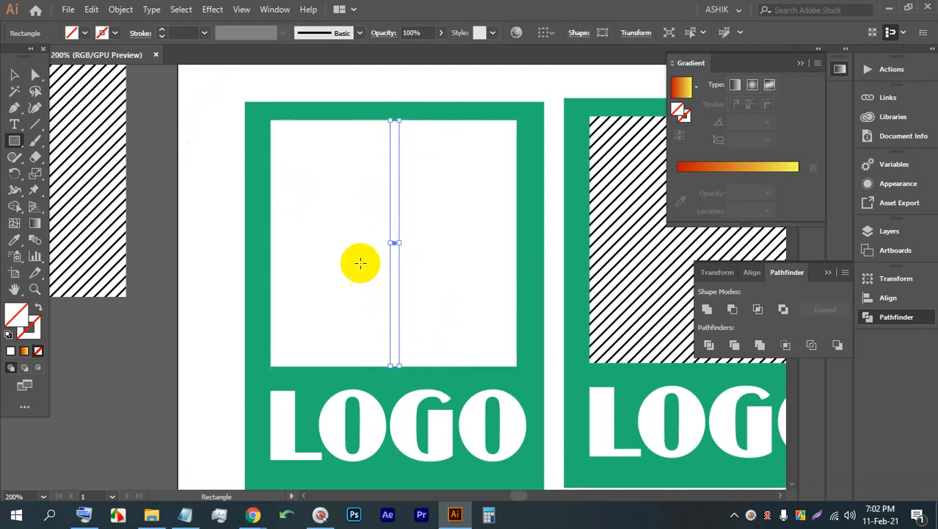
click(83, 35)
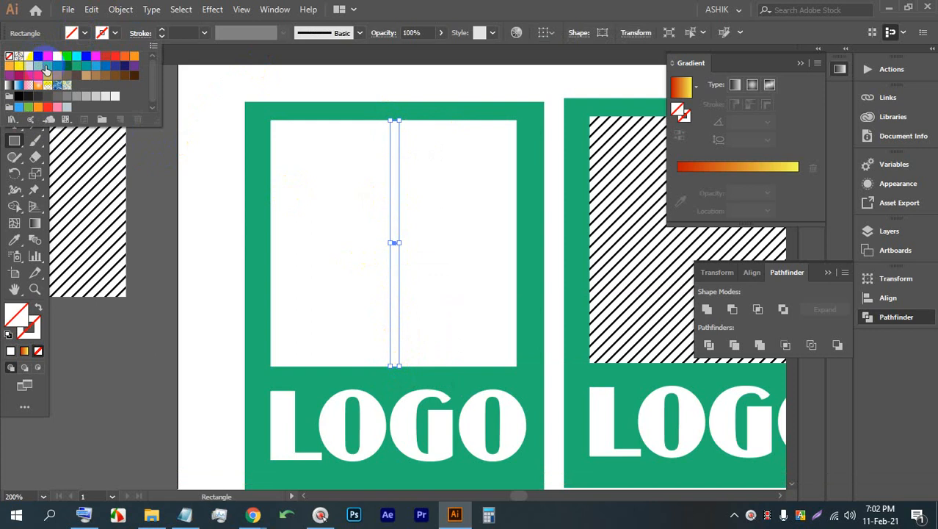
click(77, 66)
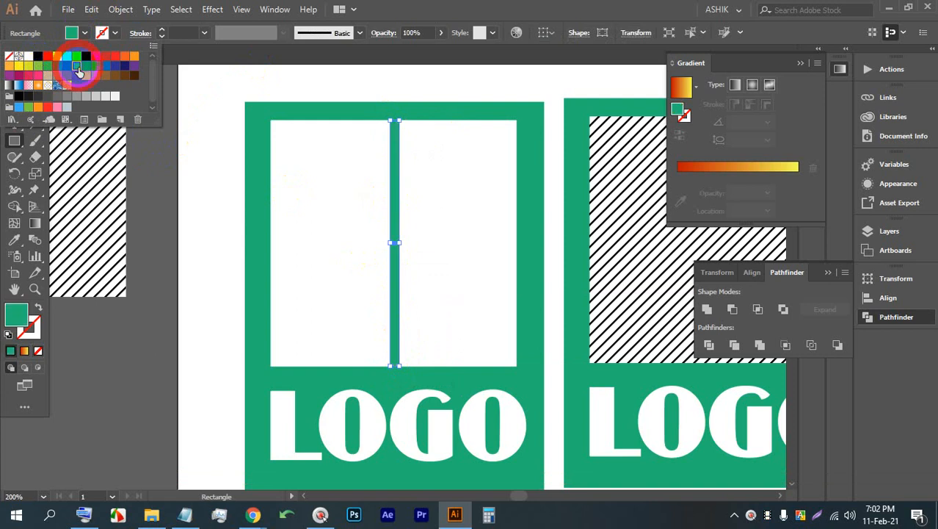
click(395, 77)
click(494, 284)
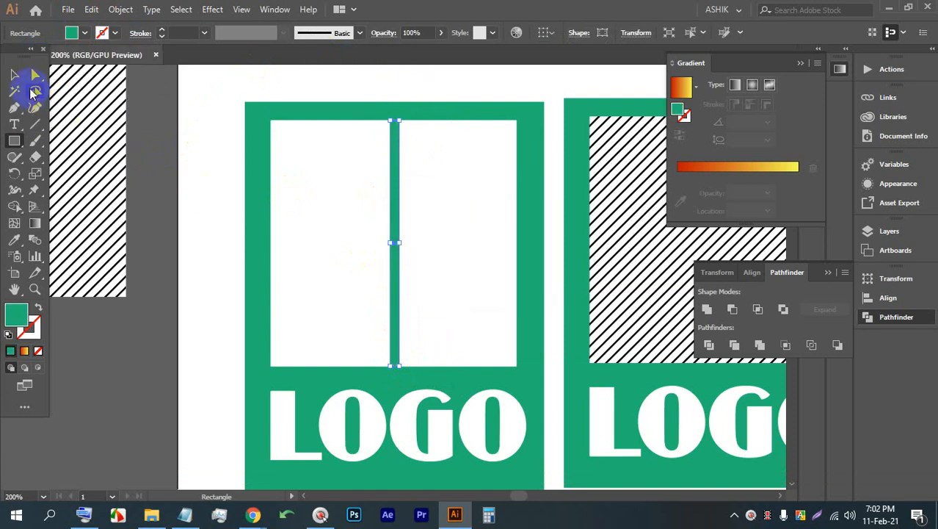
Step: Make a copy of the teal bar turned 90° and centre it horizontally across the white square, forming a four-pane window
click(14, 74)
click(414, 142)
drag(397, 141, 309, 224)
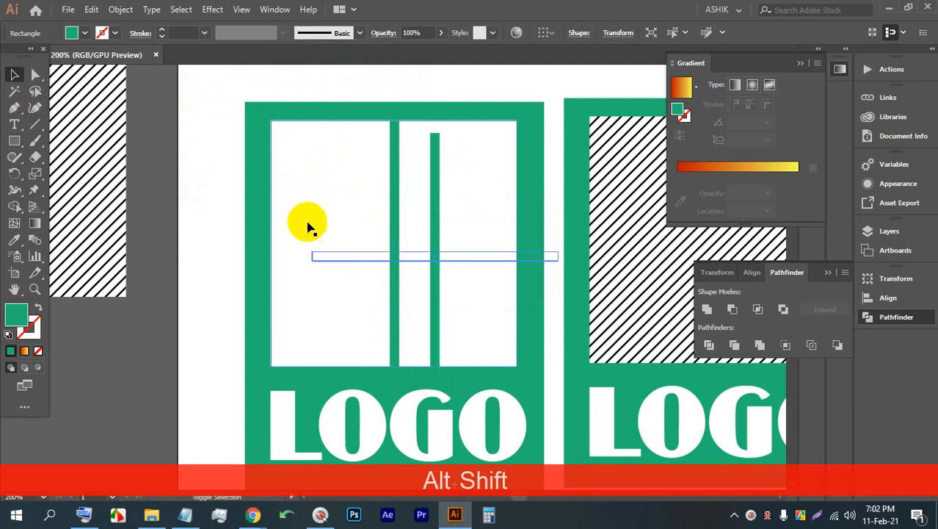
drag(444, 250, 412, 242)
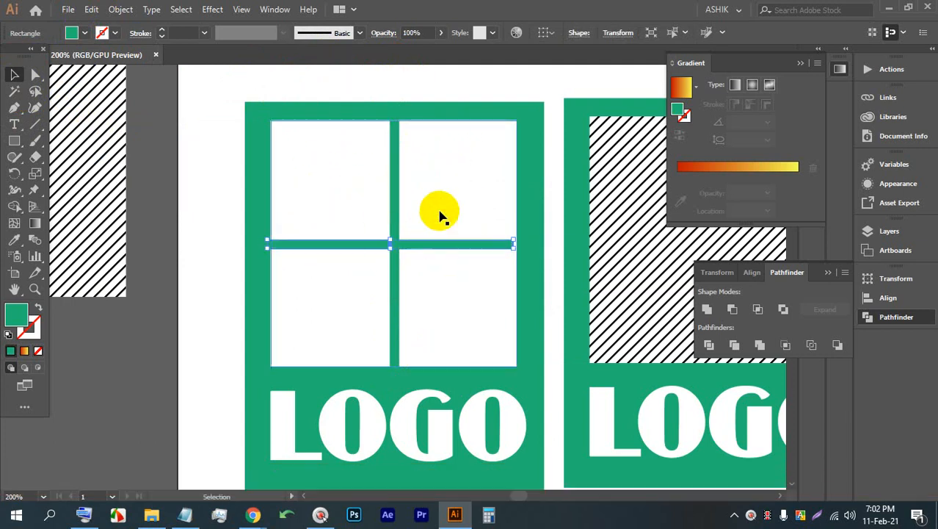
key(Right)
key(Right)
key(Right)
key(Left)
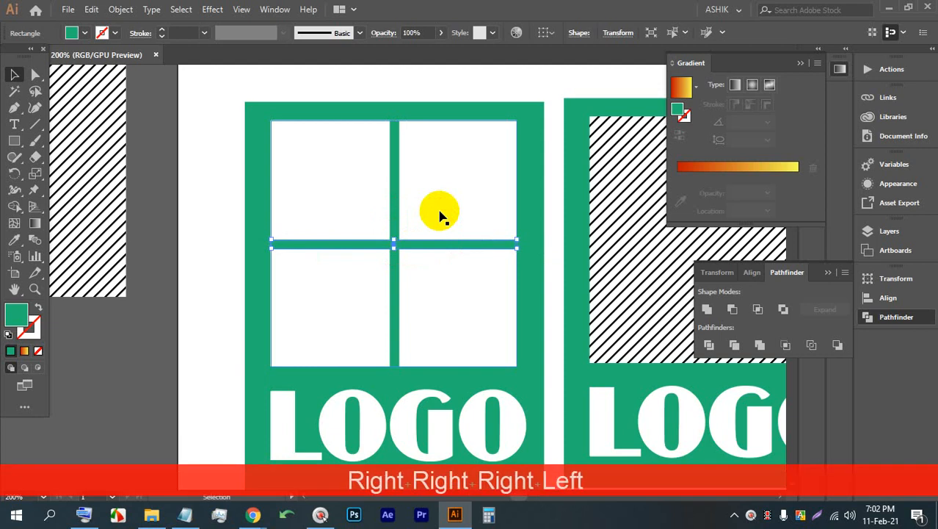
click(225, 219)
Step: Duplicate the solid green four-square logo with its LOGO text into the empty space below the teal green cards
scroll(226, 218, down, 4)
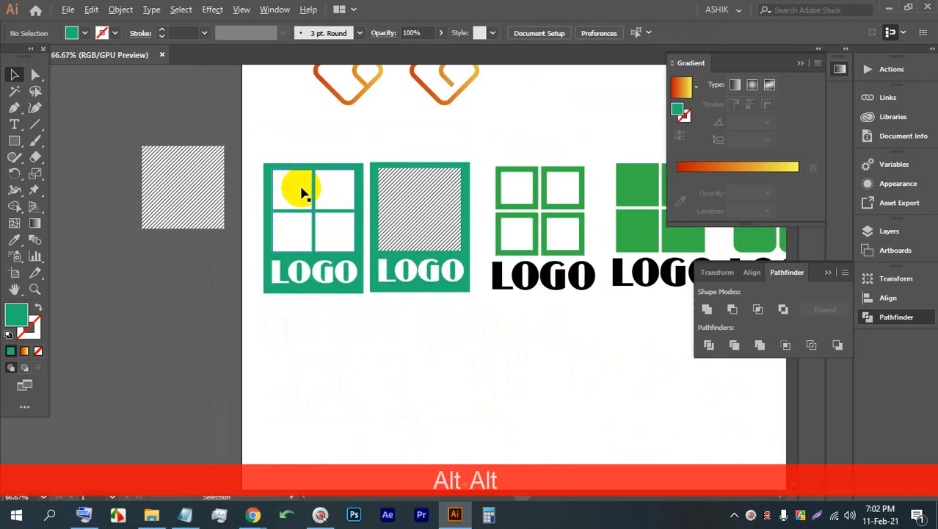
key(space)
drag(494, 241, 415, 226)
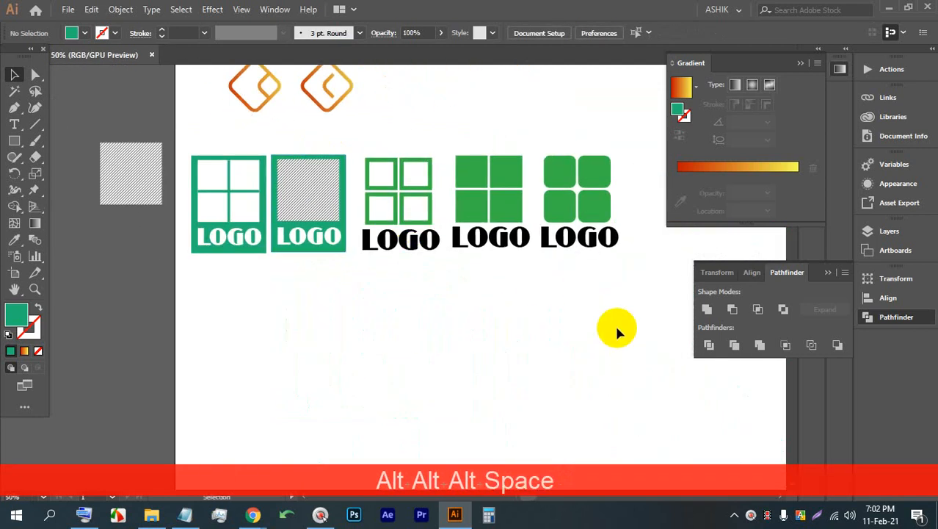
drag(621, 305, 220, 157)
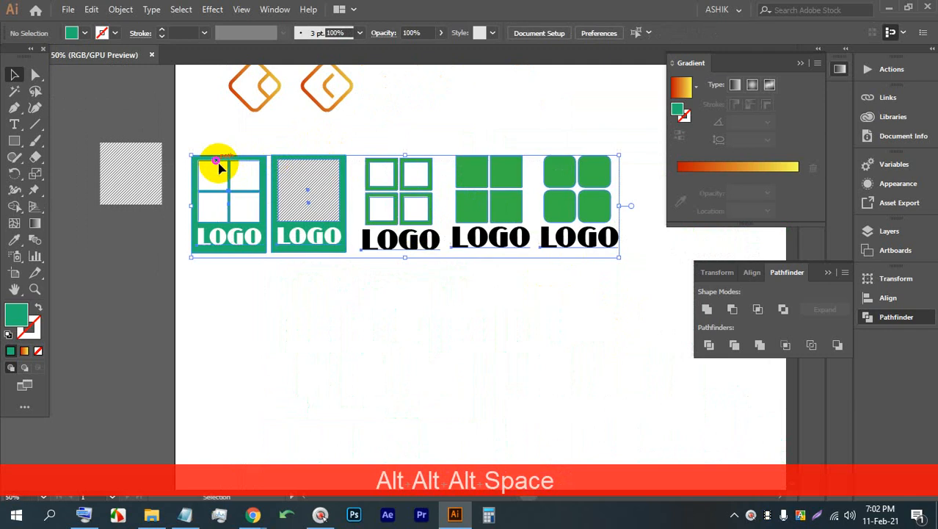
click(526, 278)
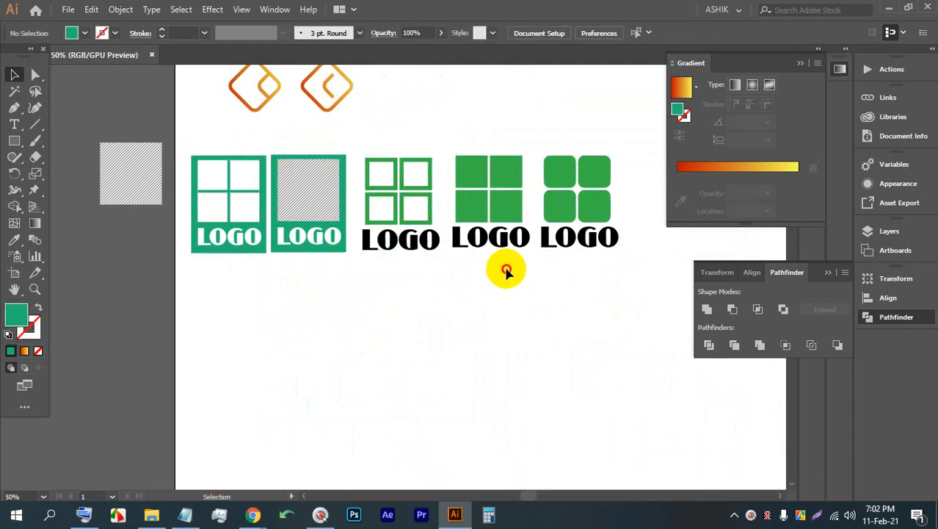
drag(504, 266, 472, 128)
drag(495, 171, 248, 286)
scroll(248, 286, up, 4)
click(565, 231)
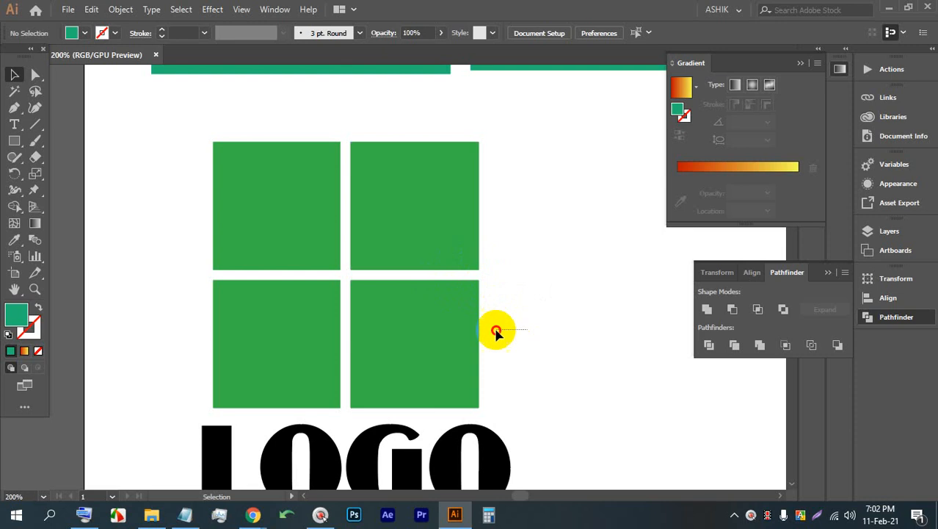
drag(496, 332, 270, 203)
click(518, 213)
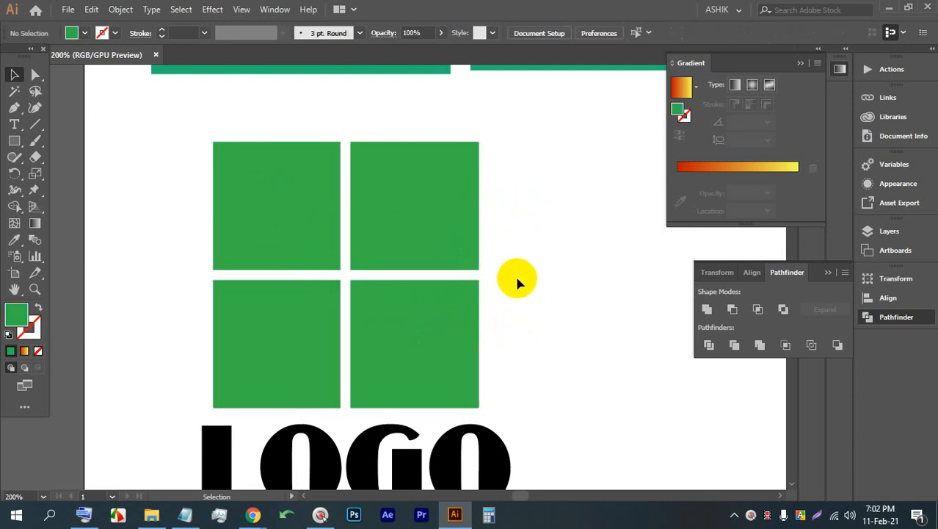
drag(519, 301, 373, 249)
drag(287, 195, 287, 195)
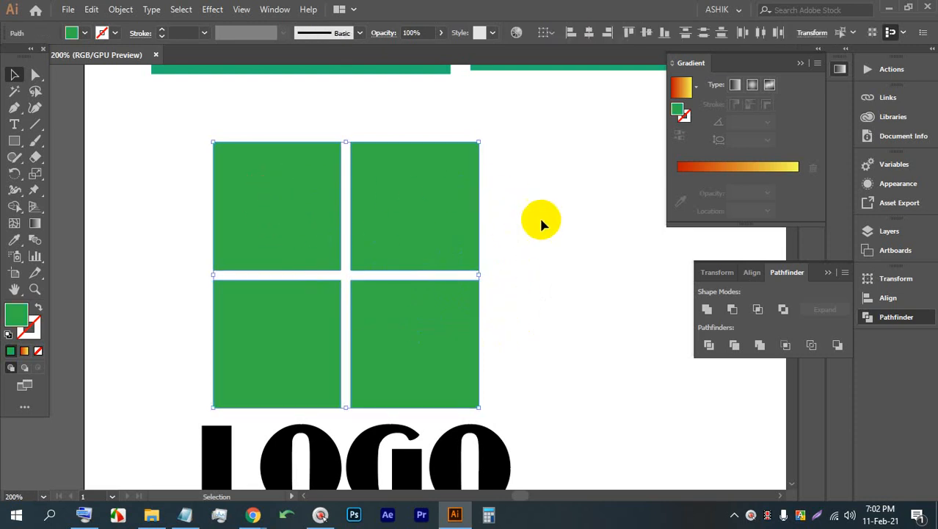
click(523, 218)
Step: Compare the outlined, solid and rounded versions of the green four-square logo
scroll(505, 231, down, 5)
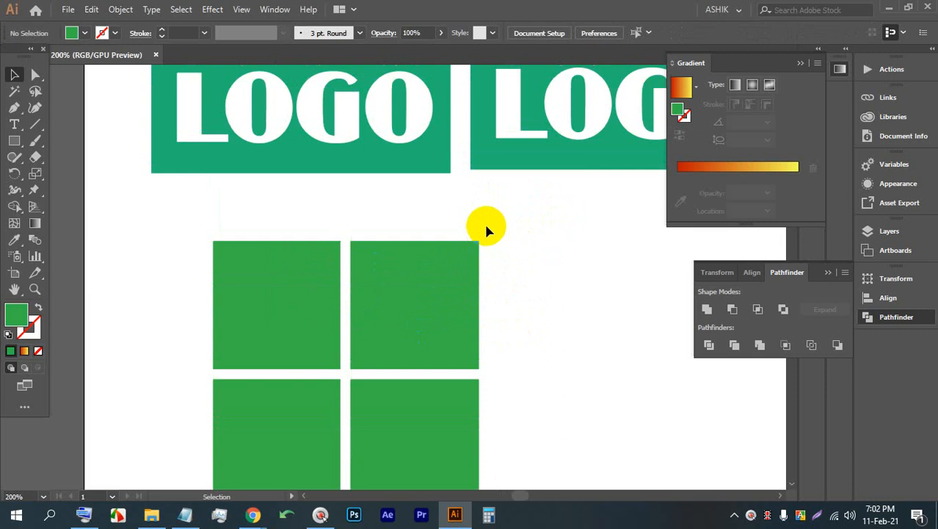
scroll(627, 94, up, 6)
key(space)
drag(623, 96, 496, 151)
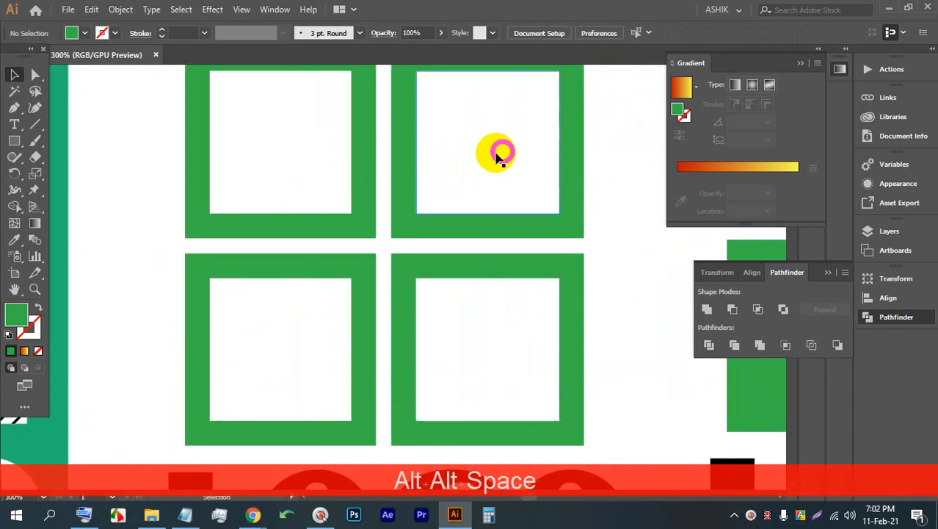
scroll(450, 157, down, 3)
scroll(406, 149, up, 3)
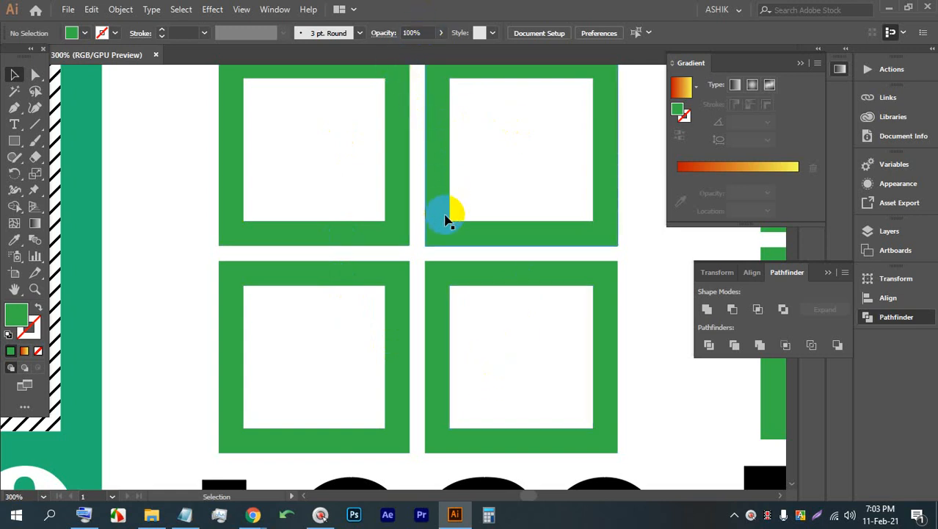
scroll(445, 220, down, 2)
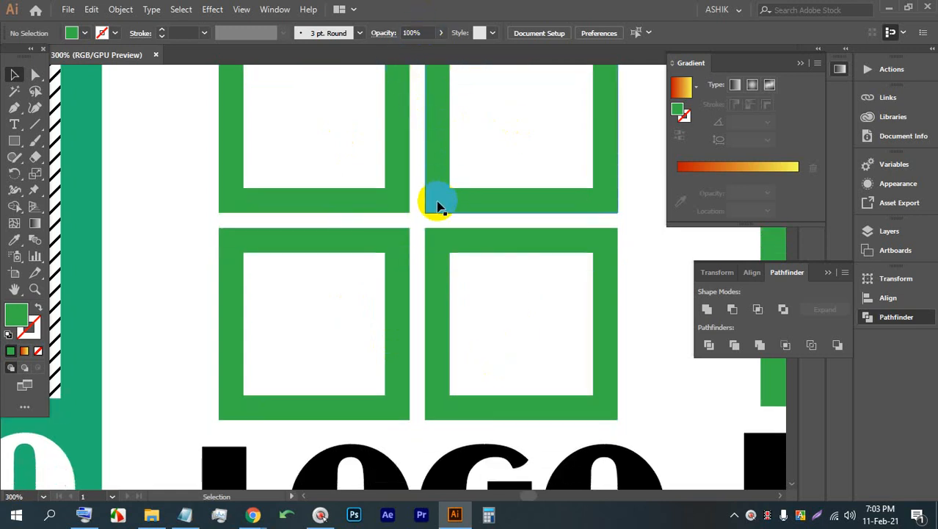
scroll(438, 208, up, 4)
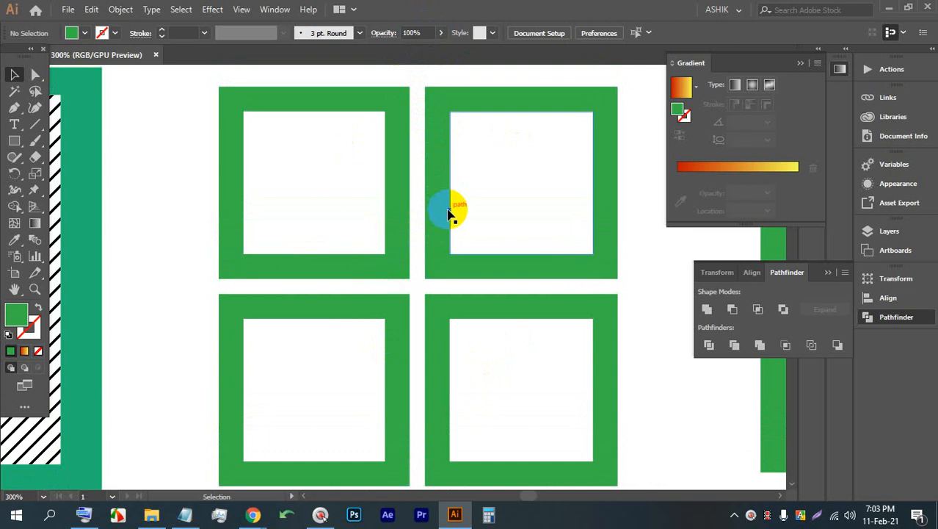
scroll(422, 217, down, 4)
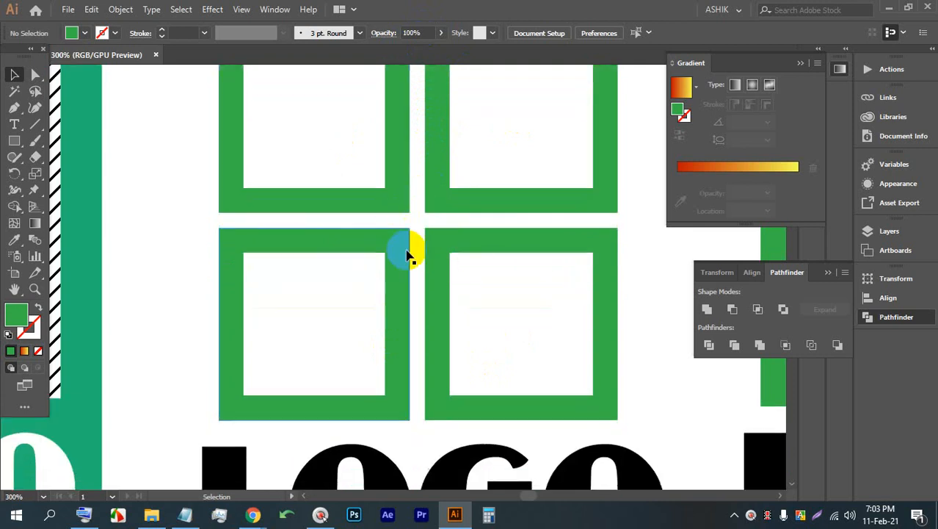
scroll(413, 251, down, 2)
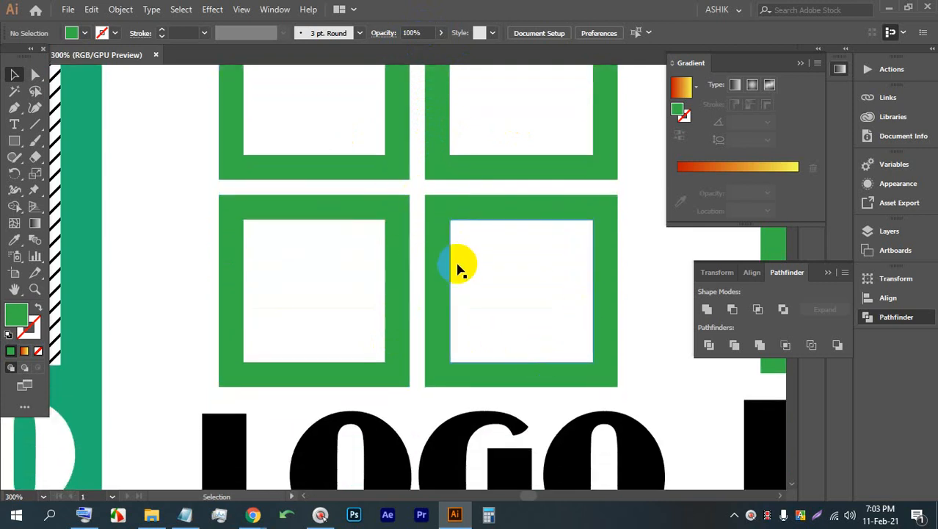
scroll(457, 269, down, 6)
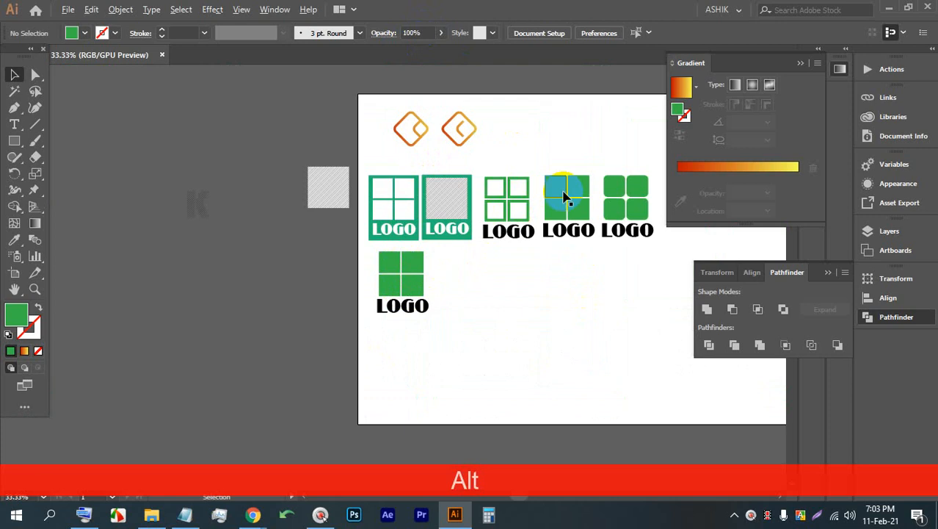
scroll(565, 196, up, 6)
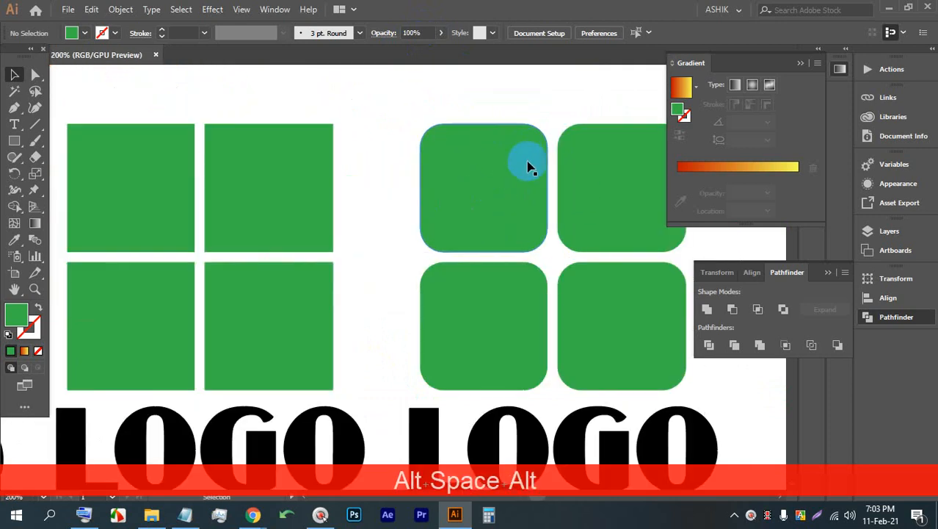
scroll(499, 183, down, 6)
scroll(273, 260, up, 6)
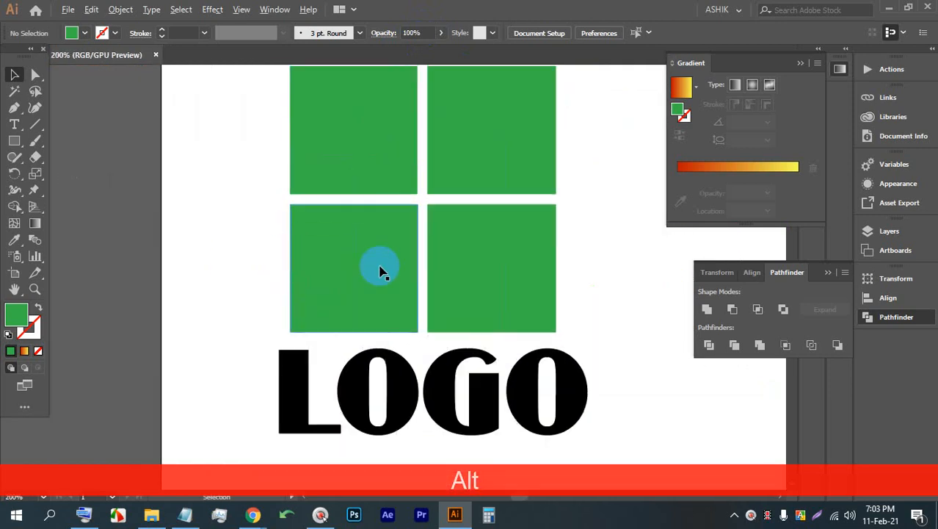
Step: Round the corners of the four green squares in the lower copy fully so they become circles
drag(379, 271, 329, 306)
drag(475, 305, 194, 262)
click(35, 75)
click(499, 287)
scroll(429, 252, down, 3)
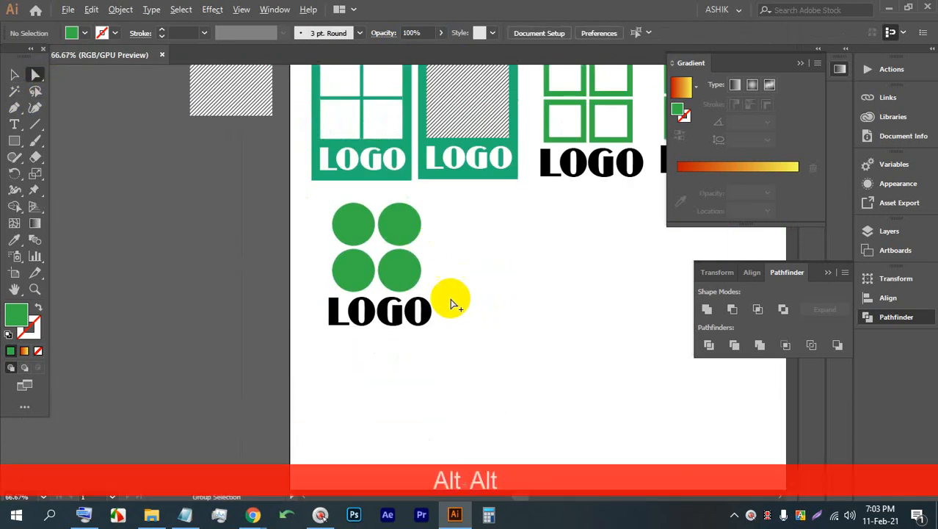
scroll(445, 293, up, 2)
drag(473, 291, 387, 298)
scroll(351, 282, down, 3)
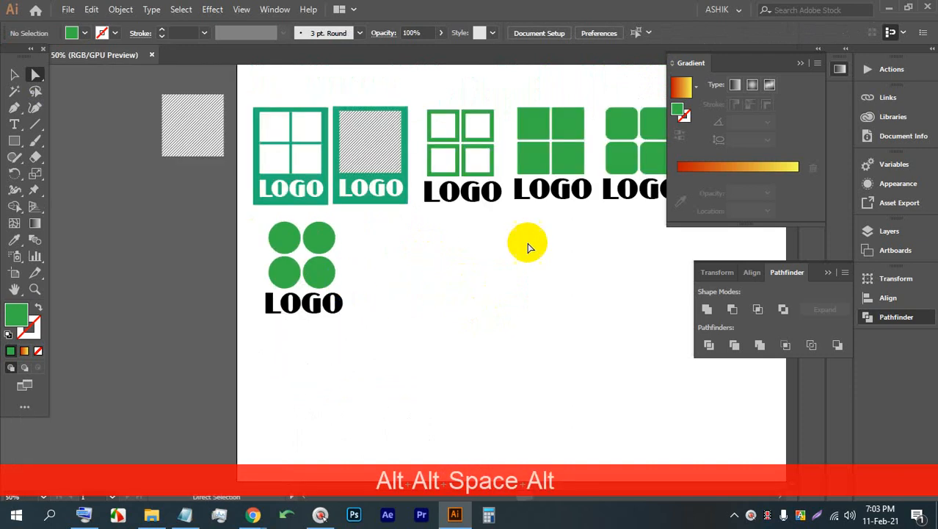
drag(572, 217, 514, 98)
drag(548, 131, 415, 245)
key(ctrl+z)
Step: Duplicate the solid green four-square logo with its LOGO text into the empty space beside the four-circle logo
click(14, 76)
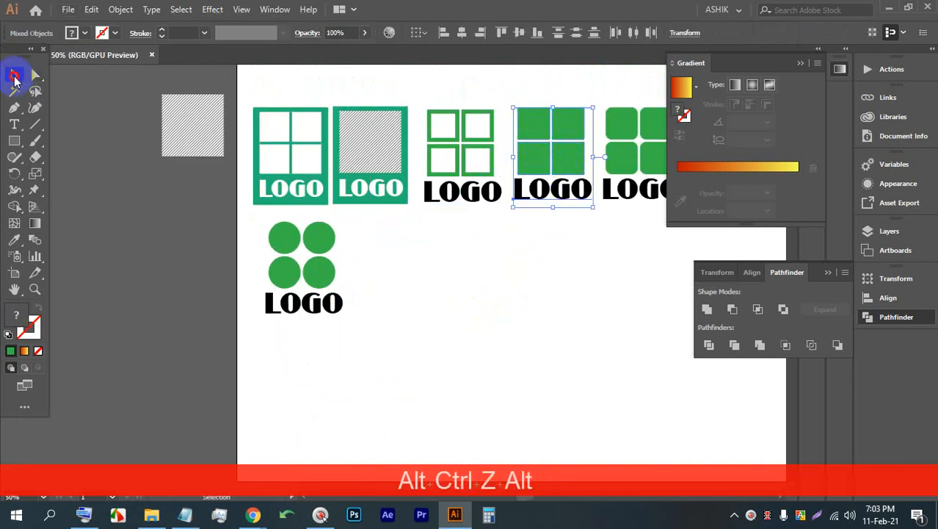
click(536, 229)
drag(531, 119, 389, 209)
scroll(396, 246, up, 3)
click(35, 75)
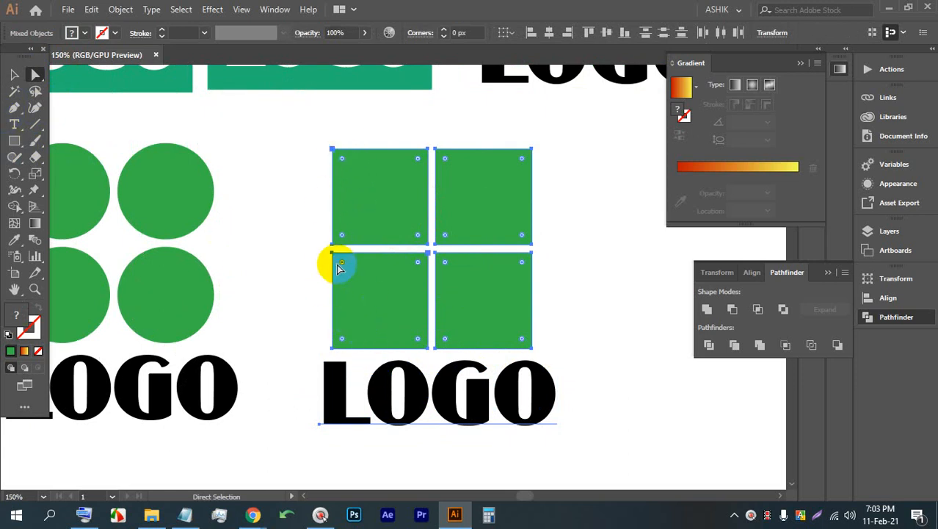
click(369, 153)
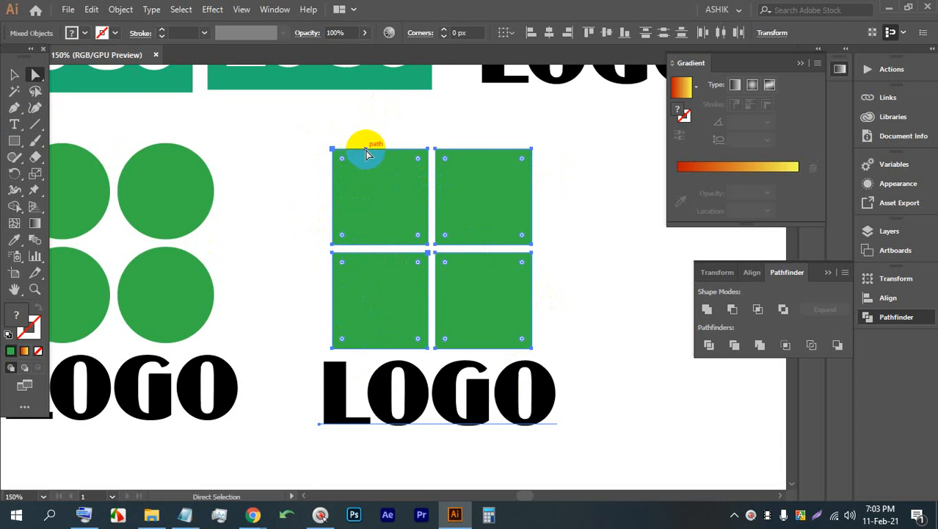
click(14, 76)
click(601, 245)
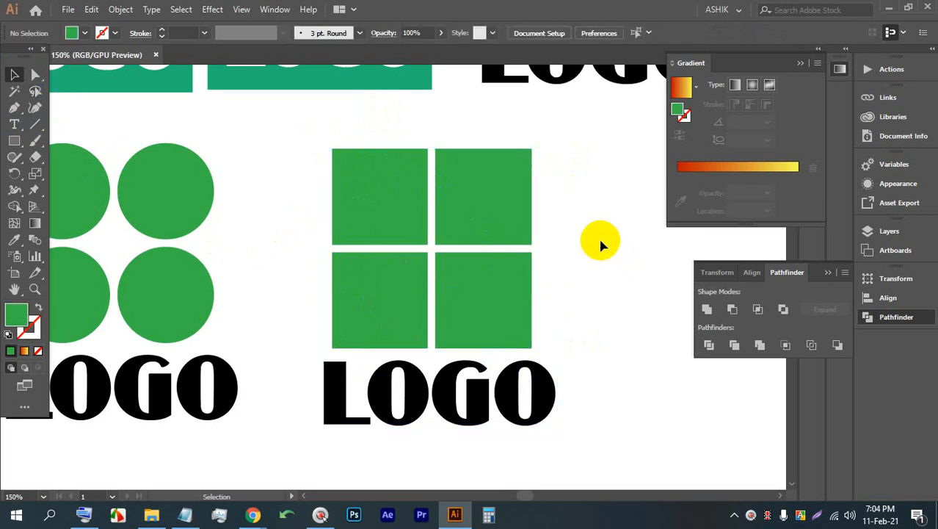
Step: Rotate the four green squares beside the circle logo together by 45° into a diamond
drag(585, 286, 372, 195)
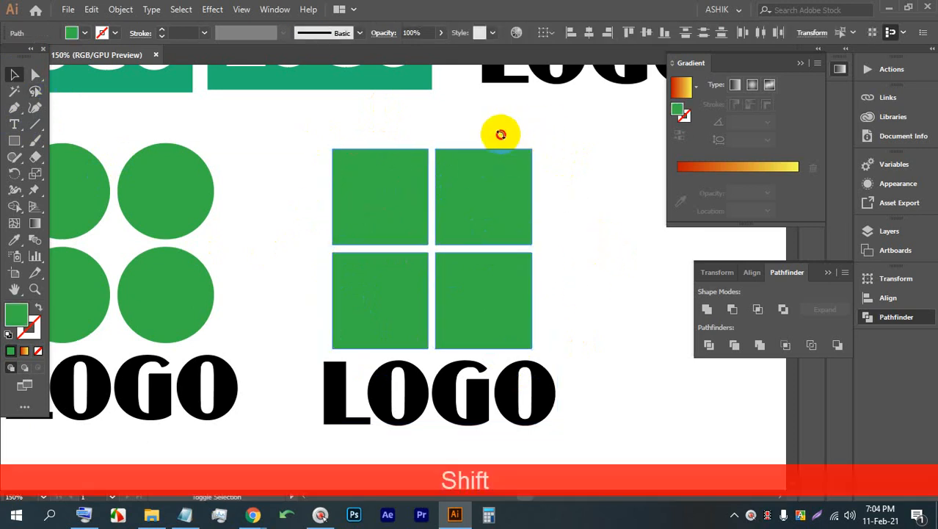
drag(501, 134, 430, 108)
click(445, 143)
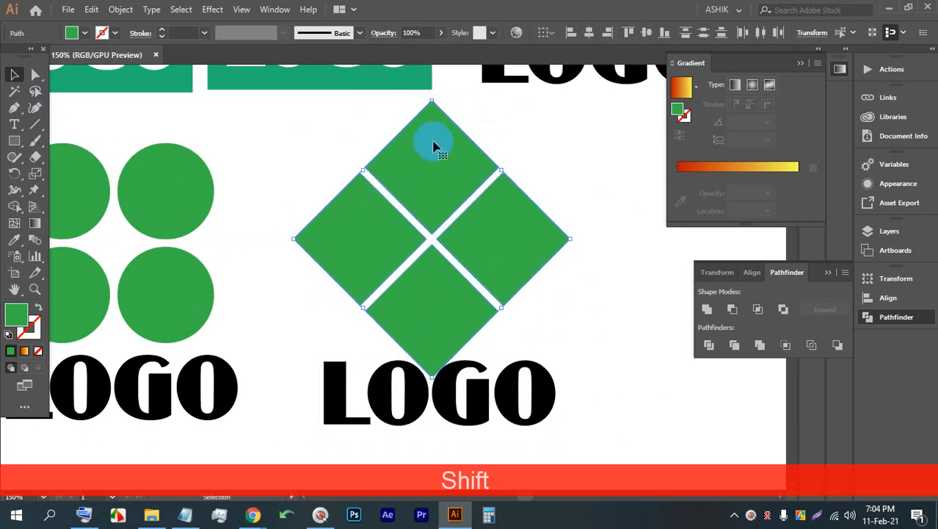
Step: Scale the green diamond down slightly and place it centred just above its LOGO text
drag(433, 143, 433, 136)
drag(432, 95, 432, 134)
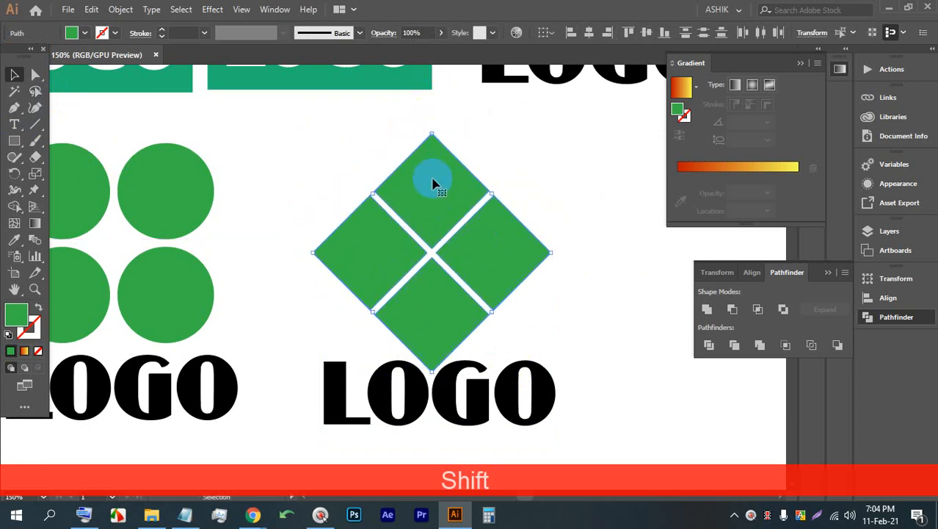
drag(432, 178, 436, 166)
scroll(487, 204, up, 1)
click(544, 151)
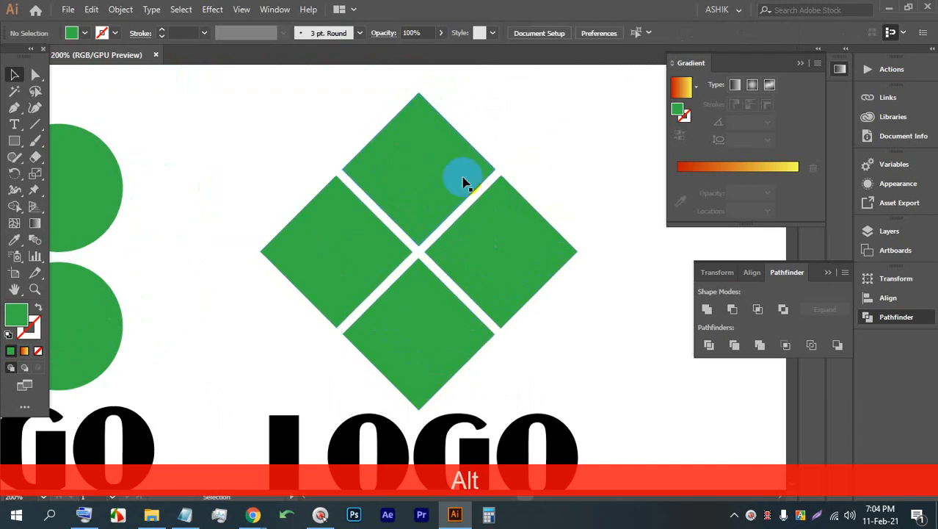
scroll(462, 182, down, 2)
scroll(389, 233, up, 2)
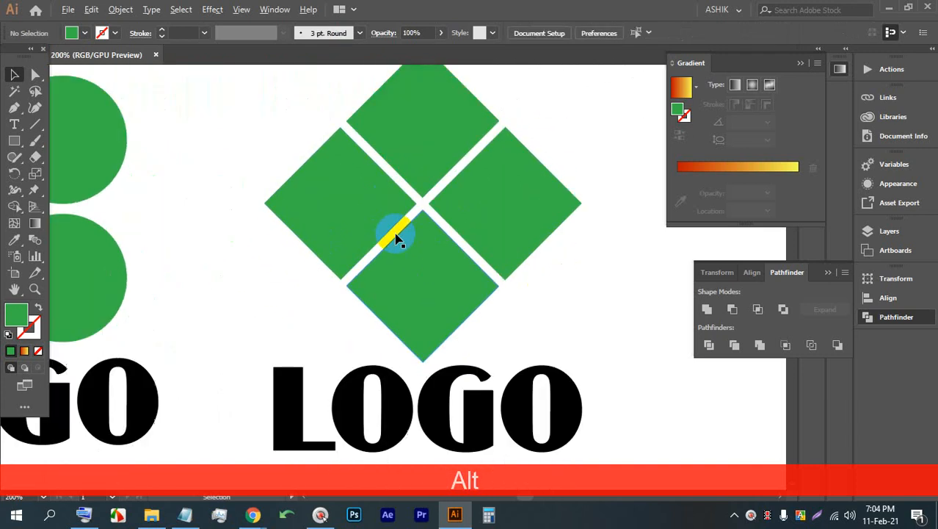
Step: Select the four green diamond pieces above their LOGO text and partly round all their corners
drag(301, 124, 297, 127)
scroll(220, 189, up, 1)
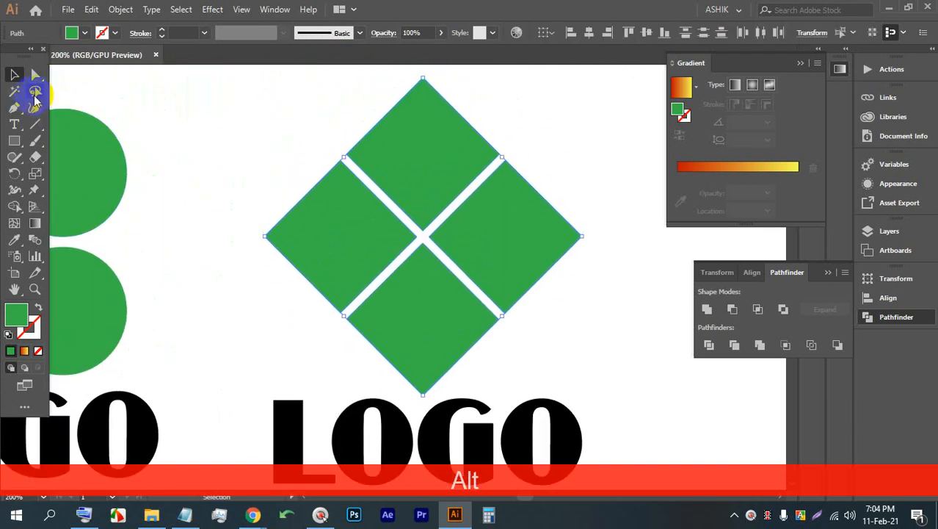
click(35, 74)
drag(424, 96, 425, 111)
click(559, 111)
scroll(415, 137, down, 1)
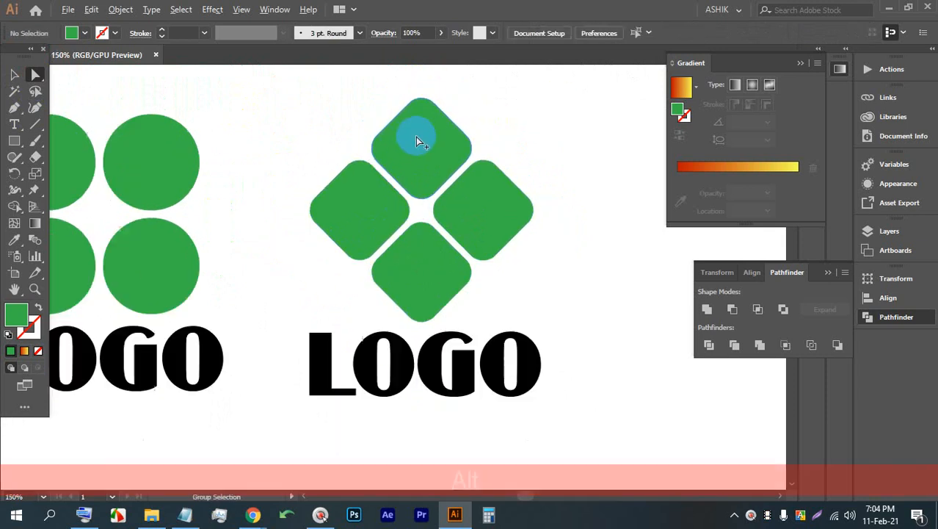
click(541, 249)
scroll(403, 216, down, 1)
scroll(403, 220, down, 1)
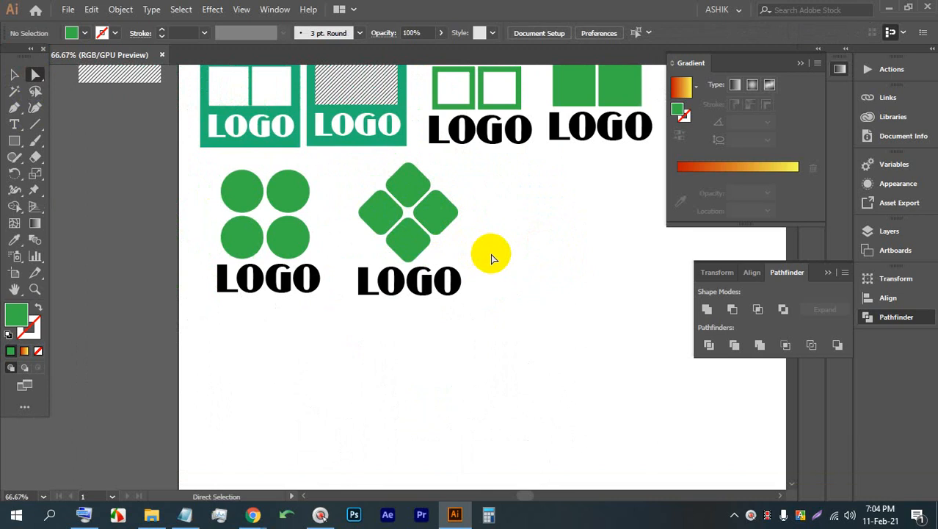
scroll(475, 282, up, 3)
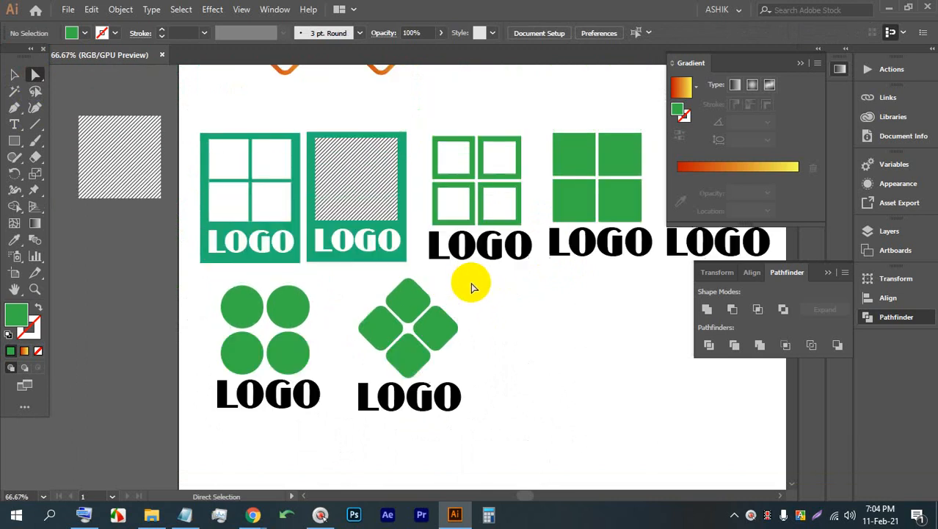
Step: Switch to Chrome and run a Google image search for "rectangle logo" in a new tab
mouse_move(253, 512)
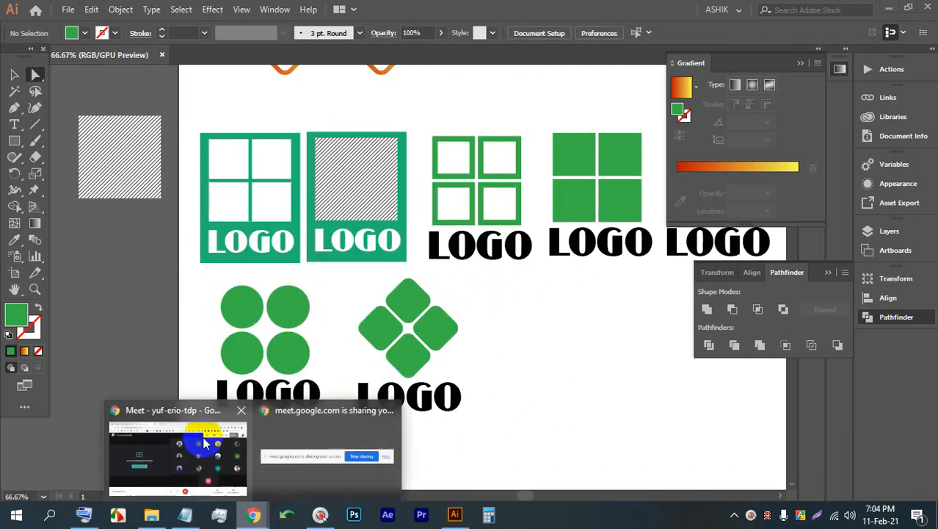
click(206, 442)
click(351, 12)
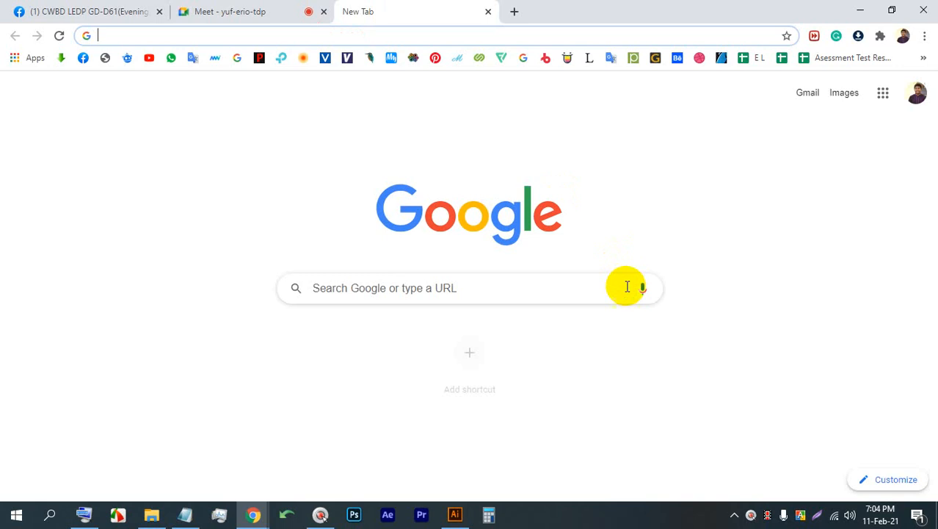
click(643, 292)
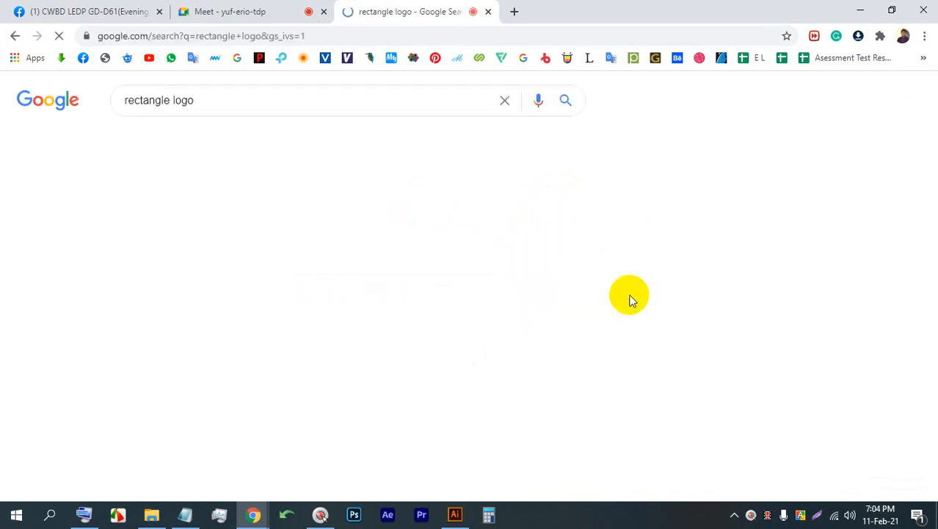
click(188, 138)
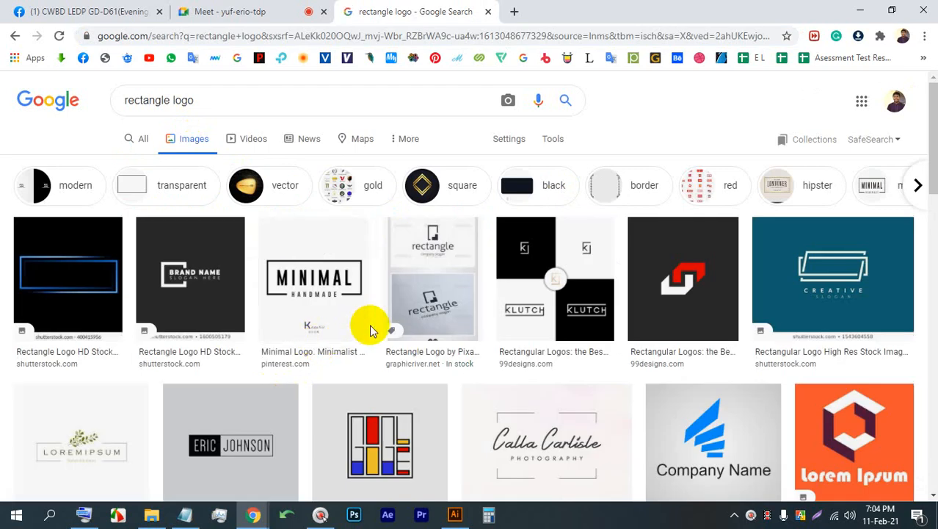
Step: Look through the rectangle logo images and open the preview of the orange Lorem Ipsum hexagon logo
scroll(370, 327, down, 1)
scroll(372, 327, down, 2)
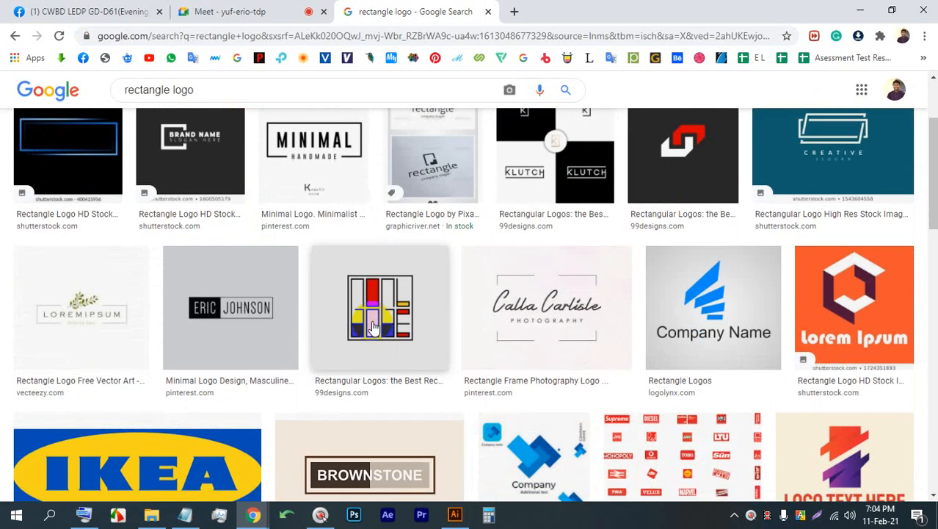
scroll(373, 327, down, 5)
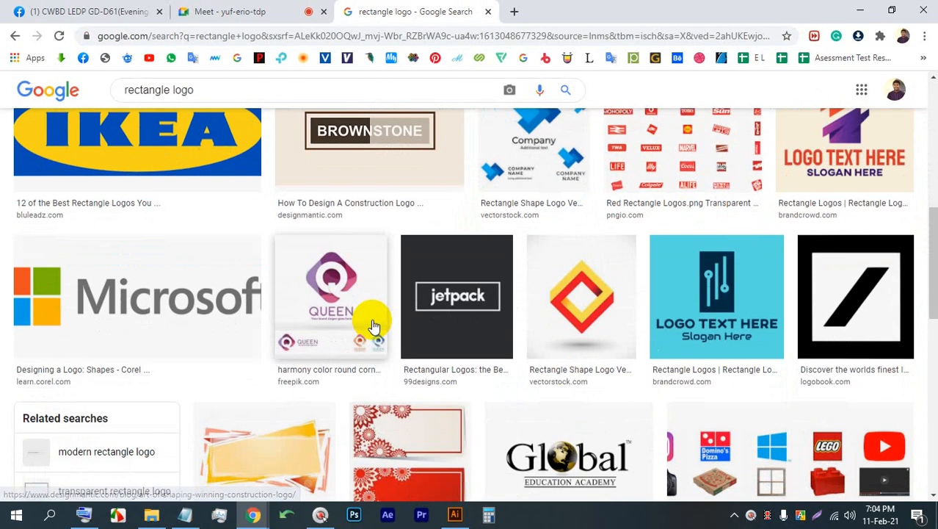
scroll(373, 325, up, 4)
click(841, 244)
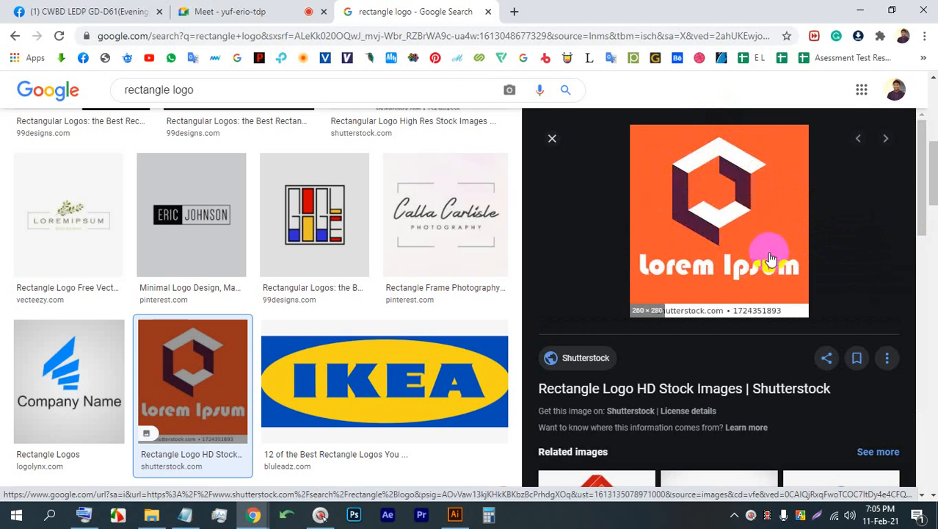
scroll(748, 300, down, 2)
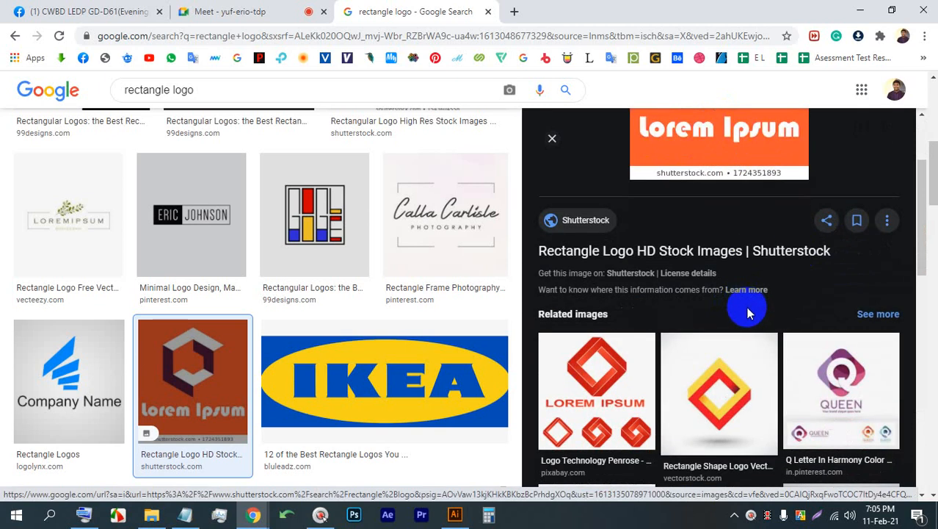
scroll(745, 308, up, 2)
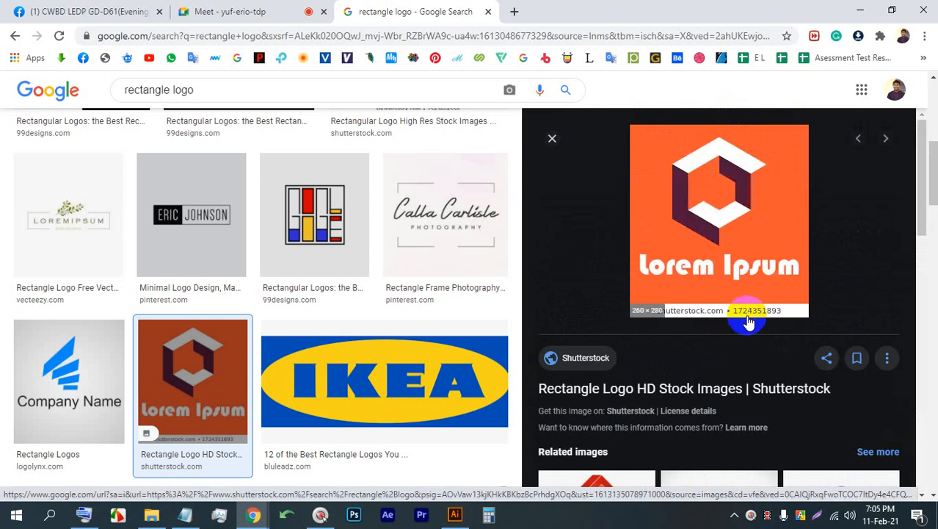
right_click(698, 184)
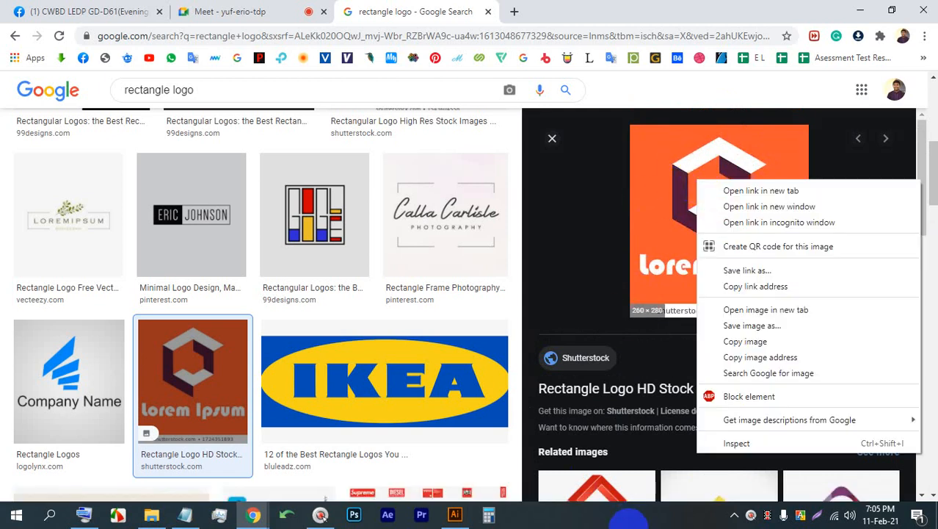
click(631, 517)
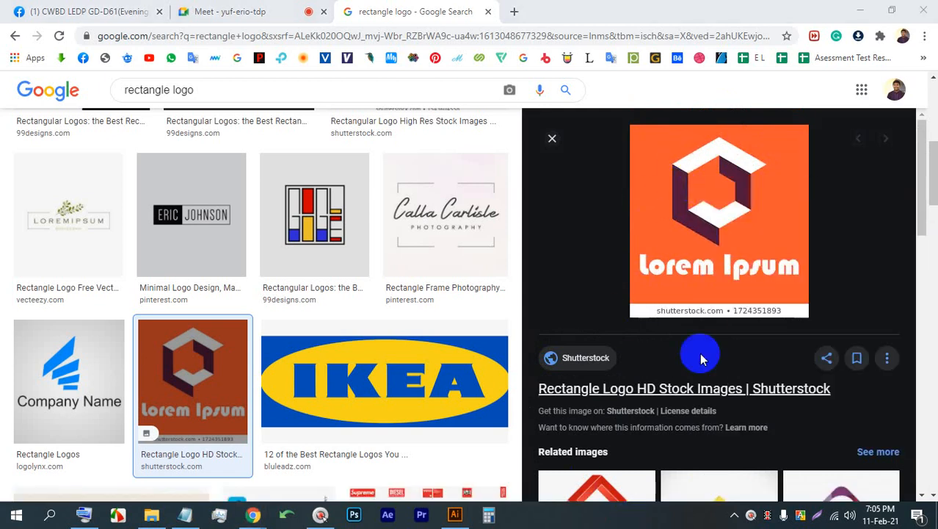
click(800, 516)
drag(837, 344, 576, 84)
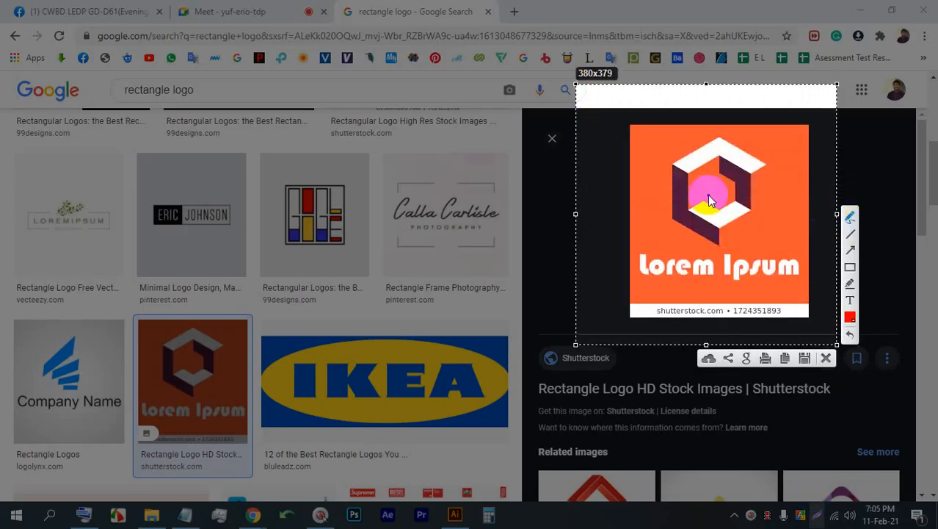
click(827, 358)
click(294, 11)
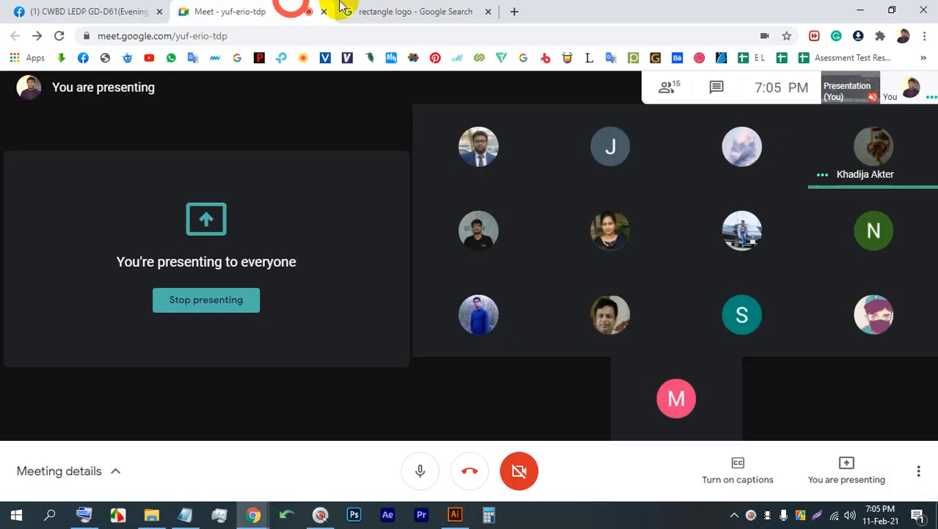
click(415, 10)
Step: Capture a screen area of about 396x380 pixels around the hexagon logo preview and set the annotation colour to black
click(815, 517)
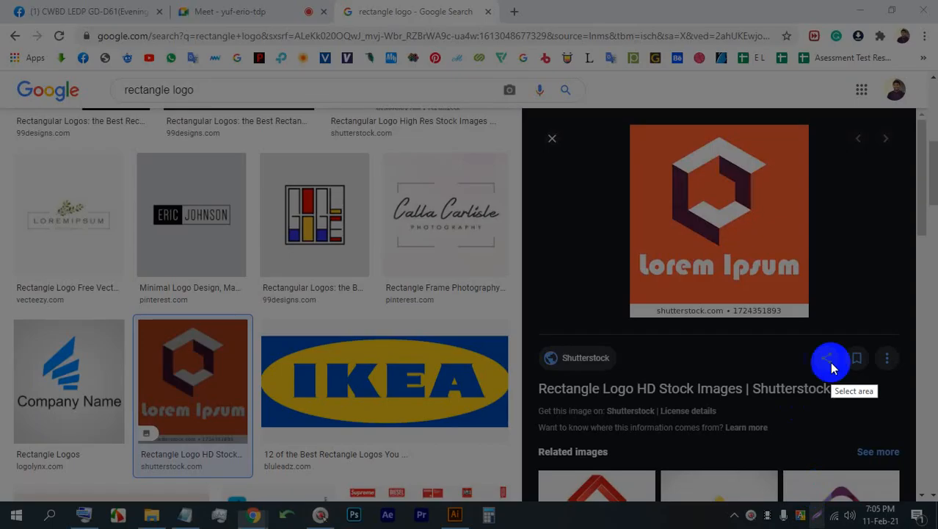
drag(845, 361, 576, 102)
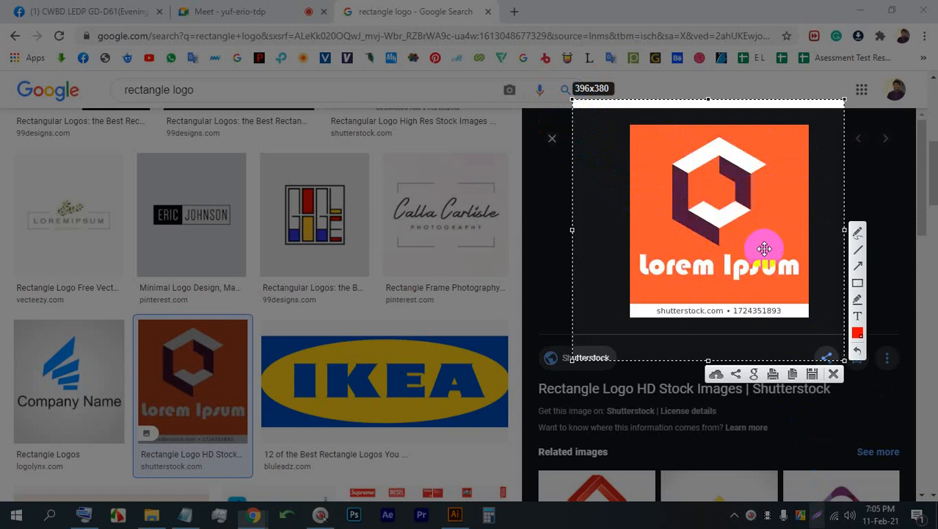
click(855, 235)
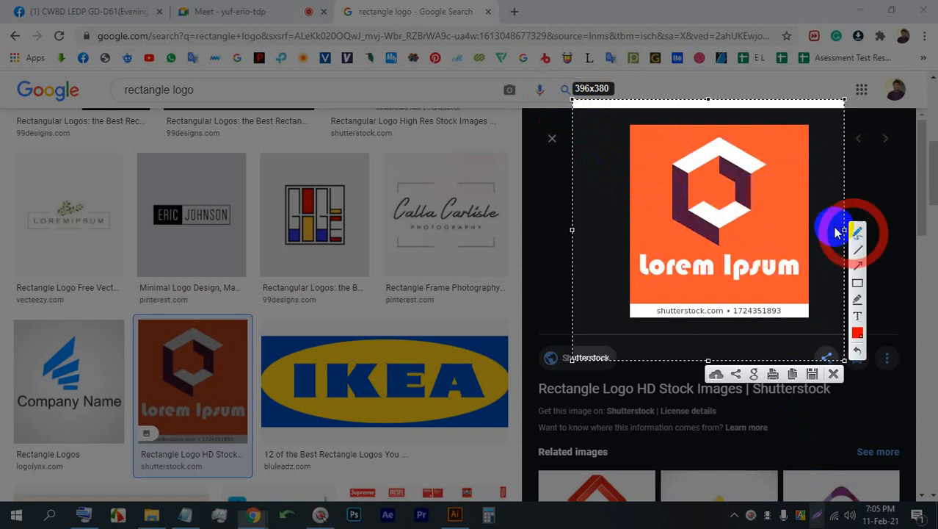
click(720, 177)
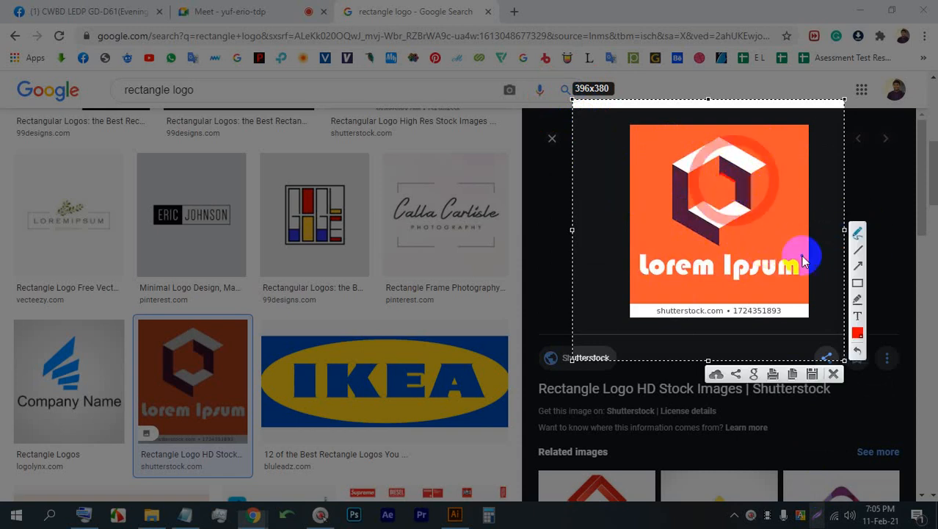
key(ctrl+z)
click(857, 334)
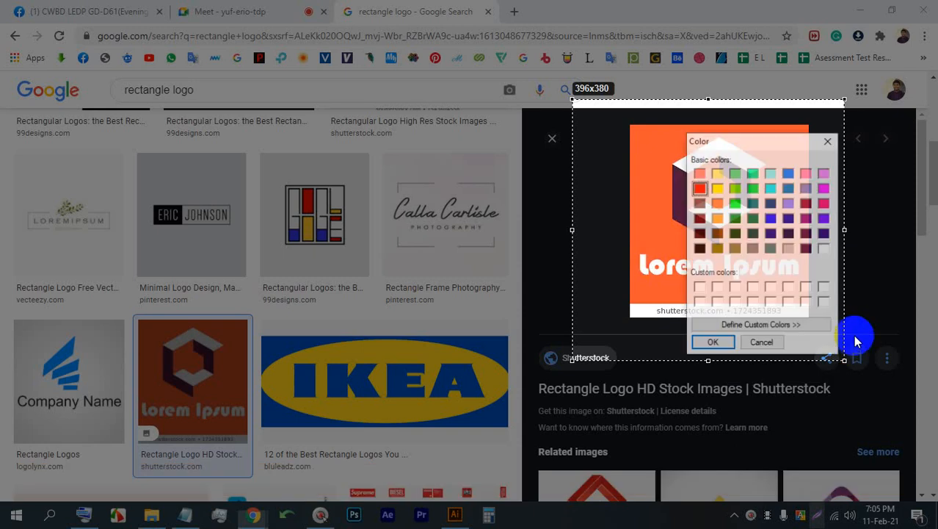
click(710, 344)
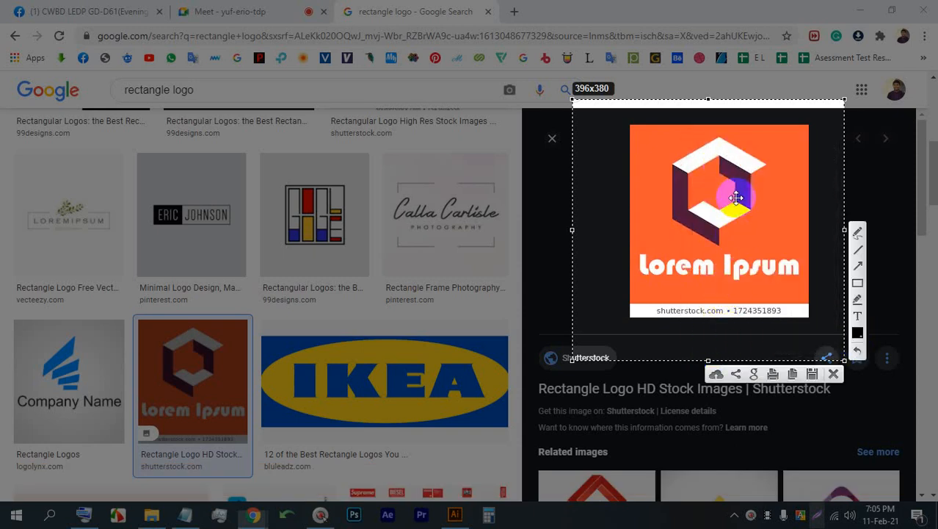
Step: Trace the hexagon logo's inner opening and surrounding ring with freehand black pen lines, and mark the individual faces
click(858, 234)
drag(722, 173, 721, 176)
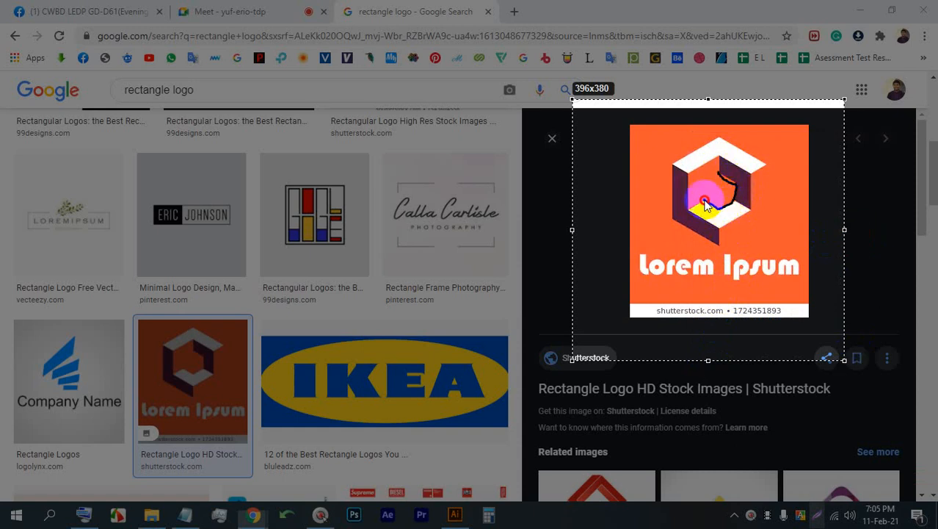
drag(722, 174, 723, 176)
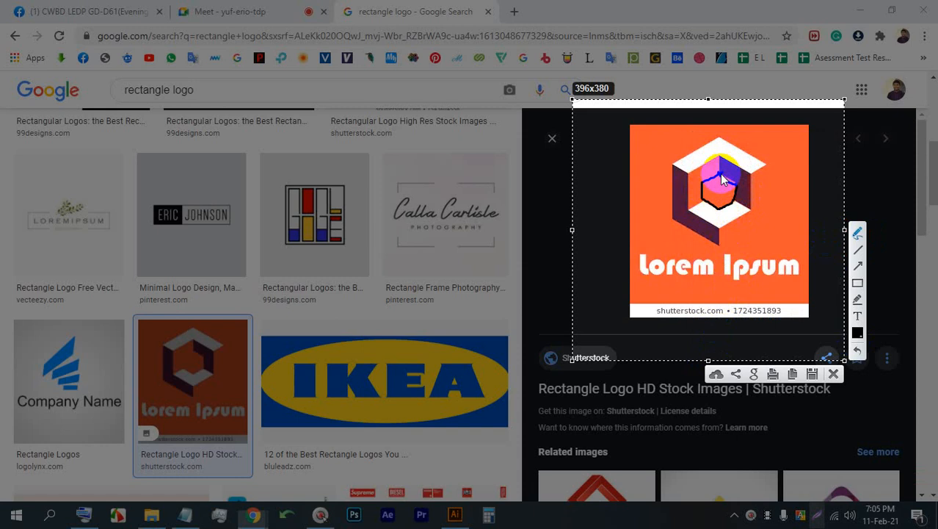
drag(718, 156, 726, 159)
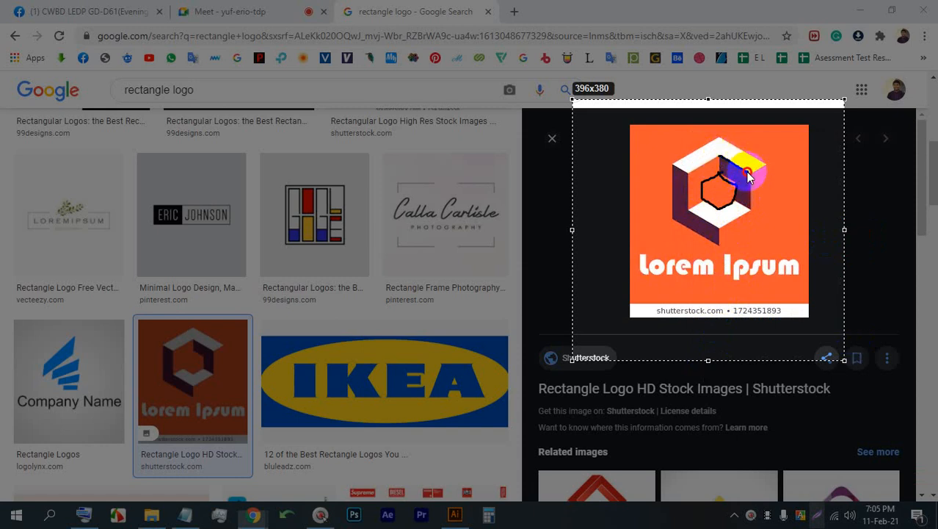
drag(753, 203, 719, 231)
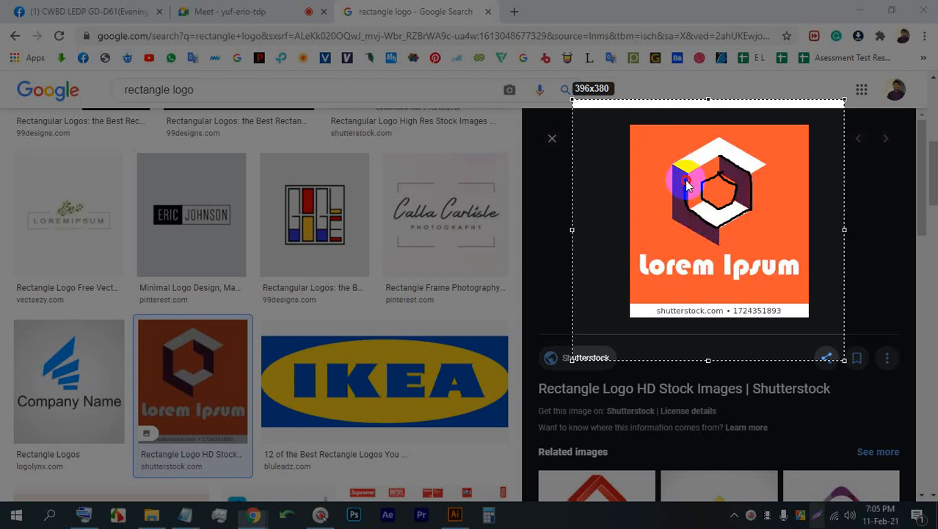
drag(721, 156, 718, 165)
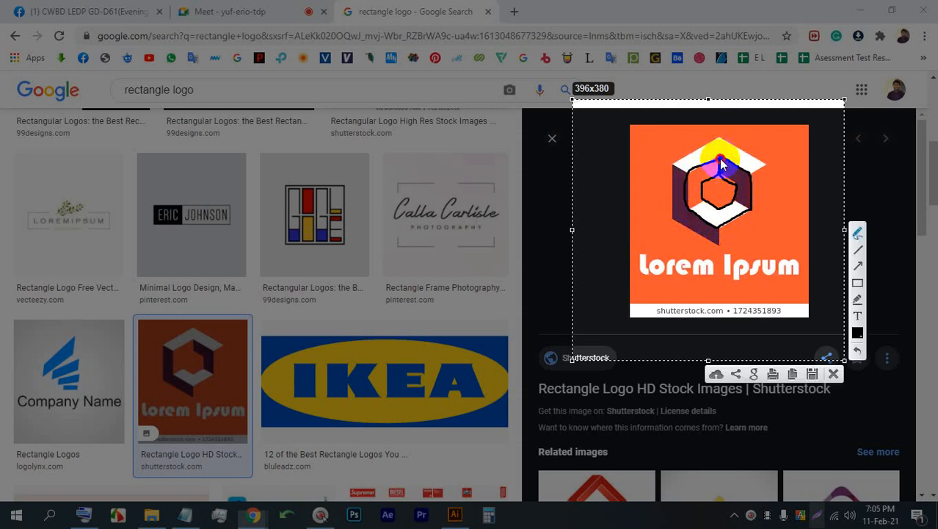
mouse_move(742, 207)
mouse_down()
mouse_move(750, 210)
mouse_move(687, 207)
mouse_up()
mouse_move(710, 170)
mouse_down()
mouse_move(698, 176)
mouse_move(737, 173)
mouse_up()
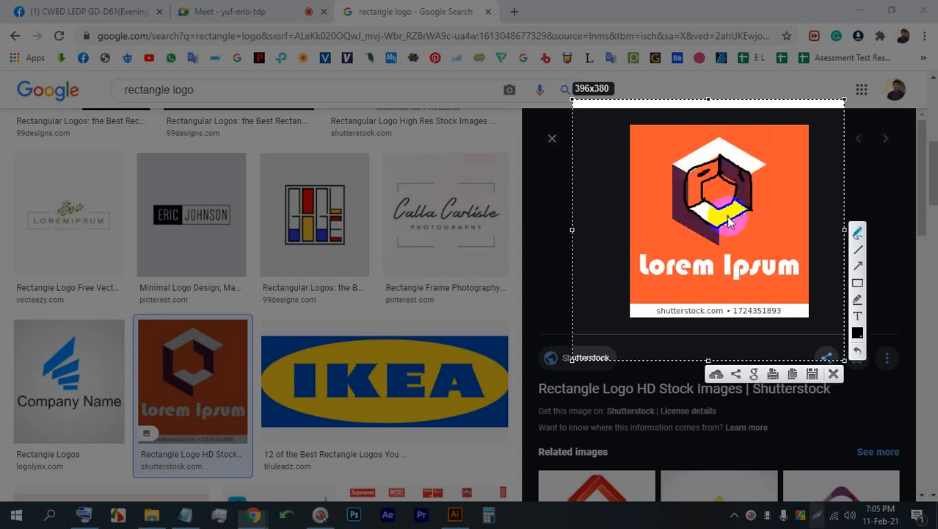
click(727, 216)
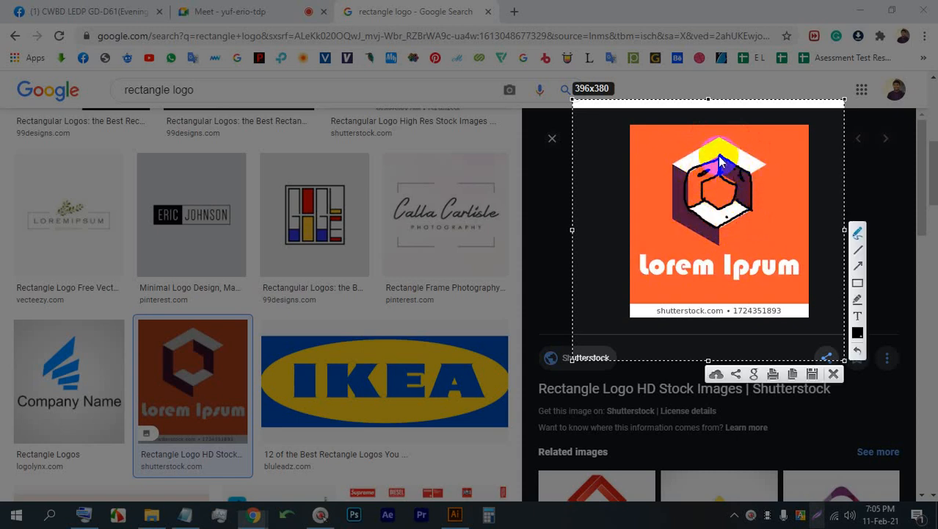
Step: Draw black lines outward from the hexagon logo's ring at its corners, and close the screen capture without saving
drag(722, 162, 719, 138)
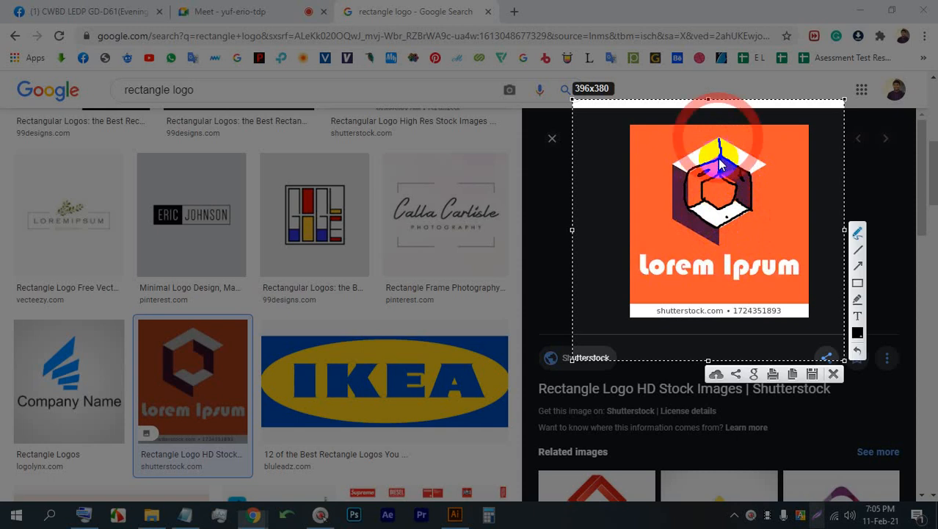
drag(688, 173, 675, 164)
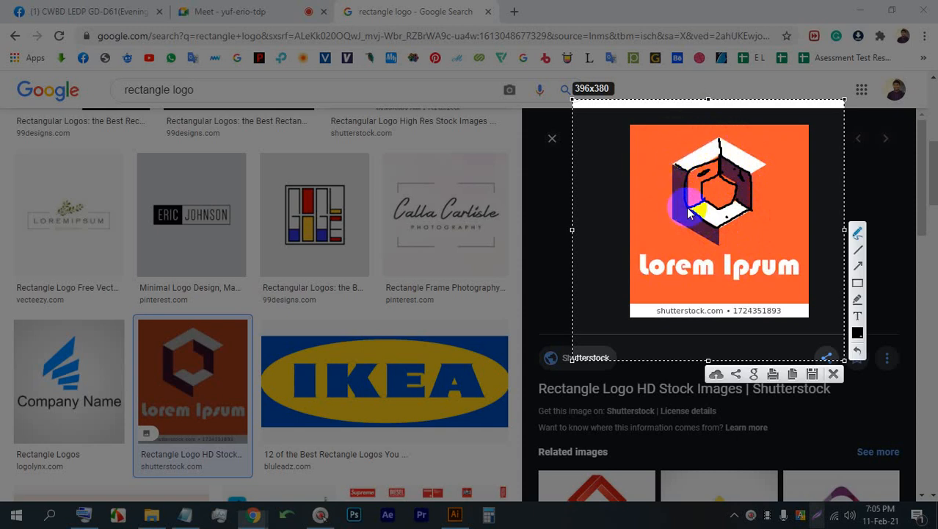
drag(719, 227, 719, 246)
drag(673, 163, 666, 159)
drag(750, 170, 783, 143)
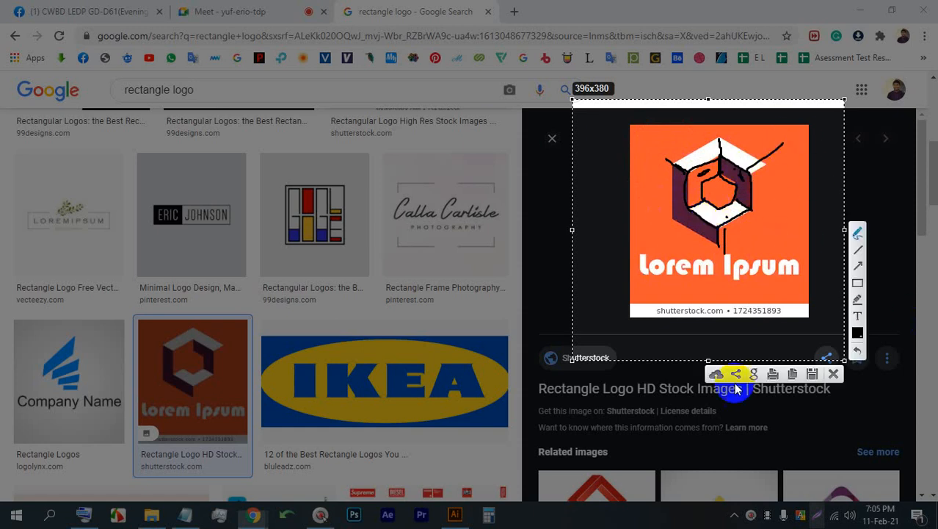
click(834, 374)
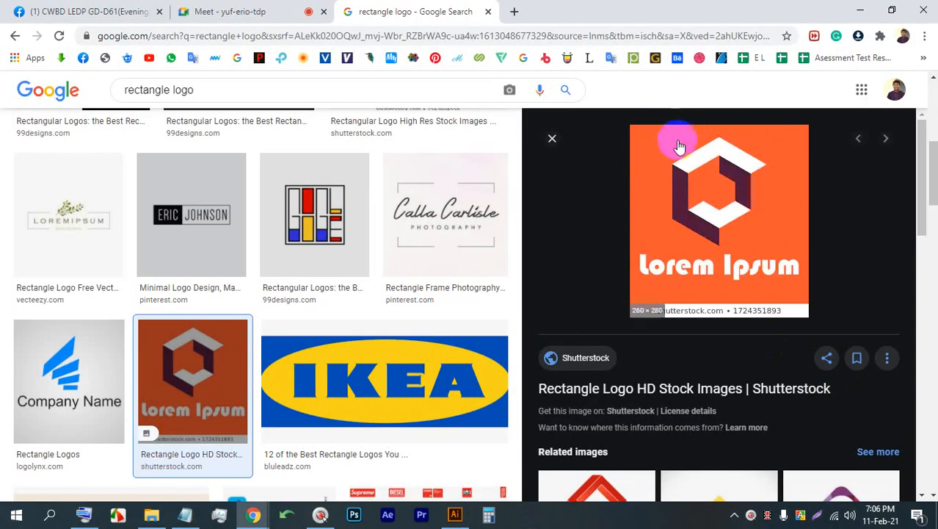
scroll(742, 325, down, 1)
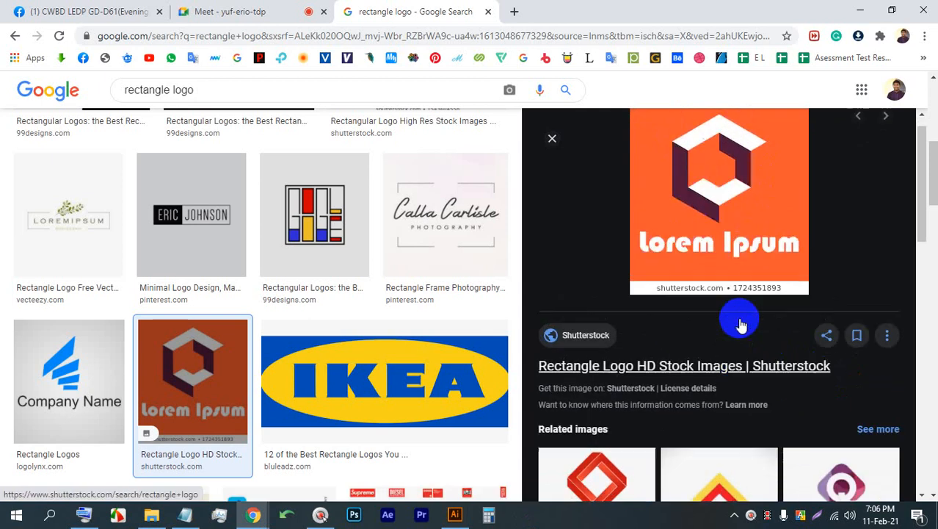
Step: Look through the images related to the hexagon logo, preview the yellow and red diamond logo, and close the preview
scroll(712, 212, down, 2)
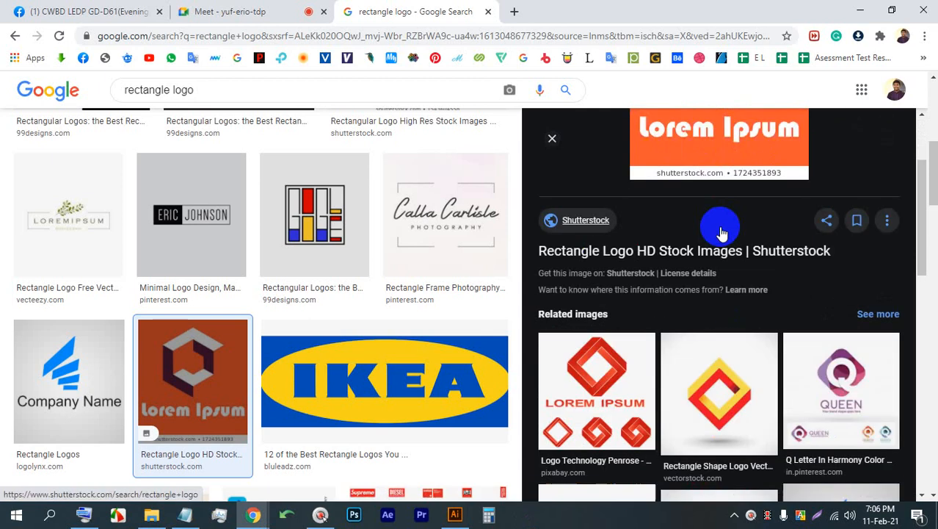
scroll(723, 232, down, 1)
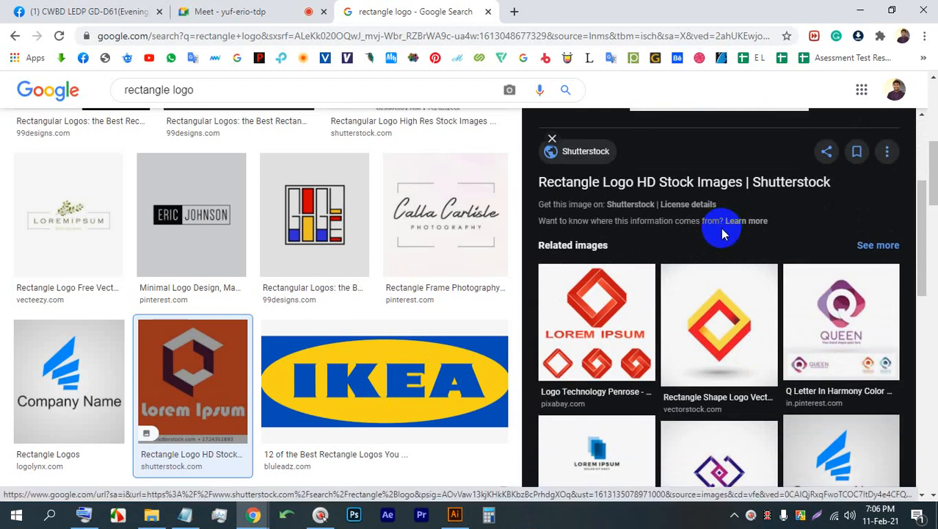
scroll(723, 232, down, 1)
click(725, 249)
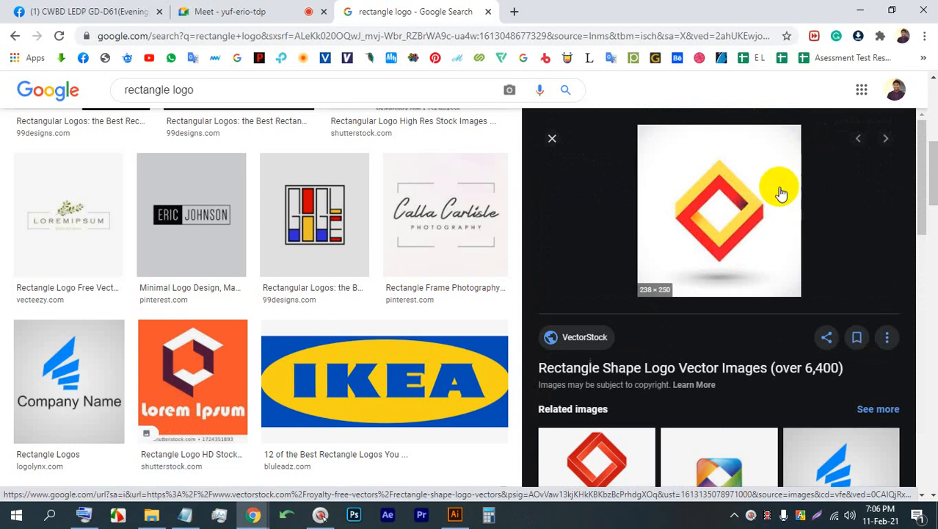
scroll(734, 205, down, 4)
scroll(727, 220, down, 8)
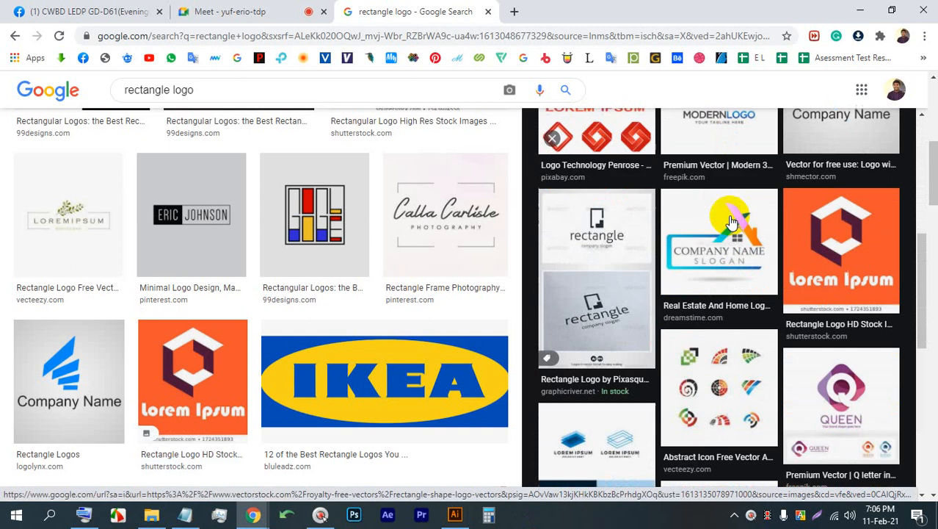
scroll(558, 139, down, 2)
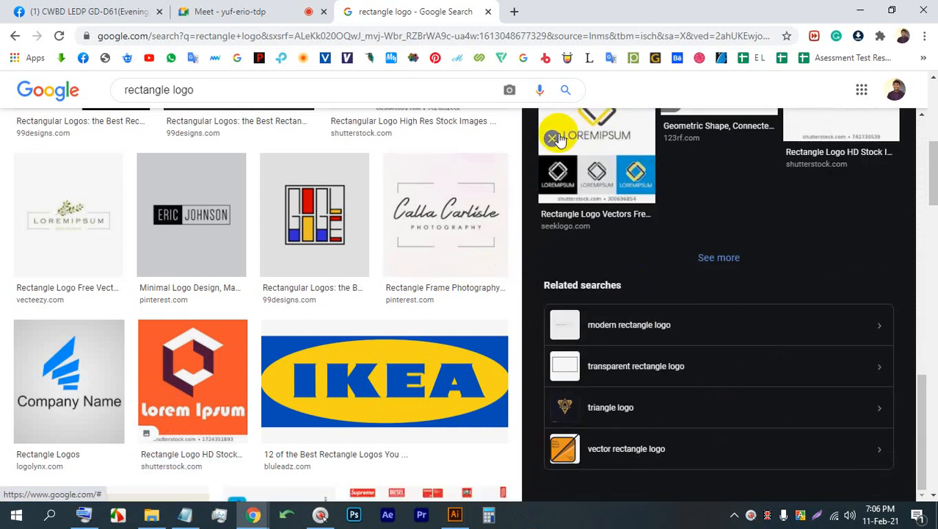
click(552, 140)
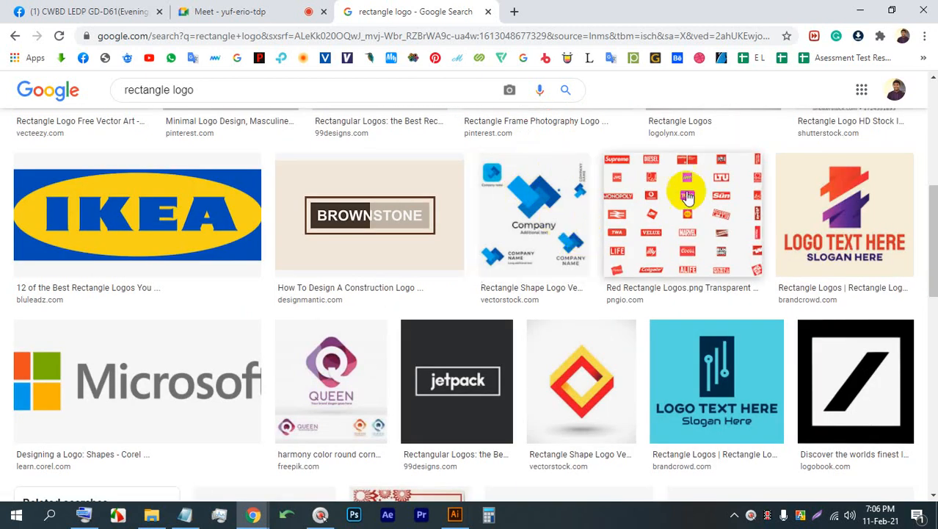
Step: Preview the collection of red rectangle logos and the Microsoft four-square logo from the rectangle logo results
click(711, 193)
scroll(435, 247, down, 5)
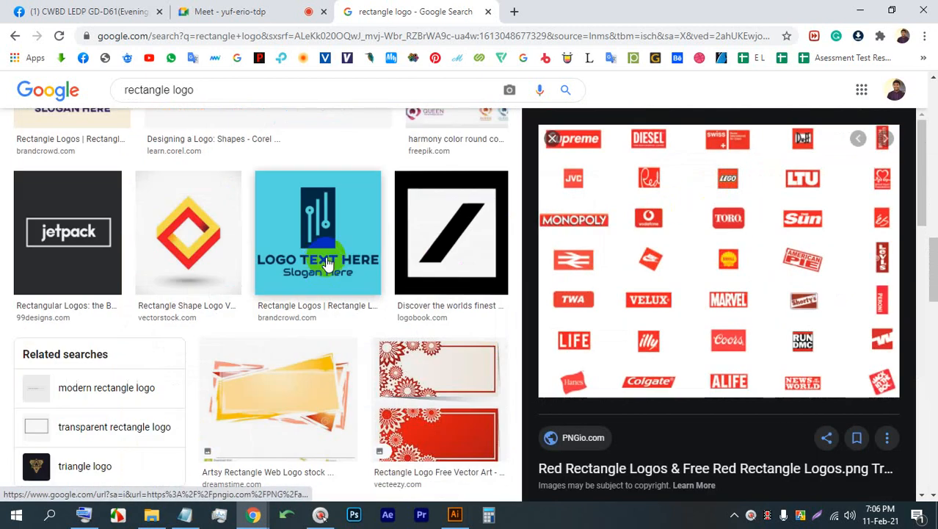
scroll(325, 272, up, 2)
click(254, 261)
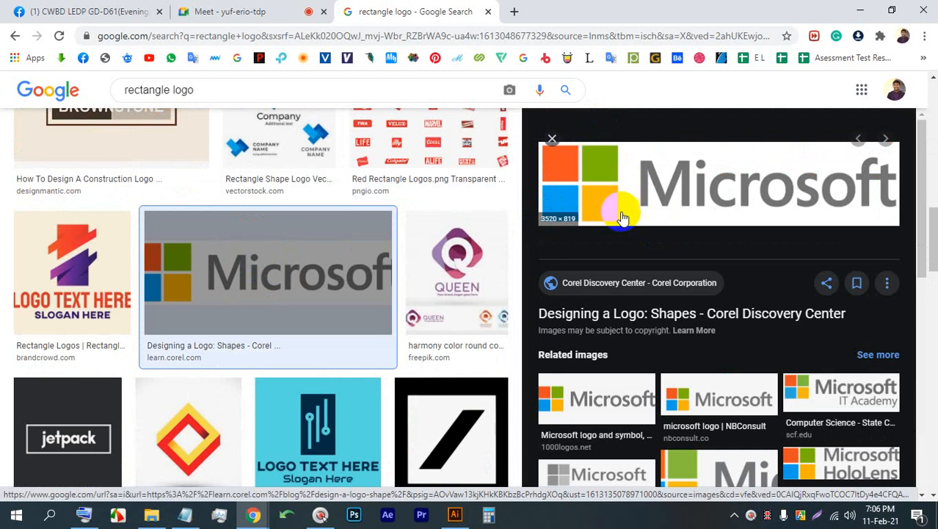
click(278, 10)
click(388, 9)
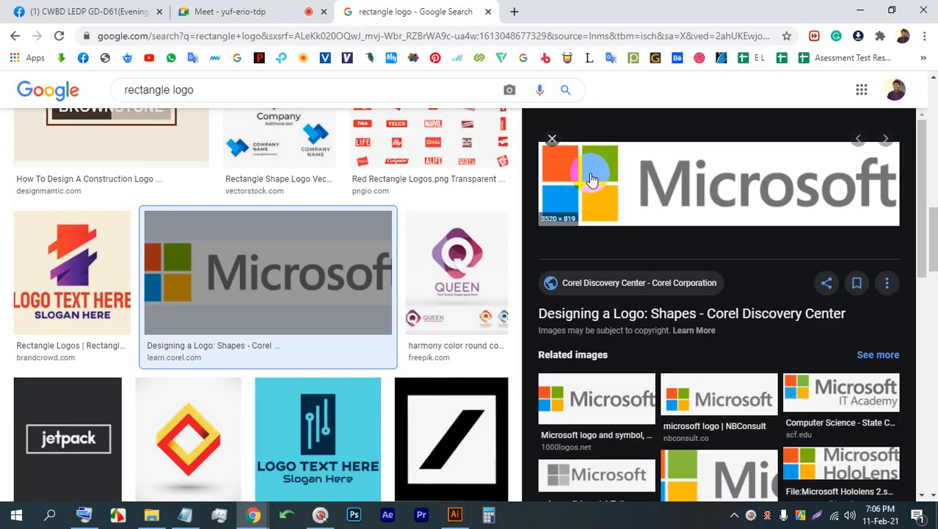
Step: Browse the related Microsoft logo images and preview the "The Meaning of Shapes in Design" image in the results
scroll(607, 196, down, 3)
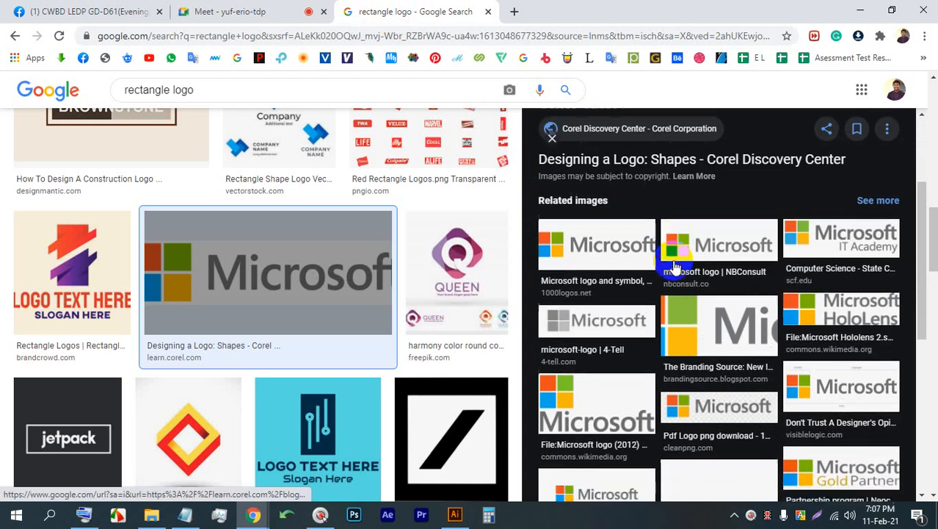
scroll(674, 266, down, 5)
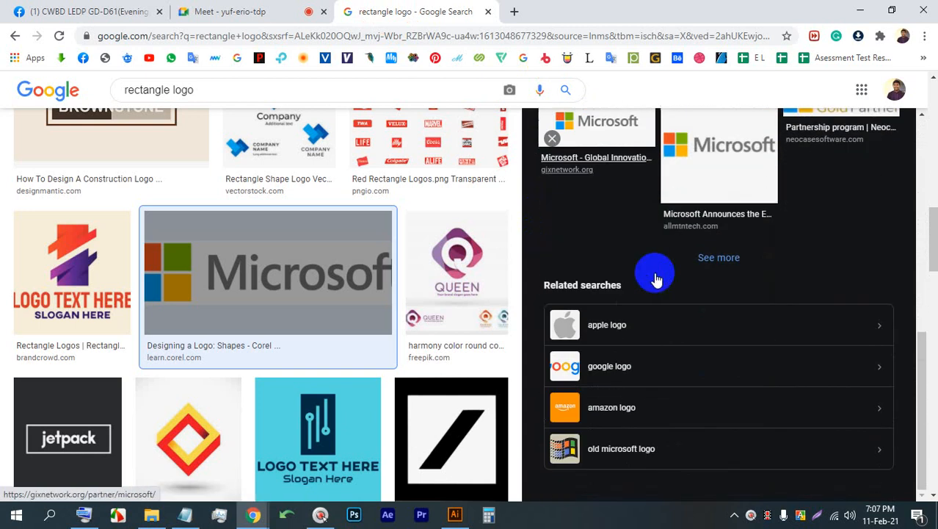
scroll(656, 297, down, 9)
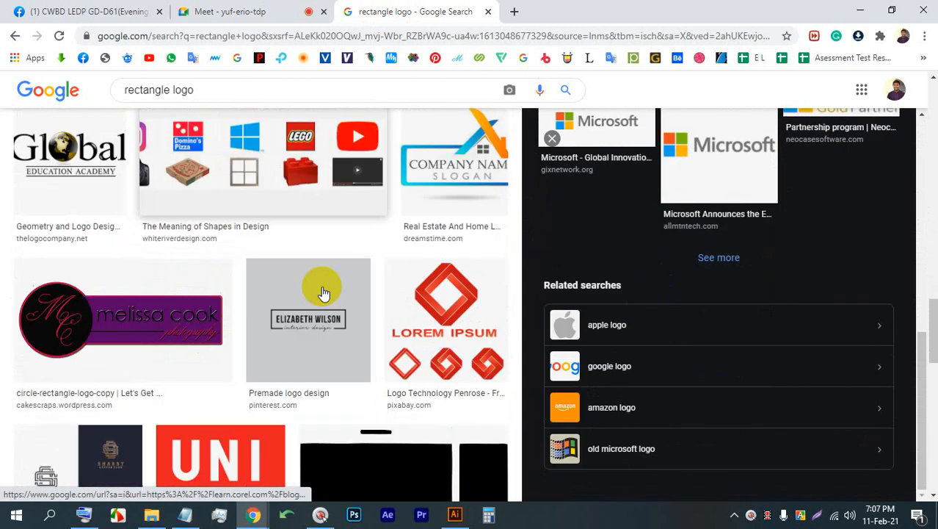
click(279, 165)
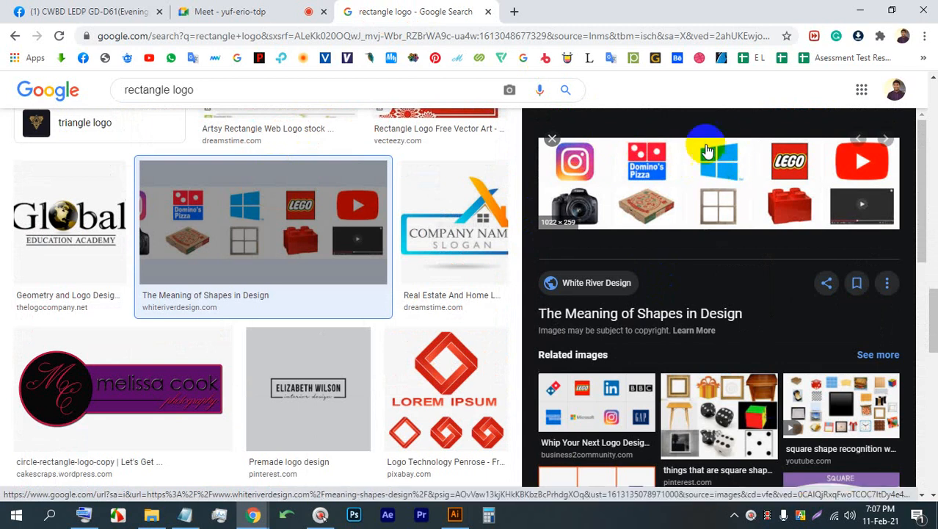
Step: Switch to Illustrator to continue working on the green logo variations
click(455, 514)
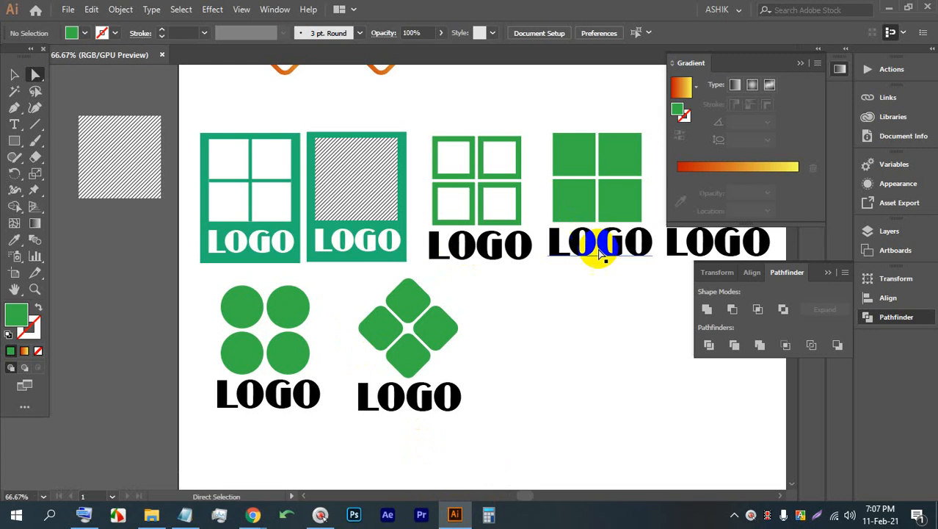
key(space)
drag(604, 267, 491, 256)
drag(425, 113, 524, 188)
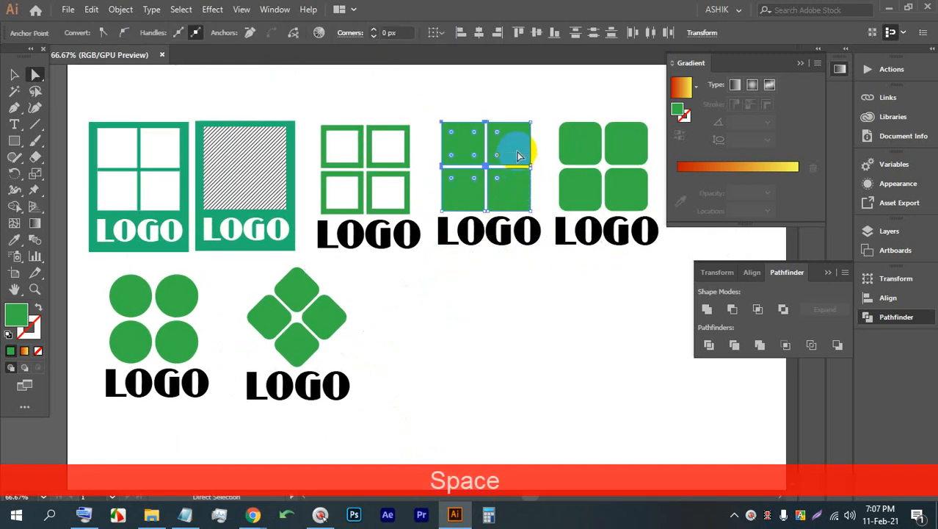
drag(518, 156, 582, 335)
key(ctrl+z)
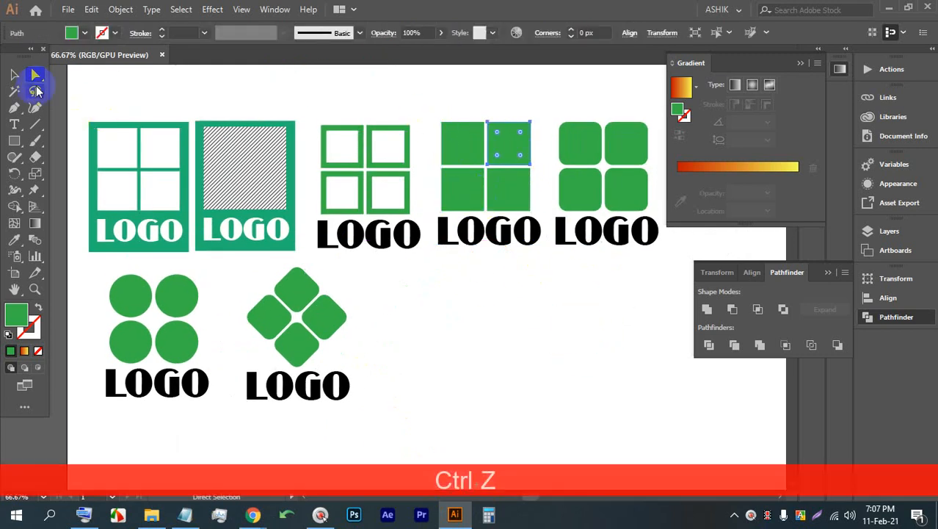
Step: Select the four solid green sharp-cornered squares and move them to the blank area beside the diamond logo
key(v)
drag(432, 117, 522, 196)
drag(518, 157, 570, 334)
scroll(524, 365, up, 1)
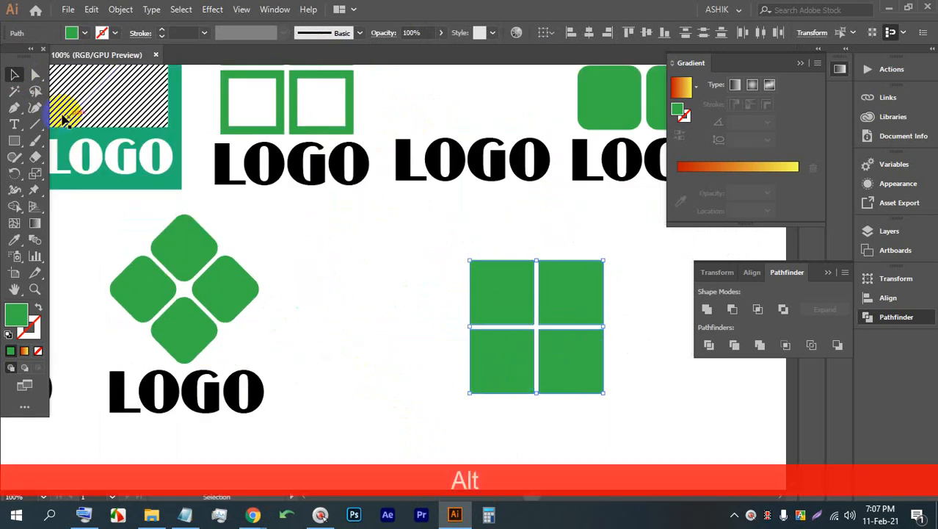
Step: Try to slant the upper-left square by moving its outer corner anchor down, and undo the change
click(34, 74)
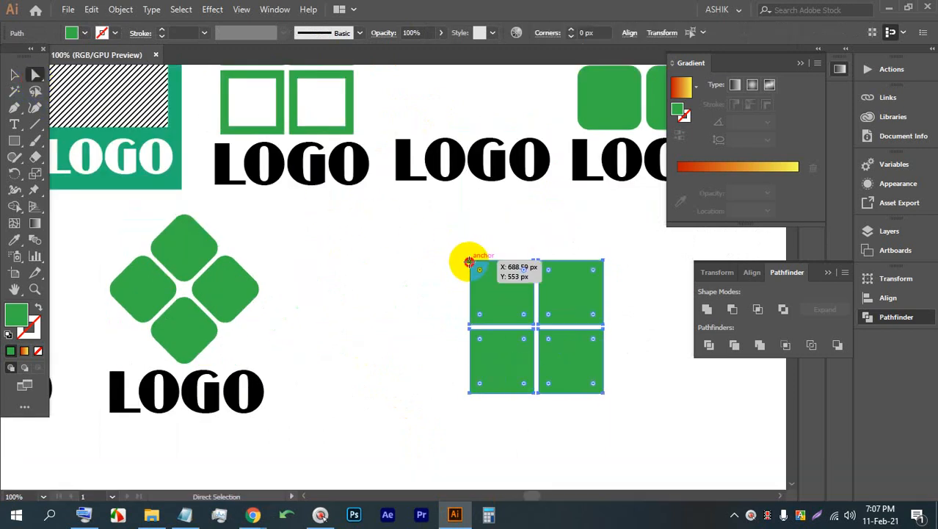
drag(469, 262, 461, 281)
click(463, 272)
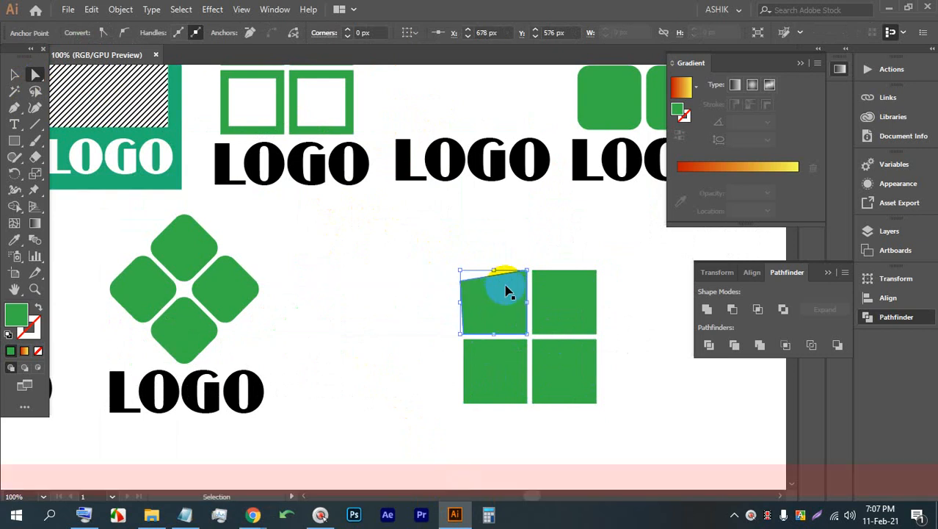
key(ctrl+z)
Step: Select the four separate green squares and make them into one compound path
click(14, 74)
click(567, 273)
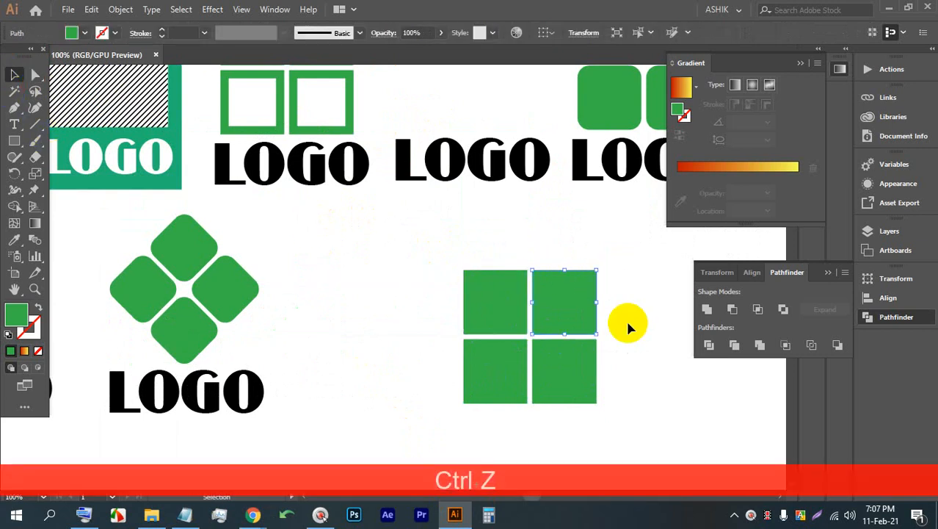
click(119, 9)
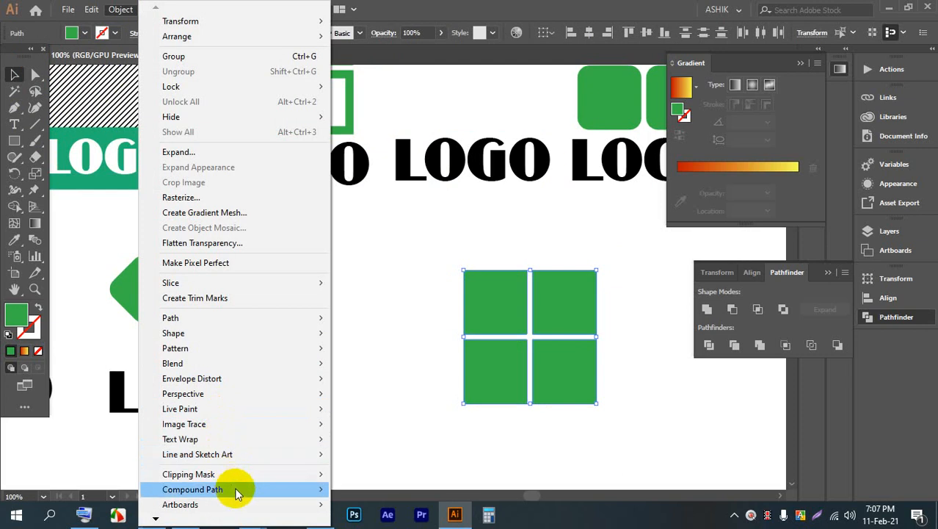
mouse_move(236, 492)
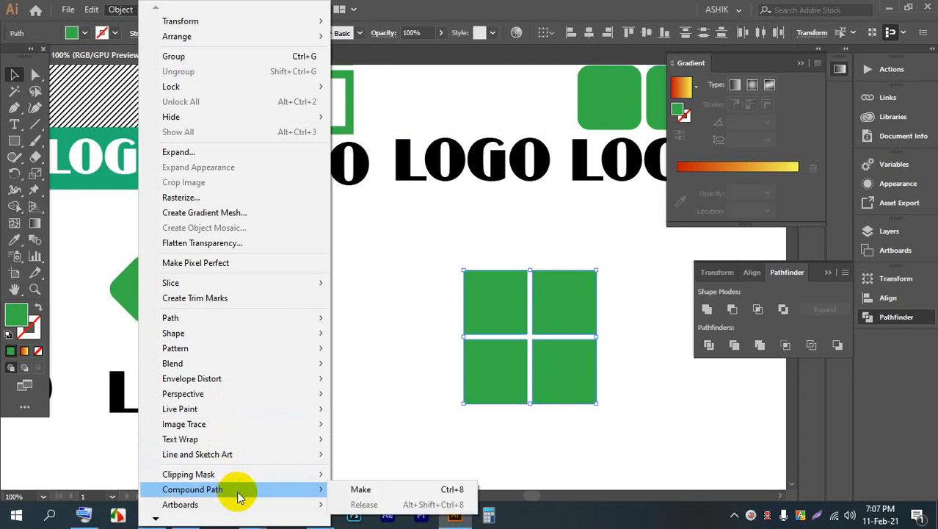
click(360, 489)
Step: Try to slant the compound path by pulling its outer upper-left anchor down, and undo the distortion
click(35, 74)
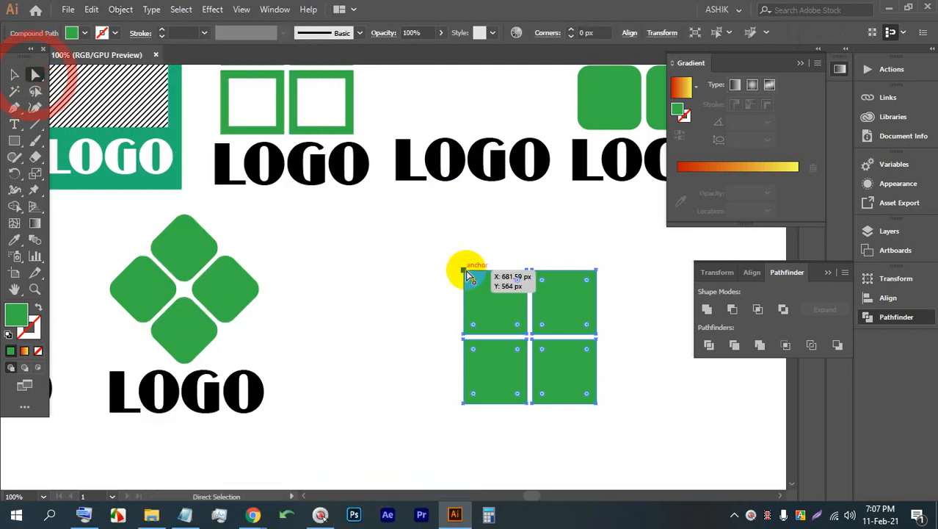
drag(464, 271, 461, 290)
click(532, 283)
scroll(528, 292, up, 3)
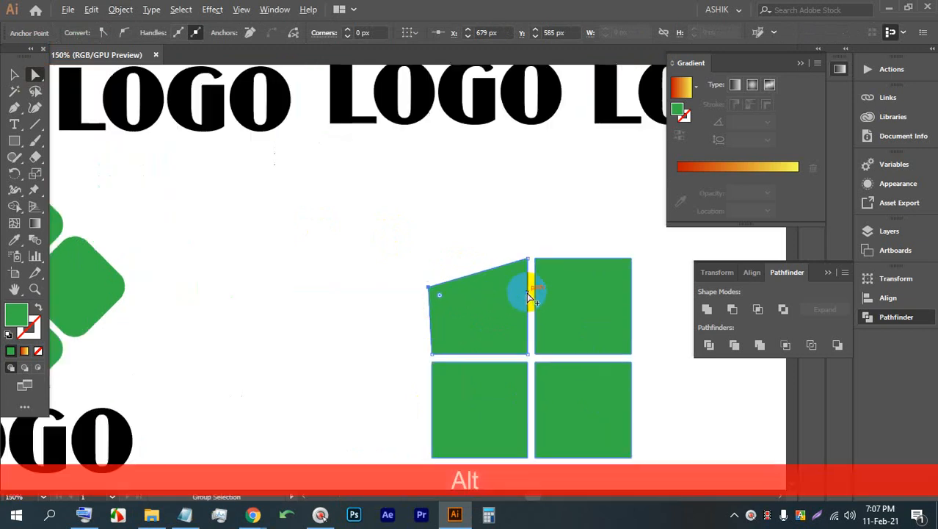
key(ctrl+alt+z)
Step: Reselect the whole four-square shape and group it
click(15, 74)
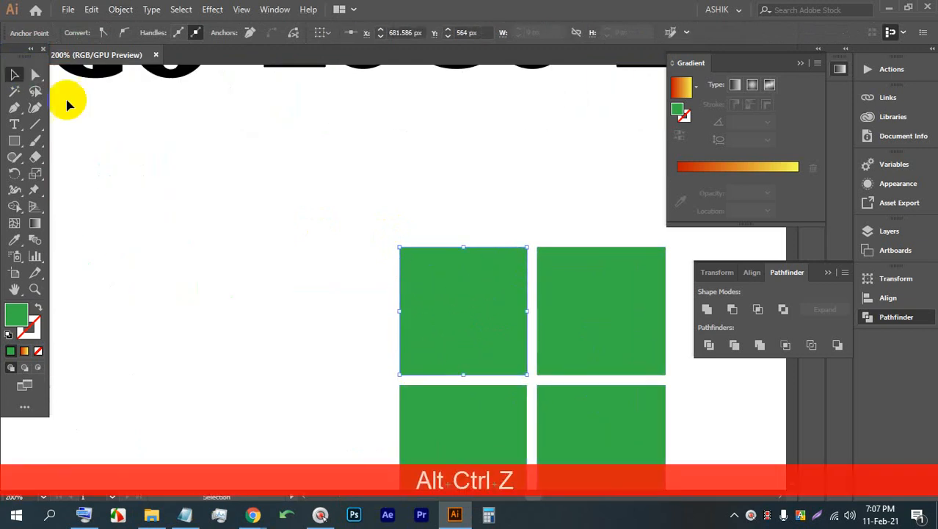
click(475, 217)
scroll(260, 156, down, 4)
click(337, 223)
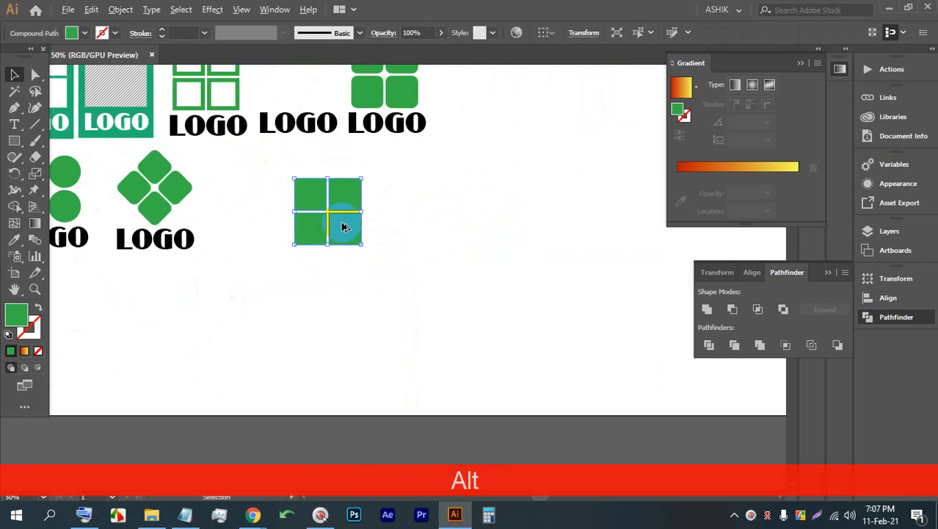
scroll(339, 223, up, 1)
key(ctrl+alt+g)
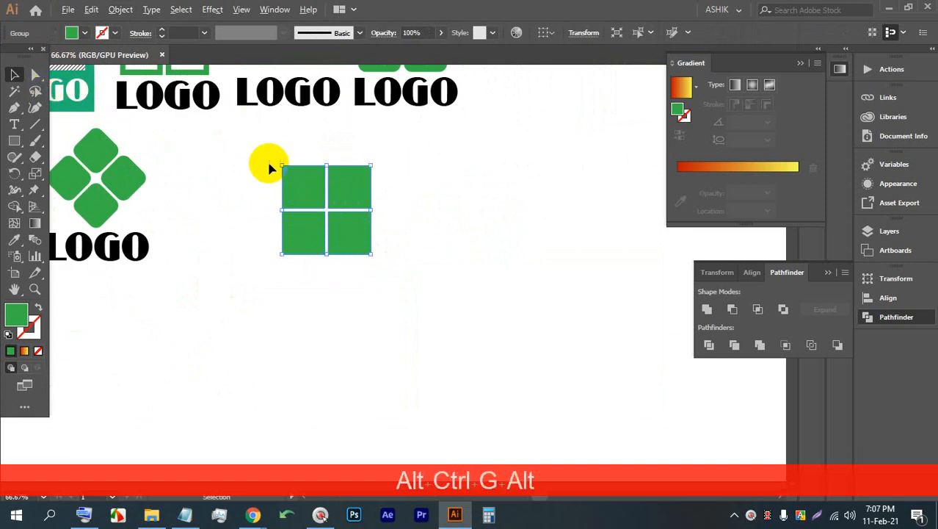
Step: Try to reshape the grouped squares by moving the group's outer upper-left anchor, and undo the move
scroll(282, 163, up, 1)
click(36, 75)
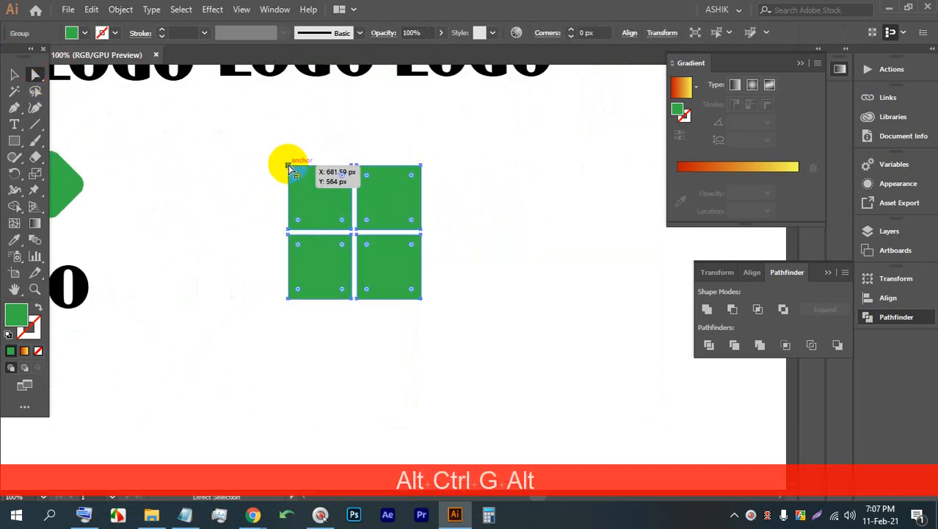
drag(288, 167, 292, 184)
key(ctrl+z)
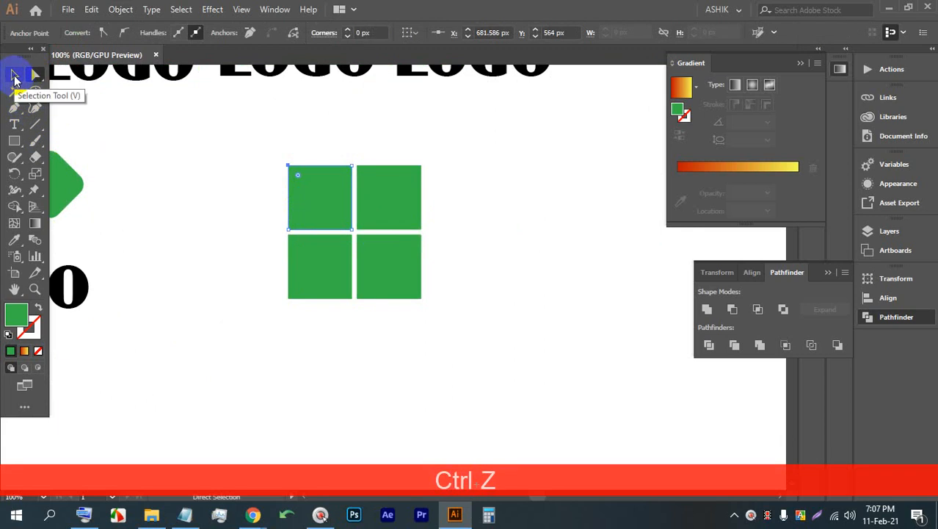
Step: Select the entire square group and check the Windows logo example in the browser's image preview
click(15, 75)
click(316, 301)
drag(453, 320, 331, 252)
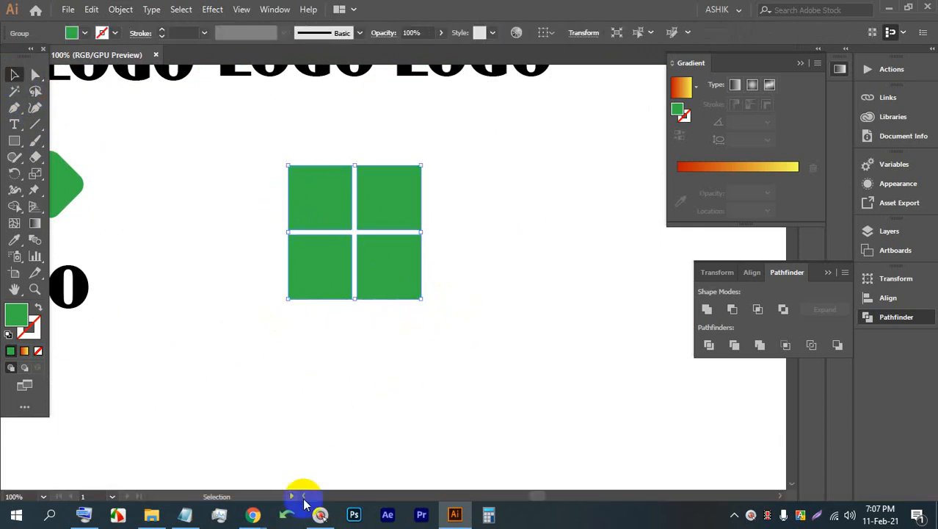
mouse_move(252, 513)
click(224, 455)
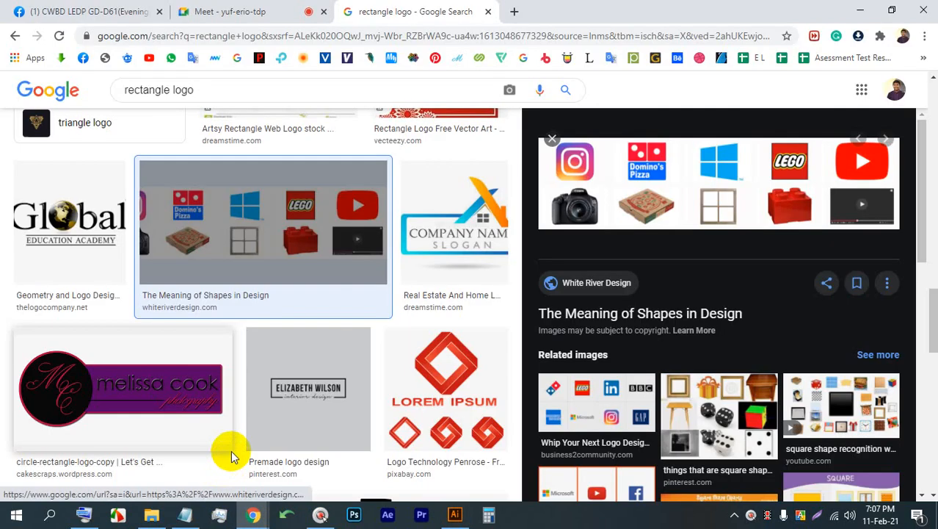
Step: Switch to Illustrator, select the green four-square group and open the 3D Rotate effect with its preview enabled
click(457, 514)
drag(499, 375, 215, 178)
click(218, 10)
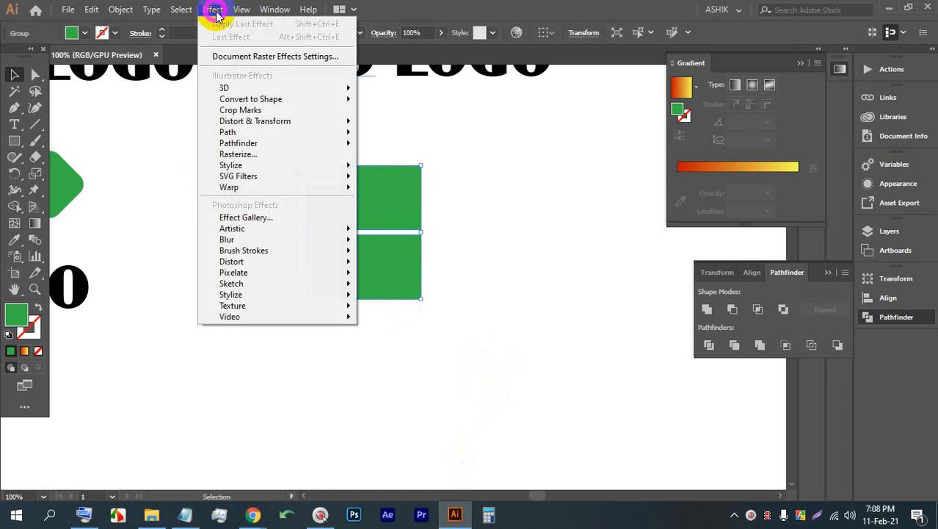
mouse_move(213, 88)
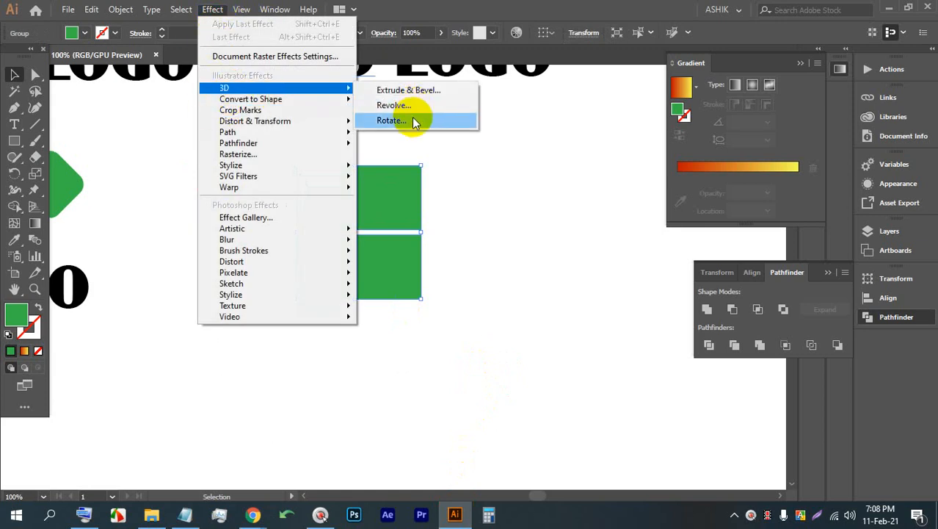
click(415, 121)
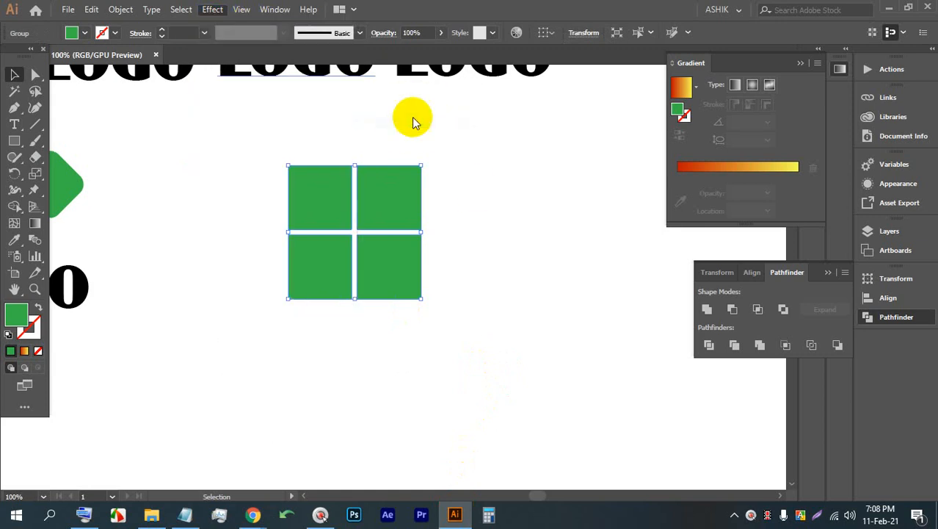
click(540, 320)
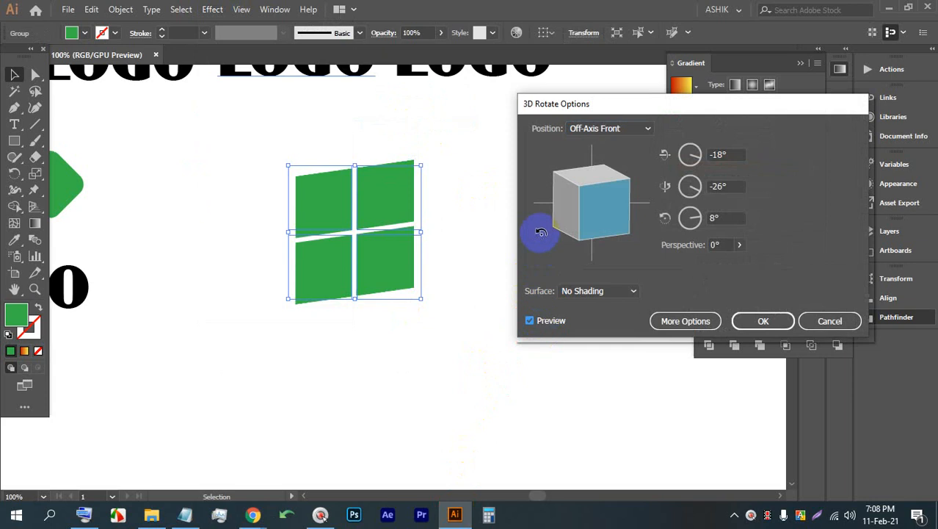
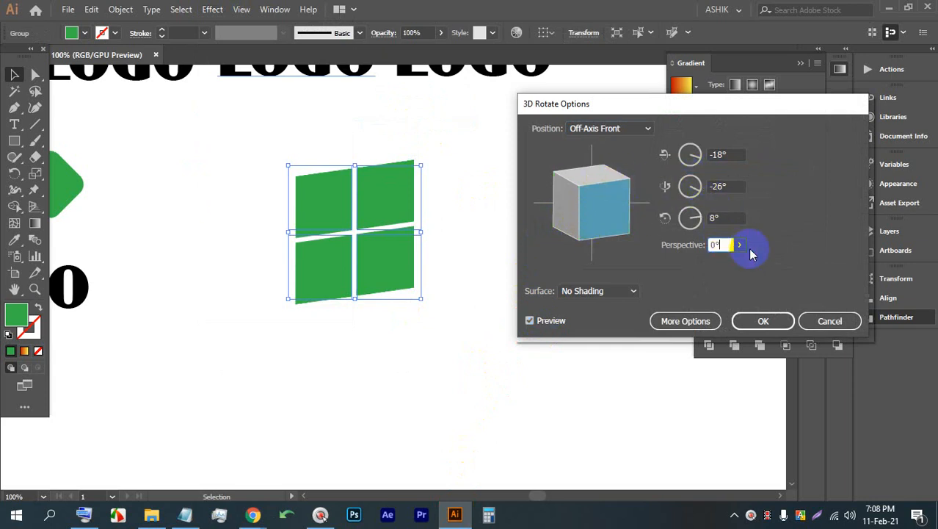
Step: Try an 87° perspective on the four squares and turn the preview cube to about 4°, 31° and 2°
key(Up)
key(Up)
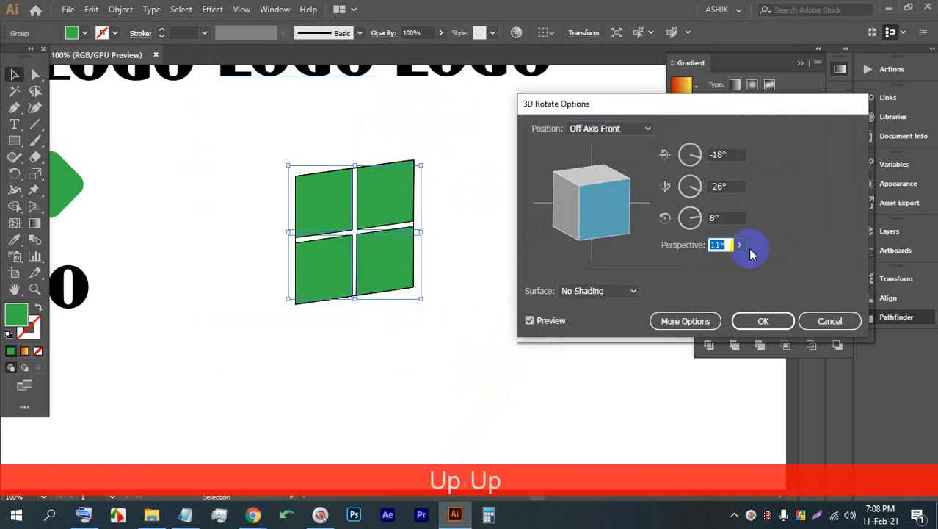
key(Up)
click(741, 246)
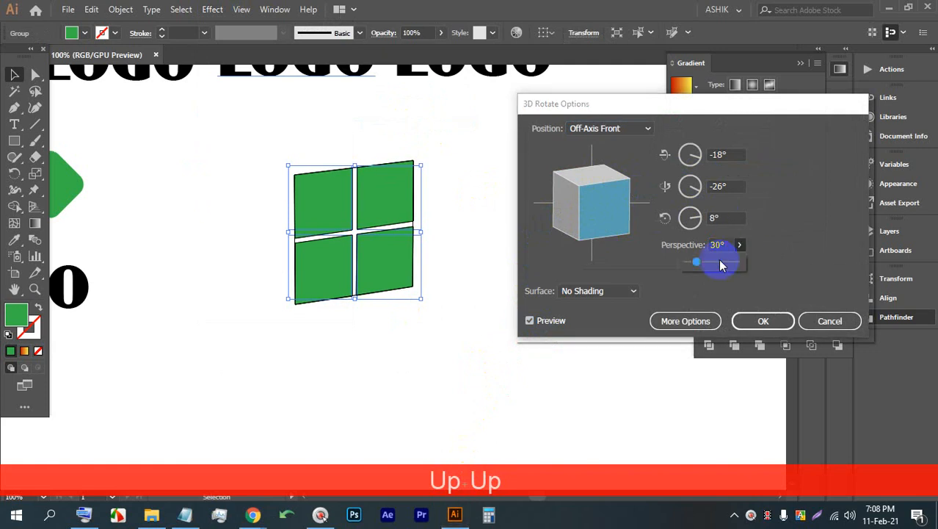
drag(695, 263, 714, 262)
drag(576, 192, 567, 211)
click(578, 209)
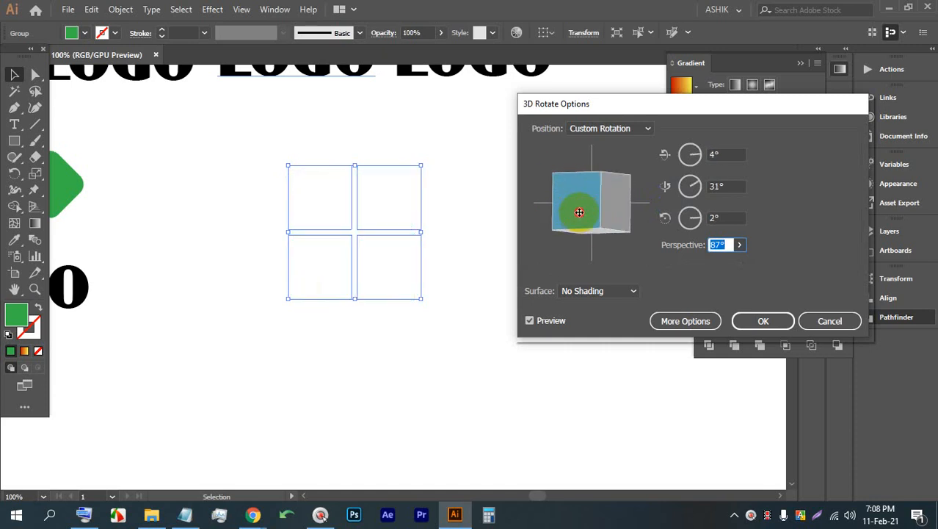
Step: Set the perspective to 148° and the rotation to 2°, 18° and -1°, and apply the 3D Rotate effect
click(738, 245)
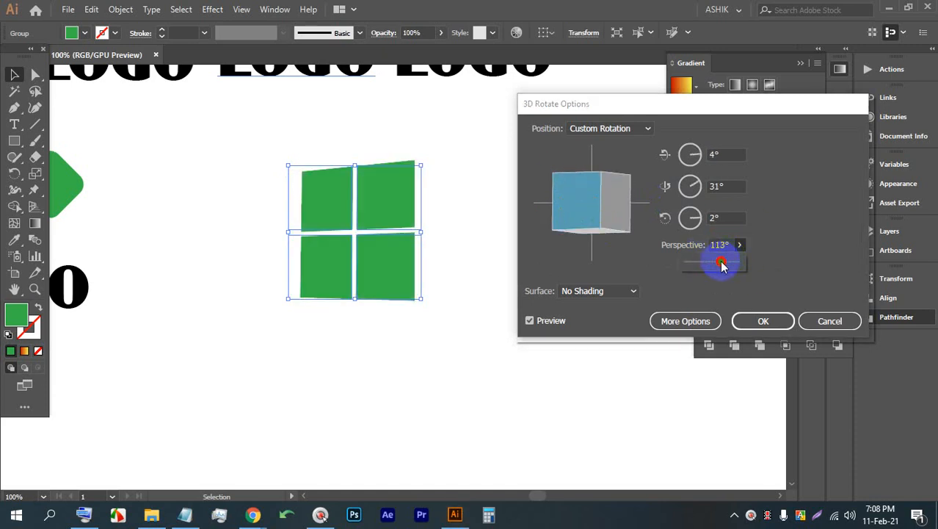
drag(722, 265, 734, 265)
mouse_move(599, 195)
mouse_down()
mouse_move(576, 185)
mouse_move(579, 212)
mouse_move(565, 182)
mouse_move(586, 197)
mouse_up()
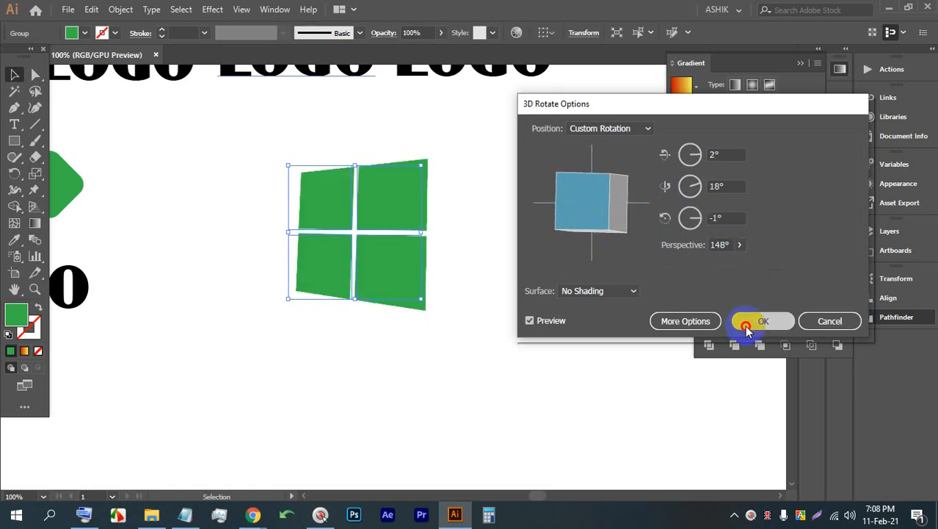
click(747, 323)
click(562, 176)
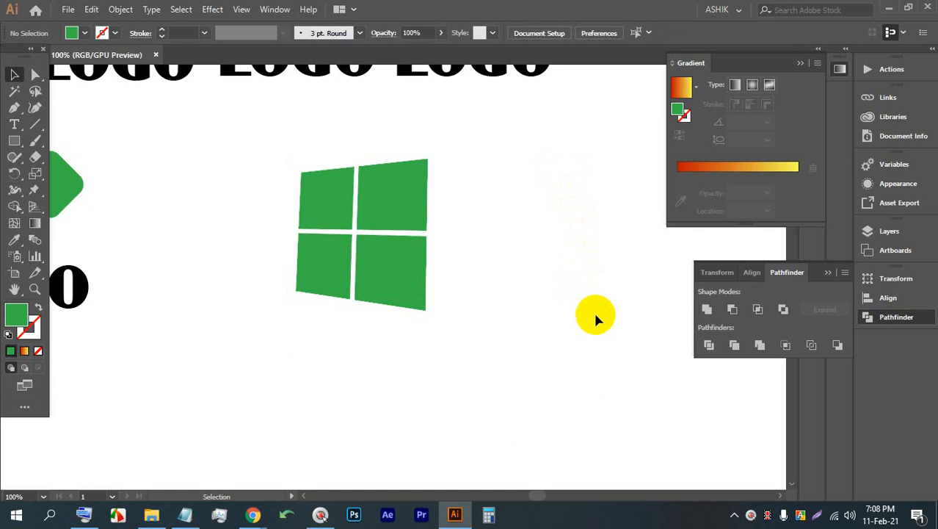
Step: Select the slanted four-square mark and change its fill from green to light blue
click(349, 206)
click(490, 214)
click(322, 202)
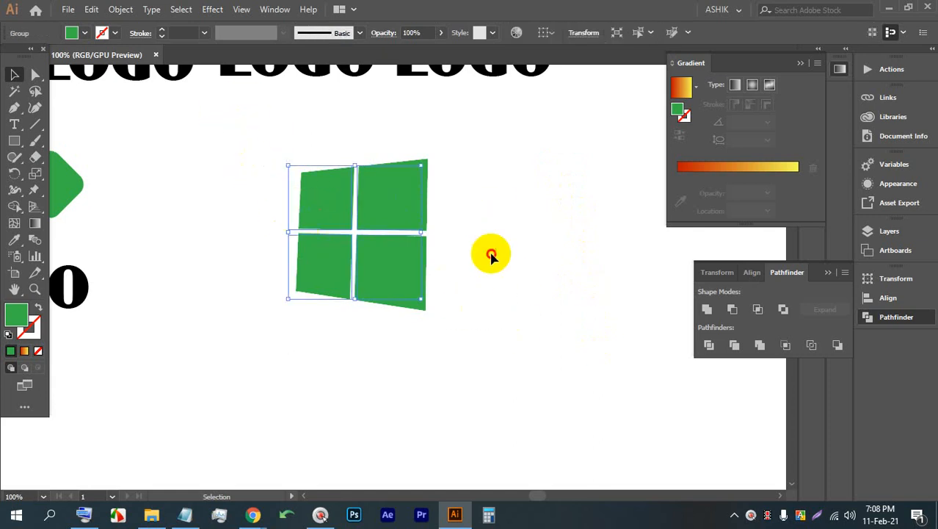
click(491, 254)
drag(499, 311, 264, 159)
click(79, 35)
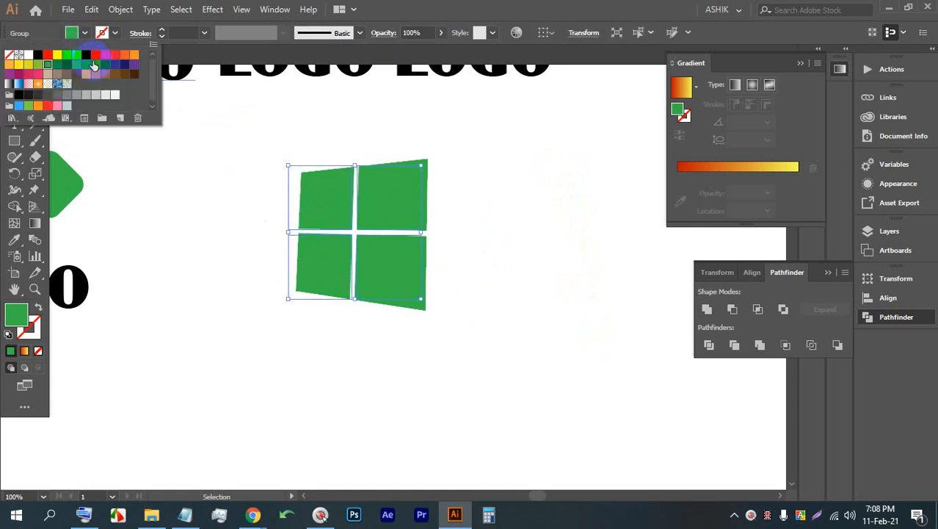
click(572, 233)
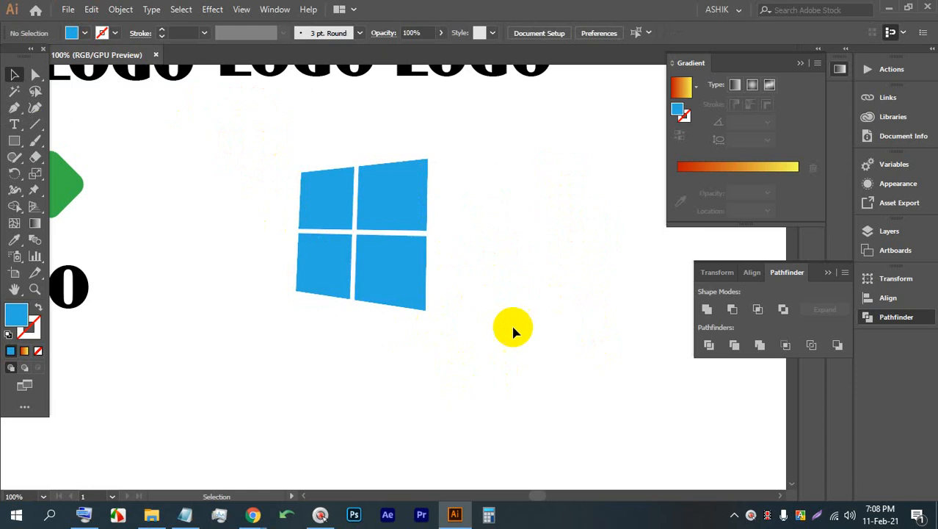
Step: Try to scale the blue window mark down from its upper edge, and undo the scaling, the blue fill and the 3D rotation
click(307, 198)
click(482, 233)
click(505, 268)
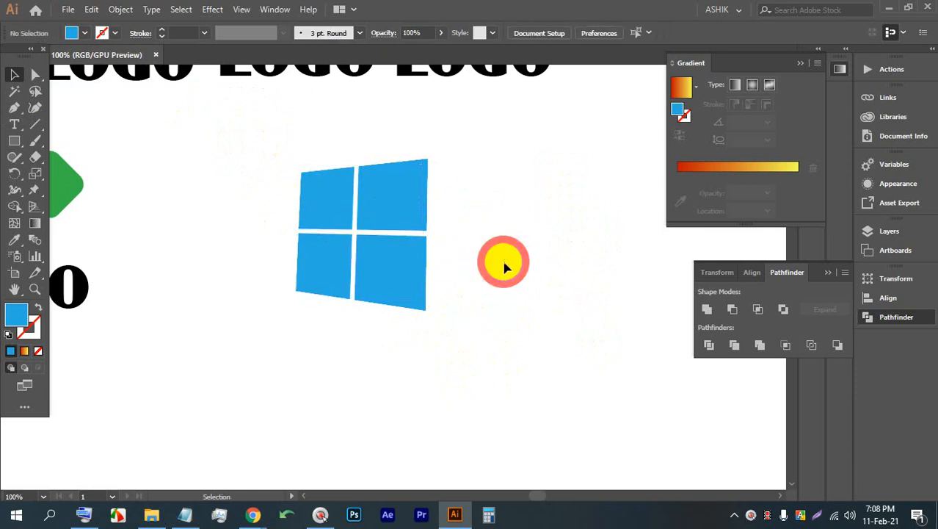
drag(518, 276, 335, 192)
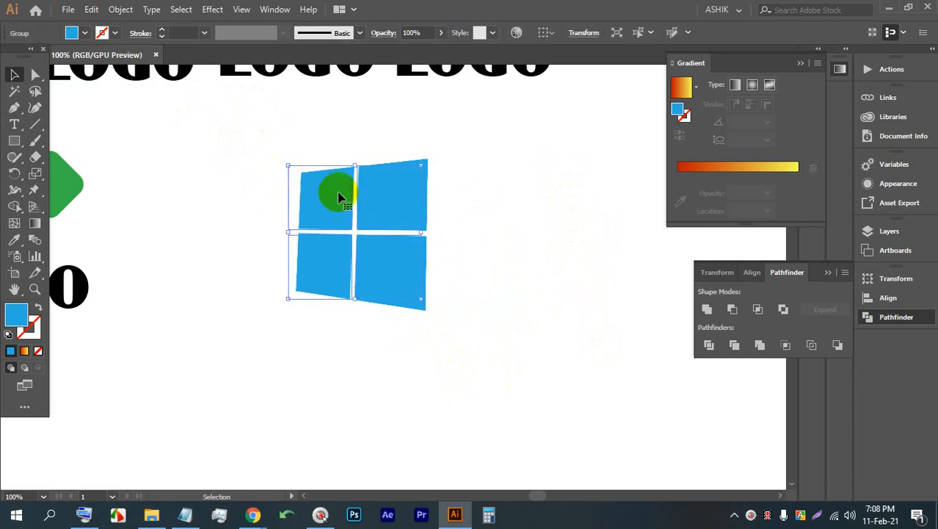
click(467, 202)
drag(452, 371, 282, 199)
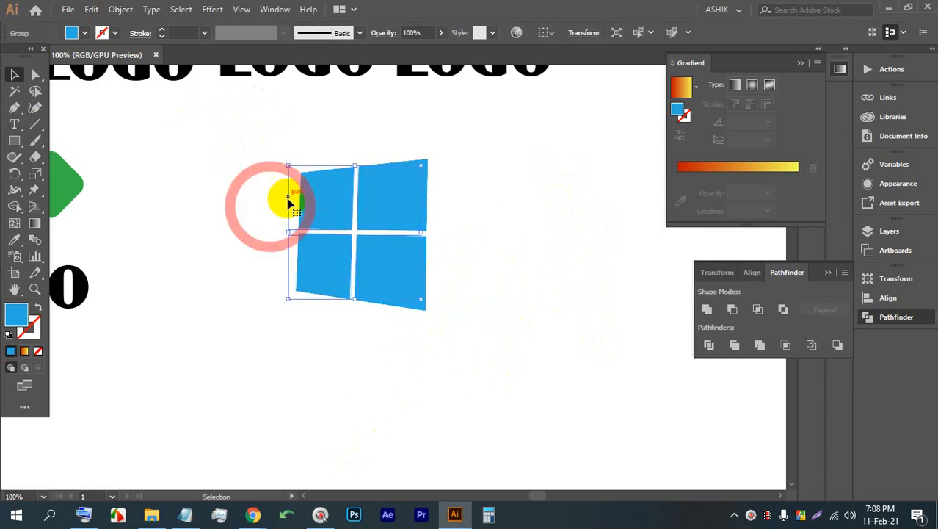
drag(350, 159, 350, 197)
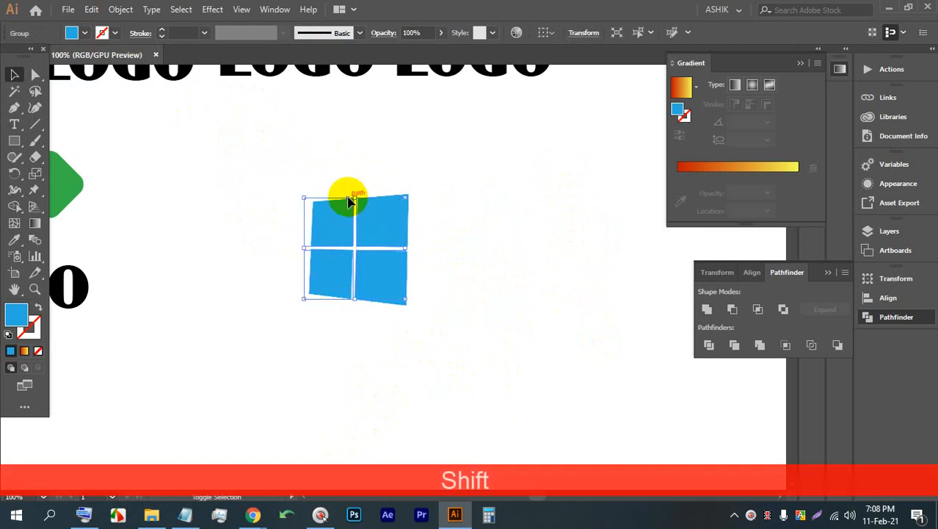
ctrl+click(462, 233)
key(ctrl+z)
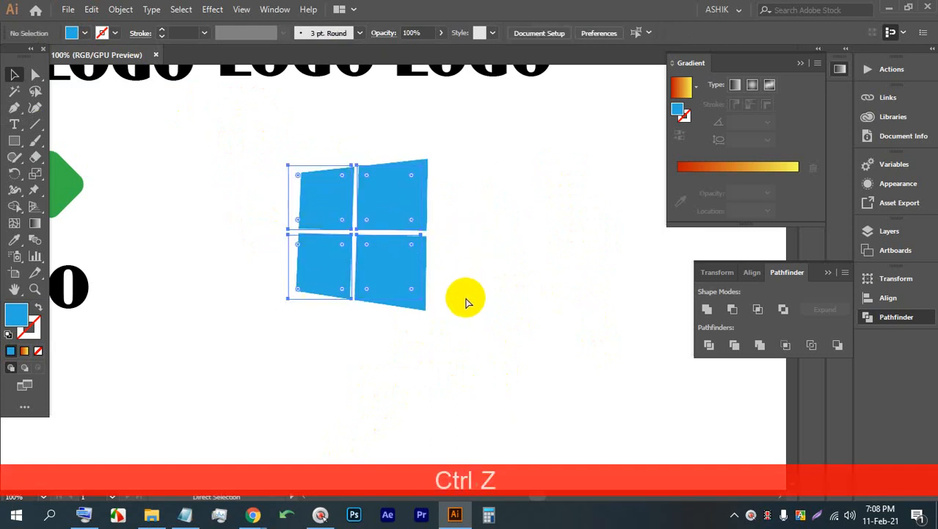
key(ctrl+z)
Step: Preview the 3D Rotate effect on the green square group with a 0°, 45°, 0° rotation and 160° perspective
drag(479, 294, 221, 110)
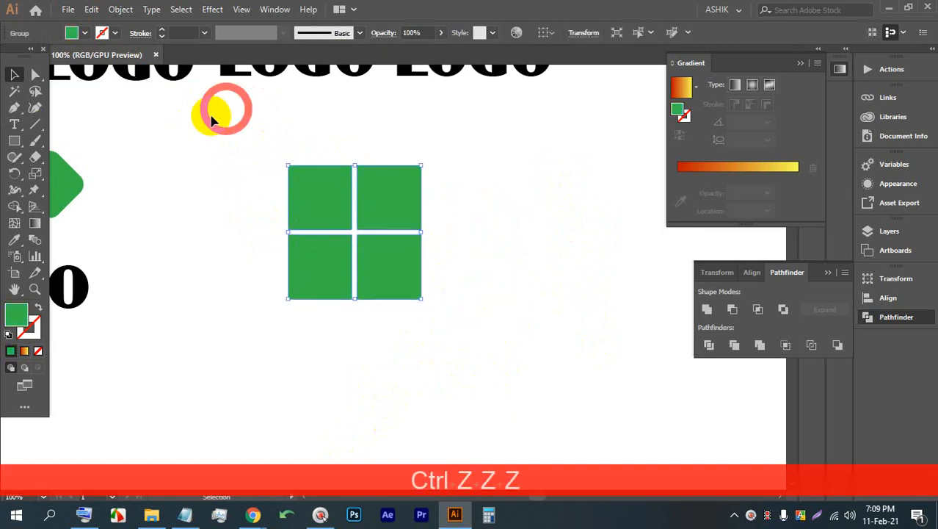
click(210, 10)
mouse_move(242, 88)
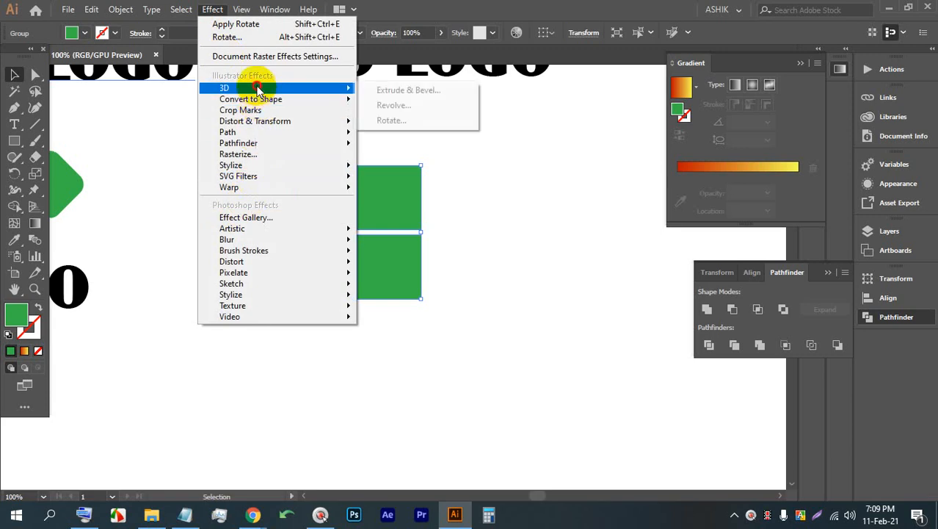
click(389, 121)
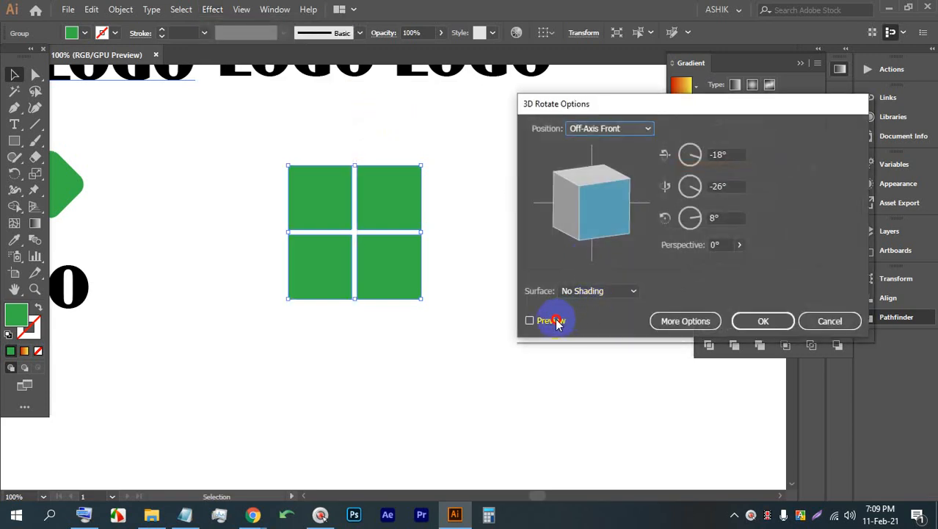
click(557, 321)
drag(580, 209, 565, 191)
click(738, 244)
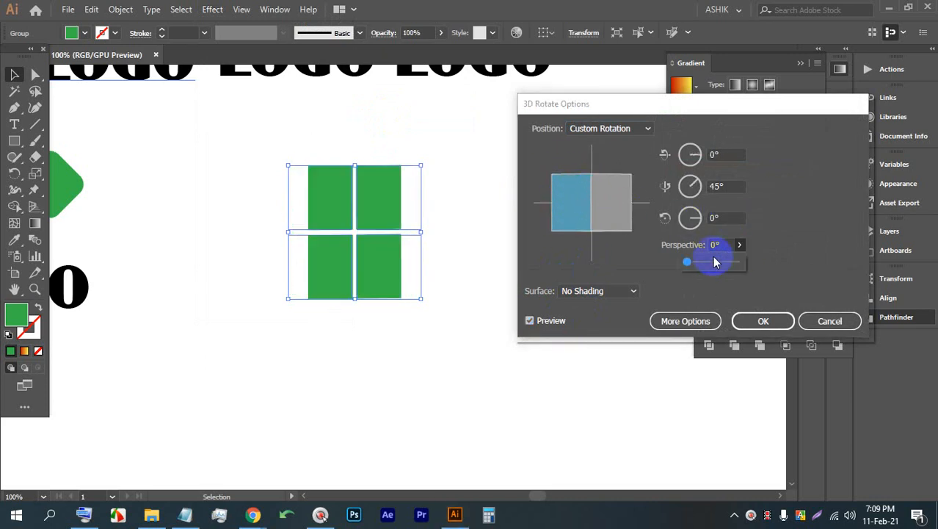
drag(716, 263, 738, 265)
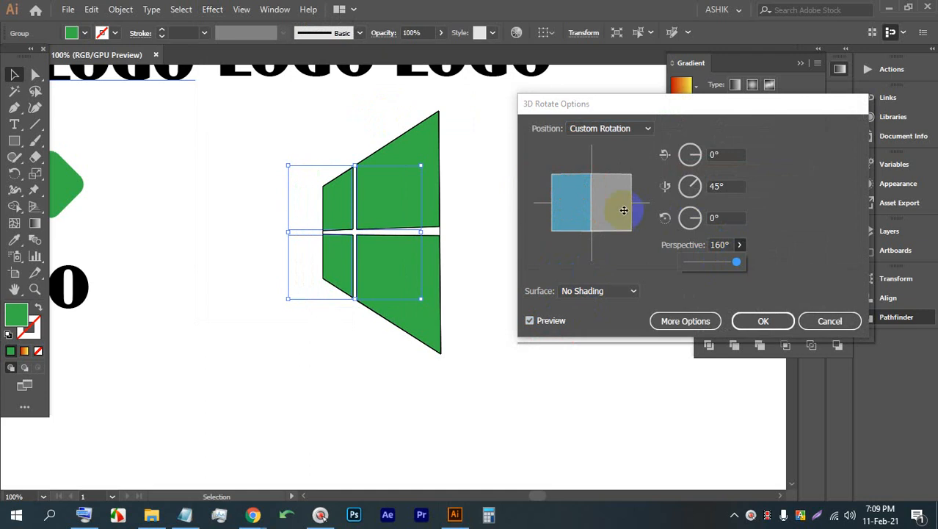
Step: Reduce the perspective to 133°, rotate the squares to about -3°, 36° and -1°, and apply the effect
drag(623, 209, 590, 194)
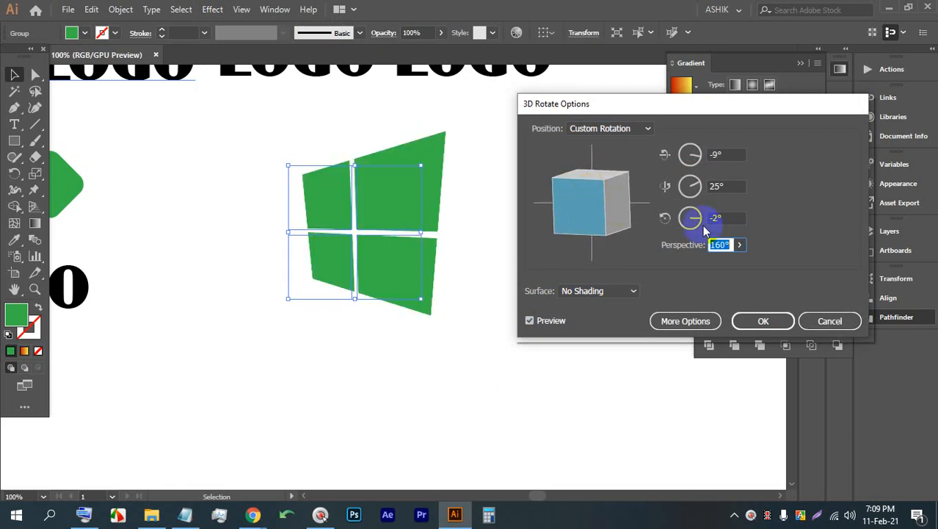
click(737, 245)
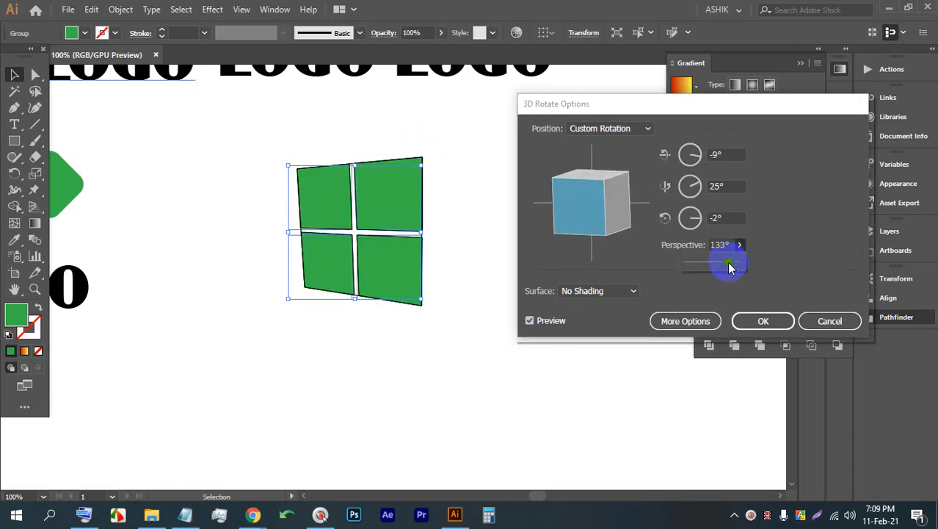
drag(614, 211, 577, 199)
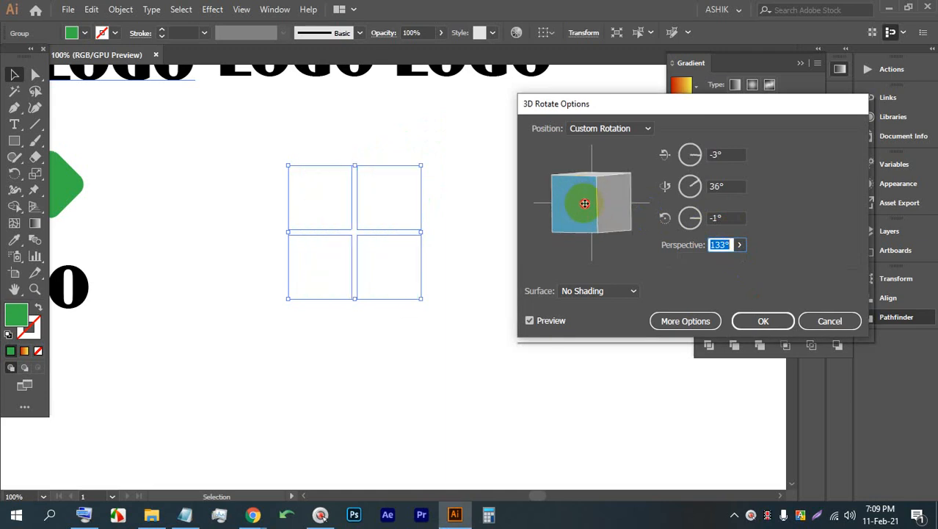
click(761, 319)
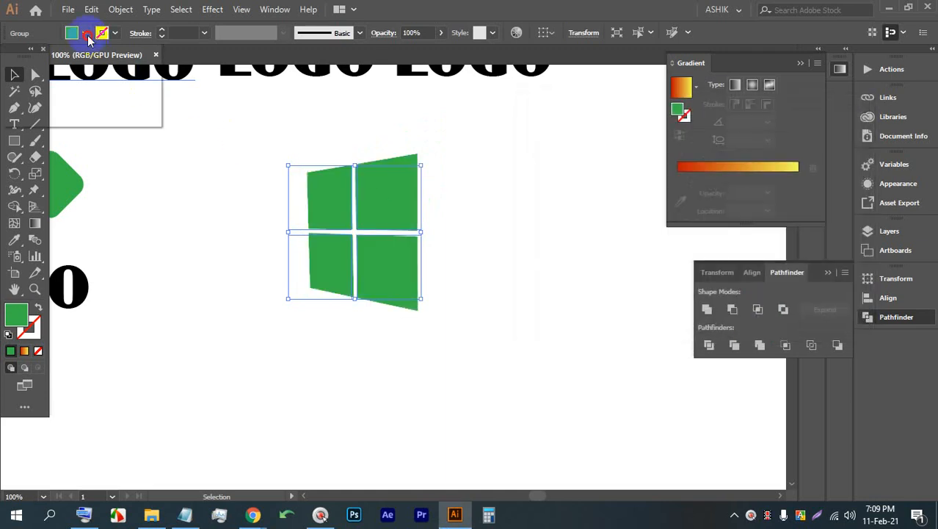
Step: Fill the slanted window mark with light blue and delete the whole mark from the canvas
click(86, 33)
click(453, 168)
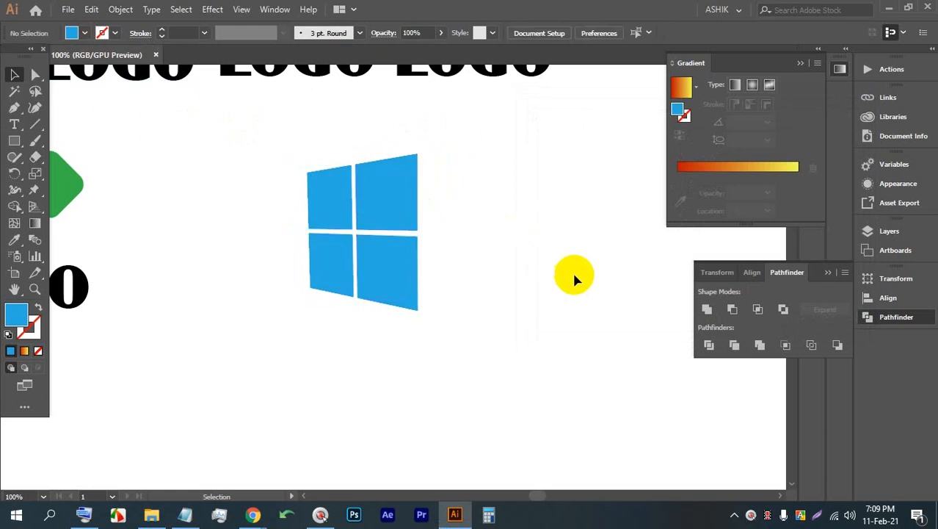
drag(590, 317, 229, 167)
key(BackSpace)
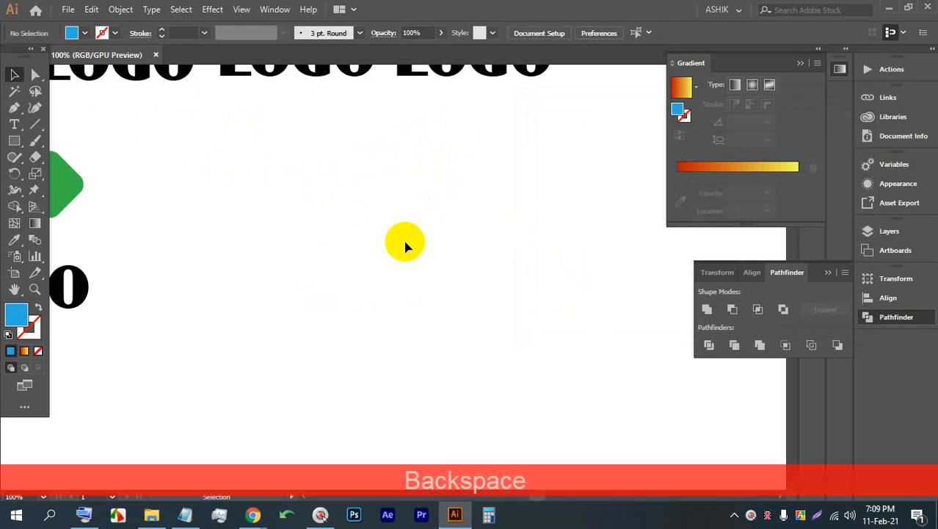
Step: Switch to the browser and look over the rectangle logo examples in the image preview
mouse_move(245, 511)
click(209, 442)
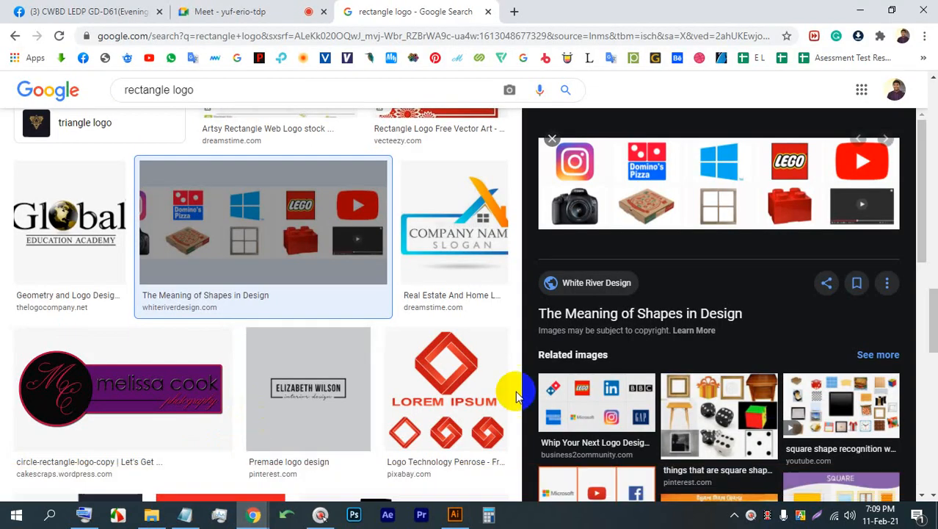
scroll(440, 352, down, 2)
scroll(330, 279, up, 2)
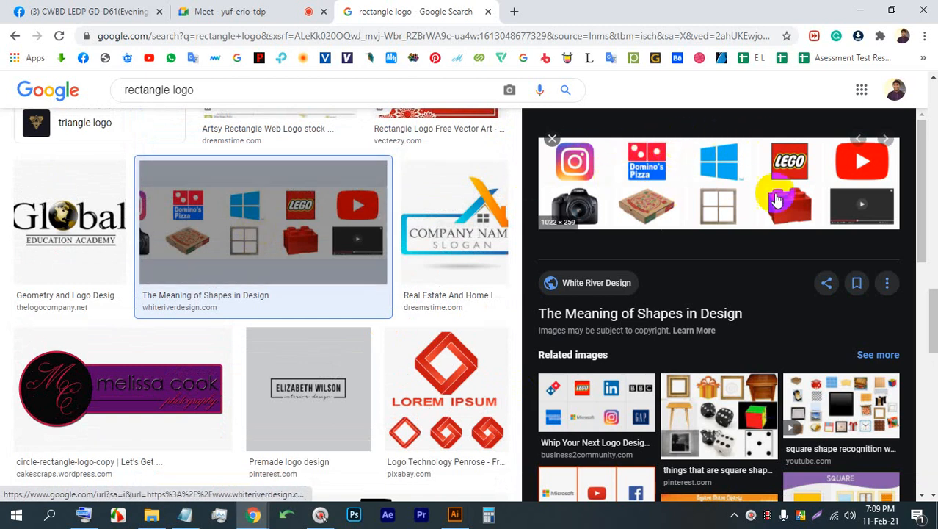
Step: Capture the image preview area with the screenshot tool and circle the Domino's Pizza logo with the pen
click(817, 513)
drag(891, 375, 523, 98)
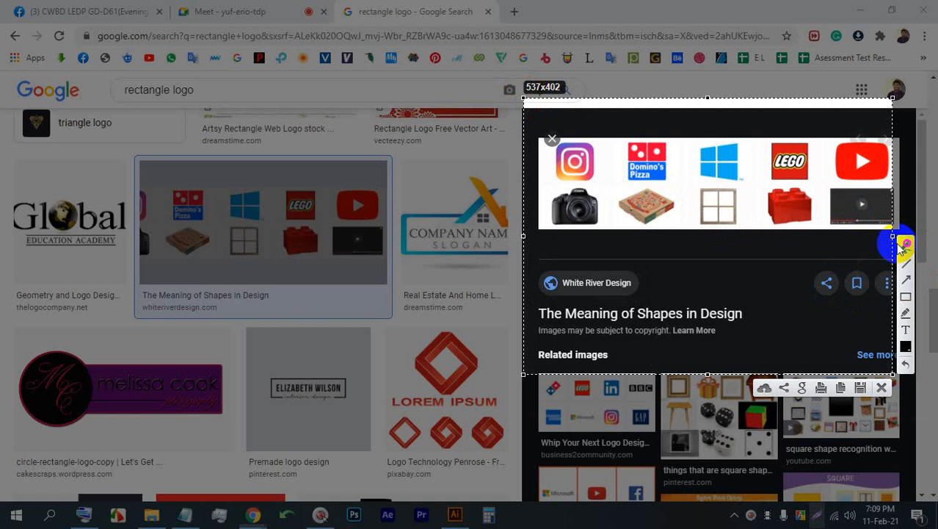
click(905, 245)
drag(636, 135, 613, 160)
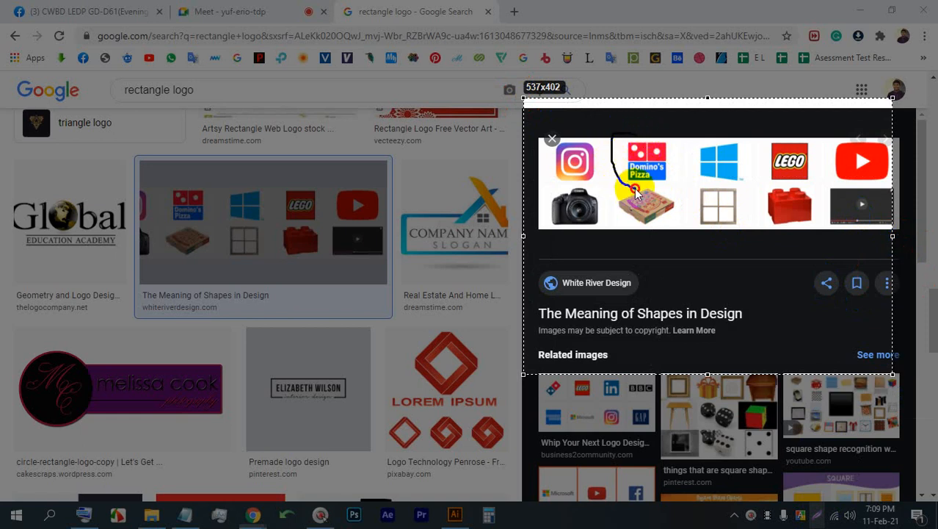
drag(672, 177, 673, 174)
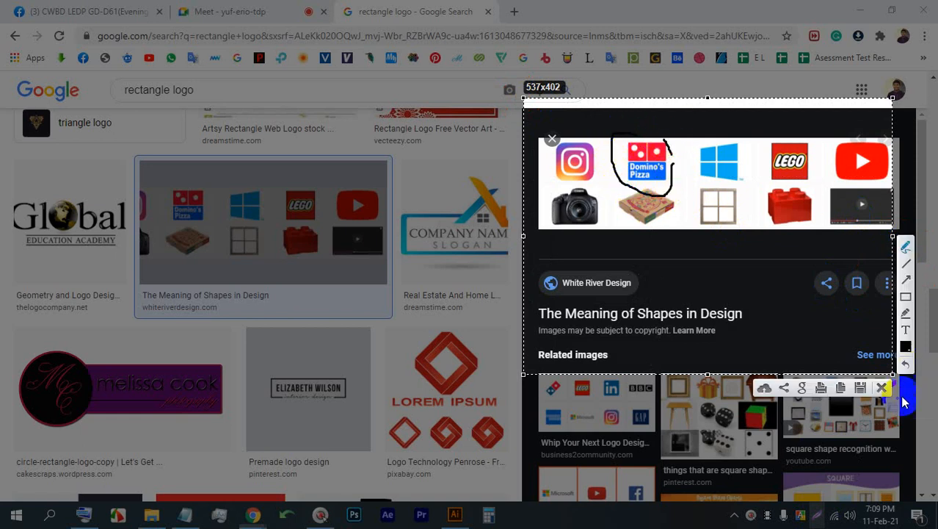
Step: Circle the Domino's Pizza logo in red on the screen capture and discard the capture
click(903, 346)
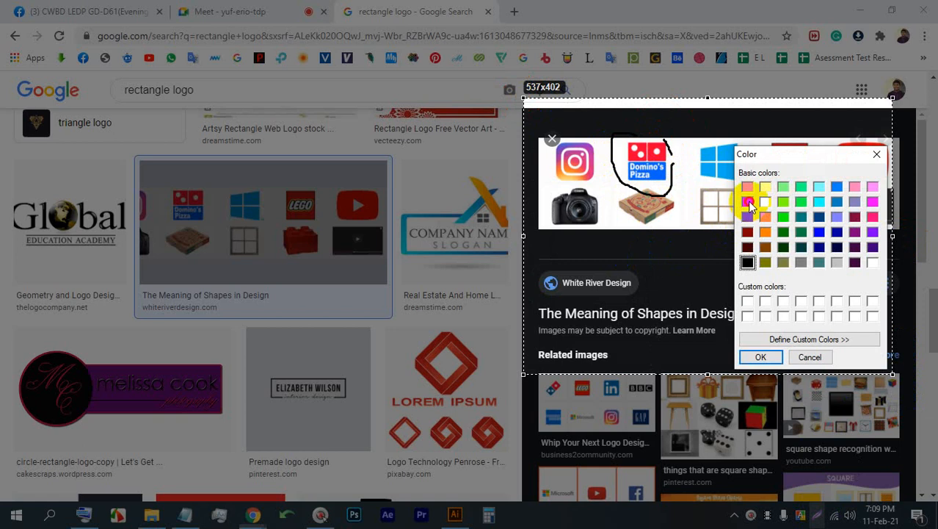
click(759, 356)
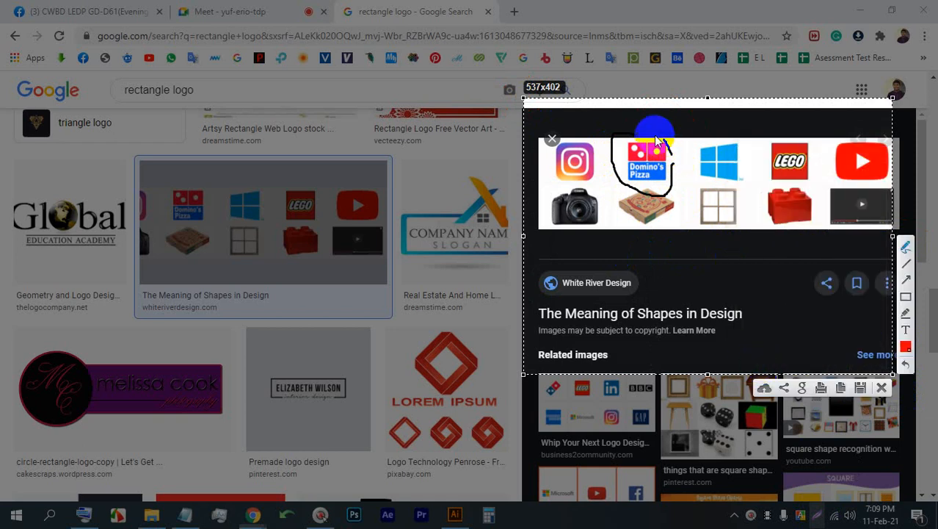
mouse_move(661, 128)
mouse_down()
mouse_move(635, 124)
mouse_move(598, 151)
mouse_move(630, 193)
mouse_move(664, 198)
mouse_move(692, 147)
mouse_move(665, 127)
mouse_move(623, 152)
mouse_move(623, 172)
mouse_move(668, 186)
mouse_move(685, 152)
mouse_move(643, 118)
mouse_move(611, 150)
mouse_move(640, 193)
mouse_move(677, 181)
mouse_move(680, 133)
mouse_move(648, 118)
mouse_move(606, 150)
mouse_up()
mouse_move(684, 198)
mouse_down()
mouse_move(689, 135)
mouse_move(613, 119)
mouse_move(602, 160)
mouse_move(649, 196)
mouse_move(675, 185)
mouse_move(678, 140)
mouse_move(651, 128)
mouse_move(612, 149)
mouse_move(629, 185)
mouse_move(686, 158)
mouse_move(679, 133)
mouse_move(632, 136)
mouse_up()
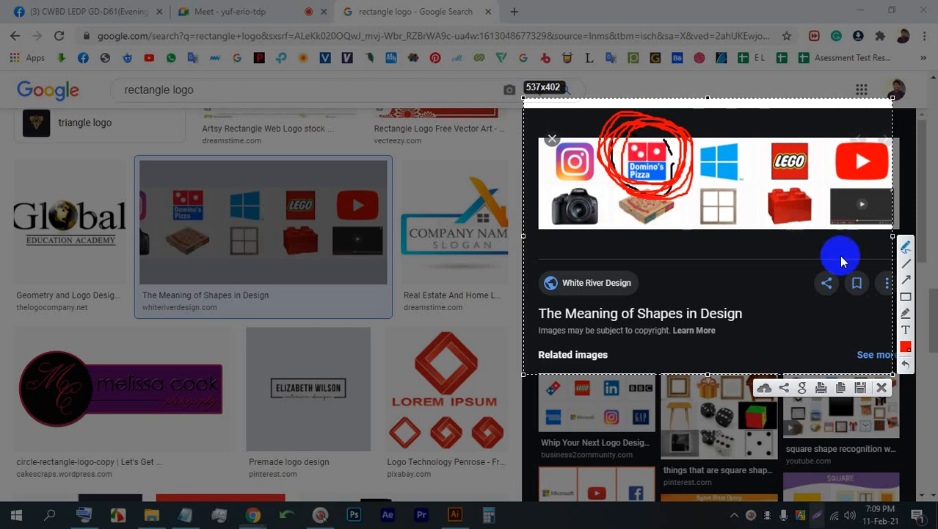
click(882, 389)
scroll(330, 294, down, 3)
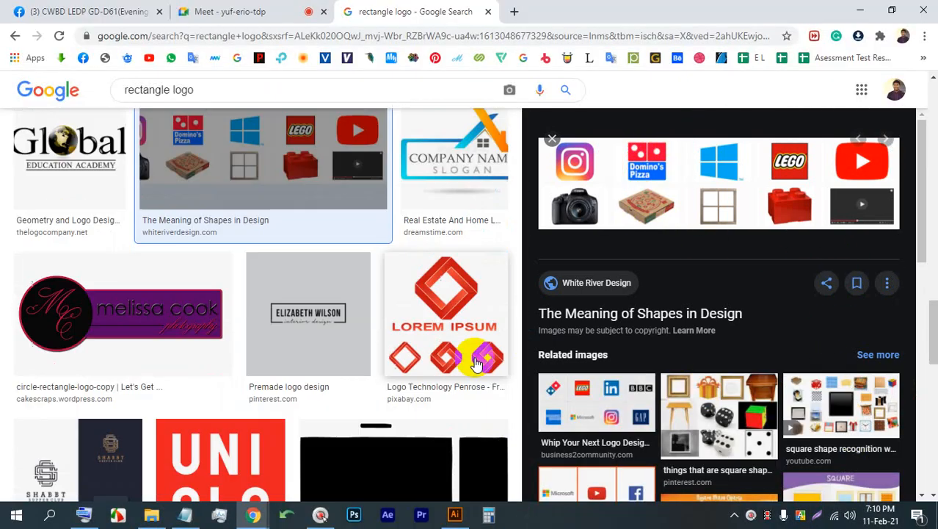
Step: Switch to Illustrator and move all the existing logo variations off the artboard, to its left
click(312, 10)
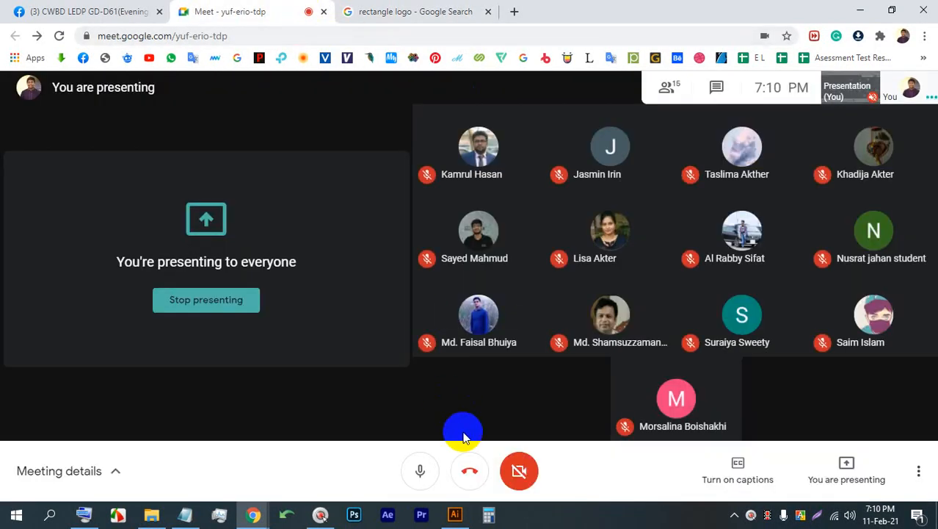
click(456, 513)
scroll(352, 314, down, 4)
drag(260, 353, 299, 332)
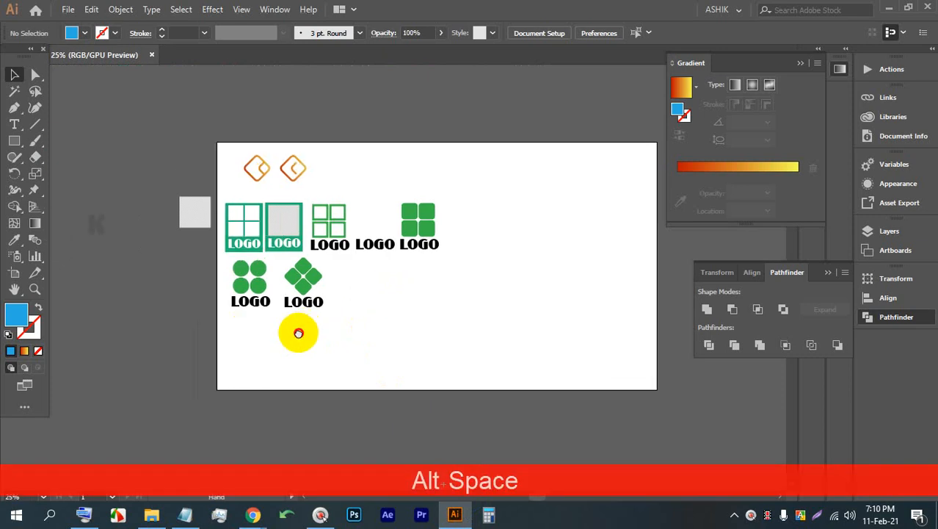
scroll(293, 307, up, 2)
scroll(373, 309, down, 1)
drag(198, 88, 143, 126)
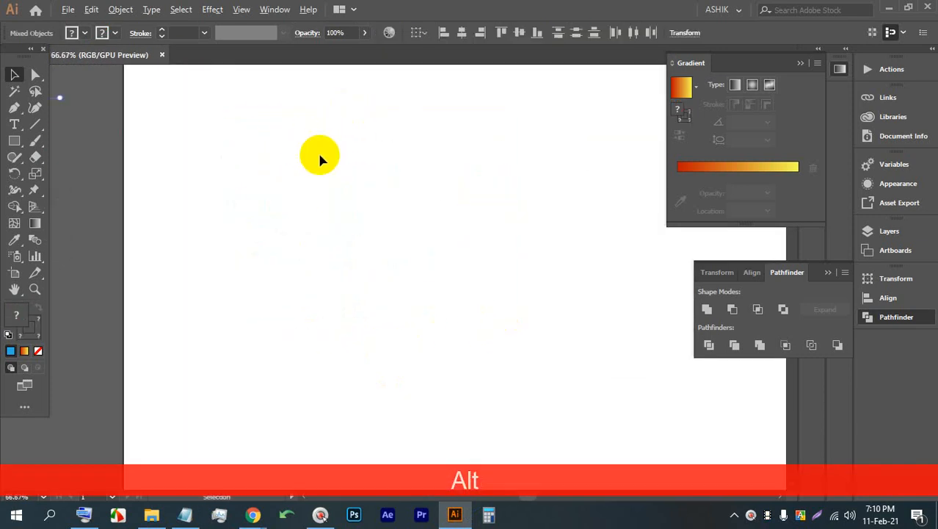
scroll(320, 153, up, 2)
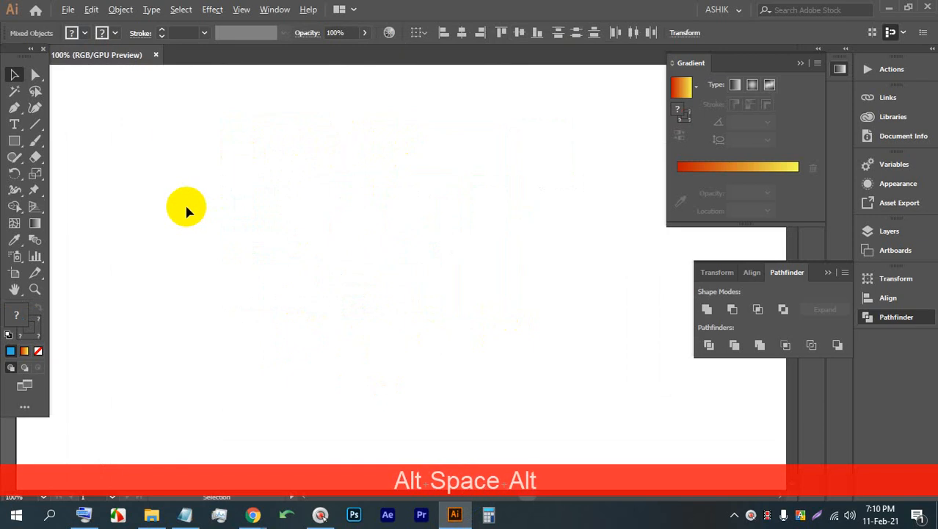
drag(12, 151, 73, 186)
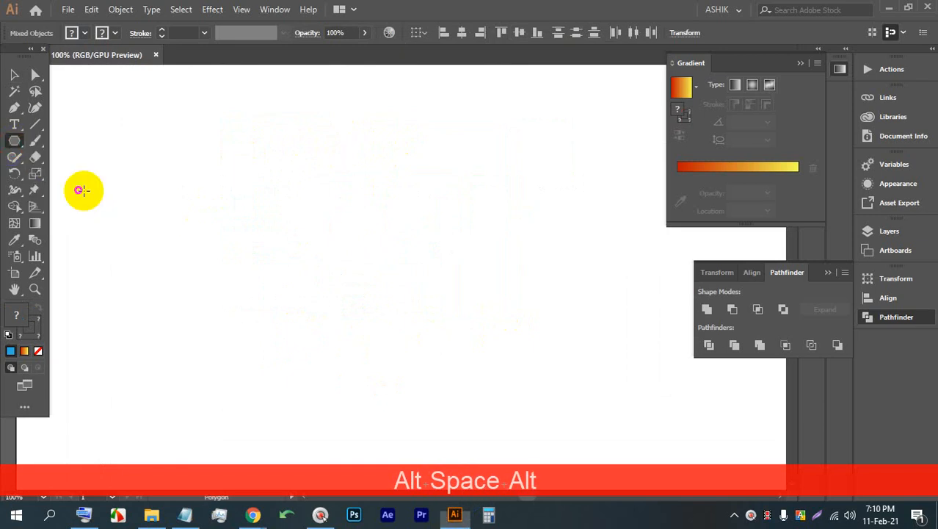
drag(271, 169, 290, 247)
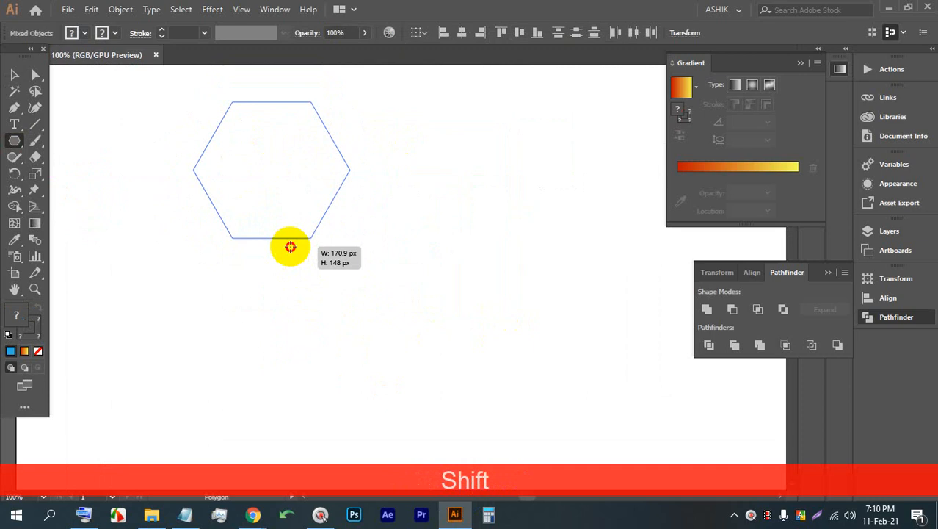
drag(290, 246, 324, 225)
key(Down)
key(Down)
key(Down)
key(shift)
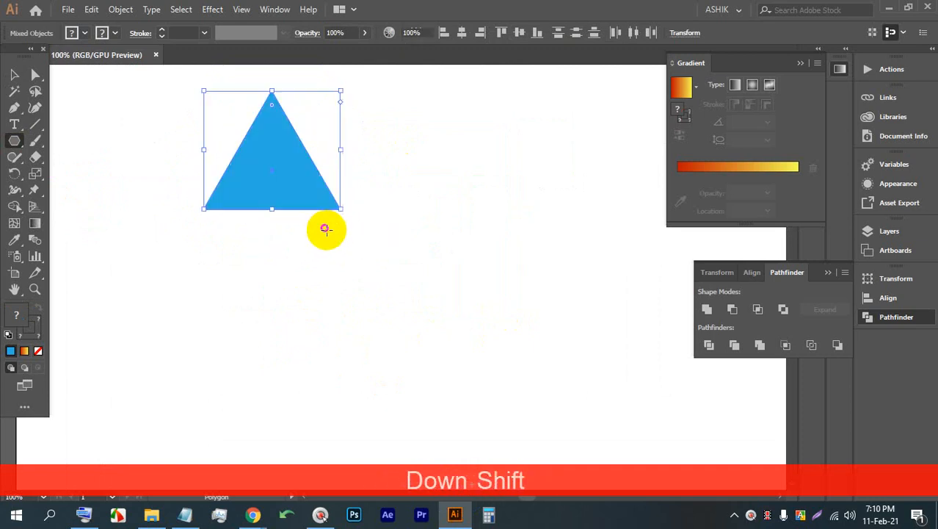
click(14, 74)
key(space)
drag(314, 171, 463, 256)
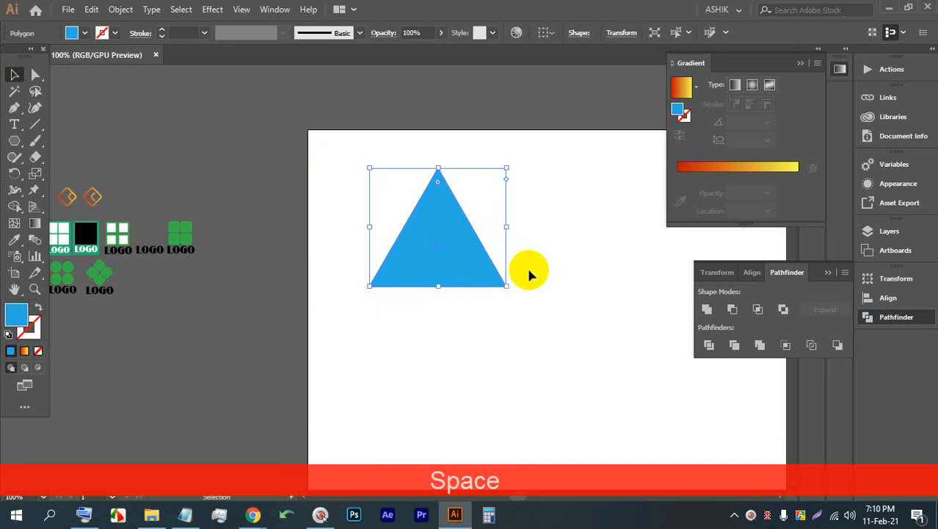
scroll(517, 258, up, 2)
key(BackSpace)
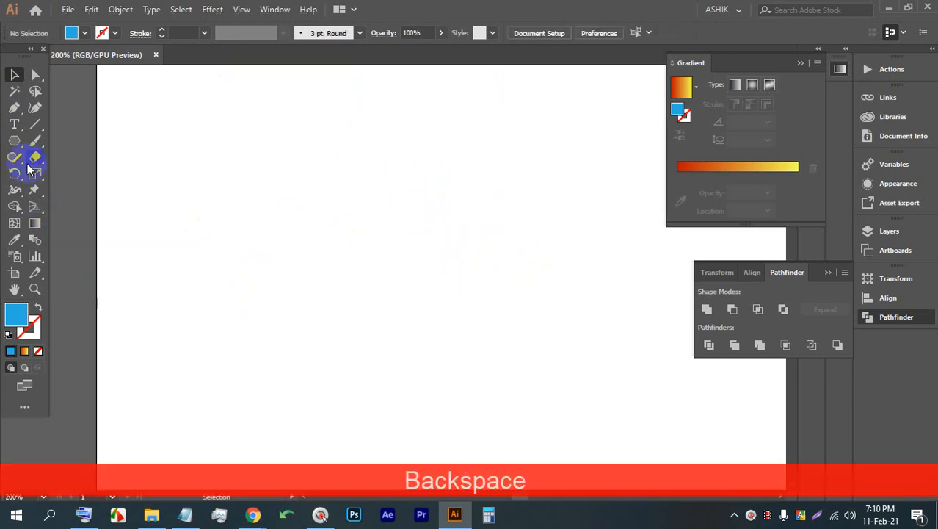
Step: Draw a six-sided shape with the Polygon tool near the artboard's upper left and remove its fill
drag(19, 145, 83, 190)
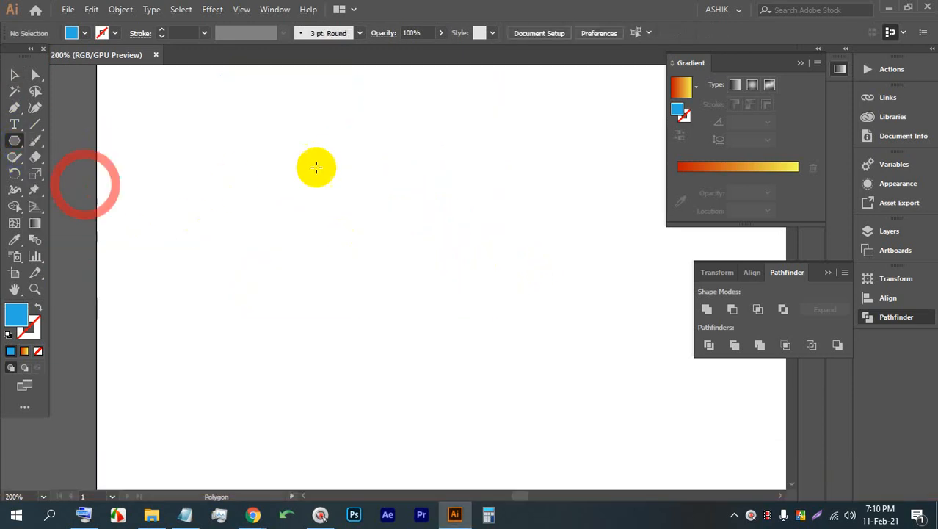
drag(314, 165, 361, 245)
key(Up)
key(Up)
key(Up)
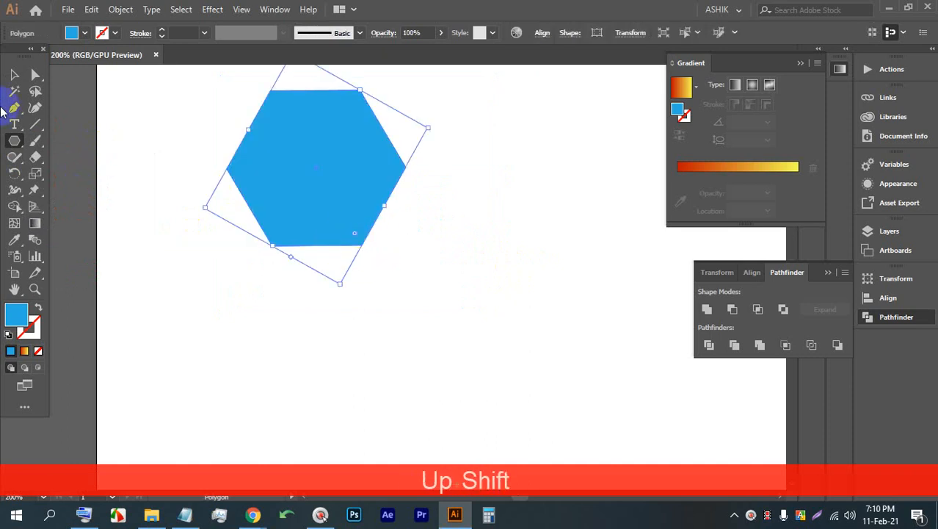
click(79, 39)
click(9, 55)
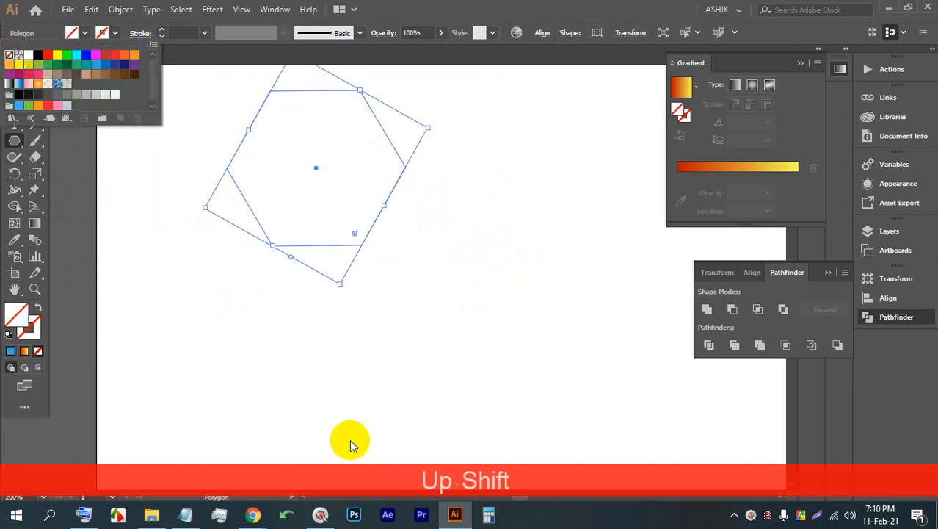
Step: Switch to the meeting in the browser and look through its participant list
click(255, 516)
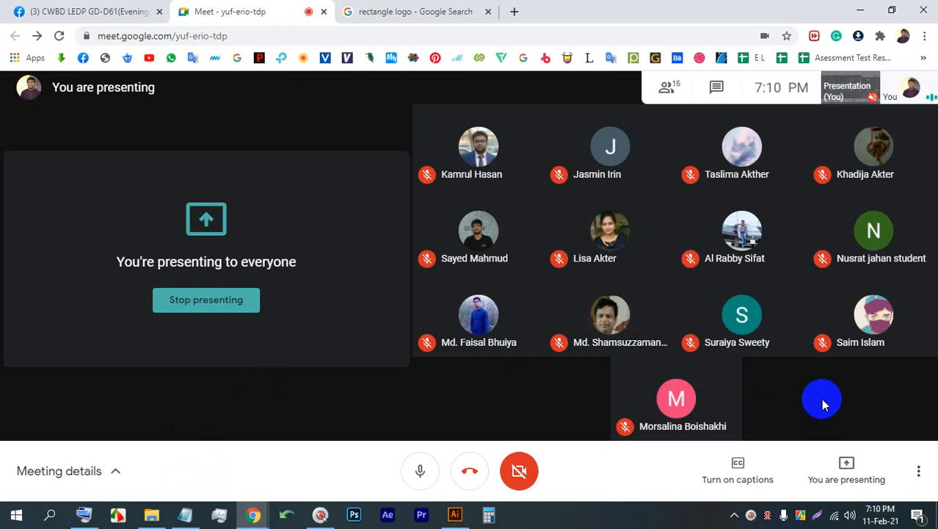
click(668, 88)
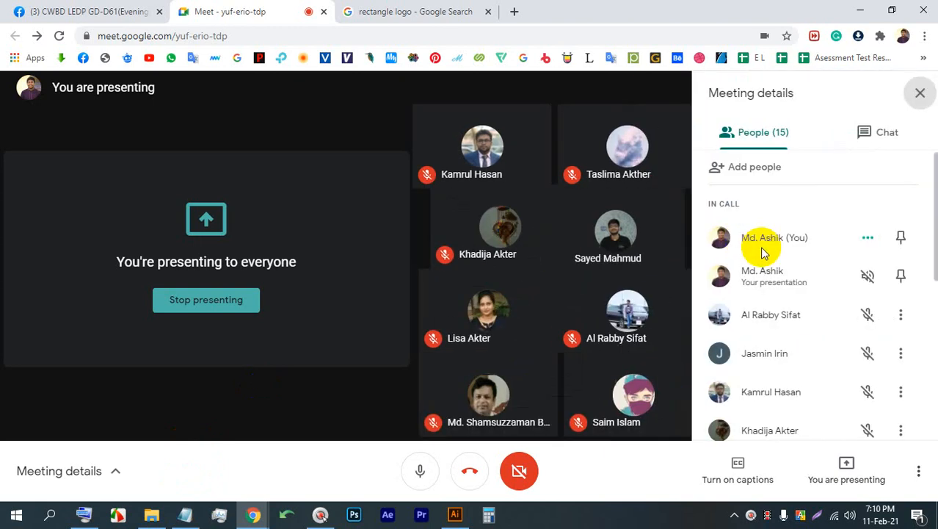
scroll(792, 293, down, 2)
scroll(815, 318, down, 2)
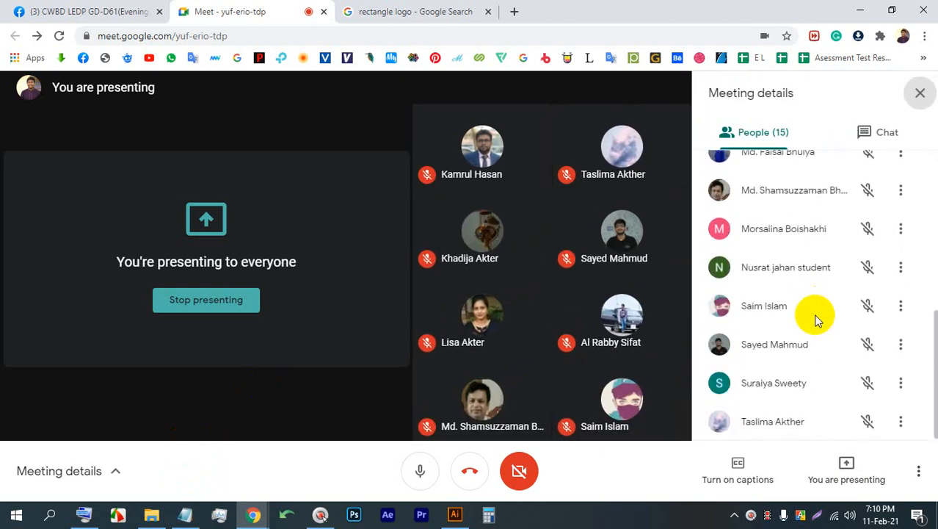
scroll(815, 315, up, 5)
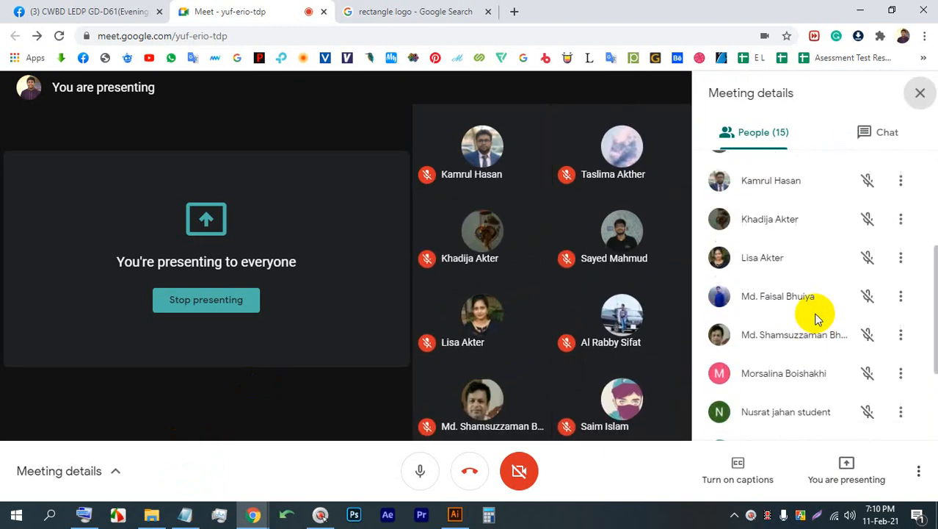
click(919, 93)
Step: Return to Illustrator and give the hexagon a 4 pt light blue stroke
click(455, 514)
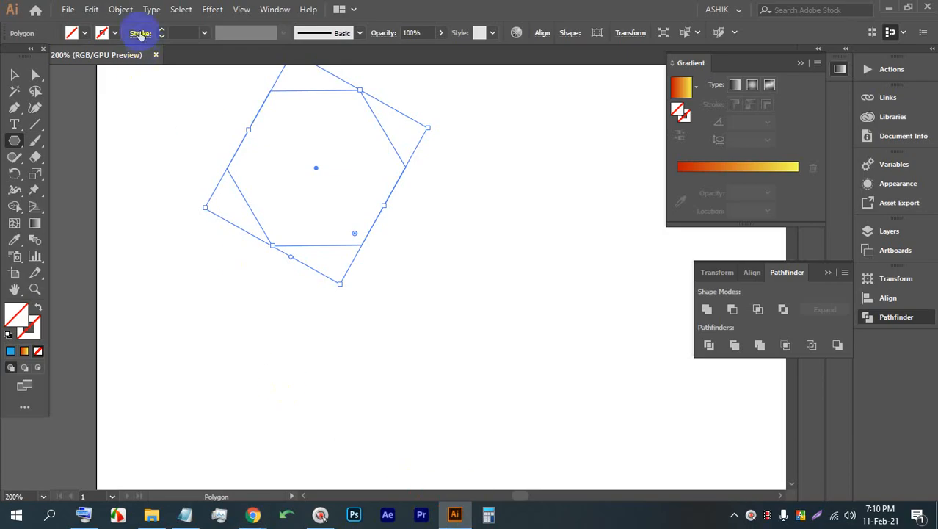
click(161, 30)
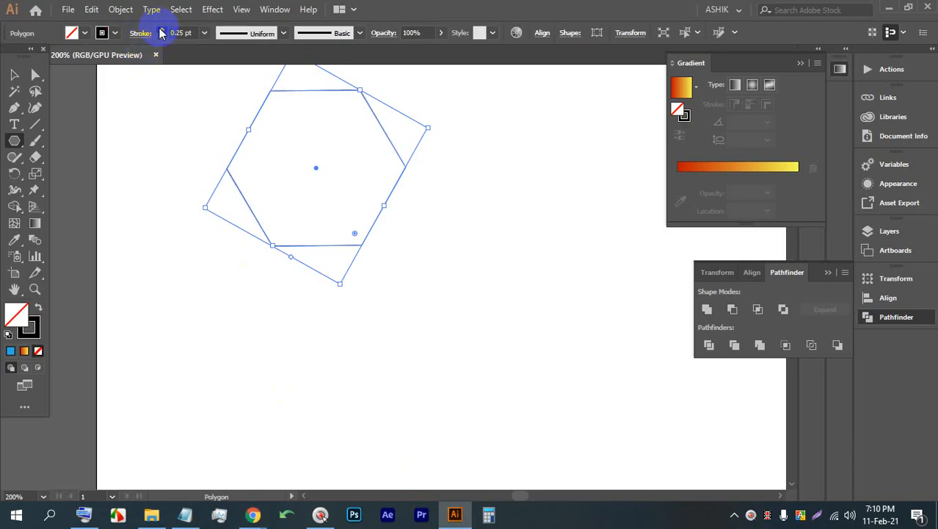
click(161, 30)
click(161, 30)
click(161, 30)
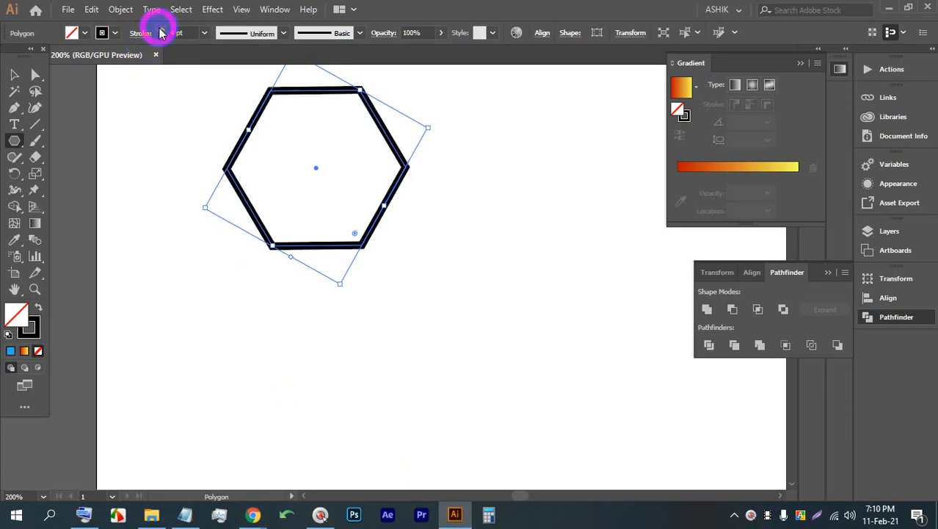
click(114, 40)
click(102, 65)
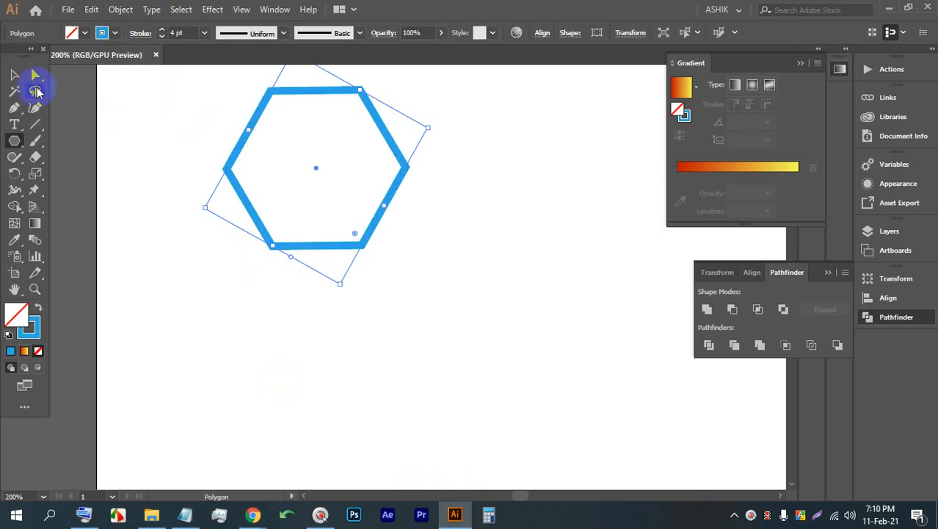
Step: Try rotating the tilted hexagon upright and delete it from the artboard
click(14, 74)
drag(435, 124, 430, 226)
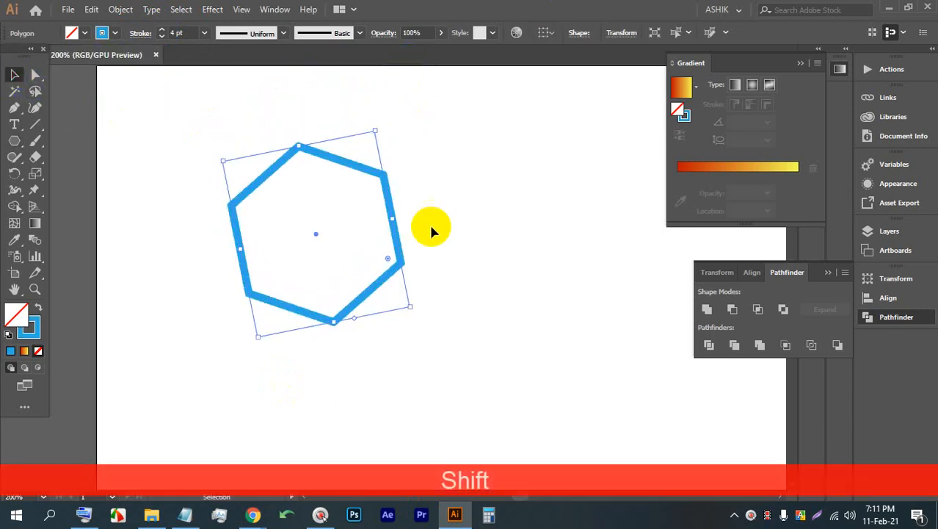
click(523, 342)
click(281, 203)
key(BackSpace)
Step: Draw a new level hexagon outline, rotate it to stand on a corner, and enlarge it proportionally
click(14, 140)
drag(342, 172, 344, 233)
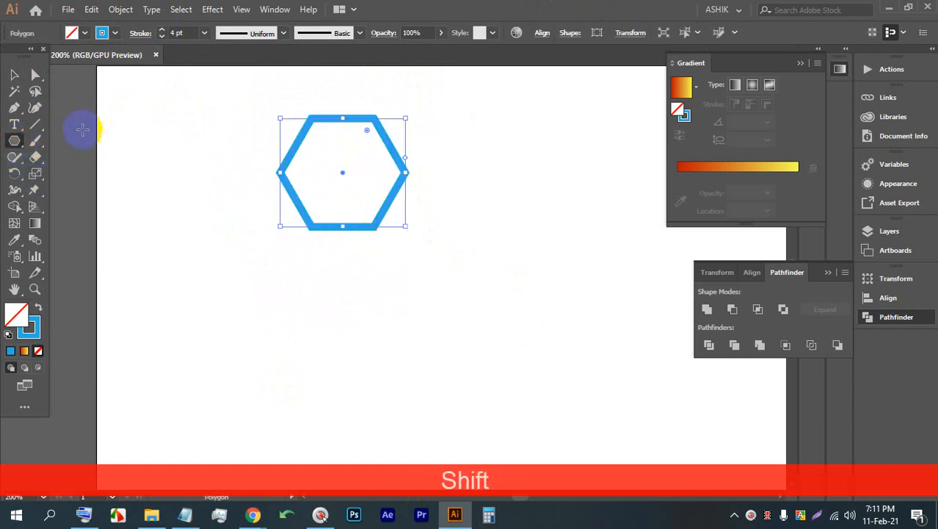
click(14, 74)
mouse_move(409, 112)
mouse_down()
mouse_move(356, 92)
mouse_move(294, 95)
mouse_up()
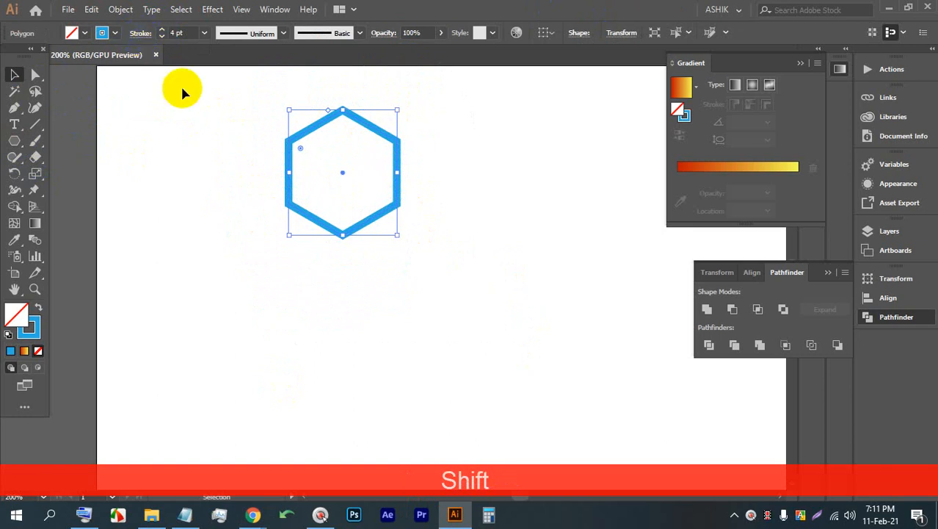
drag(343, 235, 343, 290)
click(481, 121)
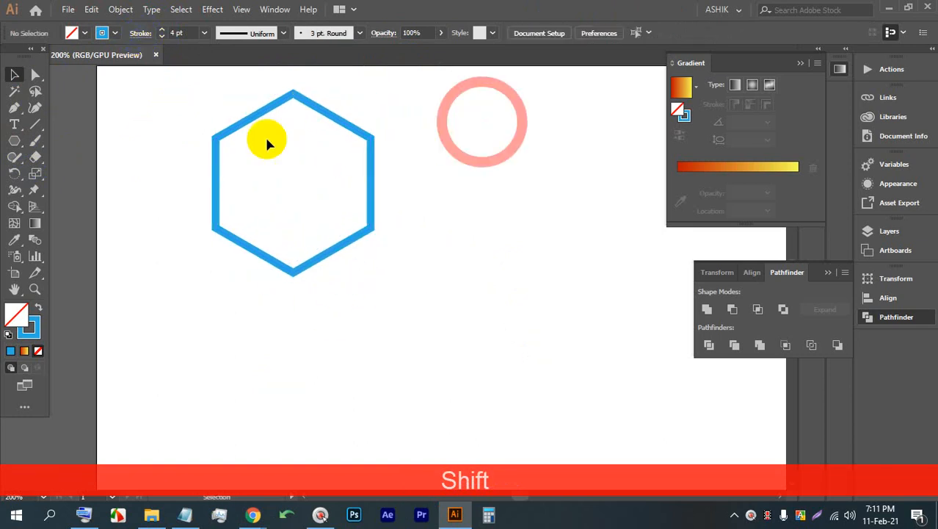
Step: Move the hexagon outline further left on the artboard and place a duplicate to its right
scroll(198, 151, up, 1)
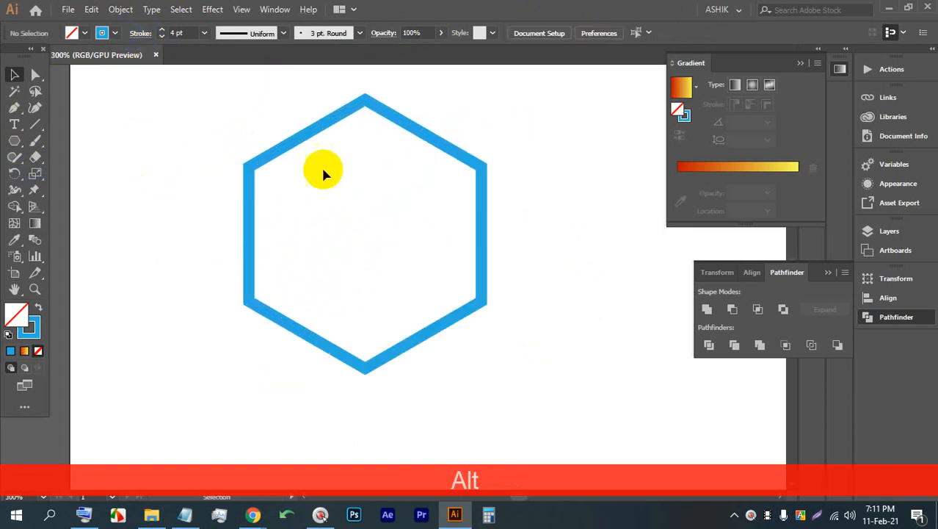
drag(415, 132, 295, 129)
click(437, 139)
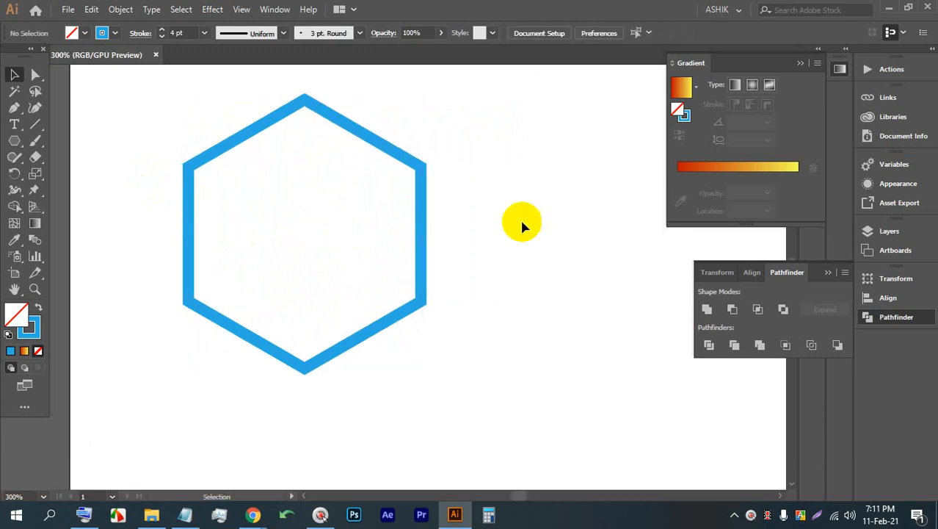
drag(298, 301, 64, 152)
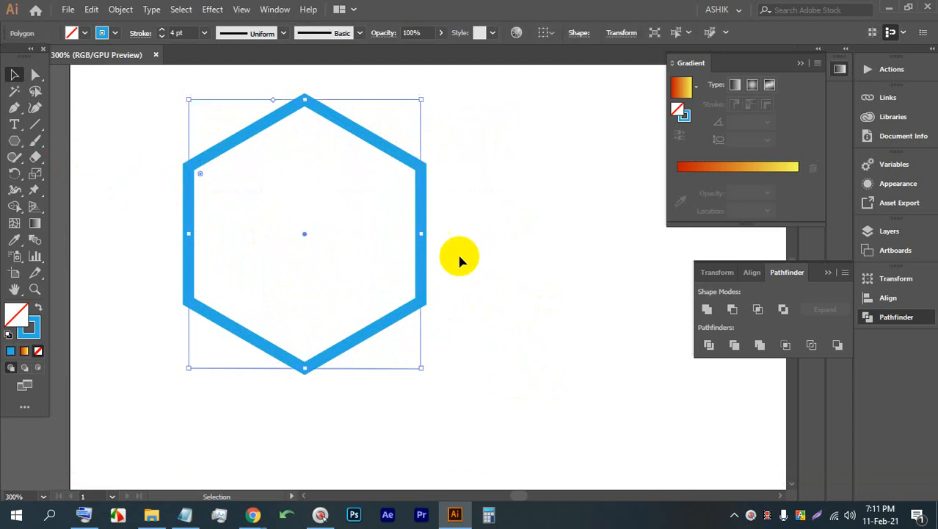
scroll(349, 215, down, 2)
drag(469, 221, 342, 183)
click(153, 143)
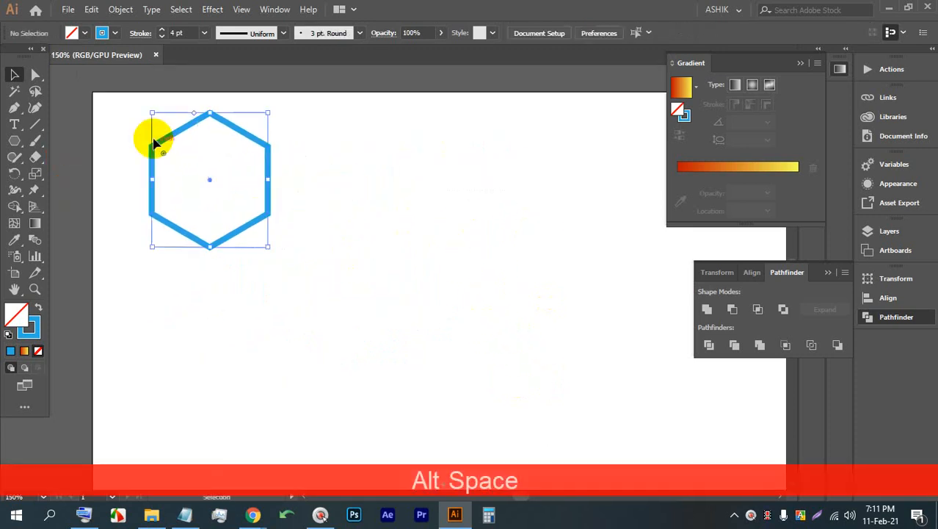
drag(242, 137, 394, 145)
scroll(415, 139, up, 2)
key(space)
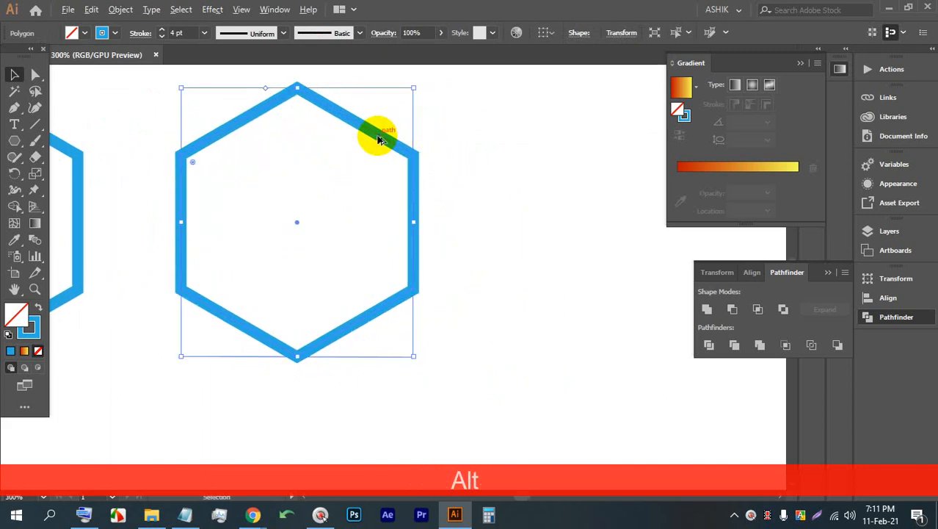
Step: Place an overlapping duplicate of the hexagon outline directly below it and center-align the pair horizontally
drag(377, 134, 372, 188)
click(513, 293)
drag(512, 298, 316, 212)
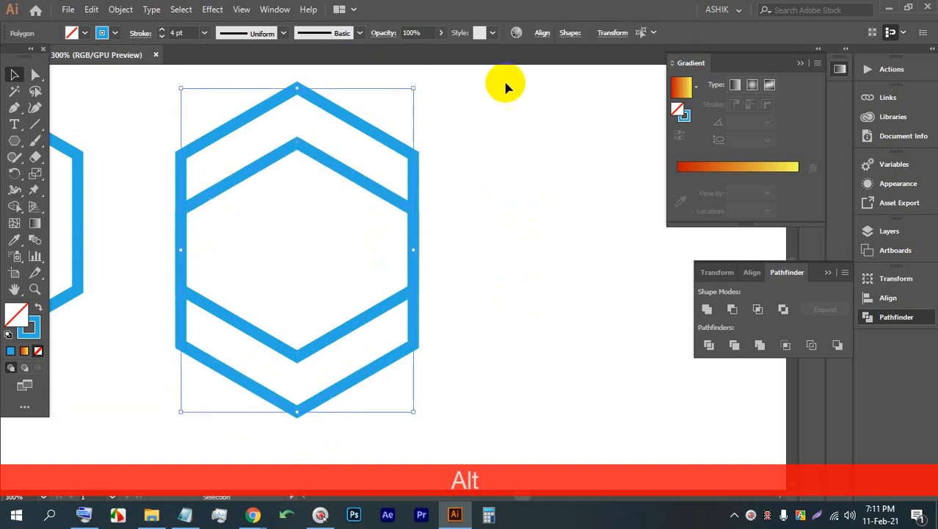
click(541, 34)
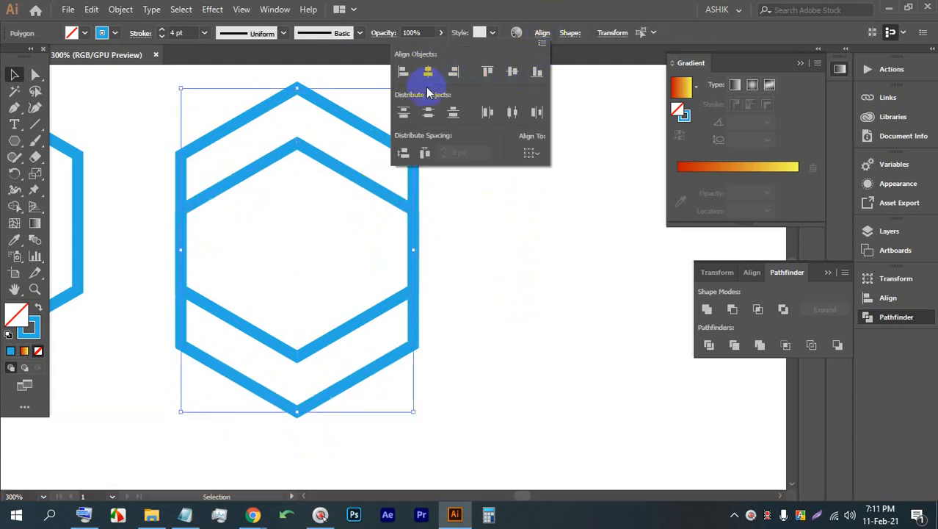
click(497, 263)
click(273, 151)
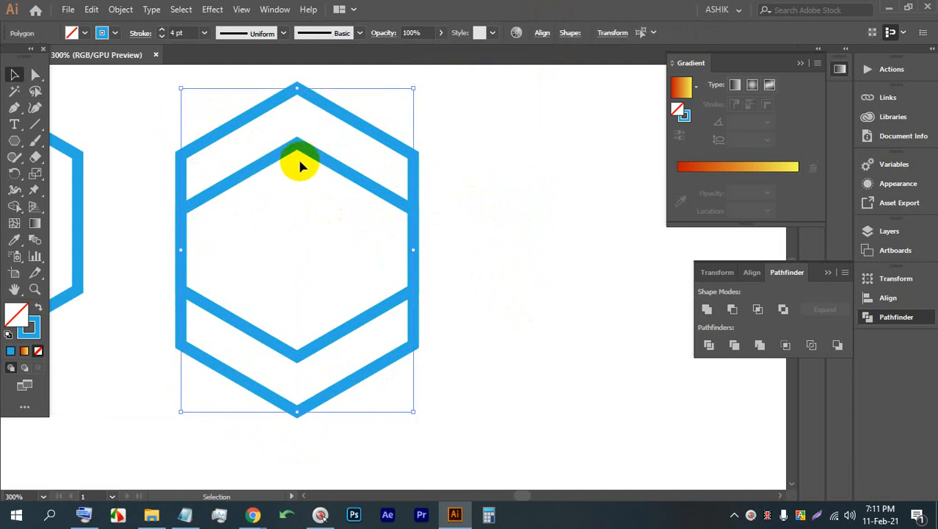
Step: Expand the fill and stroke of the two vertically overlapping hexagons, divide them with Pathfinder, and ungroup the pieces
click(119, 10)
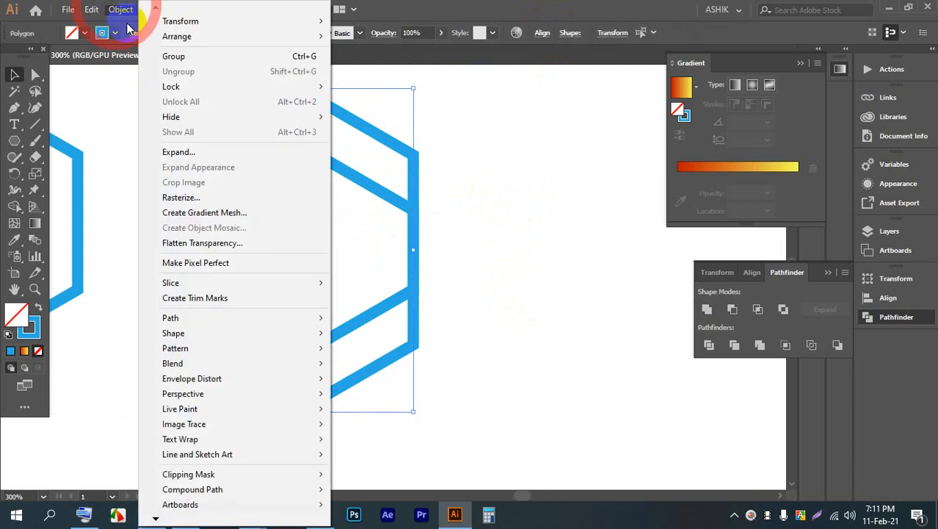
click(185, 157)
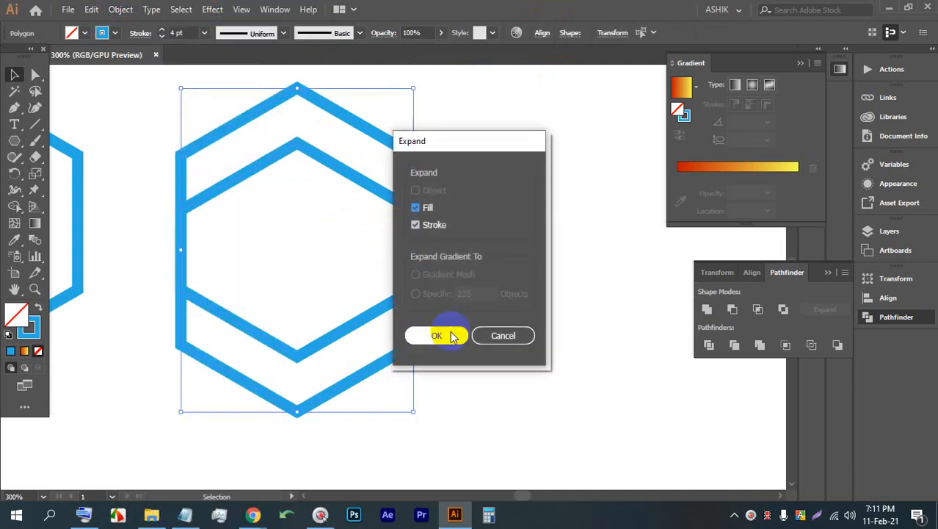
click(440, 336)
click(461, 232)
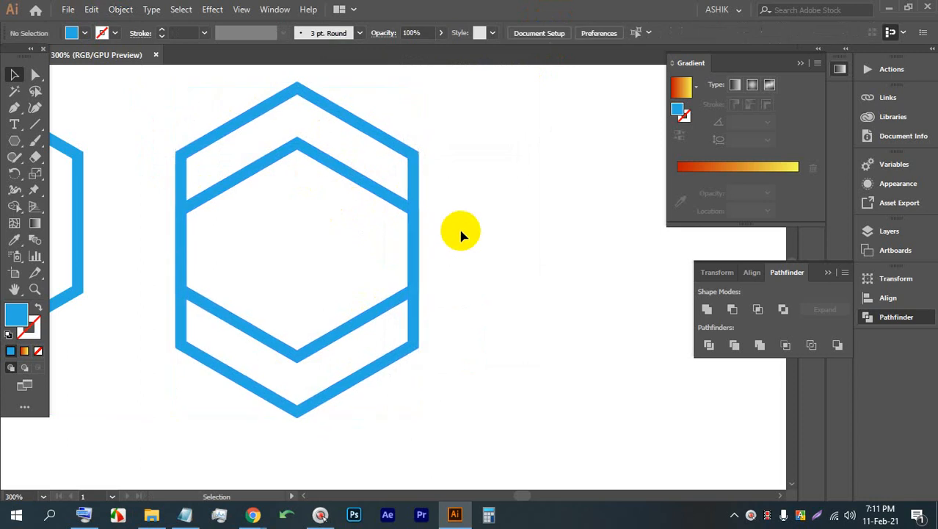
click(708, 345)
right_click(420, 224)
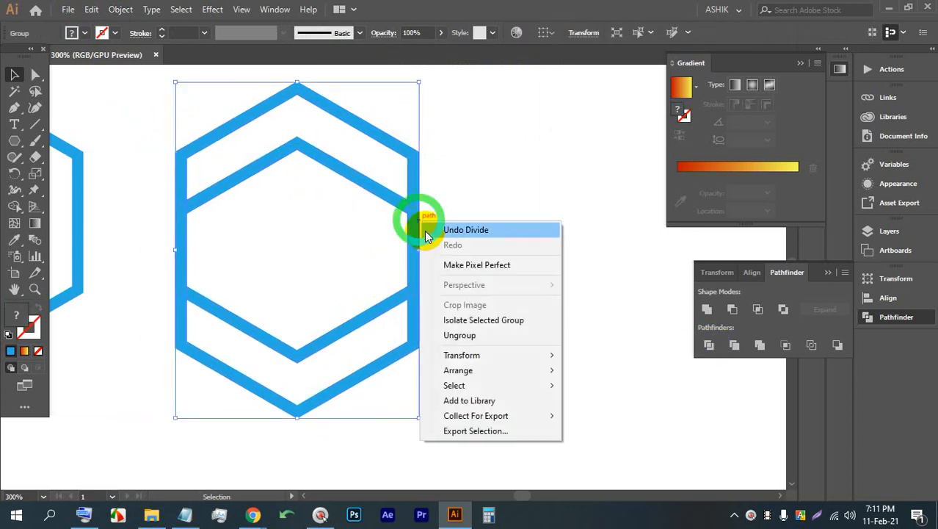
click(457, 333)
click(511, 228)
Step: Delete the lower outline pieces and leftover empty shapes, keeping the two stacked peaks with their vertical sides
click(353, 382)
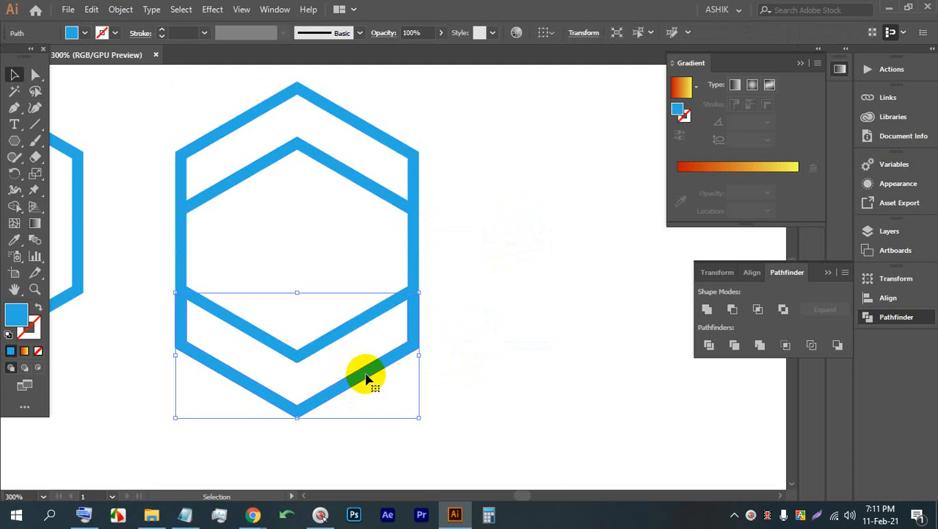
key(BackSpace)
click(351, 329)
key(BackSpace)
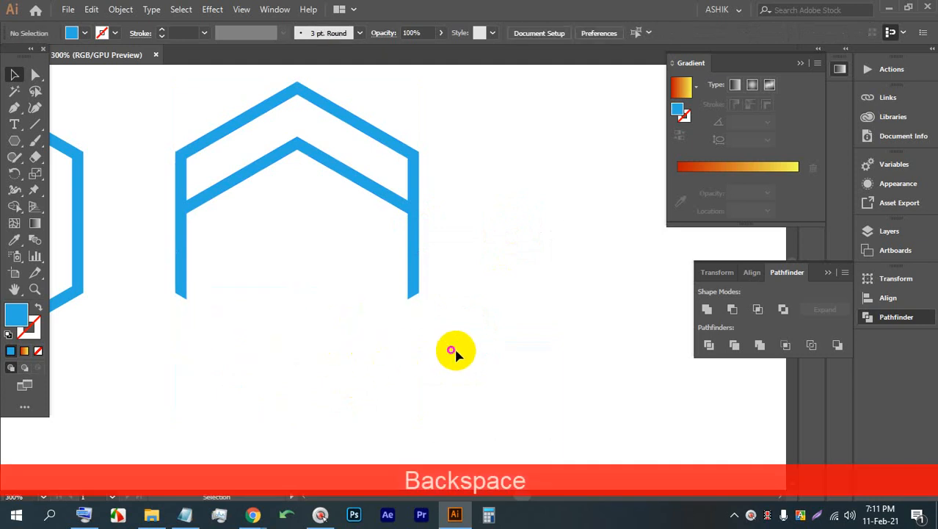
drag(454, 350, 180, 114)
click(544, 209)
click(330, 445)
drag(350, 432, 247, 314)
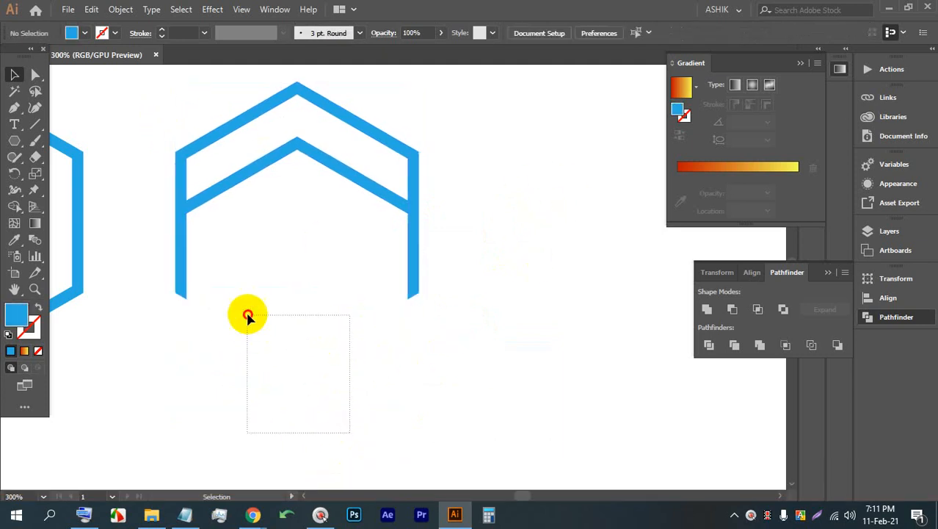
key(BackSpace)
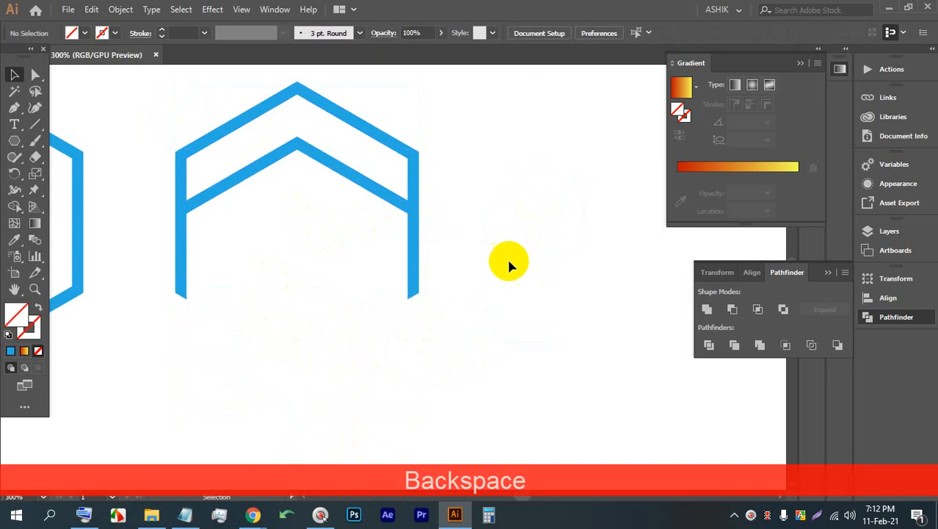
Step: Move the double-peak outline pieces slightly down against the left vertical leg
click(260, 110)
drag(274, 99, 275, 109)
click(451, 142)
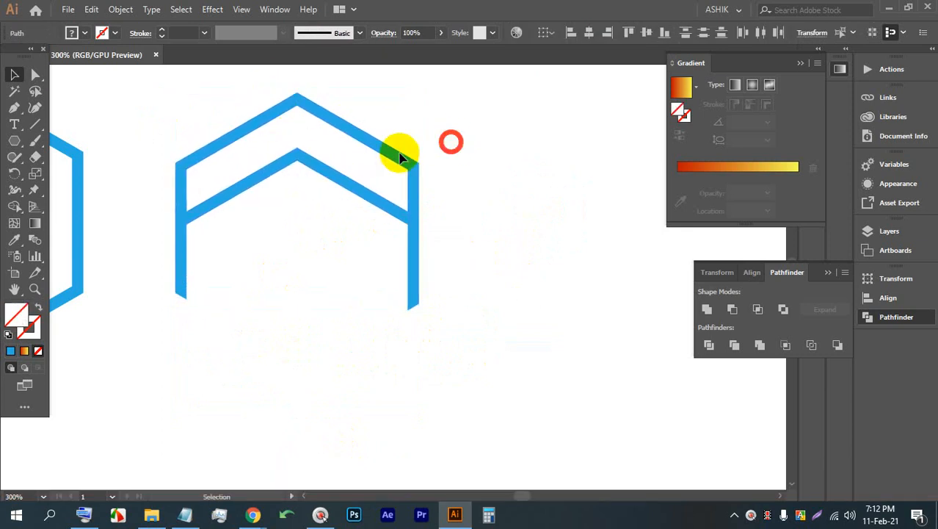
Step: Place a duplicate of the original hexagon outline to the right of the double-peak mark
scroll(268, 138, up, 2)
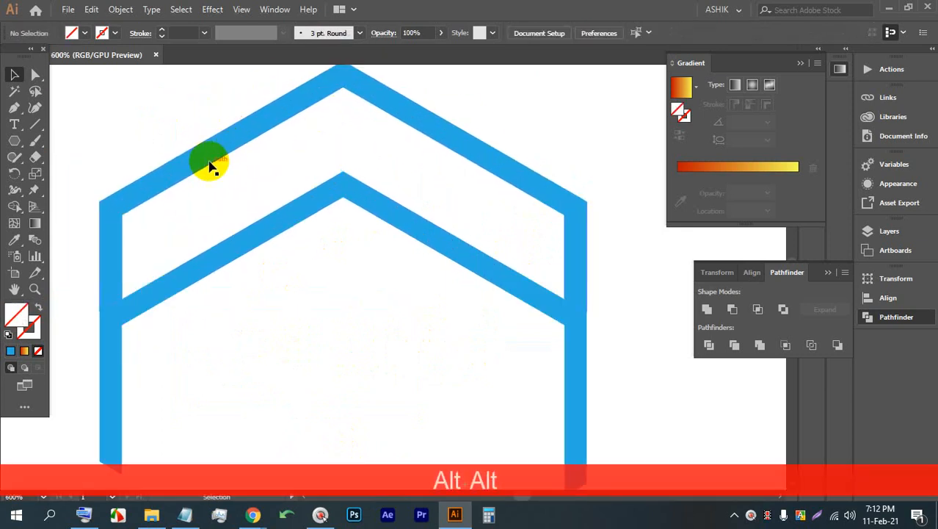
scroll(210, 166, down, 3)
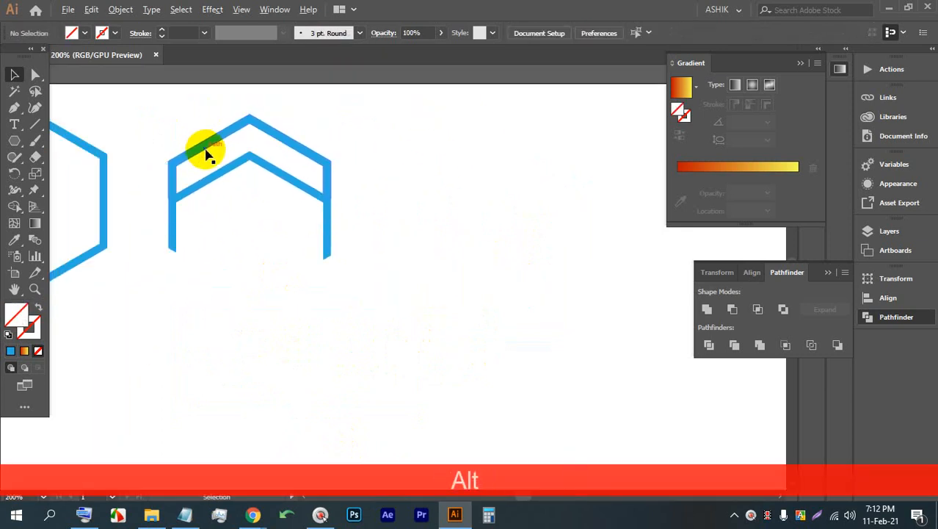
scroll(268, 140, down, 2)
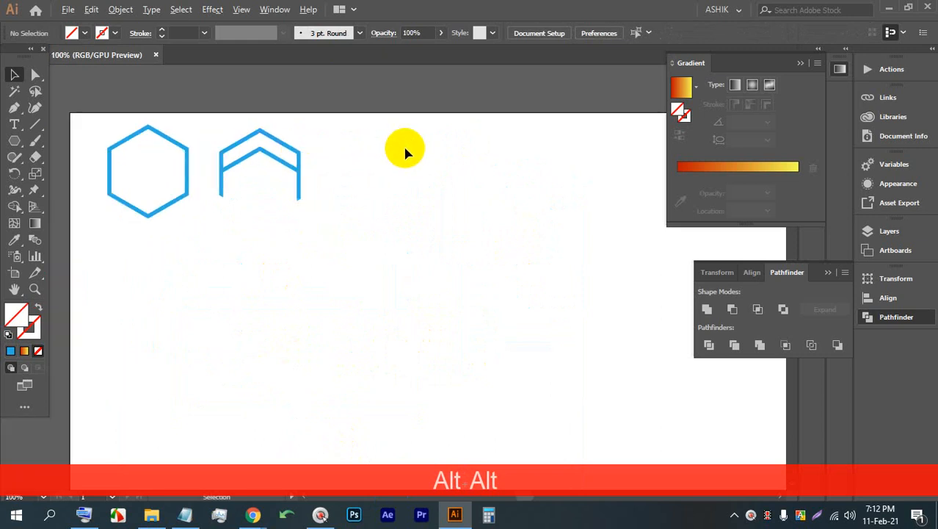
scroll(405, 151, up, 1)
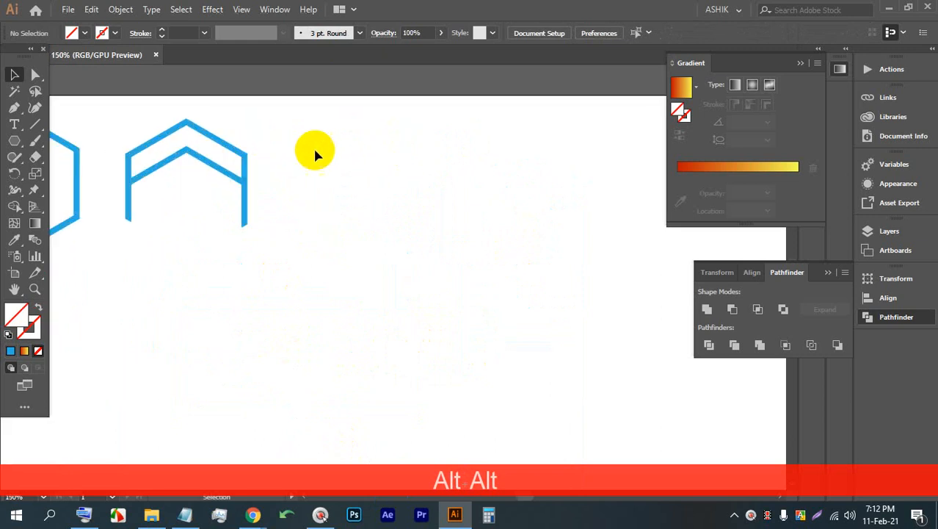
click(76, 168)
drag(77, 168, 403, 158)
Step: Duplicate the new hexagon diagonally down and to the right so the two outlines meet at their corners
scroll(404, 154, up, 2)
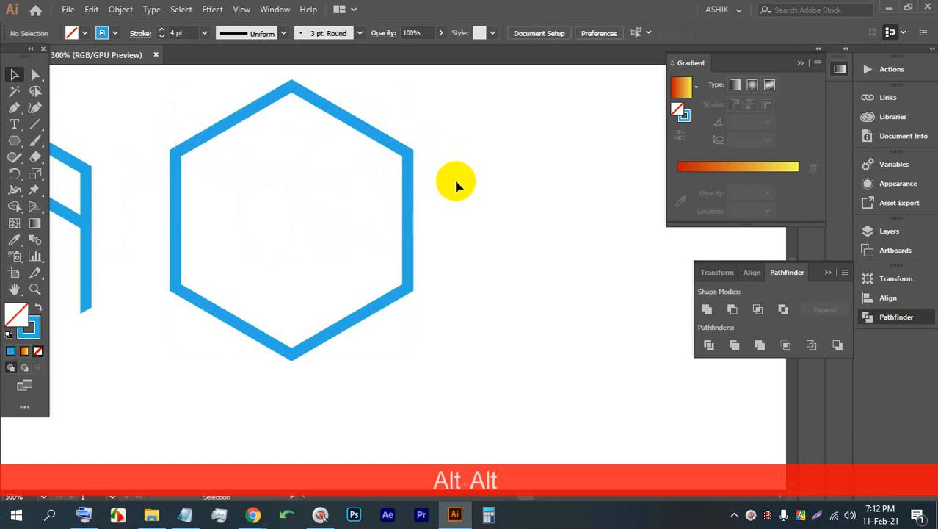
click(402, 147)
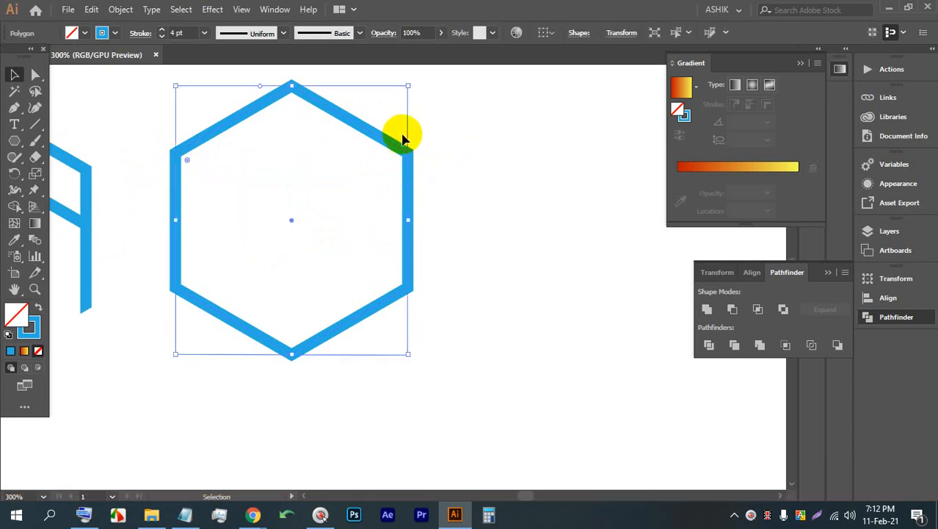
drag(376, 135, 488, 200)
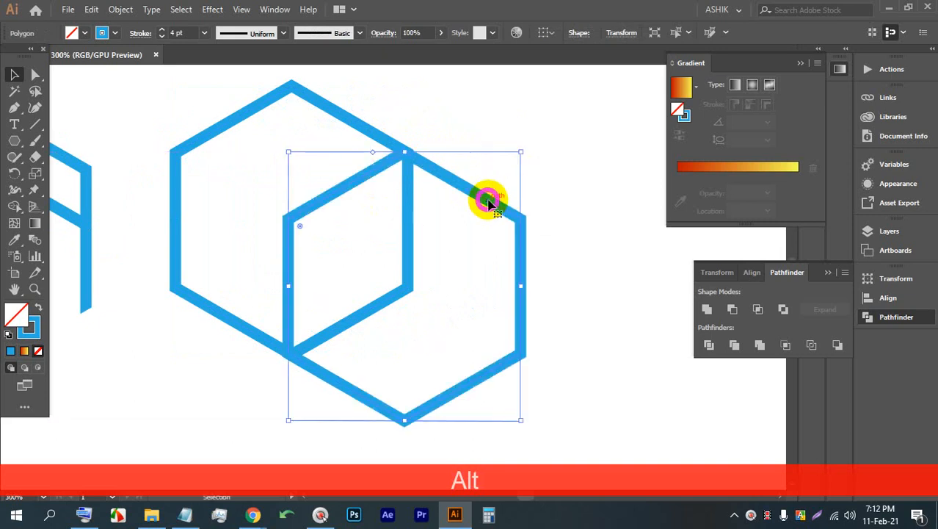
Step: Expand the fill and stroke of the two diagonally overlapping hexagons, divide them with Pathfinder, and ungroup the pieces
click(609, 244)
drag(583, 338, 331, 160)
click(121, 9)
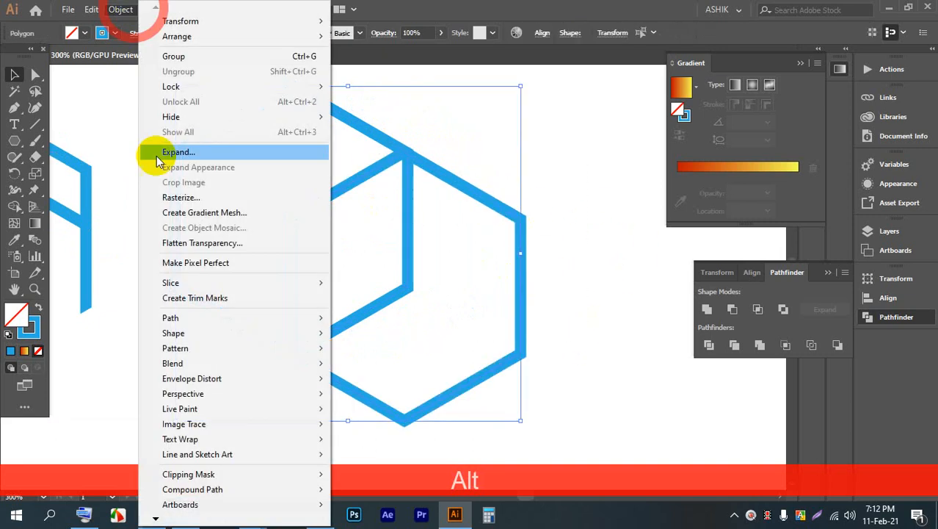
click(163, 152)
click(433, 337)
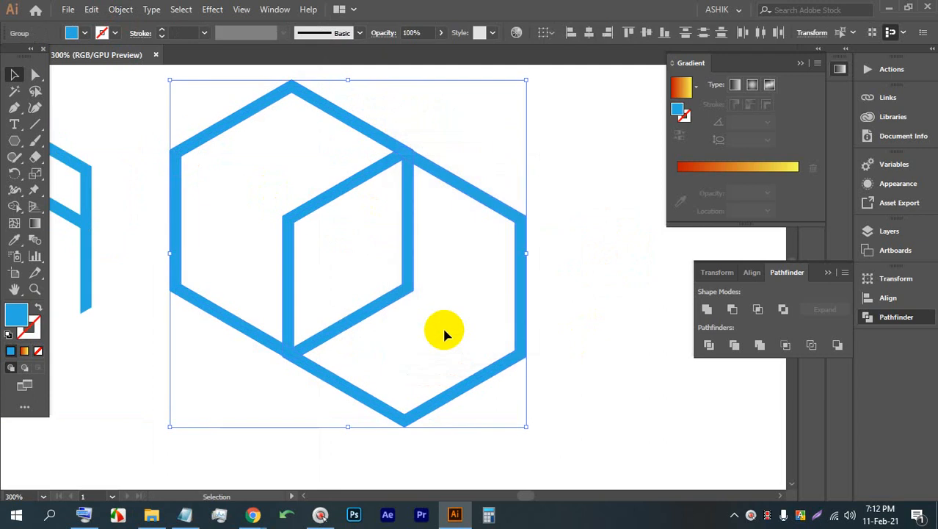
click(709, 346)
right_click(476, 193)
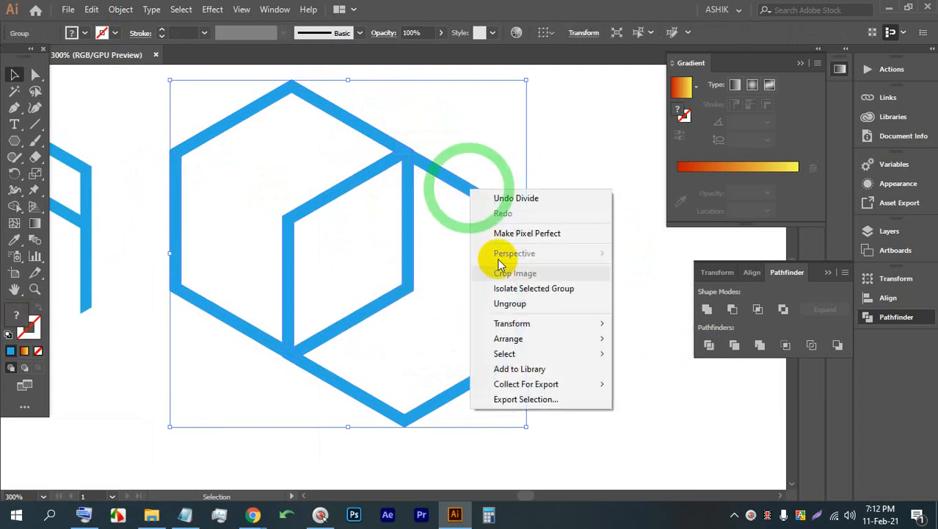
click(515, 303)
click(551, 270)
Step: Delete the part of the lower-right hexagon outside the first one, leaving a cube-like mark
click(496, 206)
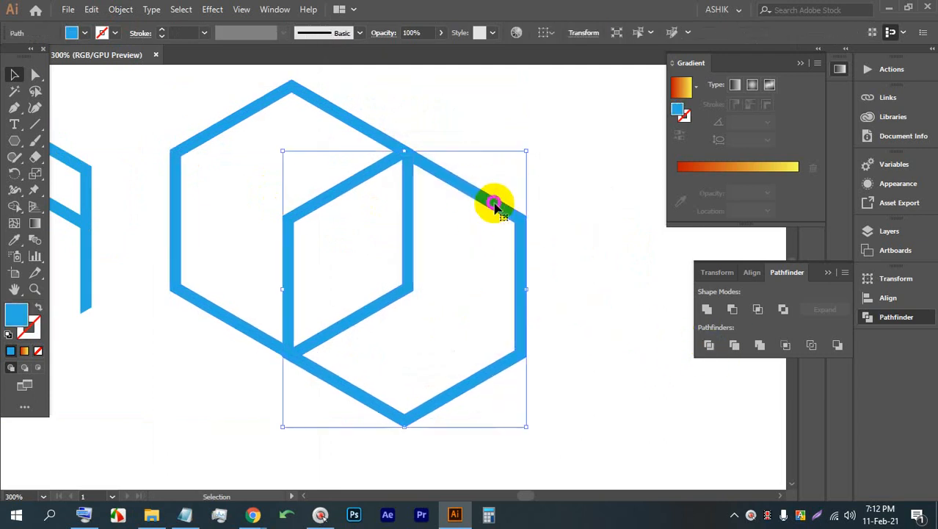
key(BackSpace)
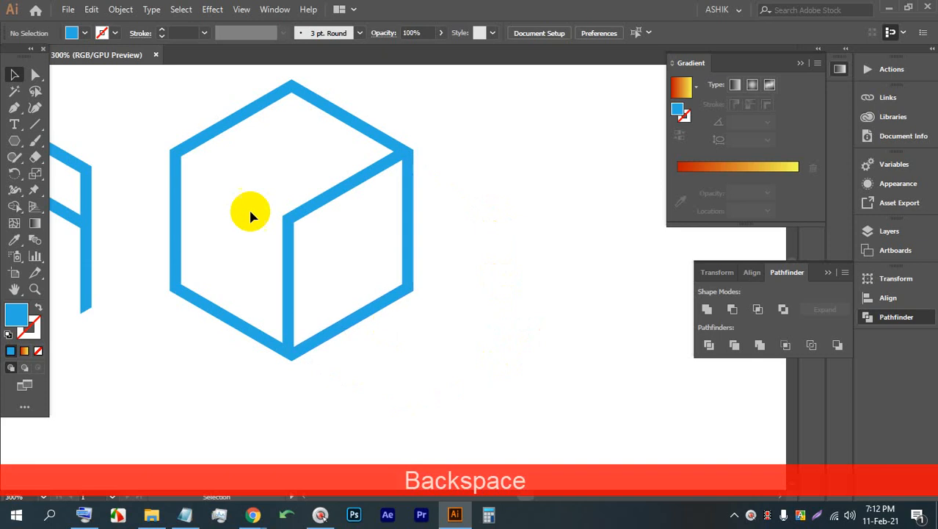
click(477, 215)
key(BackSpace)
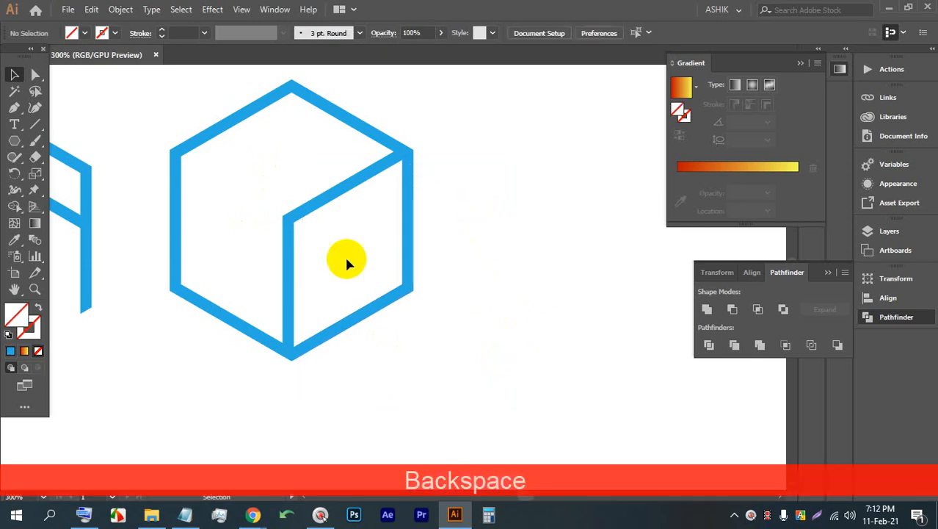
Step: Place another duplicate of the original hexagon outline to the right of the cube-like mark
scroll(341, 195, down, 2)
scroll(436, 213, down, 1)
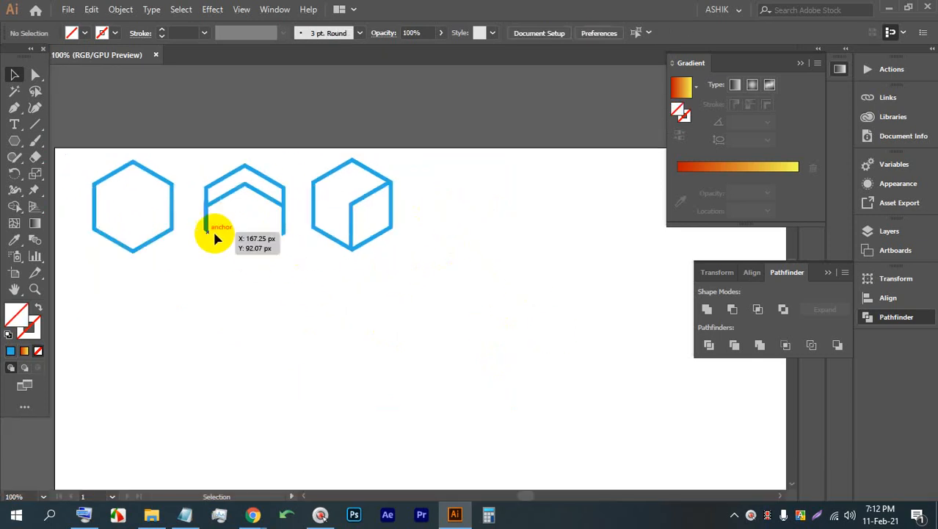
click(173, 203)
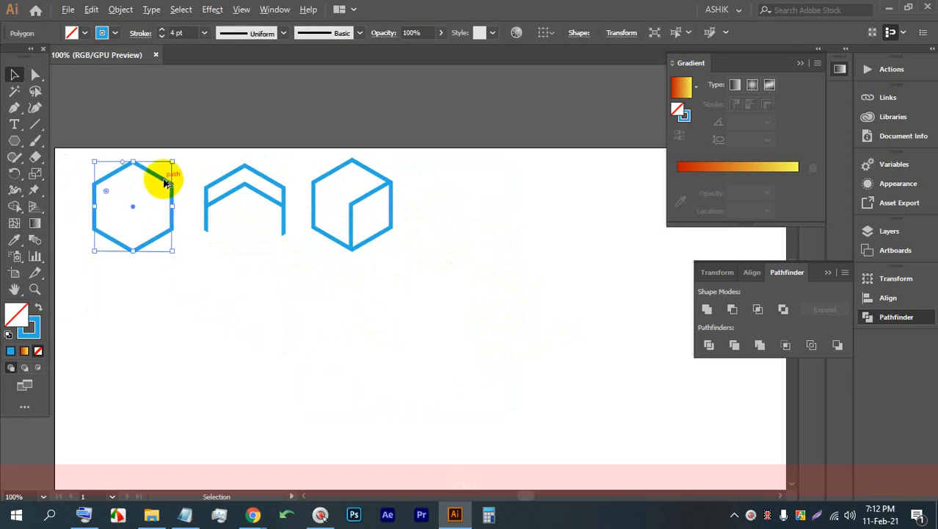
drag(167, 184, 529, 178)
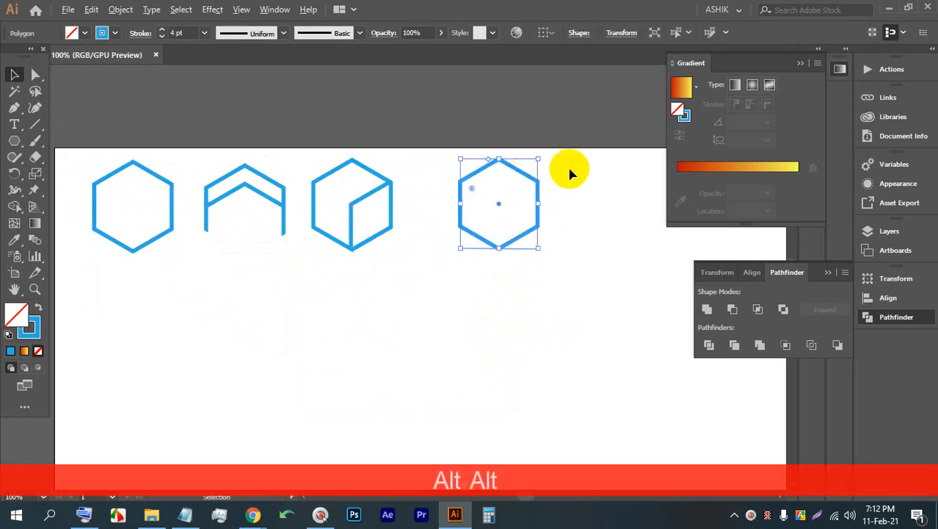
Step: Add two more copies of the last hexagon to form a horizontal row of three overlapping outlines
scroll(498, 204, up, 3)
drag(450, 193, 616, 168)
drag(365, 202, 356, 201)
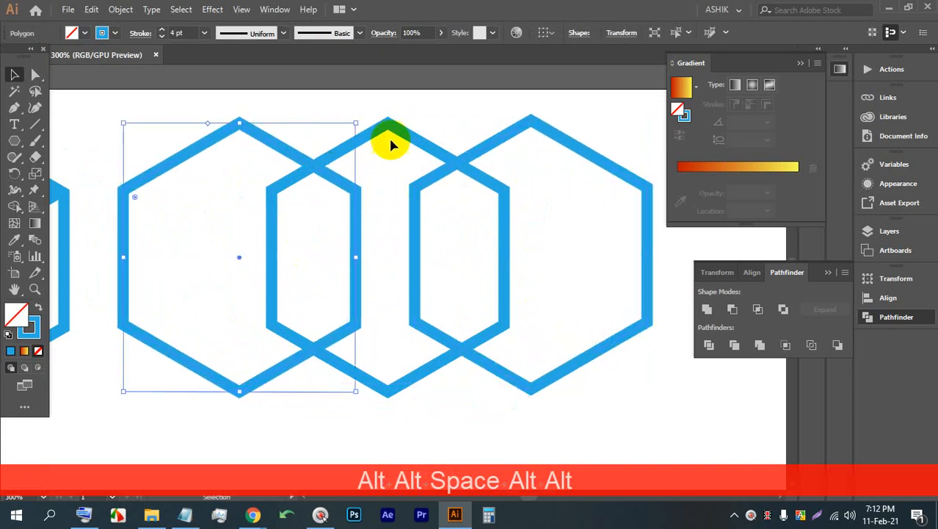
Step: Align the three overlapping hexagons by their vertical centers and distribute them evenly by their horizontal centers
click(403, 100)
drag(250, 91, 516, 284)
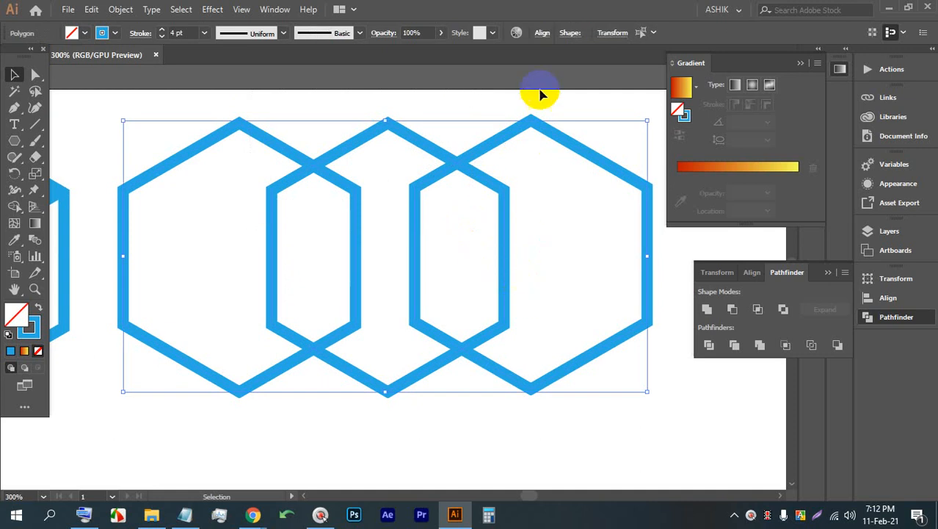
click(541, 33)
click(512, 71)
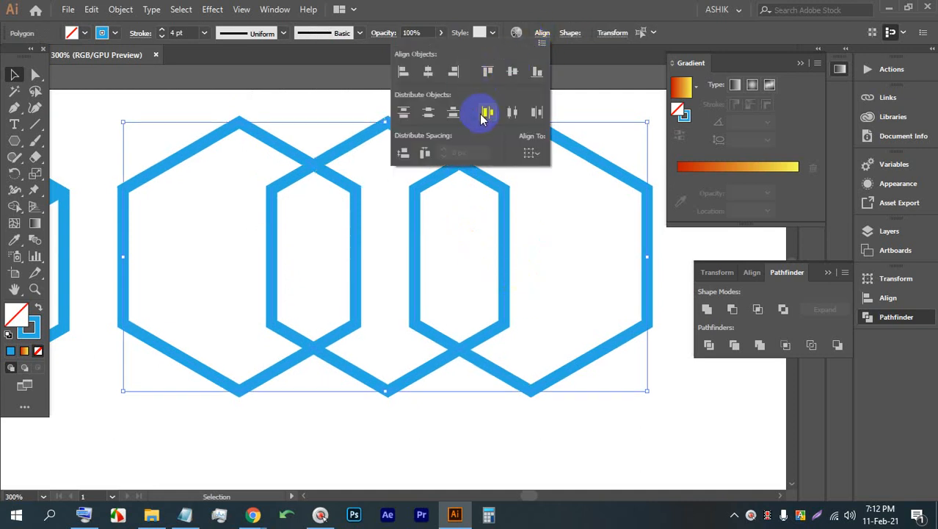
click(513, 112)
click(585, 430)
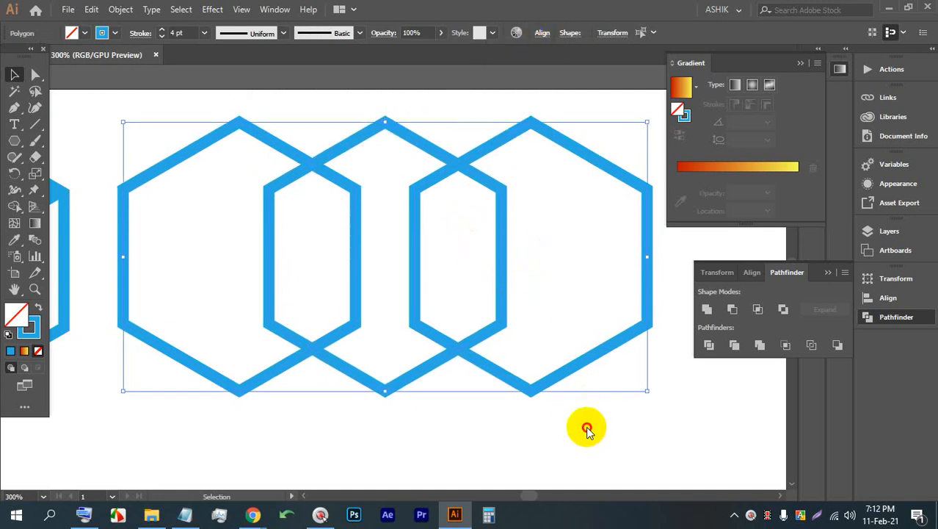
Step: Expand the fill and stroke of the three overlapping hexagons, divide them with Pathfinder, and ungroup the pieces
click(582, 434)
click(269, 210)
click(119, 10)
click(172, 151)
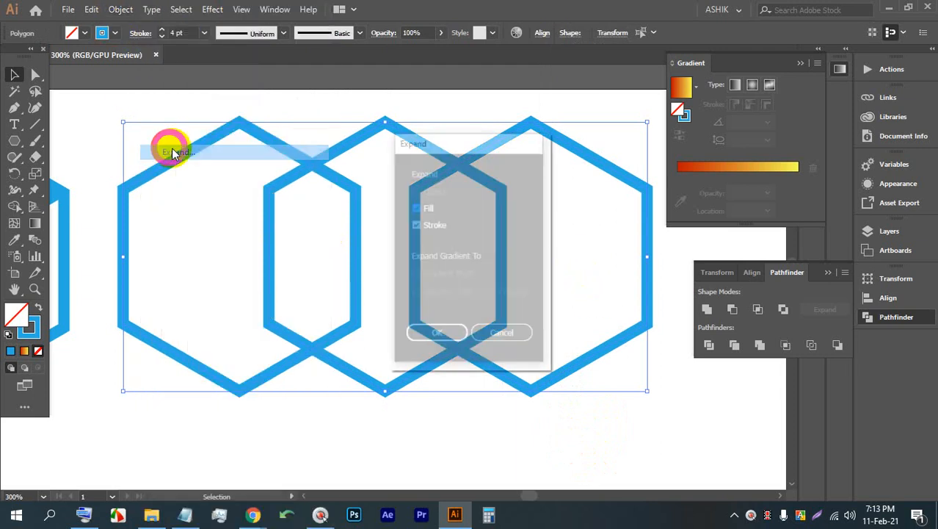
click(421, 332)
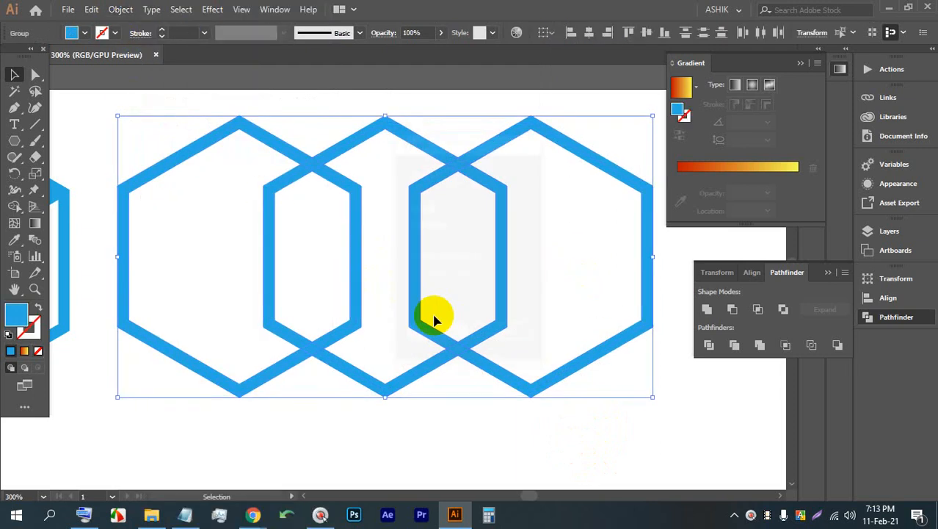
click(708, 345)
right_click(602, 353)
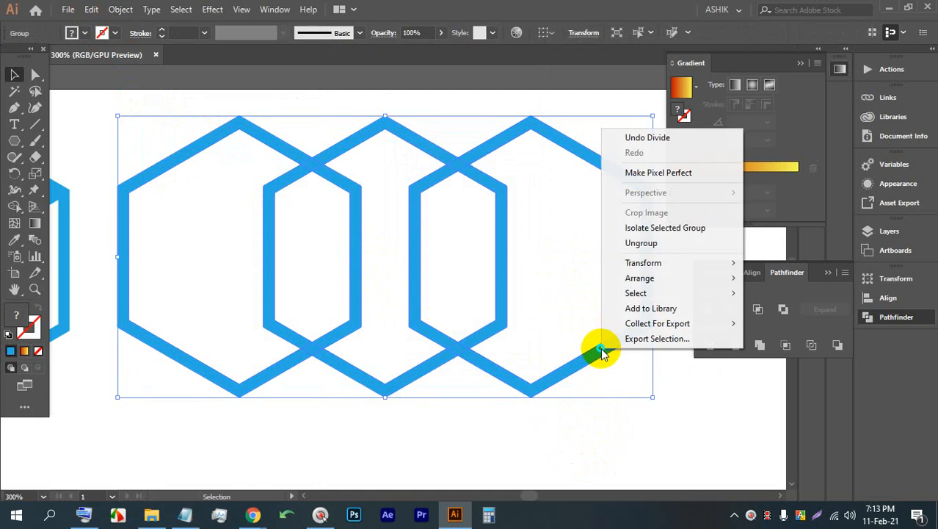
click(615, 243)
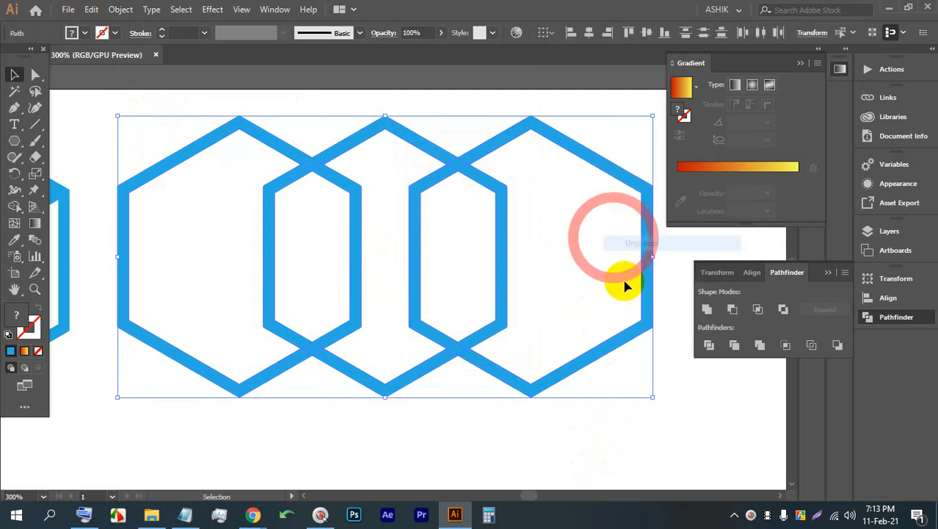
click(710, 392)
Step: Delete the outer parts of the two side hexagons, keeping the middle hexagon with its two inner panels
click(629, 336)
key(BackSpace)
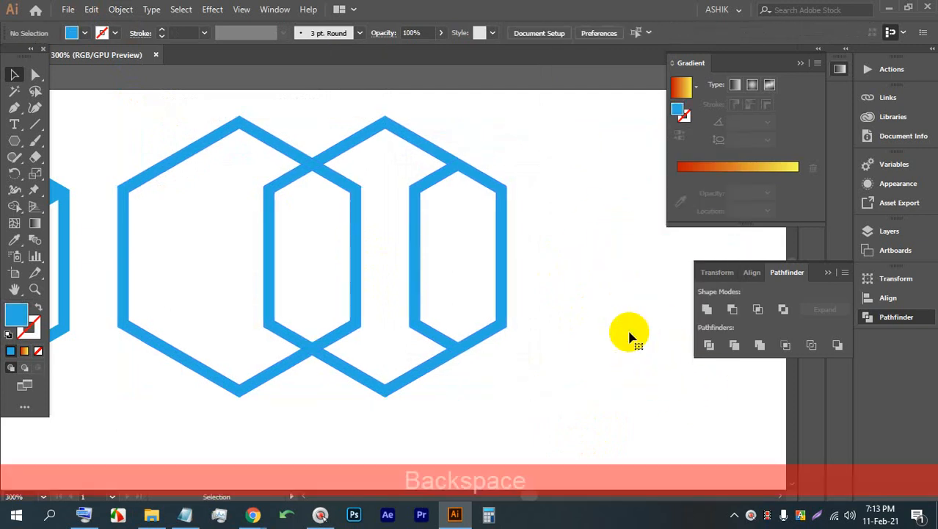
click(251, 378)
key(BackSpace)
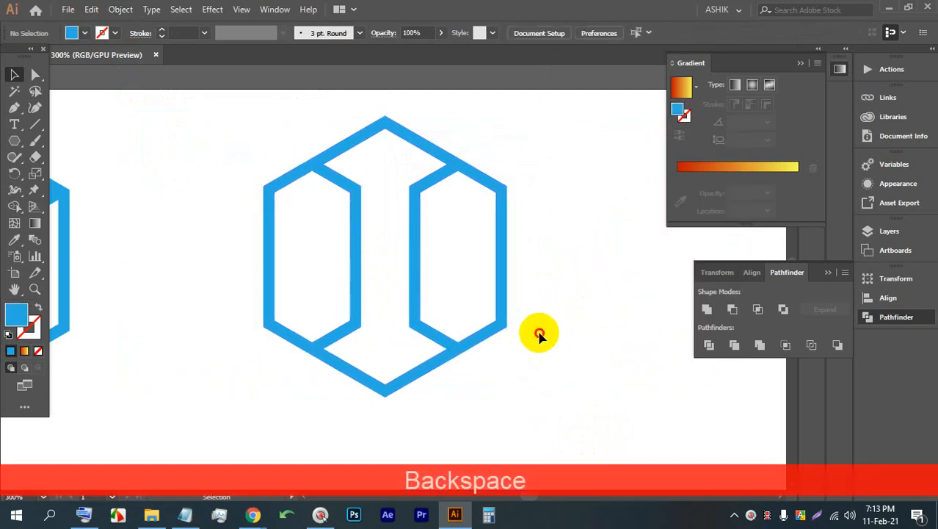
drag(221, 237, 220, 236)
drag(358, 220, 317, 222)
click(251, 140)
click(213, 151)
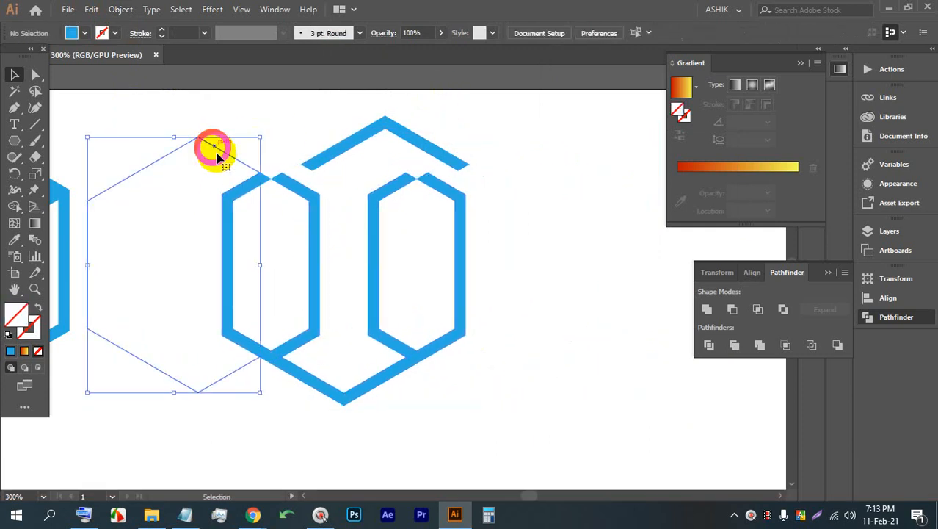
key(ctrl+z)
key(ctrl+z)
key(ctrl+shift+z)
key(ctrl+shift+z)
key(ctrl+shift+z)
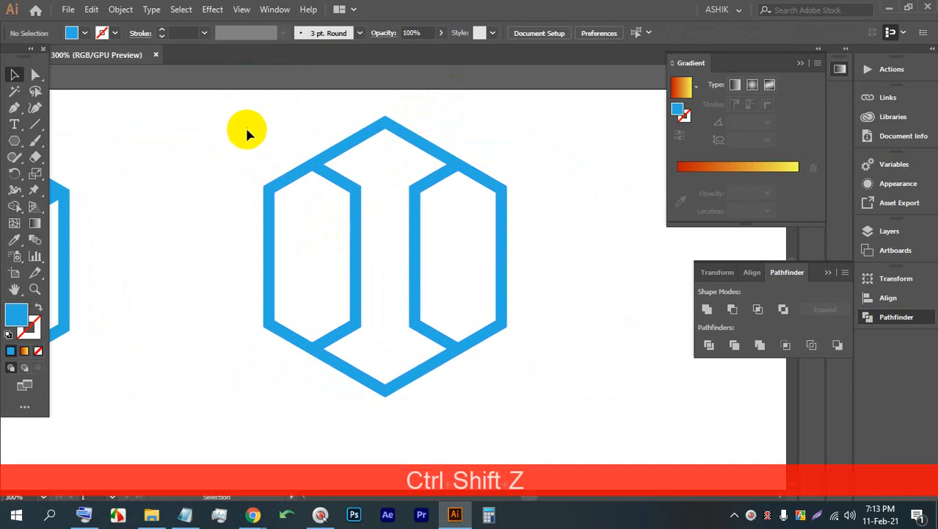
Step: Delete the unpainted leftover paths on both sides of the two-panel hexagon mark
click(245, 130)
key(BackSpace)
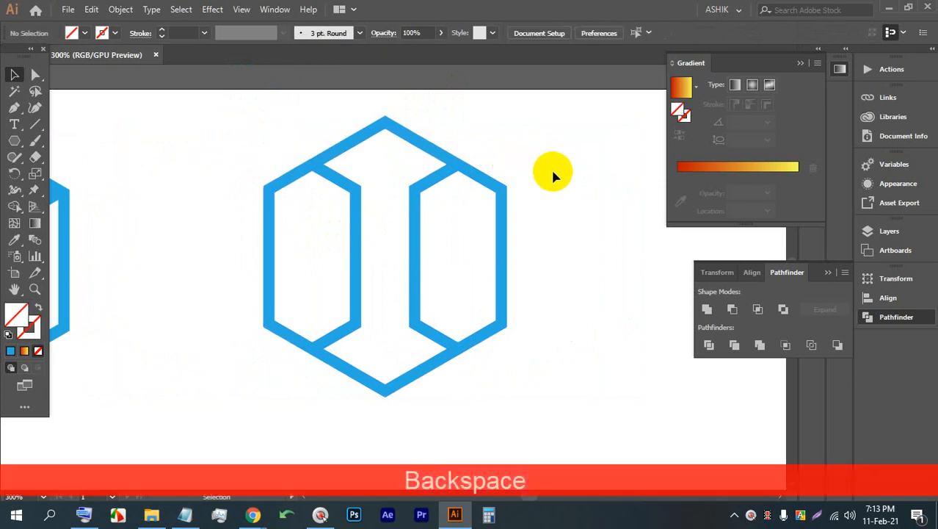
drag(560, 158, 546, 138)
key(BackSpace)
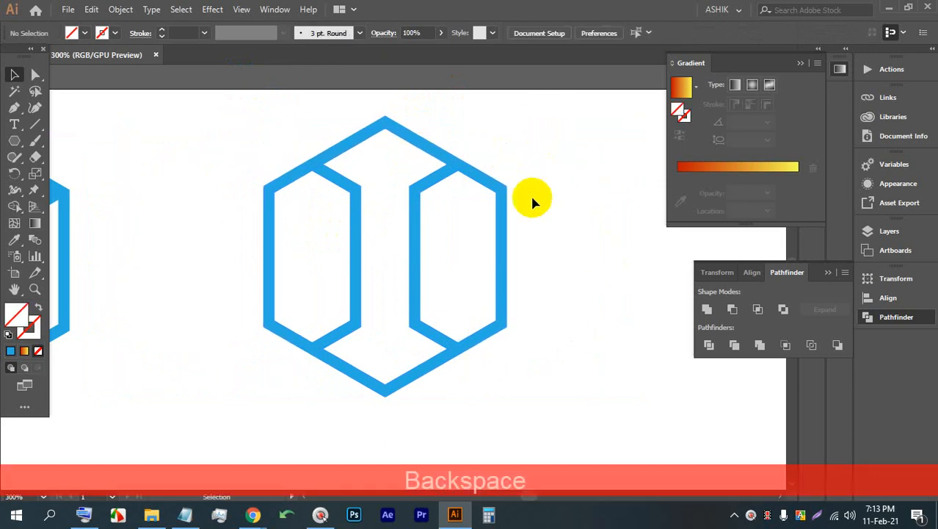
drag(580, 369, 247, 170)
drag(348, 193, 276, 201)
key(ctrl+z)
Step: Move the whole two-panel hexagon mark horizontally closer to the cube-like mark
drag(580, 372, 221, 123)
drag(351, 149, 230, 149)
click(475, 168)
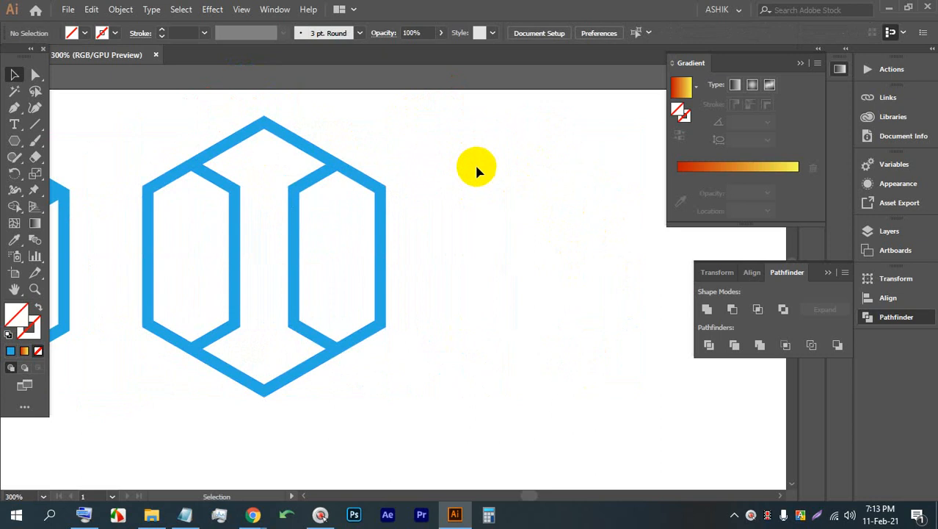
Step: Place another duplicate of the original hexagon outline to the right of the two-panel mark
scroll(429, 160, down, 2)
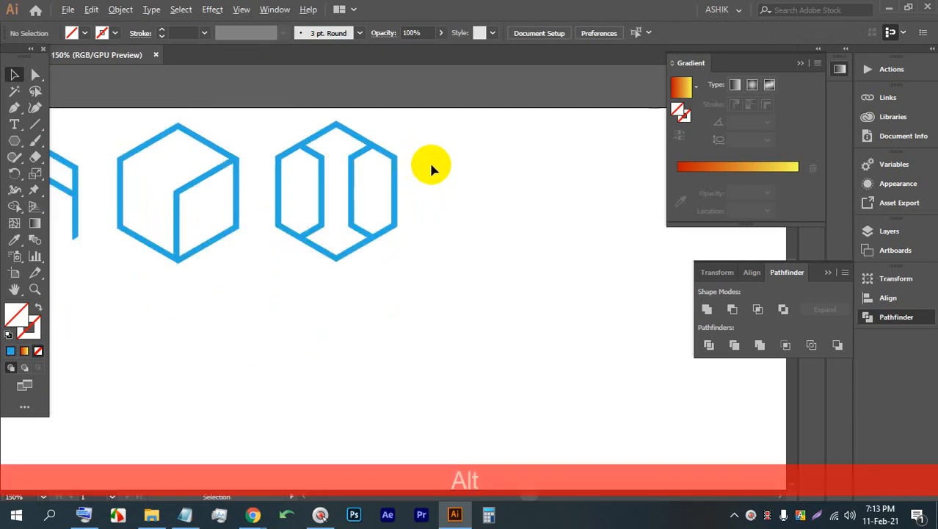
scroll(461, 160, up, 1)
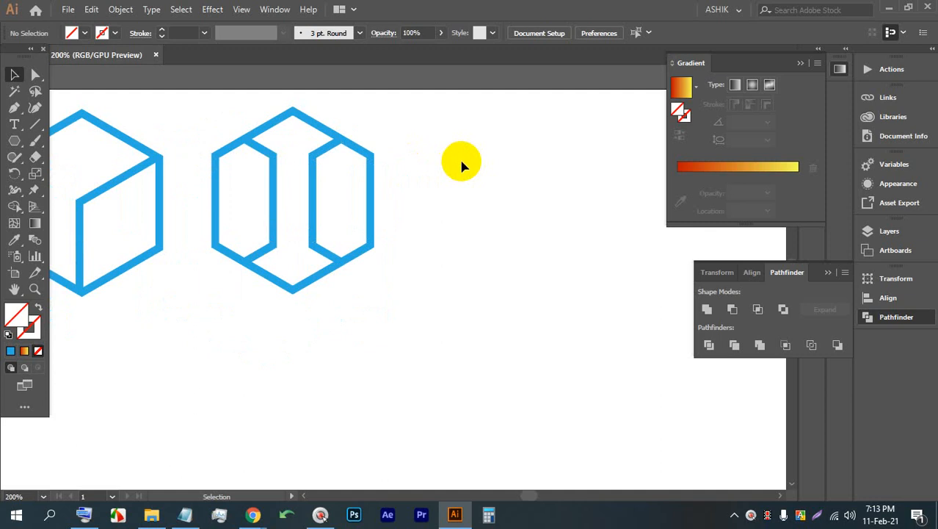
scroll(429, 173, down, 2)
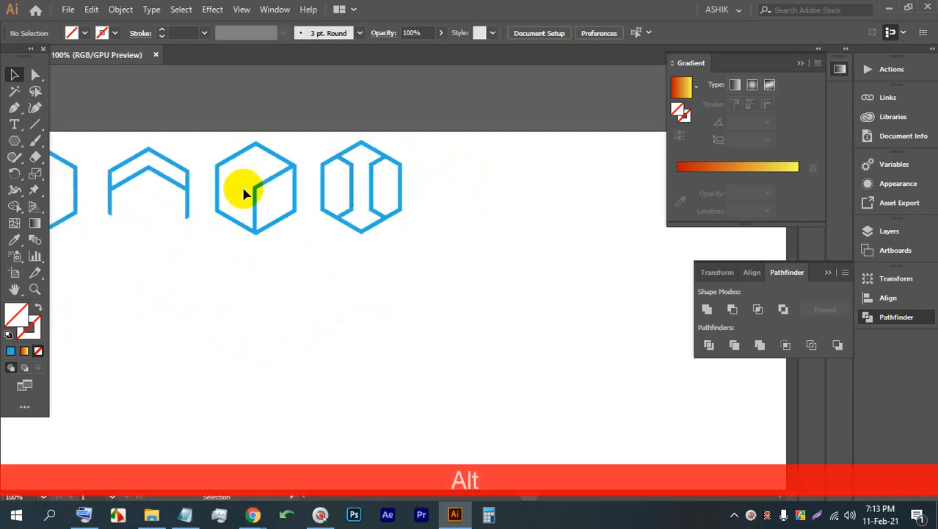
alt+click(75, 196)
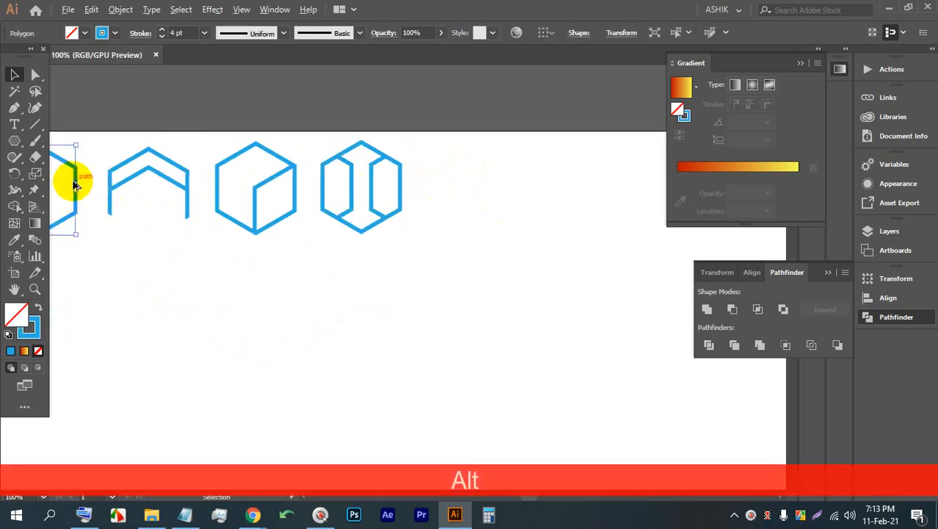
drag(73, 180, 513, 174)
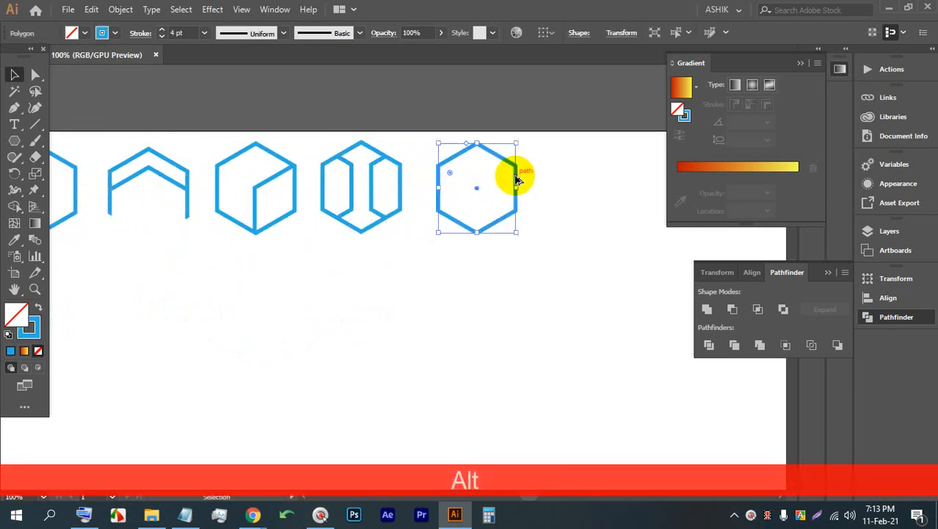
scroll(513, 174, up, 1)
scroll(525, 175, up, 3)
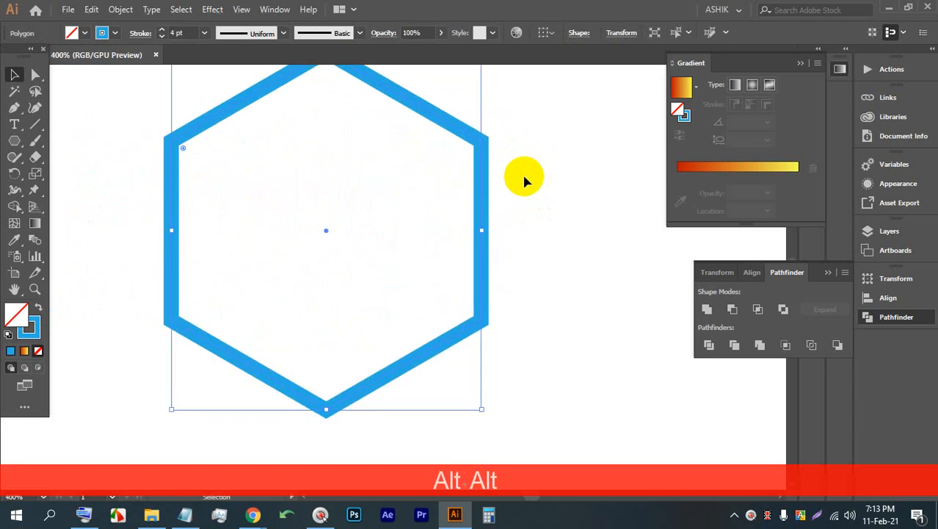
scroll(522, 179, down, 2)
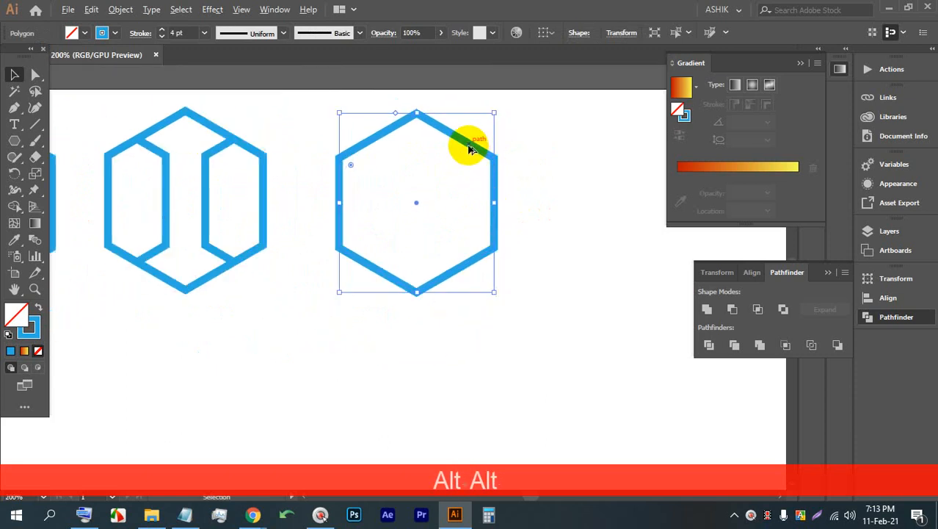
Step: Duplicate the new hexagon, shrink the copy to about half size, and centre it inside, rotated to have horizontal upper and lower edges
drag(469, 144, 469, 167)
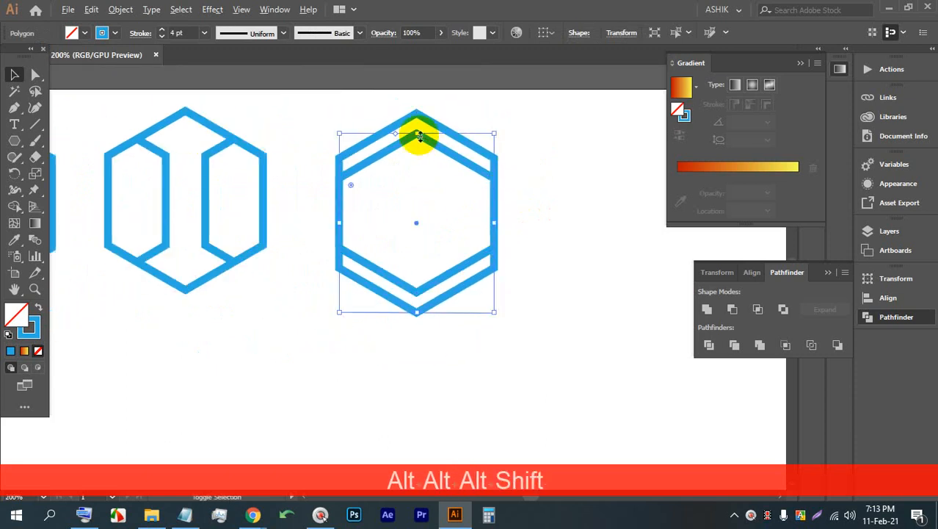
drag(418, 134, 403, 167)
click(430, 159)
scroll(430, 157, up, 2)
drag(473, 163, 346, 189)
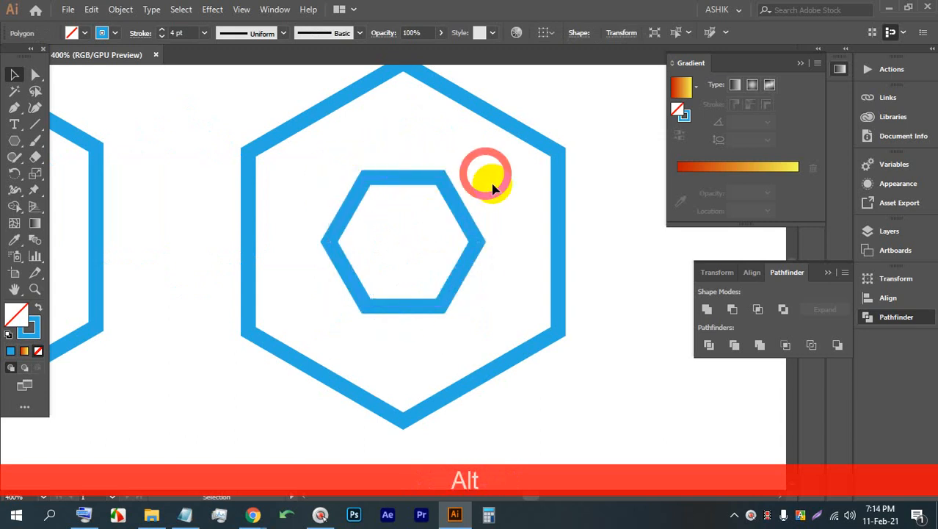
scroll(493, 189, down, 5)
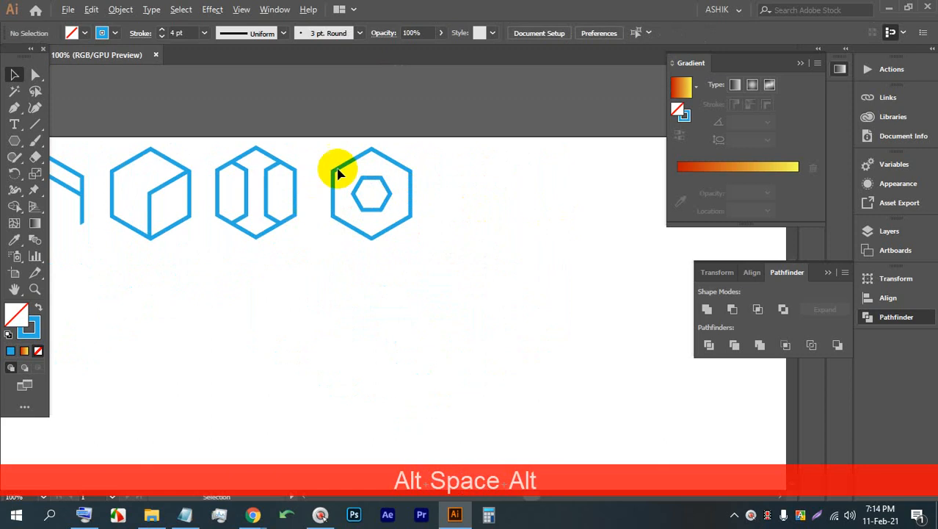
scroll(360, 183, up, 2)
scroll(356, 203, up, 2)
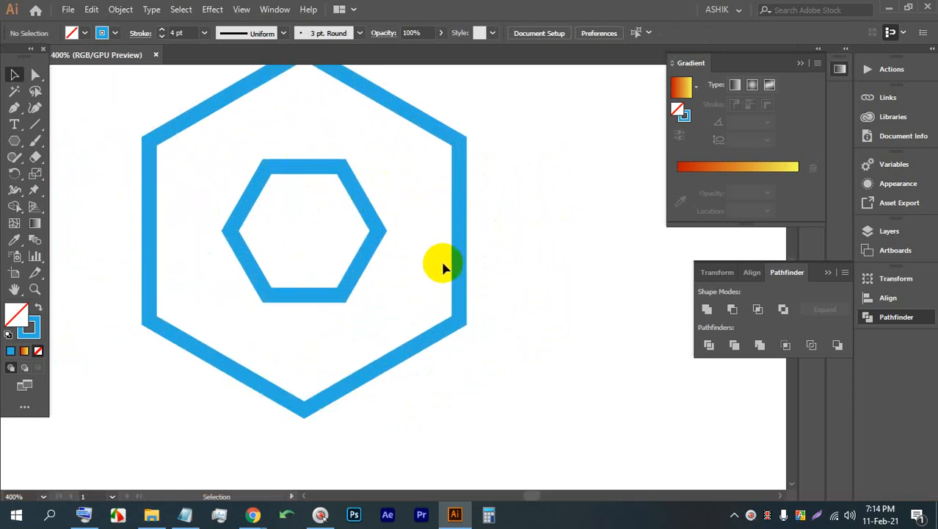
Step: Arrange three overlapping copies of the large hexagon beside the nested mark, one offset straight up and one toward the lower right
scroll(372, 199, down, 1)
scroll(447, 203, down, 1)
drag(451, 204, 322, 208)
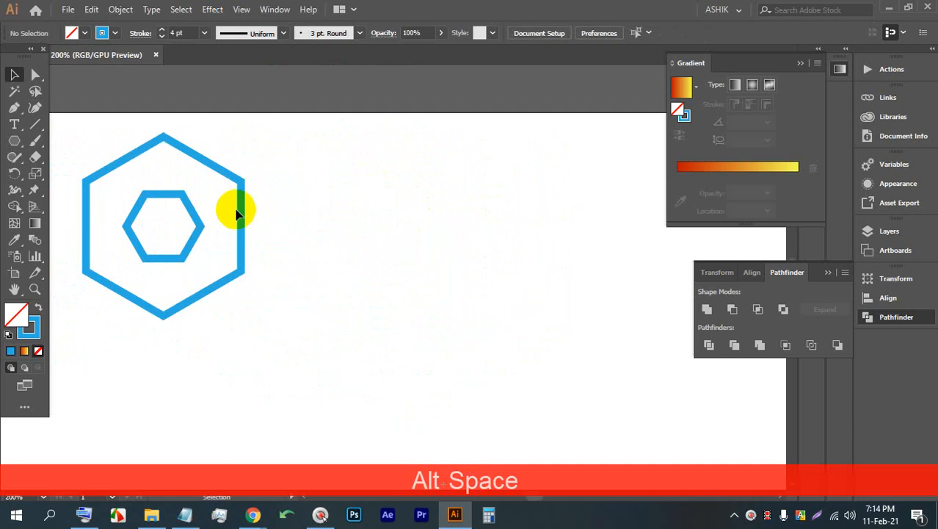
drag(239, 210, 551, 288)
click(477, 237)
click(580, 355)
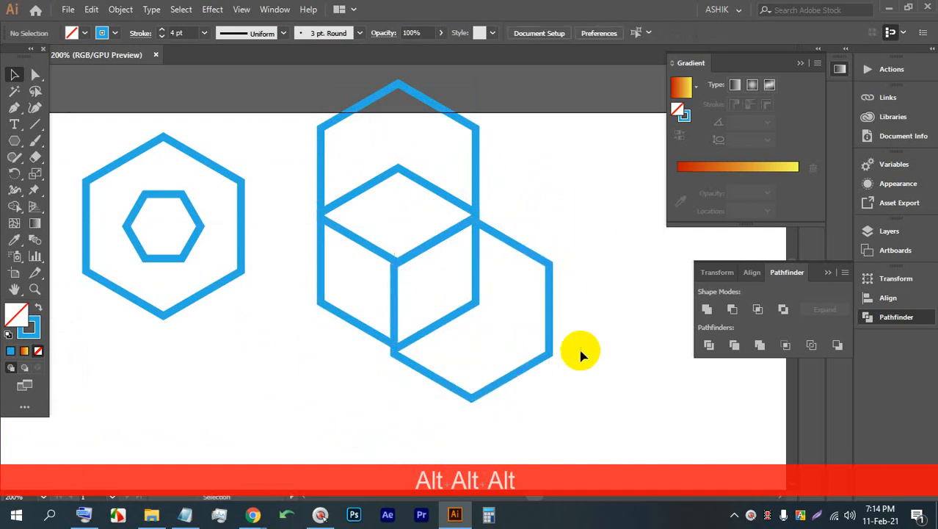
Step: Expand the three cube-forming hexagons, divide them with Pathfinder, and ungroup the resulting pieces
drag(449, 225, 356, 134)
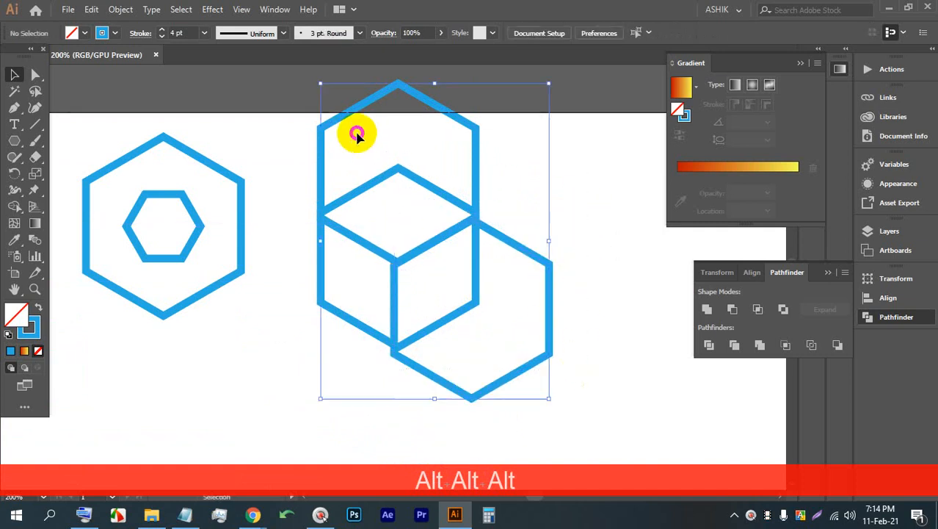
click(163, 9)
click(122, 9)
click(122, 9)
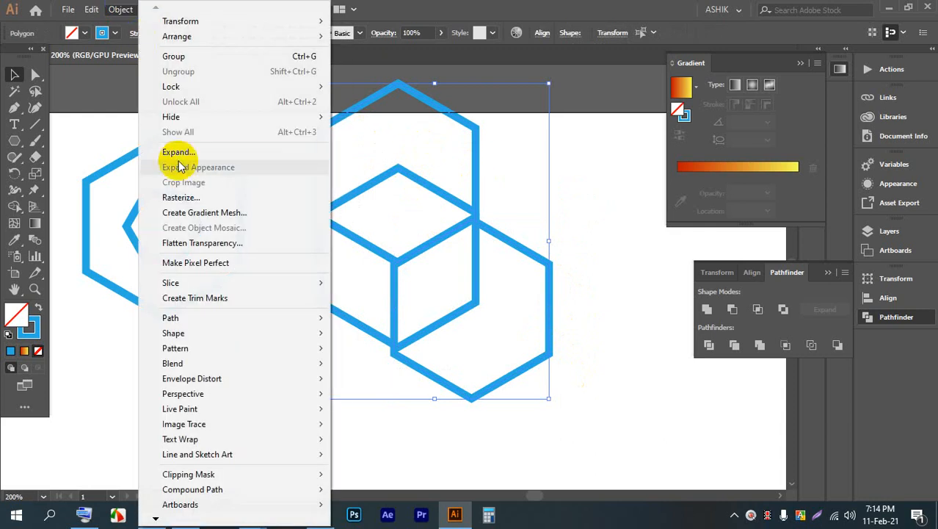
click(179, 154)
click(423, 336)
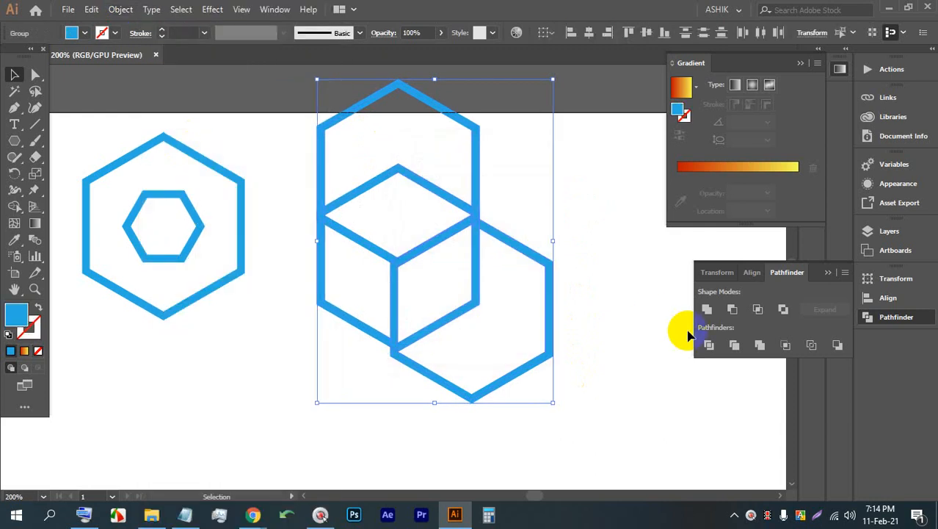
click(709, 345)
right_click(491, 236)
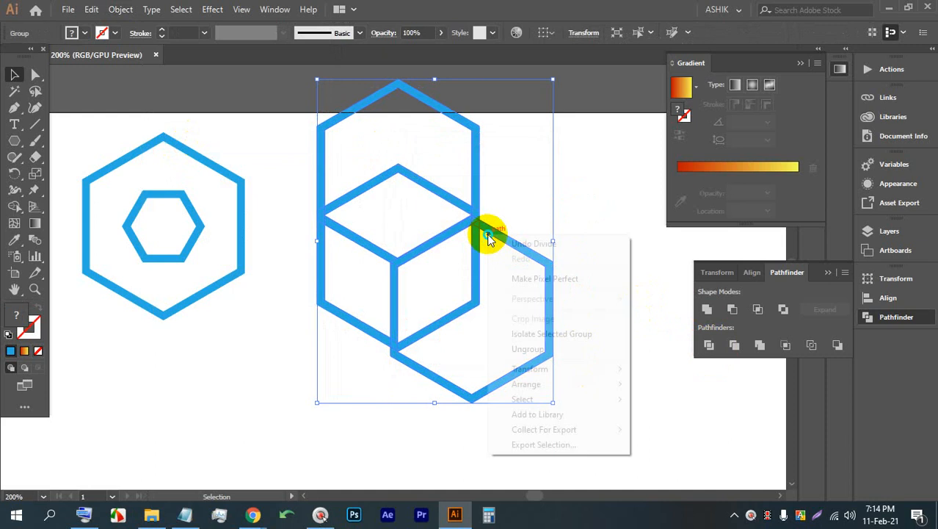
click(517, 347)
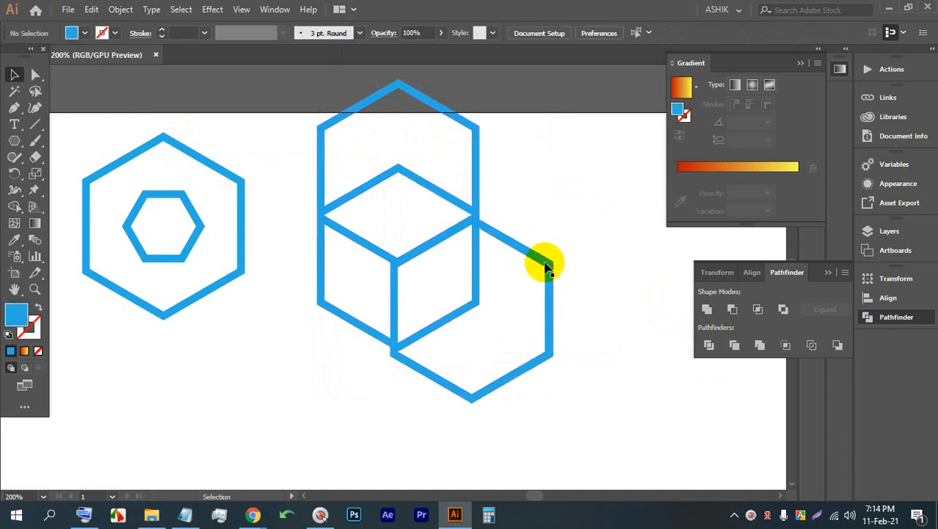
Step: Delete the parts of the upper and lower-right hexagons outside the cube, including the unpainted path at the lower right
click(545, 268)
key(BackSpace)
click(474, 136)
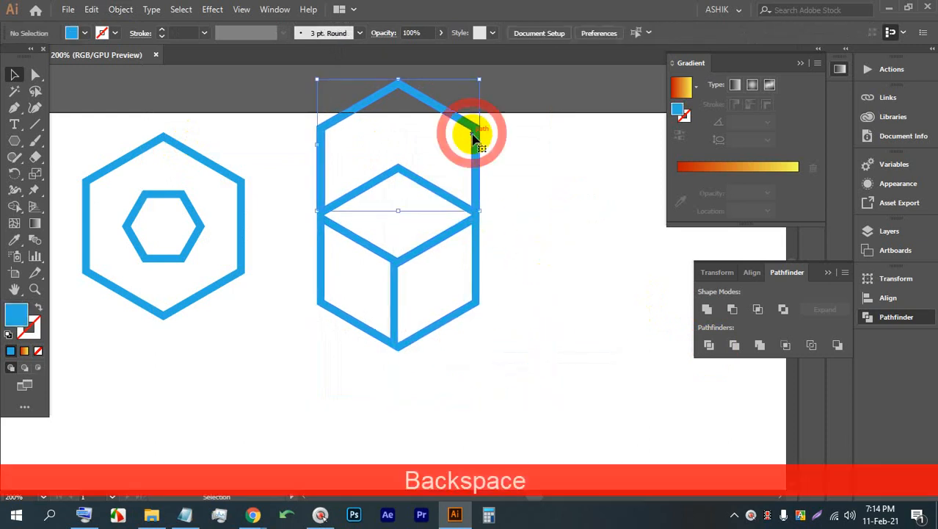
key(BackSpace)
click(530, 268)
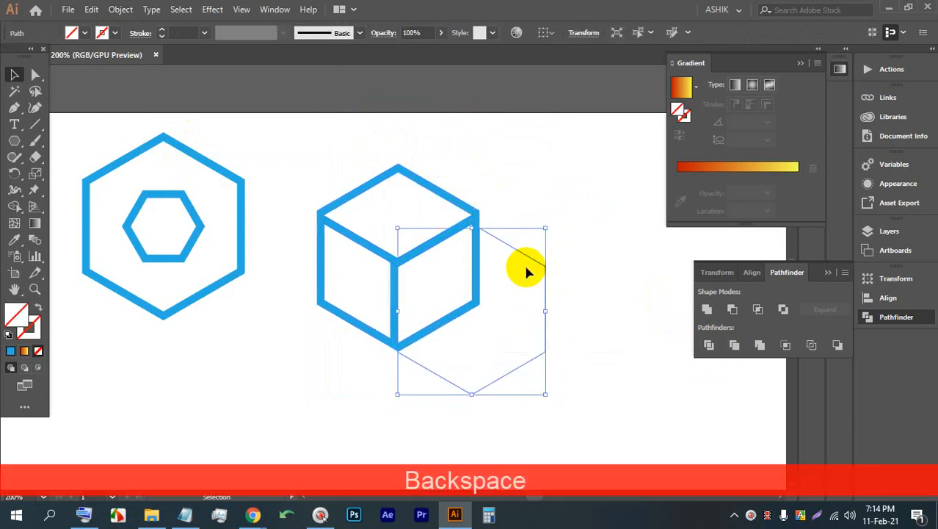
key(BackSpace)
Step: Delete the unpainted leftover path above the cube and select all pieces of the cube mark
scroll(348, 188, up, 2)
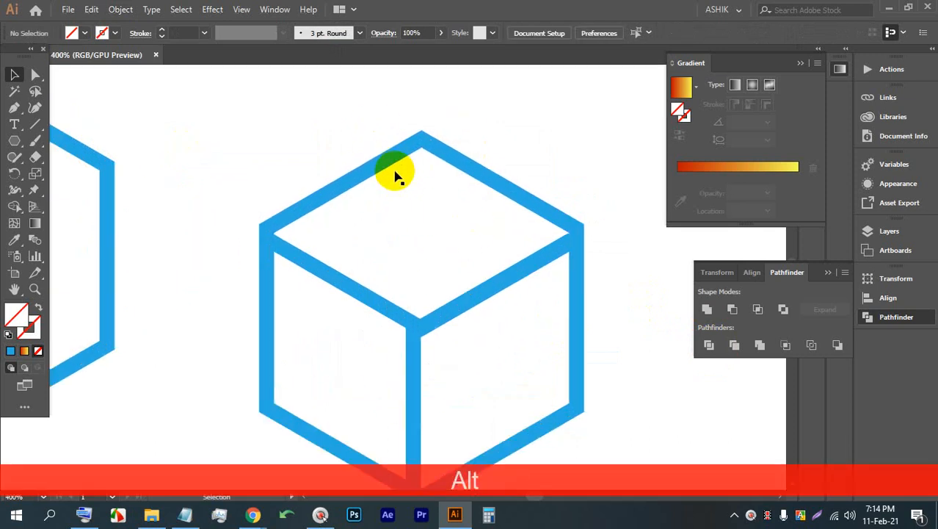
scroll(374, 167, down, 2)
drag(391, 202, 340, 138)
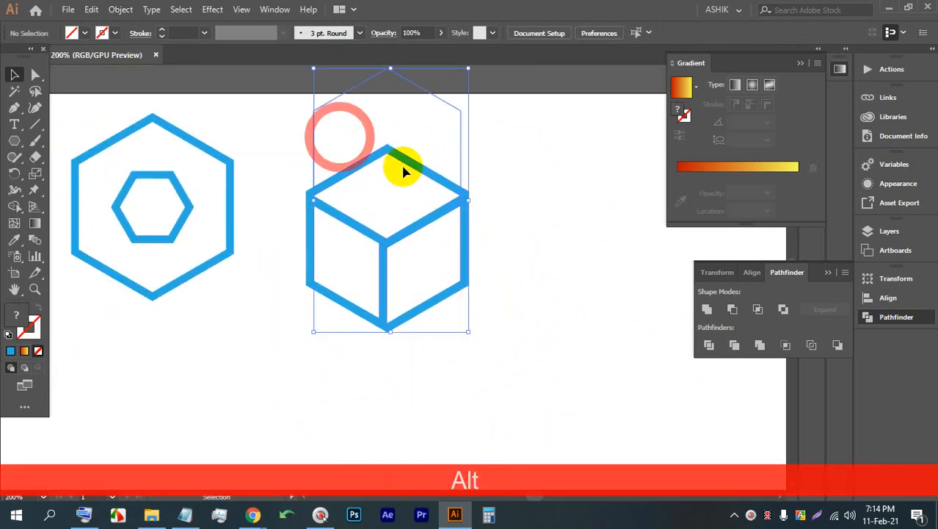
drag(527, 111, 382, 120)
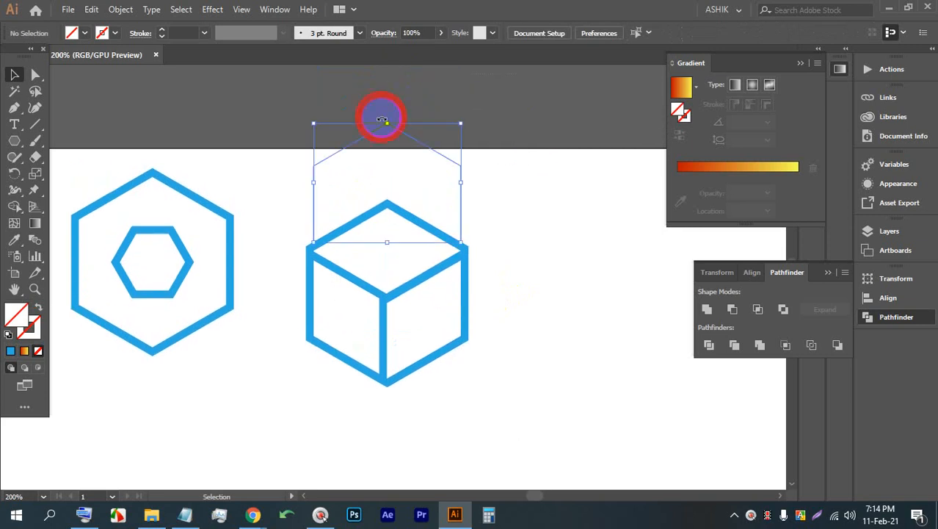
key(BackSpace)
drag(552, 390, 319, 199)
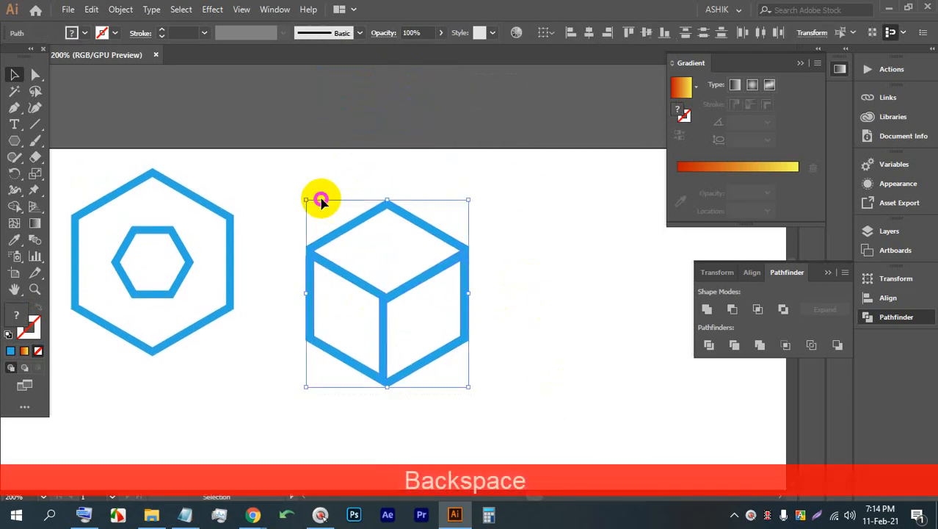
drag(344, 272, 328, 258)
key(ctrl+z)
click(506, 272)
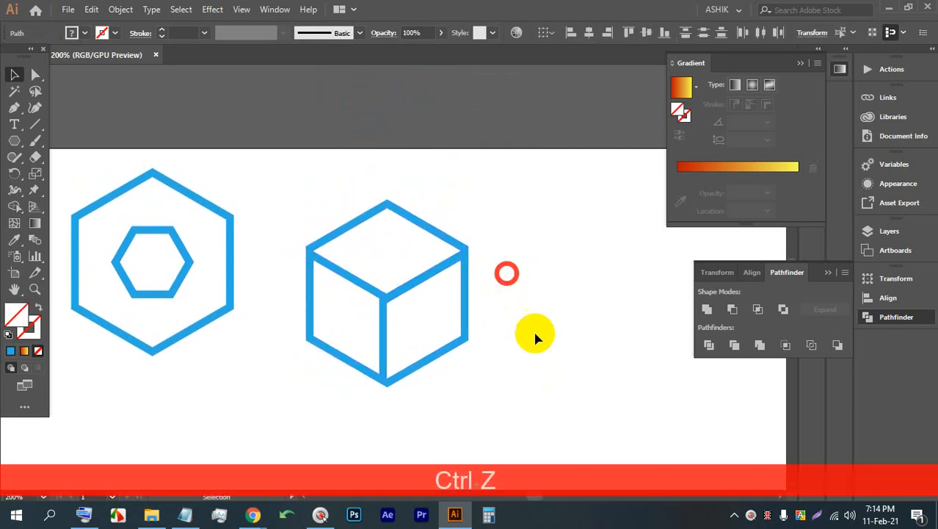
drag(536, 335, 254, 224)
drag(310, 251, 294, 232)
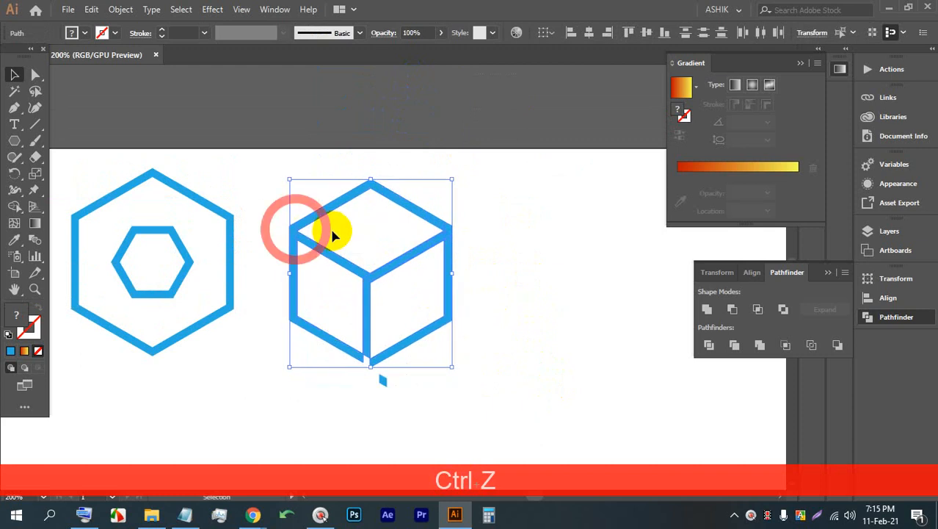
click(469, 217)
key(ctrl+z)
Step: Select all pieces of the cube mark and move them up and left, in line with the nested hexagon mark
drag(528, 373, 287, 217)
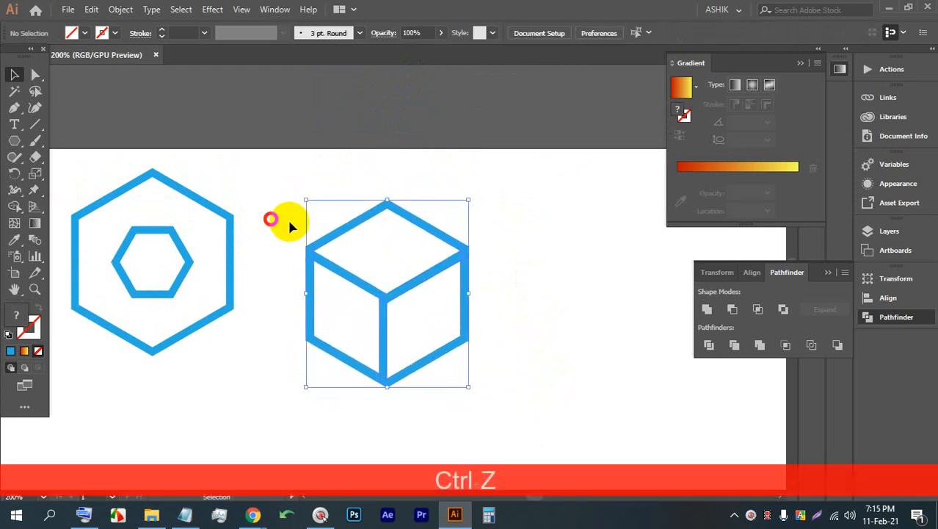
drag(342, 283, 315, 266)
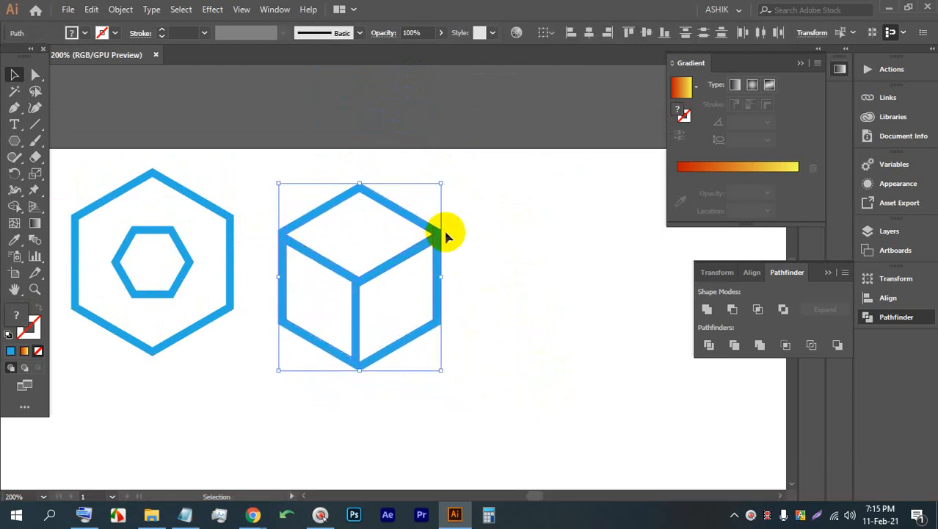
scroll(352, 199, down, 1)
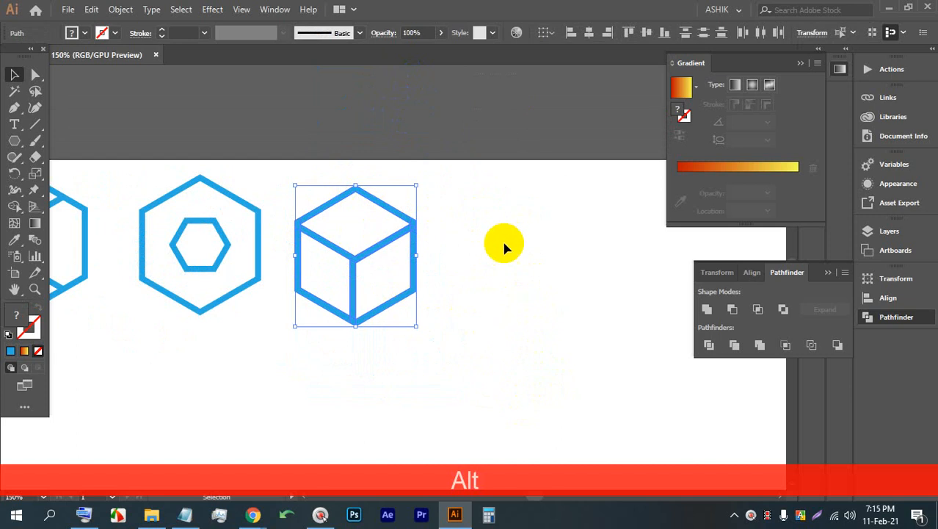
scroll(421, 218, down, 2)
scroll(463, 237, down, 1)
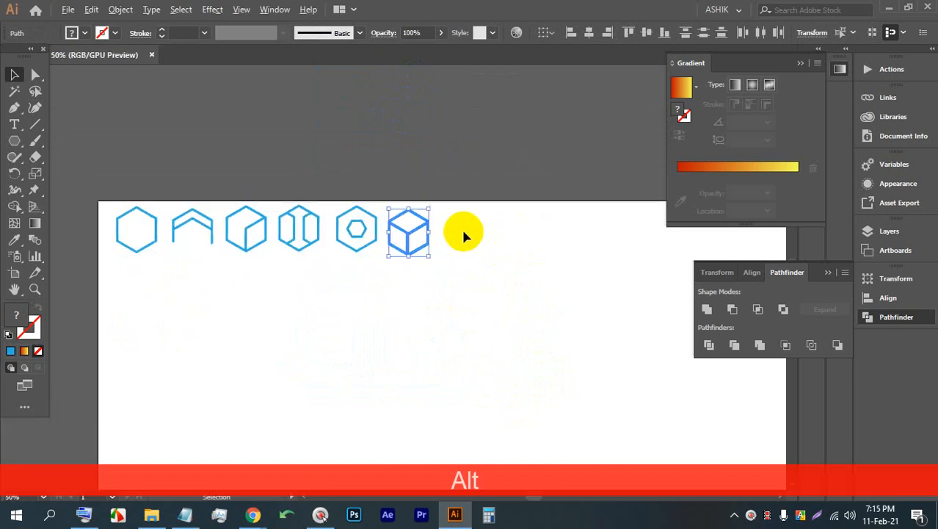
Step: Draw an upright equilateral triangle with the Polygon tool below the row of hexagon marks
scroll(157, 275, up, 3)
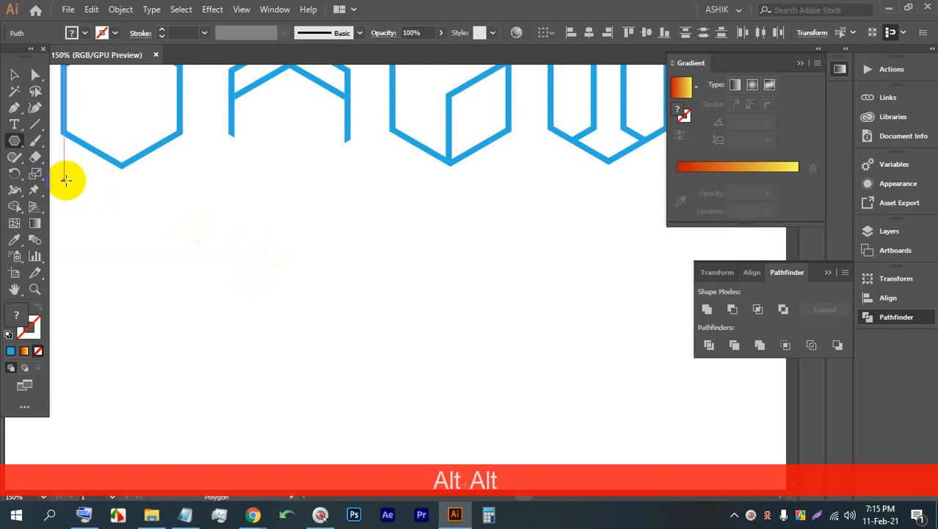
drag(247, 275, 314, 336)
key(Down)
key(Down)
key(Down)
key(shift)
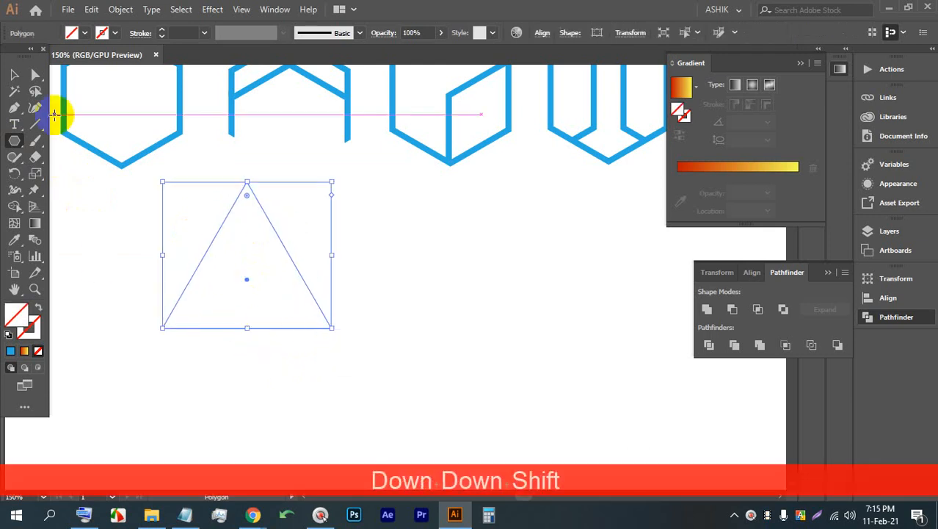
Step: Move the triangle to the left so it sits beneath the first hexagon in the row
click(14, 74)
key(space)
drag(199, 226, 358, 257)
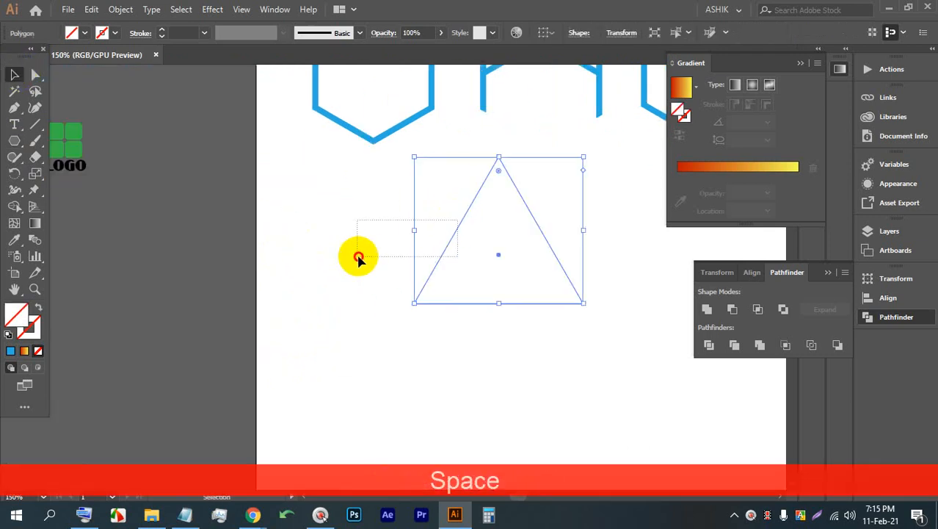
drag(453, 227, 355, 255)
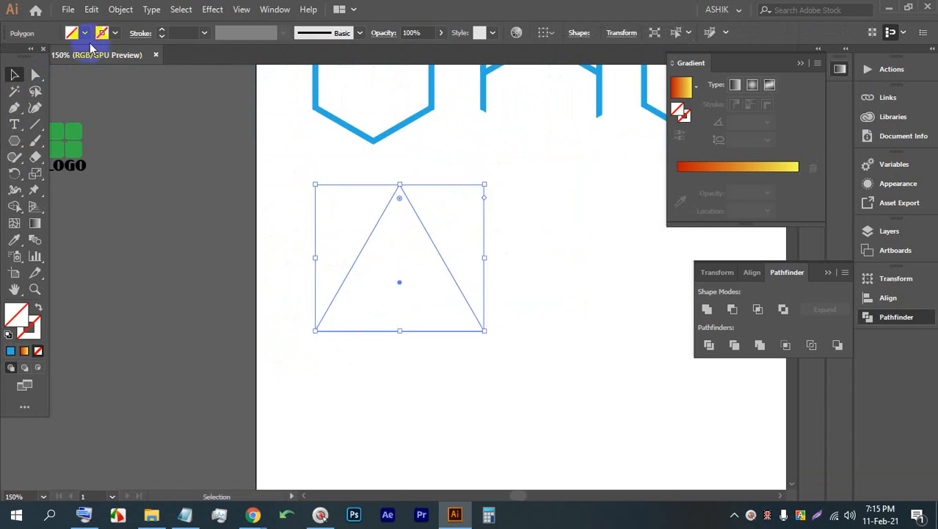
Step: Give the triangle a light blue stroke with a weight of 6 pt
click(115, 33)
click(94, 66)
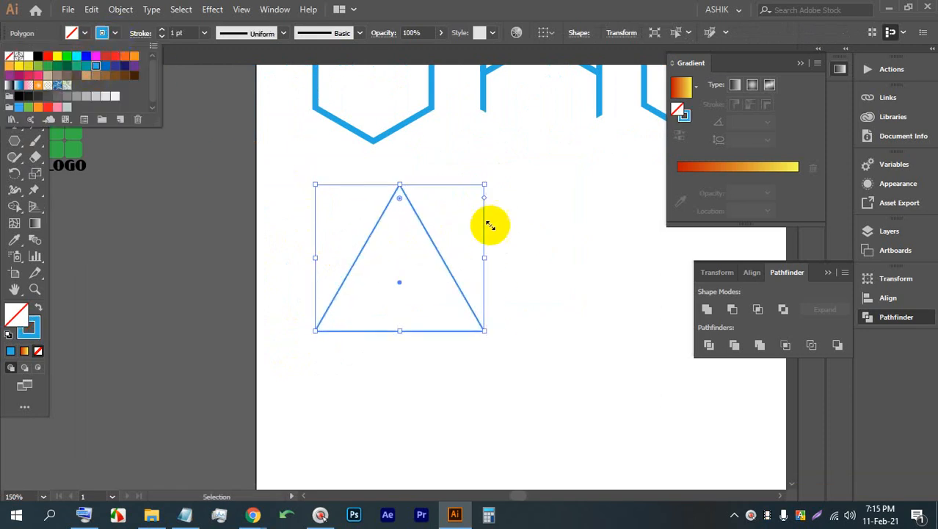
click(160, 30)
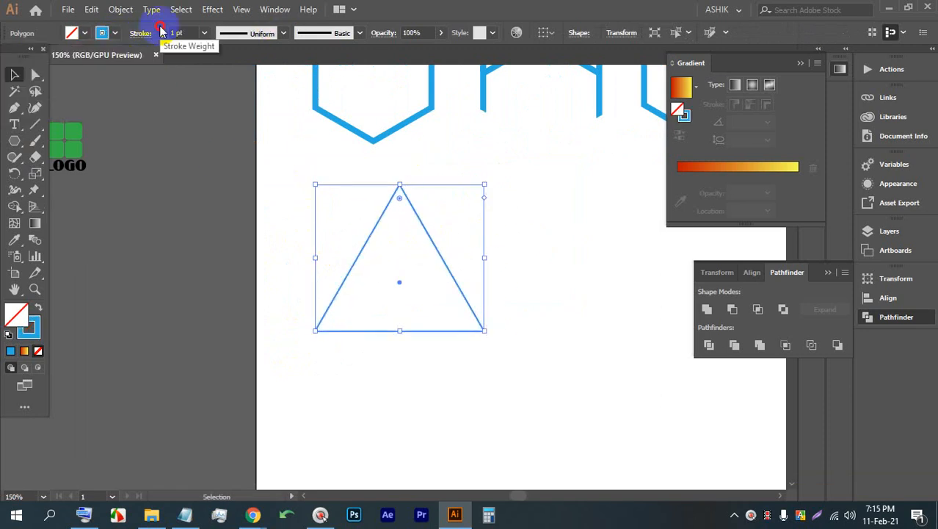
click(162, 31)
click(162, 32)
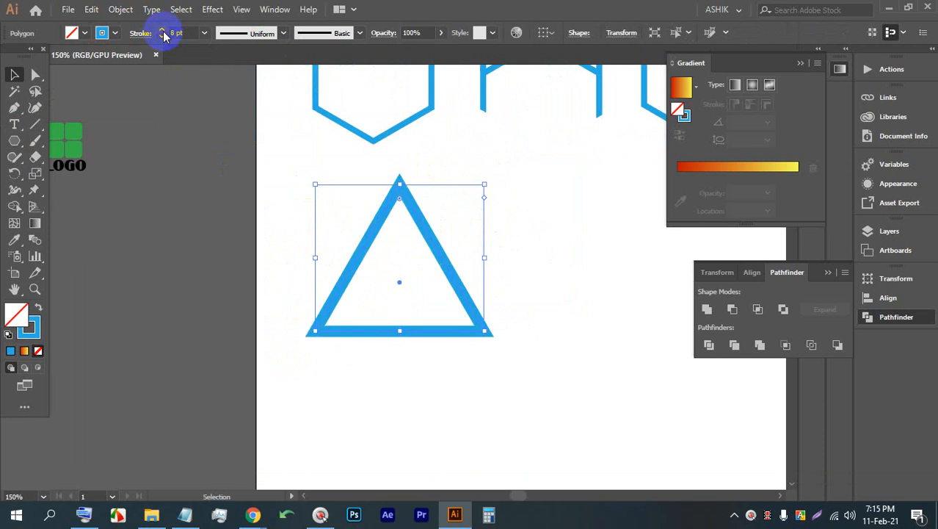
click(163, 36)
click(162, 36)
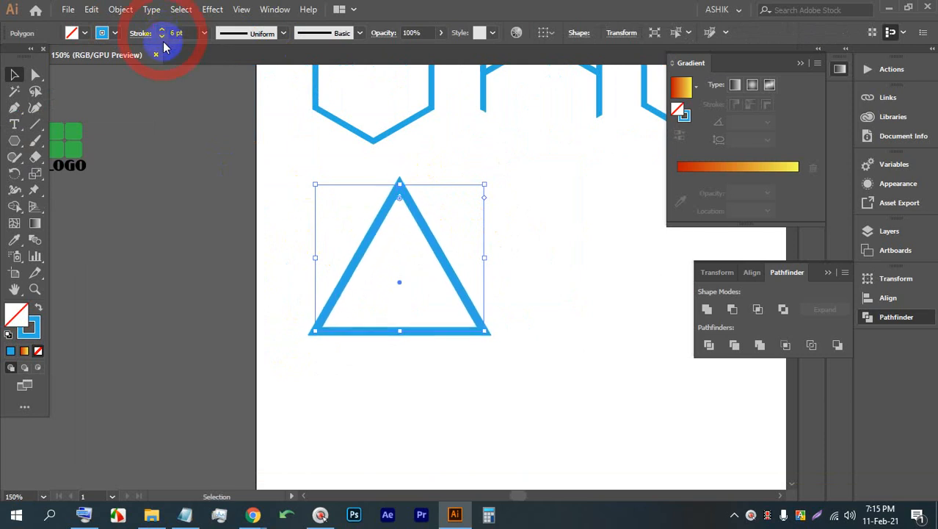
click(253, 515)
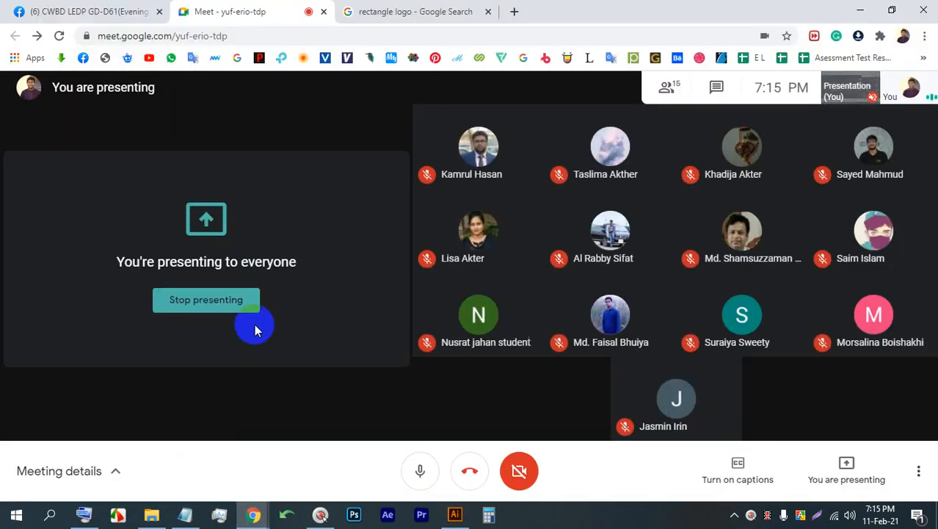
click(862, 9)
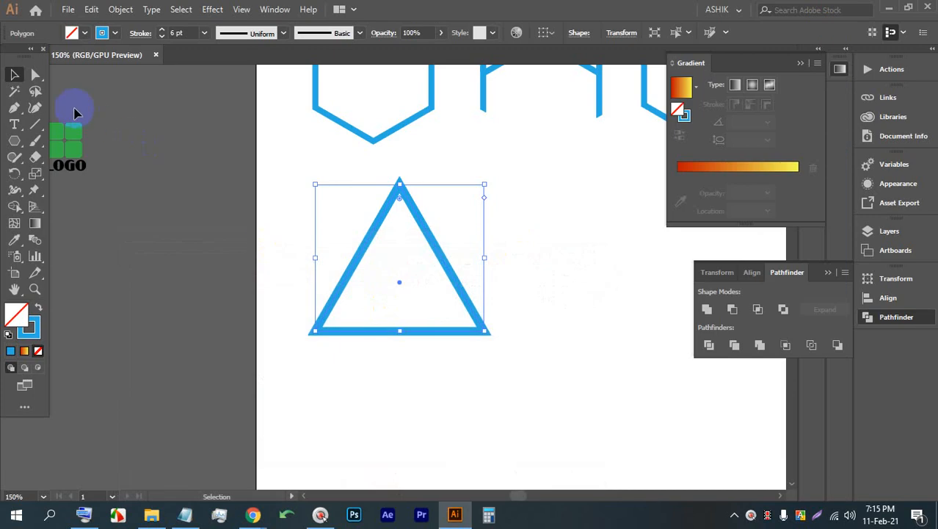
Step: Nudge the blue triangle slightly down and left, and leave it selected
click(14, 75)
click(451, 211)
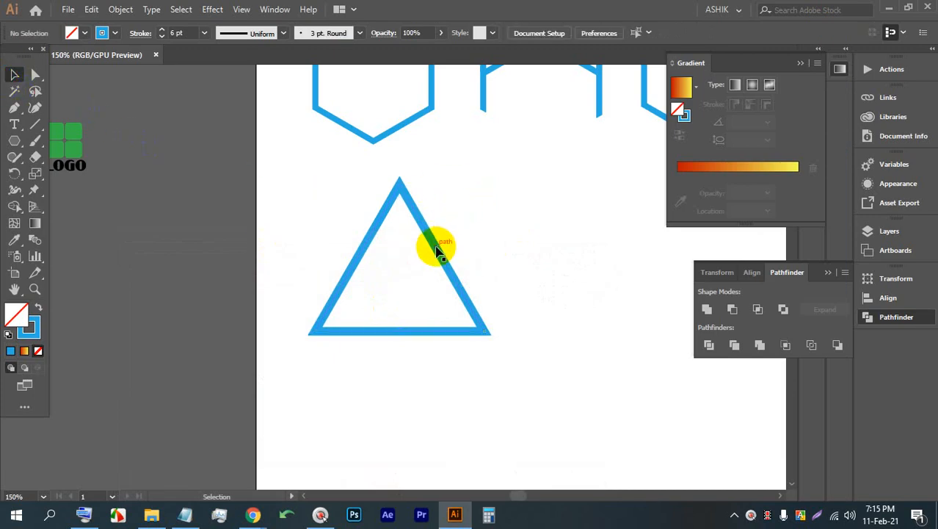
drag(437, 251, 432, 259)
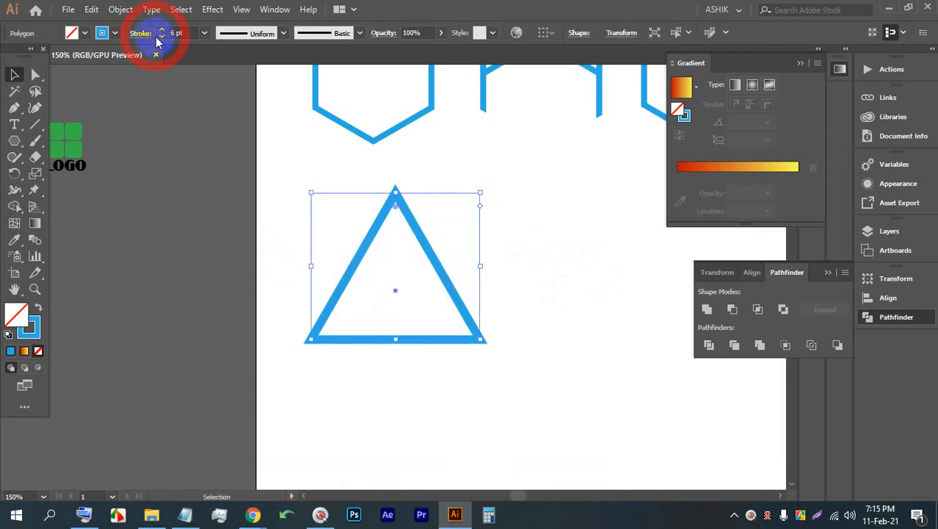
click(541, 211)
drag(534, 378, 341, 220)
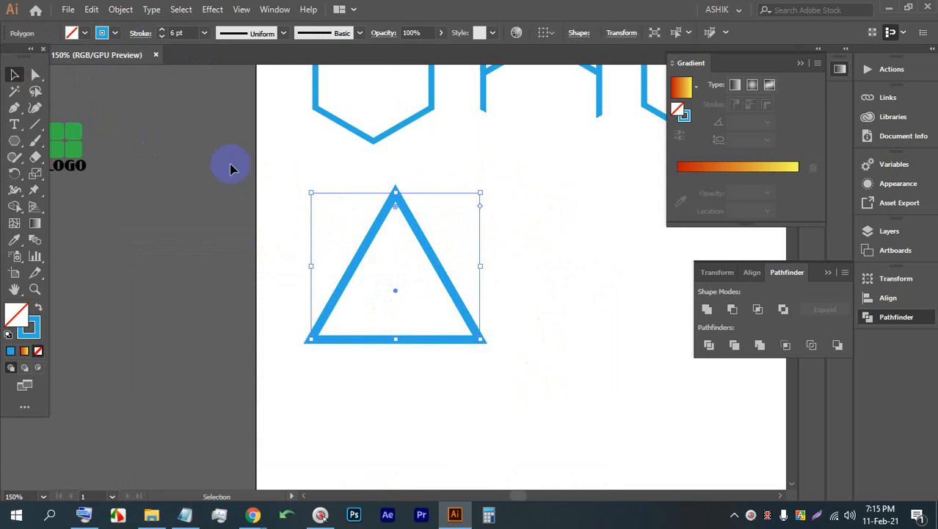
click(531, 301)
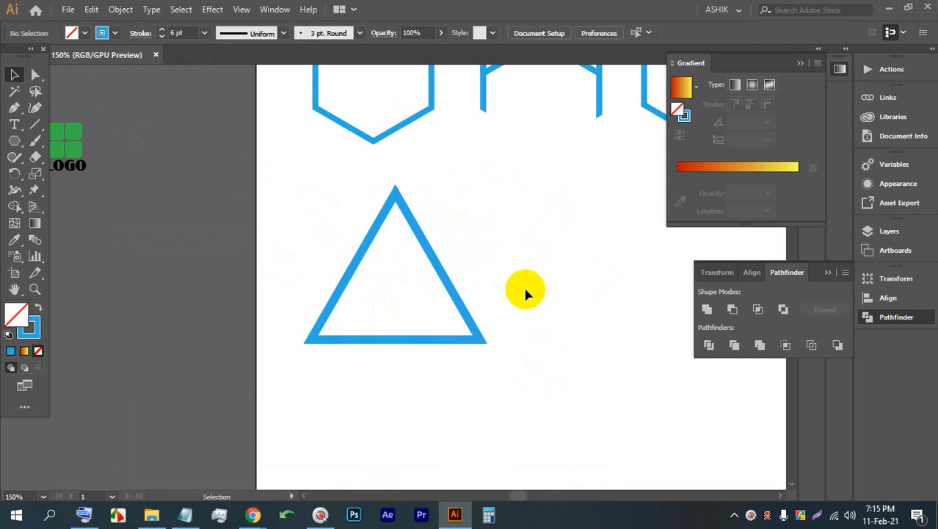
scroll(504, 254, up, 1)
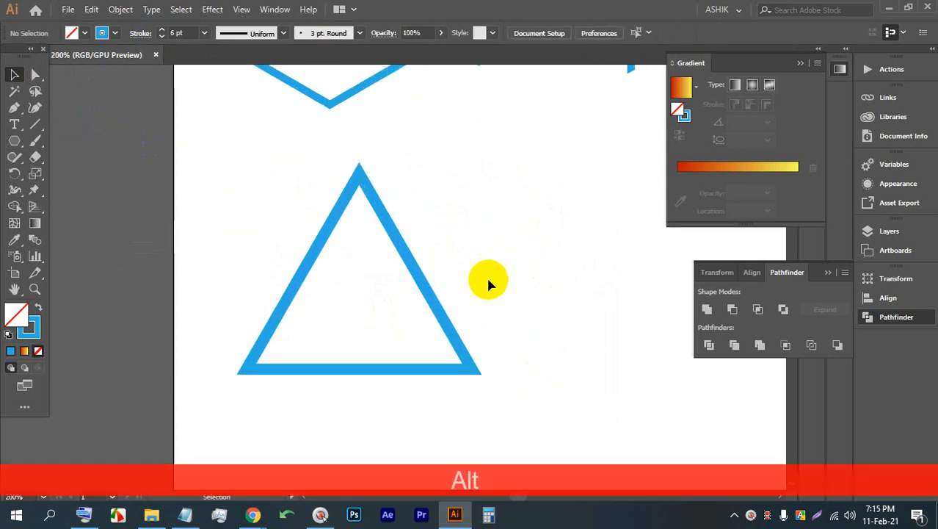
drag(493, 301, 369, 276)
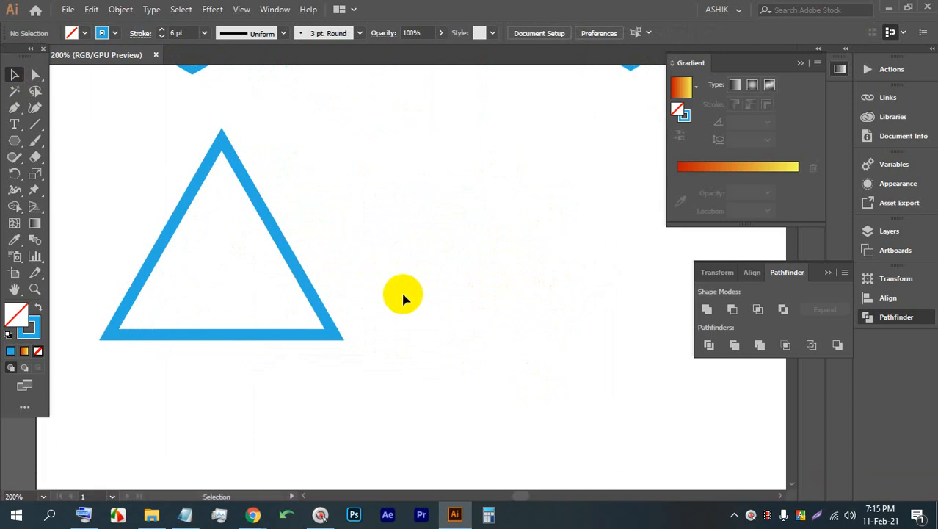
drag(406, 361, 244, 237)
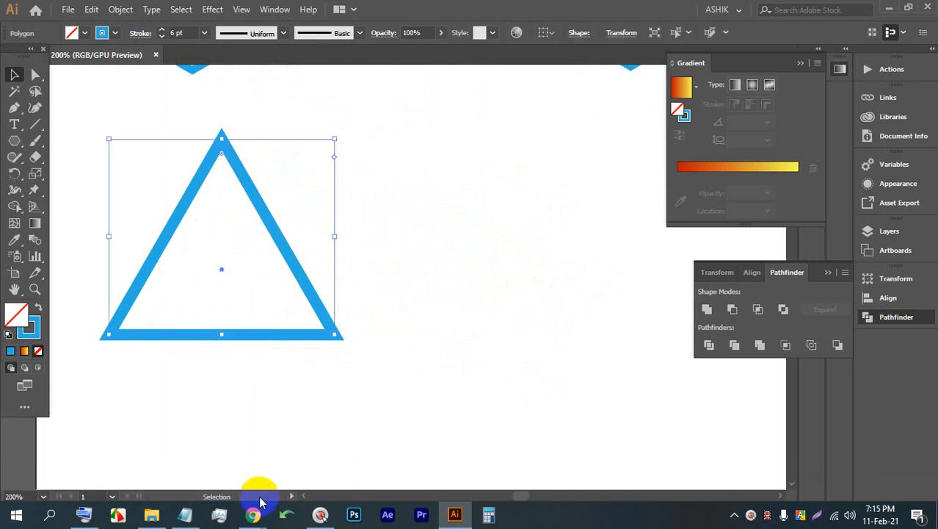
Step: Switch to the Google Meet call, admit the waiting participant, and return to Illustrator
mouse_move(252, 514)
click(196, 451)
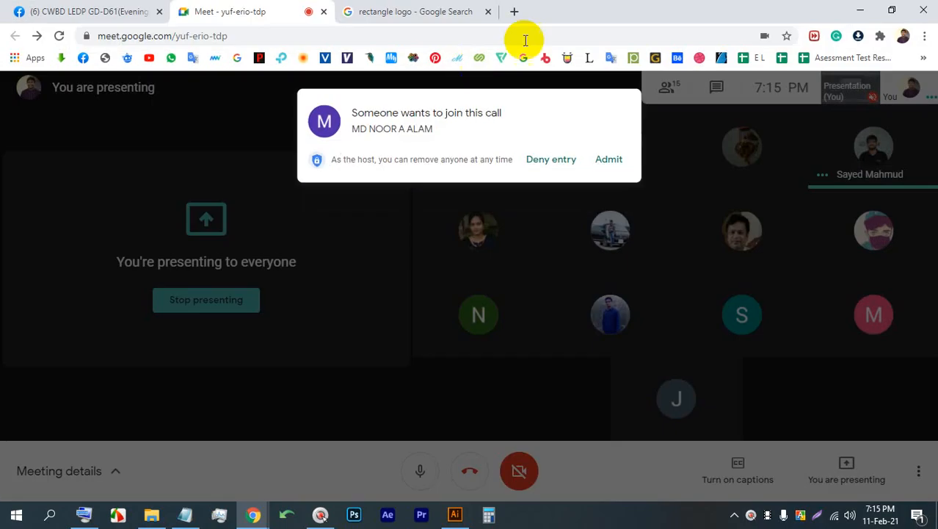
click(613, 154)
click(455, 515)
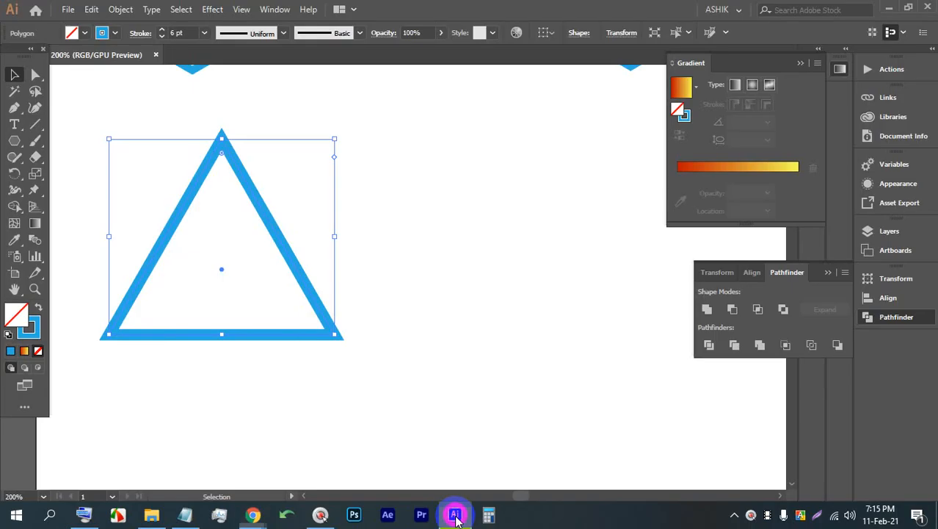
Step: Place a copy of the triangle below the original, overlapping its base, with both triangles horizontally centred on each other
click(453, 334)
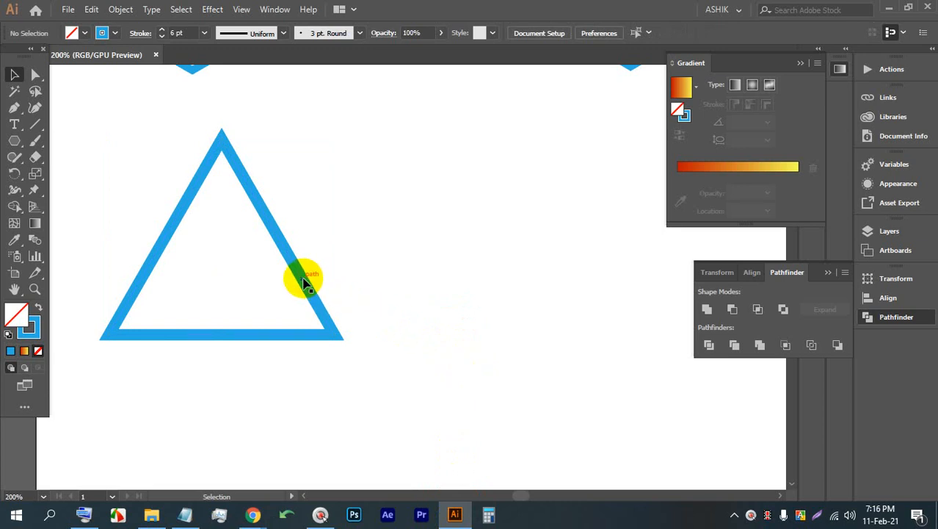
mouse_move(306, 279)
mouse_down()
mouse_move(336, 269)
mouse_move(316, 287)
mouse_move(301, 283)
mouse_up()
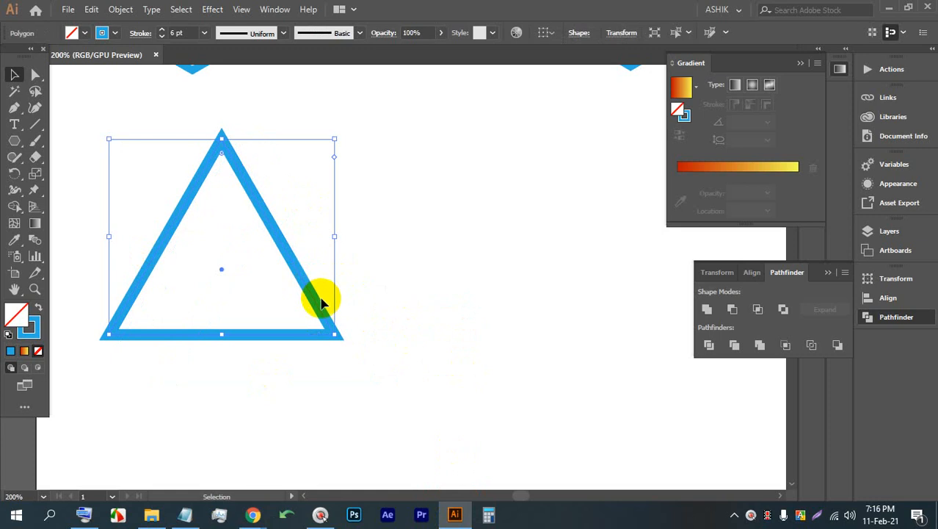
scroll(212, 275, up, 1)
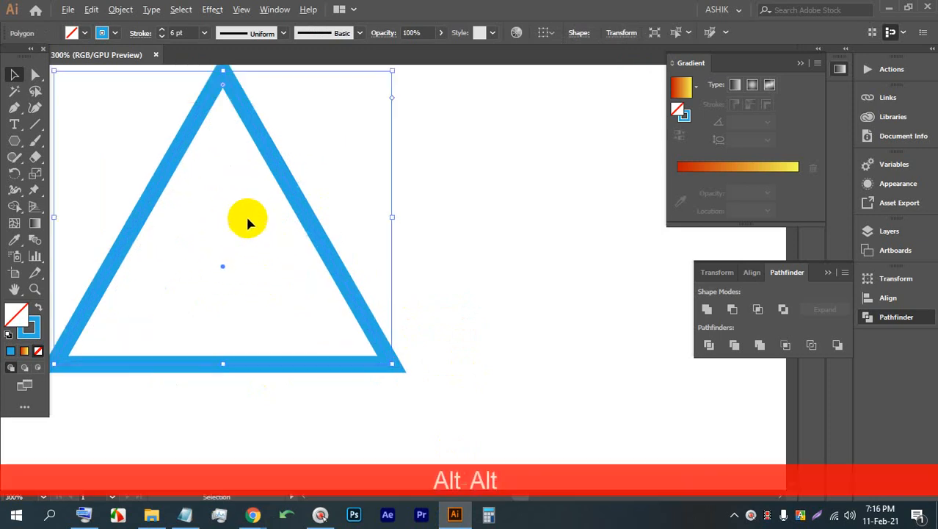
scroll(282, 163, down, 1)
drag(284, 170, 406, 303)
drag(538, 356, 331, 172)
click(541, 32)
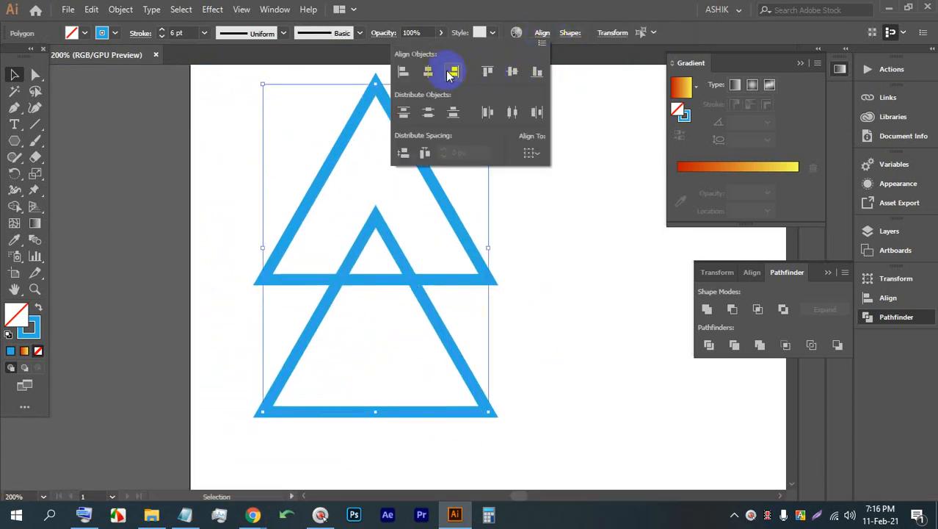
click(511, 226)
Step: Select both overlapping triangles and expand their fill and stroke
drag(561, 363, 327, 198)
click(131, 10)
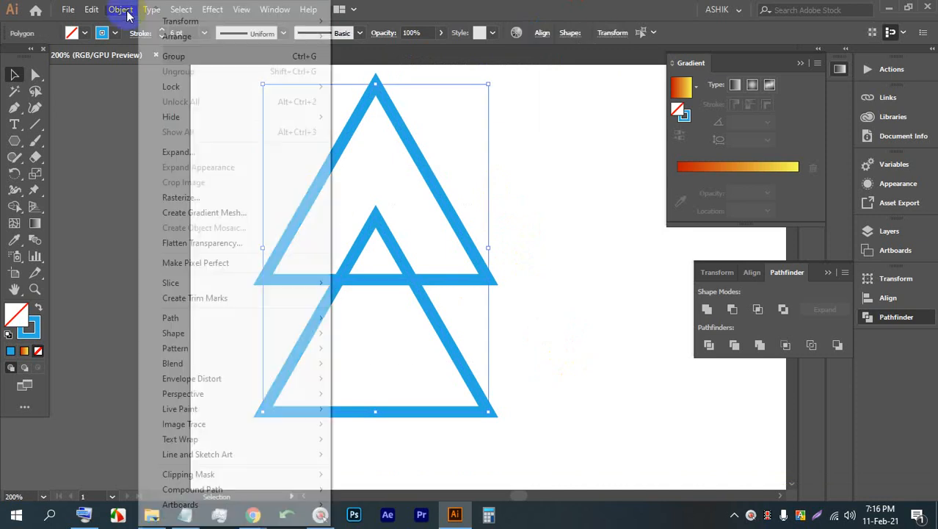
click(192, 152)
click(436, 335)
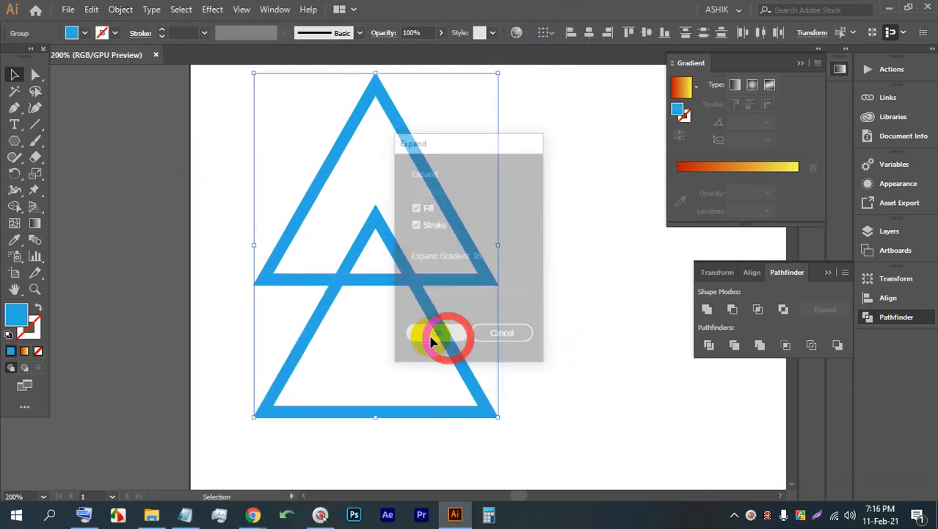
Step: Admit another waiting participant to the Google Meet call, then return to Illustrator and select the two expanded triangles
click(250, 513)
click(178, 430)
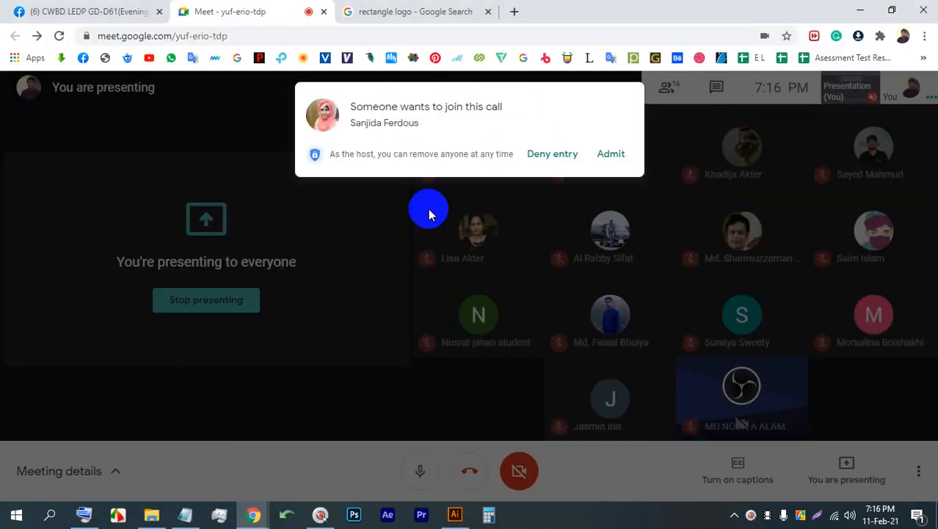
click(612, 154)
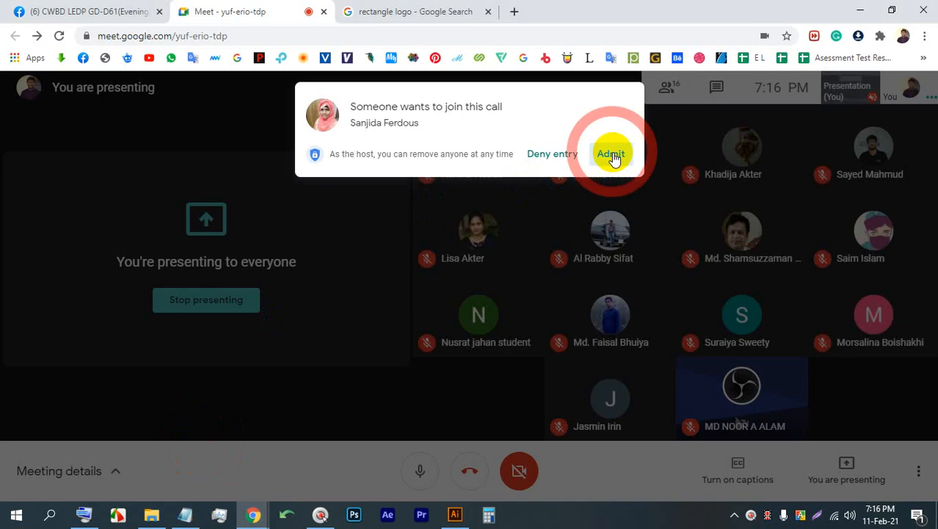
click(455, 513)
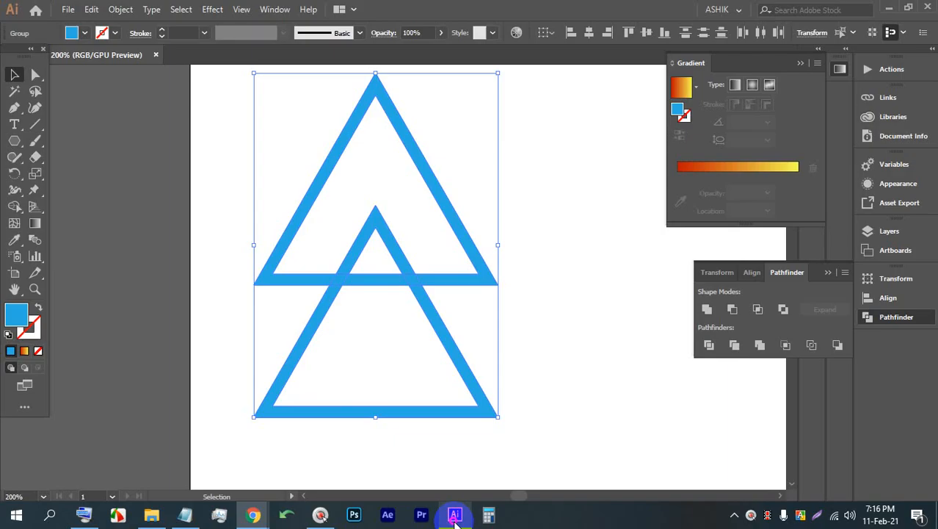
drag(569, 380, 321, 255)
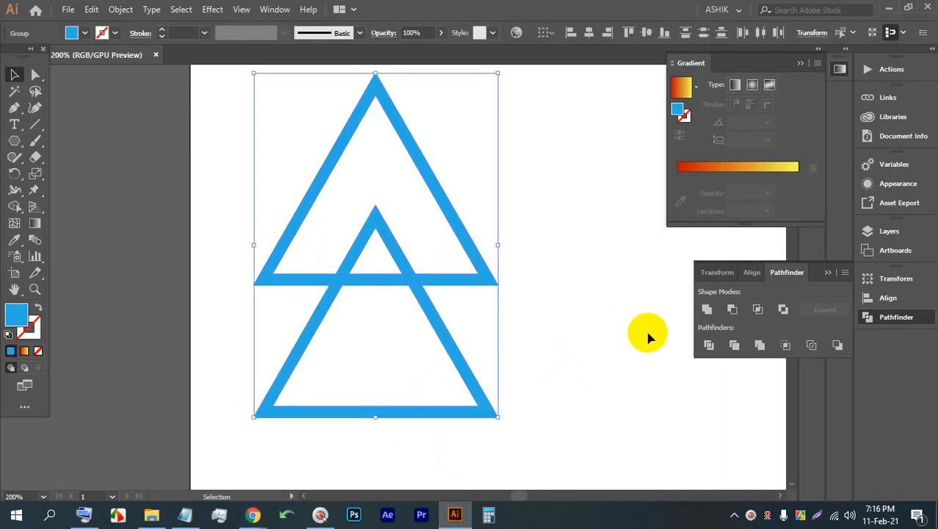
Step: Divide the two overlapping expanded triangles with Pathfinder and ungroup the resulting pieces
click(709, 346)
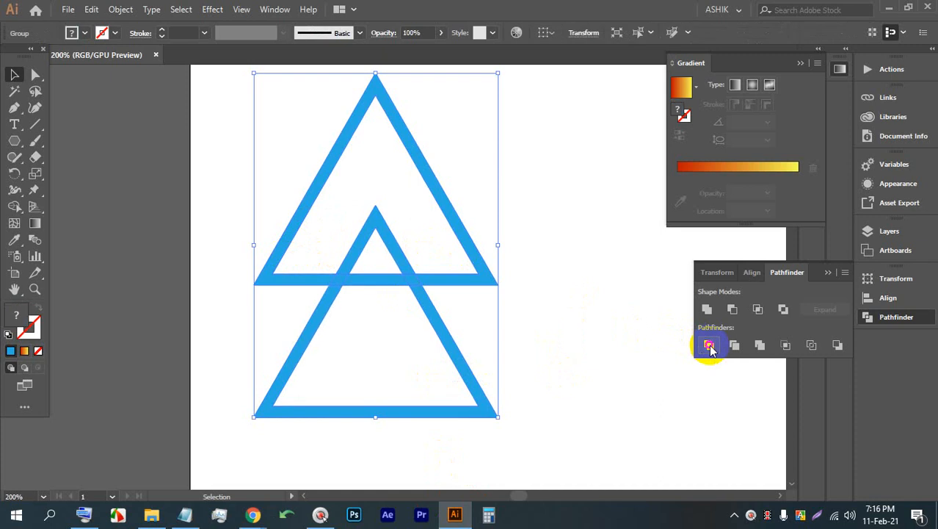
click(545, 333)
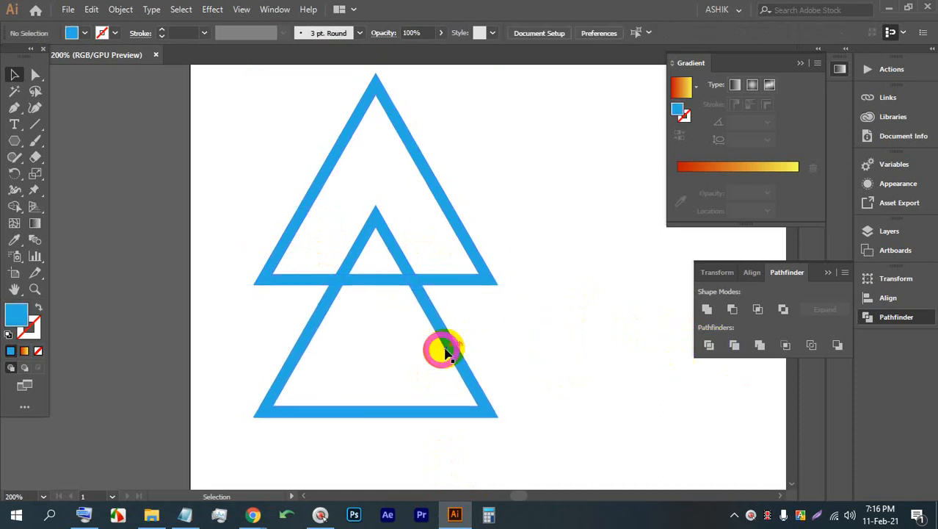
click(446, 347)
right_click(459, 345)
click(500, 249)
click(558, 304)
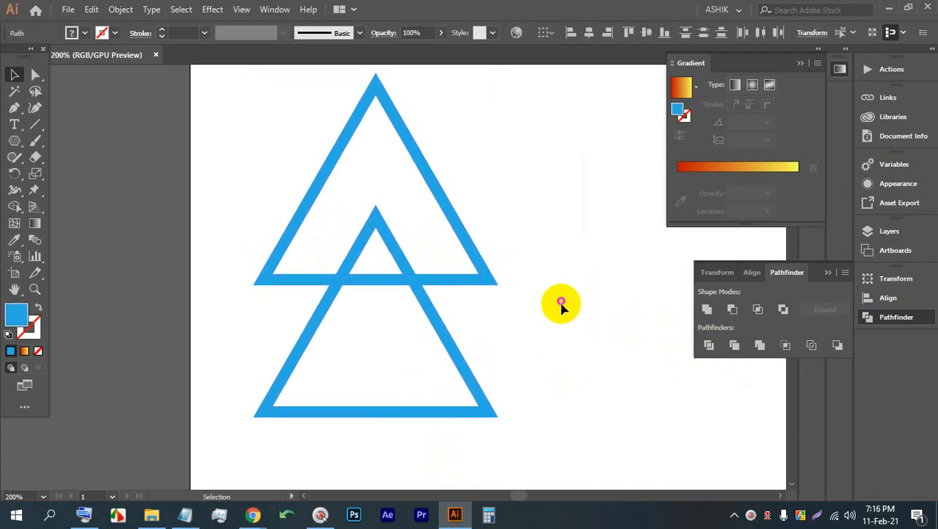
Step: Delete the lower triangle's pieces below the upper base and the base segment between the inner triangle's legs
click(446, 346)
key(BackSpace)
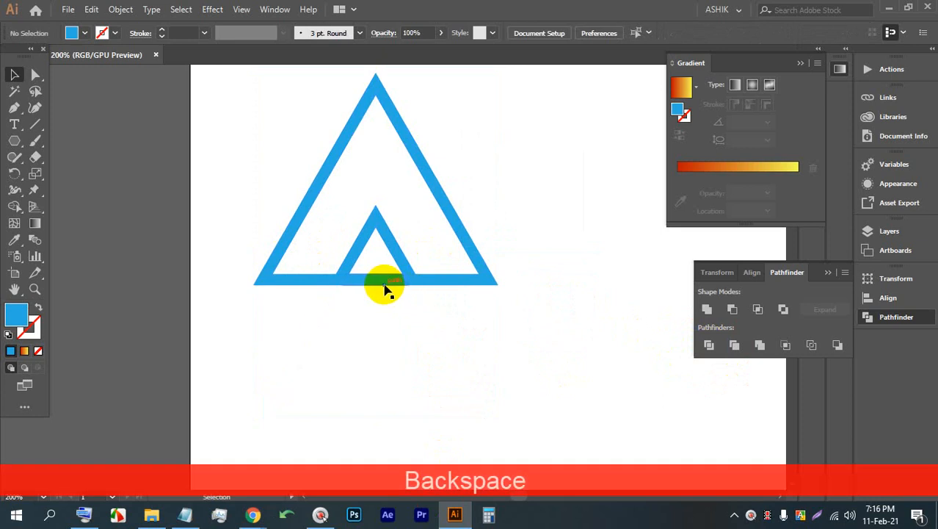
drag(355, 358, 352, 357)
key(BackSpace)
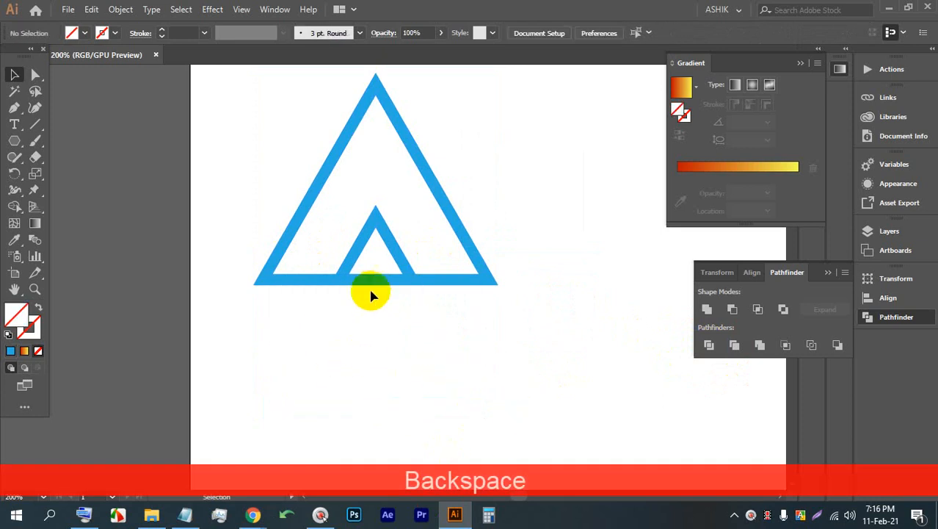
click(373, 284)
key(BackSpace)
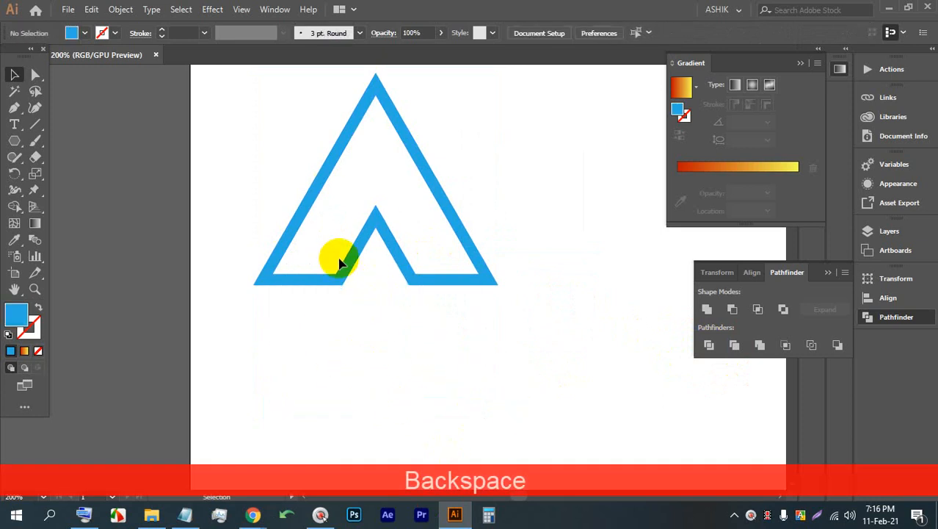
Step: Draw a new light blue triangle beside the finished notched triangle mark, similar to it in size
scroll(251, 247, down, 2)
scroll(440, 234, up, 1)
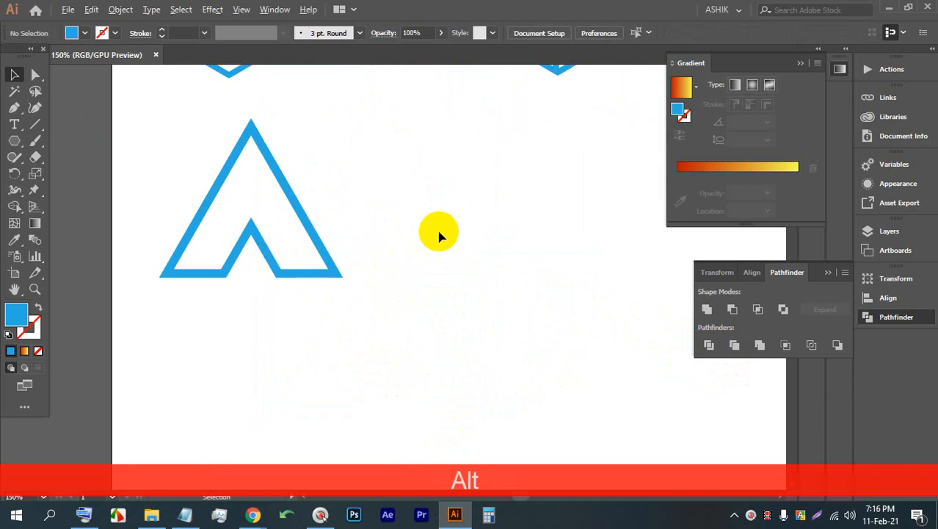
drag(487, 232, 371, 218)
click(14, 140)
drag(374, 162, 412, 253)
click(14, 74)
drag(378, 143, 369, 164)
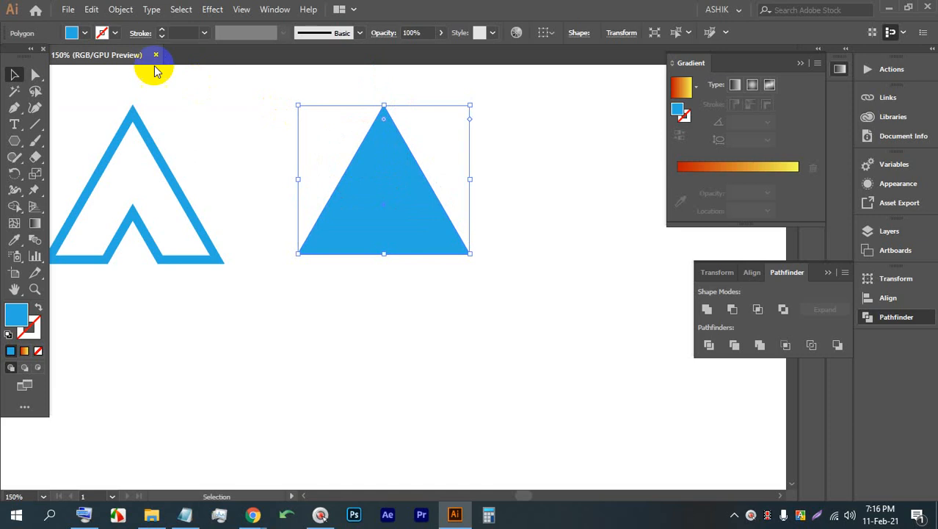
Step: Remove the new triangle's fill and give it a light blue 6 pt stroke
click(98, 34)
click(9, 57)
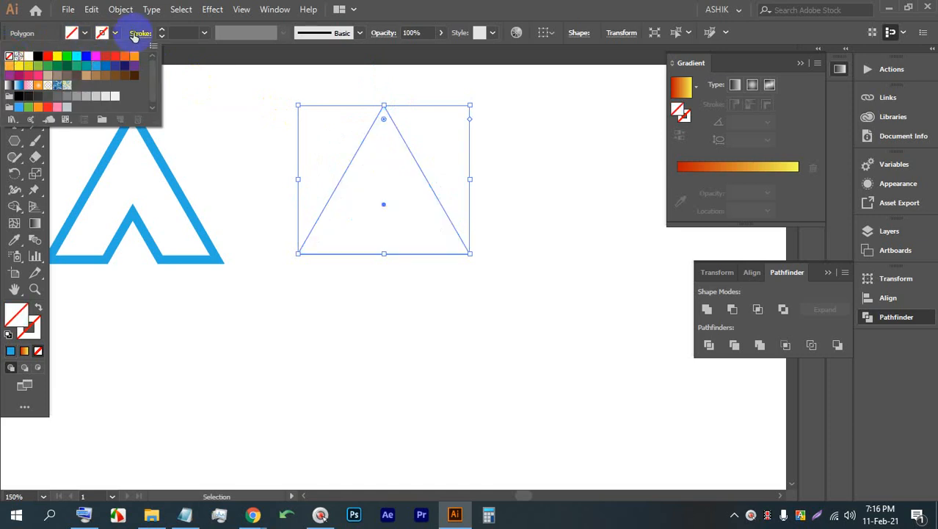
click(161, 31)
click(163, 30)
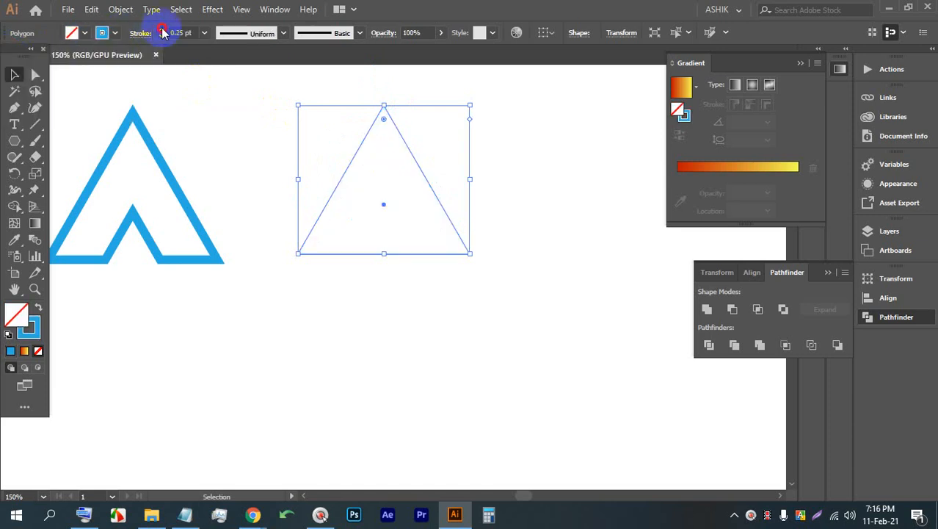
click(163, 30)
click(163, 30)
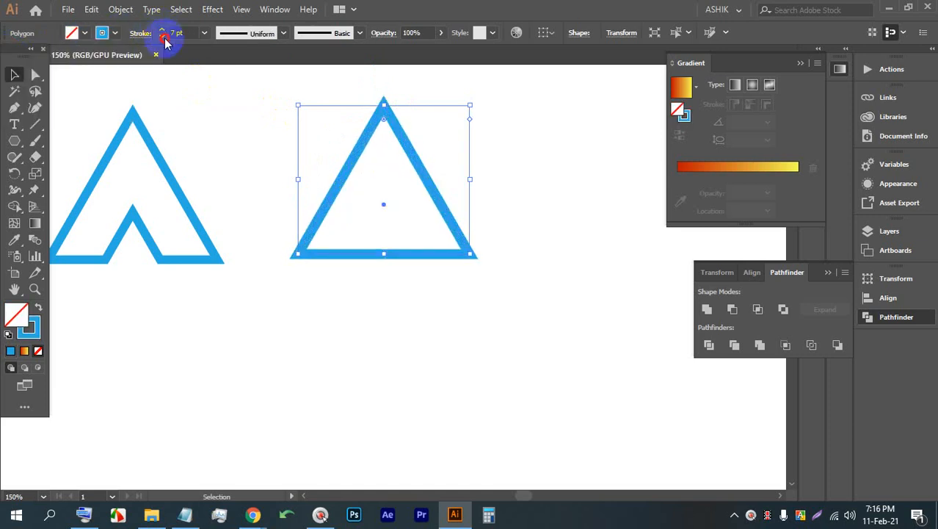
click(163, 38)
click(14, 74)
click(490, 184)
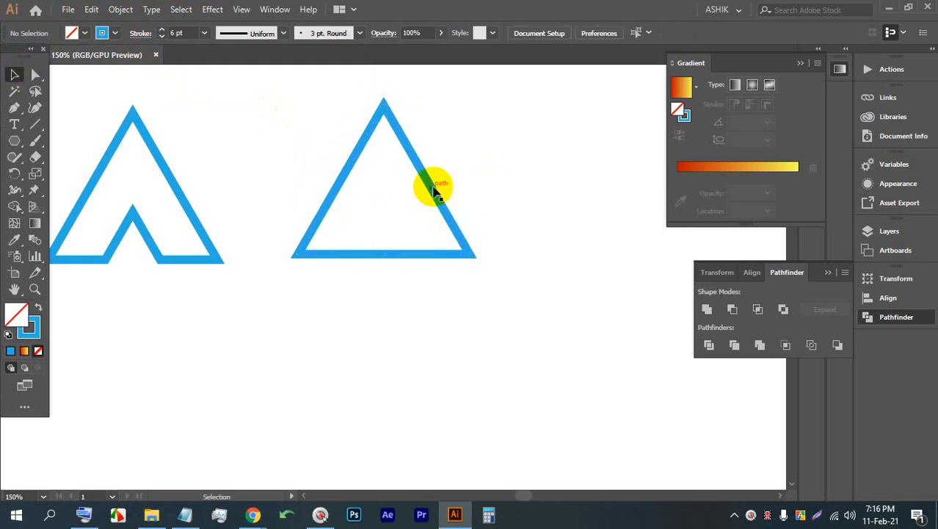
Step: Place a copy of the outlined triangle below the original, overlapping its base, and centre both triangles horizontally
drag(433, 190, 423, 277)
drag(525, 317, 386, 143)
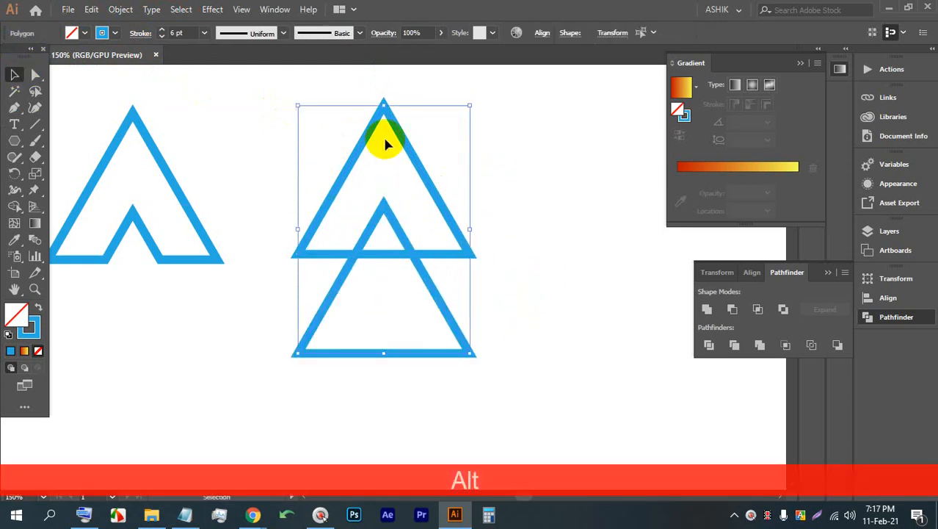
click(539, 33)
click(428, 71)
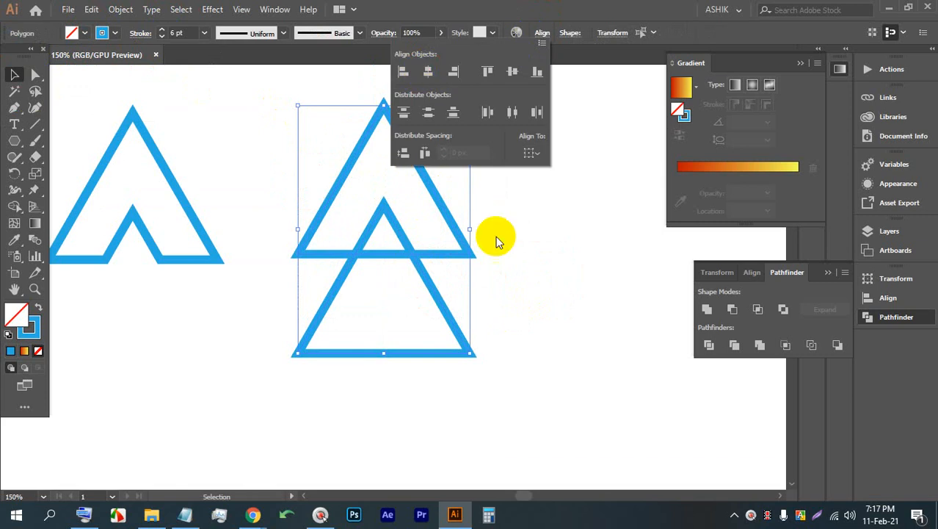
click(496, 236)
click(529, 314)
click(346, 177)
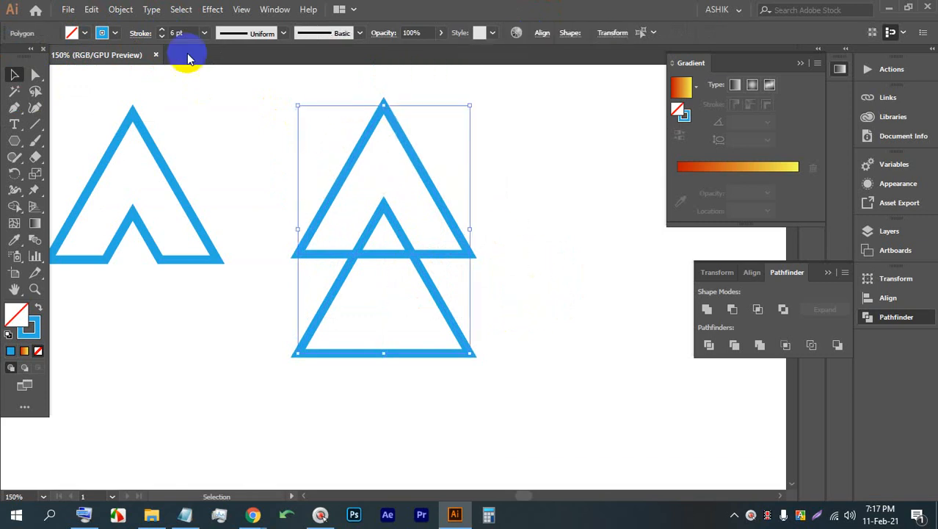
Step: Expand the fill and stroke of both new triangles and divide them with Pathfinder
click(121, 9)
click(184, 151)
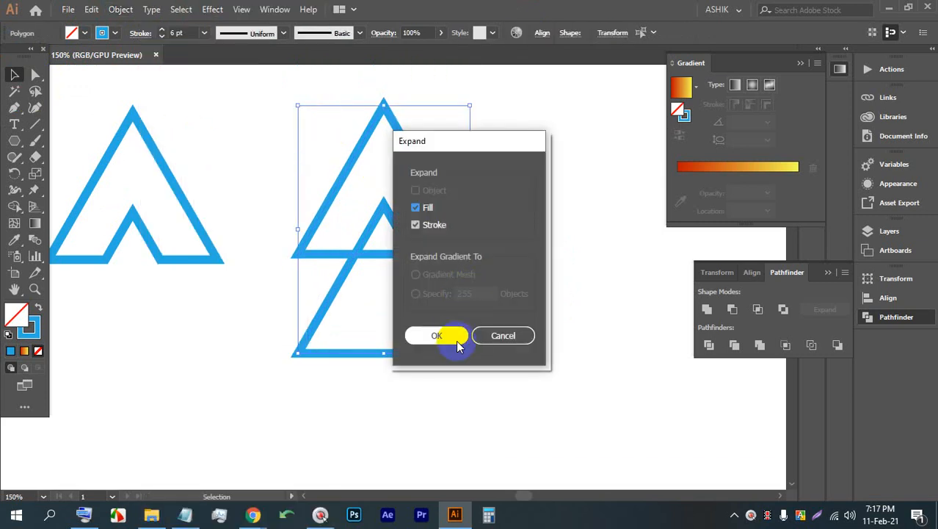
click(442, 336)
click(706, 345)
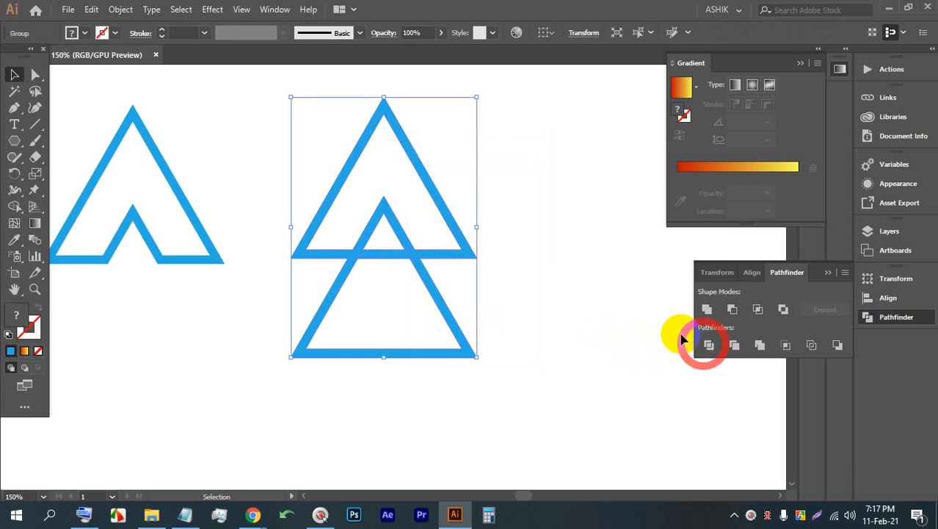
Step: Ungroup the newly divided pieces and select the lower triangle's piece beneath the upper triangle's base
right_click(423, 277)
click(465, 382)
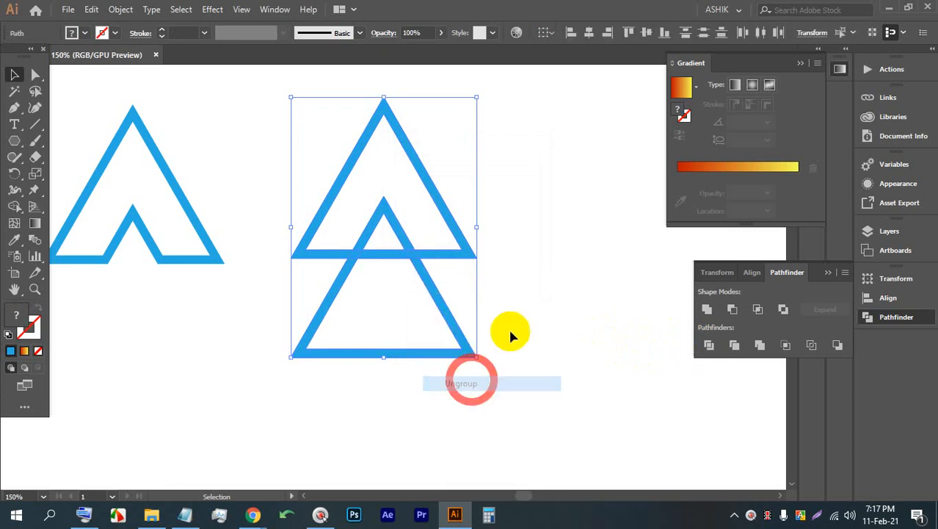
click(530, 312)
click(449, 328)
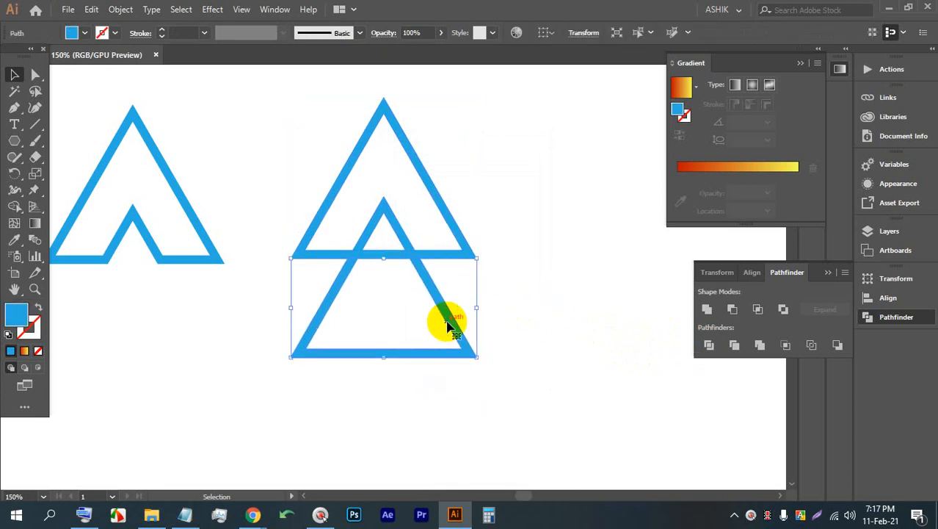
Step: Delete the lower triangle's pieces and the middle crossbar segments, leaving a gap in the base of the triangle outline
key(BackSpace)
click(381, 219)
key(BackSpace)
click(387, 255)
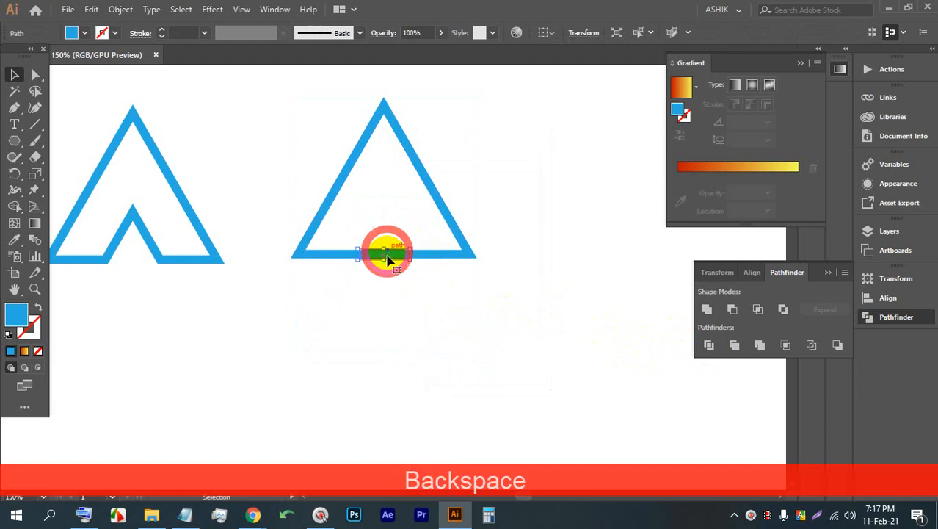
key(BackSpace)
click(357, 256)
key(BackSpace)
click(410, 255)
key(BackSpace)
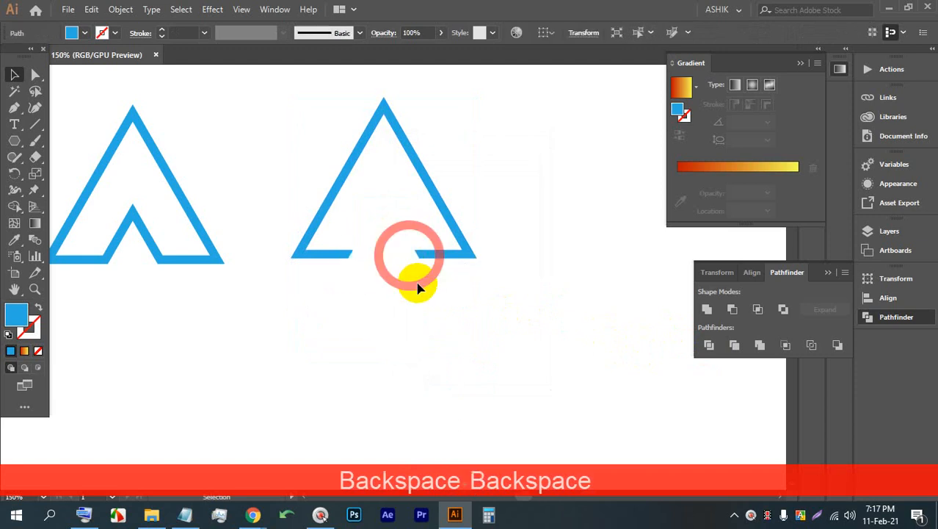
Step: Delete the unfilled leftover paths under and inside the open triangle, and scale the outline down slightly and nearer the first triangle
drag(484, 304, 310, 314)
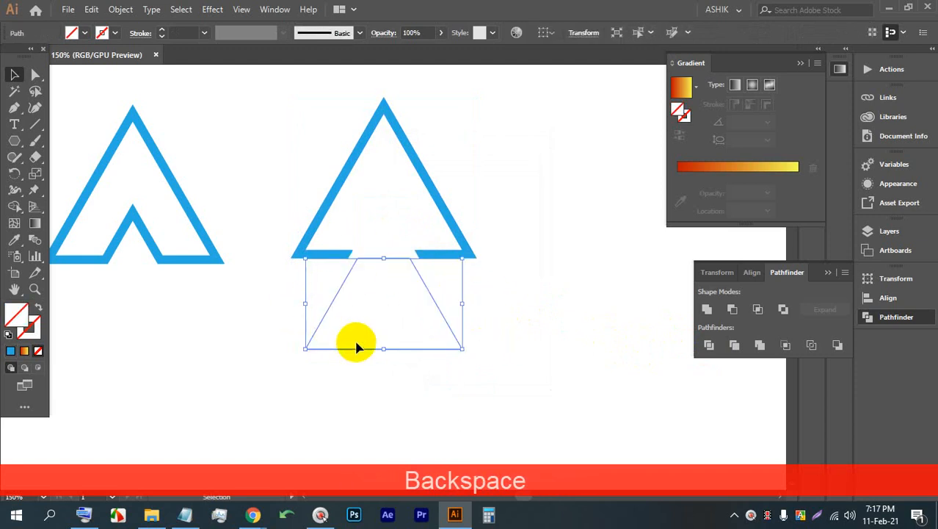
key(BackSpace)
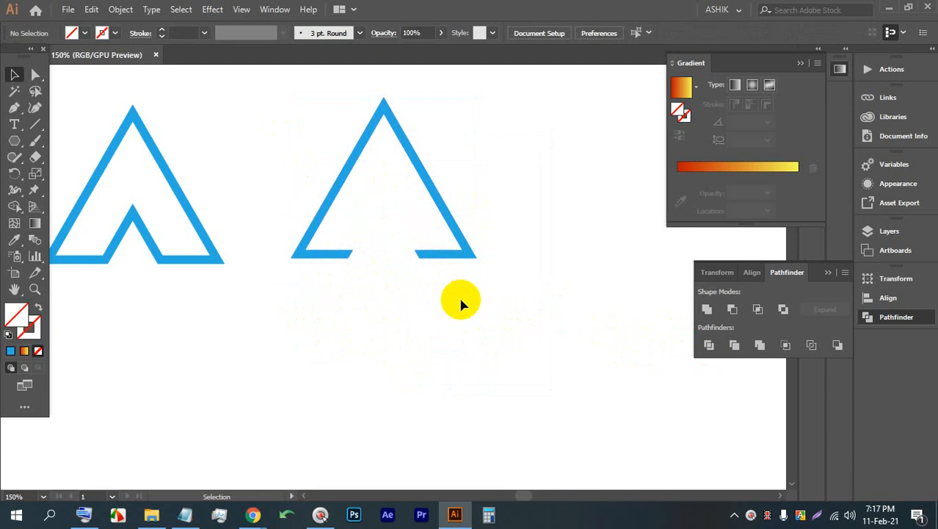
alt+scroll(390, 204, down, 3)
alt+scroll(378, 201, up, 3)
alt+click(409, 209)
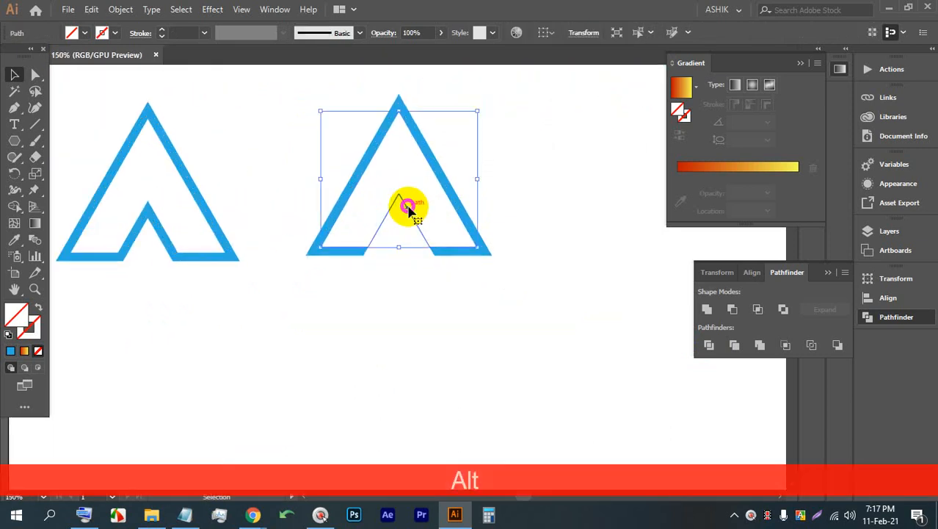
key(BackSpace)
drag(411, 282, 391, 212)
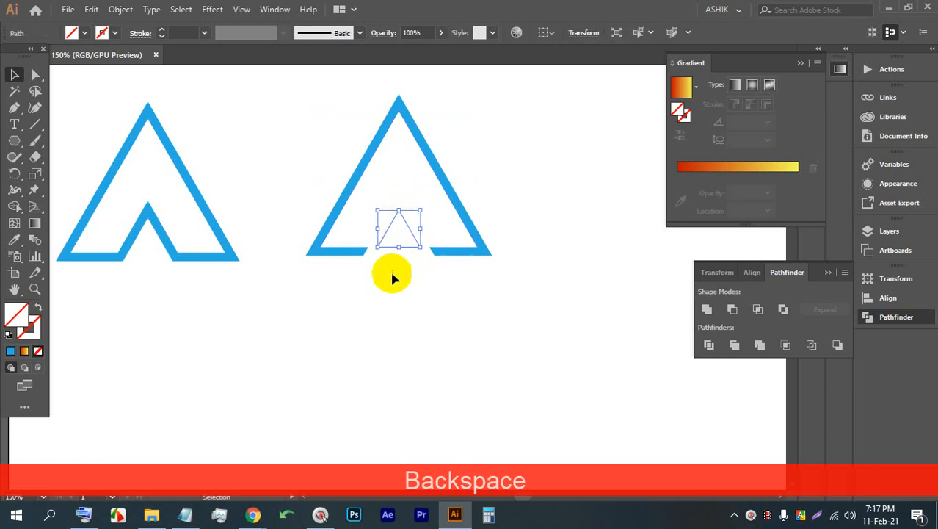
drag(532, 294, 304, 145)
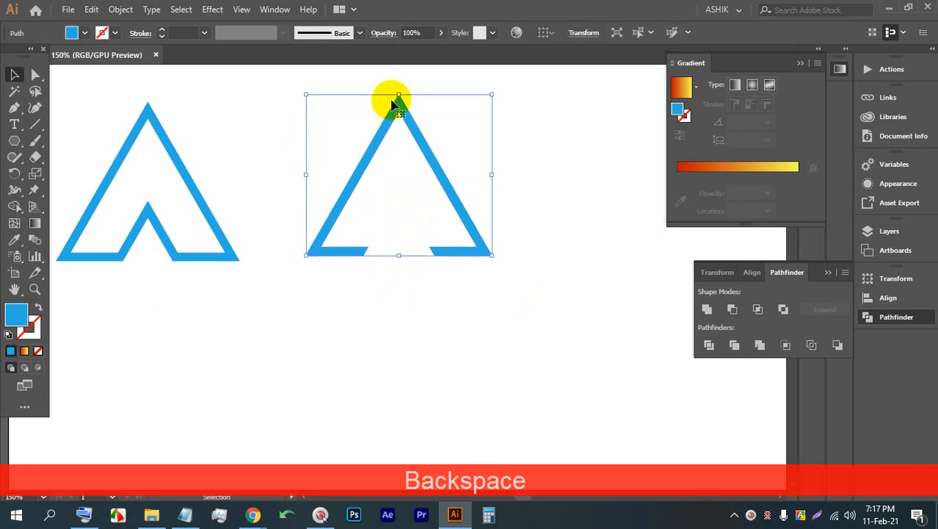
drag(400, 98, 370, 105)
Step: Look at the Google Drive icon among the Google apps in Chrome and return to Illustrator
click(278, 516)
click(199, 427)
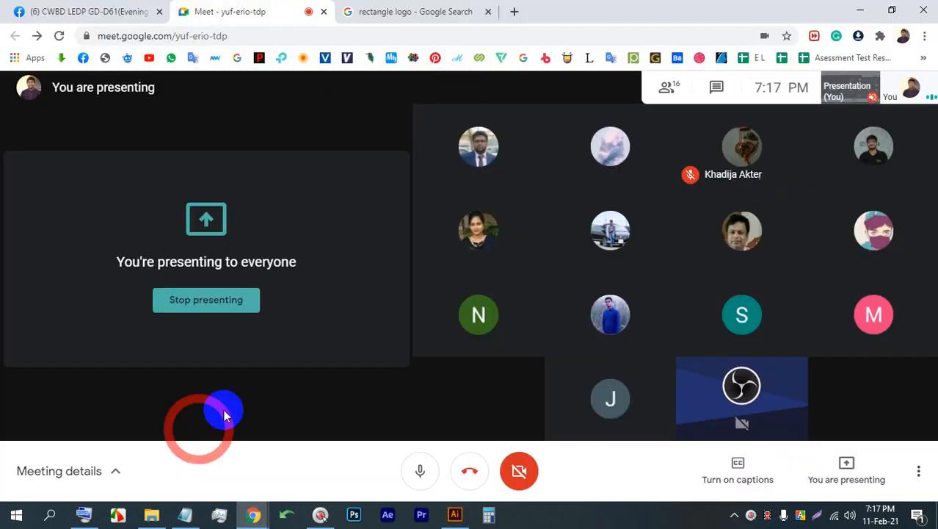
click(484, 9)
click(860, 90)
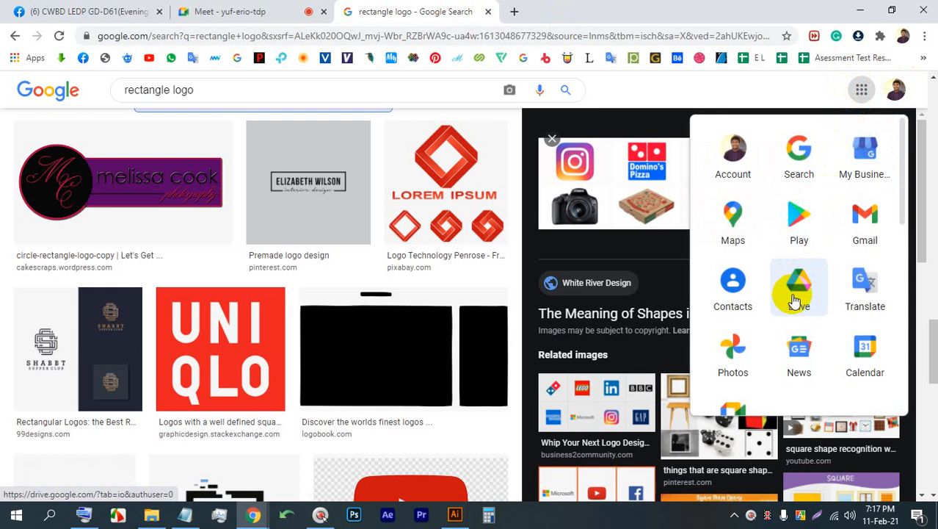
click(461, 506)
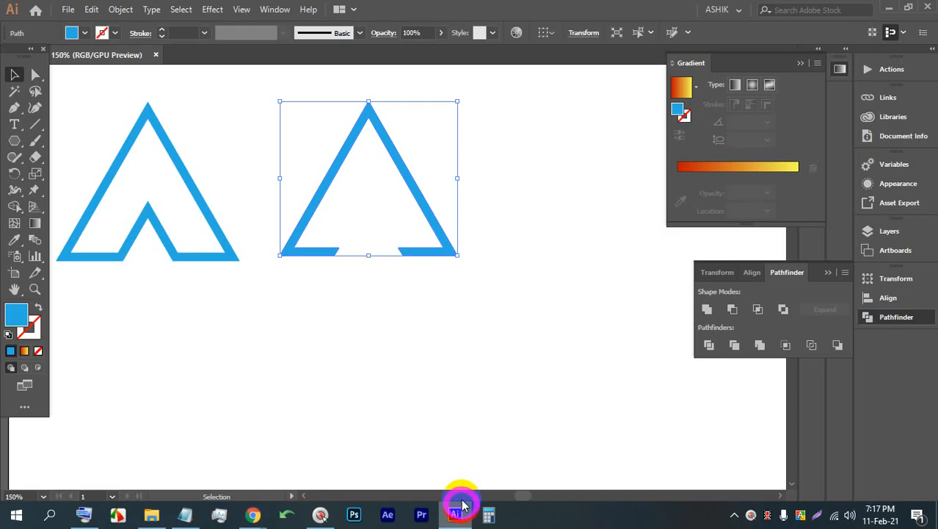
Step: Draw a solid blue triangle beside the open triangle outline, below the hexagon logos, and enlarge it slightly
drag(562, 228, 383, 221)
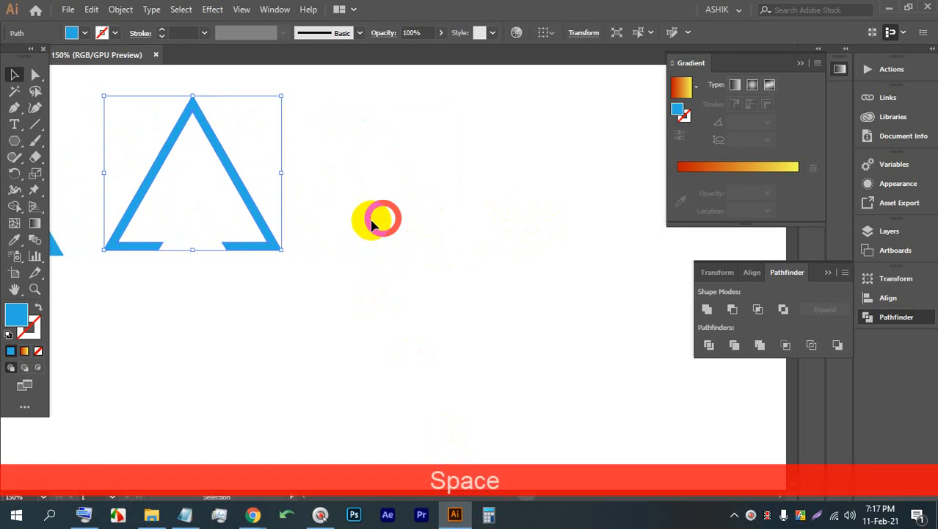
scroll(333, 219, down, 4)
scroll(416, 210, up, 3)
click(12, 141)
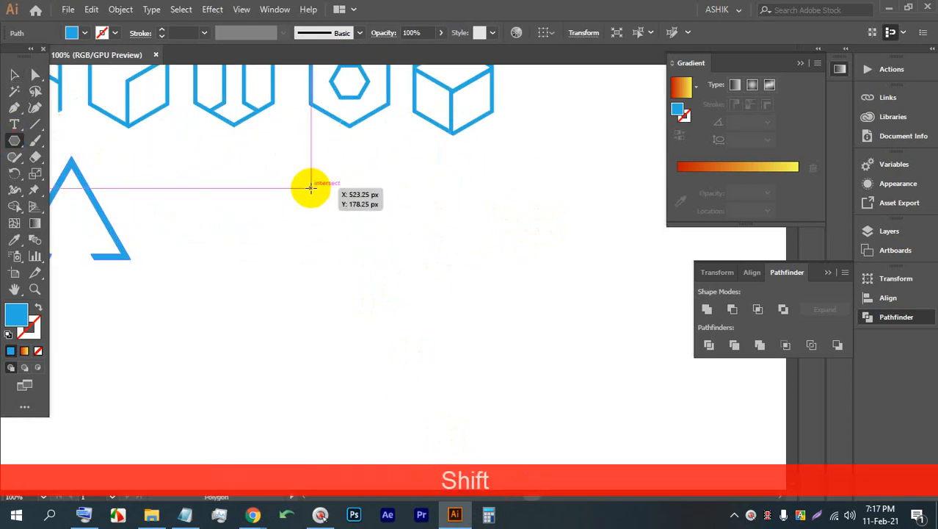
drag(306, 194, 323, 254)
drag(259, 177, 359, 197)
scroll(375, 219, up, 1)
drag(427, 207, 362, 247)
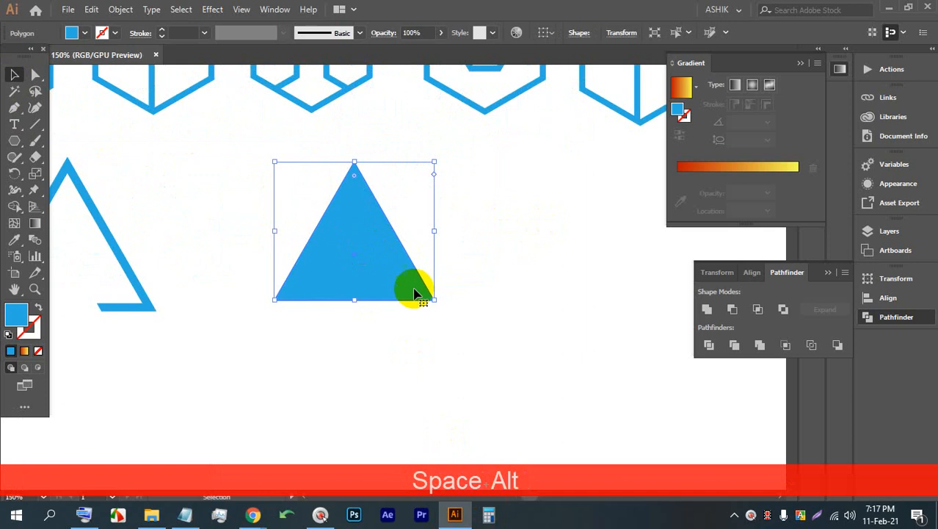
drag(434, 299, 448, 329)
drag(373, 287, 365, 274)
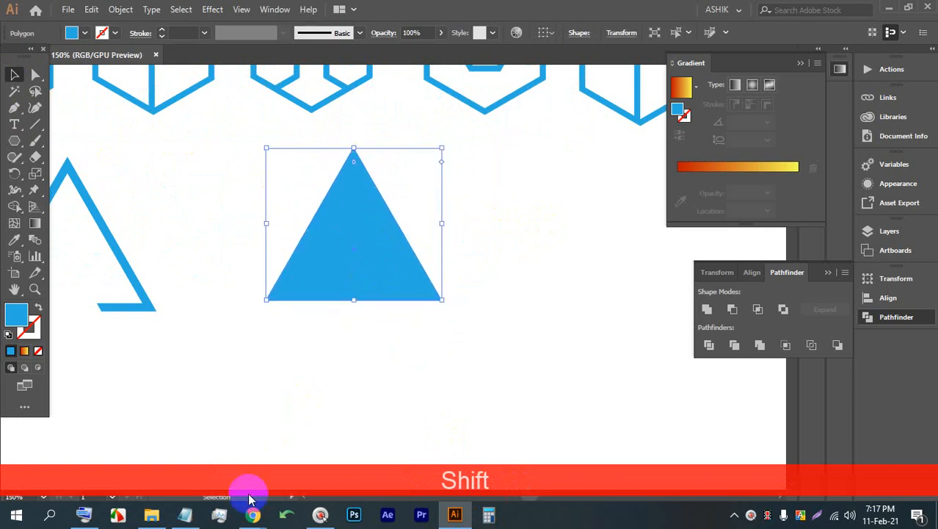
Step: Switch to Chrome and open YouTube in a new tab
mouse_move(251, 510)
click(180, 387)
click(188, 9)
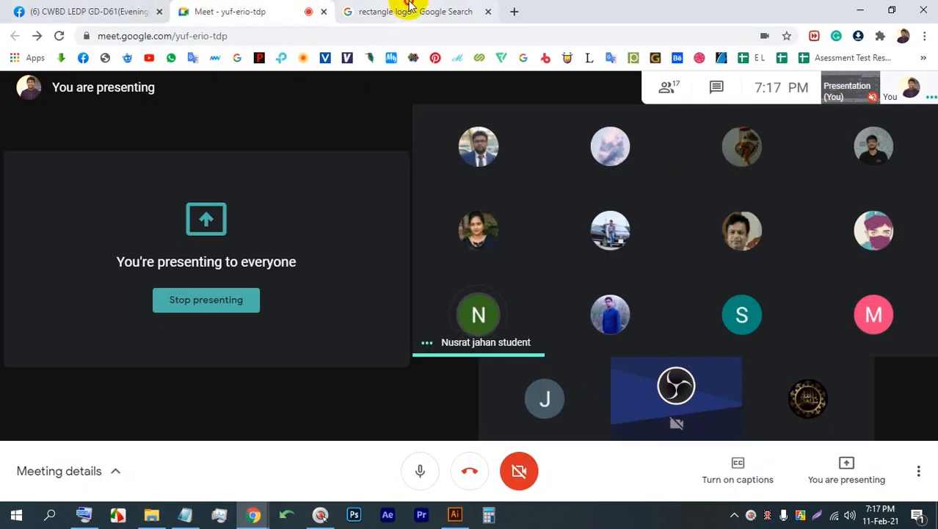
click(385, 9)
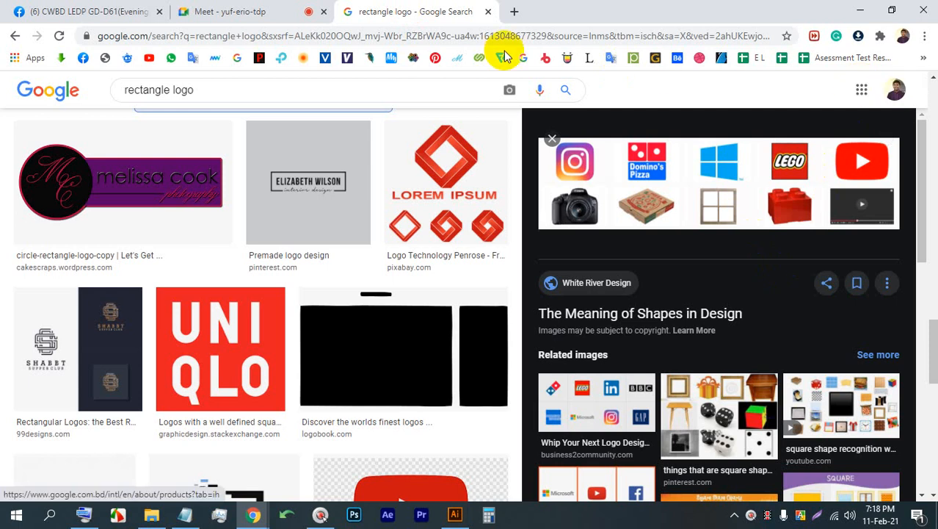
click(149, 58)
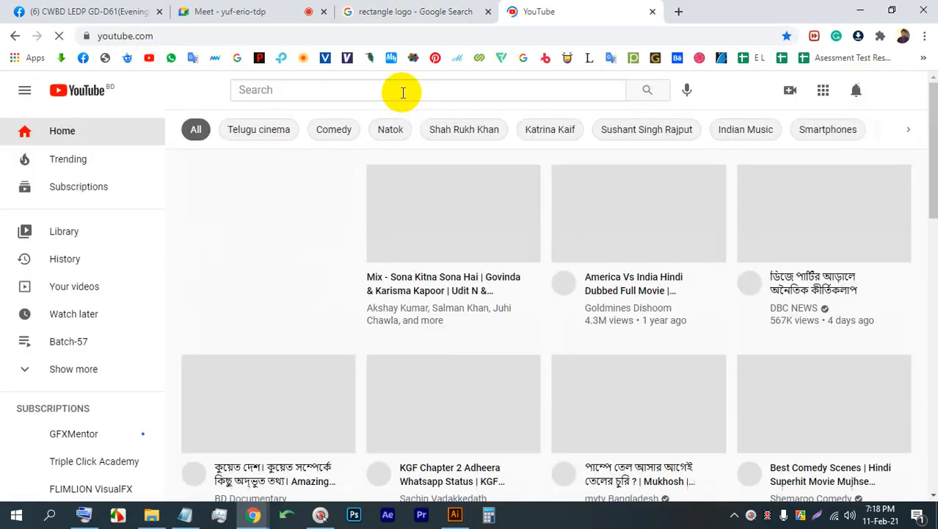
Step: Search YouTube for "GOOGLE DRIVE LOGO" and open the video "How to Design Google Drive Logo in Adobe Illustrator"
click(403, 92)
text(GOOG)
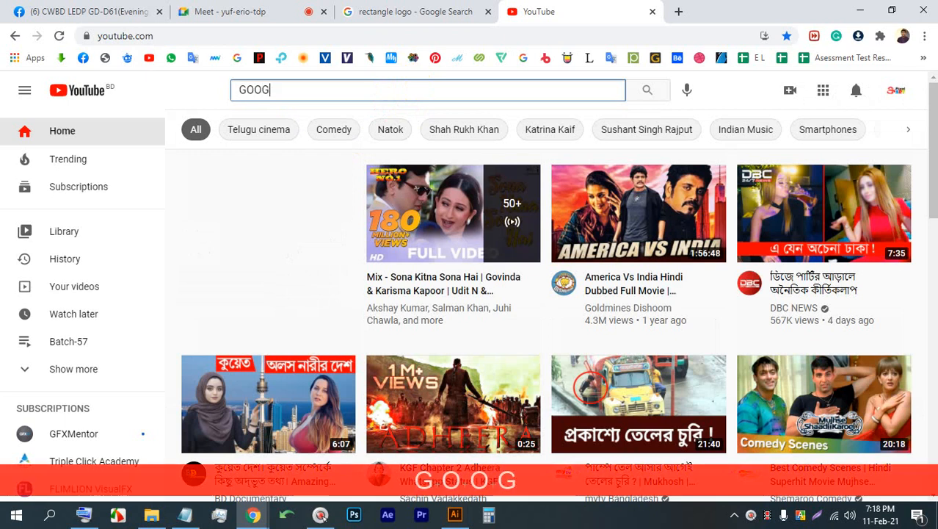
text(LE G)
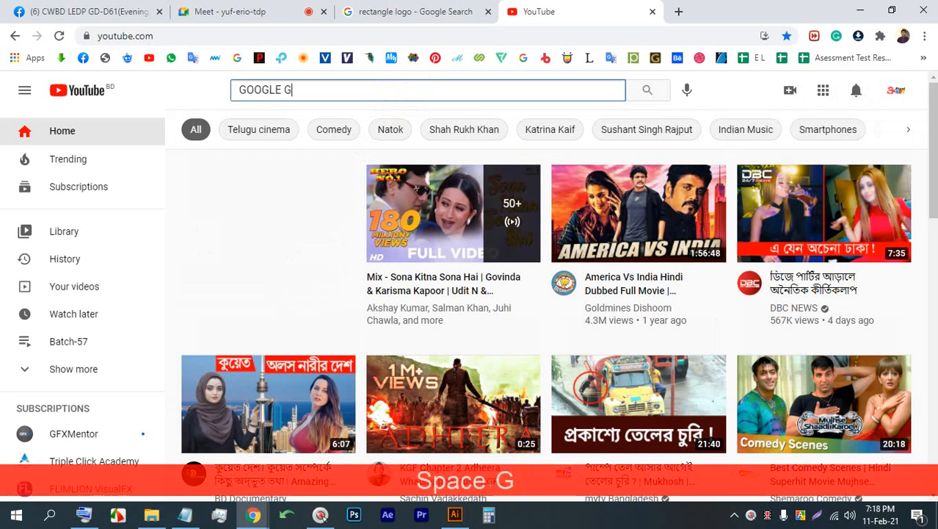
key(BackSpace)
text(DRI)
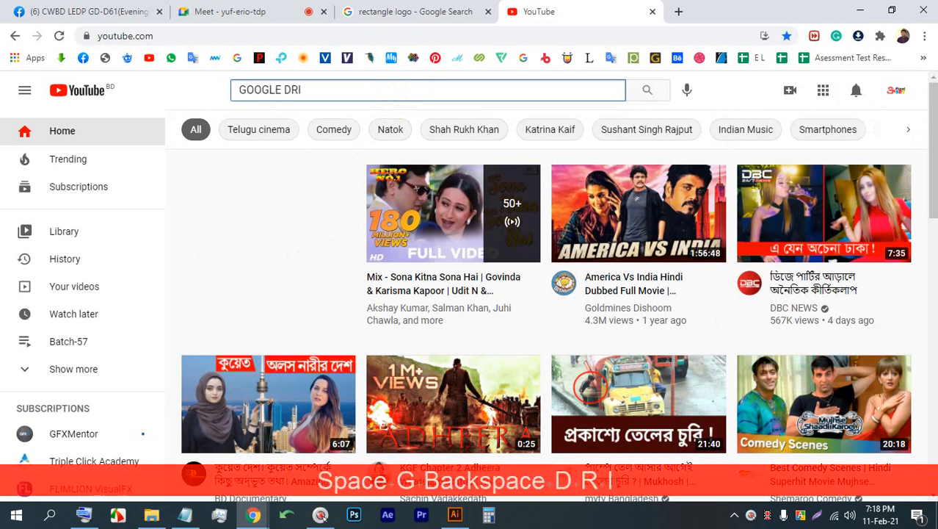
text(VE LOGO)
key(Return)
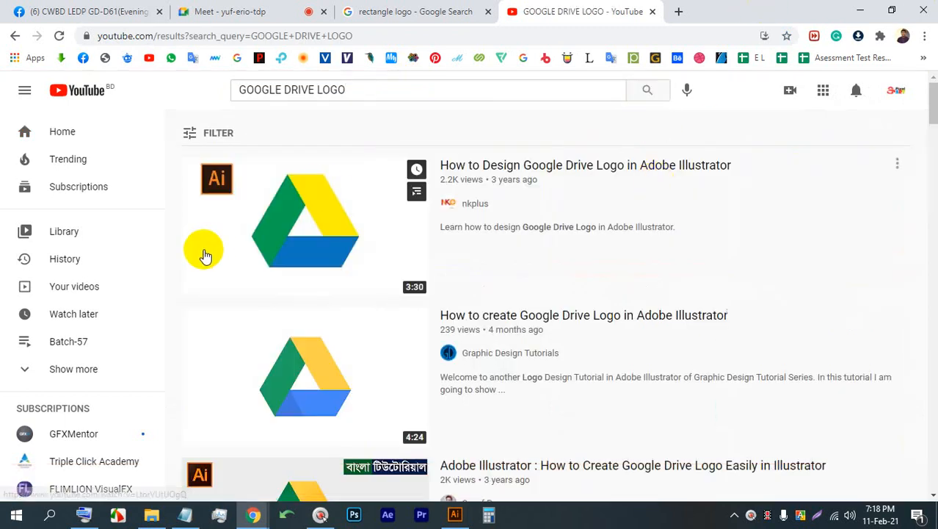
click(321, 214)
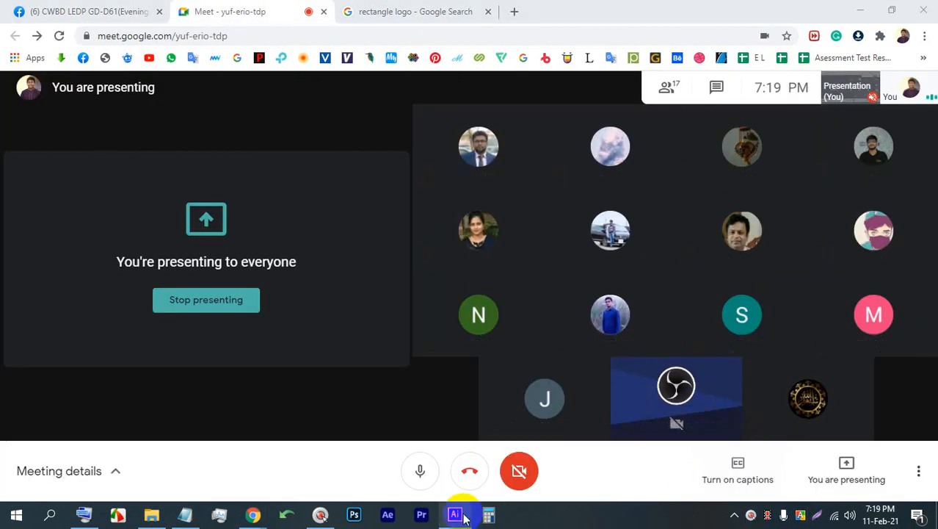
Step: Return to Illustrator and draw a tall, narrow blue rectangle on the empty area beside the artboard
click(455, 514)
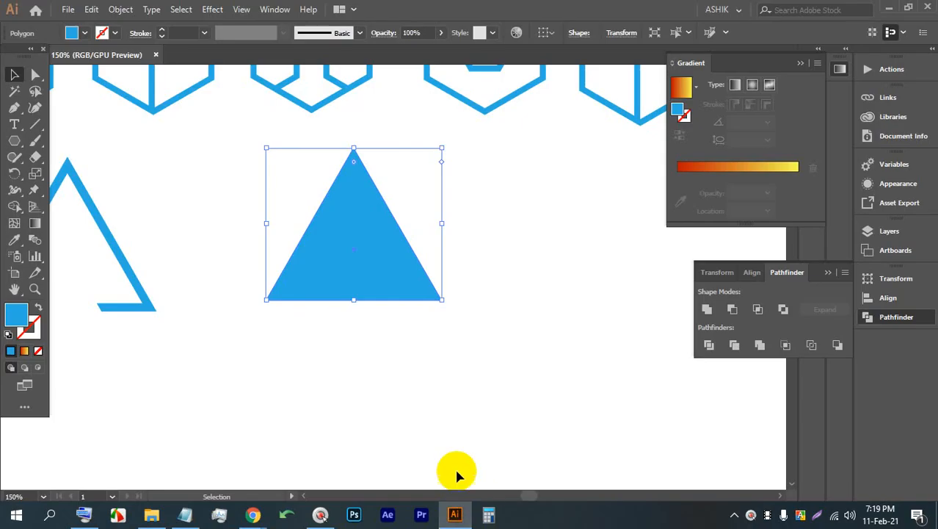
scroll(356, 193, down, 4)
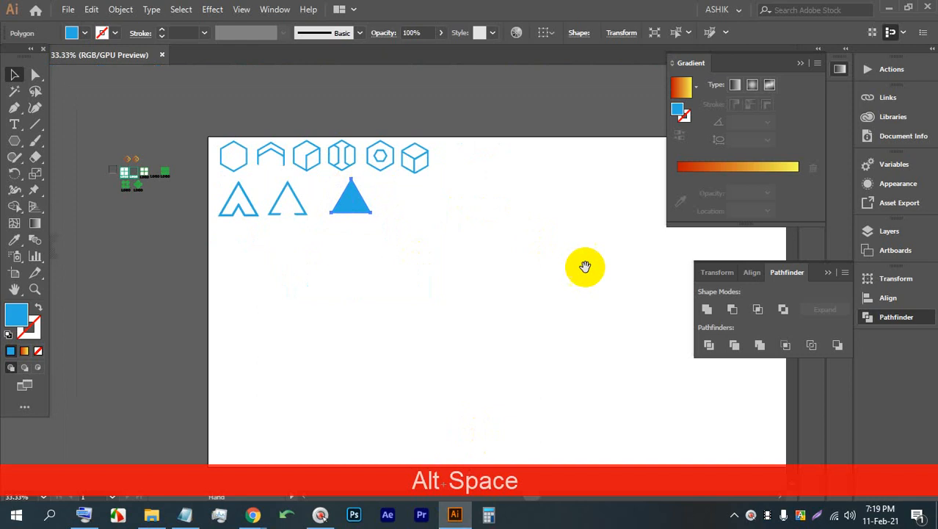
drag(582, 265, 270, 254)
scroll(572, 195, up, 1)
drag(522, 189, 413, 184)
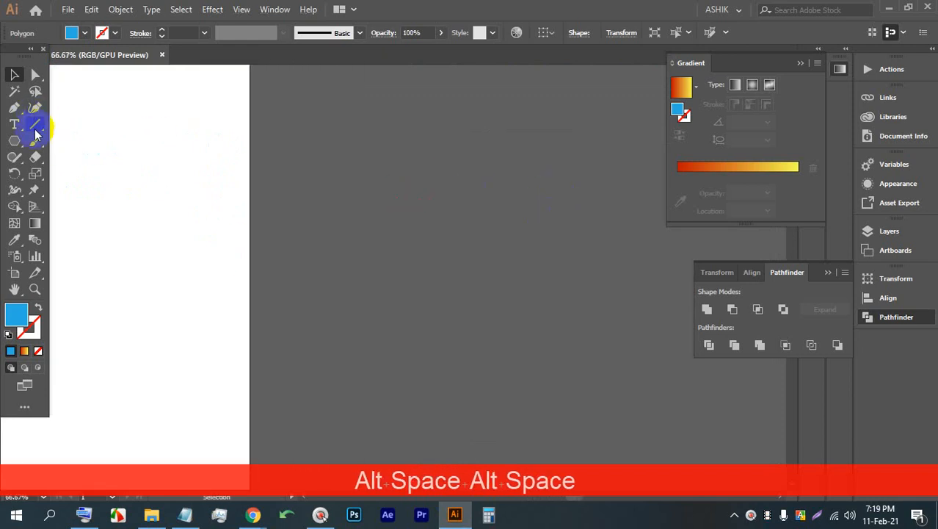
drag(22, 141, 73, 140)
drag(443, 123, 445, 248)
drag(459, 284, 460, 283)
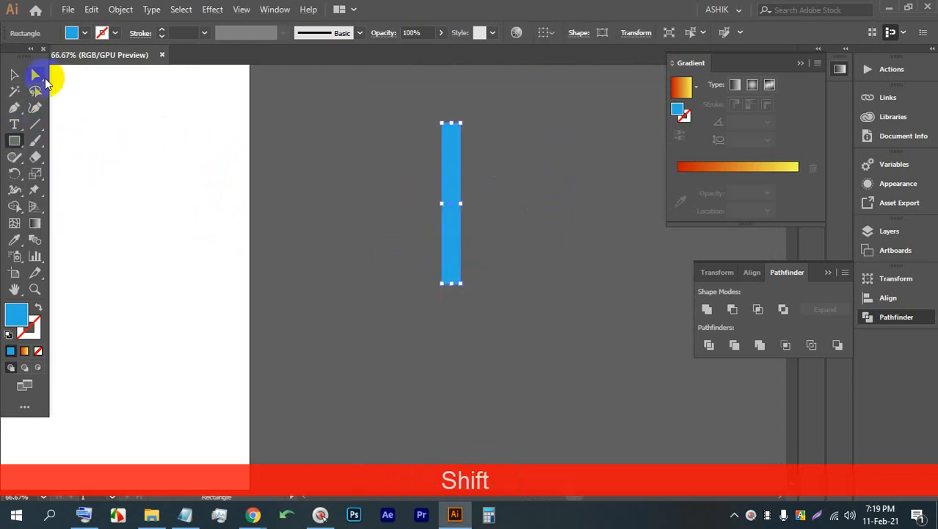
Step: Make a copy of the rectangle rotated by 360/3 degrees and repeat the transformation to form a six-armed star of bars
click(16, 76)
scroll(477, 144, up, 1)
right_click(436, 154)
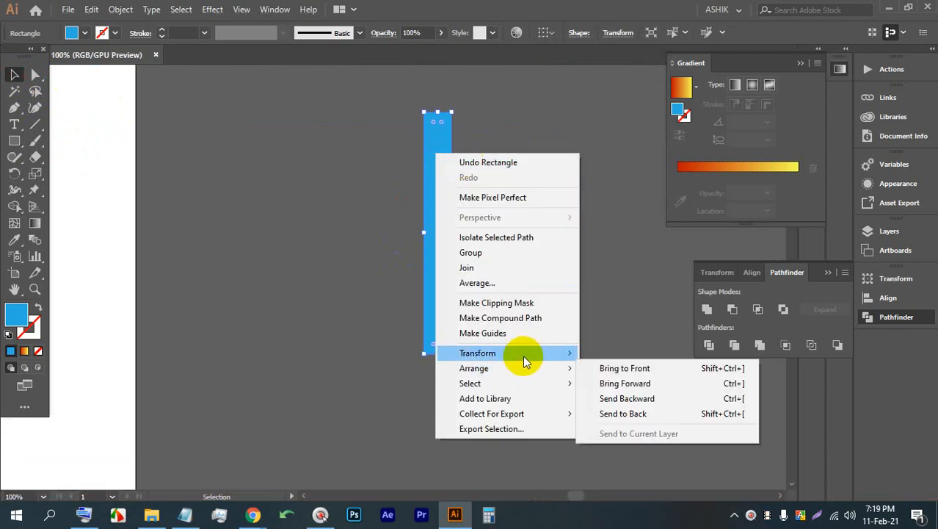
mouse_move(522, 355)
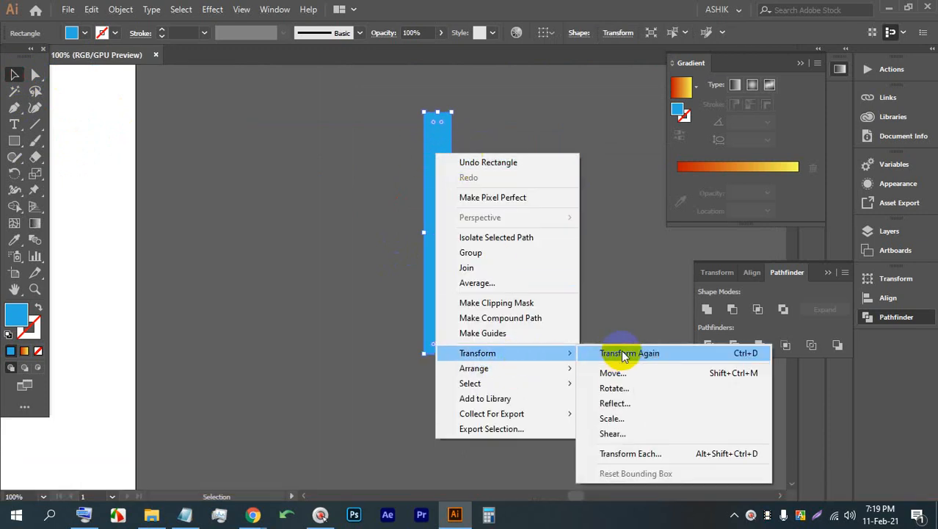
click(627, 389)
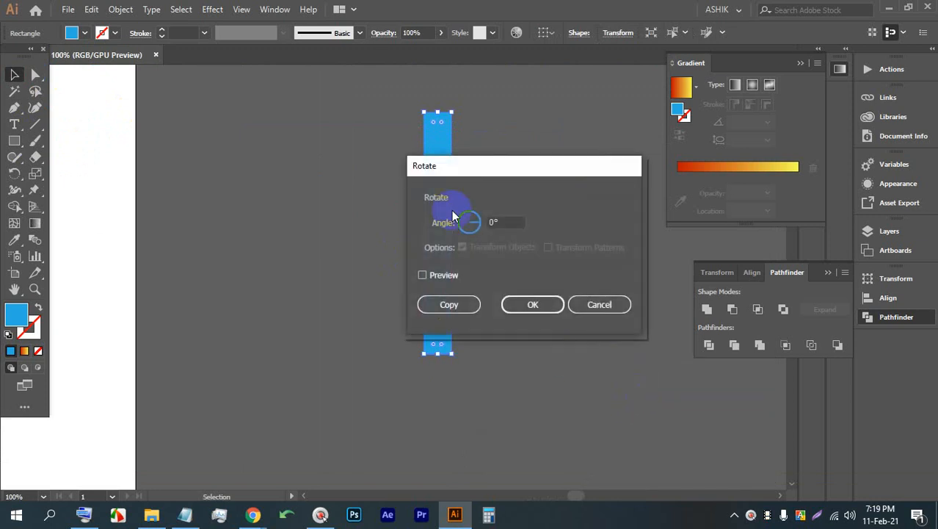
drag(491, 171, 645, 162)
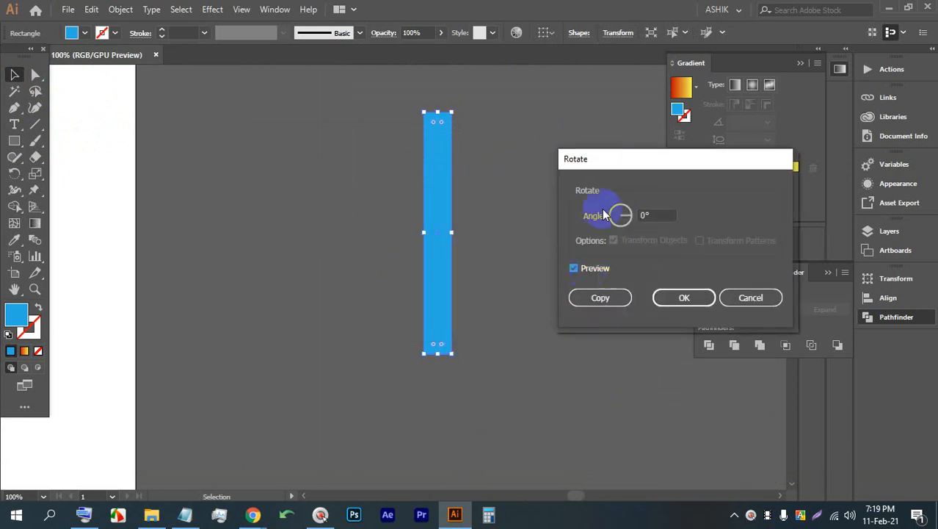
text(36)
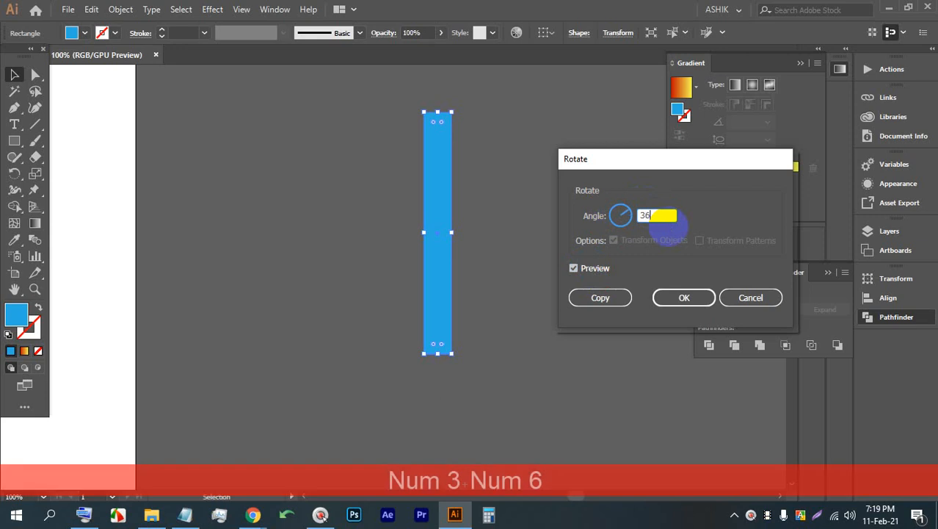
text(0/3)
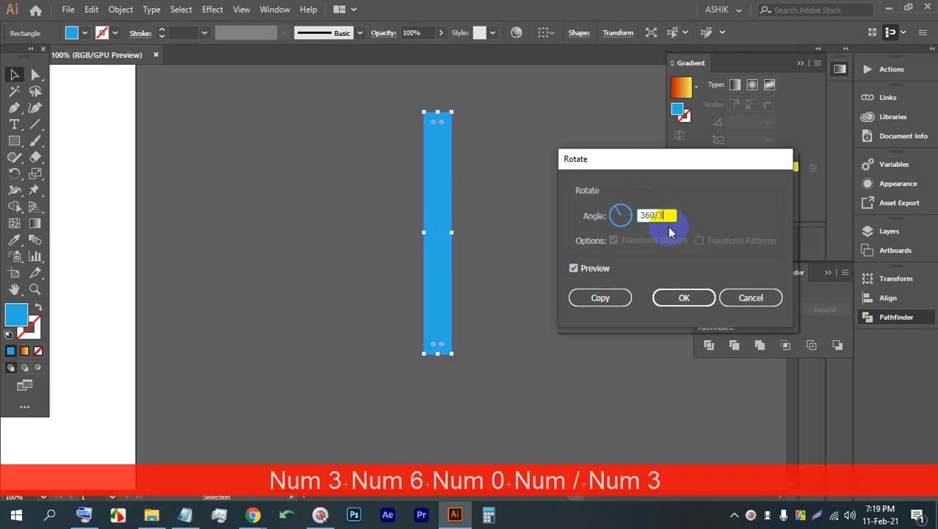
click(601, 297)
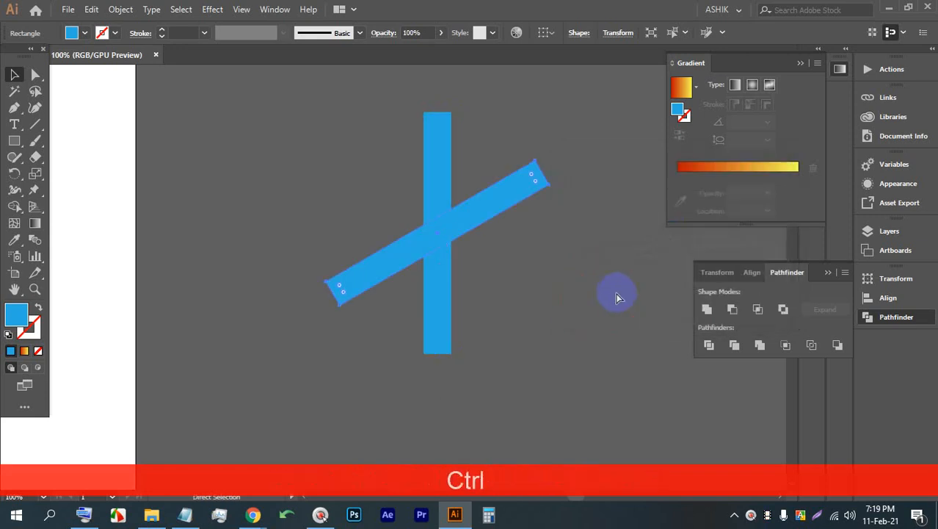
key(ctrl+d)
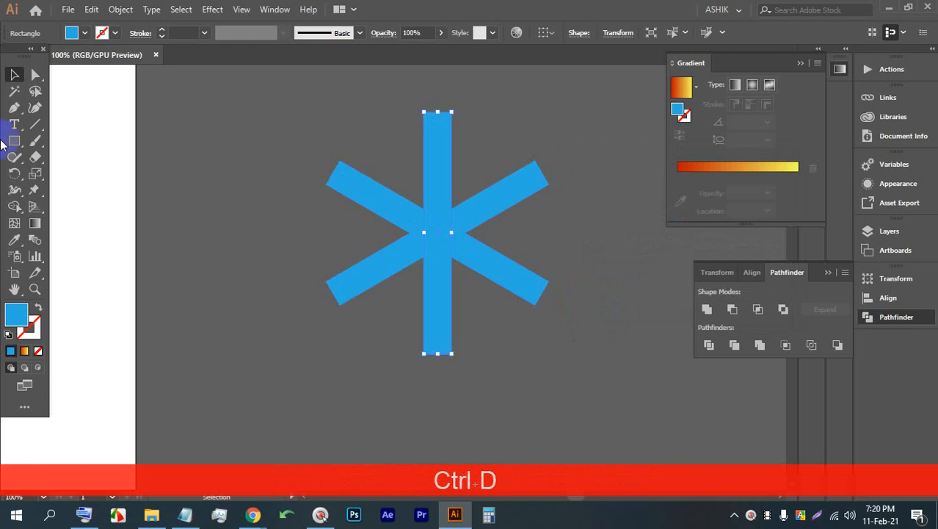
Step: Delete the duplicate vertical bar lying on top of the six-armed star
click(489, 137)
click(436, 147)
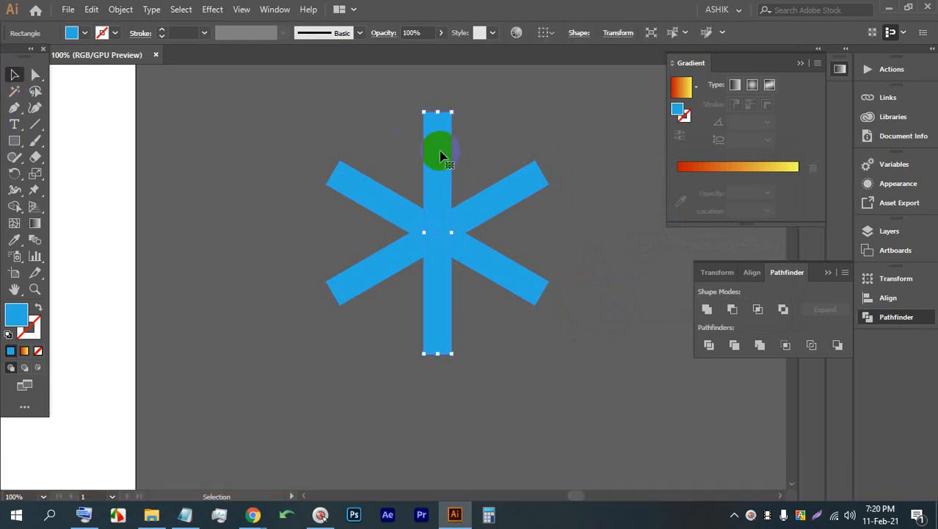
key(BackSpace)
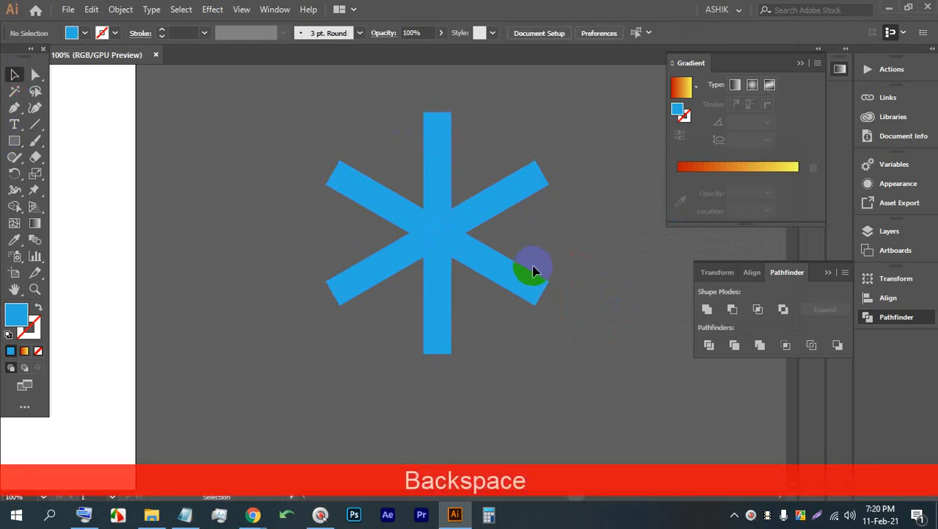
Step: Try shifting the diagonal bars and the vertical bar of the star to different positions relative to each other
drag(497, 207, 479, 163)
click(556, 192)
click(483, 198)
click(599, 194)
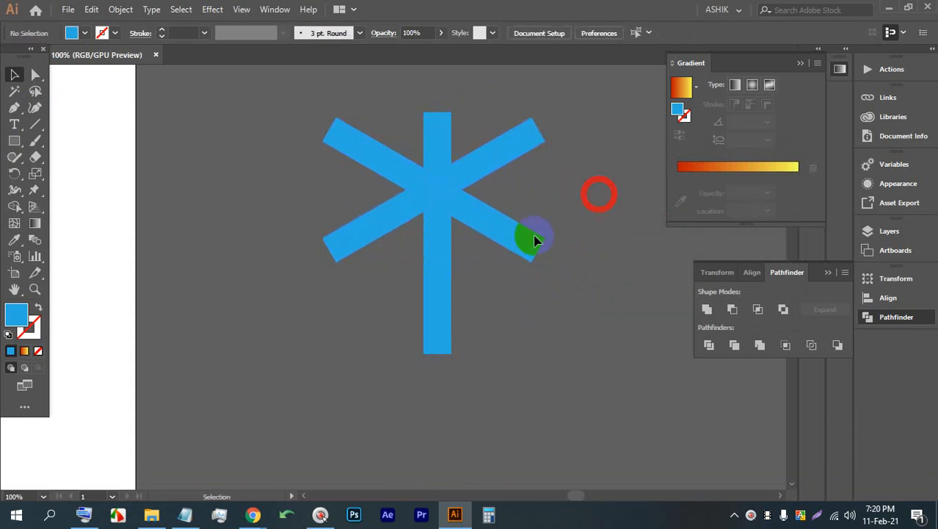
drag(443, 281, 440, 408)
scroll(450, 277, down, 3)
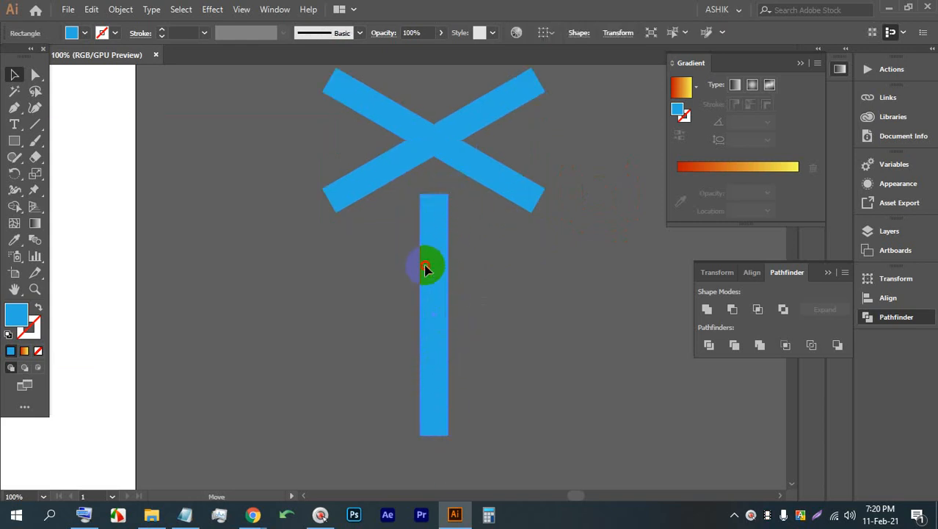
drag(426, 269, 421, 147)
scroll(422, 196, up, 3)
drag(426, 252, 429, 224)
drag(533, 199, 283, 146)
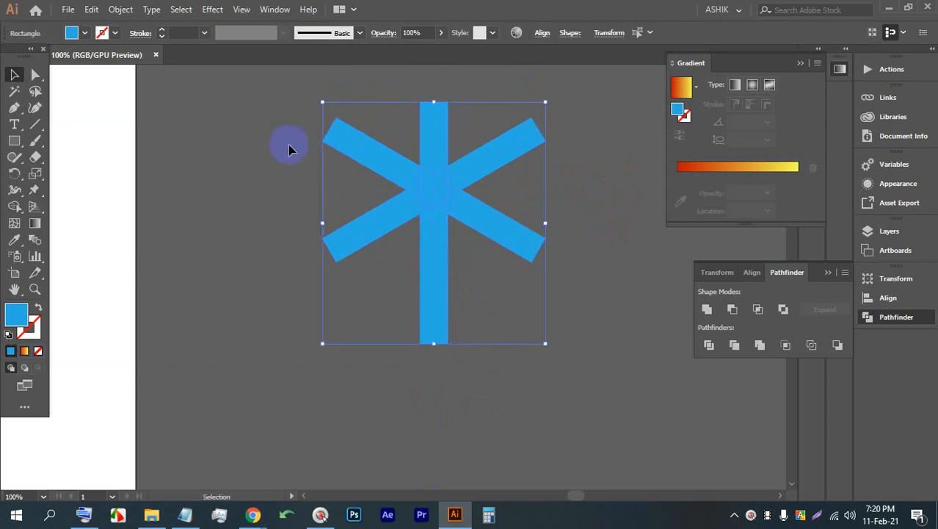
click(225, 473)
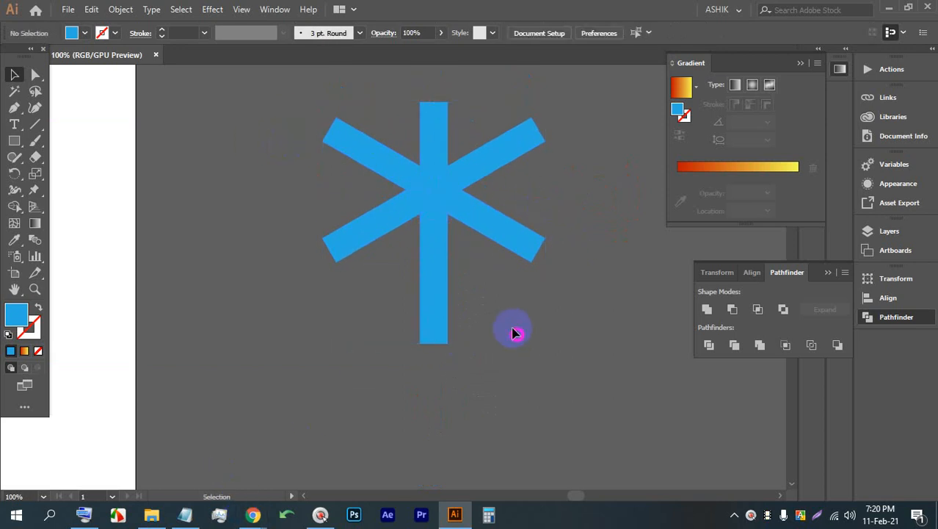
Step: Delete all the star's bars beside the artboard and return to the logo shapes on the artboard
drag(514, 333, 248, 130)
key(BackSpace)
alt+scroll(268, 197, down, 3)
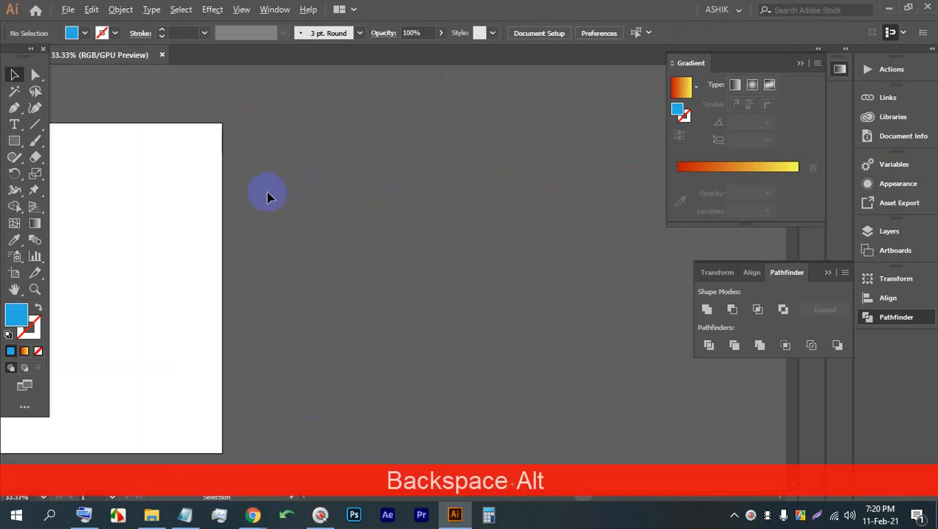
drag(143, 243, 441, 183)
alt+scroll(352, 211, down, 3)
alt+scroll(229, 180, up, 3)
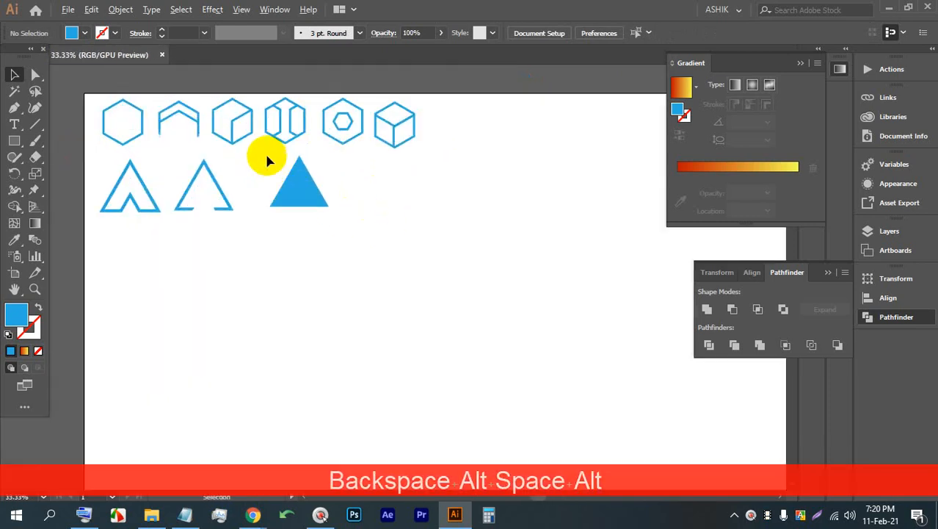
Step: Switch to Chrome to check the Google Meet call, and return to Illustrator
mouse_move(251, 512)
click(245, 426)
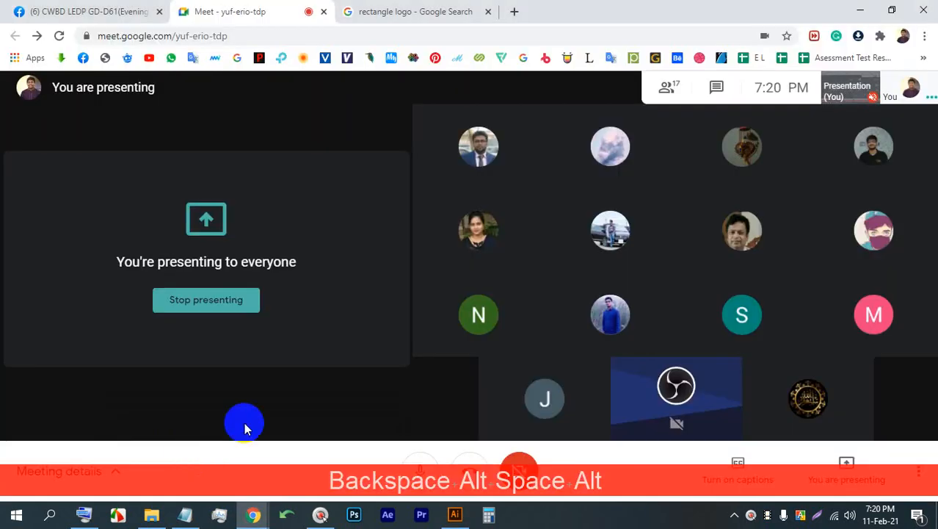
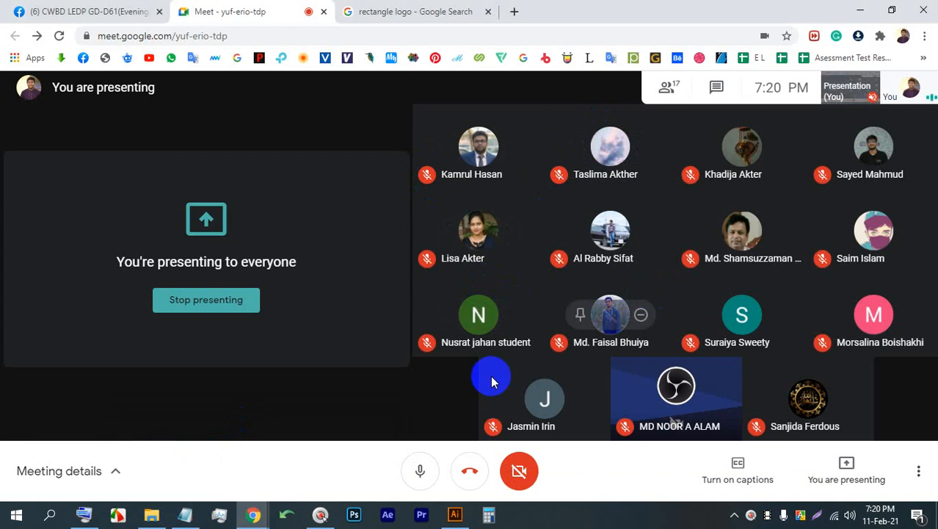
click(459, 517)
Step: Change the solid blue triangle to no fill with a blue 5 pt stroke
alt+scroll(321, 229, up, 1)
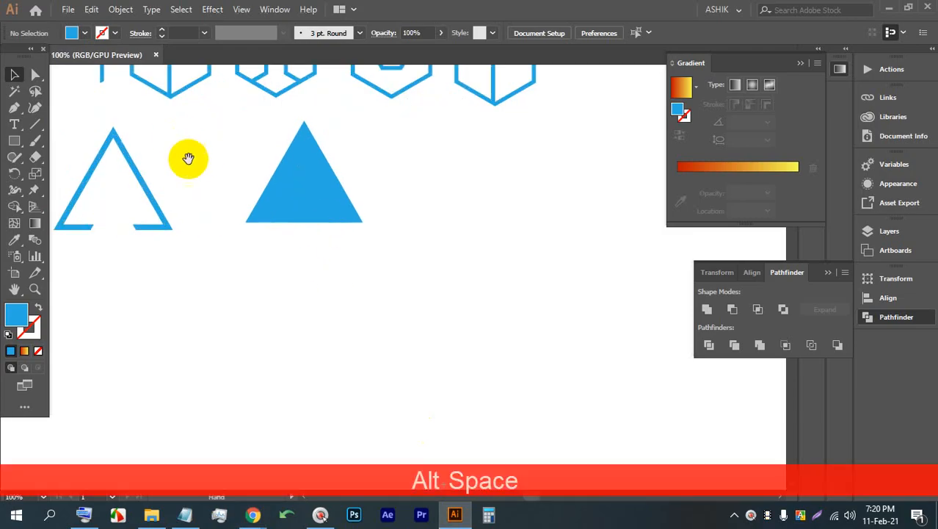
drag(229, 201, 335, 237)
alt+scroll(255, 205, up, 2)
drag(633, 213, 486, 203)
drag(430, 195, 422, 197)
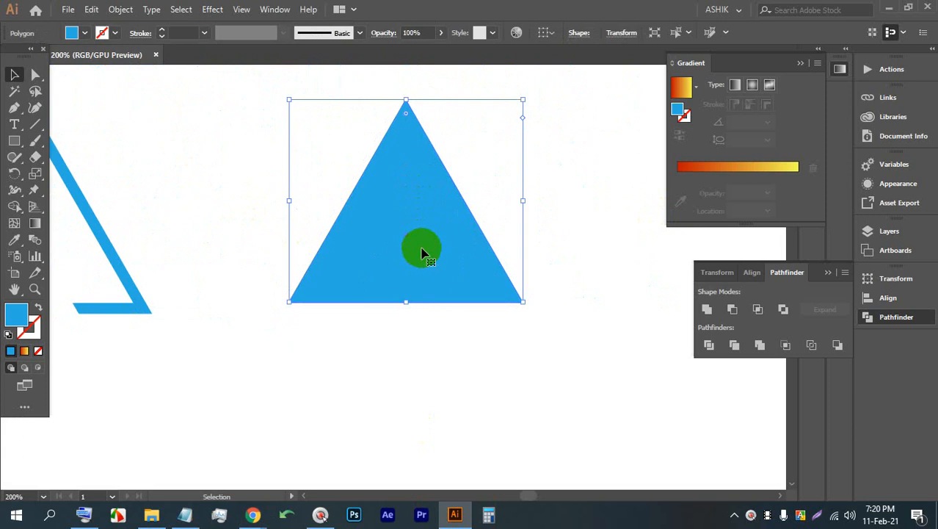
click(85, 33)
click(10, 57)
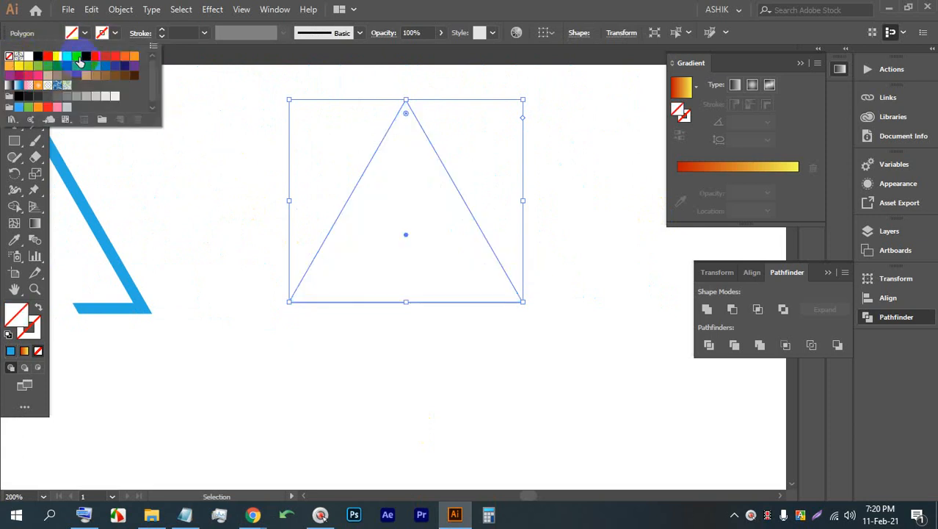
click(161, 34)
click(161, 32)
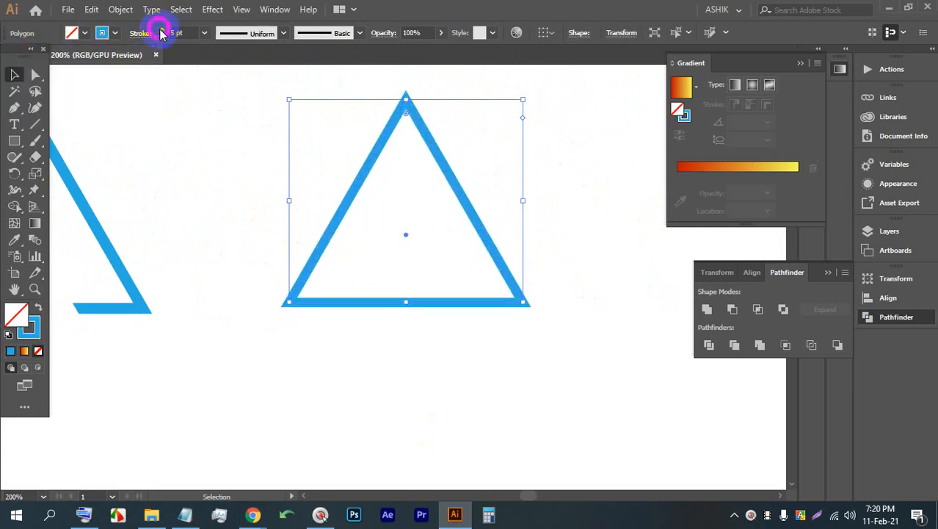
click(162, 32)
click(161, 35)
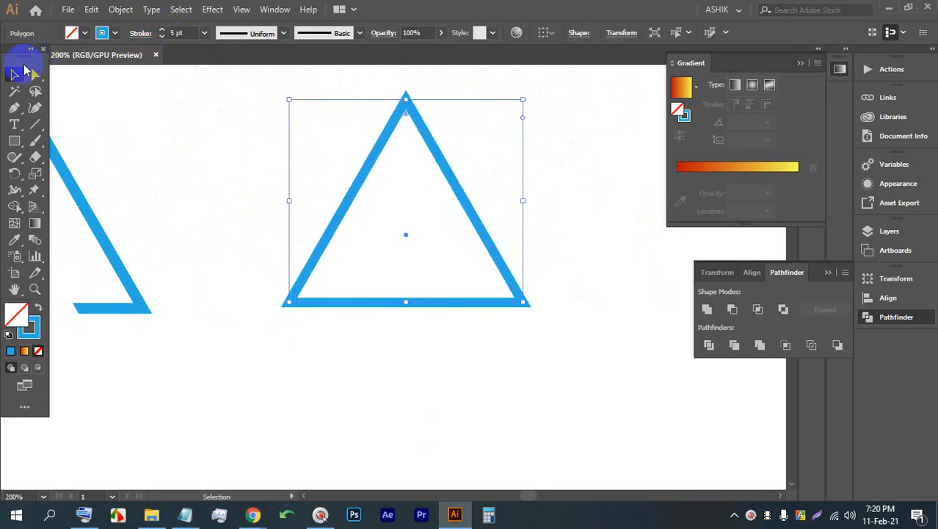
Step: Move the outlined triangle slightly closer to the open triangle mark and set its stroke to 6 pt
click(551, 203)
drag(472, 209, 440, 213)
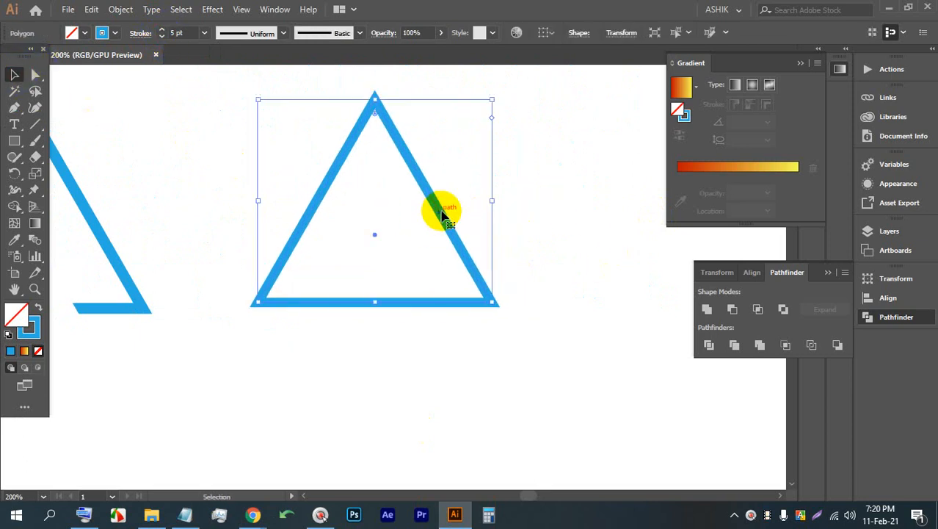
click(162, 30)
drag(559, 375, 270, 179)
click(482, 174)
drag(565, 315, 300, 164)
click(501, 193)
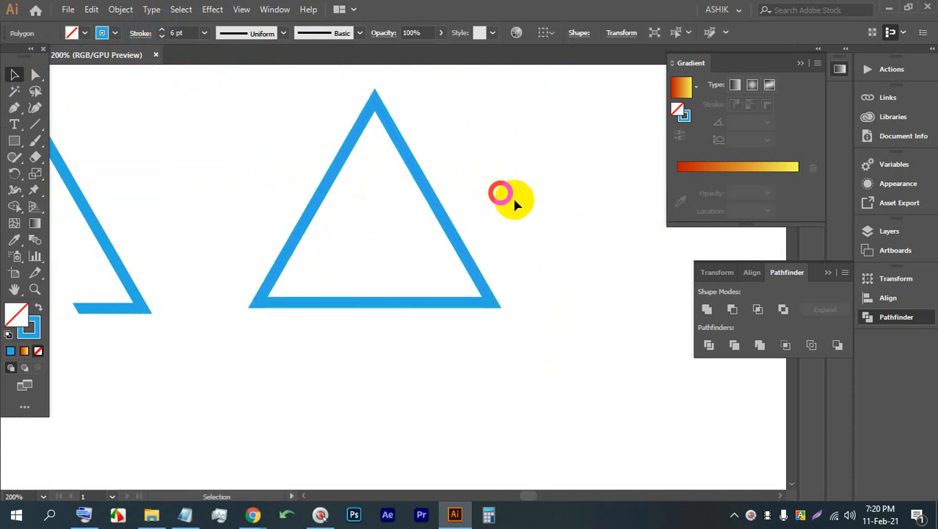
drag(551, 329, 334, 163)
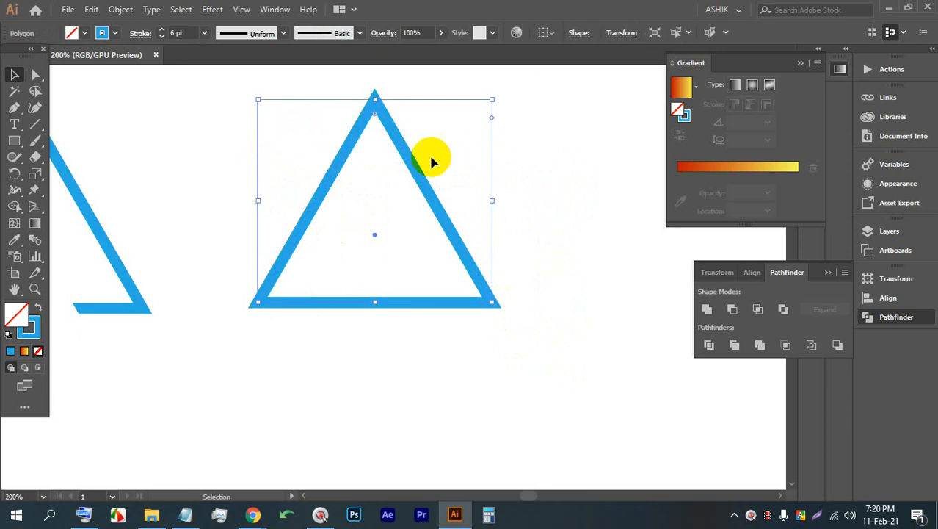
click(556, 218)
drag(540, 331, 277, 77)
click(570, 270)
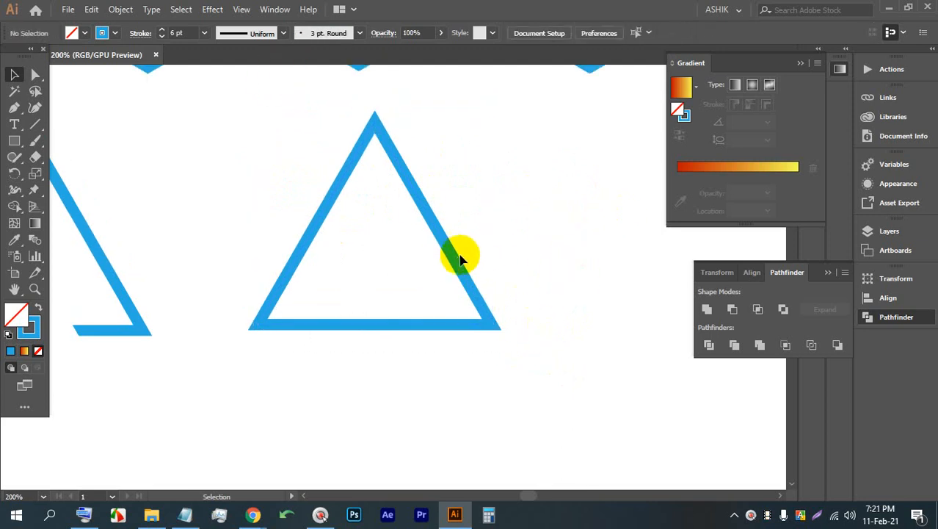
Step: Nudge the outlined triangle left, paste a copy in front, and fit the copy inside as a smaller upside-down triangle
drag(450, 257, 418, 257)
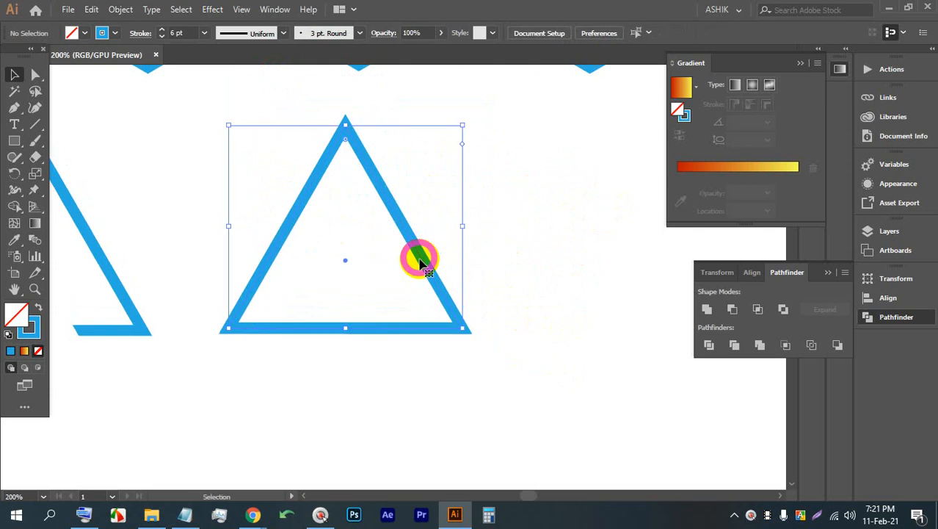
key(ctrl+c)
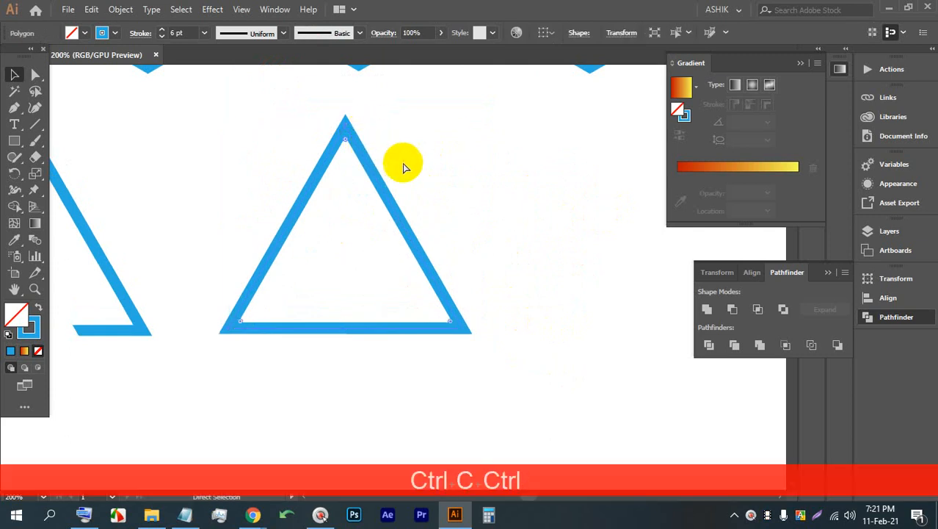
key(ctrl+f)
click(502, 167)
click(376, 177)
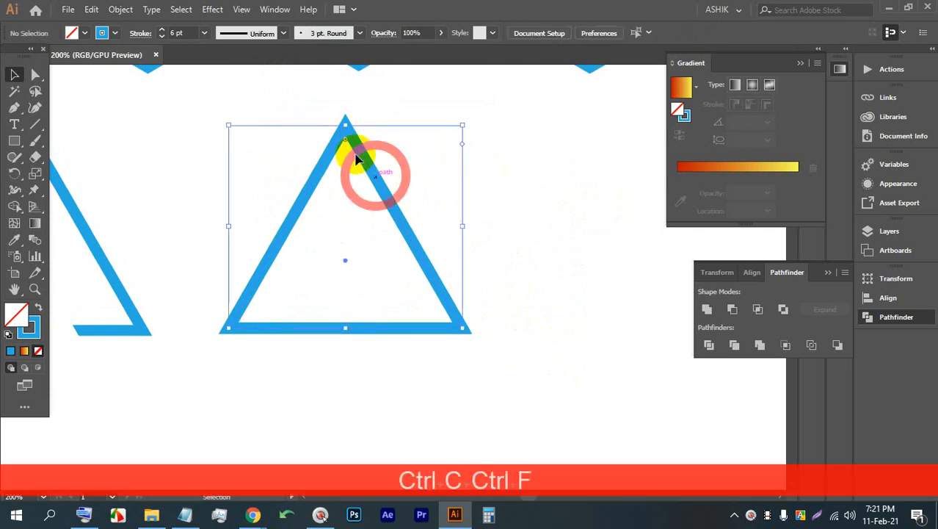
drag(345, 126, 341, 191)
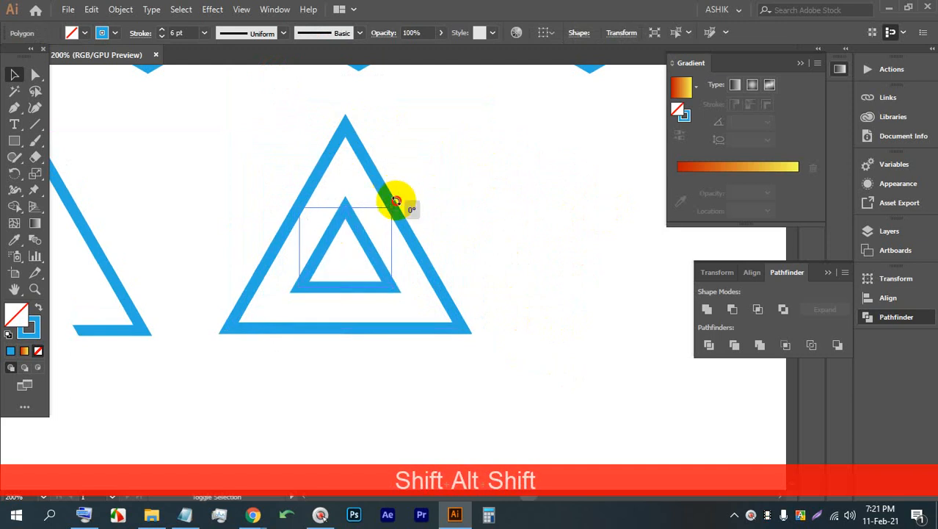
drag(395, 201, 328, 276)
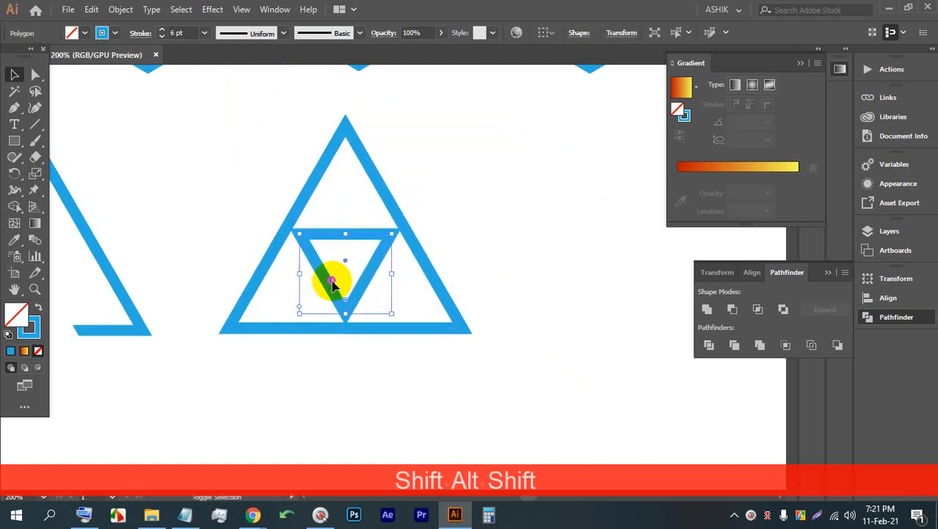
click(484, 213)
Step: Duplicate the outer outlined triangle, without the inner one, onto the empty space to its right
scroll(400, 187, down, 2)
drag(485, 199, 320, 256)
scroll(194, 276, up, 2)
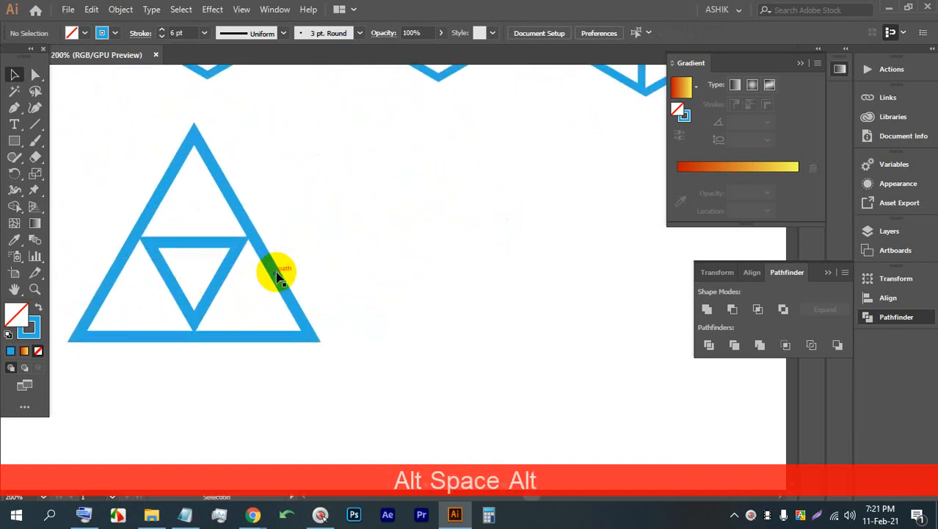
click(276, 273)
drag(269, 269, 459, 266)
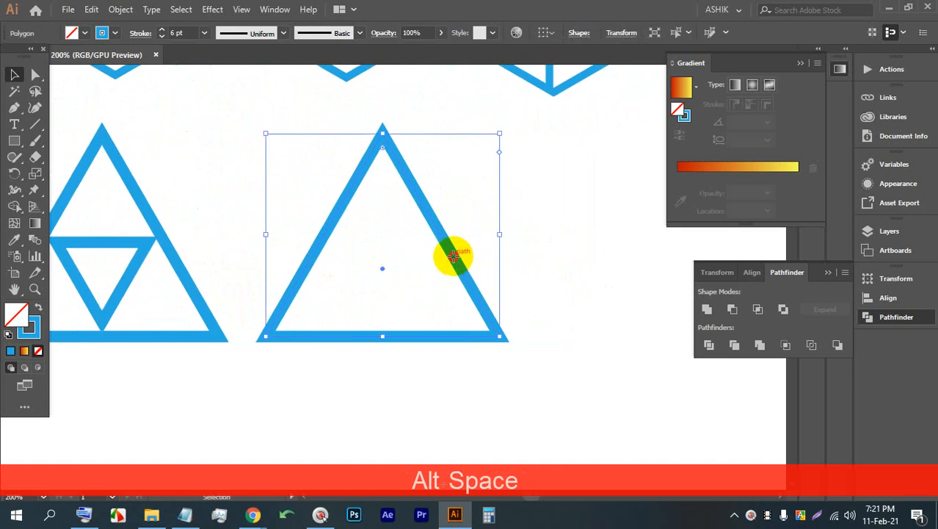
scroll(453, 256, up, 1)
scroll(409, 227, down, 1)
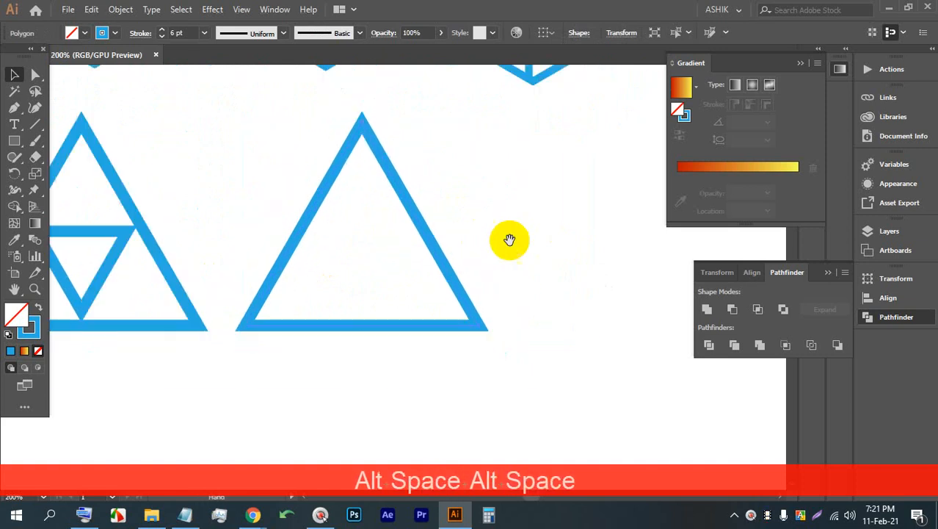
Step: Duplicate the new triangle to the right so the copy overlaps its lower right corner, with a slightly higher base
drag(511, 240, 452, 240)
drag(373, 243, 516, 241)
scroll(404, 226, up, 2)
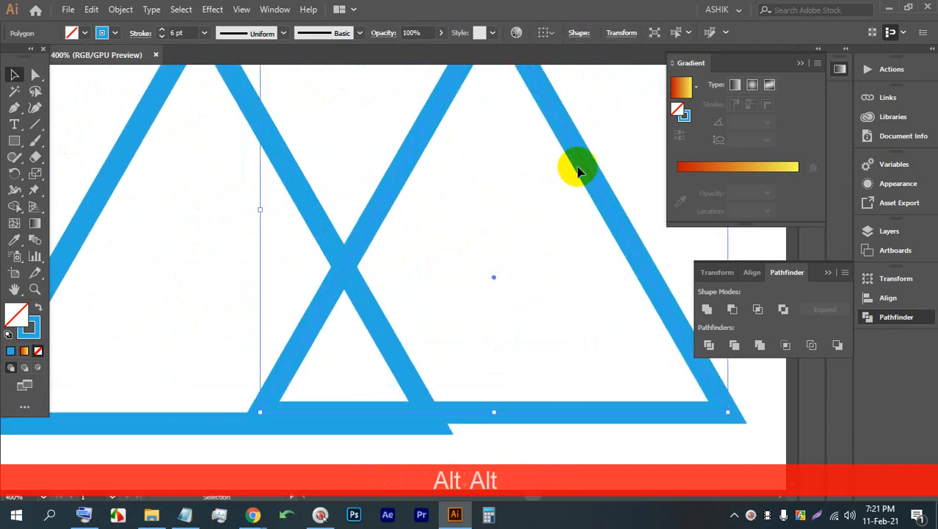
drag(583, 161, 581, 161)
scroll(498, 190, down, 2)
Step: Expand the fill and stroke of both overlapping triangles into filled shapes
drag(528, 329, 381, 209)
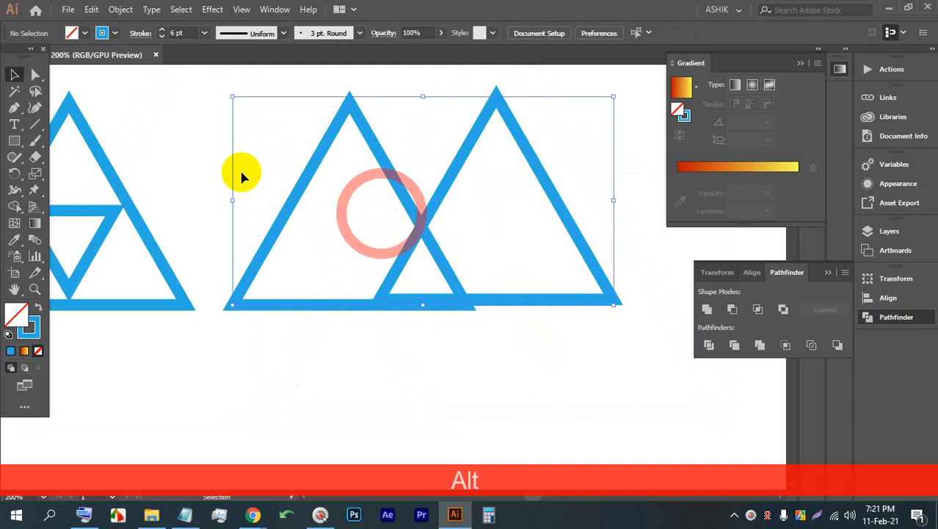
click(120, 9)
click(179, 152)
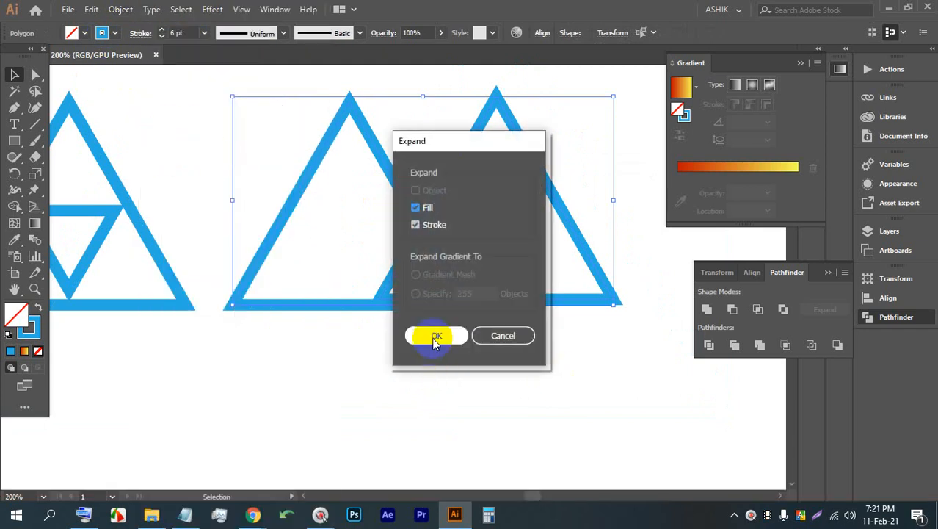
click(435, 337)
Step: Raise the right overlapping triangle slightly so its base bar sits just above the left triangle's base
scroll(402, 306, up, 2)
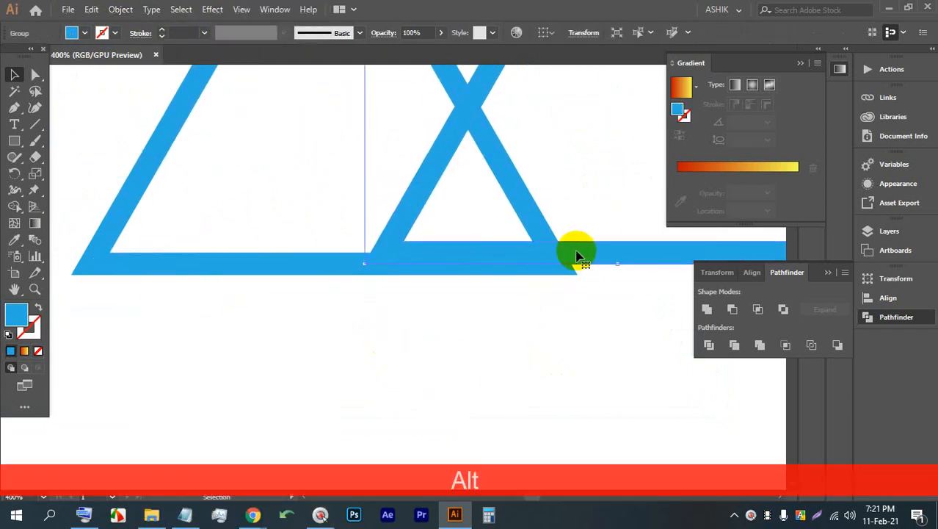
scroll(576, 255, up, 2)
drag(400, 260, 356, 204)
scroll(348, 220, down, 3)
drag(377, 245, 411, 316)
scroll(411, 315, down, 1)
click(460, 335)
Step: Divide the two overlapping triangles with Pathfinder and ungroup the resulting pieces
drag(501, 354, 313, 224)
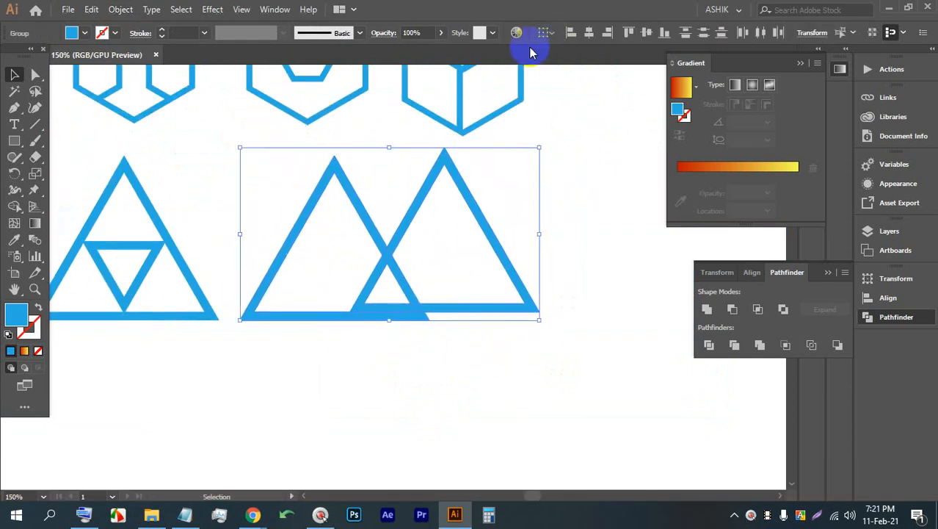
click(709, 346)
right_click(428, 312)
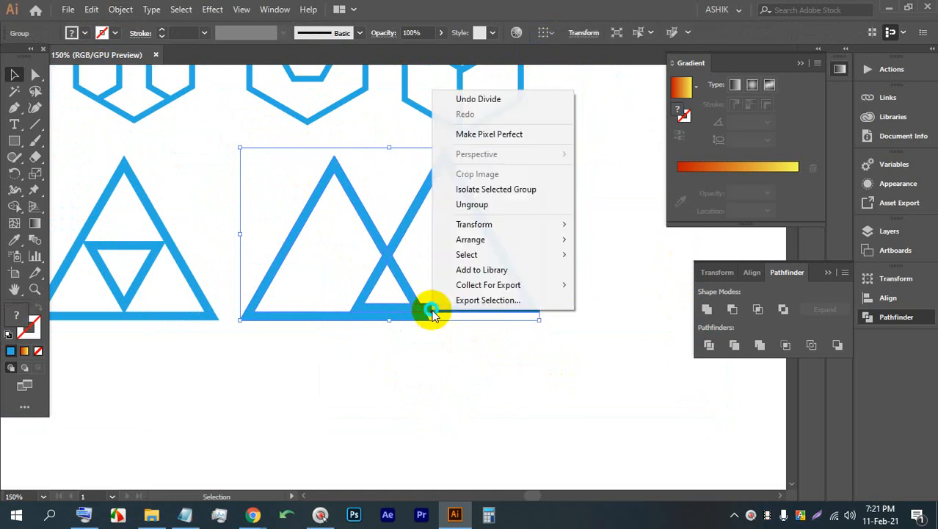
click(478, 204)
Step: Delete the part of the right triangle that extends beyond the left triangle
click(566, 238)
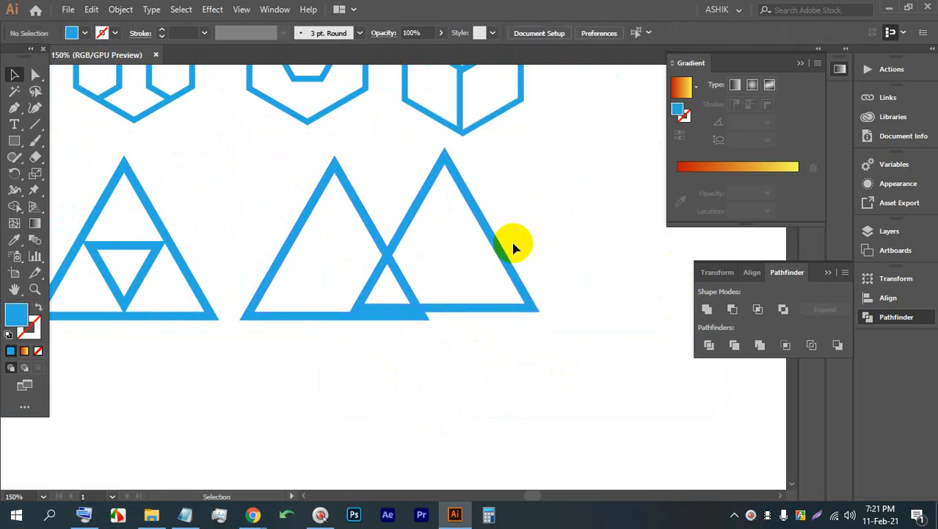
click(504, 251)
key(BackSpace)
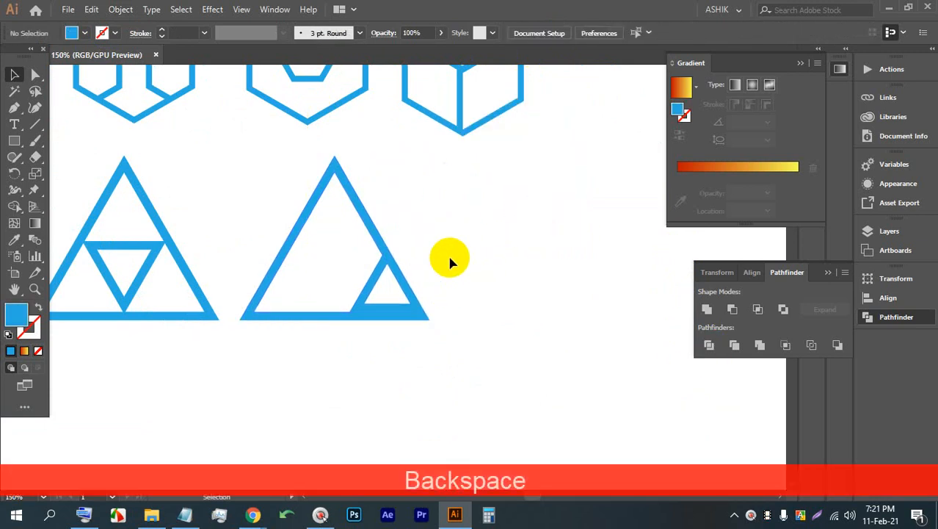
Step: Delete the filled pieces of the small corner triangle, opening a gap in the large triangle's slanted side
click(452, 268)
key(BackSpace)
click(413, 282)
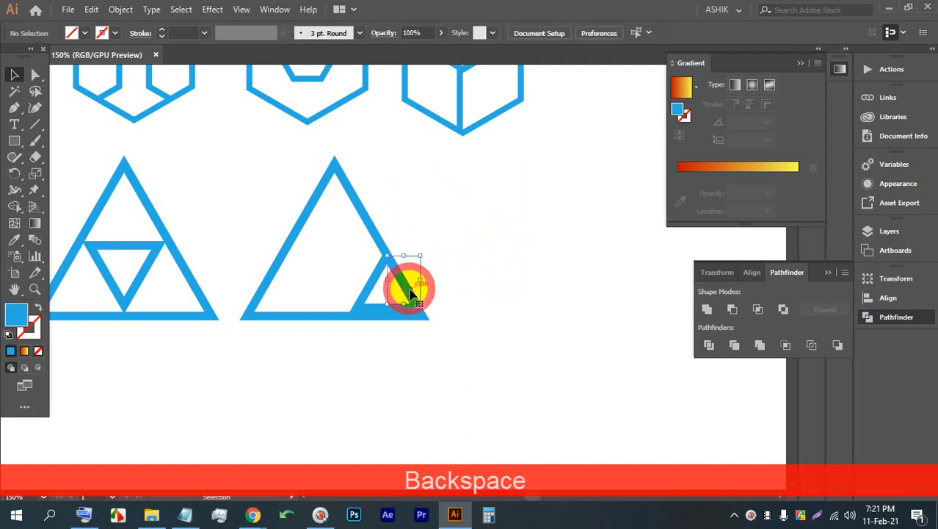
key(BackSpace)
click(410, 308)
key(BackSpace)
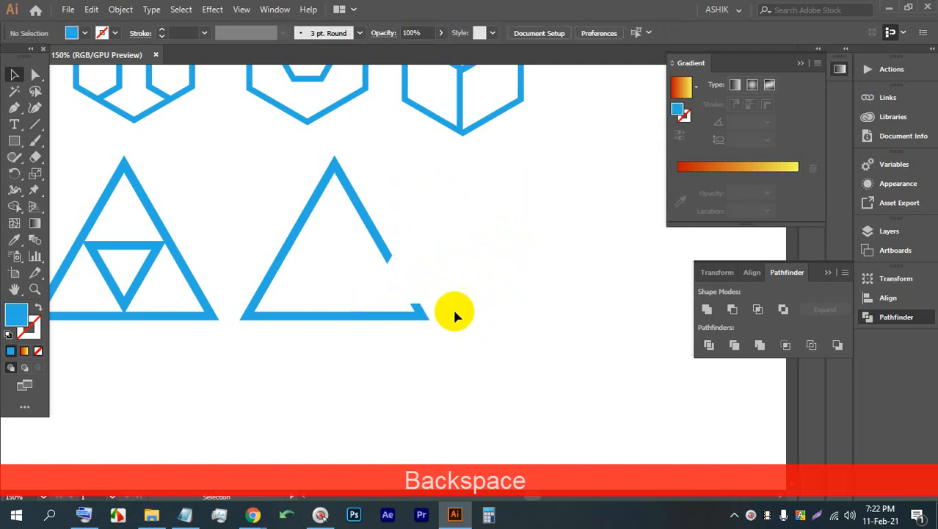
Step: Delete the unfilled leftover pieces inside the opened triangle
scroll(452, 268, down, 1)
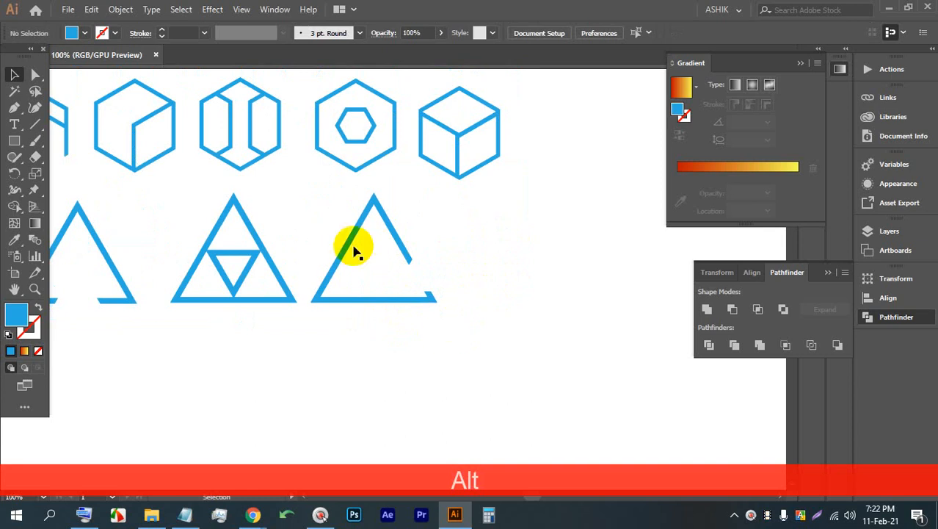
scroll(363, 231, down, 1)
scroll(372, 221, up, 4)
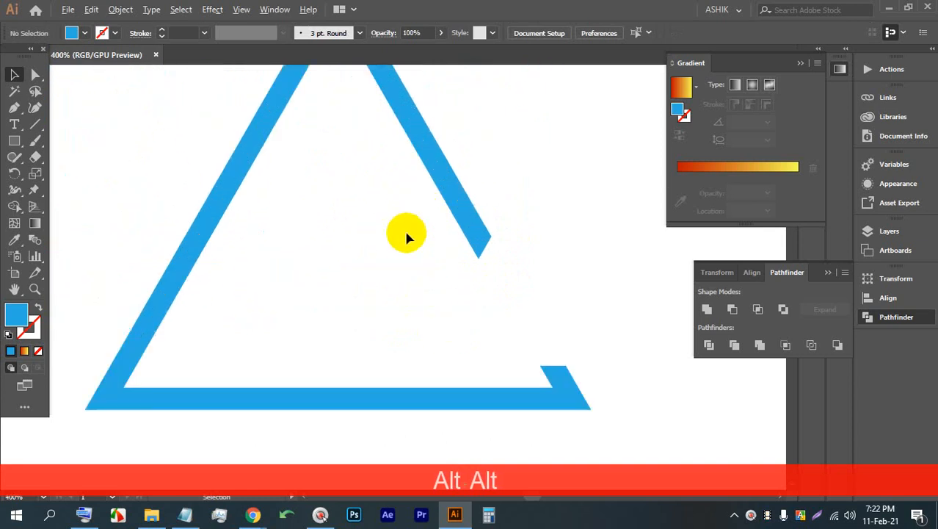
scroll(404, 231, down, 3)
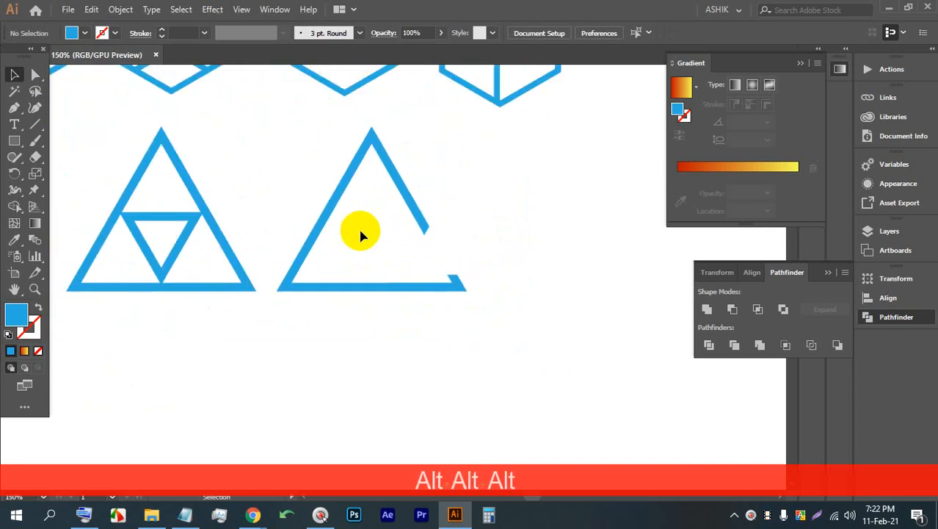
click(412, 252)
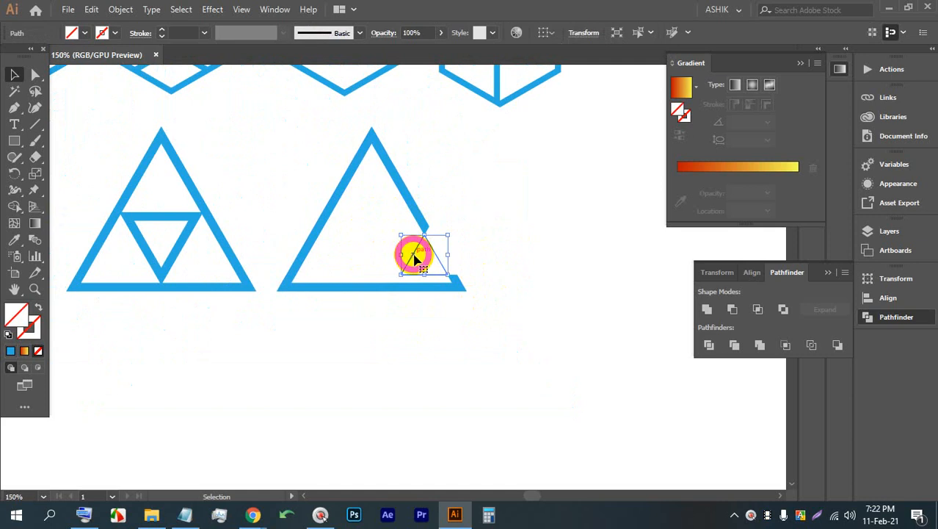
key(BackSpace)
click(407, 263)
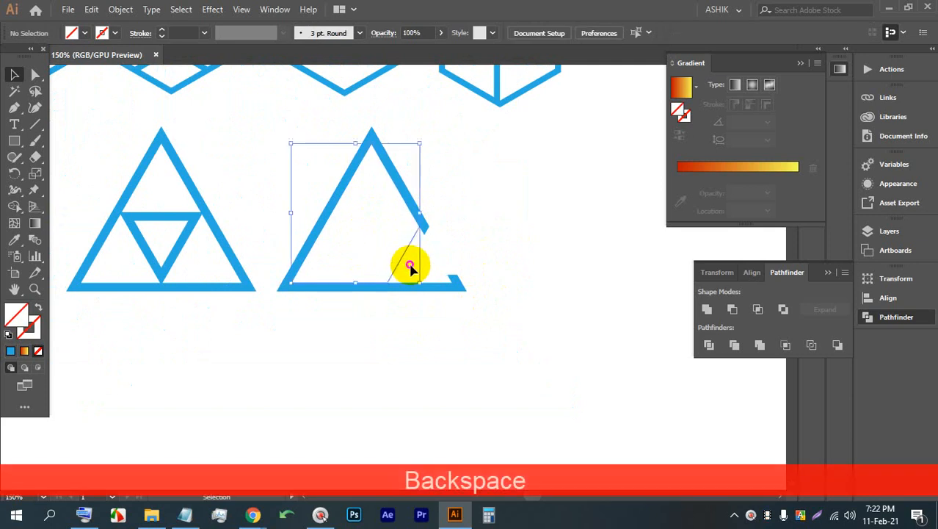
scroll(387, 257, down, 2)
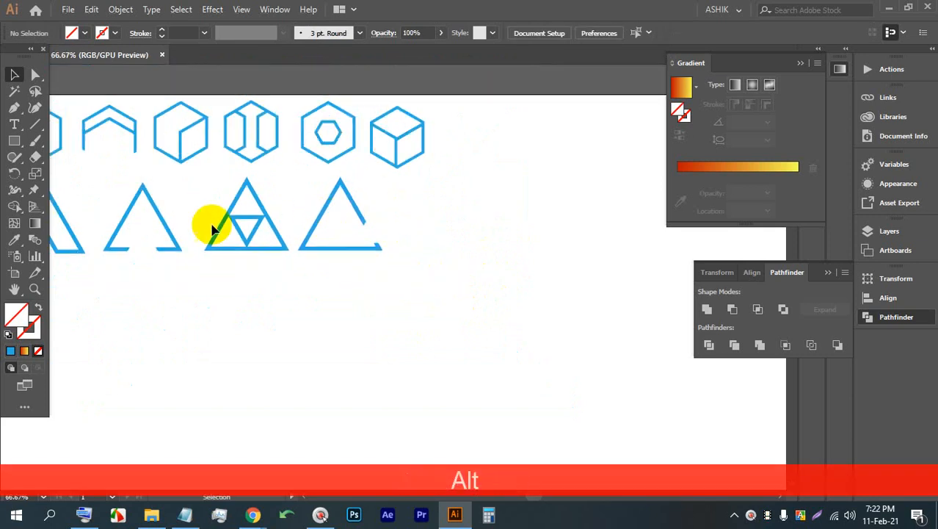
Step: Copy the nested mark's outer triangle to the end of the row and duplicate it so the two copies partly overlap
drag(251, 199, 401, 201)
scroll(337, 197, up, 3)
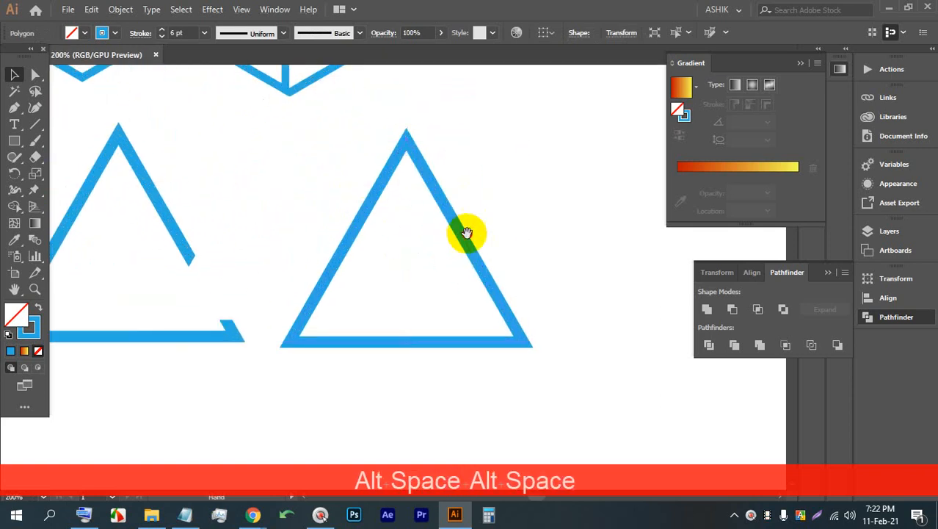
drag(465, 230, 530, 228)
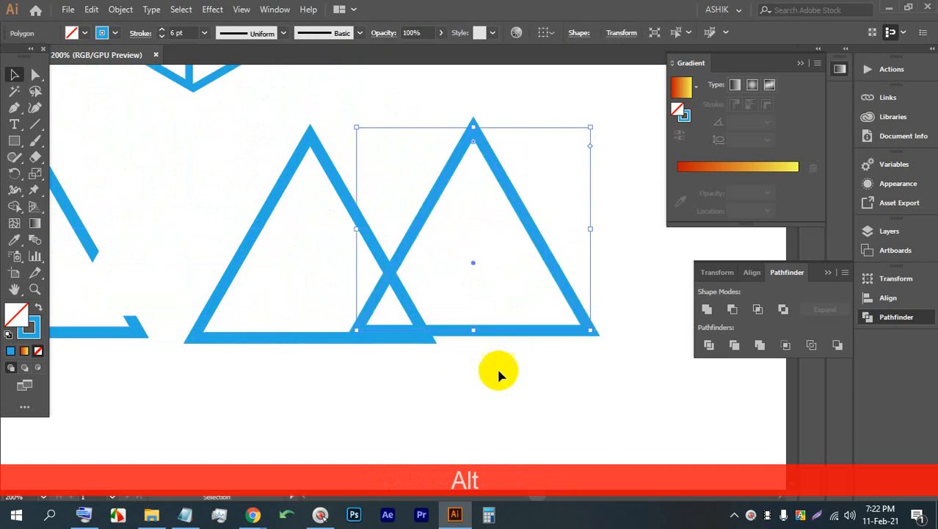
Step: Expand the fill and stroke of the two new overlapping triangles
drag(496, 365, 310, 241)
click(123, 10)
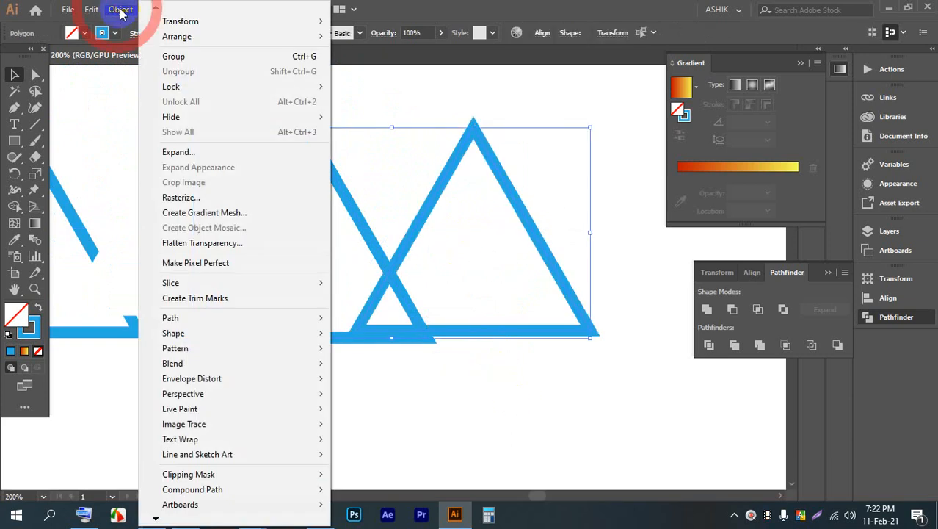
click(209, 150)
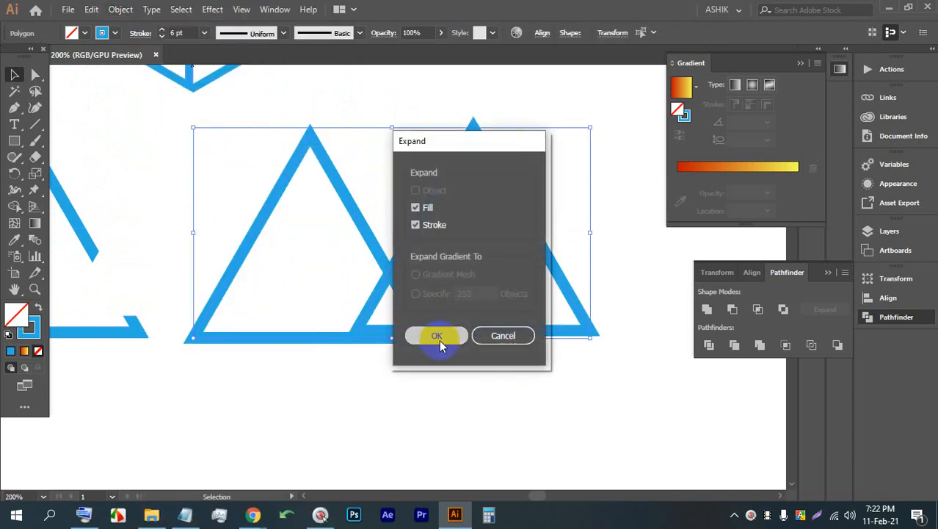
click(437, 336)
click(425, 388)
Step: Raise the right-hand copy slightly so its base bar rests directly on top of the left copy's base bar
scroll(509, 304, up, 2)
mouse_move(513, 297)
mouse_down()
mouse_move(520, 290)
mouse_move(371, 314)
mouse_move(203, 178)
mouse_move(207, 211)
mouse_up()
scroll(371, 315, up, 5)
scroll(216, 224, down, 1)
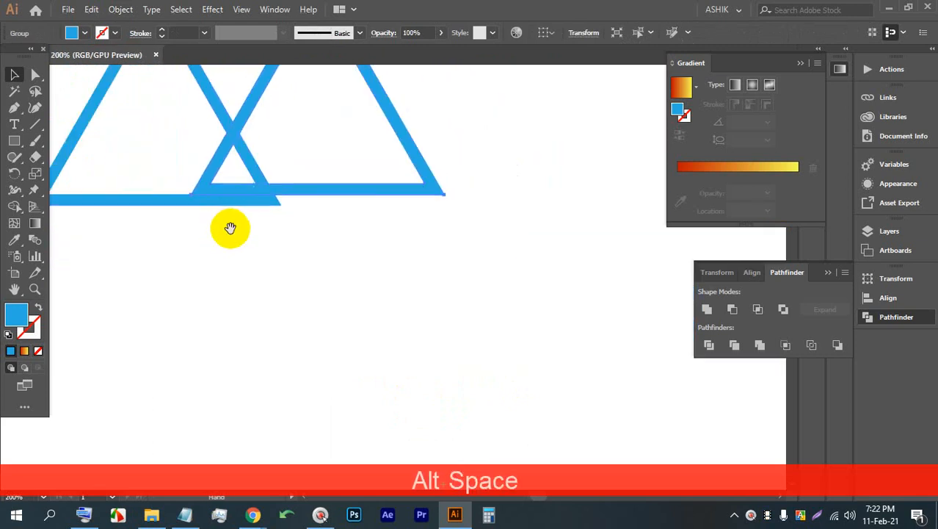
drag(231, 228, 435, 333)
Step: Divide the two new overlapping triangles with Pathfinder and ungroup the pieces
click(547, 361)
drag(547, 362, 318, 203)
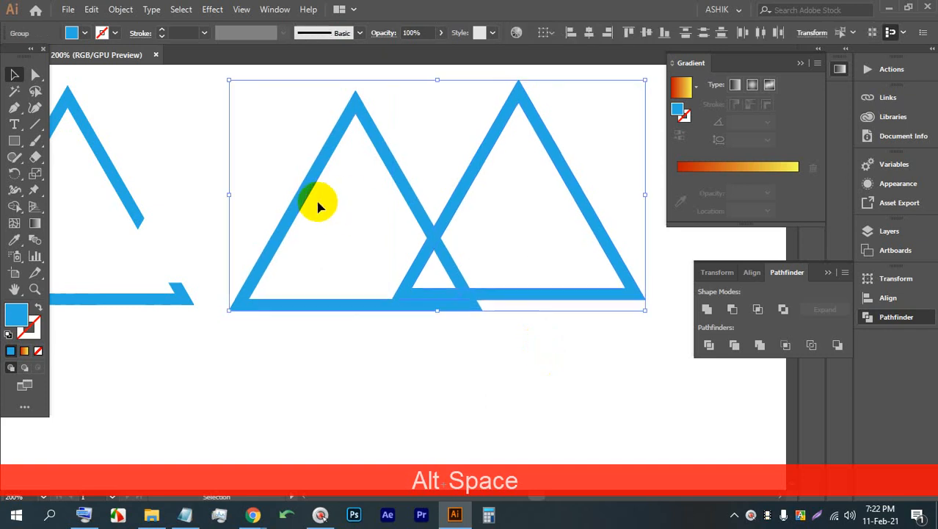
click(708, 344)
right_click(566, 287)
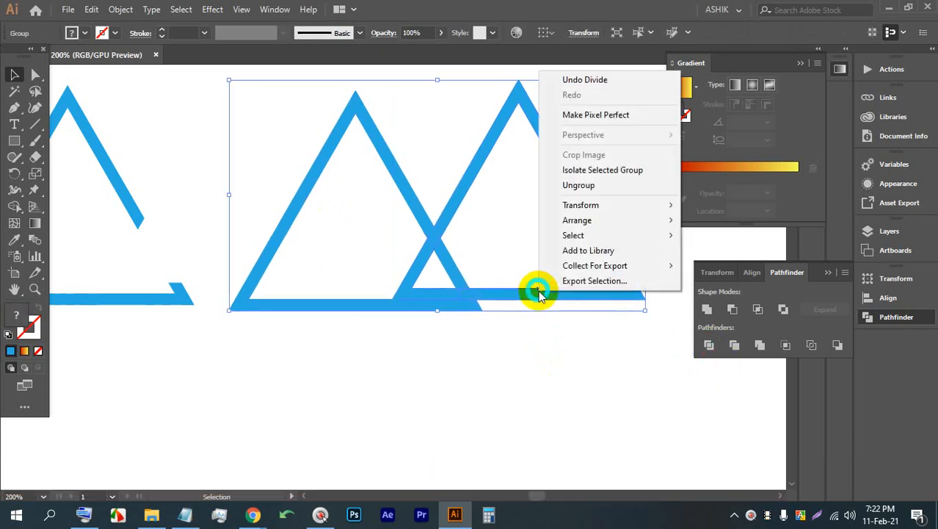
click(565, 181)
click(518, 341)
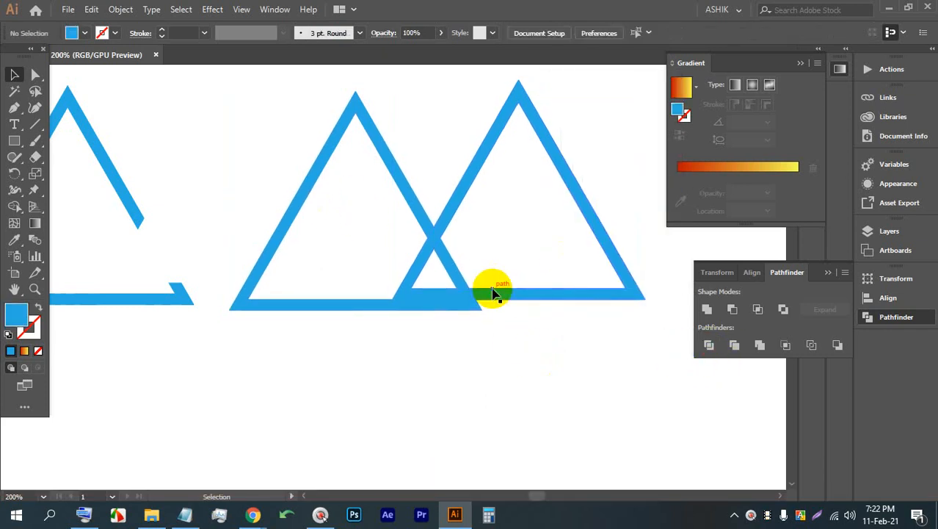
Step: Delete the protruding part of the right-hand copy and the small corner triangle, including its unfilled leftovers
click(494, 290)
key(BackSpace)
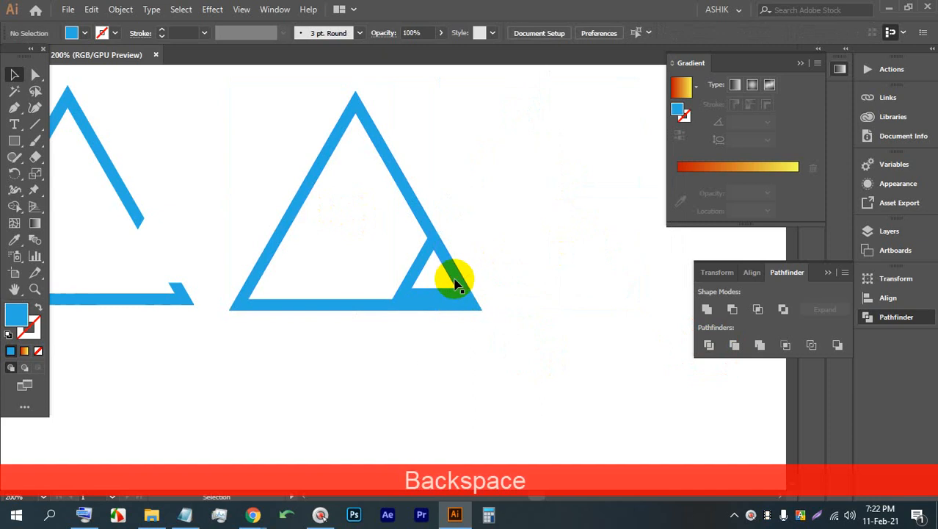
click(453, 277)
key(BackSpace)
click(416, 273)
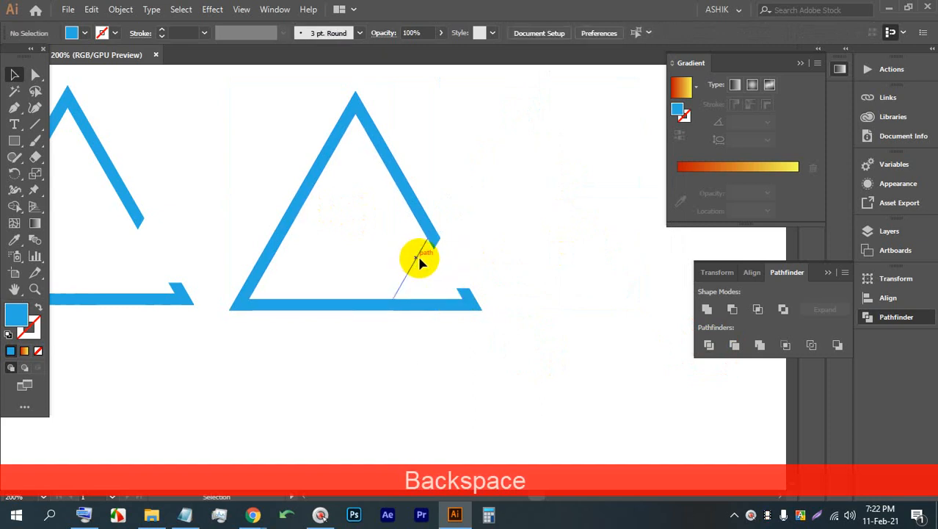
click(396, 277)
key(BackSpace)
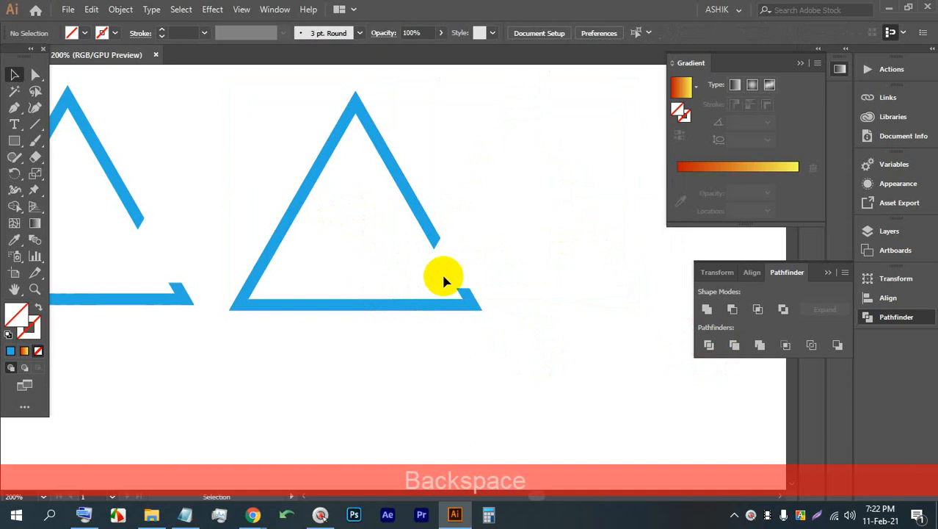
Step: Draw a horizontal rectangle about 42 px wide and 6 px tall inward from the cut end of the triangle's slanted side and fill it blue
scroll(425, 256, up, 4)
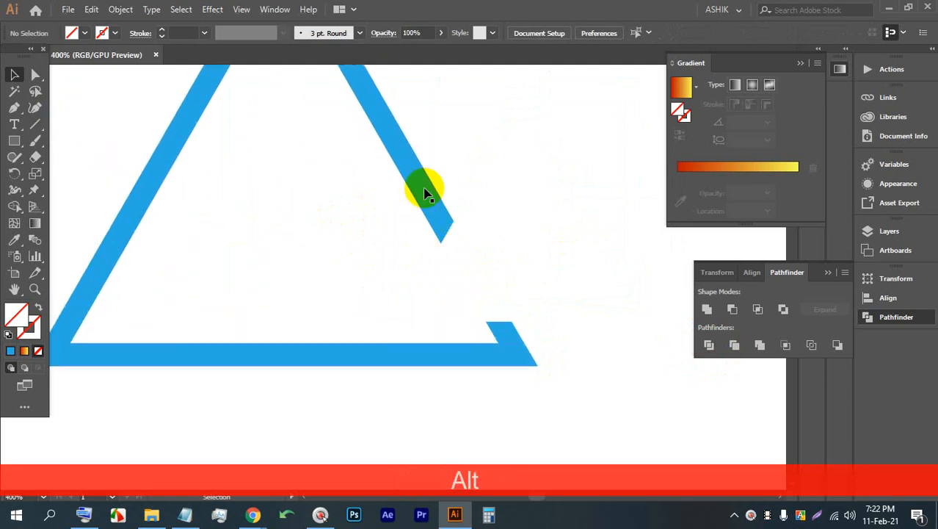
click(20, 143)
mouse_move(453, 220)
mouse_down()
mouse_move(331, 211)
mouse_move(306, 215)
mouse_move(299, 245)
mouse_up()
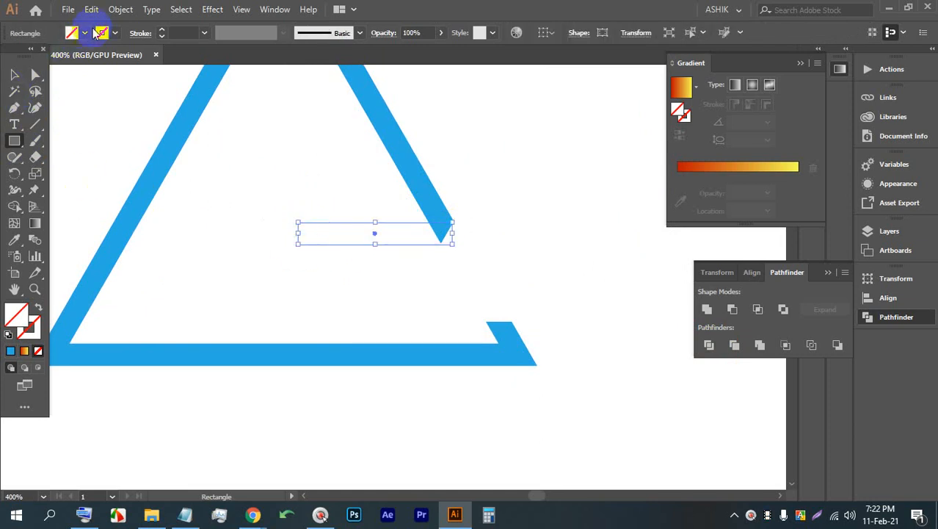
click(72, 32)
click(102, 70)
click(2, 117)
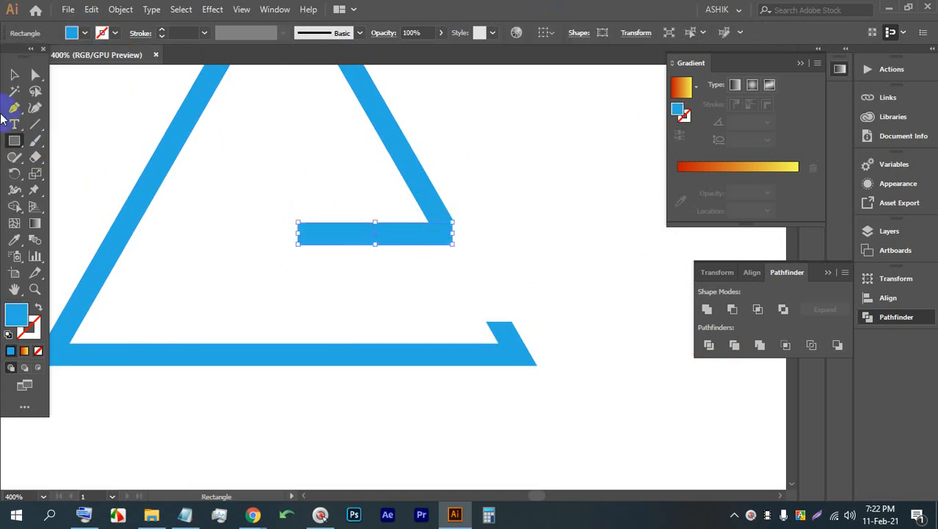
click(16, 77)
click(514, 255)
Step: Reposition the blue bar so its outer end sits over the cut tip of the triangle's slanted side
scroll(376, 245, up, 5)
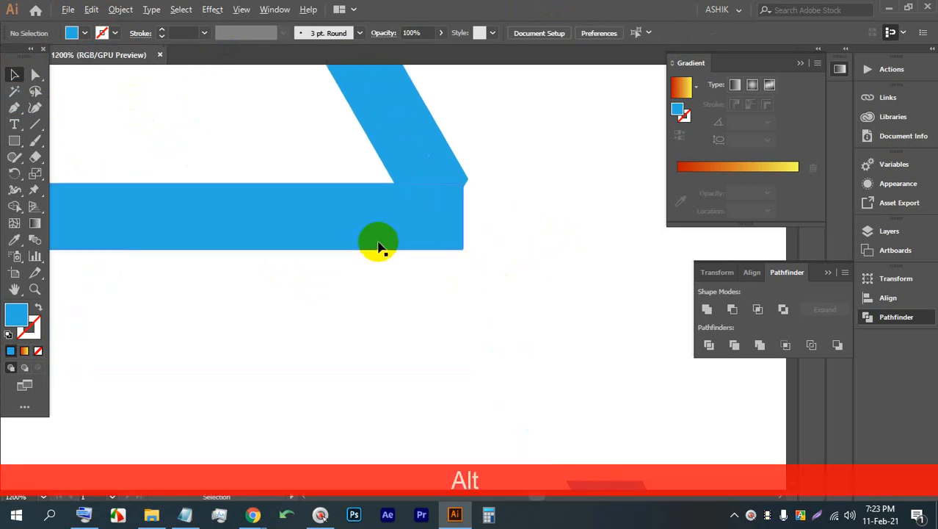
drag(432, 224, 412, 185)
scroll(486, 197, up, 1)
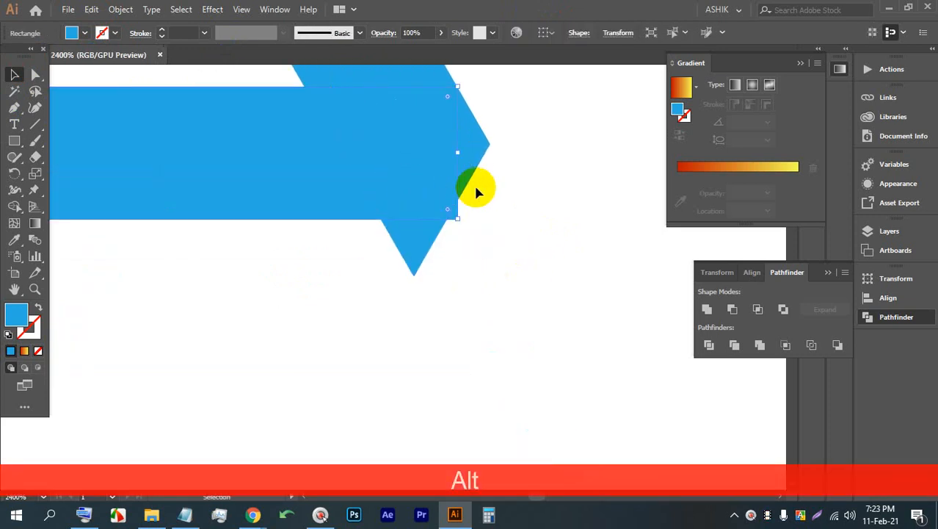
scroll(473, 190, up, 1)
scroll(404, 273, down, 2)
scroll(422, 262, up, 1)
drag(388, 255, 377, 314)
scroll(396, 331, up, 1)
drag(398, 359, 387, 374)
scroll(463, 331, down, 4)
click(548, 330)
scroll(526, 301, down, 5)
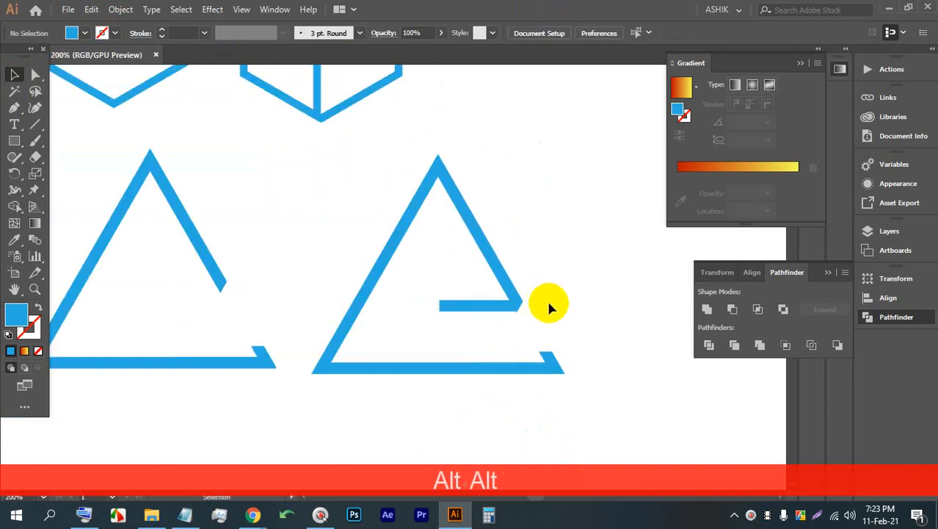
Step: Raise the bar so its upper outer corner lies just inside the slanted side's outer edge
scroll(546, 302, up, 5)
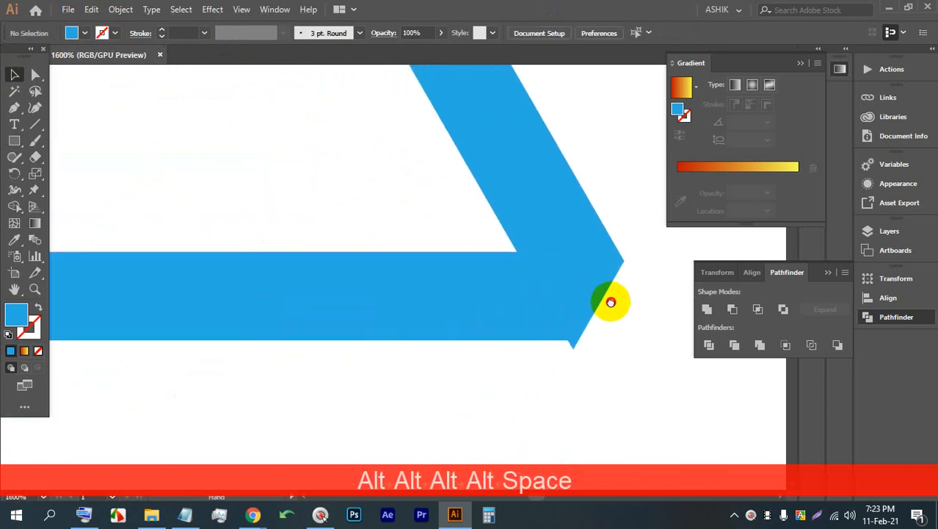
drag(611, 301, 567, 327)
drag(491, 325, 517, 292)
scroll(549, 314, up, 3)
drag(623, 286, 480, 381)
scroll(418, 292, up, 3)
drag(402, 348, 376, 324)
scroll(383, 282, down, 3)
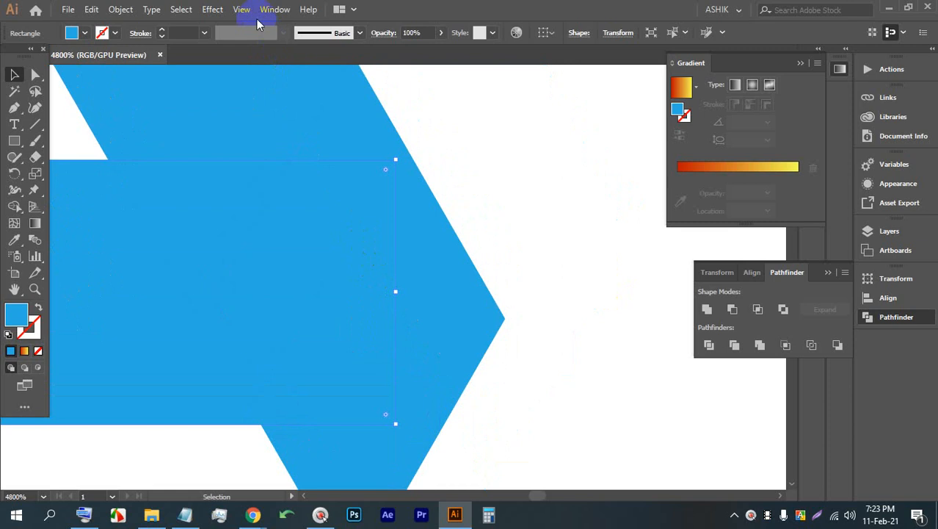
Step: Turn off snapping to pixels and move the bar's two outer-end corner points onto the line of the triangle's outer slanted edge
click(241, 9)
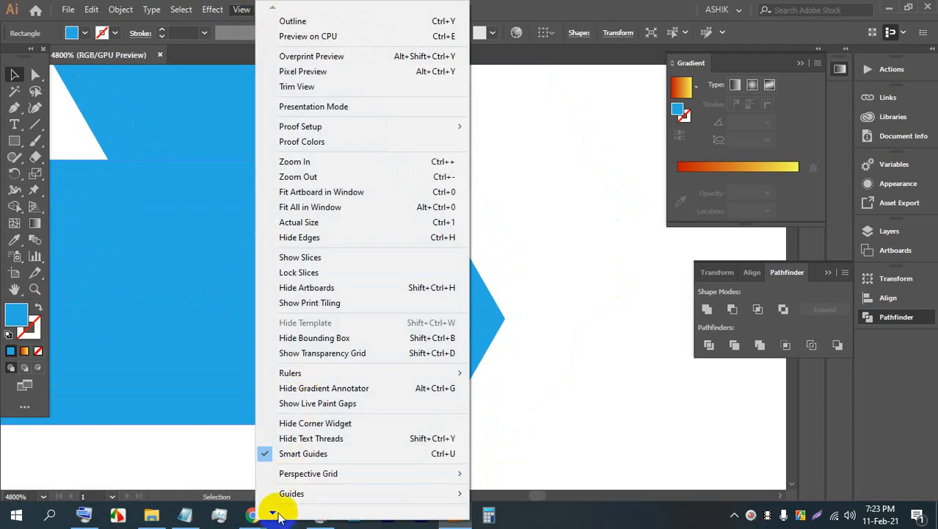
click(268, 446)
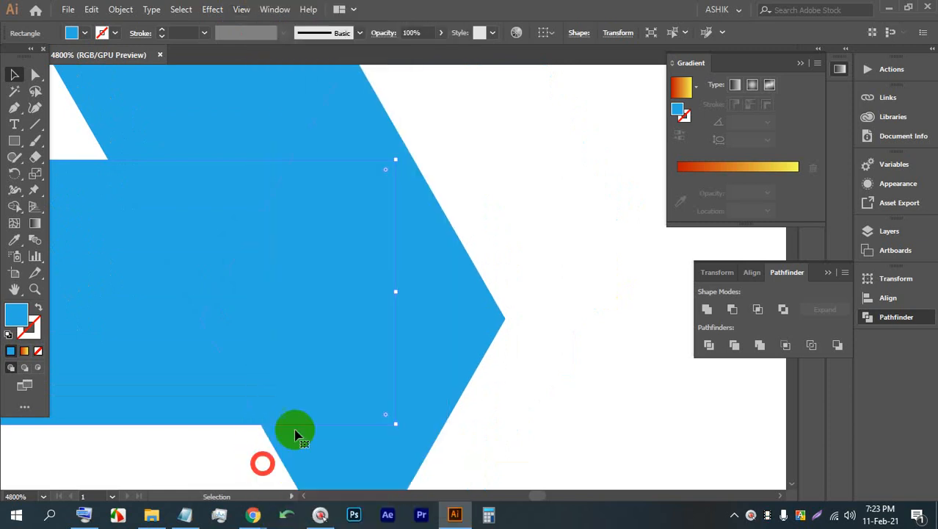
click(530, 335)
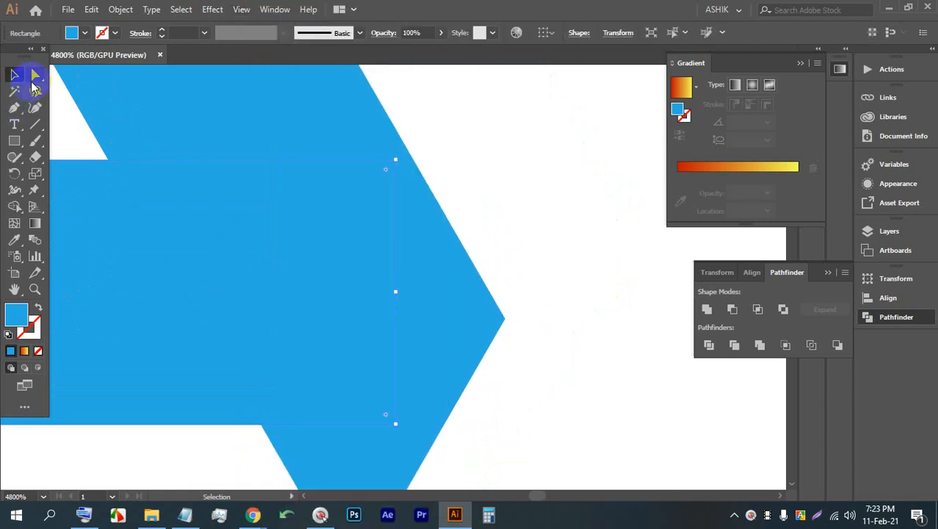
click(35, 76)
click(369, 163)
drag(395, 165, 412, 163)
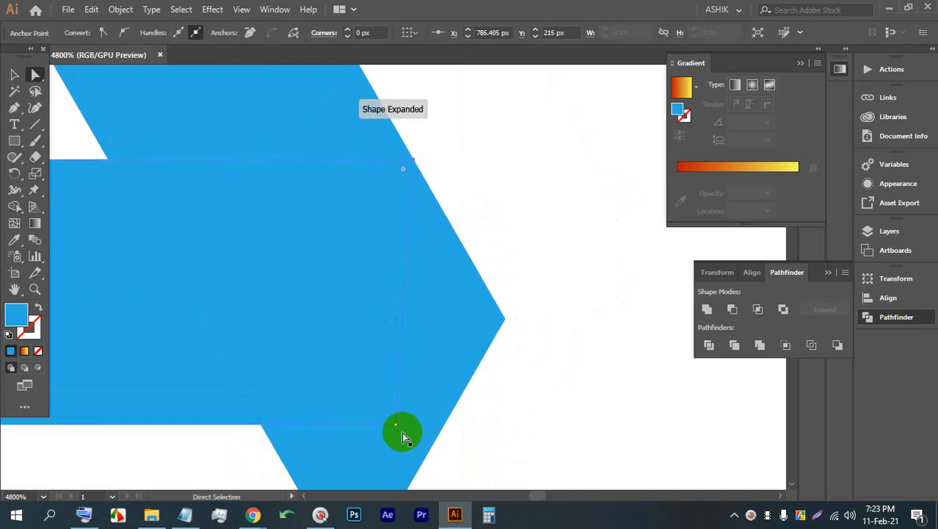
drag(397, 425, 523, 367)
alt+scroll(543, 364, down, 6)
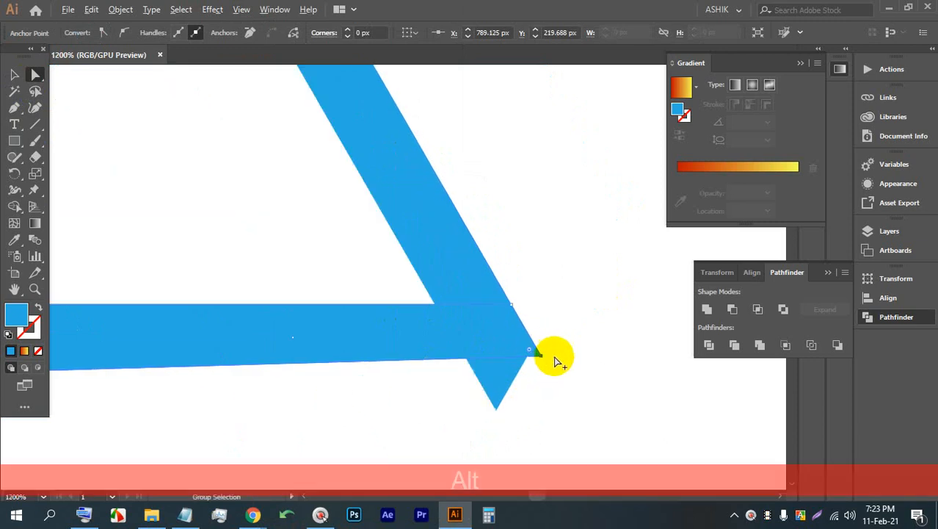
Step: Try slanting the bar's free end by moving its lower corner point inward, and undo that move
alt+scroll(293, 338, up, 3)
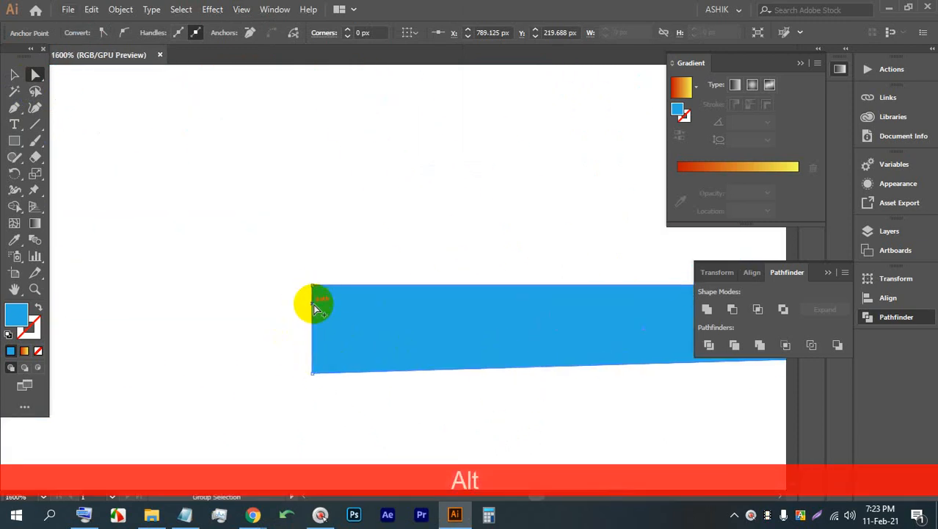
alt+scroll(315, 308, down, 3)
drag(308, 328, 331, 320)
alt+scroll(377, 331, down, 3)
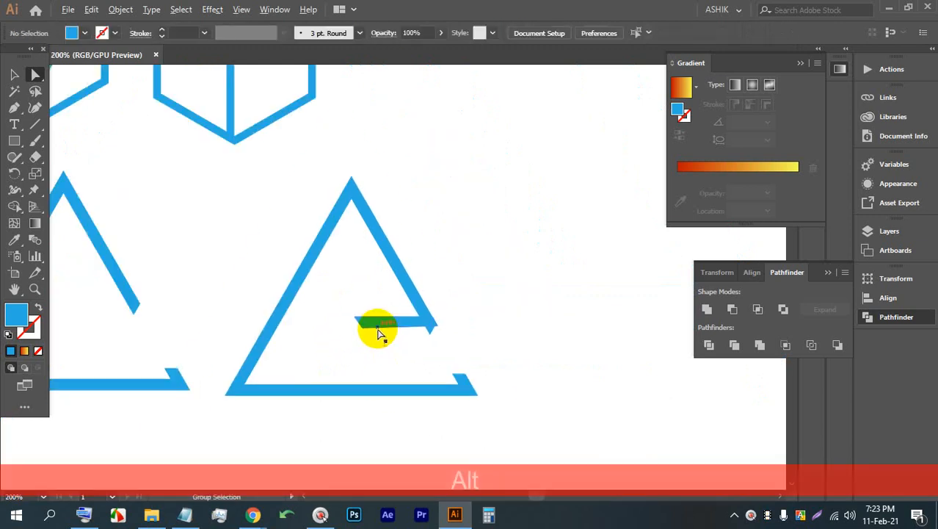
key(ctrl+alt+z)
alt+scroll(359, 334, up, 3)
alt+scroll(378, 323, up, 3)
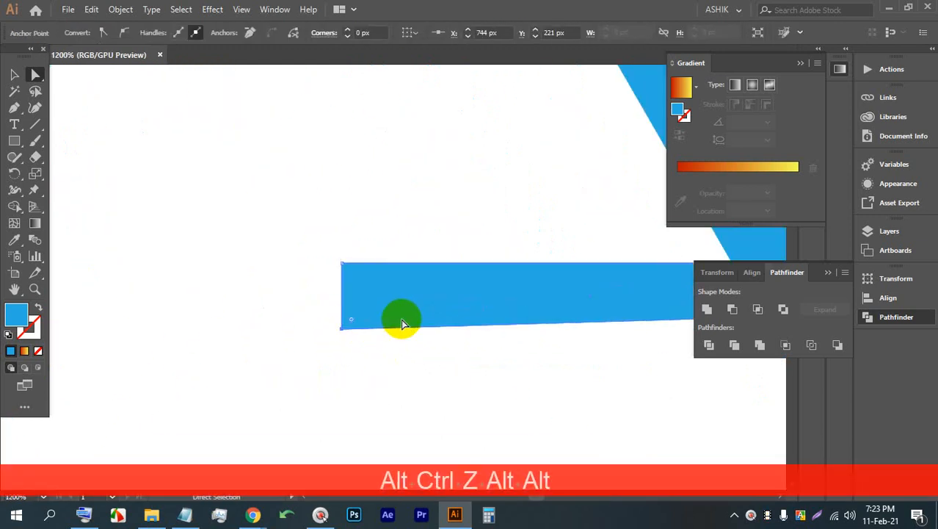
Step: Raise the lower corner point of the bar's free end so the bar's lower edge runs nearly level
drag(398, 316, 278, 321)
drag(361, 321, 311, 316)
alt+scroll(220, 337, up, 1)
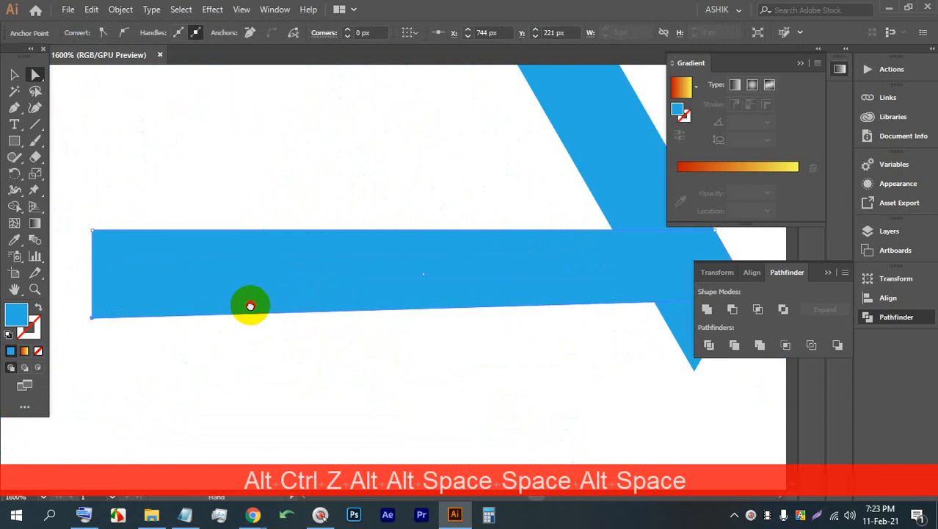
drag(249, 306, 196, 293)
alt+scroll(206, 302, down, 1)
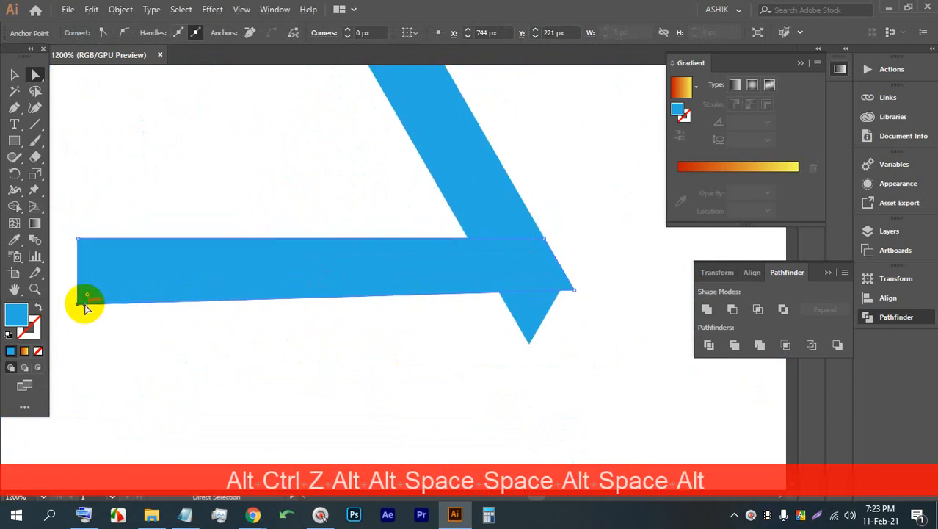
drag(77, 304, 80, 294)
click(220, 356)
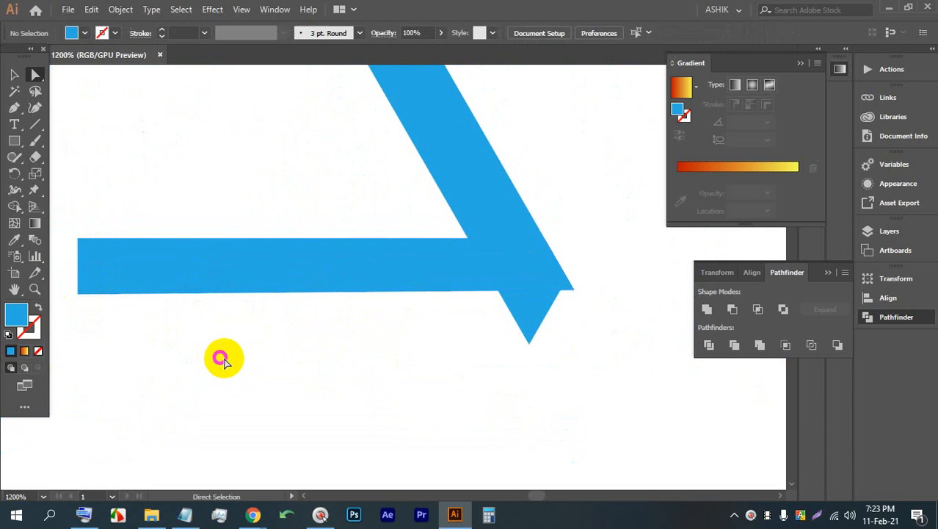
Step: Slant the bar's free end by moving its lower corner point inward along the lower edge
alt+scroll(250, 357, down, 3)
alt+scroll(168, 266, up, 3)
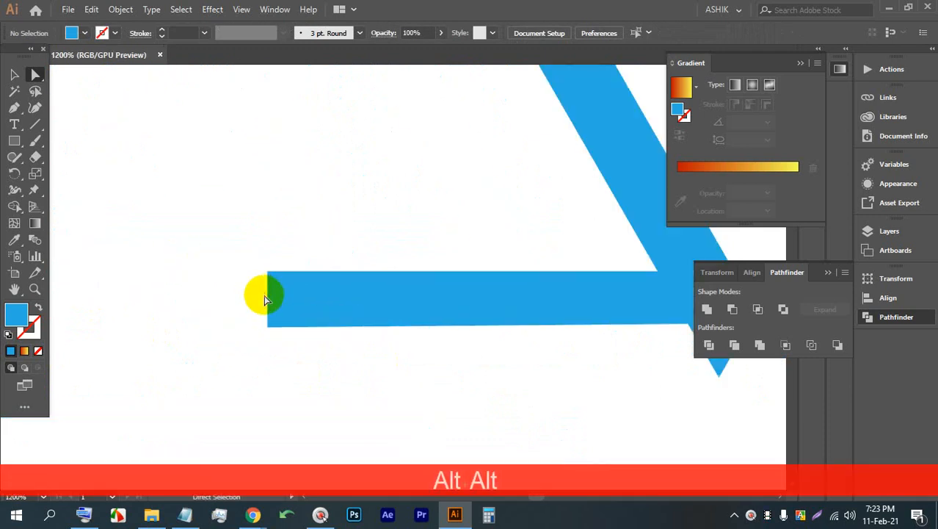
click(281, 301)
drag(267, 327, 314, 327)
key(ctrl+z)
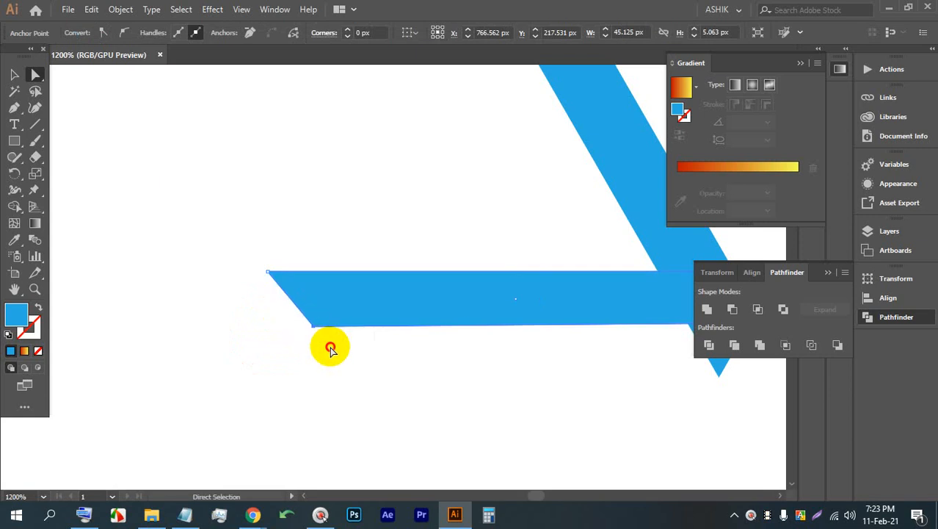
click(331, 348)
Step: Enlarge the bar slightly outward from the upper corner of its slanted free end
alt+scroll(310, 338, down, 4)
scroll(361, 317, down, 1)
alt+scroll(361, 321, down, 1)
alt+scroll(388, 304, up, 3)
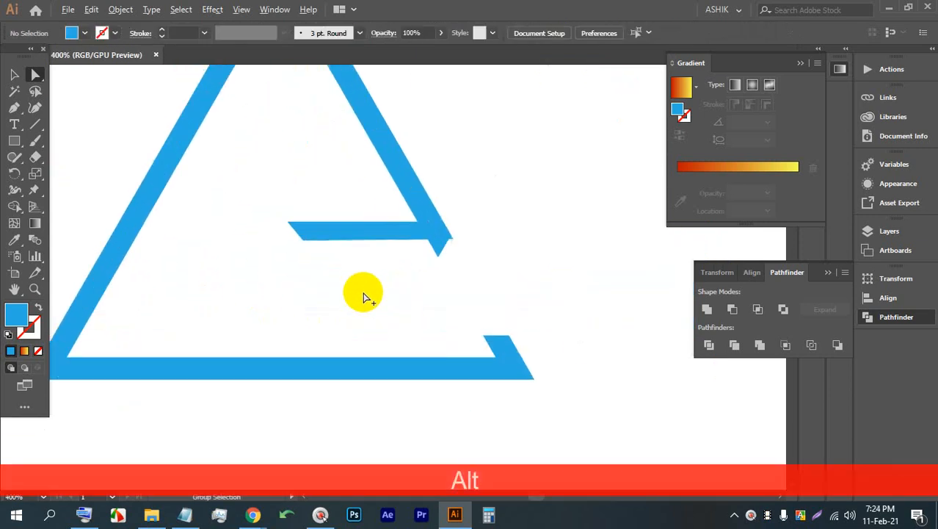
click(271, 200)
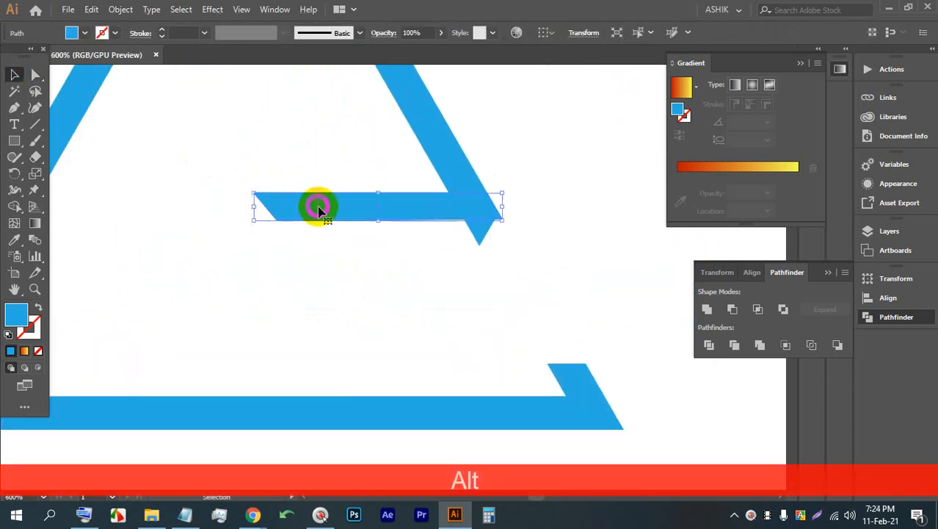
drag(252, 192, 235, 179)
click(388, 267)
Step: Divide the triangle and bar where they overlap with Pathfinder Divide, and ungroup the resulting pieces
alt+scroll(415, 259, down, 4)
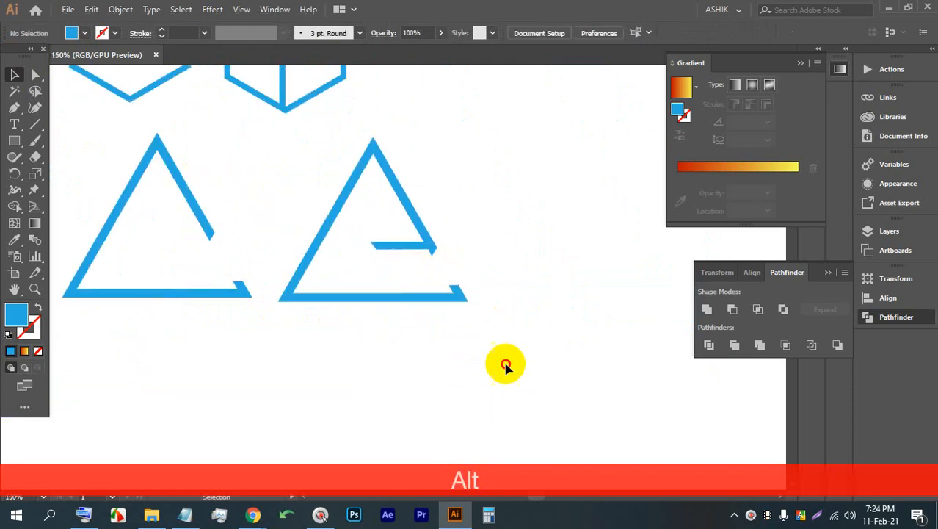
click(433, 251)
click(703, 345)
alt+scroll(472, 268, up, 4)
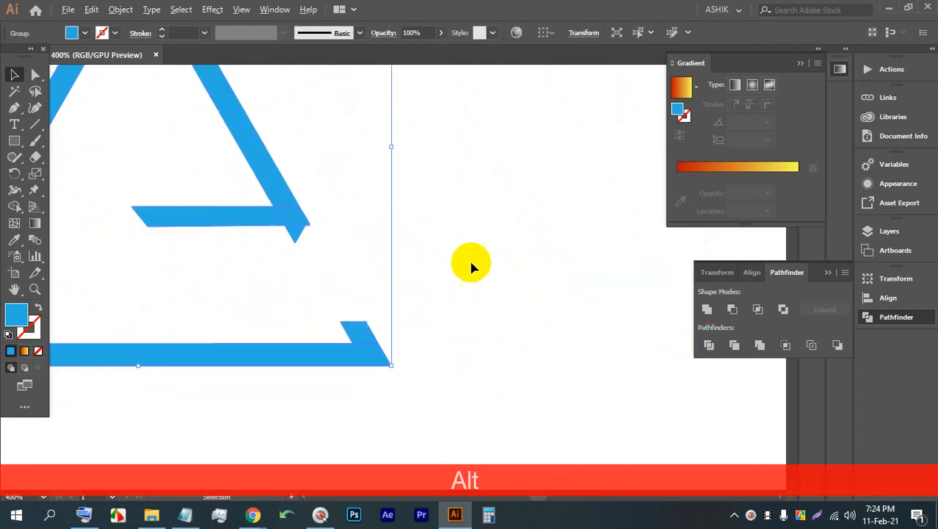
right_click(291, 226)
click(329, 335)
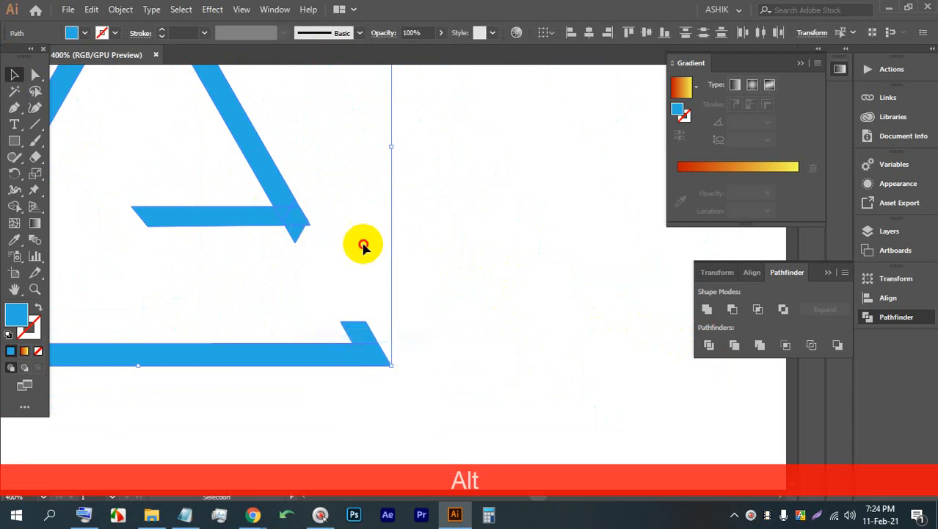
Step: Delete the leftover pointed tip that sticks out below the bar at the slanted side's cut end
click(362, 245)
alt+scroll(292, 227, up, 3)
alt+scroll(292, 228, up, 2)
click(419, 275)
key(BackSpace)
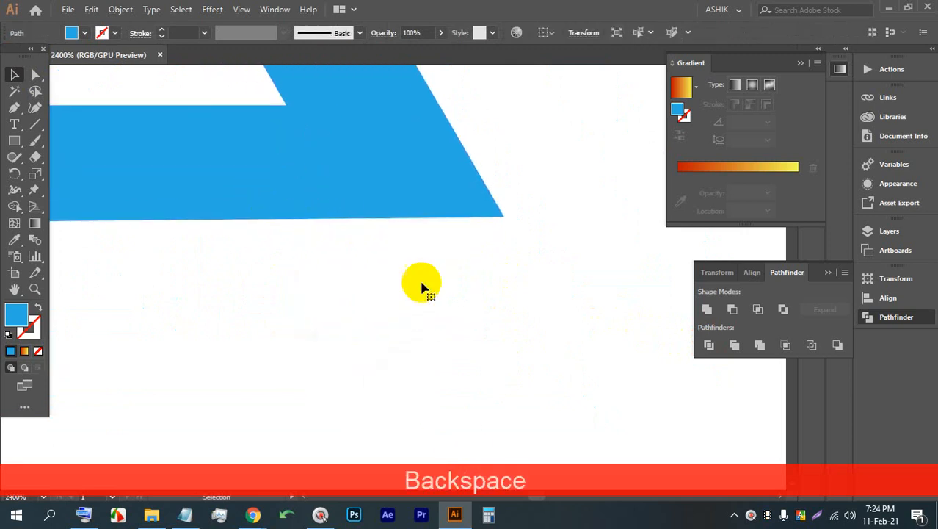
alt+scroll(444, 271, down, 6)
Step: Duplicate a plain outlined triangle from the triangle row into the empty area below it
drag(515, 253, 457, 266)
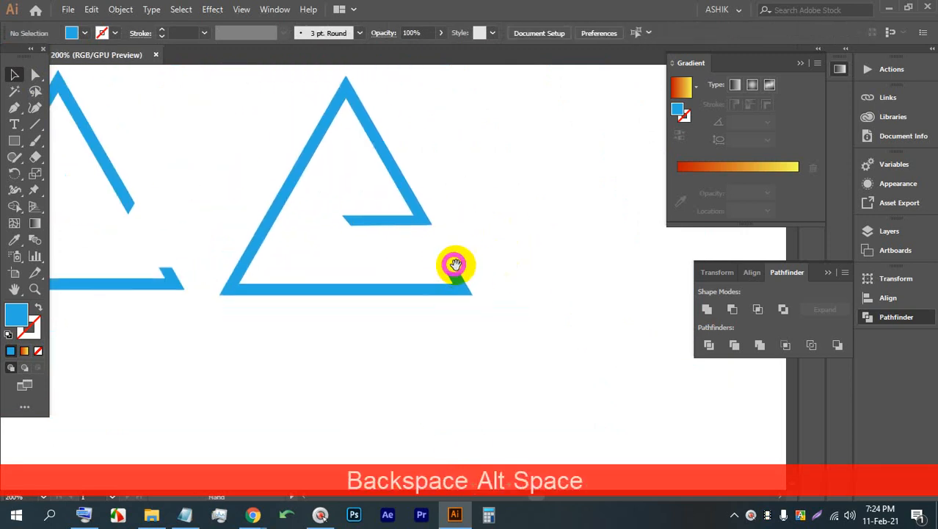
alt+scroll(457, 261, down, 2)
alt+scroll(345, 262, down, 3)
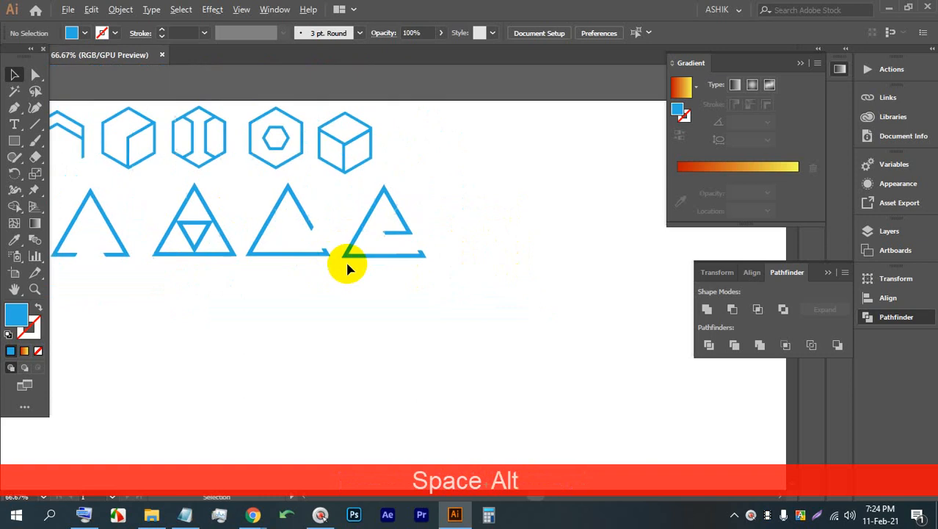
alt+scroll(288, 251, up, 2)
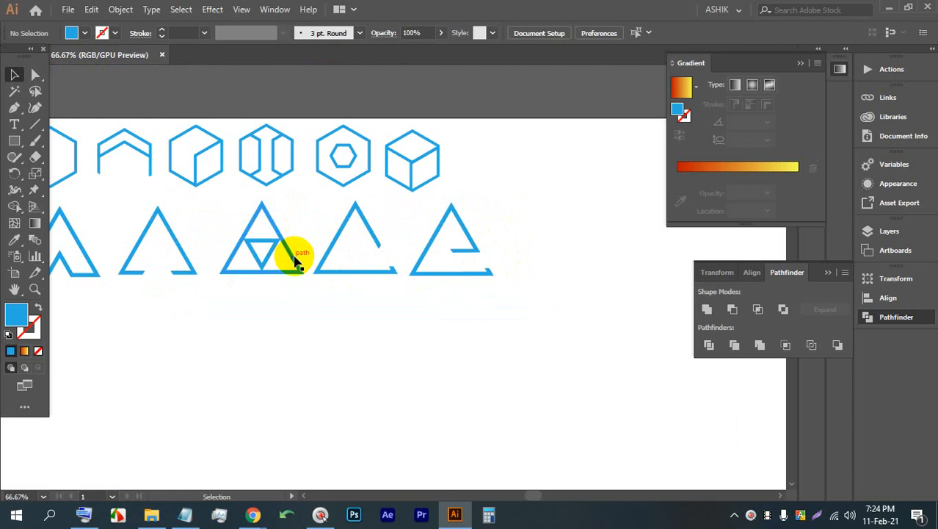
alt+scroll(294, 260, down, 2)
alt+scroll(245, 285, up, 2)
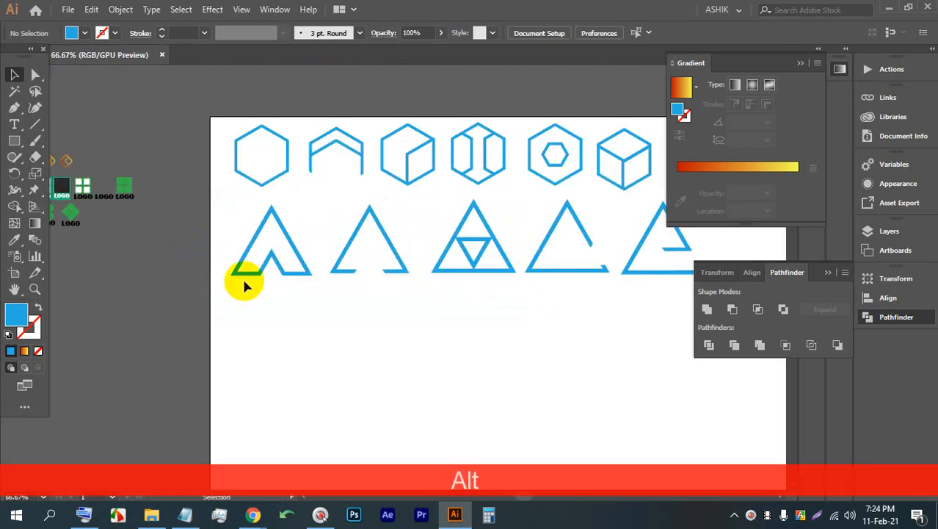
drag(465, 357, 369, 310)
alt+drag(402, 225, 398, 336)
alt+scroll(379, 331, up, 5)
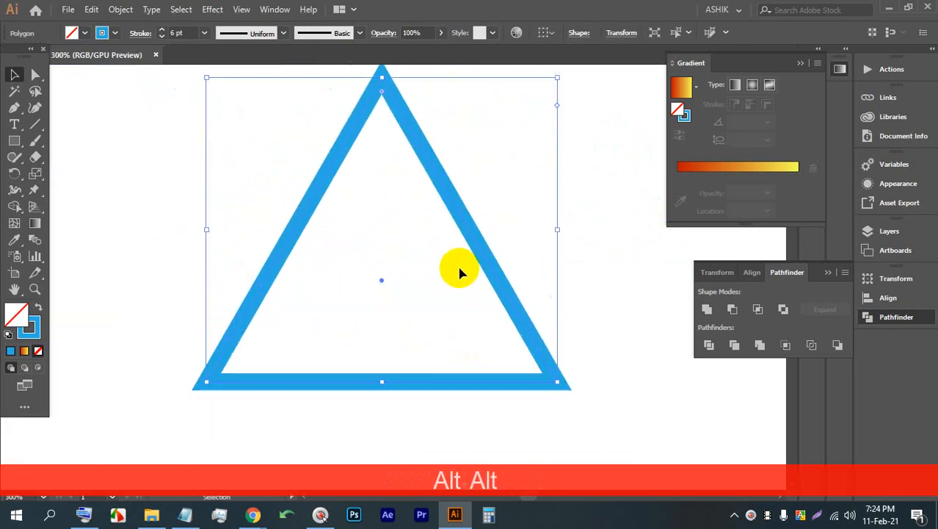
click(262, 514)
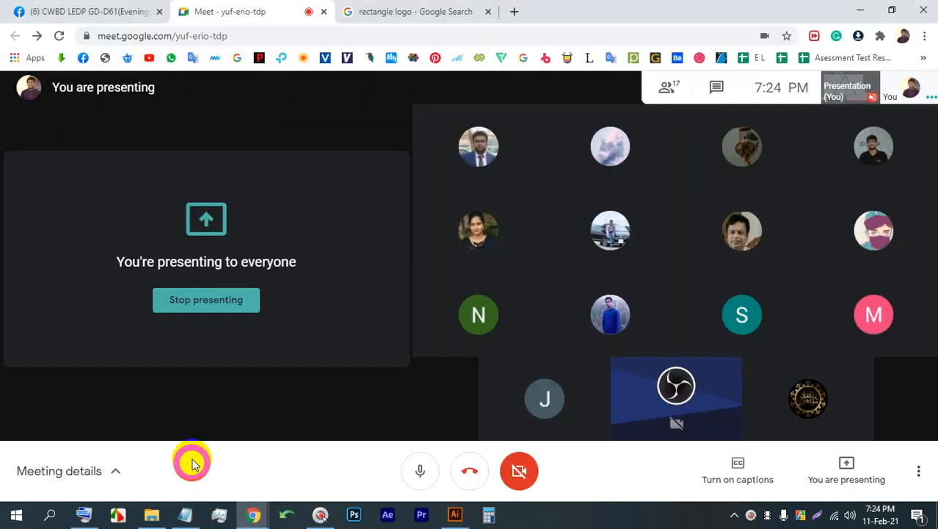
click(454, 514)
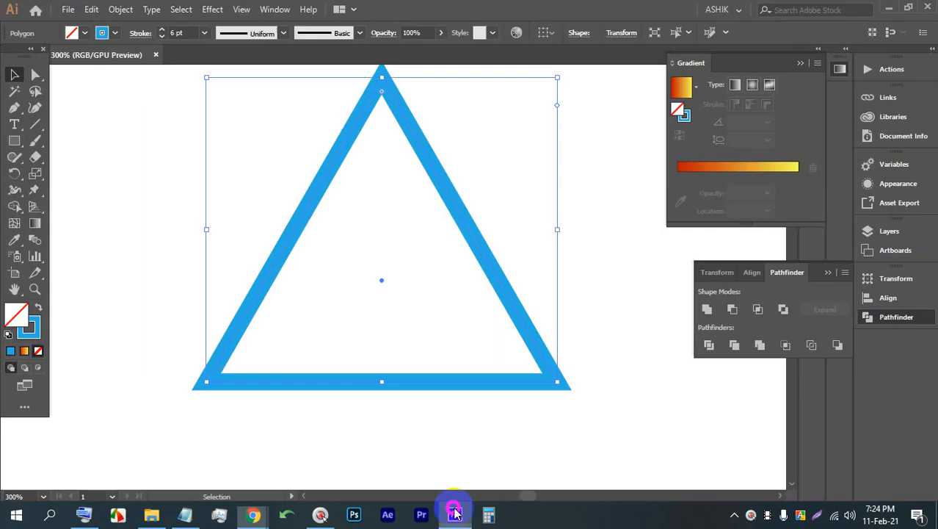
Step: Remove the copied triangle's blue stroke and give it a medium gray fill
click(114, 33)
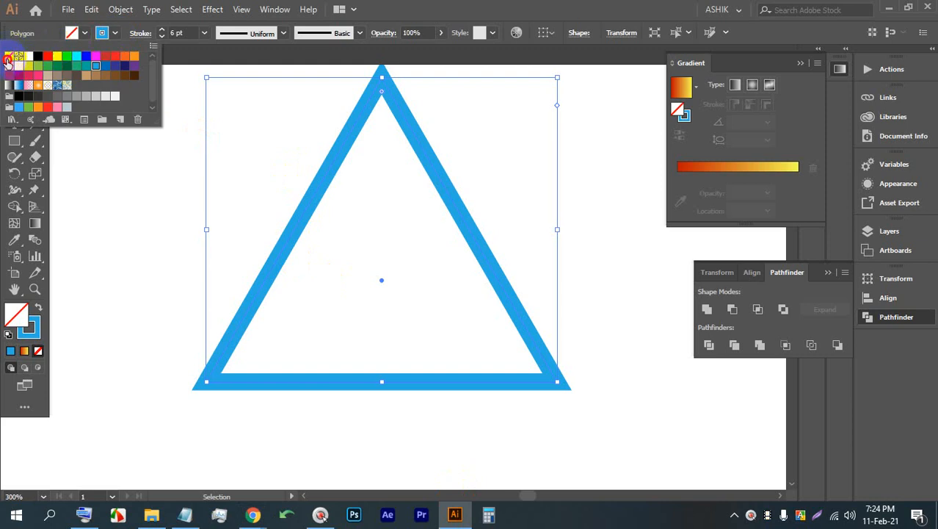
click(8, 58)
click(104, 33)
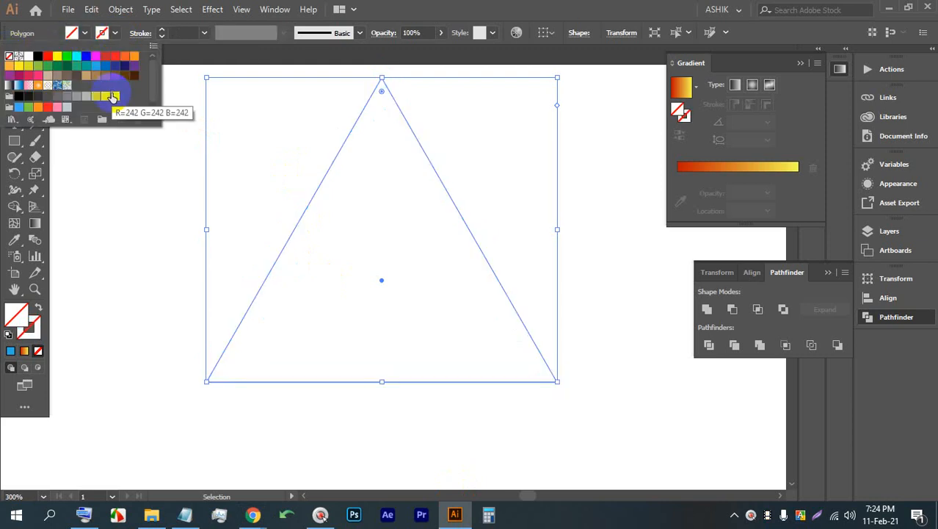
click(62, 97)
click(492, 6)
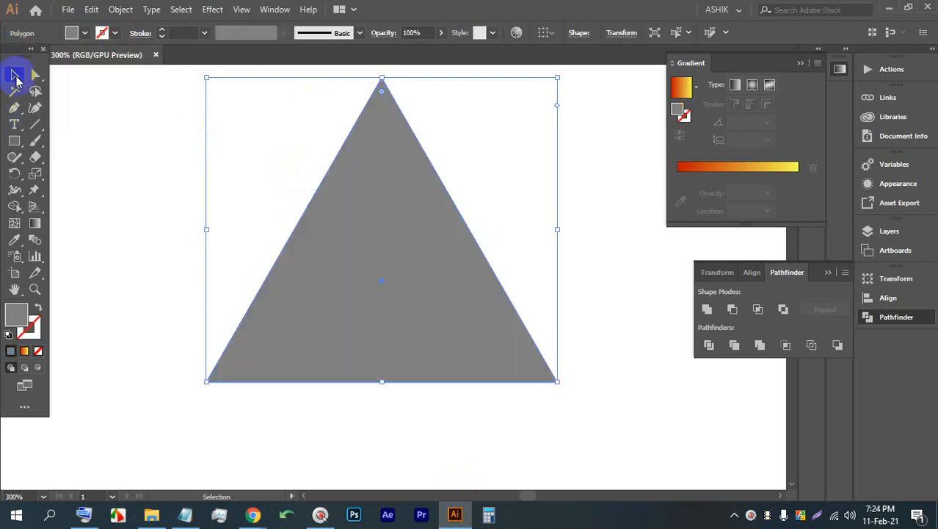
Step: Copy the gray triangle slightly sideways and repeat the duplication into a row of about 20 evenly spaced, overlapping triangles
key(space)
drag(412, 251, 310, 275)
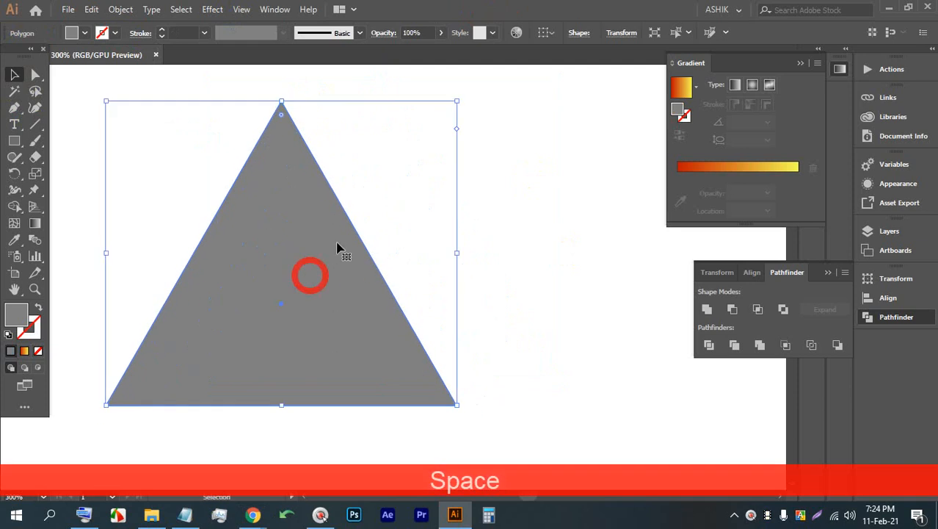
click(417, 185)
drag(281, 181, 297, 183)
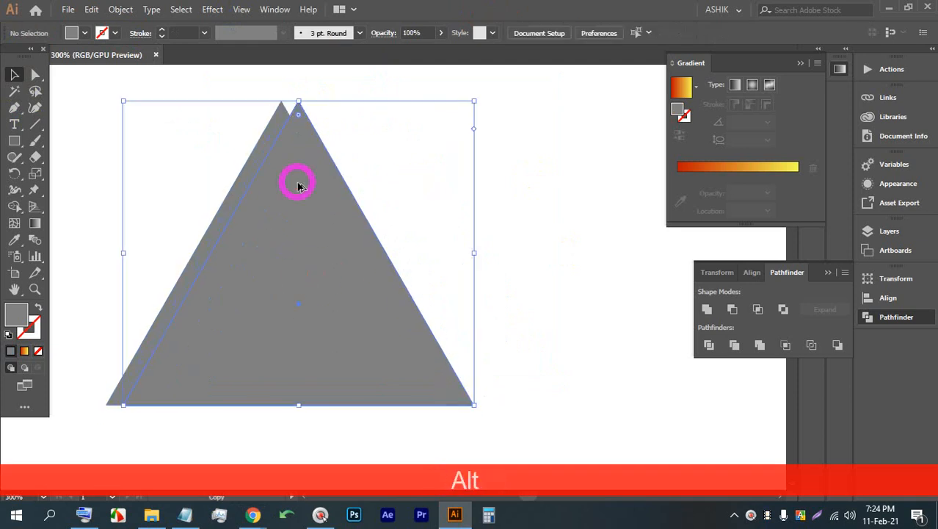
alt+scroll(290, 183, down, 1)
key(ctrl+d)
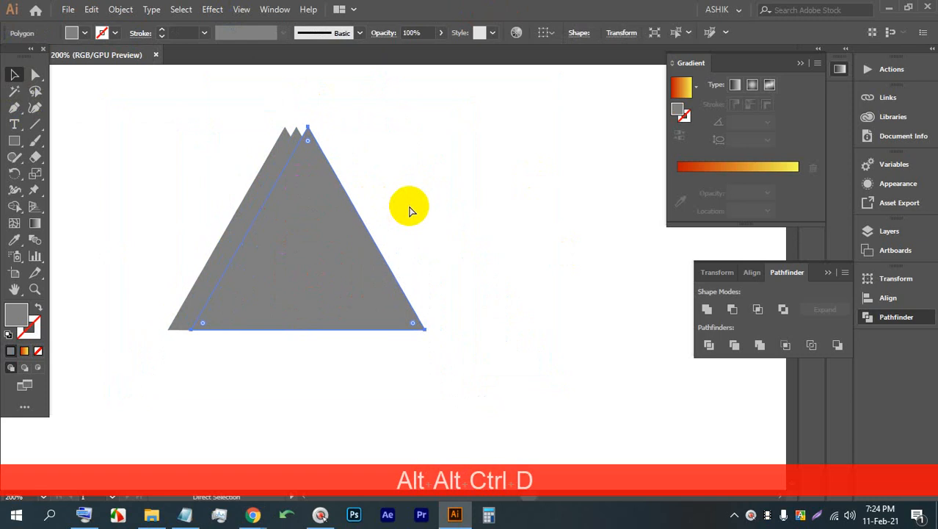
key(ctrl+d)
key(ctrl+d)
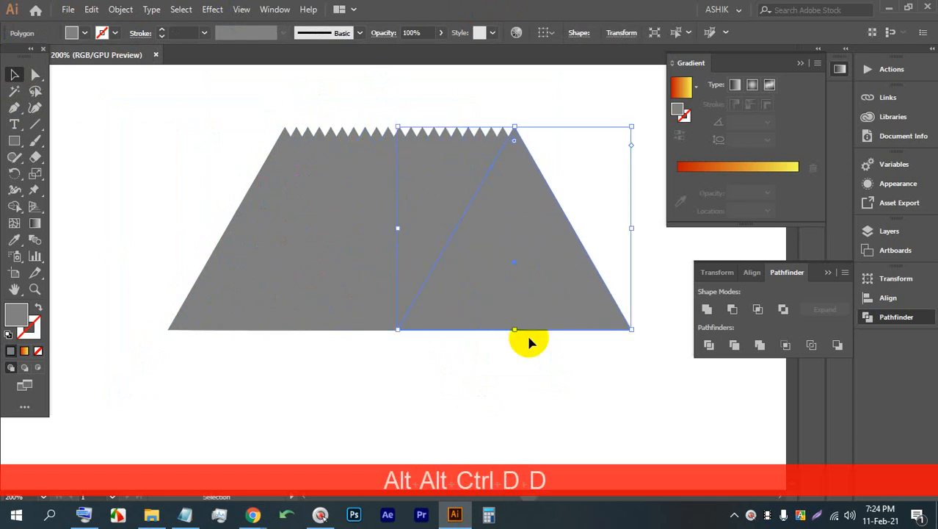
Step: Select all the overlapping gray triangles and apply Vertical Align Center to them
drag(561, 373, 209, 188)
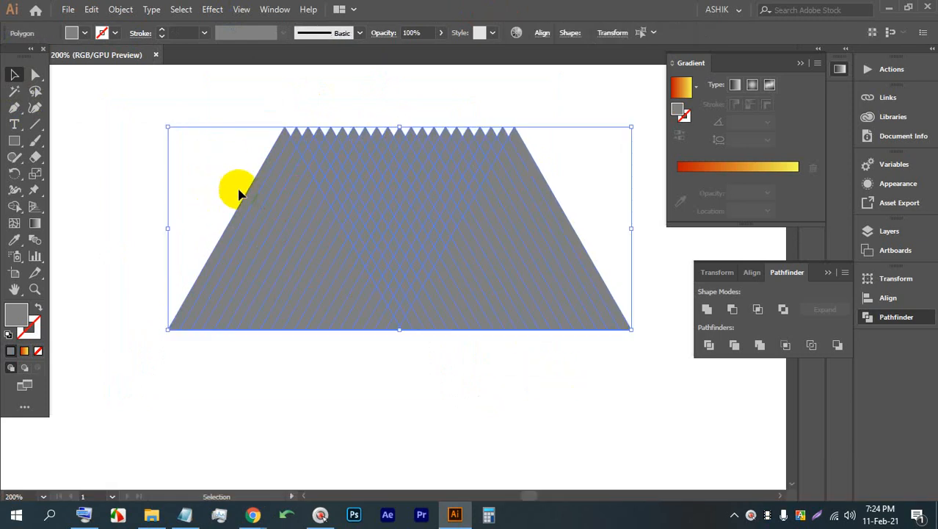
scroll(299, 205, up, 3)
scroll(300, 147, down, 3)
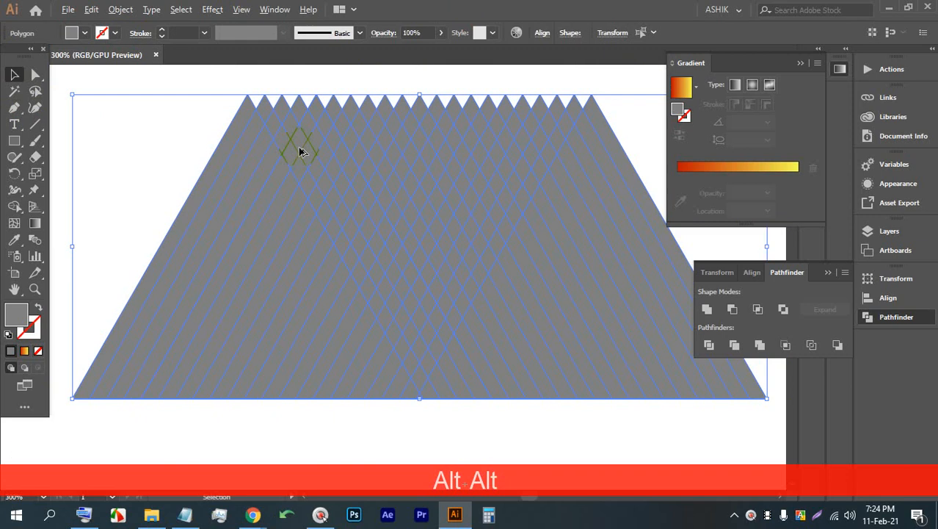
click(388, 347)
drag(520, 343, 533, 352)
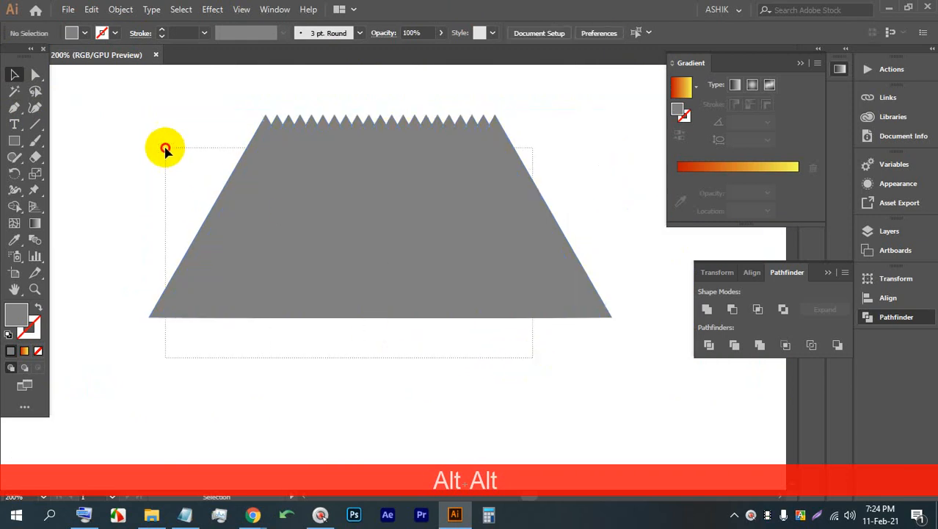
drag(165, 149, 165, 149)
click(543, 33)
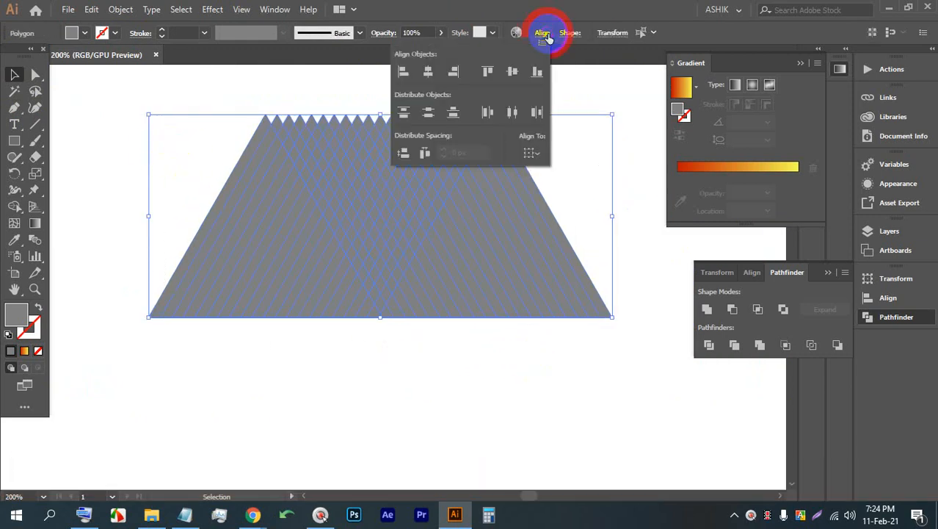
click(512, 71)
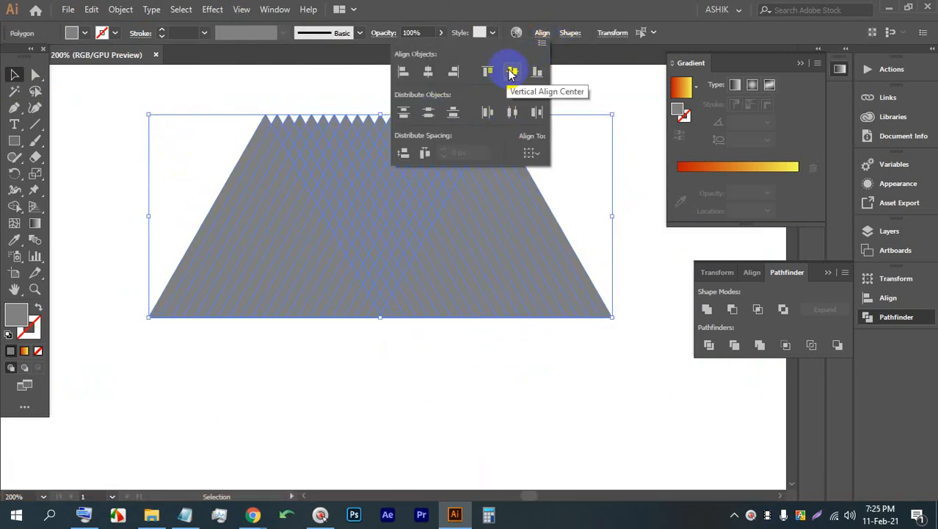
click(378, 363)
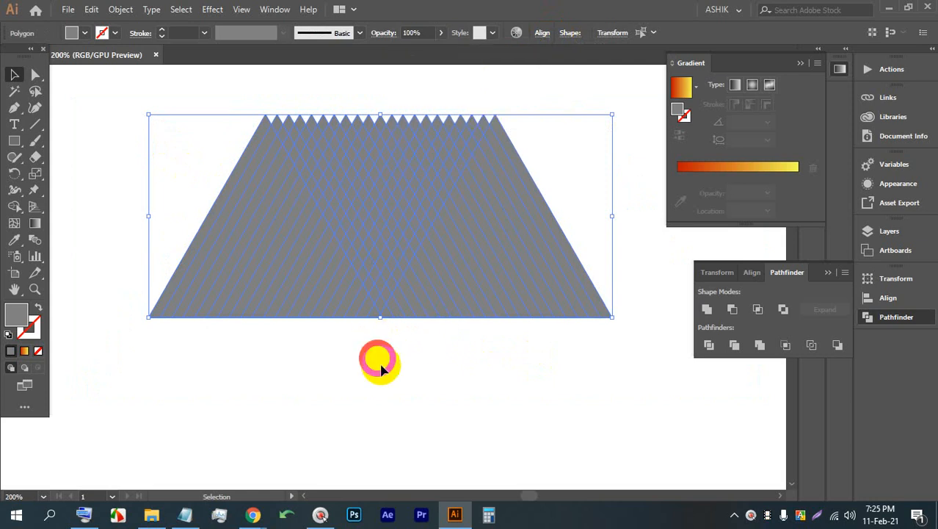
Step: Divide the selected overlapping triangles with Pathfinder Divide and ungroup the resulting pieces
click(218, 195)
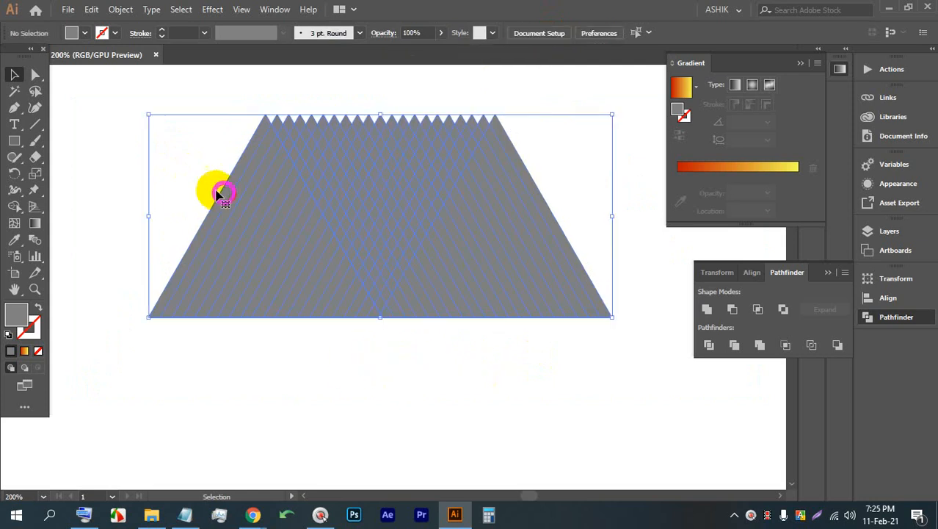
click(709, 345)
right_click(395, 243)
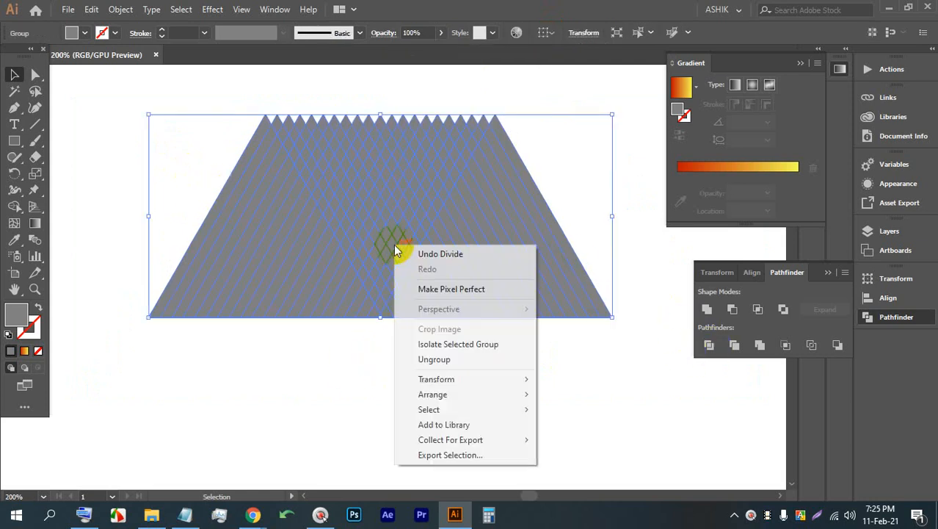
click(425, 359)
Step: Delete the top rows of divided pieces beside the leftmost triangle's peak, and undo the last deletion
drag(568, 154, 278, 83)
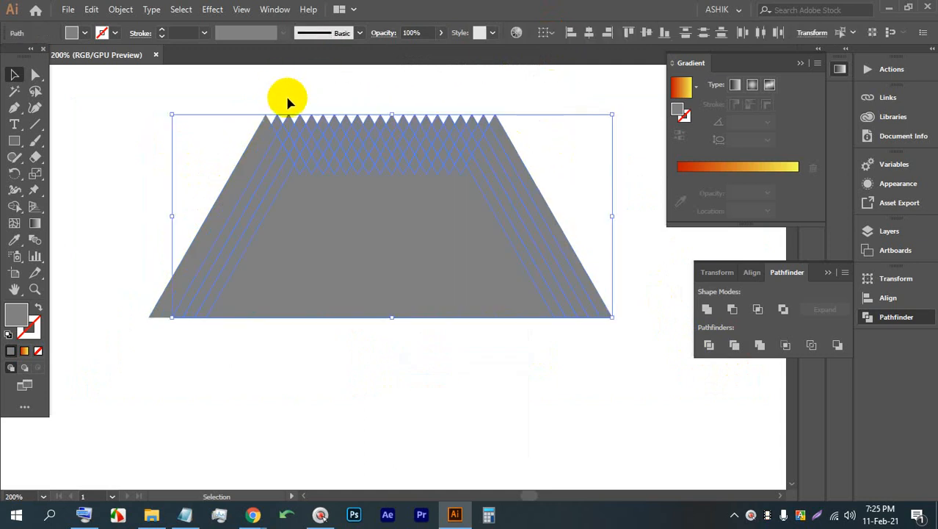
drag(518, 112, 273, 99)
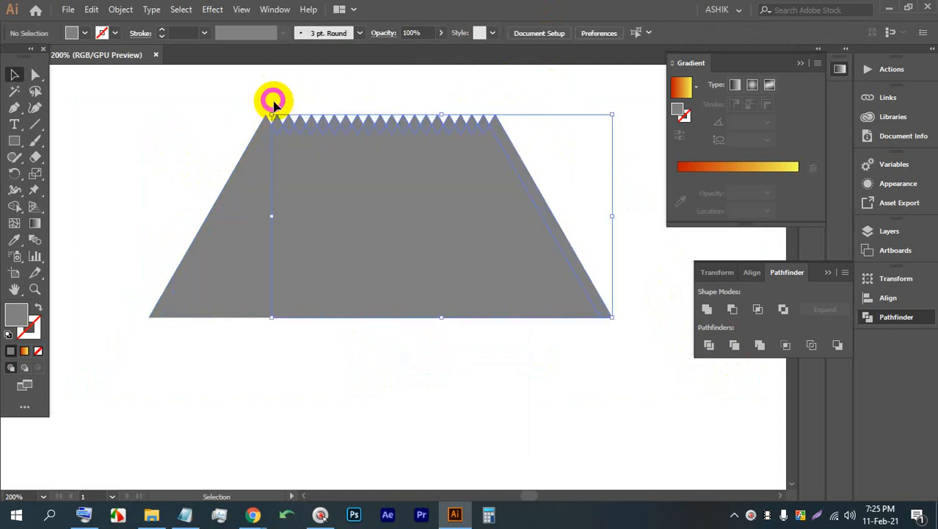
click(329, 118)
key(BackSpace)
drag(530, 144, 284, 103)
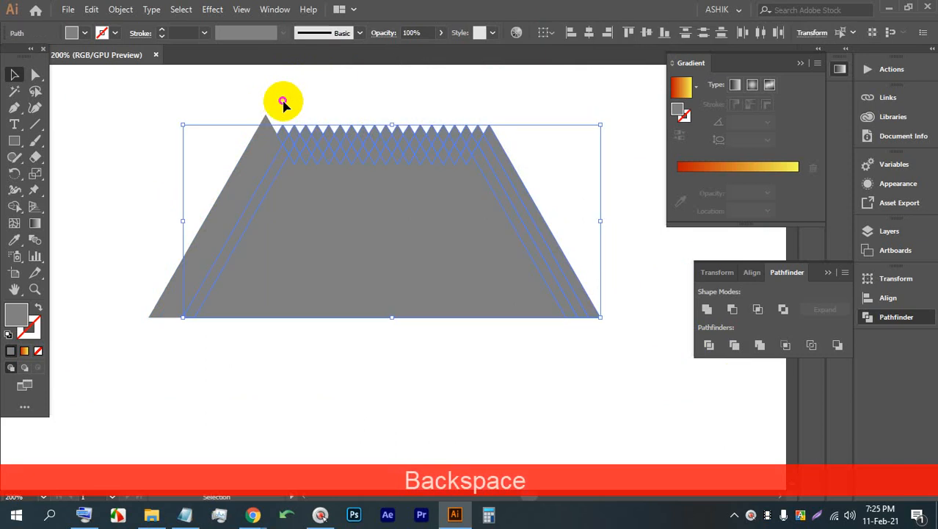
key(BackSpace)
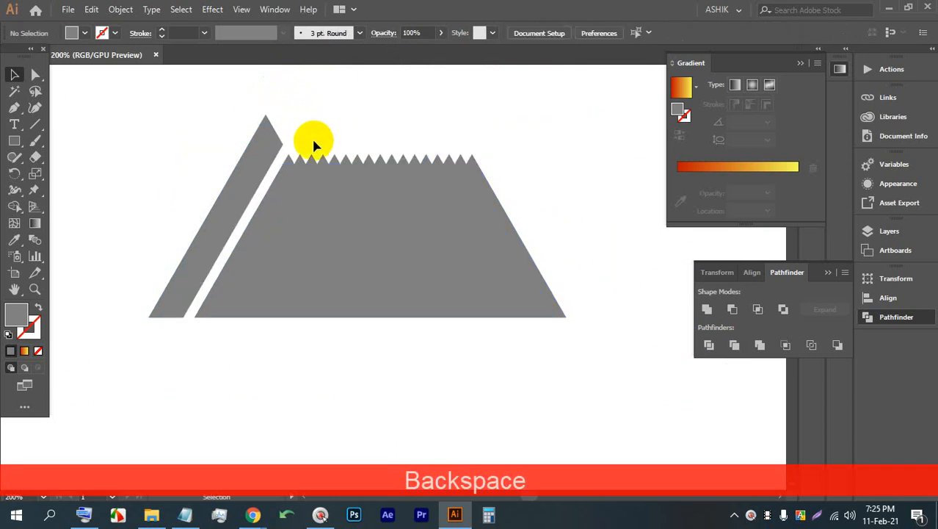
key(ctrl+z)
scroll(273, 147, up, 3)
scroll(268, 142, down, 3)
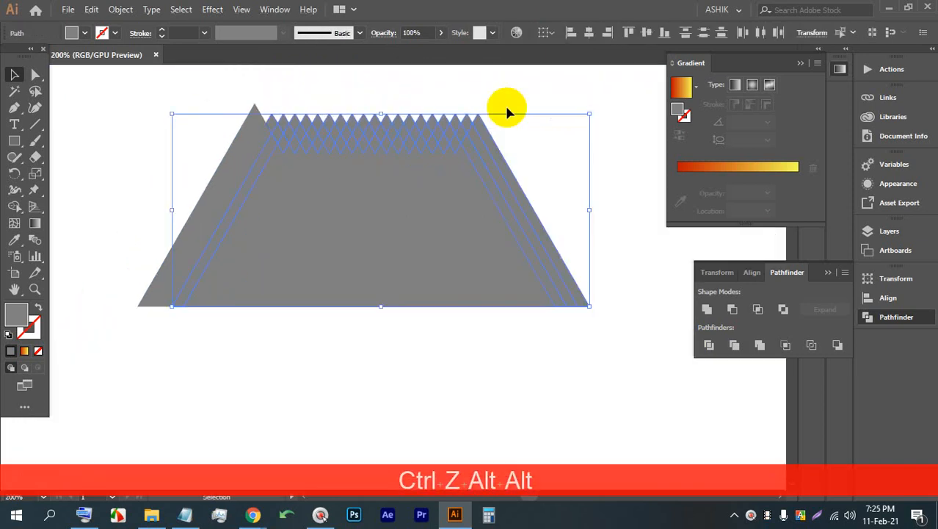
Step: Delete another two rows of pieces along the jagged upper edge, keeping the leftmost triangle's peak
click(507, 110)
drag(516, 129, 287, 136)
key(BackSpace)
key(BackSpace)
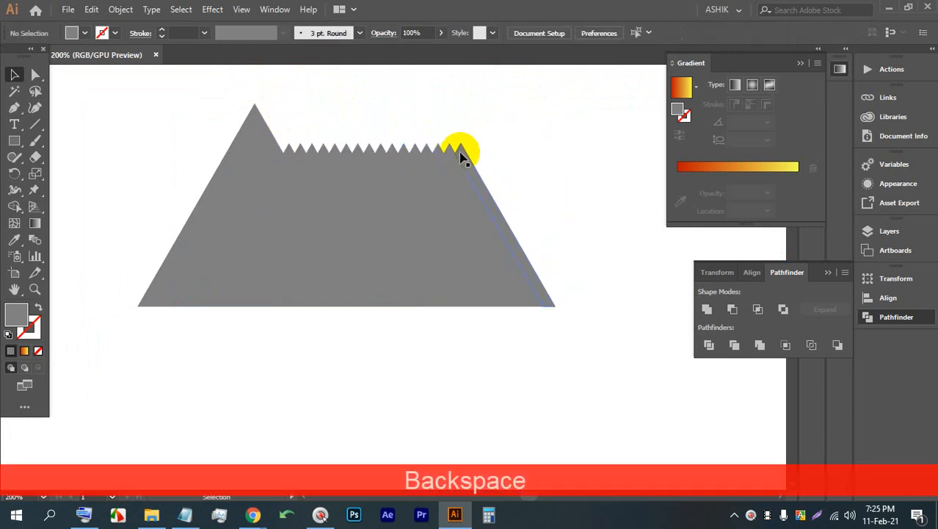
Step: Delete the remaining batches of divided pieces lying to the right of the leftmost triangle
drag(496, 158, 299, 139)
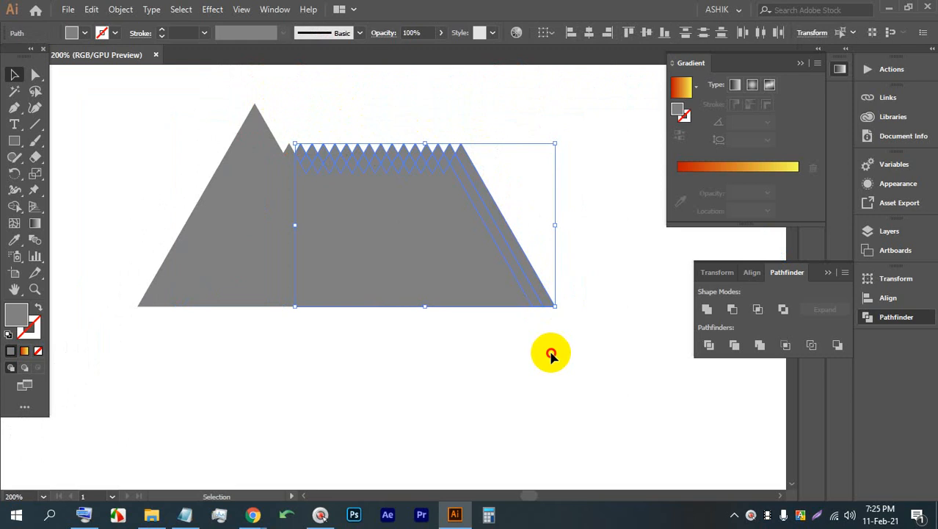
drag(565, 356, 435, 229)
key(BackSpace)
drag(463, 334, 403, 235)
key(BackSpace)
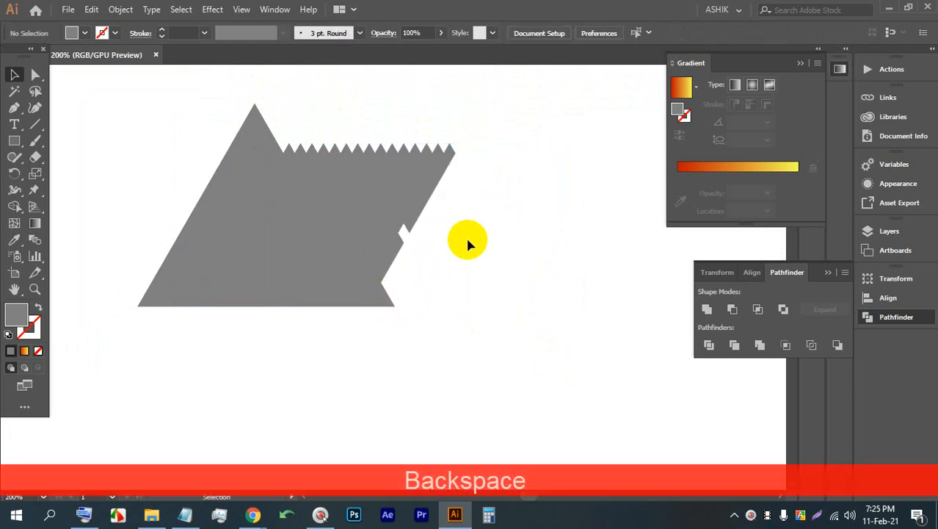
drag(444, 264, 320, 138)
key(BackSpace)
key(BackSpace)
drag(471, 177, 293, 141)
click(309, 159)
key(BackSpace)
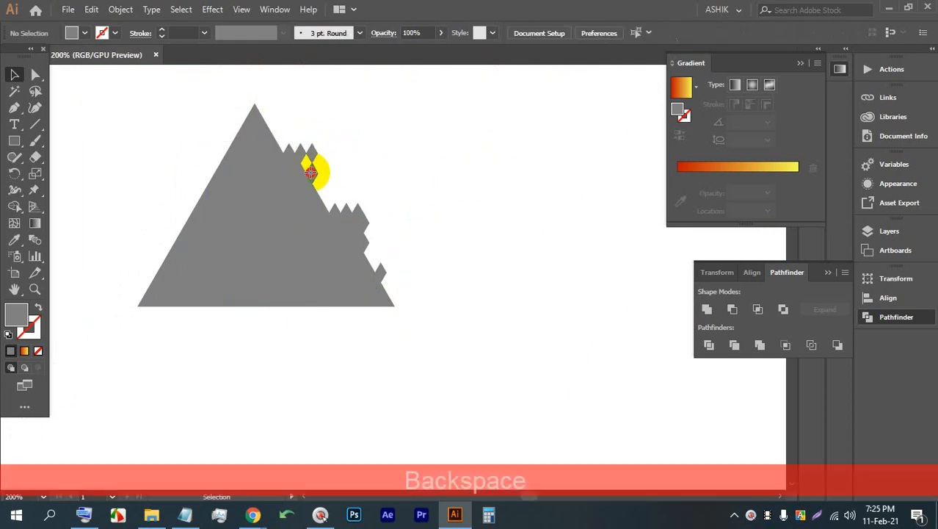
Step: Delete the leftover diamond pieces one by one along the upper part of the triangle's right edge
click(310, 172)
key(BackSpace)
drag(304, 163, 306, 163)
key(BackSpace)
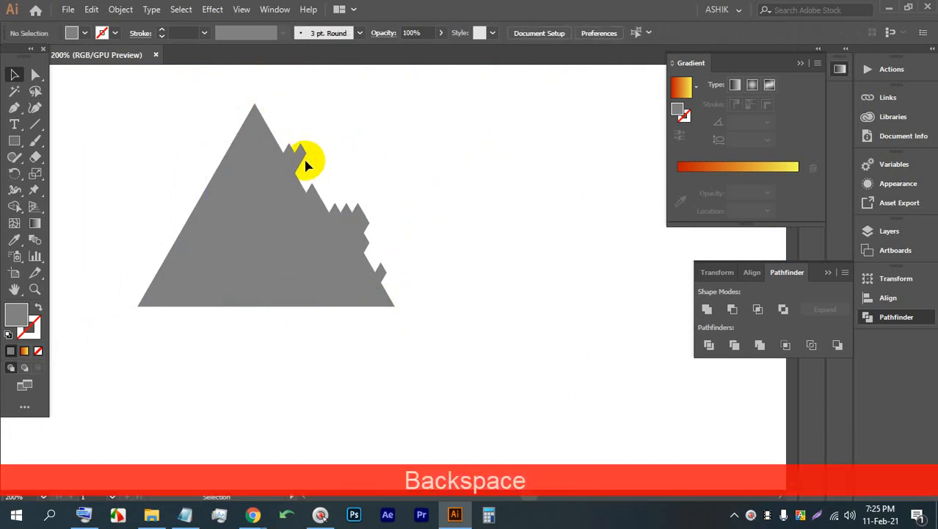
click(295, 158)
key(BackSpace)
click(288, 153)
key(BackSpace)
click(301, 154)
key(BackSpace)
Step: Delete single diamond pieces from the middle of the triangle's right edge and the clump beside it
click(314, 191)
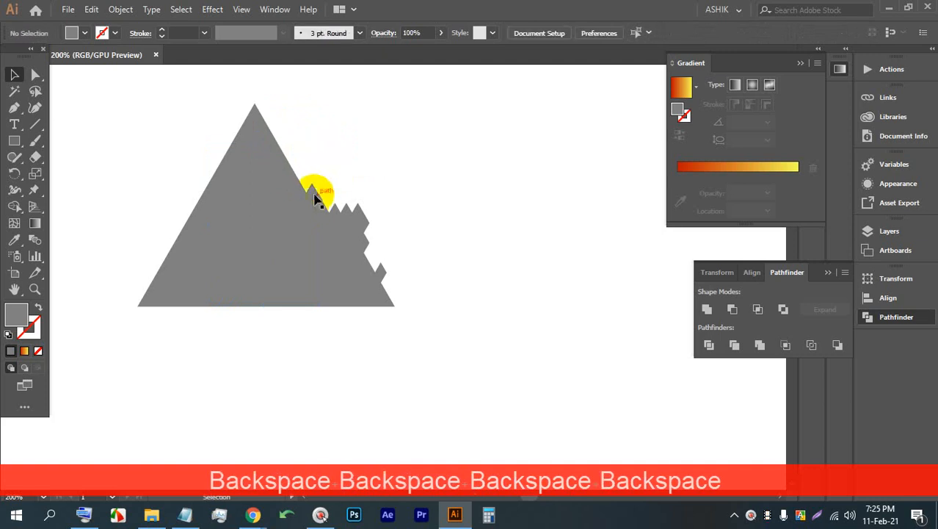
key(BackSpace)
click(320, 195)
key(BackSpace)
click(331, 204)
key(BackSpace)
click(341, 232)
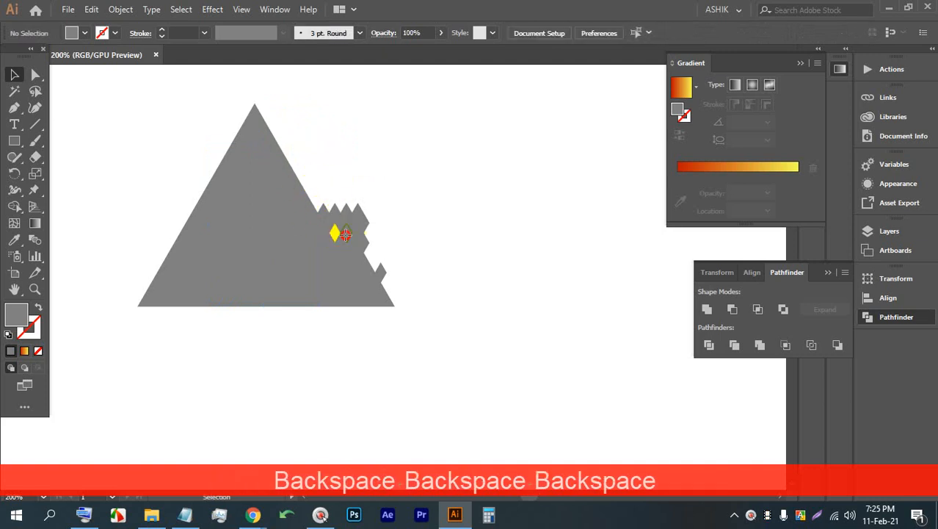
key(BackSpace)
click(336, 220)
key(BackSpace)
click(336, 224)
key(BackSpace)
click(338, 243)
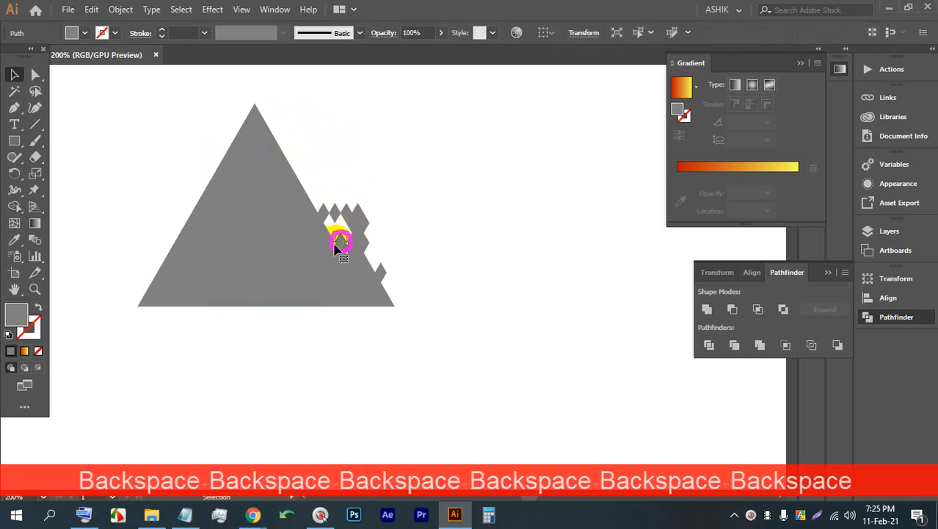
Step: Delete the entire divided triangle artwork to start over
drag(184, 189, 344, 309)
click(513, 317)
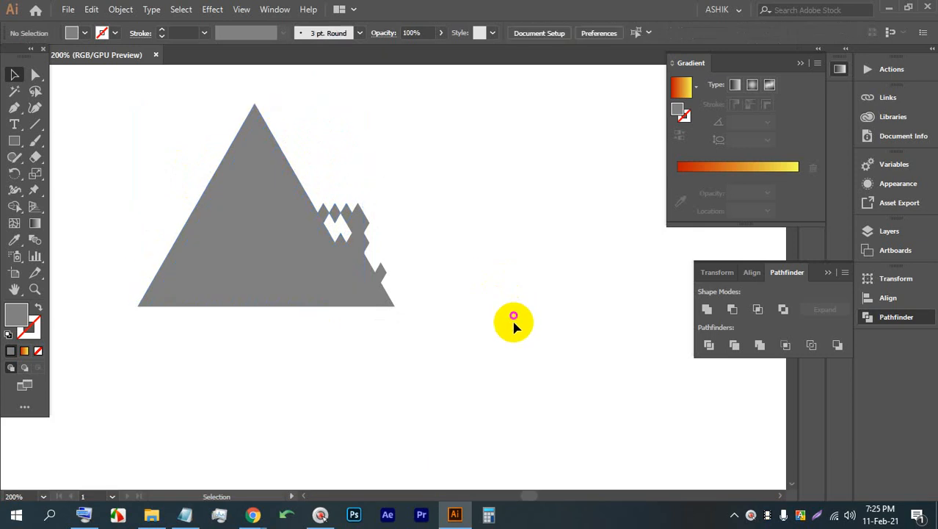
drag(513, 334, 129, 130)
key(BackSpace)
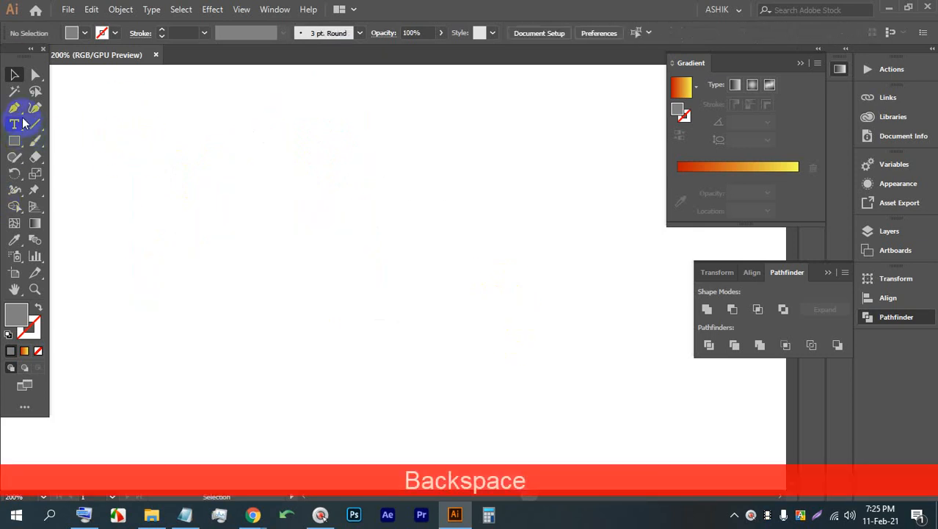
click(15, 139)
drag(242, 197, 287, 309)
key(BackSpace)
Step: Draw a gray upright triangle with the Polygon tool and move it slightly lower on the artboard
click(17, 144)
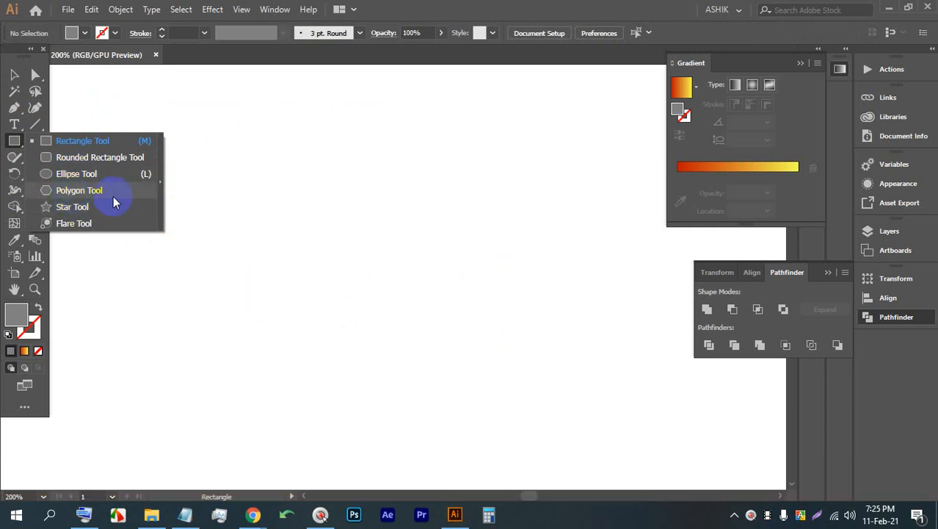
click(113, 196)
mouse_move(281, 189)
mouse_down()
mouse_move(335, 273)
mouse_move(351, 251)
mouse_up()
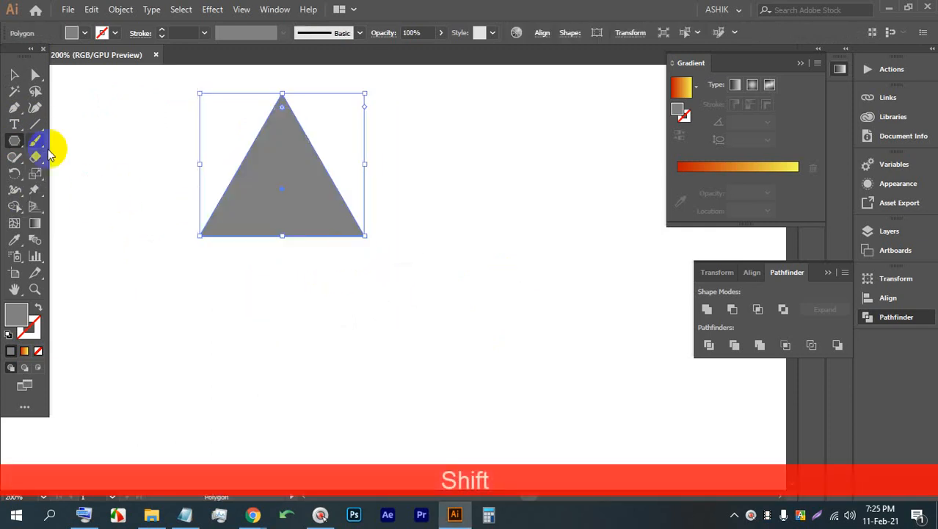
click(14, 74)
drag(289, 193, 273, 251)
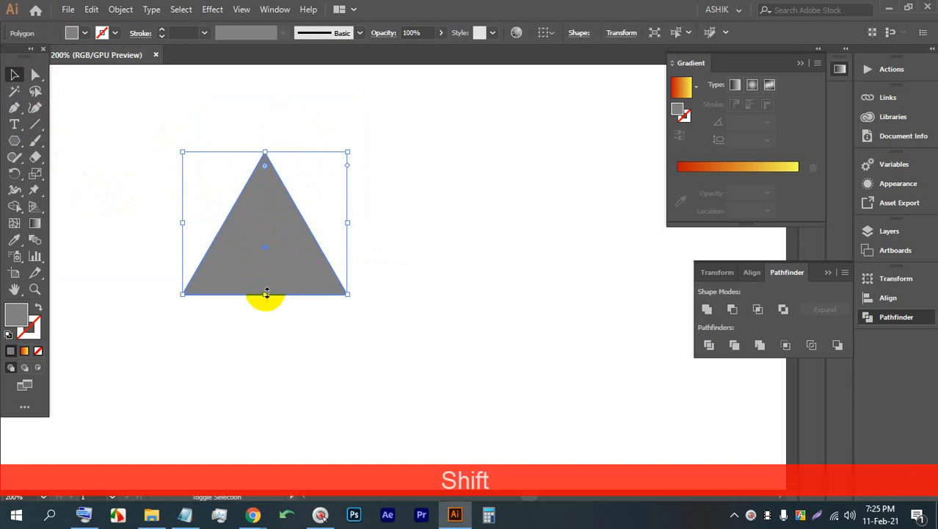
drag(266, 292, 266, 314)
key(ctrl+z)
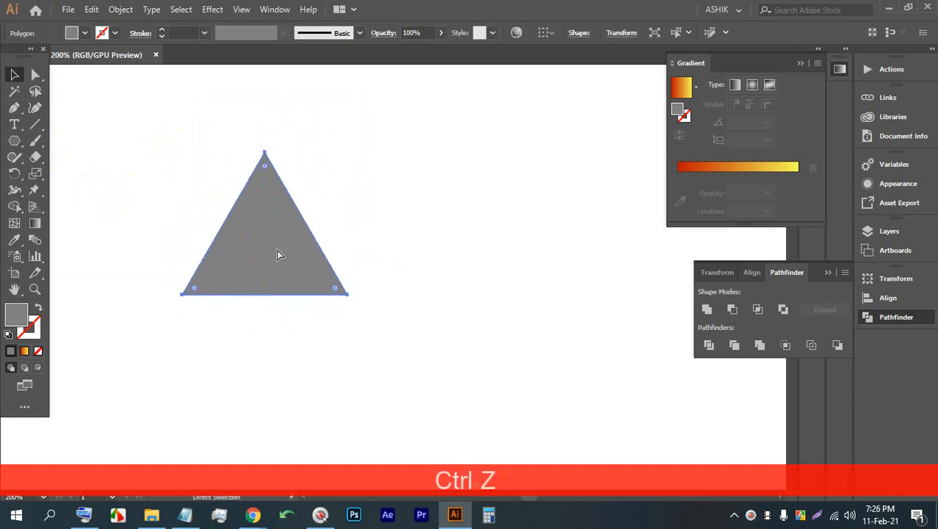
scroll(209, 213, up, 2)
drag(478, 375, 513, 398)
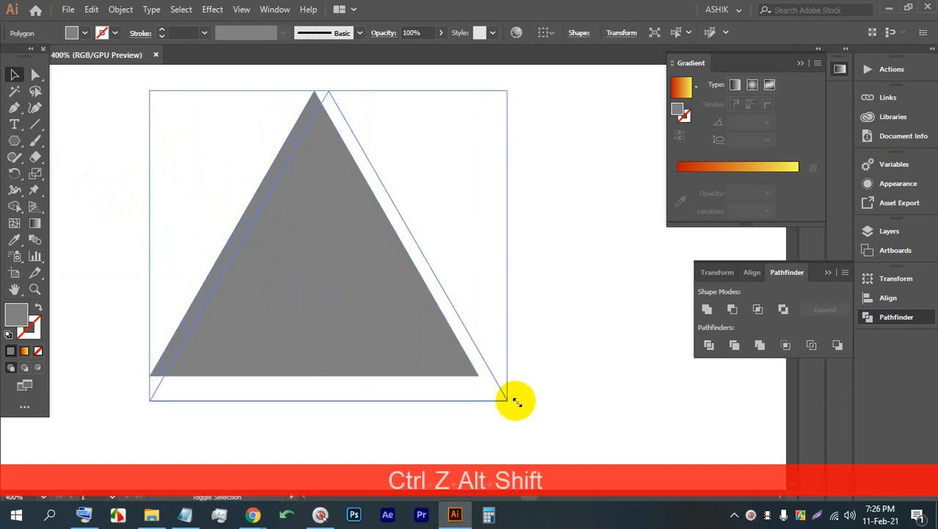
scroll(241, 215, down, 2)
scroll(379, 245, up, 1)
key(ctrl+z)
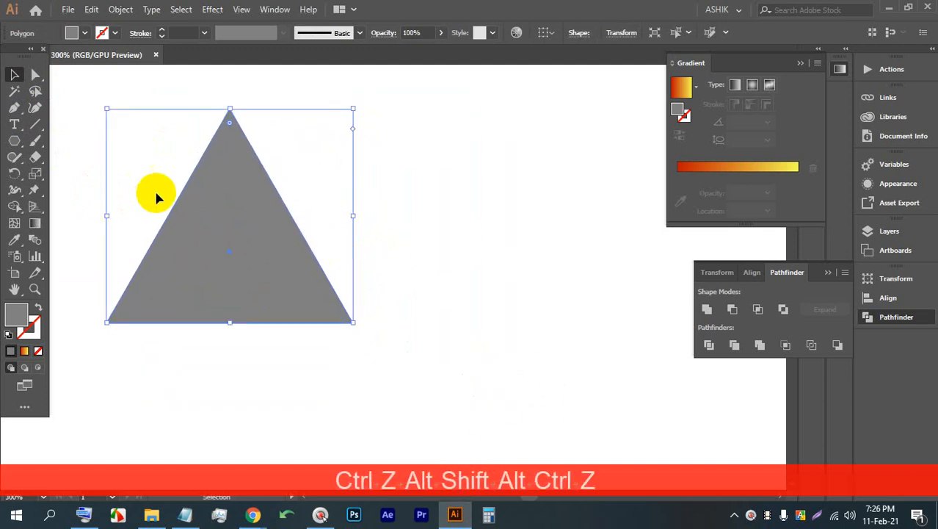
Step: Copy the gray triangle slightly to the right and repeat the duplication into a row of 12 overlapping triangles
scroll(143, 192, up, 1)
click(449, 227)
drag(236, 233, 283, 232)
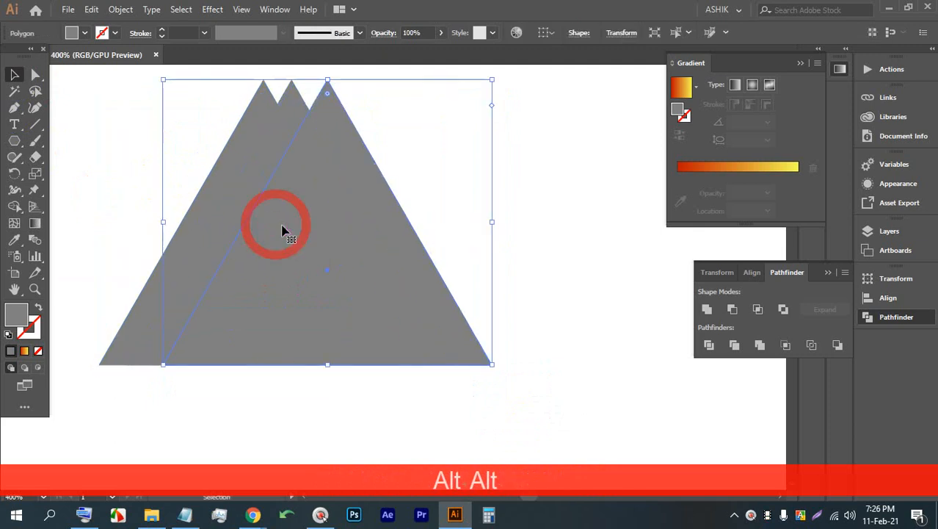
key(ctrl+z)
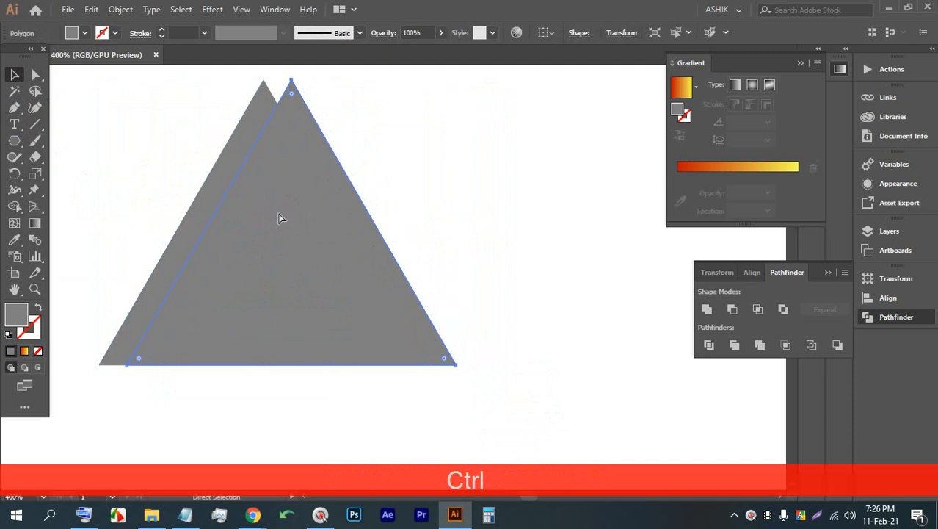
key(ctrl+d)
key(ctrl+d)
key(ctrl+d)
key(ctrl+d)
key(ctrl+d)
key(ctrl+d)
key(ctrl+d)
key(ctrl+d)
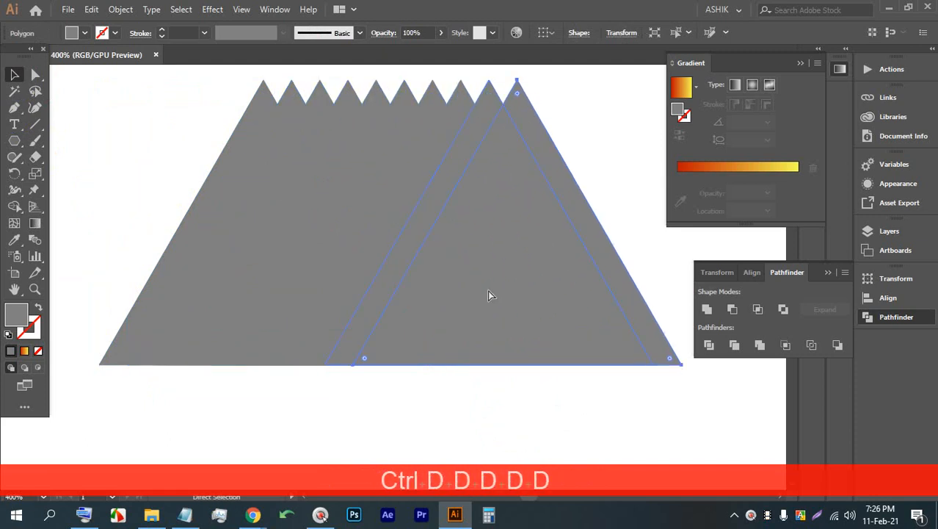
key(ctrl+d)
key(ctrl+d)
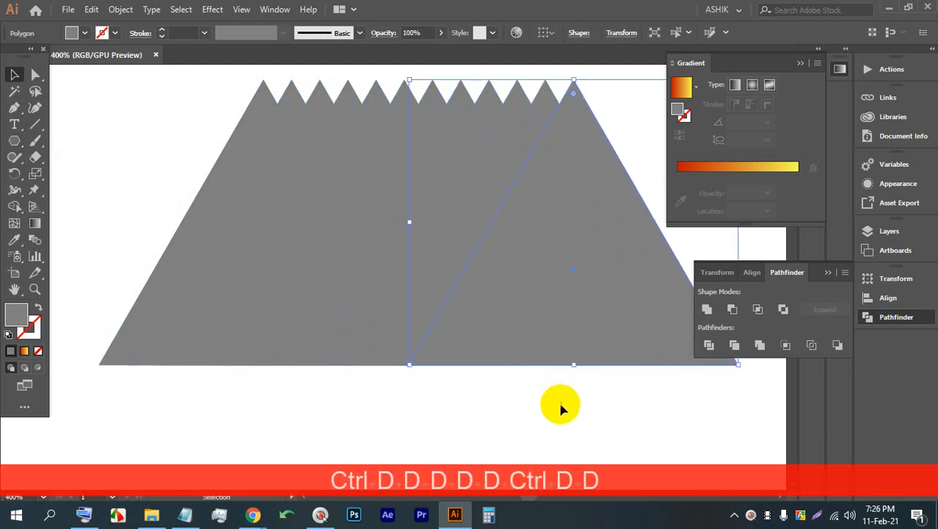
drag(558, 402, 157, 220)
click(521, 410)
drag(534, 418, 144, 214)
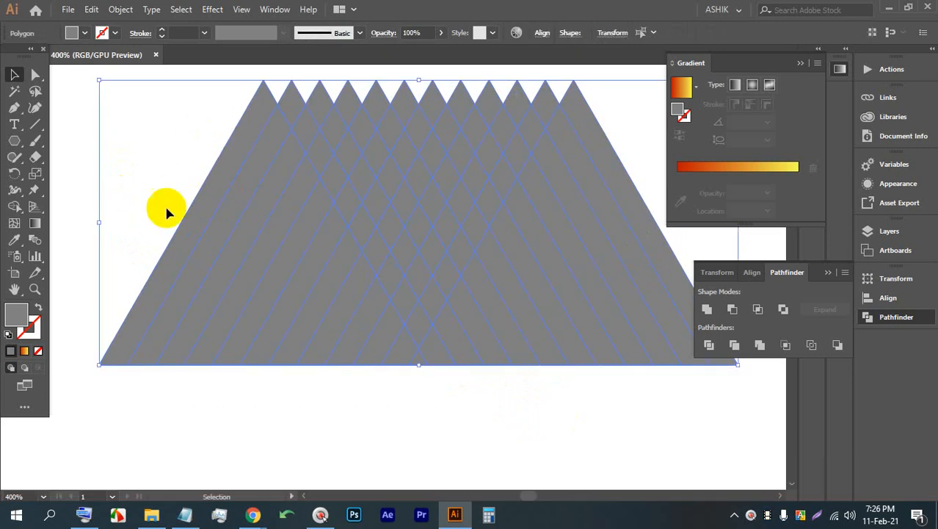
alt+scroll(169, 207, up, 3)
alt+scroll(252, 211, down, 3)
scroll(419, 222, down, 1)
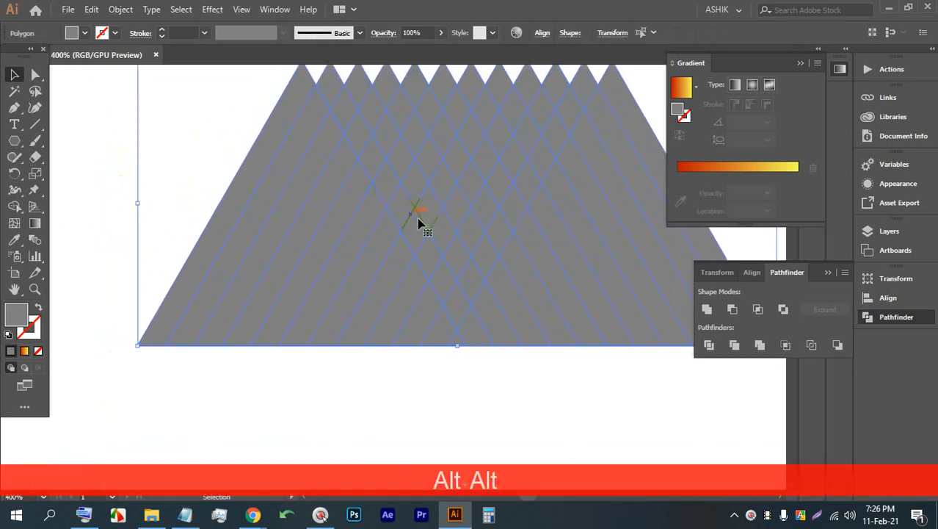
click(542, 33)
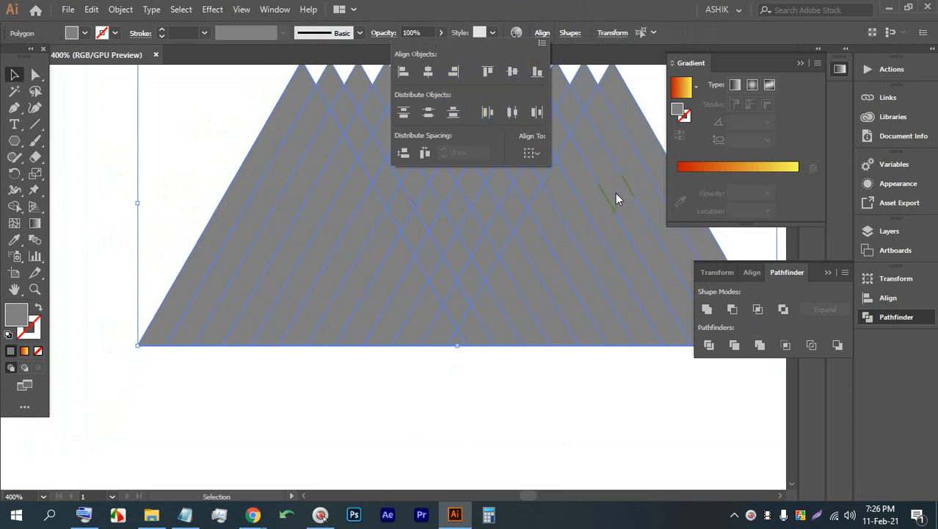
right_click(443, 254)
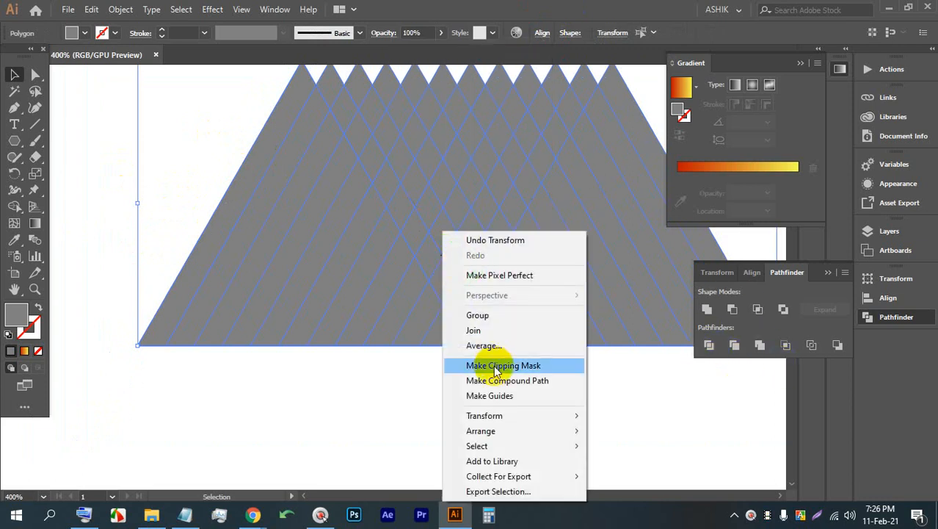
click(307, 366)
click(367, 278)
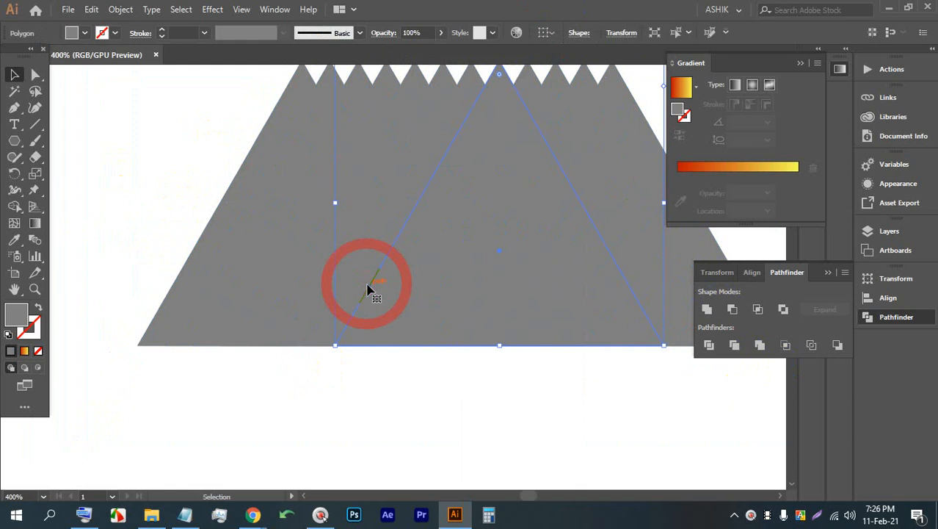
Step: Select all 12 overlapping triangles, split them with Pathfinder Divide and ungroup the resulting pieces
click(469, 420)
click(195, 164)
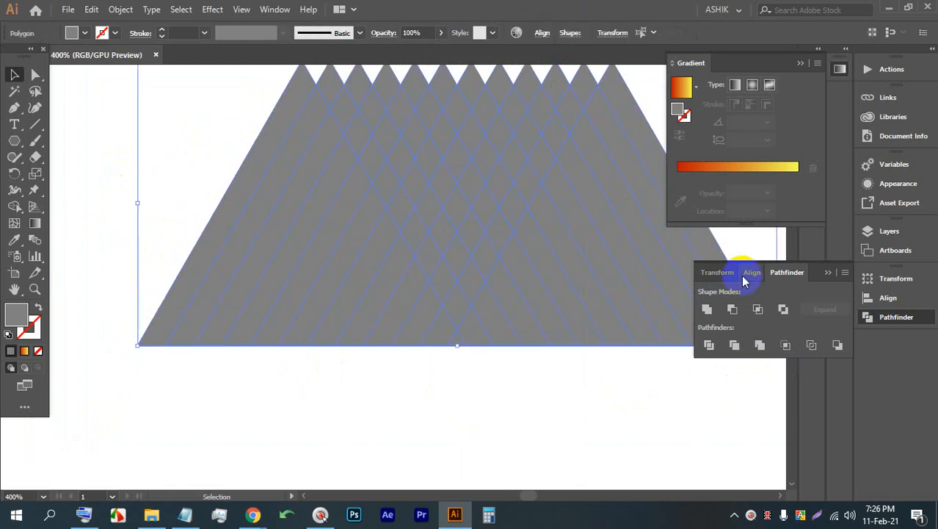
click(709, 345)
right_click(498, 215)
click(540, 332)
click(502, 388)
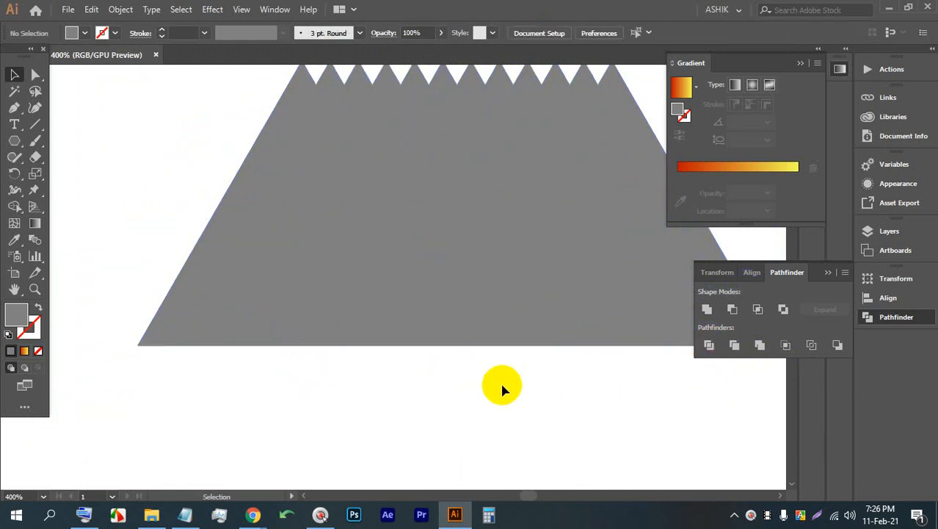
Step: Delete all divided pieces to the right of the leftmost triangle, keeping only its diagonal strips
click(477, 278)
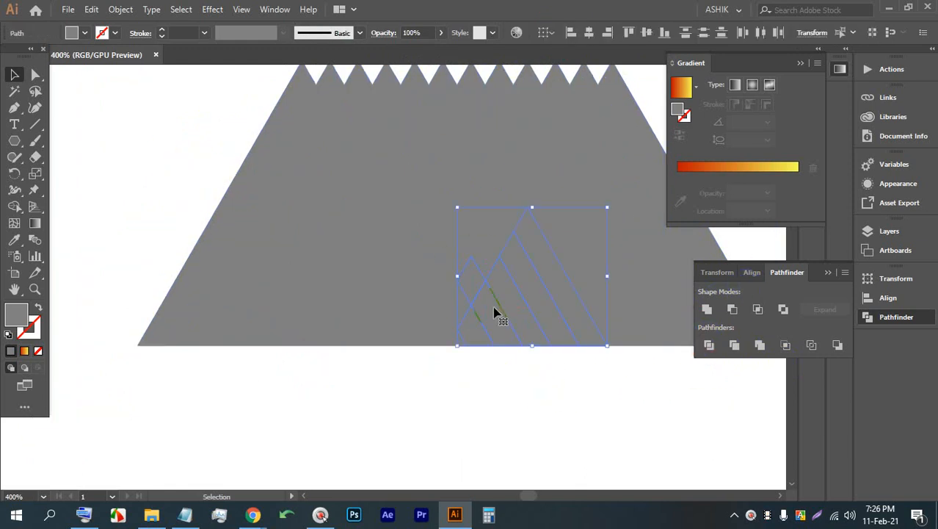
drag(556, 309, 373, 352)
click(517, 174)
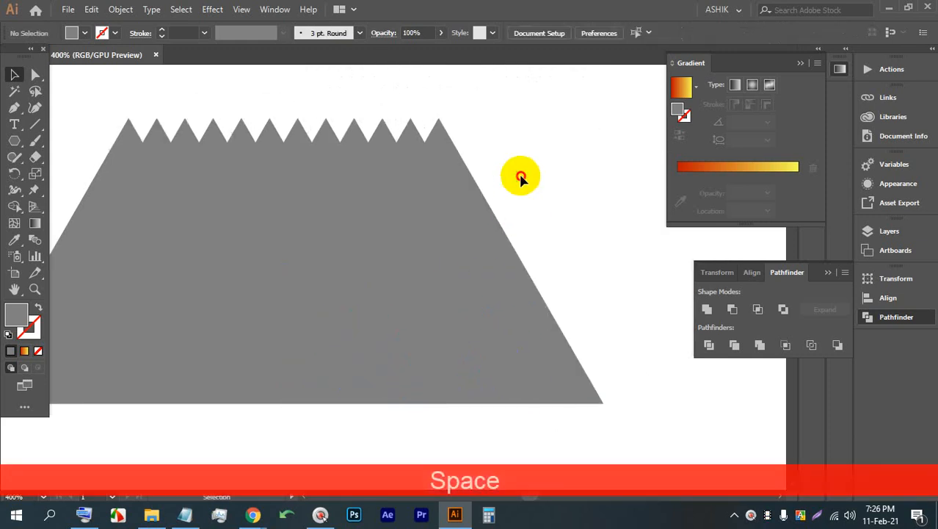
drag(518, 174, 169, 94)
key(BackSpace)
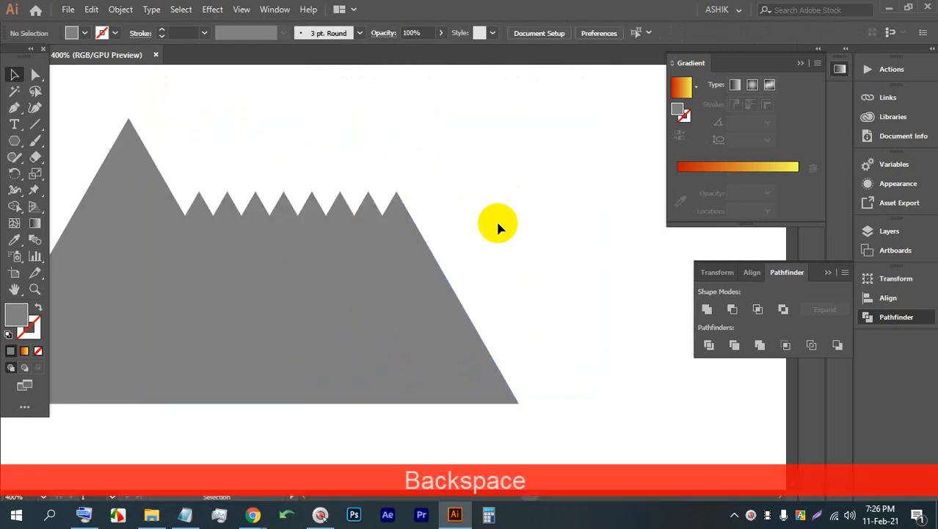
drag(503, 234, 204, 160)
key(BackSpace)
drag(415, 272, 222, 227)
key(BackSpace)
drag(282, 301, 256, 280)
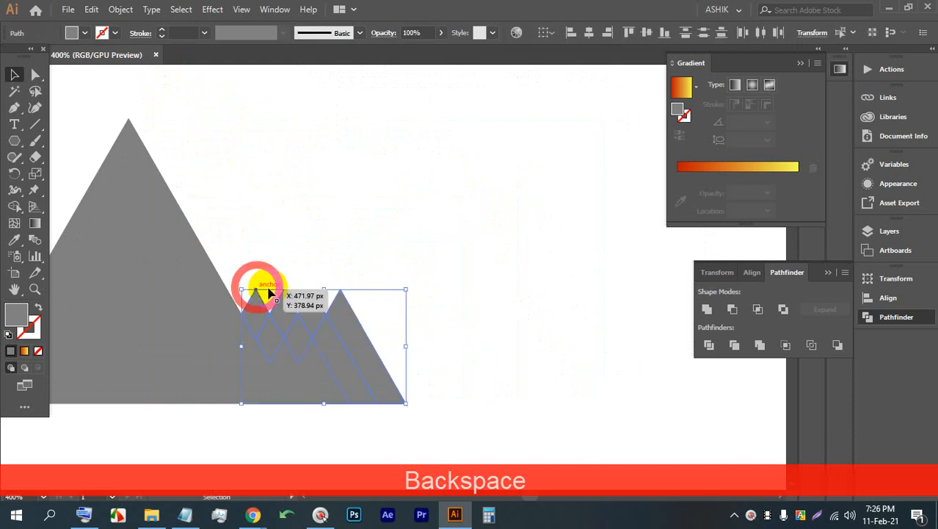
key(BackSpace)
drag(368, 360, 293, 341)
key(BackSpace)
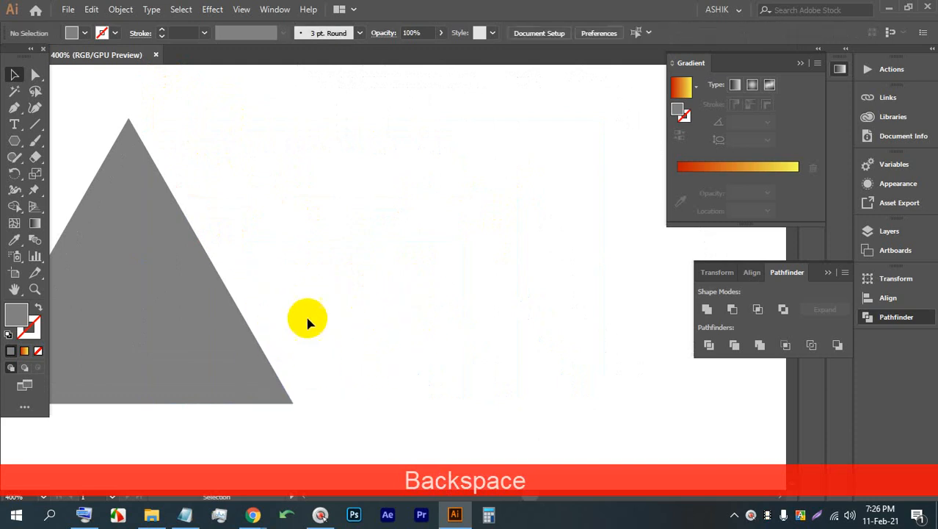
scroll(422, 229, down, 3)
scroll(283, 226, up, 2)
drag(520, 351, 228, 204)
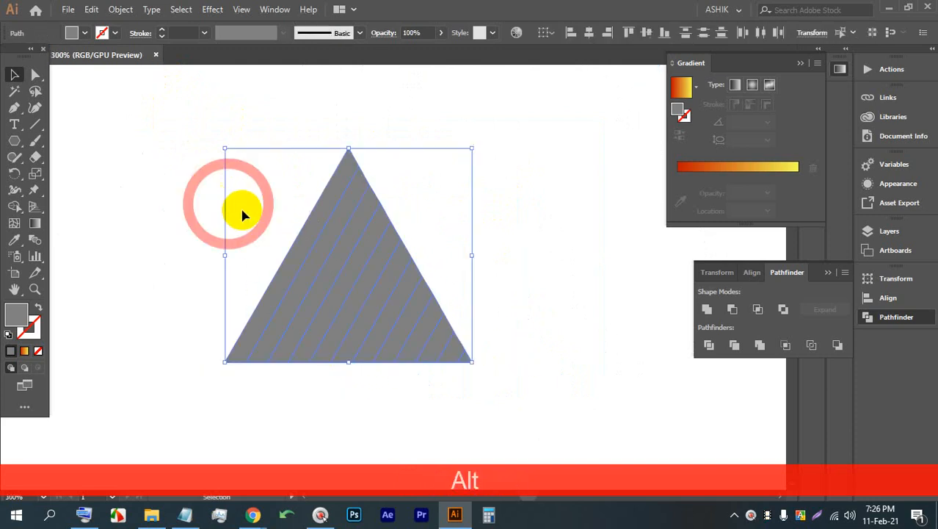
scroll(254, 200, up, 1)
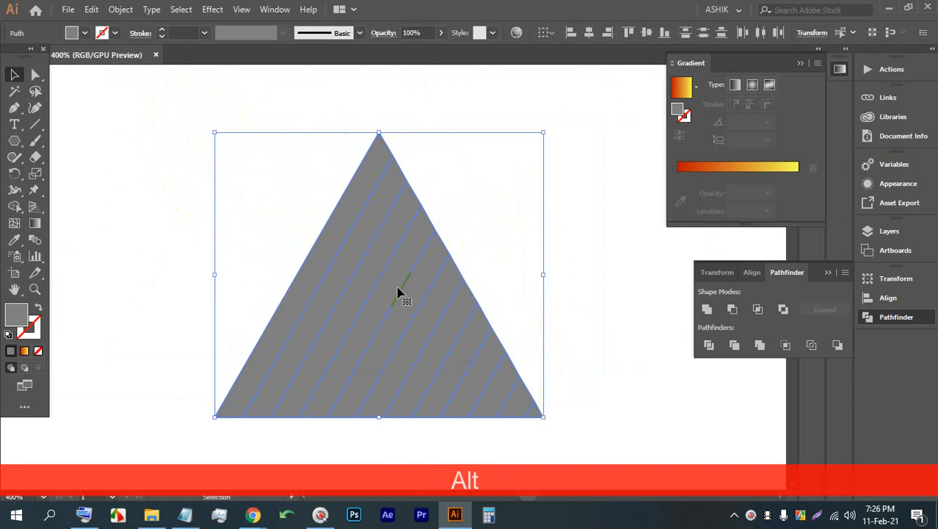
click(564, 304)
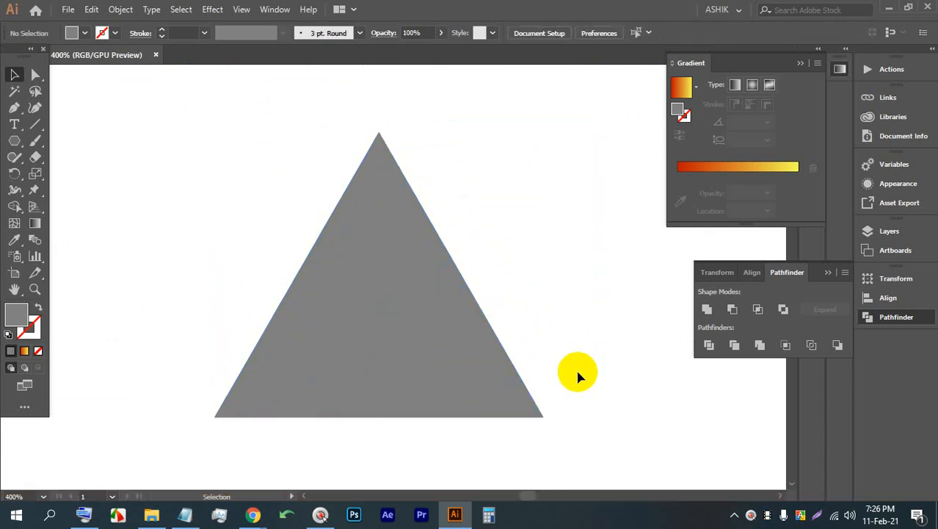
Step: Fill the second diagonal strip from the left edge with gray R=153 G=153 B=153
click(348, 240)
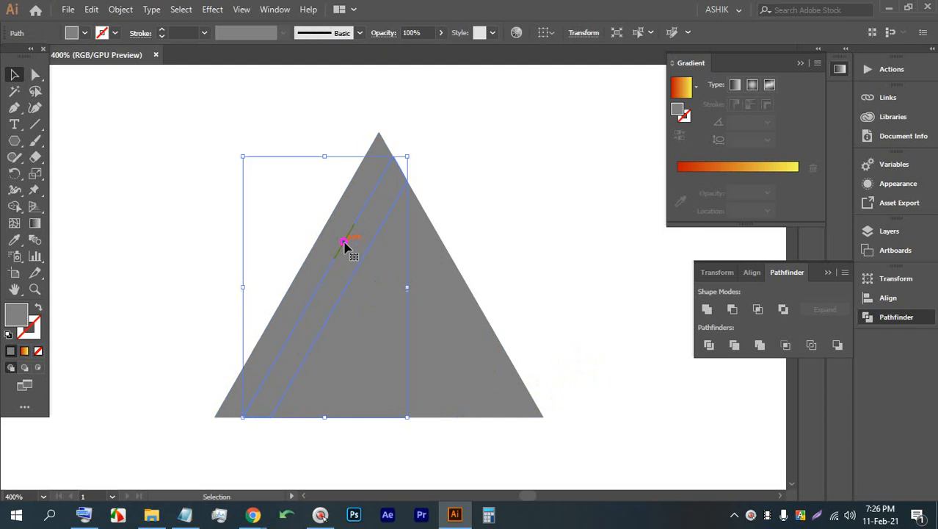
click(76, 32)
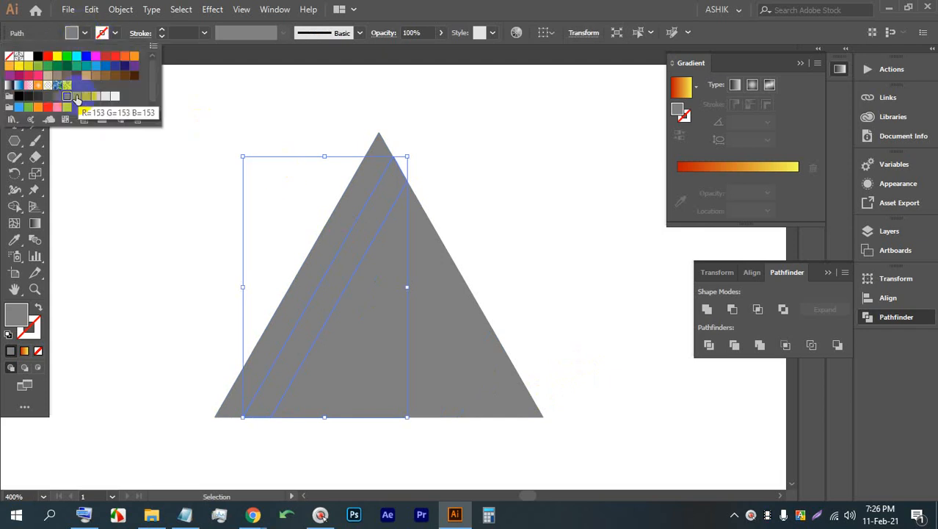
click(76, 96)
click(453, 182)
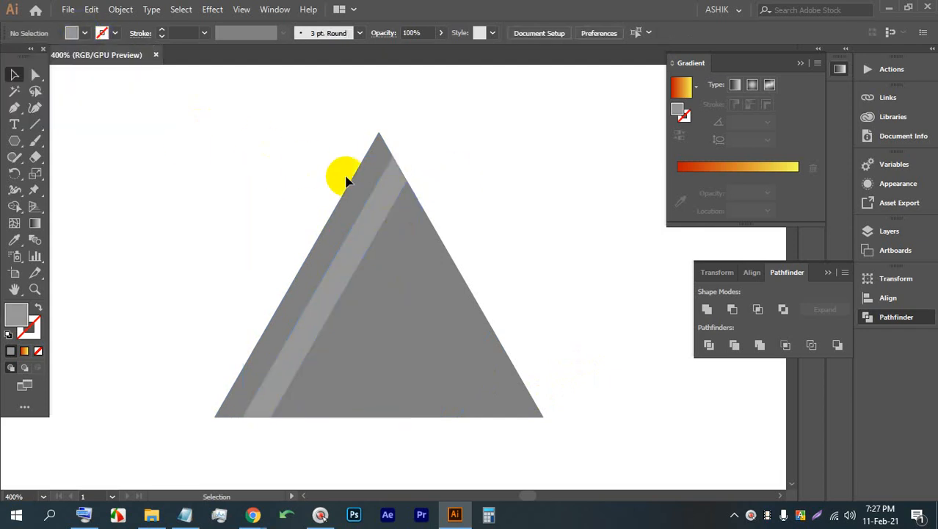
Step: Fill the first diagonal strip along the triangle's left edge with a dark charcoal gray after trying lighter grays
click(350, 181)
click(78, 33)
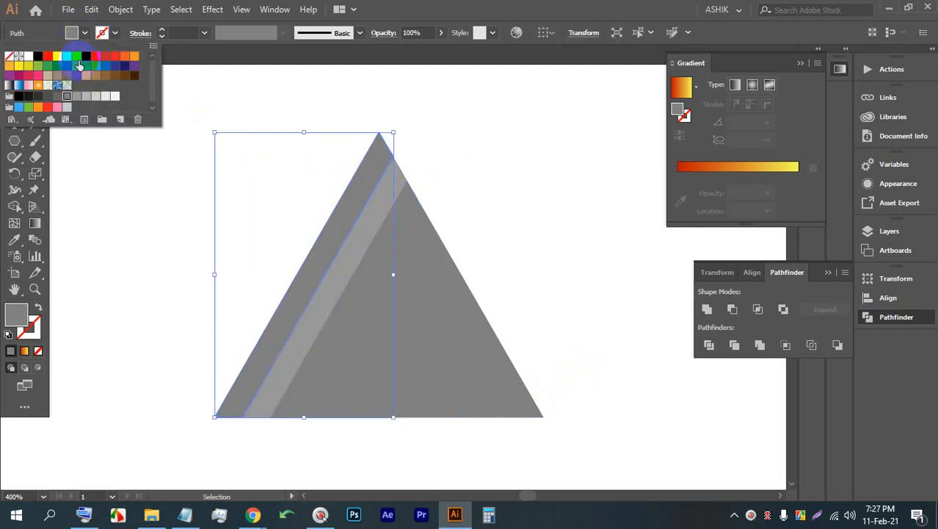
click(57, 97)
click(47, 96)
click(55, 96)
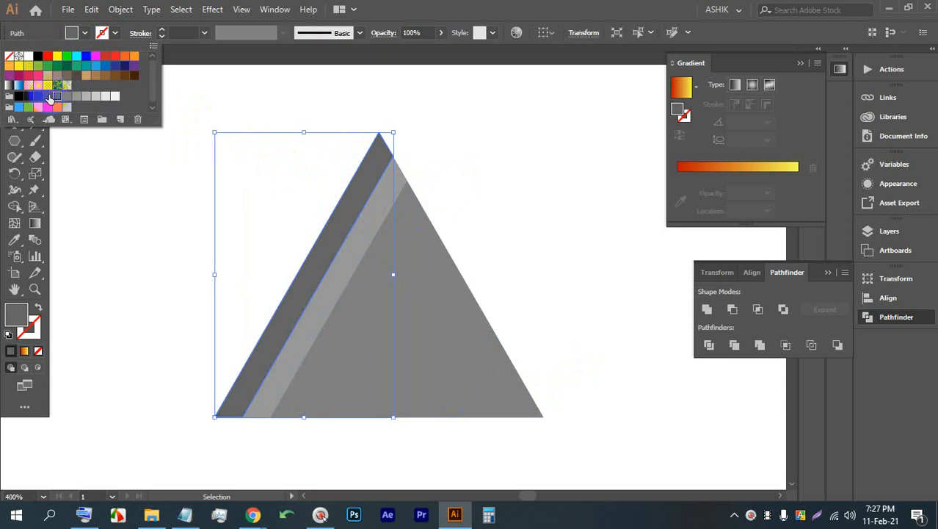
click(47, 96)
click(39, 96)
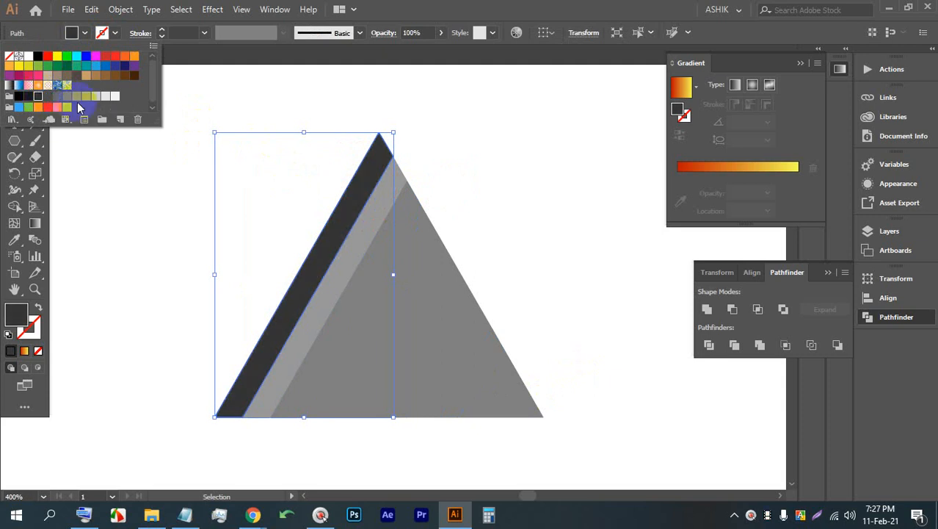
Step: Fill the second strip with gray R=77 G=77 B=77 and the third strip with R=102 G=102 B=102
click(403, 176)
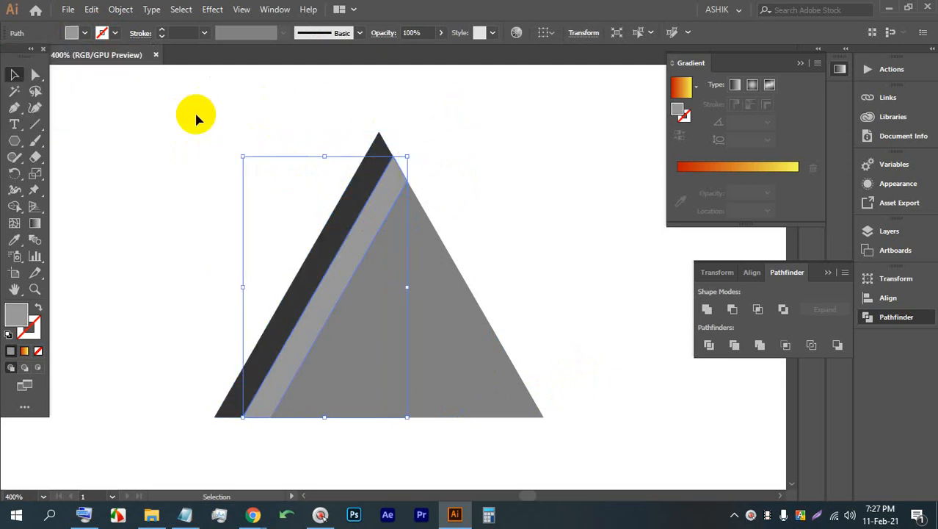
click(84, 32)
click(47, 96)
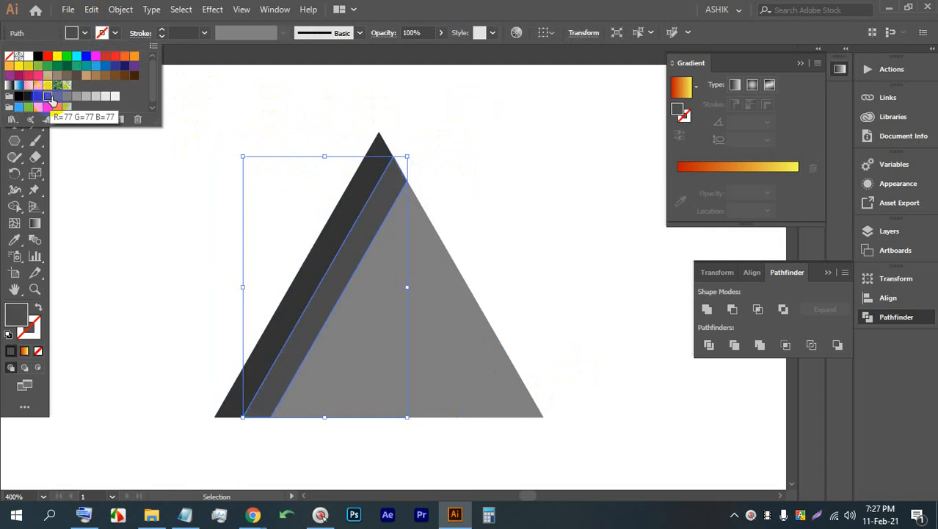
click(459, 159)
click(387, 243)
click(85, 33)
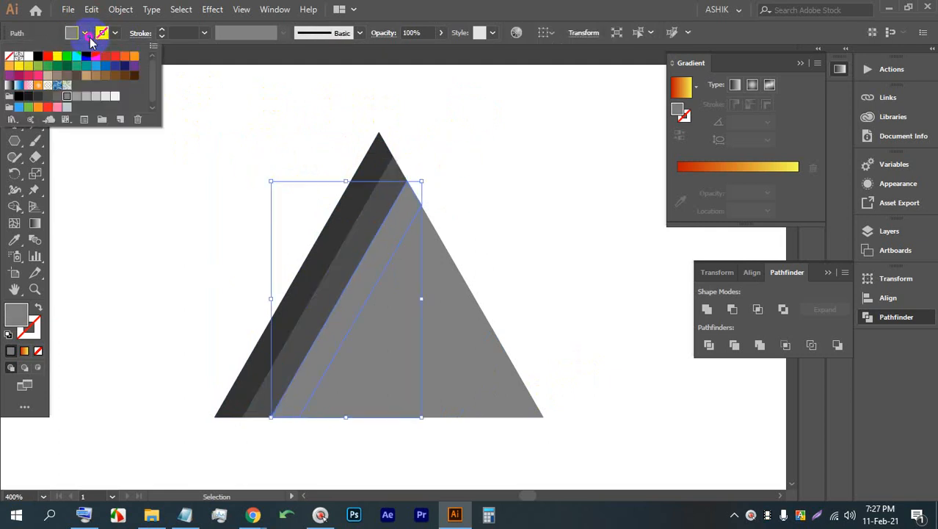
click(57, 96)
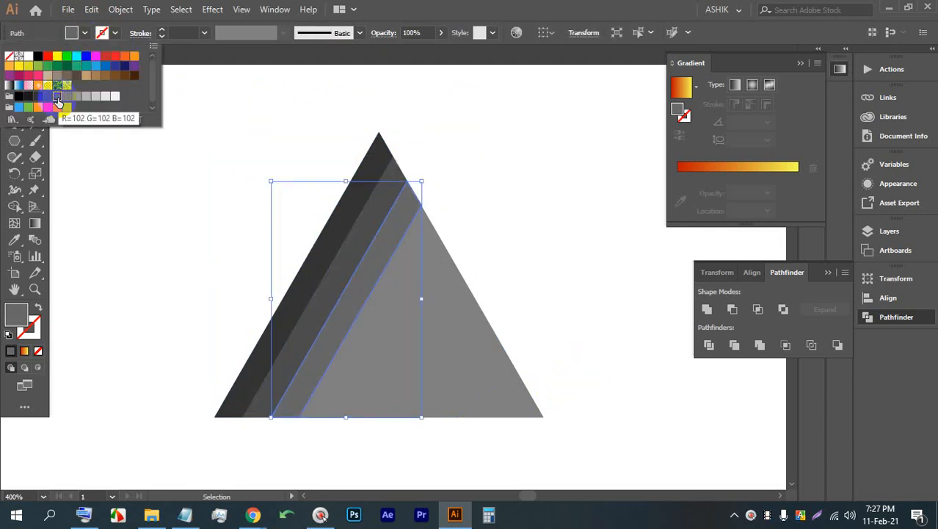
click(486, 128)
Step: Leave the fourth strip's mid-gray fill as it is and fill the fifth strip with R=153 G=153 B=153
click(417, 247)
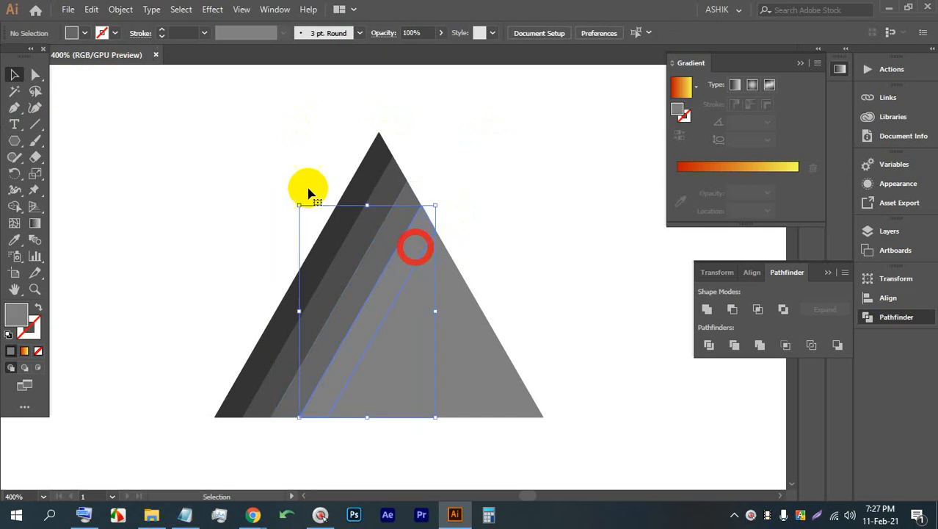
click(90, 37)
click(429, 138)
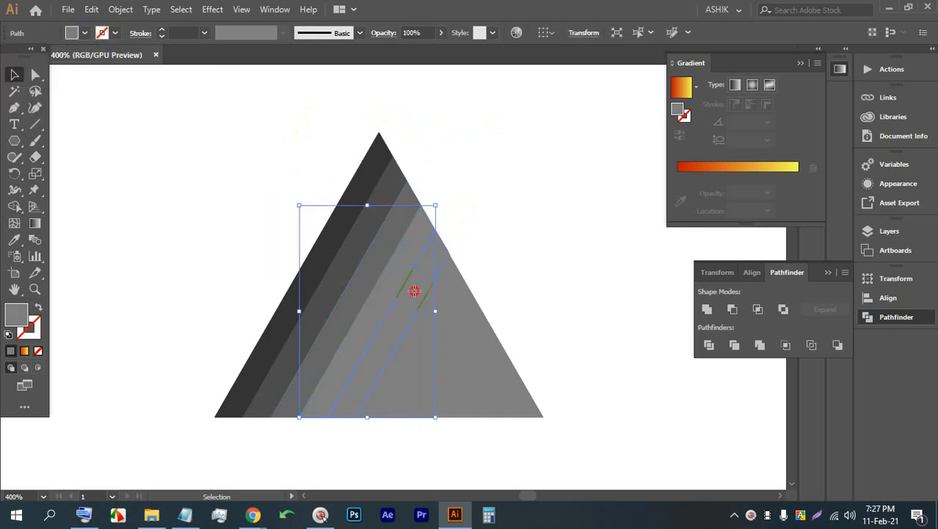
click(413, 289)
click(85, 37)
click(88, 99)
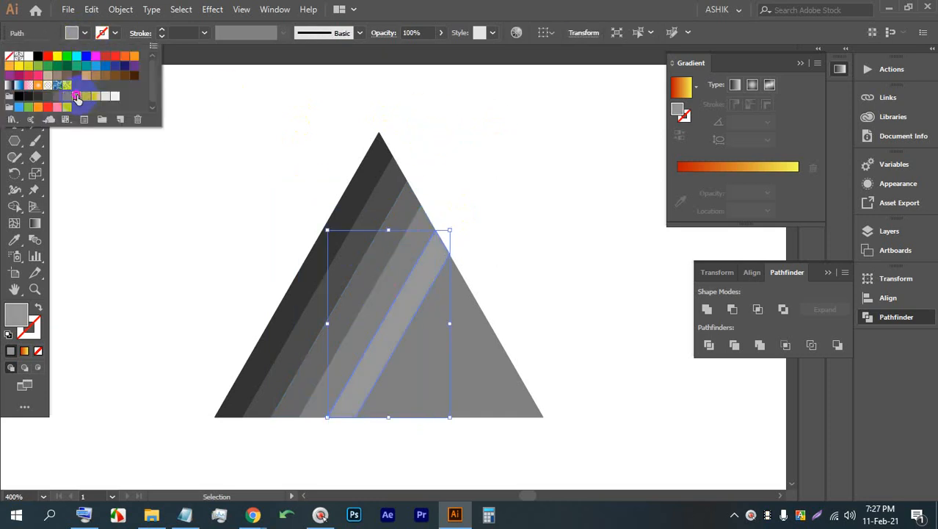
click(508, 159)
Step: Fill the sixth diagonal strip with the lighter gray R=179 G=179 B=179
click(443, 295)
click(86, 32)
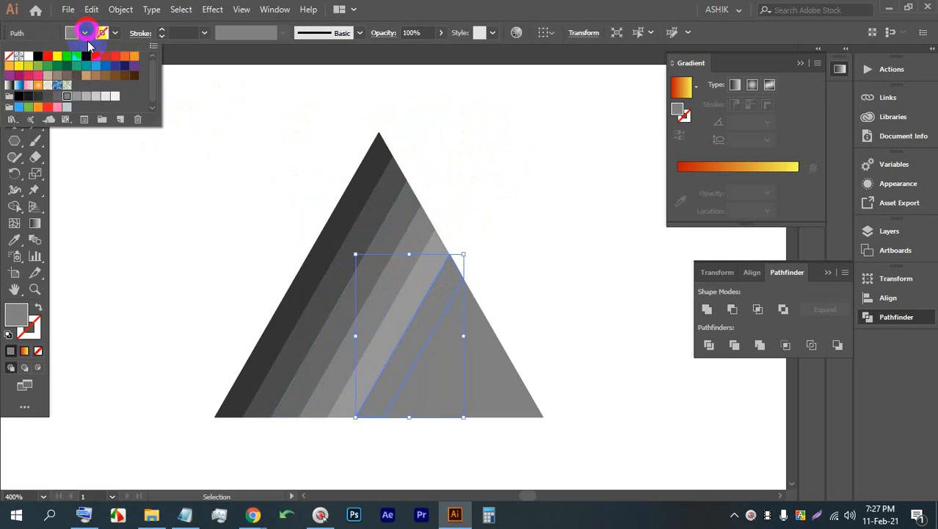
click(76, 97)
click(83, 98)
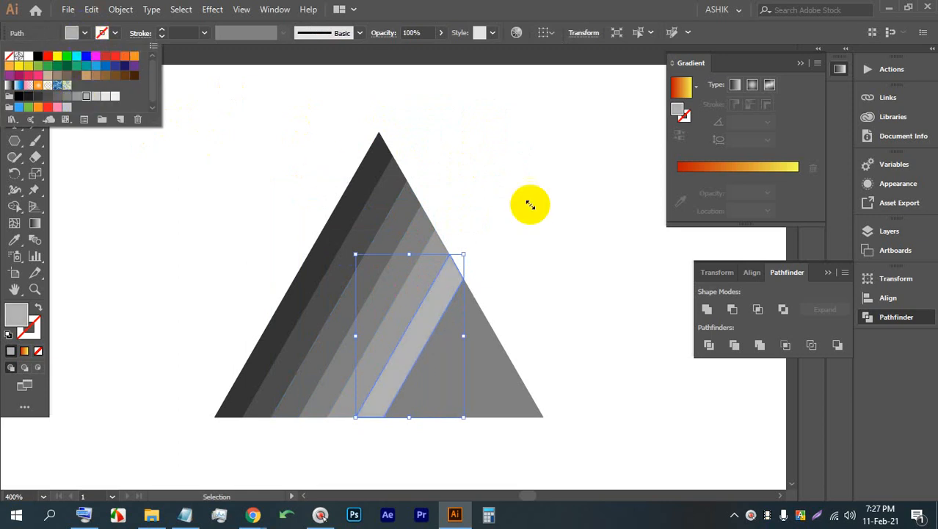
click(529, 208)
Step: Fill the seventh strip with a light gray one shade lighter than the sixth strip
click(442, 356)
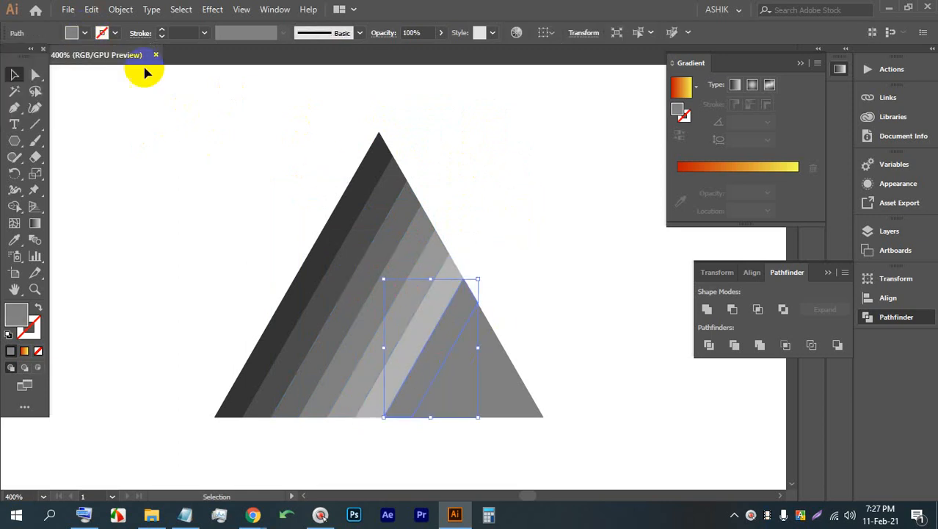
click(86, 33)
click(86, 98)
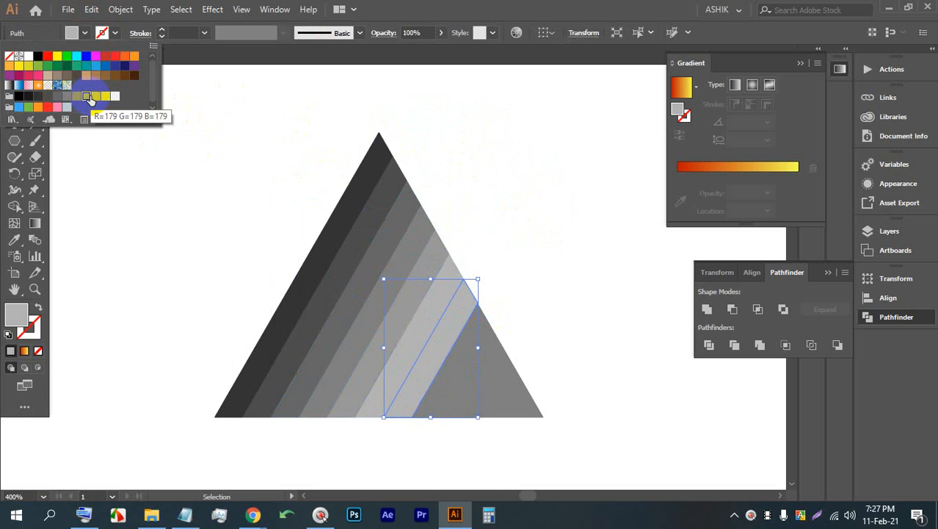
click(540, 231)
click(444, 329)
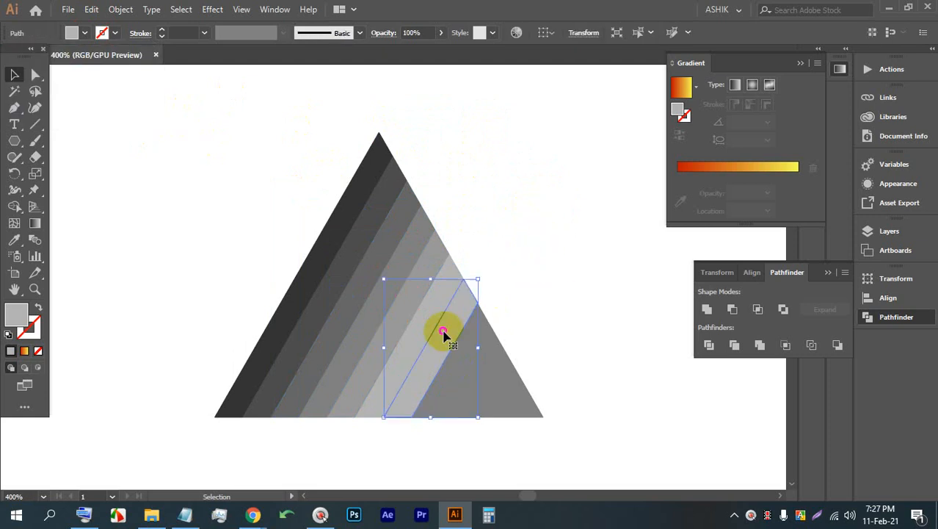
click(101, 33)
click(485, 192)
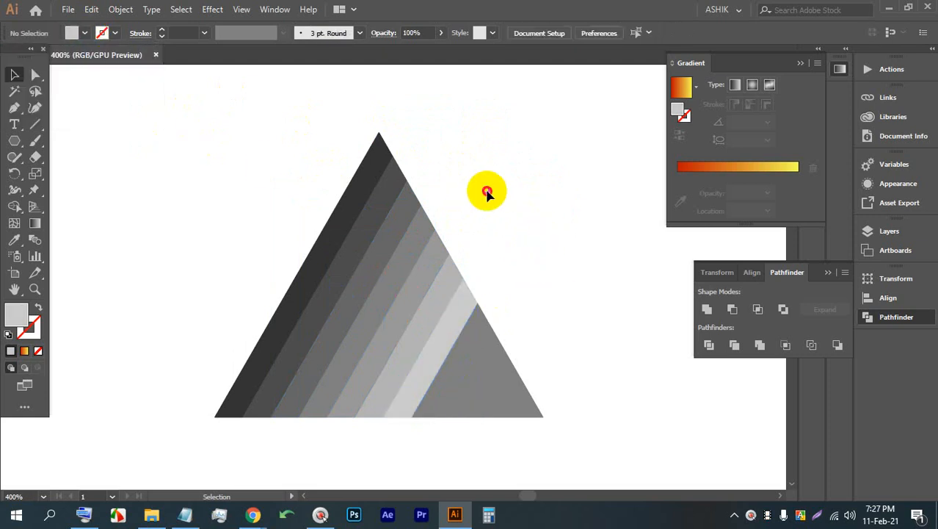
Step: Fill the eighth strip with a very light gray and the ninth strip with a near-white gray
click(467, 345)
click(87, 33)
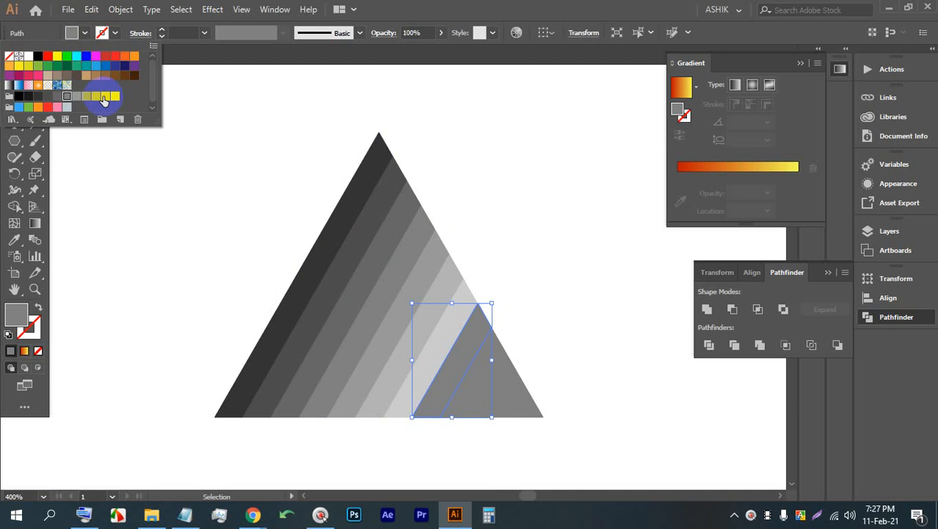
click(103, 98)
click(521, 336)
click(478, 384)
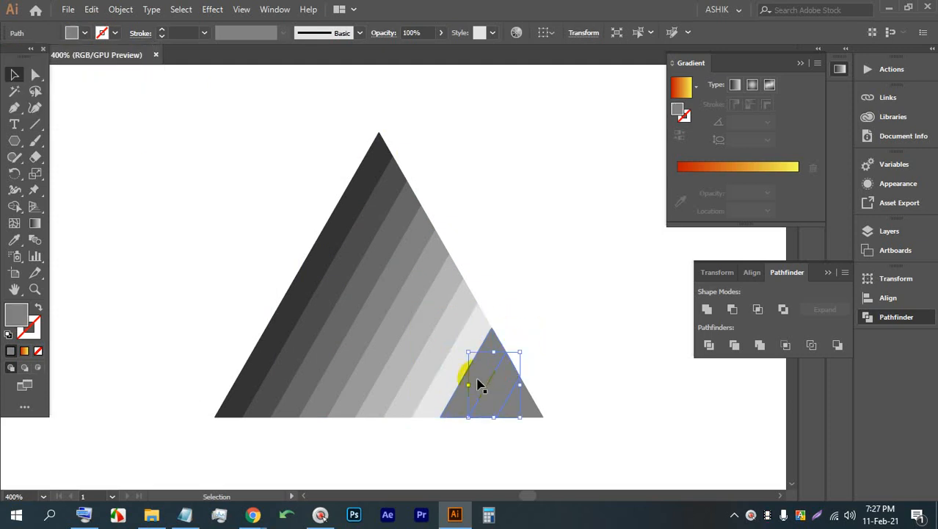
click(84, 33)
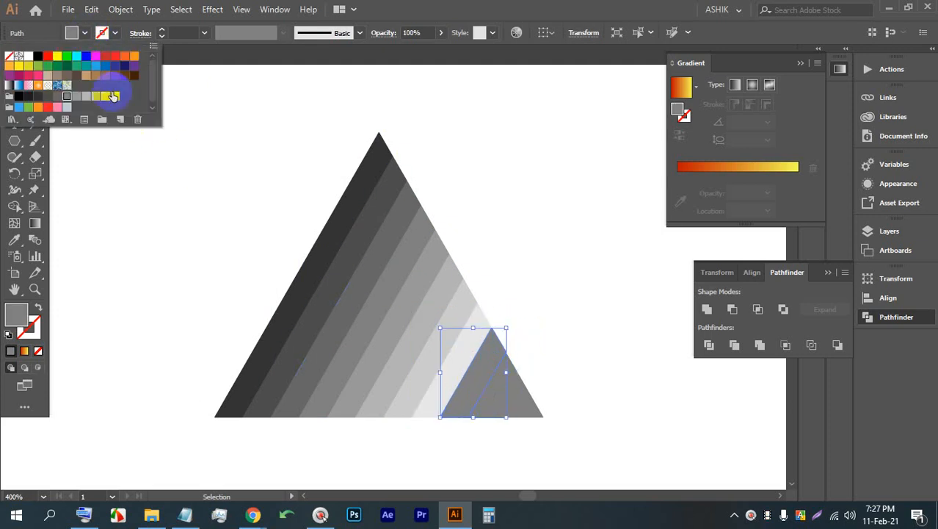
click(113, 96)
click(519, 293)
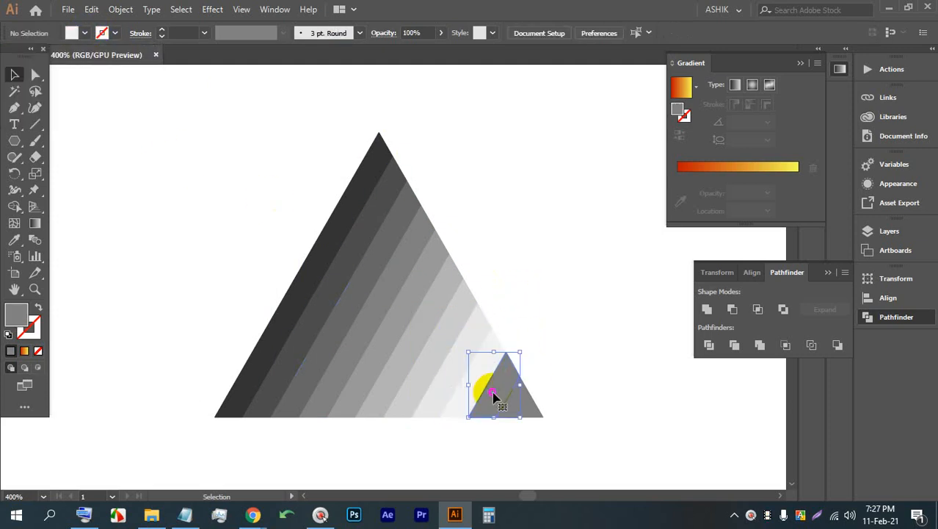
Step: Fill the tenth diagonal strip with the very light gray sampled from the eighth strip
click(494, 396)
click(14, 240)
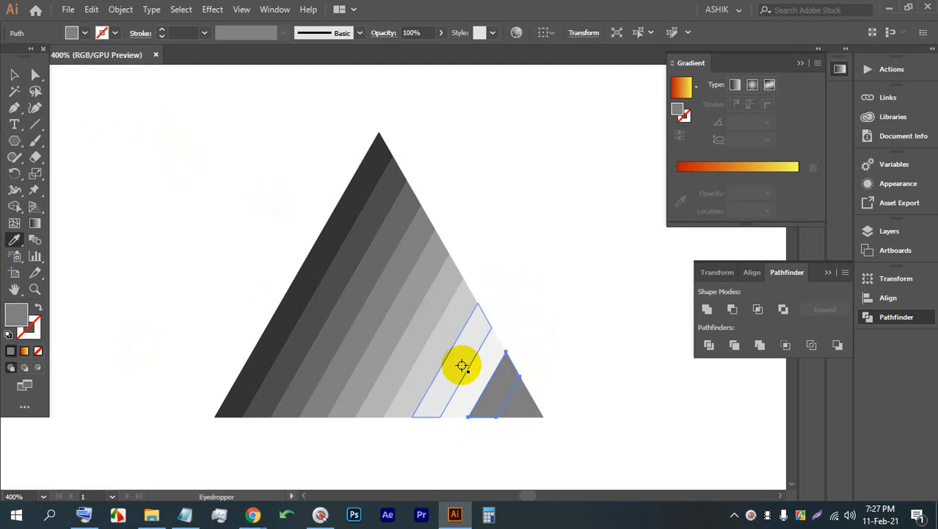
scroll(424, 381, up, 3)
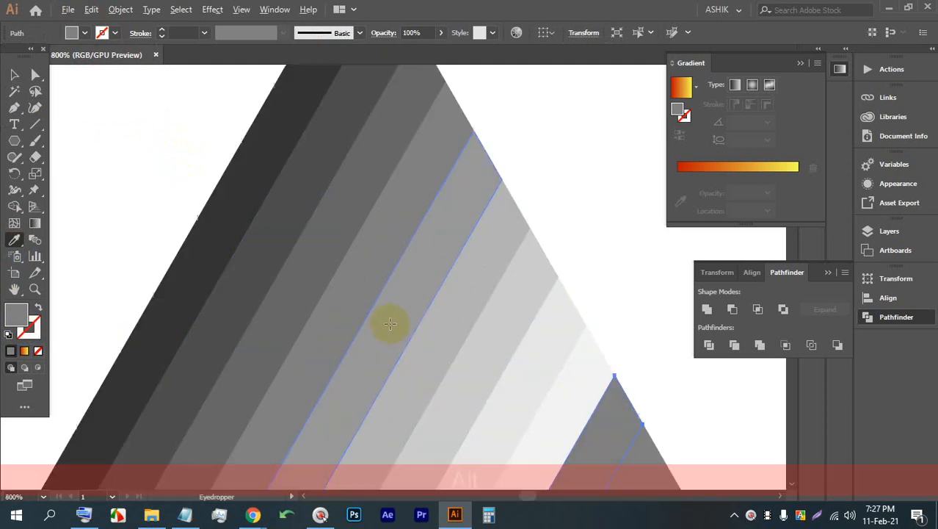
scroll(350, 251, down, 3)
scroll(355, 241, up, 2)
scroll(331, 242, up, 1)
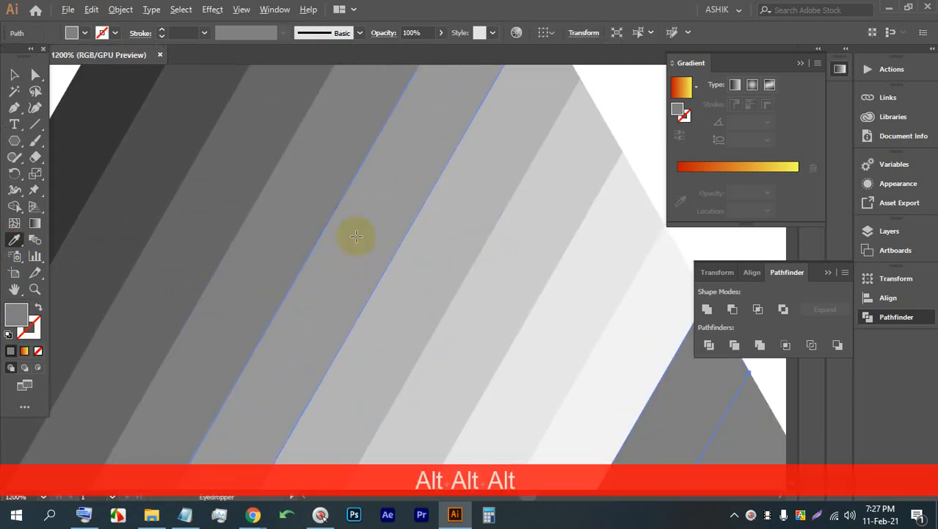
scroll(351, 241, down, 3)
click(85, 33)
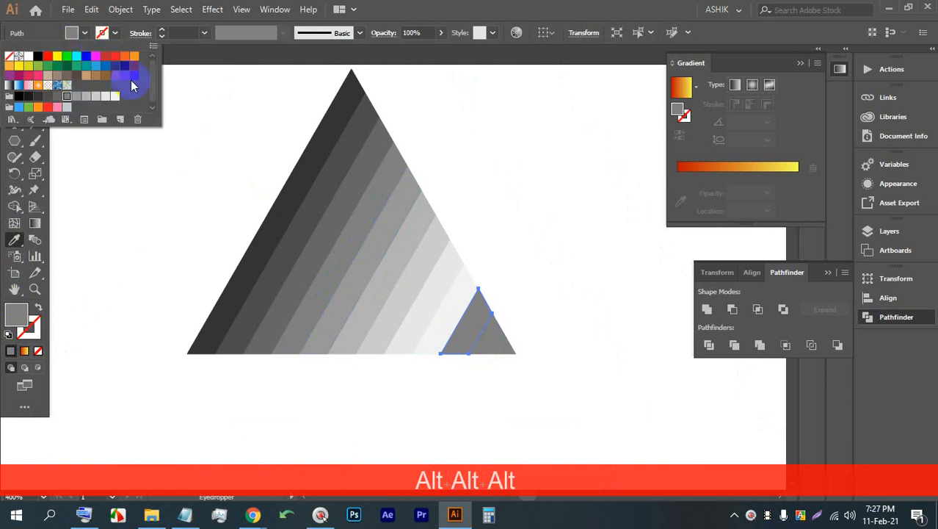
click(14, 240)
click(404, 341)
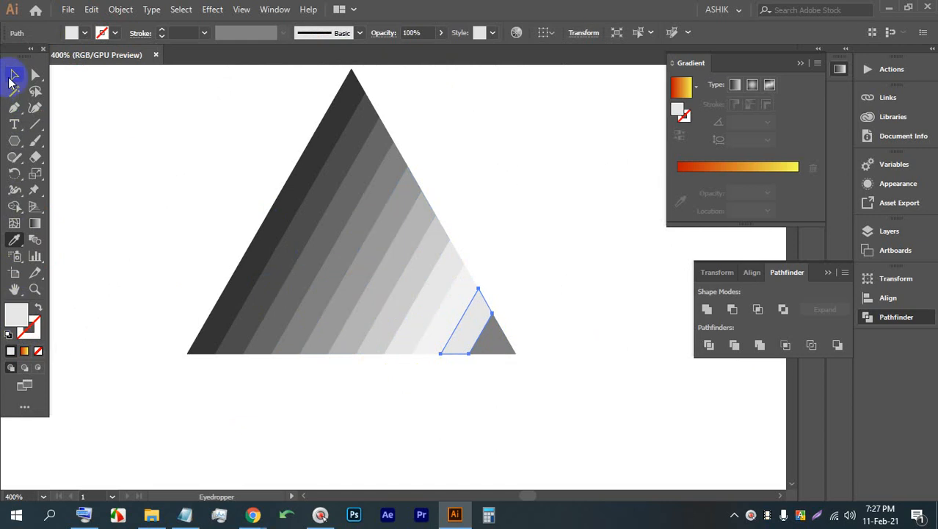
click(14, 74)
click(593, 253)
Step: Fill the eleventh strip with the ninth strip's near-white gray and the small corner piece with the seventh strip's light gray
click(496, 339)
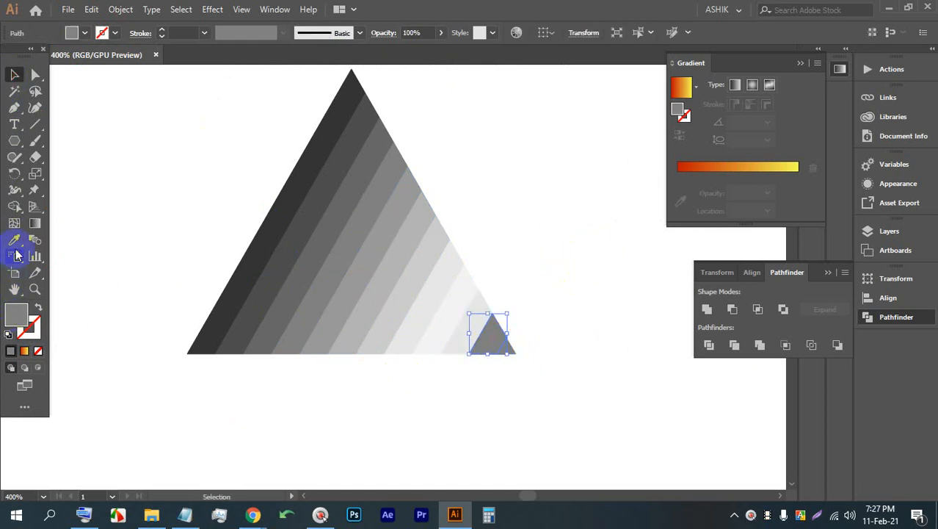
click(439, 321)
click(13, 74)
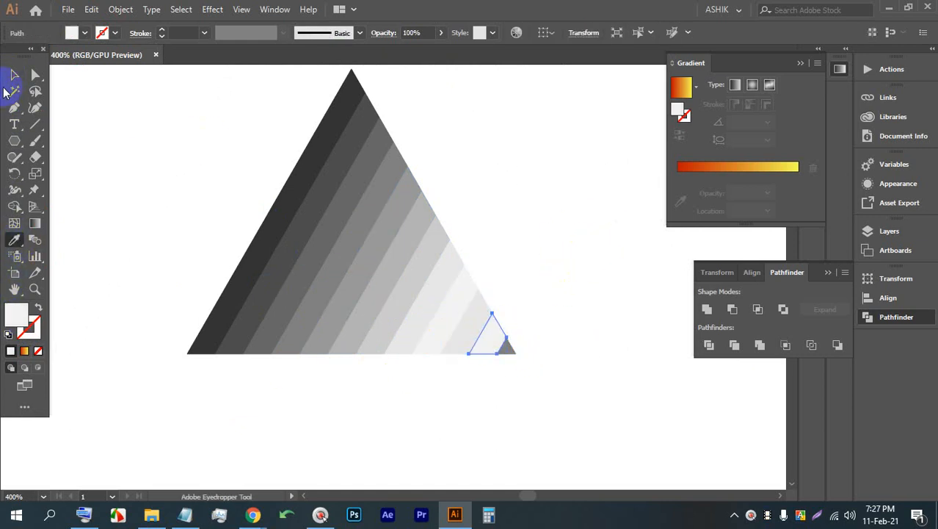
click(506, 258)
click(505, 343)
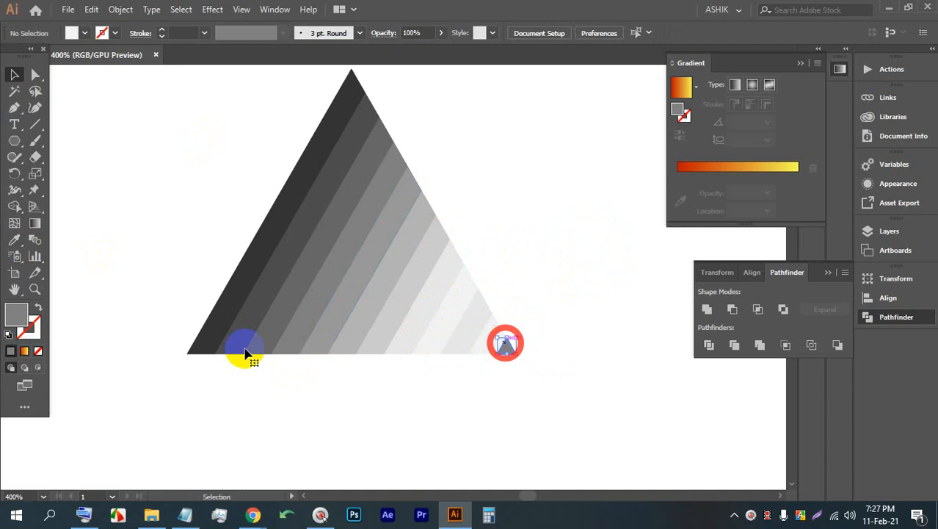
click(14, 239)
click(387, 306)
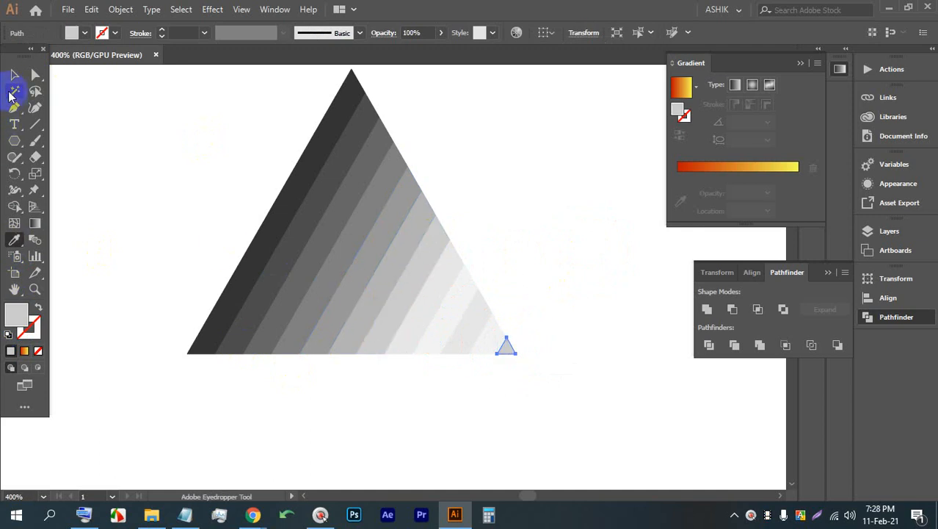
click(559, 430)
Step: Examine the dark-to-light gray progression across the strips of the triangle up close and at reduced size
scroll(335, 209, up, 5)
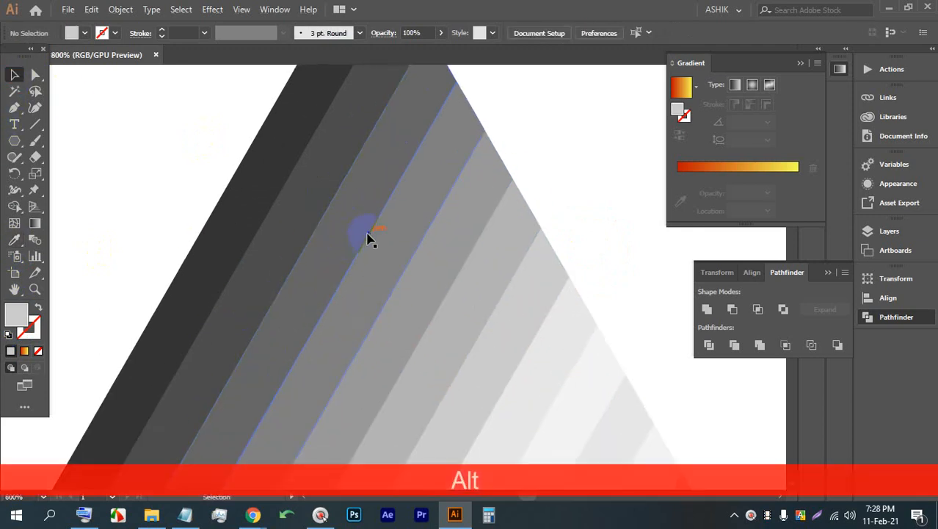
scroll(406, 201, down, 5)
scroll(380, 247, up, 3)
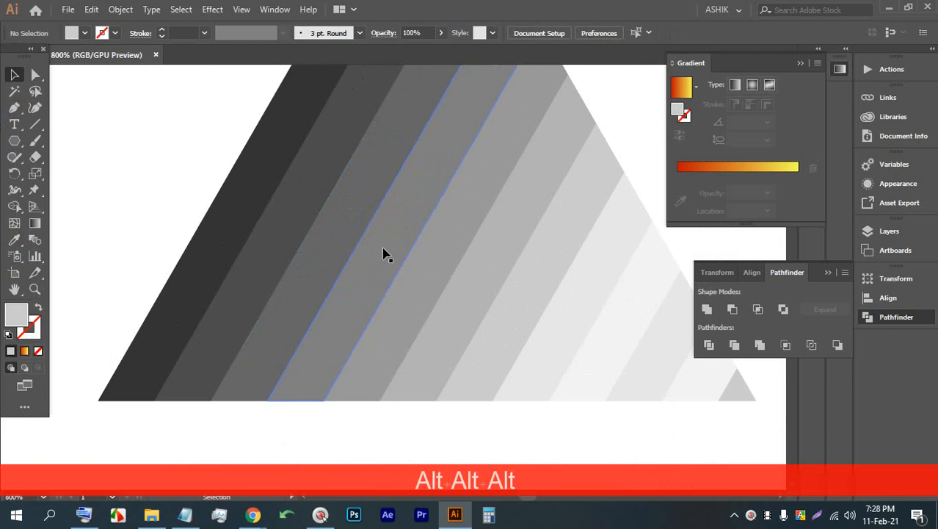
scroll(383, 254, up, 1)
scroll(369, 243, down, 1)
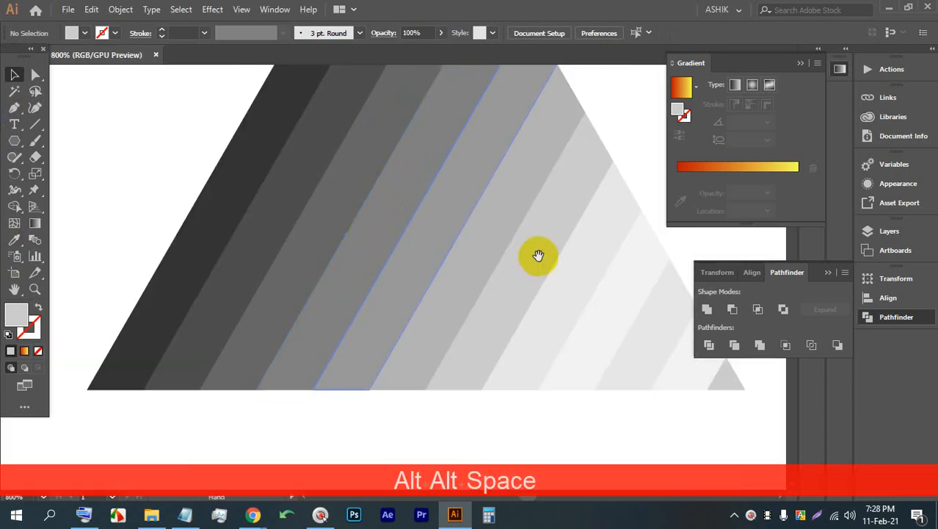
scroll(409, 244, down, 4)
drag(410, 245, 220, 235)
scroll(323, 233, down, 1)
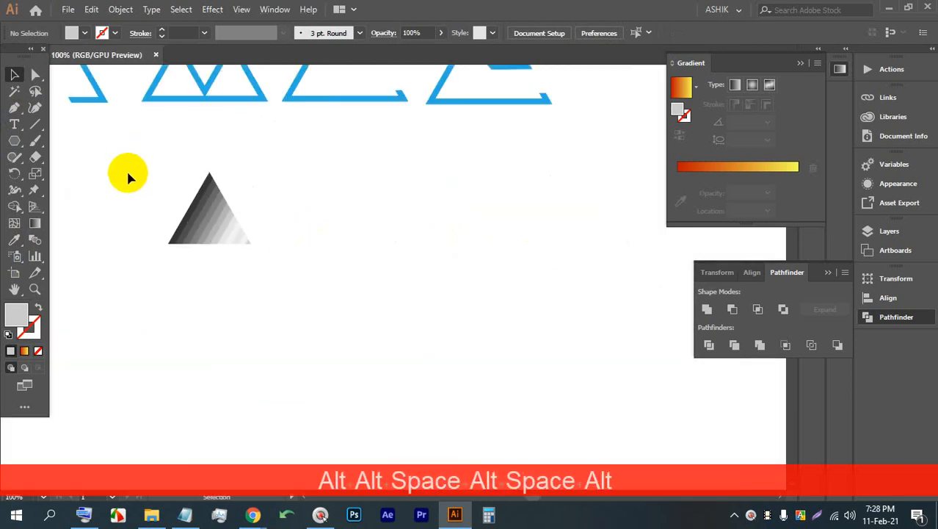
Step: Select all strips of the shaded triangle, move the triangle, and enlarge it proportionally
scroll(308, 178, down, 3)
scroll(168, 184, up, 2)
drag(464, 227, 289, 141)
scroll(330, 183, up, 2)
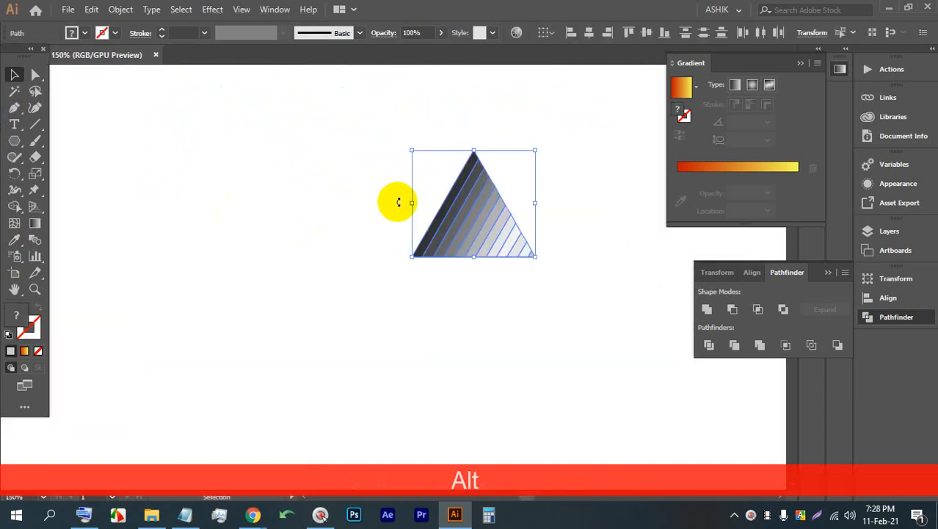
drag(443, 210, 111, 177)
scroll(218, 159, down, 2)
scroll(130, 163, up, 1)
drag(229, 171, 243, 252)
scroll(167, 223, up, 4)
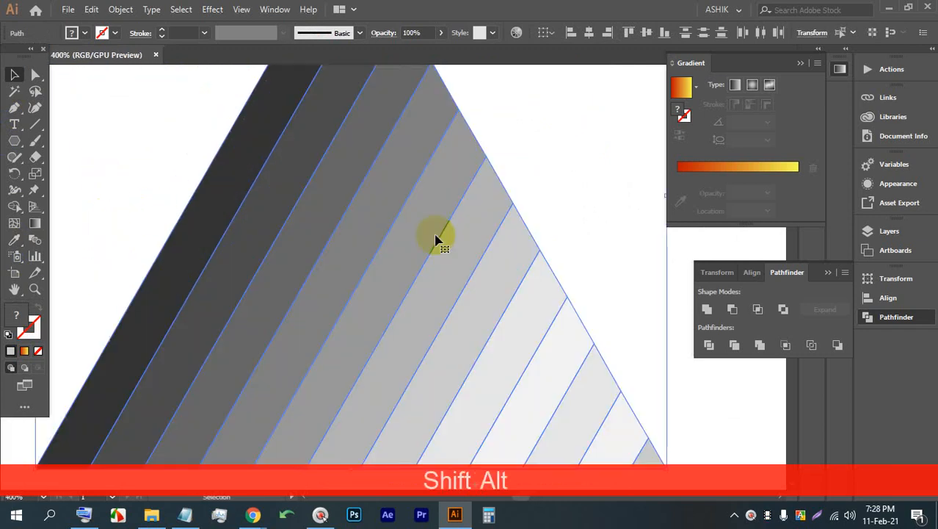
scroll(351, 182, down, 4)
click(435, 209)
Step: Reselect all strips of the enlarged triangle and shift it slightly to the left
scroll(248, 157, up, 3)
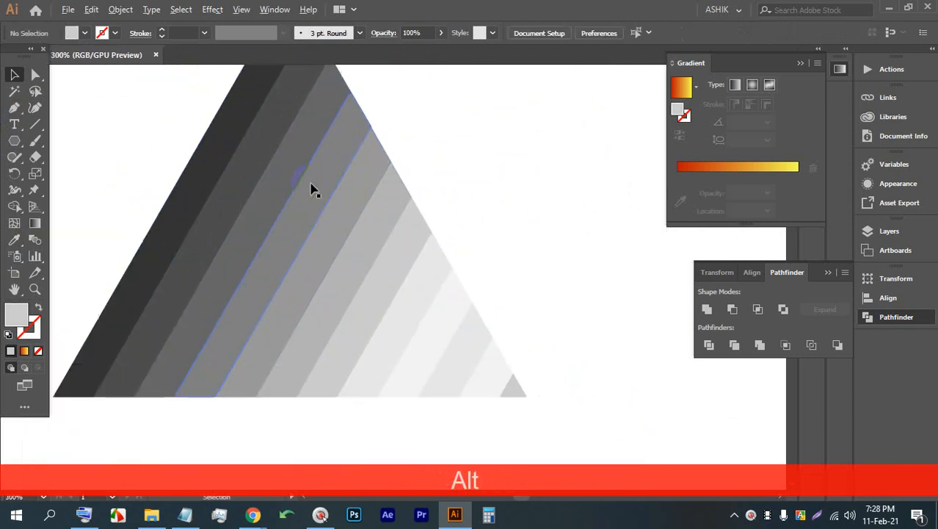
scroll(309, 183, down, 1)
drag(222, 222, 184, 193)
drag(269, 212, 232, 206)
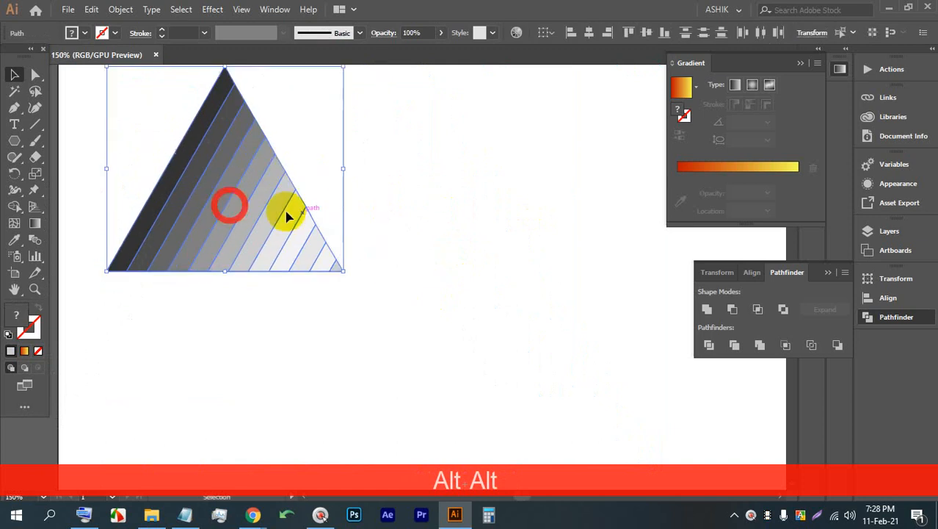
Step: Draw an upright triangle with the Polygon tool beside the striped one and move it clear below the blue marks
scroll(321, 192, down, 3)
scroll(463, 174, up, 2)
click(12, 140)
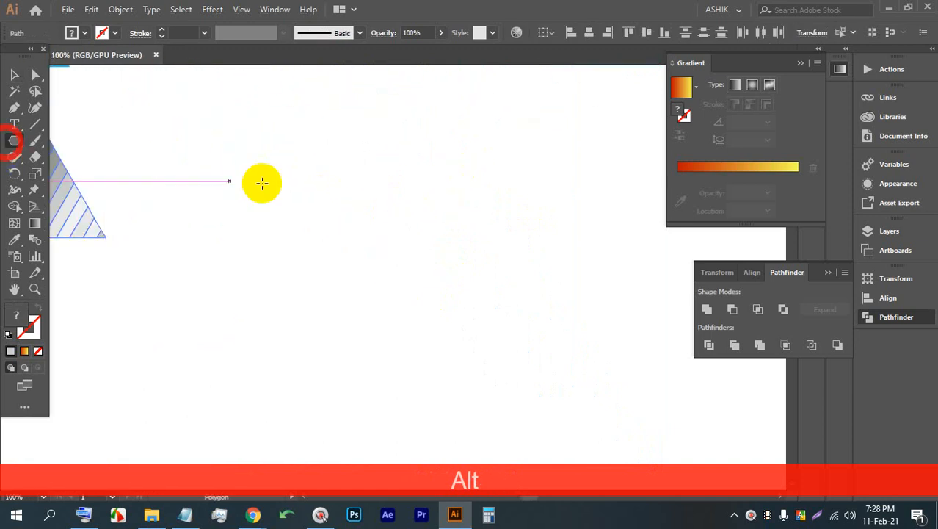
drag(297, 163, 348, 271)
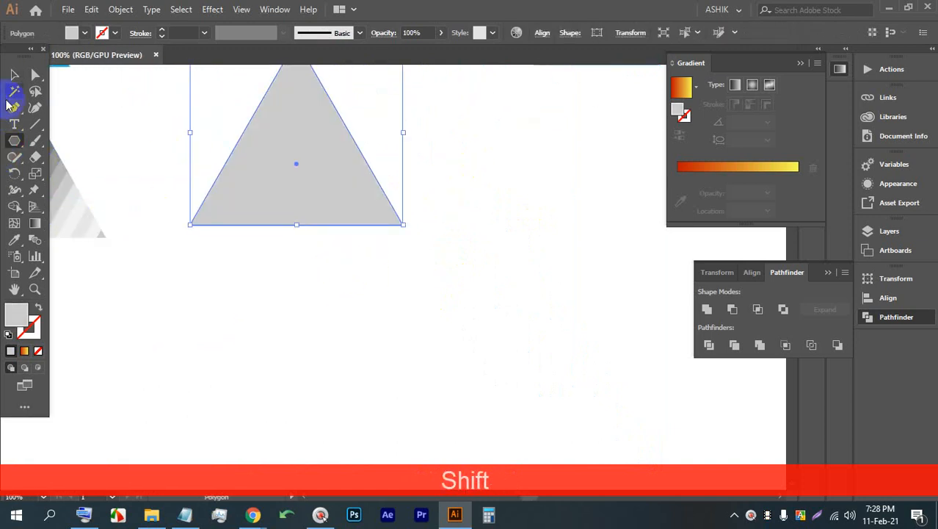
click(14, 74)
scroll(218, 235, up, 5)
drag(295, 247, 284, 312)
scroll(287, 290, down, 3)
Step: Fill the new triangle with the same blue as the marks above it
click(71, 33)
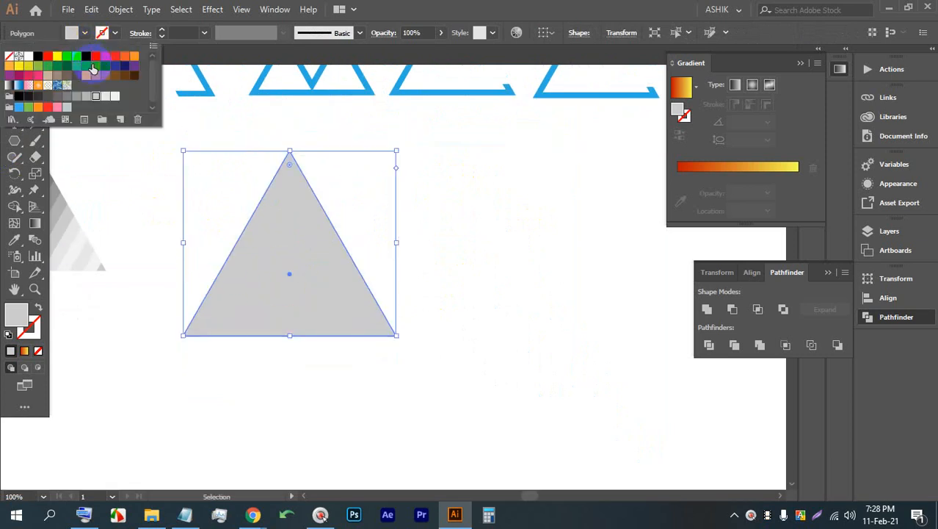
click(93, 67)
click(398, 214)
click(383, 230)
Step: Duplicate the blue triangle horizontally with overlap and repeat the transformation to make three evenly offset triangles
click(281, 232)
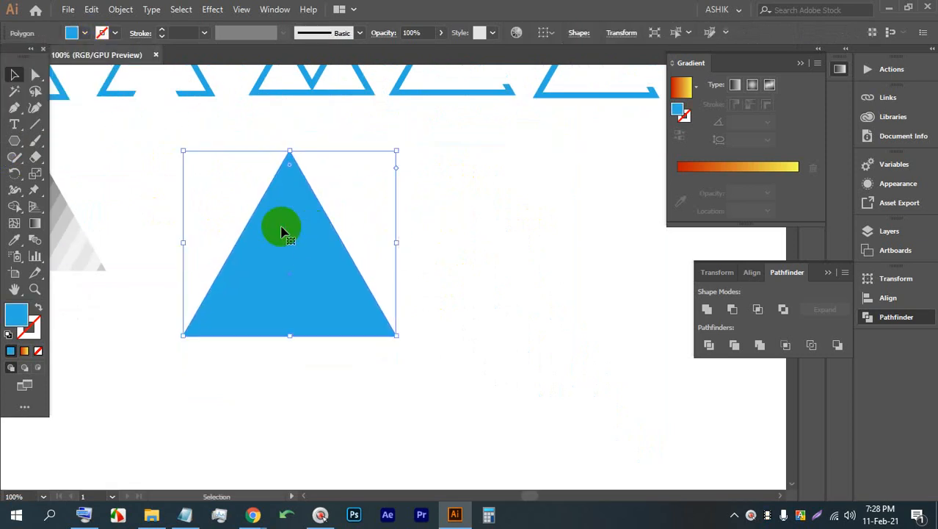
drag(281, 232, 336, 233)
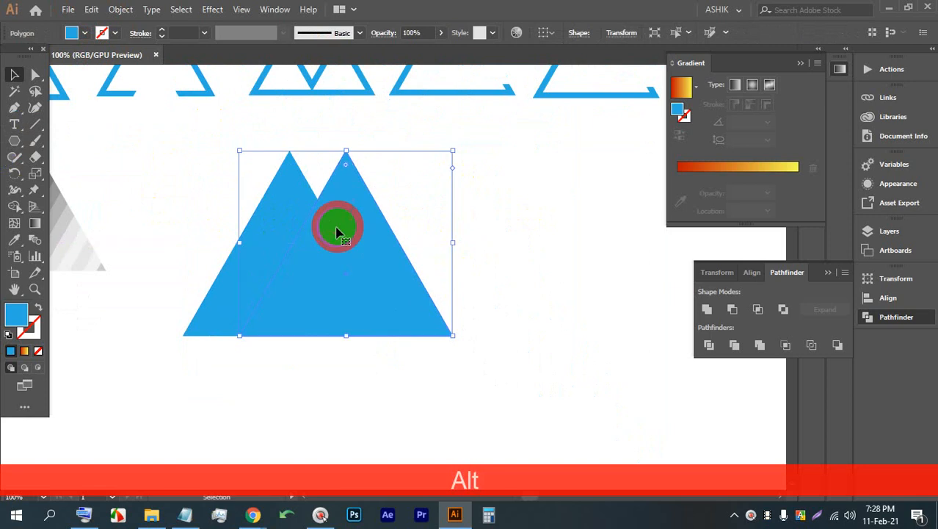
key(ctrl+d)
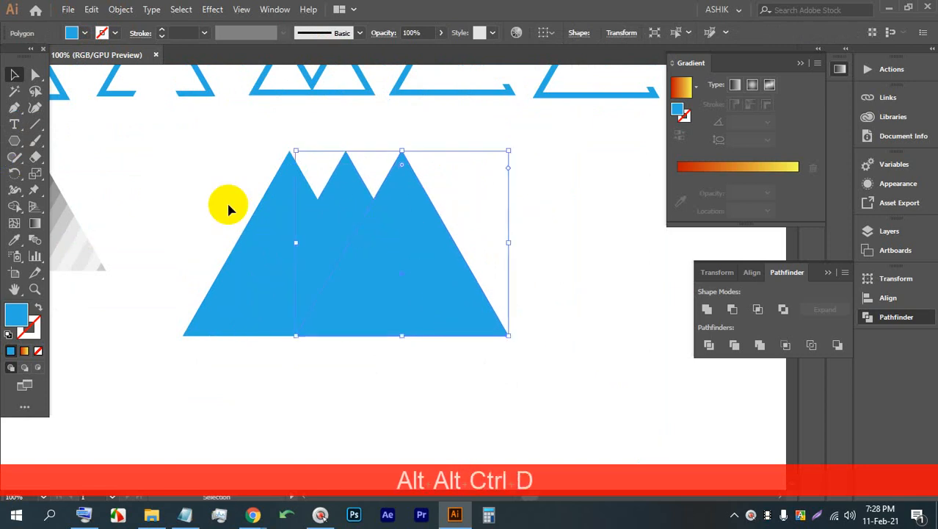
Step: Select the three overlapping triangles and distribute them horizontally by their centers
click(11, 73)
click(487, 256)
drag(557, 367, 306, 264)
click(541, 33)
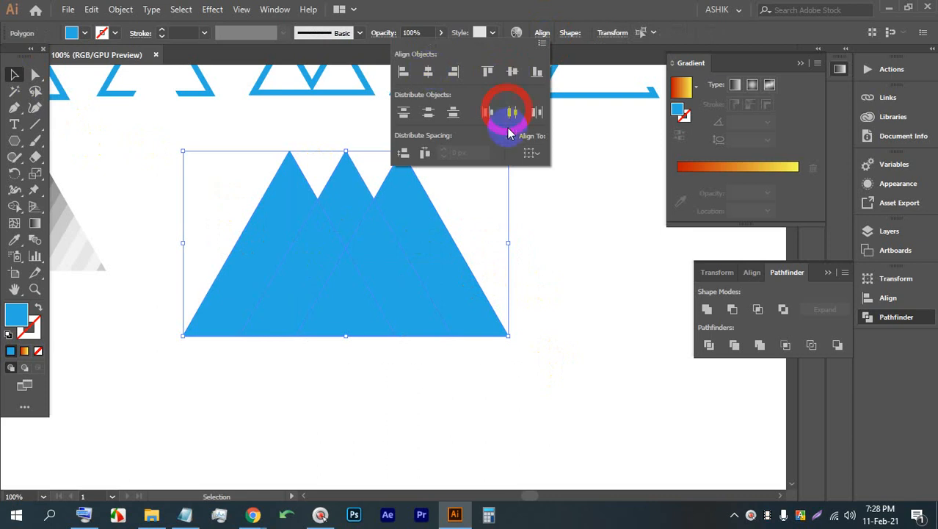
click(523, 256)
click(526, 257)
Step: Divide the three overlapping triangles with Pathfinder and ungroup the resulting pieces
click(248, 192)
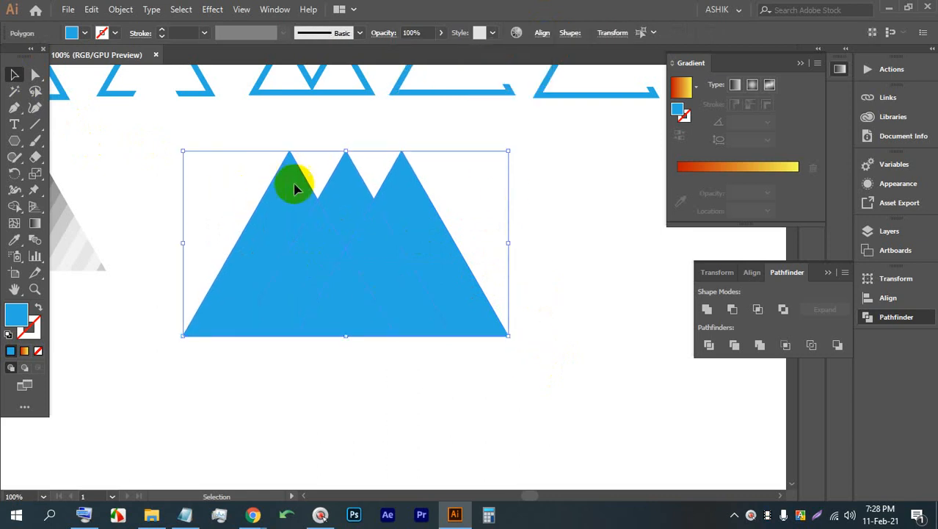
click(707, 345)
right_click(346, 276)
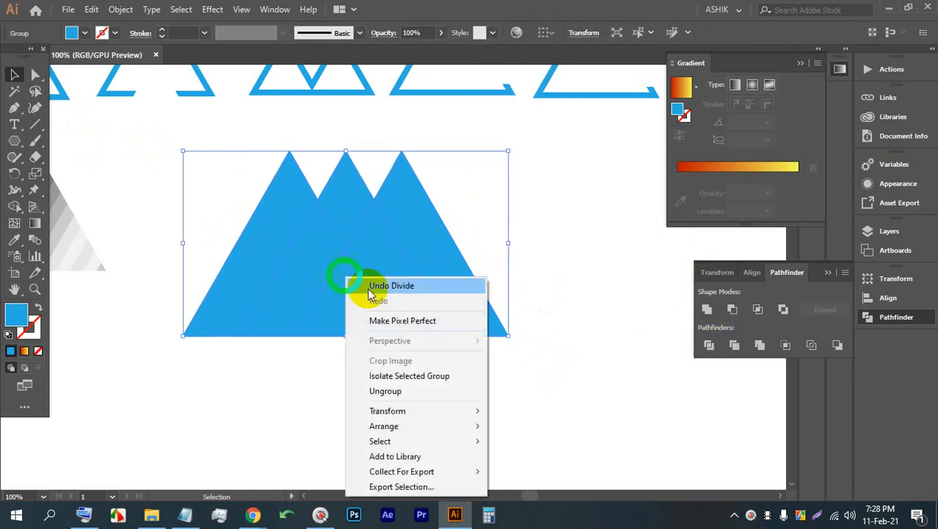
click(388, 388)
click(525, 273)
Step: Delete the divided pieces that extend beyond the first triangle, keeping only the strips inside it
click(381, 226)
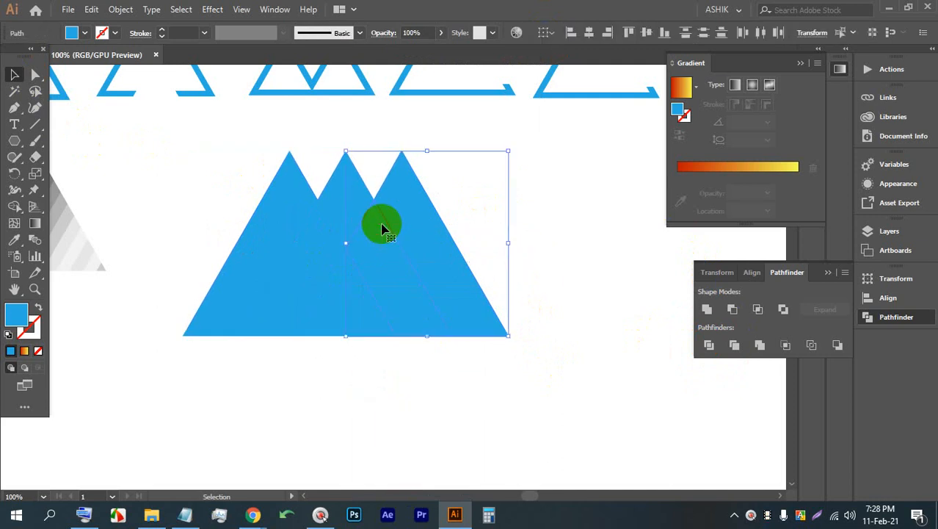
key(BackSpace)
click(365, 203)
key(BackSpace)
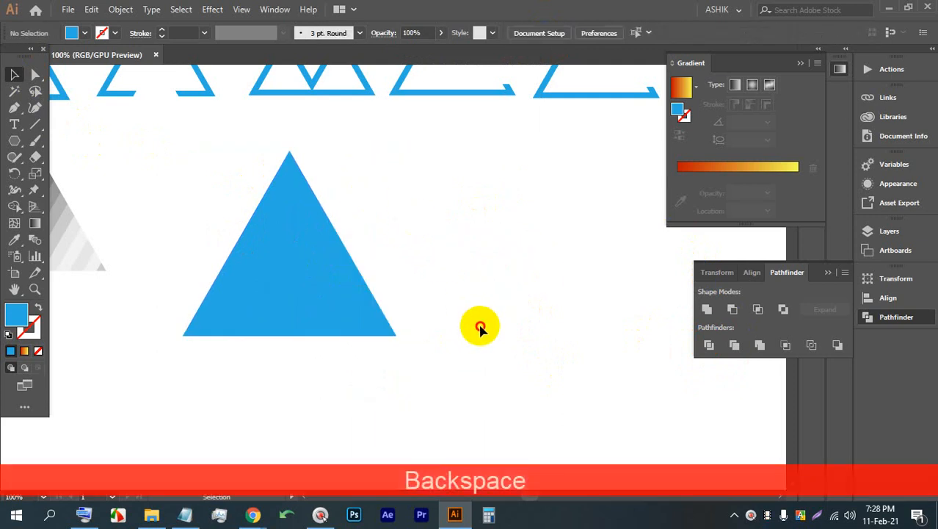
click(279, 207)
click(470, 219)
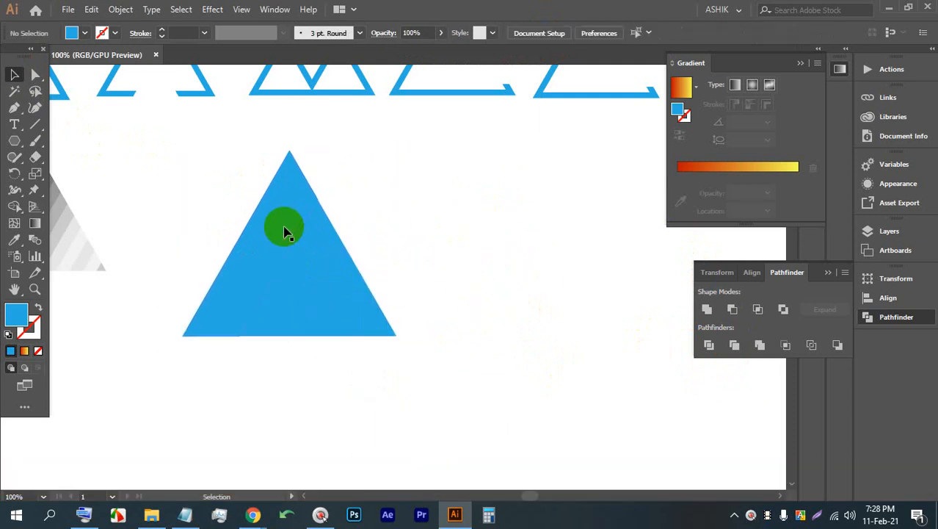
drag(411, 339, 177, 221)
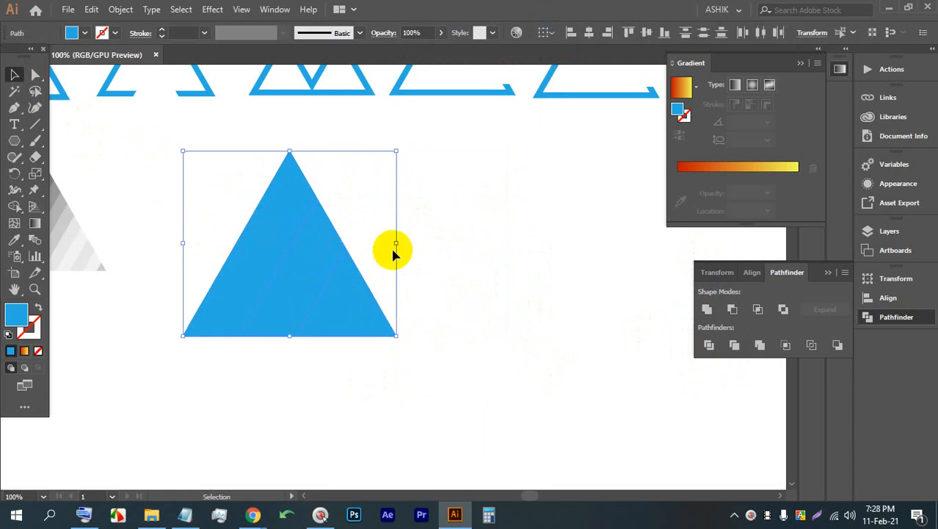
click(471, 361)
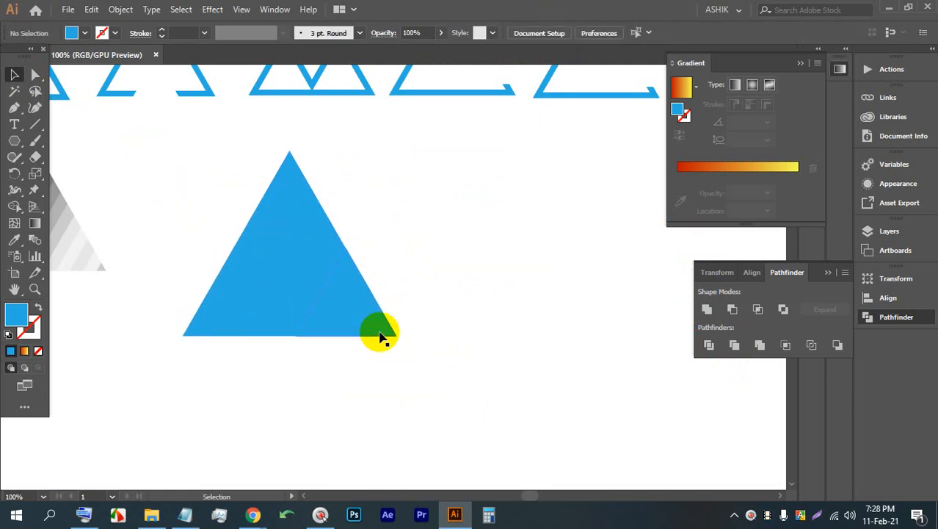
Step: Inset the triangle's strips with Offset Path at -13 px, with preview on and miter joins
drag(336, 320, 335, 318)
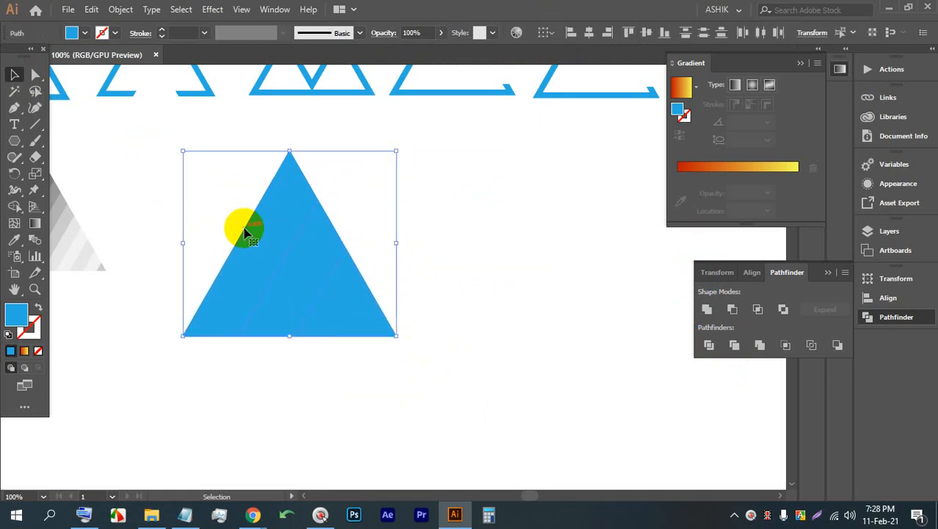
click(125, 10)
mouse_move(166, 317)
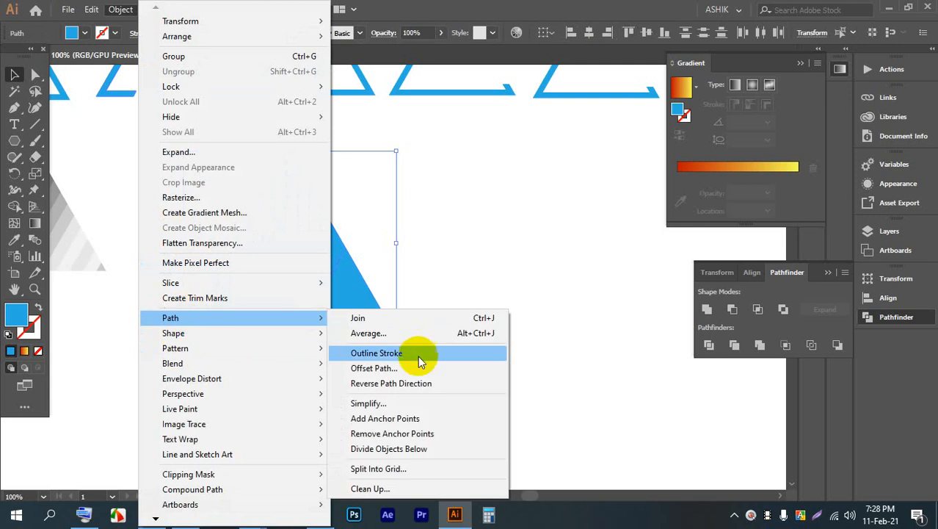
click(393, 368)
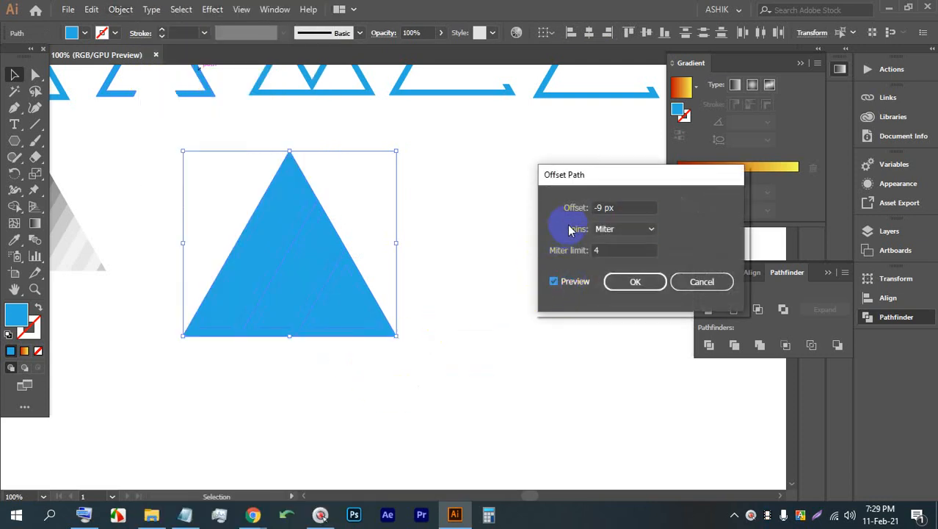
click(608, 208)
key(Down)
key(Down)
key(Down)
key(Down)
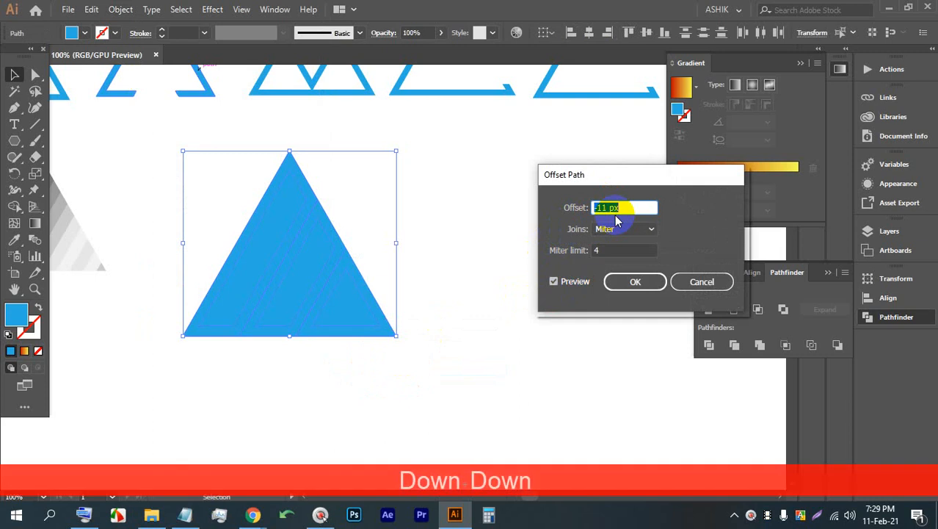
key(Up)
key(Up)
key(Down)
key(Down)
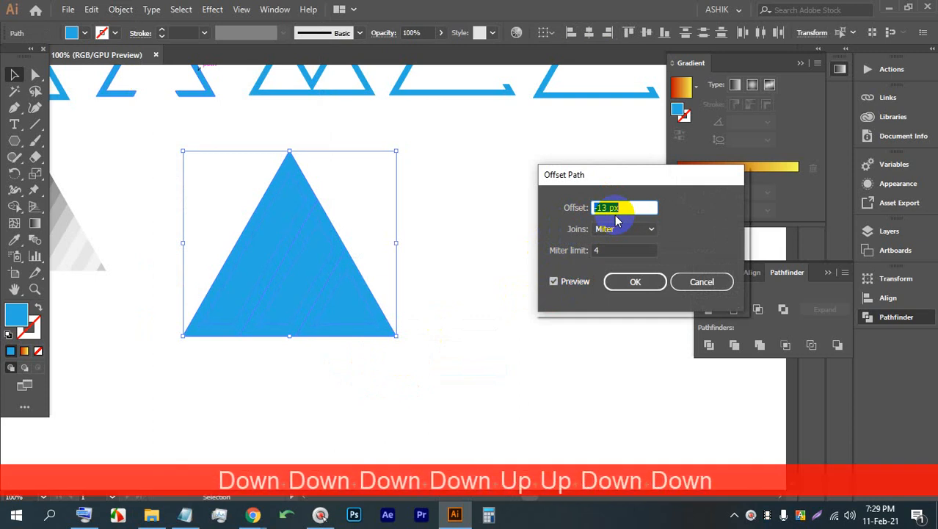
click(636, 284)
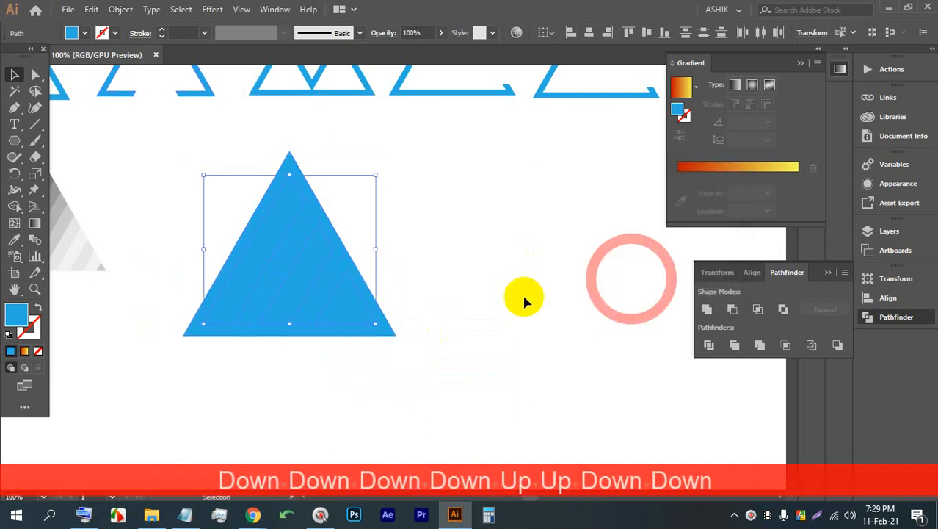
Step: Divide the strips and their inset copies with Pathfinder and ungroup the resulting pieces
drag(473, 376, 220, 186)
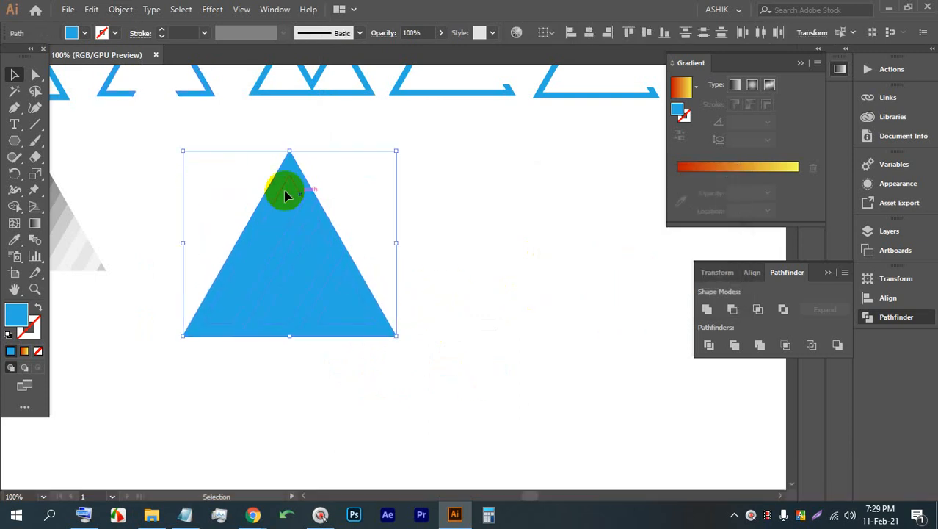
click(709, 345)
click(338, 178)
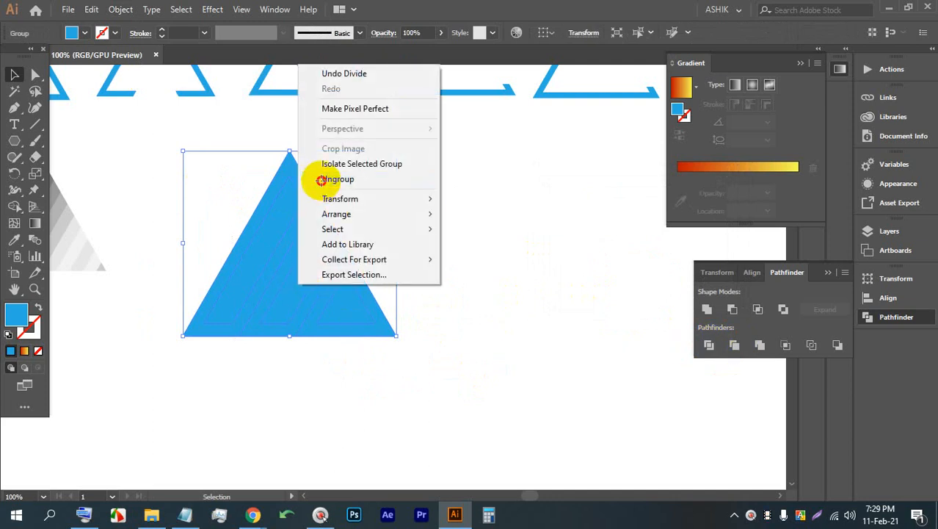
click(461, 237)
Step: Delete the three inset pieces so only the outer frames of the strips are left
click(358, 305)
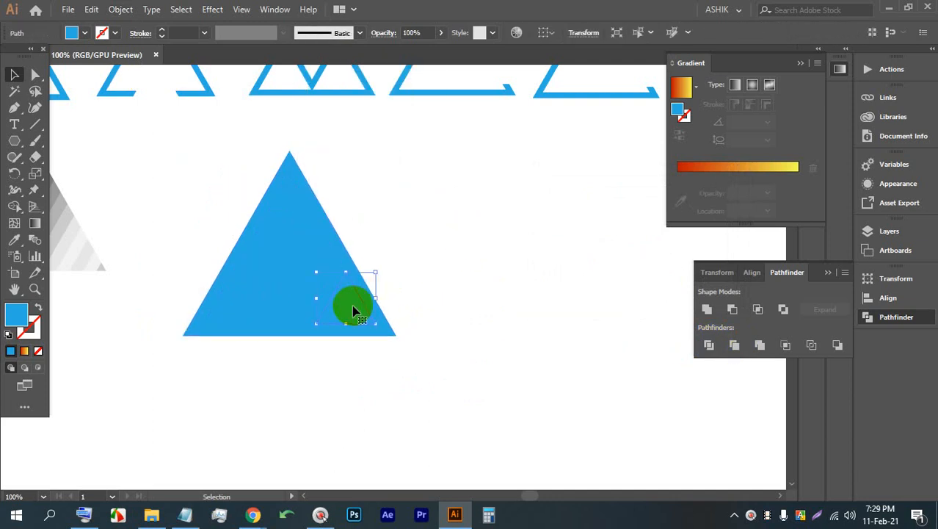
key(BackSpace)
click(295, 288)
key(BackSpace)
click(254, 266)
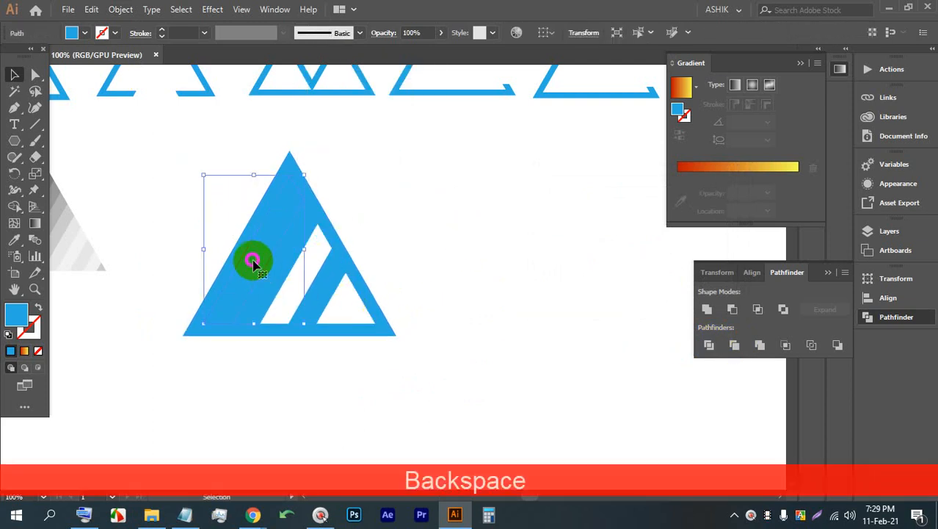
key(BackSpace)
click(272, 260)
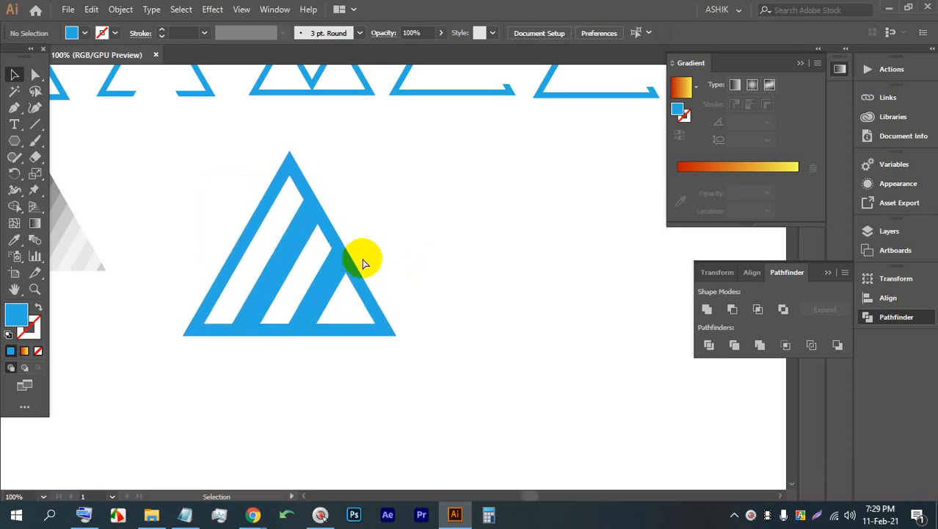
Step: Undo the deletion of the three inset pieces
key(ctrl+z)
key(ctrl+z)
key(ctrl+z)
click(430, 262)
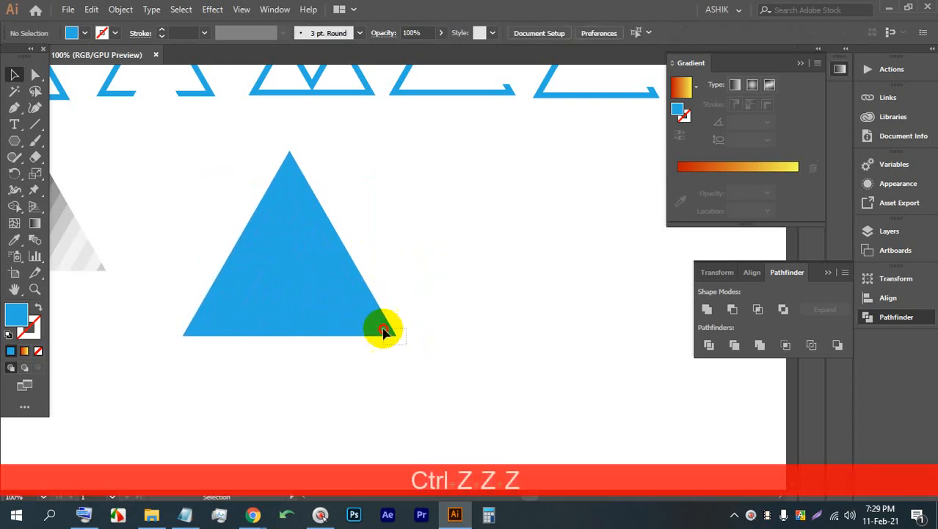
Step: Delete the three outer frame pieces, keeping only the inset strips
click(385, 329)
click(425, 341)
click(385, 329)
key(BackSpace)
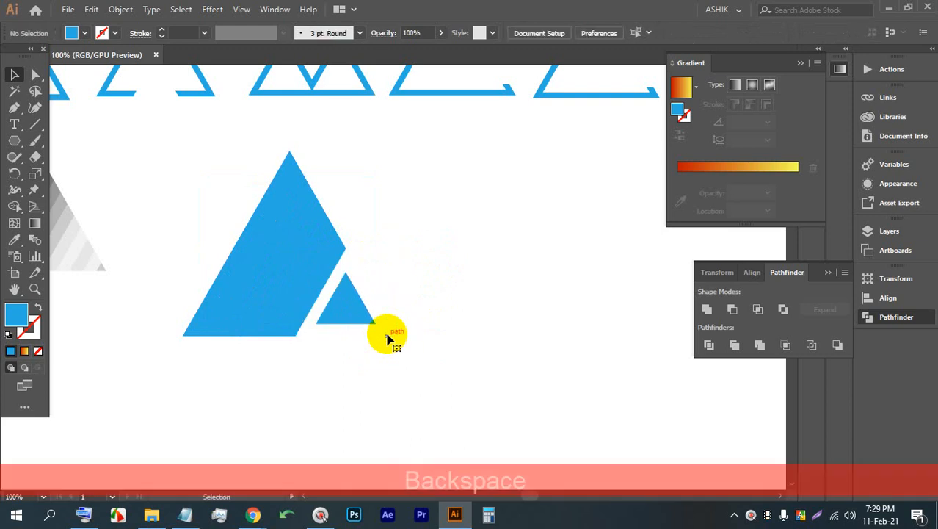
click(295, 334)
key(BackSpace)
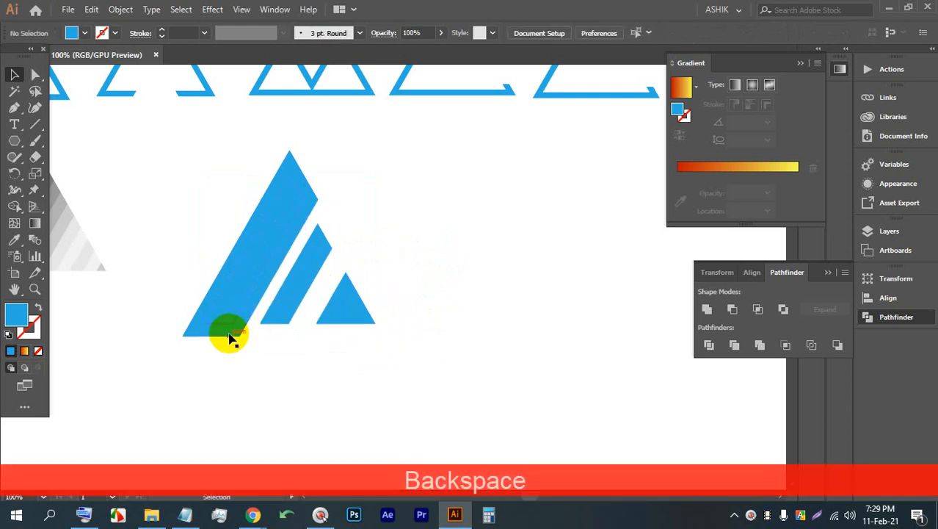
click(230, 334)
key(BackSpace)
Step: Undo back past the -13 px offset and delete the restored piece that extends beyond the triangle
scroll(345, 278, down, 3)
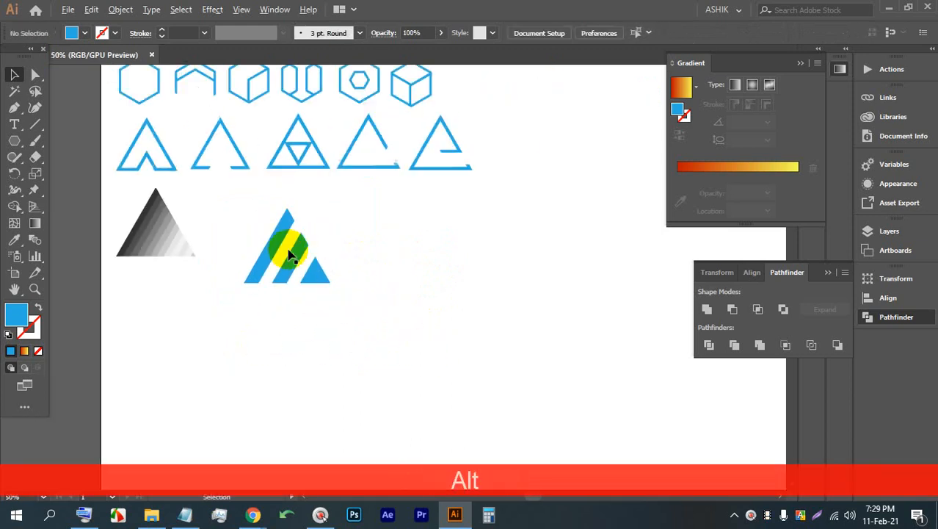
scroll(316, 264, up, 2)
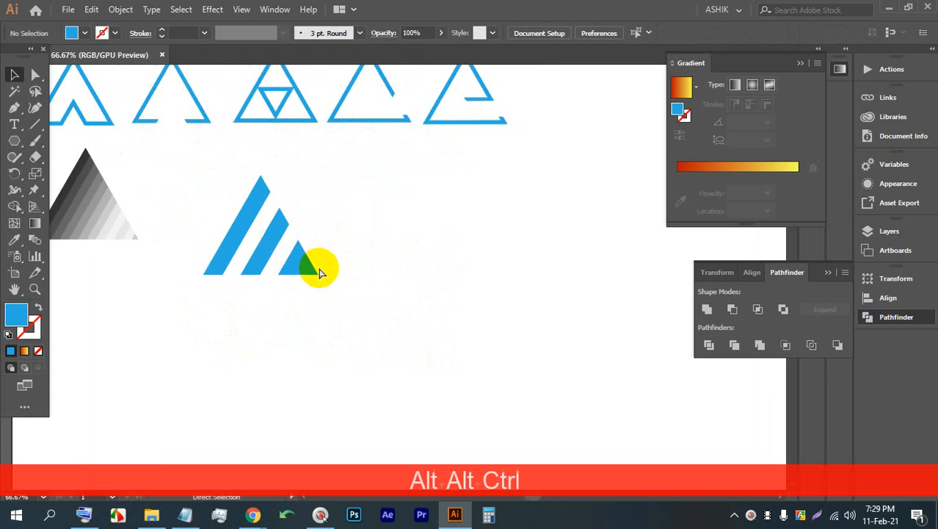
key(ctrl+z)
key(ctrl+z)
key(ctrl+z)
key(ctrl+z)
key(ctrl+z)
key(ctrl+z)
key(ctrl+z)
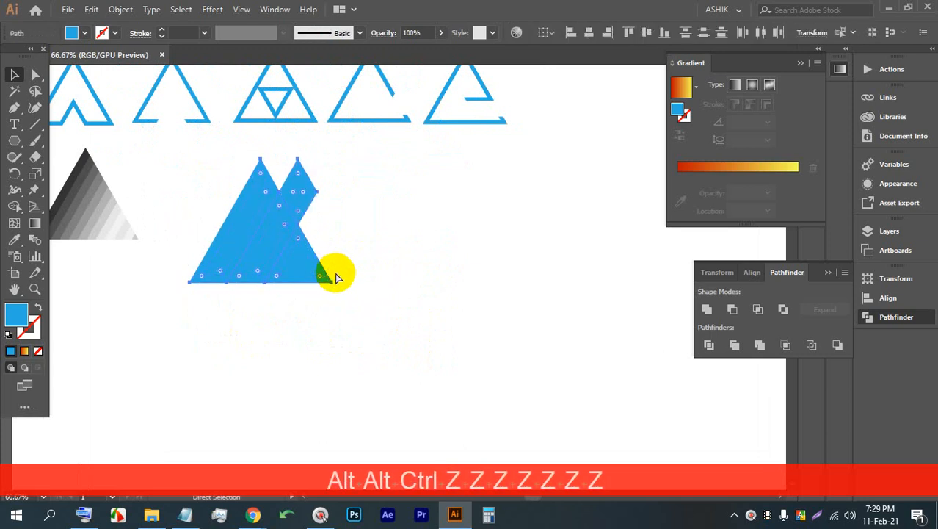
click(376, 270)
click(295, 201)
key(BackSpace)
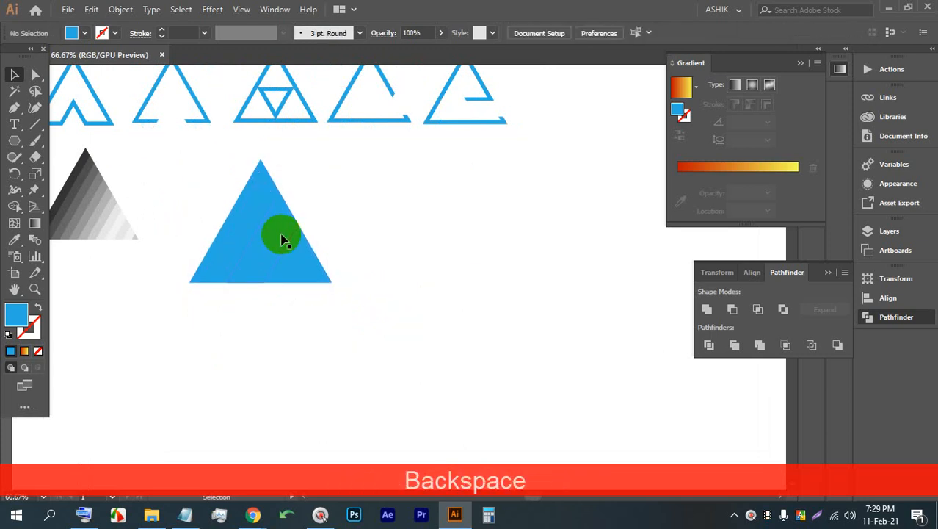
Step: Inset all the triangle's strips with Offset Path at -8 px, with preview on and miter joins
drag(420, 286, 210, 195)
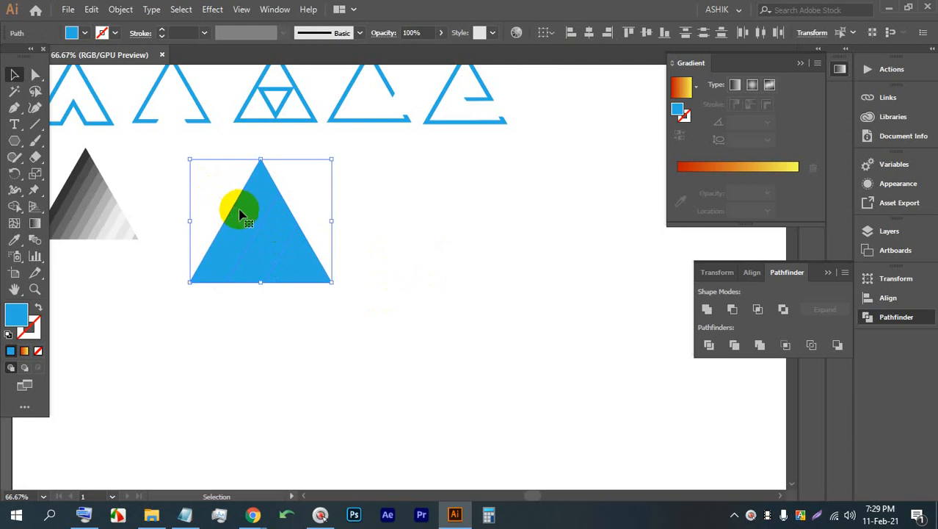
scroll(228, 202, up, 1)
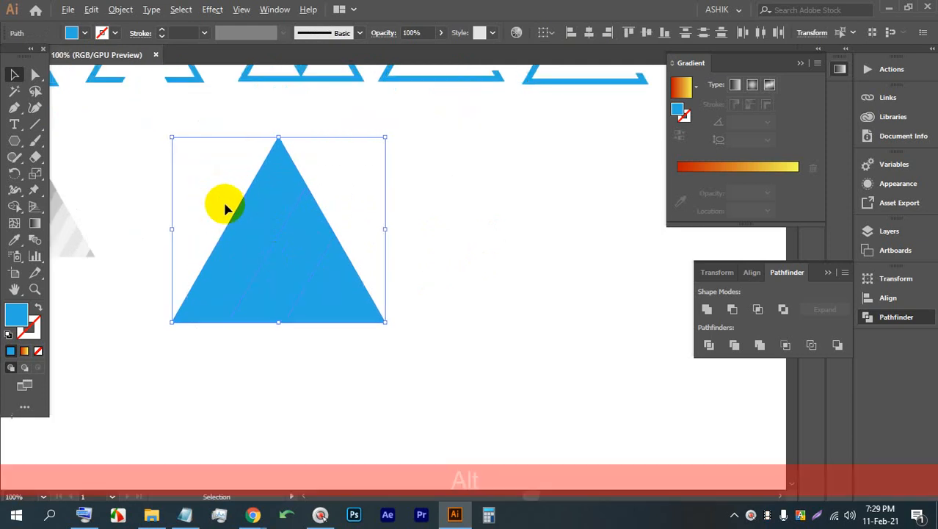
click(121, 9)
mouse_move(210, 319)
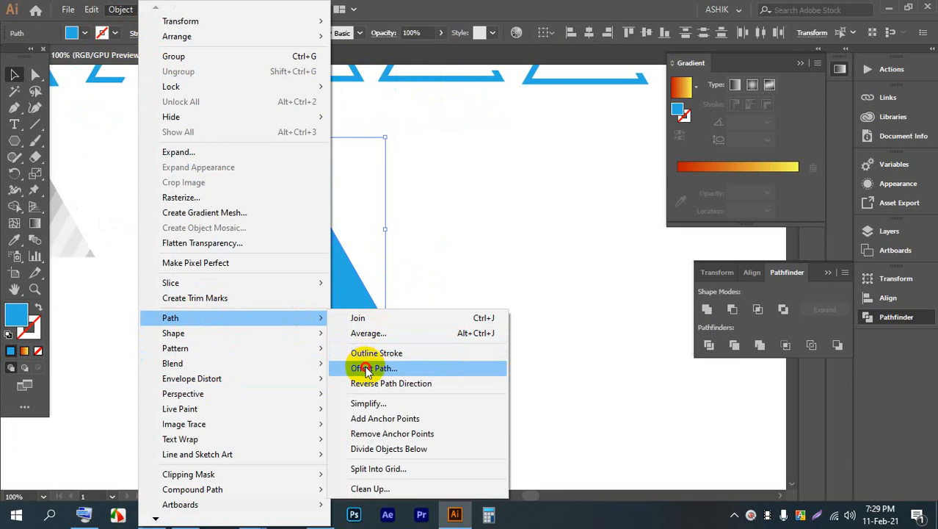
click(369, 364)
click(559, 283)
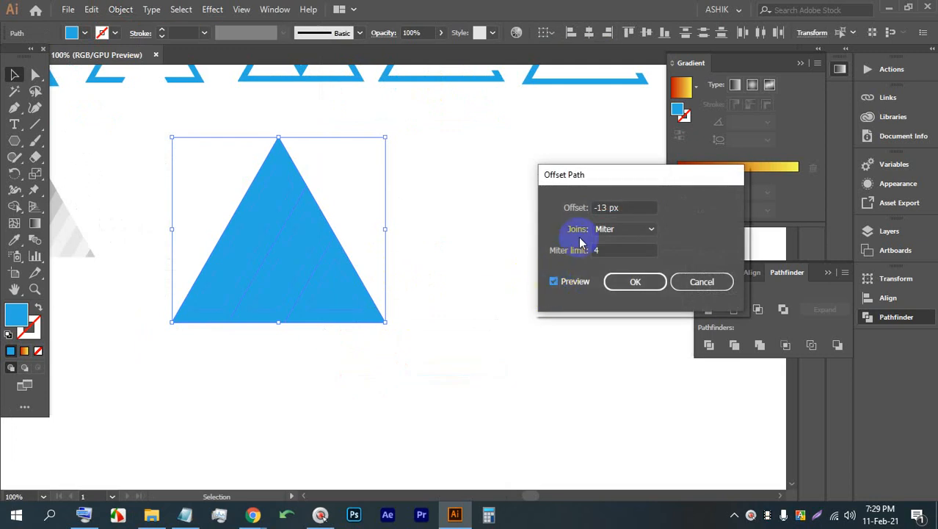
click(617, 205)
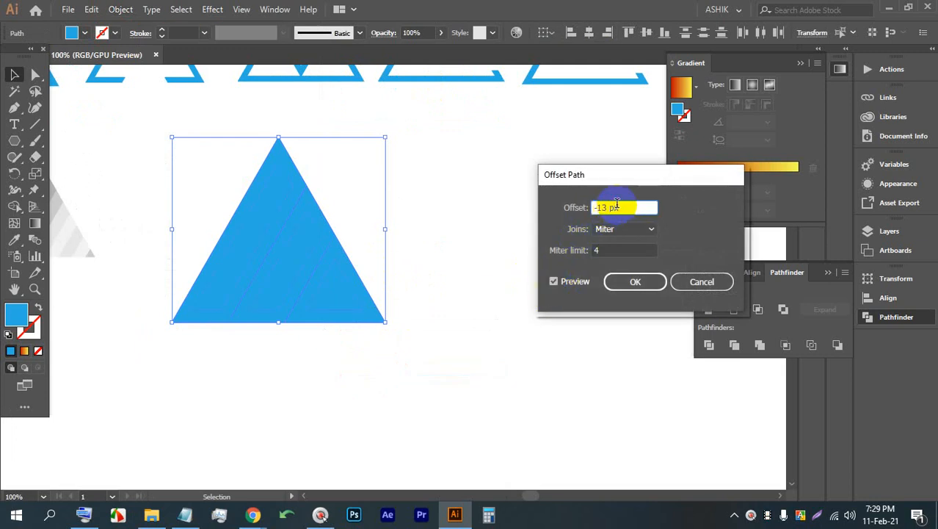
key(Up)
key(Up)
key(Up)
key(Up)
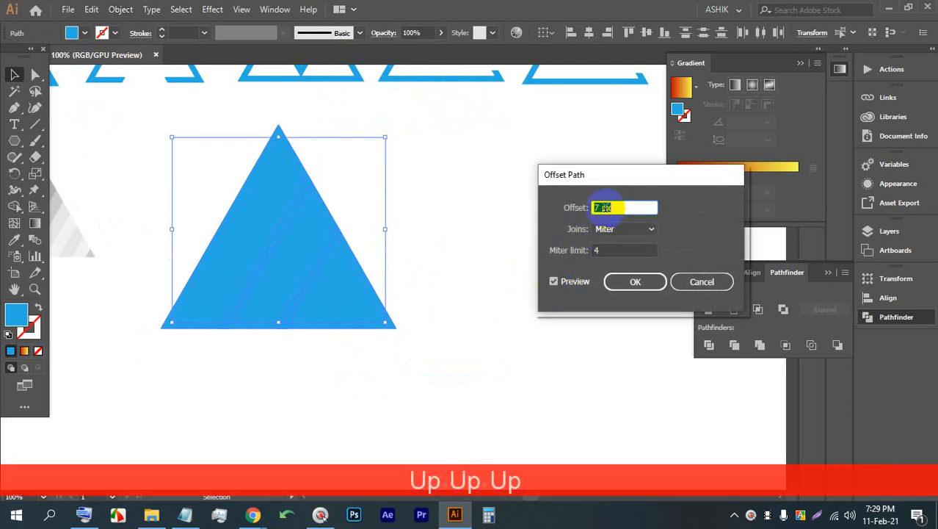
key(Down)
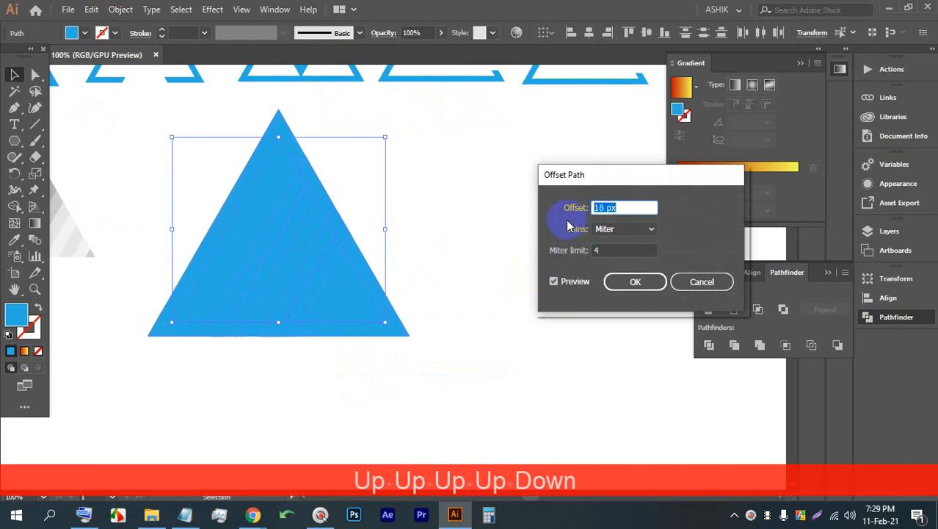
key(Down)
key(Down)
key(Down)
key(Down)
key(Down)
key(Down)
key(Down)
key(Down)
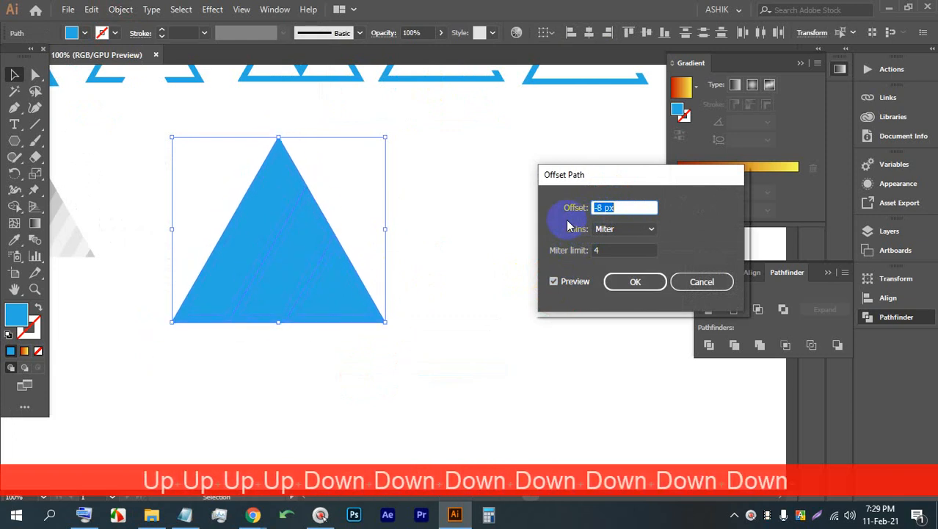
key(Up)
key(Up)
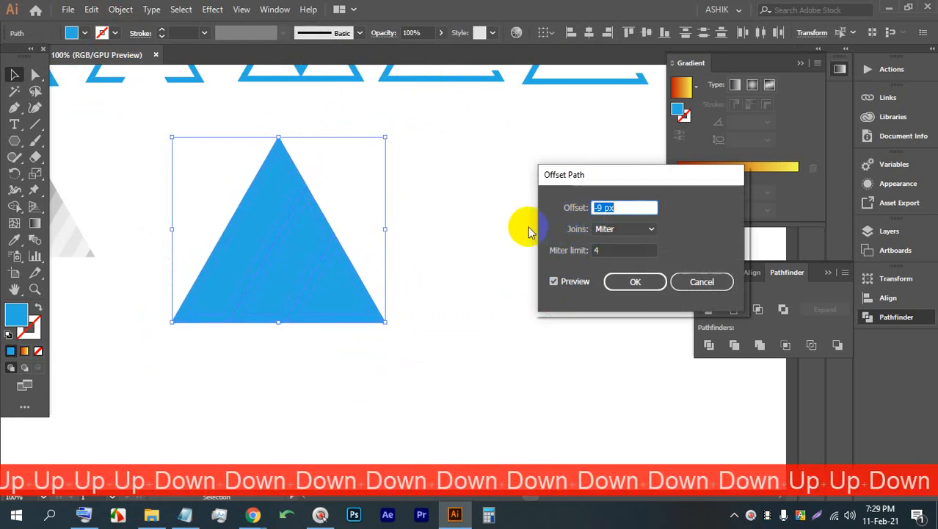
key(Up)
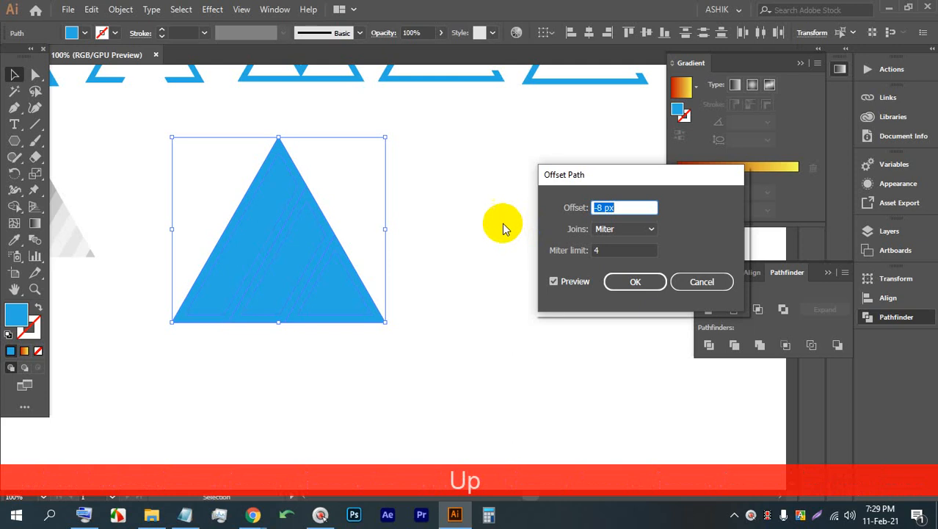
click(616, 281)
click(385, 312)
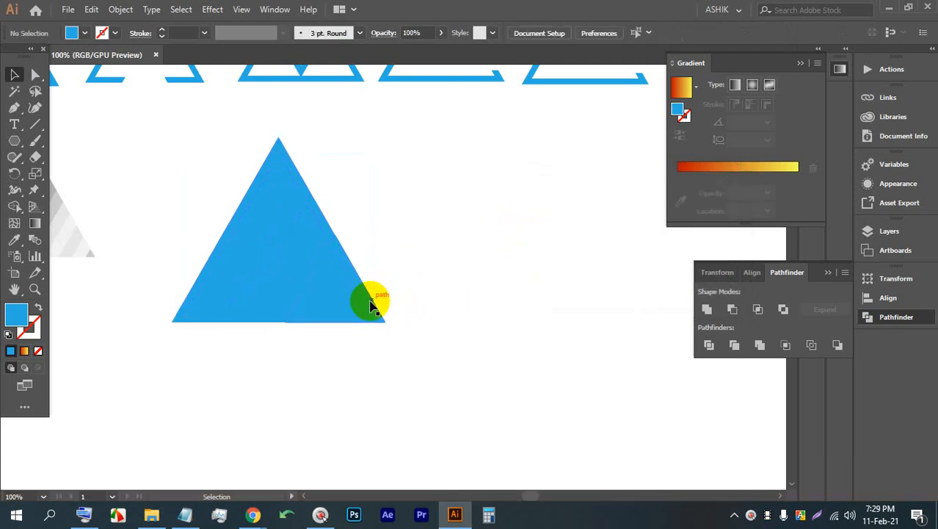
Step: Delete the three original outer strips, keeping only their inset copies
click(376, 307)
key(BackSpace)
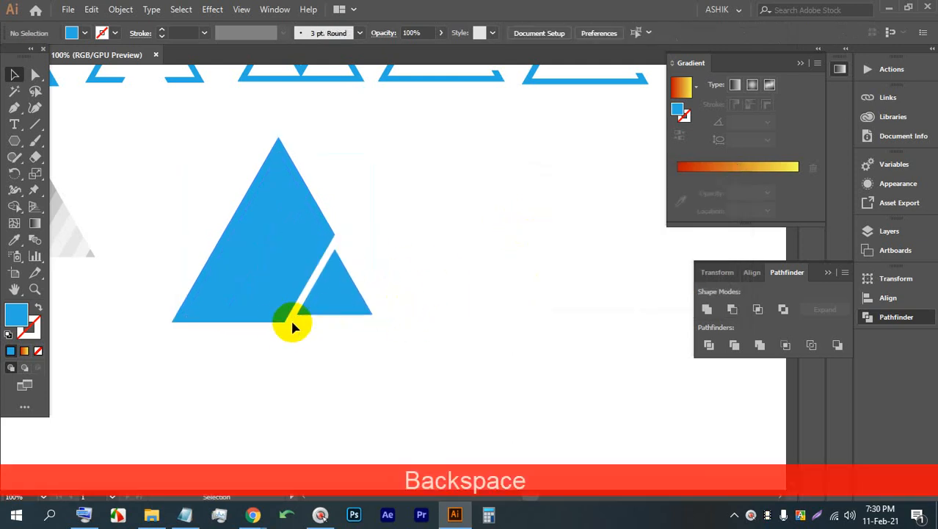
click(284, 323)
key(BackSpace)
click(245, 325)
key(BackSpace)
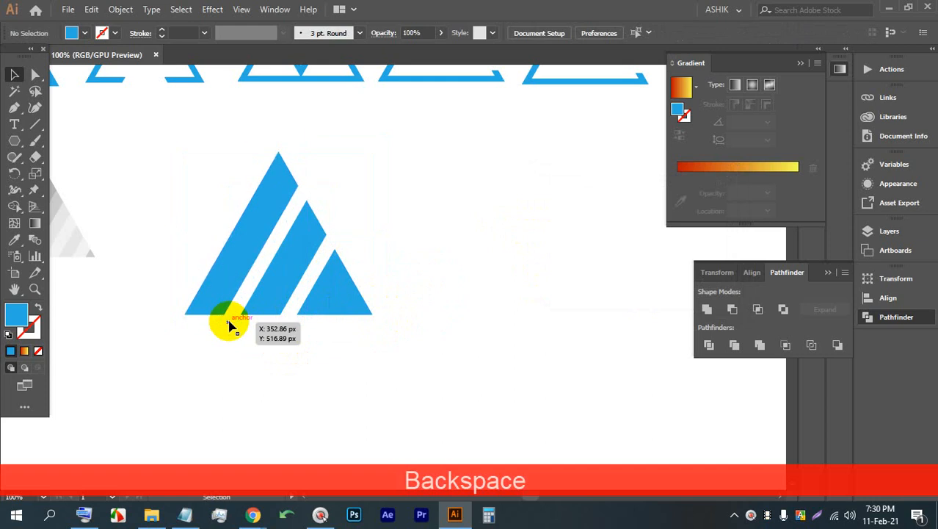
Step: Draw a blue square with the Rectangle tool in the empty area beside the striped triangle mark
alt+scroll(366, 272, down, 5)
alt+scroll(256, 309, up, 5)
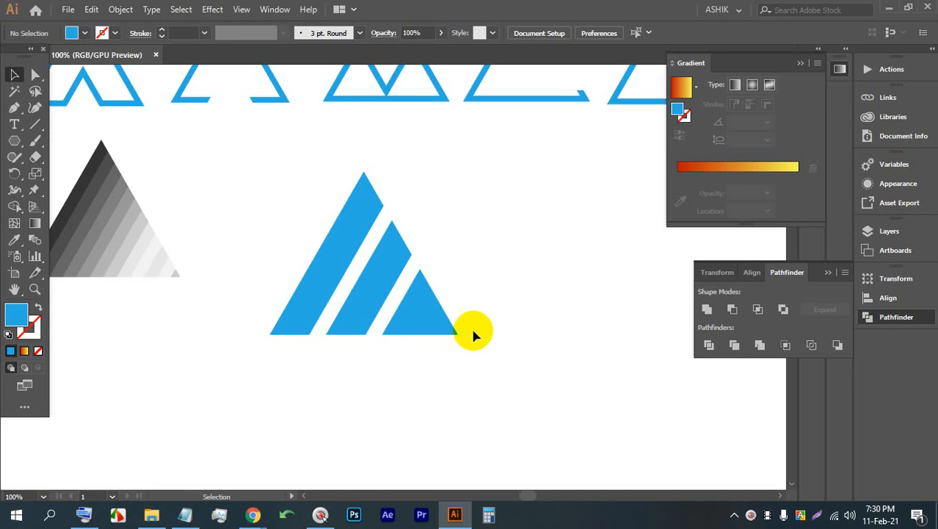
scroll(471, 325, down, 3)
scroll(562, 205, up, 1)
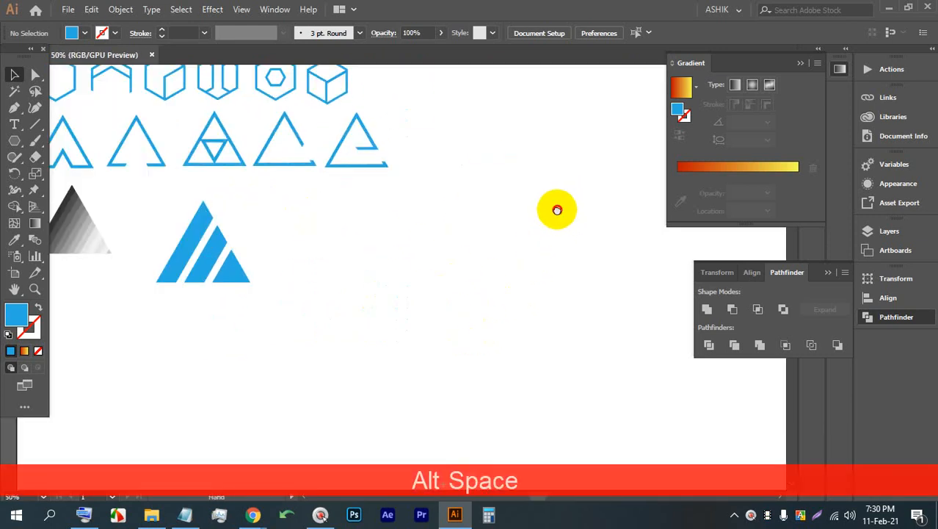
drag(554, 207, 446, 197)
scroll(373, 184, up, 1)
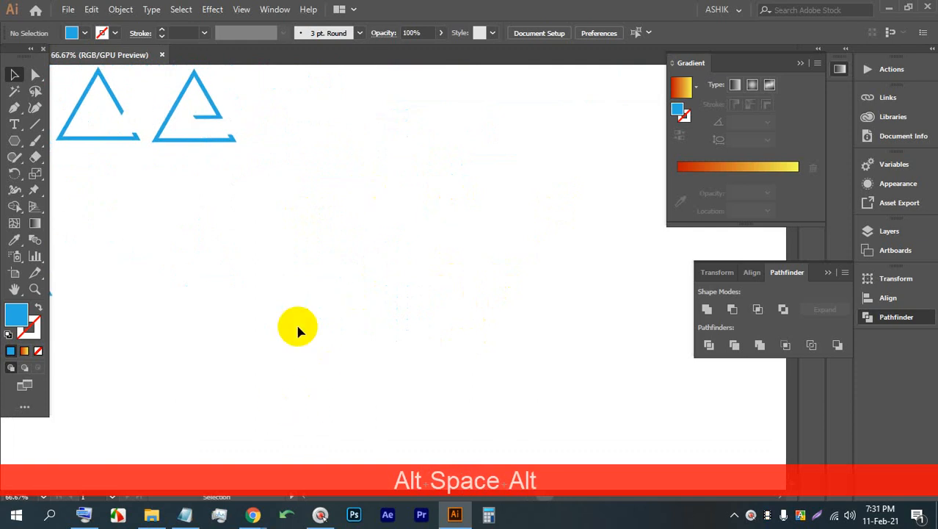
drag(14, 140, 92, 138)
mouse_move(247, 209)
mouse_down()
mouse_move(540, 373)
mouse_move(548, 346)
mouse_move(432, 282)
mouse_up()
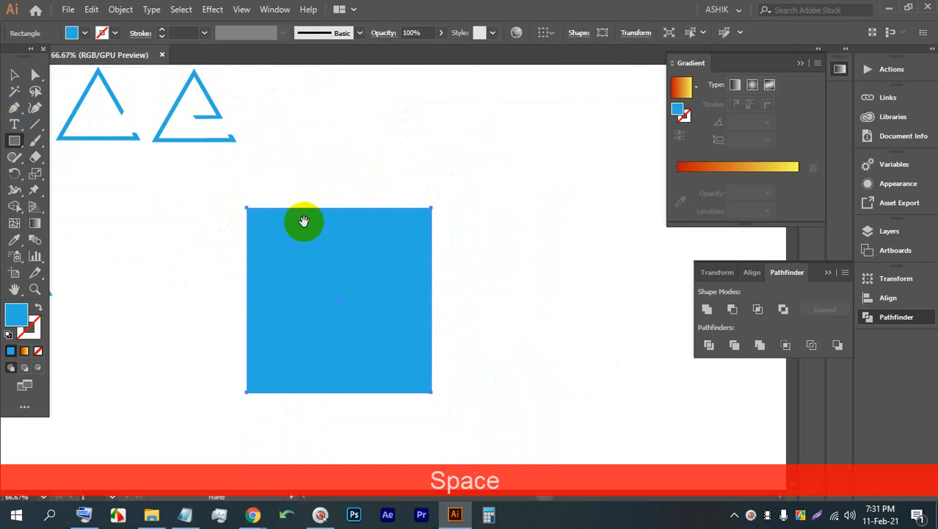
Step: Draw a blue circle with the Ellipse tool beside the square, slightly smaller than the square
drag(304, 218, 176, 160)
drag(16, 139, 79, 173)
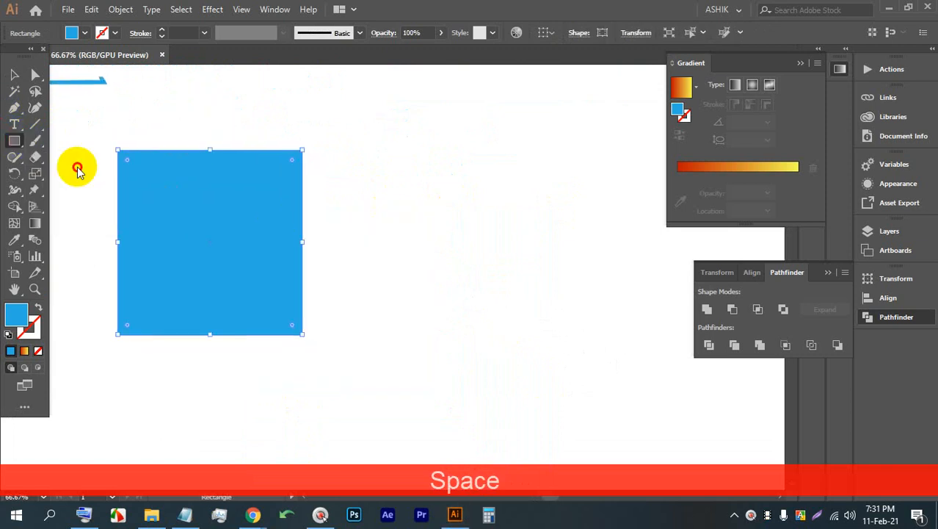
drag(350, 175, 490, 315)
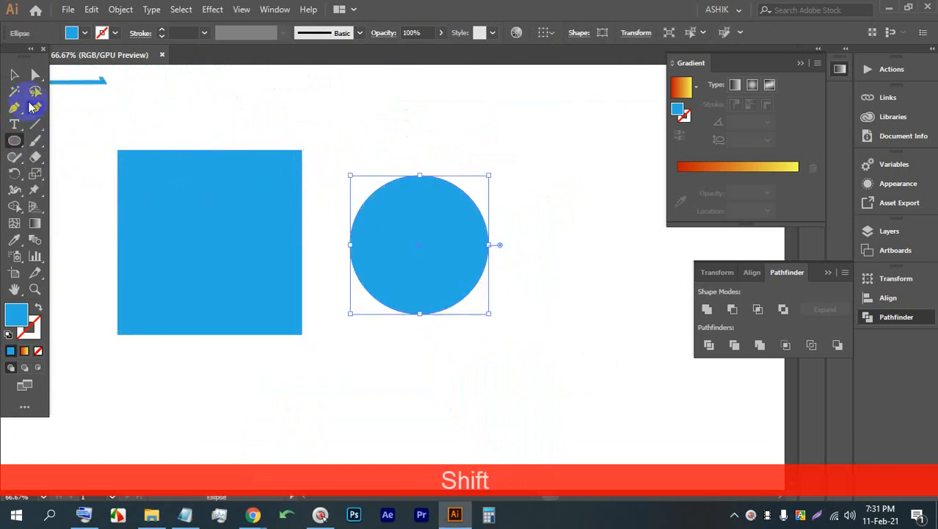
click(13, 75)
Step: Draw a blue hexagon with the Polygon tool and rotate it so that one corner points straight up
drag(15, 140, 67, 187)
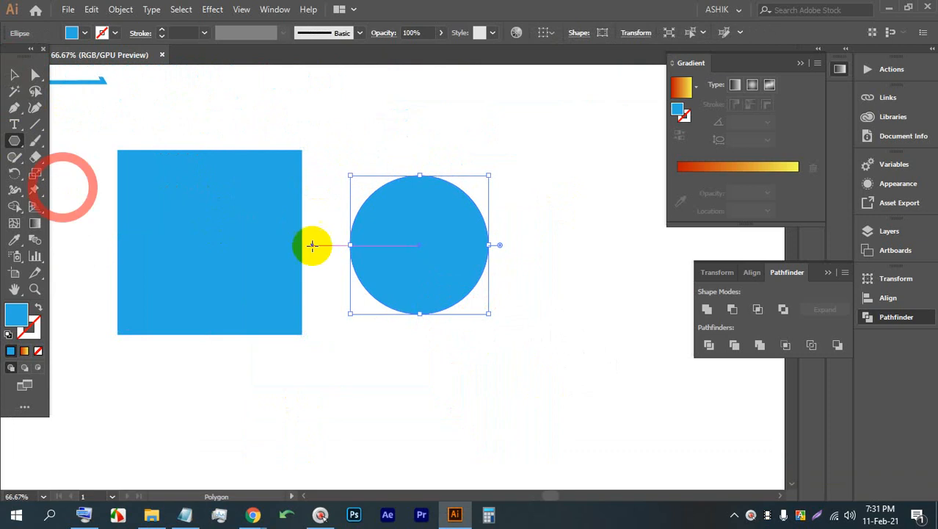
mouse_move(325, 229)
mouse_down()
mouse_move(355, 314)
mouse_move(324, 309)
mouse_up()
key(Up)
key(Up)
key(Up)
click(11, 75)
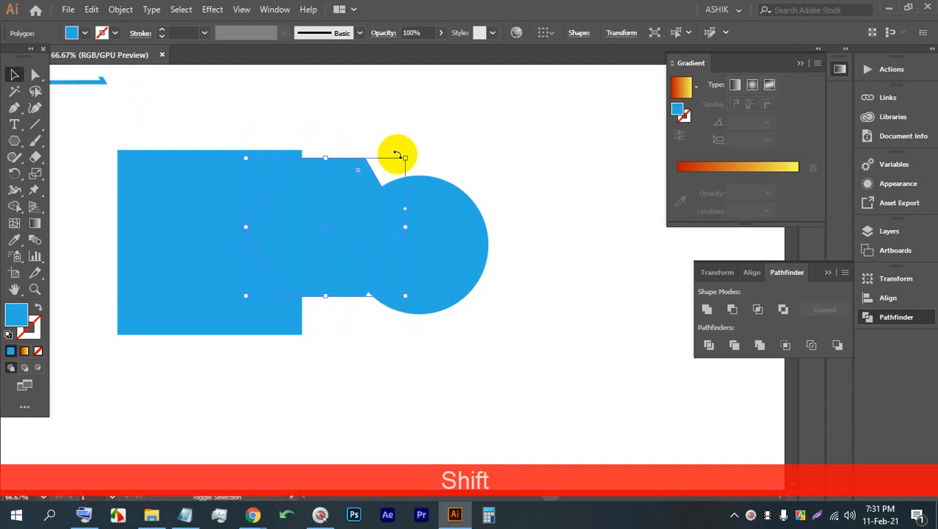
drag(410, 153, 543, 194)
Step: Move the circle and hexagon apart and fill the circle with black
drag(430, 231, 251, 230)
drag(517, 239, 435, 246)
click(289, 235)
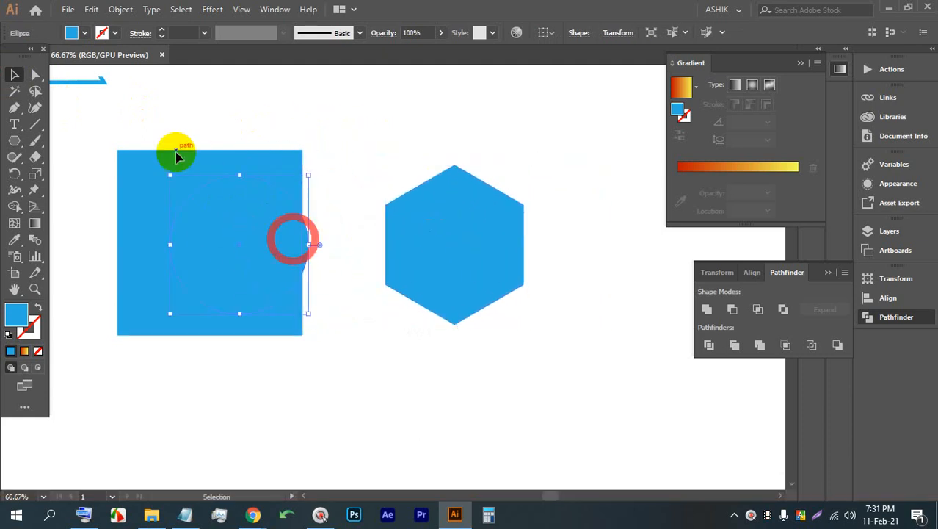
click(85, 33)
click(48, 59)
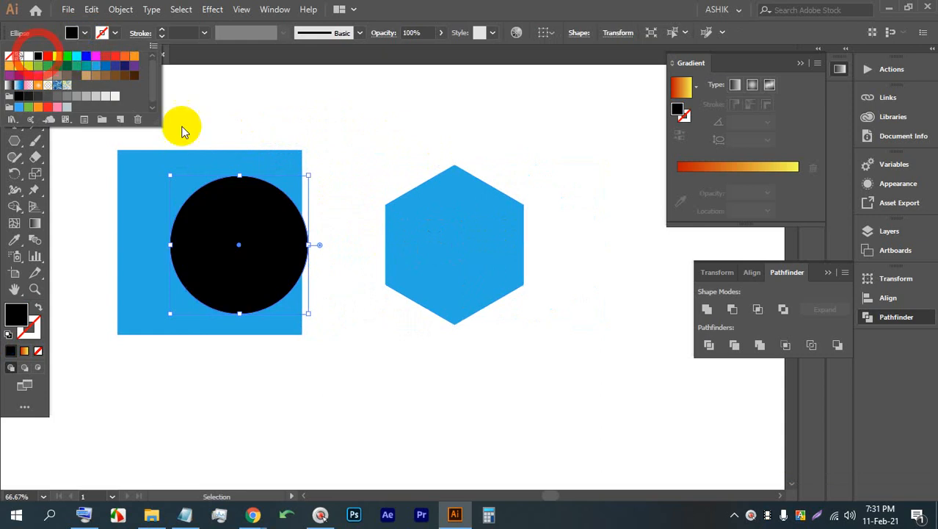
Step: Place the black circle over the hexagon, shrink it to leave a blue margin, and send the hexagon behind it
drag(280, 212, 470, 218)
drag(450, 166, 456, 204)
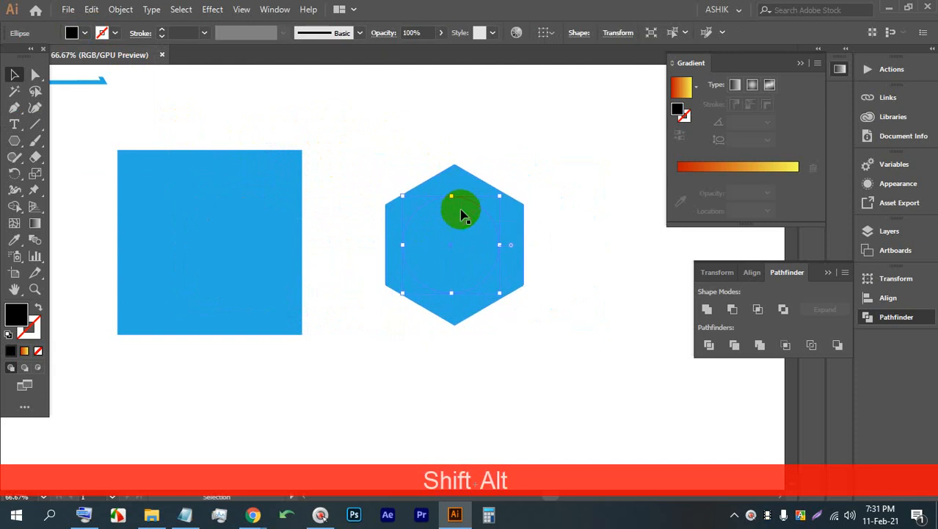
click(535, 187)
click(464, 218)
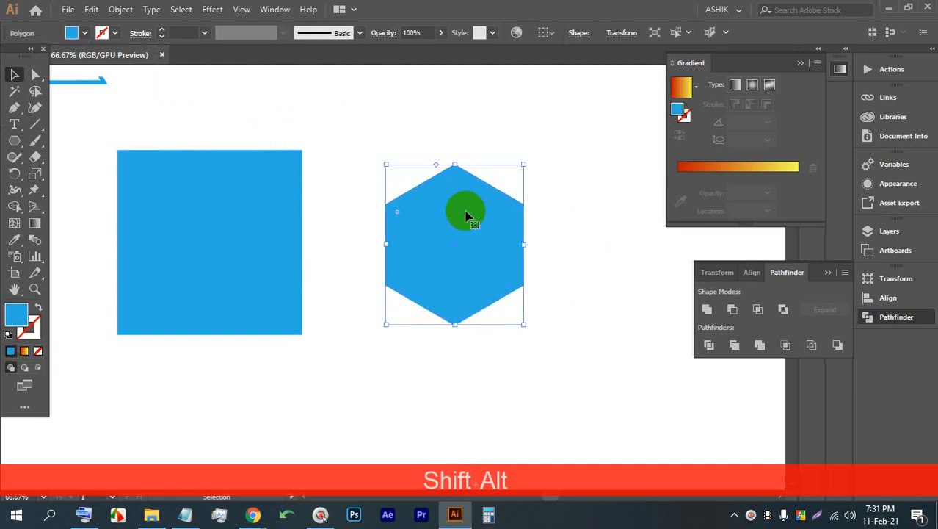
key(ctrl+bracketleft)
scroll(468, 214, up, 2)
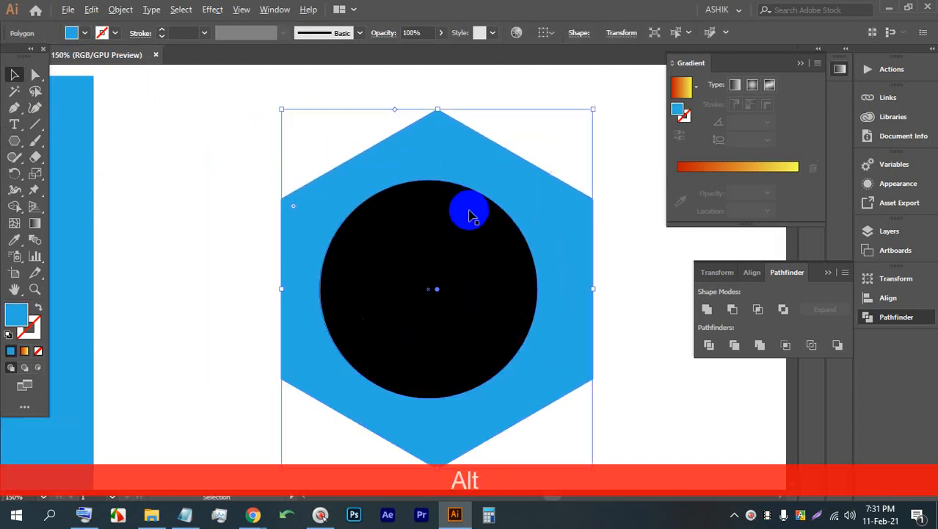
Step: Align the black circle and the hexagon to each other's horizontal and vertical centres
drag(509, 236, 439, 227)
click(573, 233)
drag(392, 257, 399, 256)
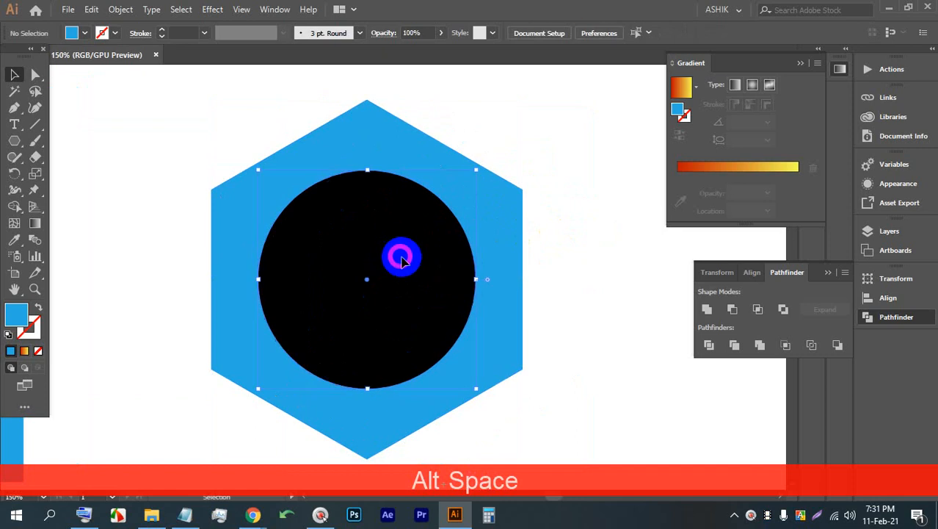
shift+click(311, 177)
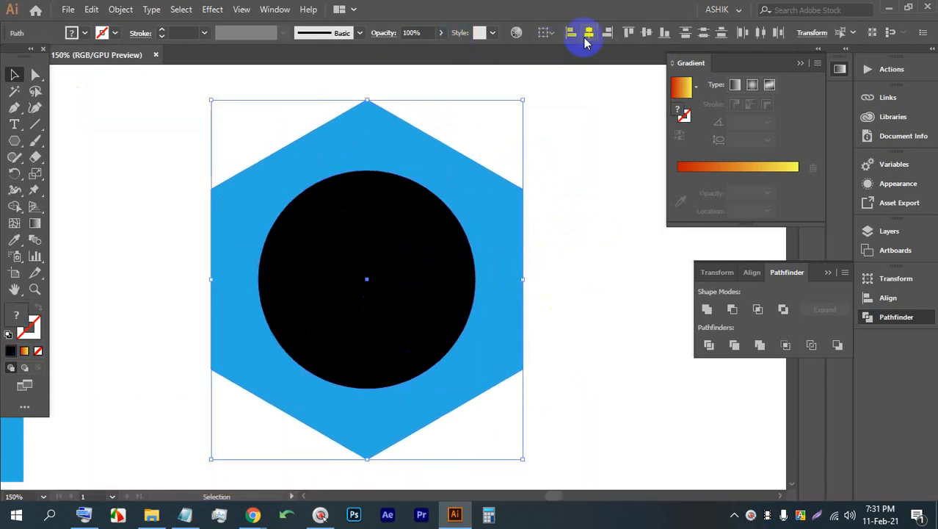
click(589, 33)
click(646, 33)
click(562, 175)
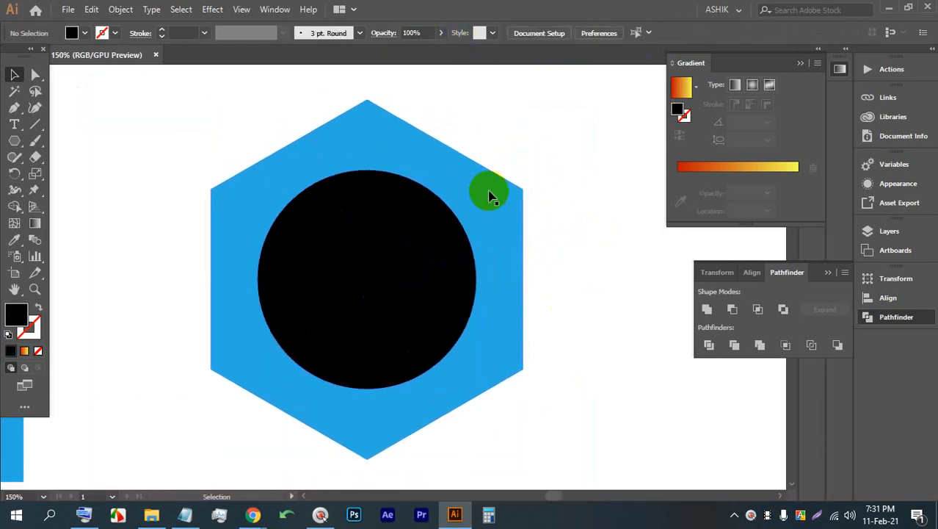
click(489, 194)
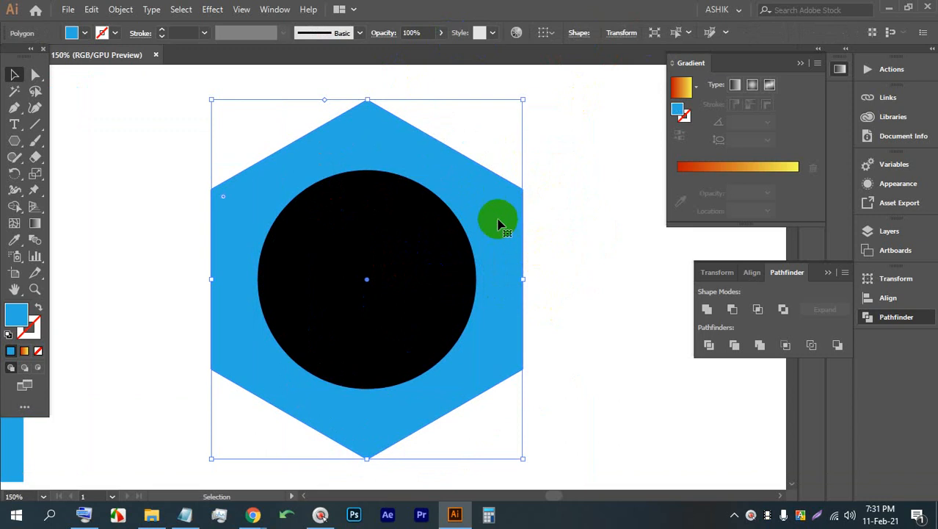
click(550, 155)
click(503, 192)
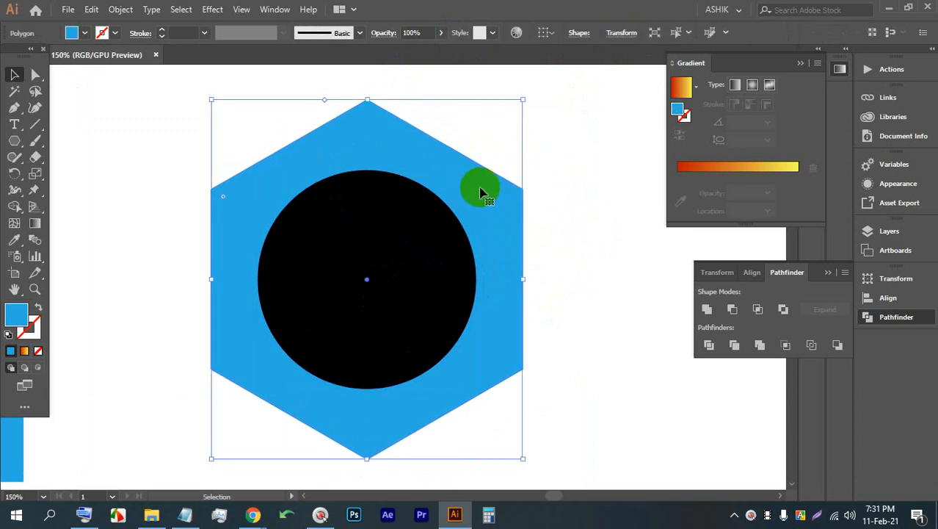
click(565, 159)
Step: Round all six corners of the hexagon with the Direct Selection tool to a radius of about 36 px
click(499, 189)
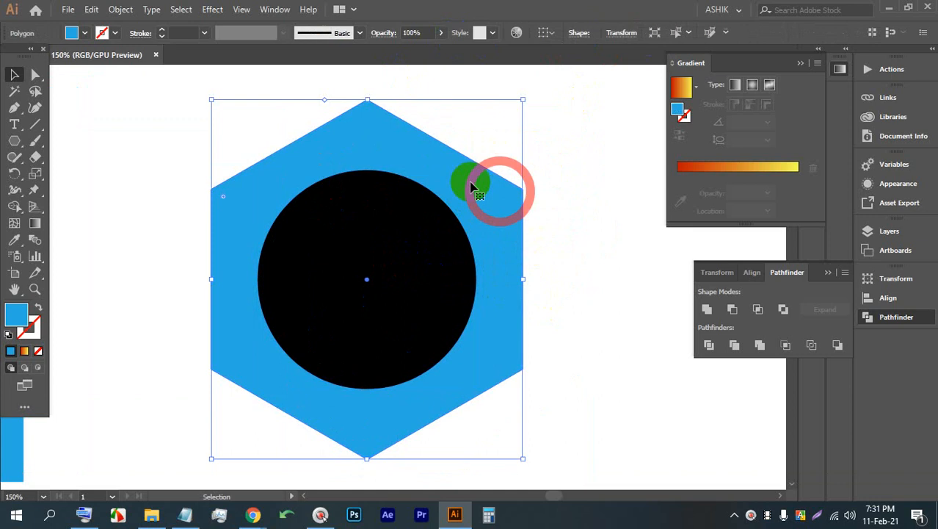
click(35, 74)
click(367, 129)
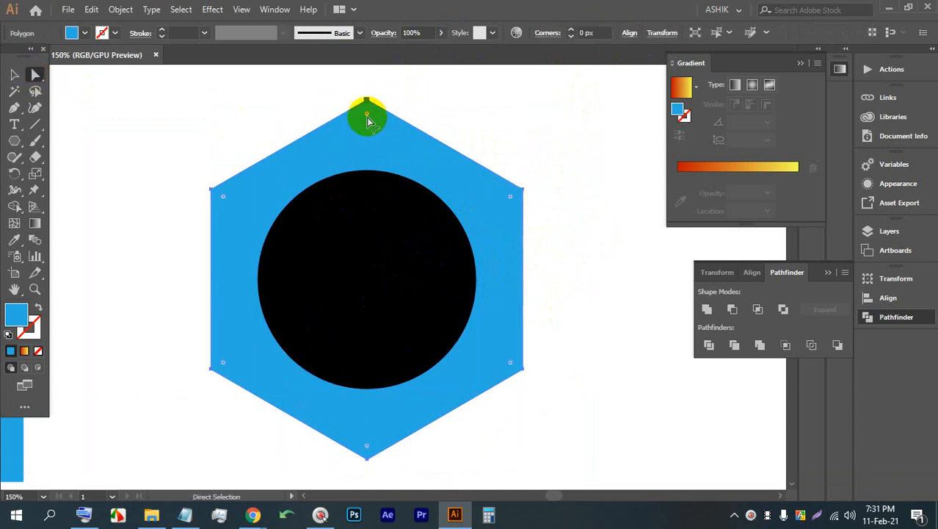
drag(366, 115, 358, 160)
click(485, 128)
Step: Move the rounded hexagon off the black circle to the empty area below and to its right
scroll(396, 139, down, 3)
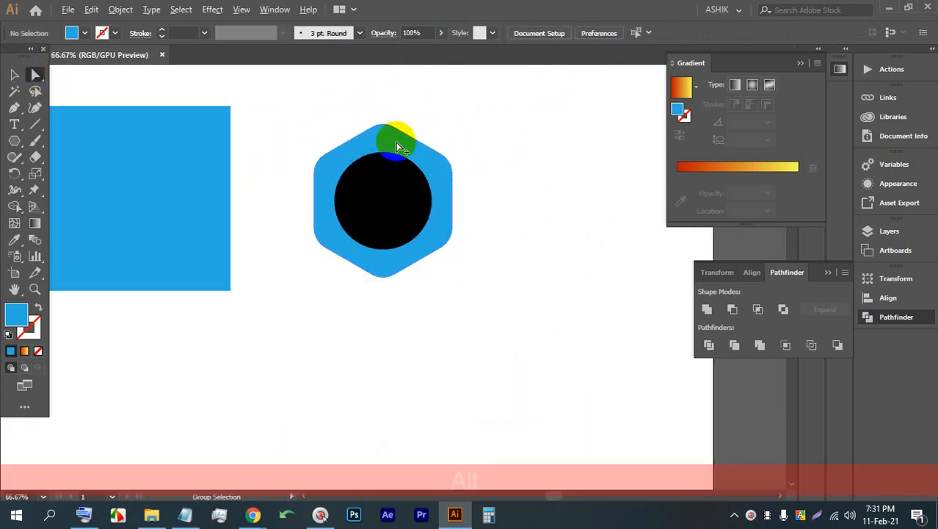
alt+click(423, 185)
mouse_move(413, 178)
mouse_down()
mouse_move(445, 198)
mouse_move(444, 179)
mouse_move(498, 179)
mouse_move(411, 184)
mouse_move(390, 172)
mouse_move(398, 176)
mouse_up()
click(484, 174)
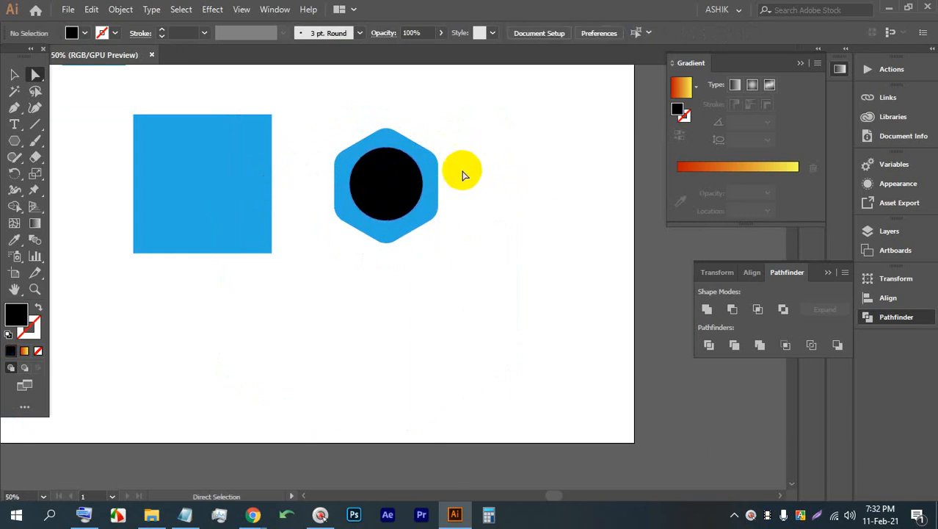
click(428, 156)
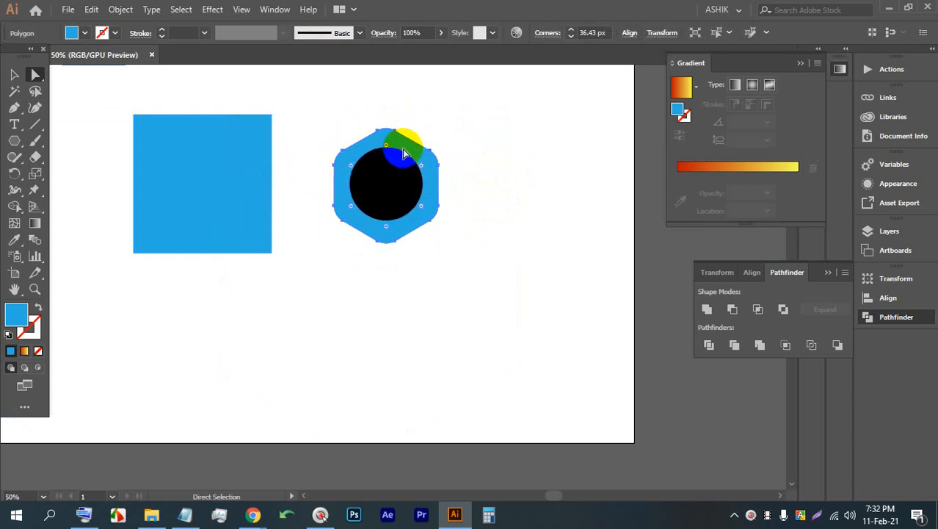
drag(389, 150, 491, 211)
click(219, 10)
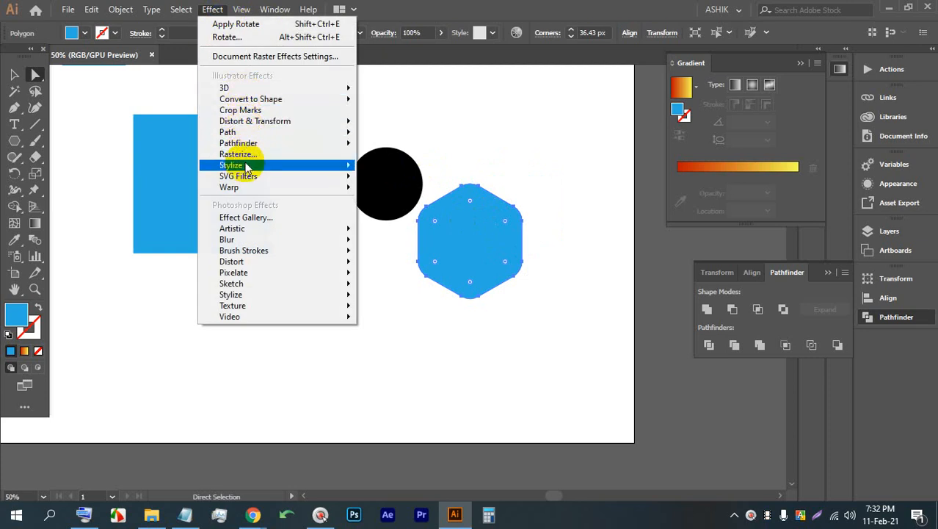
mouse_move(246, 167)
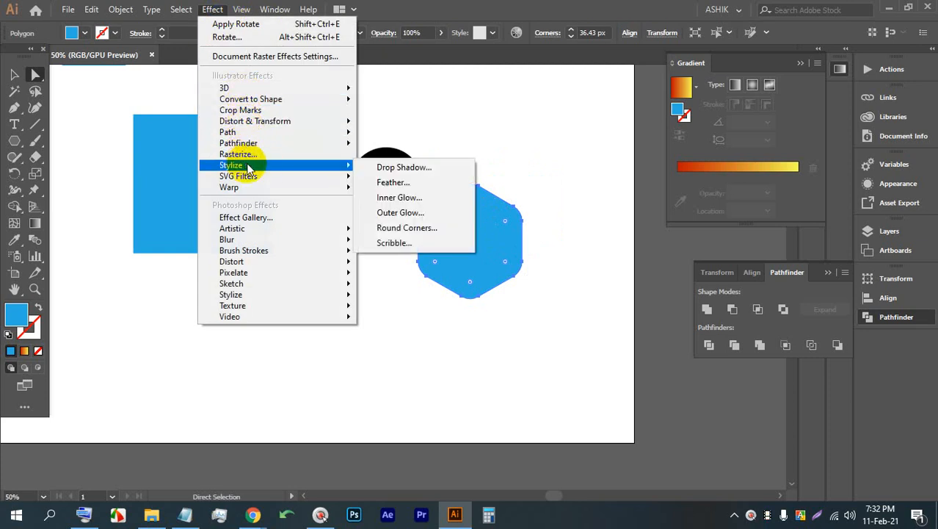
mouse_move(253, 146)
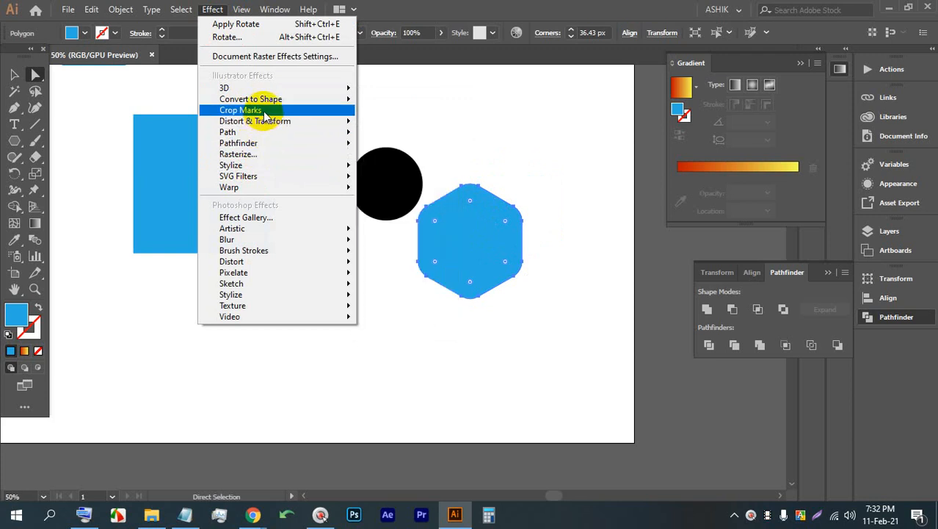
Step: Switch to the Google Meet window in Chrome, look over the participants, and return to Illustrator
click(253, 514)
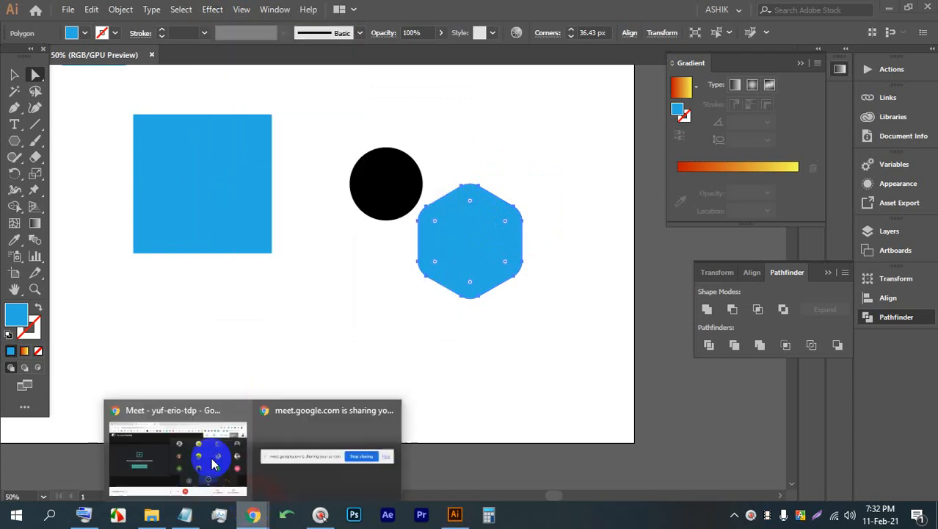
click(178, 449)
click(613, 152)
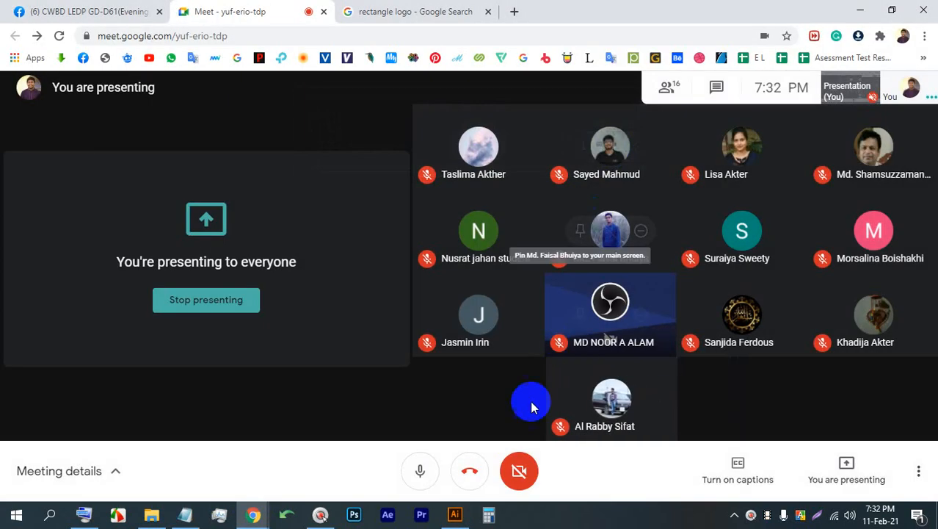
click(455, 514)
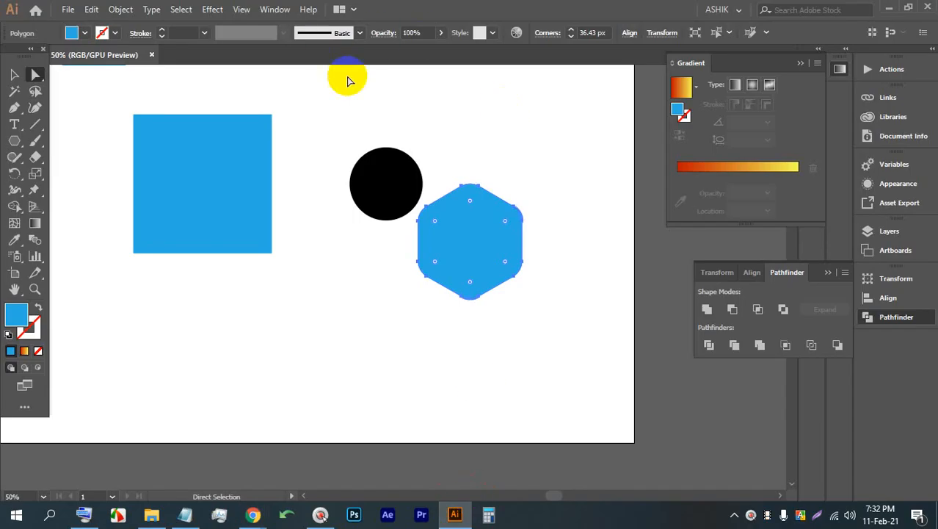
click(213, 9)
mouse_move(273, 150)
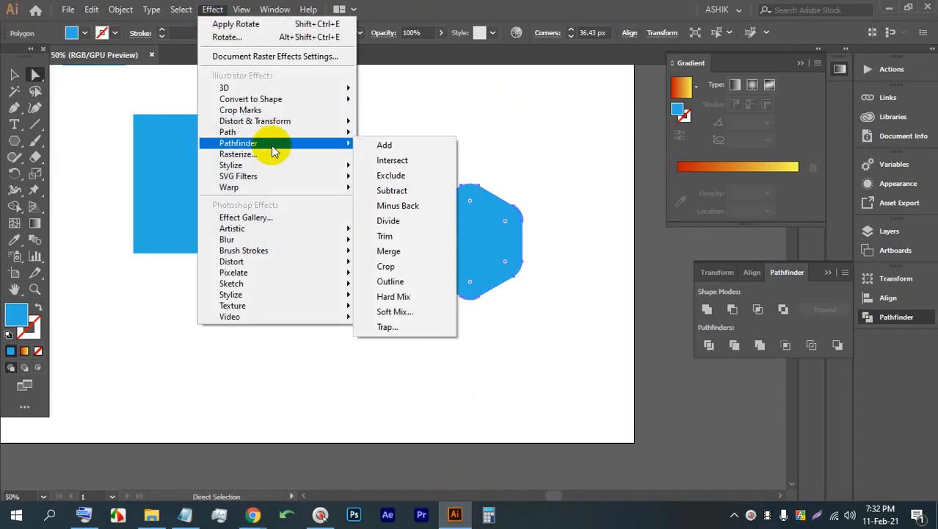
mouse_move(283, 166)
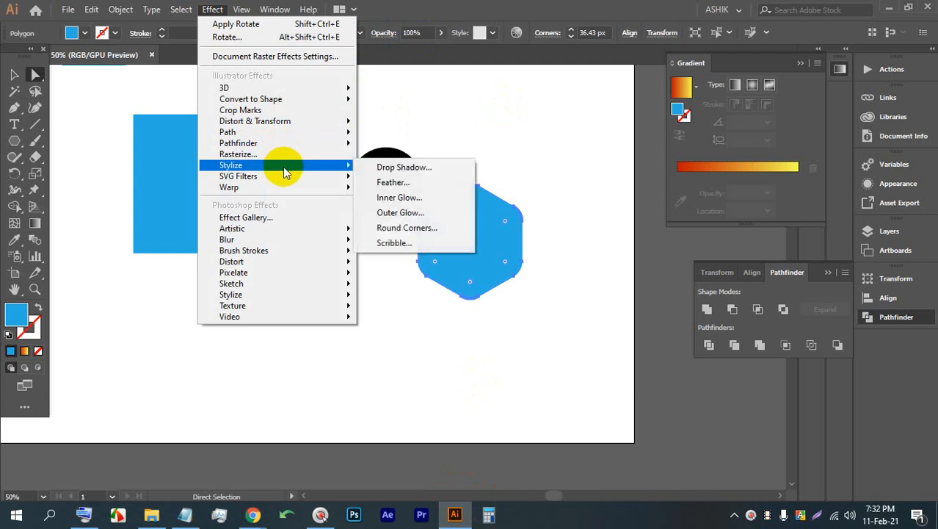
click(384, 241)
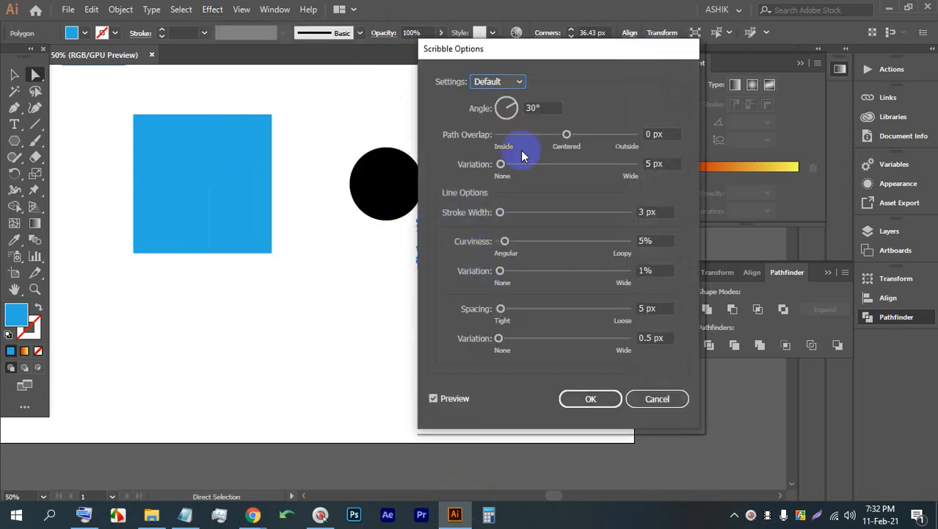
click(655, 397)
click(212, 9)
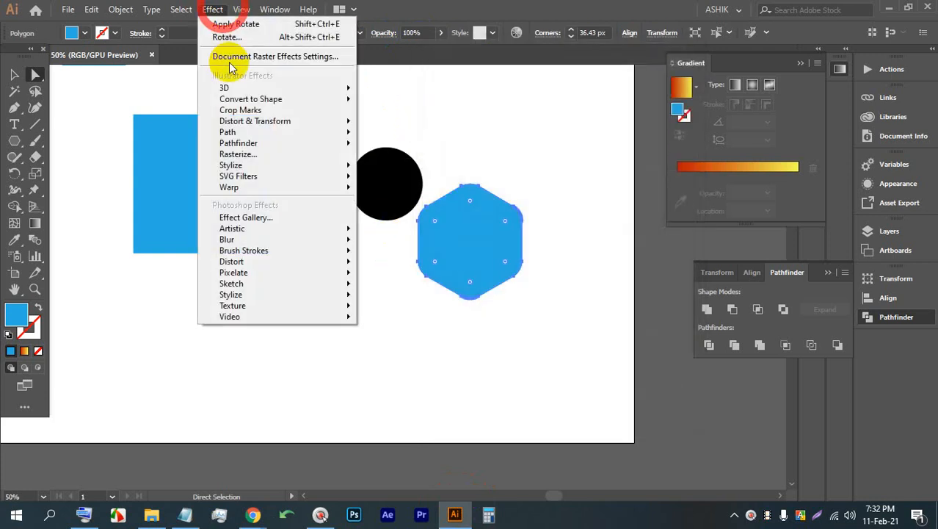
mouse_move(283, 192)
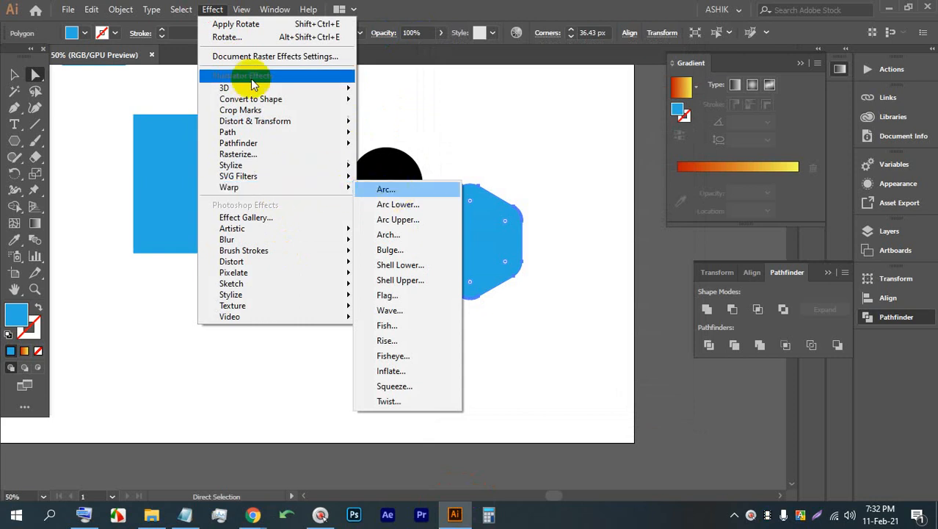
mouse_move(301, 105)
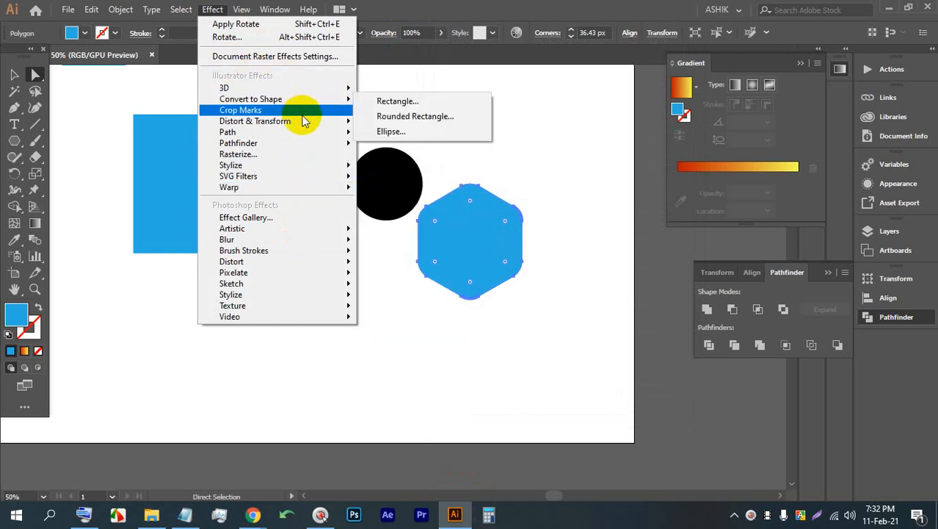
mouse_move(304, 122)
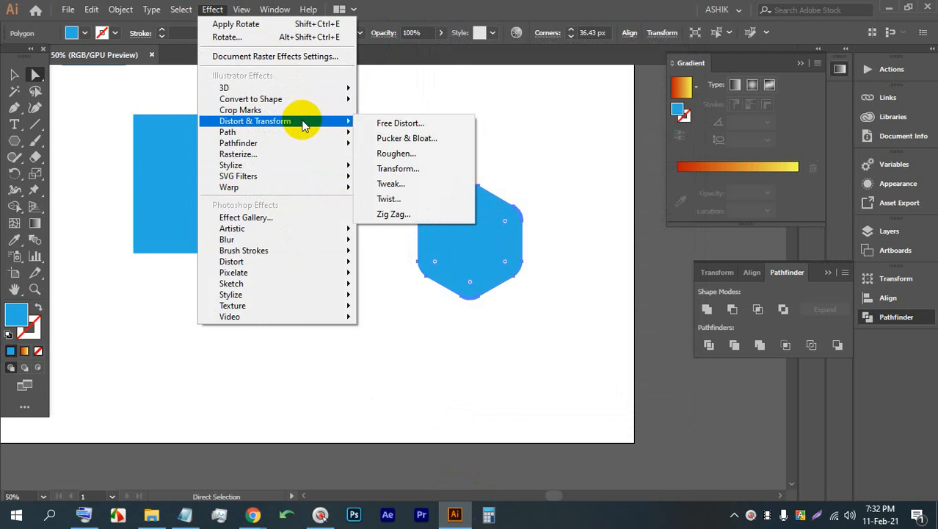
click(367, 124)
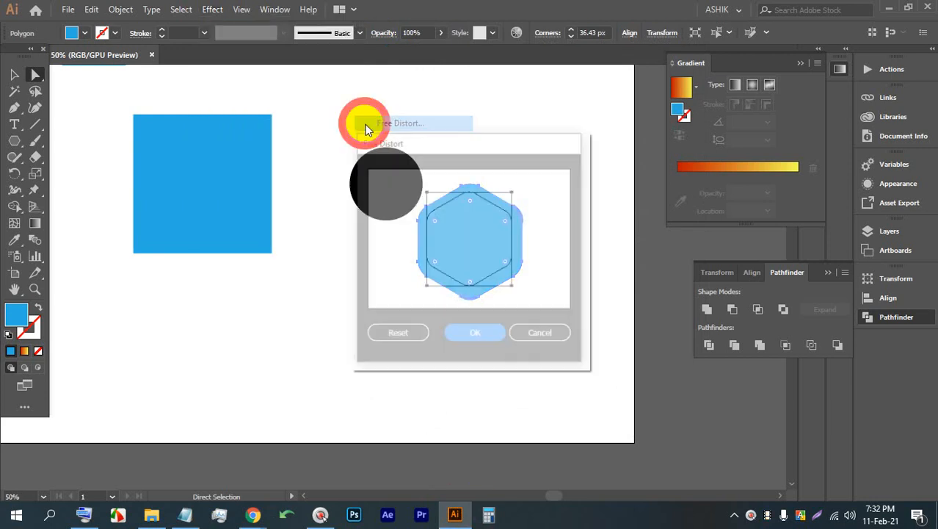
click(533, 334)
Step: Try a Zig Zag effect on the hexagon with preview on, an absolute size of 6 px and 3 ridges per segment
click(212, 9)
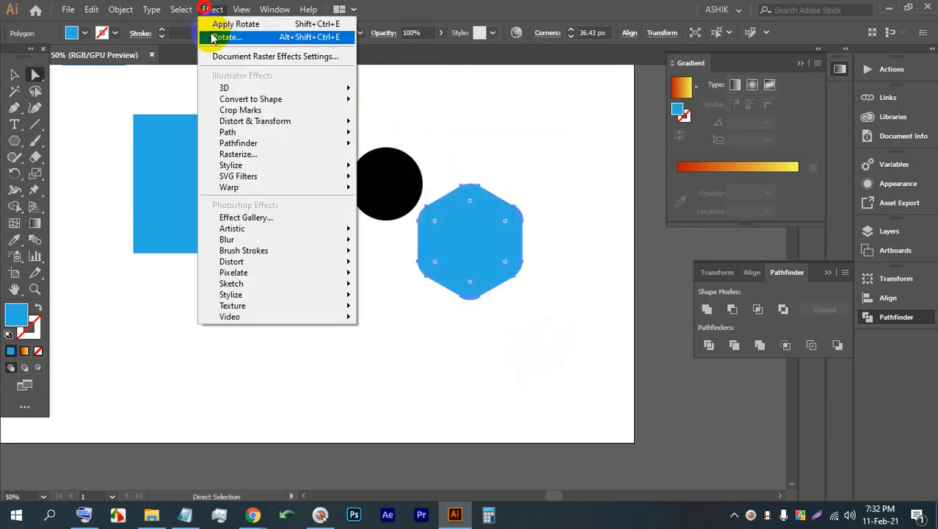
mouse_move(284, 123)
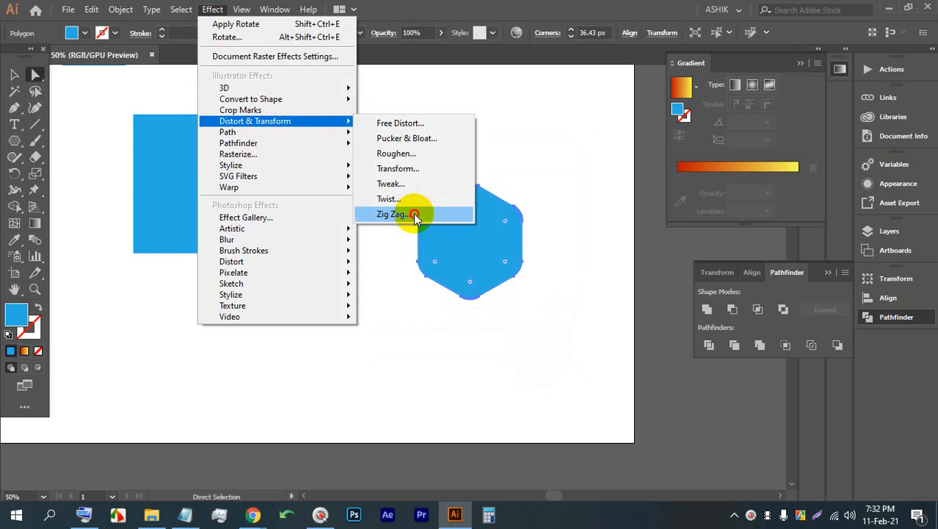
click(415, 212)
click(528, 347)
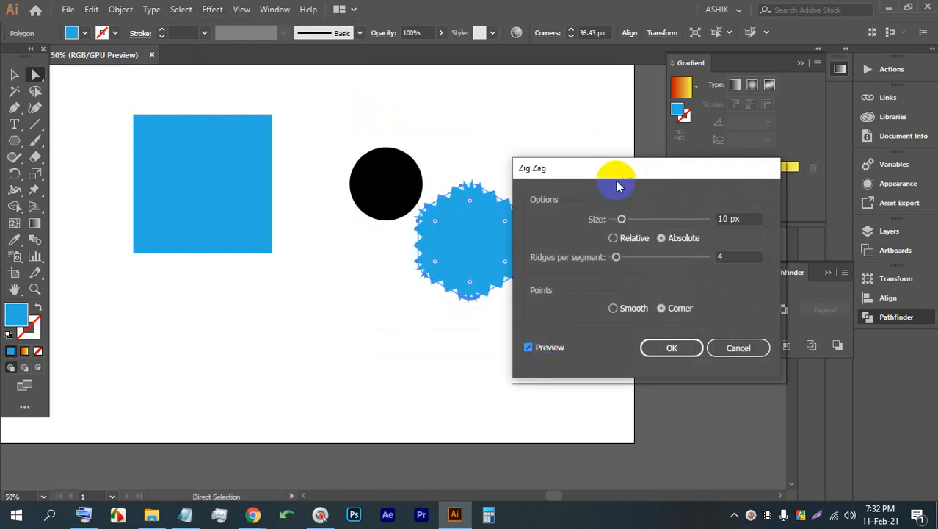
drag(611, 172, 676, 183)
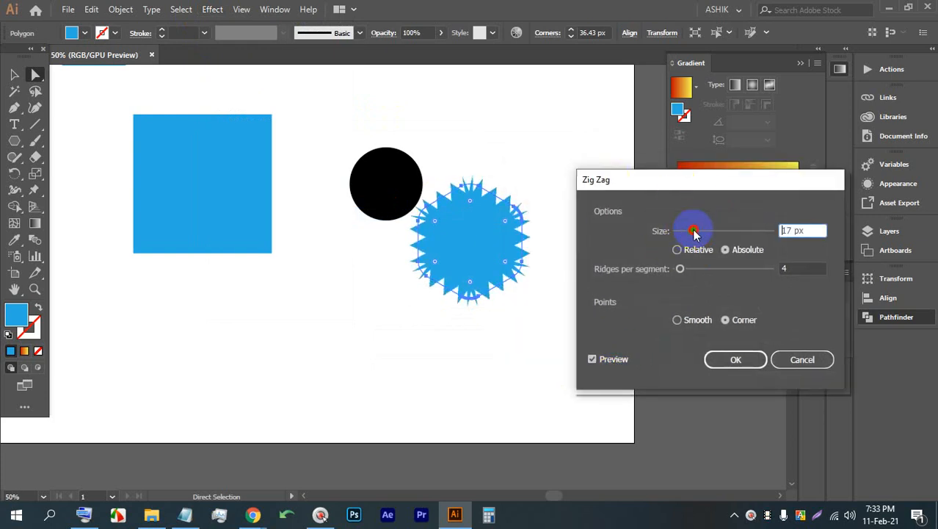
drag(694, 232, 681, 232)
drag(683, 268, 688, 270)
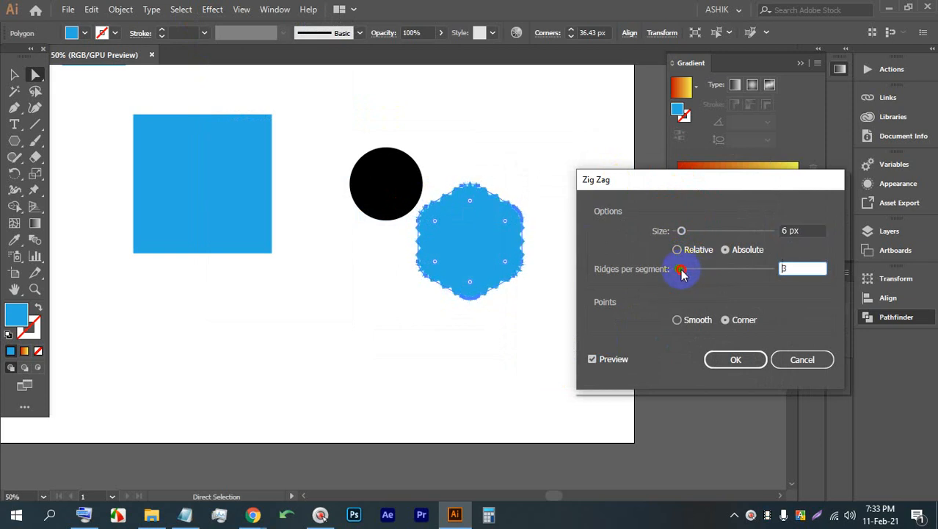
click(802, 360)
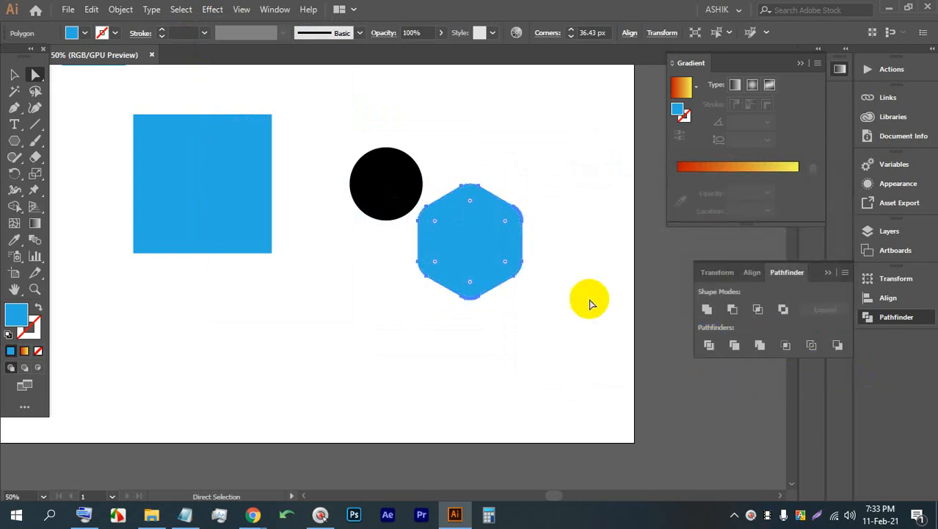
click(571, 269)
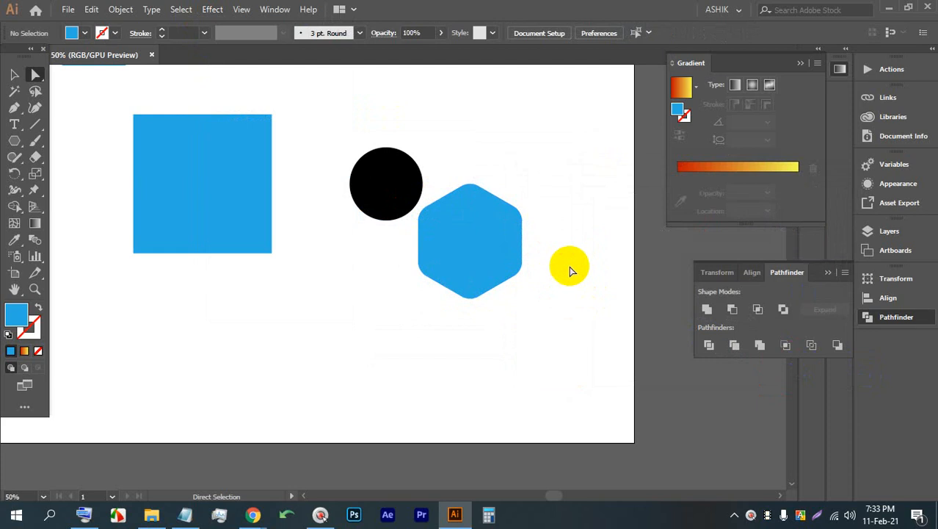
Step: Move the rounded hexagon behind the lower part of the black circle with the Selection tool and delete it
click(15, 76)
drag(455, 222, 379, 264)
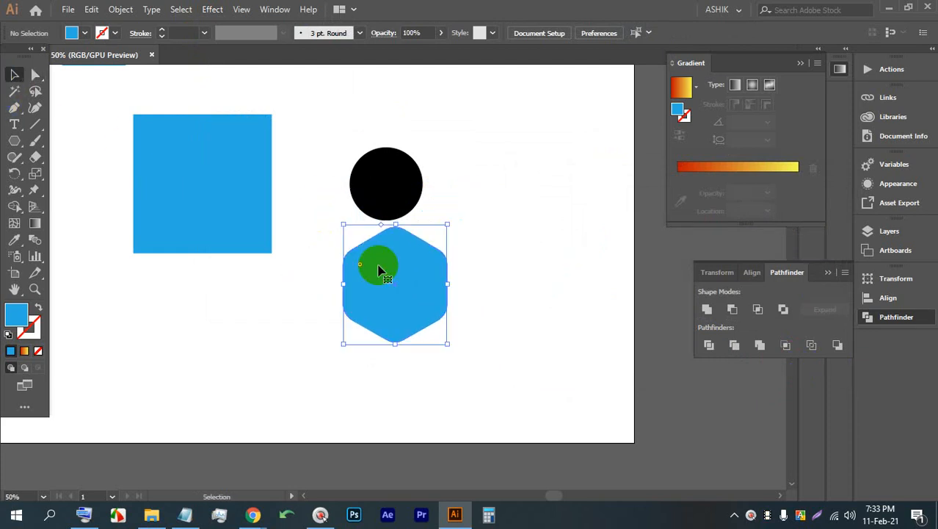
alt+scroll(393, 232, up, 2)
drag(404, 293, 376, 250)
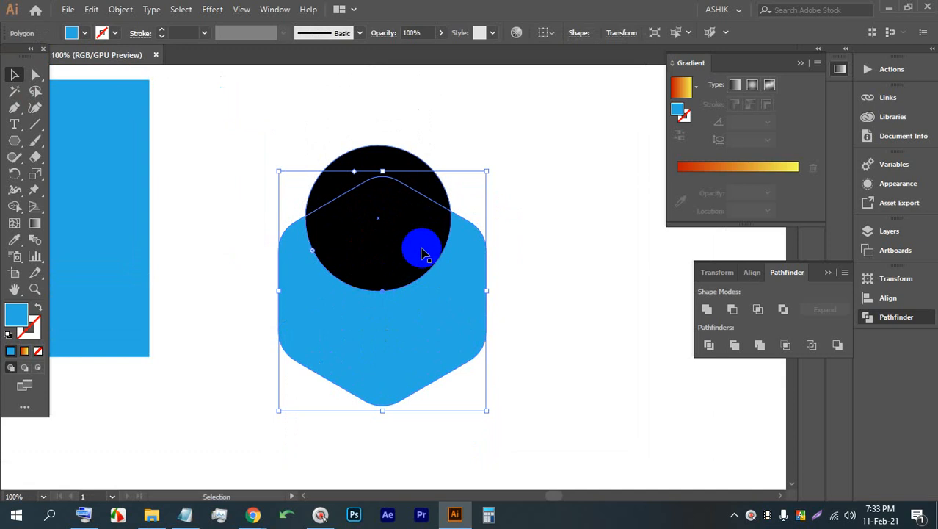
key(BackSpace)
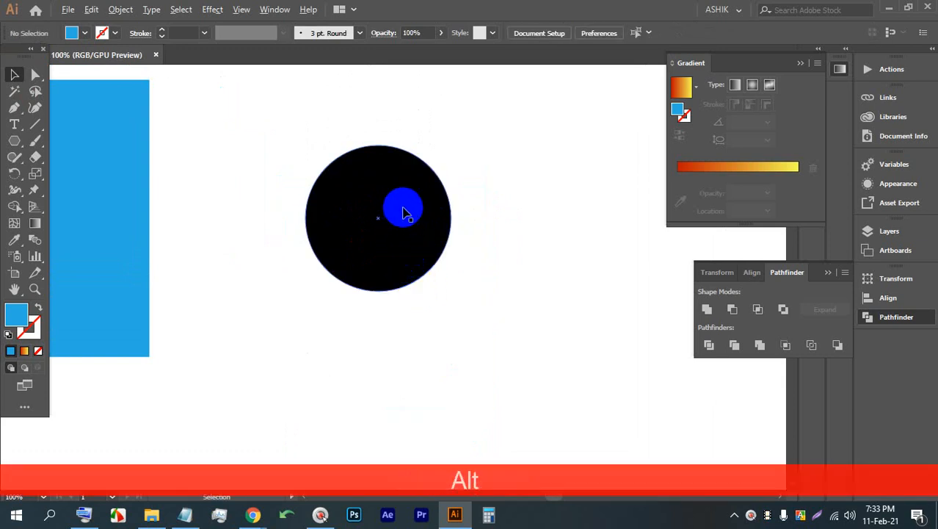
Step: Move the black circle onto the middle of the blue square
alt+scroll(403, 199, up, 2)
key(space)
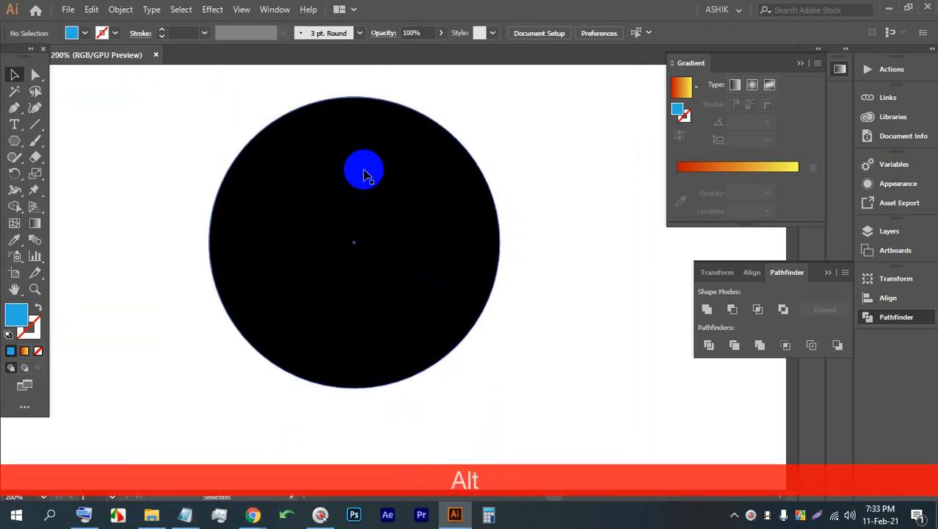
alt+scroll(419, 177, down, 3)
drag(421, 180, 357, 189)
key(space)
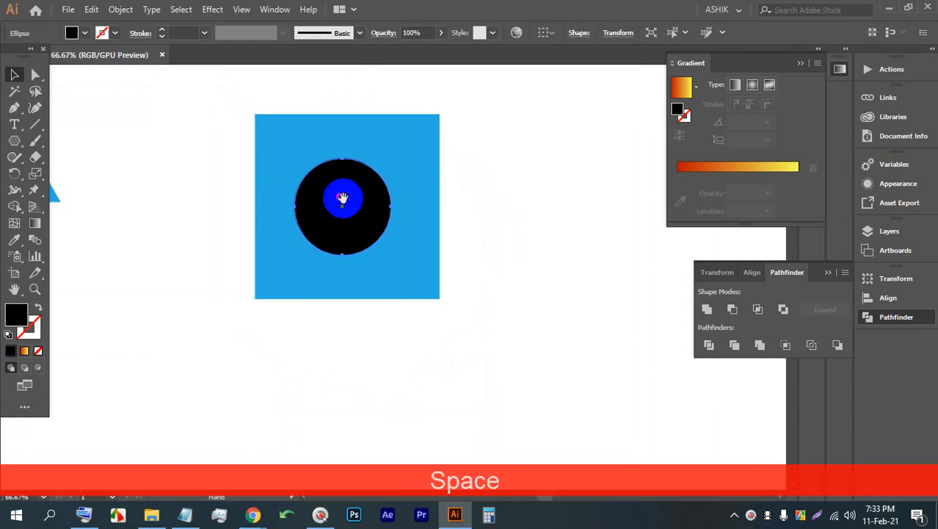
Step: Round all four corners of the blue square evenly and centre the black circle on it
alt+scroll(346, 199, up, 1)
click(230, 117)
drag(218, 82, 237, 141)
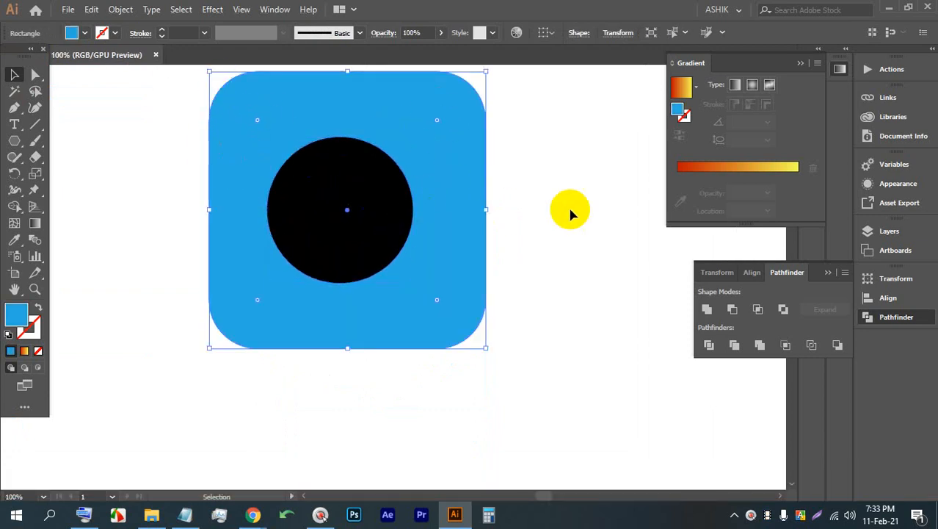
click(569, 213)
scroll(351, 194, up, 1)
drag(340, 205, 348, 210)
alt+scroll(356, 229, up, 1)
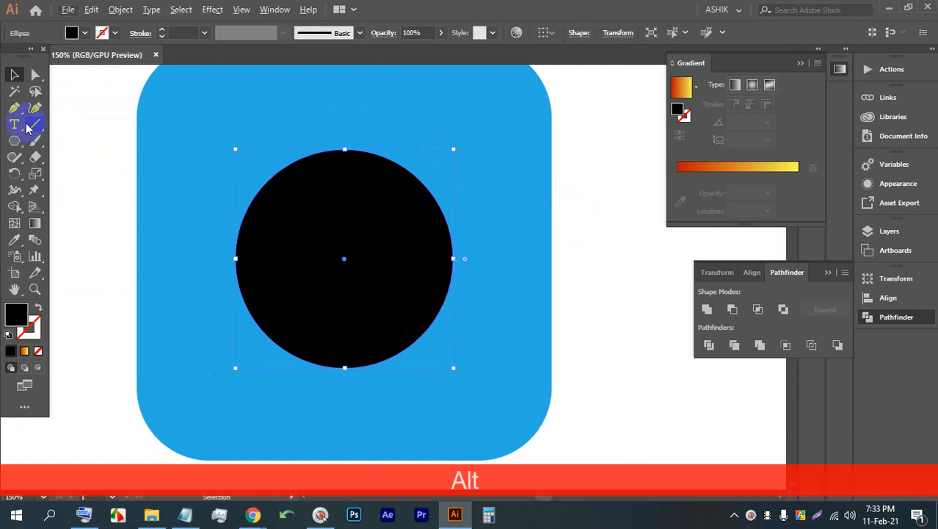
Step: Try to choose another shape tool and save the document
alt+click(17, 141)
drag(19, 146, 53, 156)
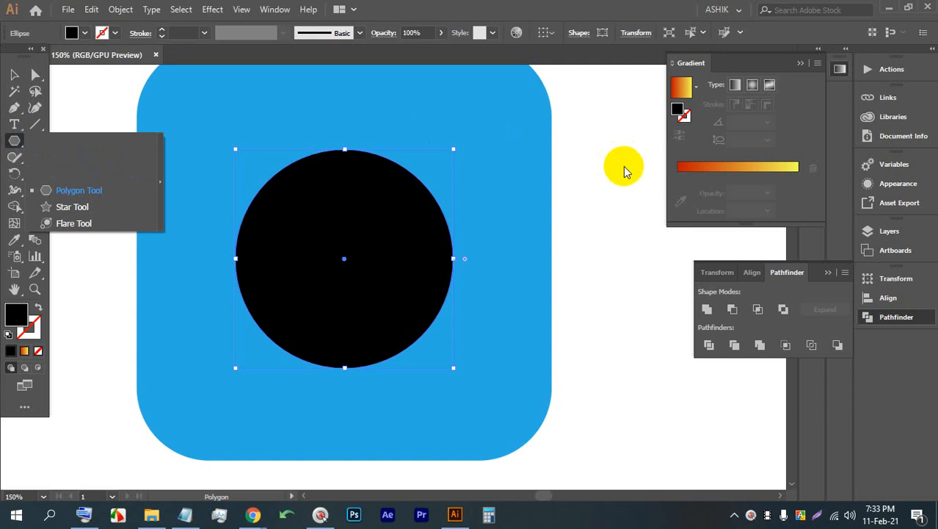
key(ctrl+s)
key(ctrl+s)
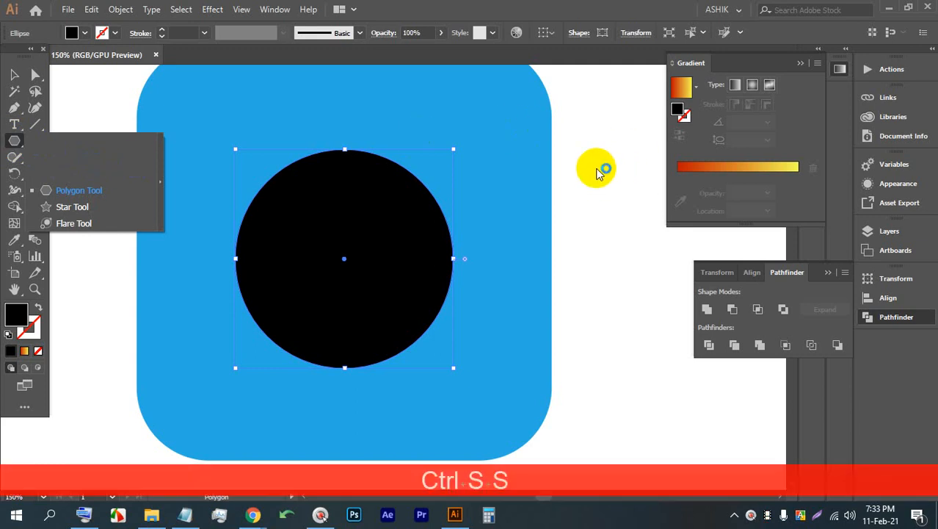
Step: Switch to the Google Meet window in Chrome, return to Illustrator, and open the recovered logo document
key(alt+Tab)
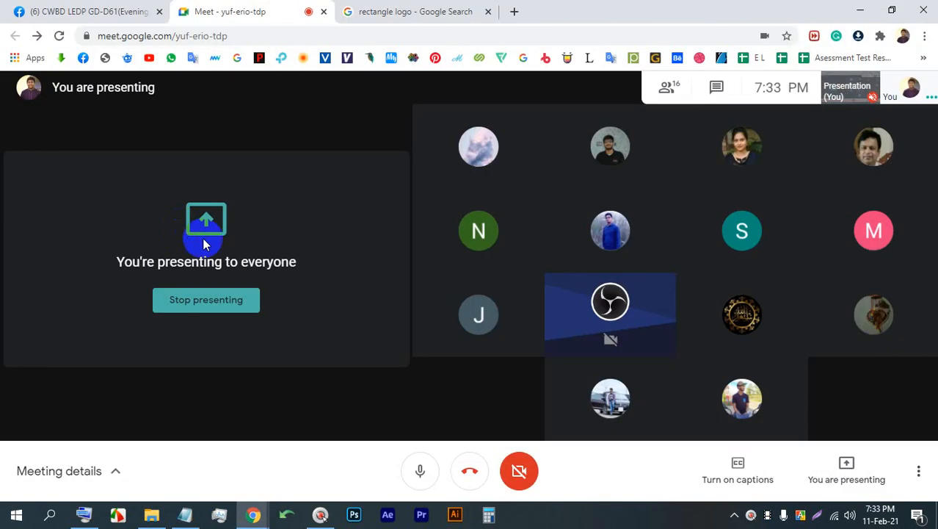
click(454, 515)
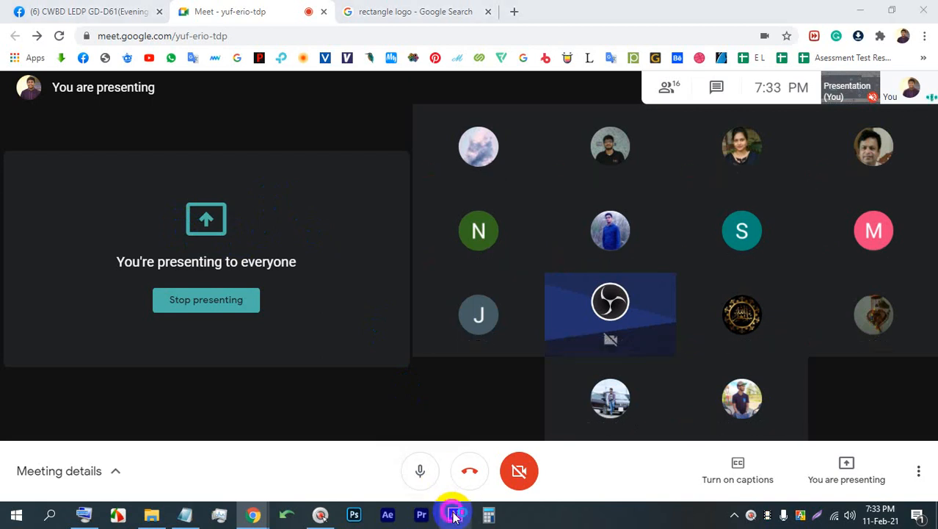
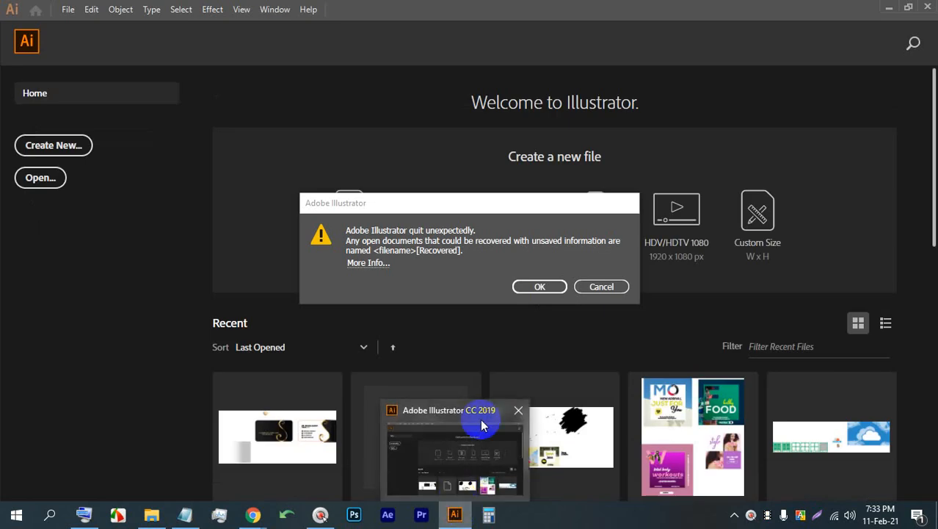
click(533, 287)
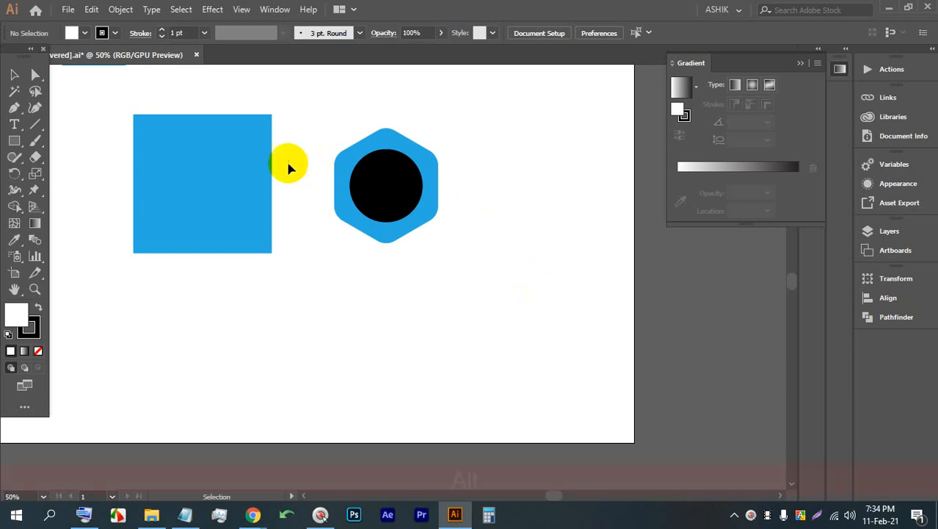
Step: Save the recovered document as LOGO.ai in Illustrator CC format, replacing the existing file in folder 24
drag(282, 226, 337, 238)
key(ctrl+s)
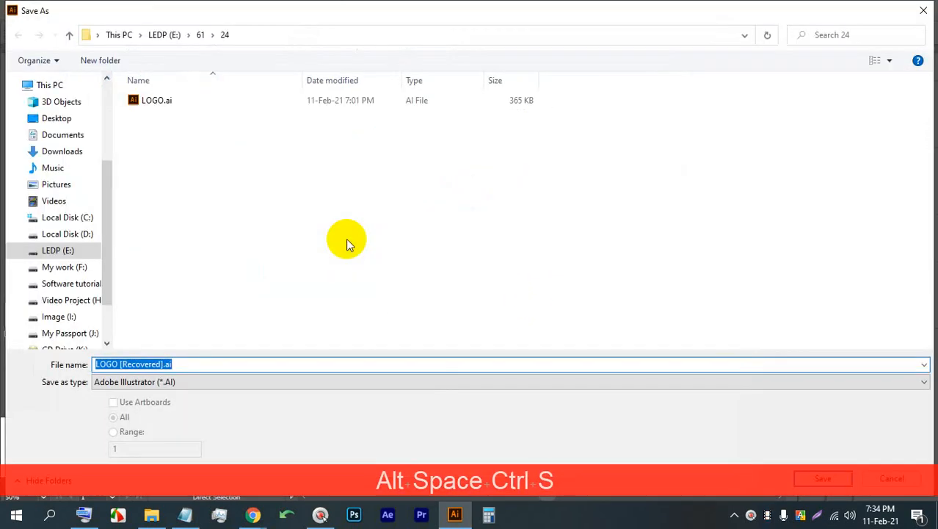
click(268, 101)
click(830, 478)
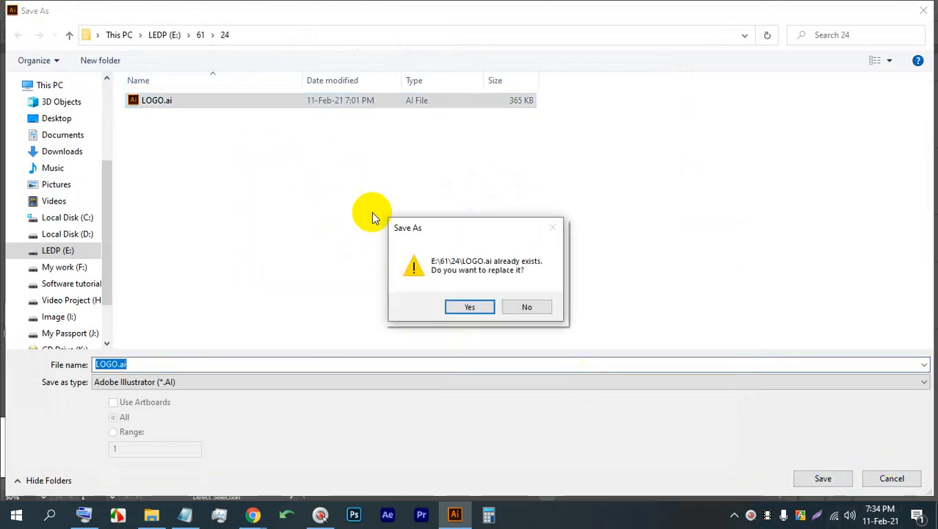
click(467, 307)
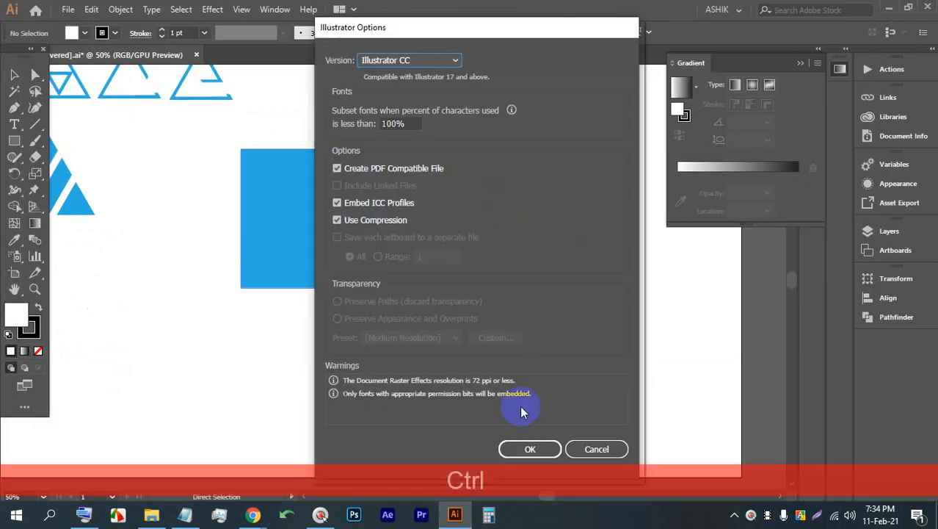
click(526, 452)
key(ctrl+s)
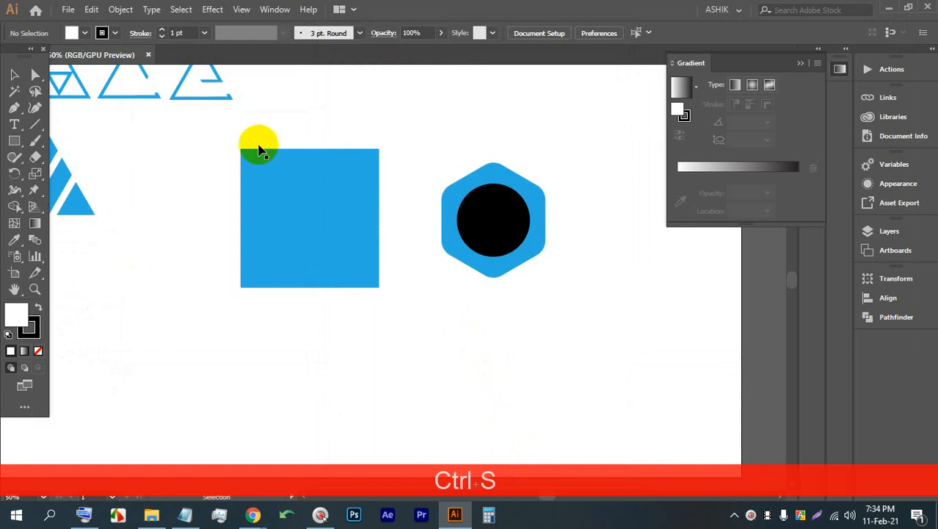
Step: Take the black circle off the hexagon, shrink it to a small dot, and place it between the square and the hexagon
drag(499, 217, 320, 214)
alt+scroll(316, 213, up, 4)
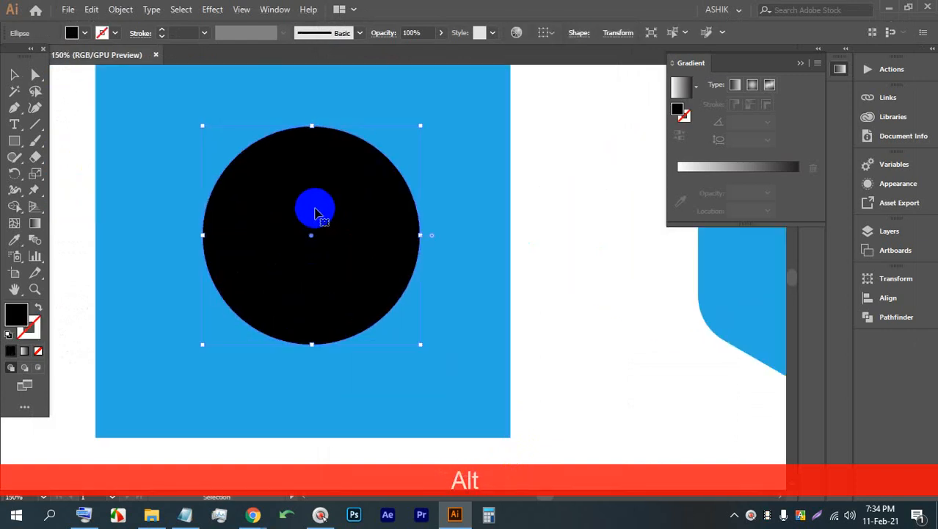
drag(312, 126, 195, 214)
alt+scroll(219, 212, down, 3)
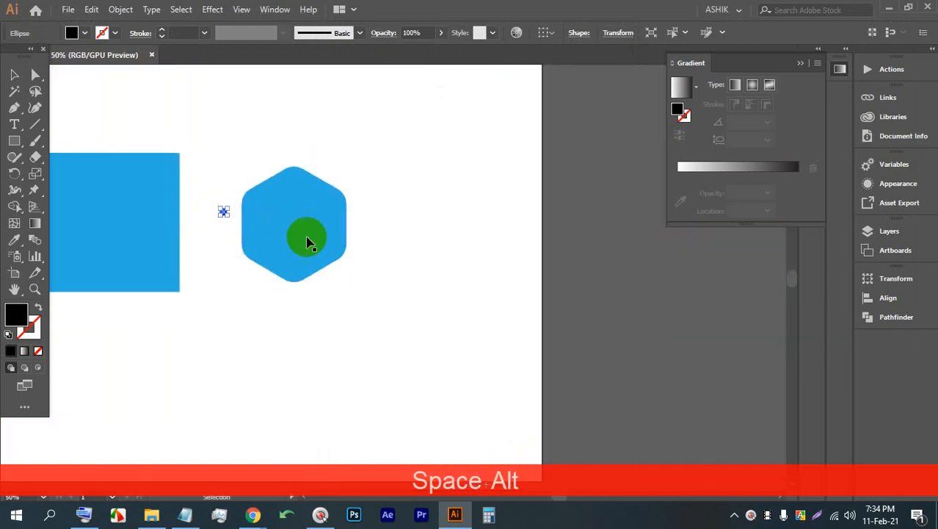
Step: Move the hexagon up and away from the dot, and shift the small black dot to the empty area above the square
drag(306, 237, 444, 159)
alt+scroll(224, 213, up, 5)
drag(222, 211, 337, 237)
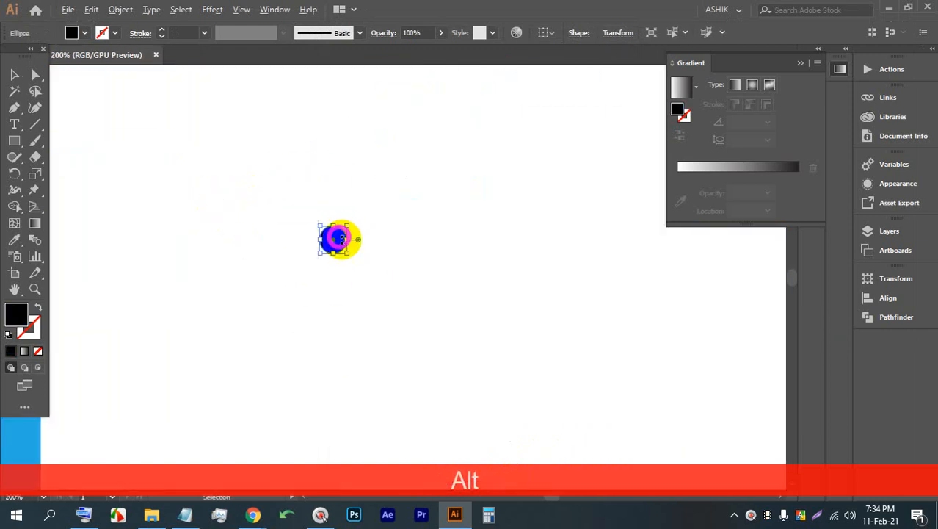
Step: Draw a thin vertical black rectangle, about 9 px wide and 457.5 px high, between the blue square and the hexagon
alt+scroll(336, 236, up, 2)
drag(13, 144, 60, 139)
alt+scroll(232, 193, down, 4)
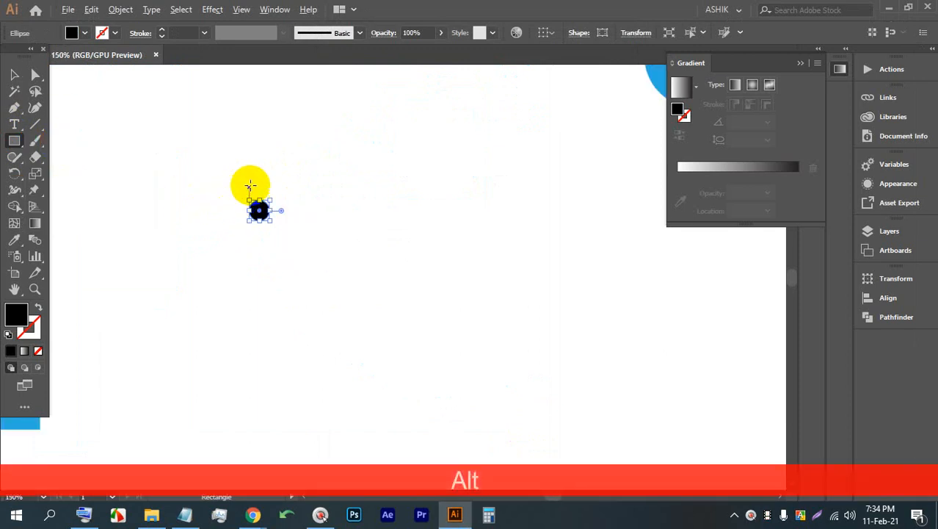
alt+scroll(324, 158, down, 4)
alt+scroll(325, 167, up, 1)
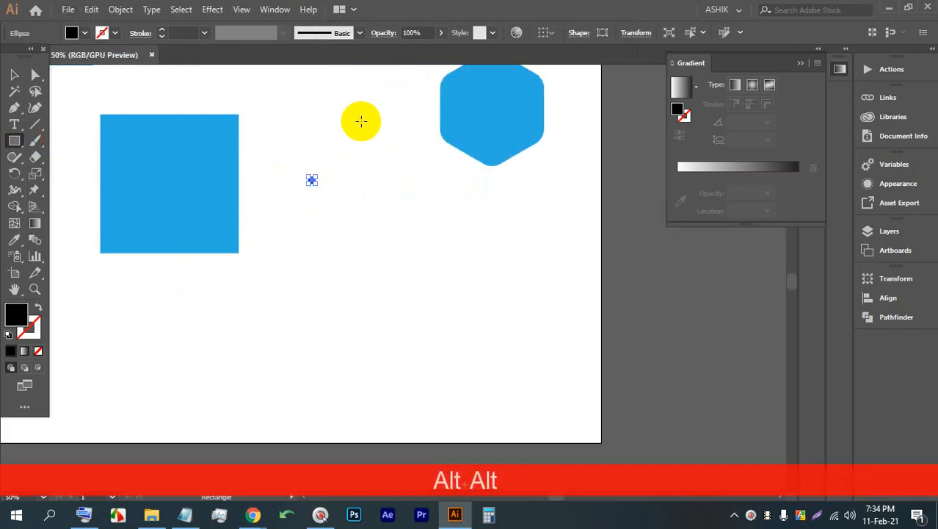
drag(361, 122, 363, 329)
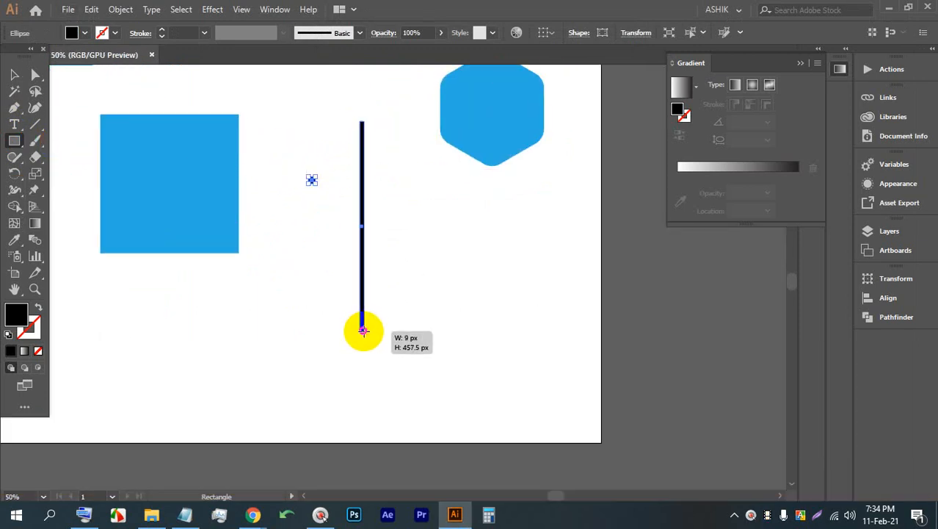
alt+scroll(377, 163, up, 1)
click(13, 75)
click(366, 174)
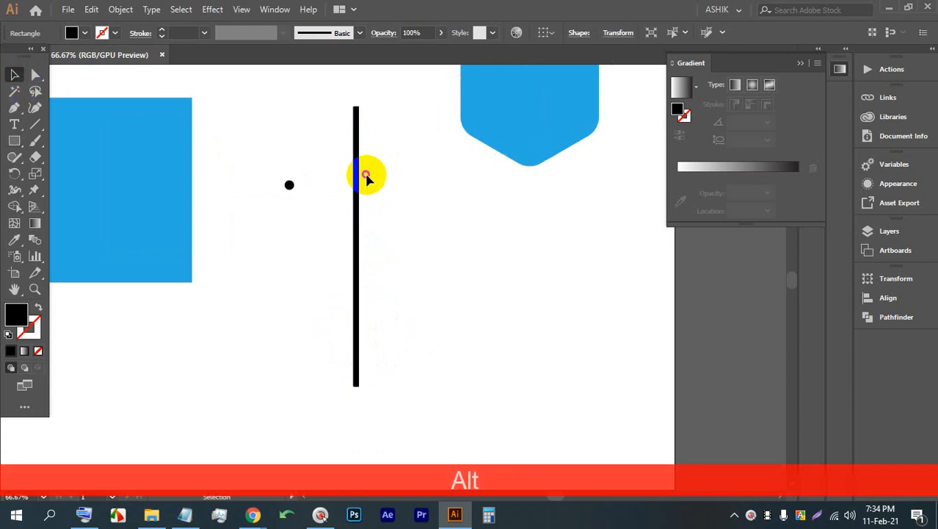
click(358, 176)
scroll(374, 221, up, 3)
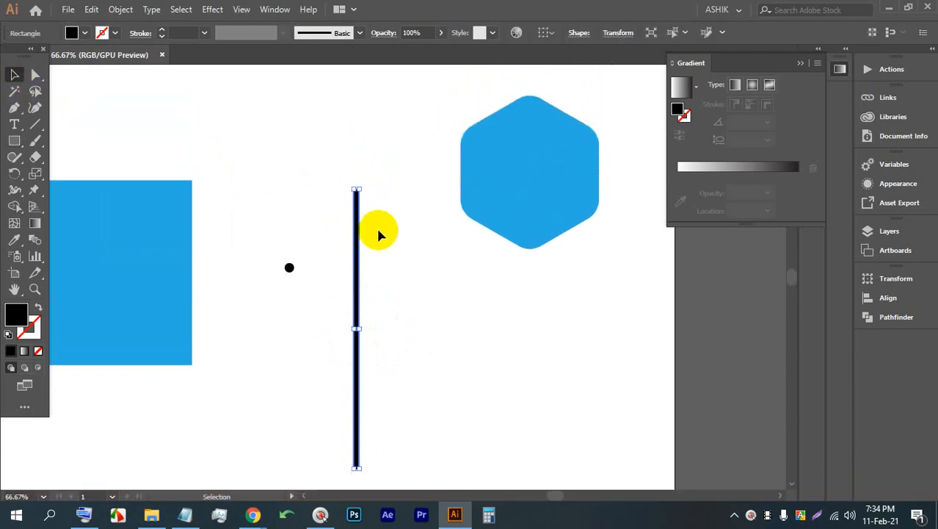
Step: Move the blue hexagon down beside the vertical bar and remove its corner rounding so the corners are sharp
drag(546, 165, 486, 298)
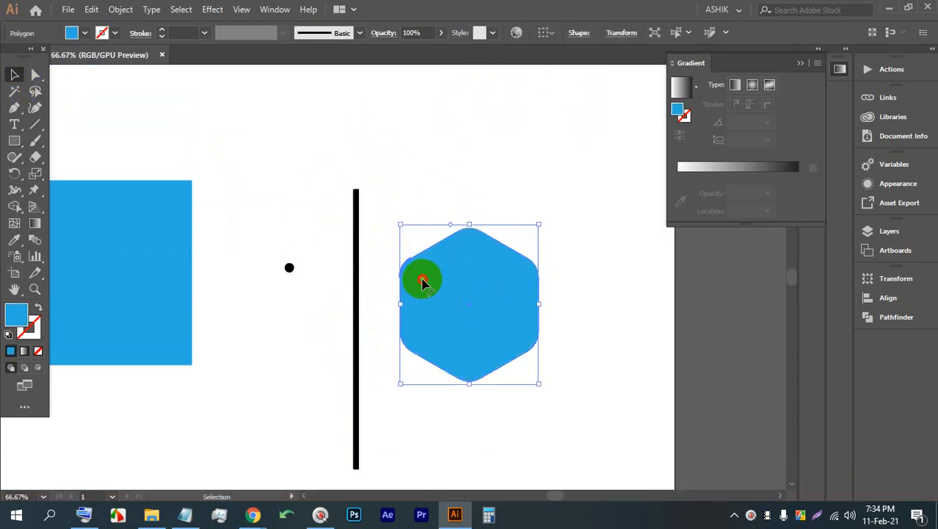
drag(422, 280, 345, 244)
click(577, 280)
Step: Draw a diagonal line from the hexagon's lower-left corner to its upper-right corner with a 6 pt black stroke
alt+scroll(463, 298, up, 1)
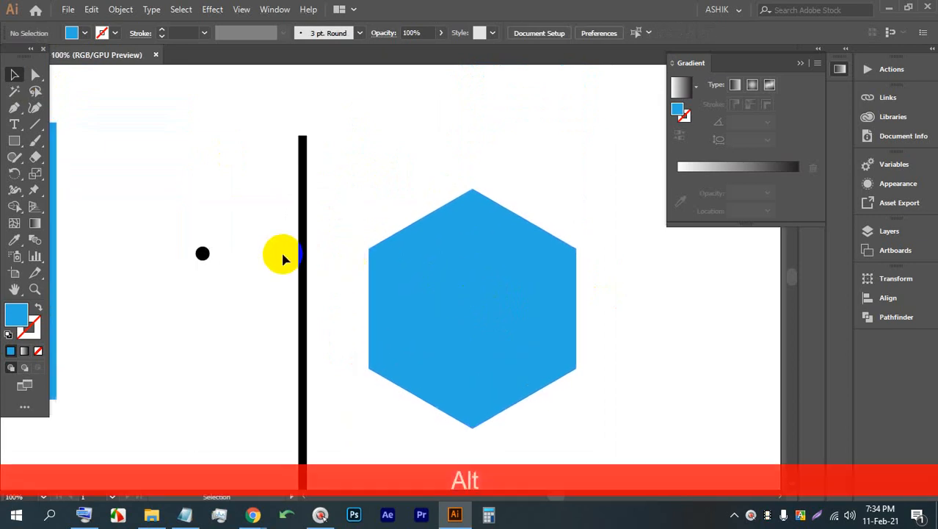
alt+scroll(562, 273, up, 2)
drag(565, 283, 536, 250)
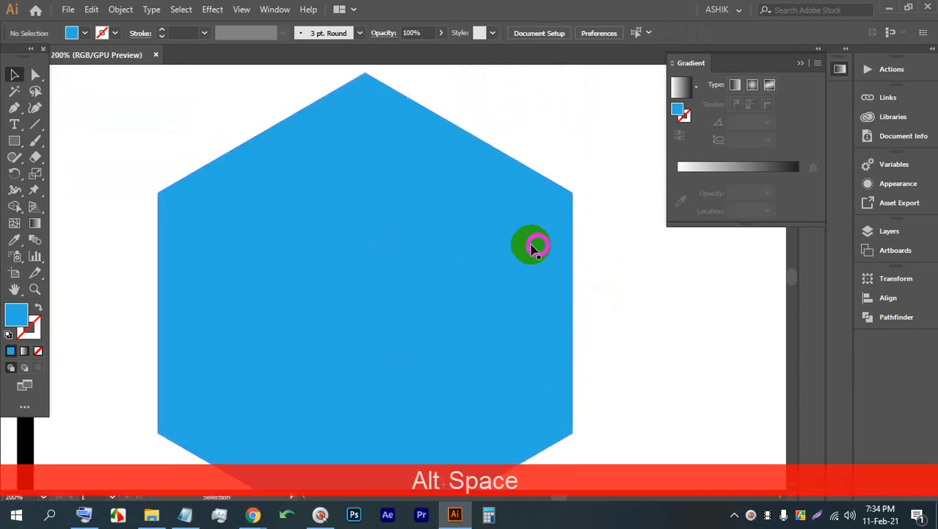
click(35, 124)
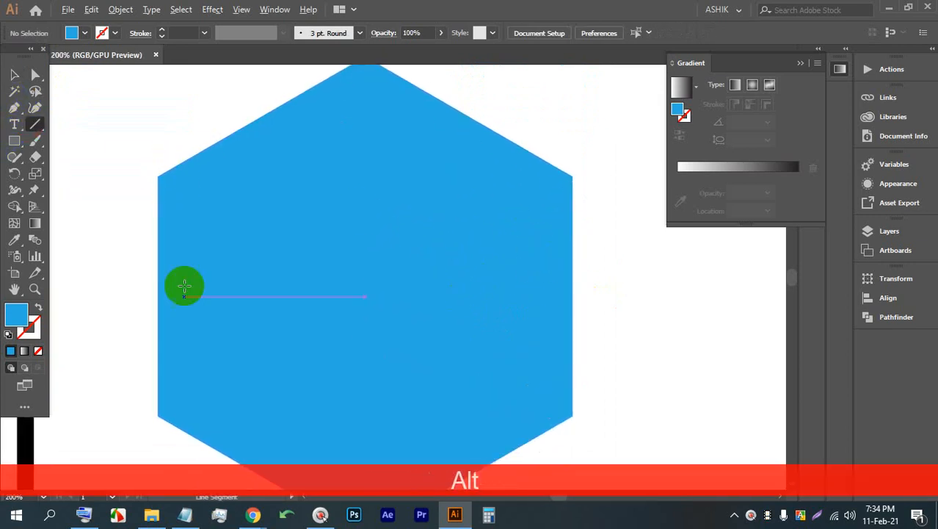
alt+scroll(182, 282, down, 1)
drag(163, 397, 475, 217)
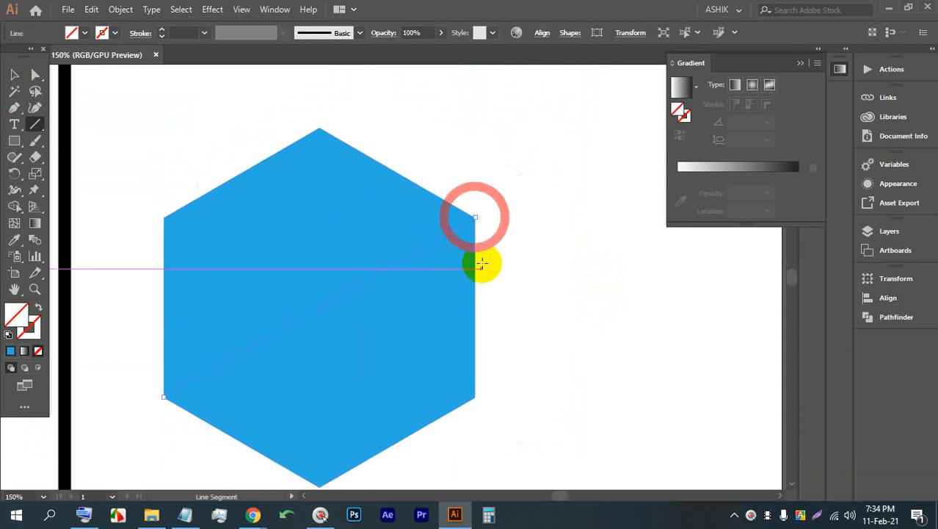
click(161, 29)
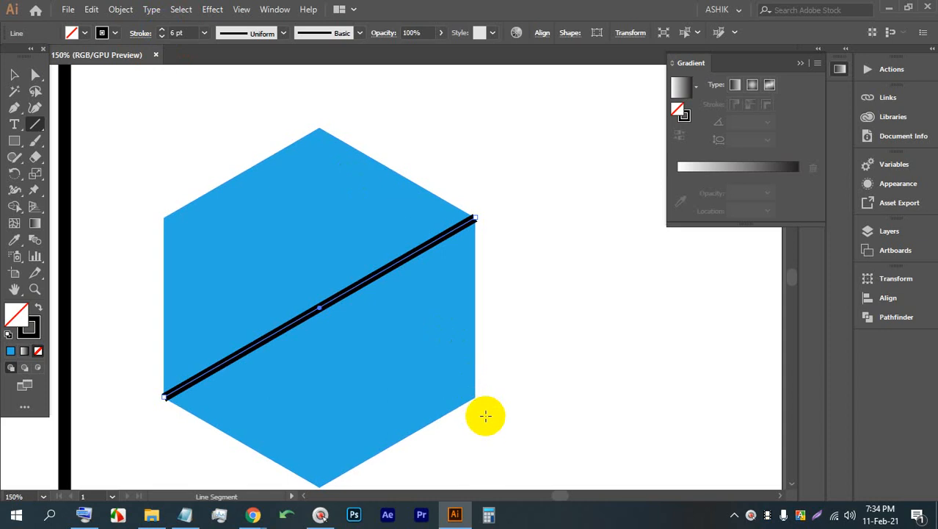
Step: Draw two more lines joining the hexagon's remaining opposite corners, one diagonal and one vertical, and clear the selection
drag(478, 400, 163, 217)
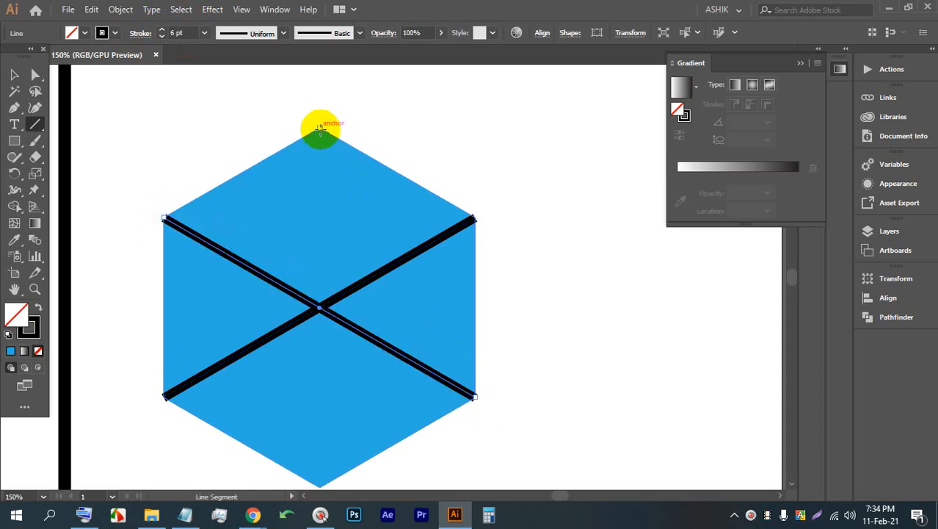
drag(319, 129, 320, 484)
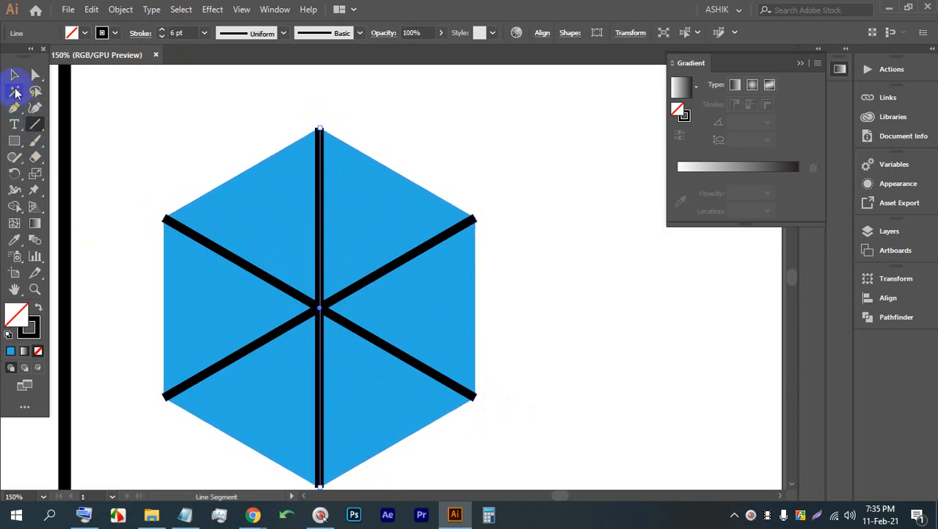
click(15, 74)
scroll(487, 253, down, 1)
click(520, 262)
Step: Move the hexagon away from the crossing lines and place the small black circle on their intersection
scroll(453, 283, down, 1)
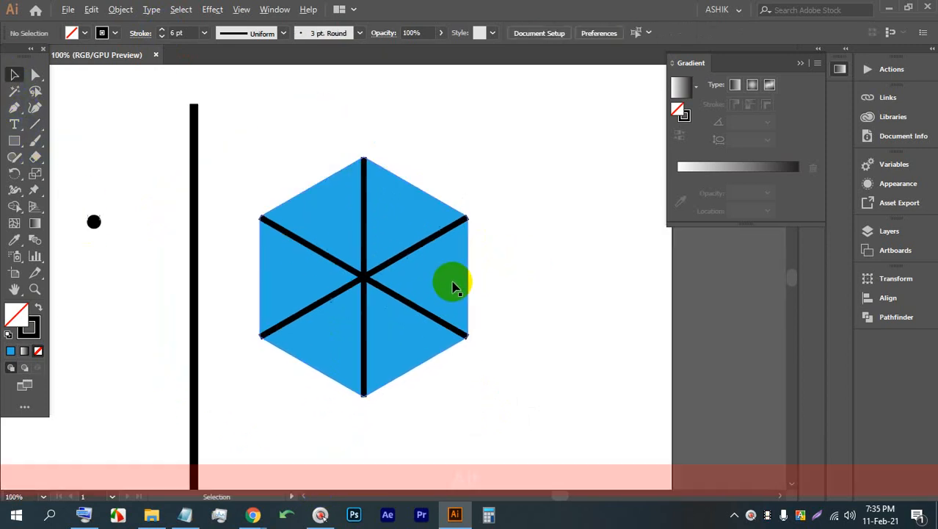
scroll(453, 282, down, 1)
drag(452, 281, 675, 282)
drag(214, 242, 393, 278)
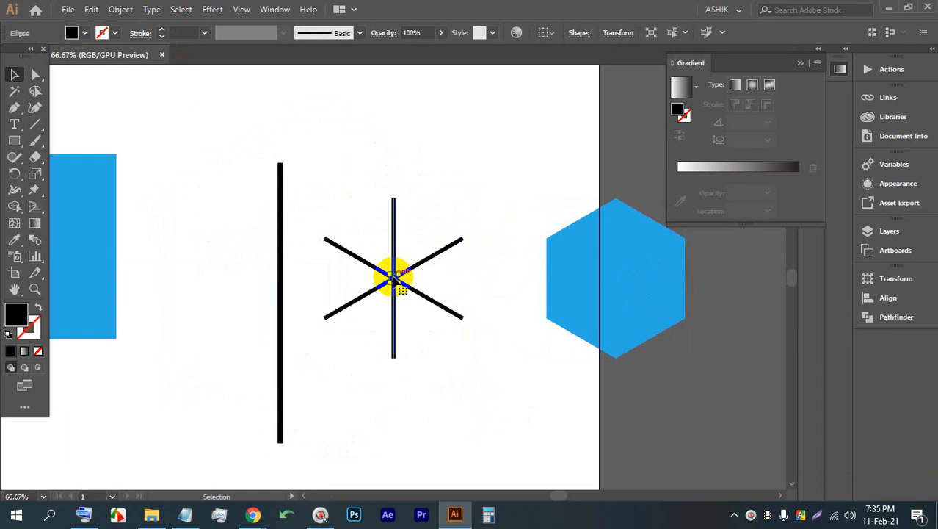
Step: Enlarge the black circle proportionally from its center to roughly twice its size at the crossing of the lines
scroll(395, 276, up, 3)
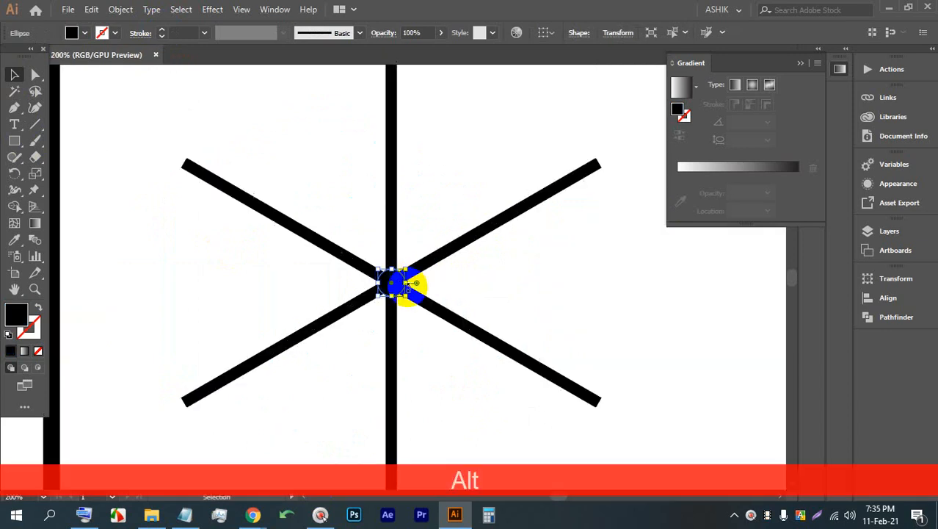
drag(406, 296, 416, 309)
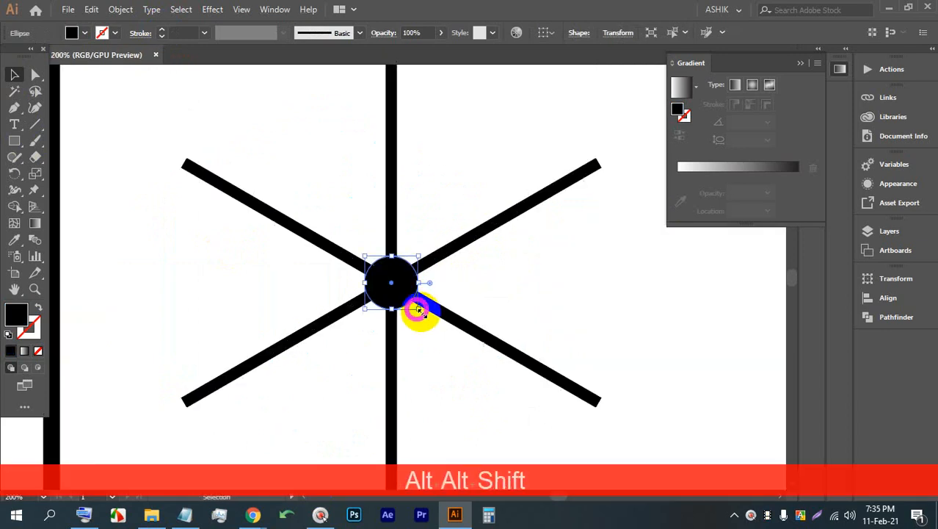
scroll(406, 260, down, 2)
click(496, 271)
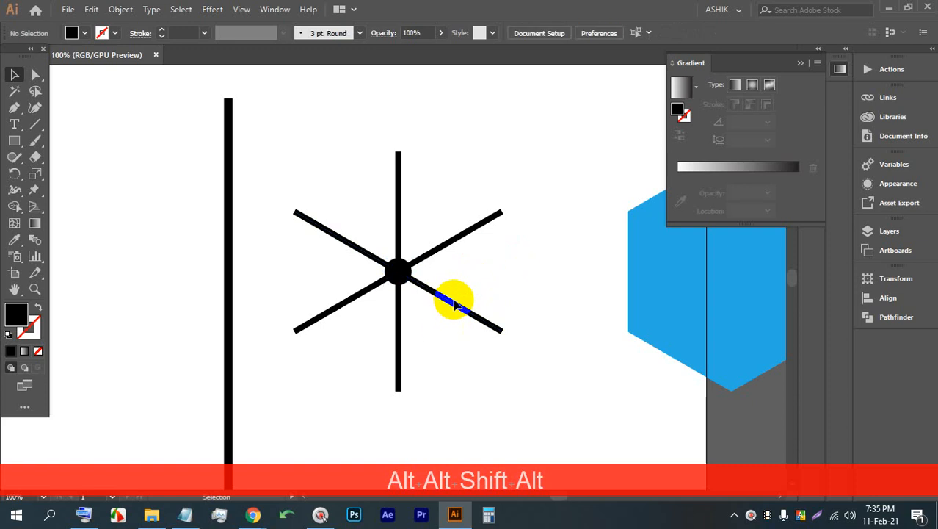
scroll(417, 273, down, 1)
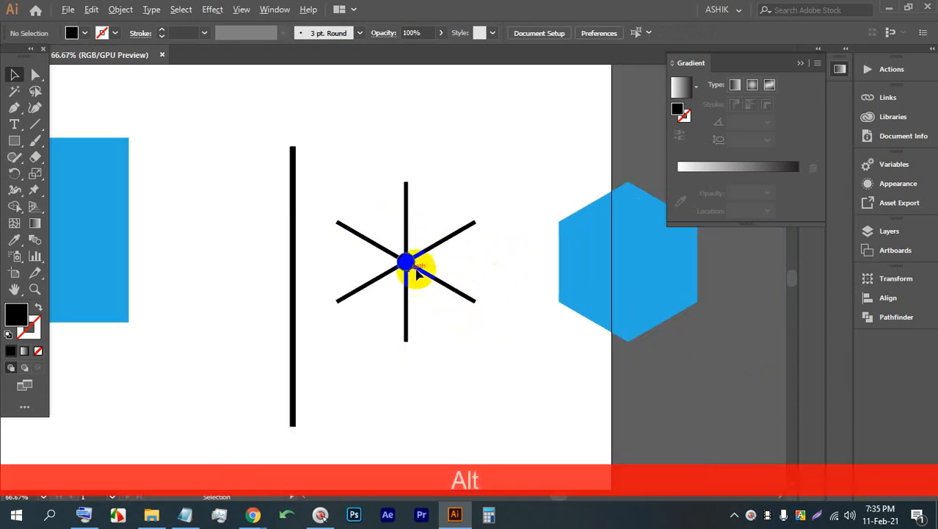
scroll(416, 273, up, 2)
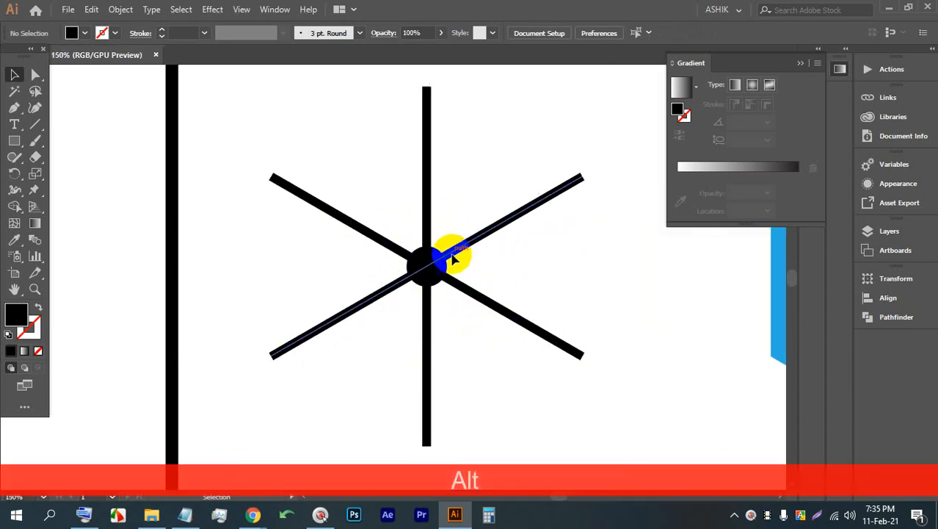
scroll(436, 263, up, 3)
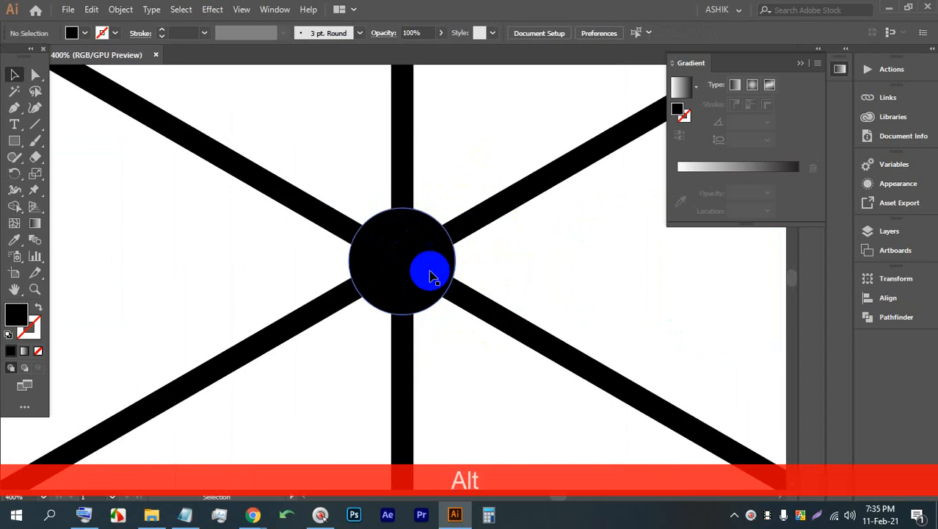
scroll(415, 273, down, 3)
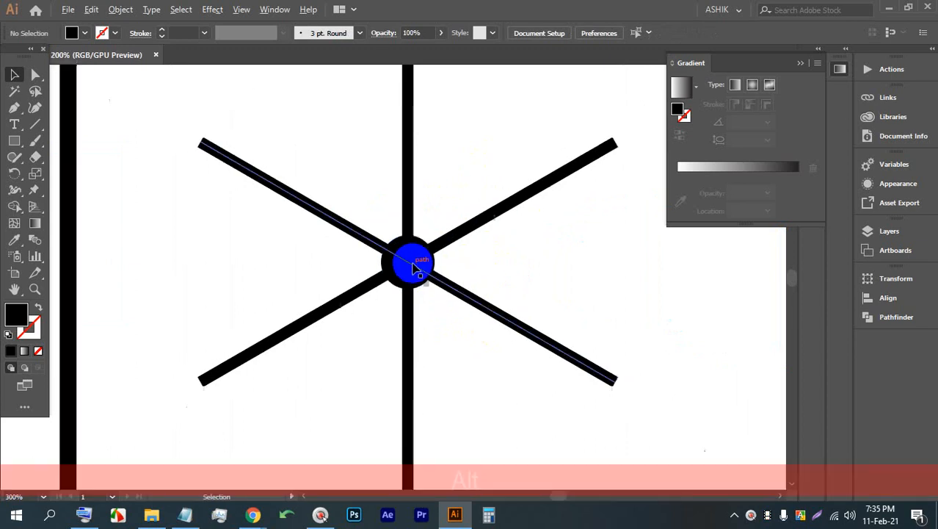
drag(453, 333, 439, 301)
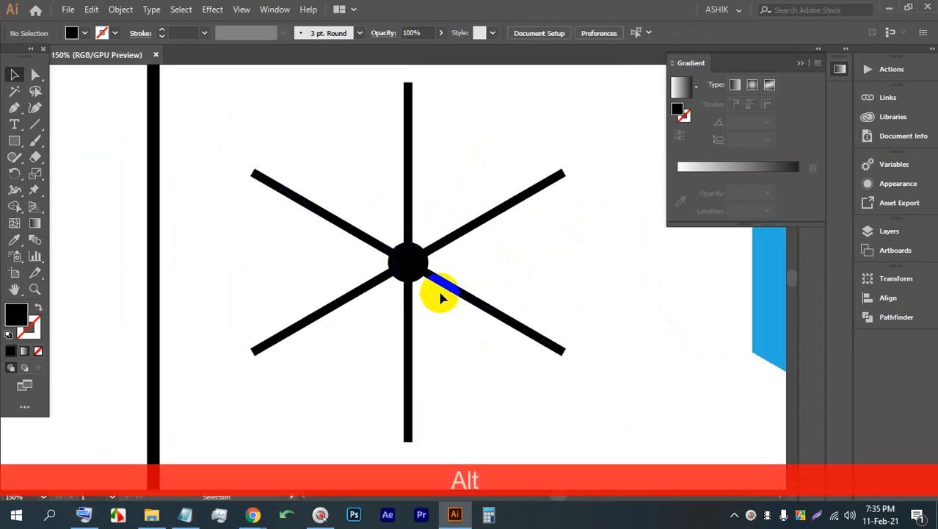
Step: Group the three crossing lines without the central circle
scroll(500, 254, down, 1)
drag(309, 167, 538, 218)
key(ctrl)
key(ctrl+g)
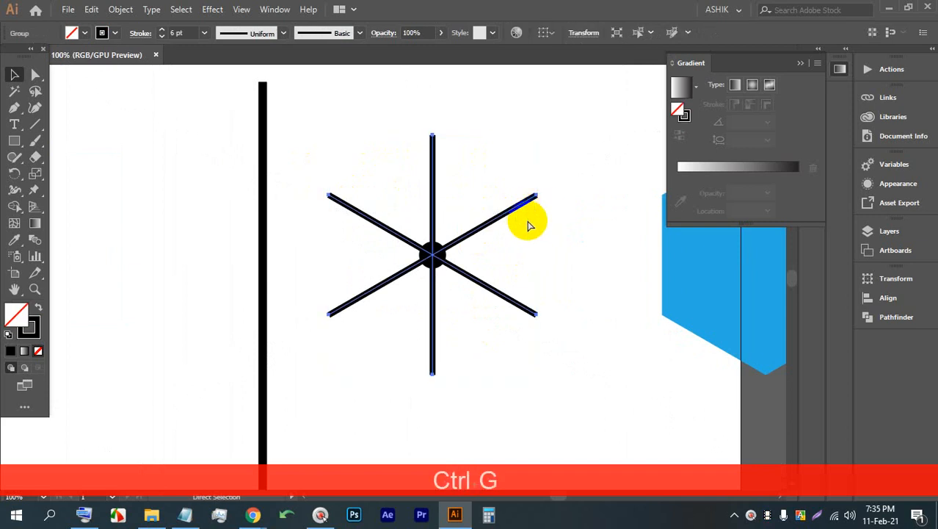
Step: Center-align the line group with the black circle and group them into one object
click(514, 268)
click(408, 233)
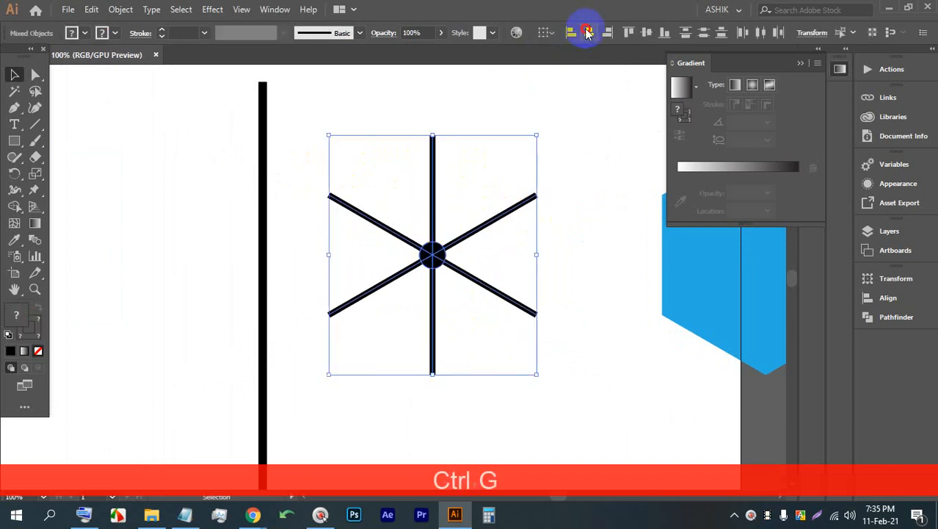
key(ctrl)
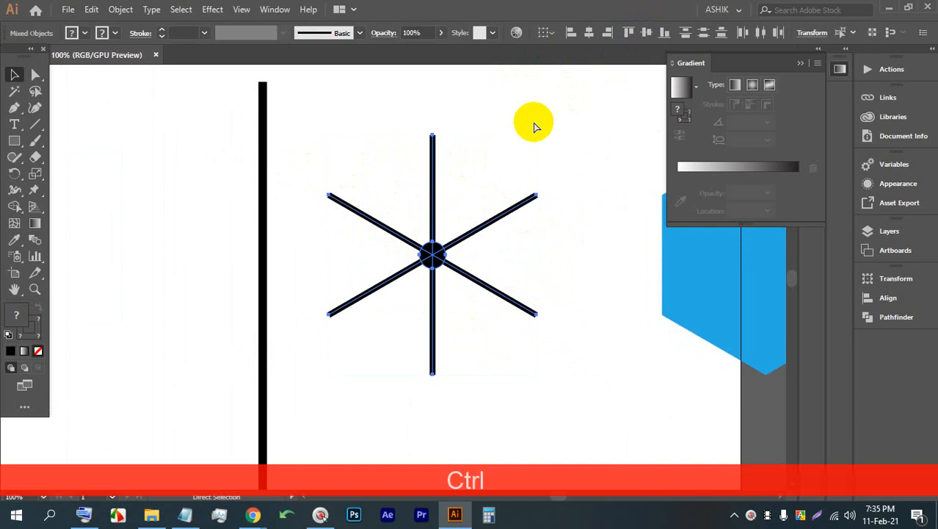
key(ctrl+g)
click(562, 257)
scroll(443, 227, down, 1)
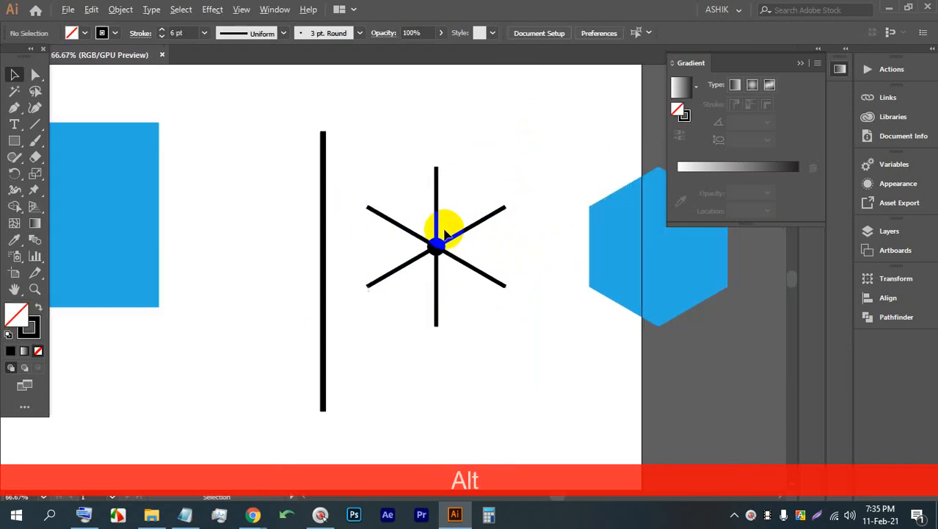
Step: Move the blue square behind the spokes and scale it proportionally until its sides meet the diagonal spokes' ends
scroll(526, 238, down, 1)
drag(201, 216, 479, 256)
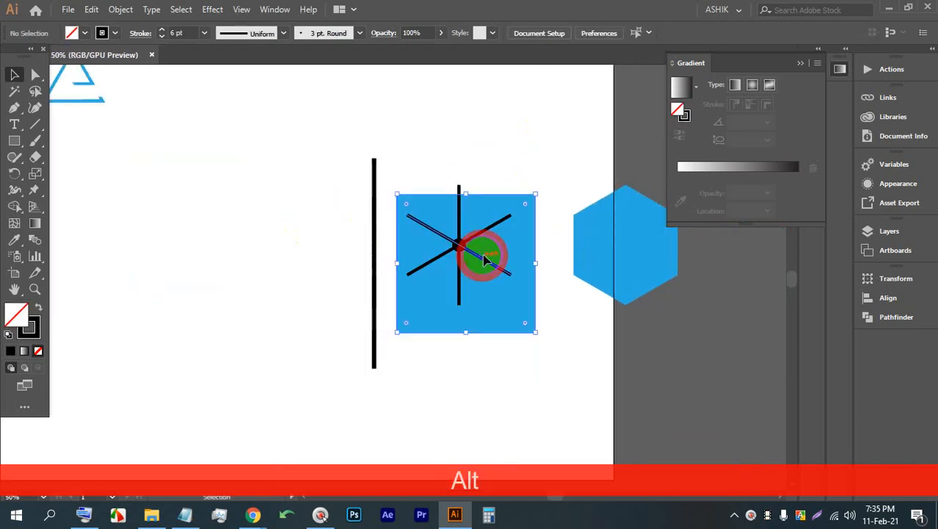
scroll(480, 256, up, 2)
drag(443, 196, 462, 207)
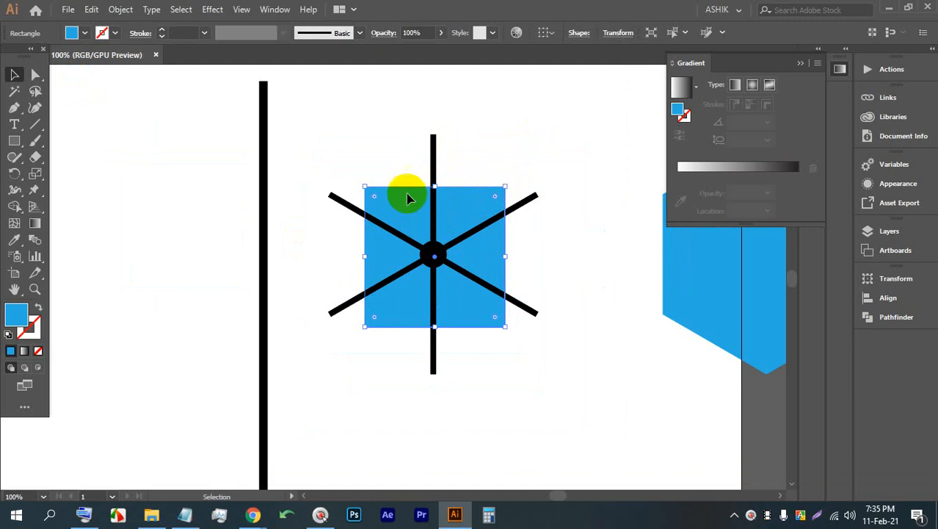
drag(433, 187, 433, 187)
drag(430, 177, 421, 152)
Step: Align the blue square and the spoke group to each other's horizontal and vertical centers
drag(575, 308, 367, 151)
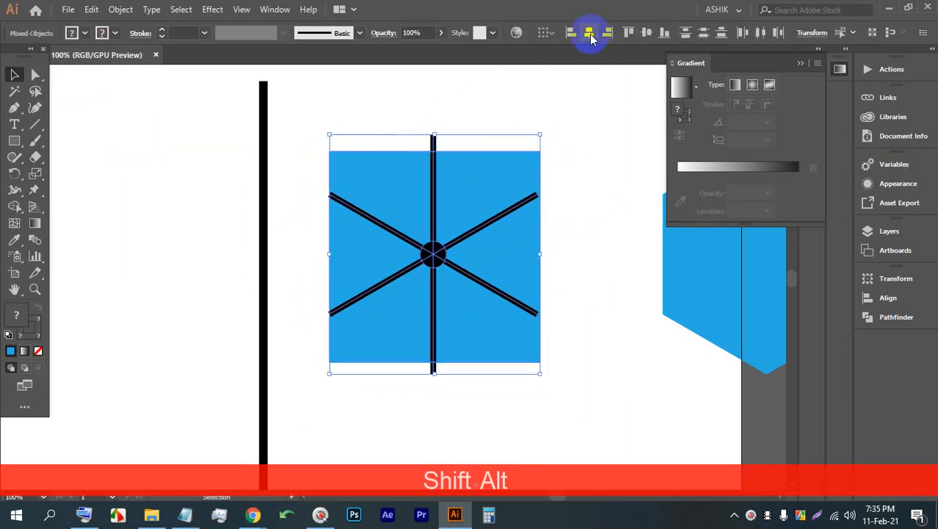
click(589, 32)
click(646, 32)
click(594, 169)
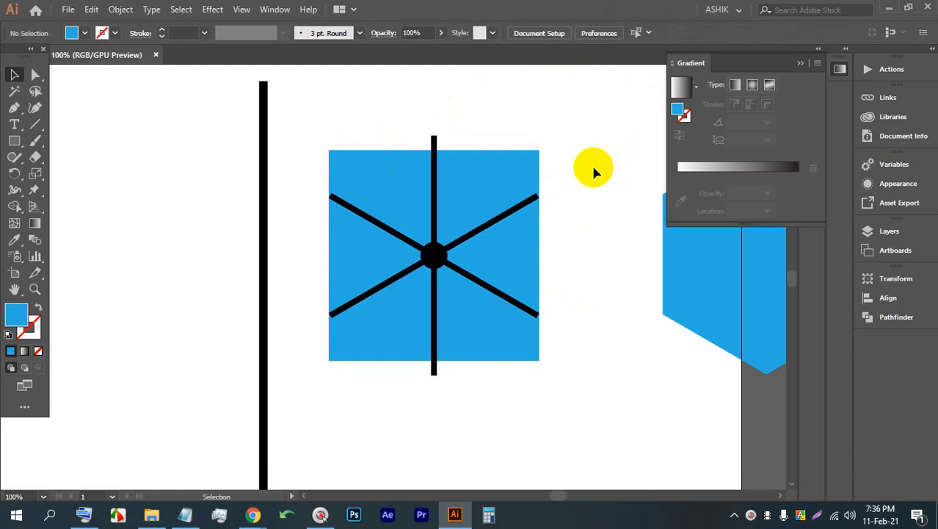
Step: Draw a short 45° branch line outward from the vertical spoke where it crosses the square's upper edge, with a 2 pt stroke
scroll(430, 127, up, 5)
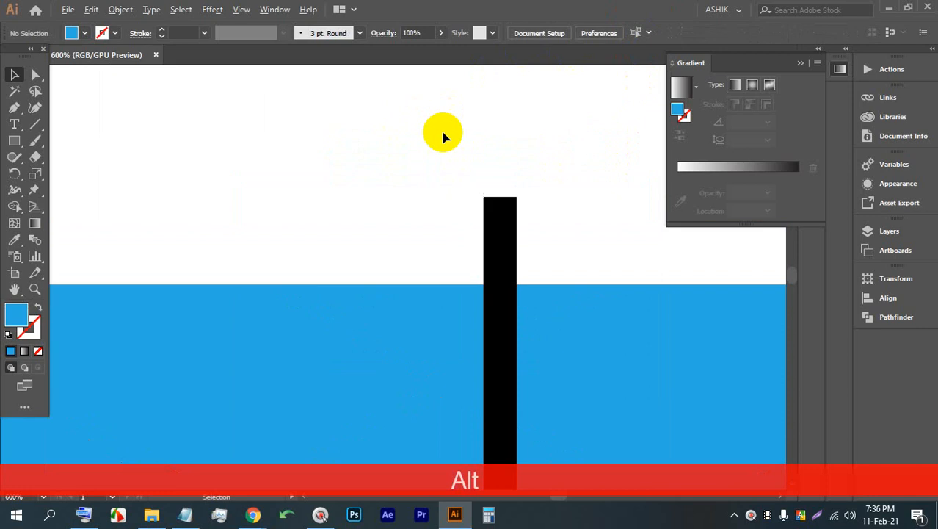
drag(549, 232, 386, 176)
scroll(367, 174, down, 1)
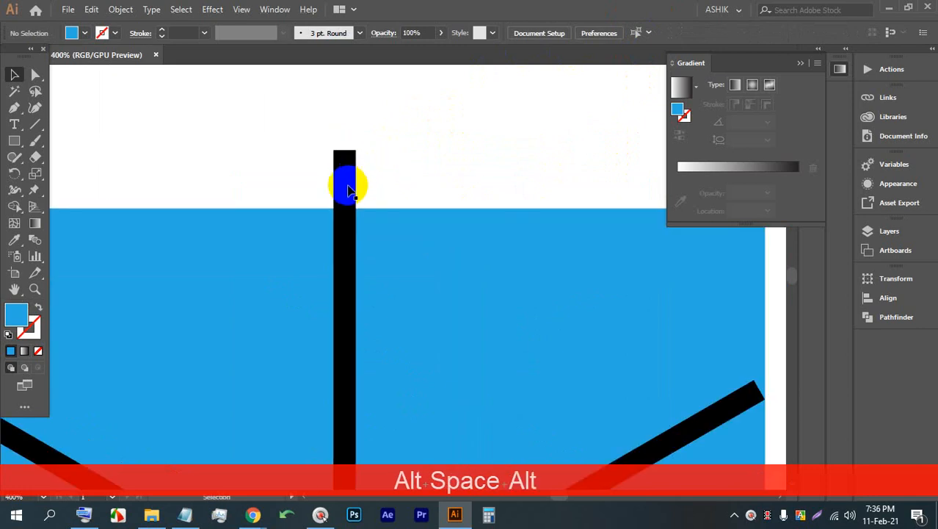
click(35, 124)
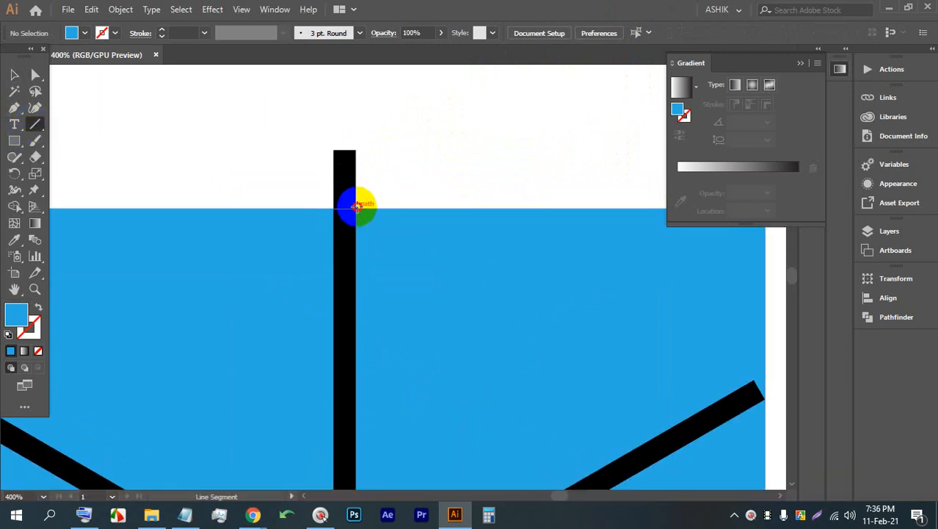
drag(356, 206, 419, 149)
click(162, 35)
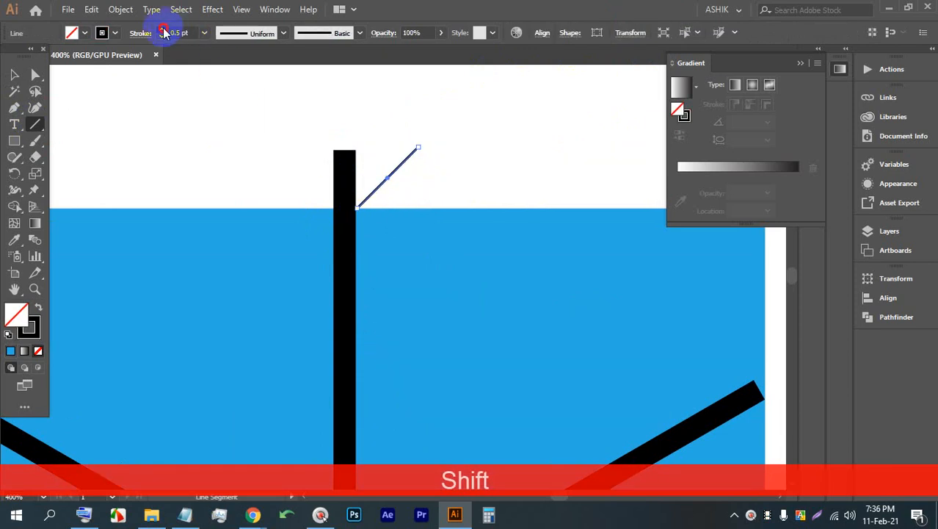
click(163, 32)
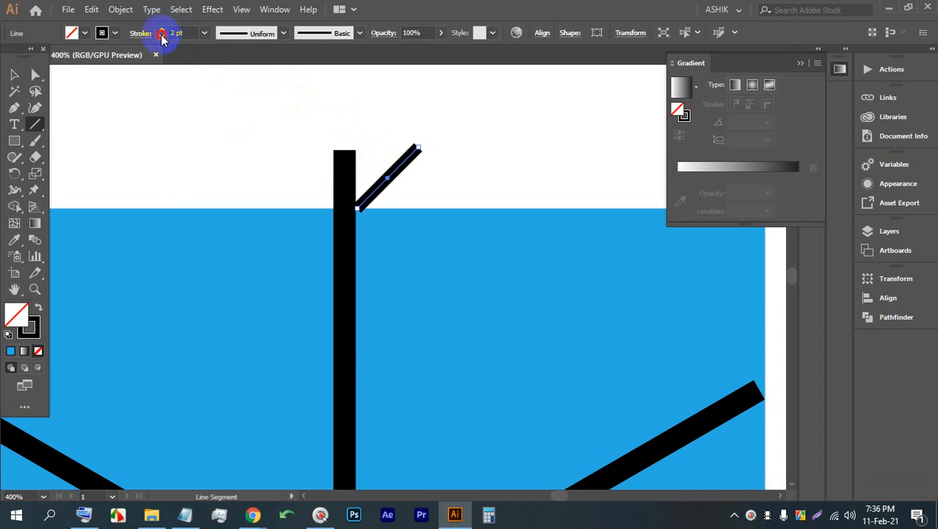
key(alt)
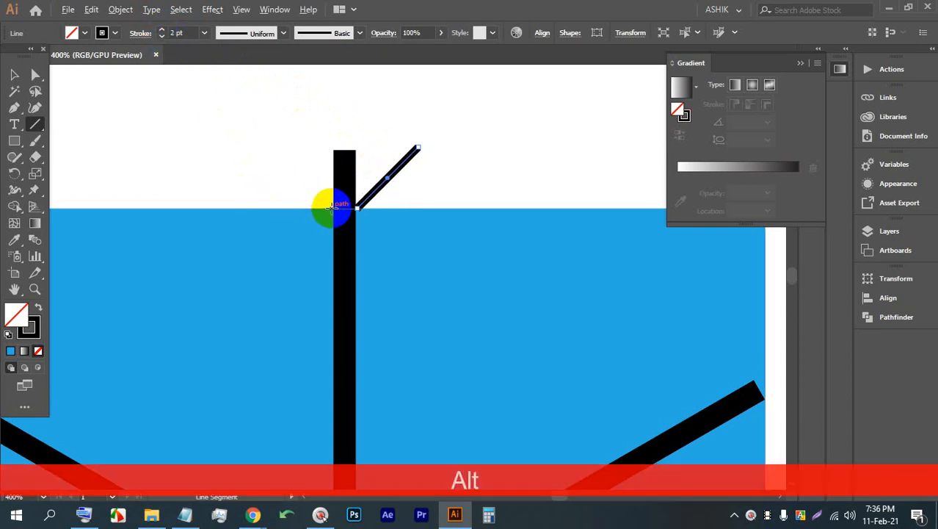
drag(334, 205, 280, 150)
key(ctrl)
key(ctrl+alt+z)
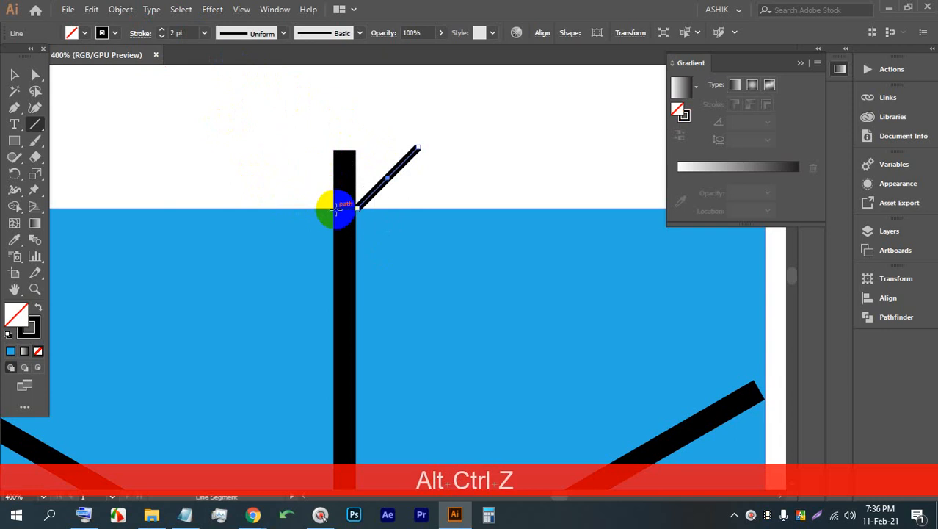
drag(334, 206, 280, 152)
key(ctrl+z)
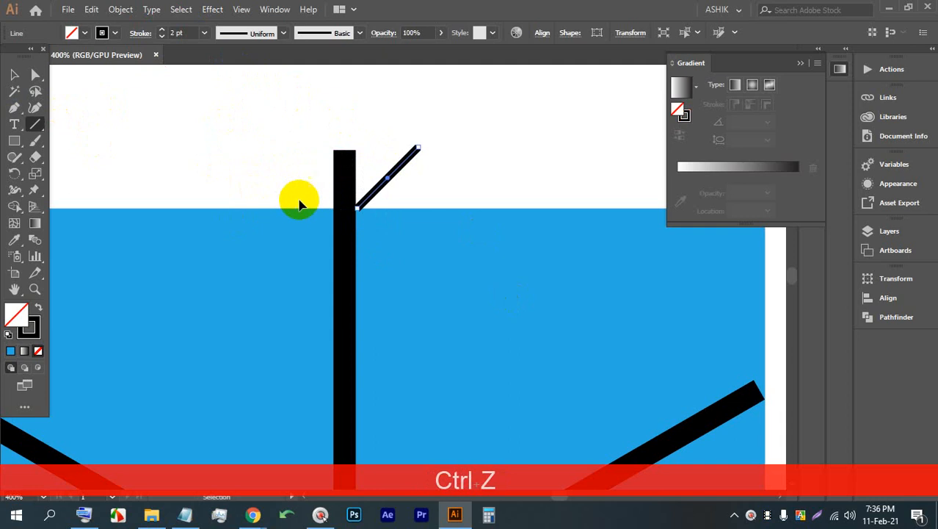
Step: Draw a matching 45° branch line on the opposite side of the vertical spoke, starting at the square's upper edge
drag(334, 207, 273, 150)
key(shift)
click(11, 75)
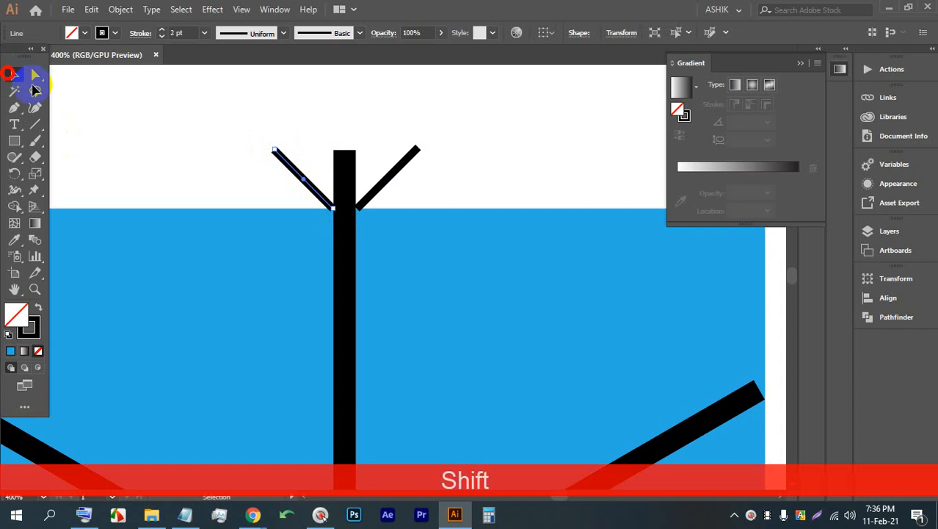
click(209, 122)
Step: Select both short branch lines at the vertical spoke's upper end and group them
scroll(353, 176, down, 1)
scroll(352, 178, up, 1)
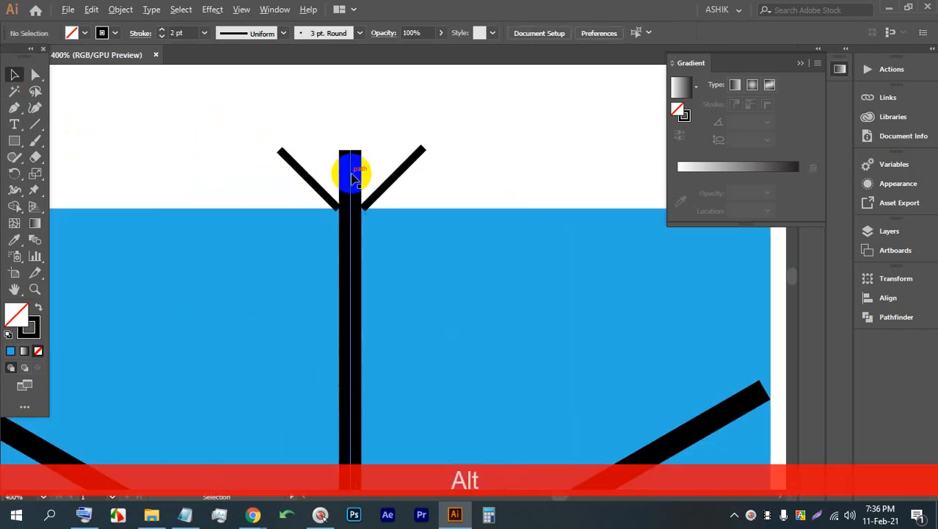
drag(233, 132, 289, 160)
shift+click(419, 156)
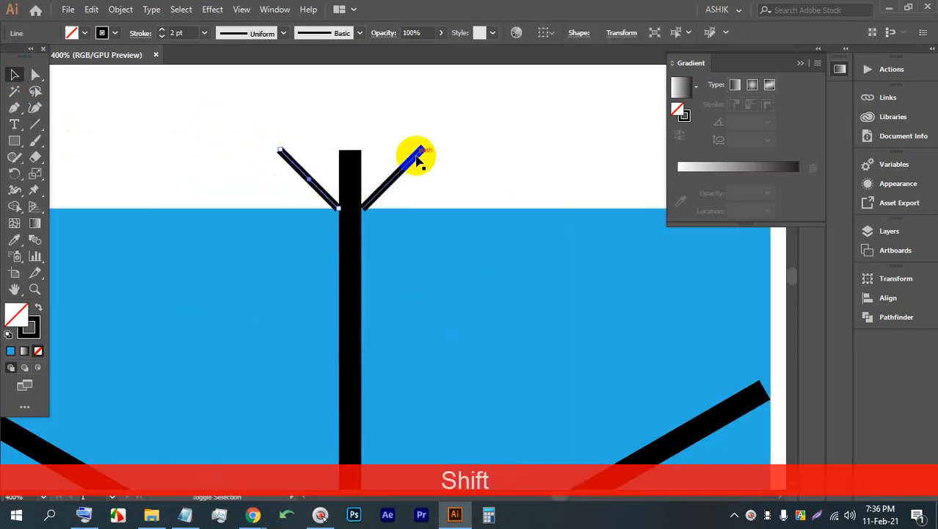
key(ctrl+shift+g)
scroll(419, 156, down, 4)
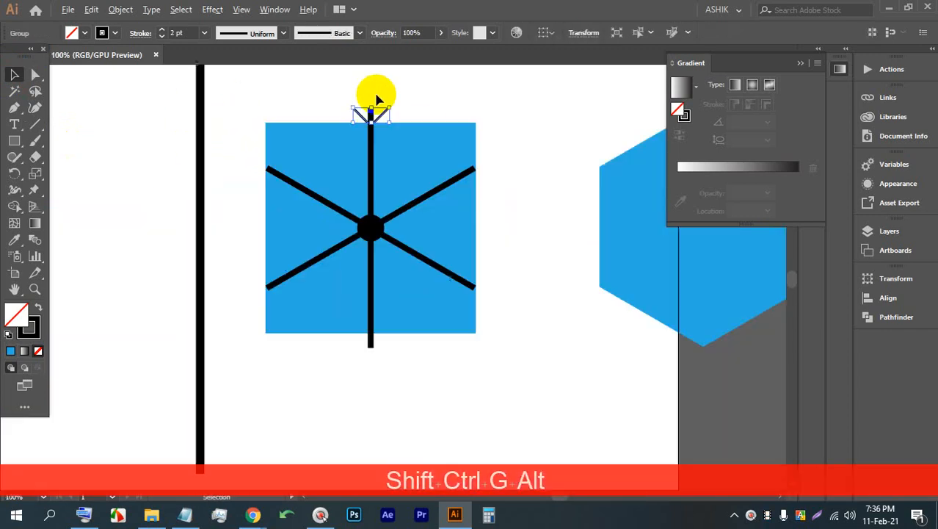
scroll(373, 130, up, 1)
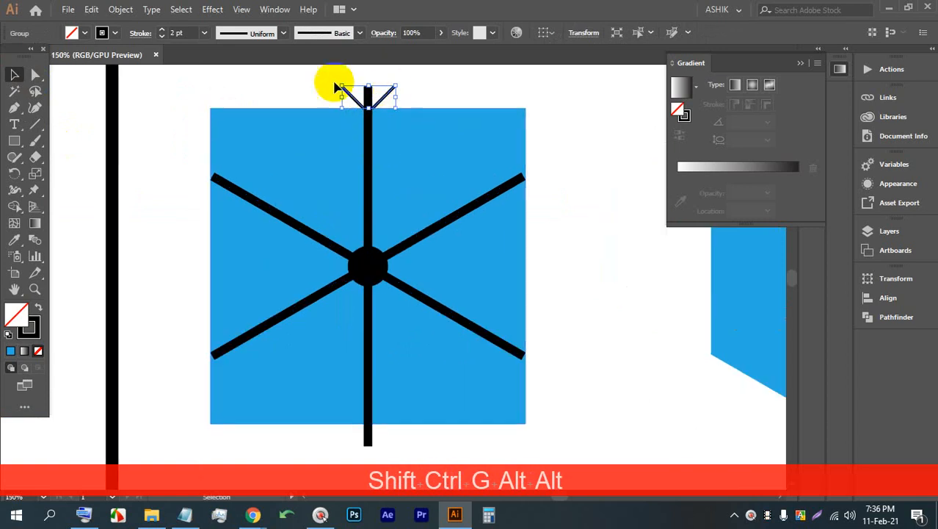
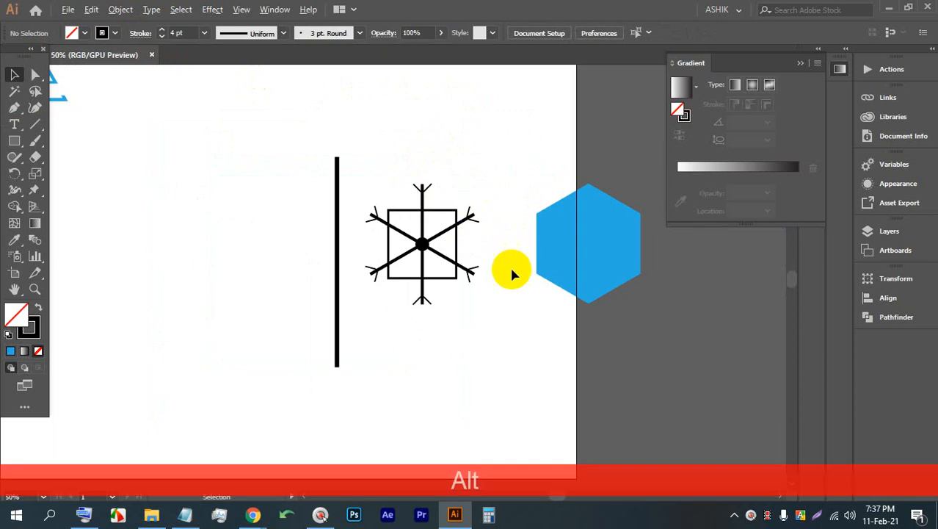
Step: Delete the long thick vertical bar beside the snowflake icon
click(309, 328)
key(BackSpace)
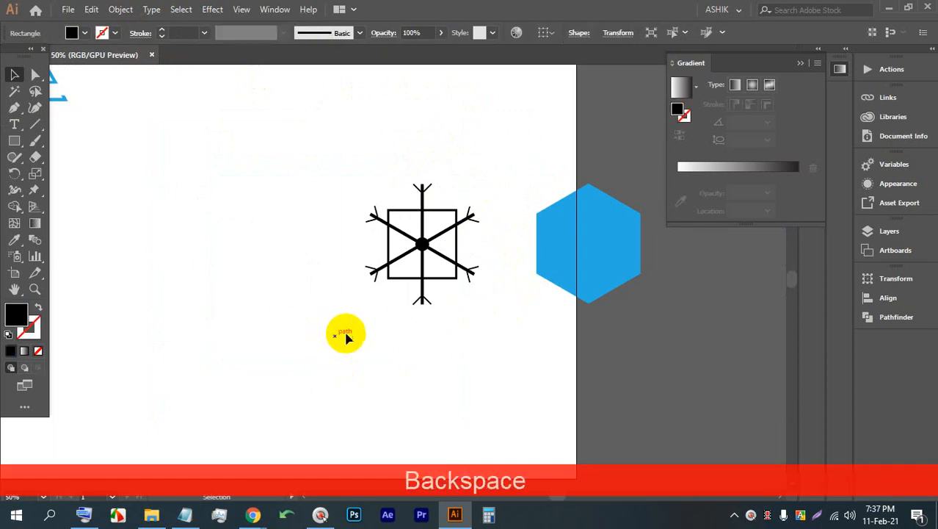
scroll(493, 236, up, 1)
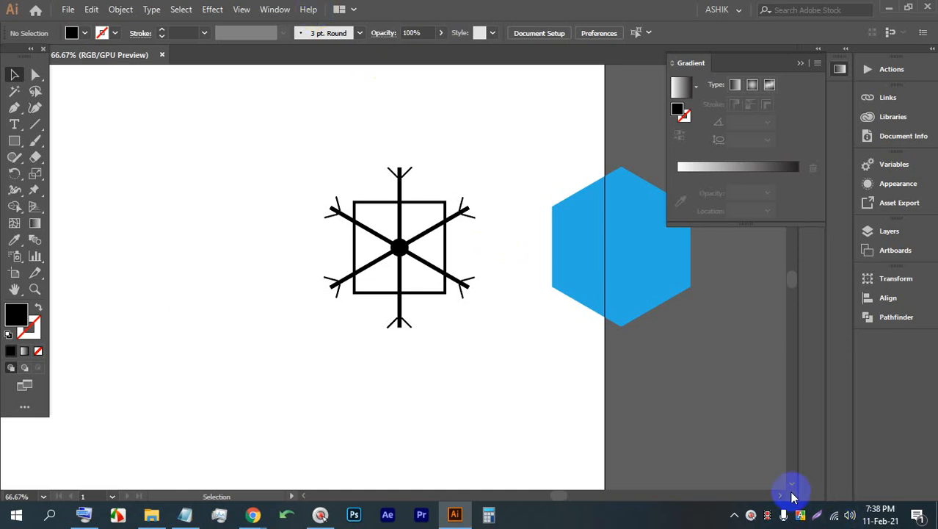
click(820, 519)
drag(578, 428, 212, 124)
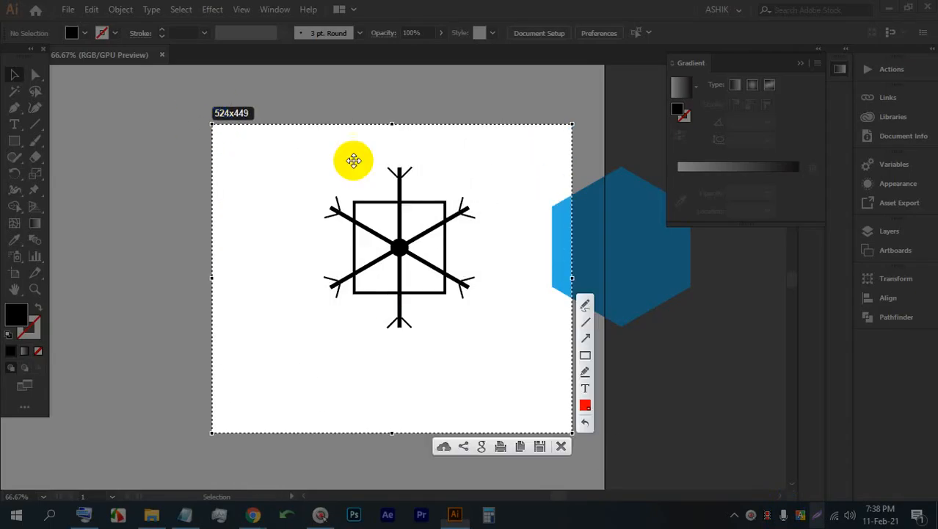
click(584, 306)
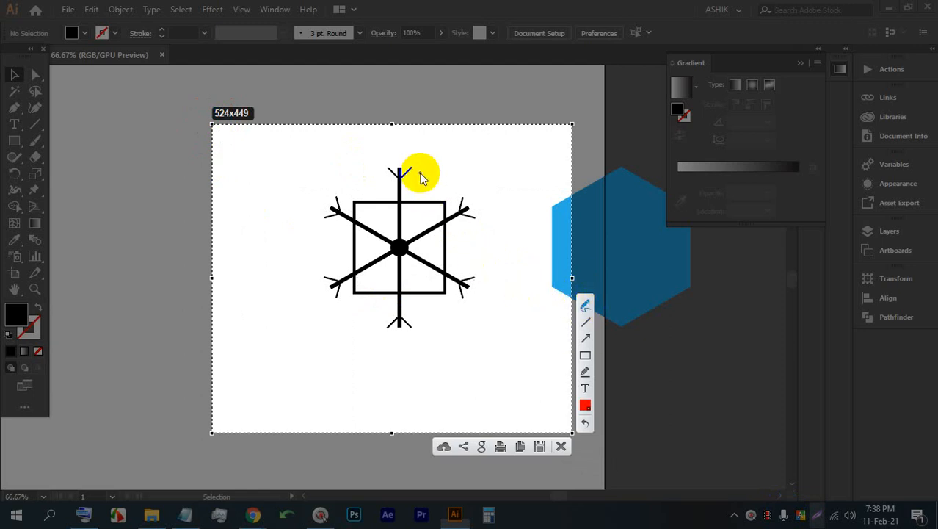
click(561, 446)
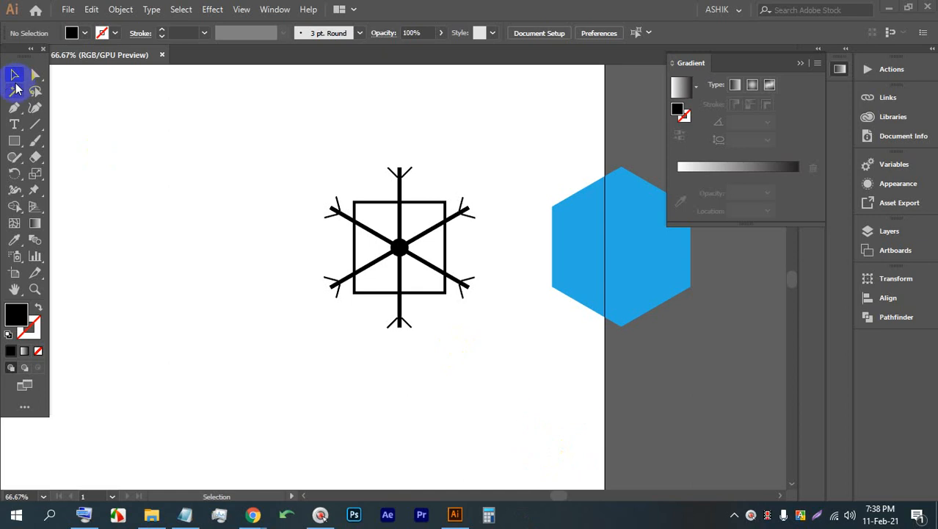
Step: Try to group the snowflake's spokes, branches and square outline and move them as one object
mouse_move(250, 125)
mouse_down()
mouse_move(439, 335)
mouse_move(486, 367)
mouse_move(317, 184)
mouse_up()
key(ctrl+g)
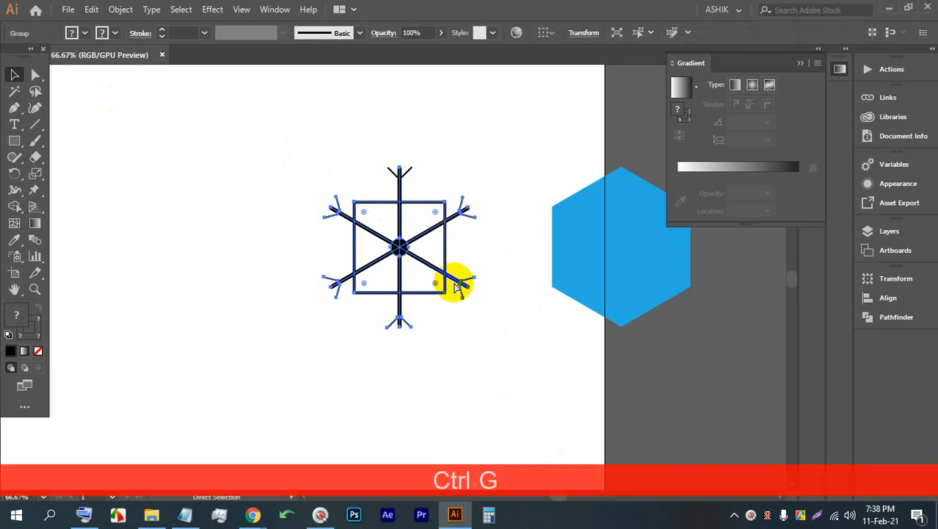
scroll(454, 237, down, 2)
click(477, 188)
drag(435, 252, 478, 170)
click(456, 248)
scroll(504, 122, up, 2)
key(ctrl+z)
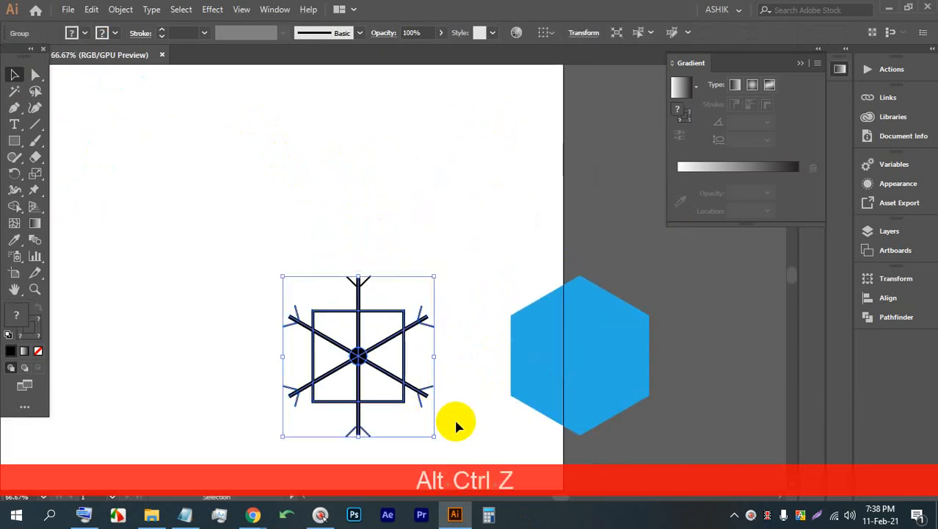
Step: Group the whole snowflake icon, including its uppermost branches, and move it above the blue hexagon near the artboard's edge
scroll(433, 327, down, 1)
click(444, 407)
drag(415, 439, 272, 207)
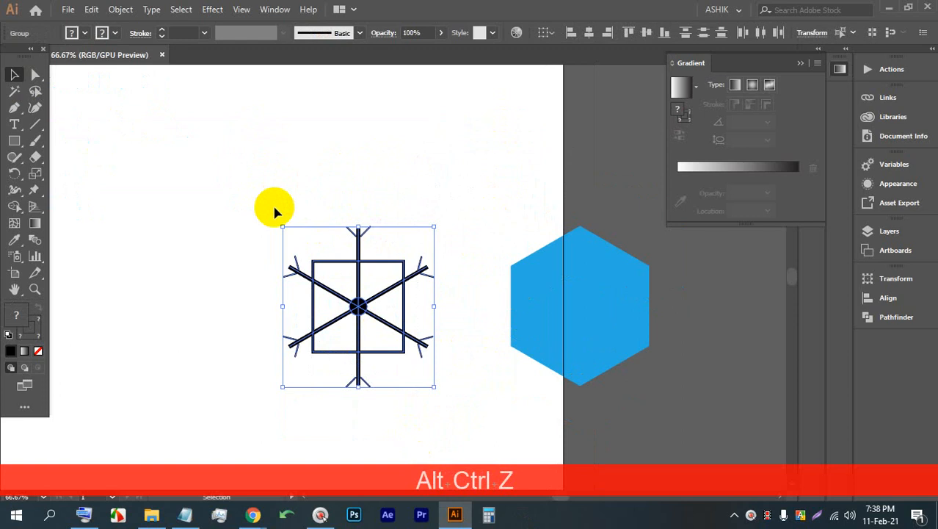
drag(445, 430, 237, 199)
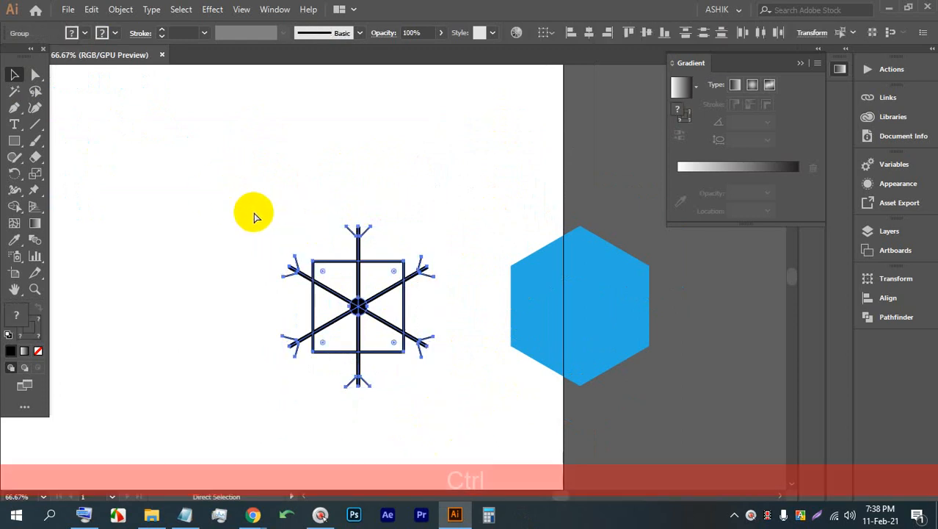
key(ctrl+g)
key(ctrl+g)
key(ctrl+g)
drag(357, 307, 443, 181)
click(540, 176)
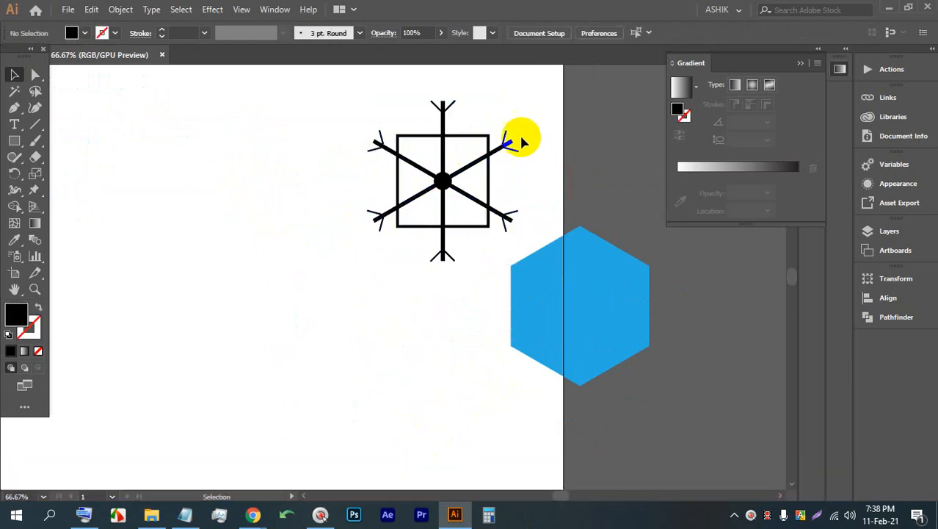
scroll(519, 133, up, 3)
alt+click(414, 172)
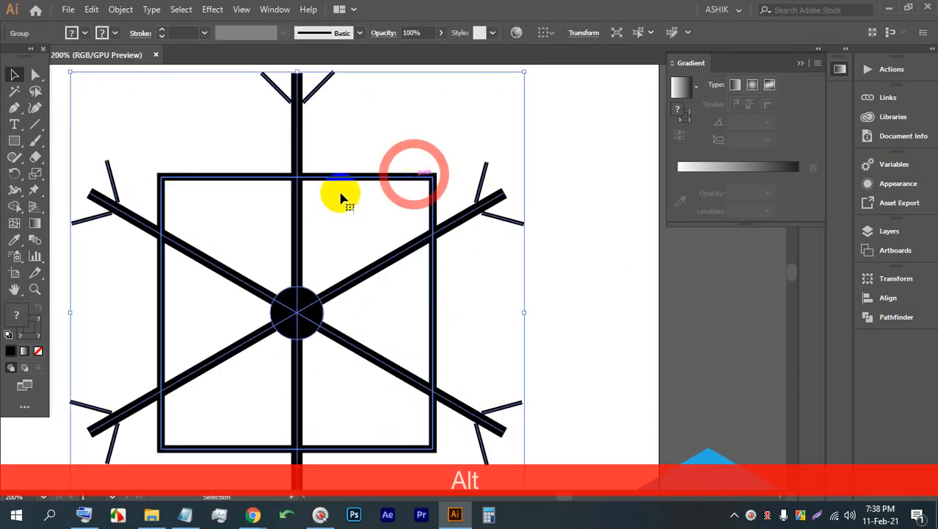
scroll(519, 160, down, 3)
click(551, 189)
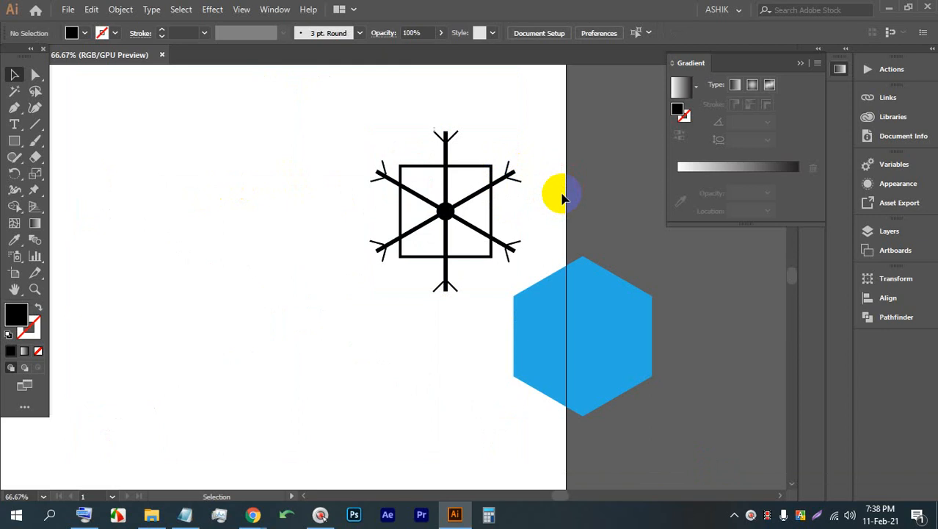
scroll(426, 226, down, 2)
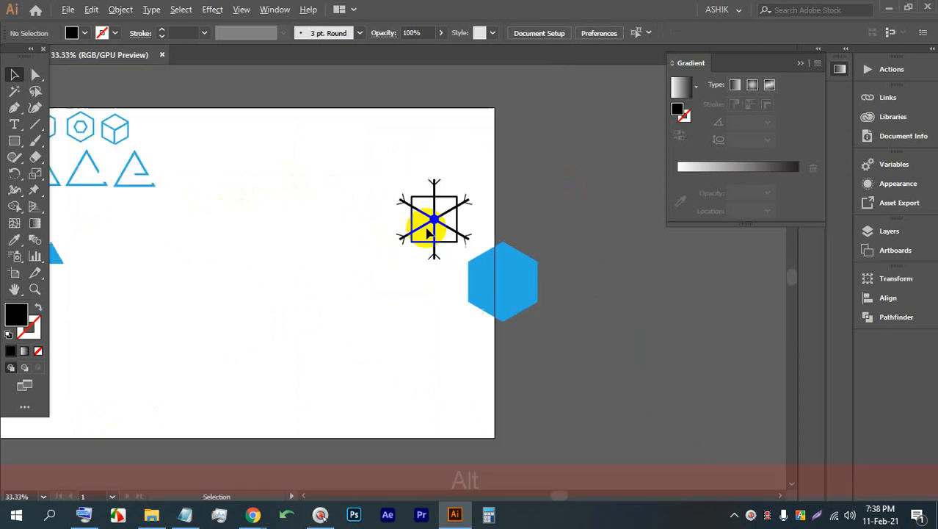
scroll(219, 229, up, 2)
drag(184, 322, 338, 262)
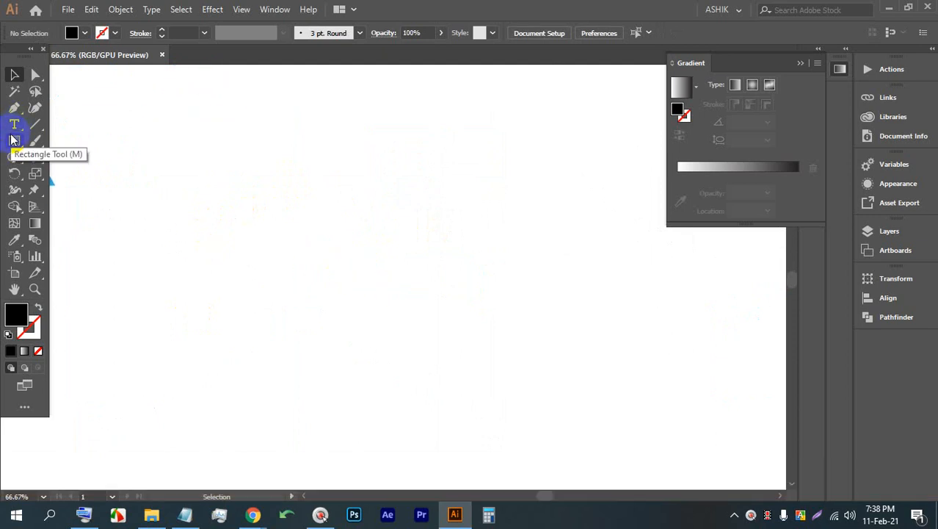
drag(247, 130, 438, 432)
key(shift+BackSpace)
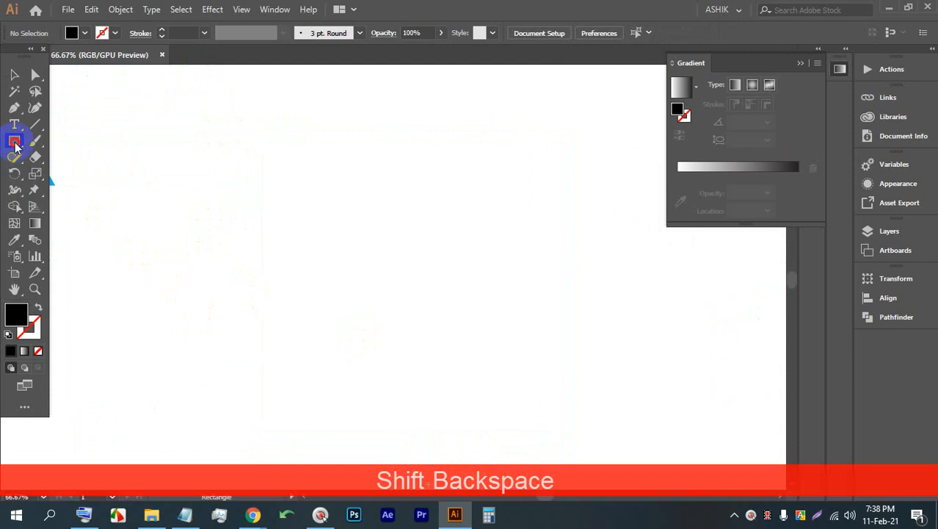
Step: Draw a large black circle with the Ellipse tool in the empty area of the artboard and adjust its position
drag(15, 144, 76, 173)
drag(318, 159, 498, 332)
click(14, 76)
drag(379, 243, 406, 314)
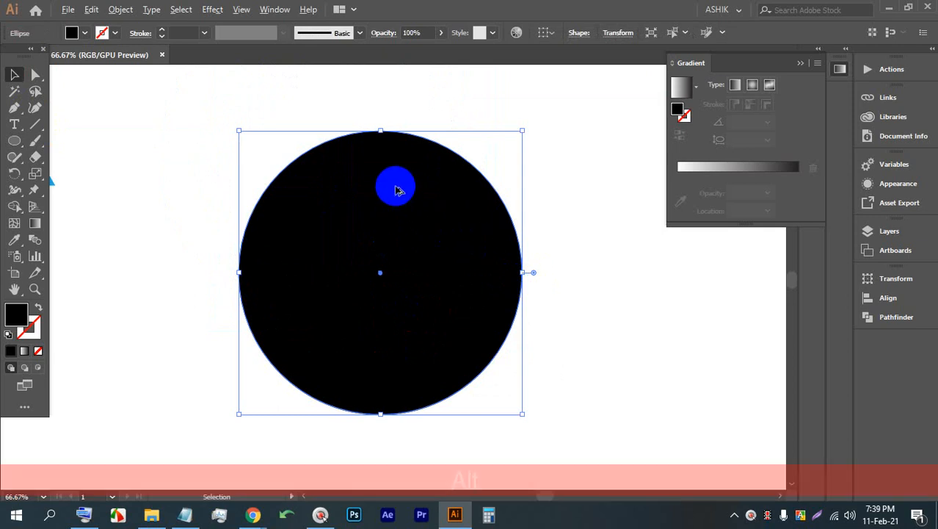
Step: Draw a second black circle half the large circle's diameter, overlapping its upper-right edge, and select the large circle
scroll(383, 169, up, 1)
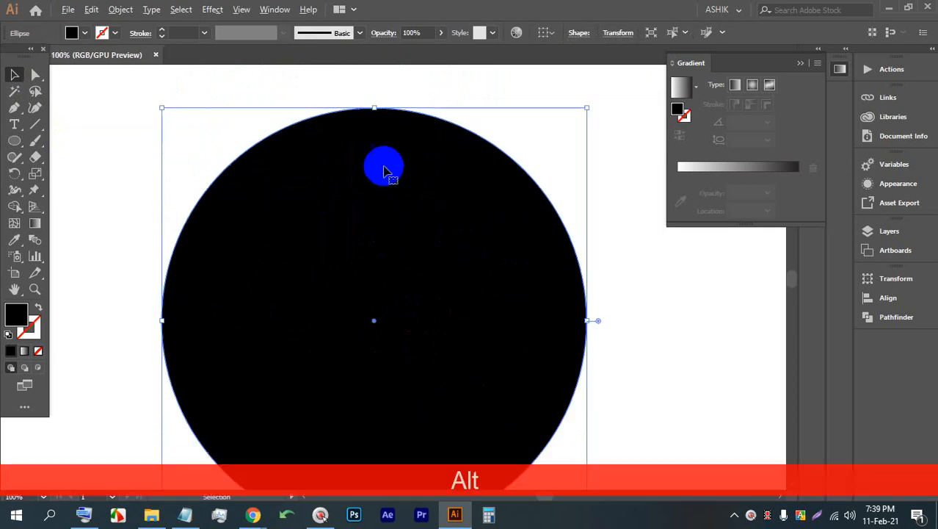
click(374, 110)
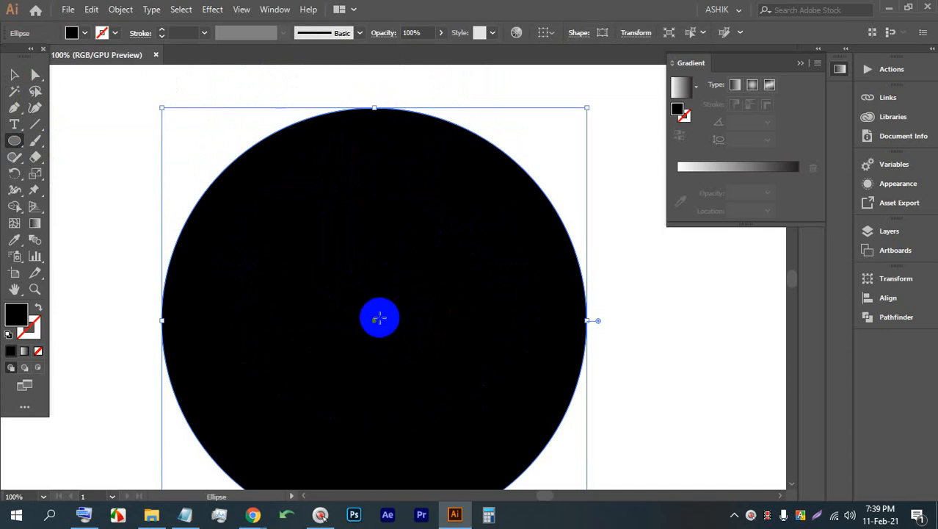
click(589, 323)
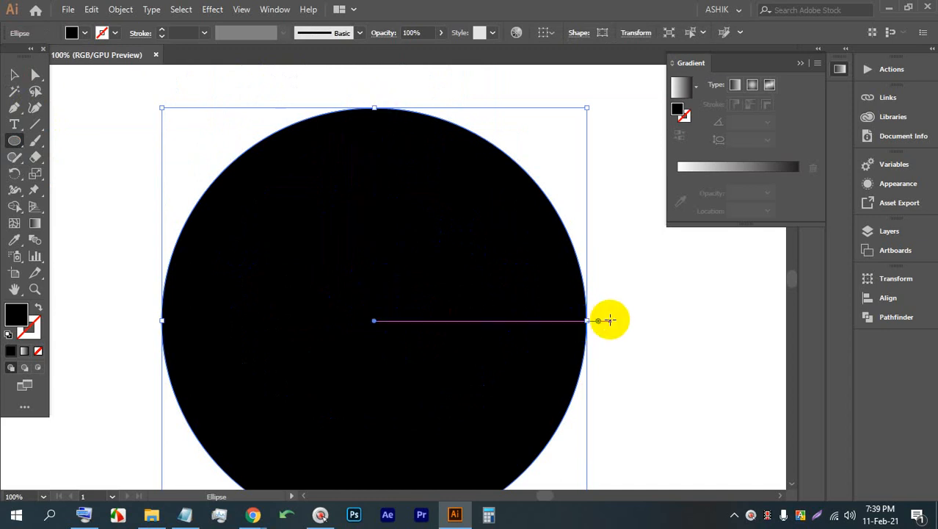
mouse_move(608, 320)
mouse_down()
mouse_move(446, 187)
mouse_move(357, 150)
mouse_move(396, 201)
mouse_up()
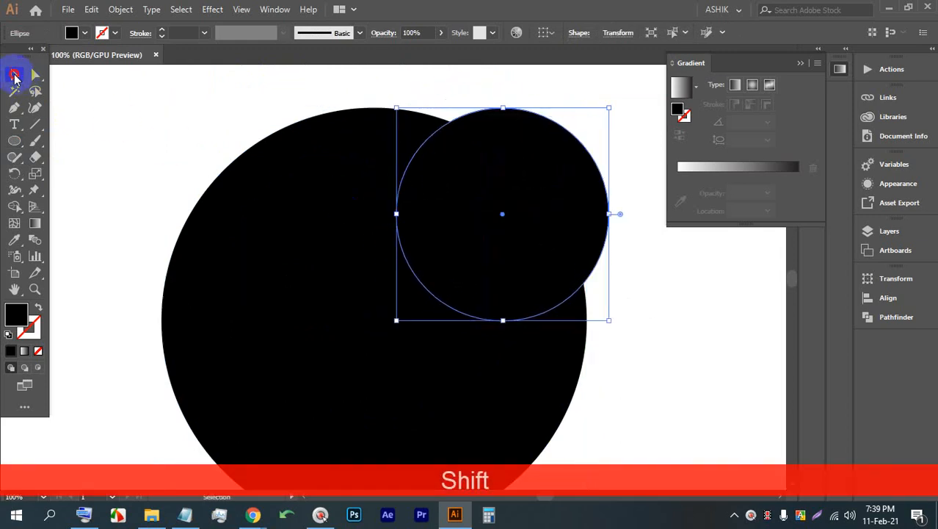
click(191, 111)
click(378, 217)
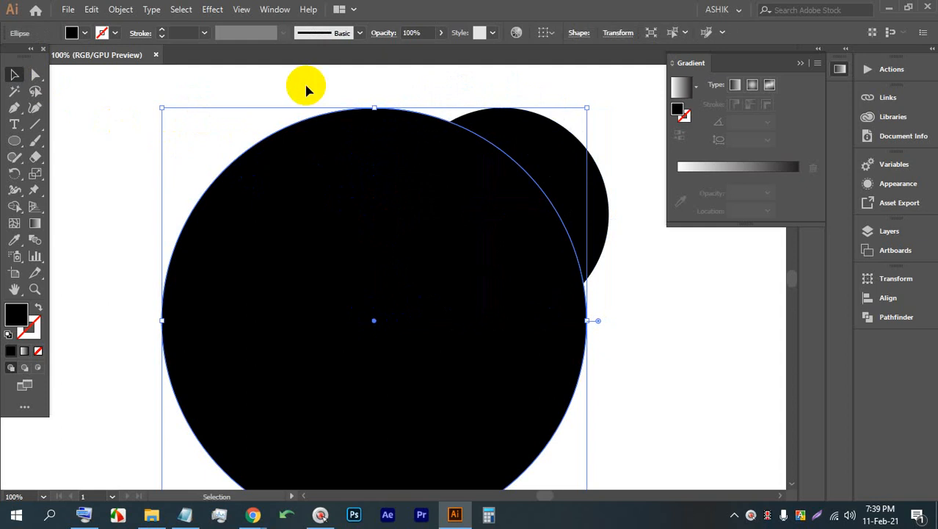
Step: Place a horizontal ruler guide through the large circle's centre and fill the small circle with cyan
key(ctrl+r)
drag(364, 71, 378, 320)
click(565, 195)
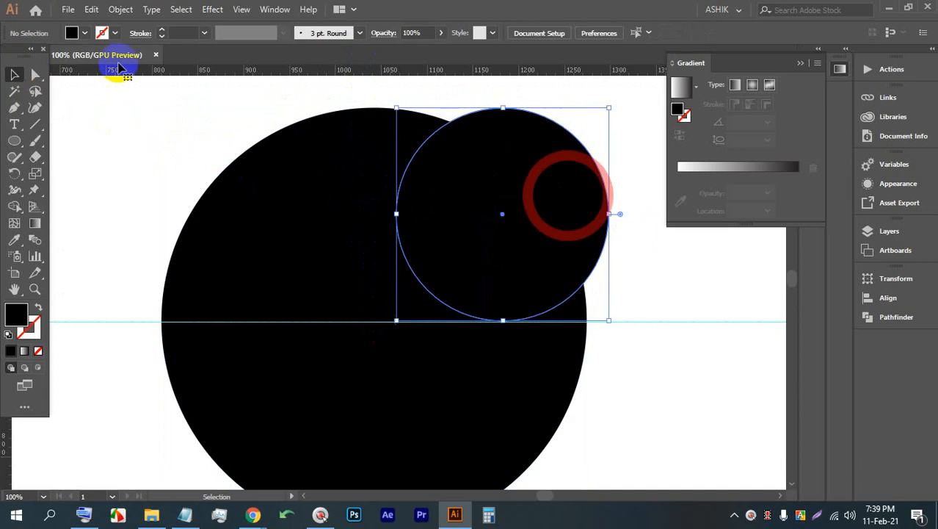
click(73, 32)
click(76, 58)
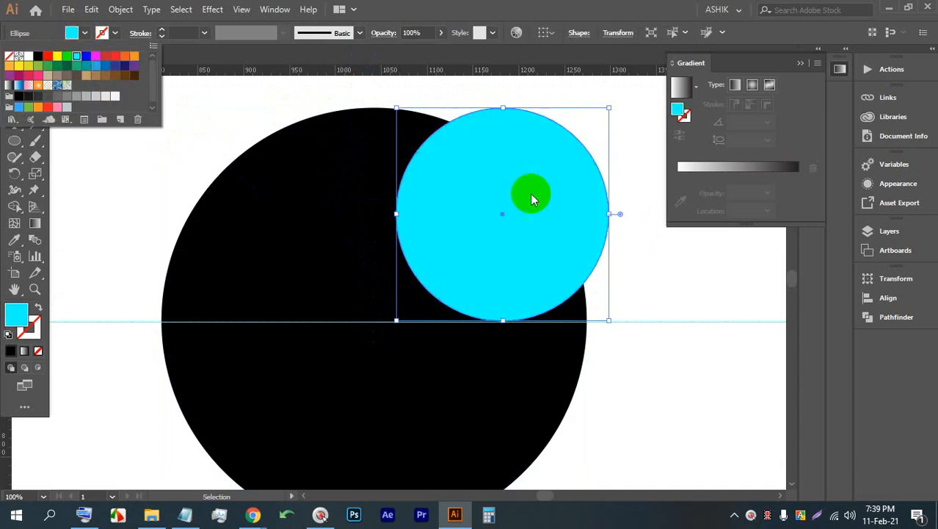
Step: Move the cyan circle inside the large black circle so it spans from the upper edge to the guide
drag(536, 234, 406, 234)
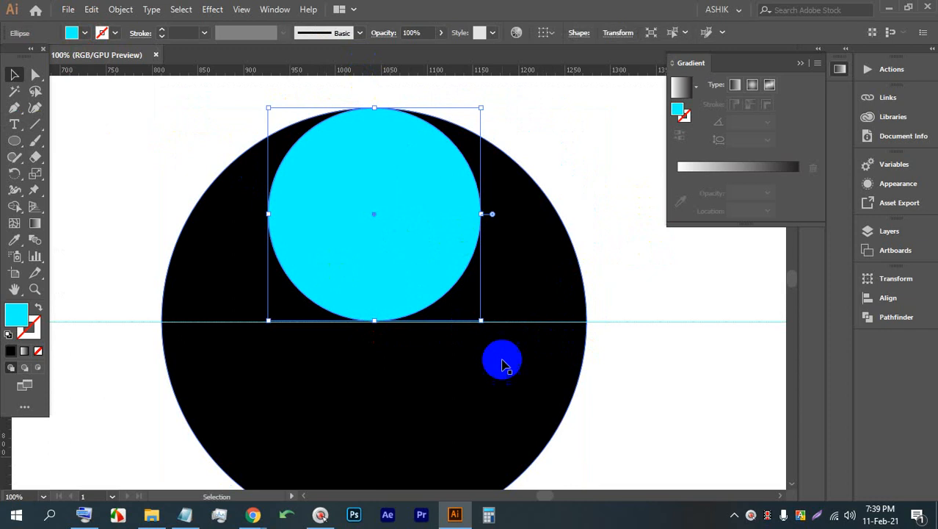
scroll(402, 266, down, 3)
scroll(397, 281, up, 2)
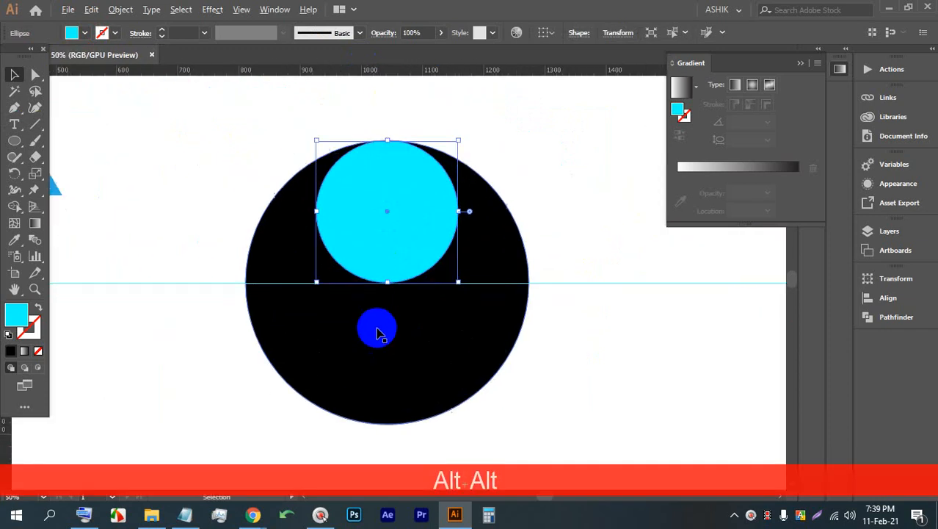
scroll(392, 272, down, 1)
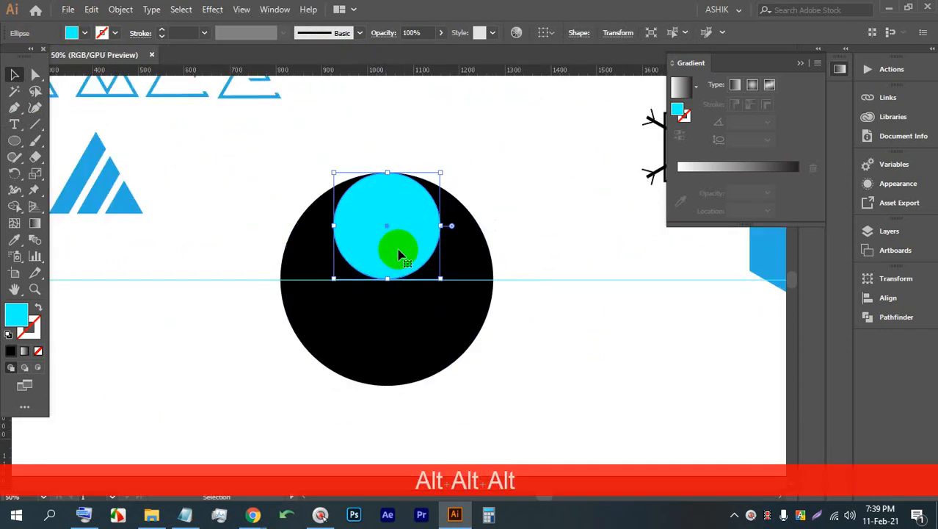
Step: Move the cyan circle horizontally into the empty area beside the black circle and hide the guides
drag(399, 255, 588, 255)
click(588, 319)
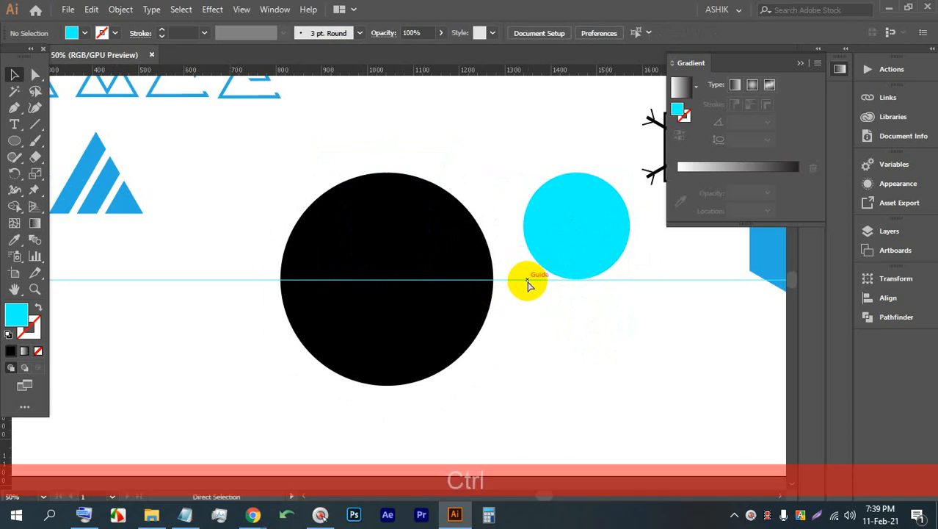
ctrl+right_click(538, 295)
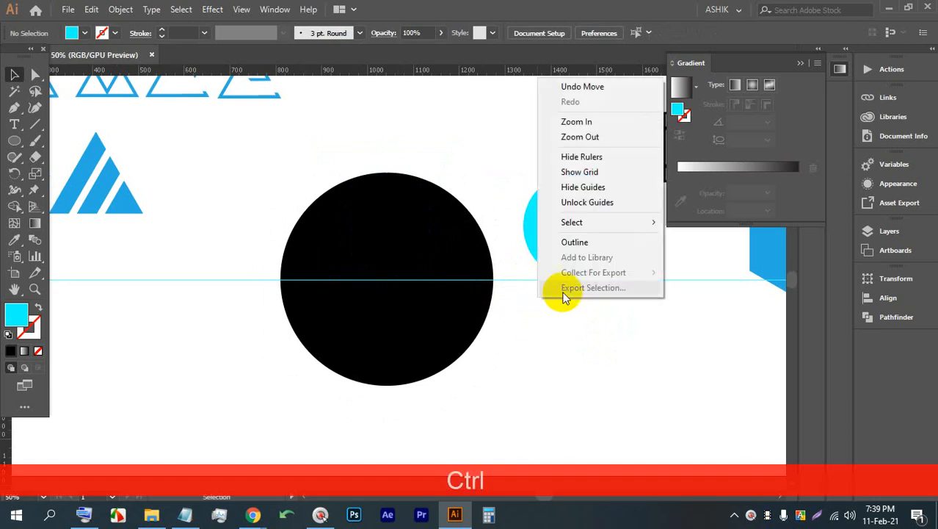
click(574, 188)
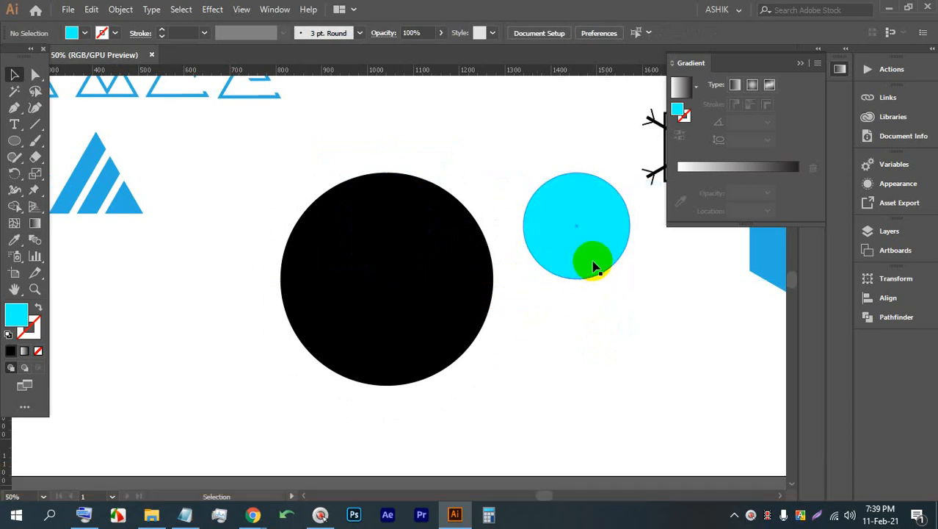
Step: Change the small cyan circle's fill colour to orange
click(595, 266)
alt+scroll(597, 232, up, 2)
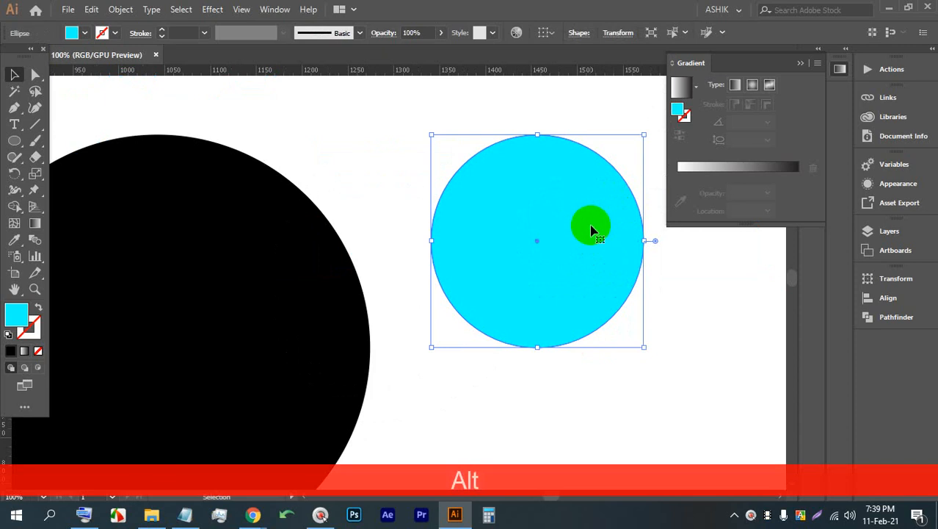
click(83, 33)
click(125, 68)
click(587, 309)
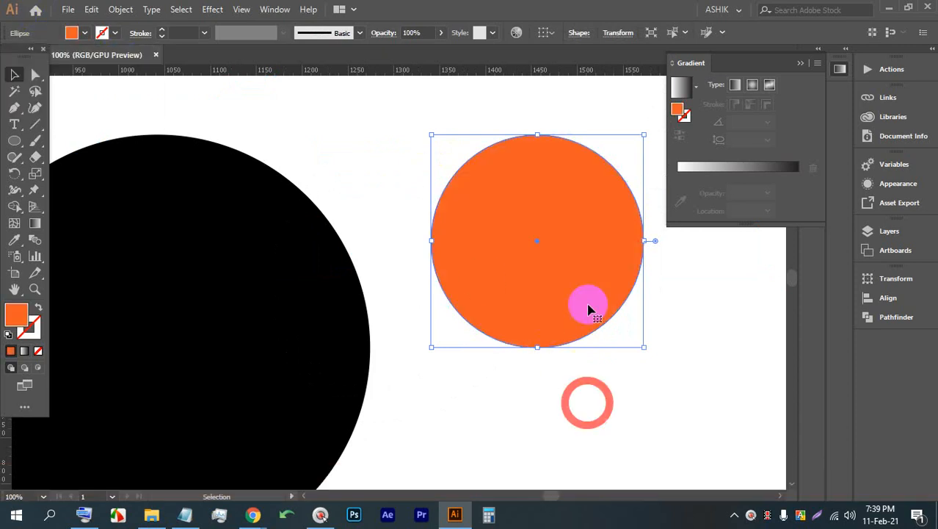
Step: Draw a straight vertical line through the orange circle's centre with the Pen tool, extending beyond the circle at both ends
alt+scroll(588, 308, up, 1)
alt+scroll(568, 268, down, 2)
click(14, 108)
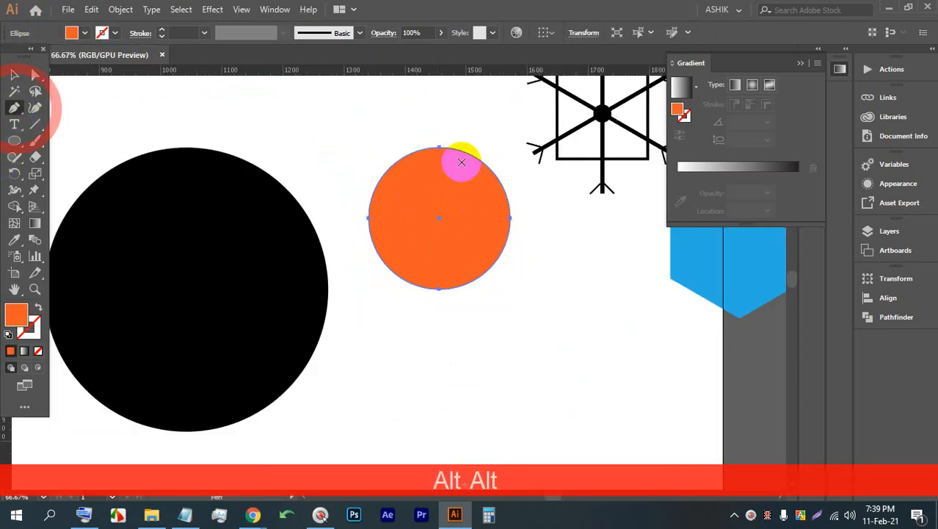
click(439, 126)
shift+click(439, 338)
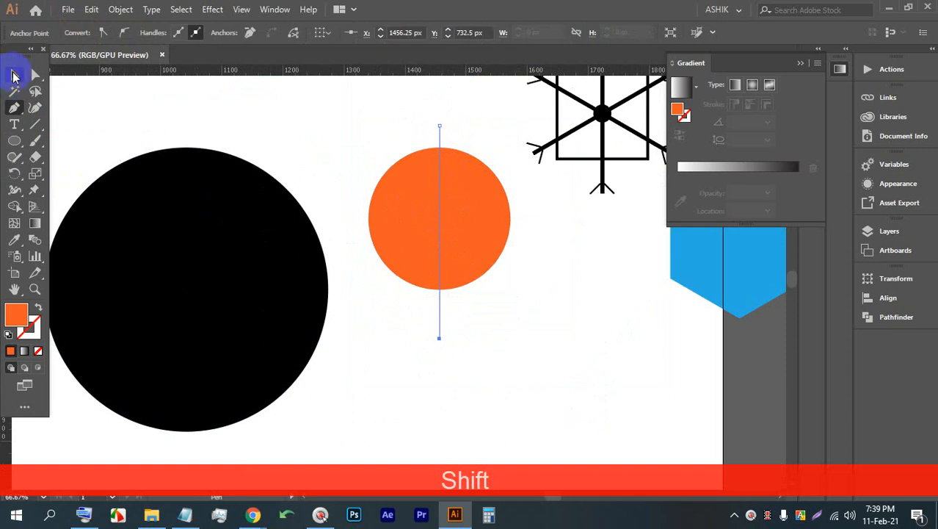
alt+scroll(476, 302, down, 2)
click(499, 301)
alt+scroll(544, 234, up, 1)
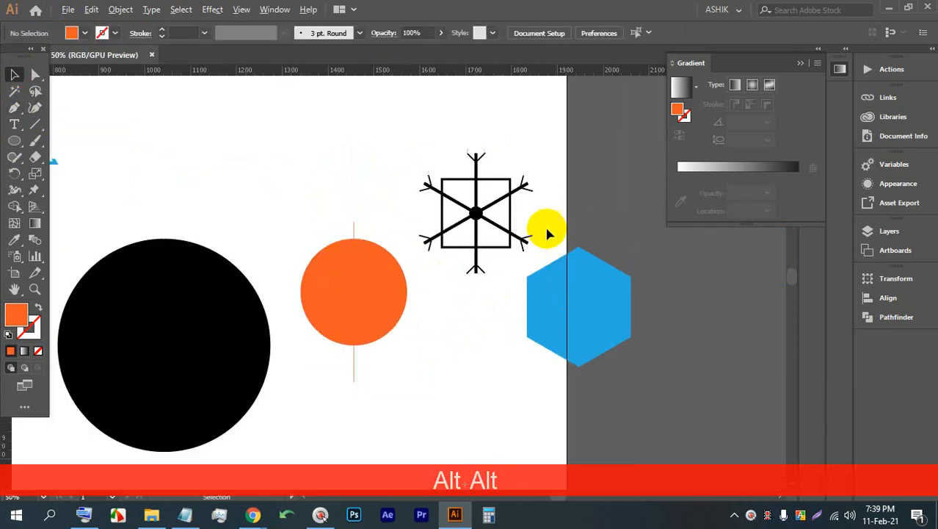
click(499, 247)
alt+scroll(494, 235, up, 1)
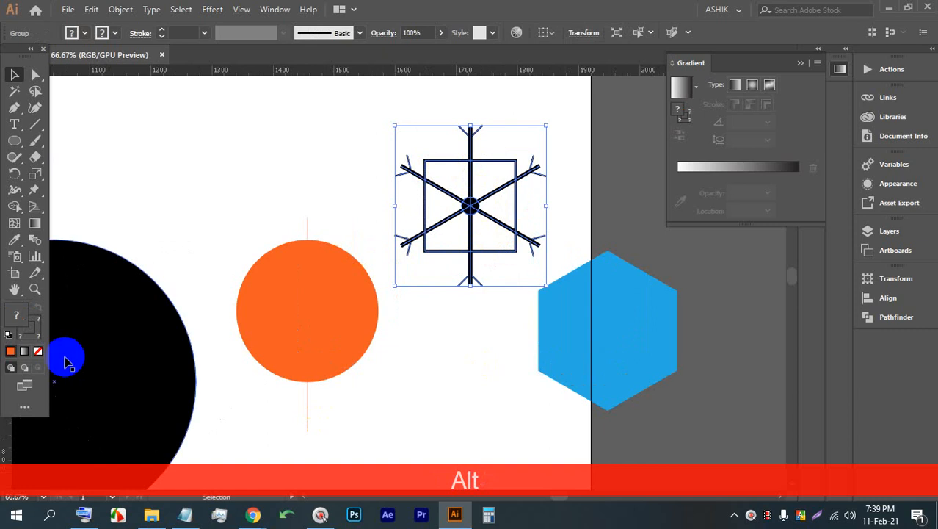
alt+scroll(226, 260, down, 1)
alt+scroll(283, 346, up, 1)
Step: Select the orange circle with its vertical line and align their centres vertically
click(345, 413)
click(294, 298)
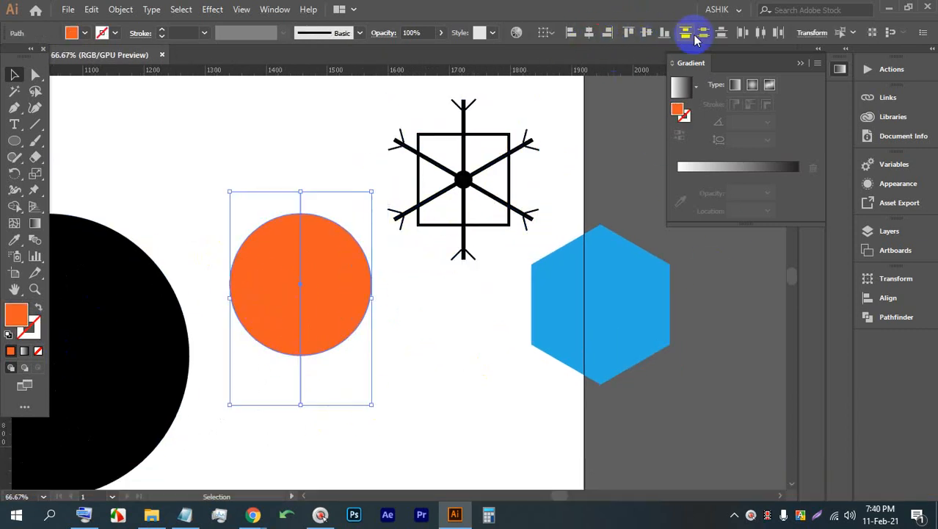
click(648, 33)
click(420, 339)
alt+scroll(469, 307, down, 3)
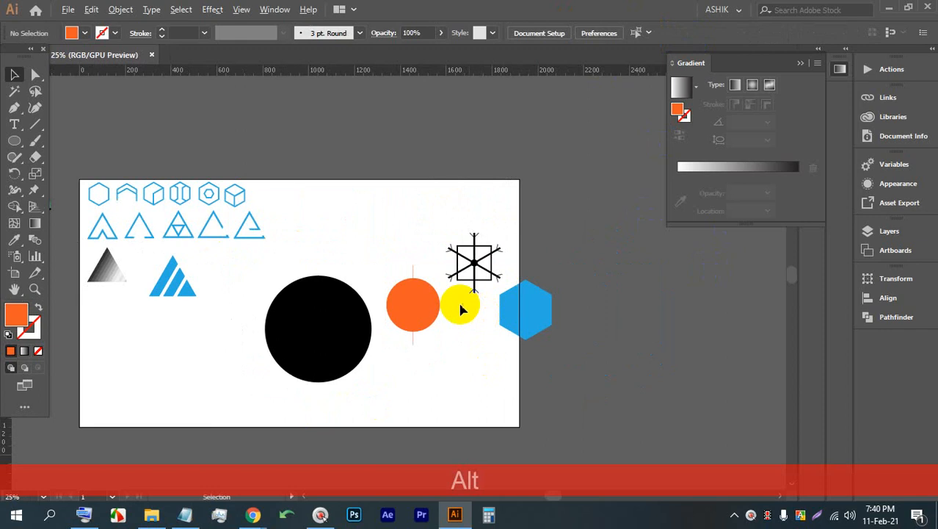
alt+scroll(304, 248, up, 4)
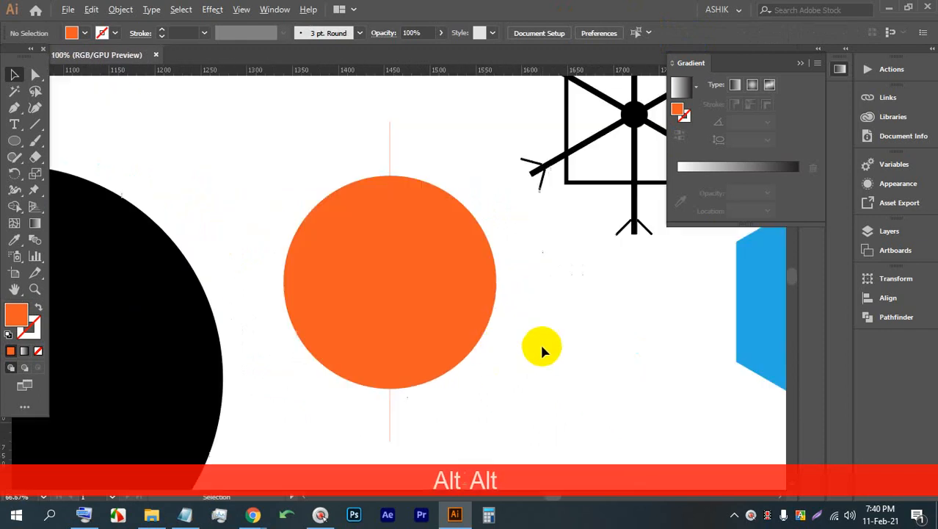
Step: Divide the orange circle along the vertical line with Pathfinder and ungroup the two halves
click(377, 262)
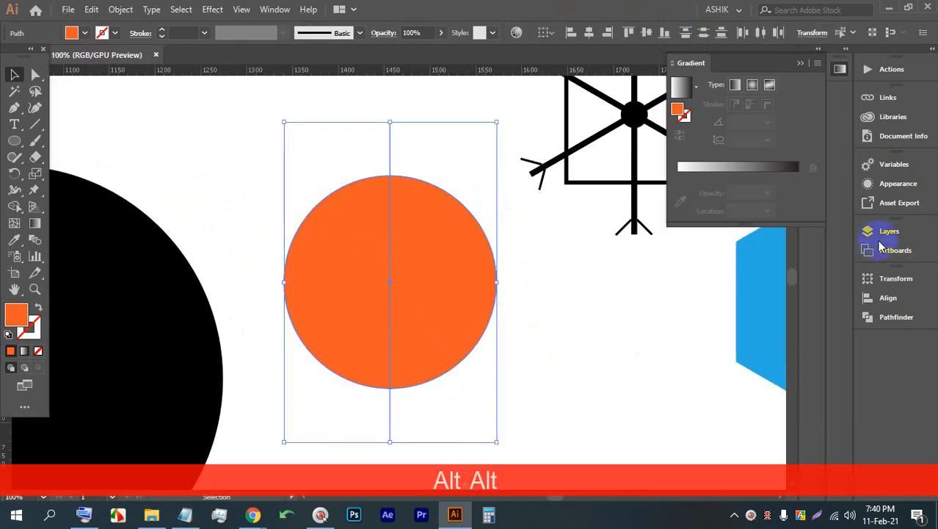
click(890, 318)
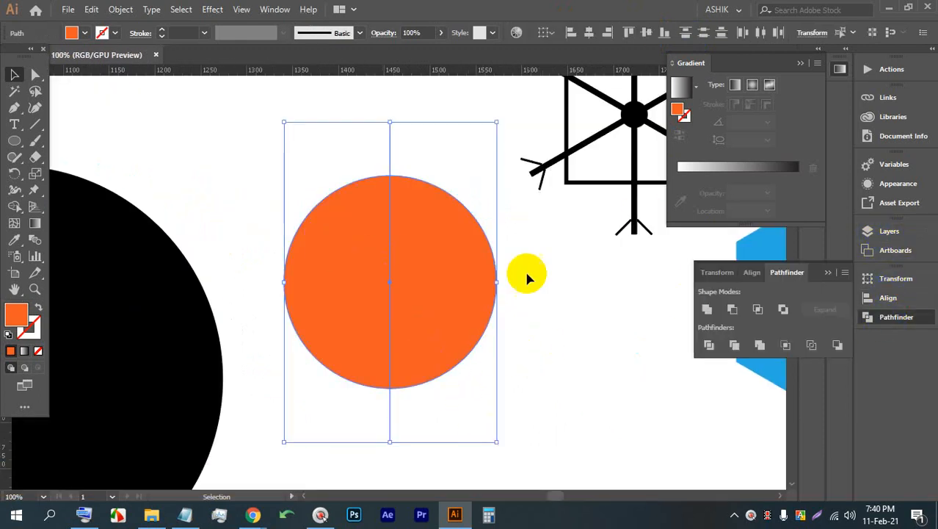
click(709, 344)
right_click(409, 250)
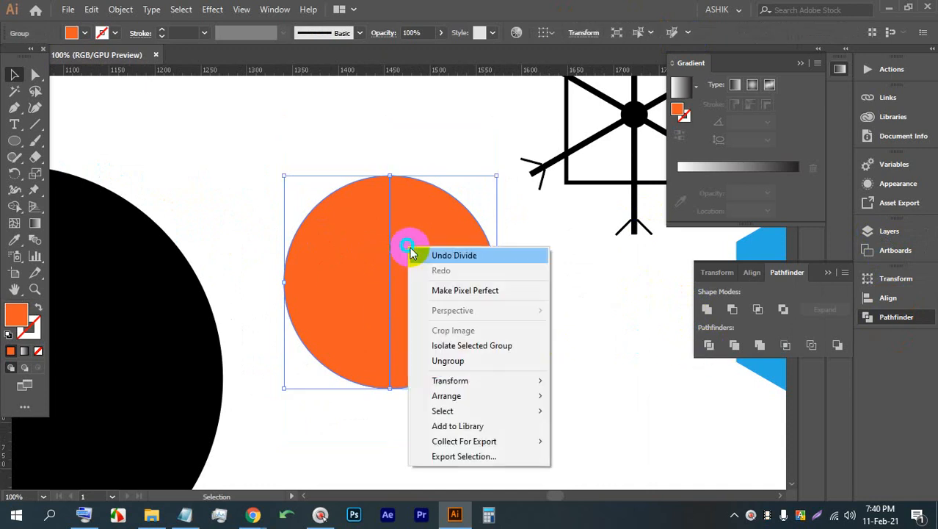
click(447, 361)
Step: Delete the orange circle's left half and move the right half onto the upper part of the black circle
click(552, 356)
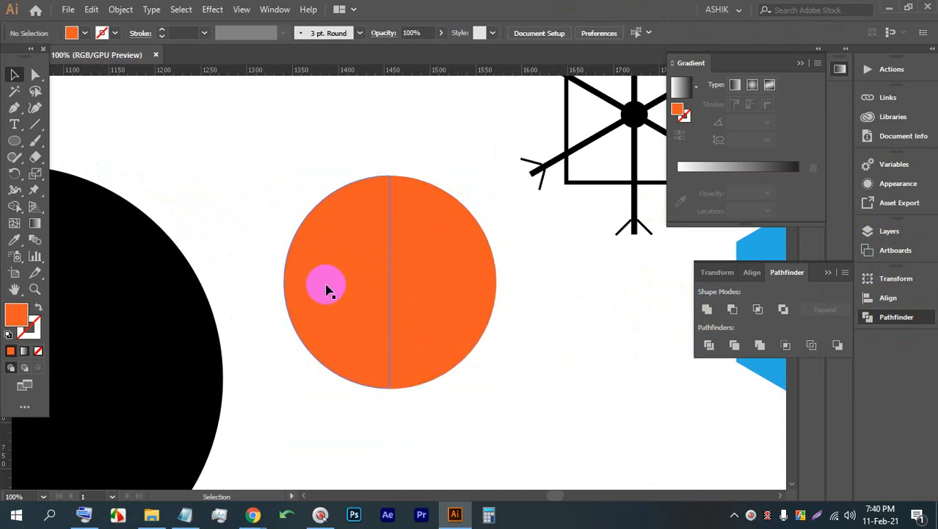
key(BackSpace)
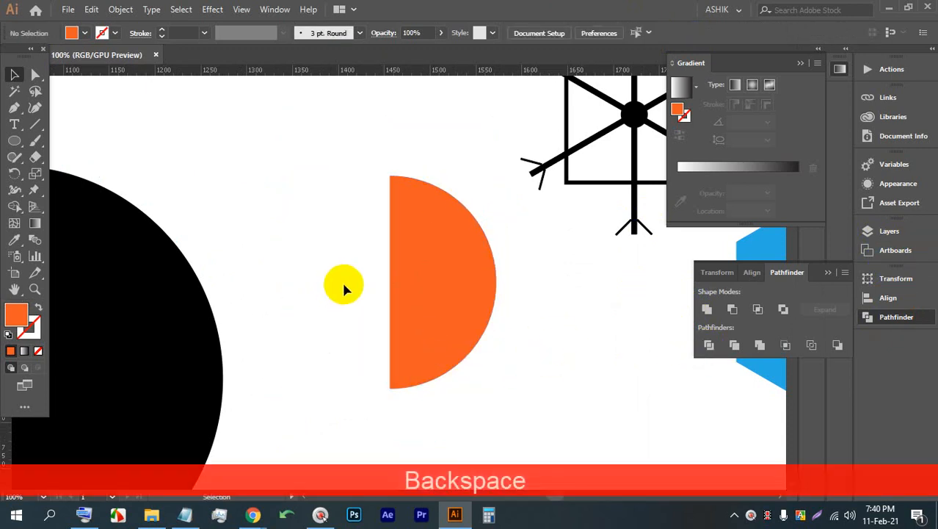
scroll(518, 221, down, 3)
drag(493, 243, 357, 248)
scroll(358, 250, up, 1)
click(499, 273)
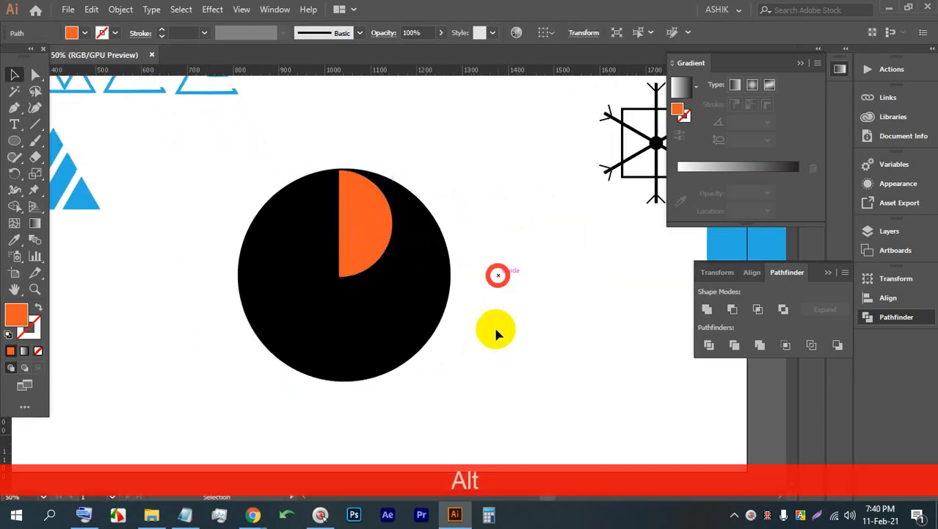
Step: Align the top edges of the orange half circle and the black circle
click(258, 243)
click(623, 34)
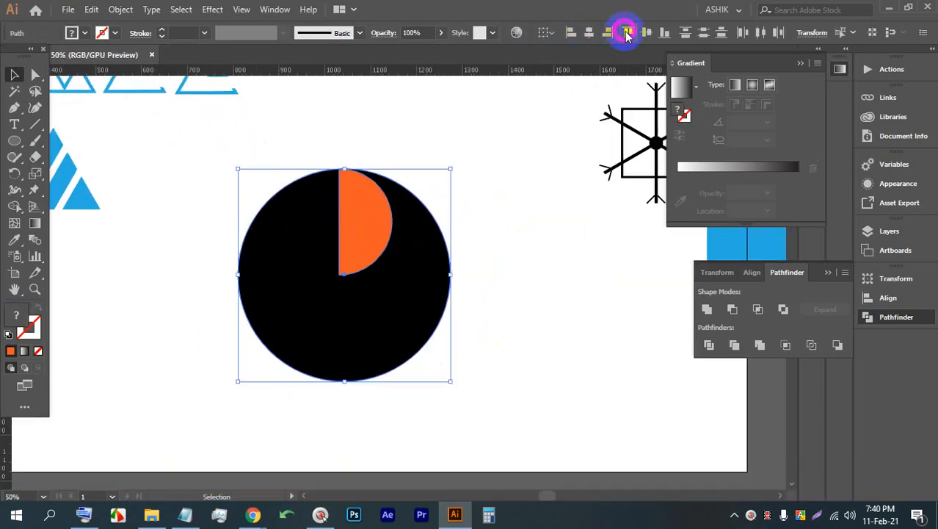
click(628, 37)
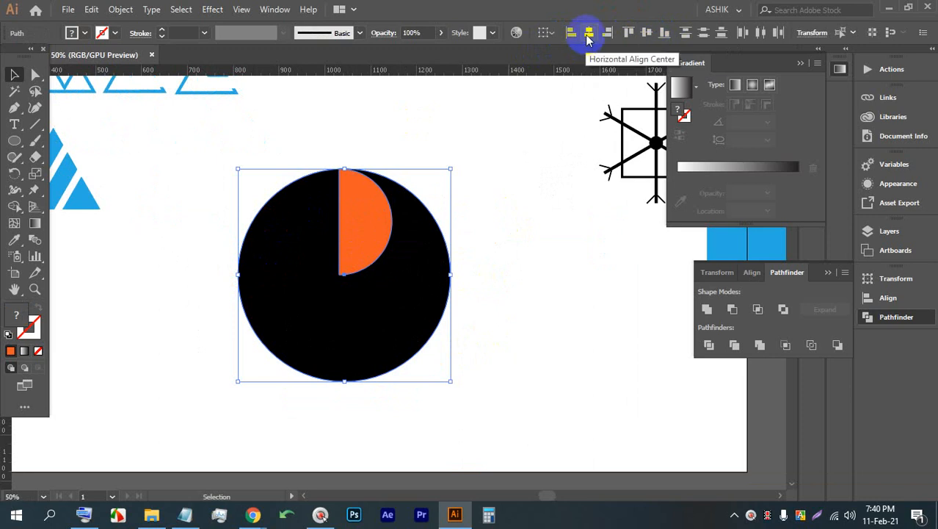
Step: Try centring the orange half circle horizontally with the black circle, and undo that alignment
click(588, 34)
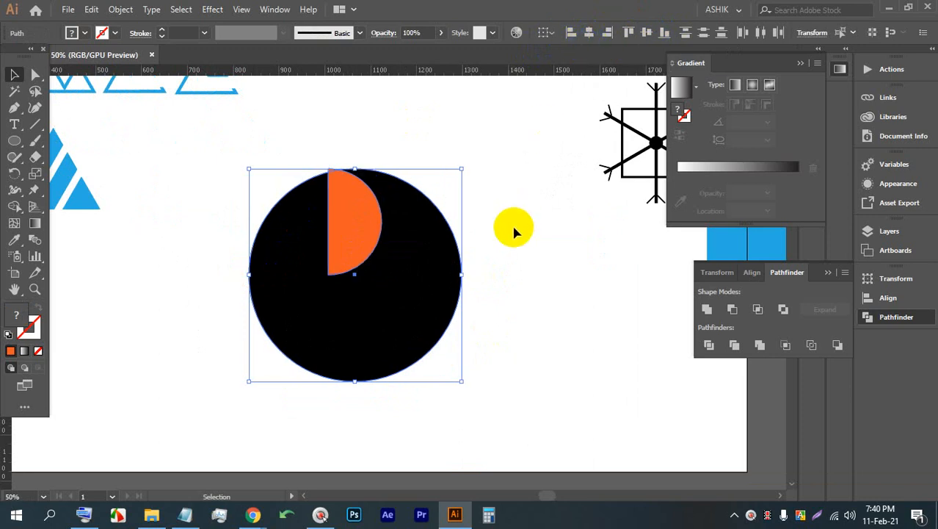
click(514, 244)
drag(576, 272, 307, 199)
key(ctrl+z)
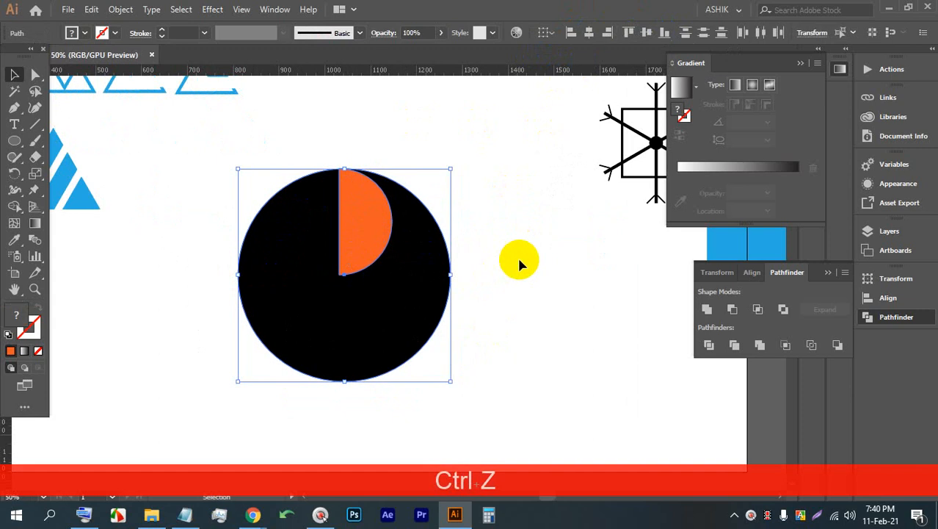
click(516, 257)
click(328, 196)
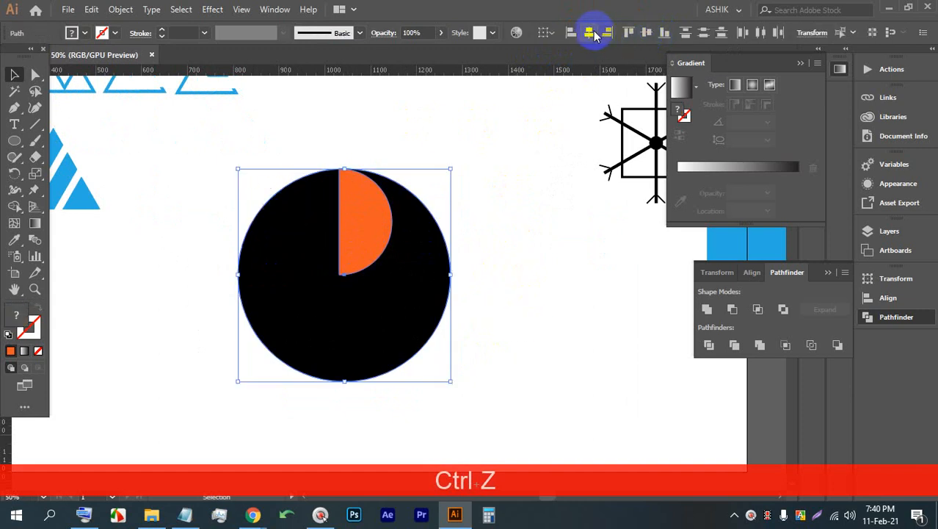
click(629, 33)
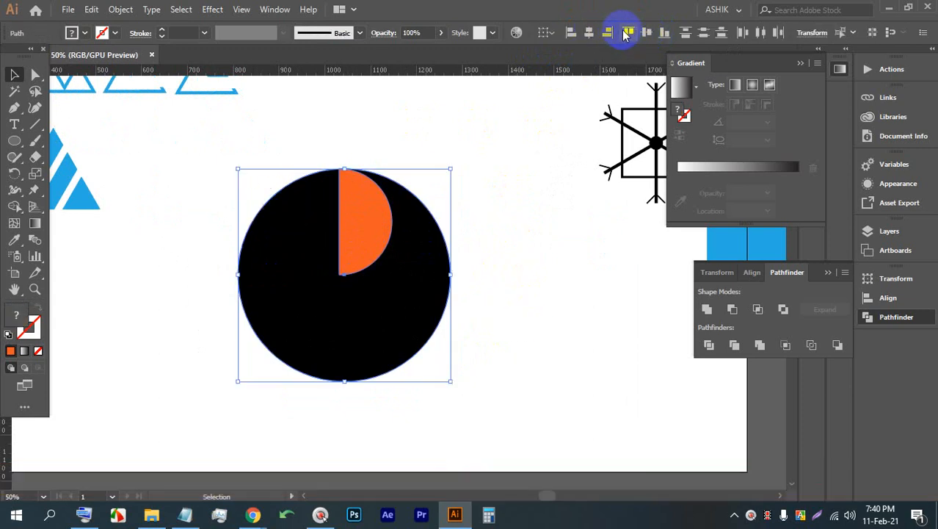
Step: Scale the orange half circle down proportionally from its lower-left corner until its straight edge meets the black circle's vertical centre line
click(453, 287)
click(366, 259)
scroll(370, 300, up, 1)
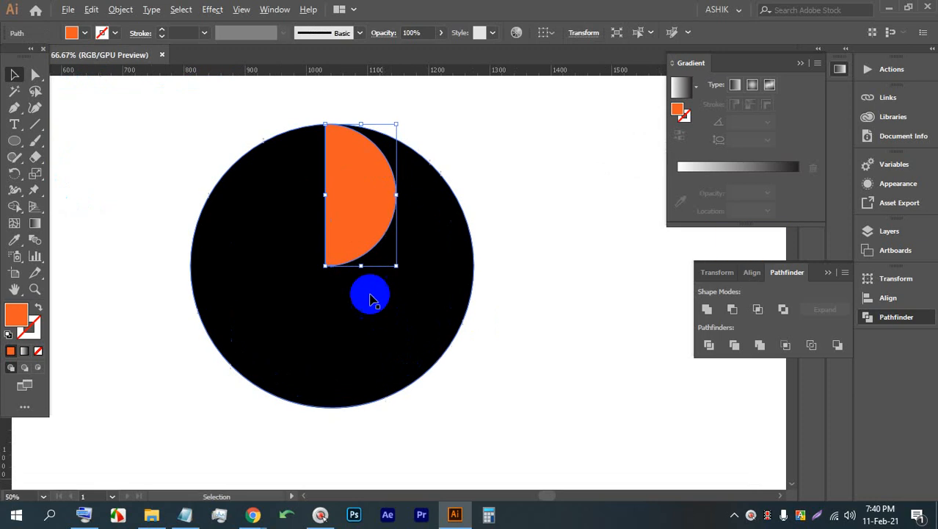
scroll(370, 300, up, 2)
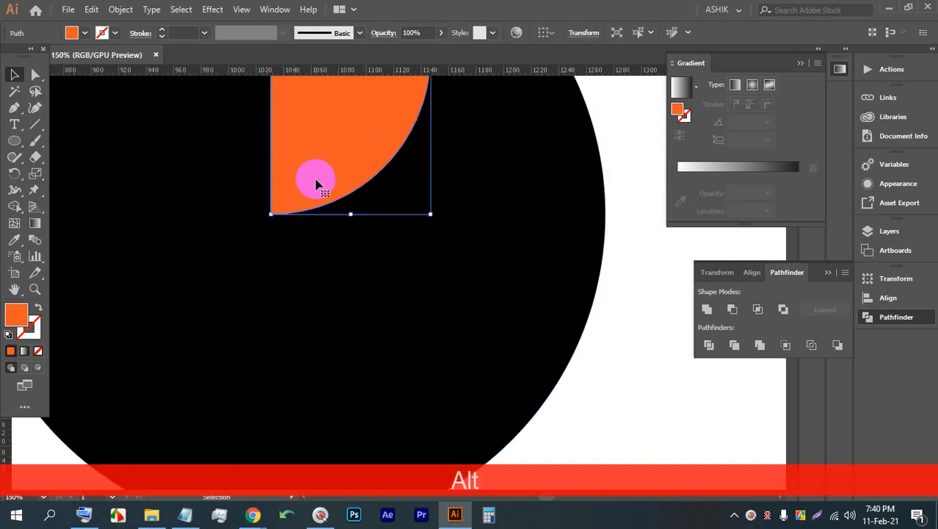
scroll(318, 191, up, 3)
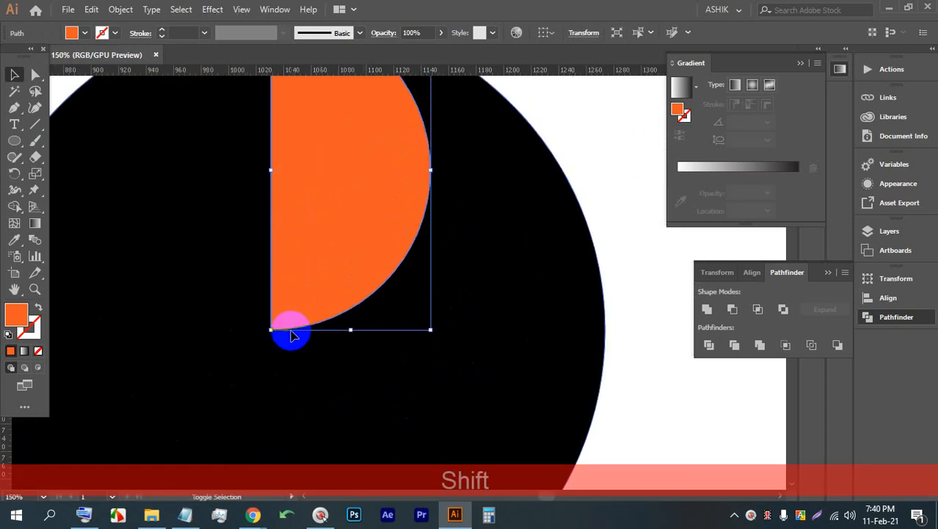
drag(273, 330, 295, 273)
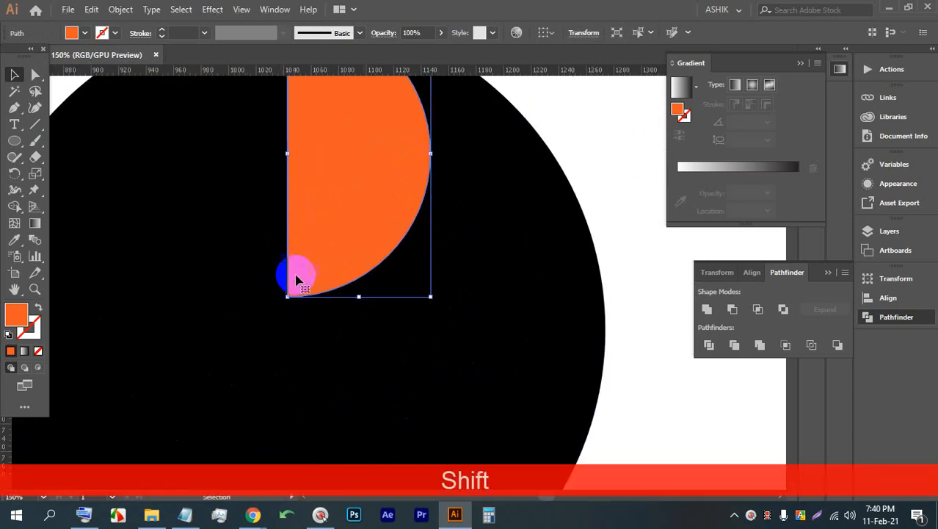
scroll(295, 272, down, 2)
Step: Select the reduced half circle together with the black circle and align their centres horizontally
drag(470, 332, 287, 203)
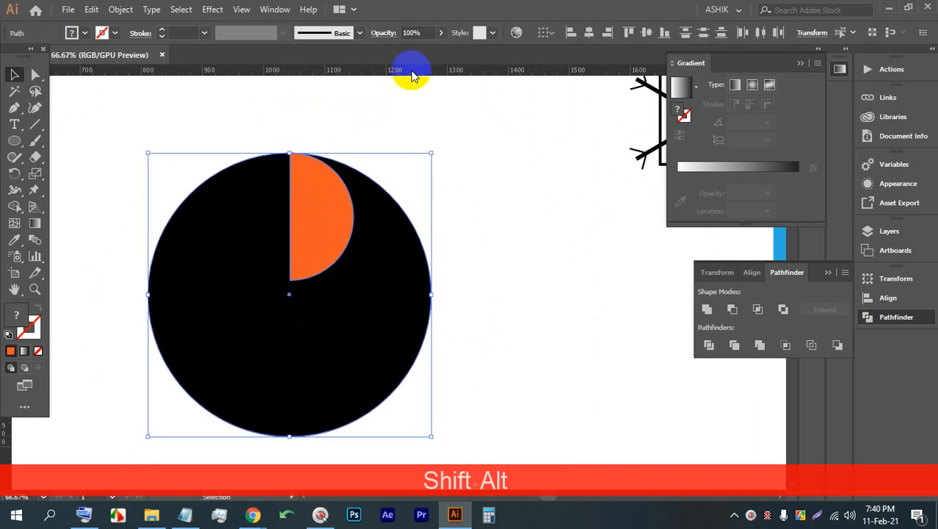
click(589, 32)
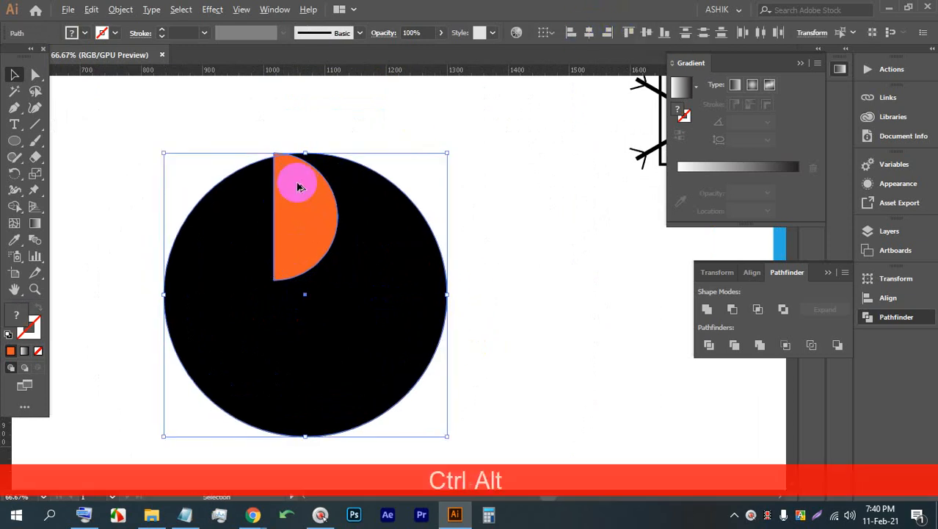
Step: Undo the last horizontal centre alignment of the orange half circle with the black circle
scroll(298, 186, up, 2)
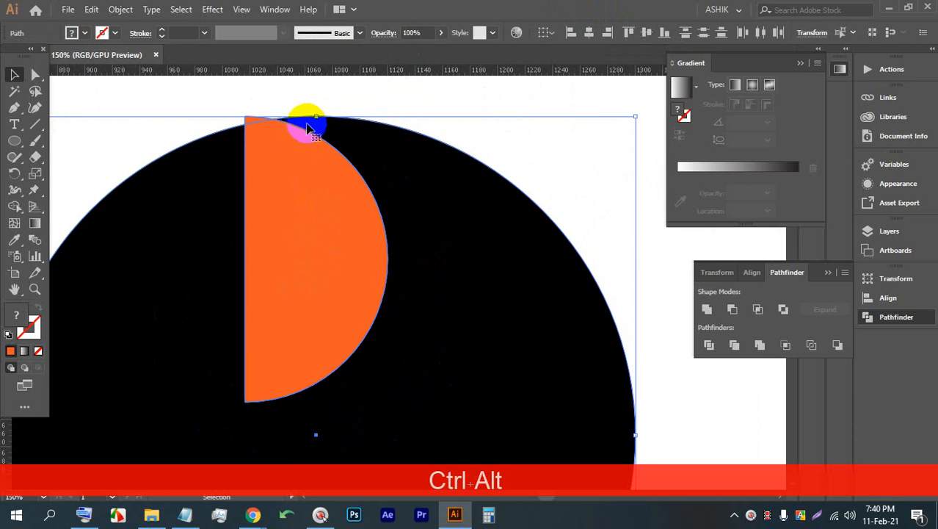
scroll(301, 176, down, 3)
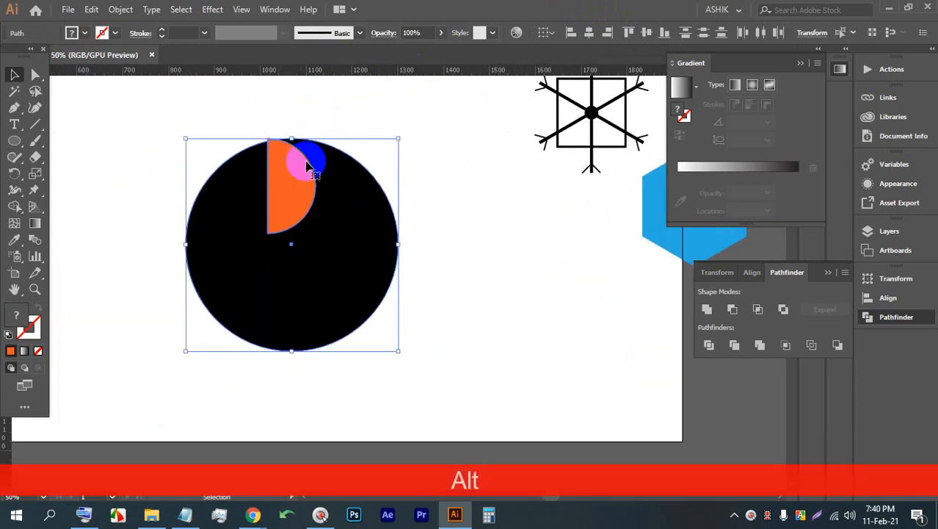
key(ctrl+z)
click(452, 199)
scroll(296, 235, up, 1)
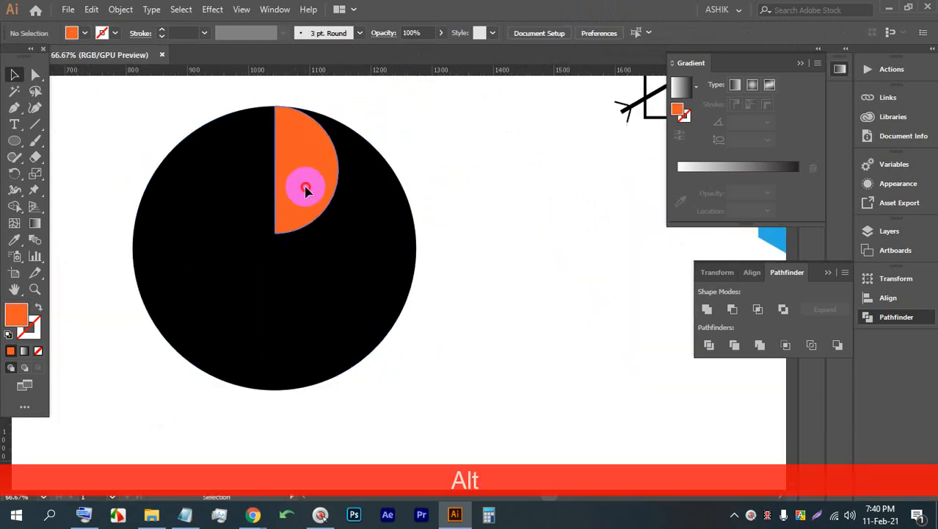
Step: Rotate a copy of the orange half circle by 360/4 degrees about the black circle's centre
click(306, 190)
scroll(243, 272, up, 1)
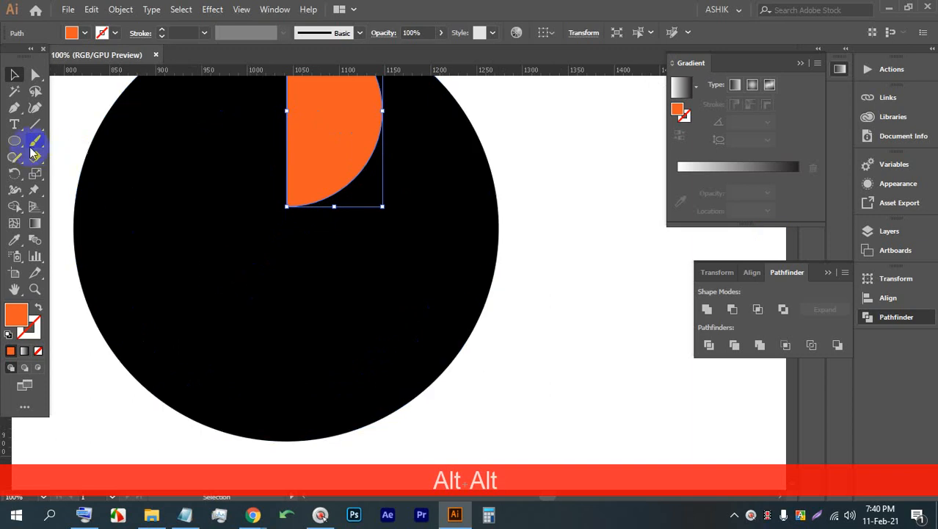
click(14, 175)
scroll(287, 215, down, 1)
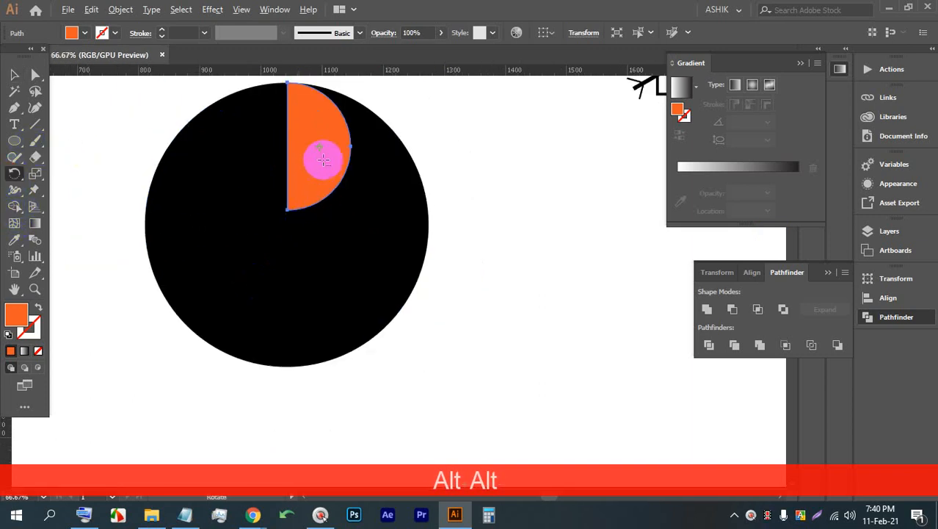
click(309, 204)
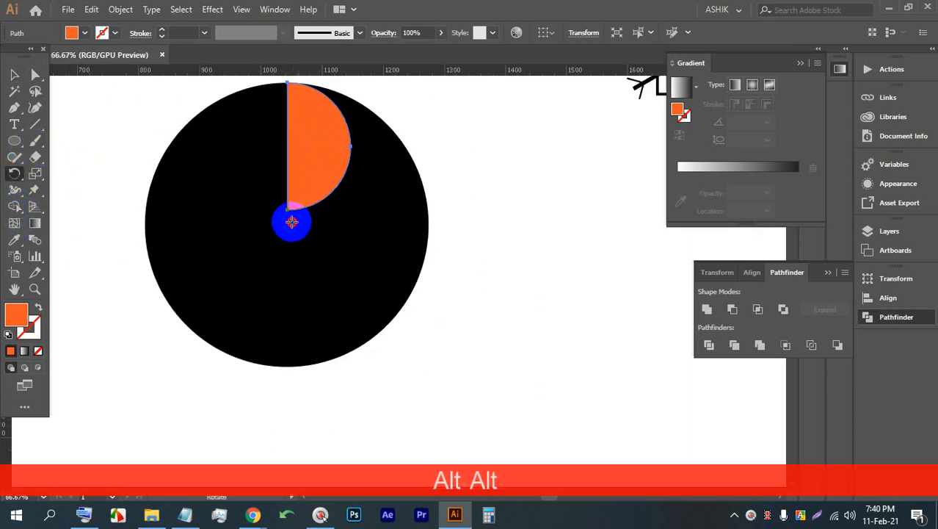
drag(291, 221, 288, 226)
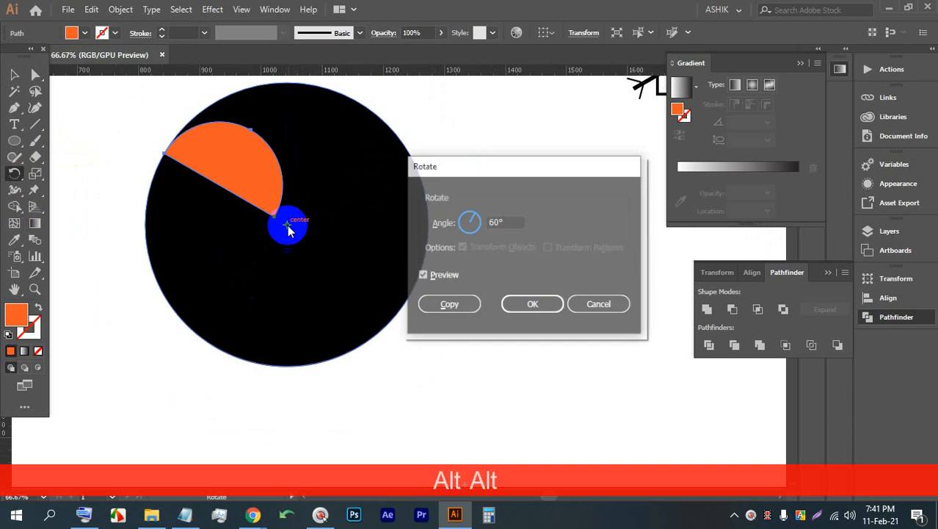
text(3)
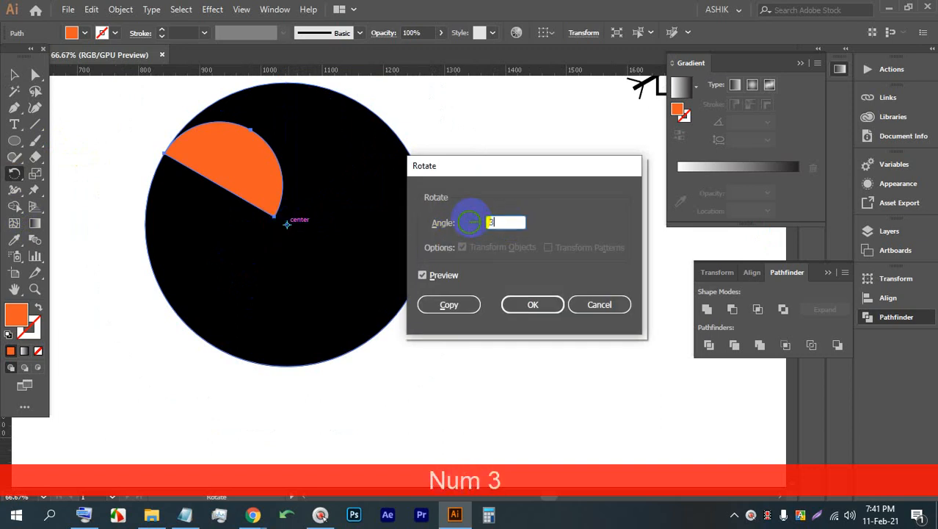
text(60/4)
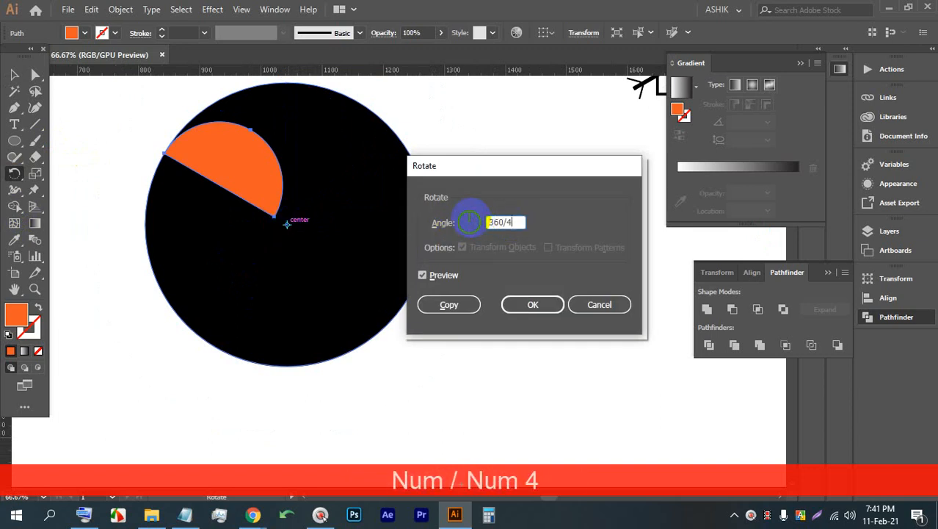
click(446, 303)
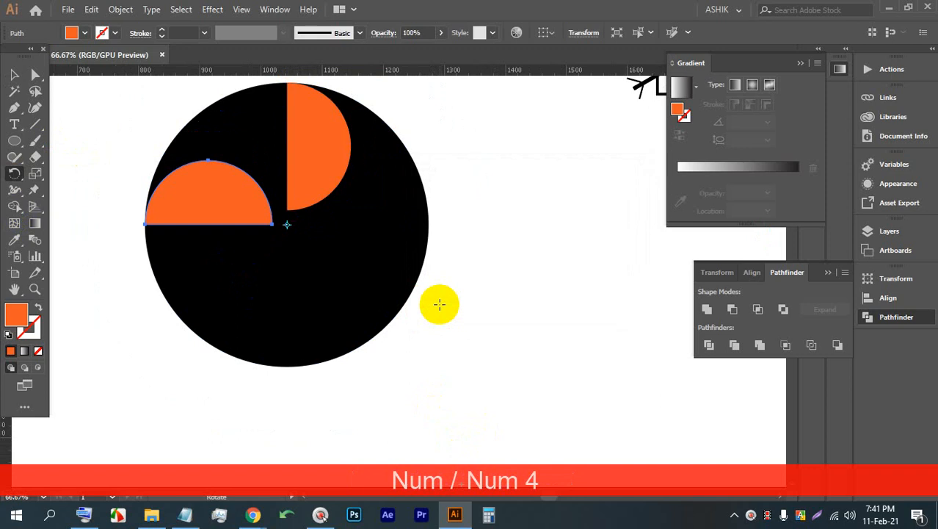
Step: Repeat the rotated copy twice so four orange half circles surround the black circle's centre, and clear the selection
key(ctrl+d)
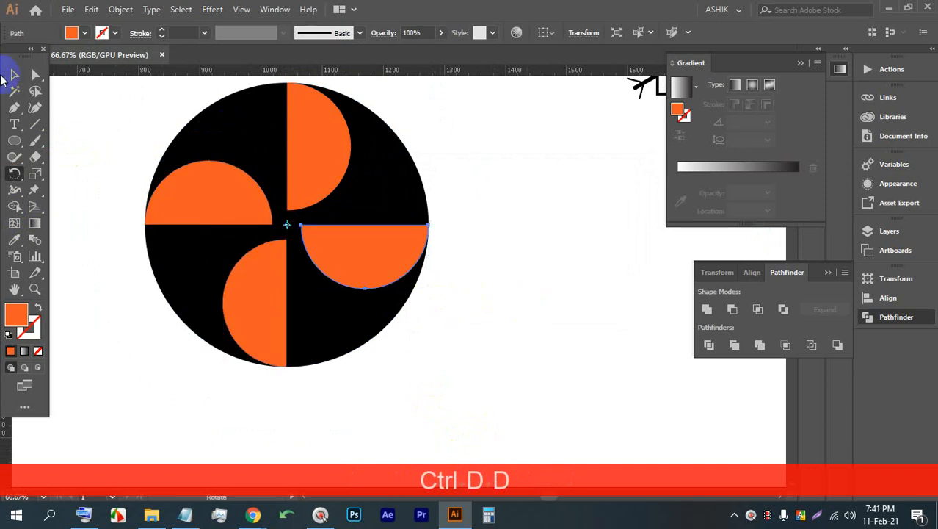
click(14, 74)
click(510, 265)
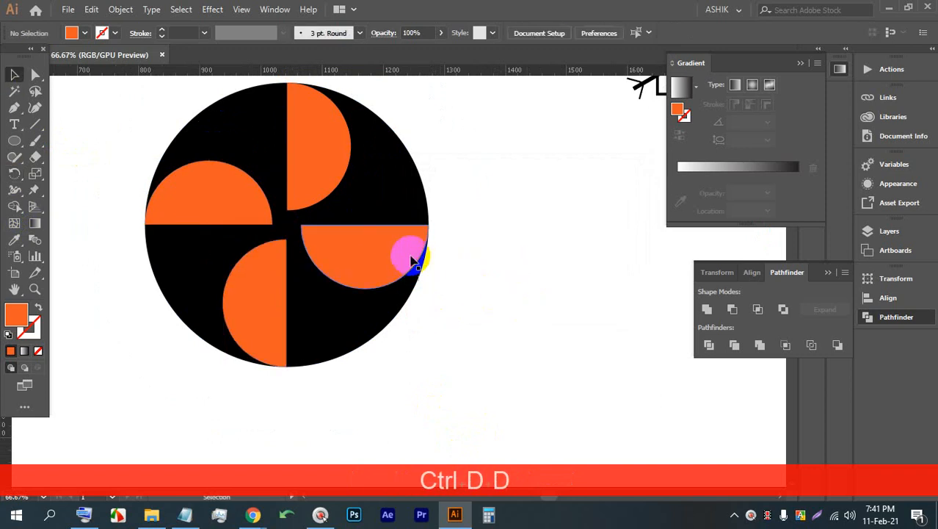
Step: Select all four orange half circles and fill them with white
click(390, 249)
shift+click(289, 299)
click(514, 282)
shift+click(373, 269)
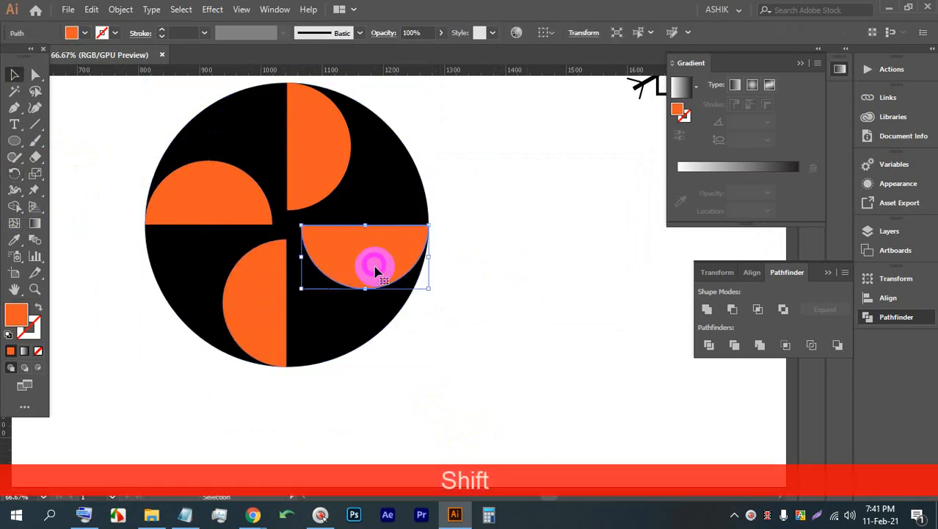
shift+click(279, 309)
shift+click(199, 189)
shift+click(298, 169)
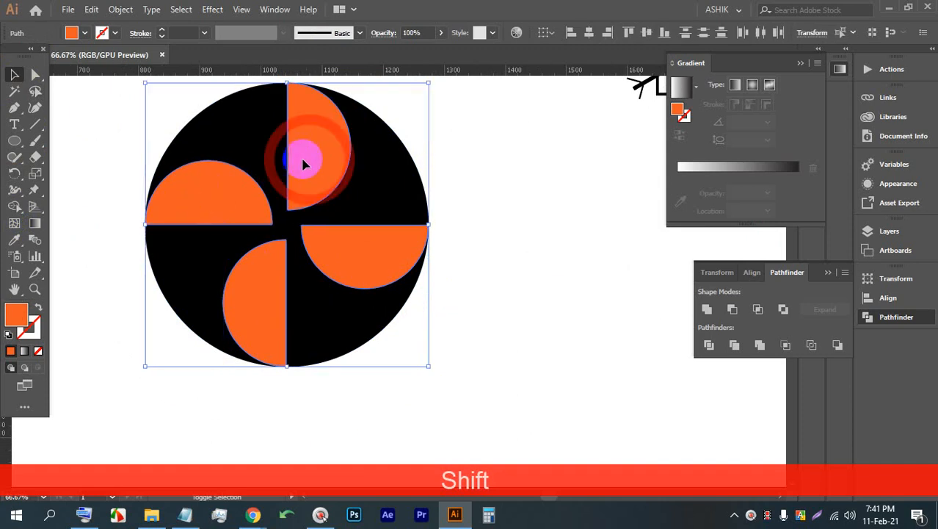
click(84, 33)
click(28, 62)
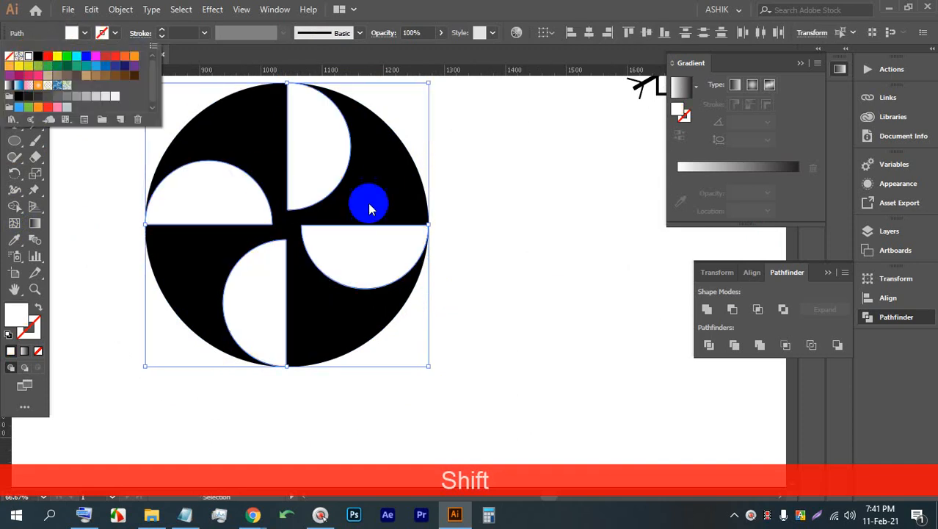
click(513, 210)
Step: Select the black circle with its white half circles and move the whole icon up and to the right
scroll(450, 231, down, 2)
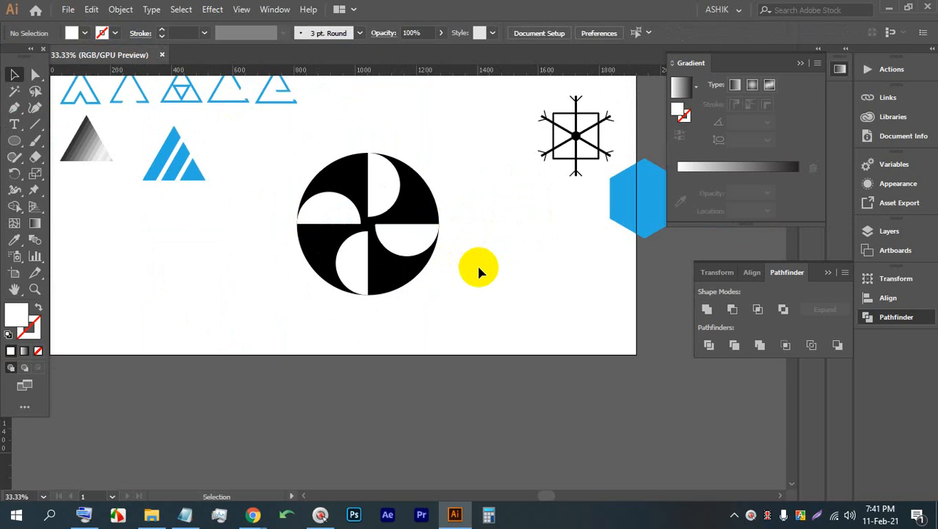
scroll(448, 213, down, 2)
scroll(452, 263, up, 3)
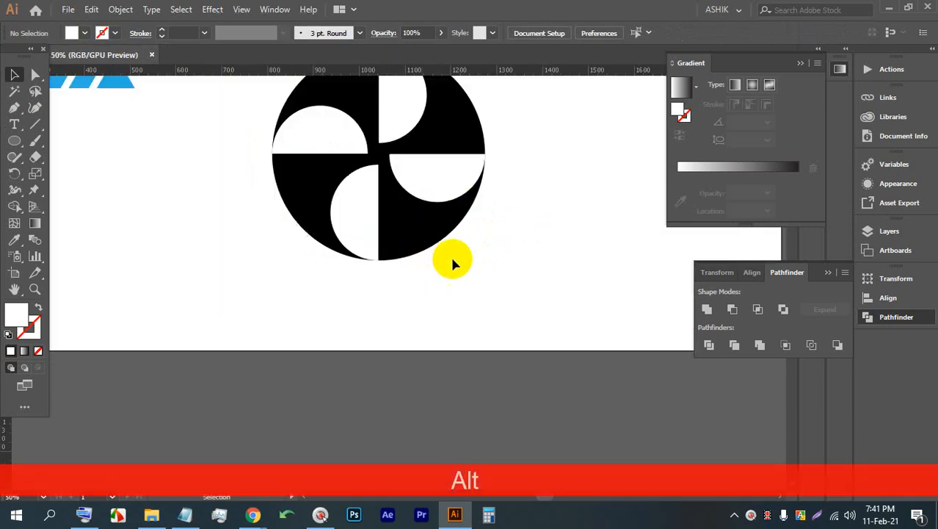
scroll(452, 263, up, 2)
scroll(471, 294, down, 2)
shift+click(408, 206)
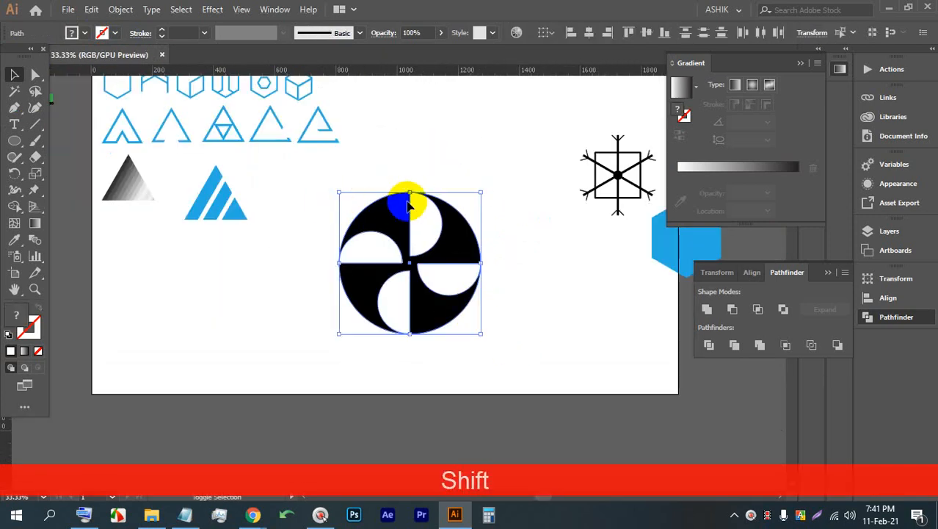
drag(410, 193, 444, 122)
click(486, 289)
Step: Draw a black-filled circle about 180 px across in the empty area and move it down and to the left
scroll(238, 293, up, 3)
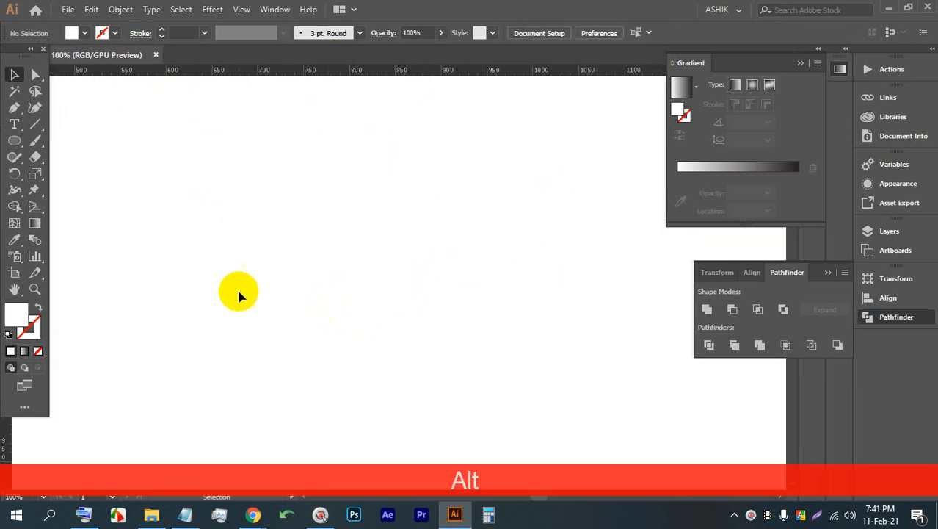
click(13, 141)
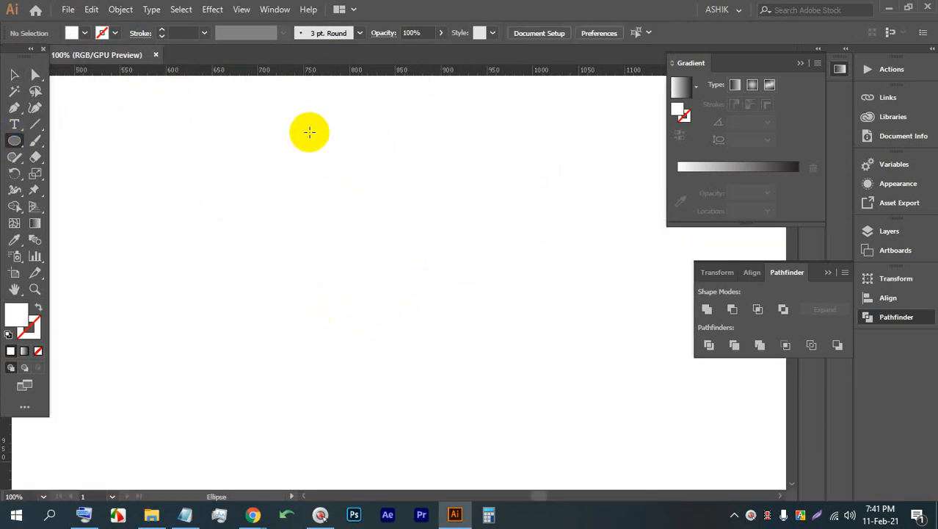
mouse_move(301, 126)
mouse_down()
mouse_move(339, 264)
mouse_move(377, 293)
mouse_up()
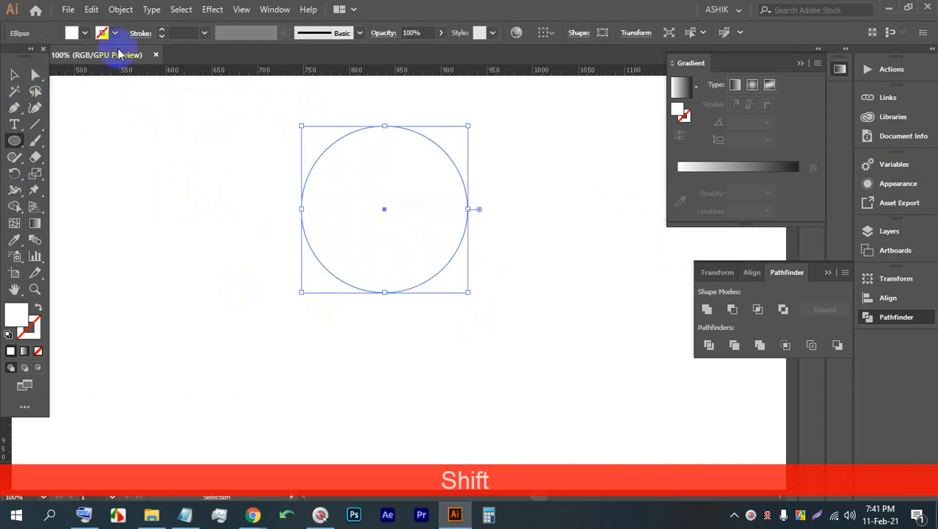
click(87, 34)
click(67, 59)
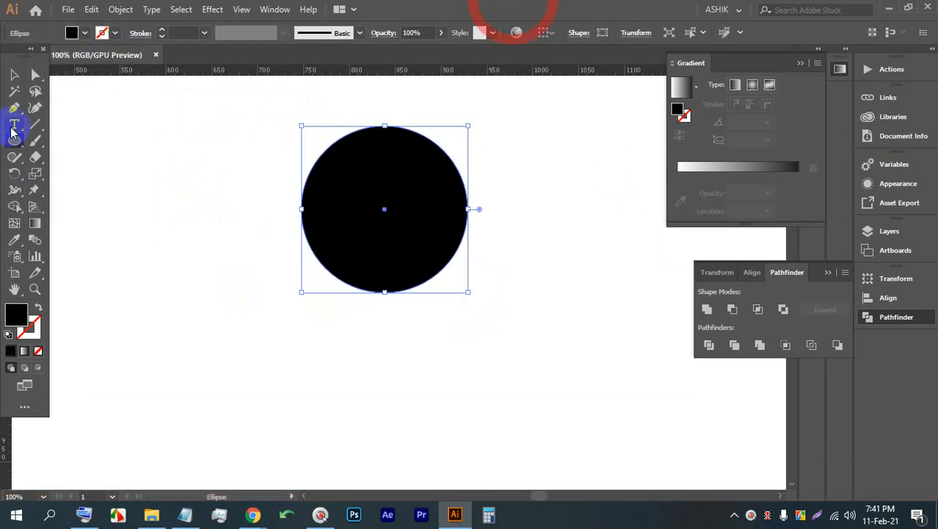
click(16, 79)
drag(357, 166, 299, 281)
alt+scroll(319, 303, up, 1)
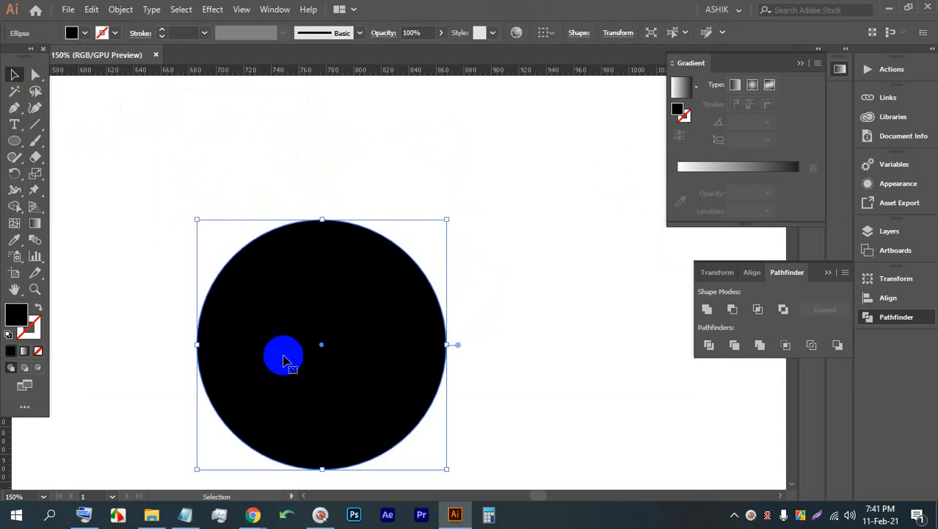
Step: Change the new circle's fill to a pale yellow with the Color Picker
scroll(354, 286, down, 3)
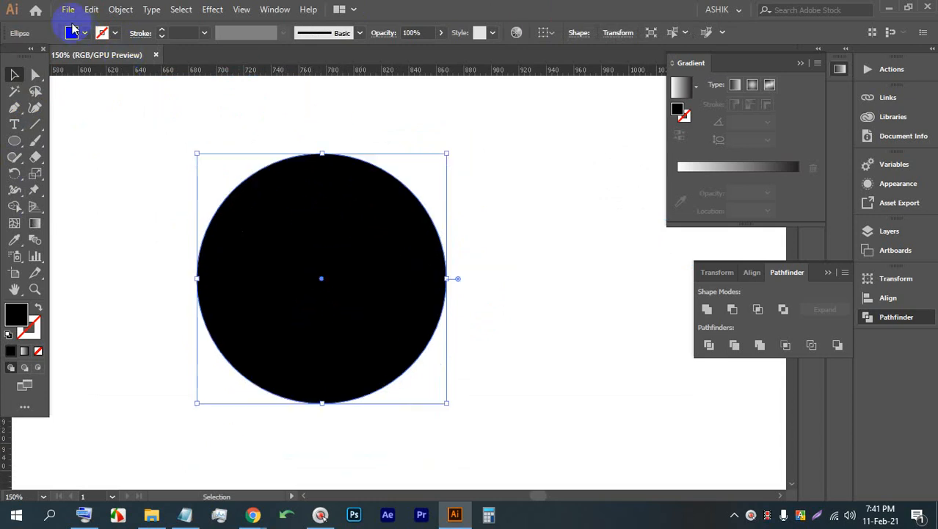
click(74, 33)
click(28, 66)
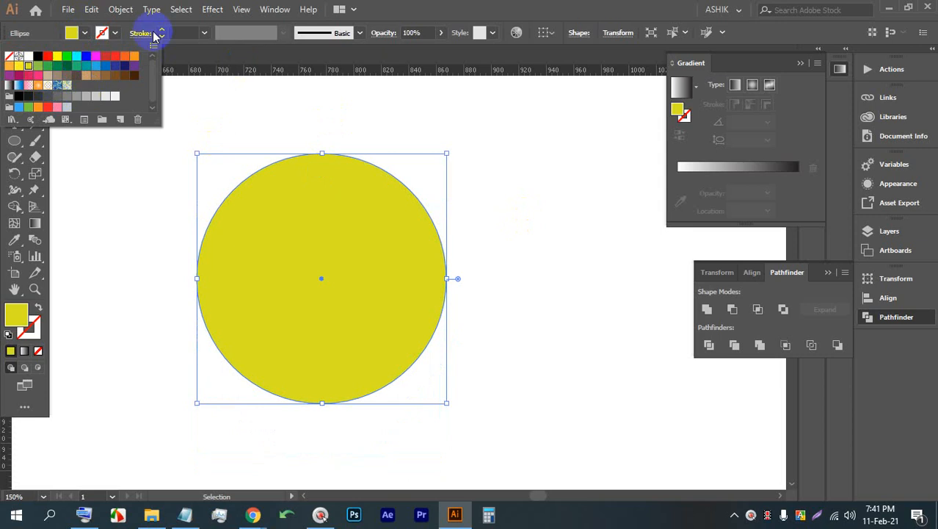
click(16, 313)
double_click(16, 313)
click(575, 136)
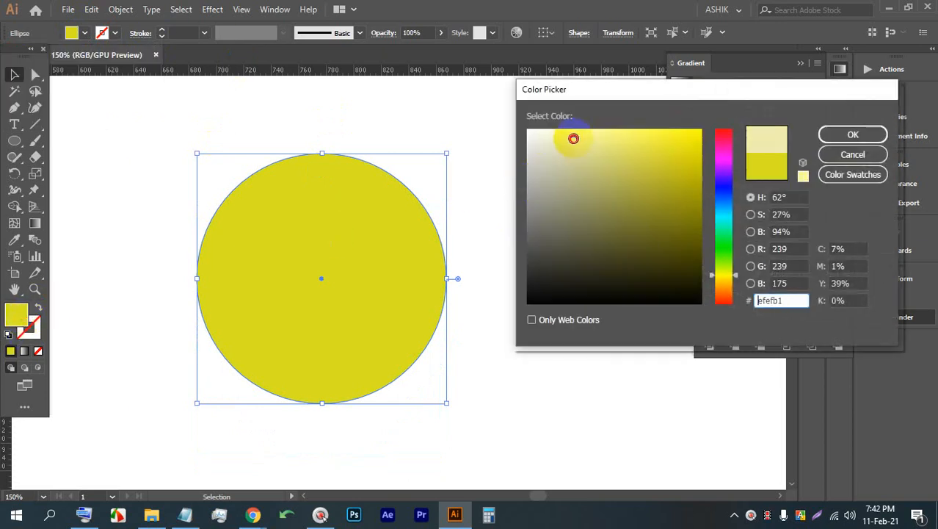
click(853, 134)
click(14, 74)
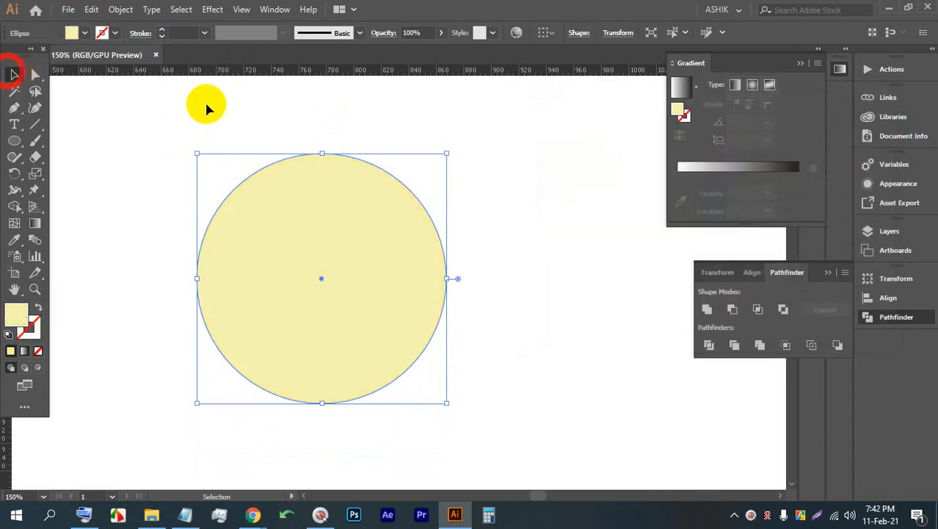
click(571, 173)
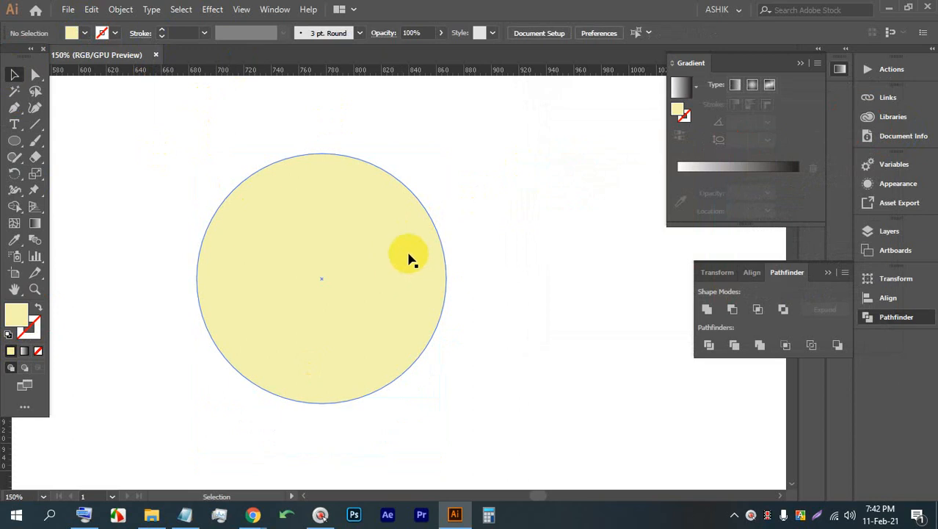
Step: Paste a copy of the pale yellow circle in front and shrink it about its centre to about 40 px across
click(505, 206)
click(345, 163)
key(a)
key(ctrl+c)
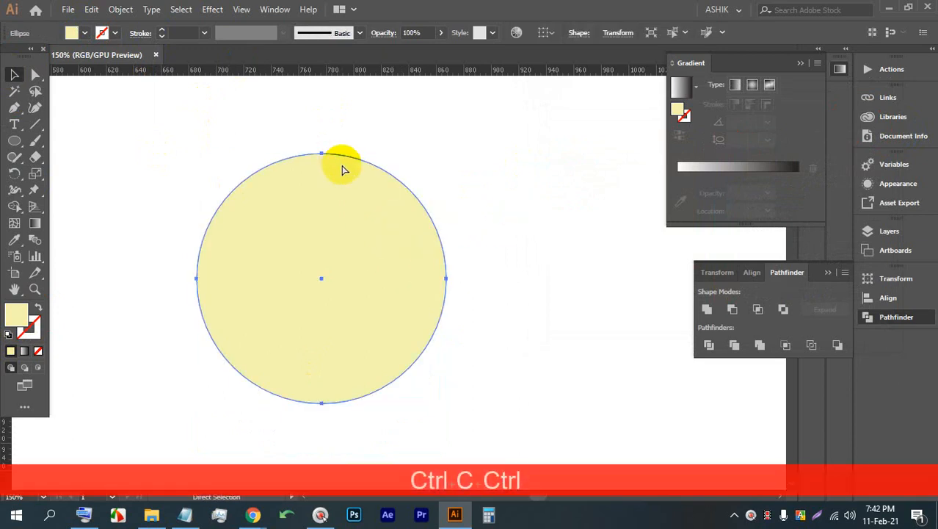
key(ctrl+f)
click(493, 171)
click(373, 216)
drag(323, 153, 321, 250)
Step: Fill the small central circle with black and duplicate it straight up by about 54 px
click(84, 33)
click(45, 62)
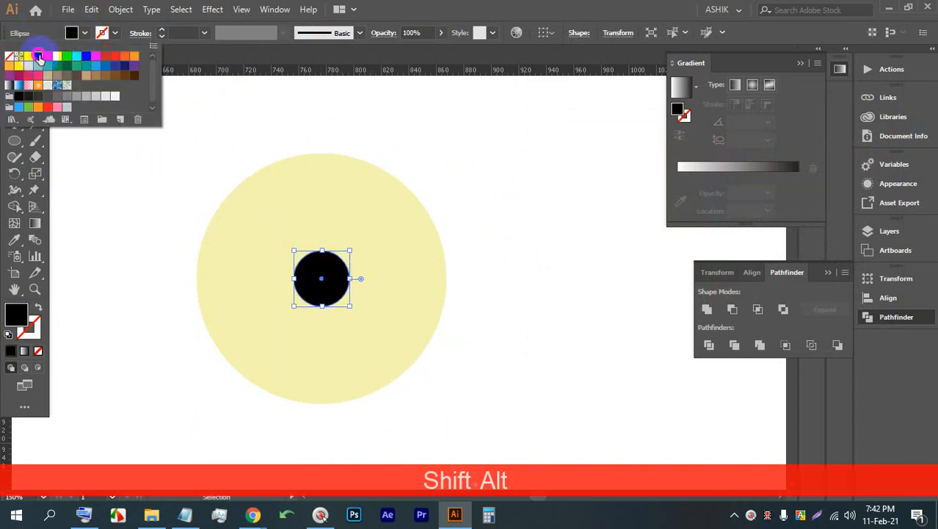
click(482, 171)
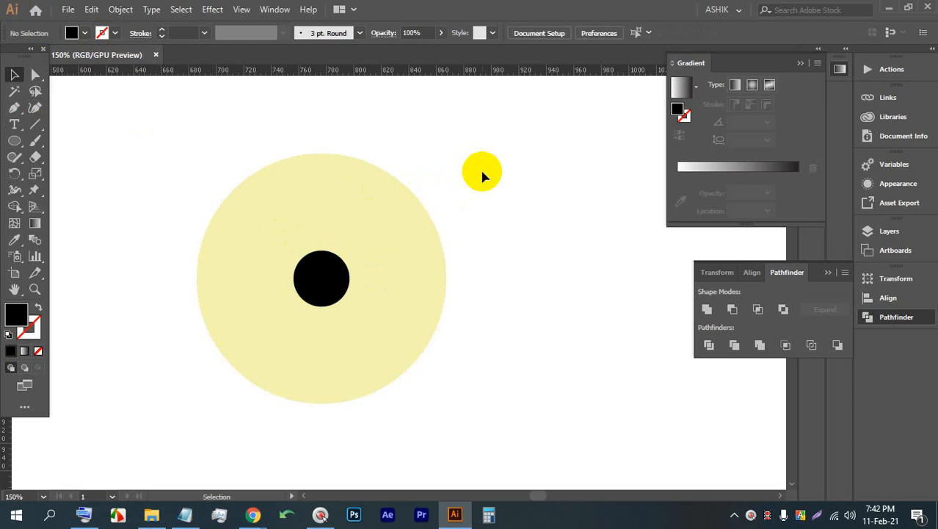
drag(326, 251, 323, 194)
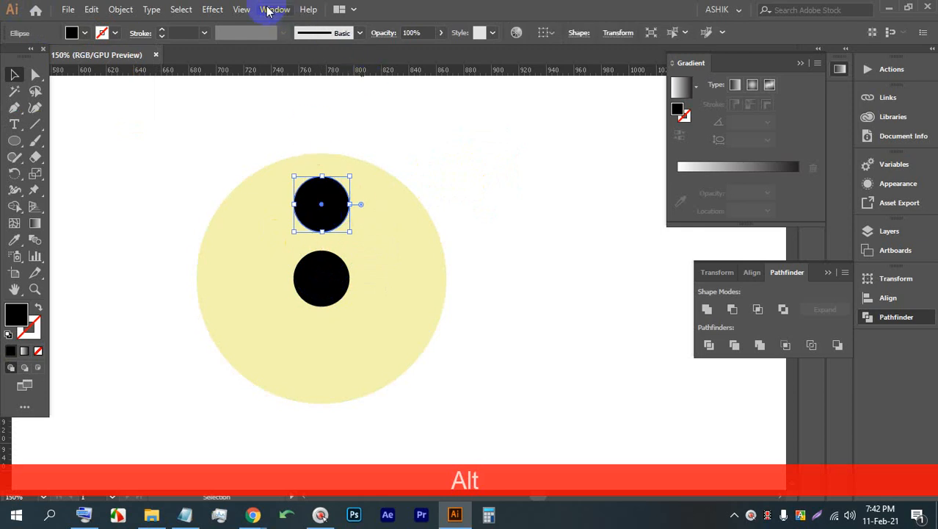
Step: Apply an Arc warp with a 58% horizontal bend to the upper black circle
click(213, 10)
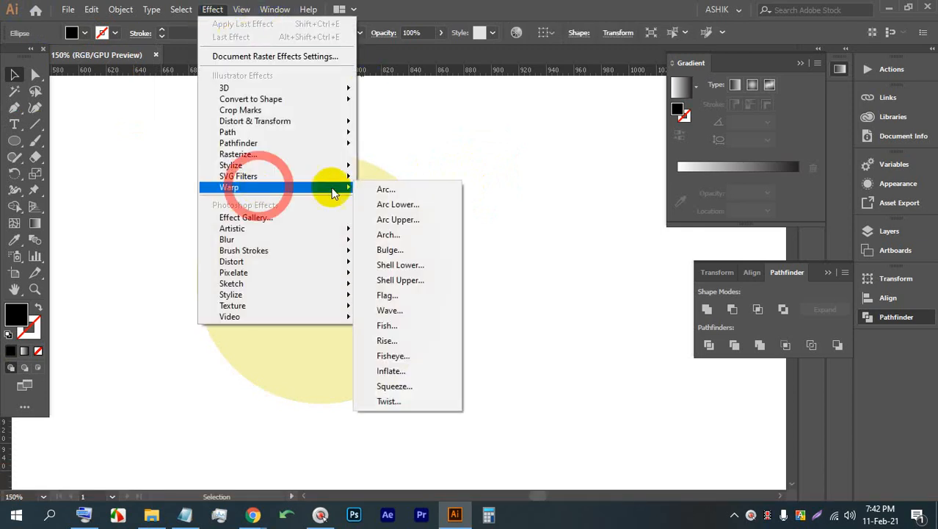
click(262, 187)
click(378, 190)
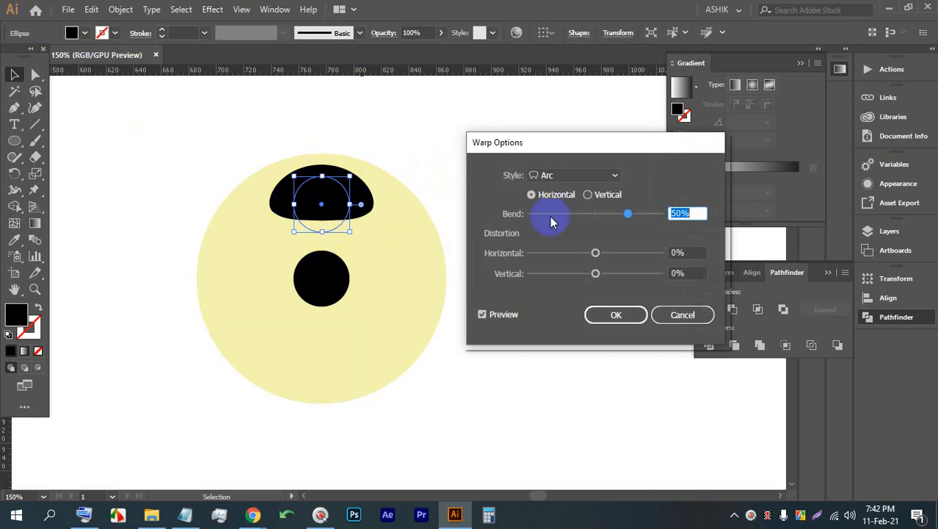
drag(631, 214, 632, 214)
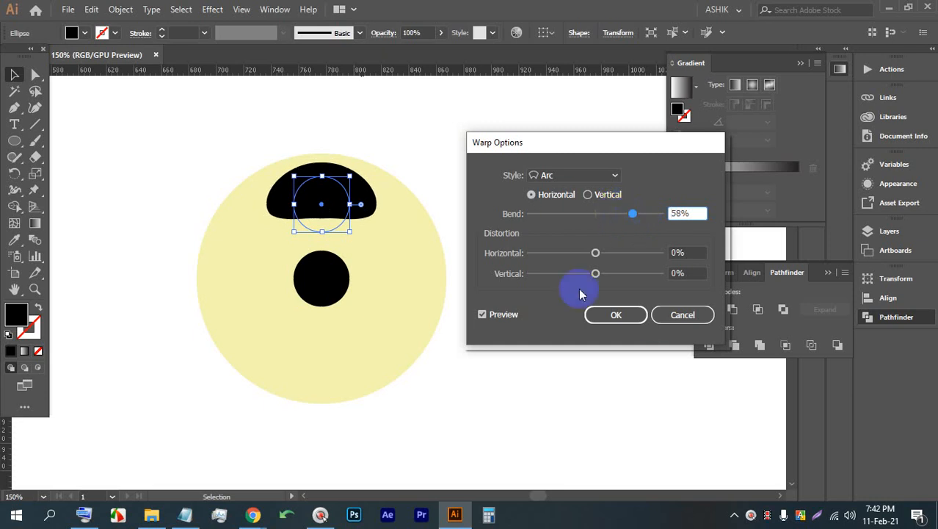
click(617, 314)
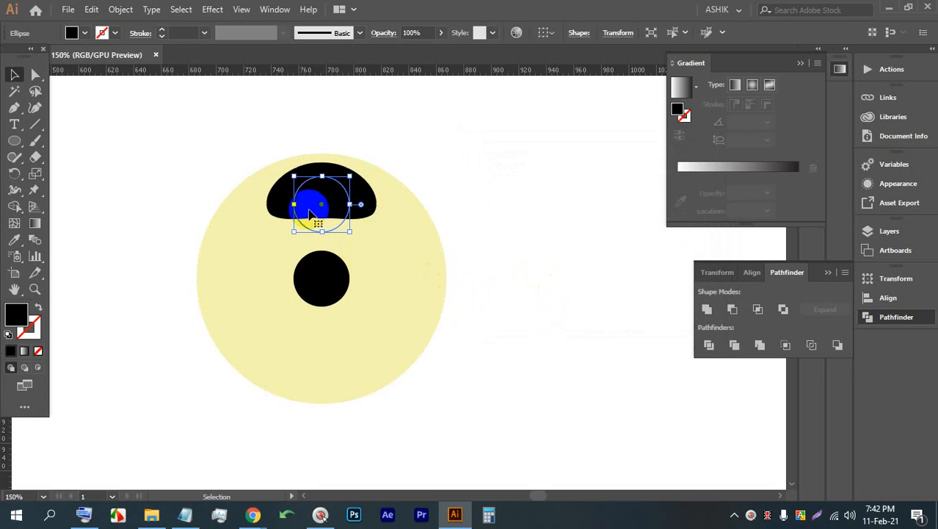
Step: Set up a rotation of the arc-warped shape about the small central circle's centre, entering 360 for the angle
click(14, 176)
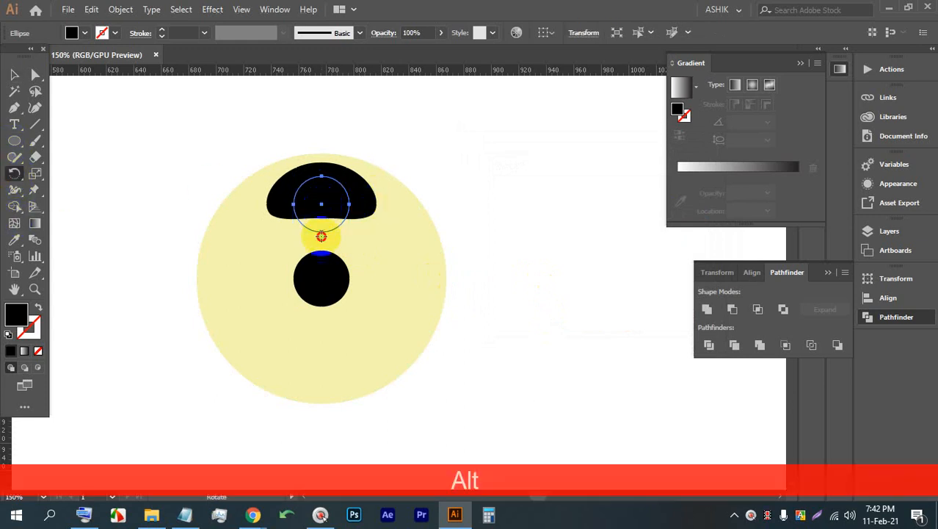
alt+click(322, 278)
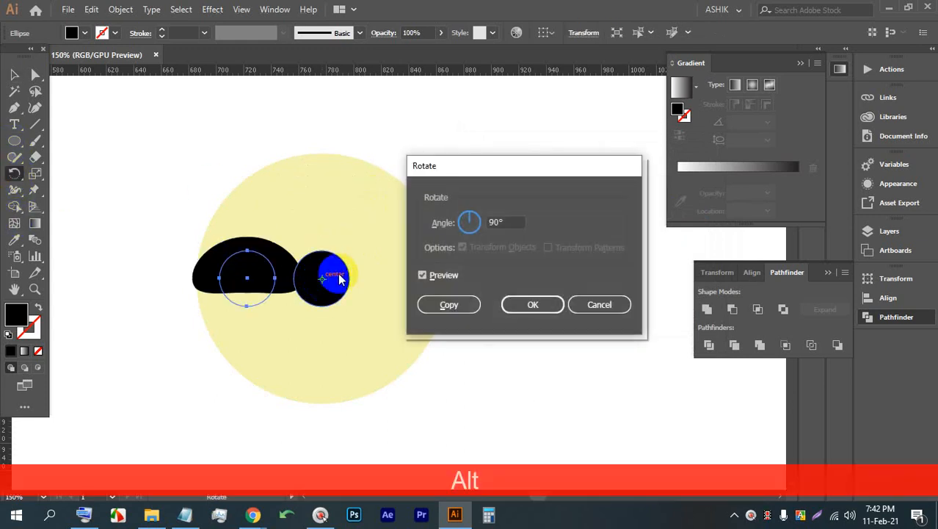
click(491, 223)
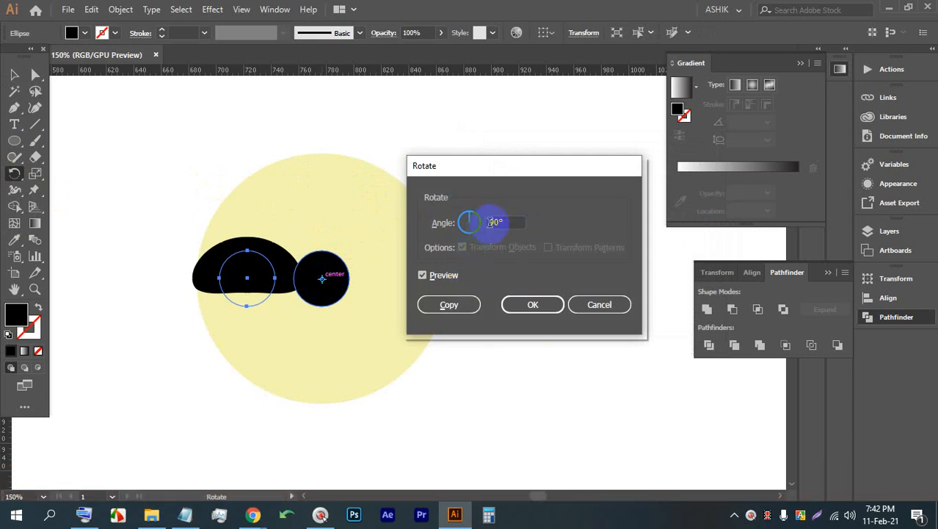
text(360)
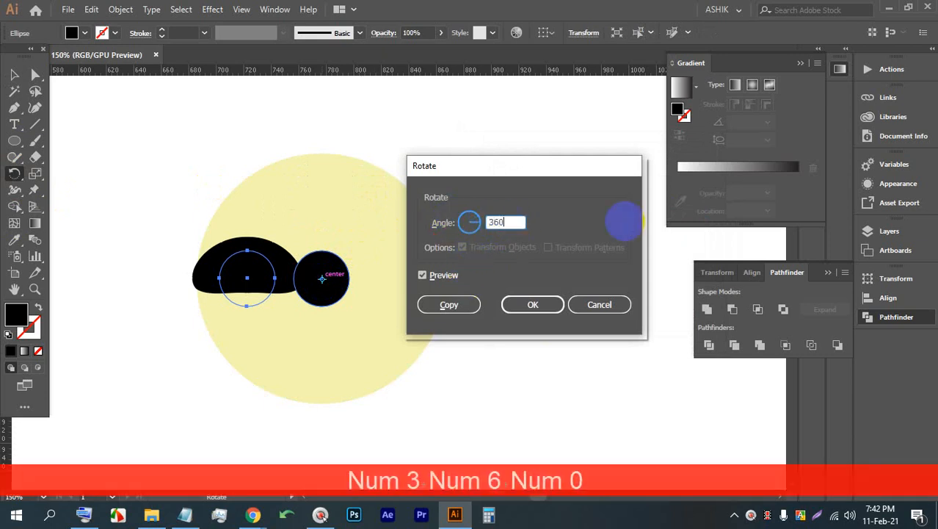
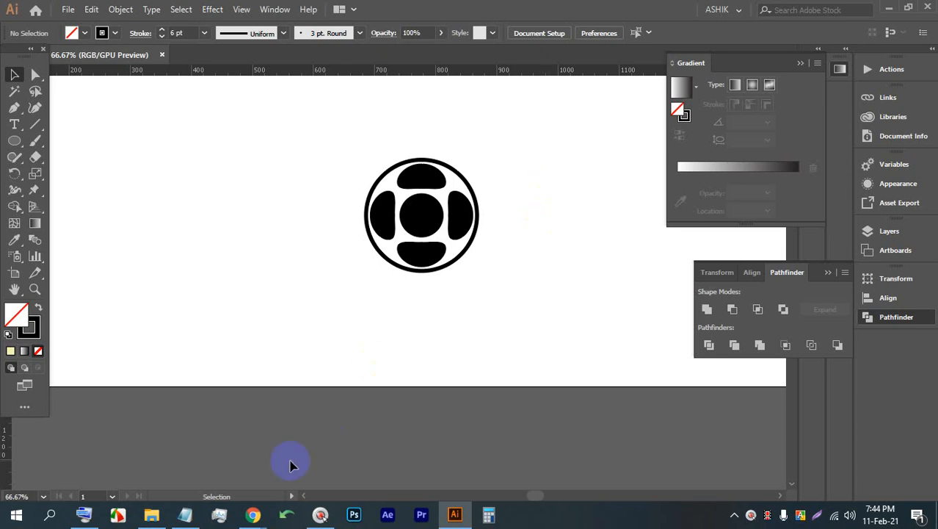
Step: Switch to the Google Meet call in Chrome, restart the presentation with the entire screen and hide the sharing notice
mouse_move(257, 513)
click(205, 455)
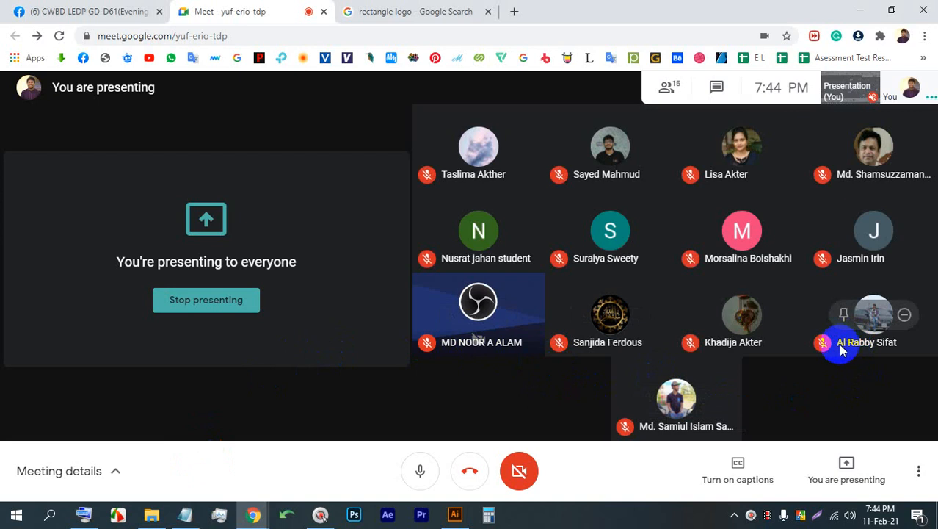
click(212, 299)
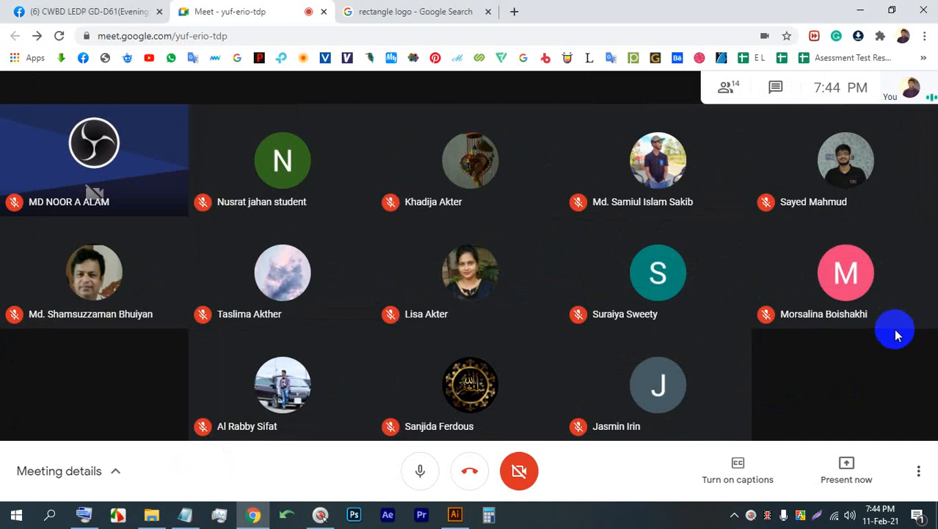
mouse_move(886, 332)
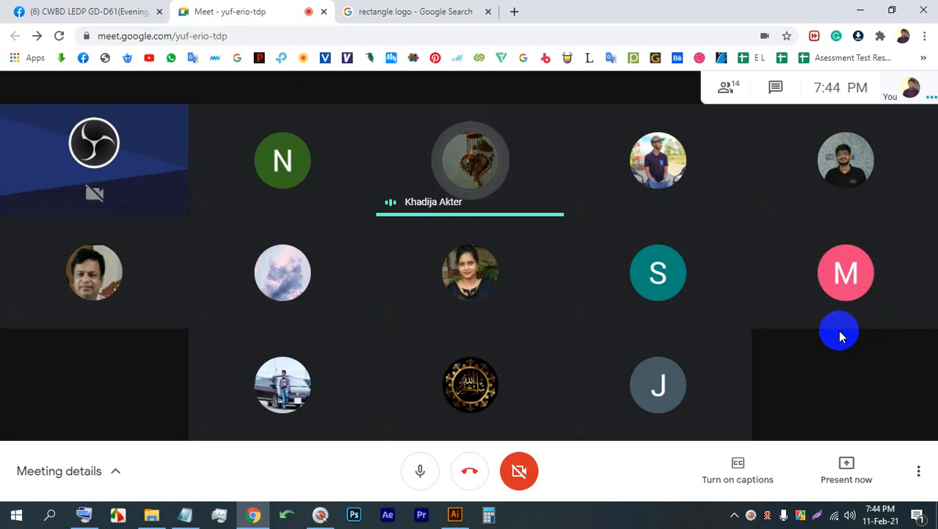
click(815, 483)
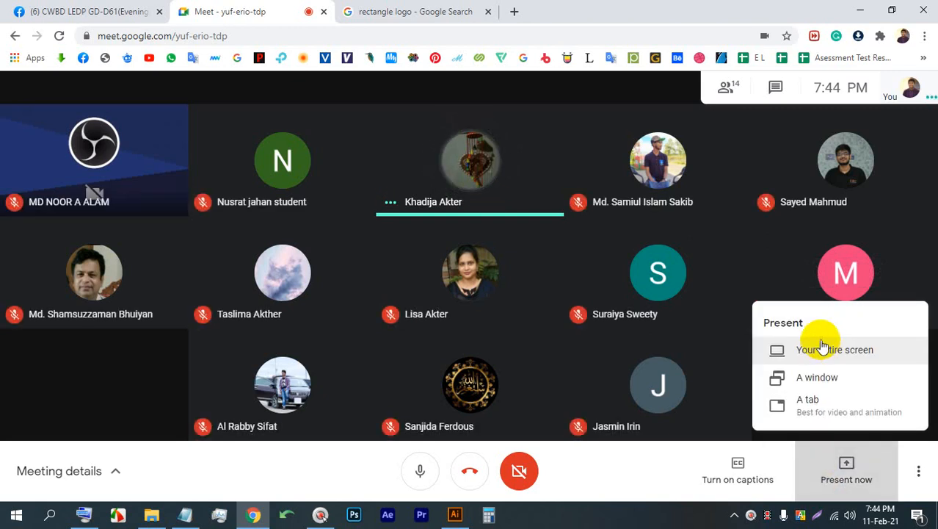
click(818, 349)
click(579, 328)
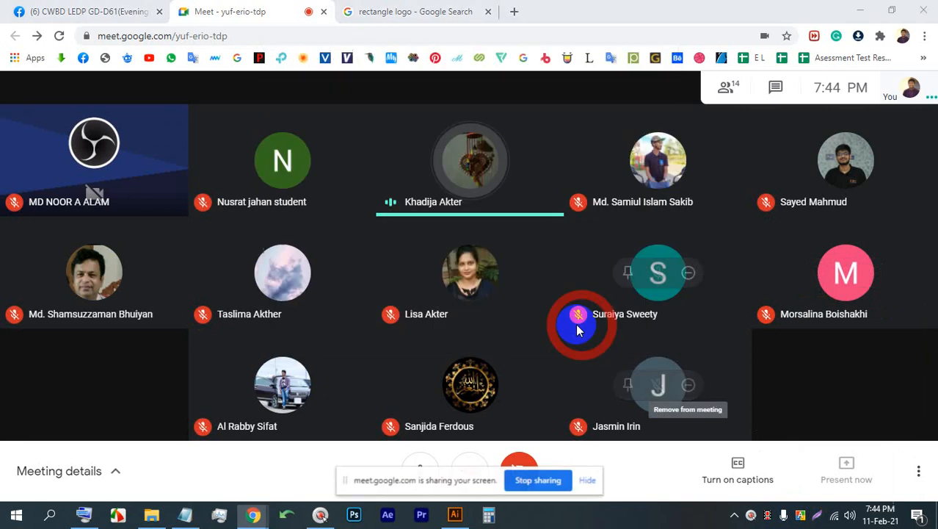
click(588, 479)
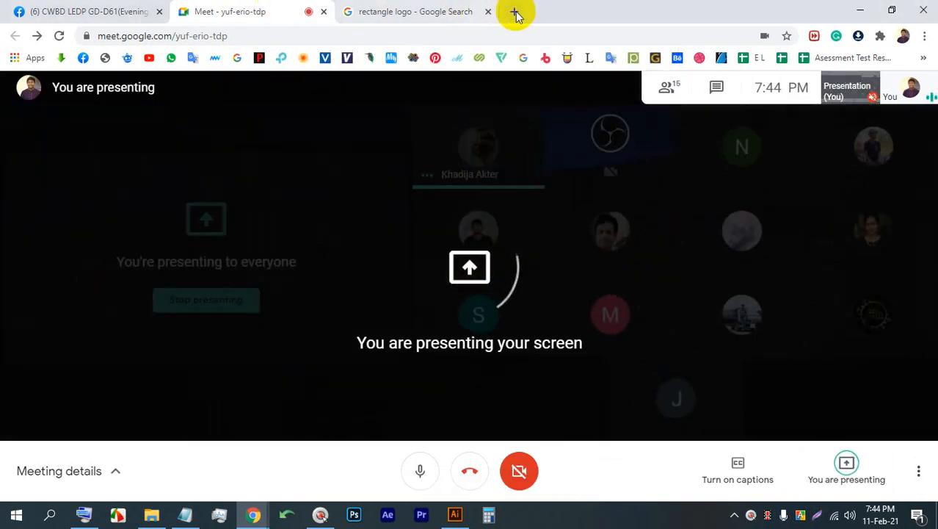
Step: Search Google for "Olympic logo" in a new browser tab and open the Wikipedia Olympic rings image in the image results
click(514, 11)
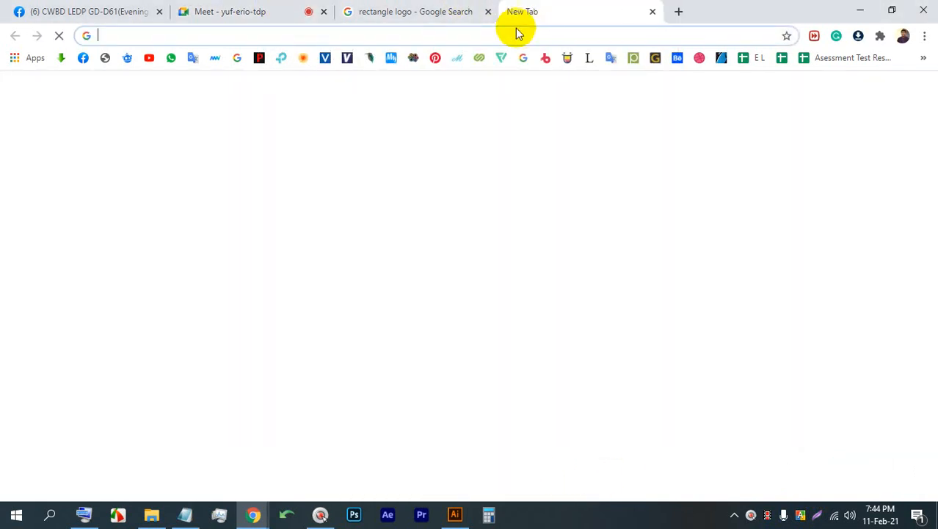
click(647, 289)
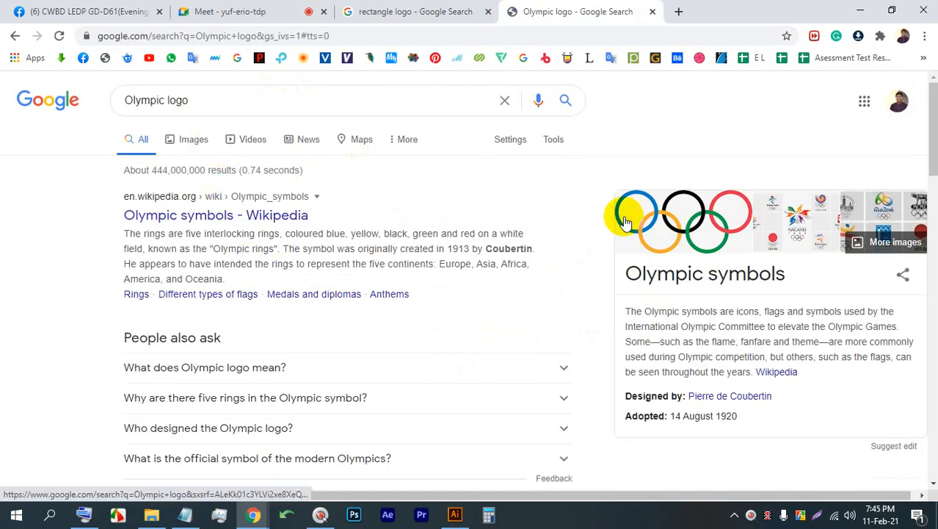
click(625, 223)
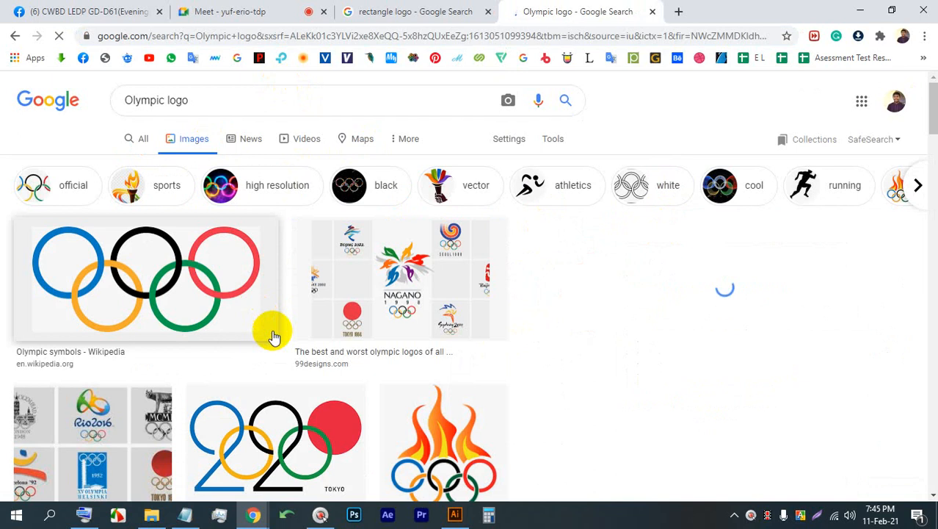
click(105, 319)
Step: Try copying the Wikipedia rings image directly from the browser and pasting it into the Illustrator document
right_click(655, 188)
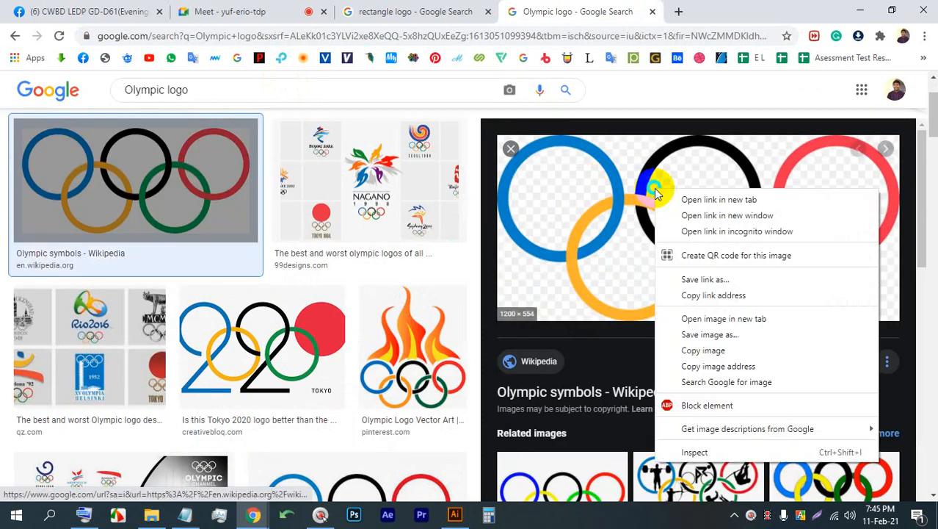
click(703, 350)
click(455, 514)
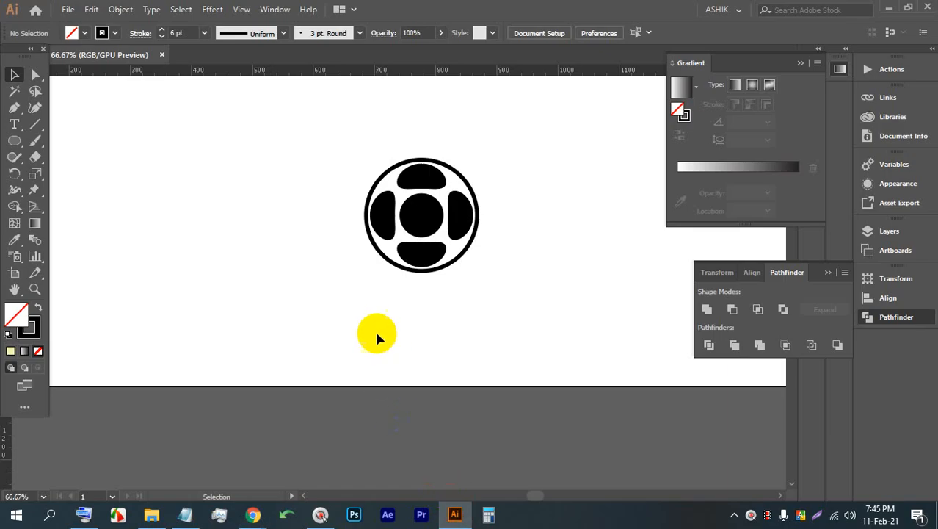
key(ctrl+v)
scroll(378, 327, down, 7)
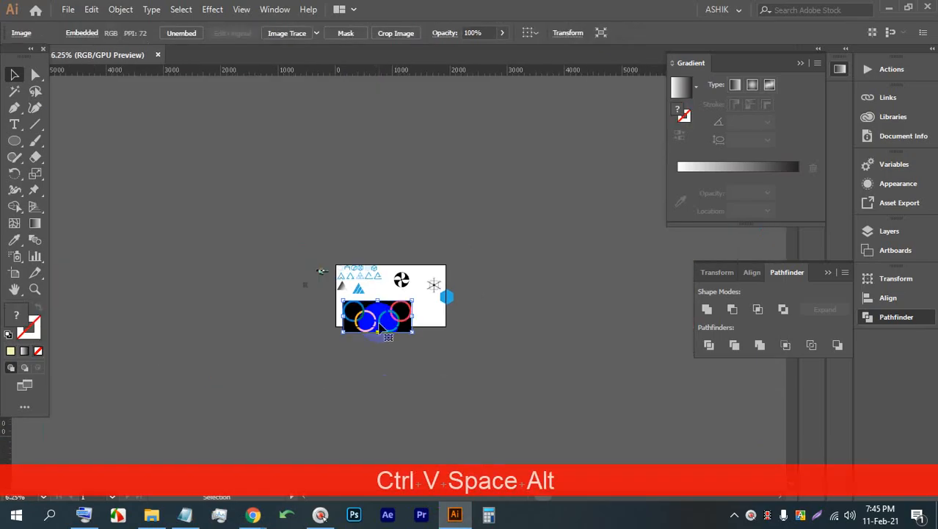
scroll(378, 326, up, 4)
key(ctrl+z)
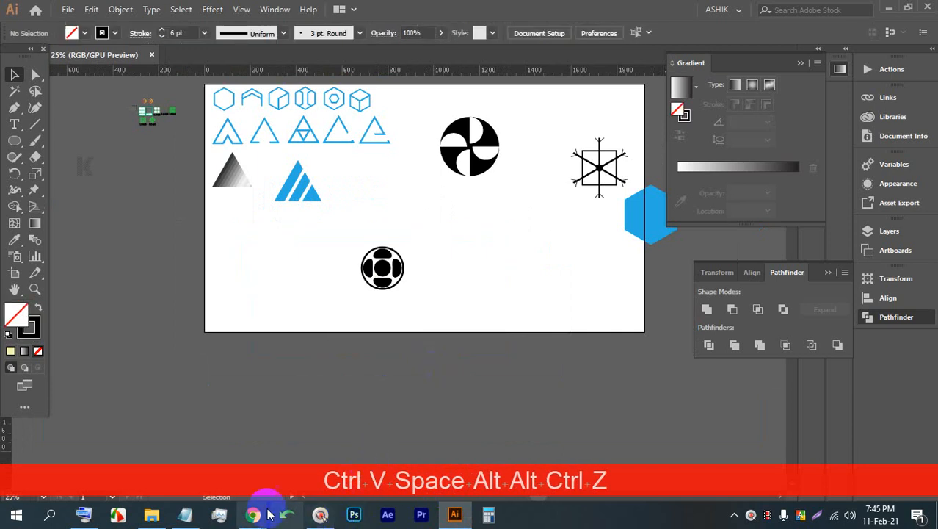
Step: Switch back to Chrome and look through the Olympic logo image results and related images for a usable reference
mouse_move(263, 511)
click(178, 463)
scroll(654, 264, down, 5)
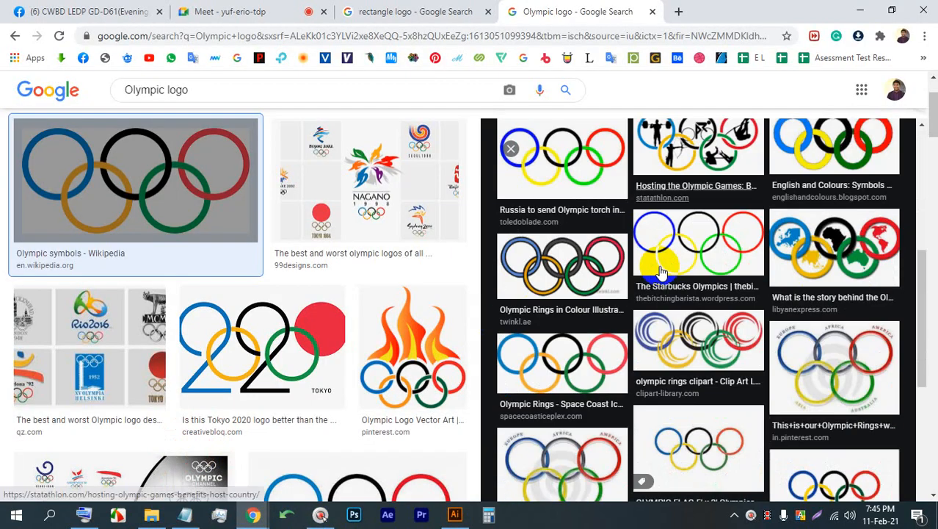
scroll(573, 173, up, 2)
scroll(368, 310, down, 2)
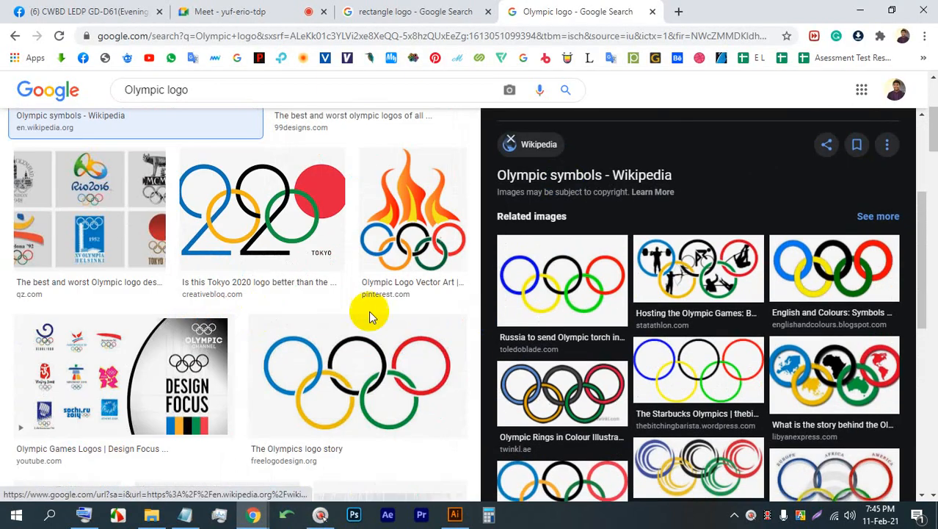
scroll(654, 334, up, 3)
scroll(226, 298, up, 2)
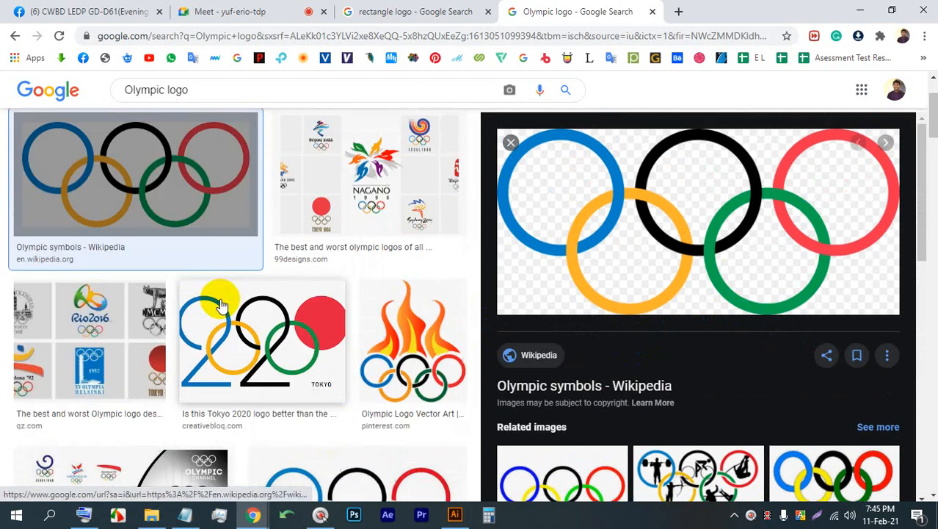
scroll(701, 279, down, 8)
scroll(682, 309, up, 5)
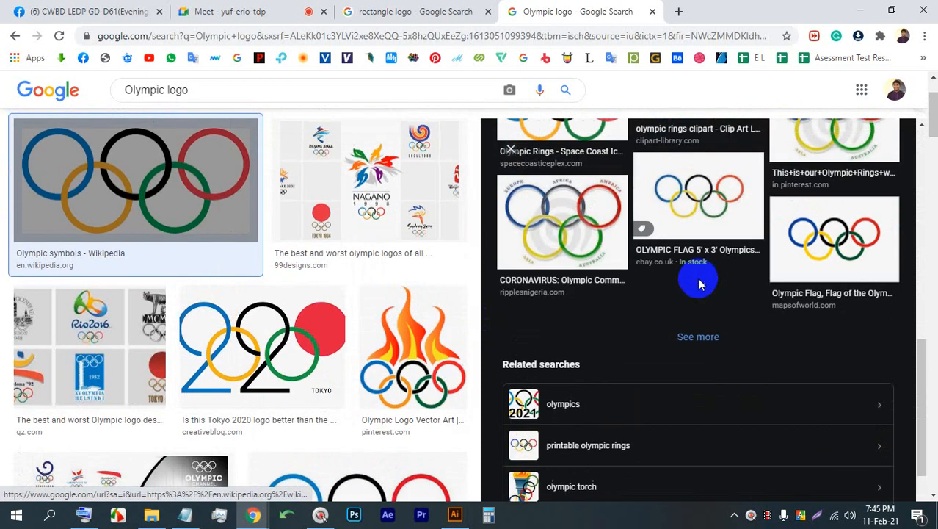
scroll(661, 316, up, 3)
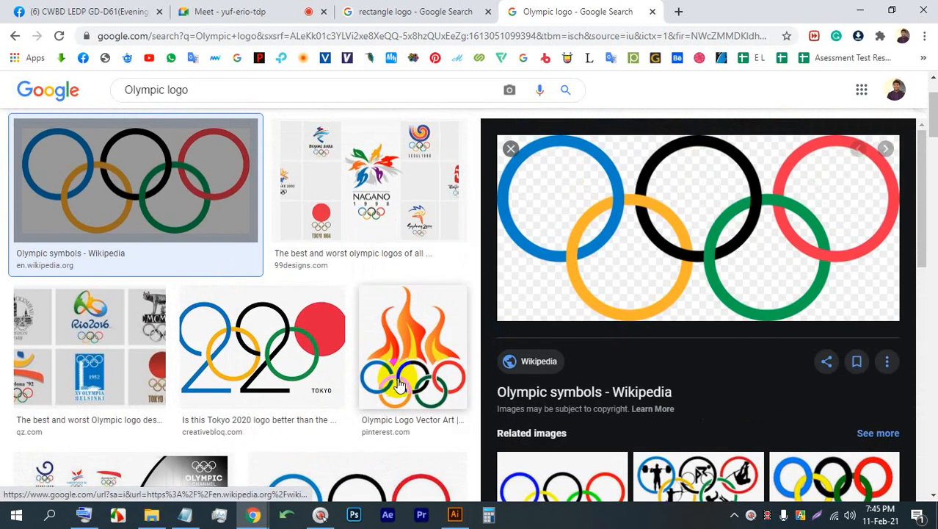
Step: Copy a Lightshot capture of the large Olympic rings preview, paste it into Illustrator and place it at the artboard's left edge
key(Print)
drag(901, 323, 496, 123)
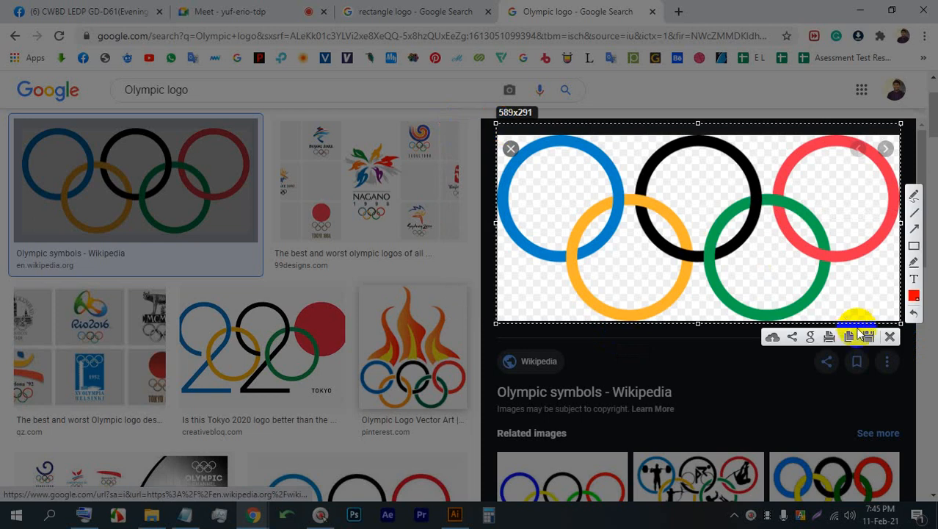
click(851, 335)
click(455, 513)
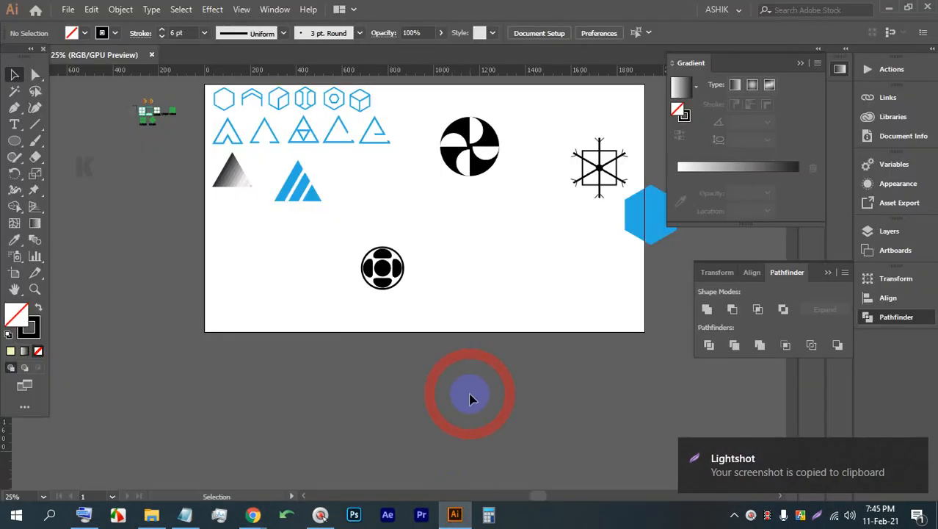
key(ctrl+v)
drag(397, 297, 167, 291)
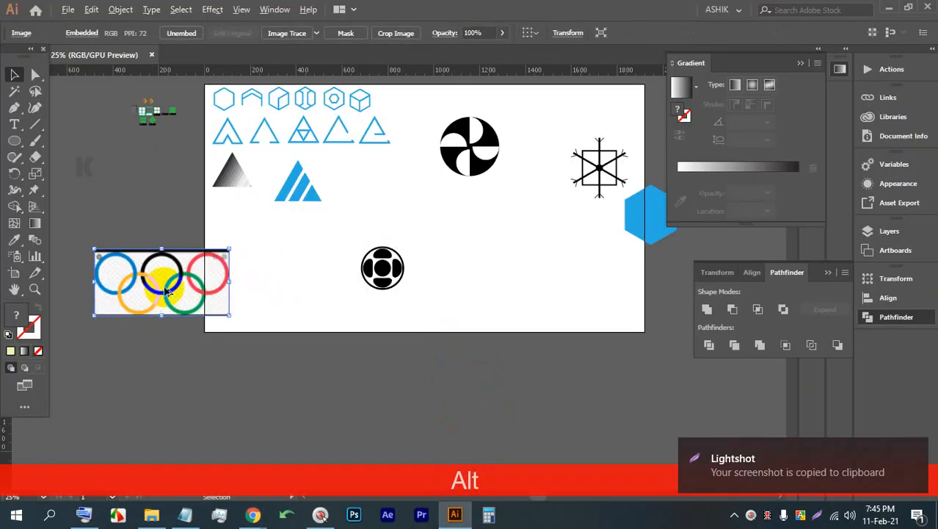
Step: Move the whole round icon with the black inner shapes up, level with the blue triangle icon
scroll(166, 290, up, 2)
scroll(341, 286, down, 2)
drag(527, 335, 436, 224)
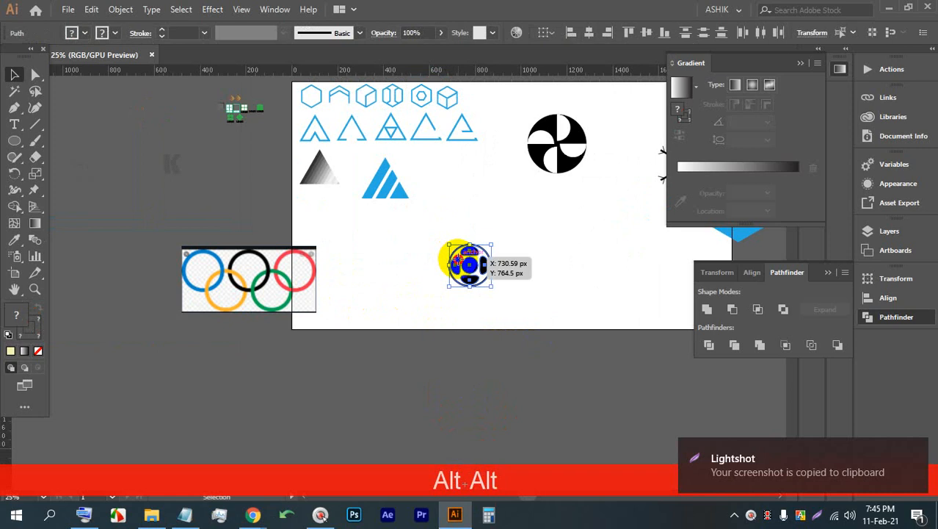
drag(457, 259, 465, 163)
Step: Move the Olympic rings reference image across so that it overlaps the artboard's lower edge
scroll(433, 286, up, 2)
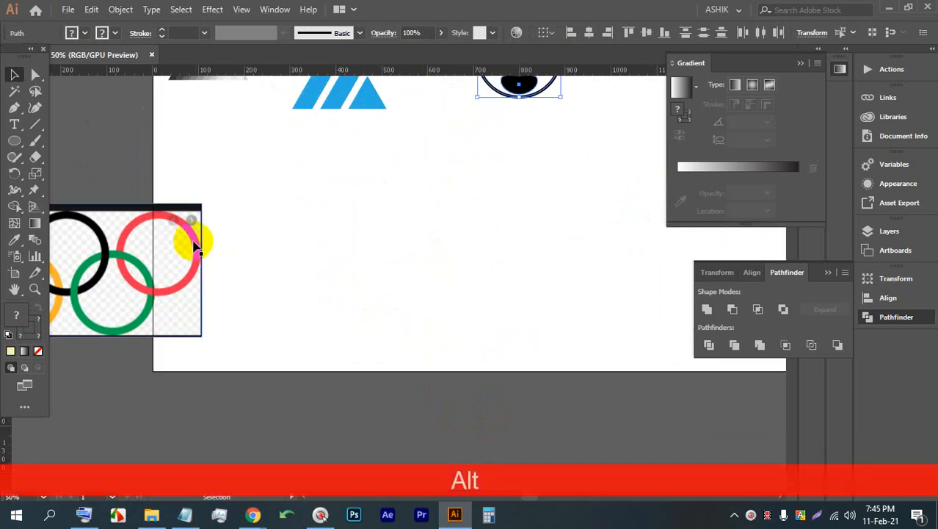
drag(195, 246, 469, 324)
scroll(389, 359, up, 1)
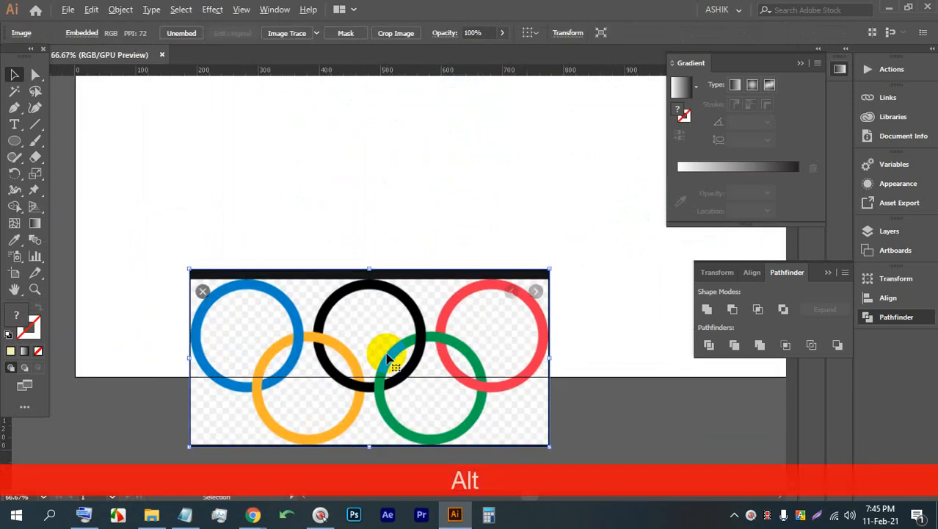
Step: Draw a circle about 230 px across above the rings image and give it an 18 pt black stroke
click(9, 138)
mouse_move(180, 111)
mouse_down()
mouse_move(289, 241)
mouse_move(342, 252)
mouse_up()
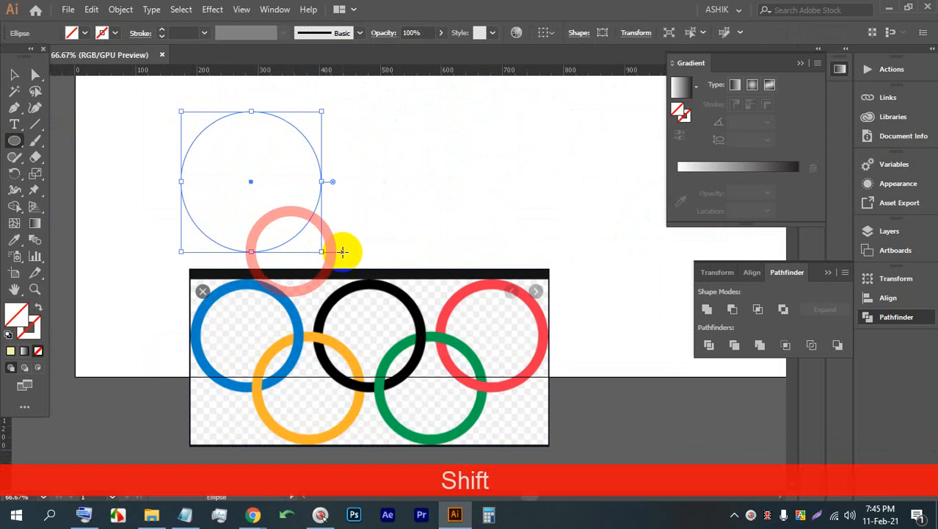
click(161, 33)
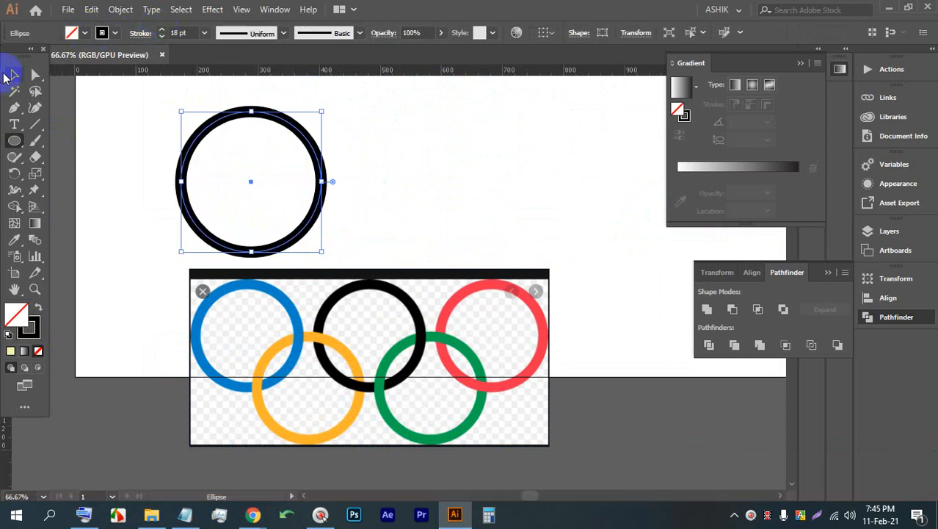
Step: Duplicate the black circle twice to form a row of three, and move the rings reference image off the artboard
click(10, 76)
mouse_move(297, 128)
mouse_down()
mouse_move(597, 130)
mouse_move(624, 120)
mouse_move(629, 130)
mouse_up()
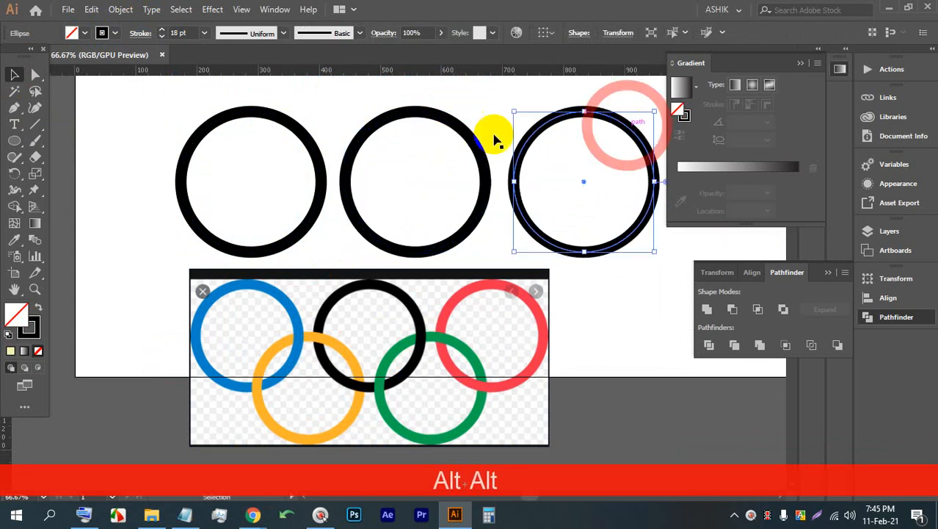
scroll(420, 250, down, 2)
drag(419, 250, 146, 259)
Step: Align the three circles on their vertical centers and distribute them evenly by horizontal centers
drag(532, 219, 257, 100)
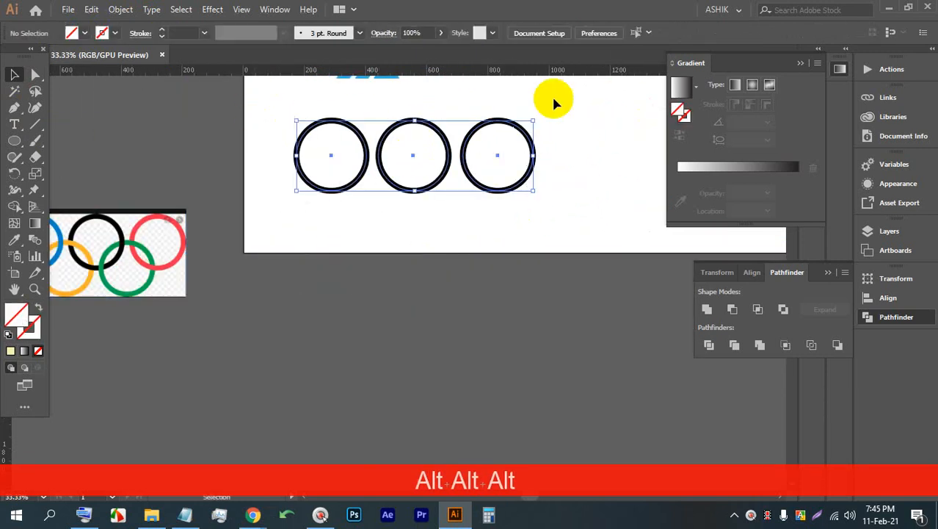
click(541, 33)
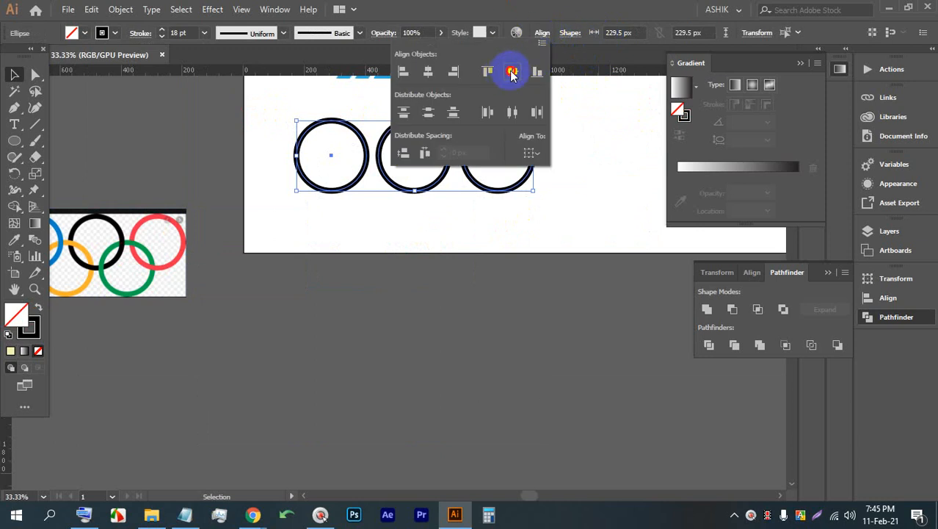
click(511, 111)
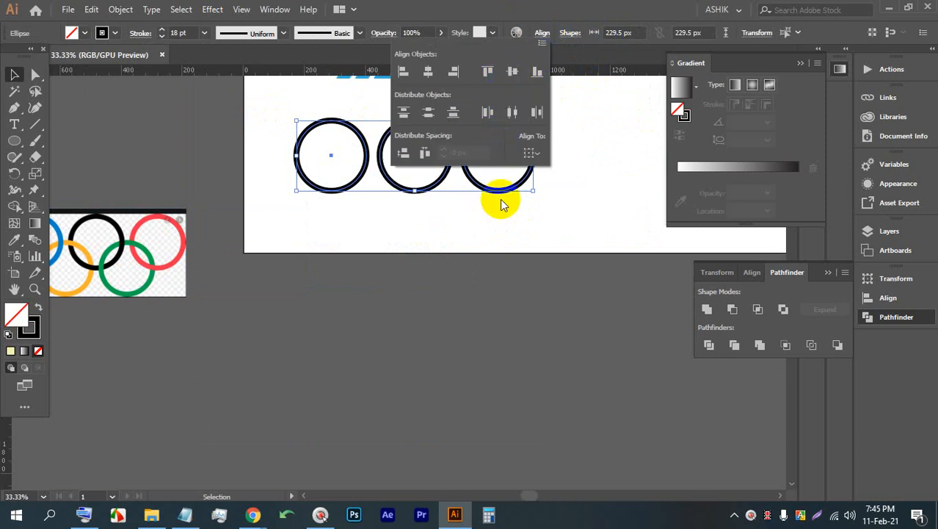
click(522, 242)
Step: Copy the middle and right circles down between the upper ones as an overlapping lower row, and group the two copies
drag(527, 243, 406, 168)
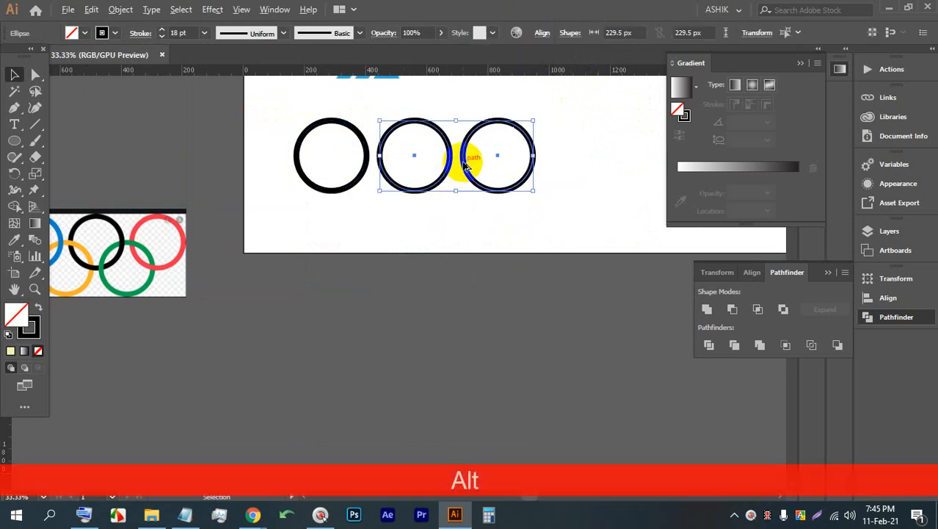
alt+drag(462, 162, 420, 189)
key(ctrl+alt+g)
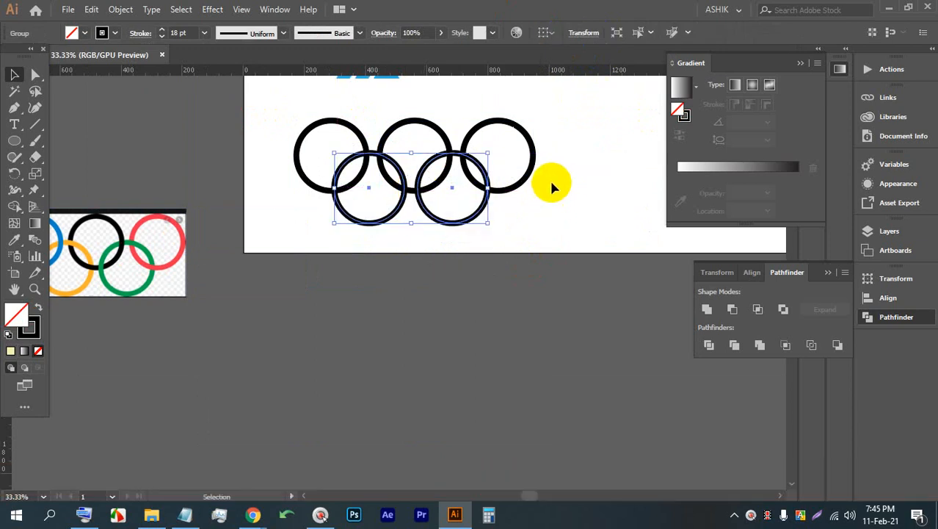
Step: Group the three upper circles and center the upper and lower groups horizontally on each other
drag(268, 107, 544, 142)
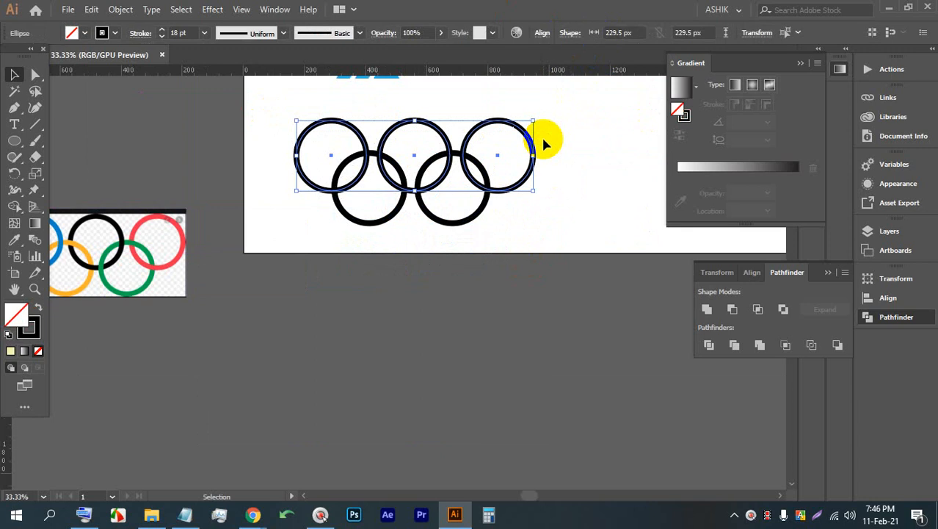
key(ctrl+g)
drag(570, 203, 337, 180)
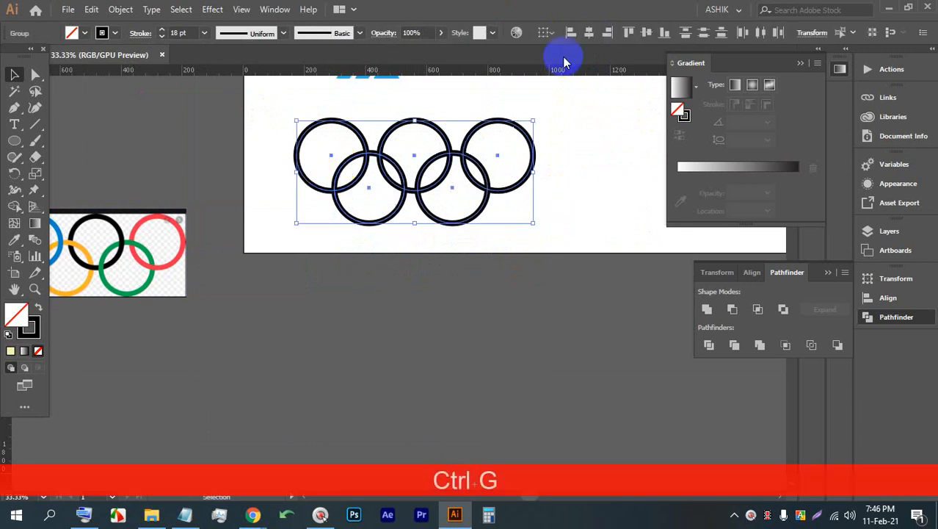
click(588, 31)
click(591, 193)
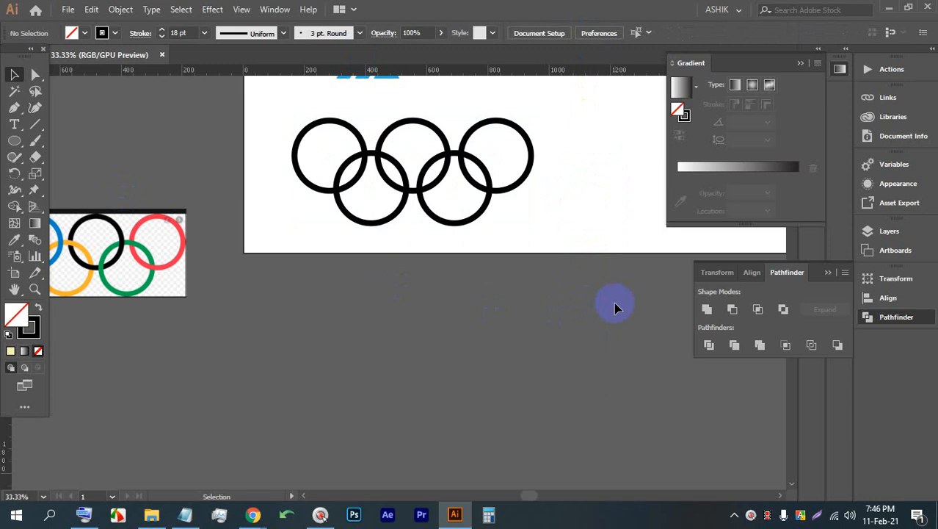
Step: Move the rings reference image up beside the black rings, overlapping the artboard's left edge
key(space)
drag(490, 225, 551, 254)
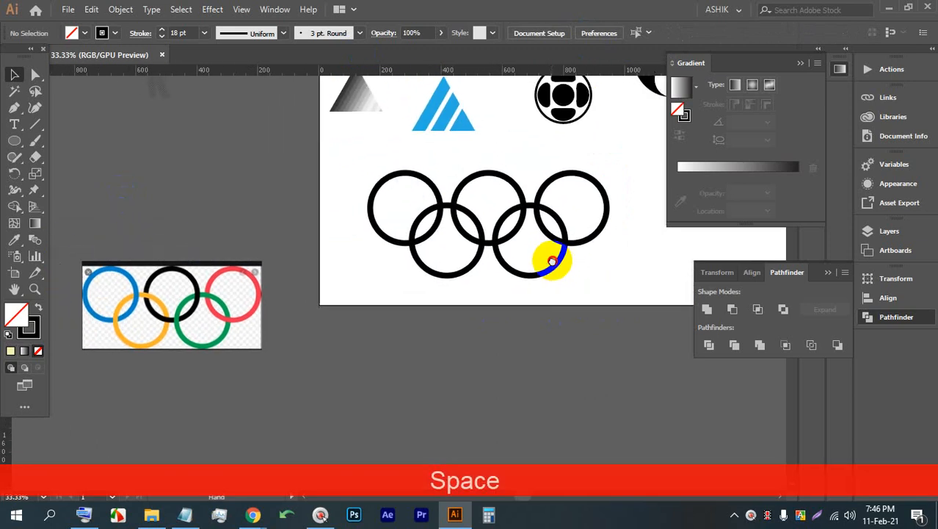
drag(199, 321, 283, 232)
scroll(524, 178, up, 1)
Step: Expand the strokes of all five black rings into filled shapes
drag(635, 317, 334, 178)
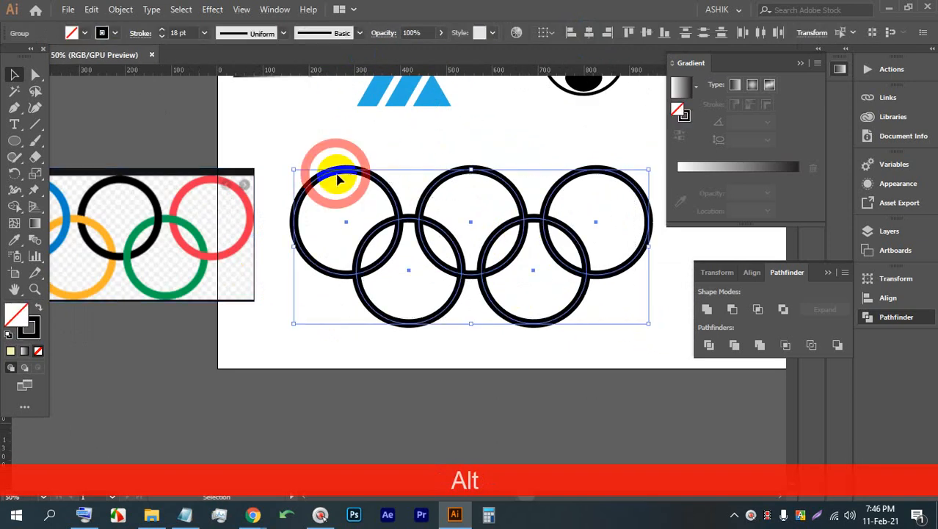
click(121, 9)
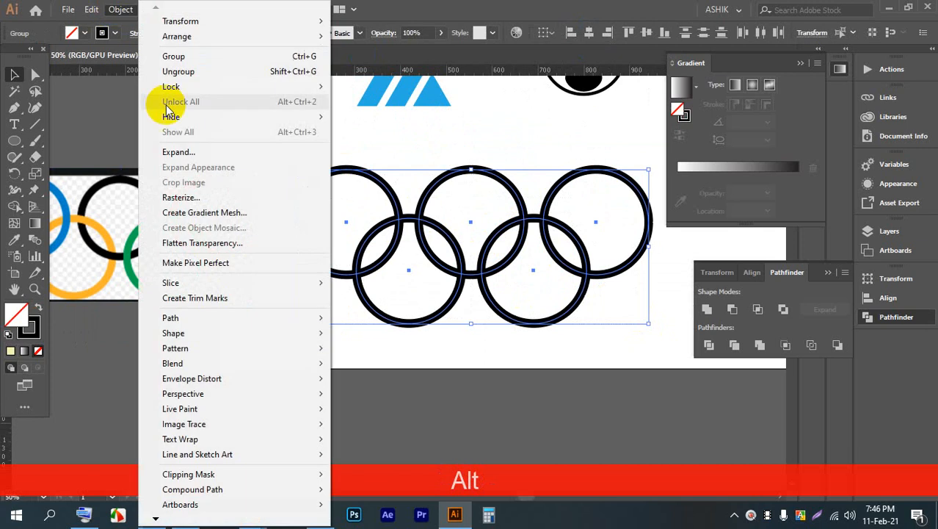
click(176, 152)
click(440, 337)
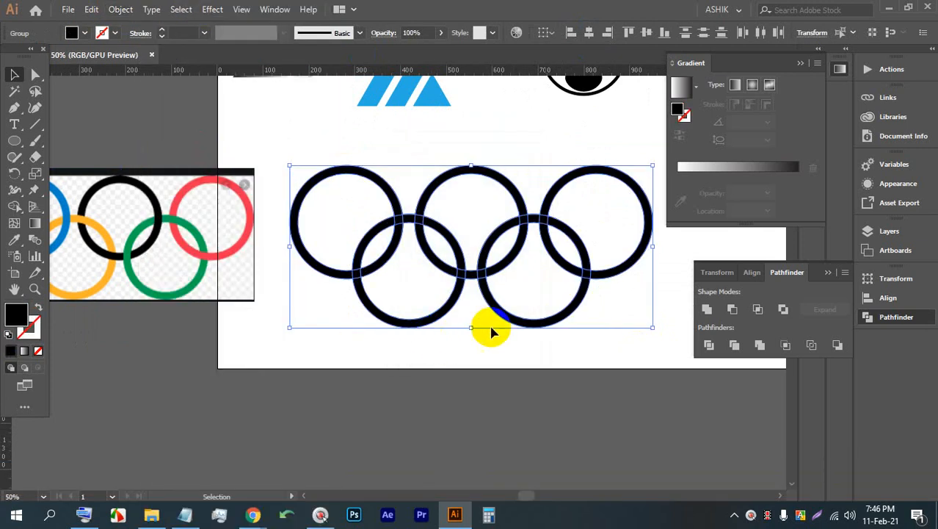
Step: Divide the expanded rings at their overlaps with Pathfinder and ungroup the resulting pieces
click(709, 346)
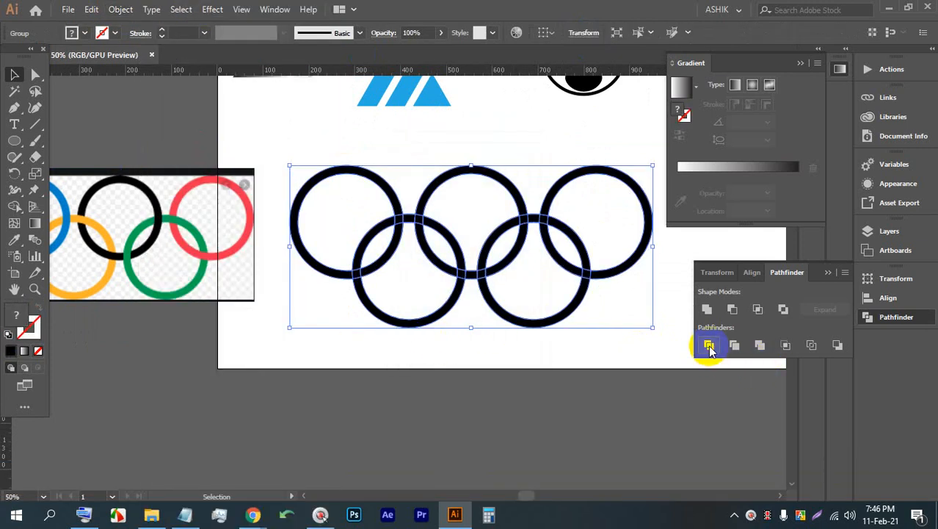
right_click(458, 270)
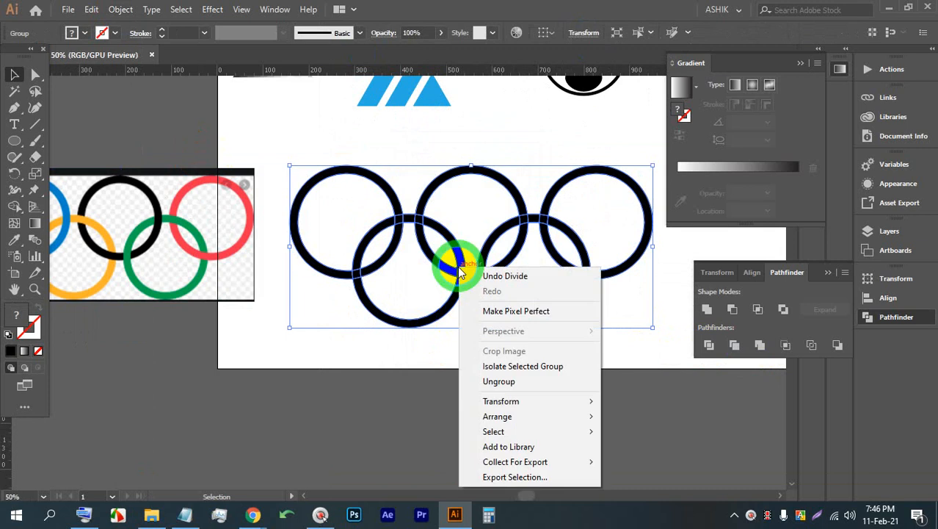
click(494, 381)
click(494, 405)
Step: Try the reference image below the black rings, undo the move, and select a divided piece at a ring overlap
drag(224, 292, 503, 415)
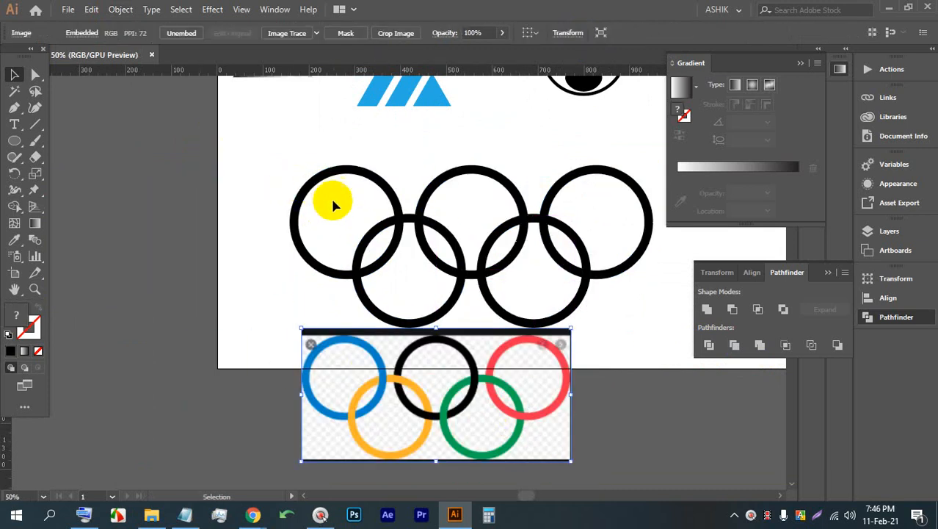
key(ctrl+z)
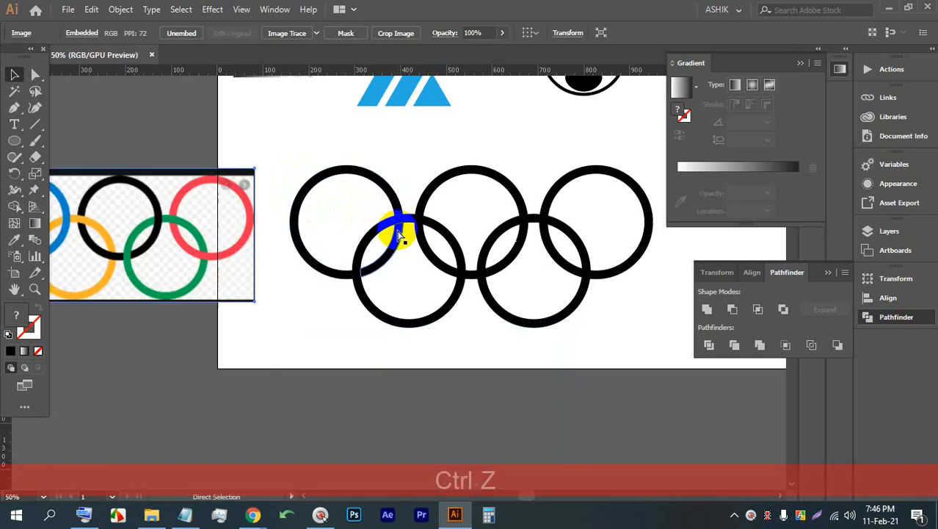
click(429, 232)
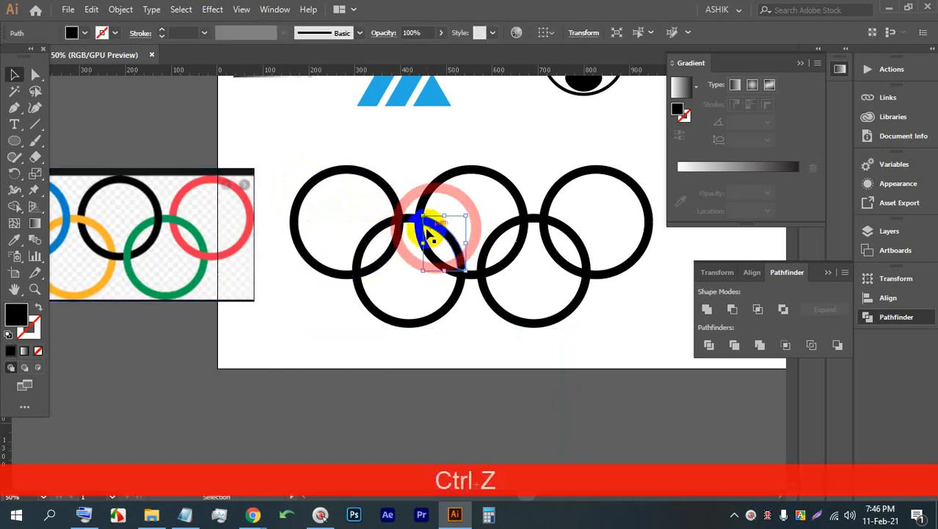
click(392, 197)
Step: Undo the ungrouping, the Divide and the stroke expansion of the rings
key(ctrl+z)
click(484, 365)
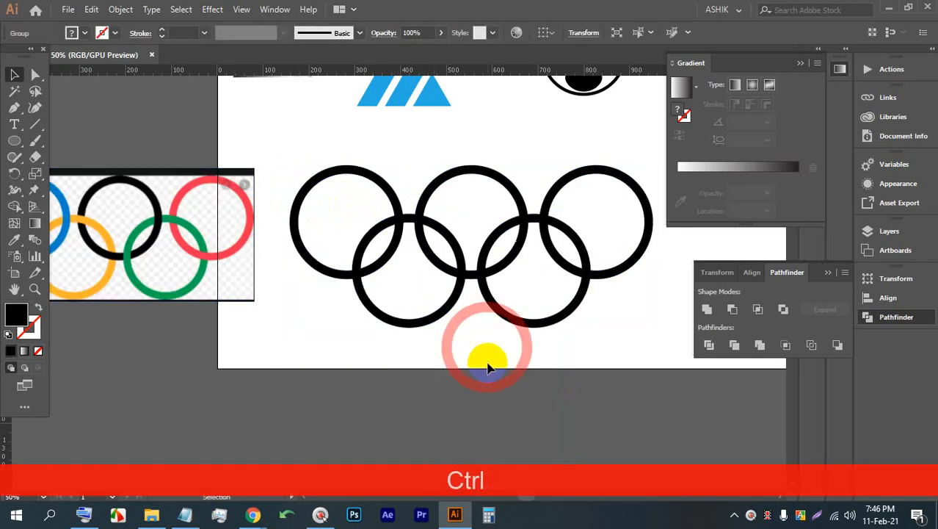
key(ctrl+z)
key(ctrl+z)
click(405, 167)
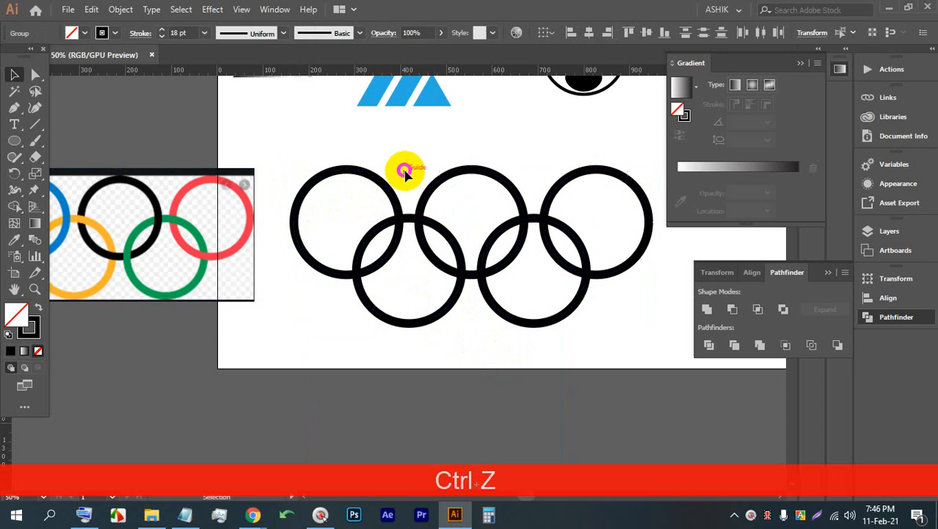
Step: Ungroup the three upper rings
click(384, 192)
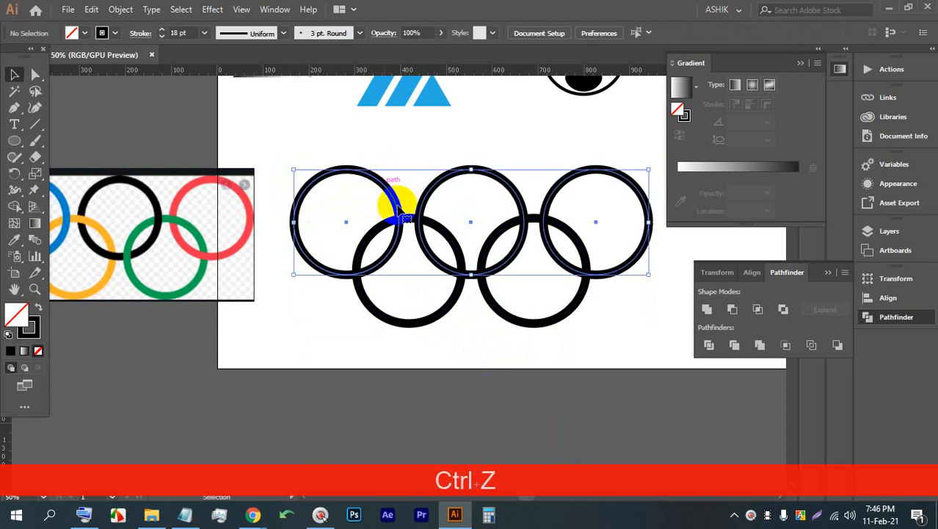
right_click(373, 174)
click(402, 294)
click(373, 156)
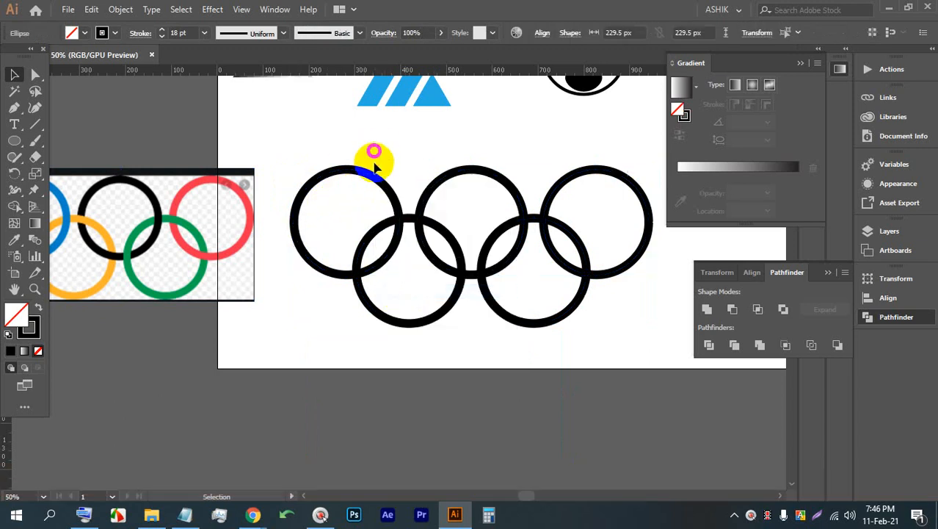
Step: Give the upper-left ring a blue stroke to match the reference image
click(365, 178)
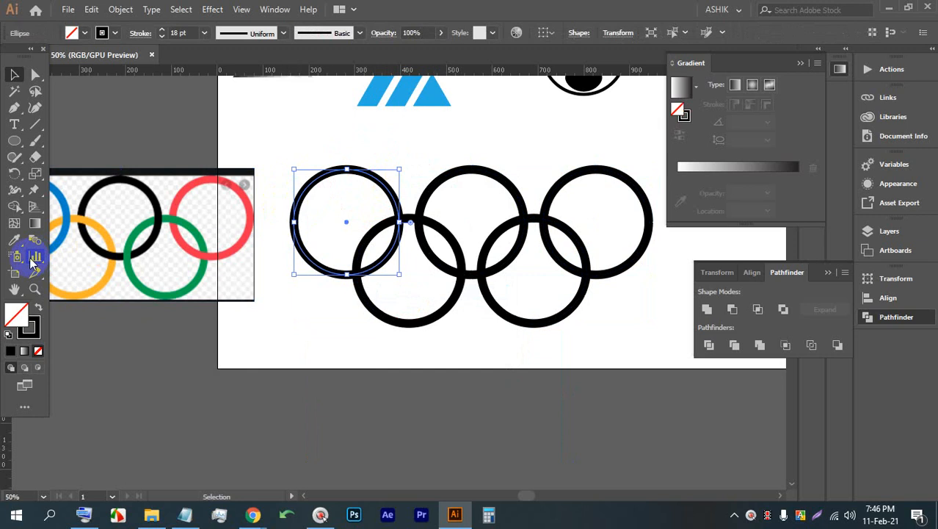
click(115, 33)
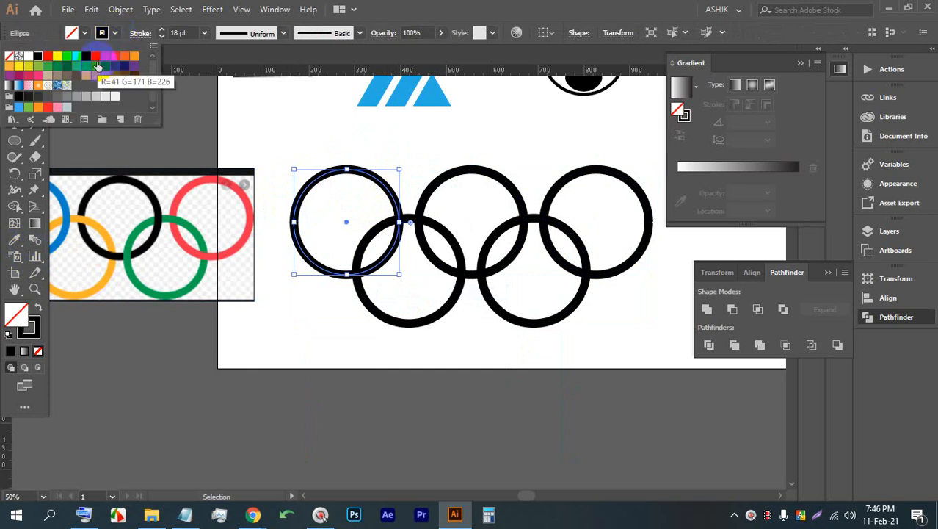
click(105, 65)
click(377, 142)
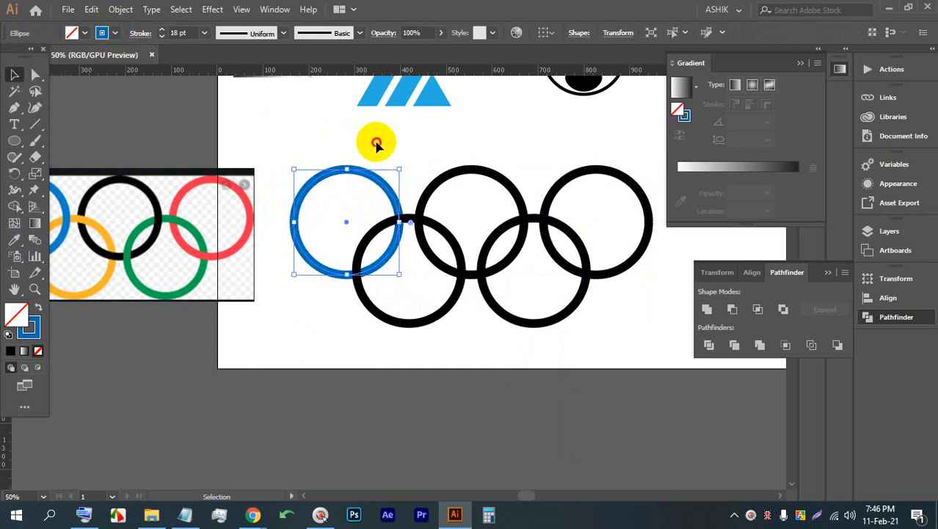
Step: Keep the upper-middle ring black and give the upper-right ring a red stroke
click(440, 176)
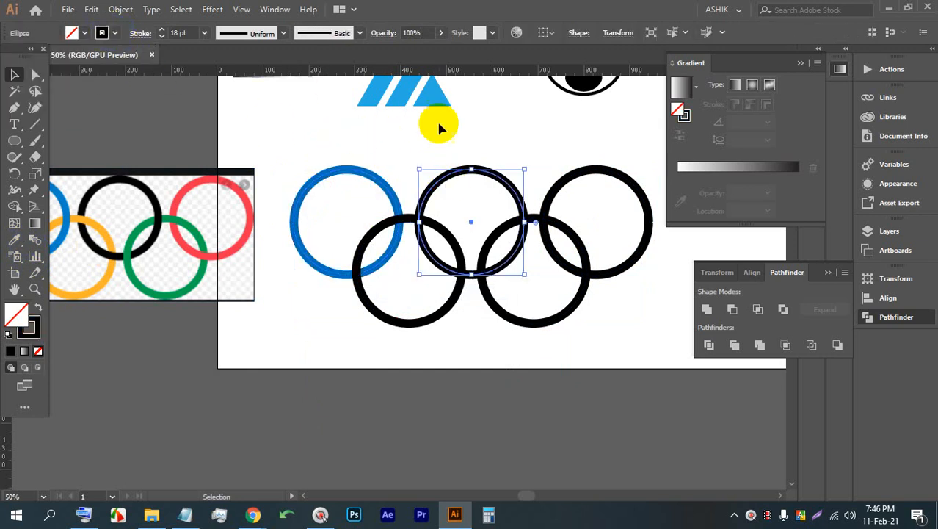
click(512, 131)
click(598, 177)
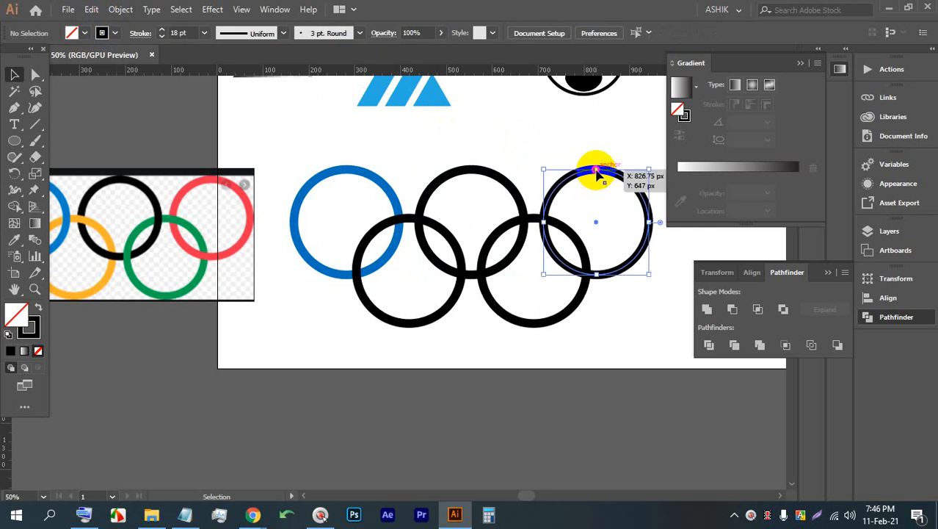
click(102, 34)
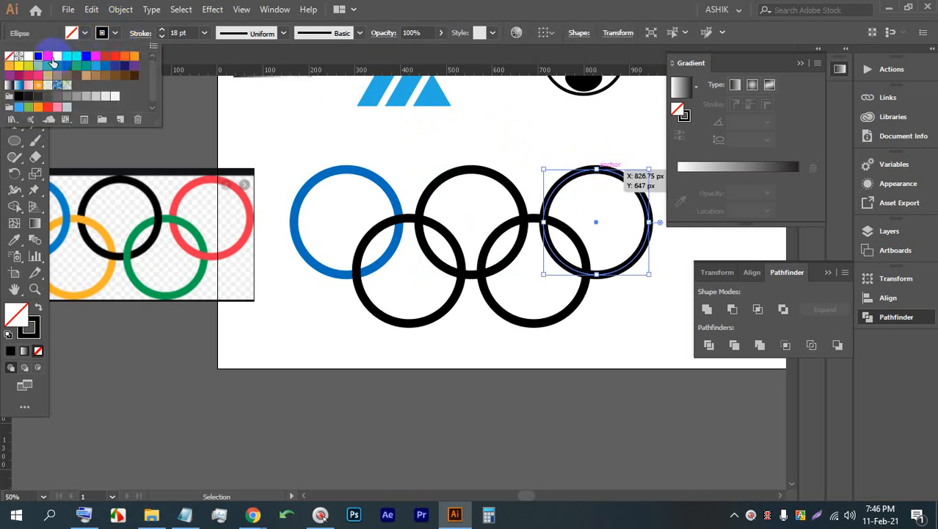
click(96, 56)
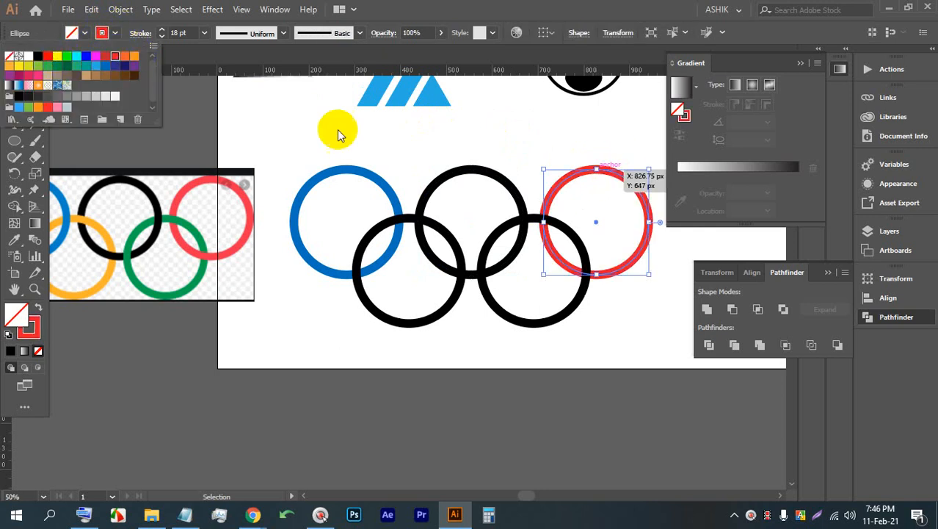
click(503, 142)
Step: Ungroup the two lower rings
click(376, 315)
right_click(366, 320)
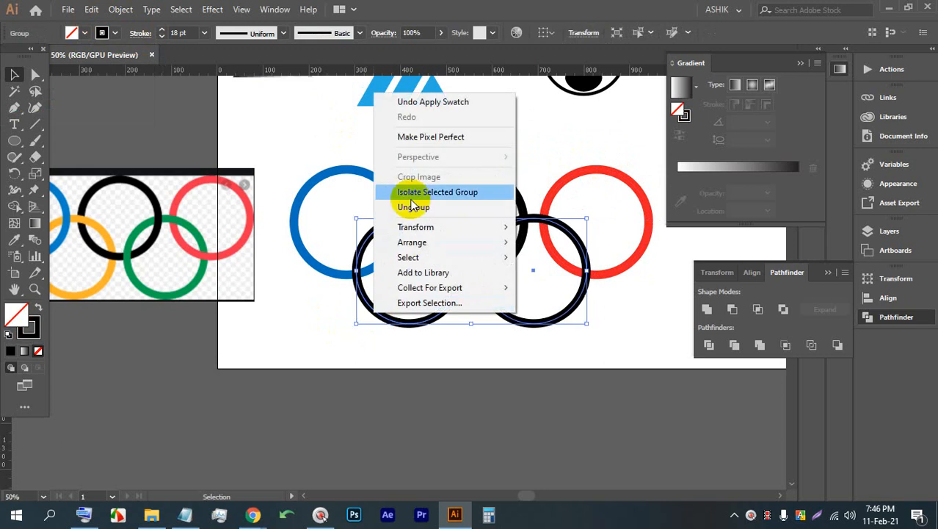
click(410, 205)
click(416, 371)
Step: Give the lower-left ring a yellow-orange stroke to match the reference image
click(409, 323)
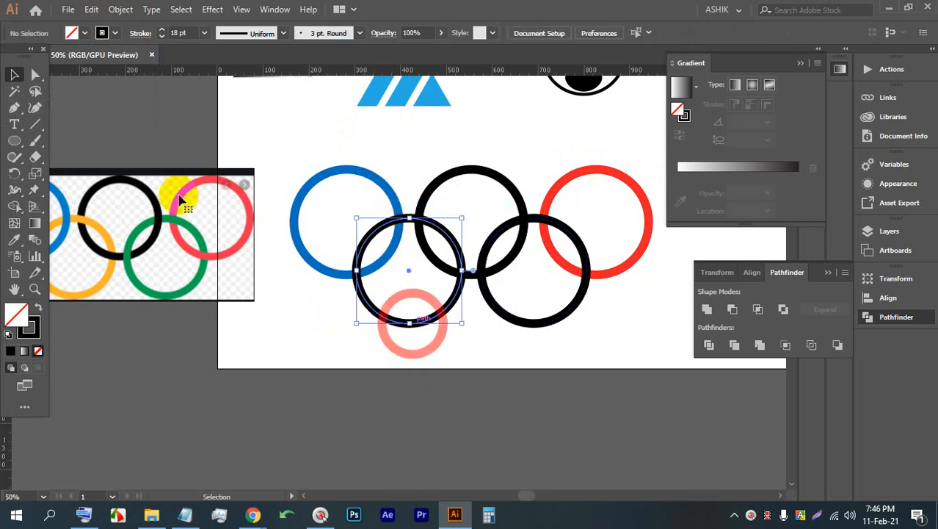
click(120, 33)
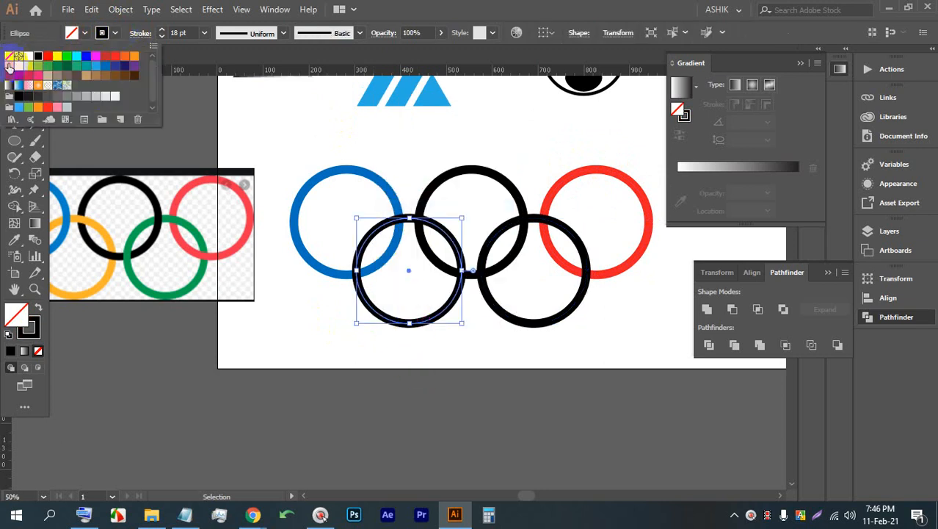
click(9, 66)
click(483, 427)
Step: Give the lower-right ring a dark green stroke, trying neighbouring green swatches against the reference image
click(502, 317)
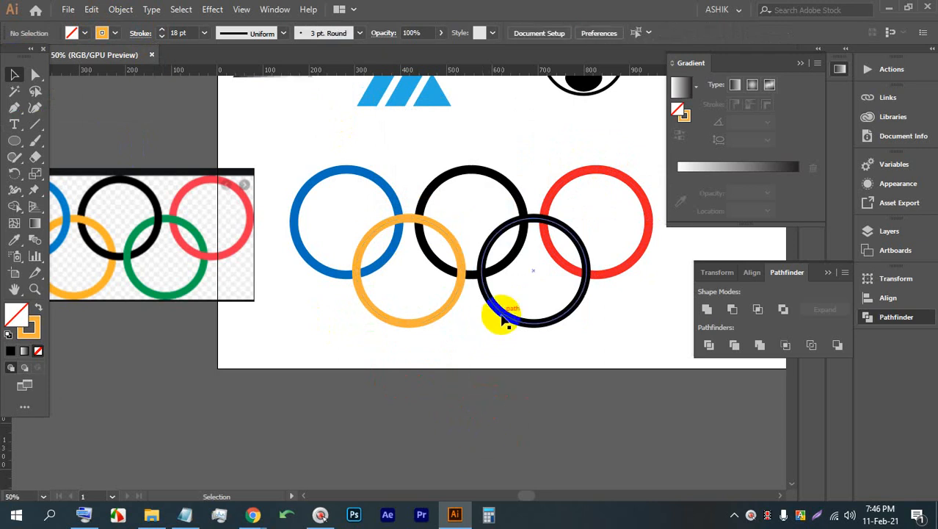
click(106, 35)
click(77, 66)
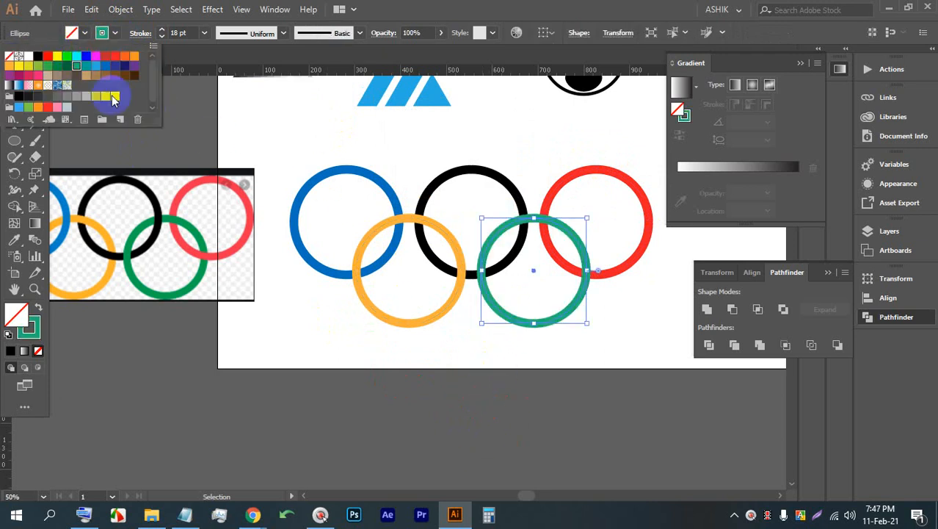
click(67, 66)
click(58, 66)
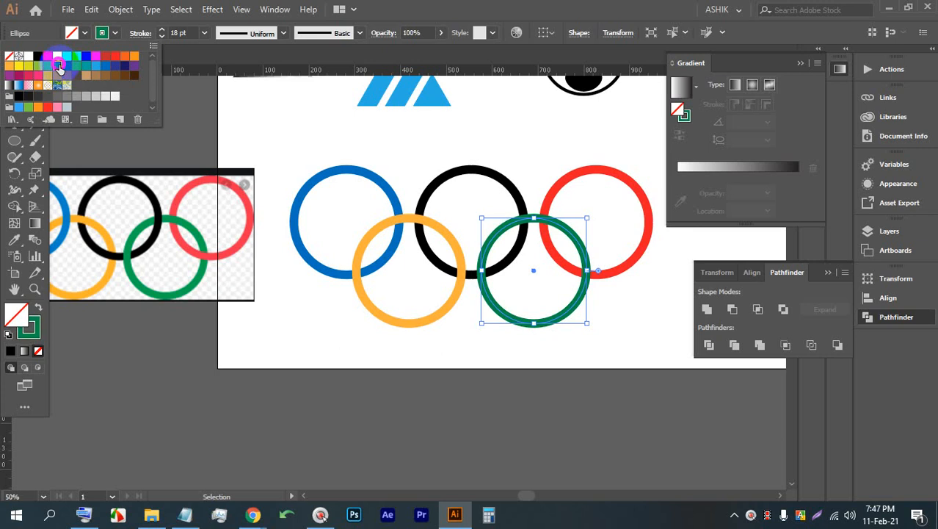
Step: Expand the fill and stroke of all five rings and split them at their overlaps with Pathfinder Divide
click(558, 340)
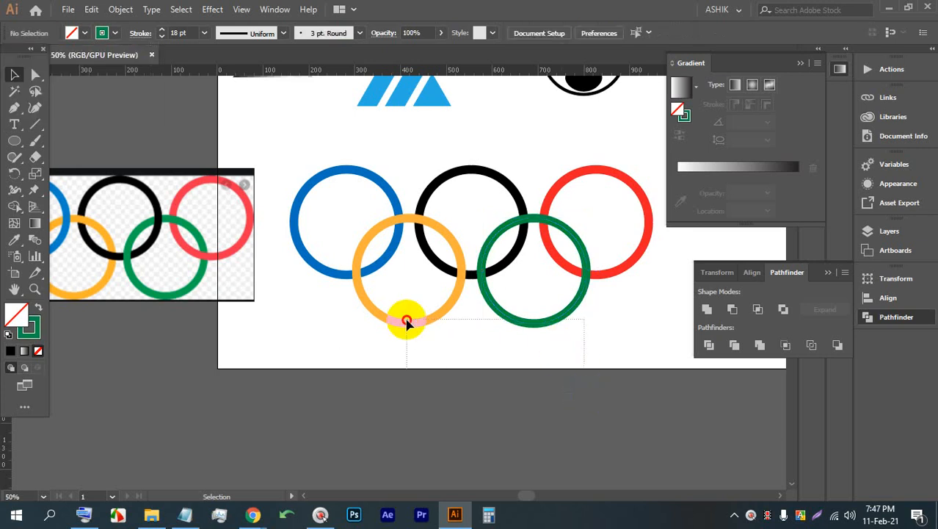
drag(405, 321, 296, 151)
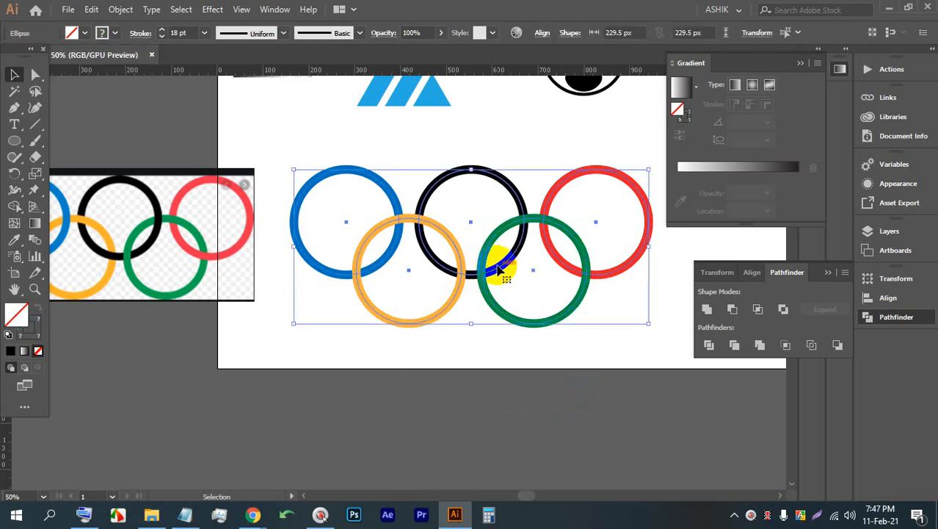
click(120, 13)
click(178, 150)
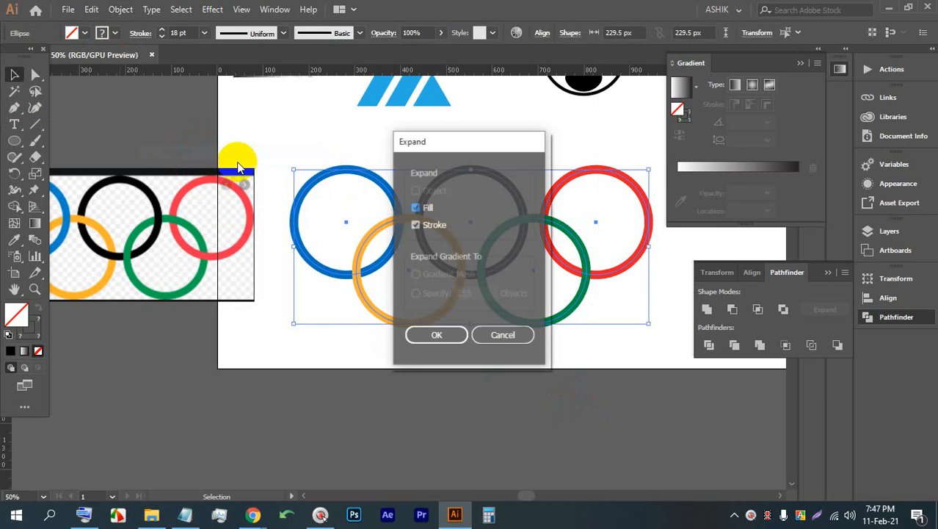
click(438, 335)
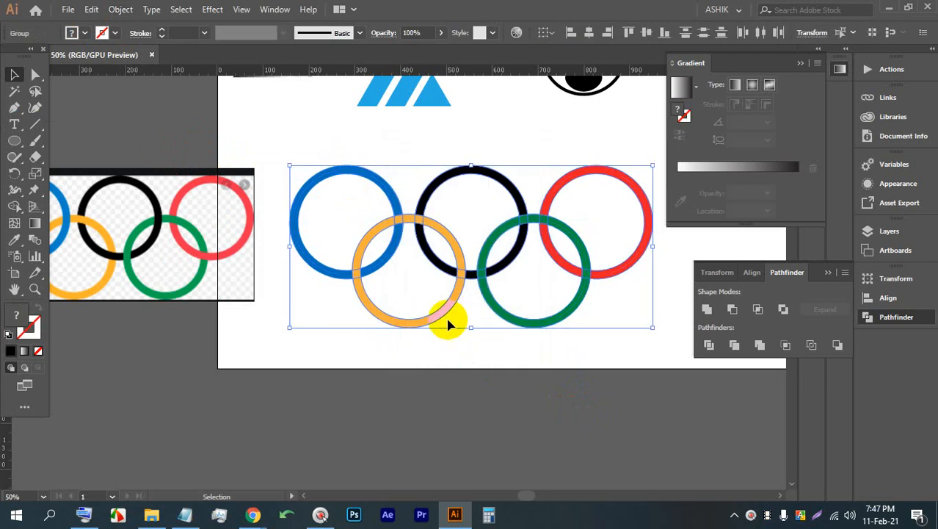
click(709, 346)
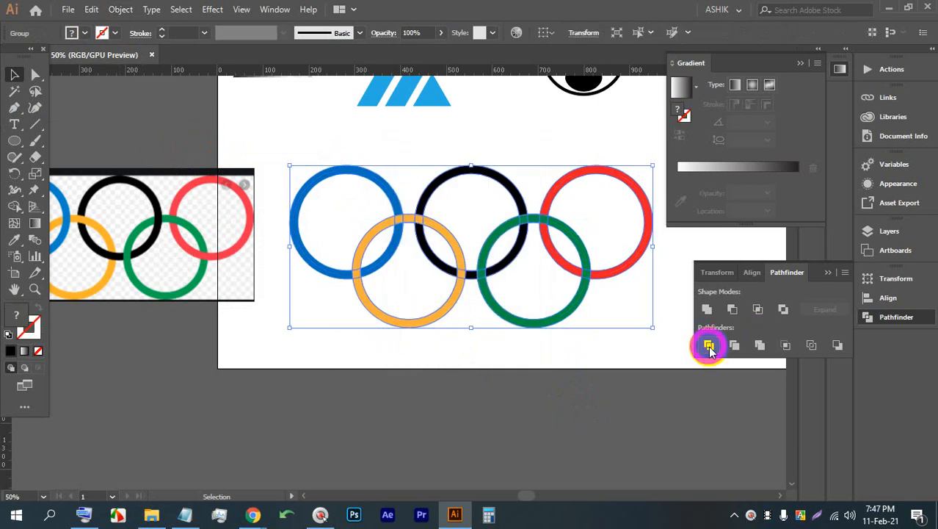
Step: Move the reference image directly below the rings and ungroup the divided ring pieces
click(667, 420)
drag(235, 277, 591, 458)
click(497, 301)
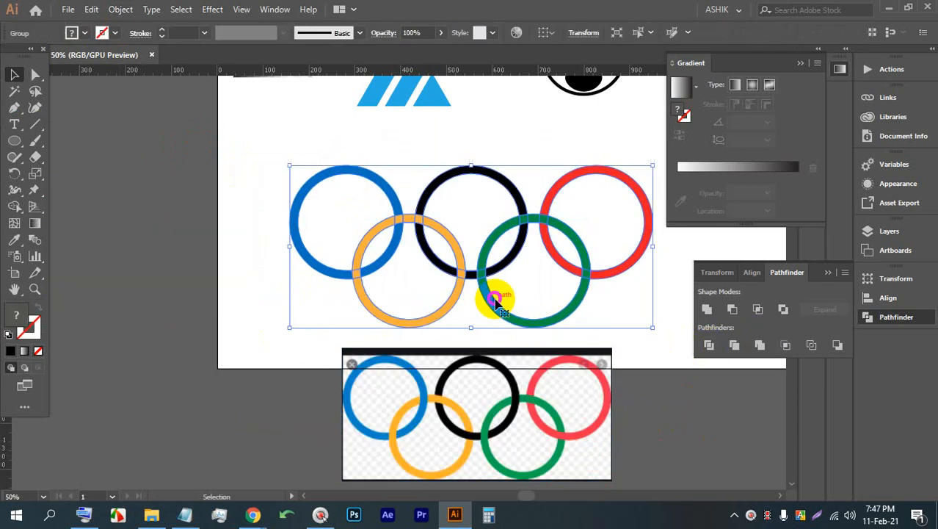
right_click(496, 301)
click(524, 192)
click(409, 143)
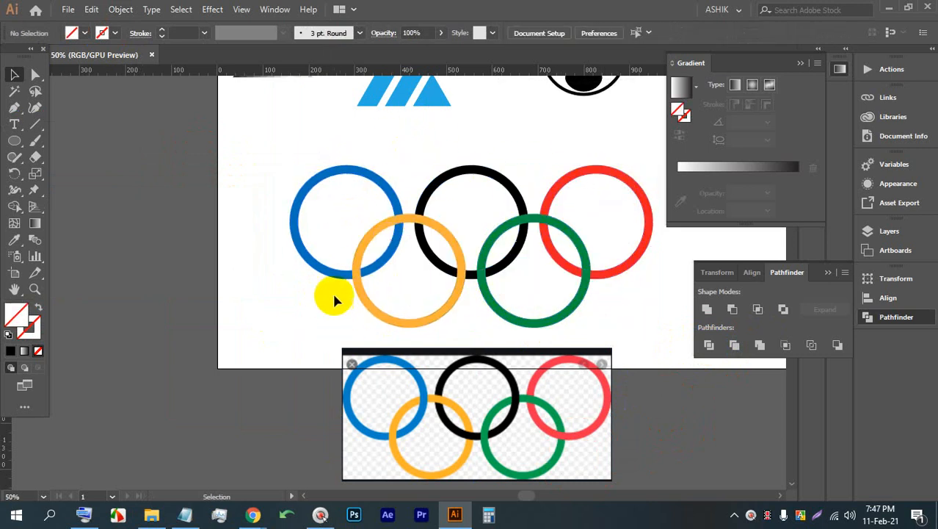
Step: Recolour the upper crossing piece of the blue and yellow-orange rings with blue sampled from the blue ring
scroll(356, 293, up, 1)
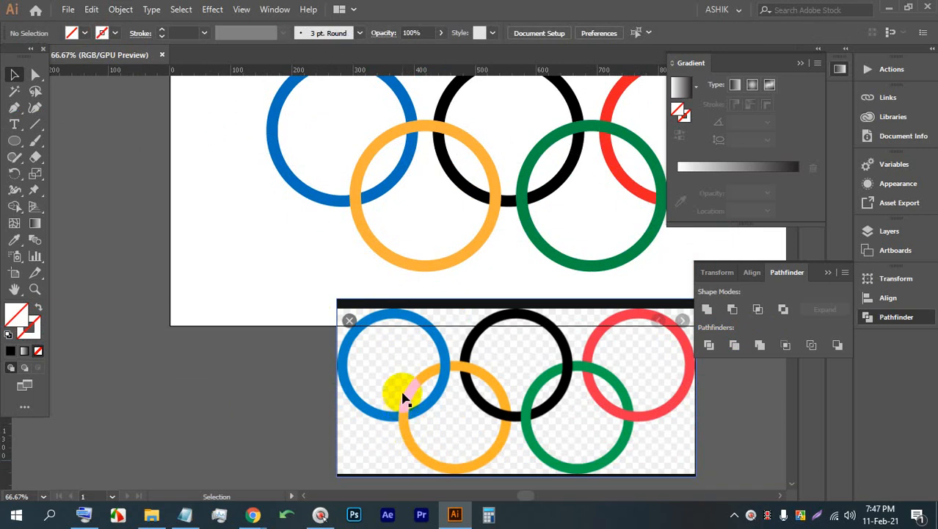
scroll(326, 129, up, 1)
scroll(326, 129, up, 3)
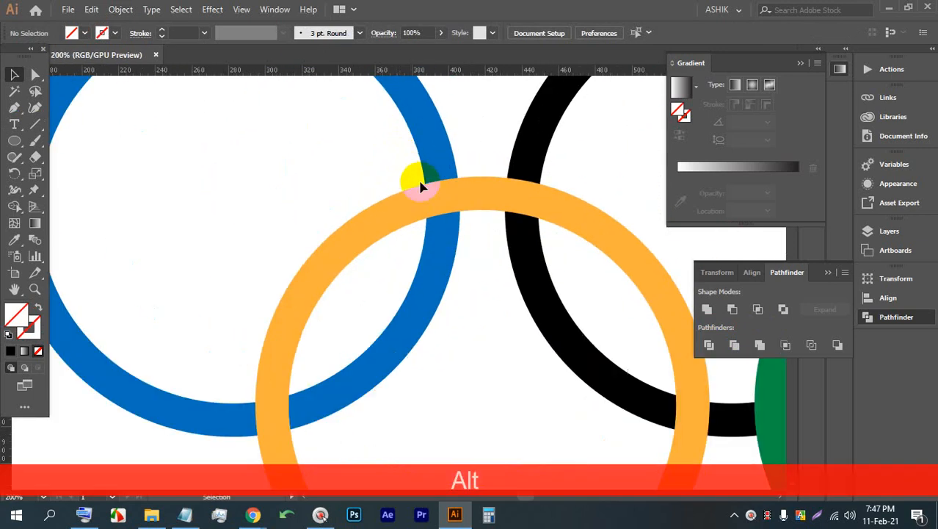
click(437, 196)
click(14, 237)
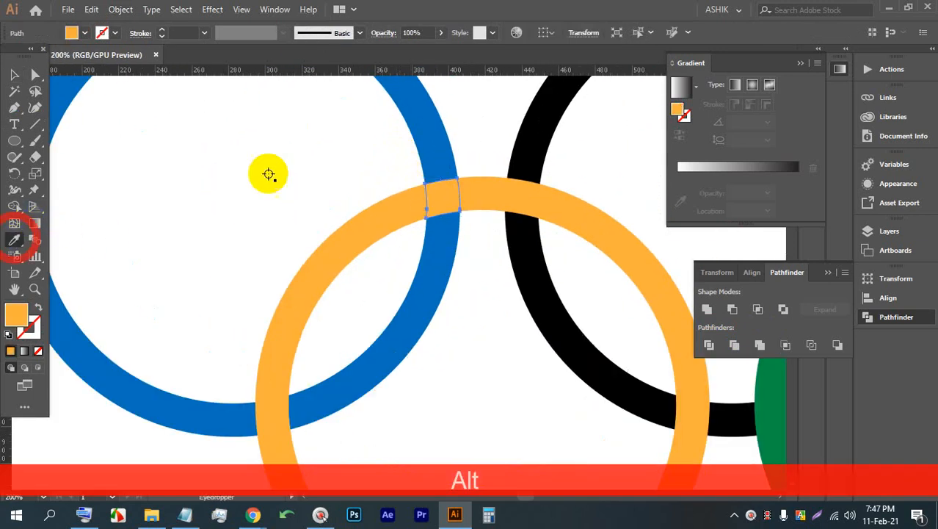
click(430, 147)
click(14, 73)
click(161, 168)
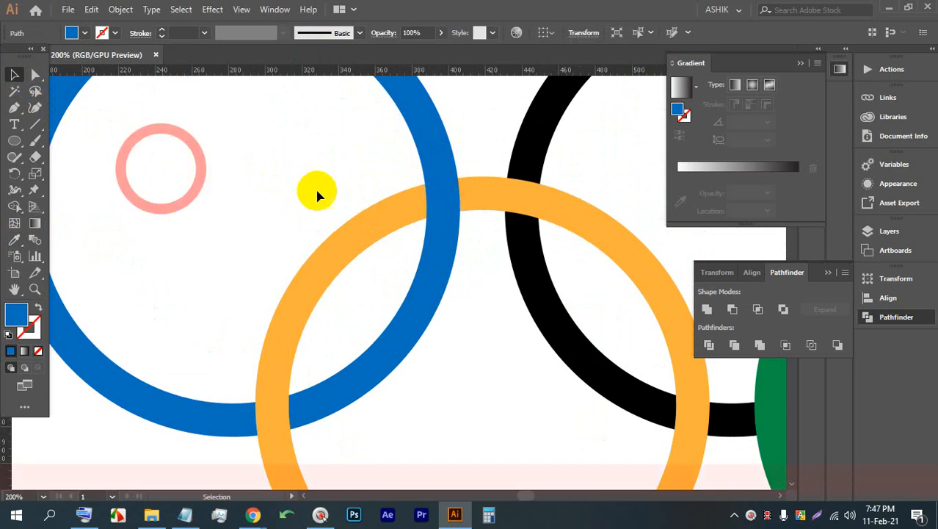
Step: Recolour the lower crossing piece of the yellow-orange and black rings with black sampled from the black ring
scroll(436, 209, down, 3)
scroll(419, 187, up, 2)
scroll(419, 198, up, 2)
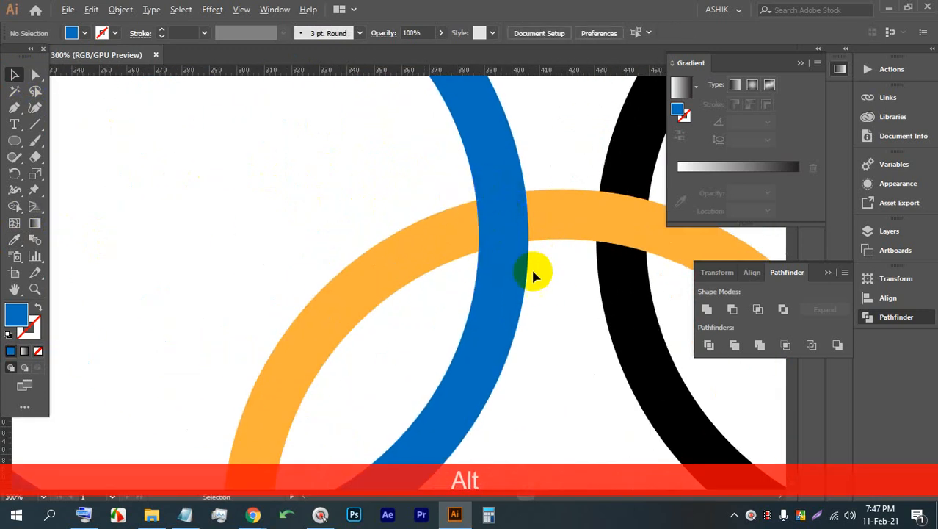
scroll(484, 253, down, 2)
scroll(484, 249, up, 4)
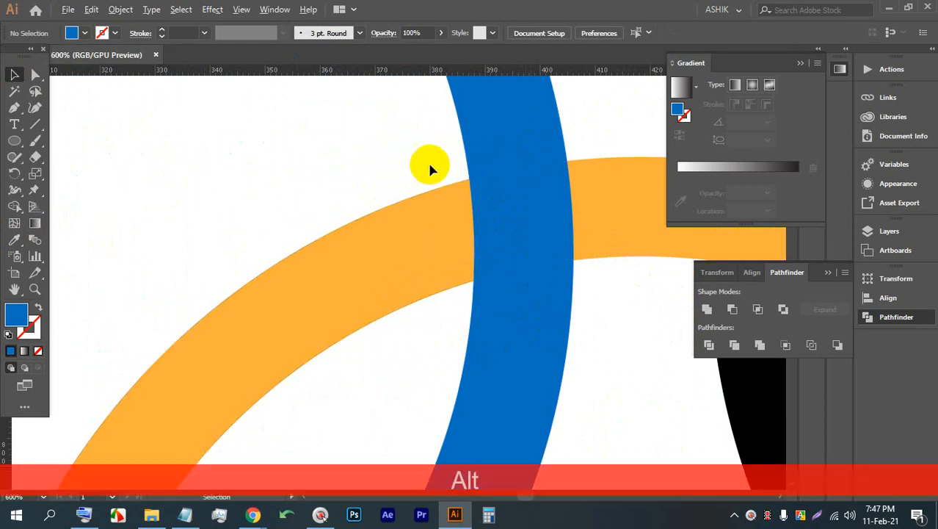
scroll(422, 195, down, 5)
scroll(461, 239, down, 3)
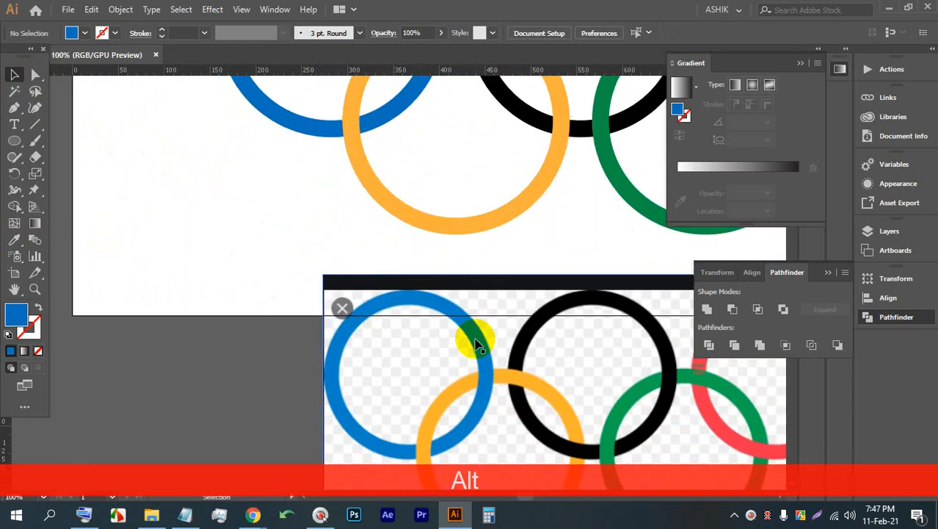
scroll(469, 279, down, 2)
scroll(462, 163, up, 4)
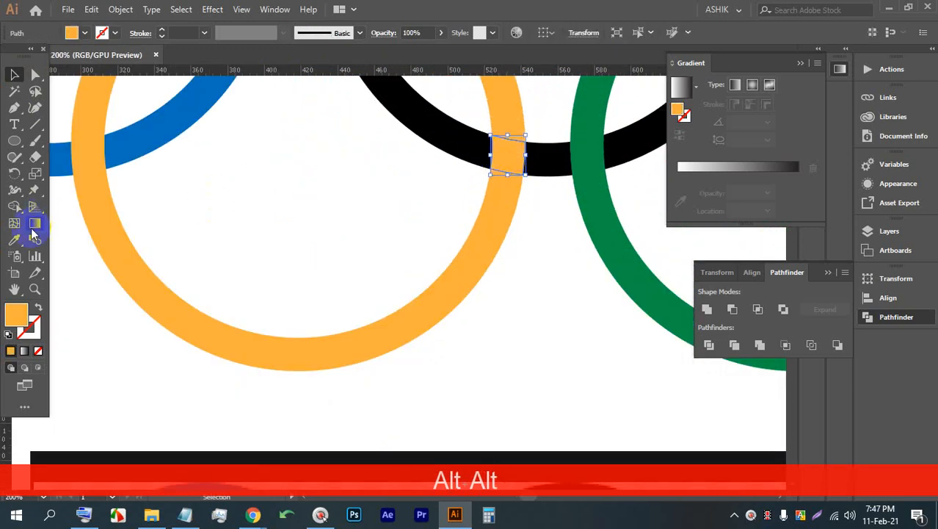
click(13, 239)
click(436, 119)
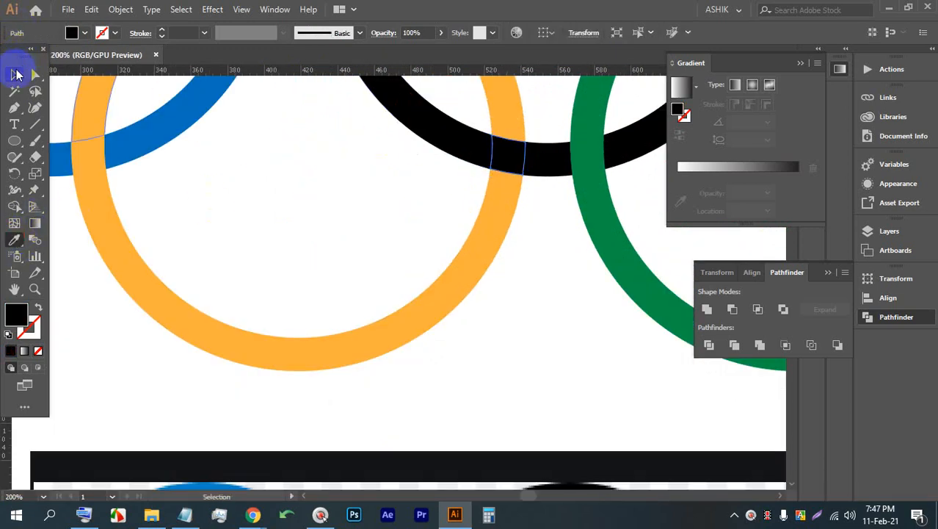
click(266, 155)
Step: Recolour the upper crossing piece of the black and green rings with black sampled from the black ring
scroll(285, 188, down, 2)
scroll(358, 208, up, 3)
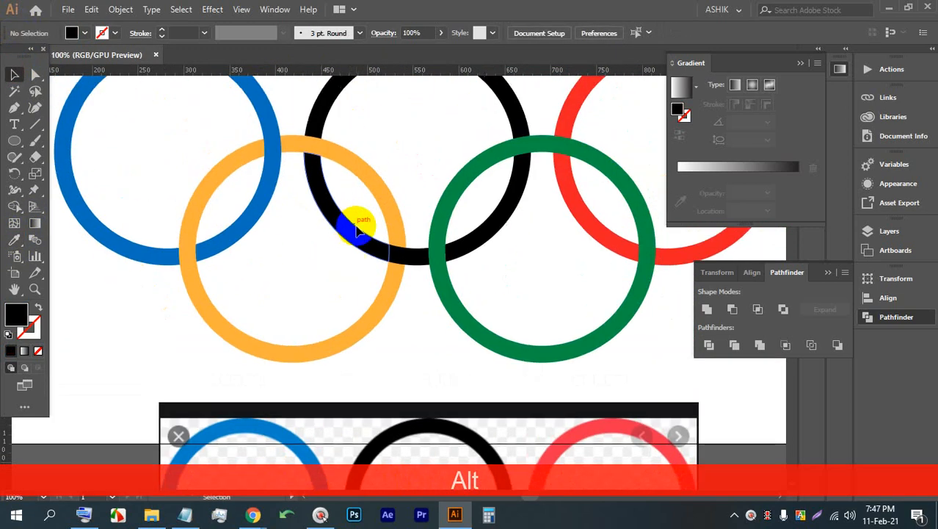
scroll(231, 119, down, 2)
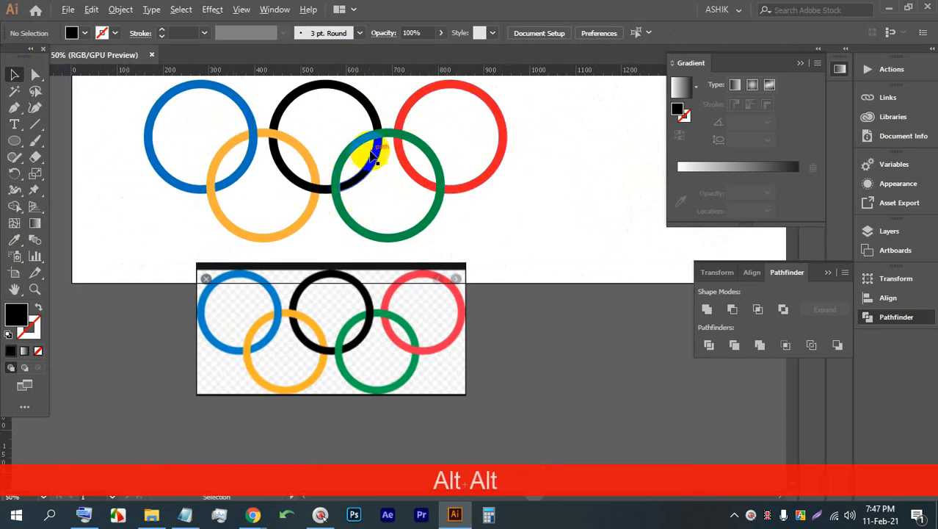
scroll(372, 151, up, 2)
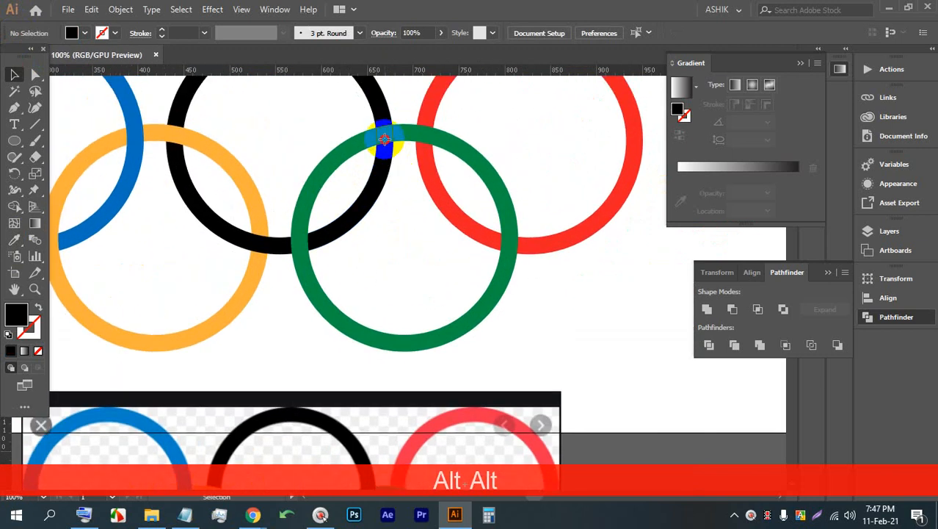
click(384, 140)
click(14, 240)
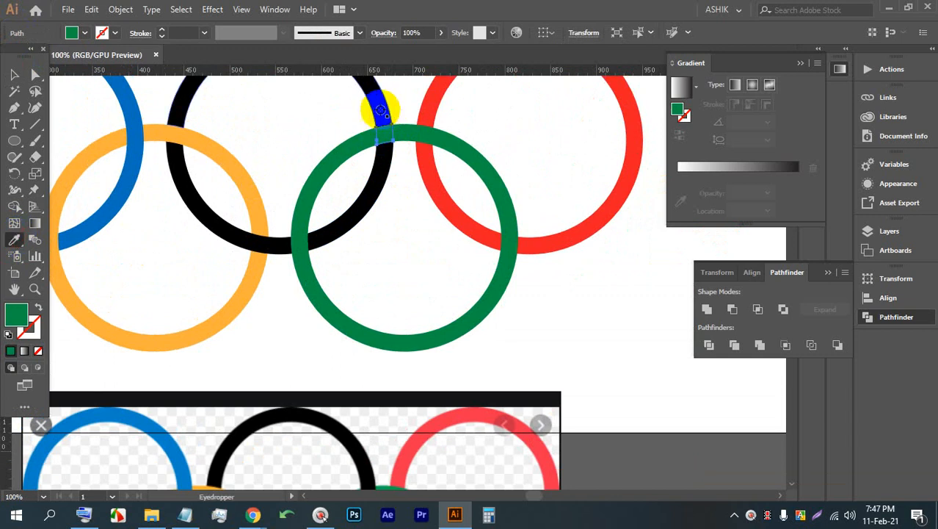
click(380, 110)
click(14, 74)
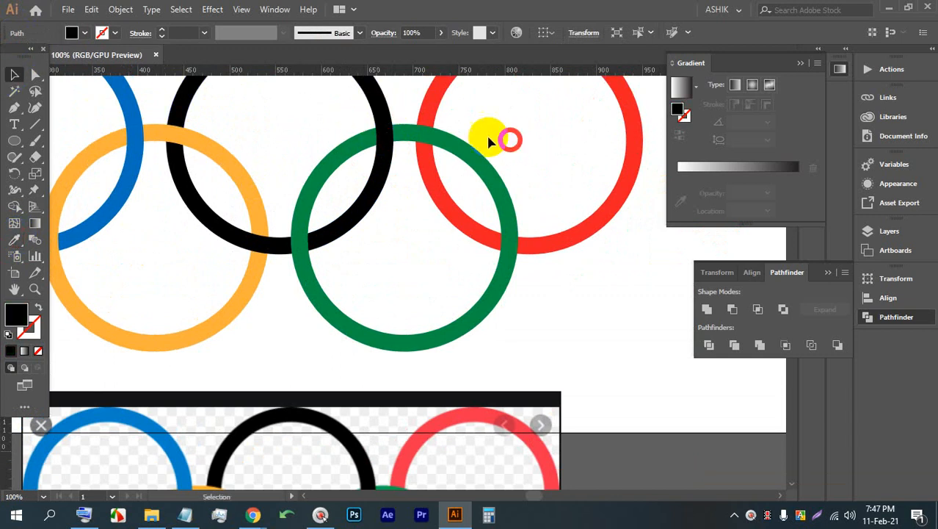
click(510, 139)
Step: Try recolouring the upper crossing piece of the green and red rings red, and undo that change
scroll(440, 138, down, 5)
scroll(455, 147, up, 3)
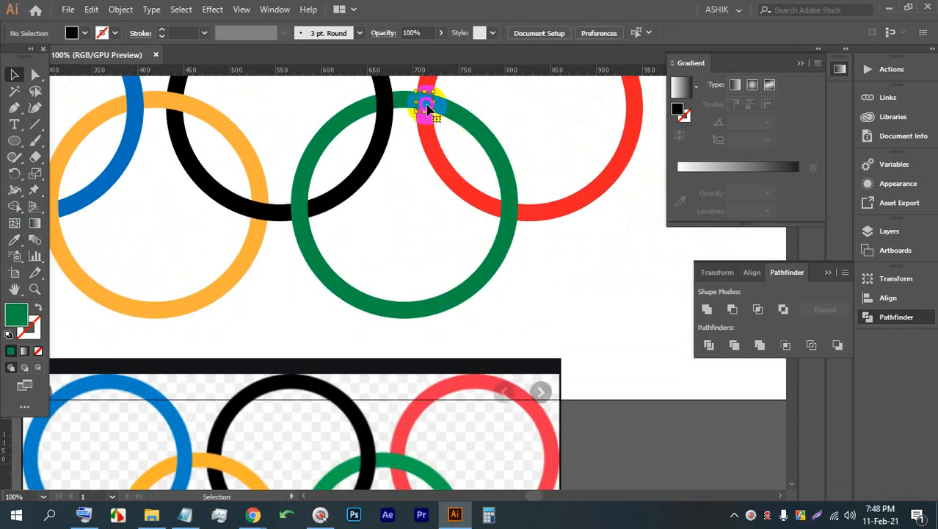
click(427, 108)
click(14, 240)
click(429, 146)
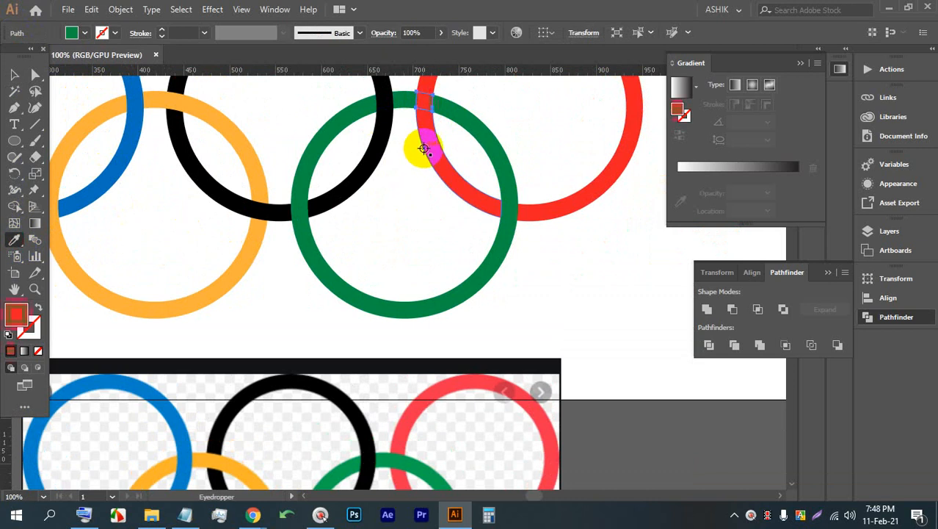
click(13, 75)
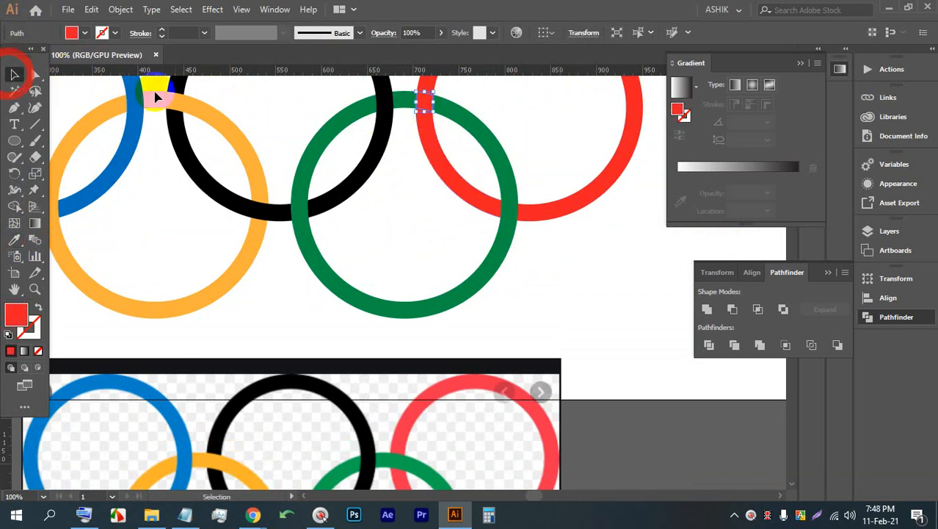
key(ctrl+z)
Step: Recolour the lower crossing piece of the green and red rings with red sampled from the red ring
scroll(413, 109, down, 3)
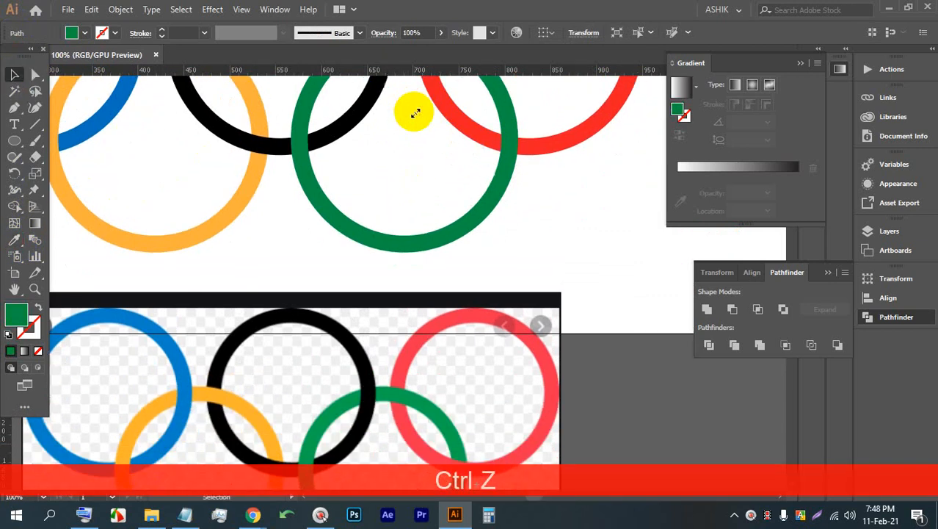
scroll(465, 397, up, 3)
scroll(484, 330, up, 2)
scroll(505, 264, up, 2)
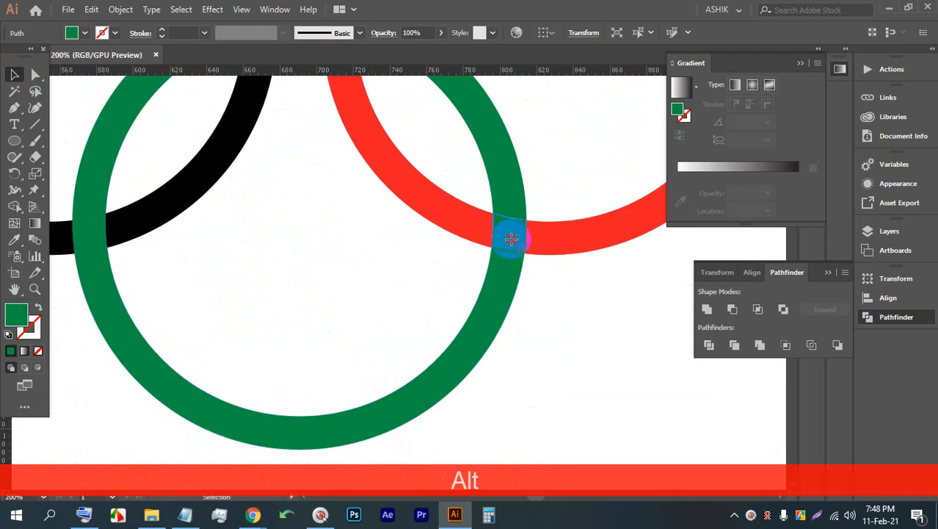
click(508, 235)
click(10, 240)
click(419, 211)
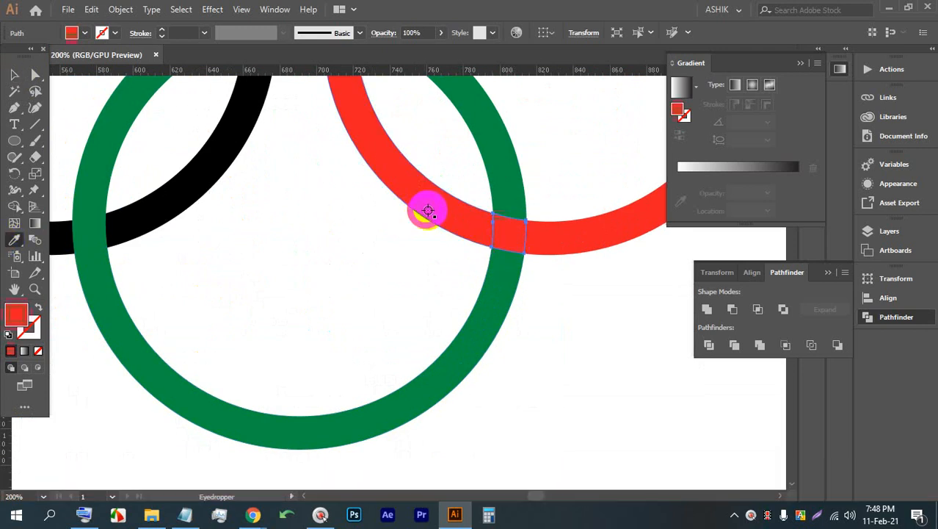
scroll(441, 227, down, 3)
click(566, 281)
click(446, 229)
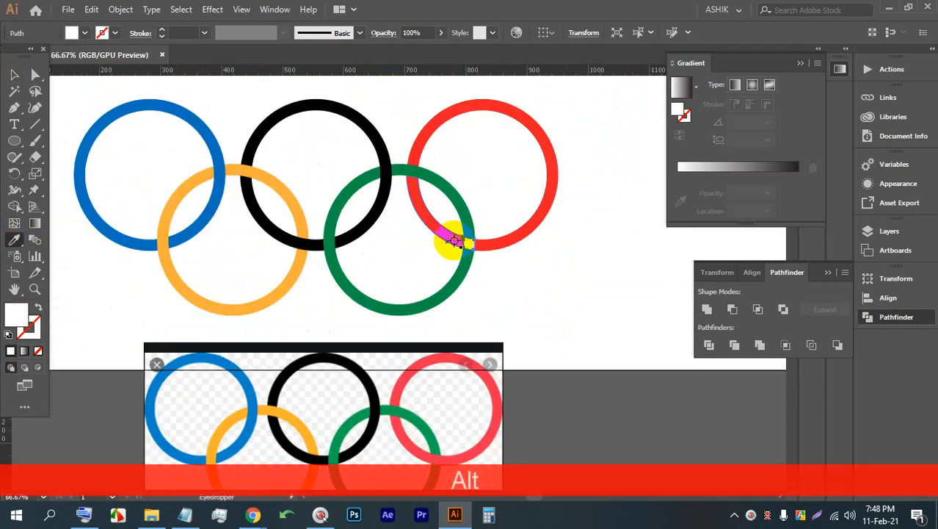
click(14, 75)
click(607, 284)
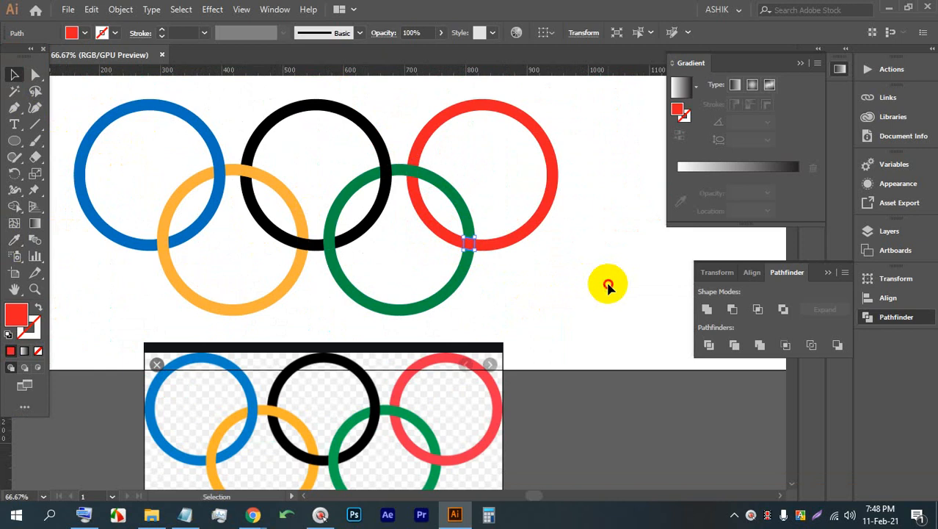
Step: Move the reference image off to the left of the artboard and check the ring crossings
scroll(545, 324, down, 2)
drag(469, 364, 126, 355)
scroll(485, 249, up, 3)
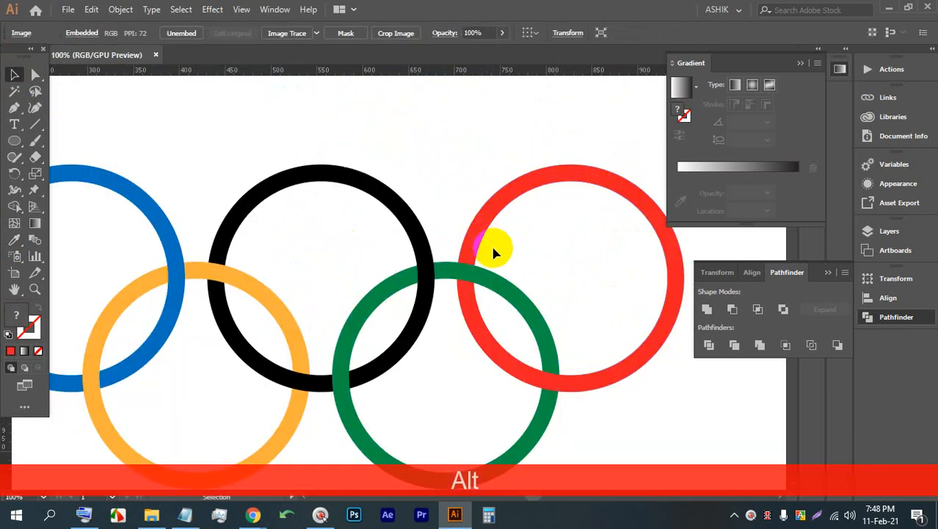
scroll(496, 251, down, 1)
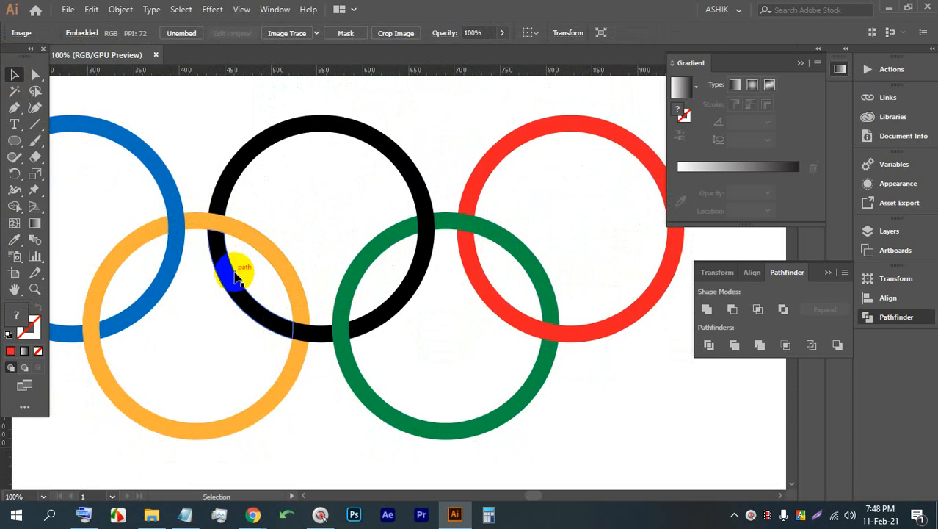
scroll(374, 276, down, 3)
scroll(426, 297, up, 2)
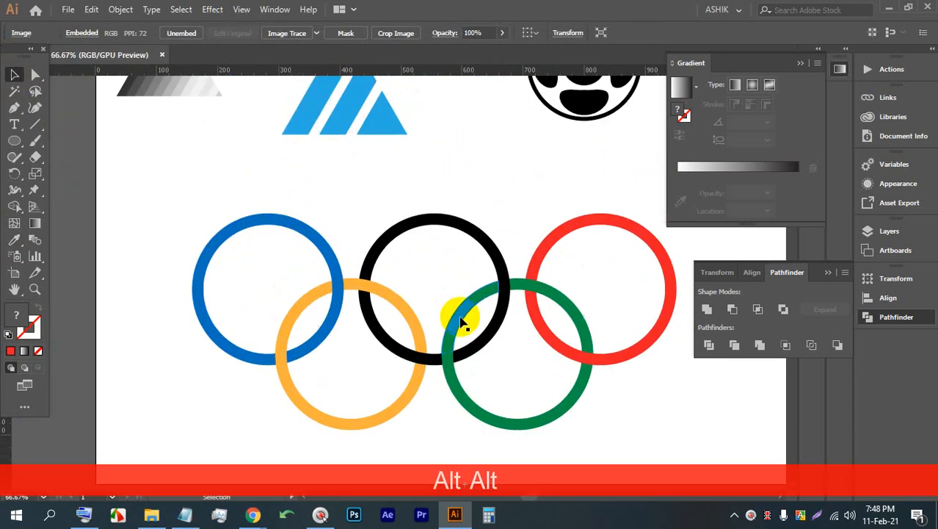
scroll(459, 312, down, 4)
Step: Select all pieces of the ring logo, scale them down proportionally and move them off the artboard to its left
click(358, 279)
scroll(459, 304, up, 2)
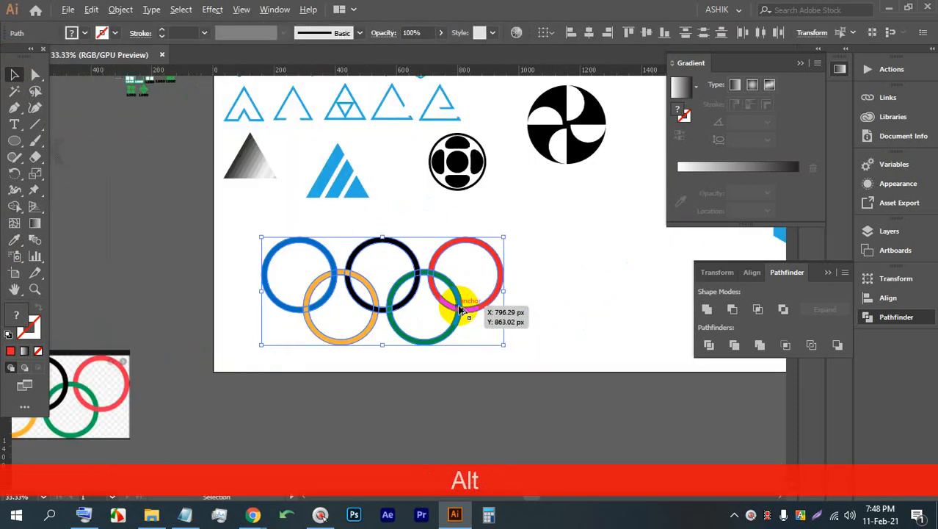
drag(382, 237, 92, 231)
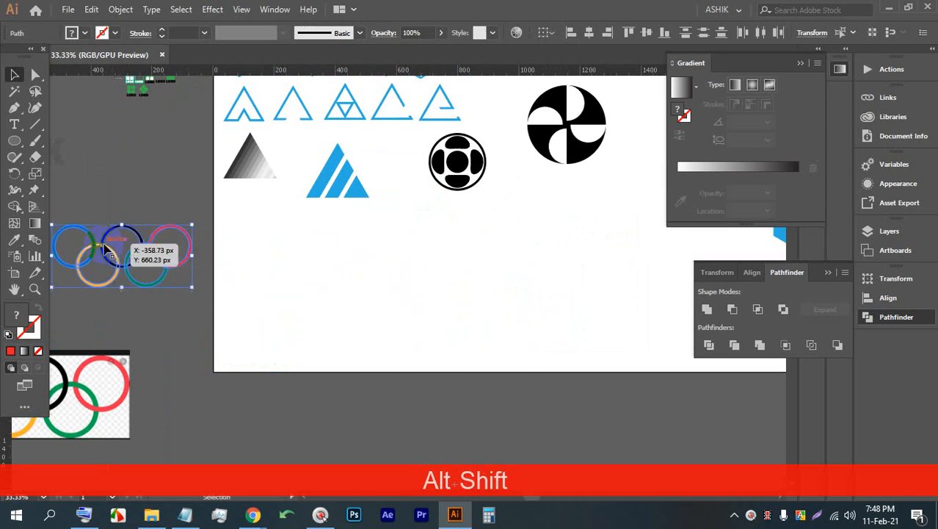
scroll(84, 231, up, 2)
scroll(80, 235, up, 1)
scroll(367, 253, down, 3)
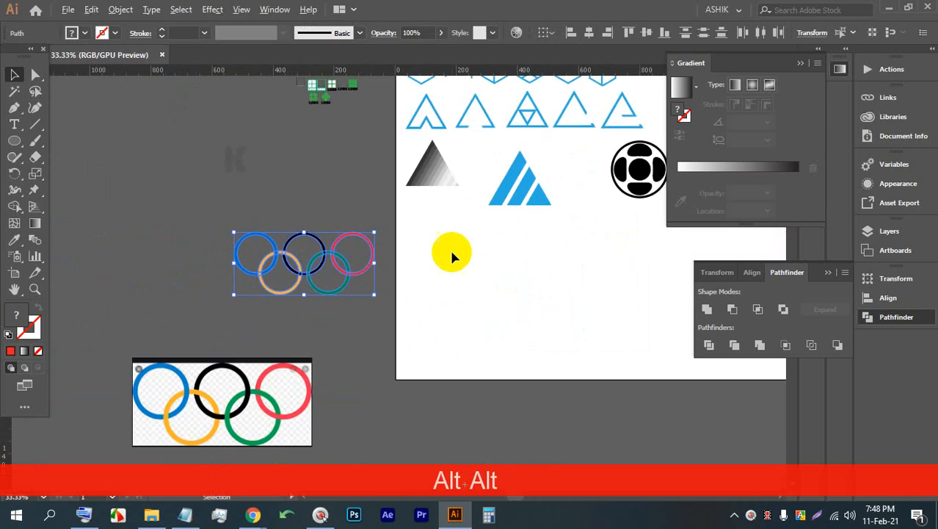
Step: Deselect the ring logo and save the document
click(488, 253)
key(space)
drag(489, 253, 245, 230)
key(space)
drag(505, 250, 334, 251)
key(ctrl)
key(ctrl+s)
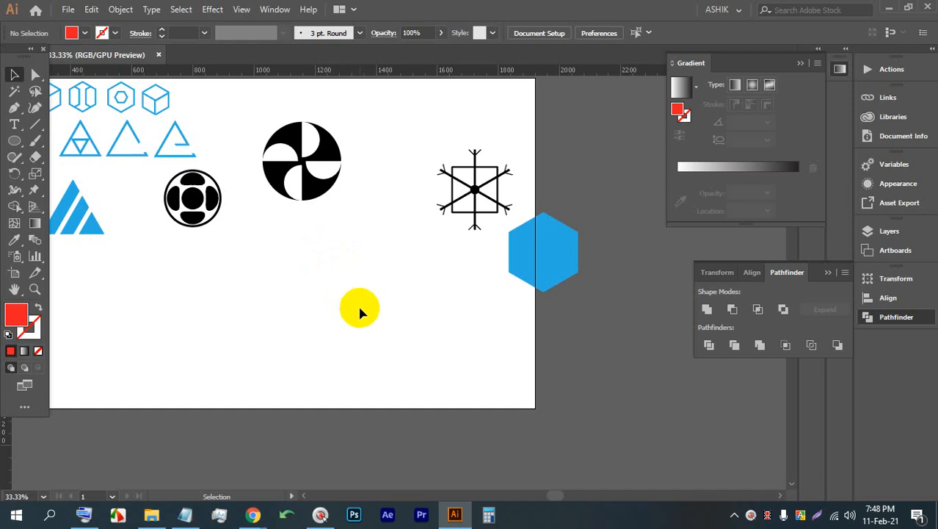
scroll(298, 334, up, 1)
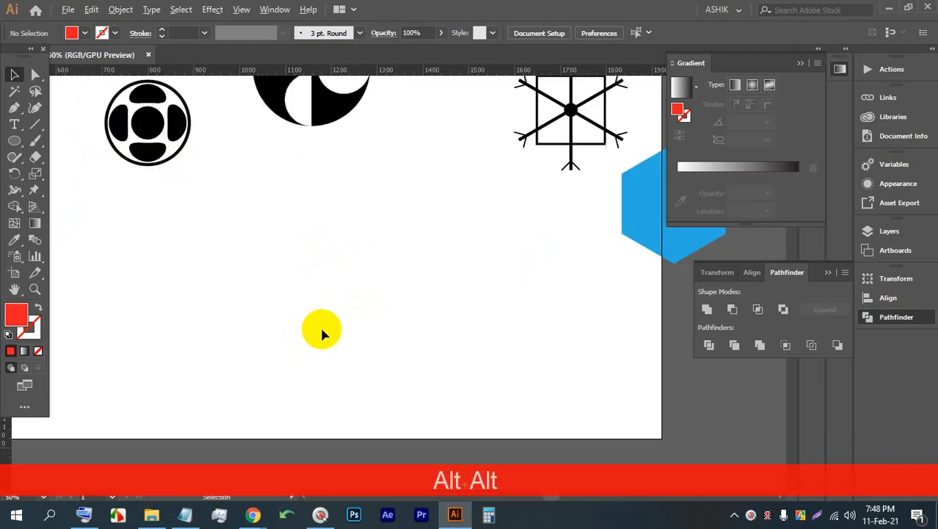
scroll(294, 243, up, 1)
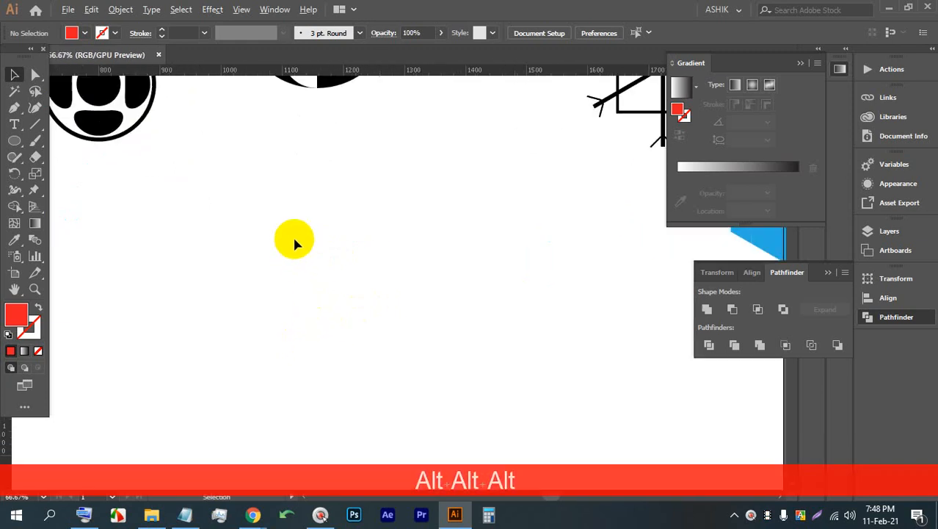
click(16, 128)
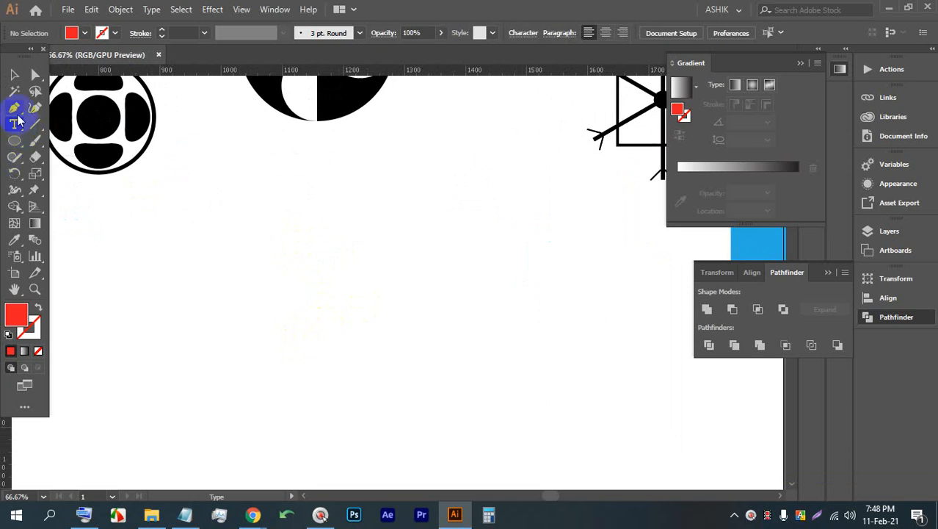
click(15, 122)
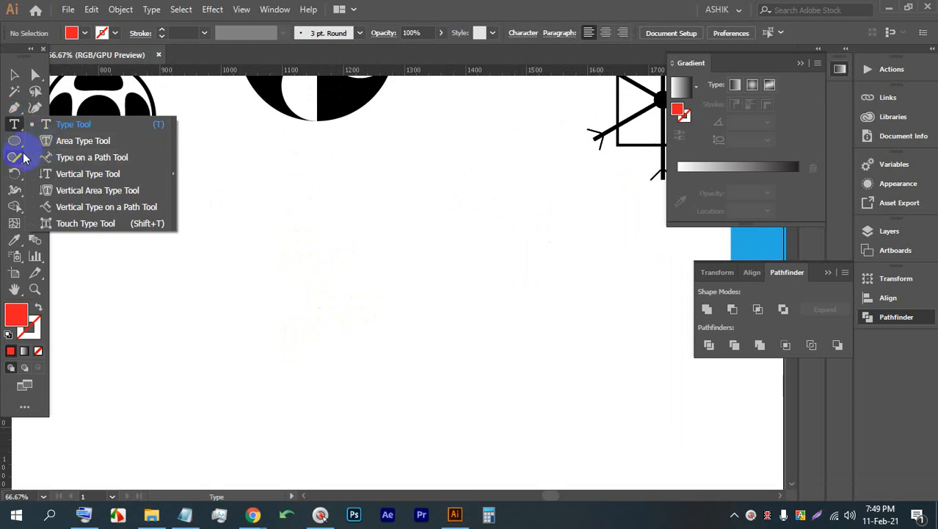
click(14, 140)
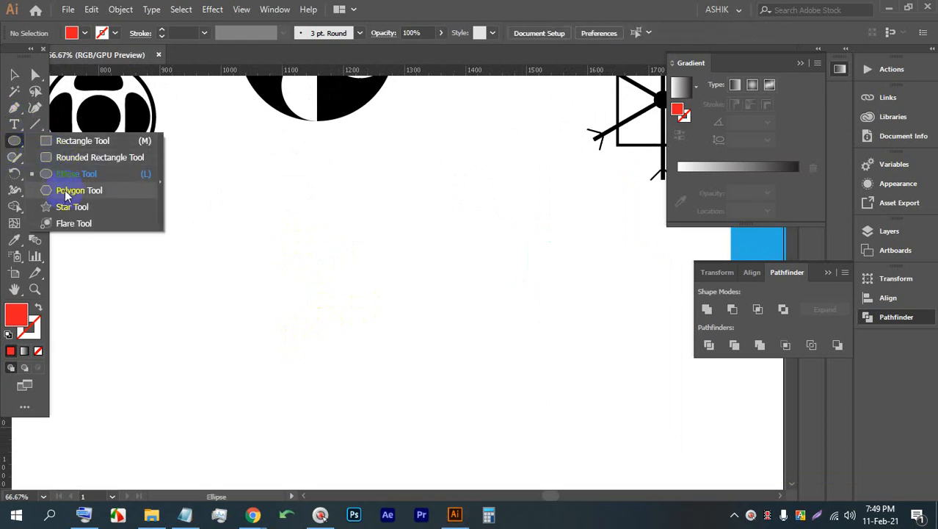
Step: Switch to Chrome, close the Olympic logo search page, and return to Illustrator
click(251, 511)
click(174, 466)
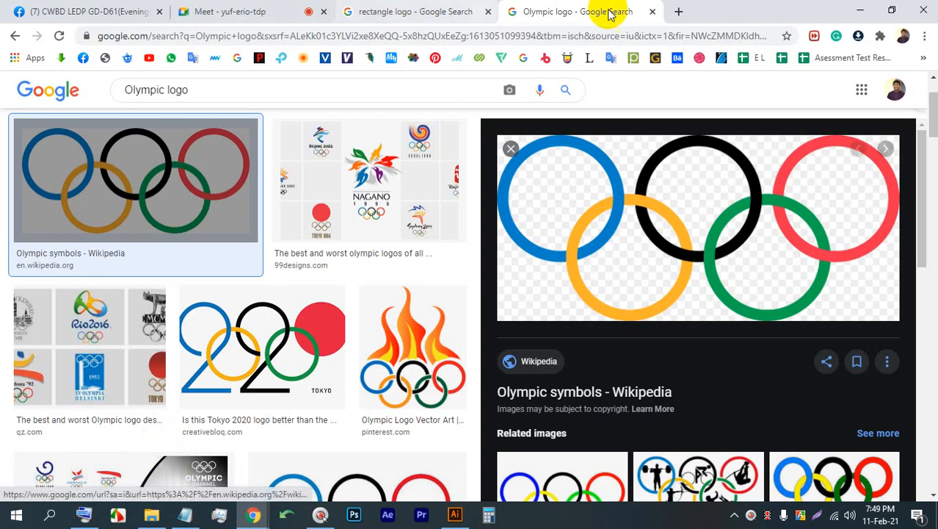
click(652, 11)
click(232, 11)
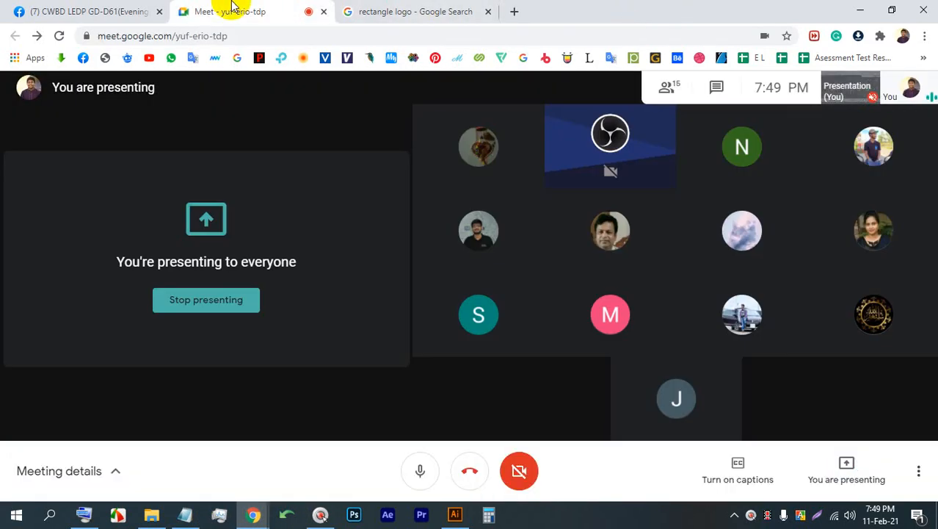
click(457, 512)
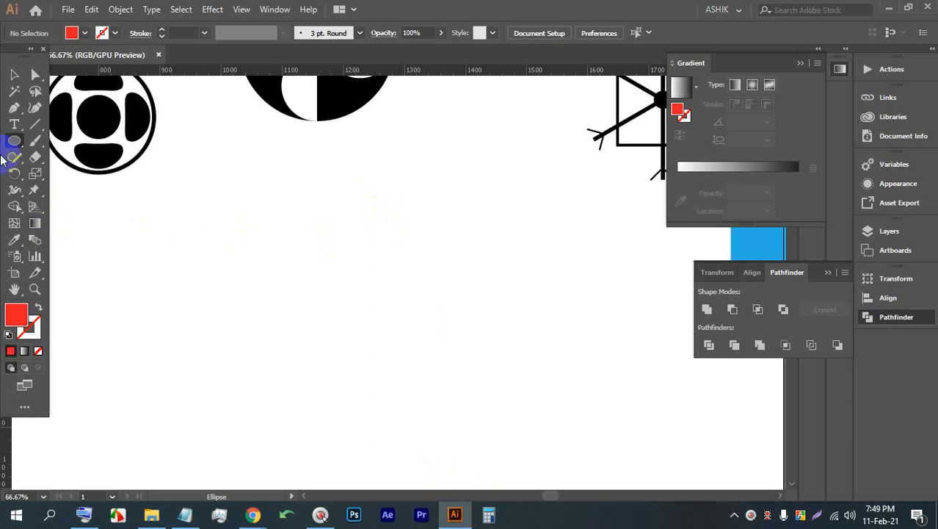
Step: Draw a red three-sided polygon in the empty lower area of the artboard and move it down, clear of the icons above
drag(18, 143, 69, 188)
drag(324, 243, 421, 296)
key(Down)
key(Down)
key(Down)
click(14, 74)
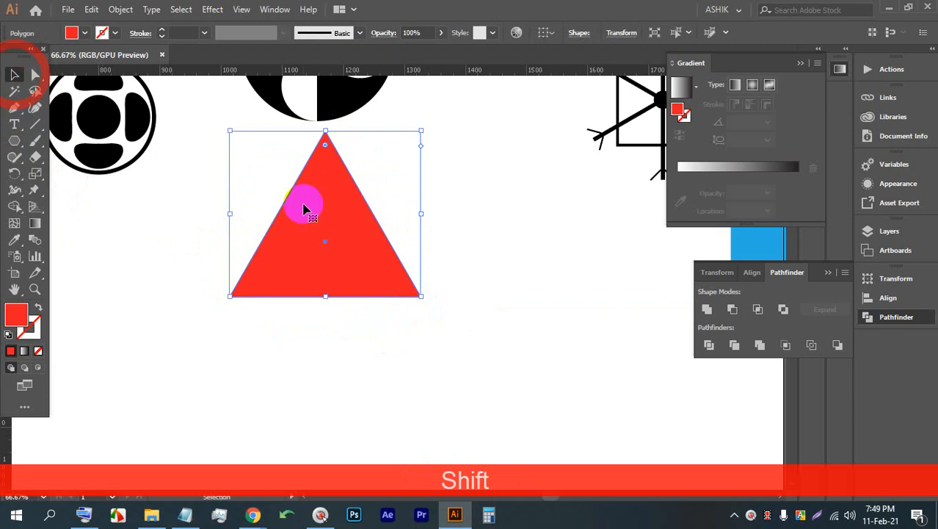
drag(315, 207, 338, 314)
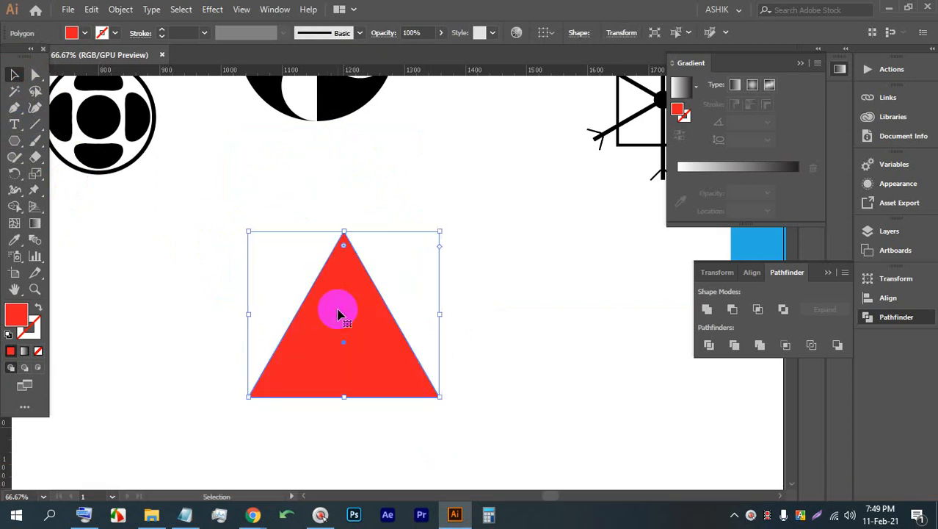
Step: Duplicate the triangle sideways, scale the copy down on the same baseline, and place a second smaller copy on the opposite side
key(alt)
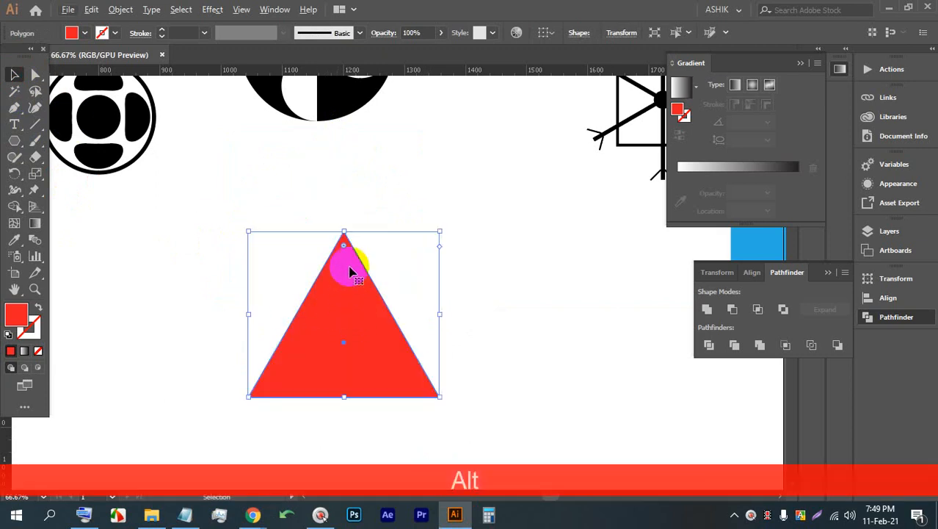
scroll(349, 268, down, 3)
drag(341, 242, 451, 242)
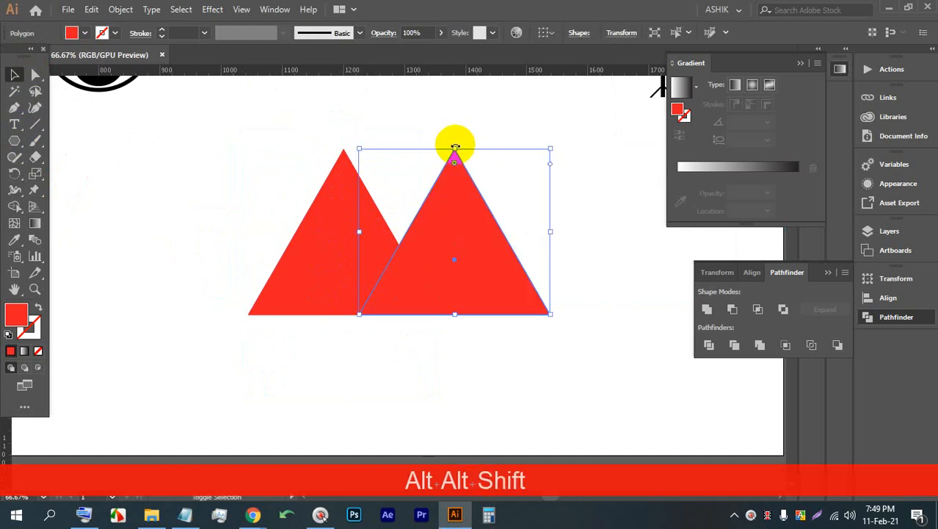
drag(455, 149, 446, 182)
drag(450, 232, 280, 247)
Step: Select all three triangles, distribute them evenly by their horizontal centres, and deselect them
key(alt)
drag(535, 341, 243, 240)
click(542, 33)
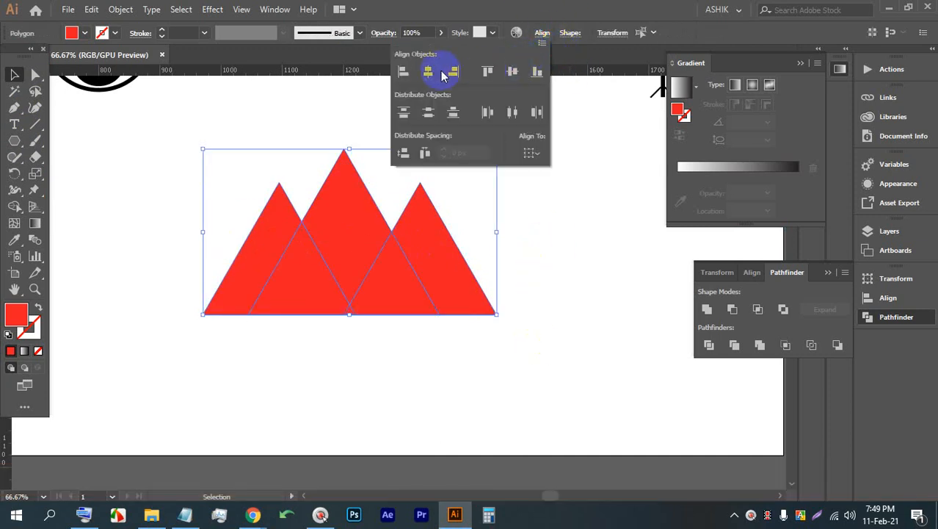
click(514, 111)
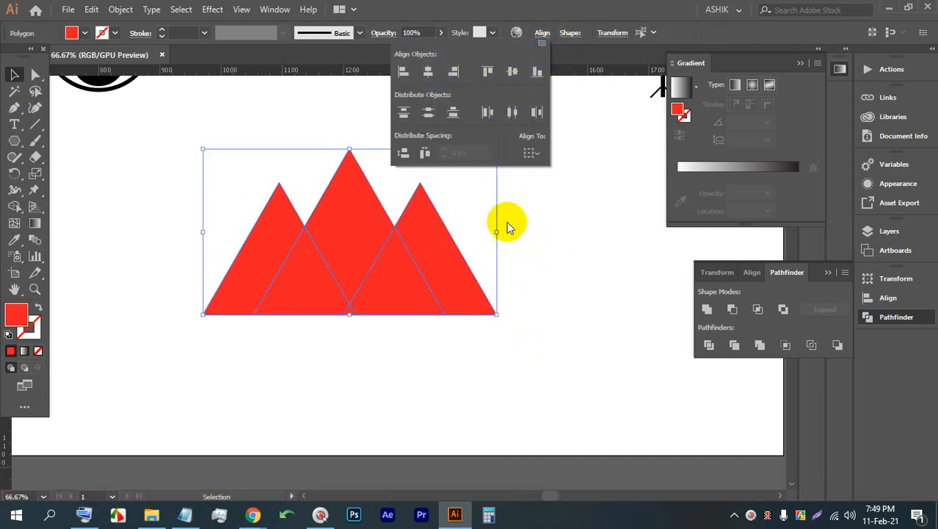
click(533, 241)
click(537, 246)
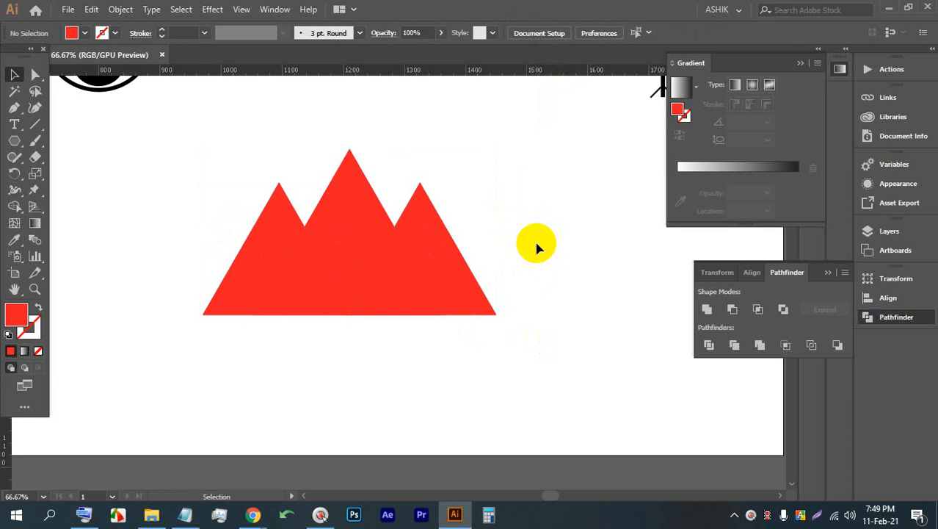
click(433, 287)
click(565, 325)
drag(496, 315, 188, 171)
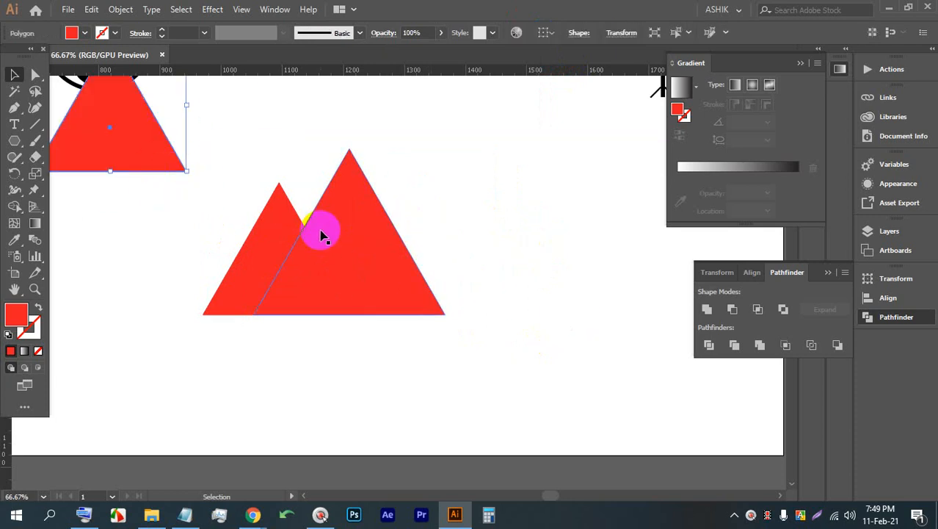
key(ctrl+z)
key(ctrl+z)
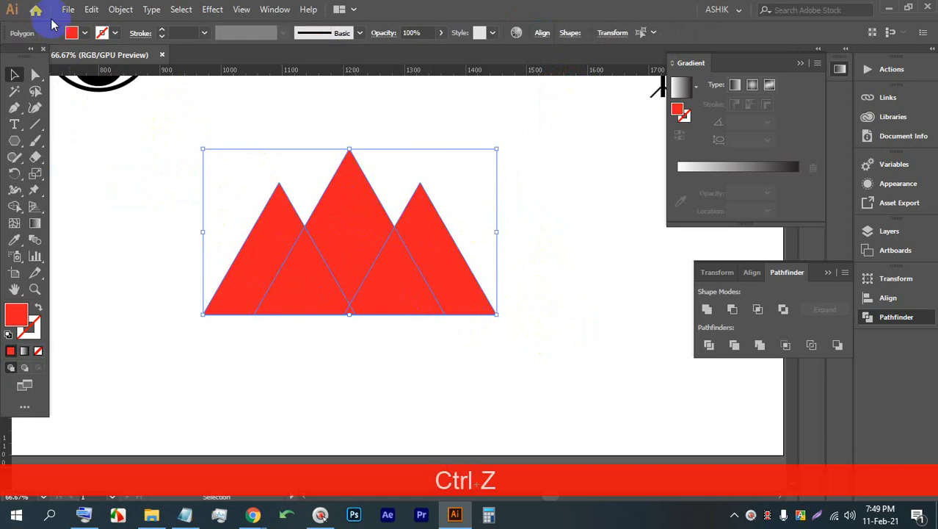
Step: Remove the fill from the three triangles and give them a black outline
click(71, 32)
click(9, 56)
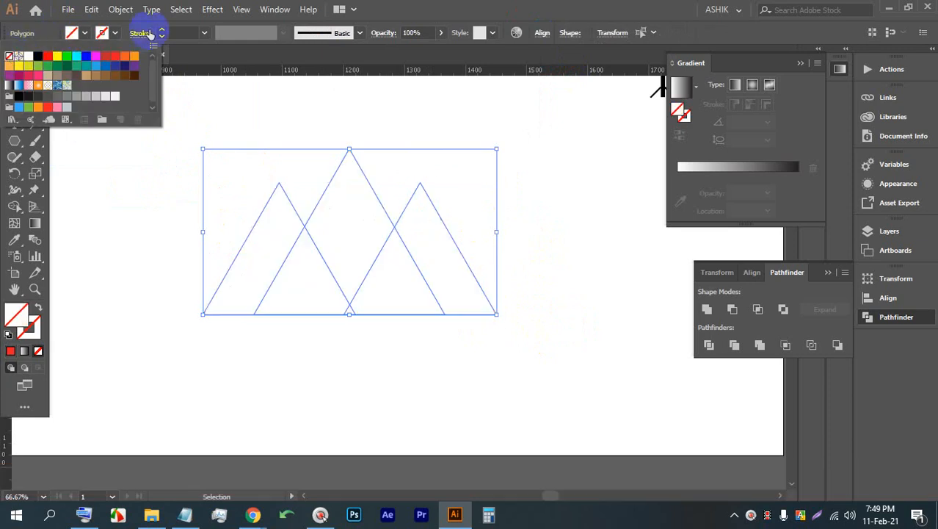
click(158, 33)
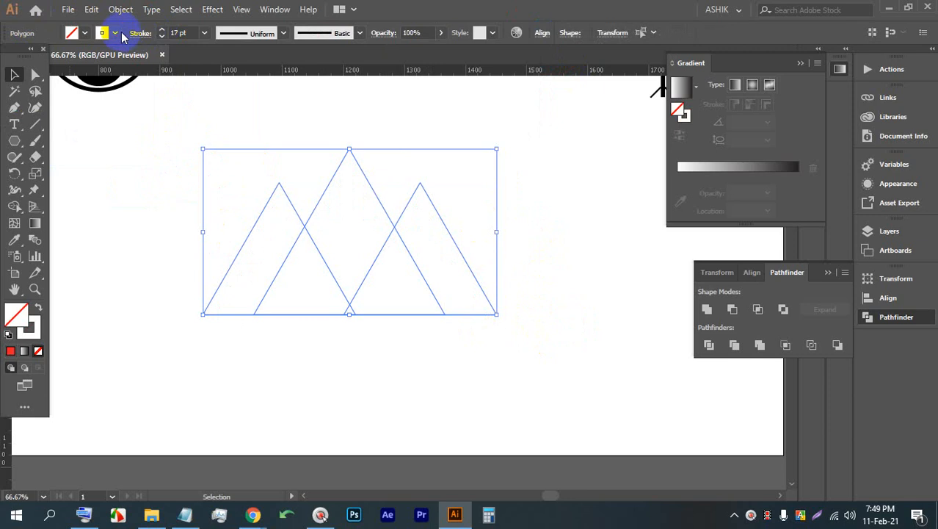
click(116, 33)
click(38, 55)
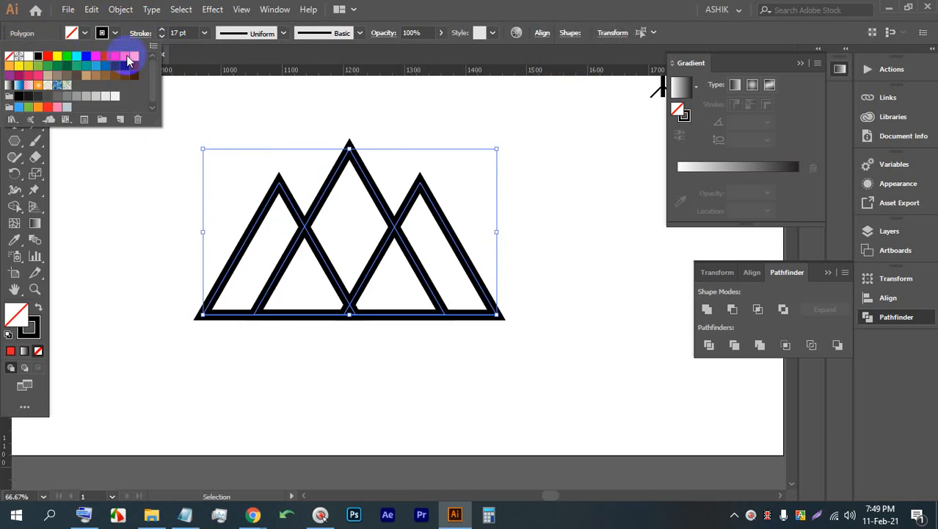
Step: Set the stroke weight of the three triangles to 12 pt
click(162, 36)
click(163, 36)
click(162, 36)
click(162, 36)
click(162, 36)
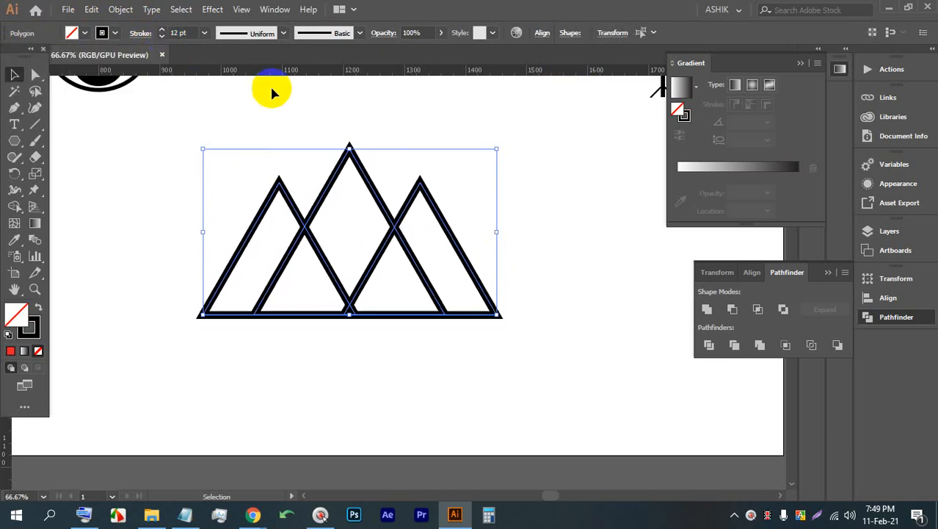
click(547, 229)
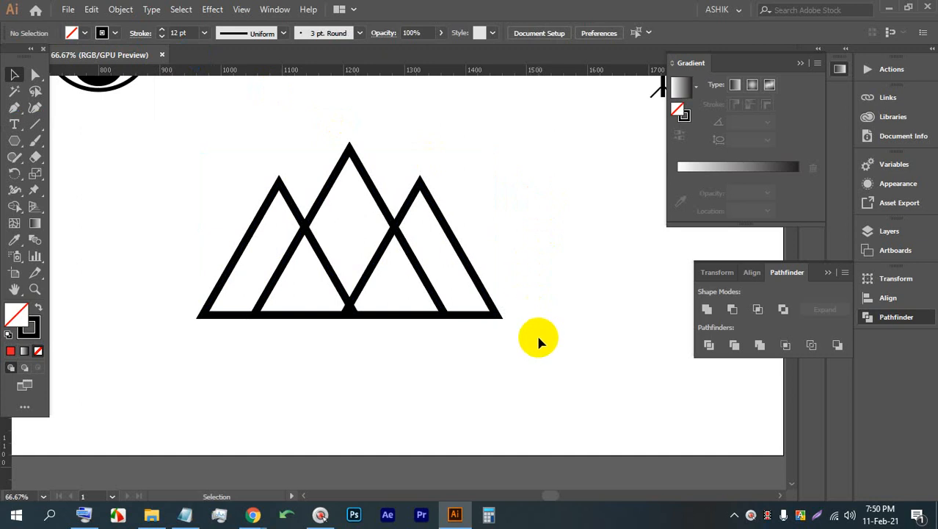
Step: Merge the three overlapping triangles, including the small overlap at the base, into one mountain outline with Shape Builder
scroll(296, 247, up, 1)
drag(604, 417, 289, 234)
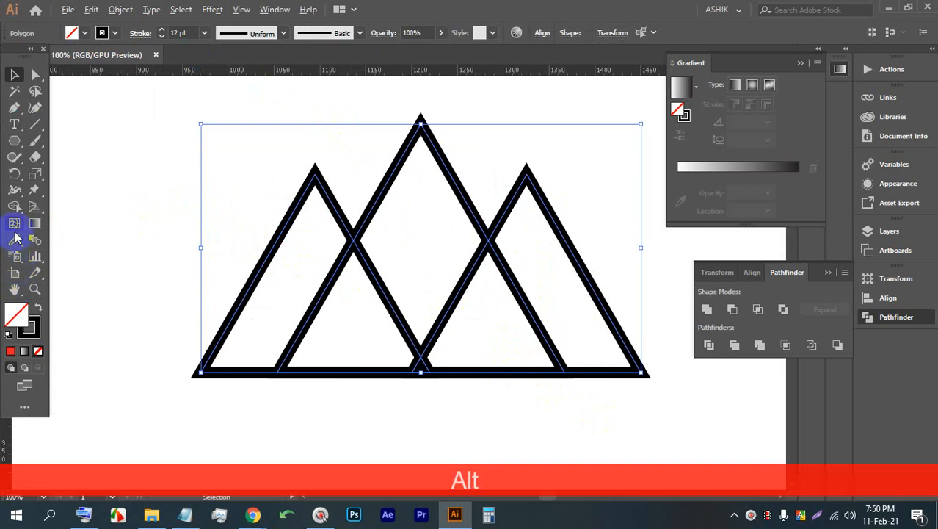
click(14, 207)
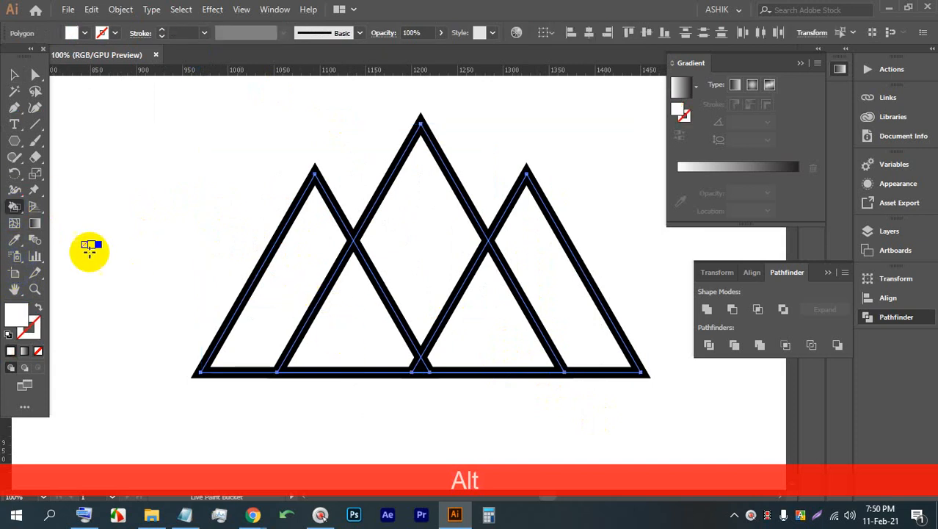
click(14, 206)
click(62, 206)
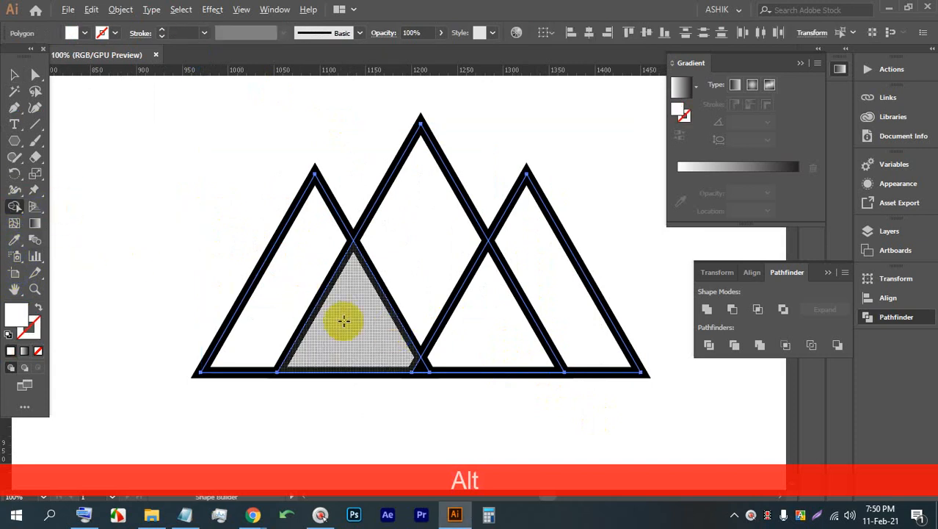
mouse_move(300, 301)
mouse_down()
mouse_move(352, 340)
mouse_move(399, 270)
mouse_move(463, 301)
mouse_move(530, 299)
mouse_move(519, 319)
mouse_move(406, 334)
mouse_move(288, 326)
mouse_up()
key(ctrl+z)
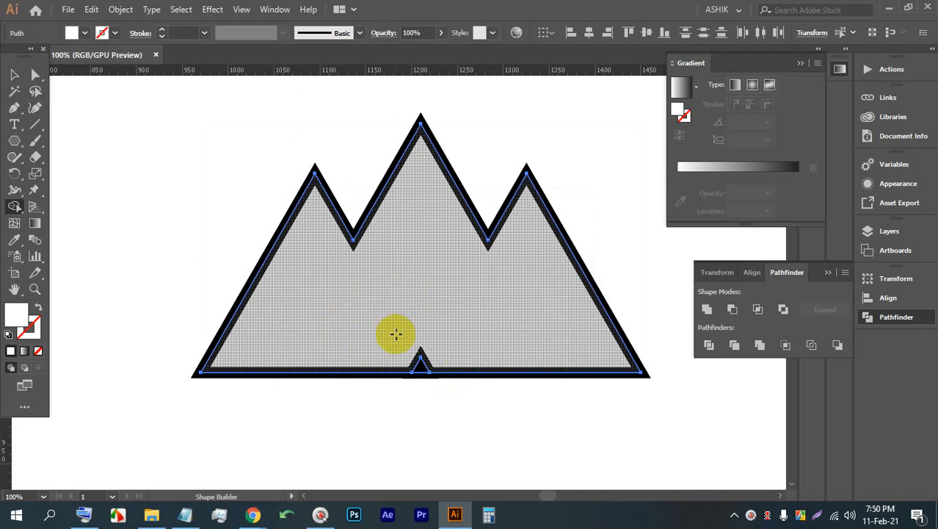
drag(432, 369, 435, 370)
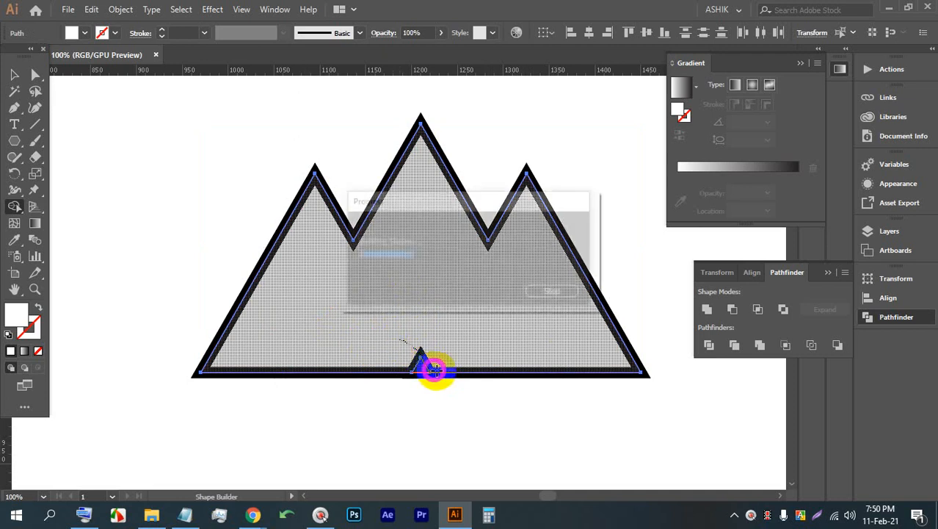
click(14, 74)
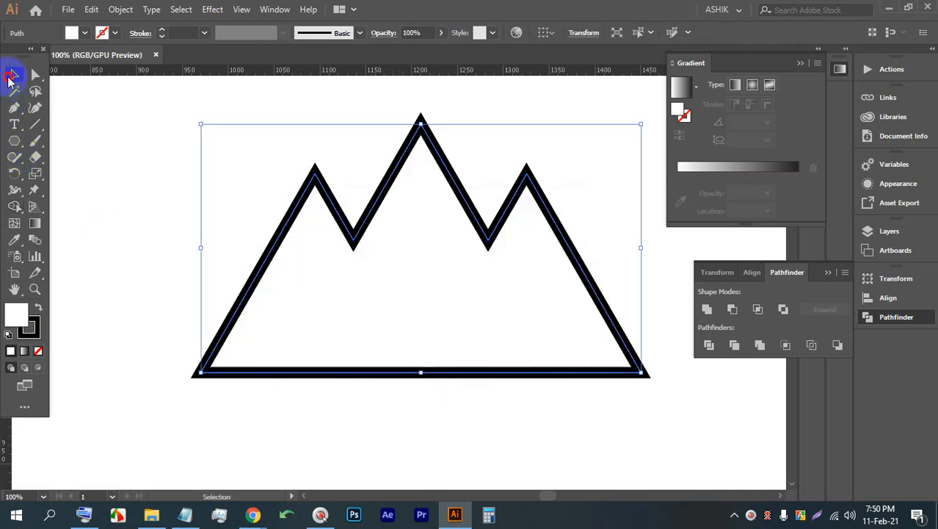
click(262, 108)
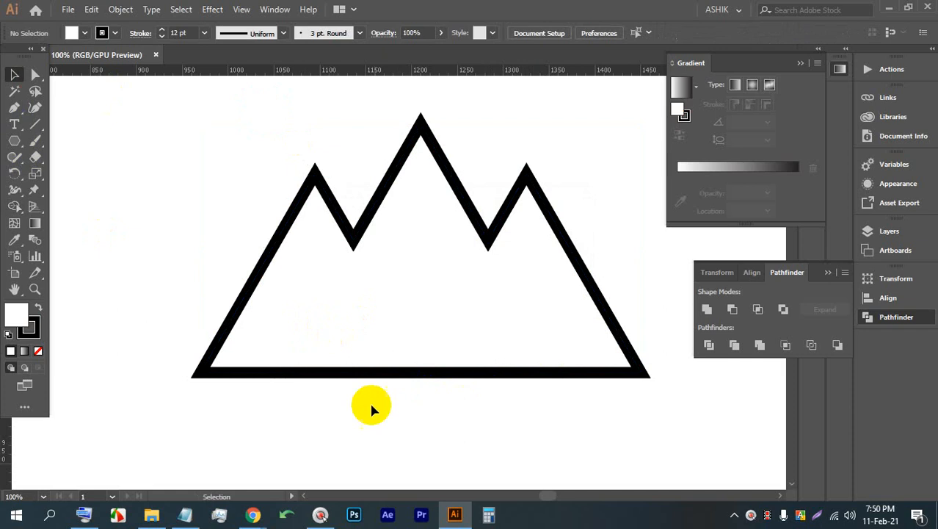
Step: Set the drawing colours to a black fill with no stroke and activate the Pen tool
click(14, 107)
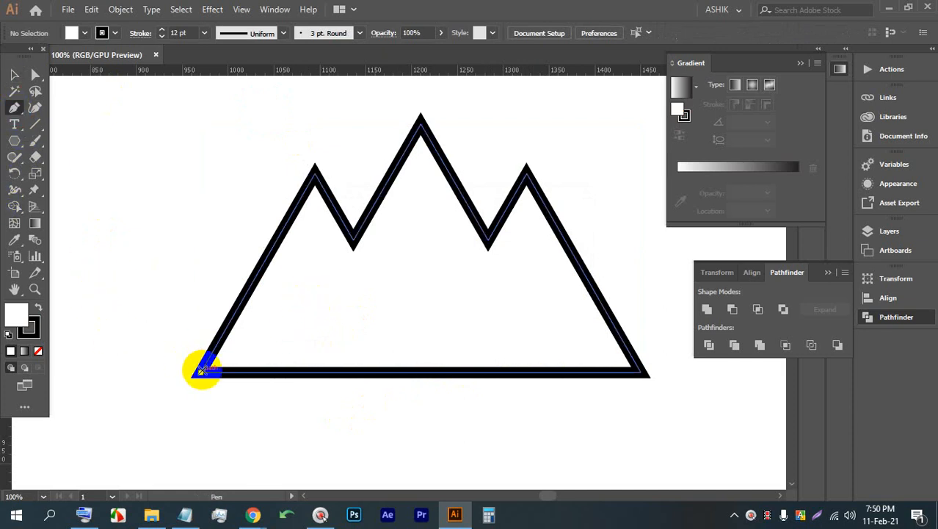
key(a)
click(108, 32)
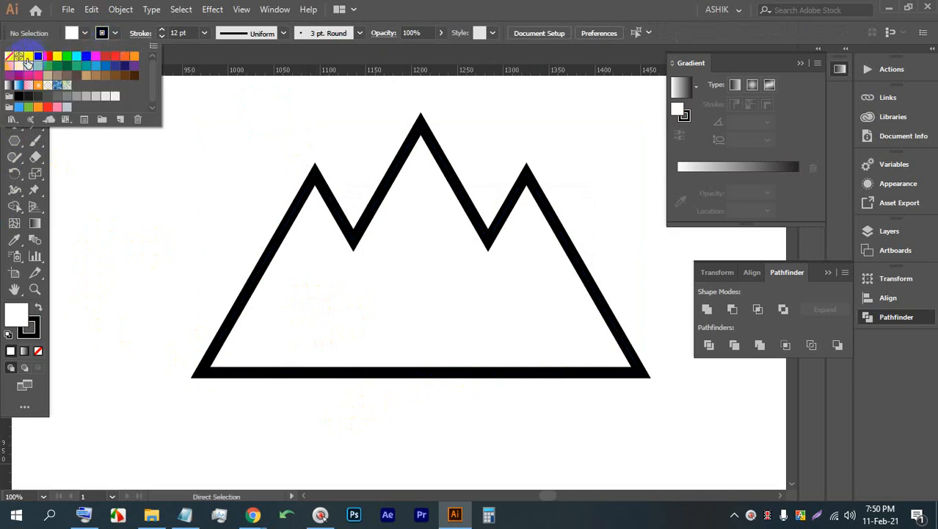
click(9, 56)
click(88, 31)
click(82, 34)
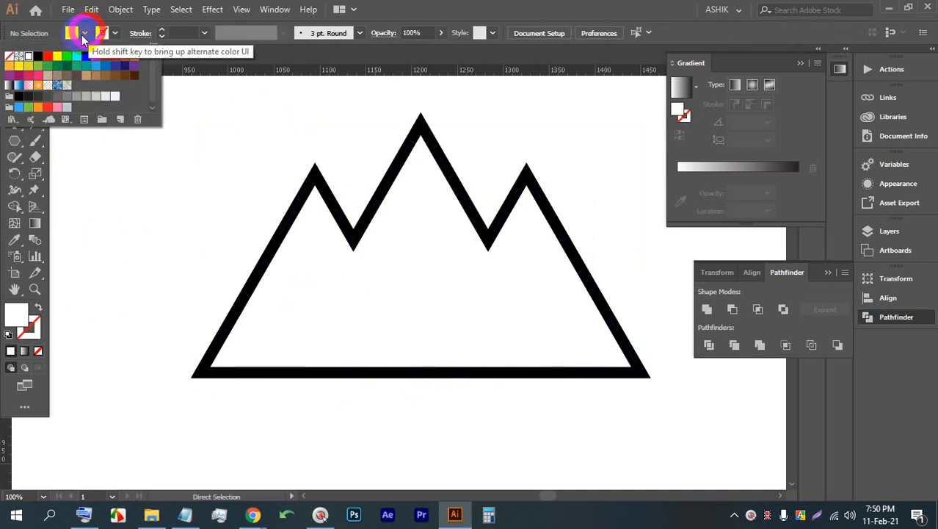
click(9, 56)
click(87, 32)
click(86, 34)
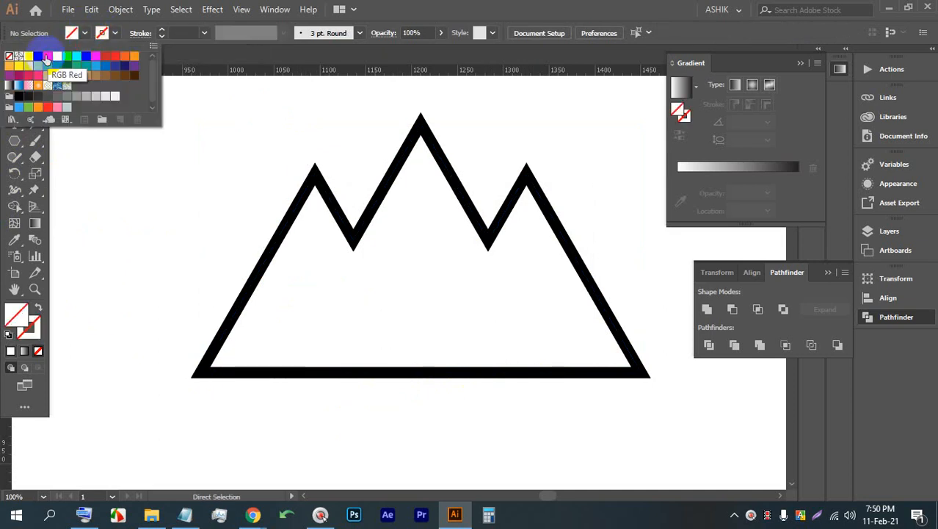
click(410, 4)
key(p)
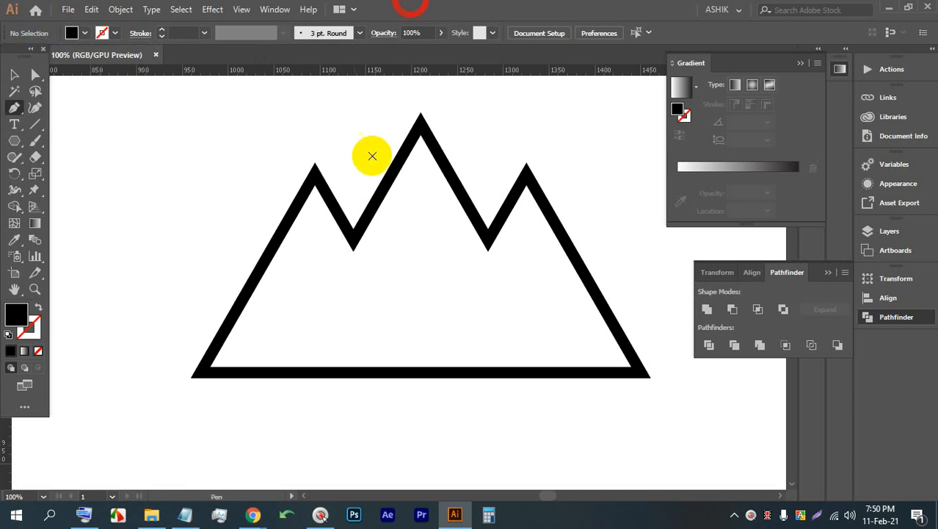
Step: Start a black jagged silhouette at the mountain's lower-left corner with the Pen tool, drawing three small spikes below the left peak
click(207, 369)
key(Caps_Lock)
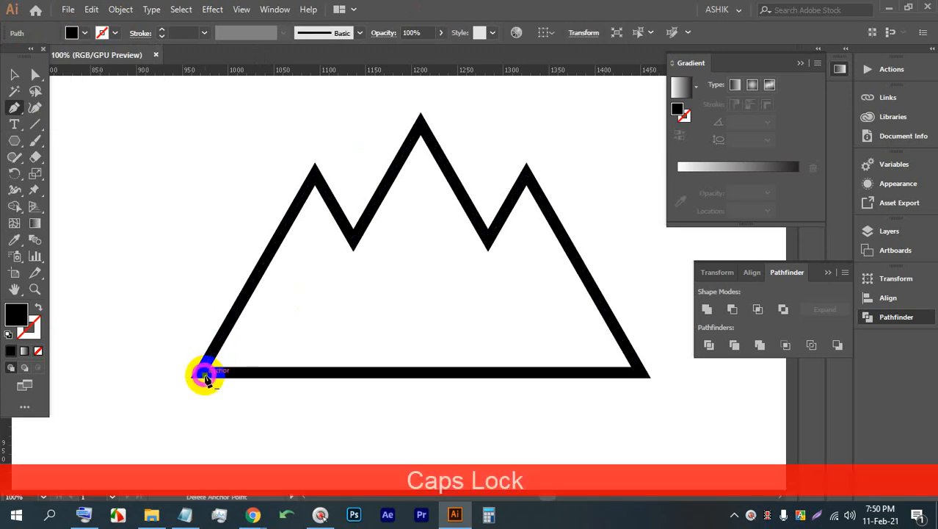
drag(205, 373, 272, 300)
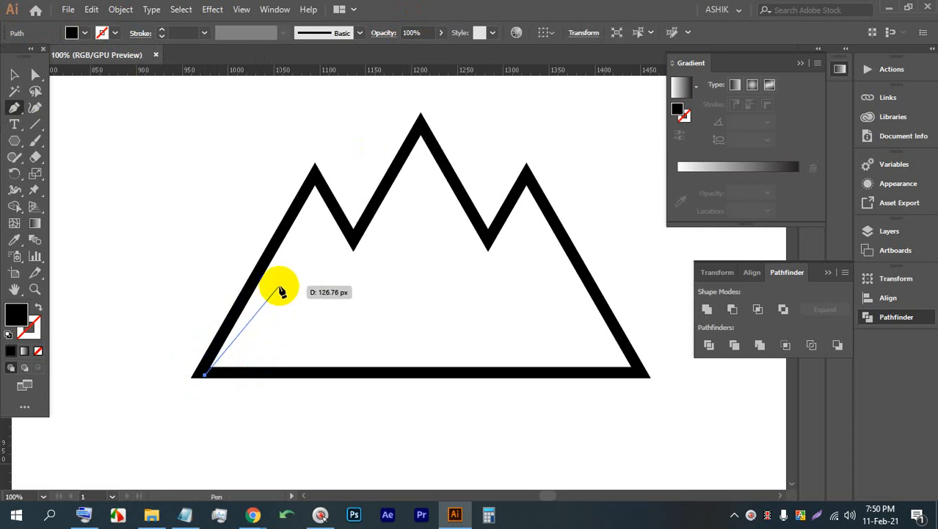
click(279, 286)
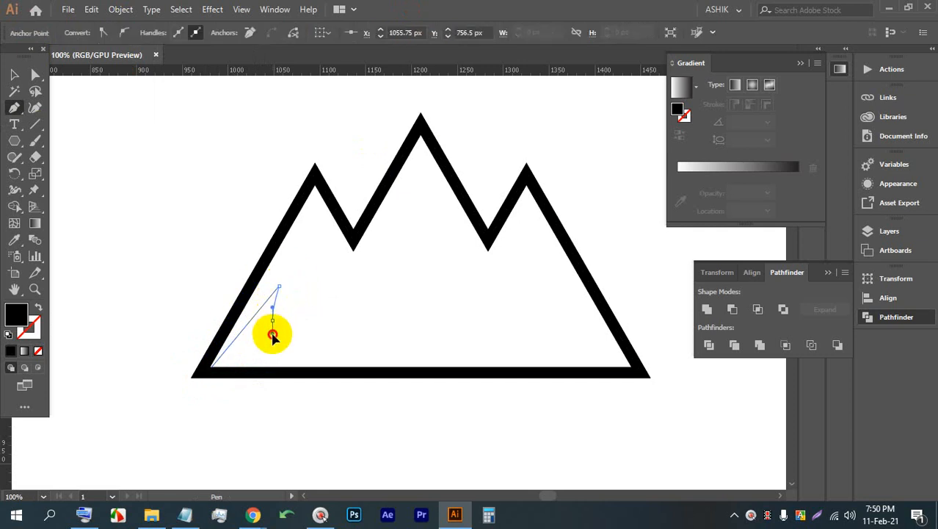
drag(273, 337, 272, 334)
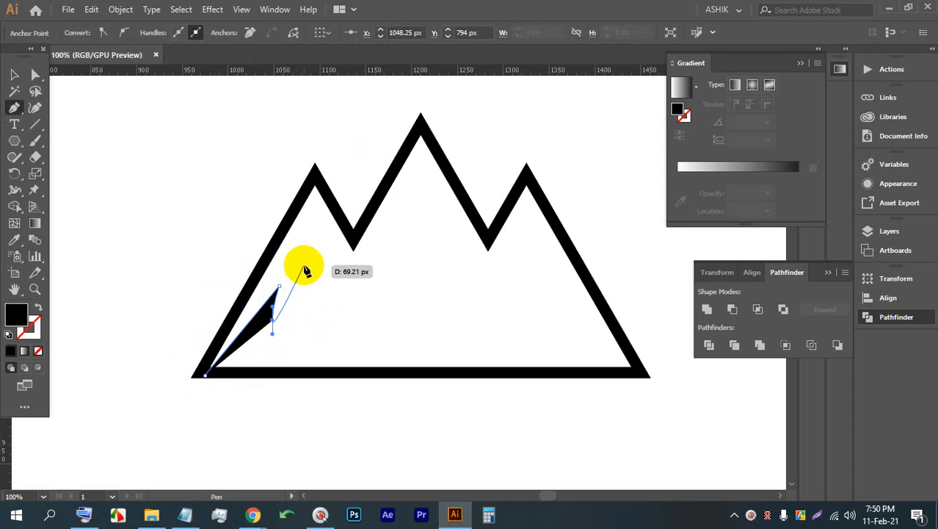
drag(303, 270, 296, 334)
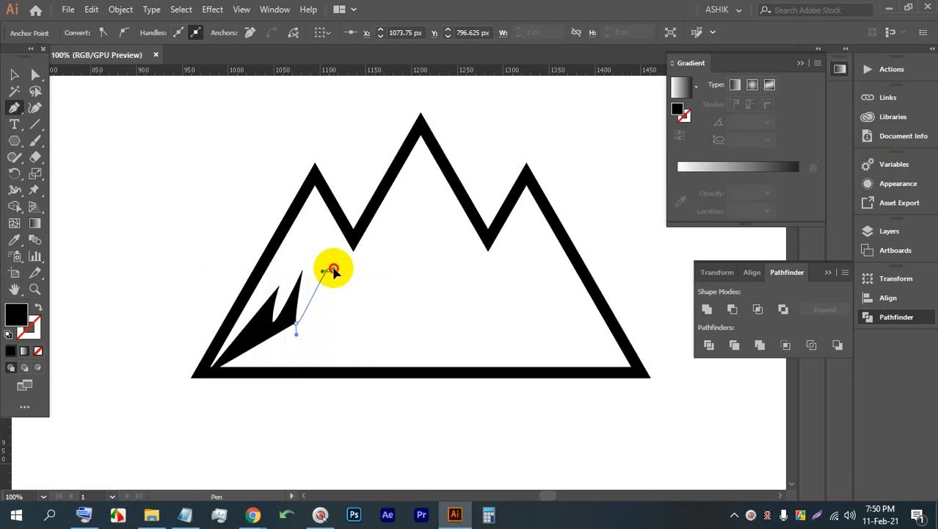
mouse_move(333, 270)
mouse_down()
mouse_move(343, 282)
mouse_move(363, 279)
mouse_move(341, 253)
mouse_move(335, 267)
mouse_up()
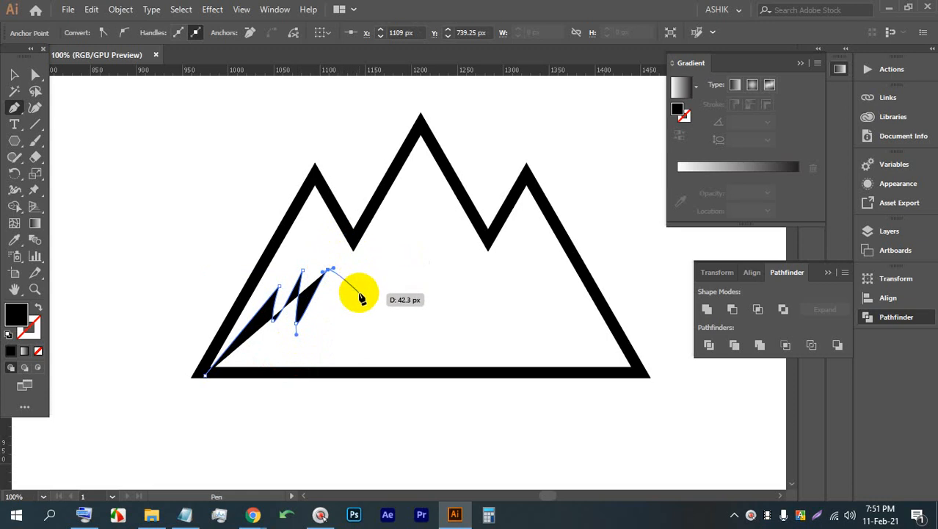
click(329, 322)
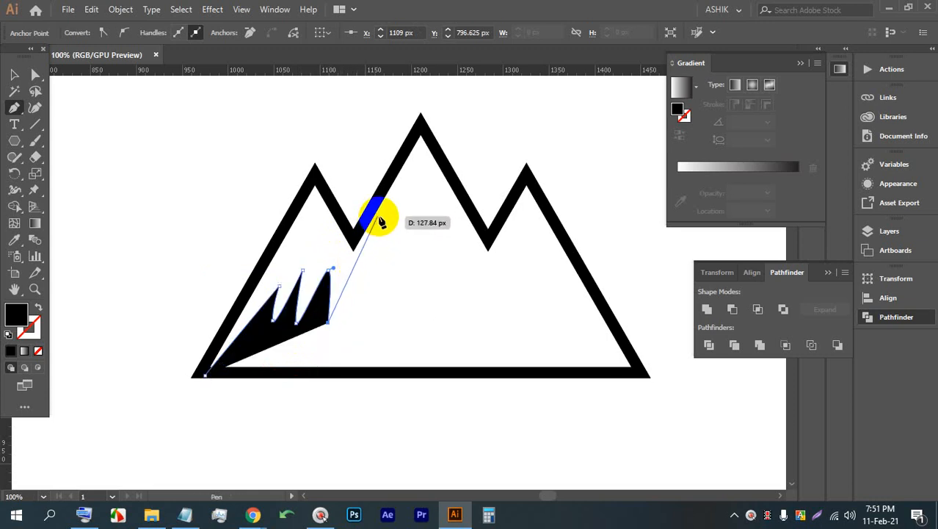
Step: Continue the silhouette with two tall spikes and one shorter spike below the central peak
click(378, 218)
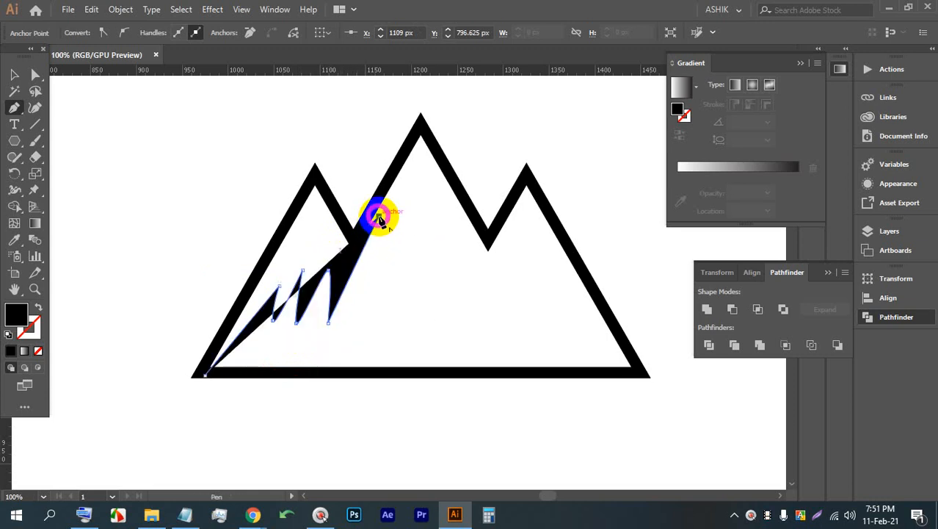
click(387, 308)
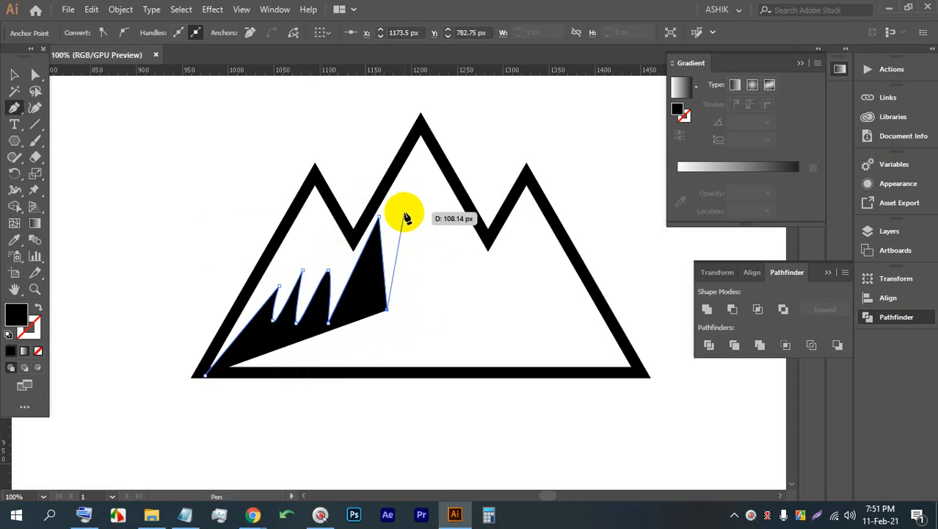
click(406, 210)
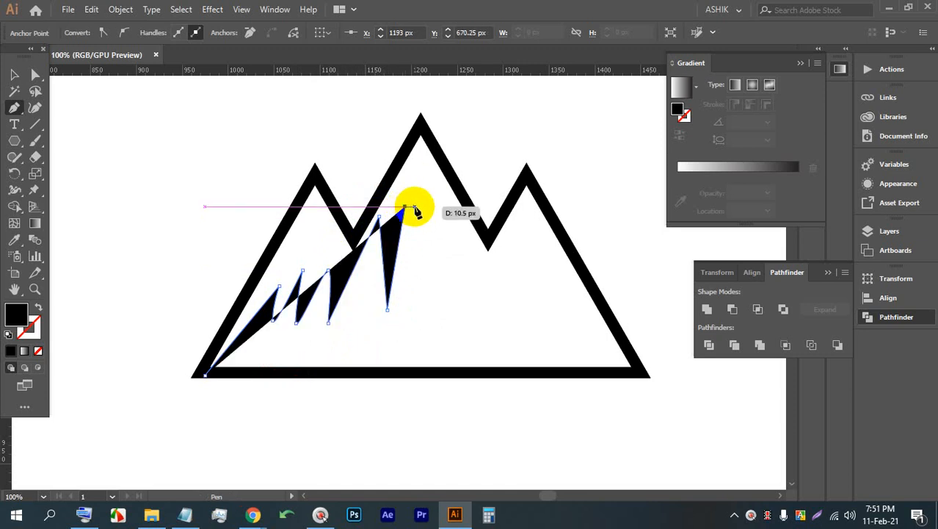
key(ctrl+z)
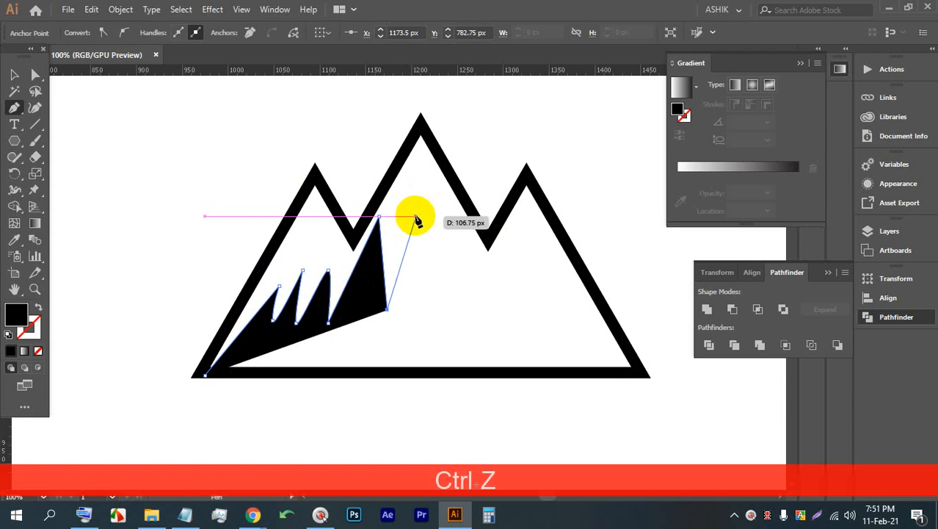
click(421, 215)
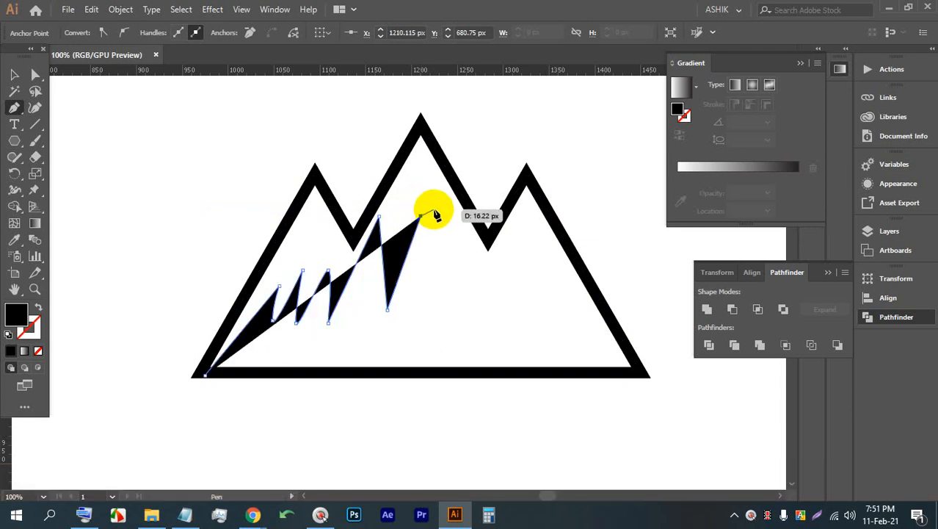
click(421, 308)
click(431, 244)
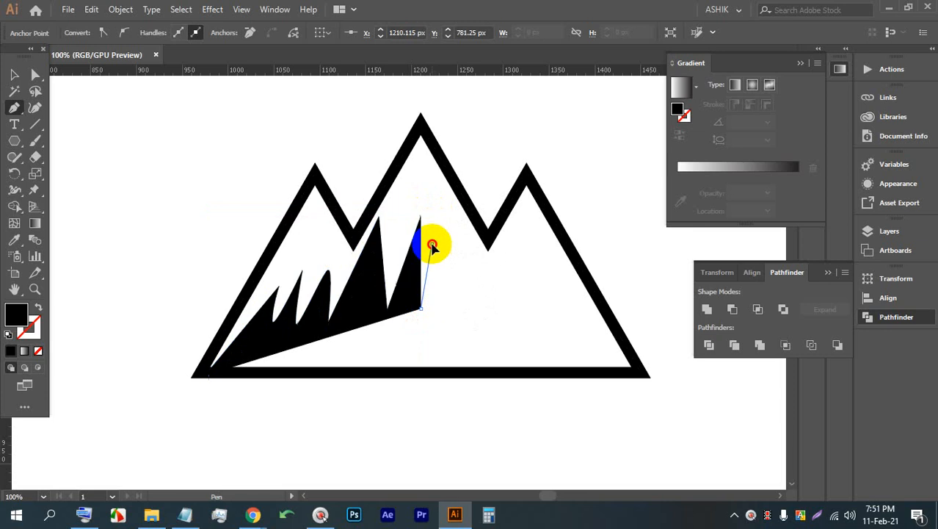
click(474, 309)
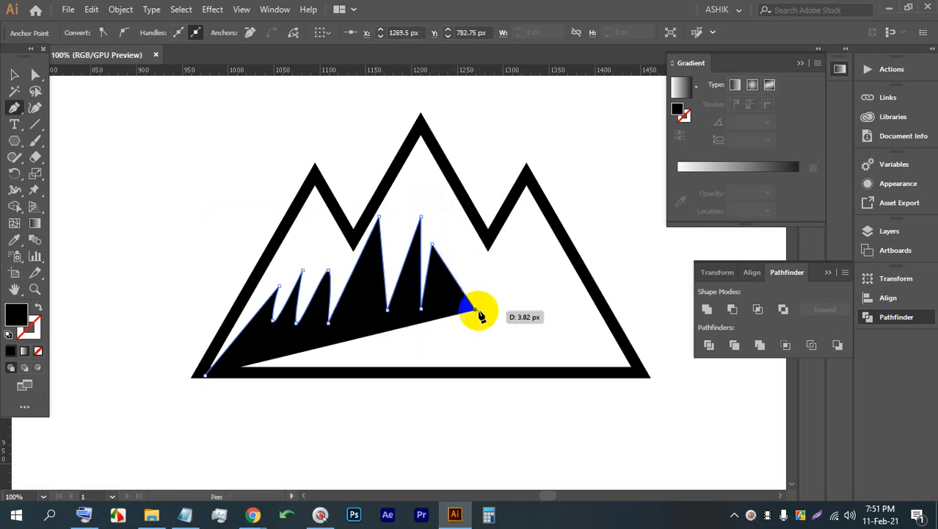
Step: Add three spikes towards the mountain's right slope, close the silhouette along the base from the lower-right corner, and deselect it
click(458, 250)
drag(494, 293, 497, 317)
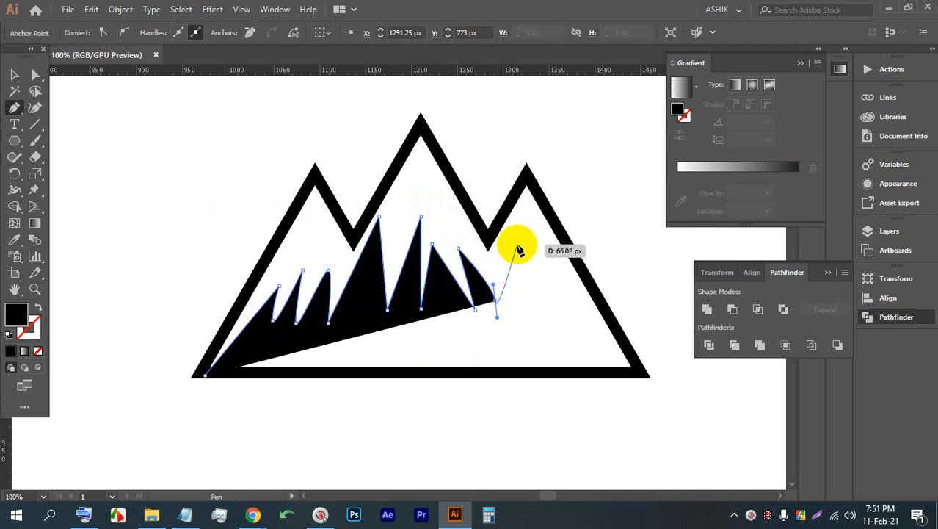
alt+click(495, 298)
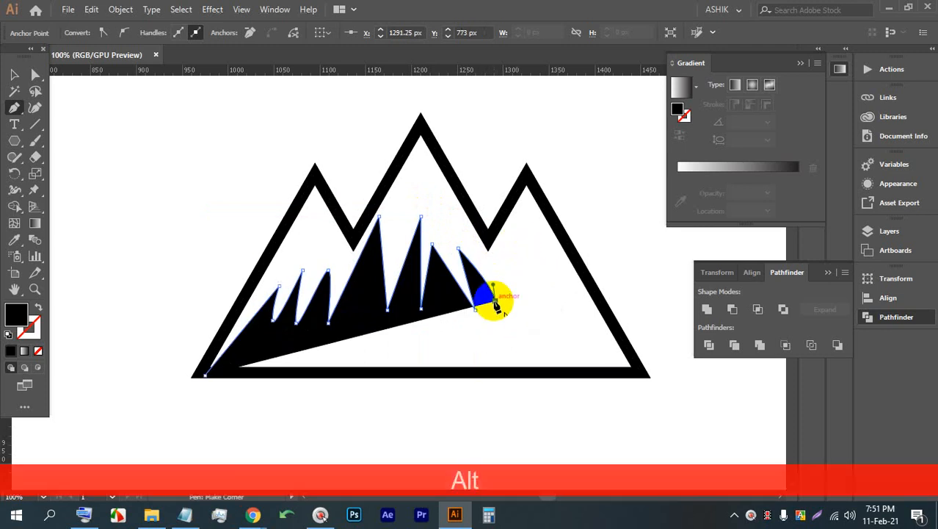
click(517, 253)
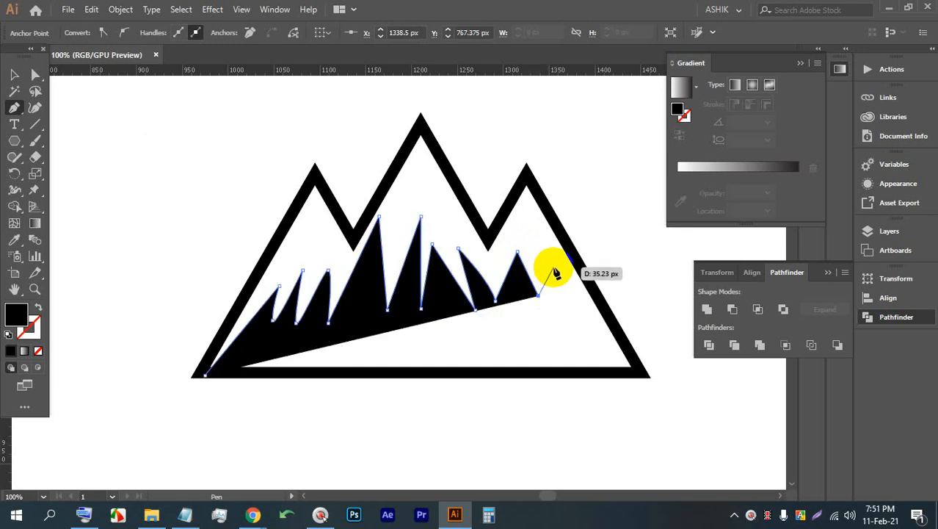
click(555, 267)
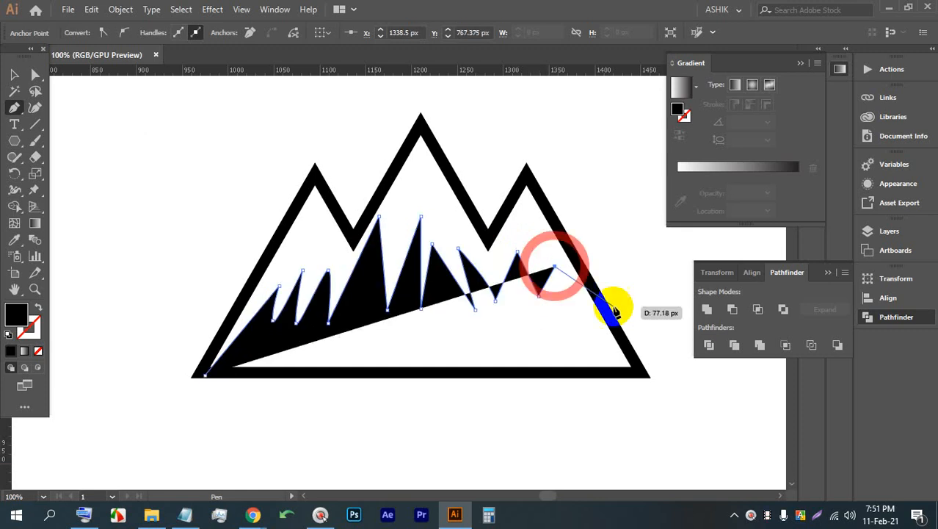
click(638, 367)
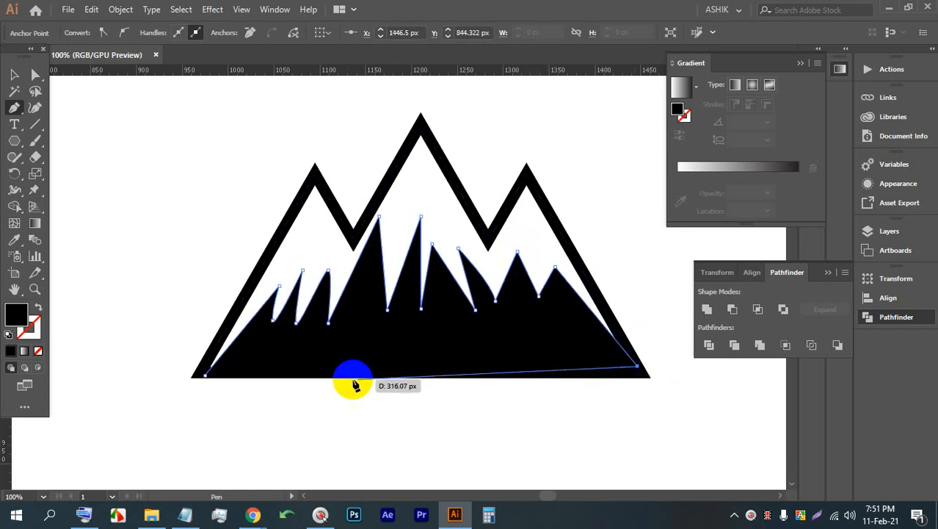
click(206, 376)
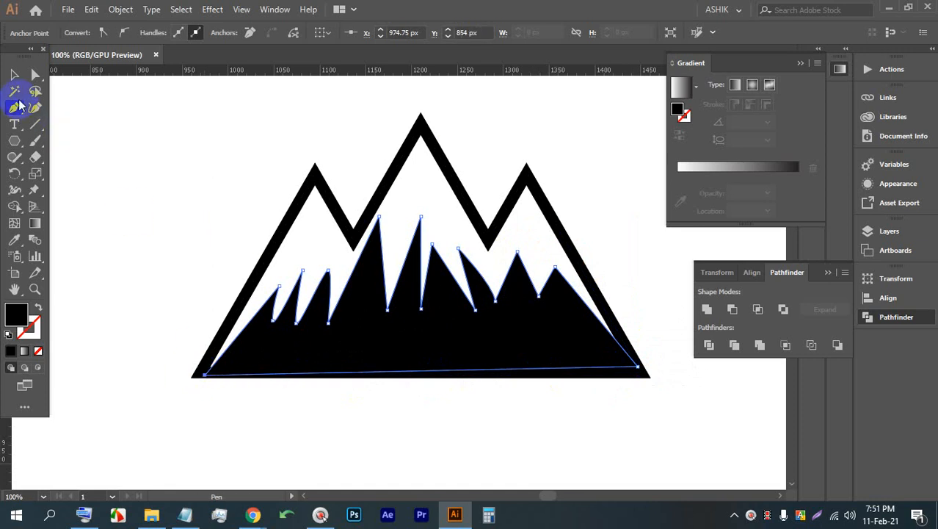
click(14, 74)
click(511, 414)
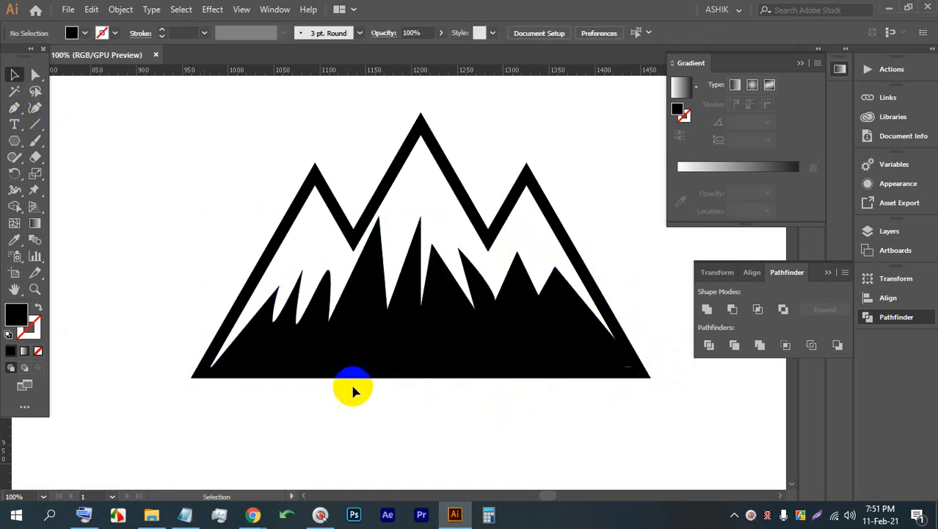
Step: Reshape the silhouette's anchors with Direct Selection, raising the valley after the third spike and moving the fourth spike's tip to the left notch
scroll(355, 367, down, 1)
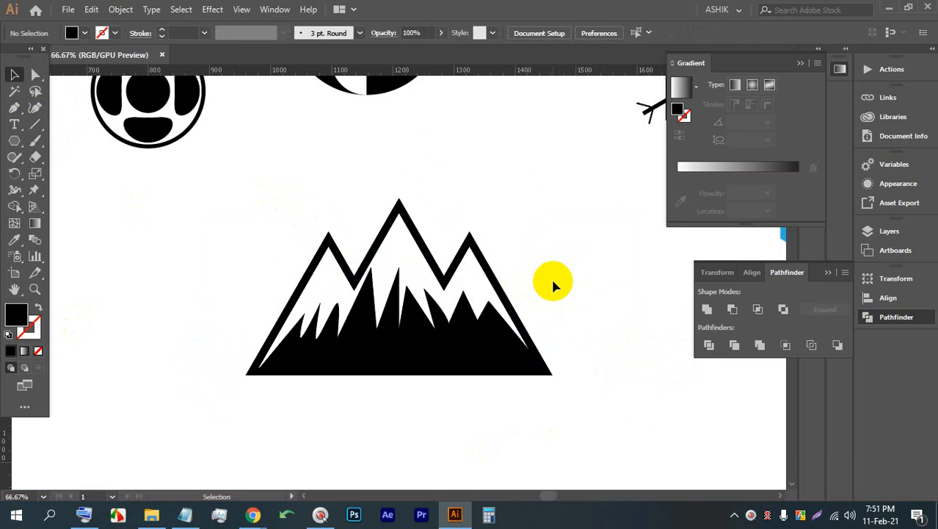
scroll(348, 307, up, 2)
click(362, 286)
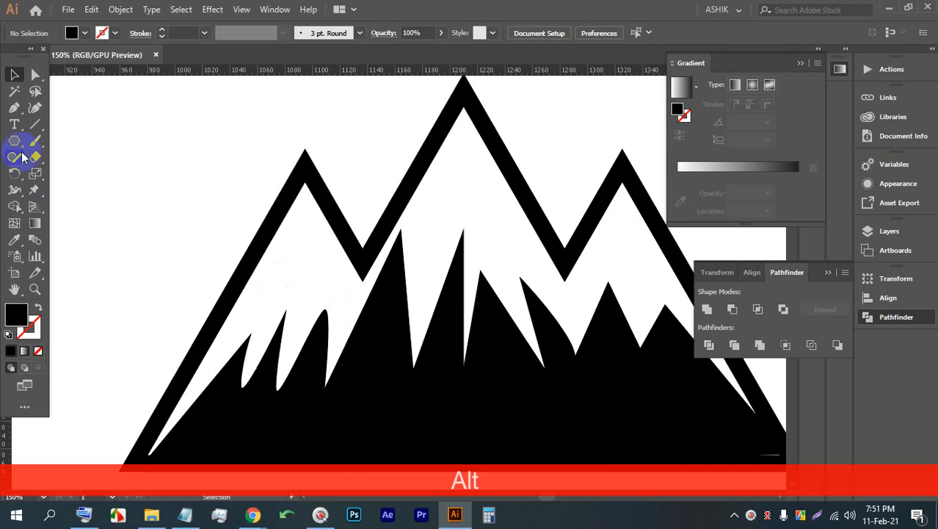
click(402, 314)
click(35, 76)
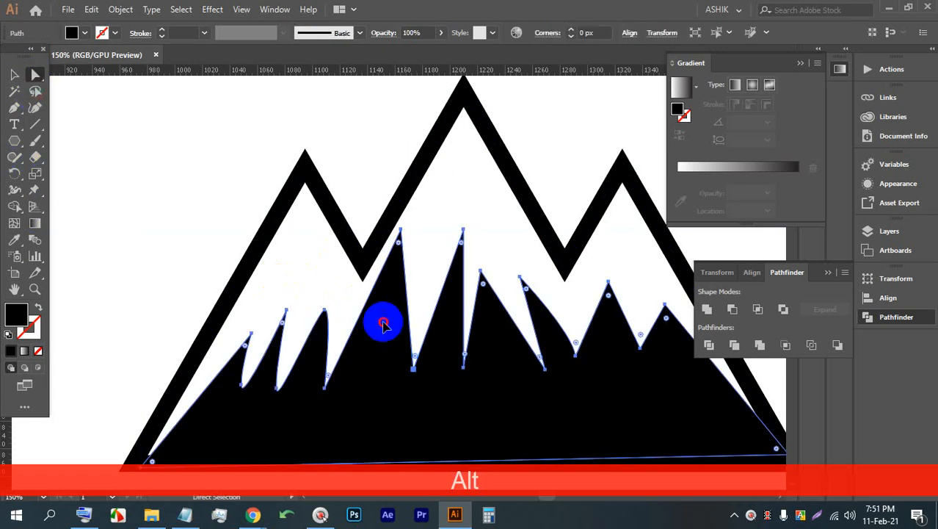
click(324, 310)
mouse_move(324, 310)
mouse_down()
mouse_move(337, 296)
mouse_move(331, 317)
mouse_up()
drag(327, 383, 335, 339)
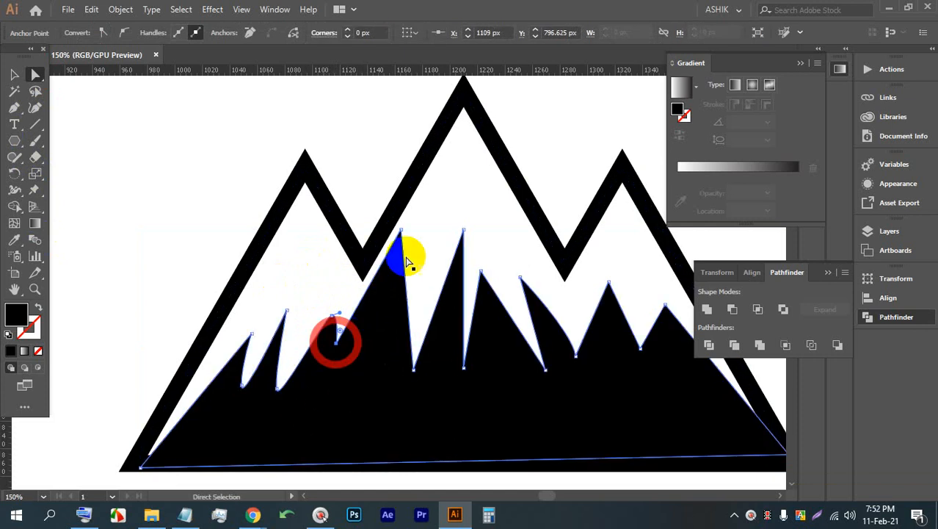
drag(402, 231, 367, 266)
click(361, 267)
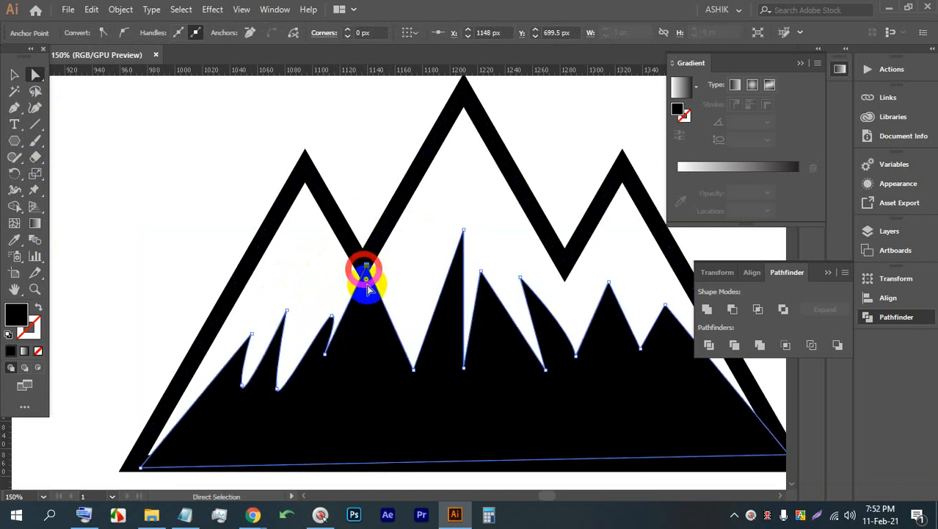
scroll(331, 297, down, 3)
scroll(387, 272, up, 6)
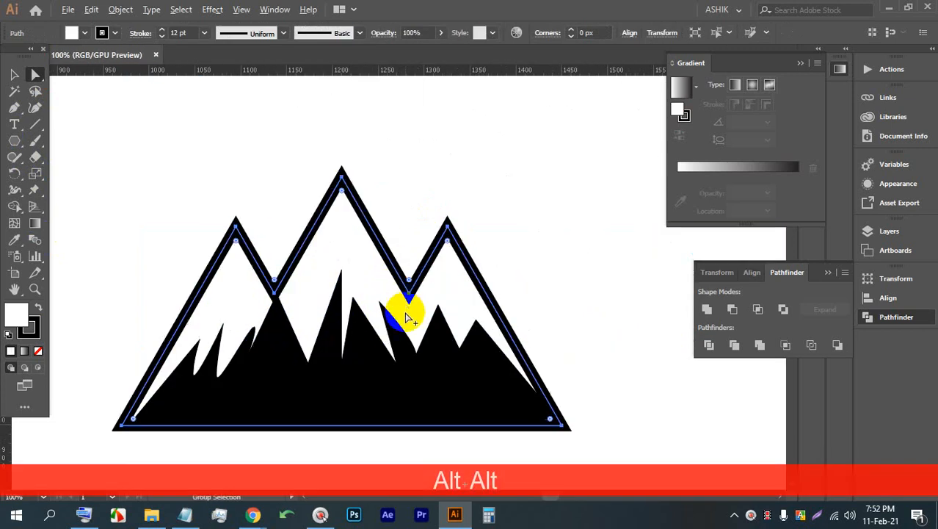
scroll(408, 306, up, 1)
drag(521, 347, 428, 302)
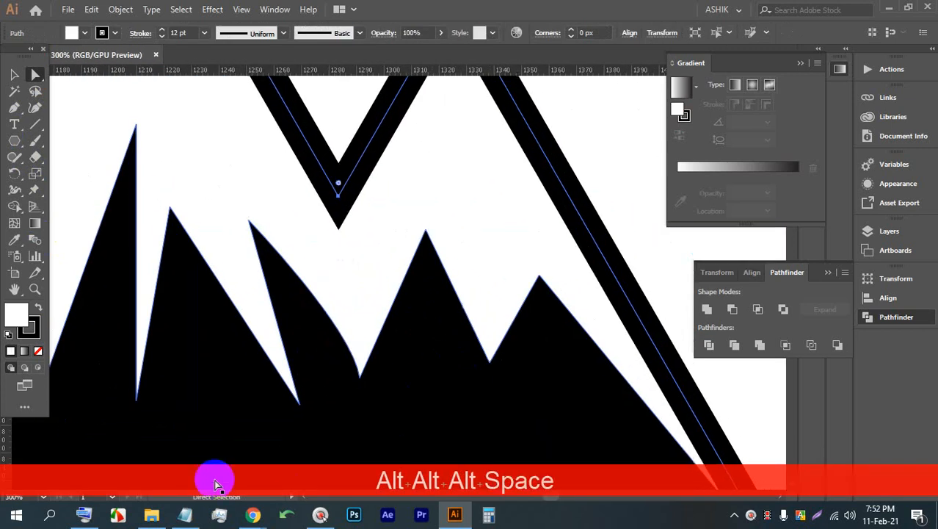
click(252, 516)
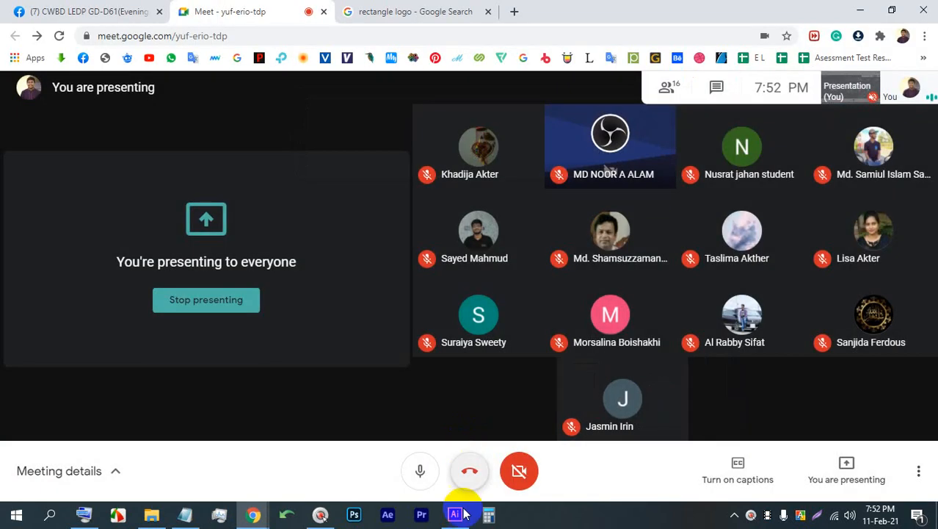
click(455, 514)
Step: Draw a closed leaf-shaped spike with the Pen tool, rising from the silhouette's valley after the third spike to the right notch
key(alt)
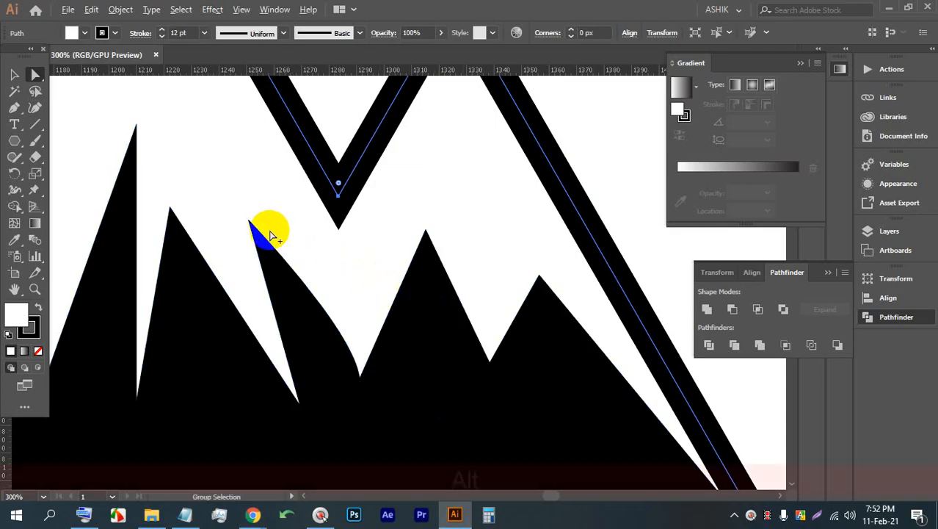
scroll(270, 254, up, 1)
click(13, 107)
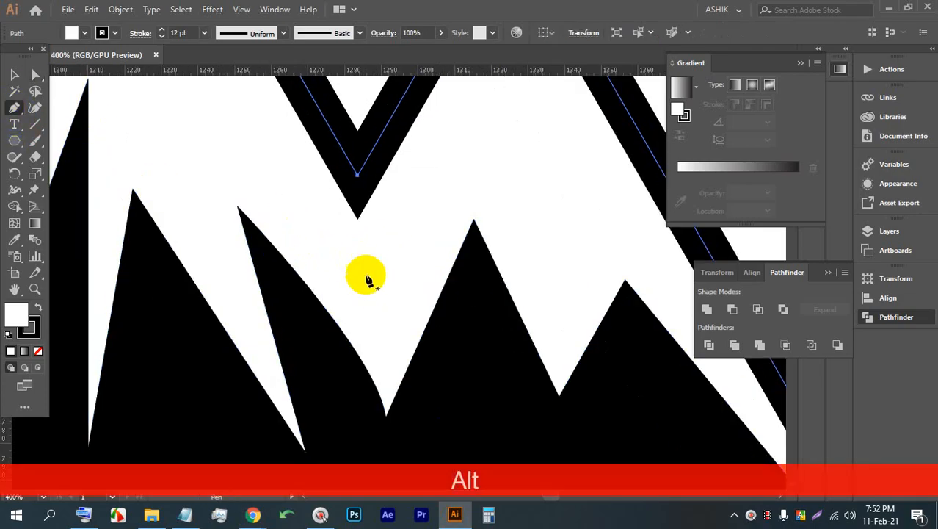
scroll(367, 277, down, 1)
drag(352, 388, 350, 304)
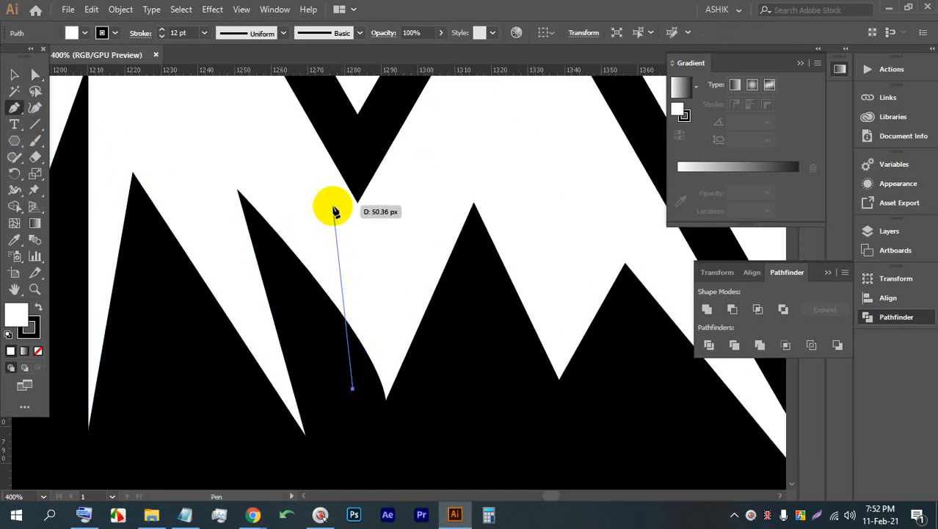
drag(323, 130, 341, 156)
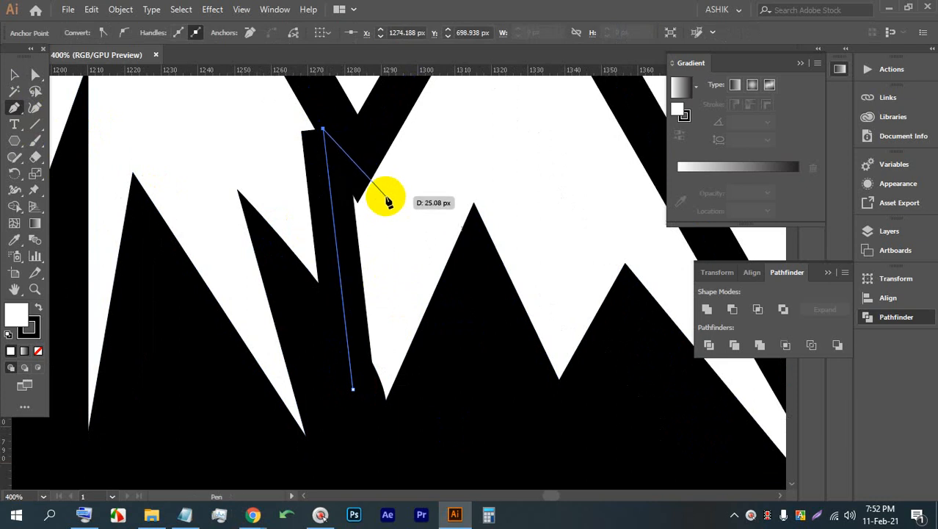
drag(456, 351, 462, 411)
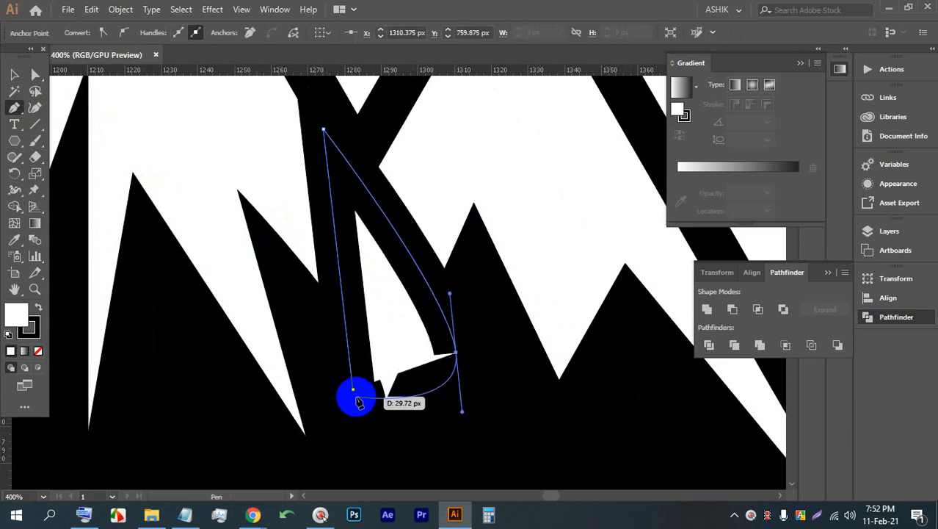
drag(388, 448, 351, 391)
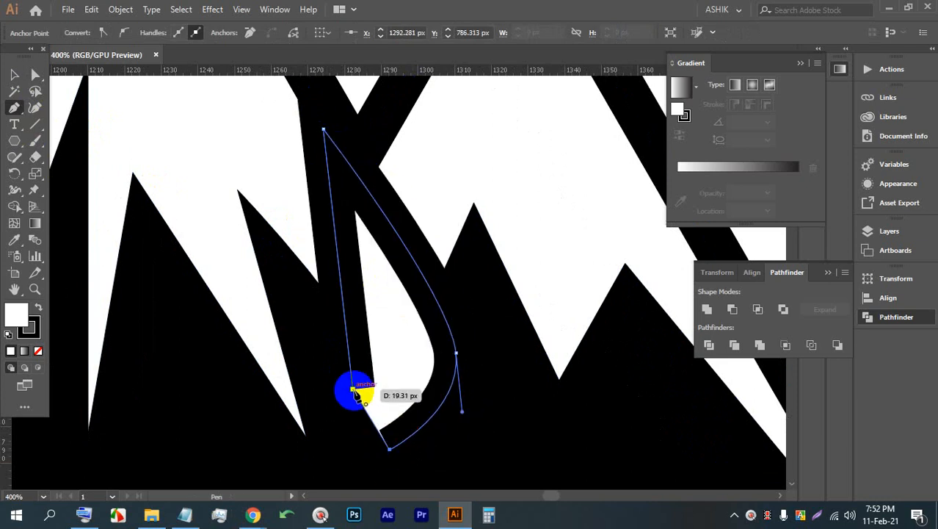
click(353, 389)
Step: Try a black fill with no stroke on the mountain outline, and undo the change
click(14, 74)
click(388, 209)
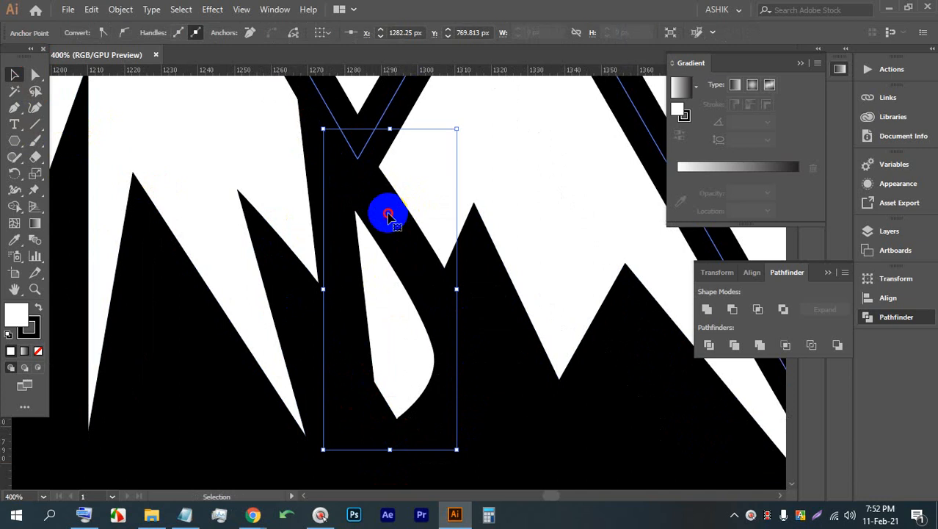
click(71, 33)
click(34, 57)
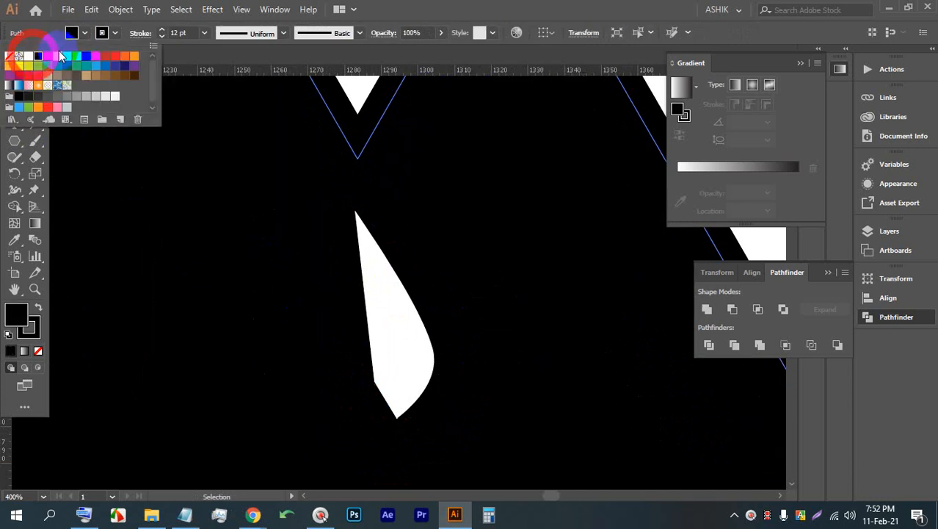
click(115, 34)
click(106, 34)
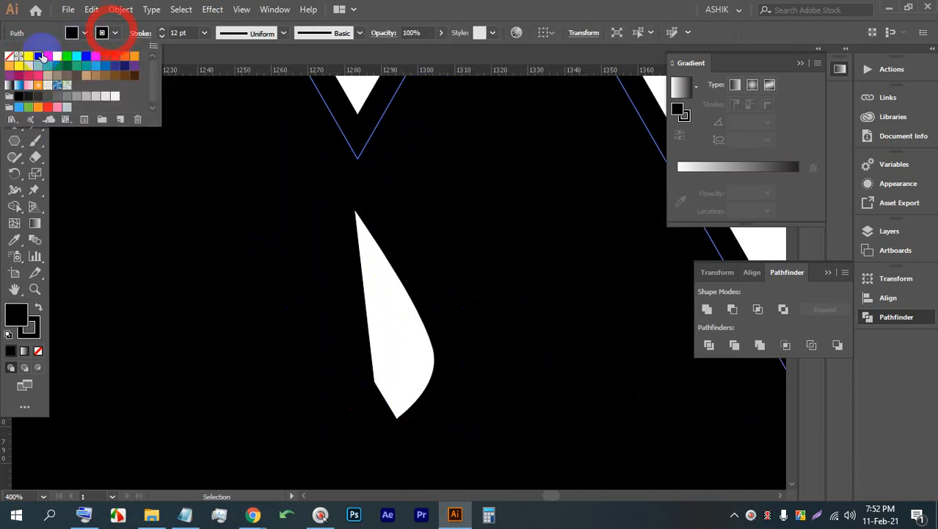
click(9, 59)
scroll(379, 272, down, 4)
click(570, 226)
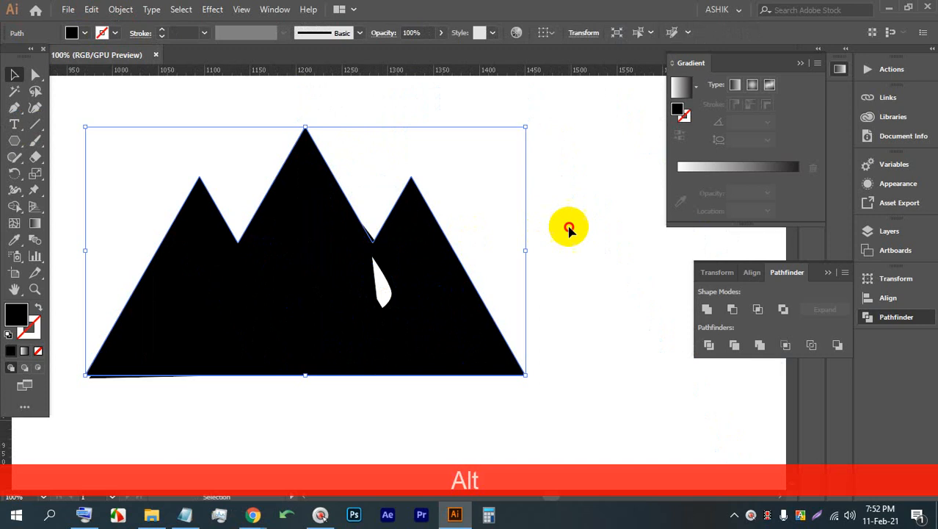
scroll(484, 284, down, 2)
key(ctrl+z)
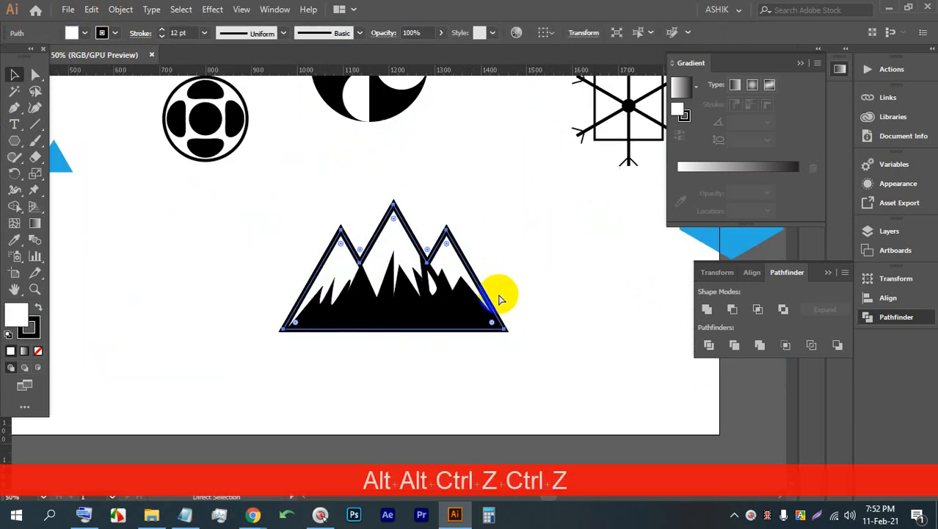
Step: Give the leaf-shaped spike below the right notch a black fill and no stroke, and deselect it
scroll(449, 286, up, 3)
click(373, 192)
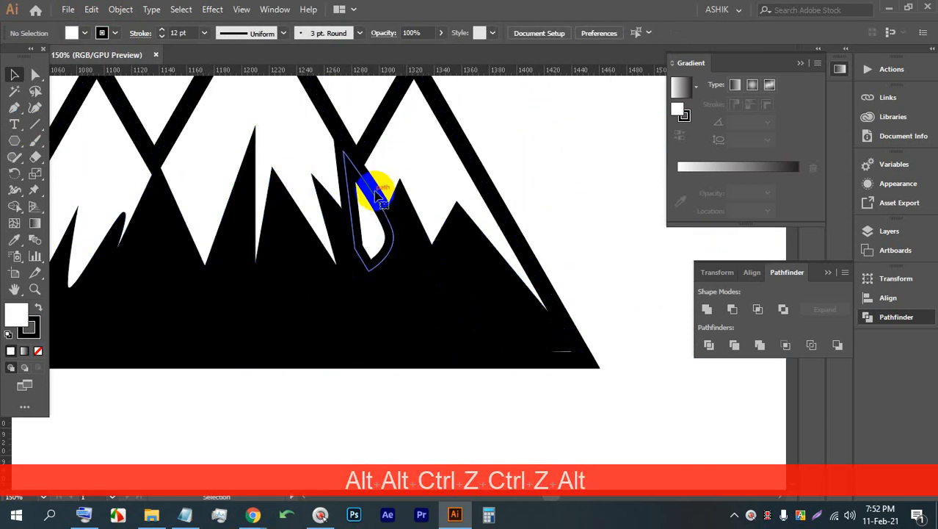
click(84, 34)
click(38, 58)
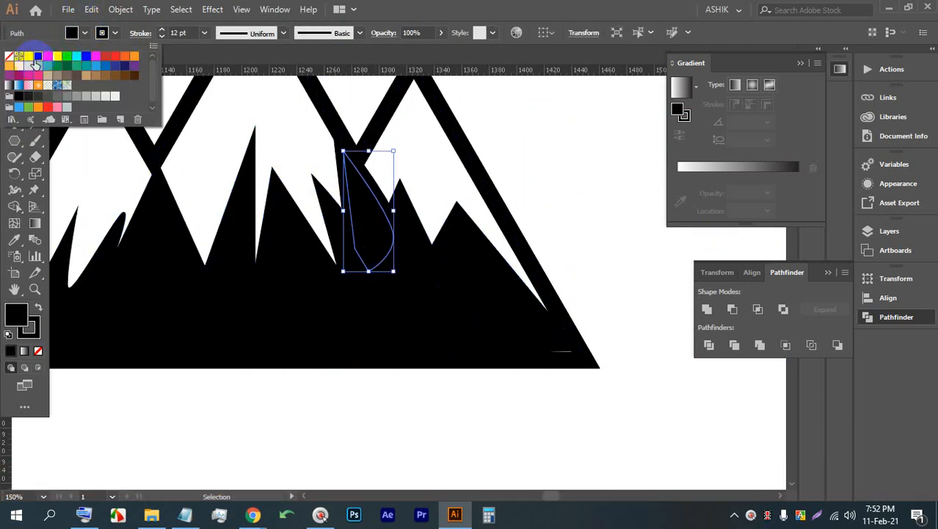
click(94, 31)
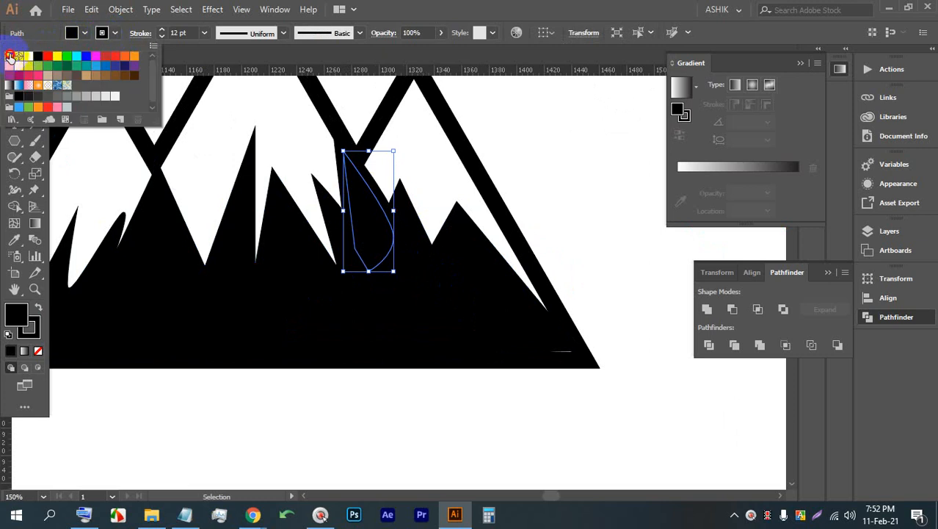
click(10, 57)
click(545, 150)
click(545, 155)
scroll(580, 227, down, 3)
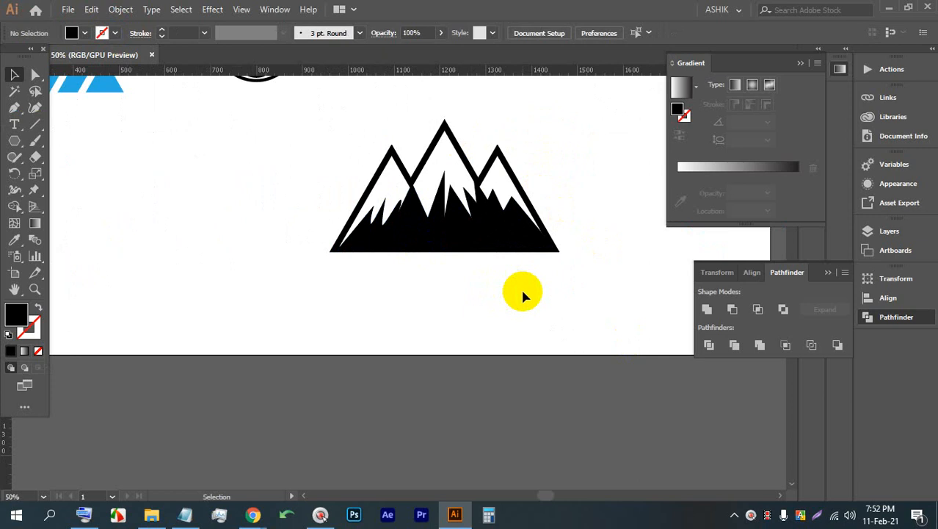
Step: Place a point text object below the mountain and scale it up proportionally to about 126 pt
scroll(519, 182, up, 3)
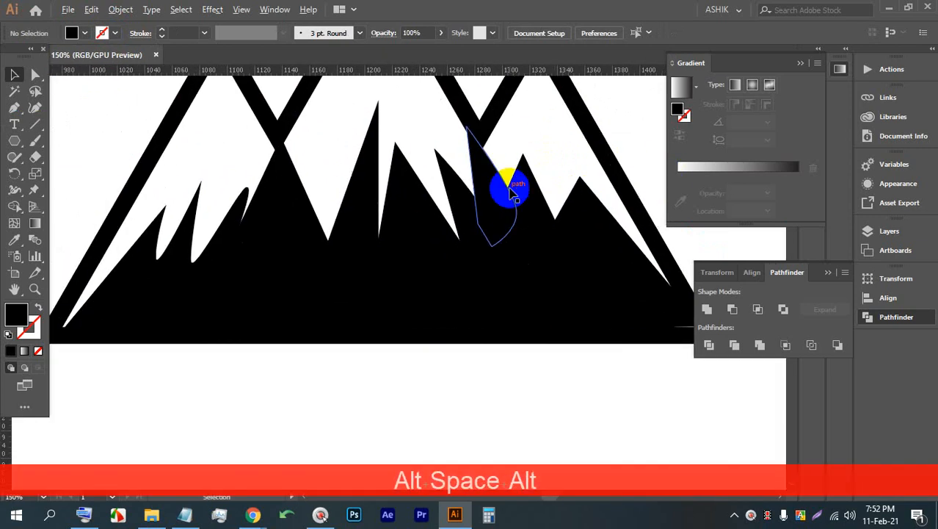
scroll(511, 192, down, 1)
click(14, 124)
click(329, 354)
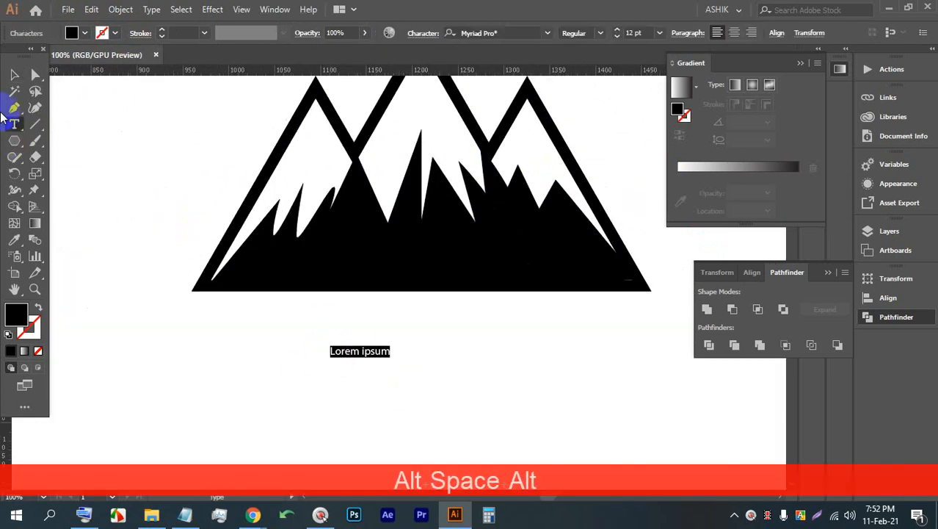
click(14, 74)
scroll(294, 322, down, 2)
drag(318, 335, 321, 439)
drag(312, 390, 329, 361)
Step: Replace the placeholder text below the mountain with MOUNTAIN in capital letters
triple_click(328, 360)
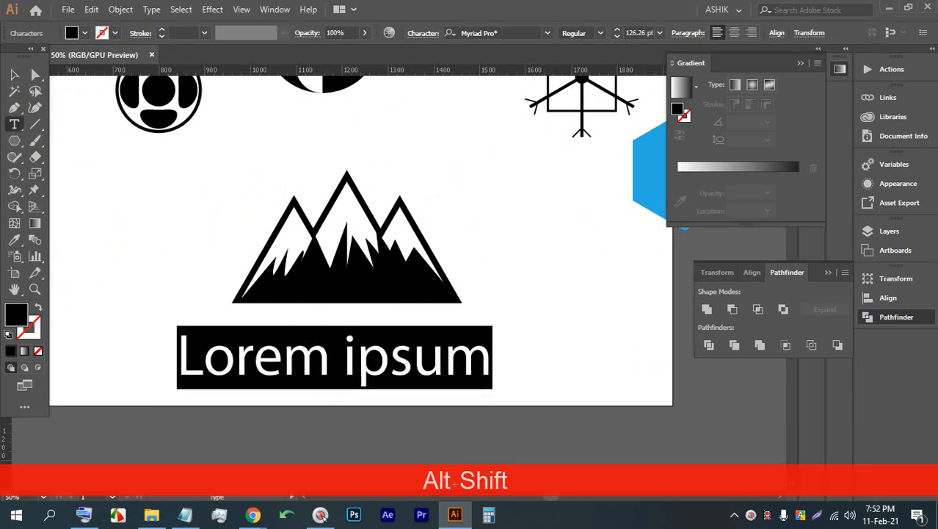
text(m)
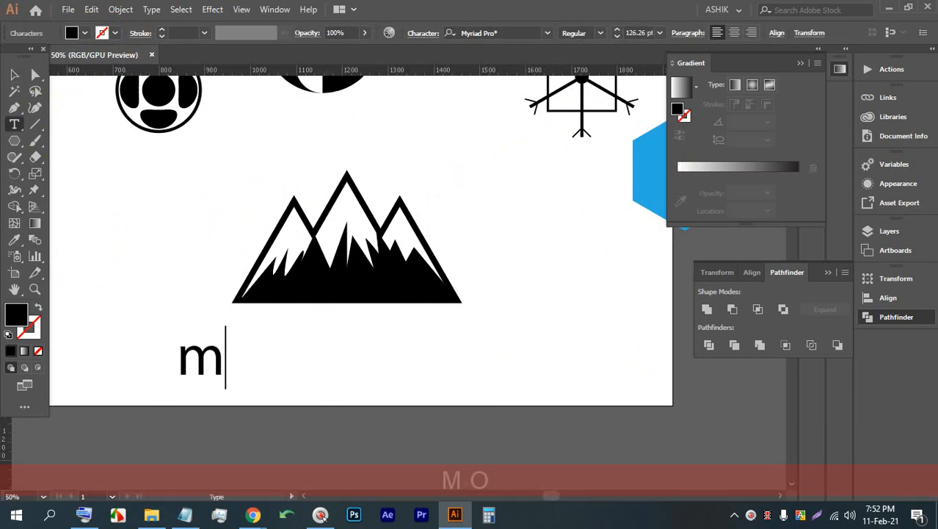
text(o)
key(BackSpace)
key(BackSpace)
key(Caps_Lock)
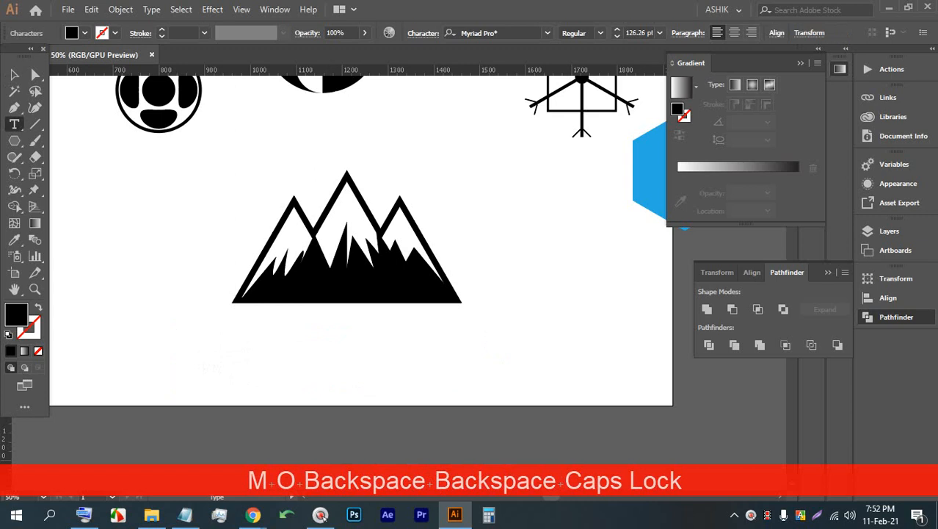
text(MOUNTAIN)
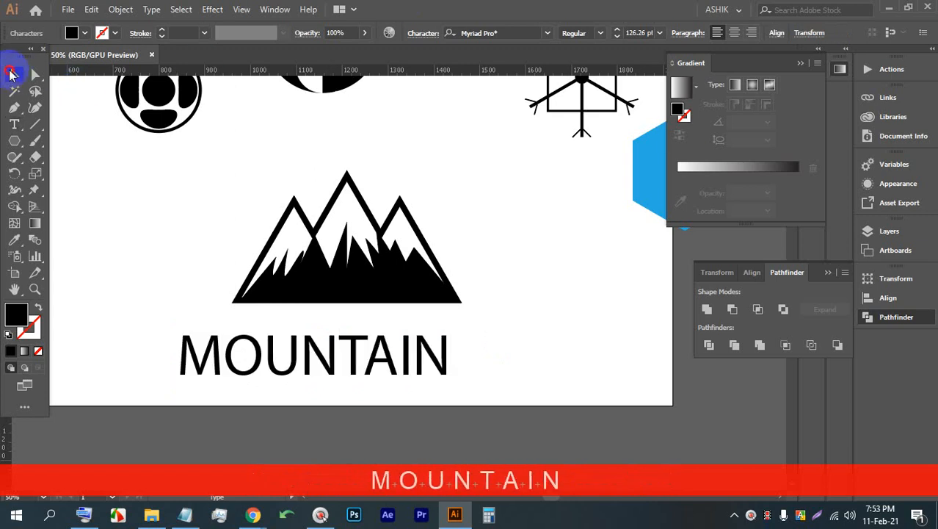
Step: Move the MOUNTAIN text close beneath the mountain's base, roughly centred, and open its font choices
click(10, 73)
scroll(314, 394, up, 2)
drag(294, 319, 356, 276)
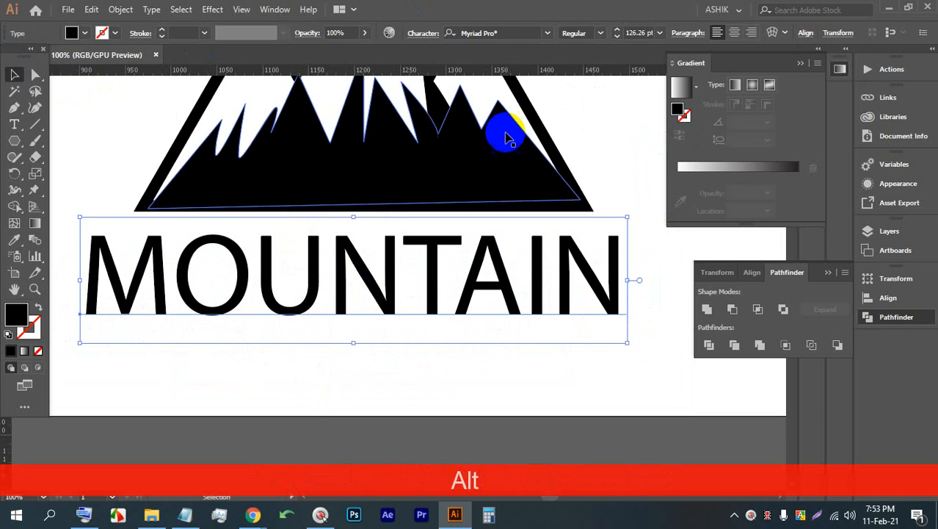
click(548, 32)
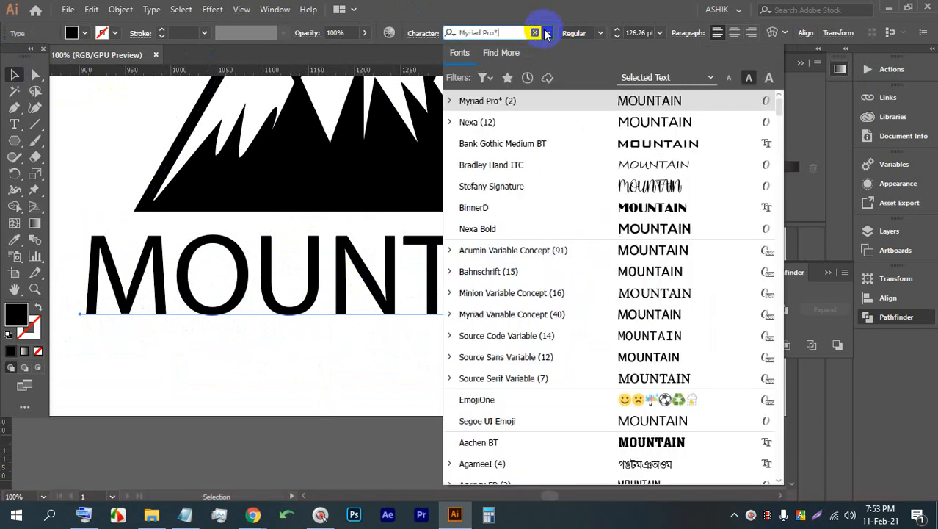
Step: Set the MOUNTAIN text in Minion Variable Concept and move it centred beneath the mountain
click(644, 293)
drag(397, 220, 393, 253)
drag(391, 286, 359, 249)
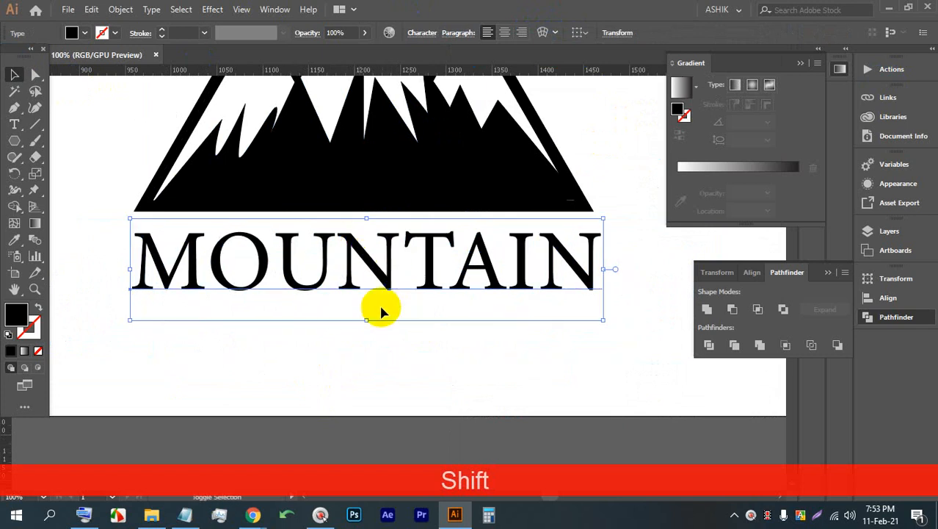
shift+click(363, 319)
click(360, 269)
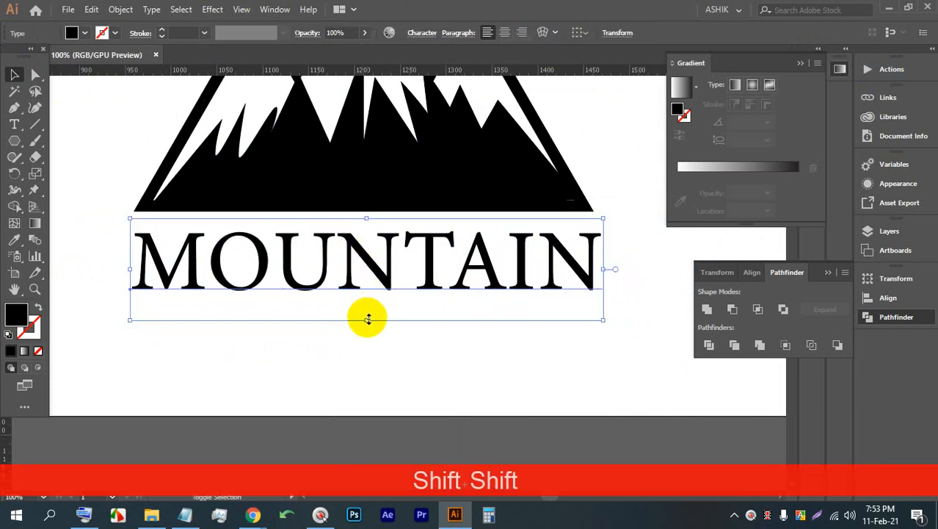
Step: Enlarge the MOUNTAIN text to slightly wider than the mountain's base and place it close under the base
drag(367, 320, 370, 339)
key(shift+Up)
drag(370, 290, 374, 283)
scroll(374, 279, down, 2)
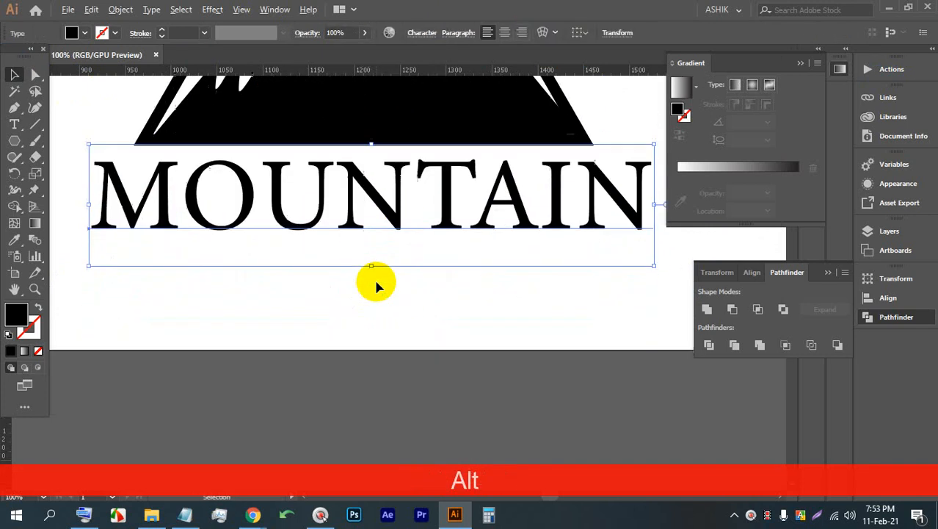
scroll(374, 277, down, 2)
click(548, 203)
Step: Save the document
scroll(376, 240, up, 2)
scroll(478, 236, down, 2)
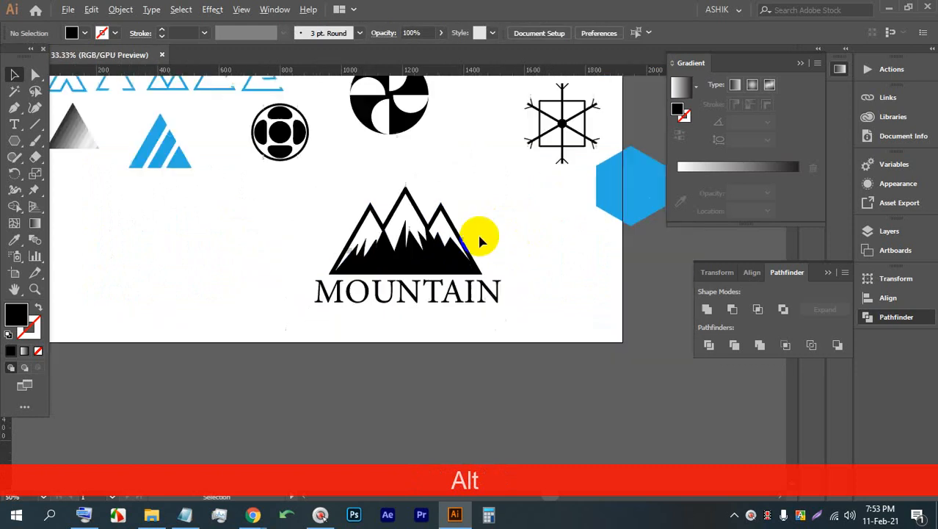
scroll(478, 240, up, 2)
key(ctrl+alt+s)
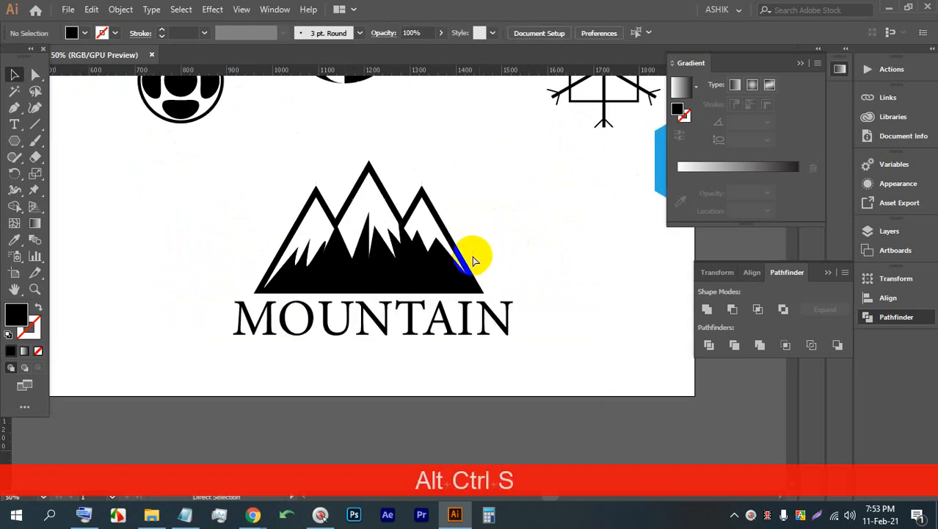
key(ctrl+s)
Step: Place a copy of the mountain logo and its text in the empty artboard area to the left of the original
scroll(482, 280, down, 2)
scroll(373, 239, up, 1)
drag(434, 325, 512, 334)
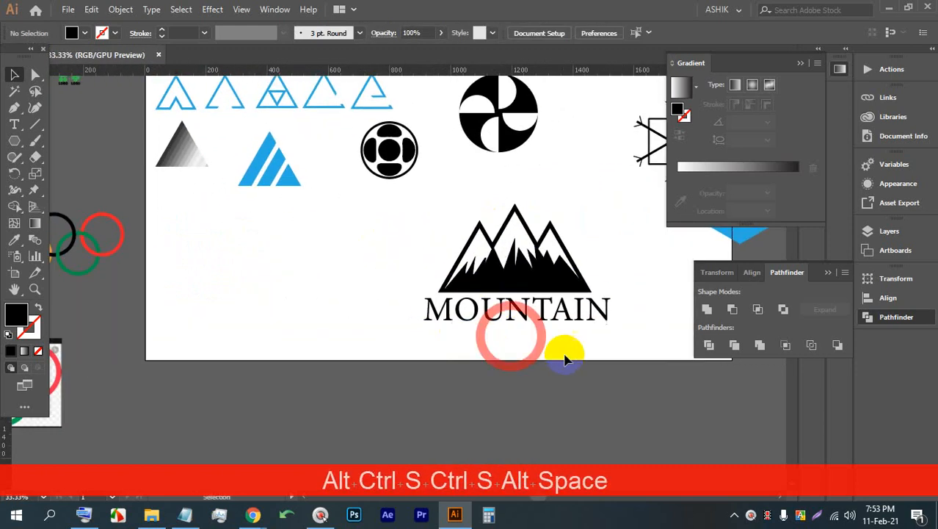
drag(583, 379, 444, 216)
drag(534, 226, 329, 248)
scroll(314, 226, up, 2)
drag(314, 209, 309, 244)
click(446, 274)
scroll(279, 273, up, 2)
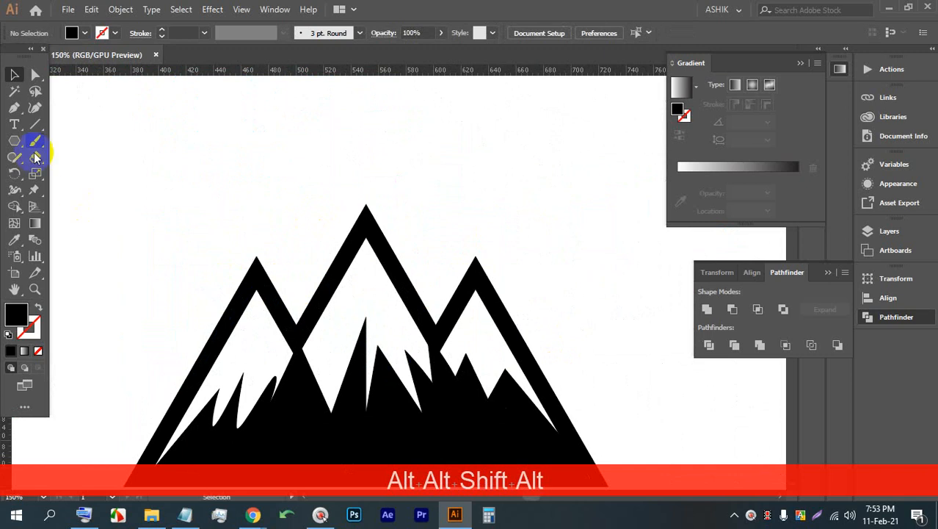
Step: Draw a circle with the Ellipse tool over the central peak of the copied mountain
drag(16, 141, 66, 172)
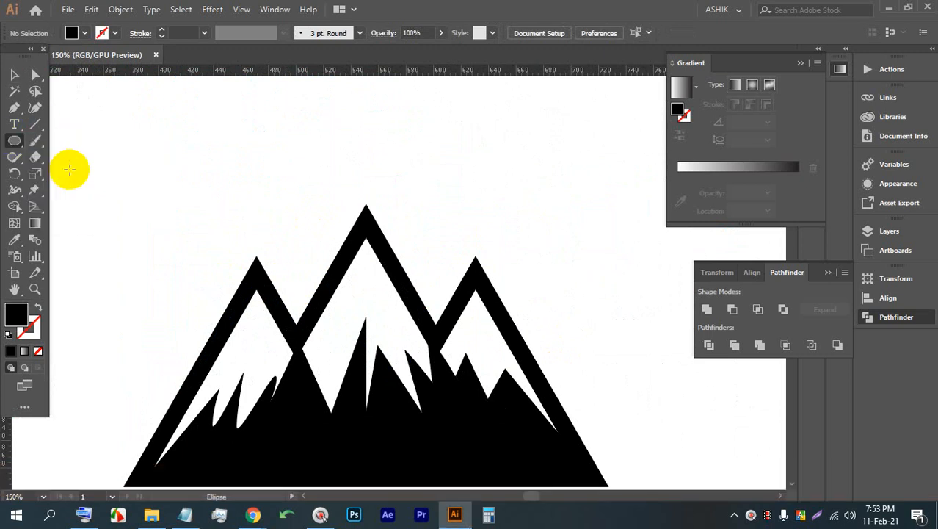
drag(316, 190, 447, 364)
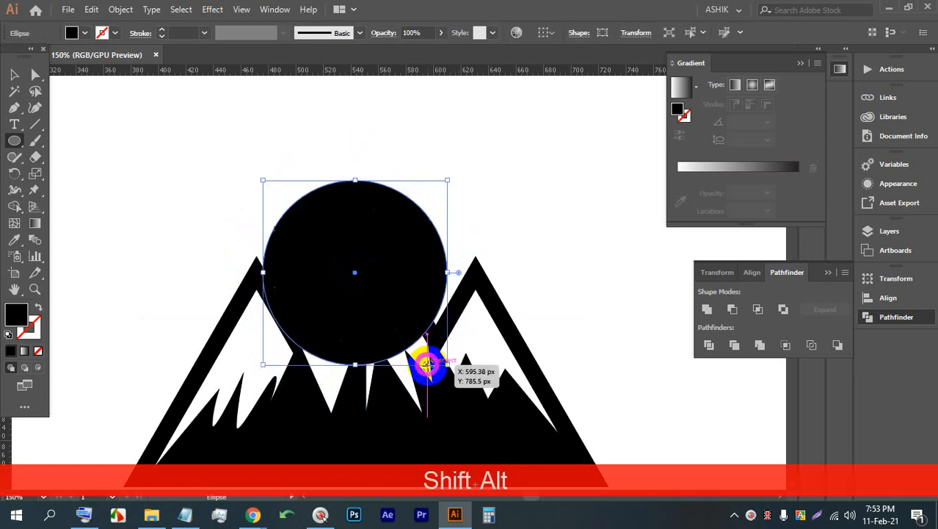
click(14, 74)
click(581, 138)
Step: Fill the circle with reddish orange and send it behind the mountain
click(373, 215)
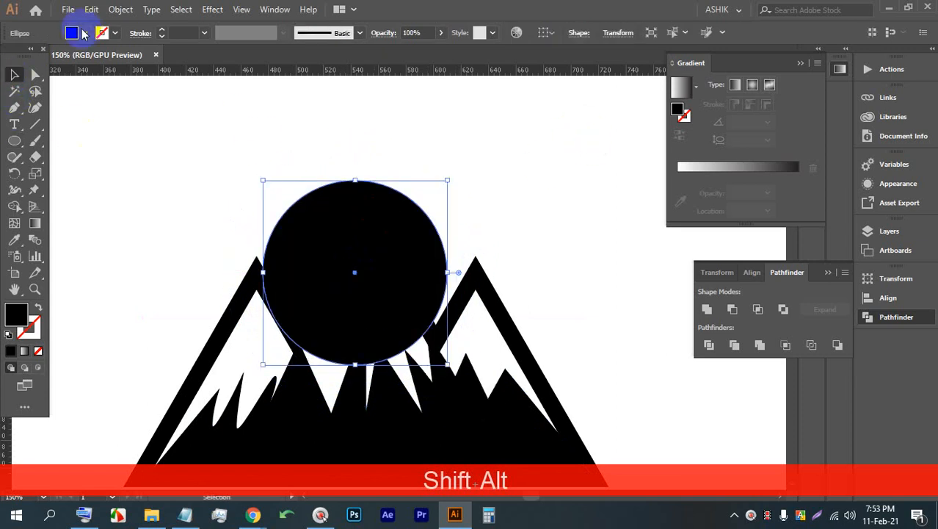
click(84, 32)
click(116, 61)
click(534, 193)
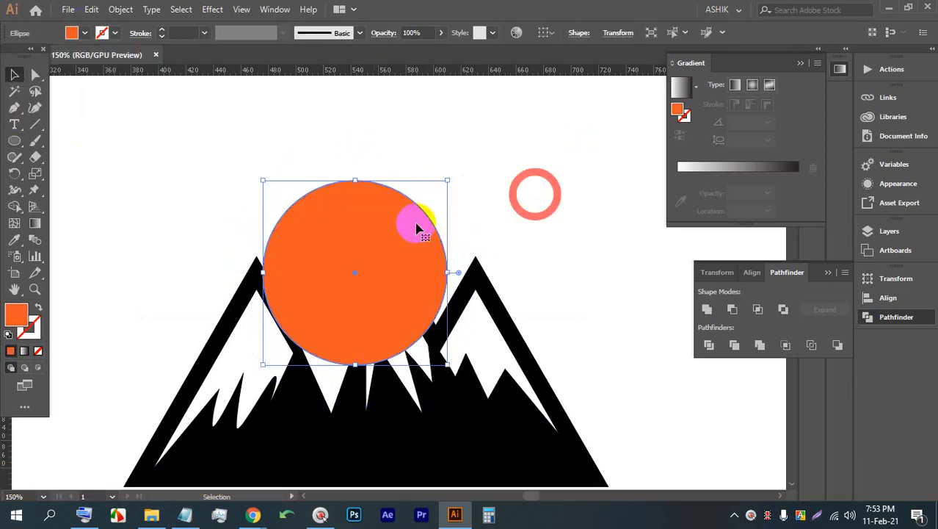
key(ctrl+bracketleft)
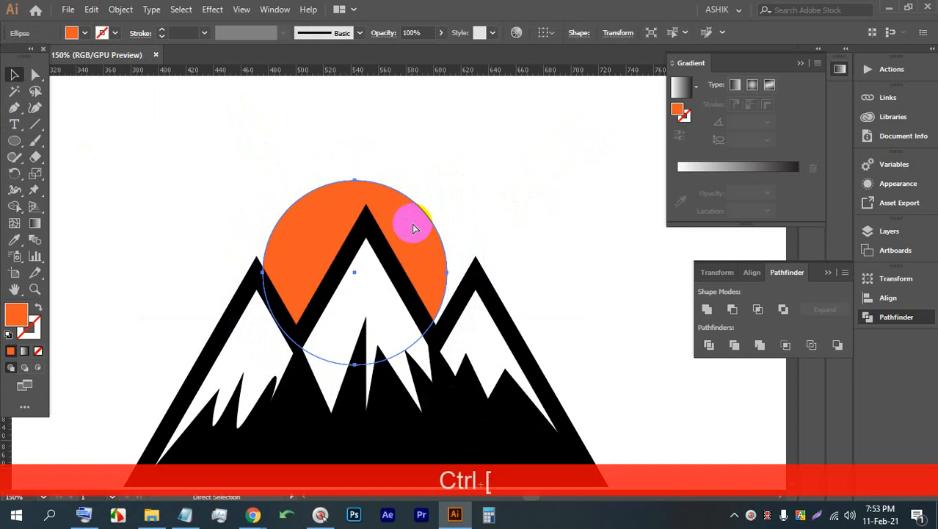
scroll(366, 215, down, 3)
Step: Group the mountain with its MOUNTAIN text and align the group and the orange circle by their horizontal centres
click(501, 309)
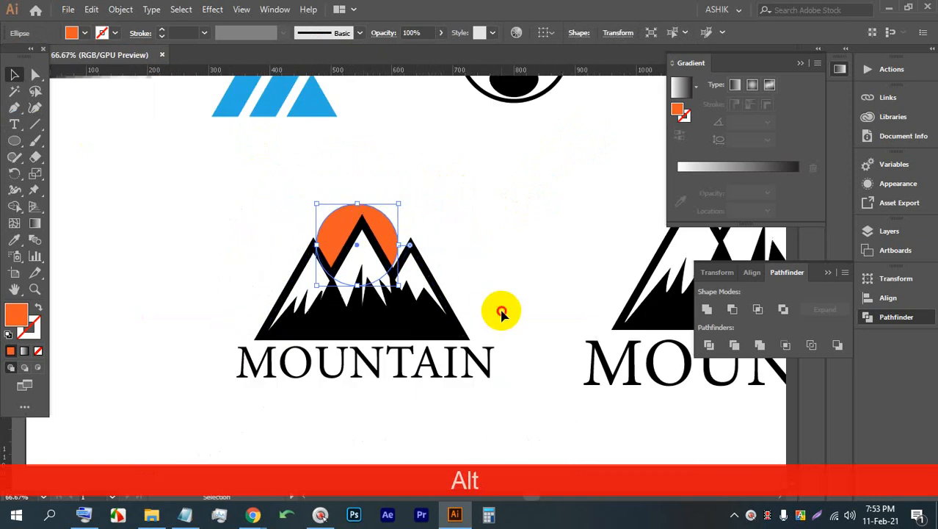
drag(450, 403, 247, 317)
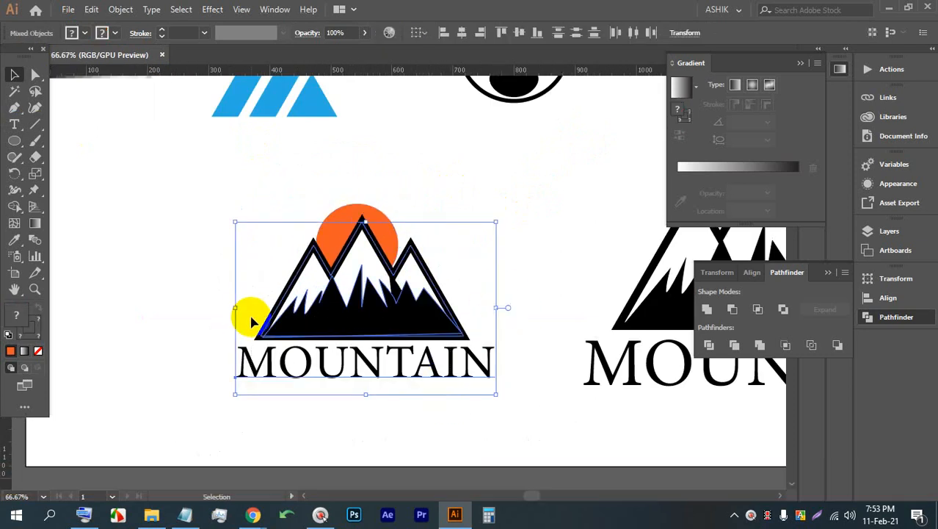
key(ctrl+g)
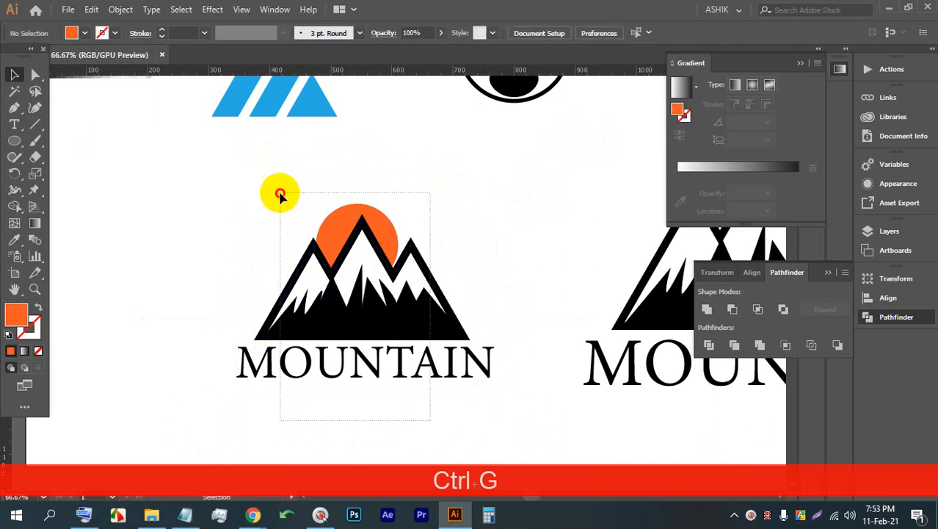
click(461, 33)
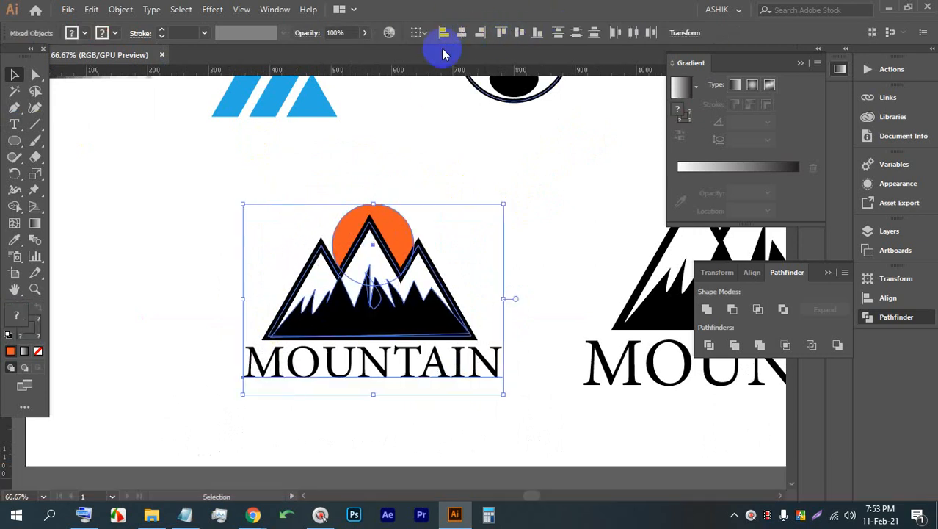
click(549, 184)
Step: Duplicate the orange circle in place and scale one circle up proportionally from its centre to reach past the side peaks
drag(391, 221, 388, 214)
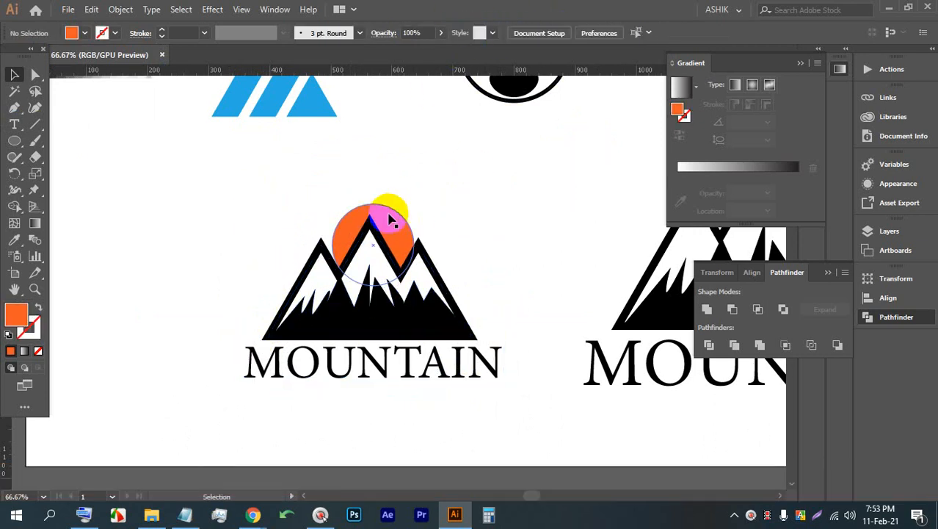
click(381, 223)
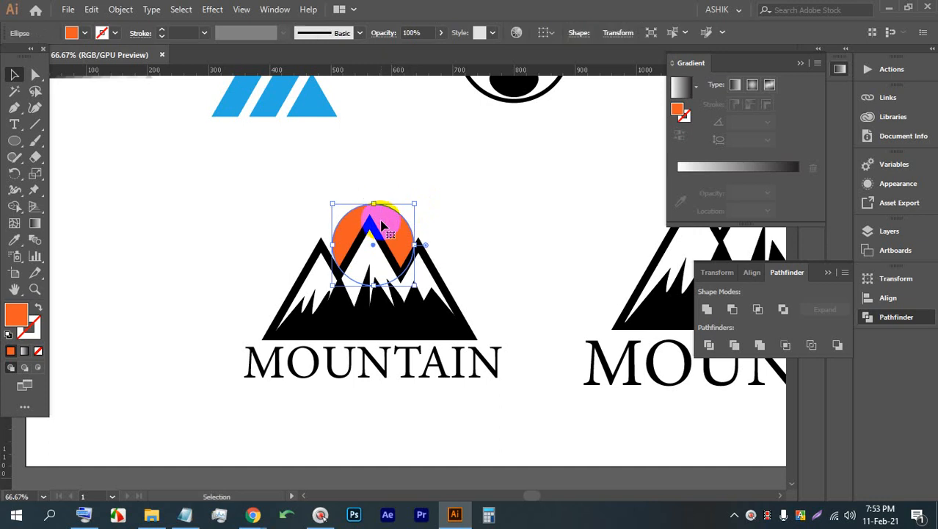
alt+scroll(381, 224, up, 1)
key(ctrl)
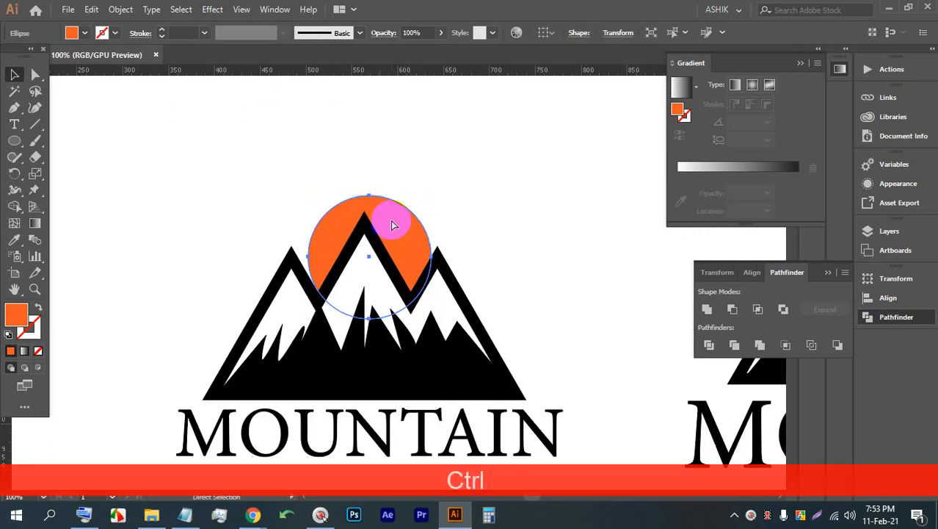
key(ctrl+f)
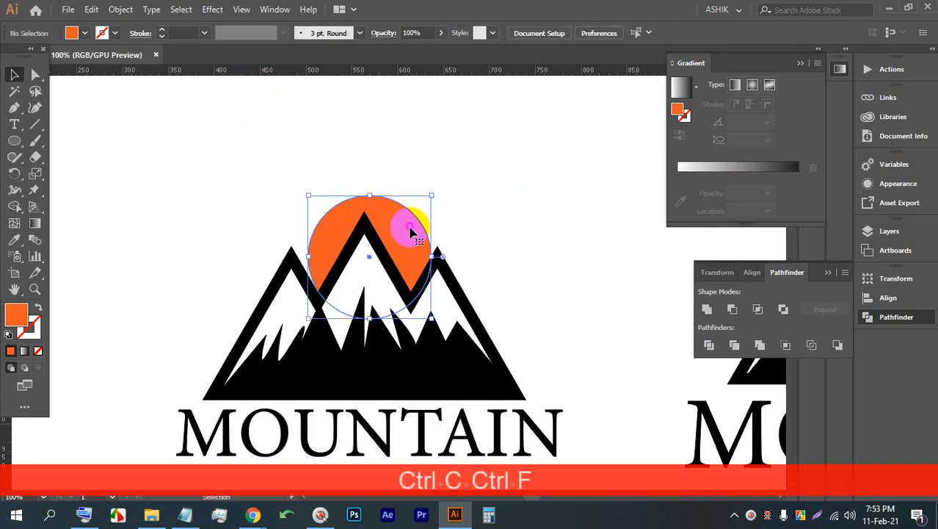
key(shift+alt)
drag(431, 194, 519, 157)
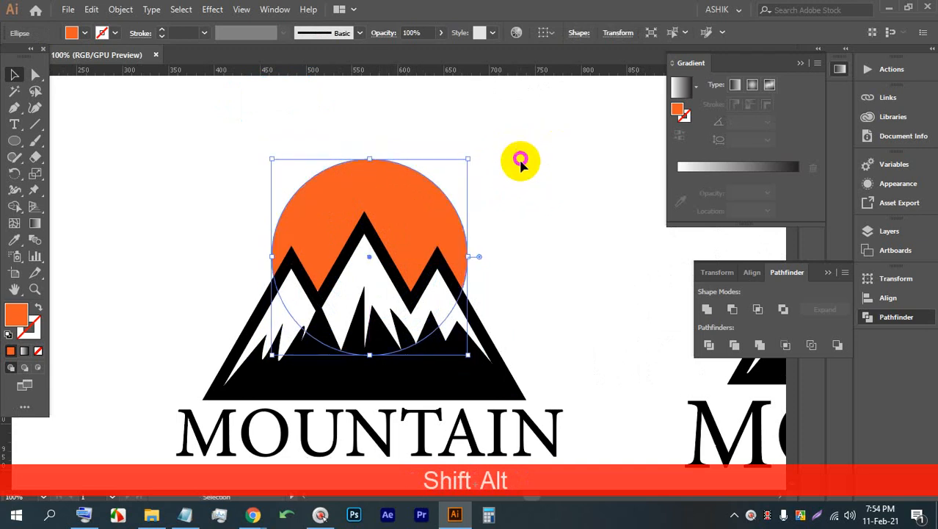
Step: Send the larger circle behind the smaller one and fill it with a lighter orange
key(ctrl+bracketleft)
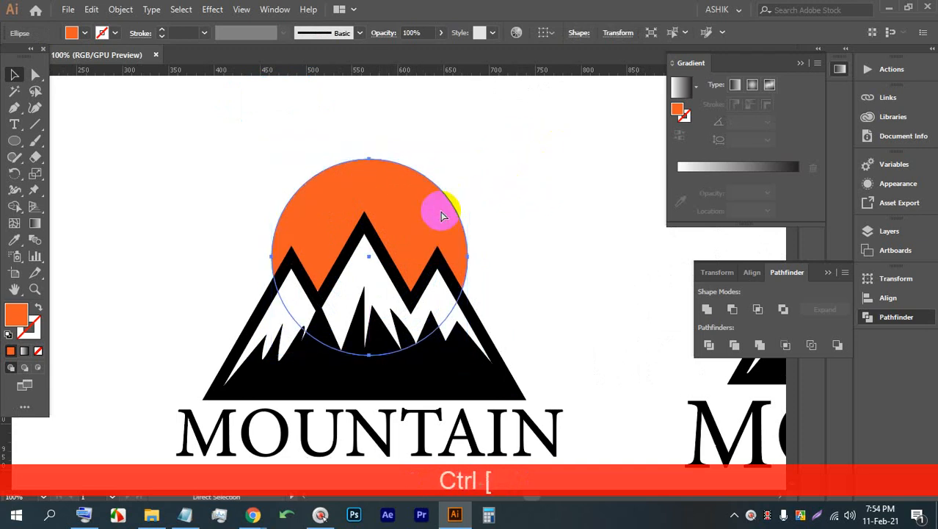
click(85, 34)
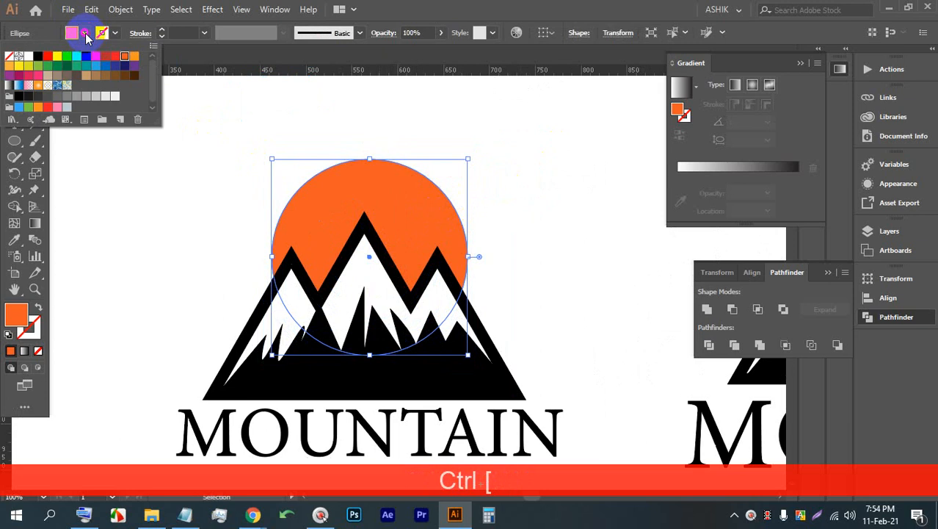
click(134, 57)
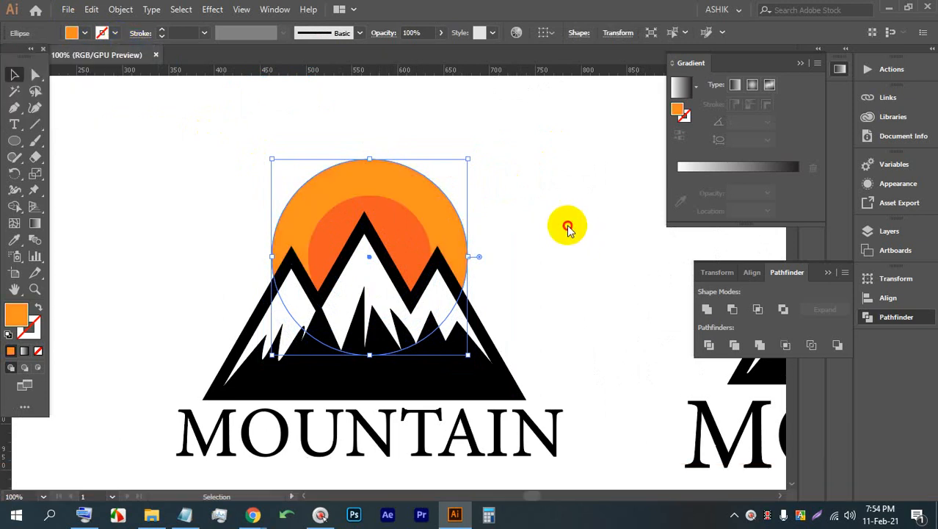
click(536, 224)
scroll(547, 250, down, 3)
scroll(567, 331, up, 2)
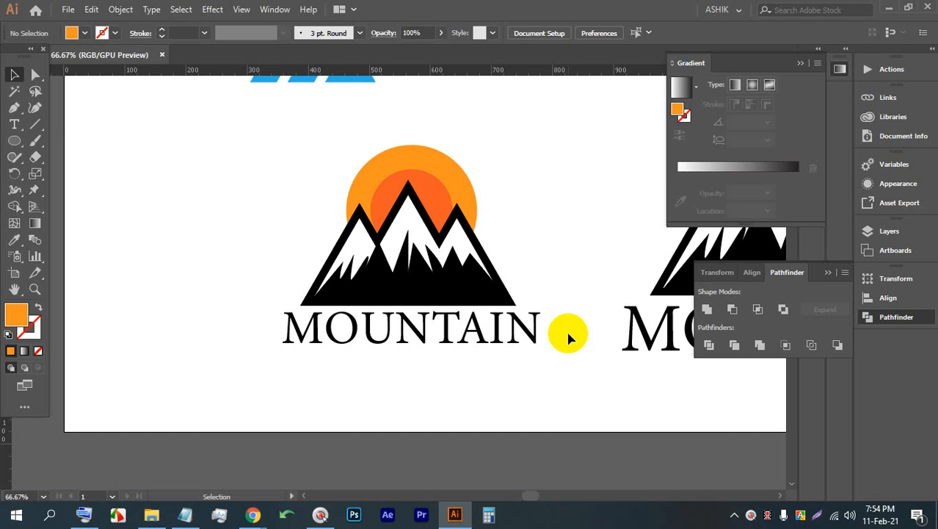
Step: Offset the paths of the grouped mountain by 2 px with Miter joins and a miter limit of 4
scroll(484, 201, up, 2)
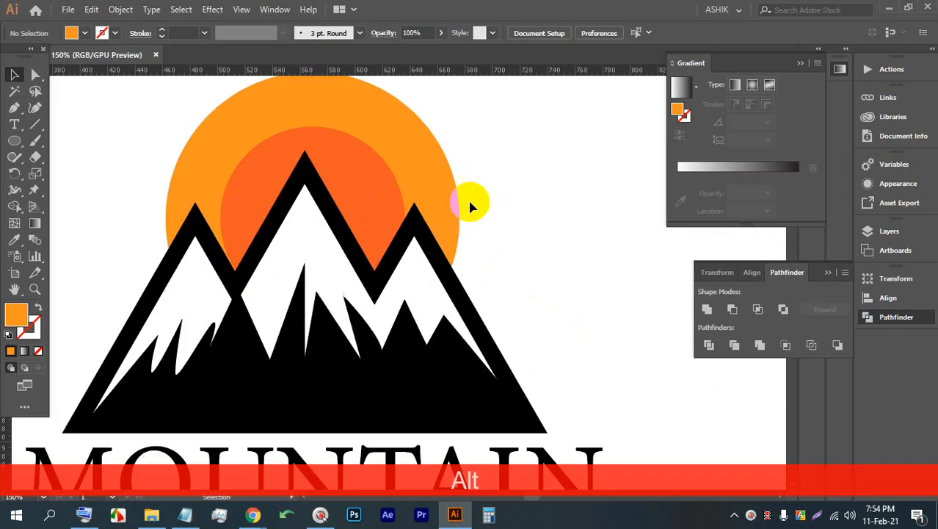
scroll(449, 240, down, 1)
click(465, 277)
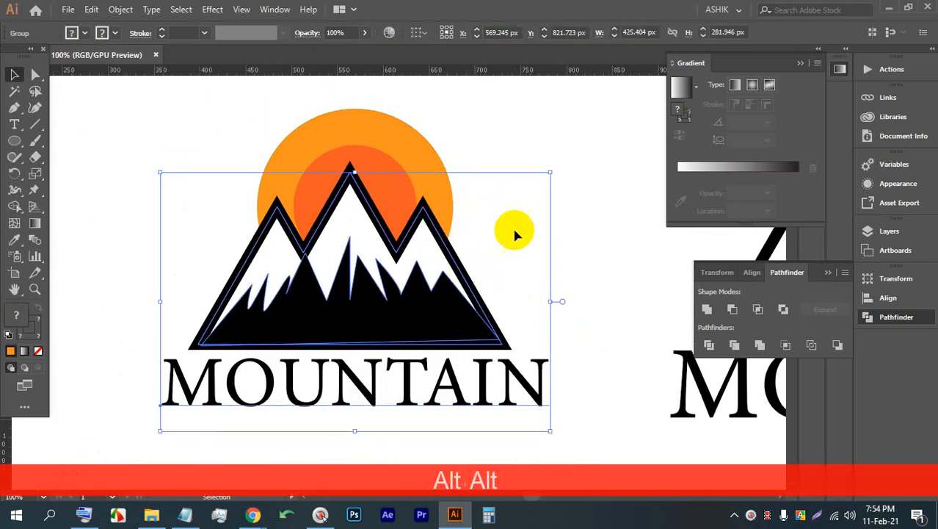
click(580, 189)
click(462, 264)
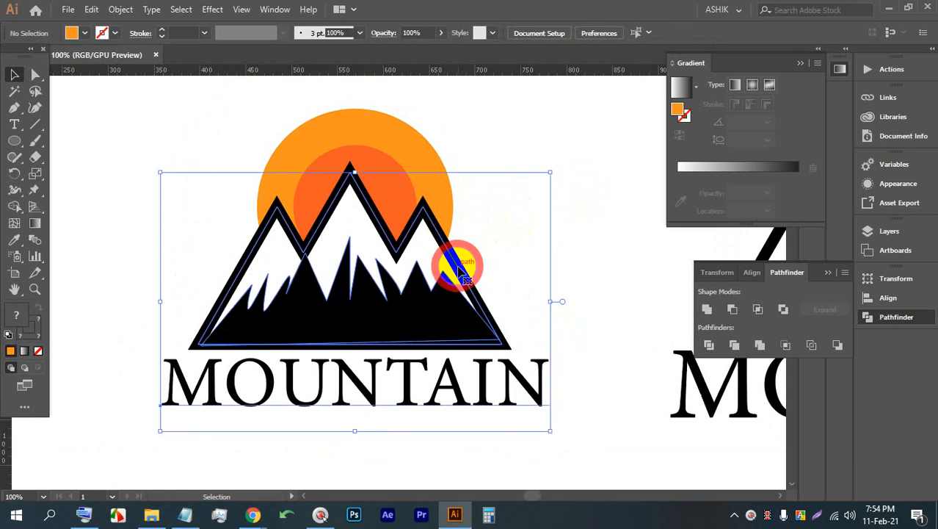
click(118, 9)
mouse_move(226, 318)
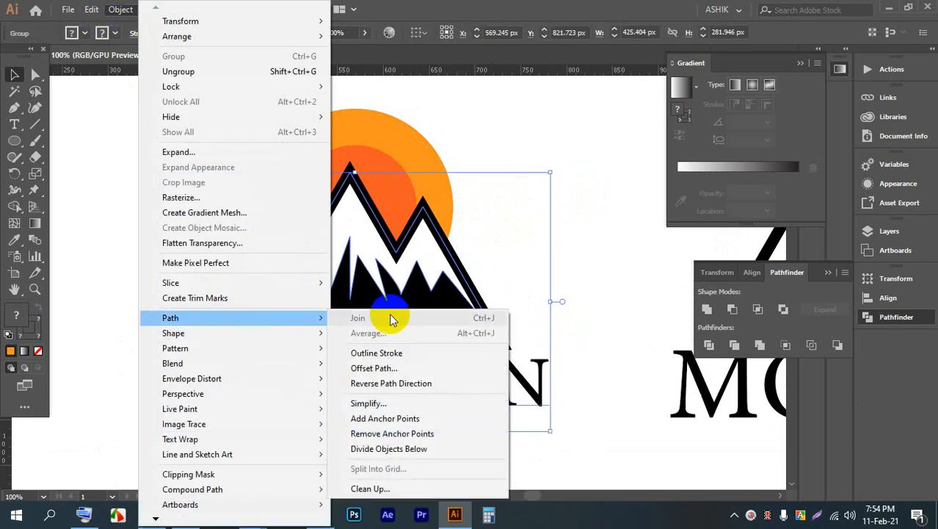
click(379, 367)
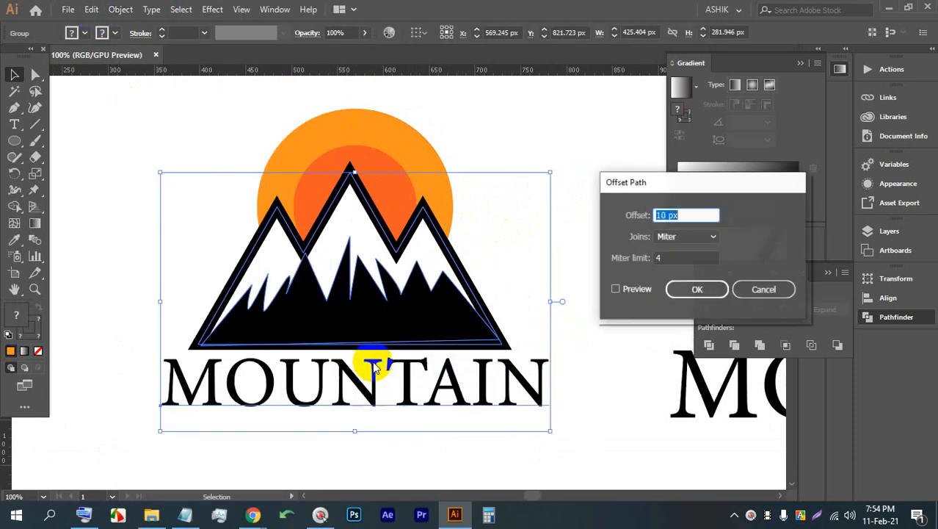
click(617, 289)
click(681, 215)
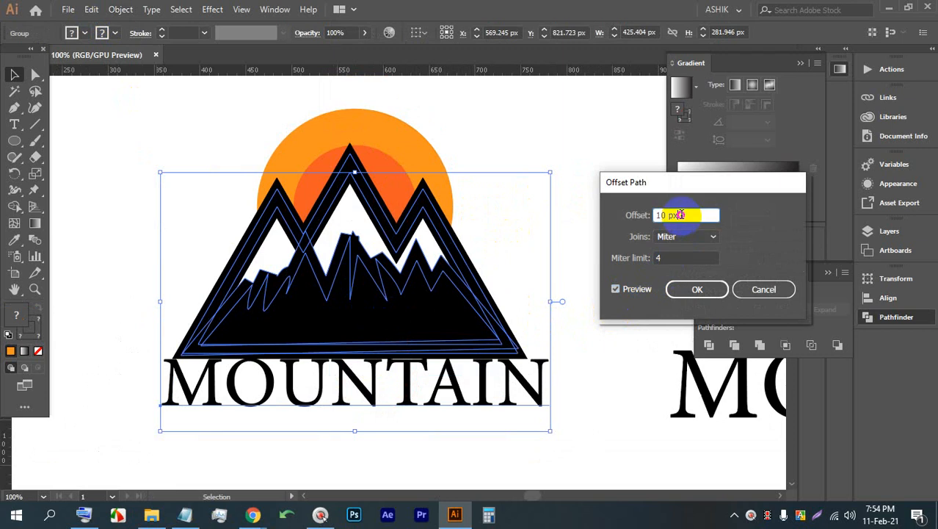
key(Down)
key(Down)
key(Down)
key(Down)
key(Down)
key(Down)
key(Down)
key(Down)
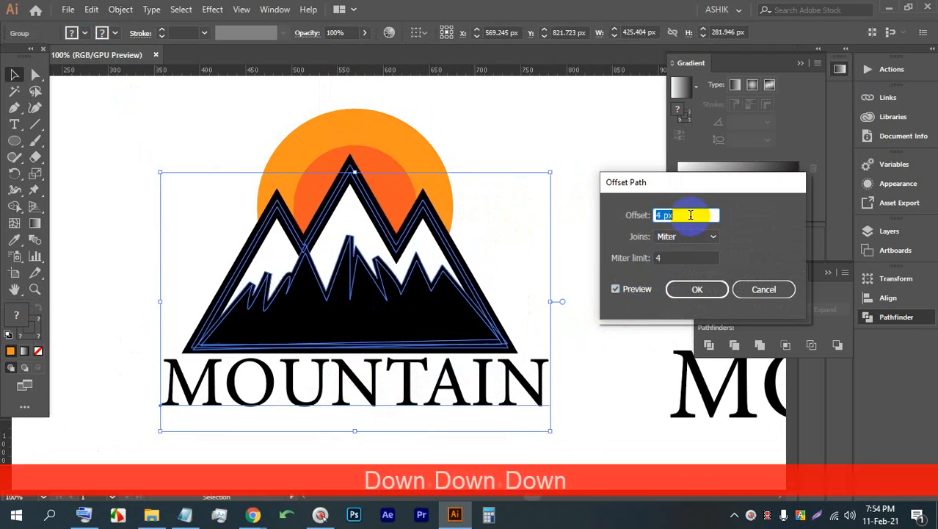
key(Down)
key(Down)
key(Down)
key(Up)
key(Up)
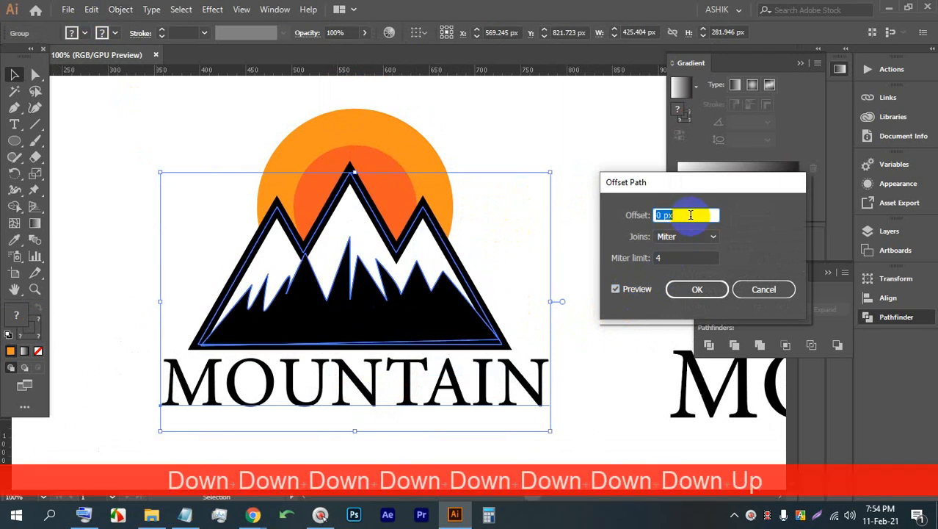
key(Up)
key(Up)
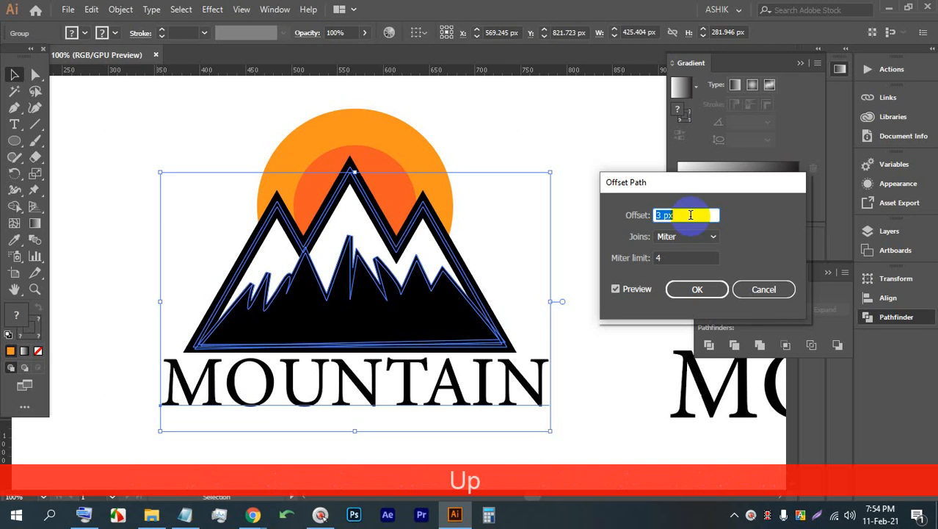
key(Down)
click(690, 289)
click(535, 192)
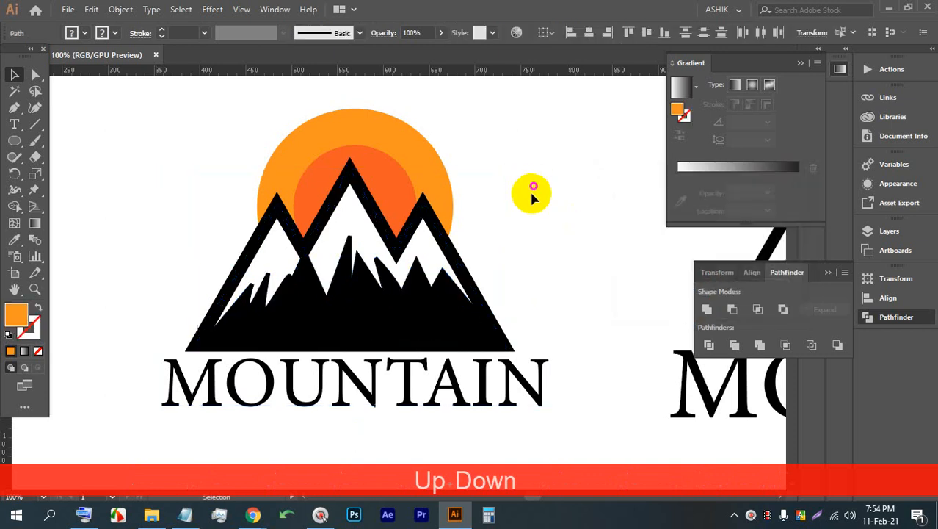
Step: Examine the offset outlines of the grouped mountain along its slope and at its base corner
click(464, 271)
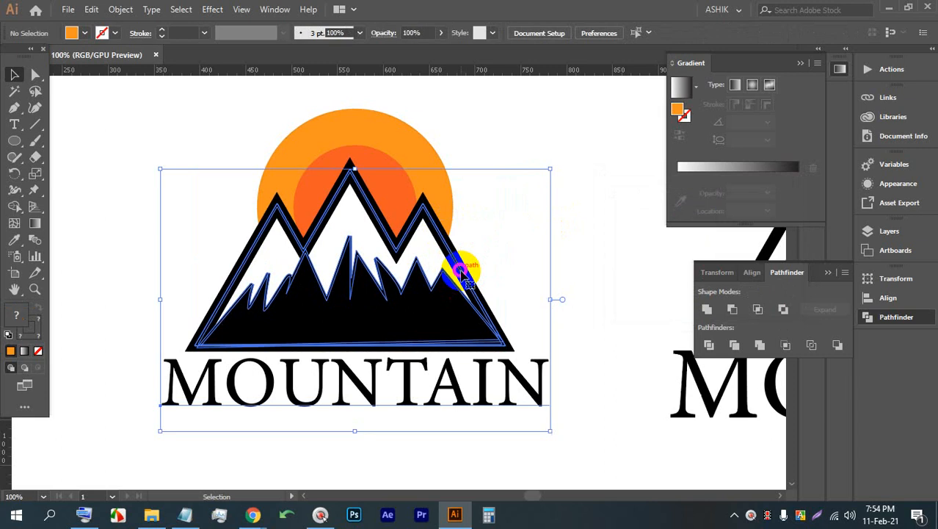
click(513, 247)
click(474, 282)
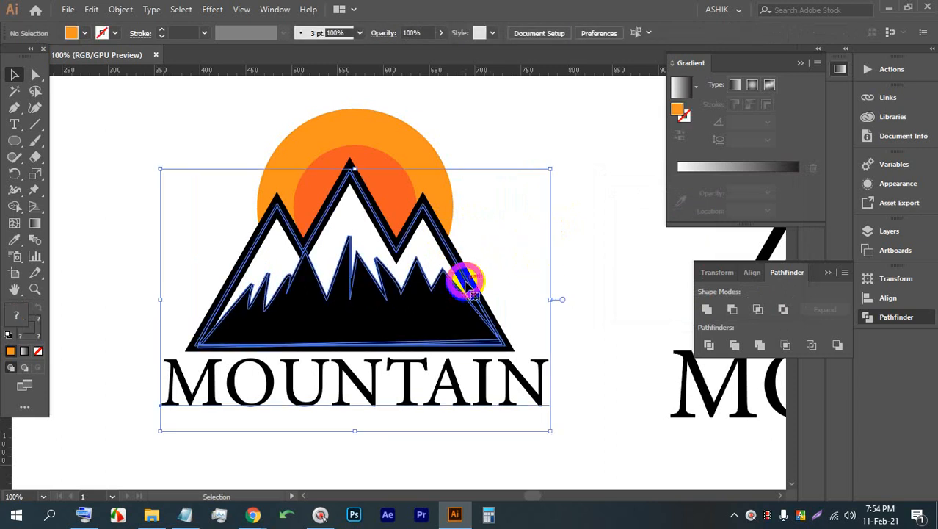
click(542, 266)
scroll(523, 359, up, 7)
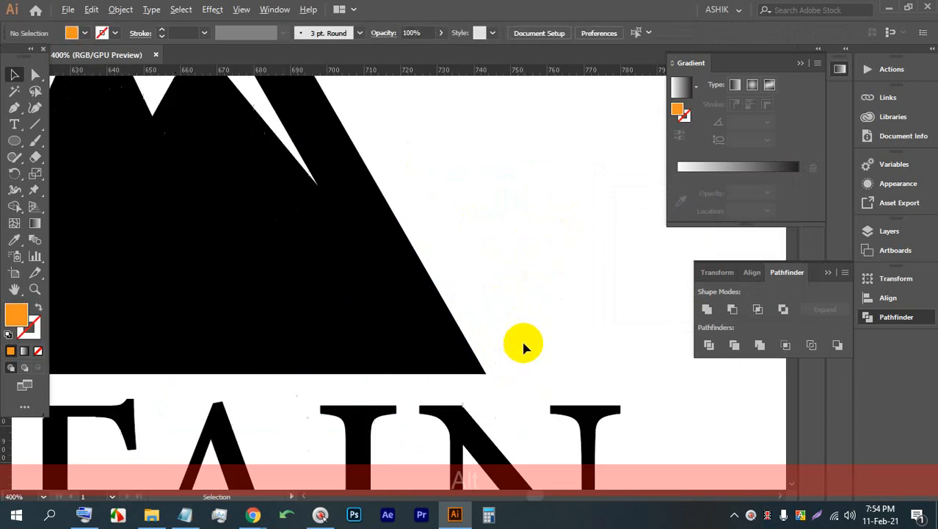
click(467, 412)
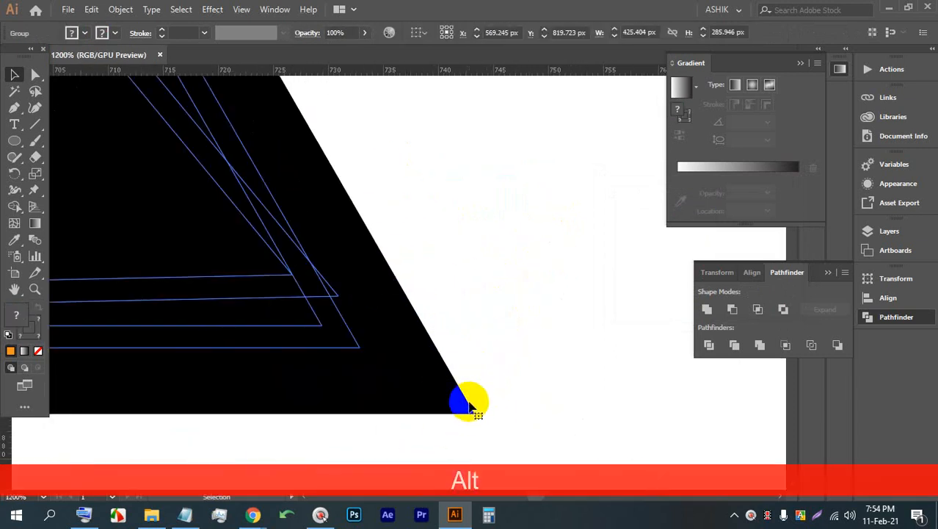
scroll(467, 412, down, 9)
scroll(488, 329, up, 3)
scroll(441, 316, down, 3)
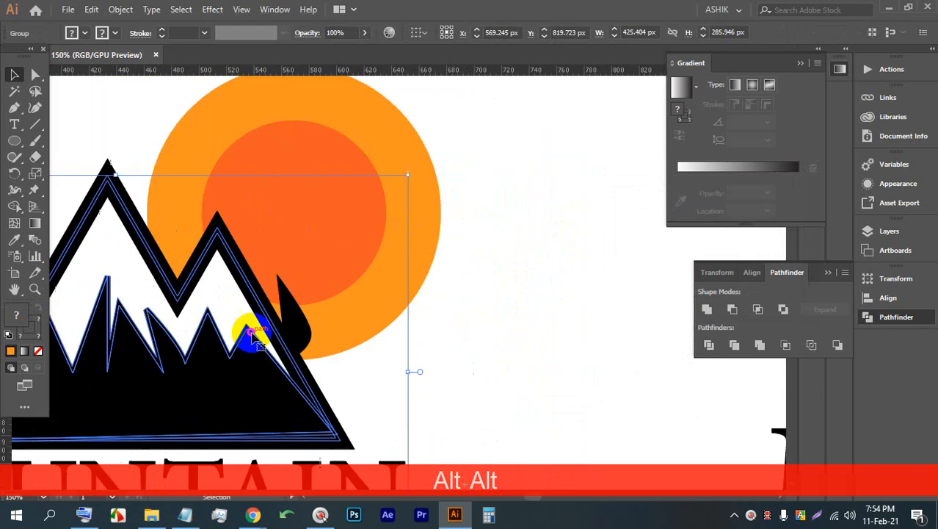
scroll(392, 308, down, 3)
Step: Undo the path offset of the grouped mountain and text
key(ctrl+z)
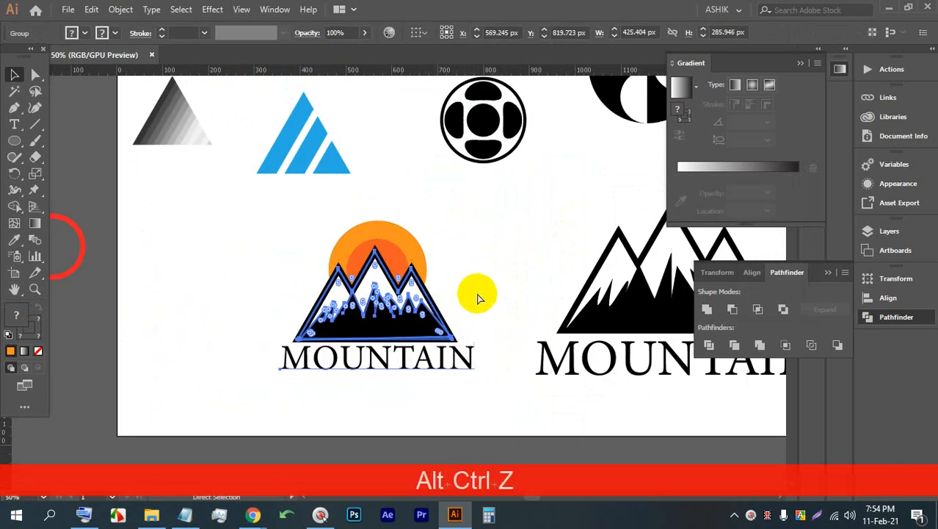
key(ctrl+alt+z)
key(ctrl+alt+z)
click(481, 287)
key(ctrl+shift+z)
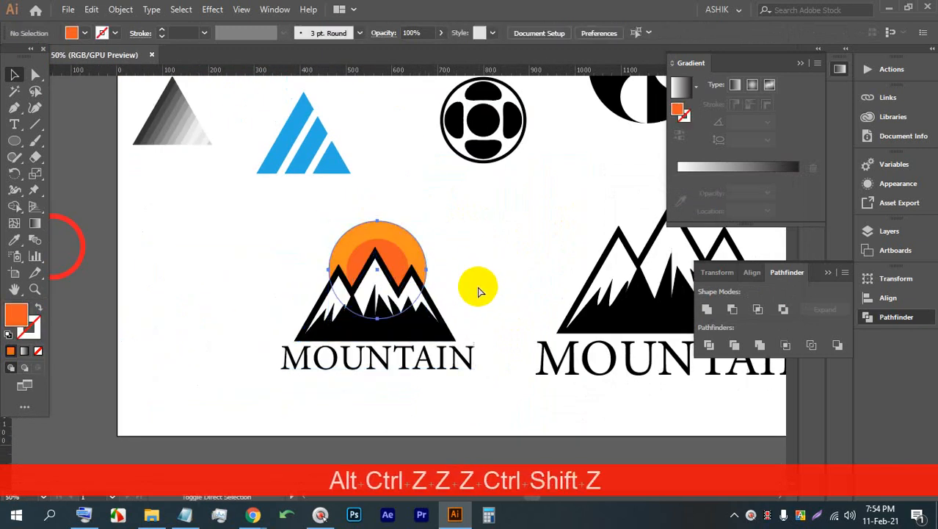
Step: Ungroup the mountain and its MOUNTAIN text in the sun version
scroll(440, 279, up, 5)
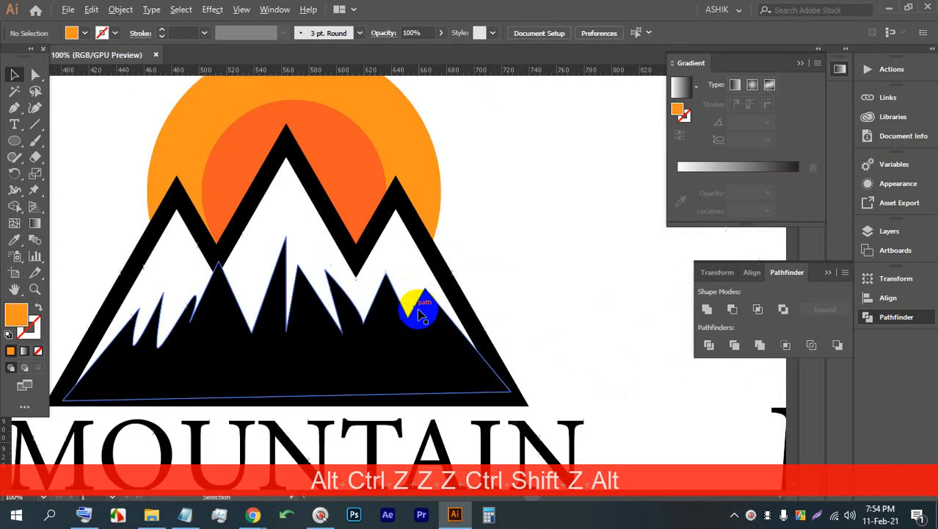
right_click(441, 273)
click(470, 385)
click(580, 232)
Step: Offset only the mountain's outer outline path by 2 px with Miter joins and a miter limit of 4
click(442, 263)
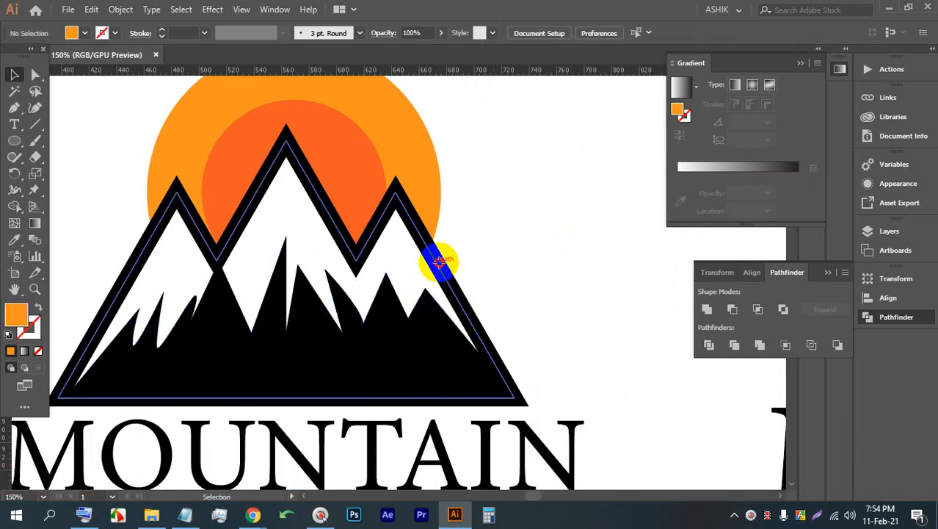
click(120, 10)
click(197, 321)
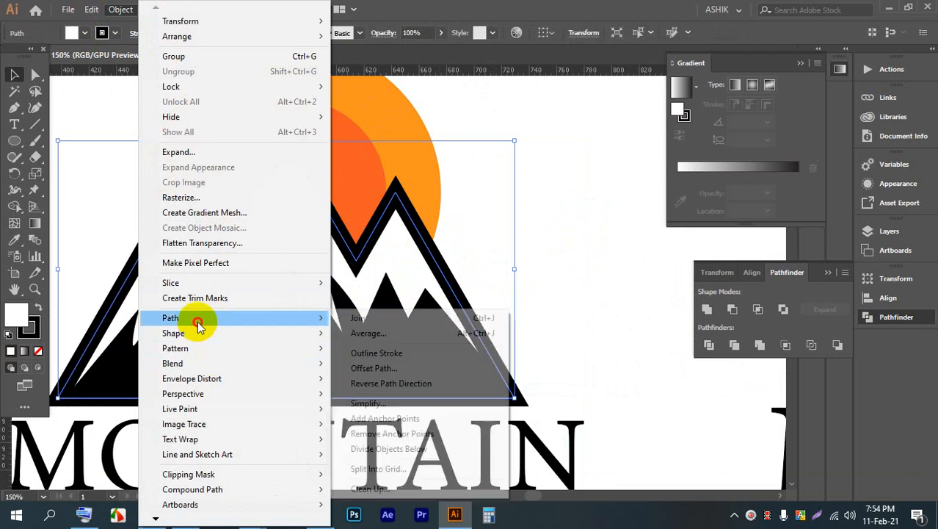
click(360, 369)
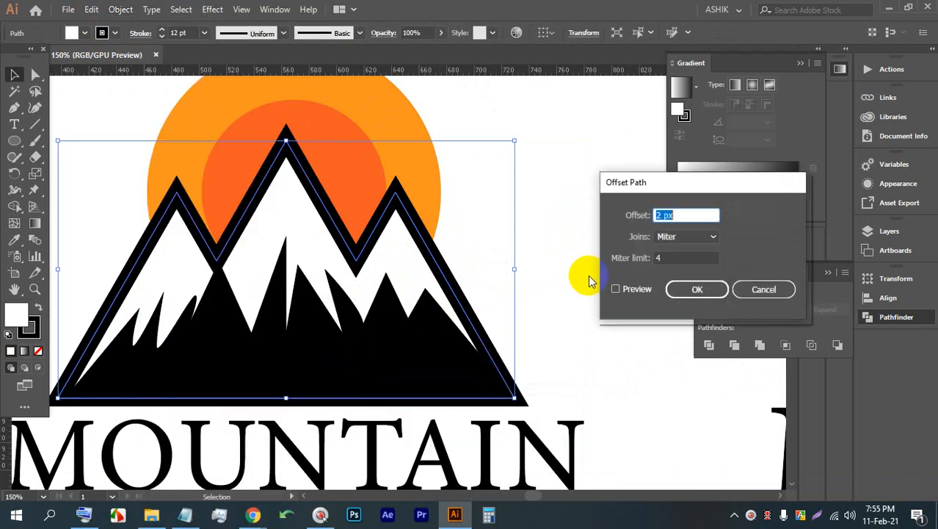
click(616, 289)
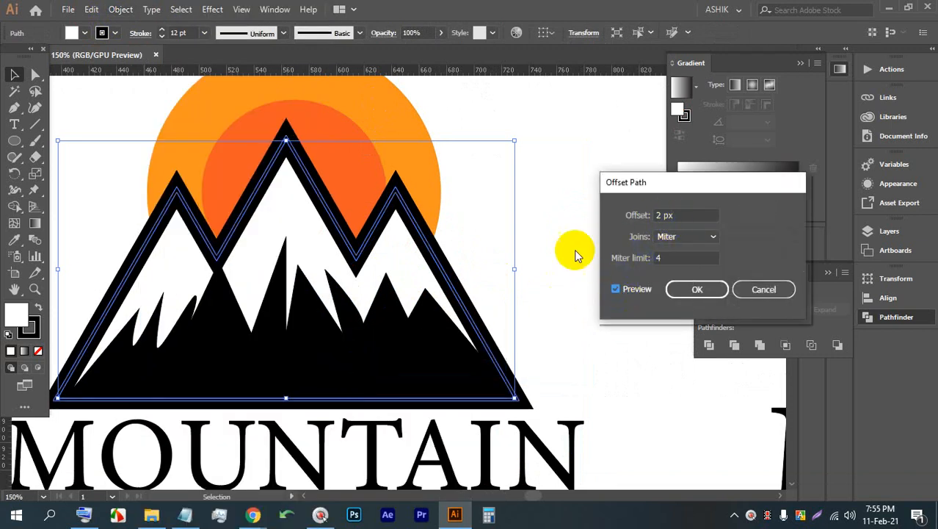
click(670, 215)
key(Down)
key(Down)
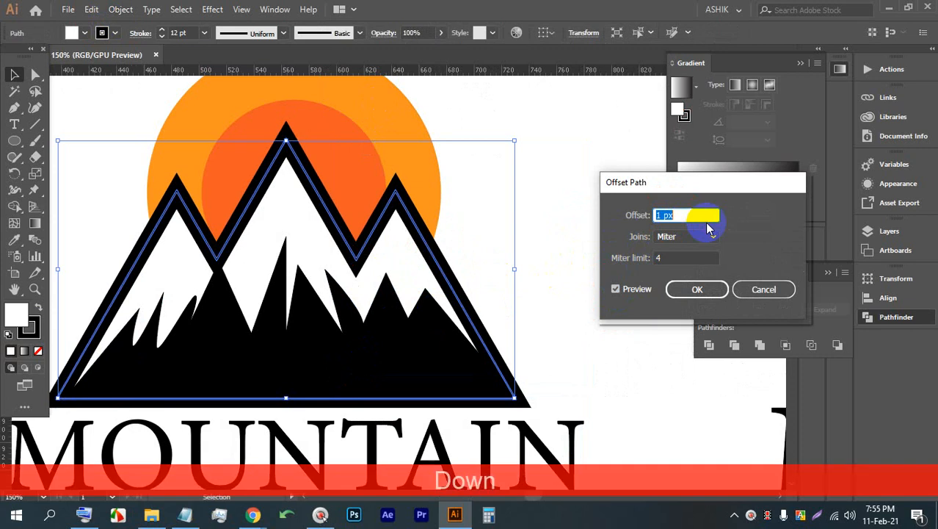
key(Up)
key(Up)
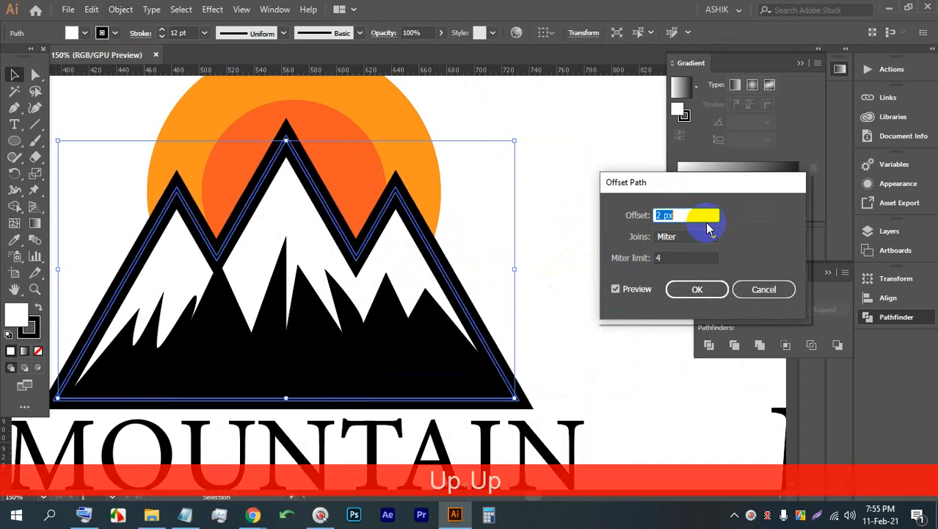
click(697, 288)
click(615, 293)
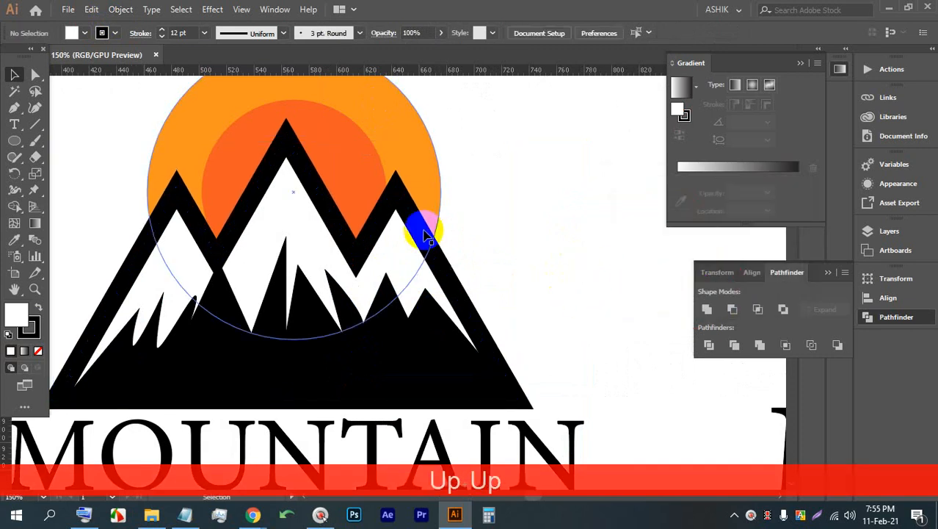
Step: Set the stroke of the new offset outline behind the mountain to white, leaving the original outline black
scroll(457, 251, up, 5)
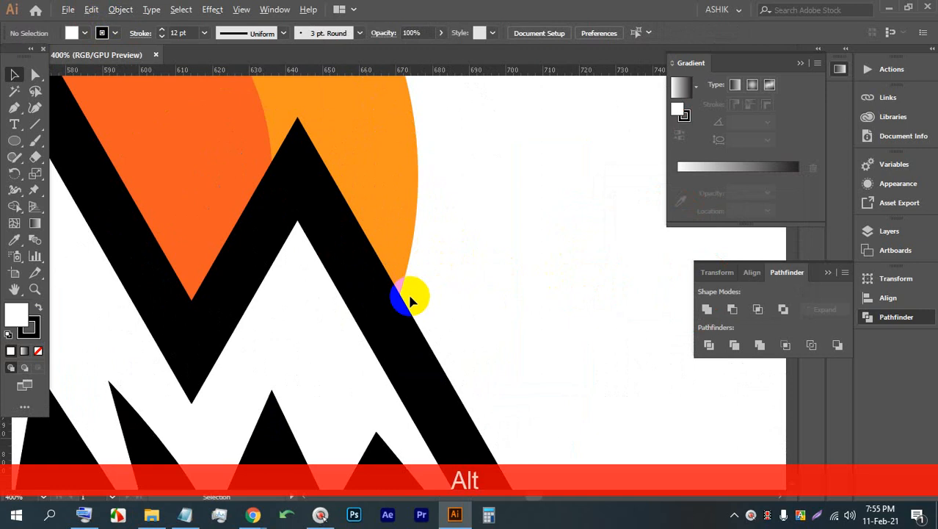
drag(439, 294, 360, 363)
scroll(364, 361, down, 3)
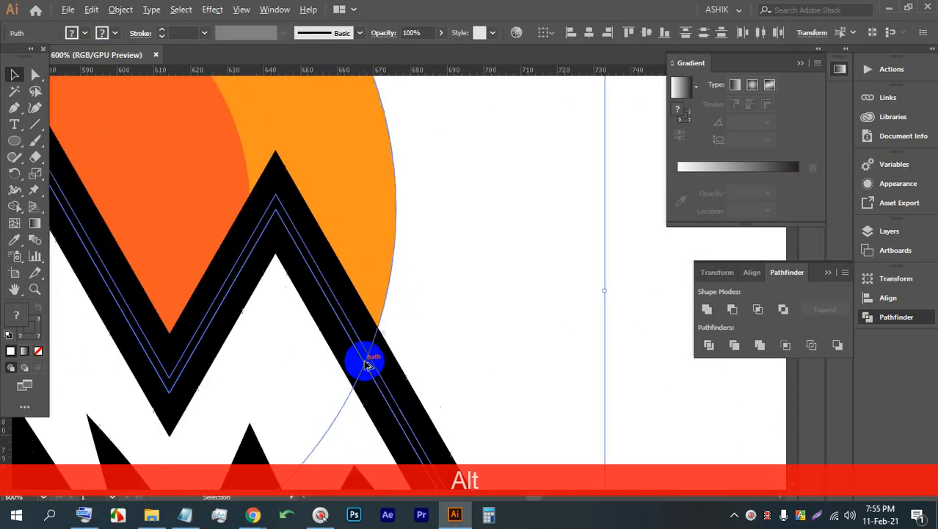
scroll(381, 387, up, 3)
click(530, 310)
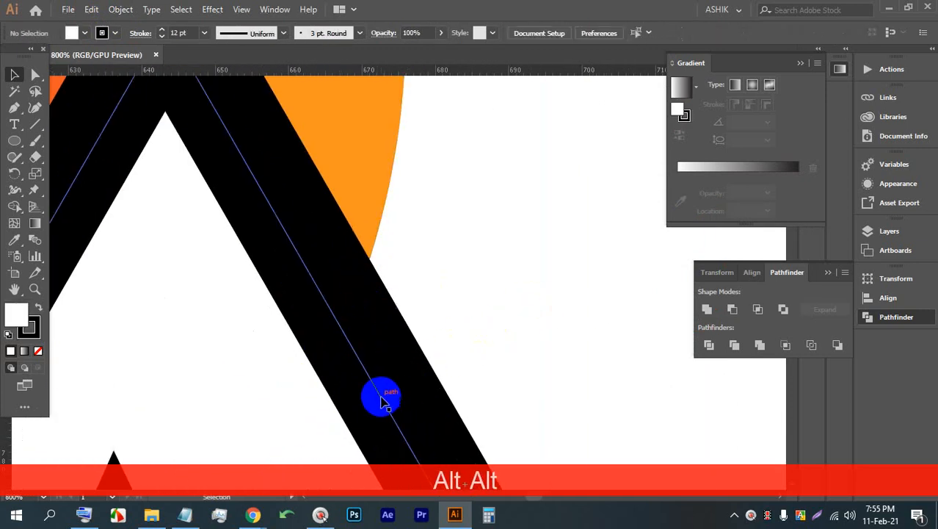
click(394, 396)
scroll(395, 393, down, 5)
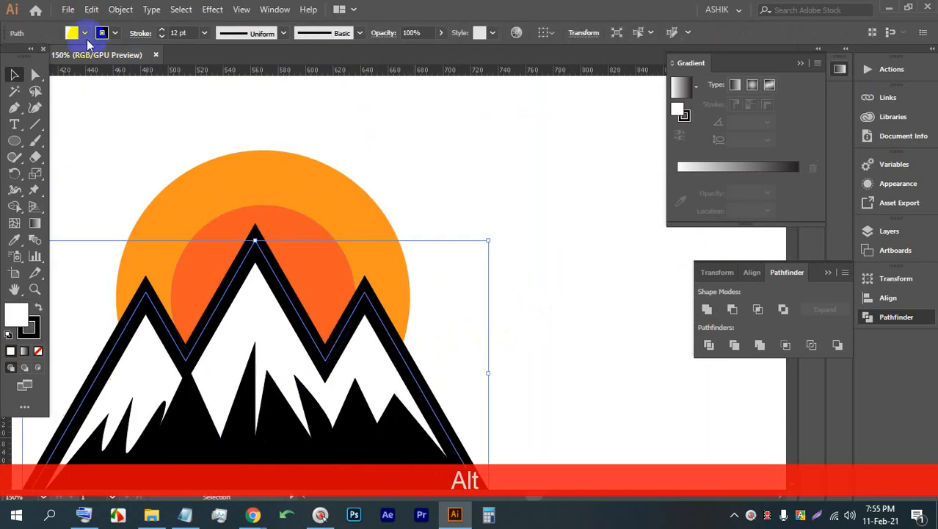
click(86, 36)
click(22, 60)
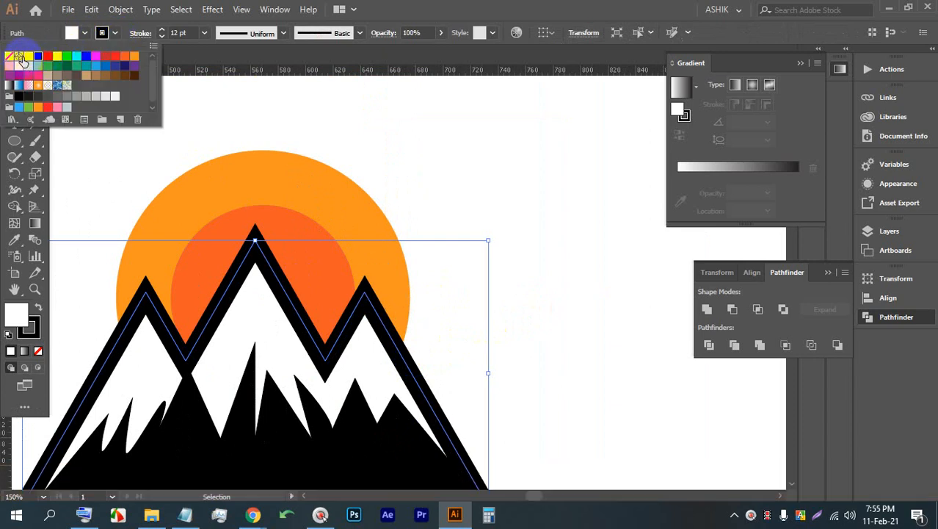
click(26, 61)
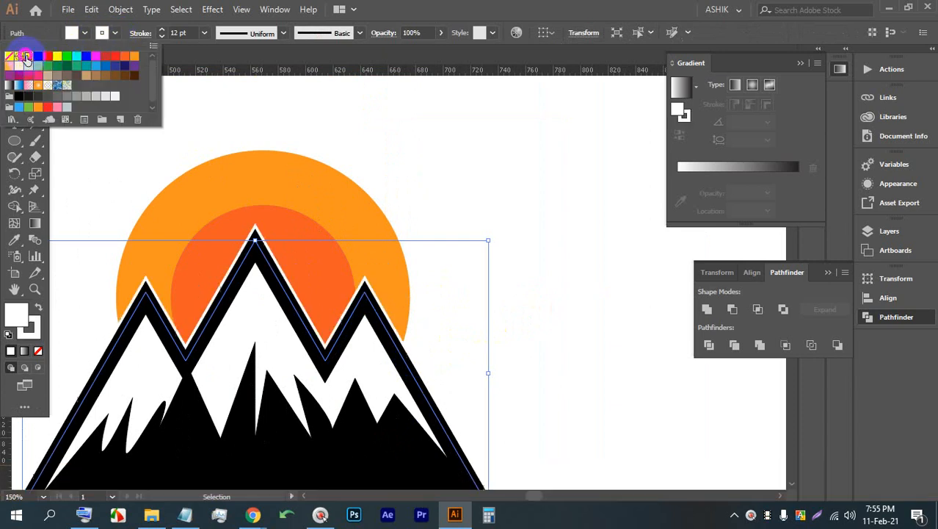
click(533, 205)
click(533, 206)
Step: Examine the white border between the peaks and the sun, and compare the two mountain logos on the artboard
scroll(532, 206, down, 3)
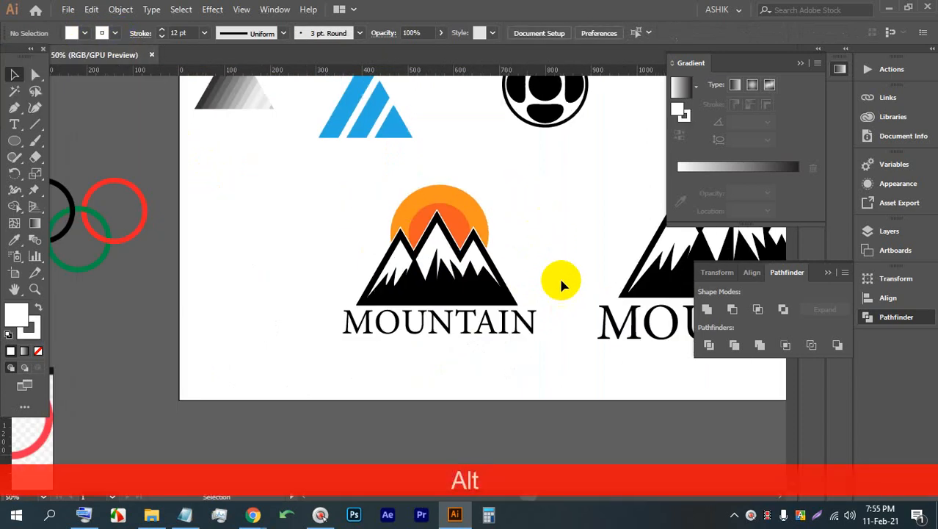
scroll(559, 277, up, 1)
scroll(557, 283, up, 1)
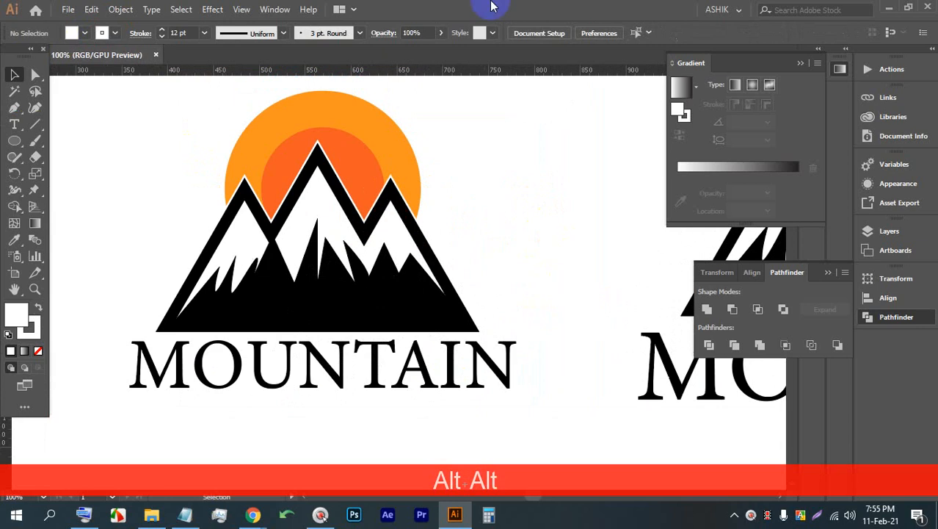
scroll(272, 143, up, 1)
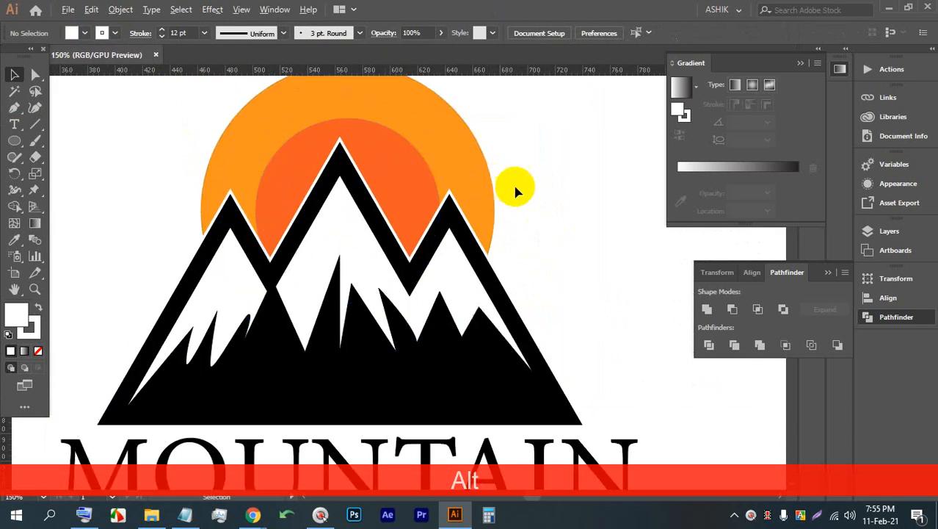
scroll(446, 231, down, 1)
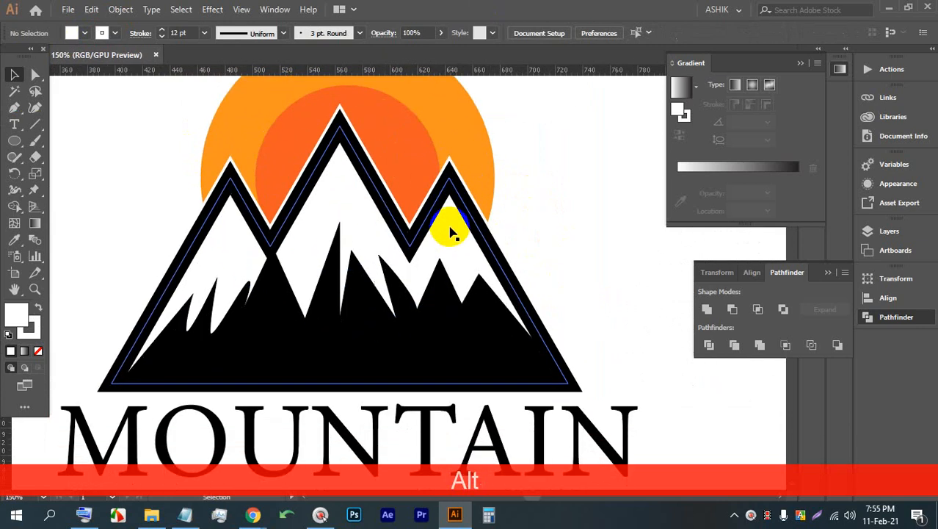
scroll(444, 235, down, 1)
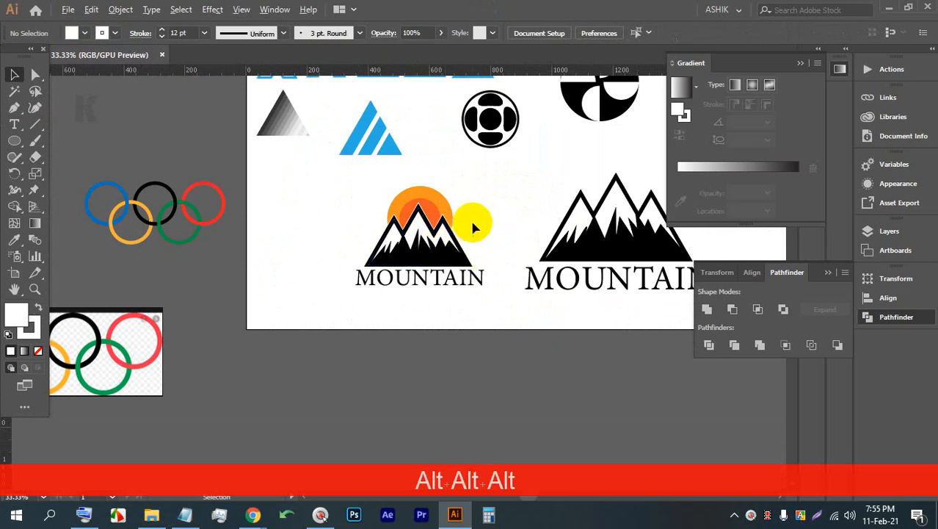
scroll(467, 219, up, 2)
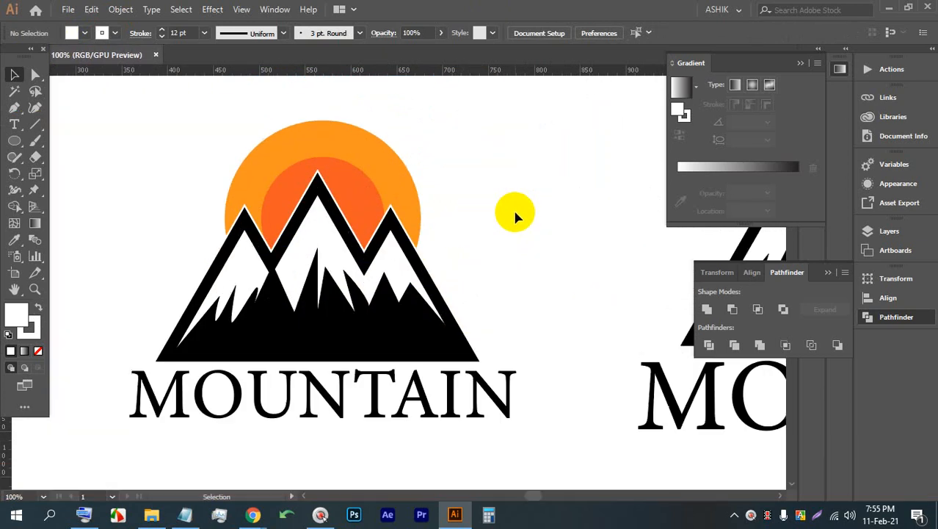
scroll(514, 215, down, 4)
drag(477, 262, 404, 303)
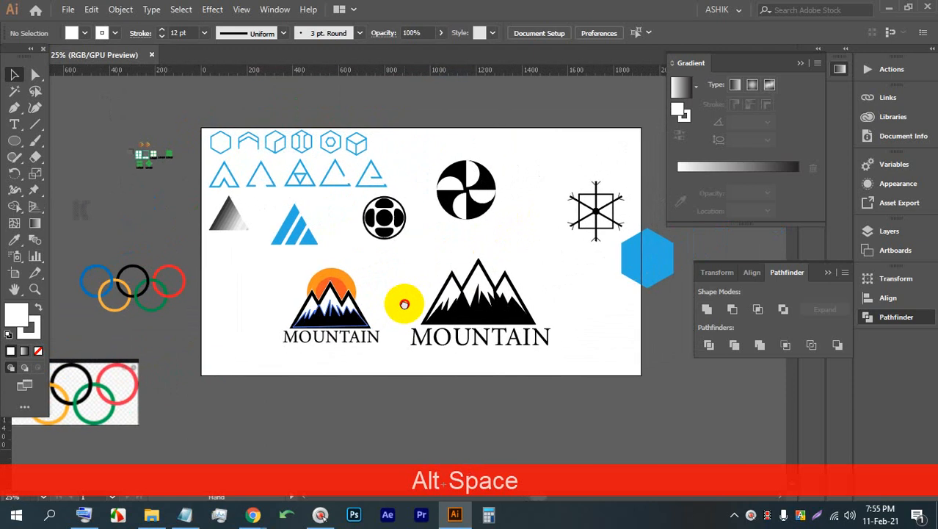
scroll(408, 308, up, 2)
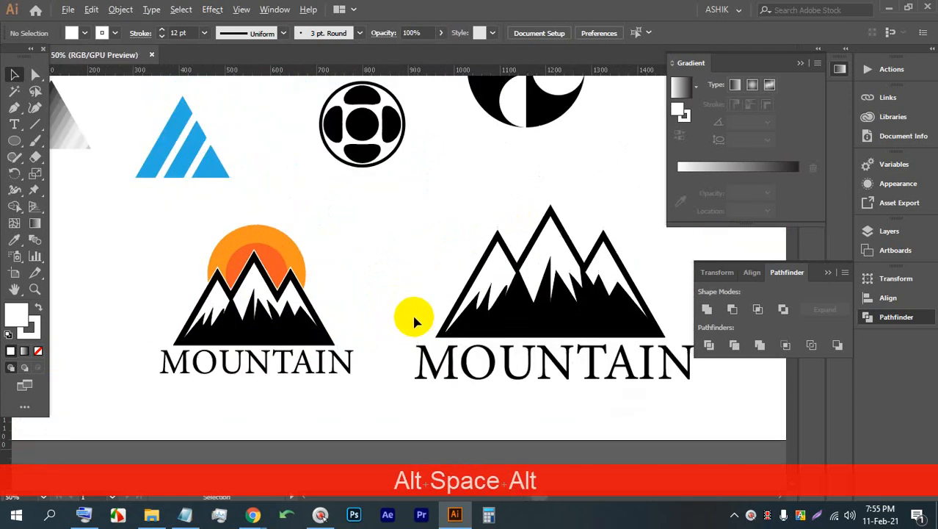
scroll(413, 321, up, 1)
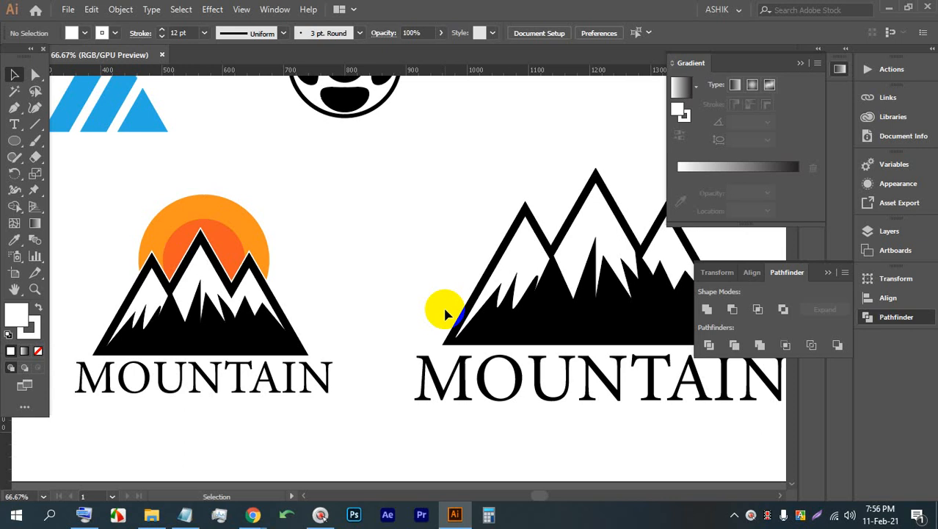
click(507, 320)
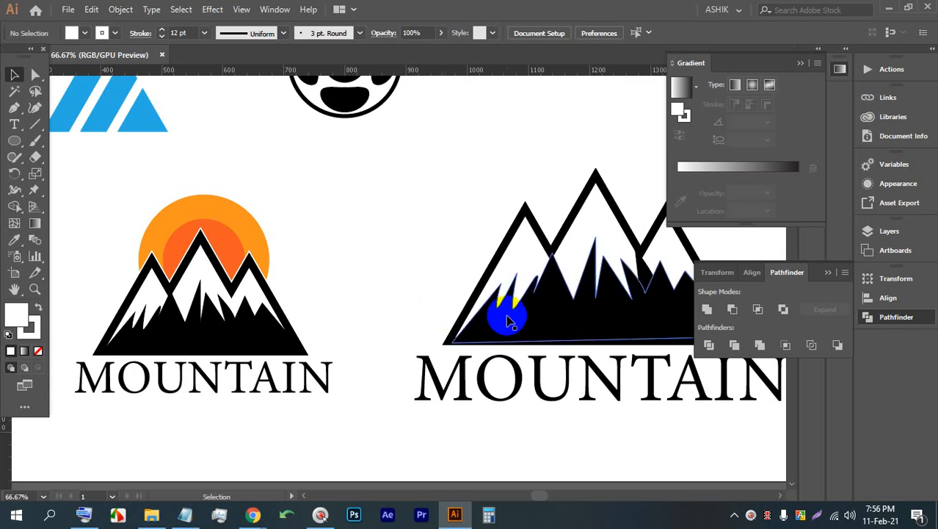
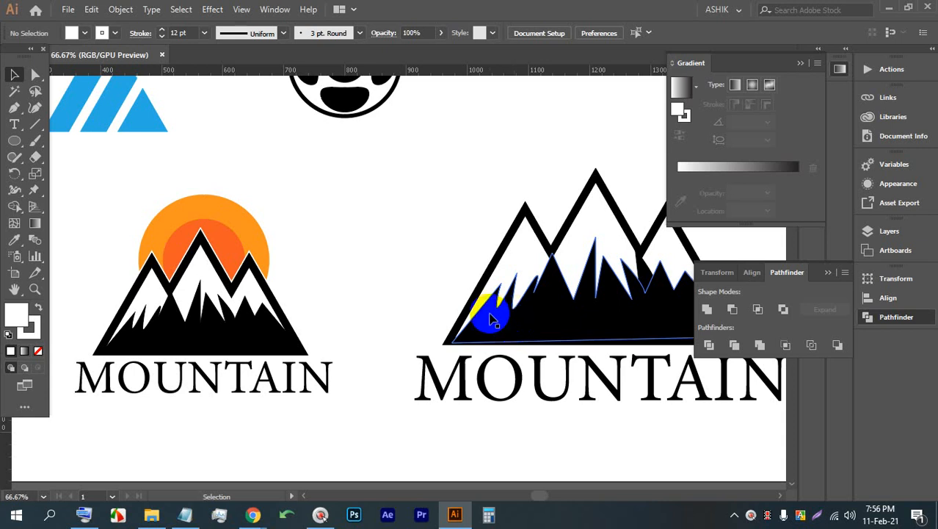
scroll(334, 235, down, 1)
alt+scroll(335, 235, down, 2)
alt+scroll(363, 290, down, 1)
alt+scroll(367, 238, up, 2)
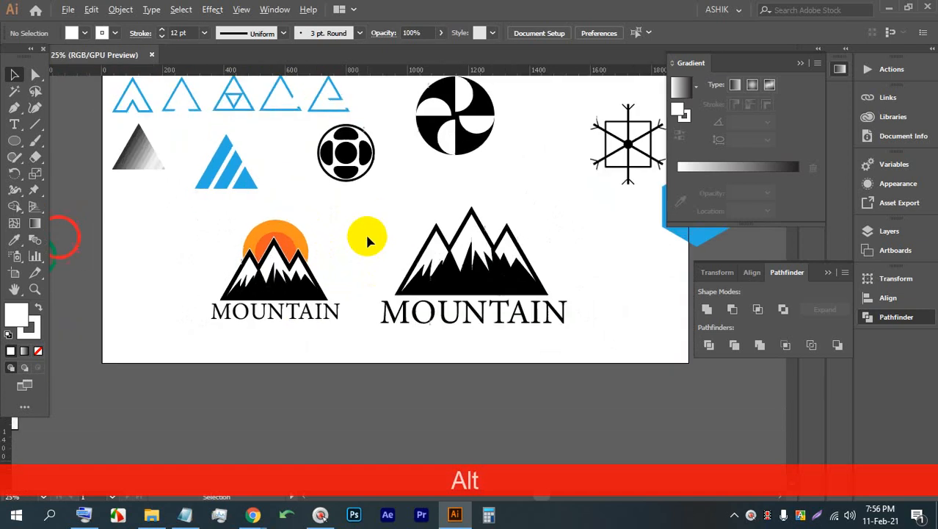
alt+scroll(386, 260, down, 3)
alt+scroll(390, 279, up, 1)
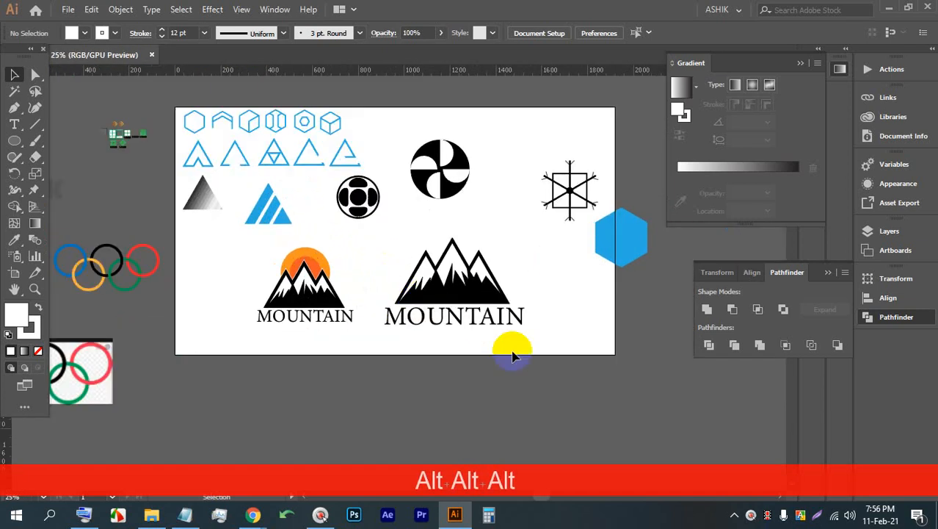
drag(558, 355, 210, 244)
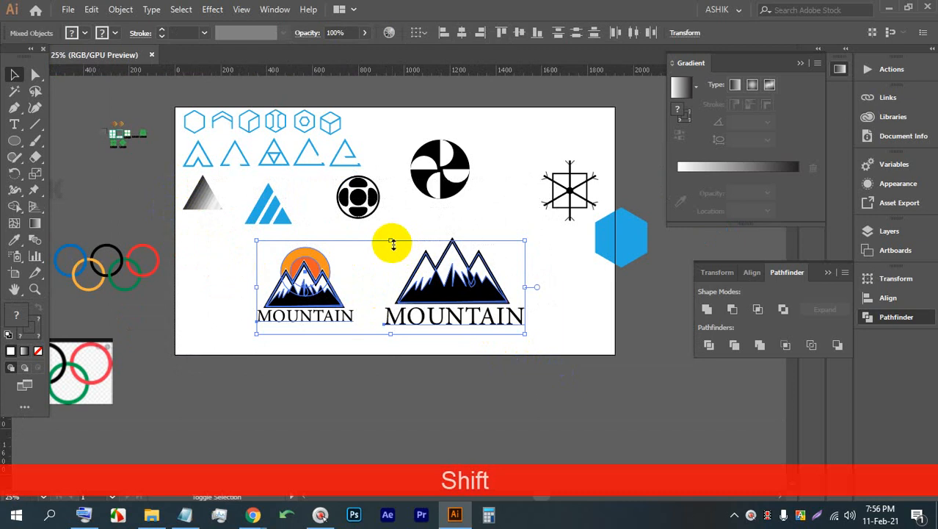
drag(390, 240, 220, 263)
alt+scroll(220, 262, up, 5)
key(ctrl+z)
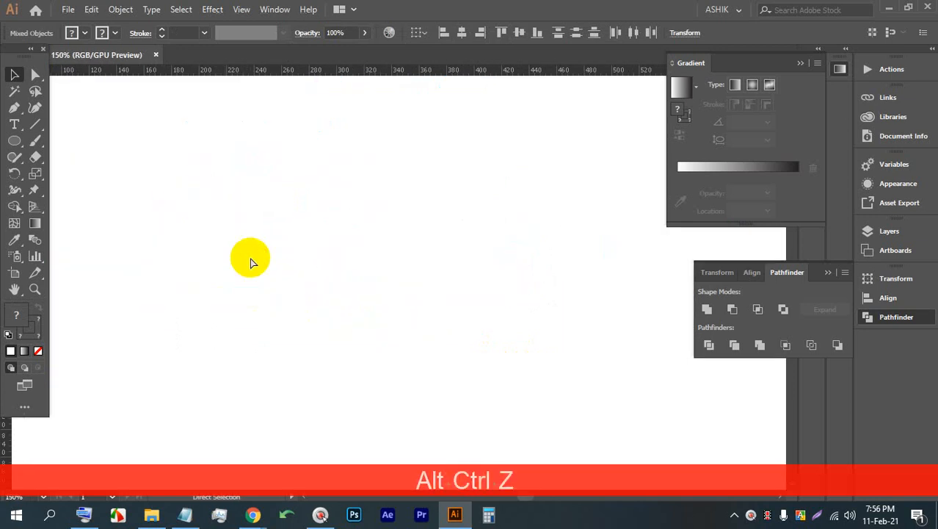
alt+scroll(245, 260, down, 8)
click(391, 327)
key(ctrl+z)
key(ctrl+z)
key(ctrl+z)
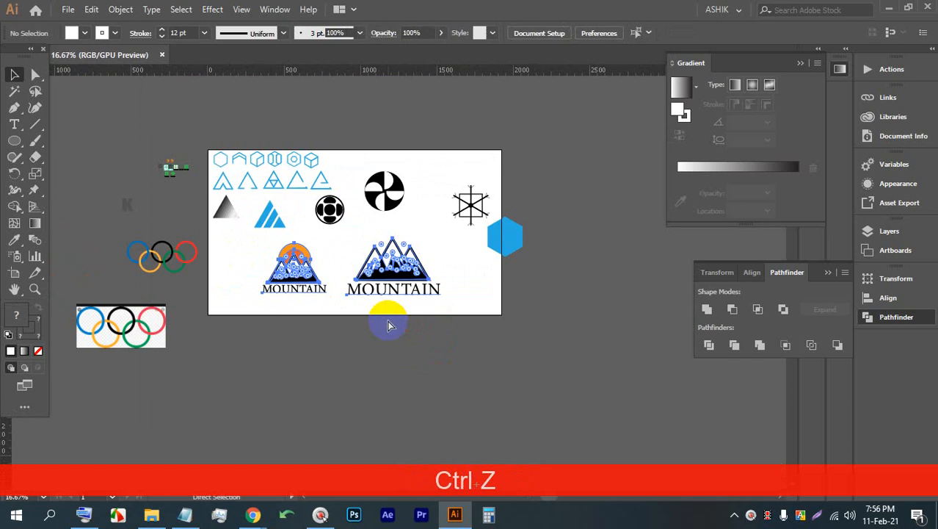
Step: Expand both mountain logos, including objects, fills and strokes, into plain shapes
alt+scroll(323, 289, up, 2)
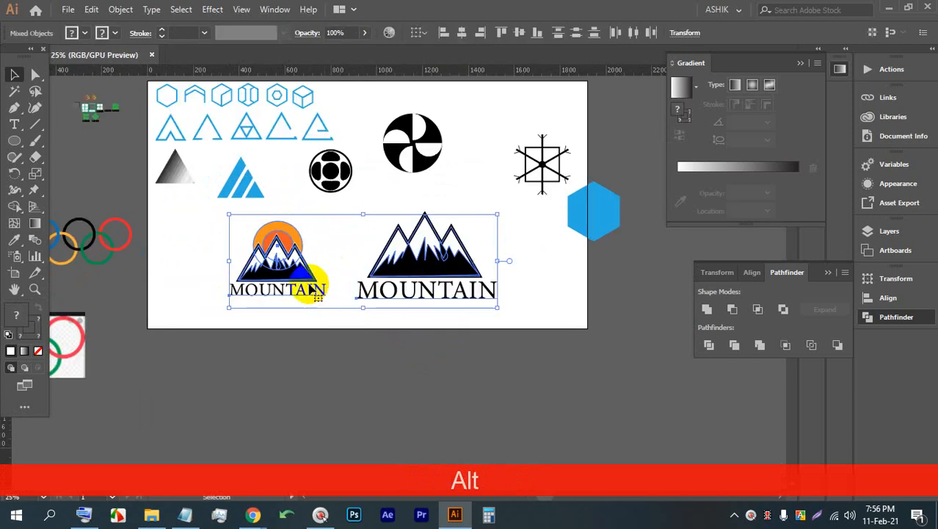
alt+scroll(316, 286, down, 3)
click(120, 8)
click(169, 164)
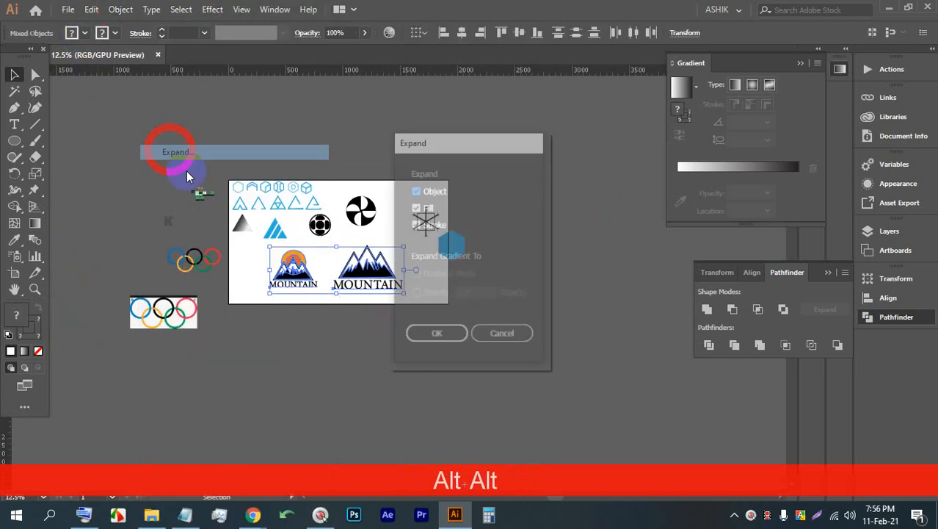
click(433, 333)
Step: Scale the two expanded mountain logos down proportionally and move them toward the left side of the artboard
alt+scroll(416, 294, up, 2)
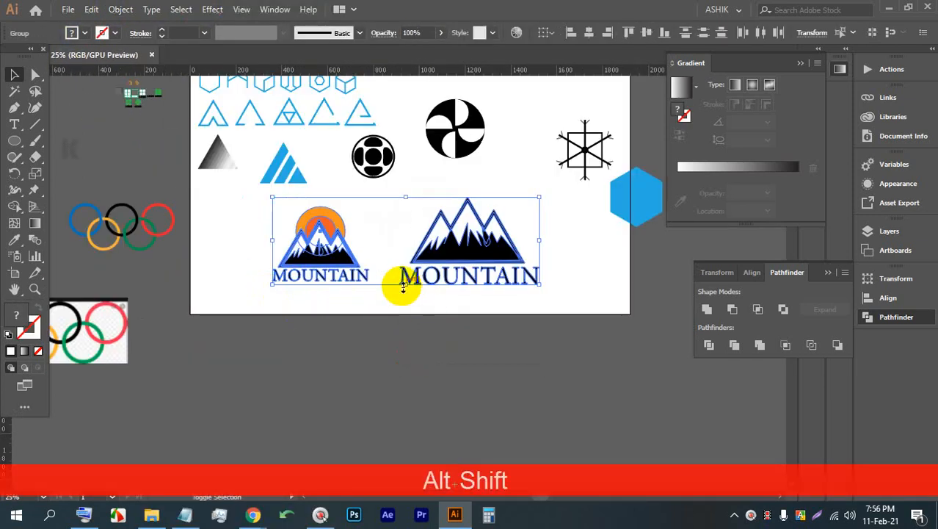
drag(406, 284, 269, 221)
click(429, 259)
Step: Draw a flat-topped hexagon about 480 px wide with the Polygon tool in the empty lower part of the artboard
alt+scroll(462, 244, up, 2)
alt+scroll(523, 198, up, 1)
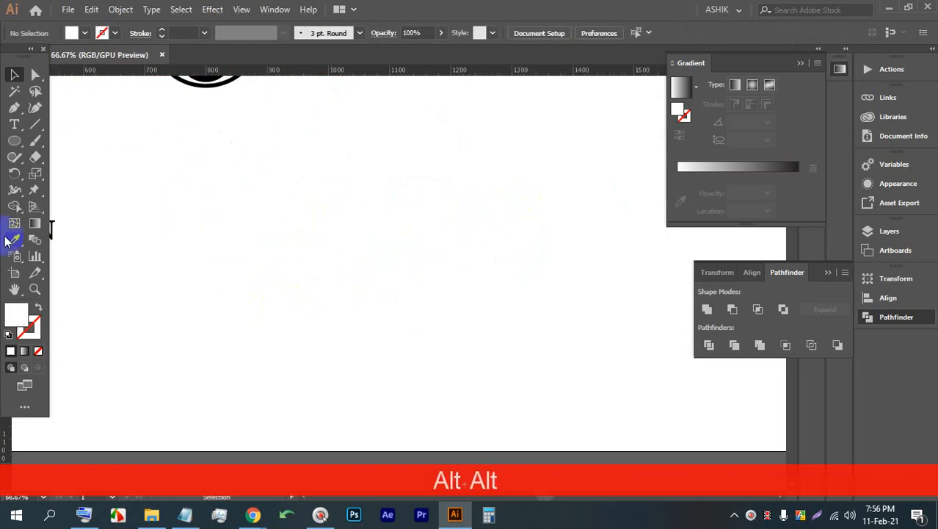
drag(14, 141, 77, 190)
key(shift)
drag(283, 172, 374, 284)
key(Up)
key(Up)
key(Up)
click(11, 76)
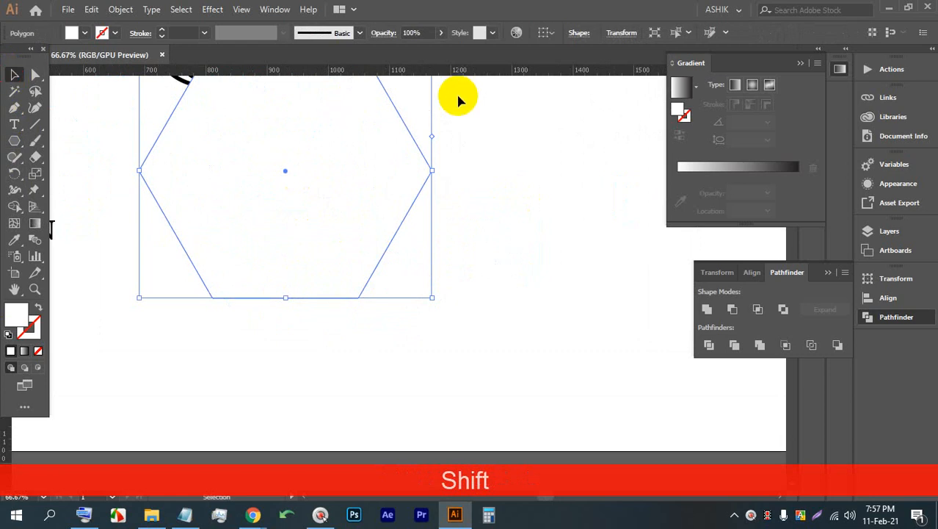
drag(404, 124, 465, 233)
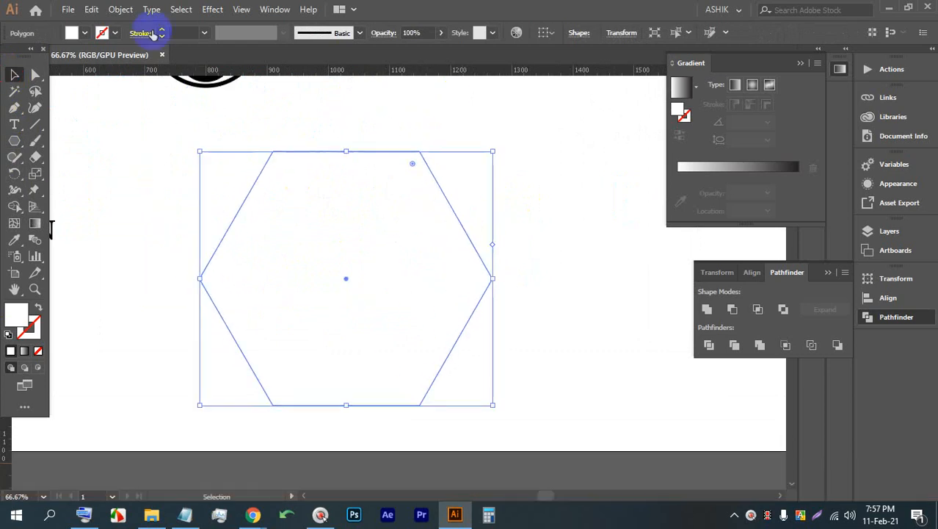
Step: Remove the hexagon's fill and give it a black stroke
click(85, 32)
click(19, 57)
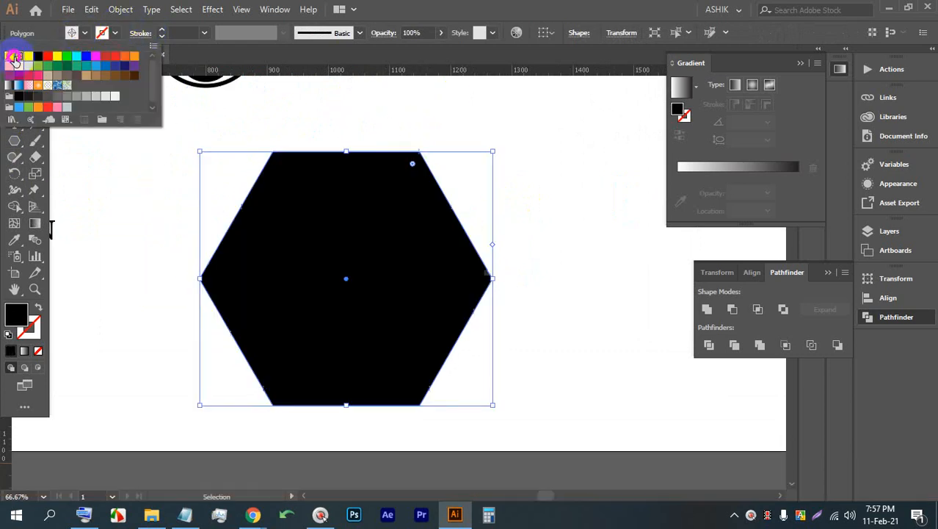
click(162, 30)
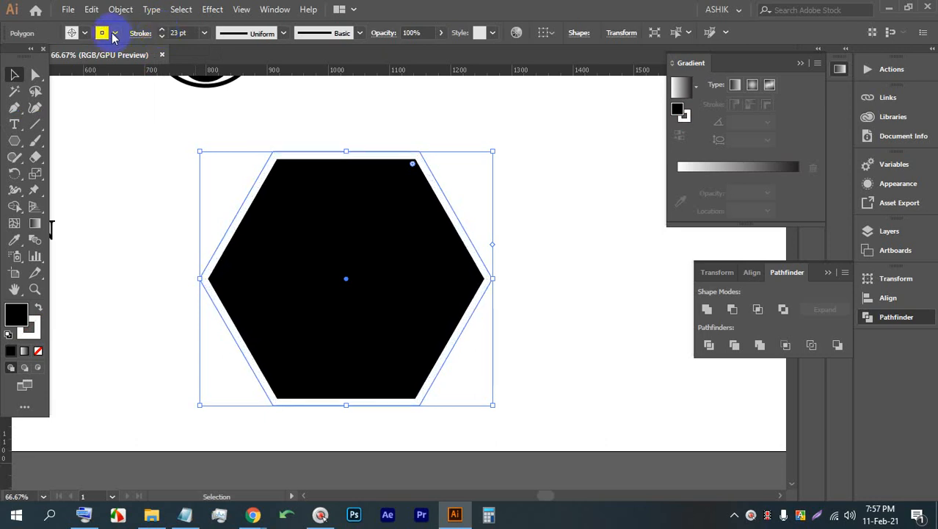
click(81, 34)
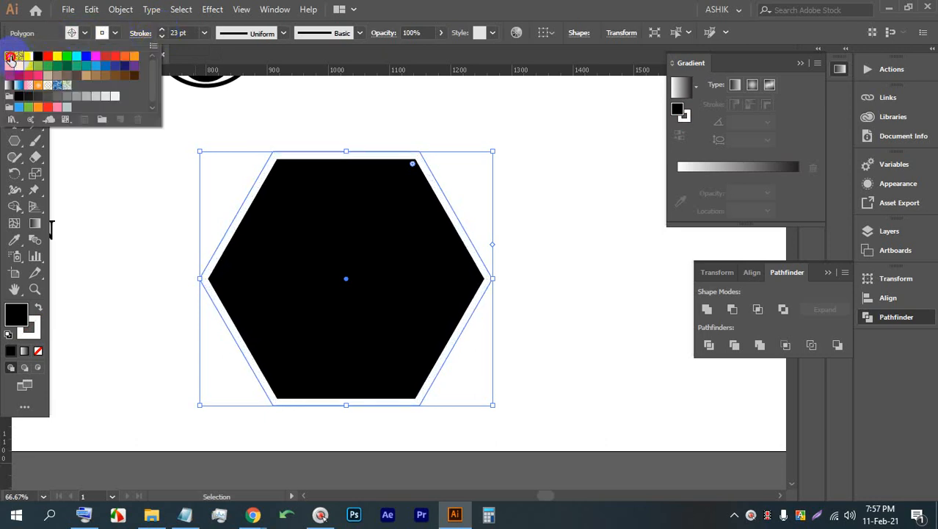
click(10, 56)
click(110, 35)
click(110, 35)
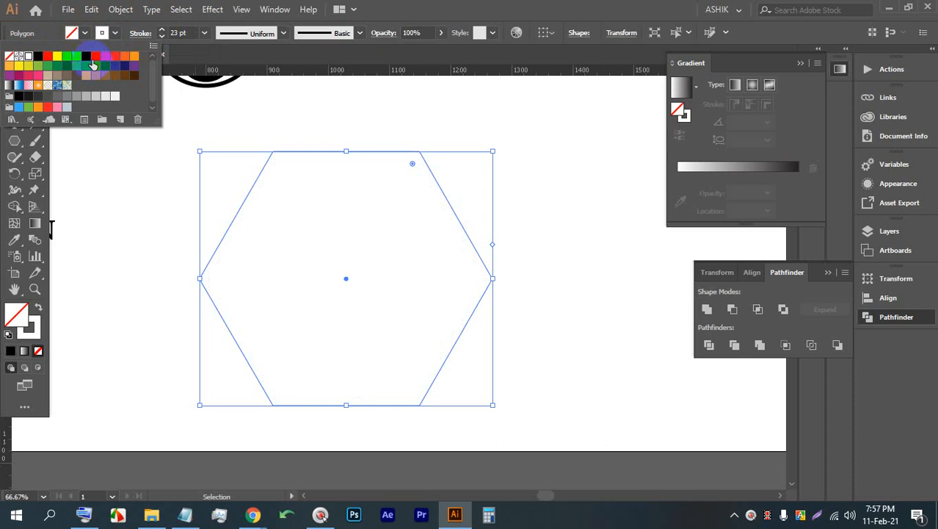
click(40, 57)
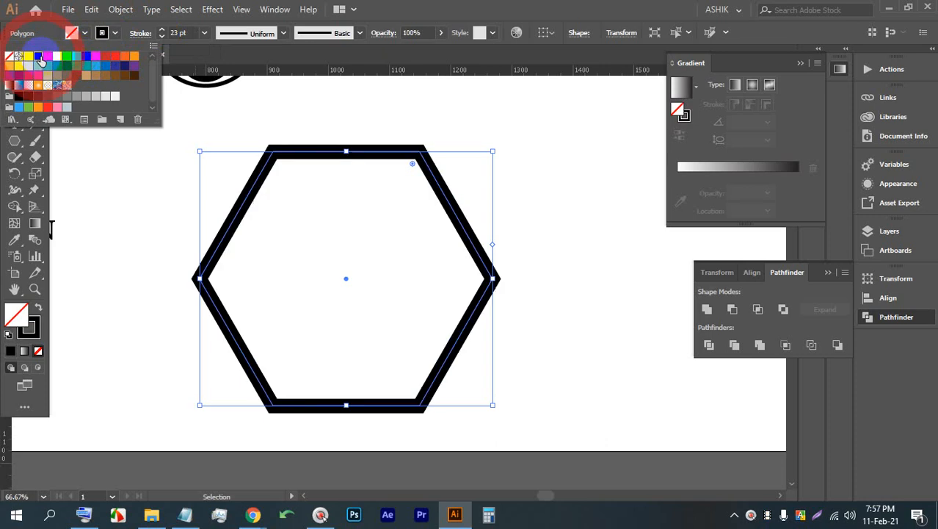
Step: Increase the hexagon's stroke weight to 28 pt
click(161, 32)
click(162, 32)
click(162, 32)
click(162, 32)
click(162, 33)
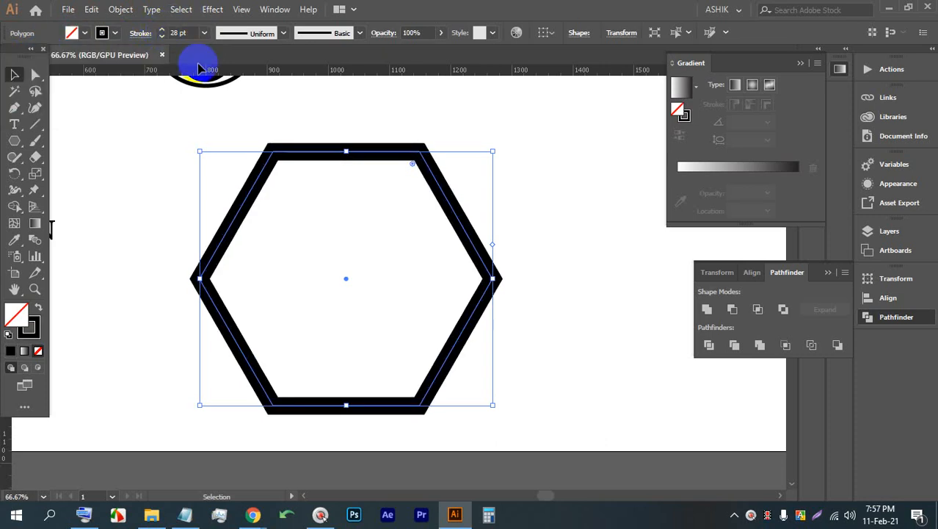
click(510, 167)
Step: Copy the hexagon in place and scale the copy down around its center, leaving a narrow gap inside the outer one
click(451, 209)
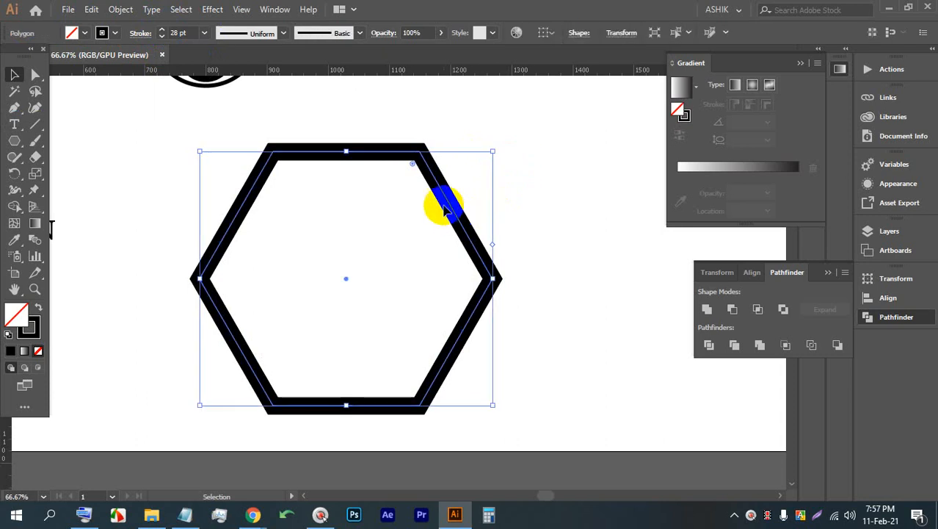
key(ctrl)
key(ctrl+f)
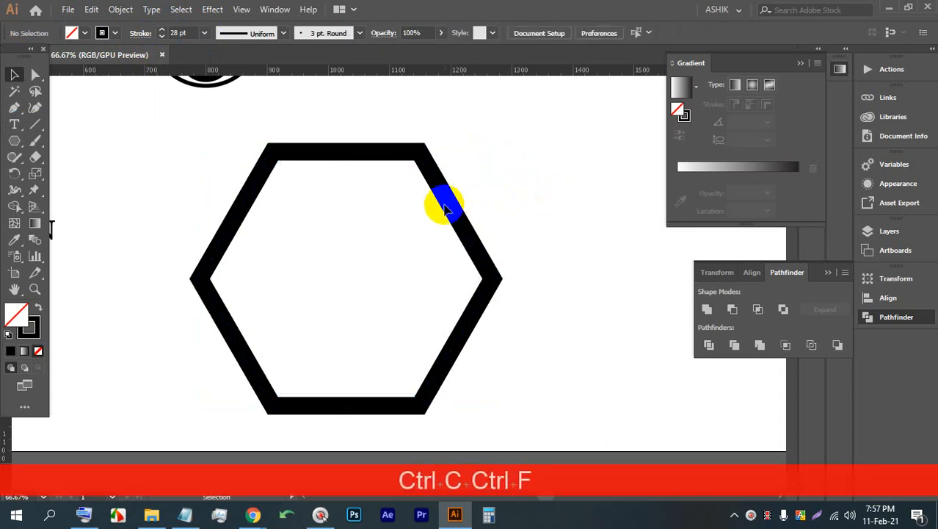
drag(350, 152, 342, 183)
click(488, 175)
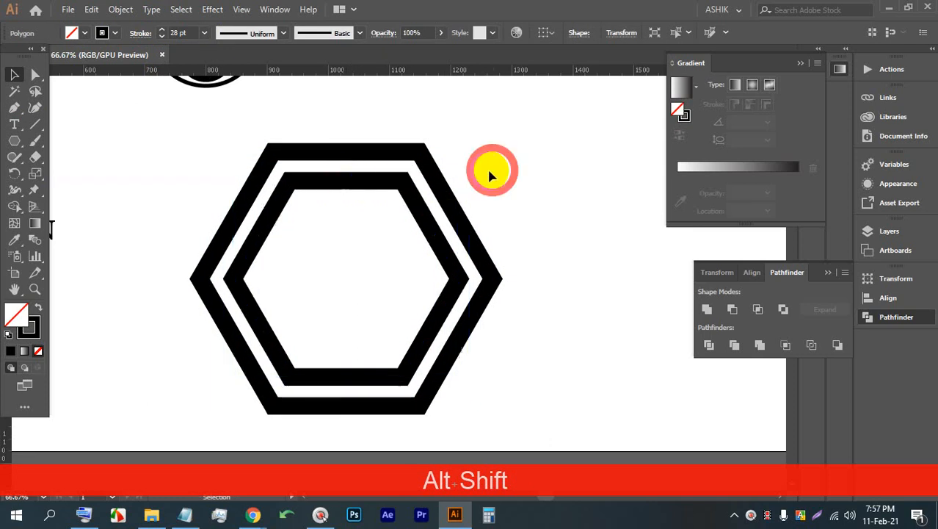
click(383, 183)
click(561, 198)
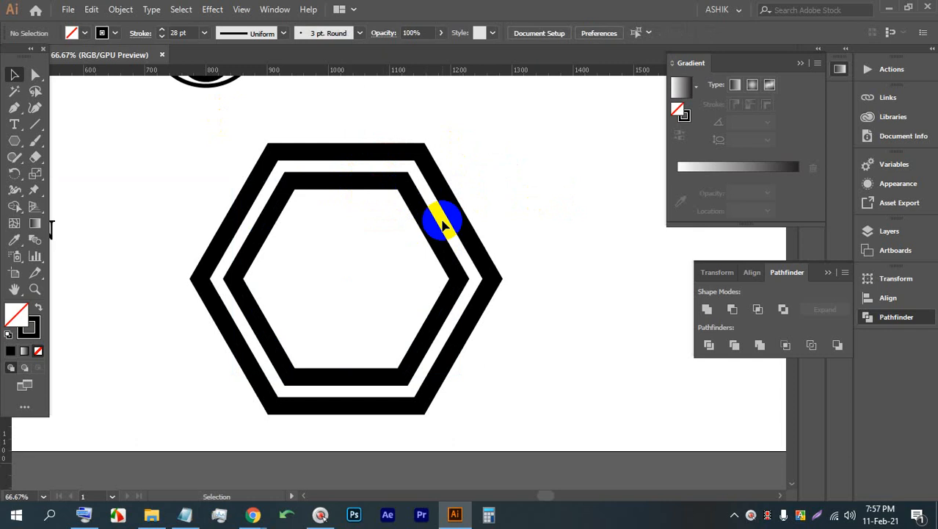
Step: Rotate both hexagons together by 90° so that a corner points upward
click(501, 276)
shift+click(299, 192)
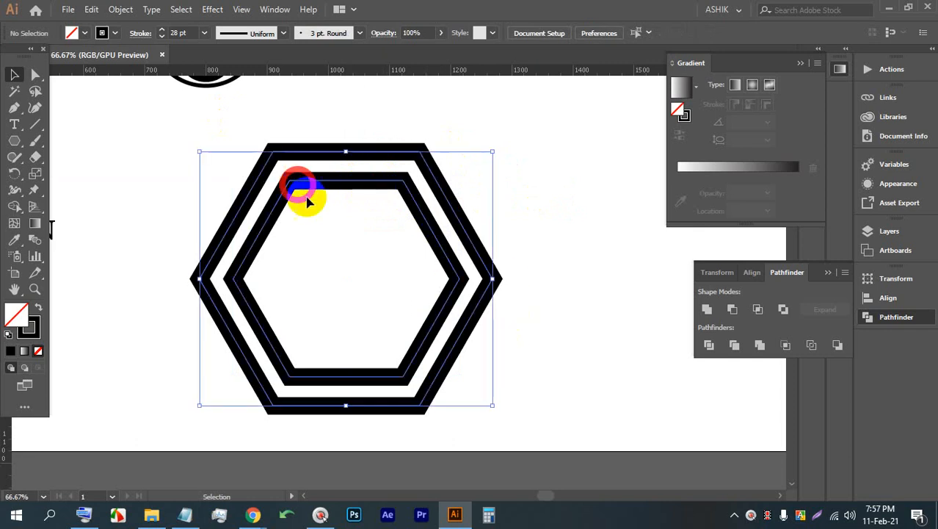
drag(493, 152, 251, 160)
click(517, 209)
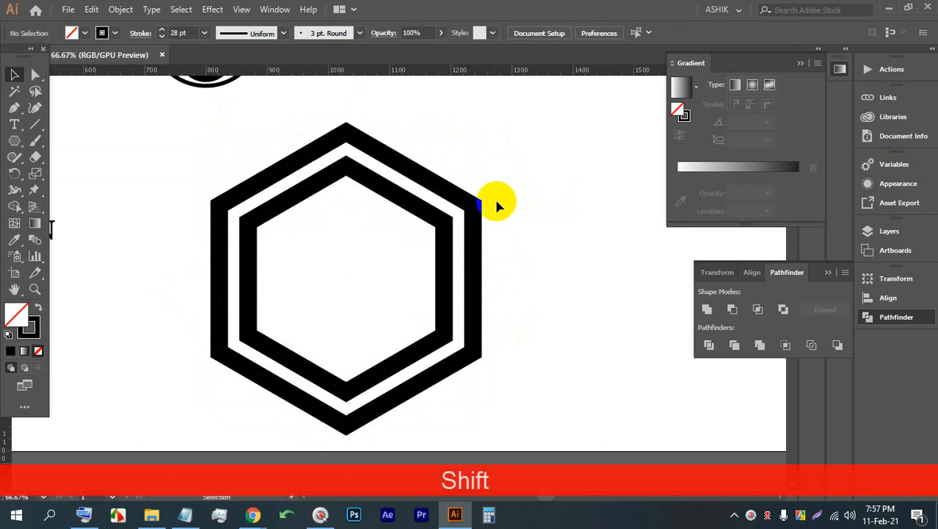
Step: Draw a narrow vertical rectangle about 490 px tall to the right of the hexagons
click(14, 146)
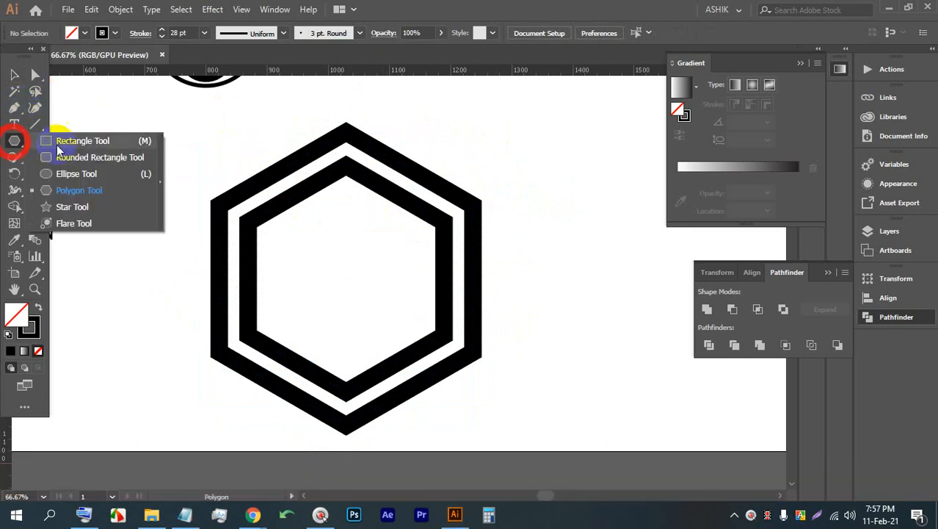
click(84, 96)
drag(524, 133, 542, 434)
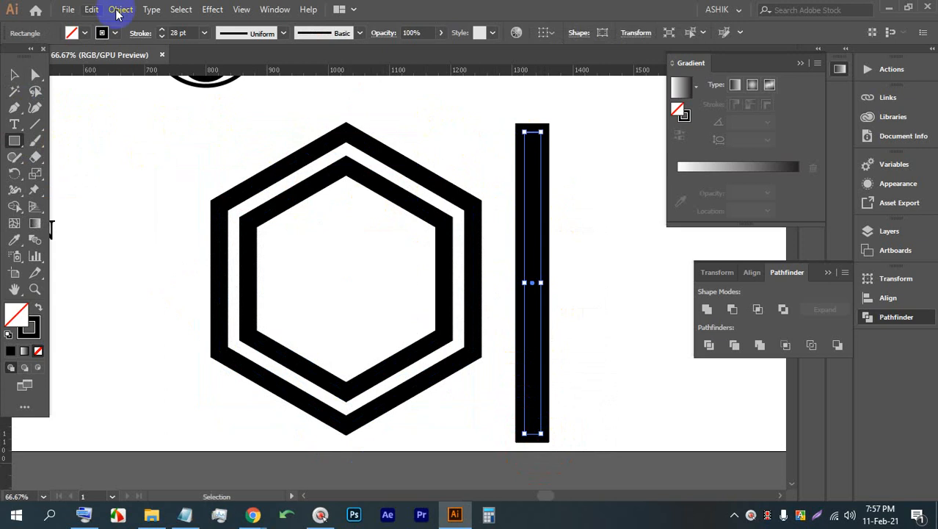
Step: Remove the rectangle's stroke, fill it with red, and shift it slightly toward the hexagons
click(116, 33)
click(10, 57)
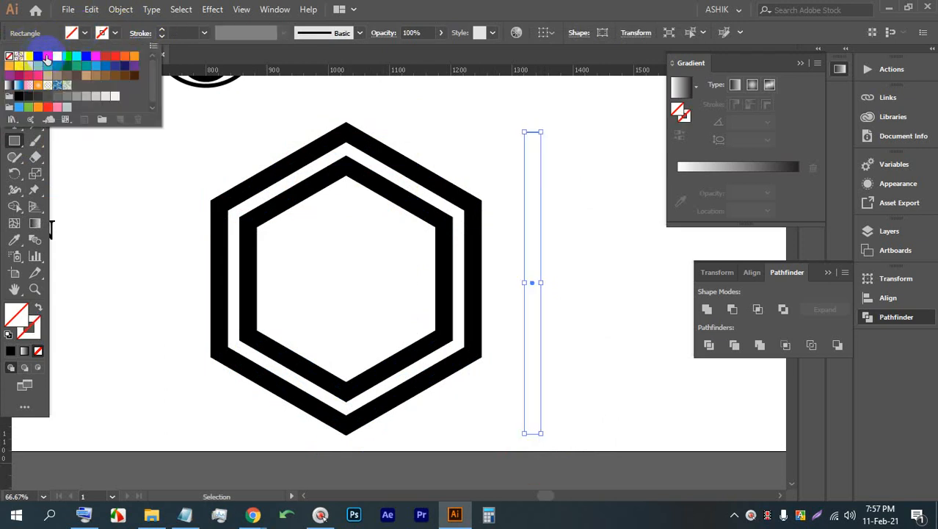
click(46, 57)
click(16, 76)
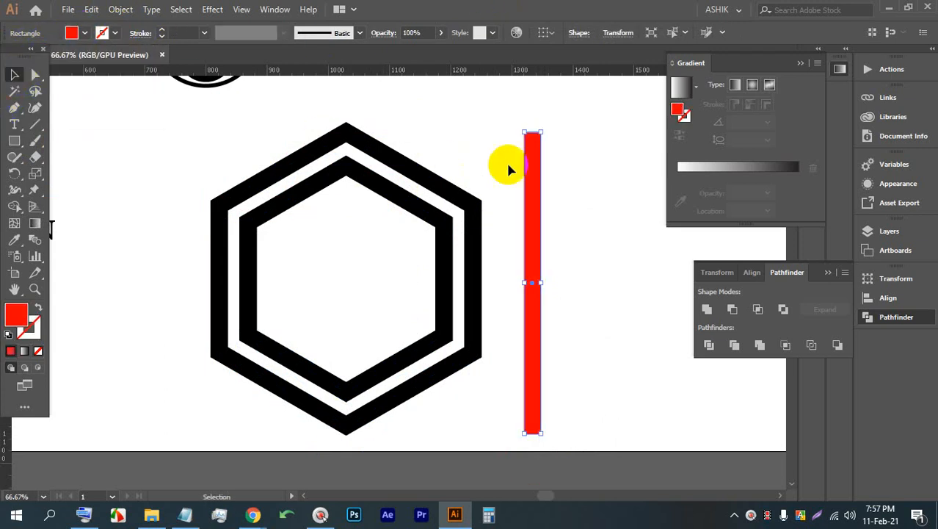
drag(533, 168, 524, 173)
Step: Expand the fill and stroke of both hexagons into filled shapes
drag(201, 143, 410, 268)
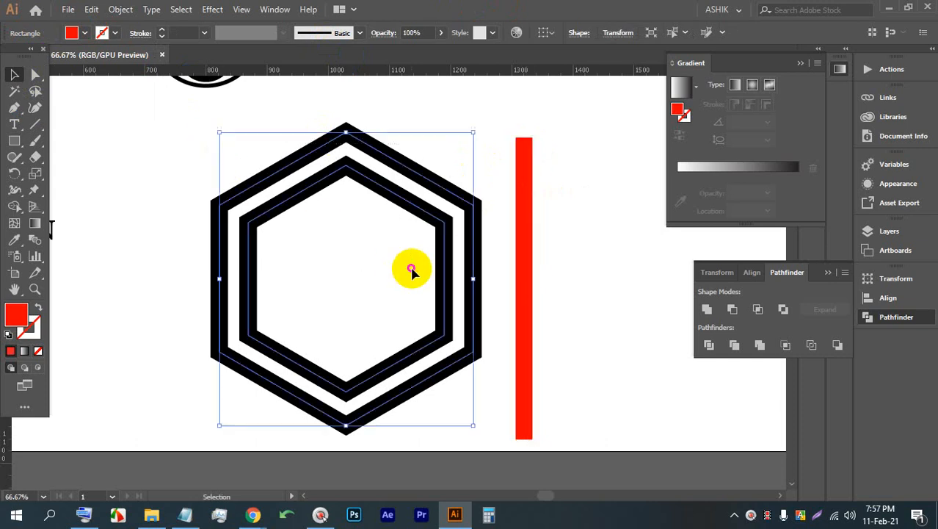
click(110, 9)
click(167, 150)
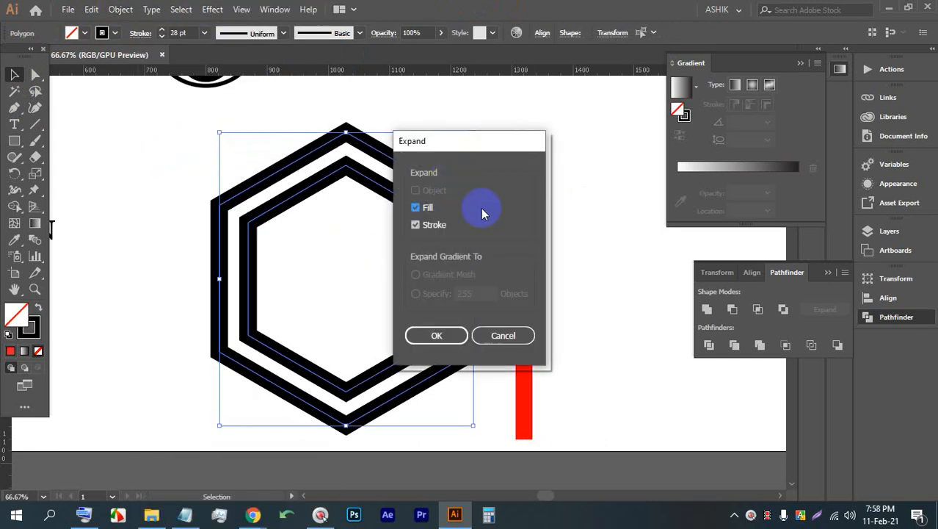
click(439, 336)
Step: Rotate the red bar parallel to the hexagon's upper-right edge and place it diagonally across both hexagons
click(522, 212)
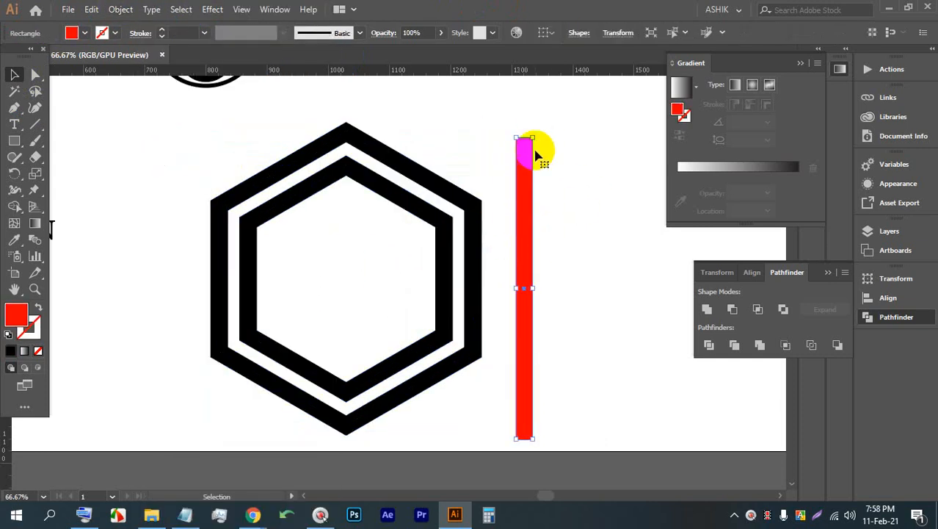
drag(539, 132, 383, 202)
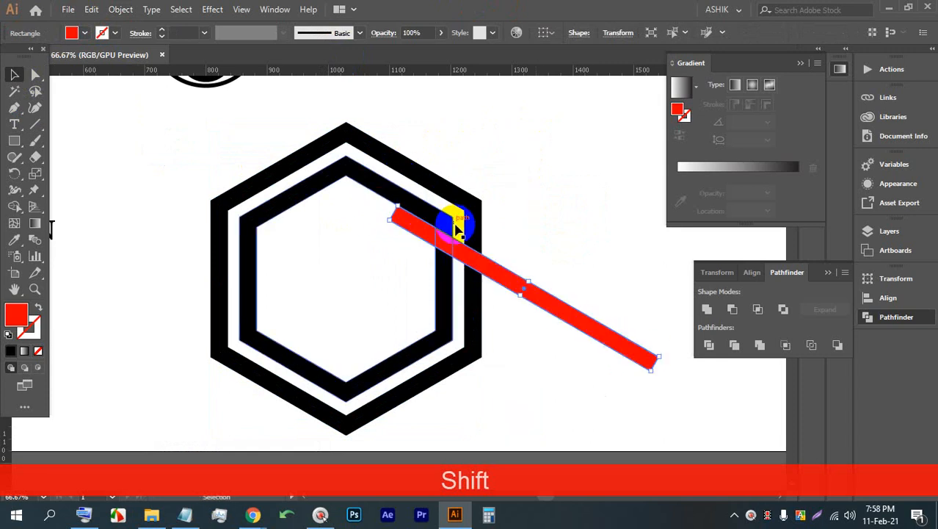
drag(439, 249, 250, 219)
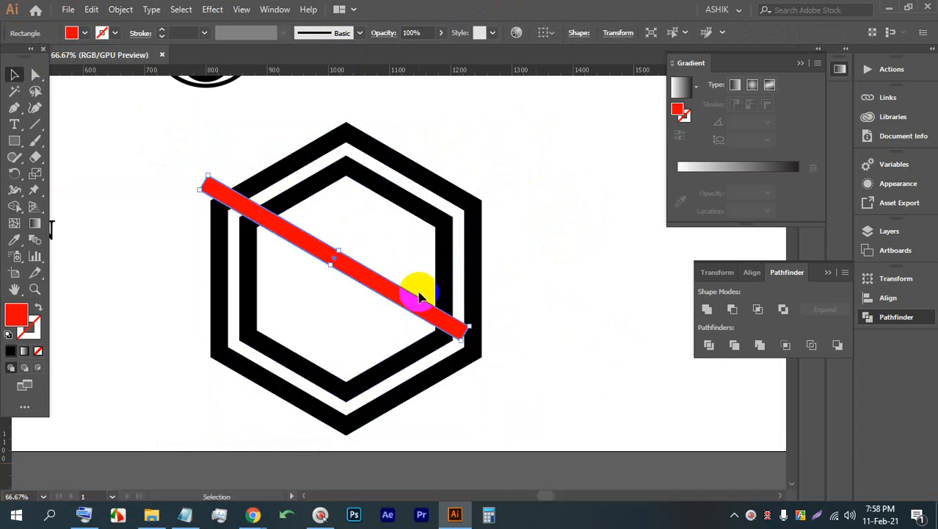
Step: Lengthen the diagonal red bar so it extends past the outer hexagon on both sides, and reposition it
shift+click(469, 319)
drag(469, 318, 591, 398)
click(560, 313)
drag(298, 235, 270, 208)
scroll(514, 286, up, 2)
scroll(486, 269, down, 2)
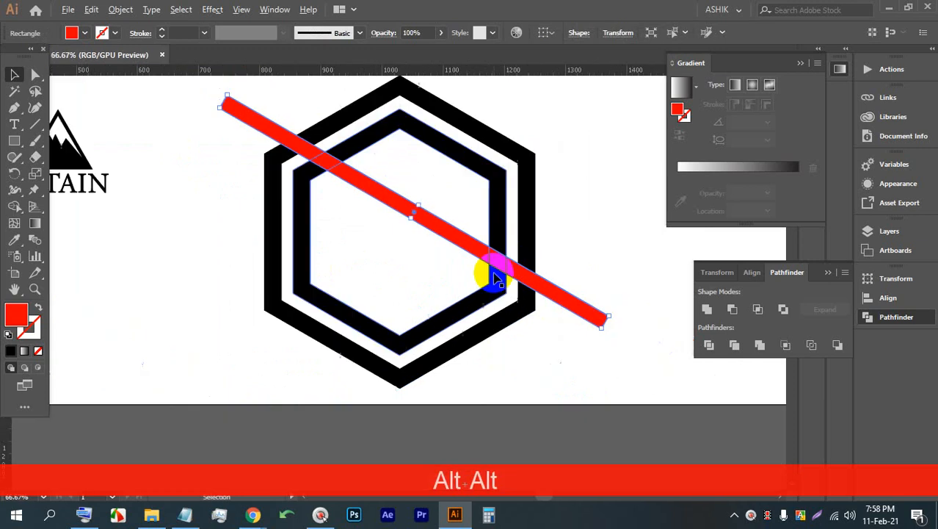
Step: Shift the diagonal red bar so its lower edge meets the outer hexagon's lower-right corner
drag(420, 215, 417, 226)
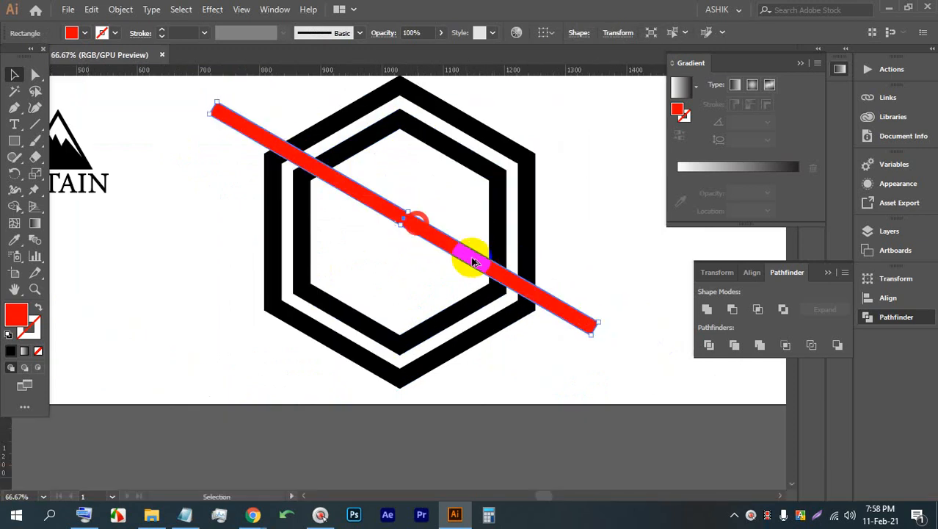
scroll(529, 301, up, 1)
drag(268, 137, 268, 136)
scroll(633, 314, up, 2)
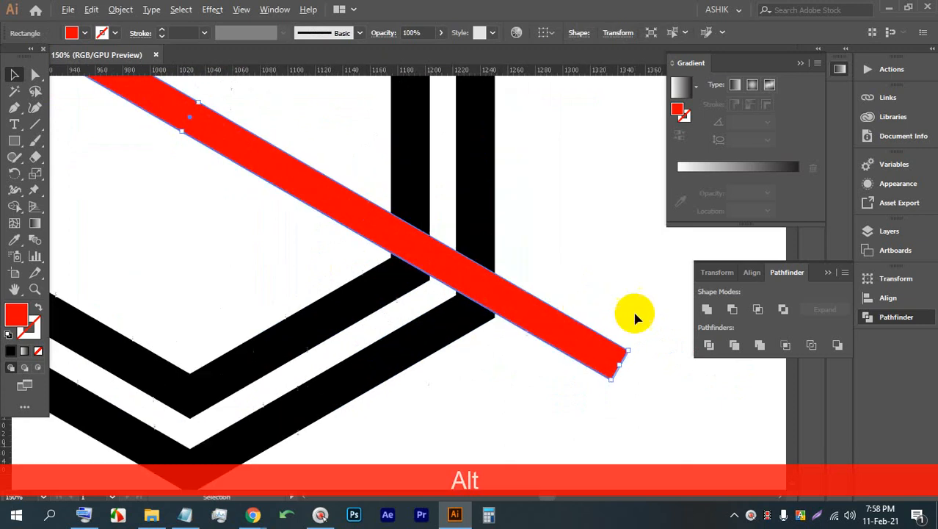
Step: Duplicate the diagonal red bar and set the copy flush along the original's lower edge
mouse_move(474, 314)
mouse_down()
mouse_move(462, 316)
mouse_move(458, 285)
mouse_move(453, 315)
mouse_move(458, 303)
mouse_up()
scroll(503, 301, down, 4)
scroll(262, 169, up, 3)
scroll(291, 191, down, 1)
scroll(291, 192, down, 1)
scroll(486, 331, up, 4)
drag(533, 331, 558, 324)
scroll(569, 324, up, 2)
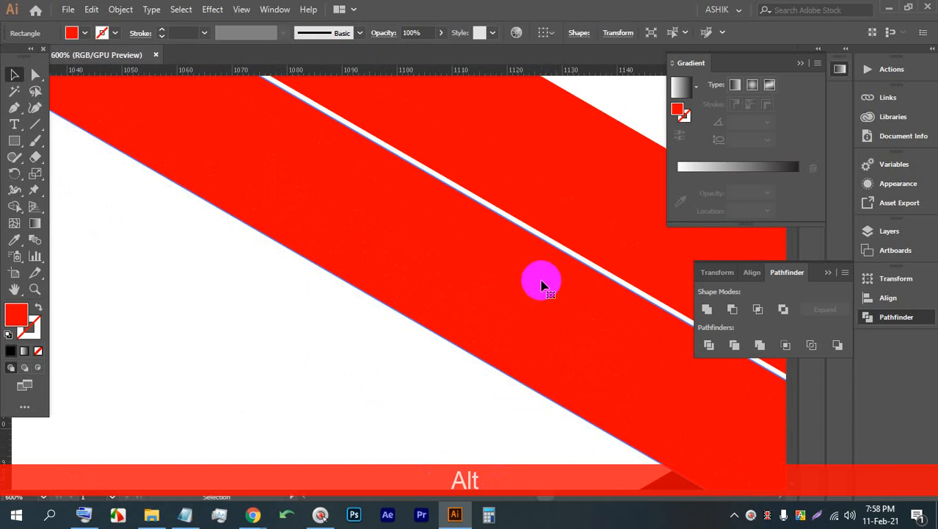
drag(565, 276, 563, 272)
scroll(559, 266, down, 6)
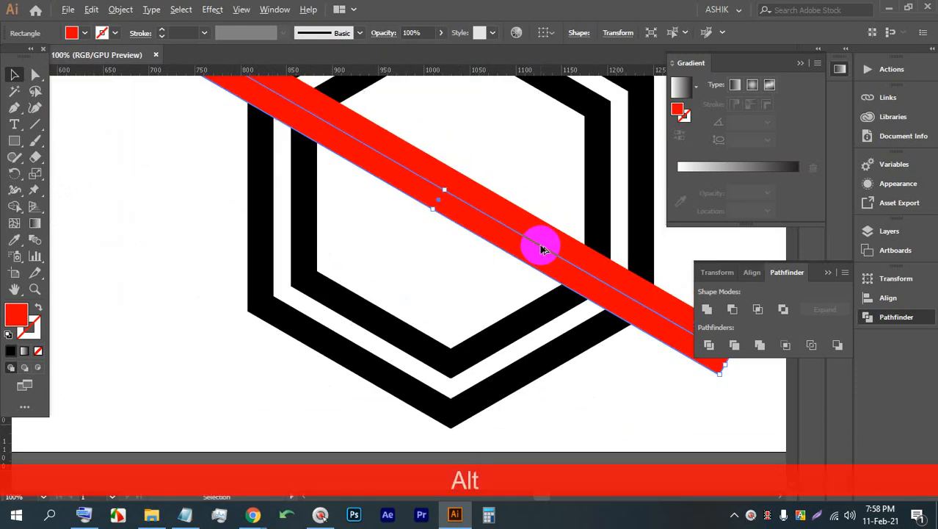
drag(624, 278, 568, 276)
click(612, 241)
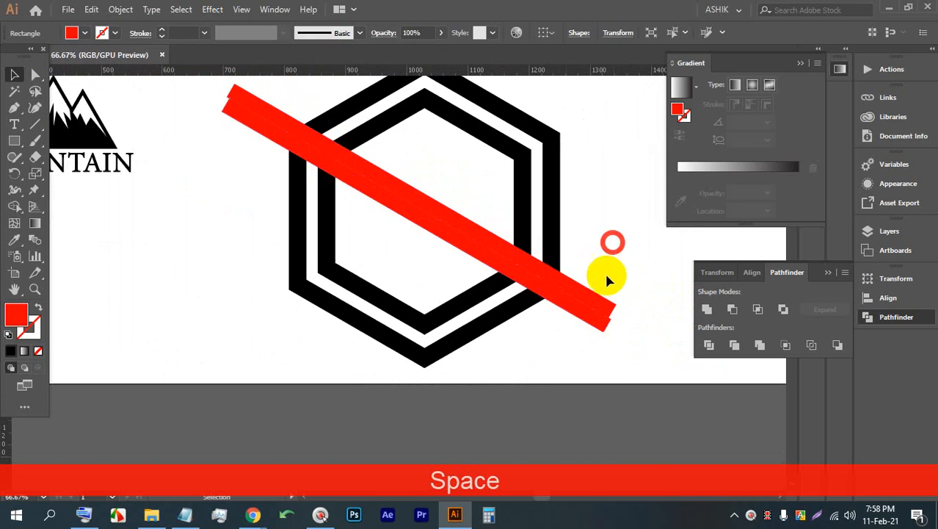
drag(573, 354, 385, 184)
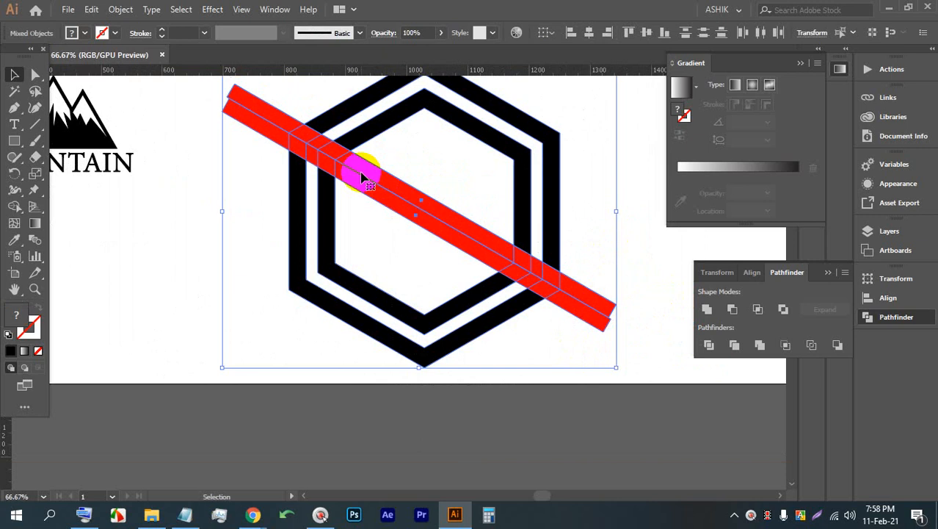
drag(404, 162, 314, 184)
click(568, 291)
drag(568, 396, 140, 125)
click(530, 311)
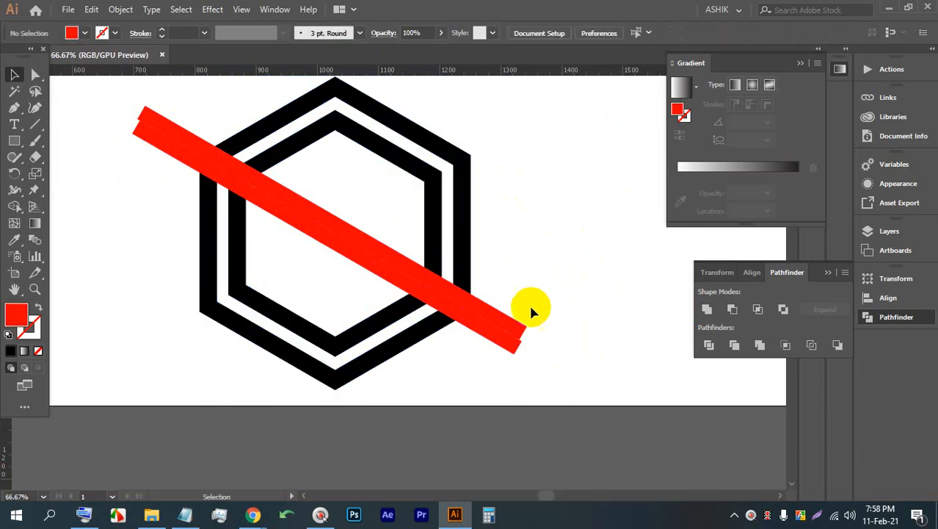
drag(533, 353, 87, 161)
click(547, 220)
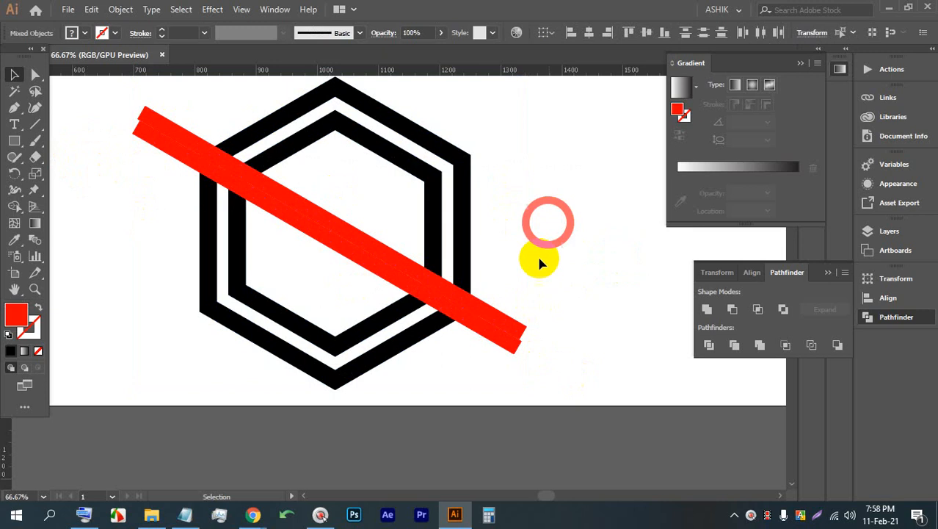
drag(547, 384, 190, 141)
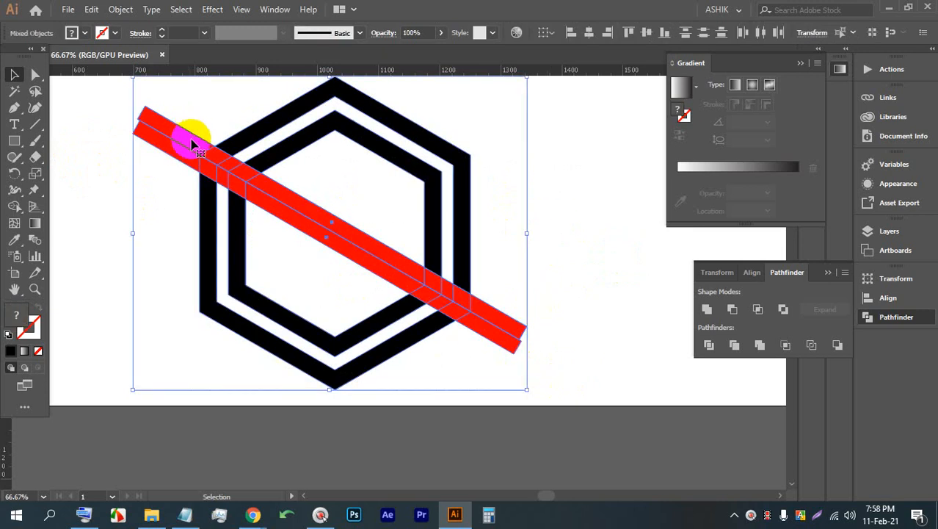
click(552, 243)
drag(534, 387, 144, 138)
Step: Fill the lower diagonal bar with green to tell it apart from the red one
click(503, 325)
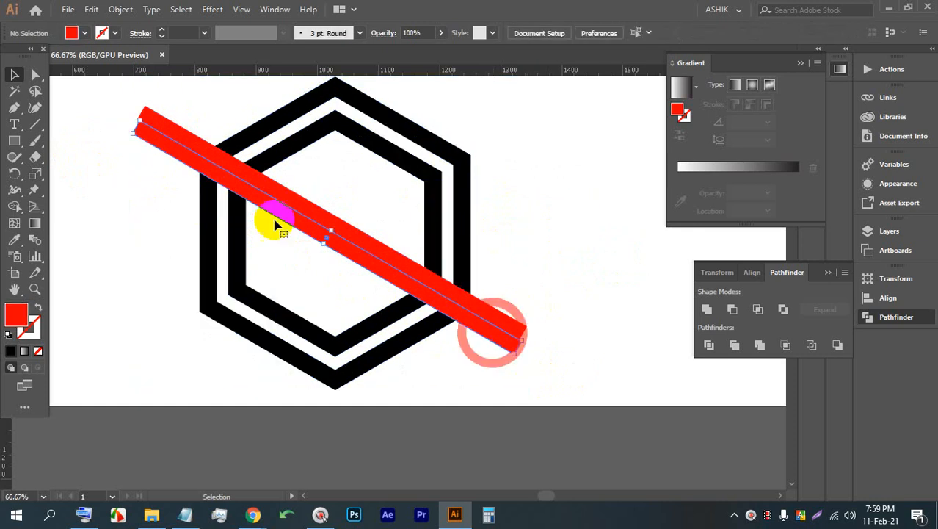
click(83, 34)
click(58, 65)
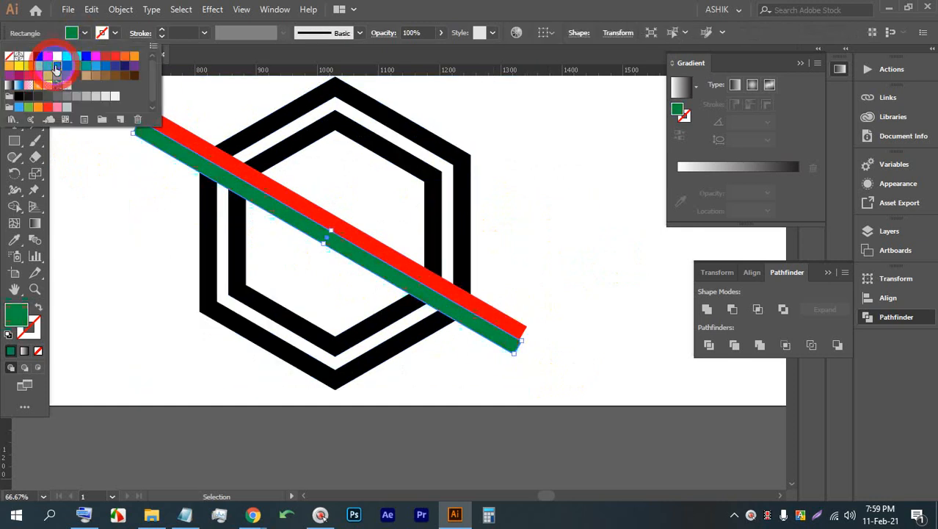
click(565, 238)
Step: Select the hexagons and both bars, and delete the bar ends outside the outer hexagon with the Shape Builder
drag(547, 400, 145, 130)
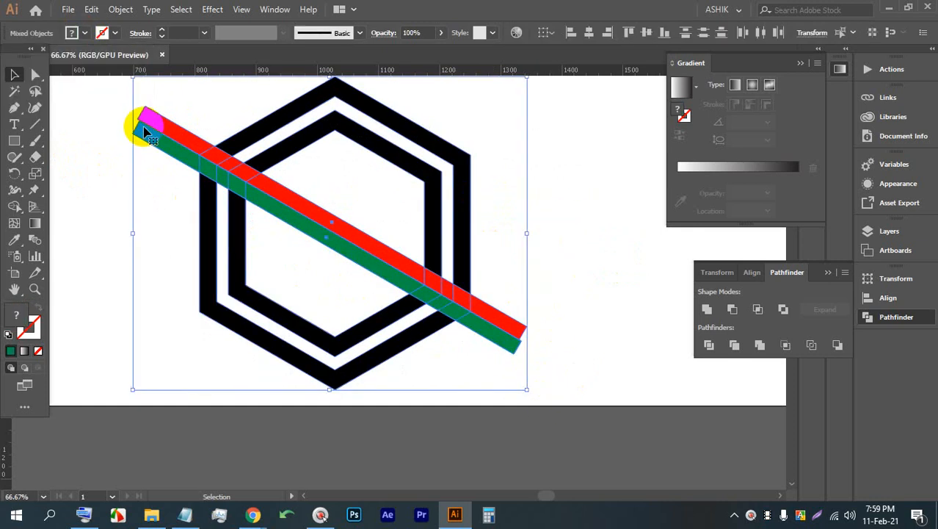
click(13, 208)
key(alt)
alt+click(180, 138)
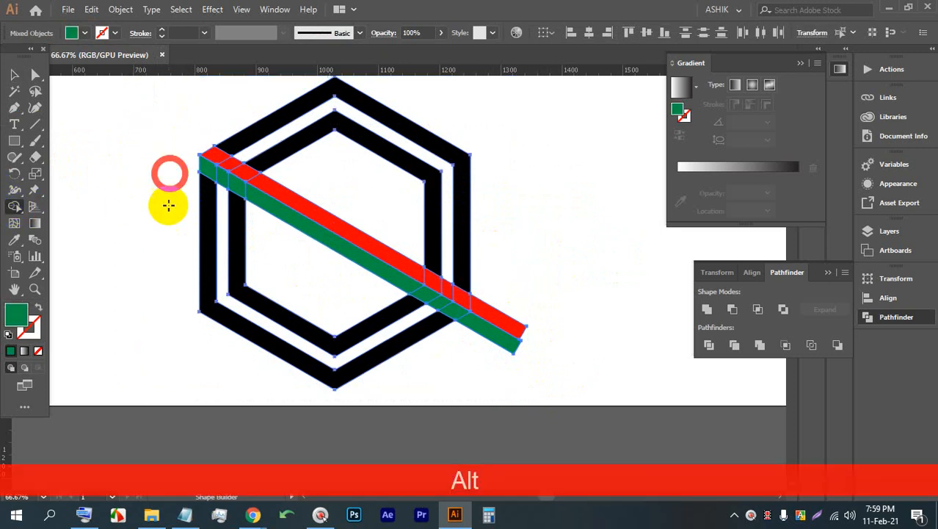
alt+click(487, 314)
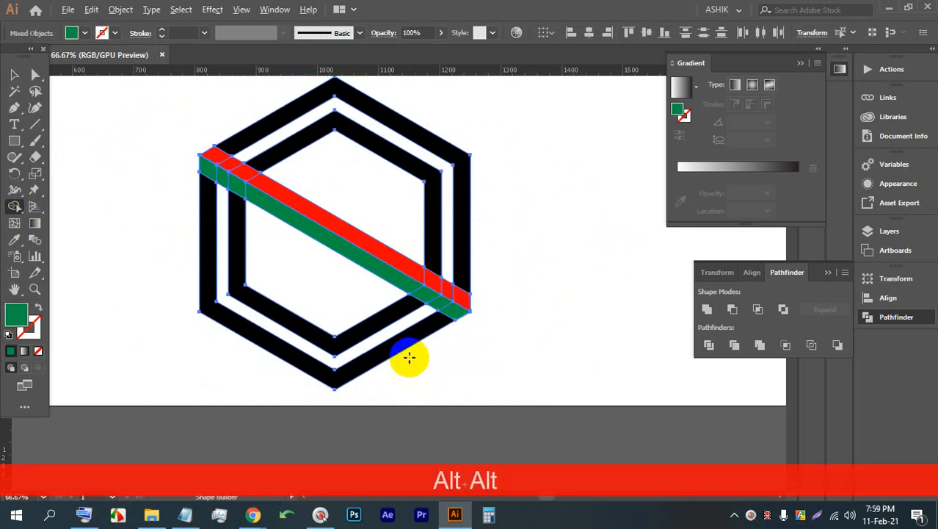
Step: Delete the red and green bar pieces lying in the gap between the two hexagons on both sides
scroll(401, 321, up, 3)
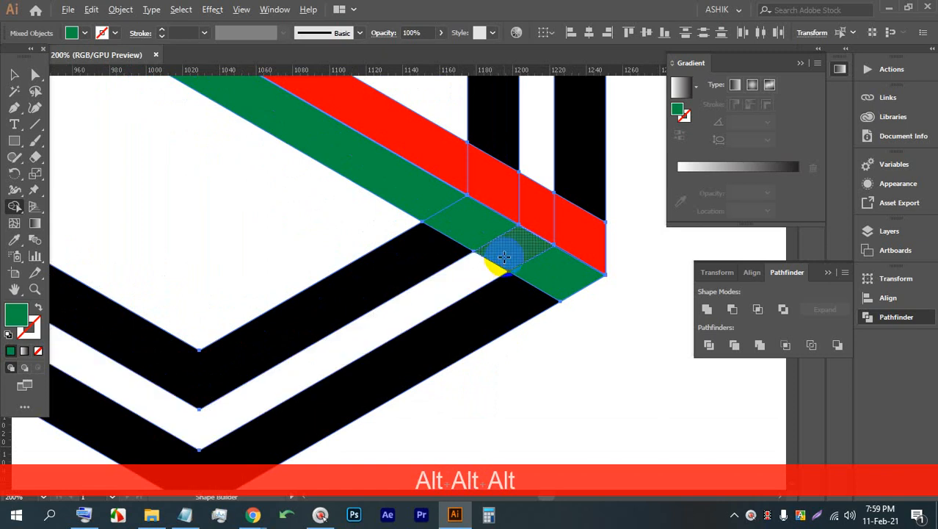
alt+click(533, 229)
scroll(479, 230, down, 3)
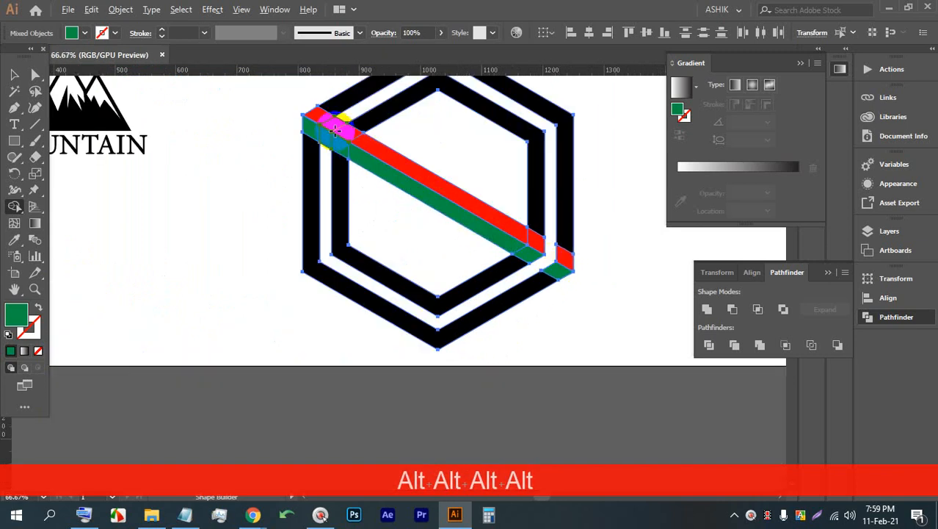
scroll(334, 125, up, 2)
alt+click(317, 146)
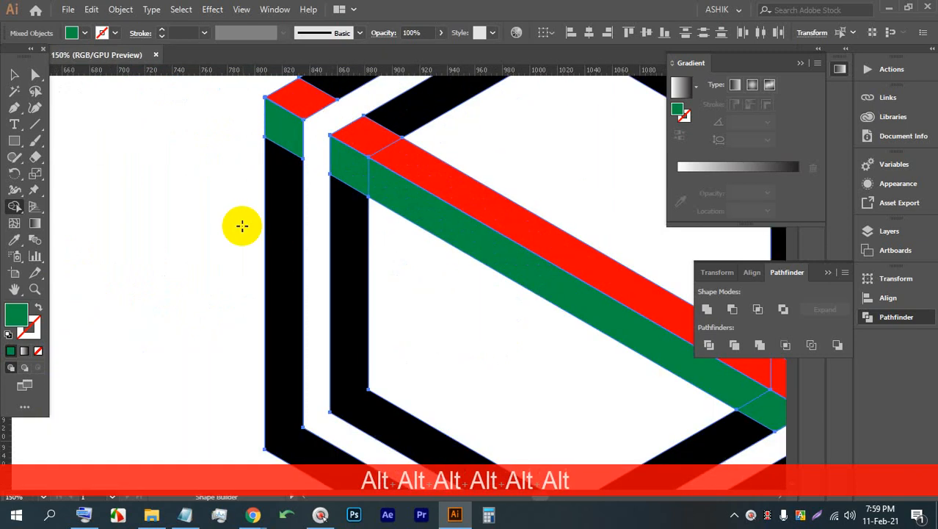
Step: Try removing the red bar's long middle section and its overlap with the inner hexagon's right side
alt+click(457, 252)
key(ctrl+z)
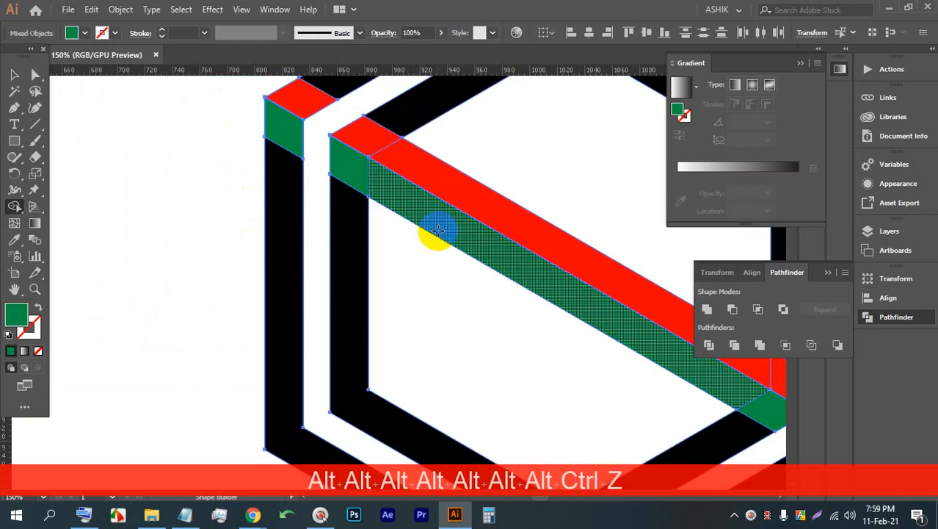
scroll(407, 222, down, 2)
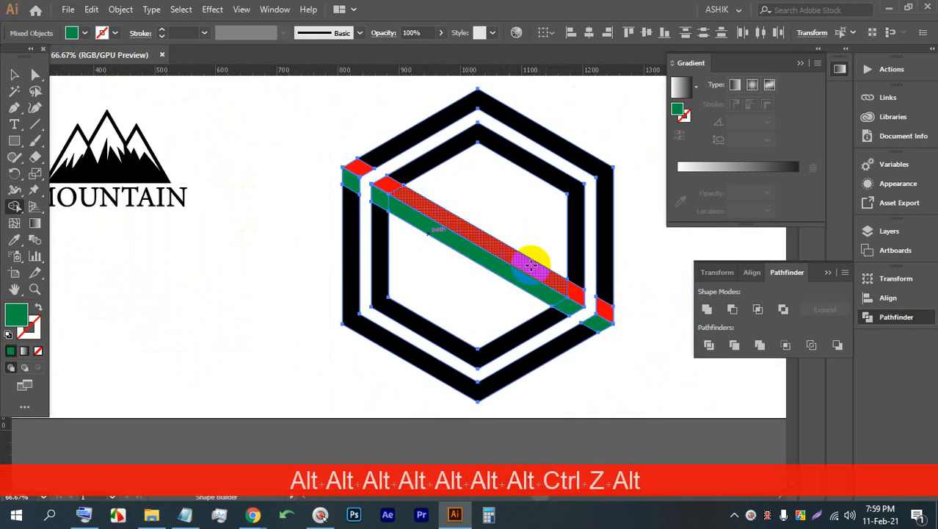
scroll(572, 290, up, 3)
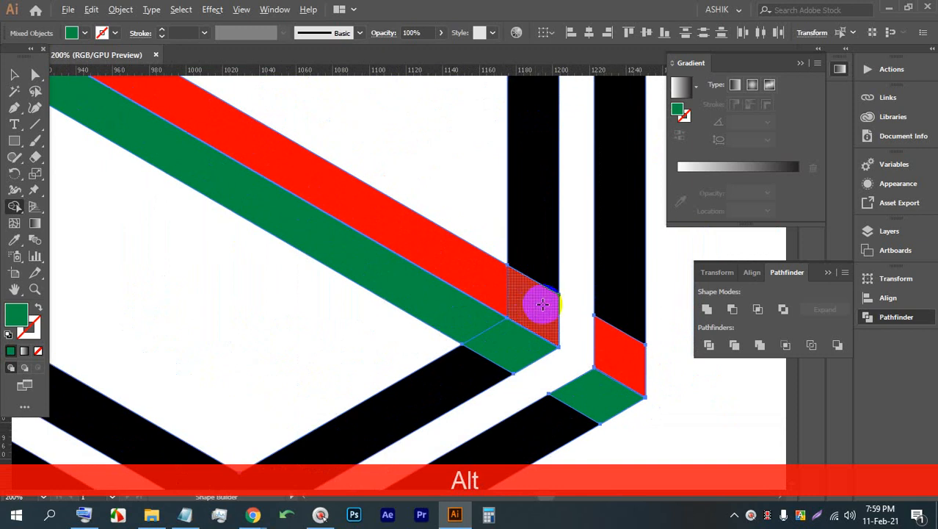
scroll(542, 304, down, 1)
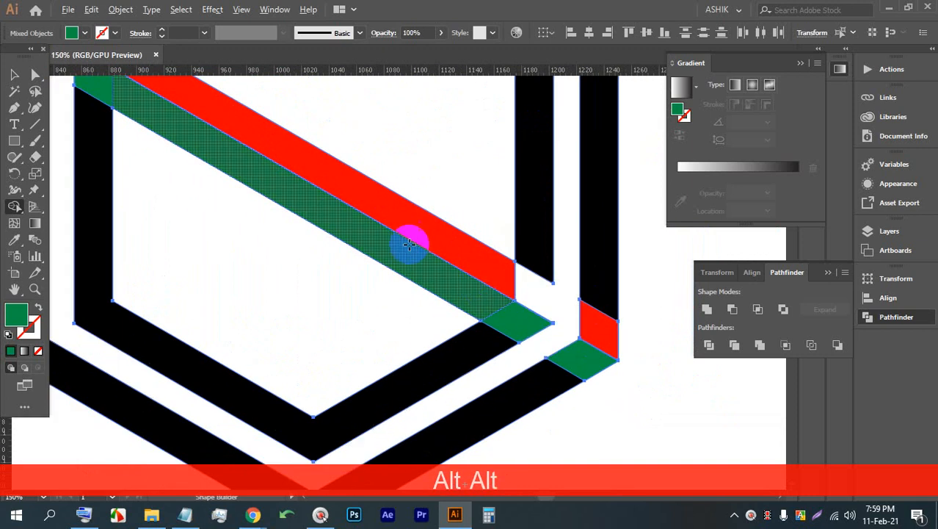
alt+click(410, 222)
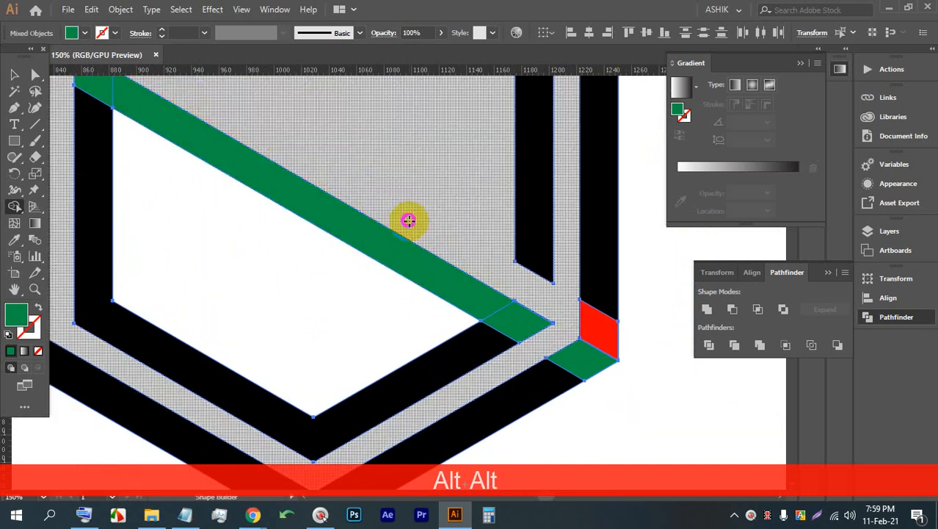
Step: Delete the green piece overlapping the inner hexagon's left side with the Shape Builder
scroll(408, 218, down, 2)
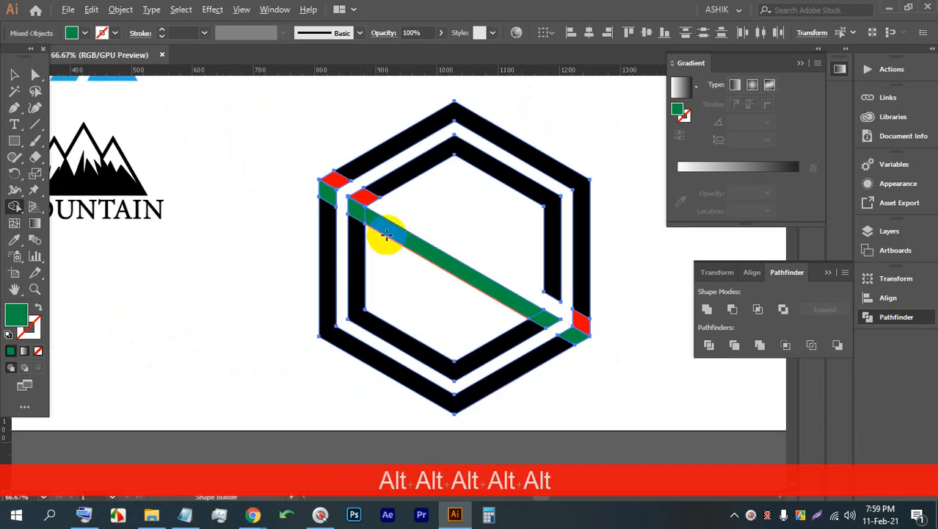
alt+click(355, 210)
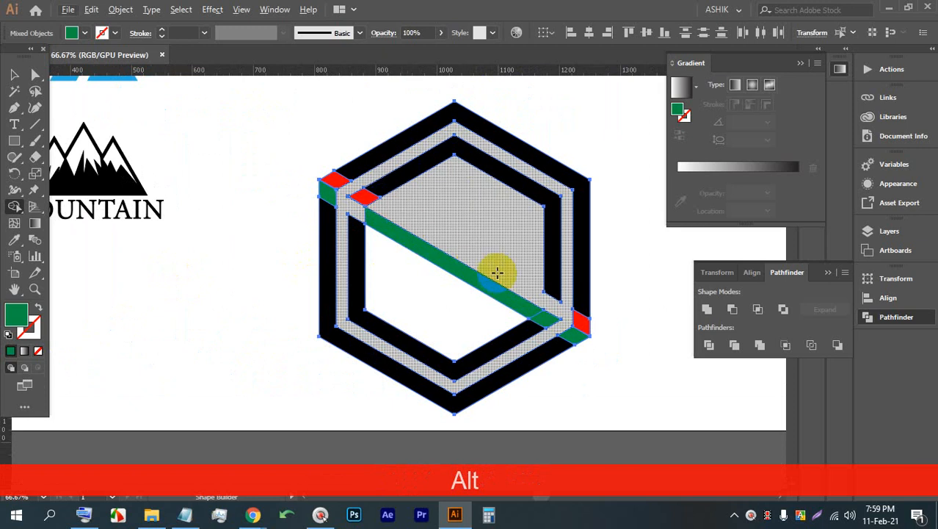
alt+click(544, 300)
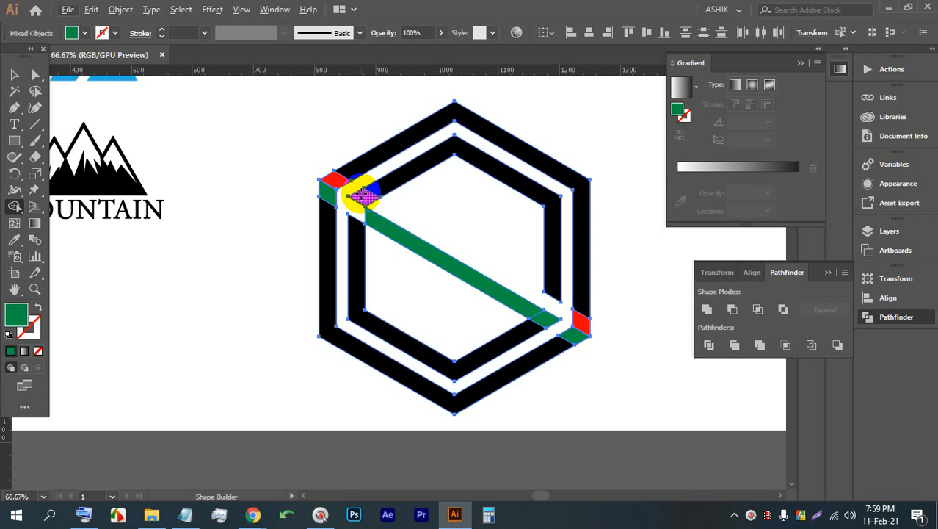
Step: Undo all the Shape Builder deletions on the bars and hexagons
key(ctrl+z)
key(ctrl+z)
key(ctrl+z)
key(ctrl+z)
key(ctrl+z)
key(ctrl+z)
key(ctrl+z)
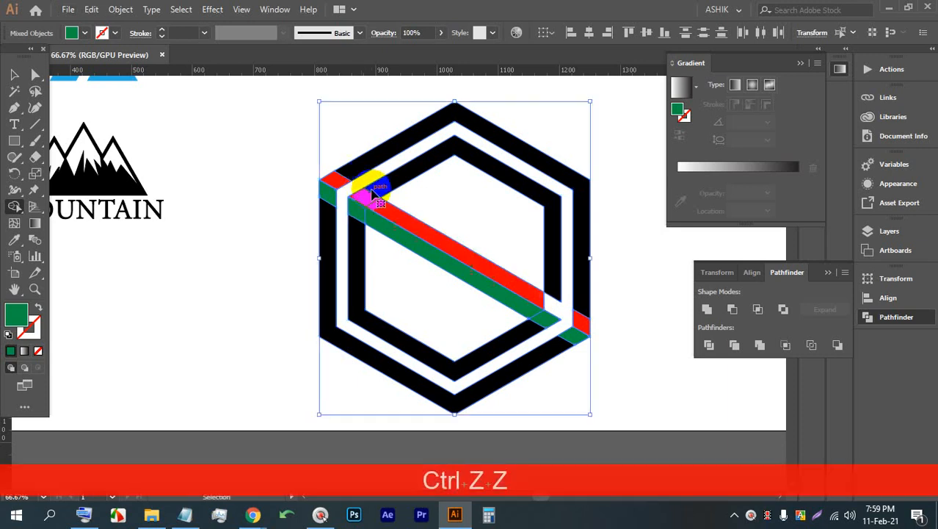
key(ctrl+z)
key(ctrl+z)
key(ctrl+z)
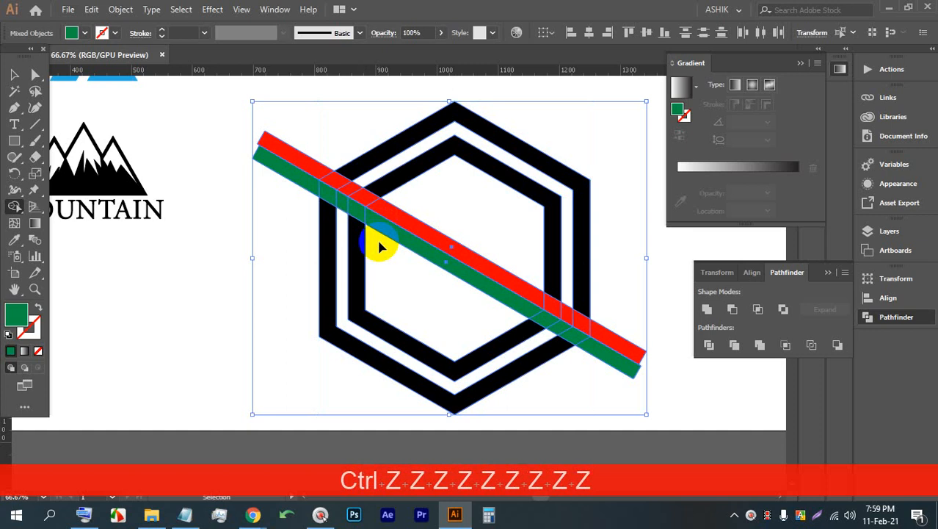
Step: Undo the earlier bar edits back to a single upright red rectangle beside the hexagons
click(13, 74)
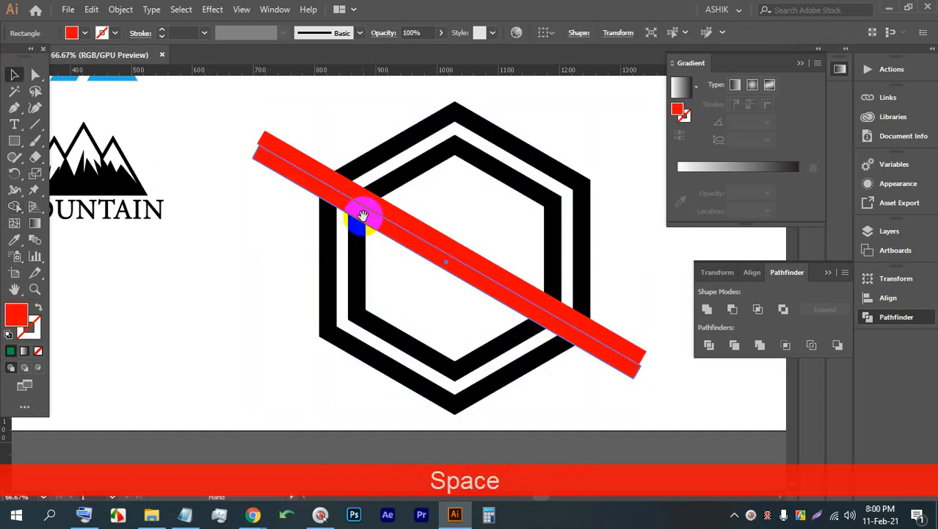
drag(356, 209, 273, 209)
click(595, 259)
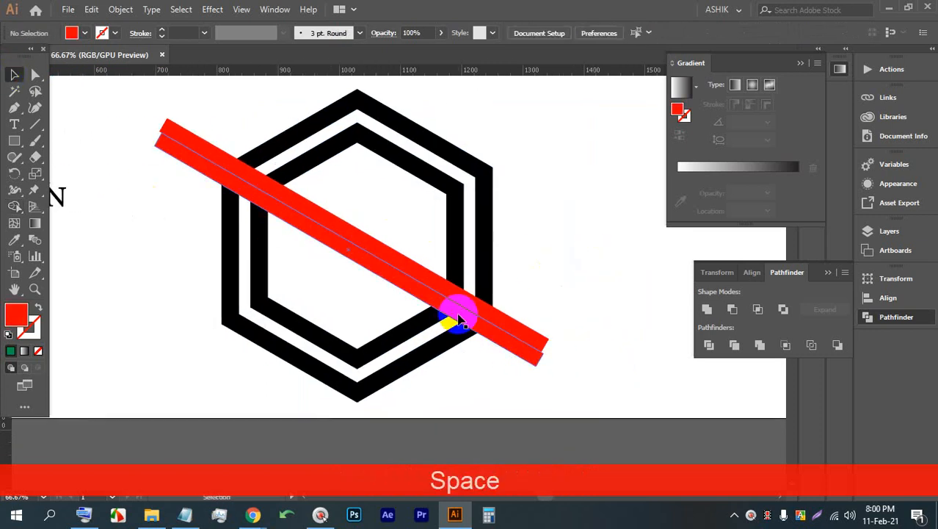
click(458, 313)
click(559, 262)
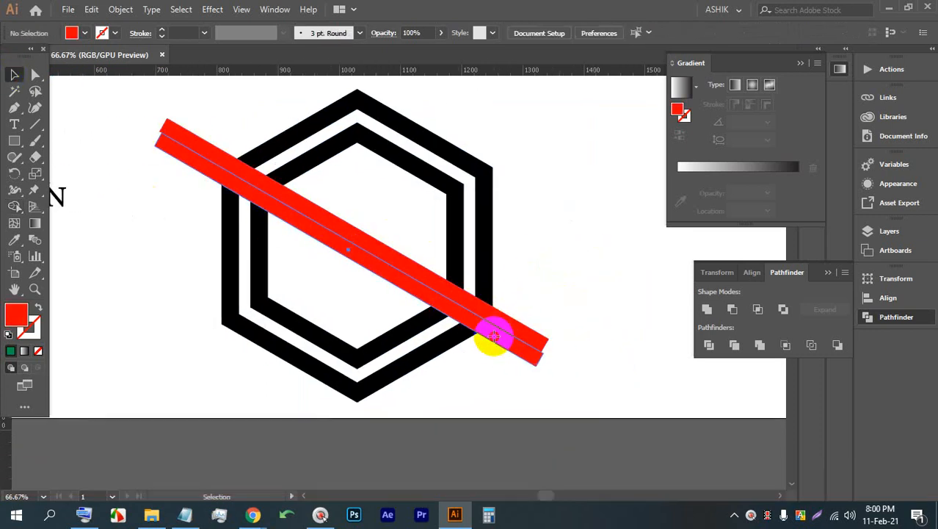
click(494, 336)
key(ctrl+z)
key(ctrl+z)
key(ctrl+z)
key(ctrl+z)
key(ctrl+z)
key(ctrl+z)
key(ctrl+z)
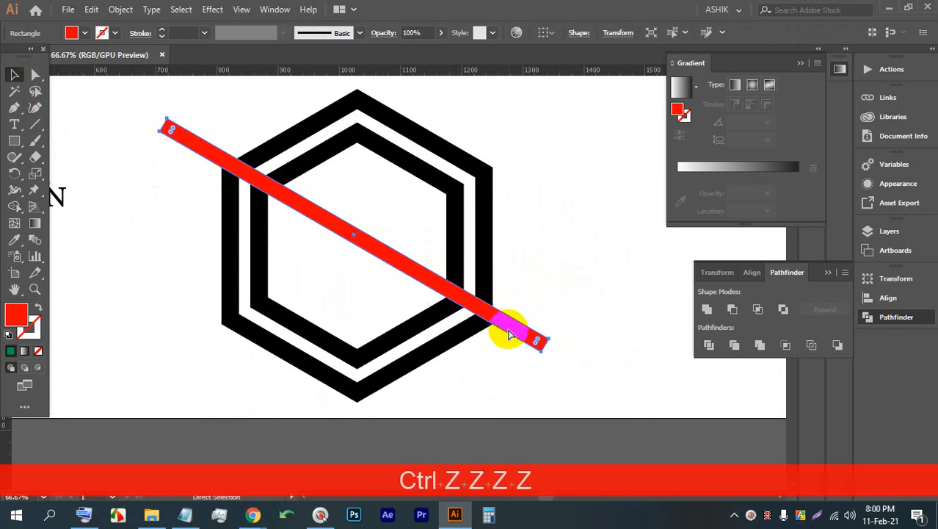
key(ctrl+z)
key(ctrl+z)
key(ctrl+z)
key(ctrl+z)
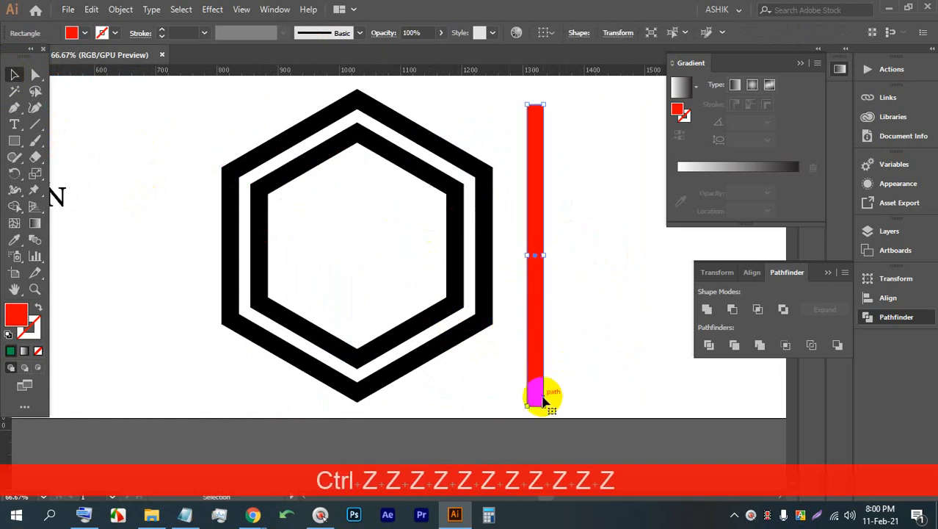
Step: Enlarge the upright red rectangle so it is thicker and extends well below the artboard's lower edge
drag(540, 407, 545, 429)
scroll(545, 430, down, 2)
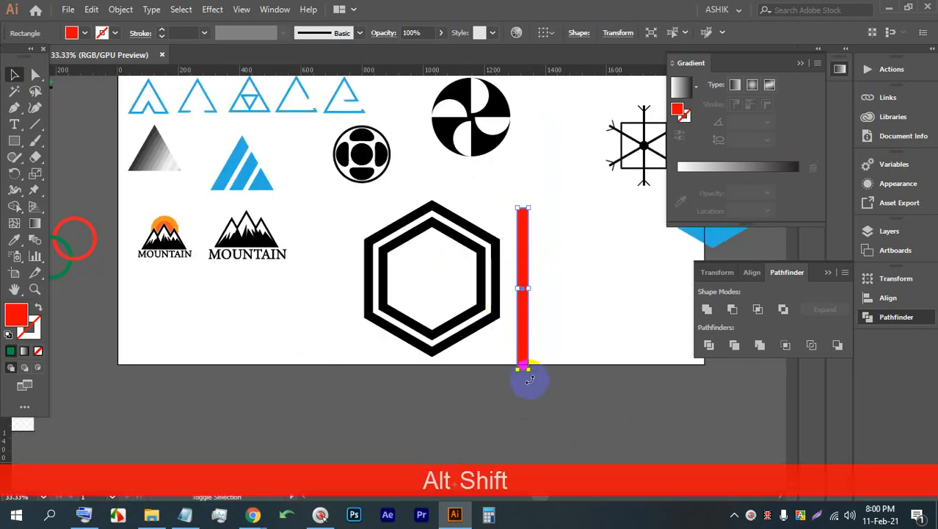
drag(529, 379, 539, 424)
click(563, 392)
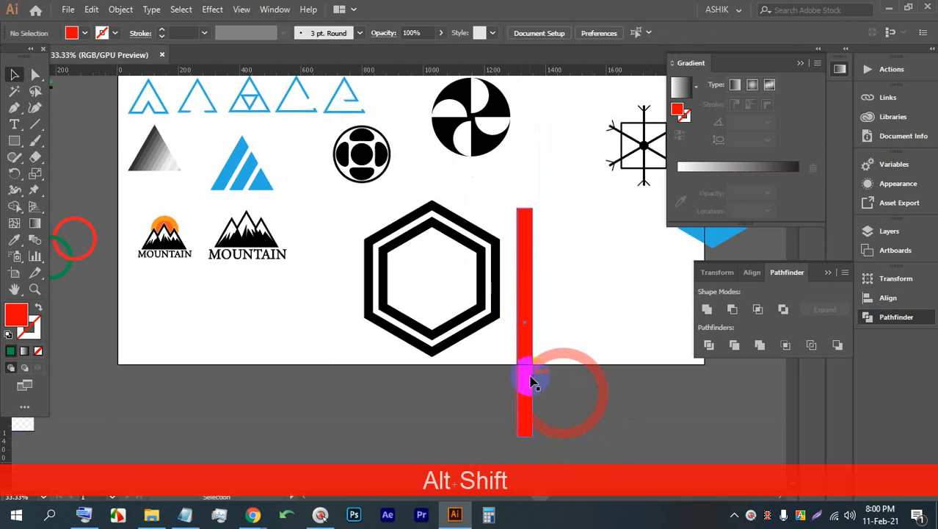
click(530, 376)
scroll(525, 361, up, 1)
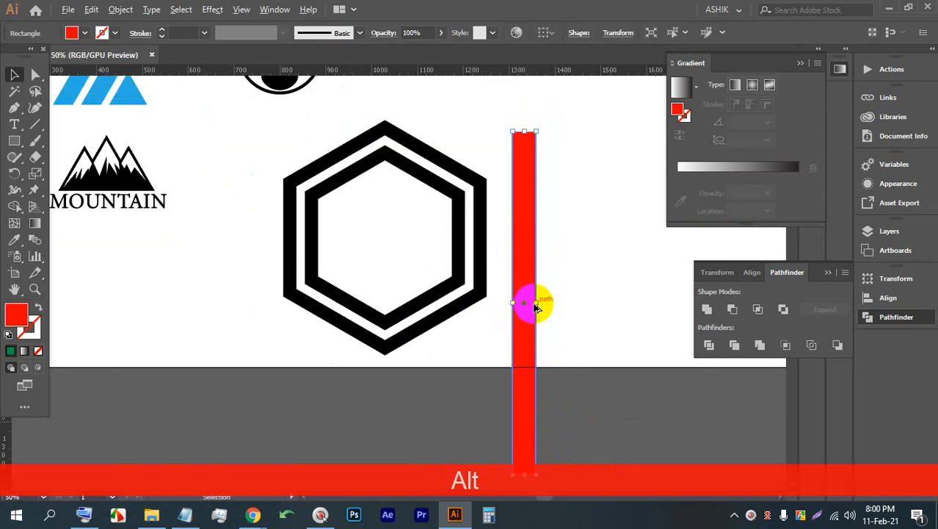
Step: Duplicate the upright red bar twice to form three adjoining bars, and lengthen all three together downward
scroll(536, 303, up, 2)
scroll(527, 299, down, 3)
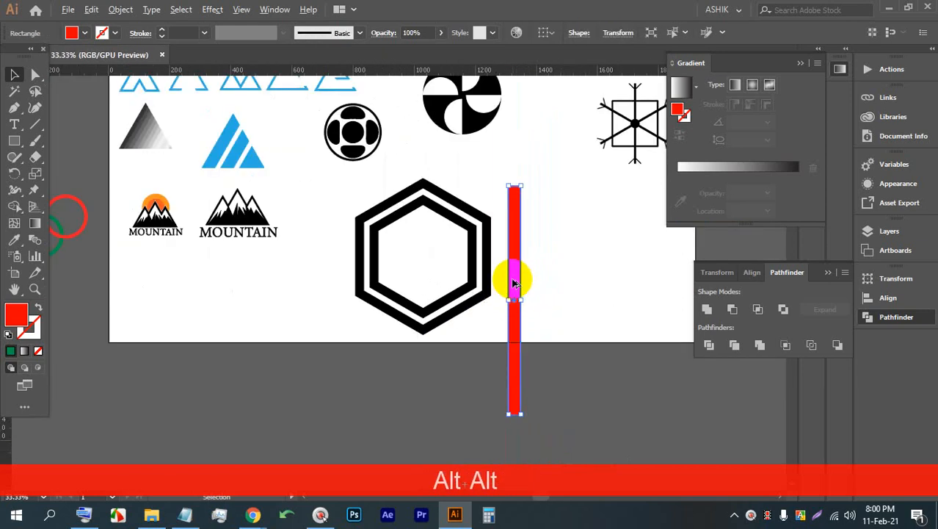
drag(514, 283, 542, 280)
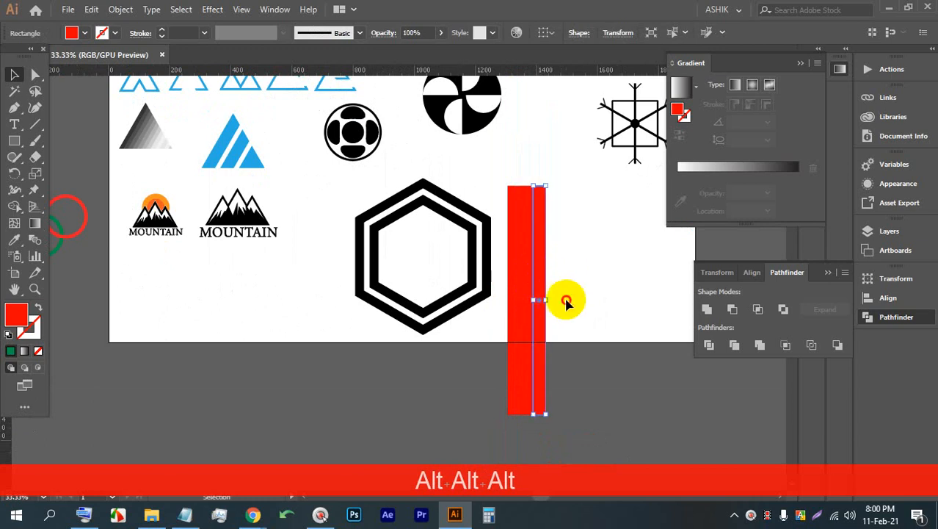
click(591, 383)
drag(478, 327, 461, 310)
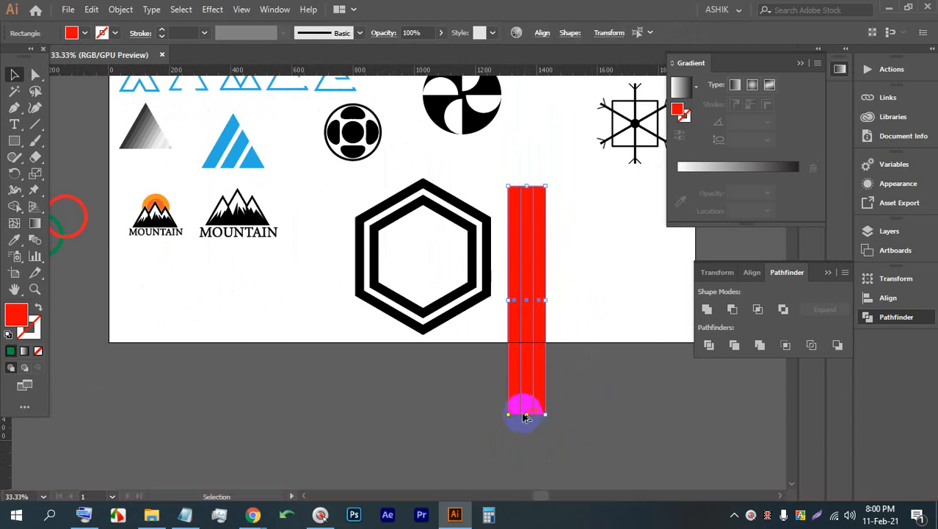
scroll(523, 407, down, 1)
drag(523, 451, 523, 468)
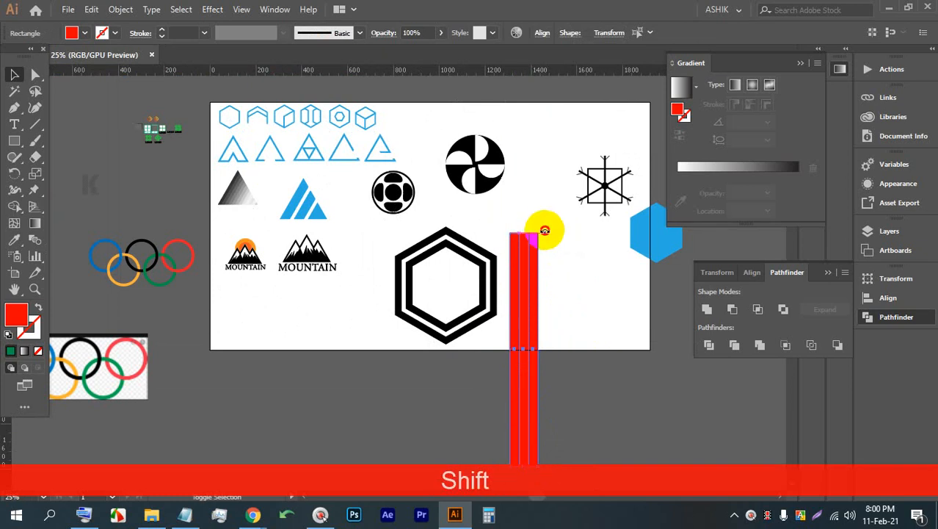
Step: Rotate the three red bars together to a downward-right diagonal and move them over the nested hexagons
drag(538, 230, 470, 250)
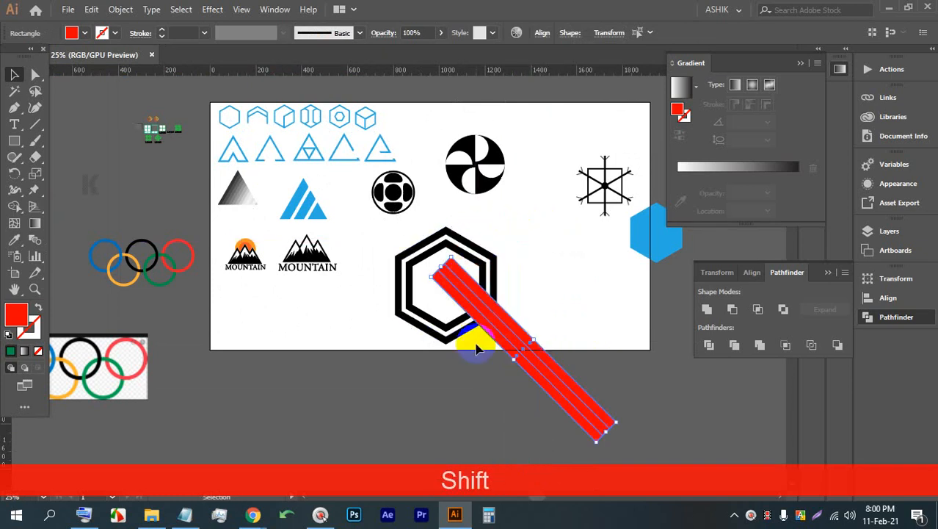
scroll(512, 308, up, 2)
drag(513, 308, 411, 266)
scroll(411, 266, down, 1)
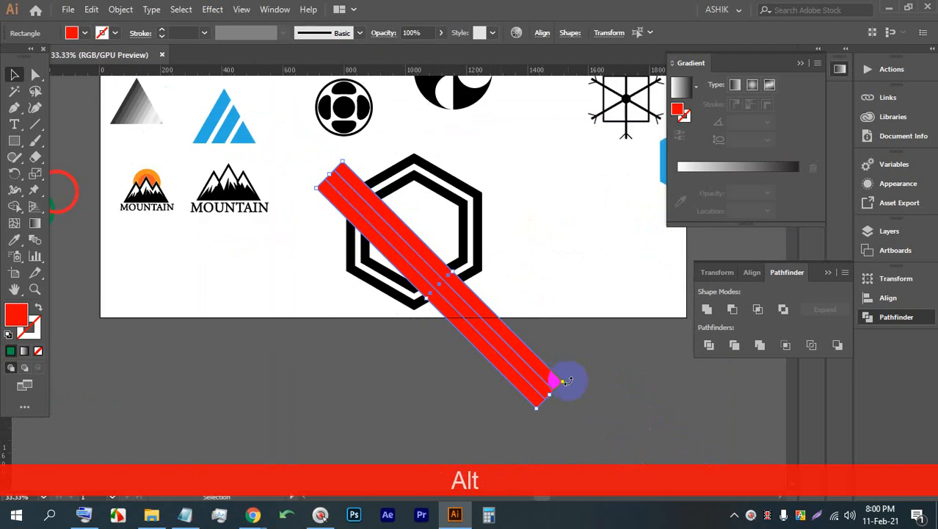
Step: Flatten the bars' tilt to match the hexagons' slanted sides and center them across both hexagons
drag(566, 381, 574, 329)
drag(530, 335, 499, 299)
scroll(503, 301, up, 1)
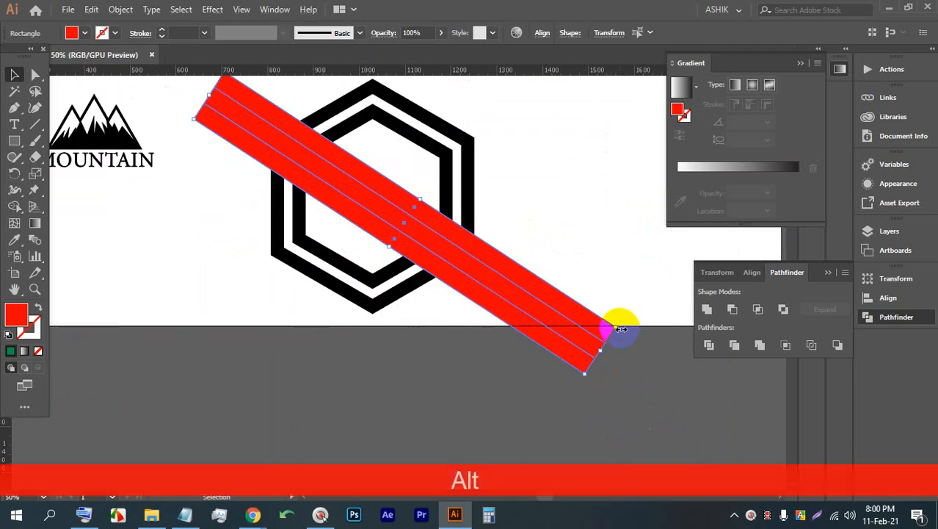
drag(621, 330, 623, 330)
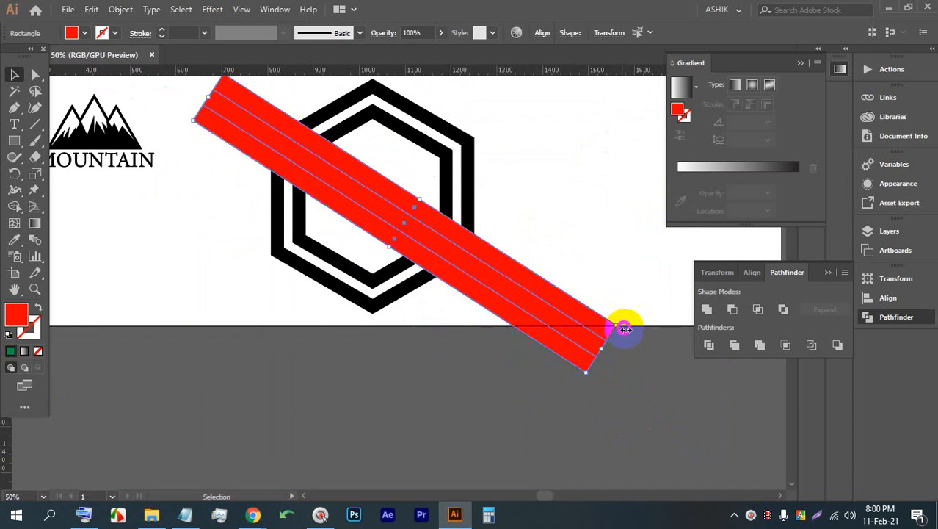
drag(557, 331, 561, 315)
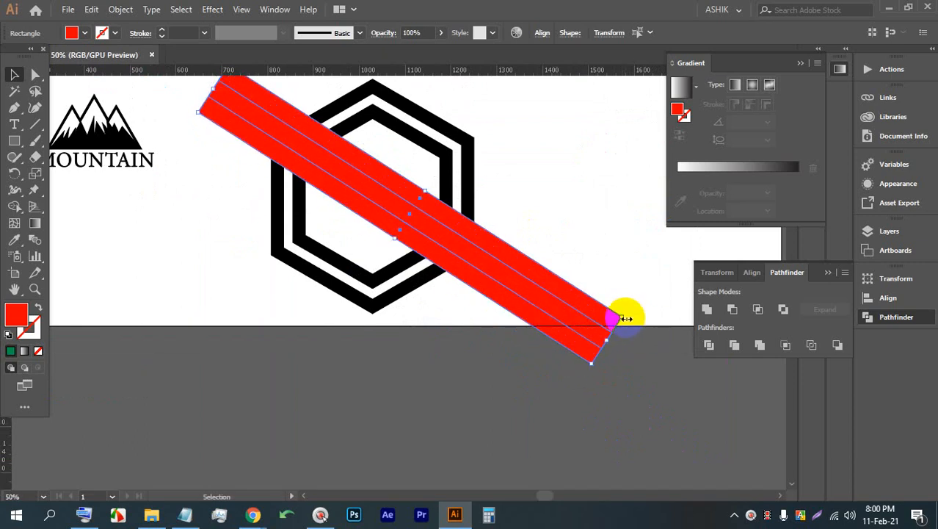
drag(629, 318, 634, 315)
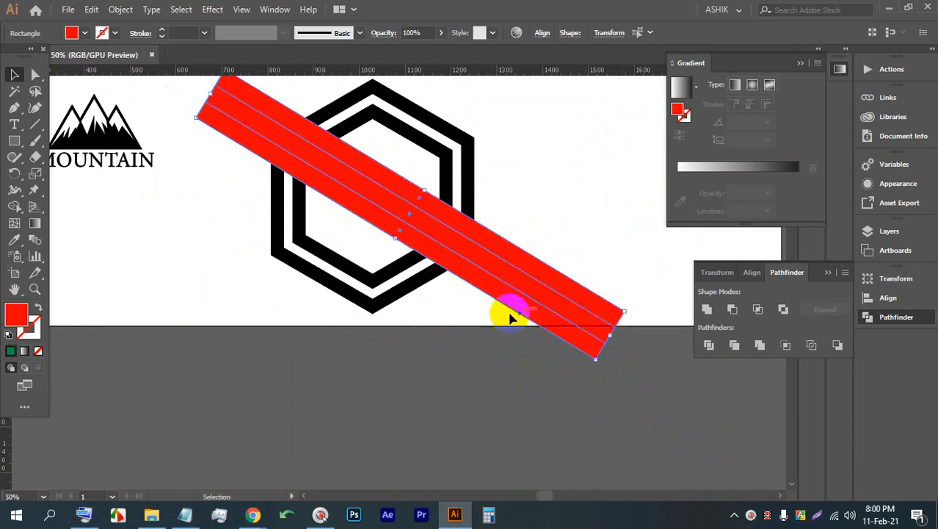
scroll(507, 309, up, 2)
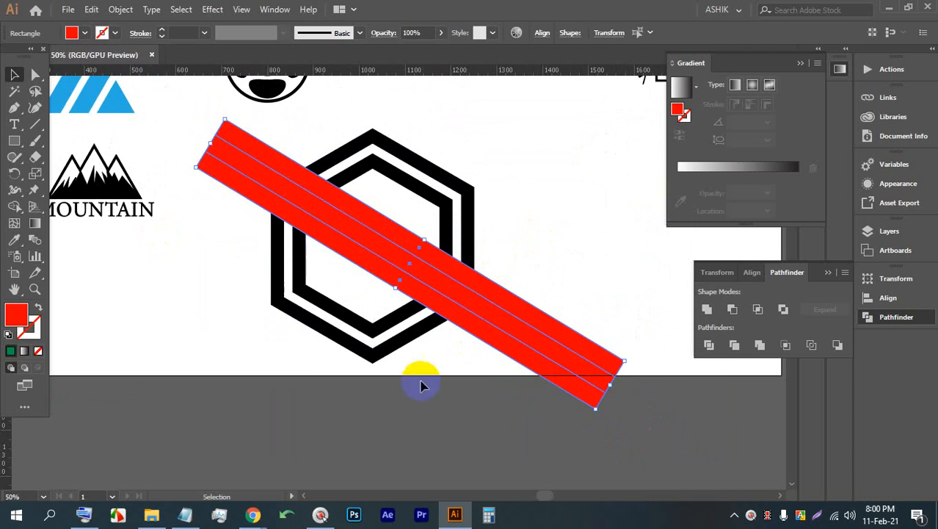
Step: Select the bars and hexagons and delete the bar ends outside the outer hexagon with the Shape Builder
drag(482, 419, 254, 169)
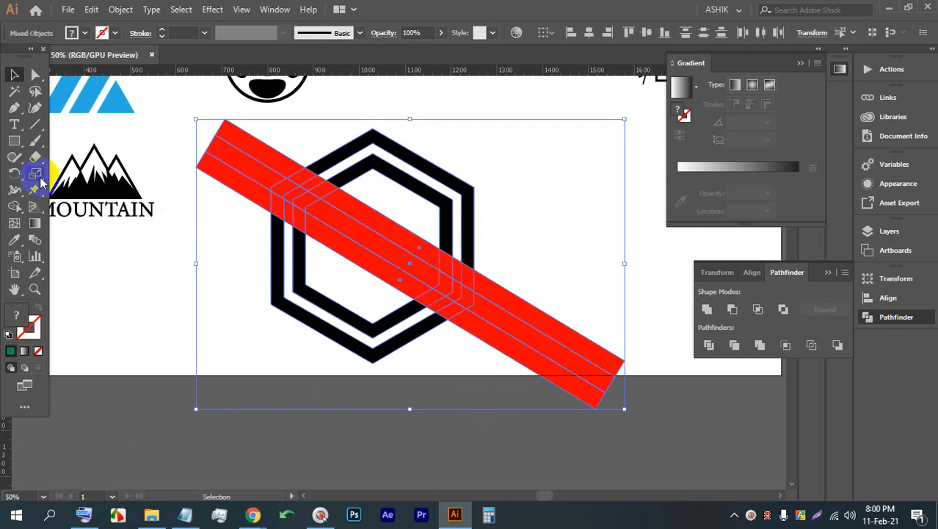
alt+click(14, 206)
alt+click(266, 135)
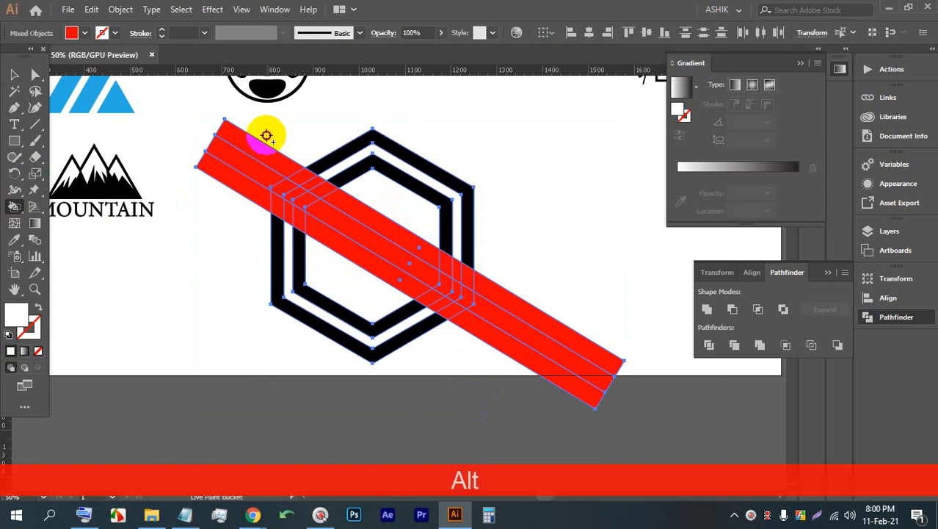
drag(14, 209, 59, 208)
drag(279, 141, 231, 210)
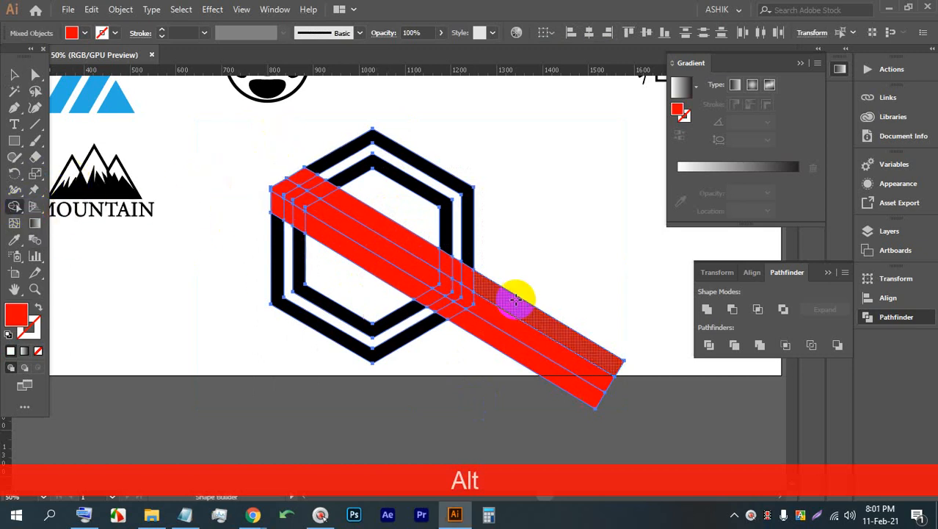
drag(513, 299, 497, 356)
Step: Delete the red pieces crossing the gap between the two hexagons at the lower-right and upper-left corners
scroll(444, 303, up, 4)
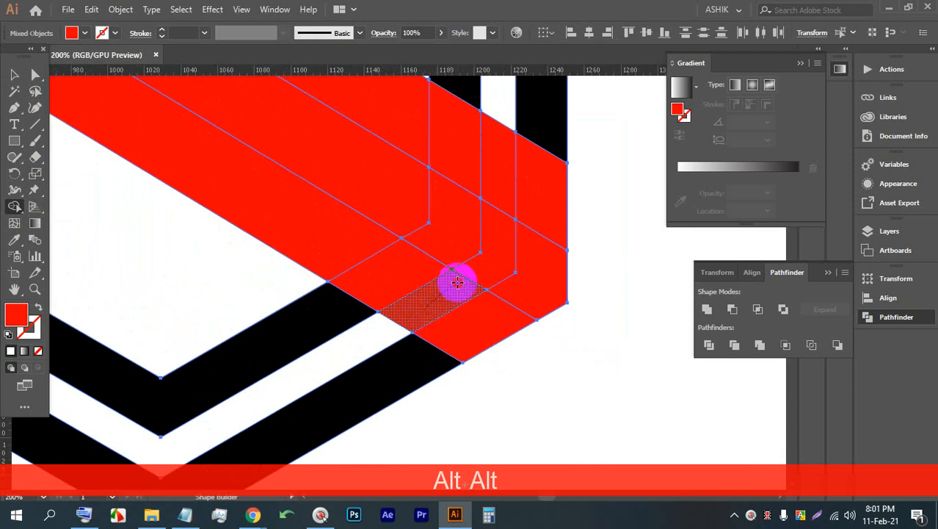
mouse_move(492, 254)
mouse_down()
mouse_move(503, 193)
mouse_move(517, 209)
mouse_up()
scroll(517, 209, down, 4)
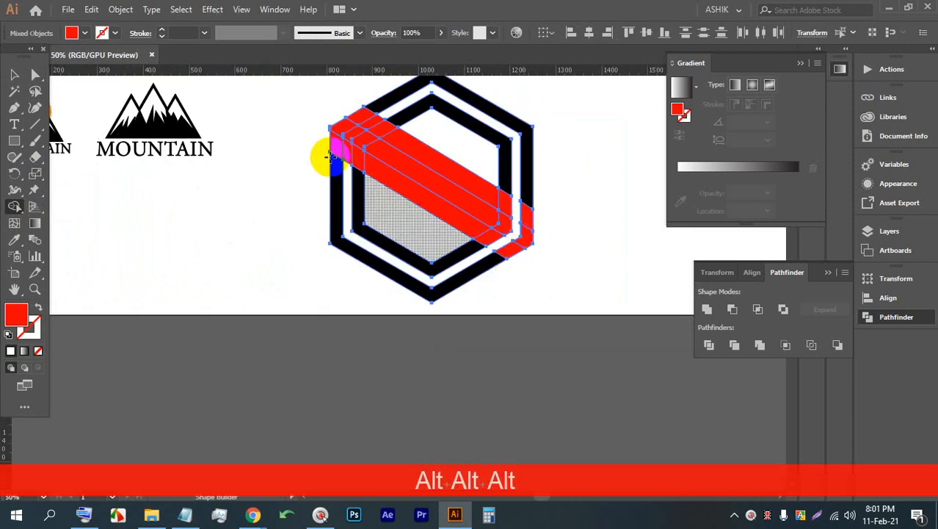
scroll(330, 147, up, 3)
scroll(465, 126, up, 3)
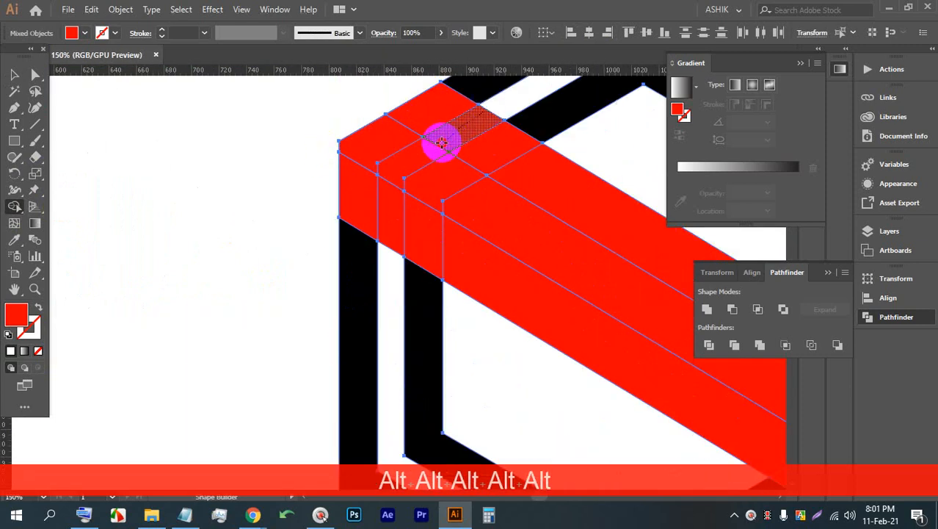
drag(394, 237, 394, 257)
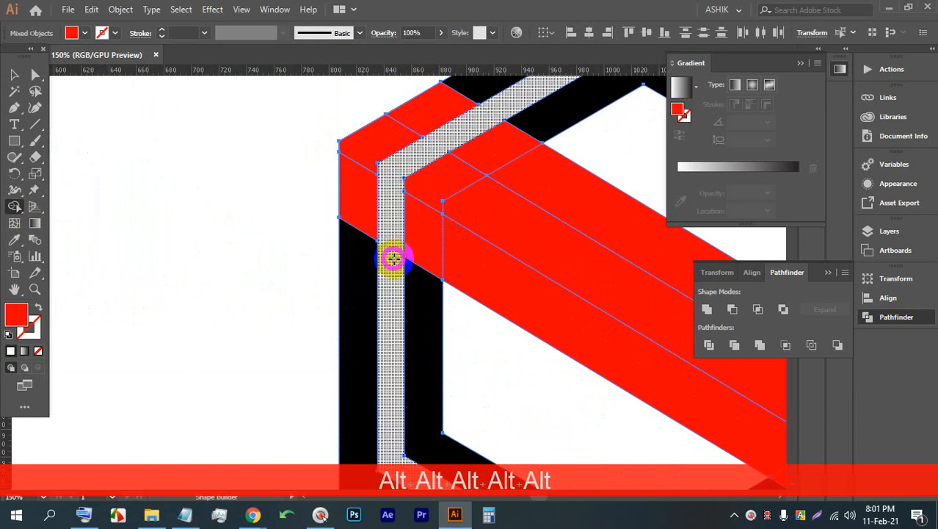
scroll(299, 211, down, 3)
Step: Delete the lower bar's strip inside the inner hexagon and its piece over the inner hexagon's left side
scroll(417, 183, up, 1)
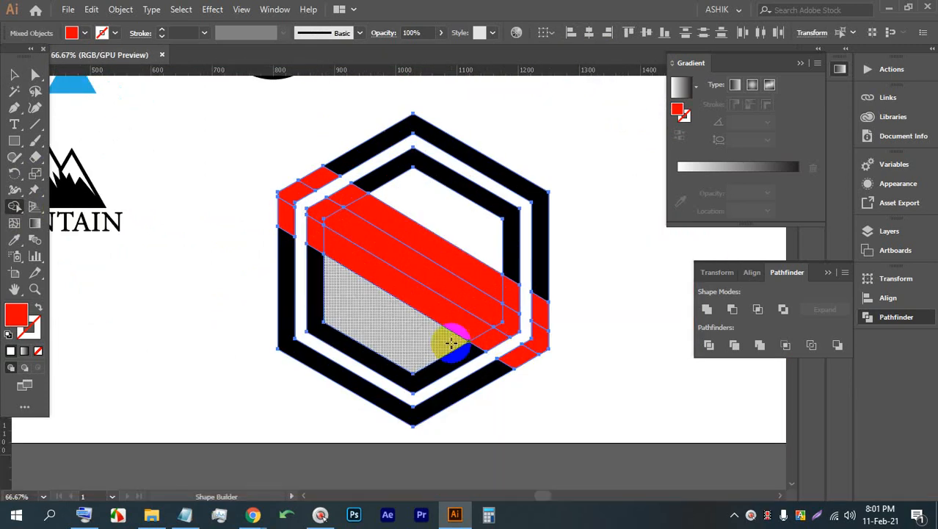
scroll(365, 288, up, 2)
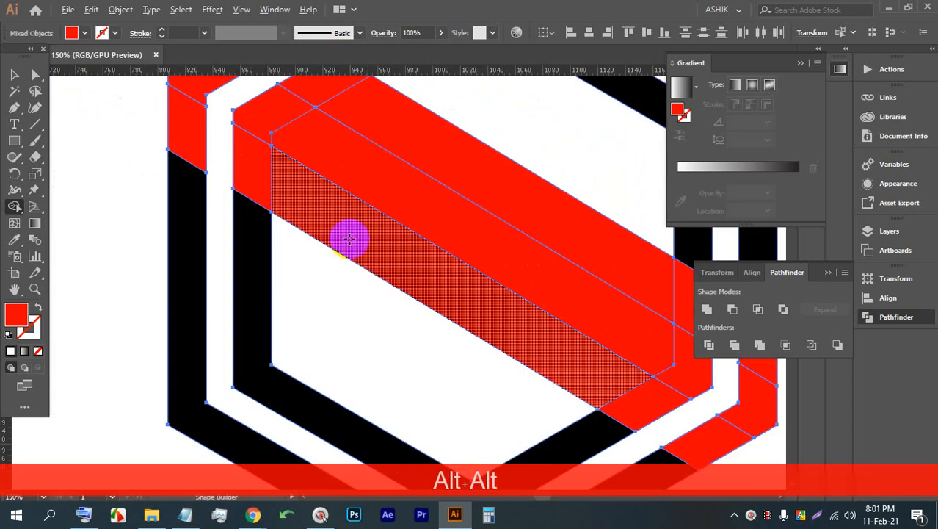
alt+click(349, 235)
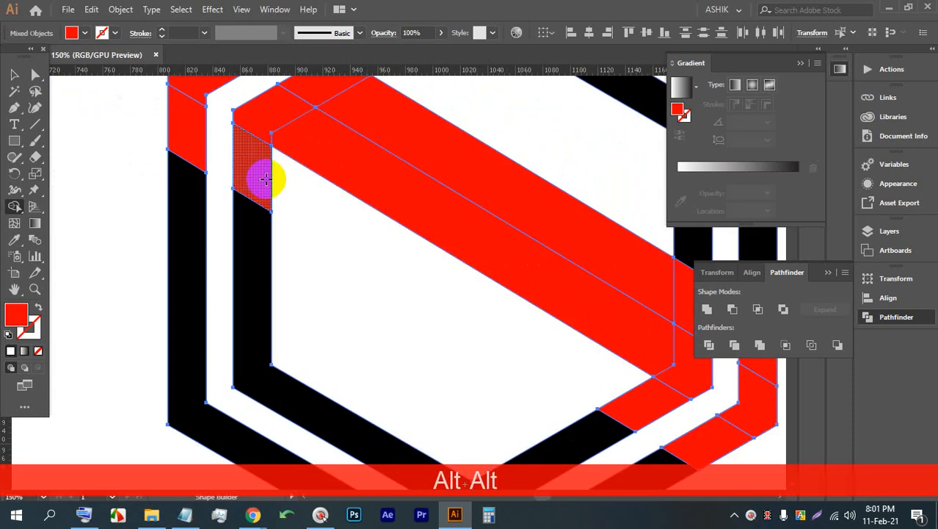
alt+click(247, 167)
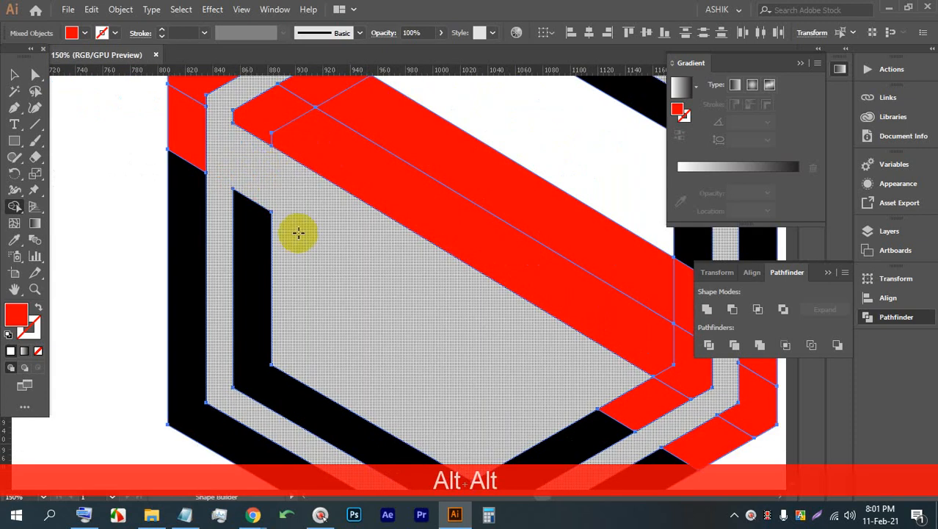
Step: Delete the upper bar's strip inside the inner hexagon and its piece over the inner hexagon's right side
scroll(223, 243, down, 1)
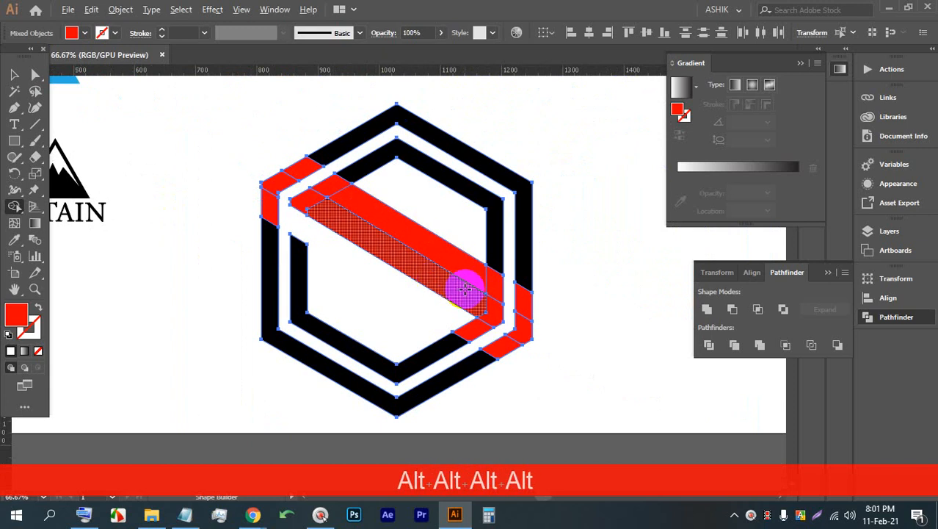
scroll(465, 290, up, 1)
alt+click(440, 224)
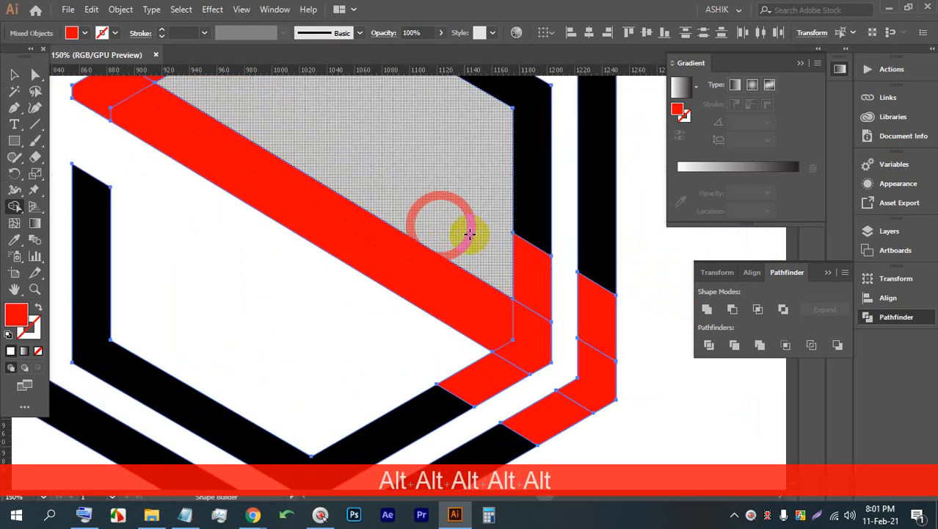
alt+click(532, 268)
scroll(528, 308, down, 2)
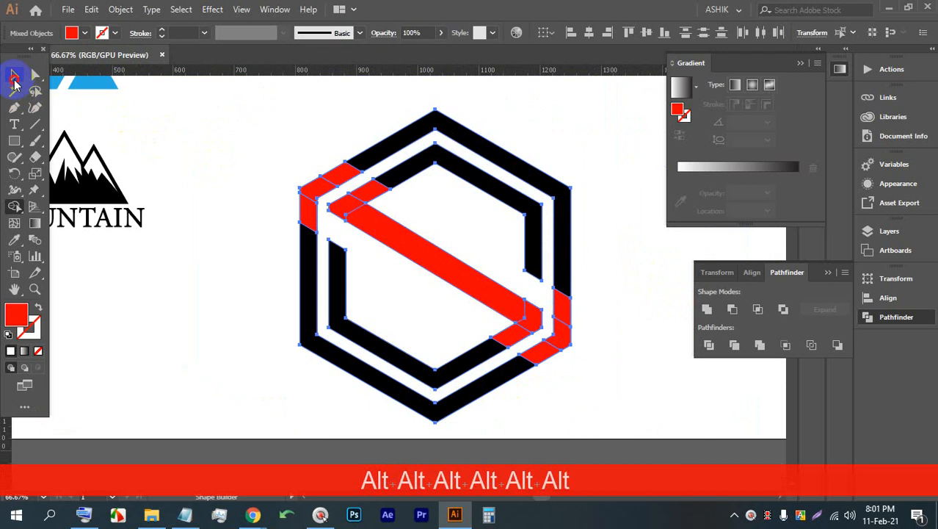
Step: Select all the logo pieces, fill them with the dark green swatch, and deselect them
click(14, 74)
drag(226, 122, 587, 375)
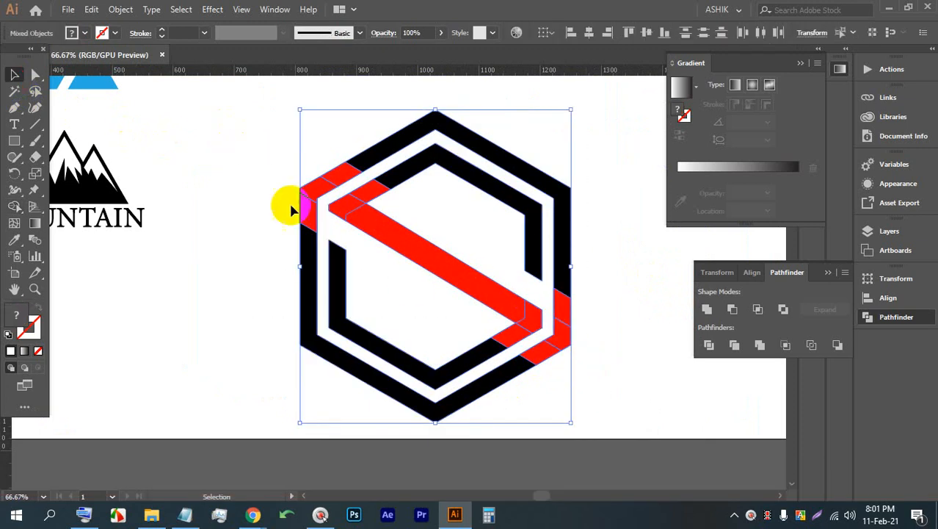
click(84, 32)
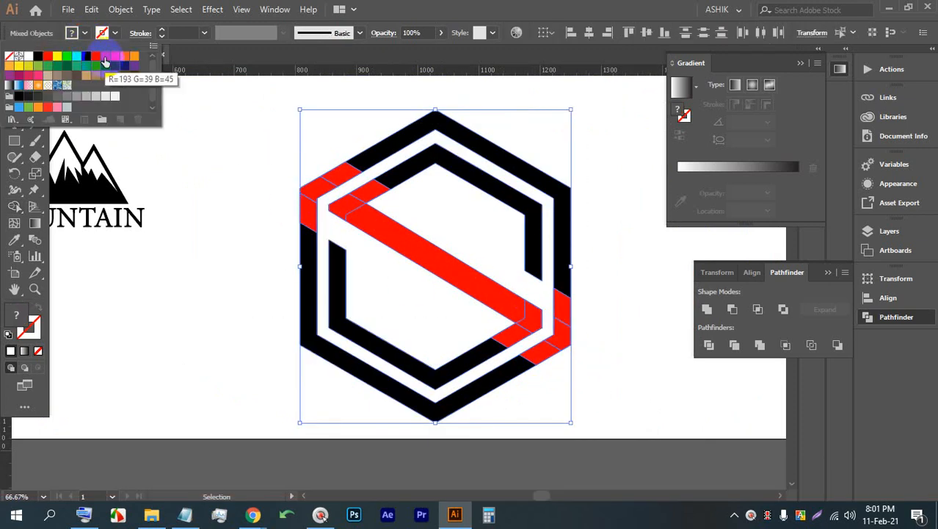
click(104, 58)
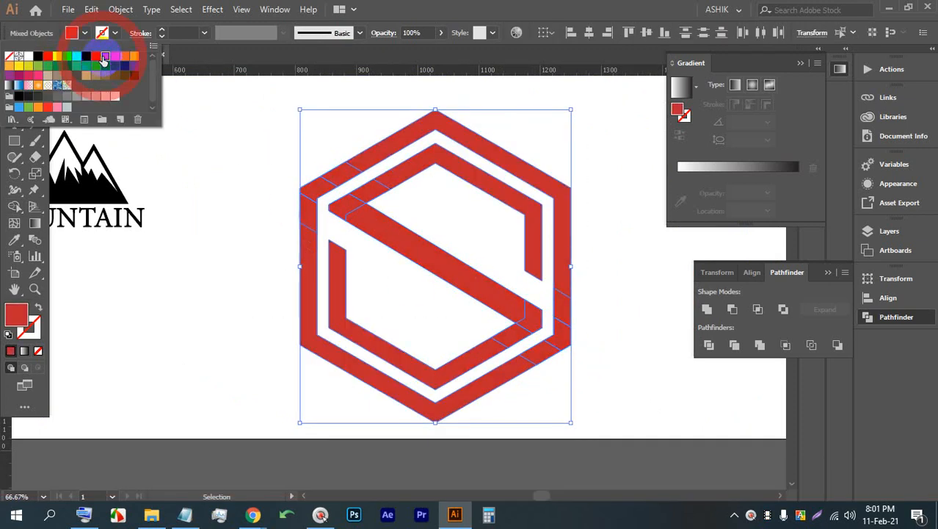
click(58, 66)
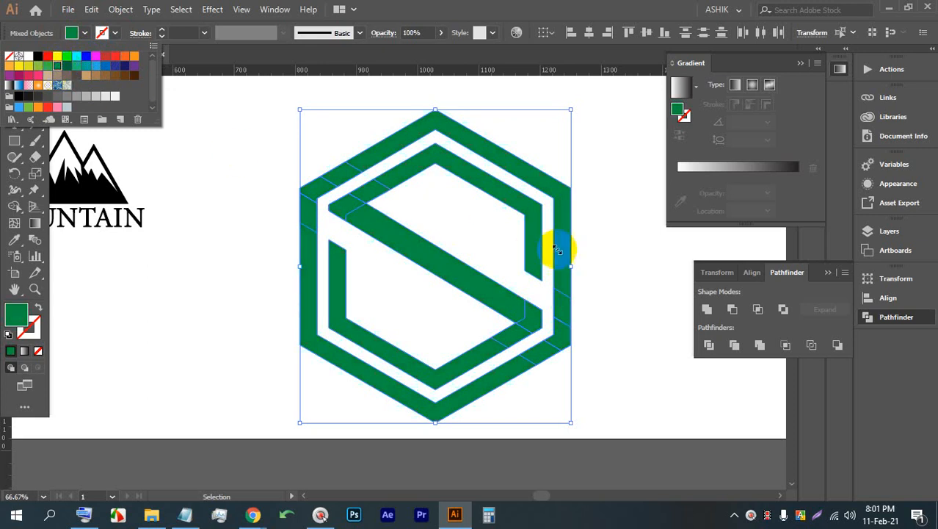
click(601, 251)
click(605, 277)
Step: Examine the green logo's diagonal band and its joints with the inner hexagon up close and from a distance
key(space)
drag(604, 277, 546, 268)
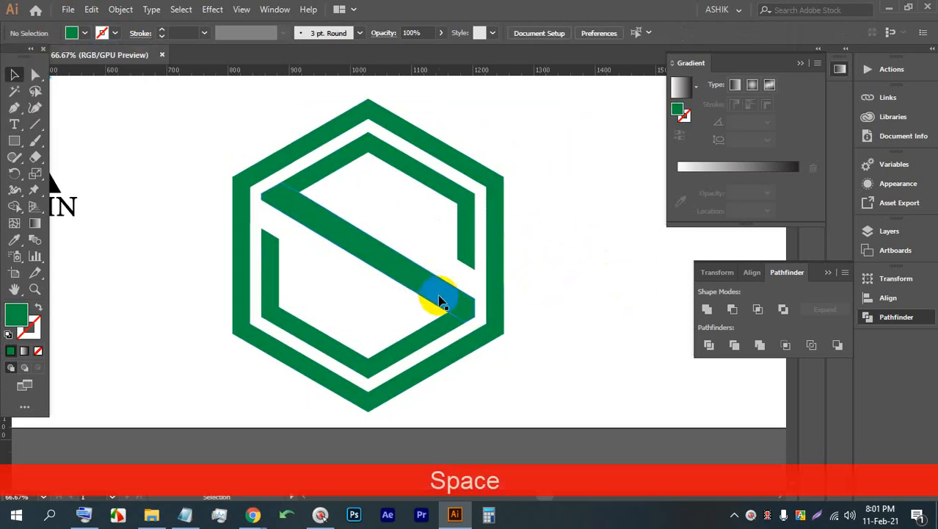
click(461, 302)
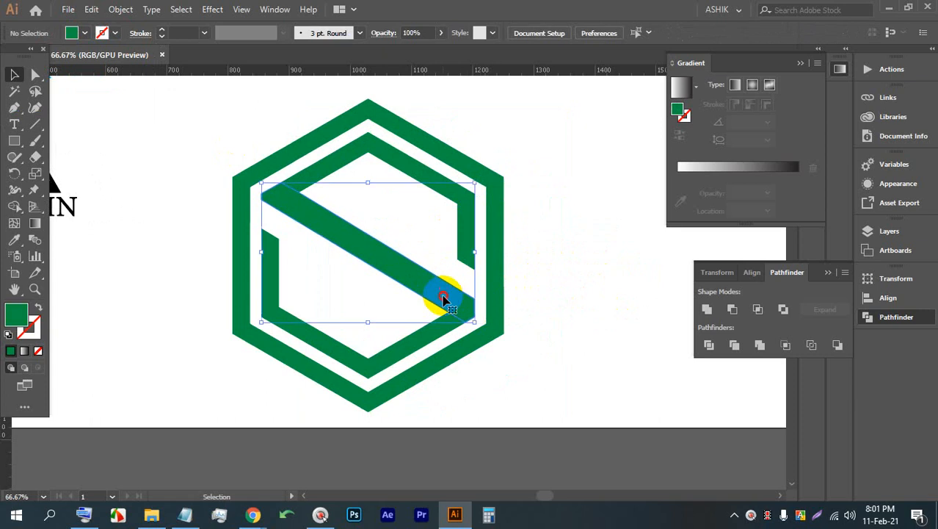
scroll(432, 288, up, 1)
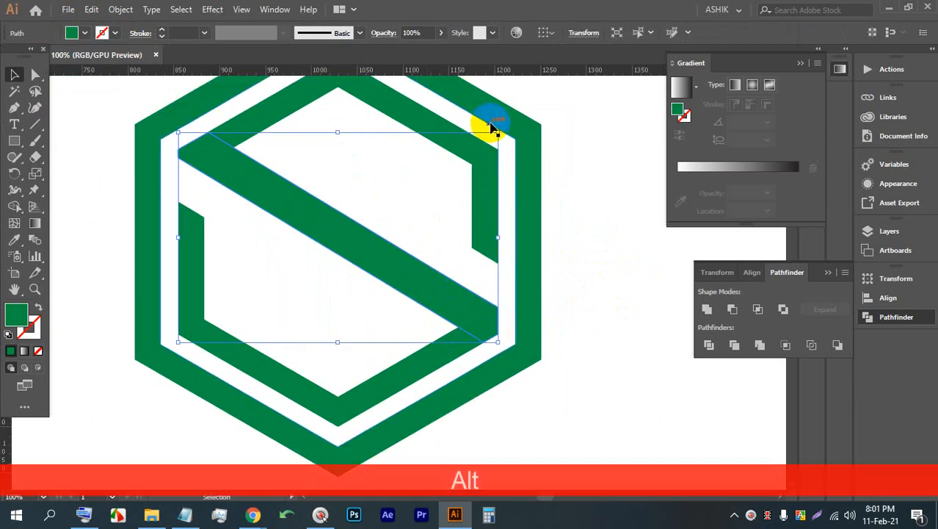
scroll(370, 256, down, 2)
click(536, 259)
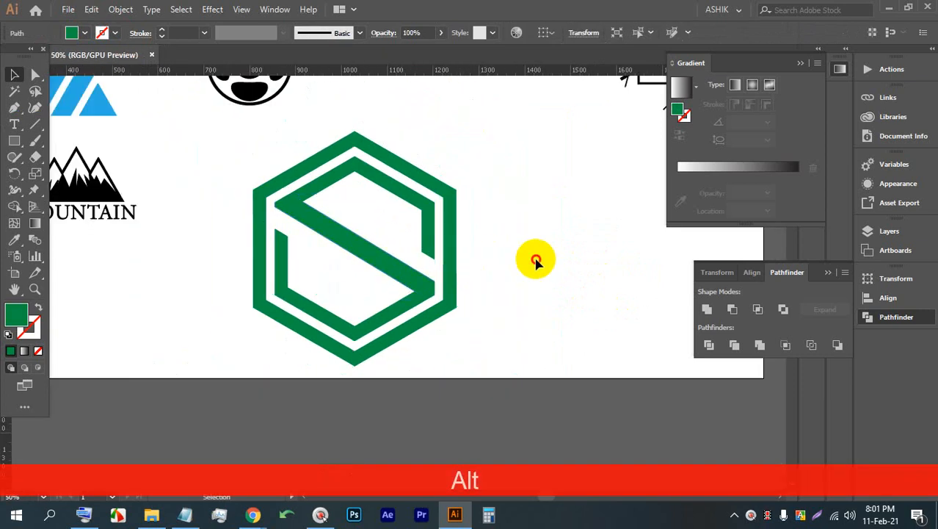
scroll(449, 242, up, 3)
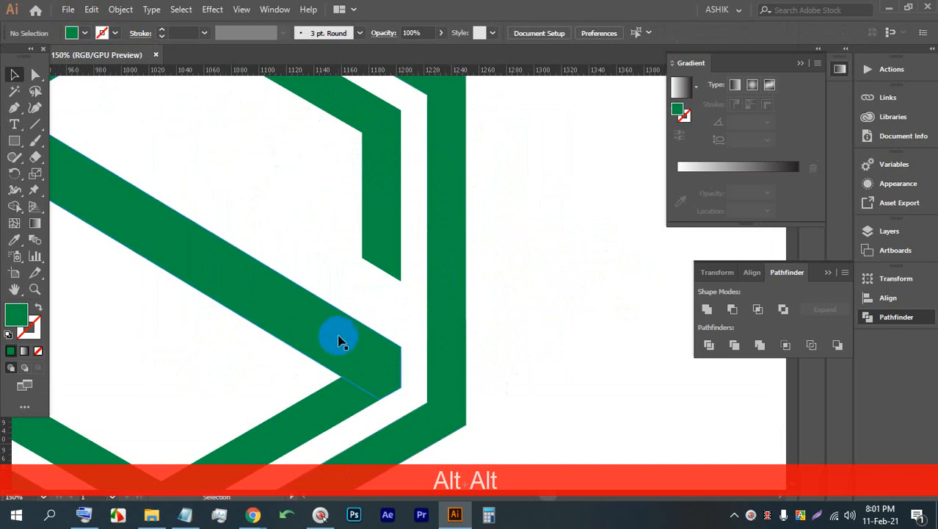
scroll(390, 287, down, 3)
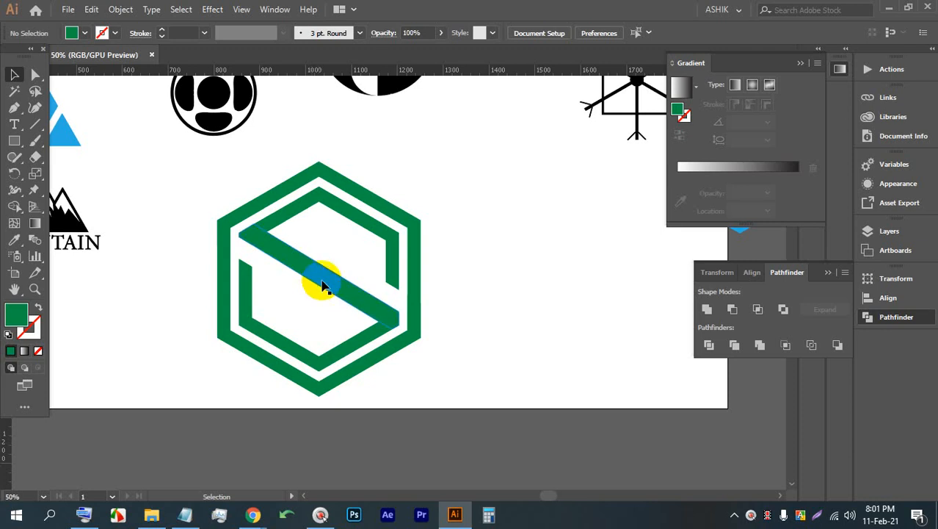
Step: Draw a green square in the empty area beside the hexagon logo and set its black stroke to 19 pt
scroll(542, 273, up, 2)
drag(482, 269, 244, 258)
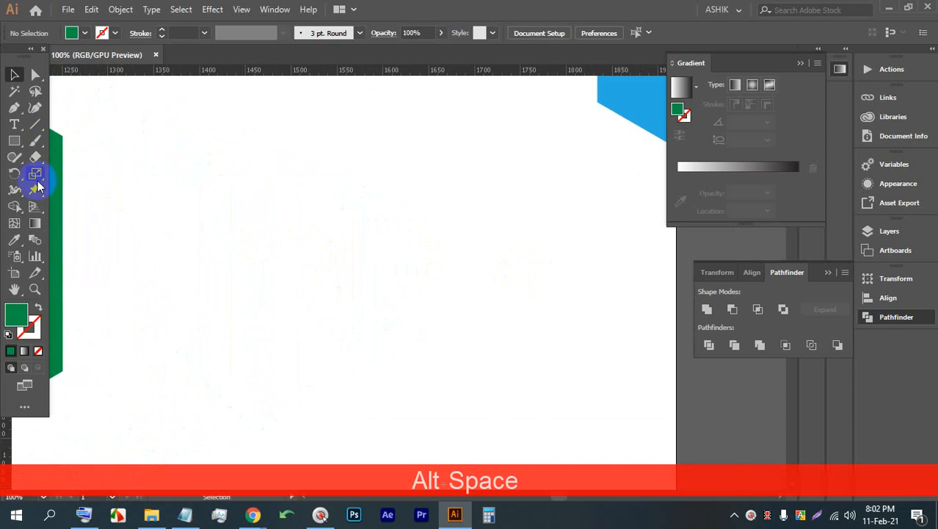
click(15, 140)
drag(268, 184, 432, 348)
click(162, 30)
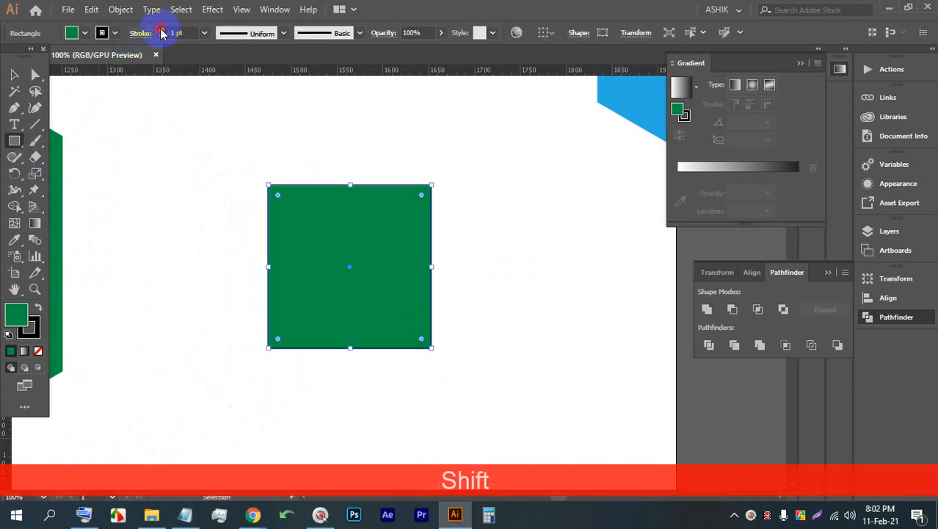
click(18, 79)
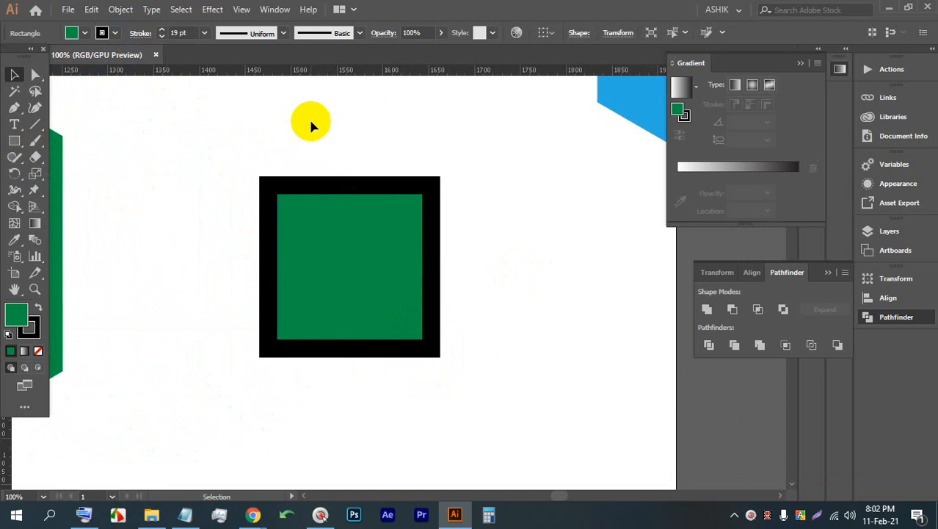
click(308, 119)
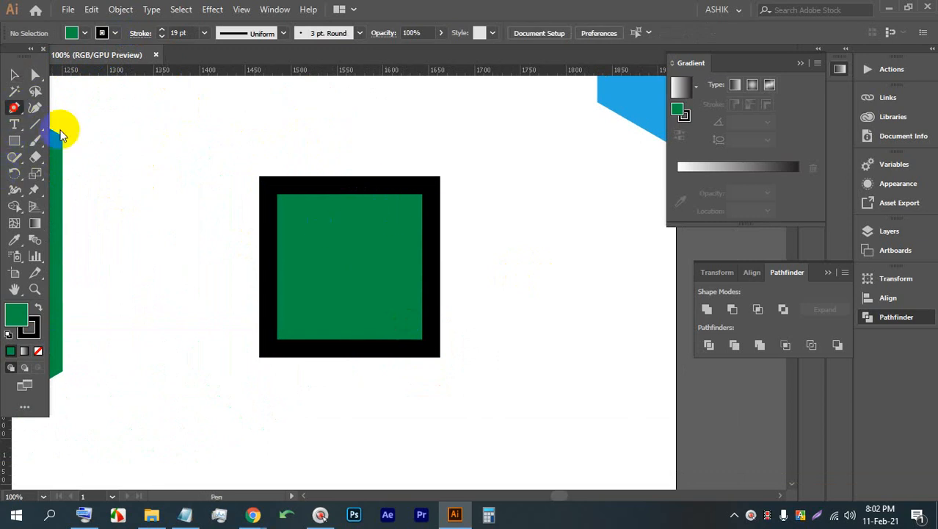
Step: Draw a closed triangle with the Pen tool over the square's lower-right part and shift it slightly up and left
click(356, 242)
click(336, 453)
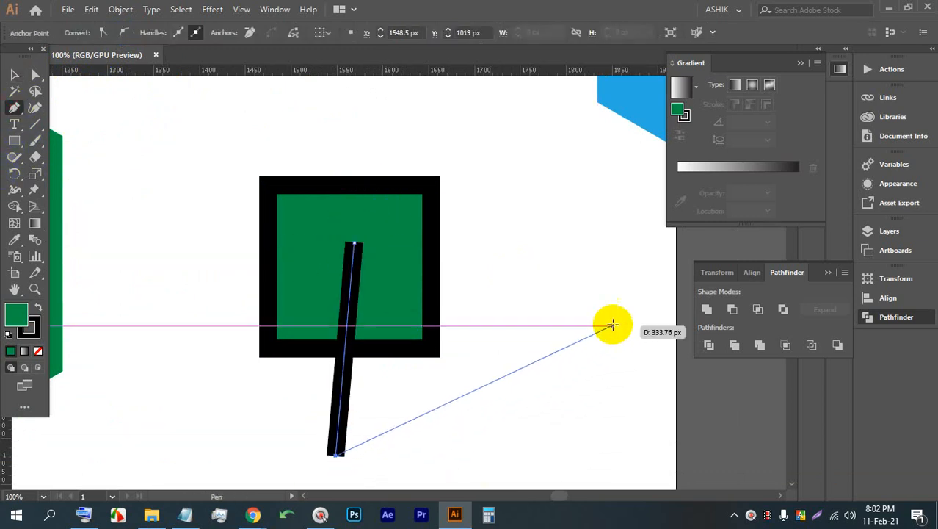
click(640, 336)
click(356, 245)
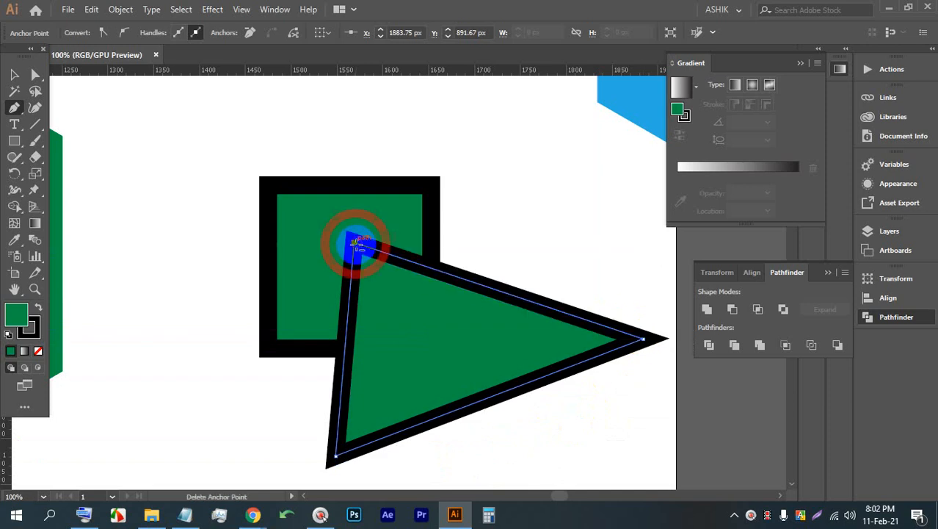
click(13, 75)
drag(452, 287, 417, 321)
drag(408, 277, 418, 284)
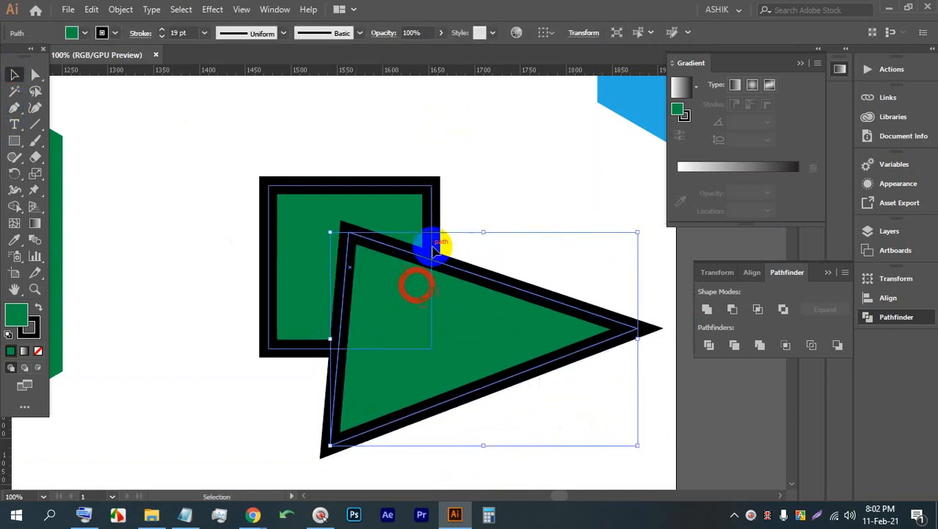
click(431, 140)
Step: Divide the overlapping square and triangle with Pathfinder and isolate the divided group
drag(230, 144, 437, 330)
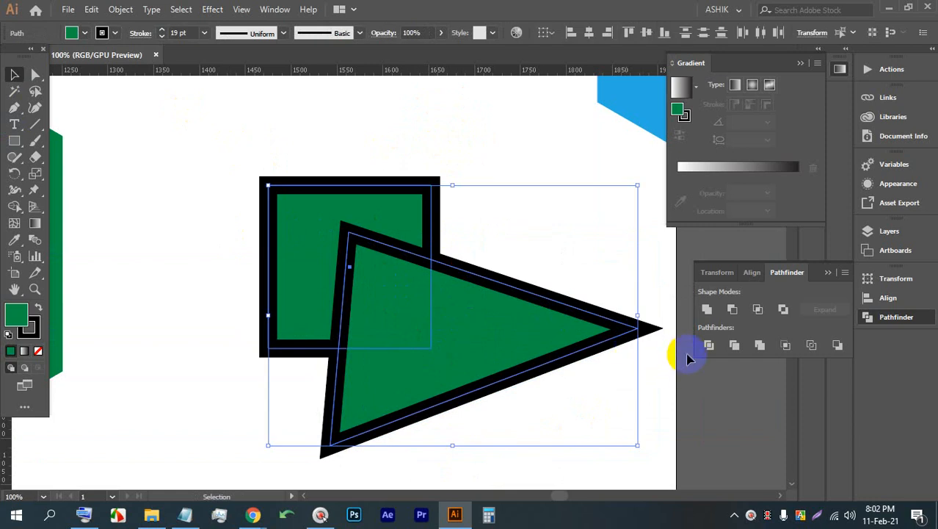
click(709, 345)
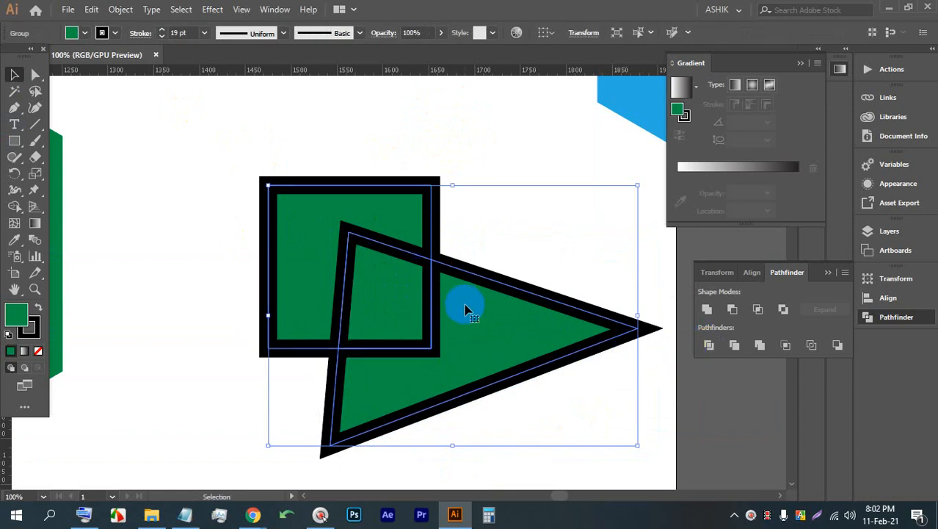
right_click(441, 265)
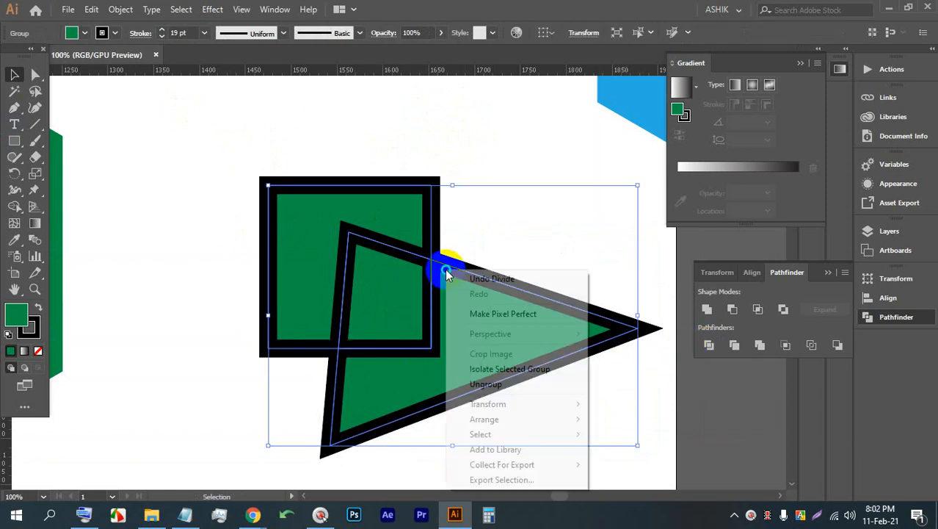
click(485, 369)
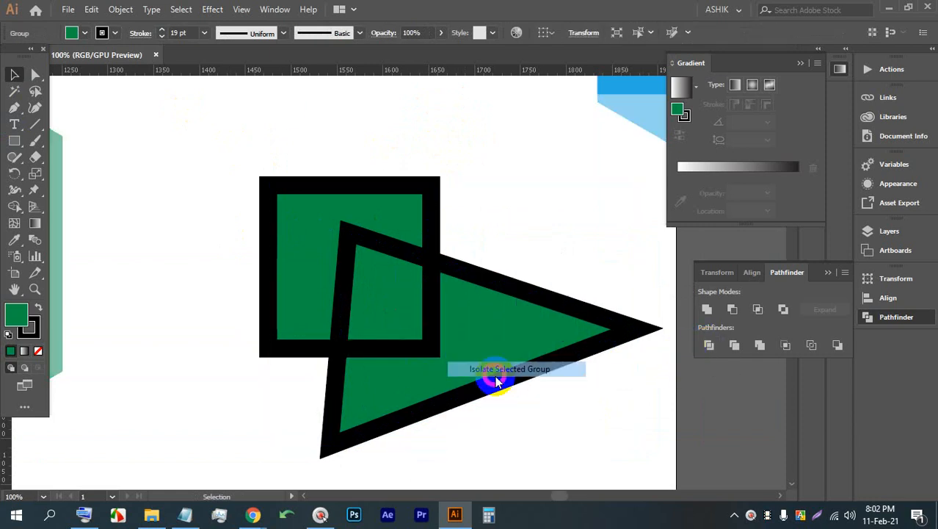
Step: Pull the divided outer triangle part, the outer square part and the overlap piece away from each other
click(434, 266)
drag(434, 266, 530, 291)
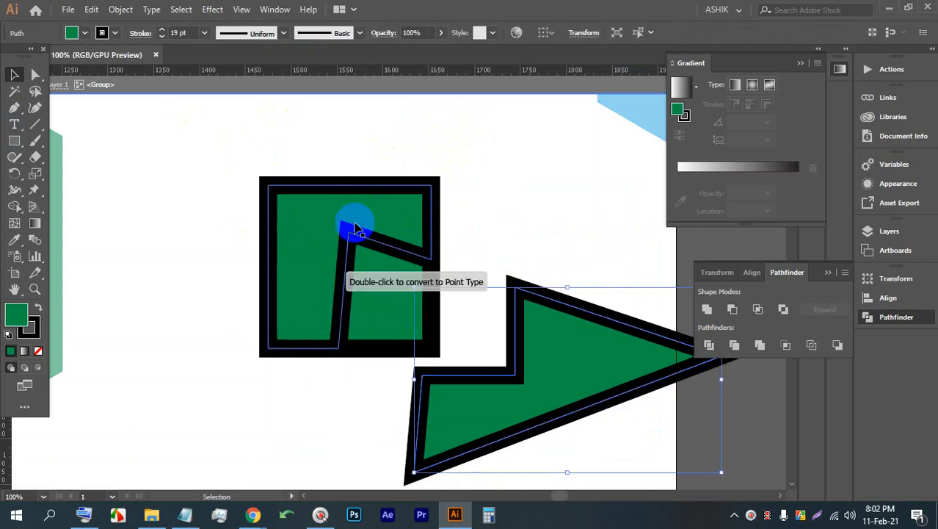
drag(318, 197, 205, 145)
drag(356, 239, 402, 163)
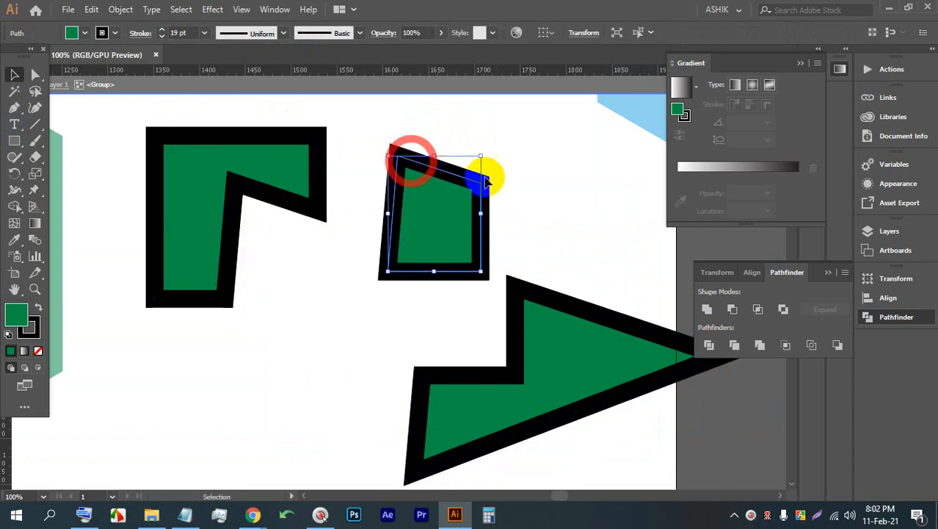
click(546, 226)
drag(547, 226, 389, 169)
drag(555, 261, 308, 165)
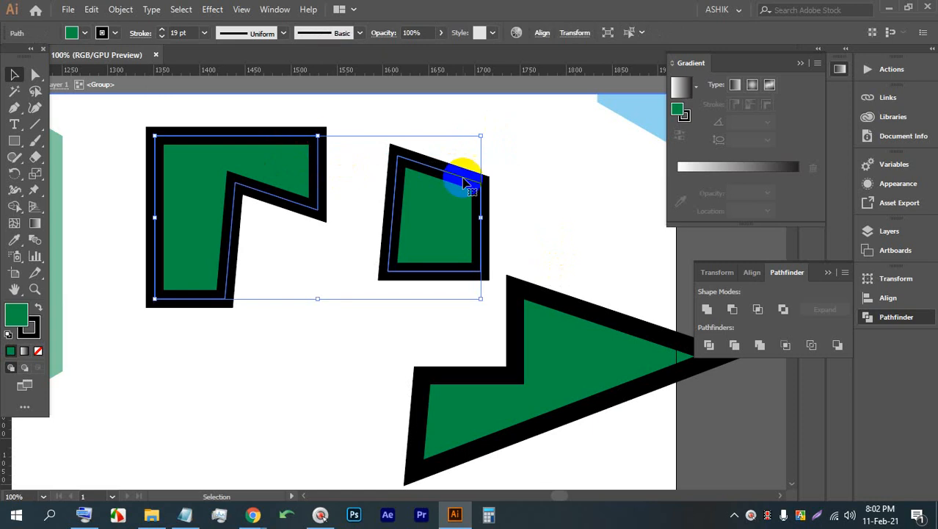
click(533, 244)
drag(447, 262, 319, 320)
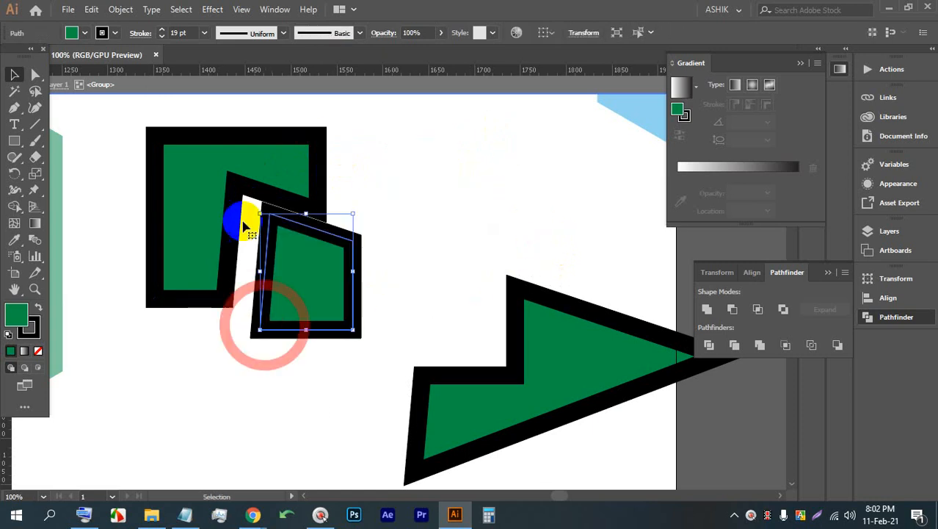
Step: Undo the piece moves, the group isolation and the Divide on the square and triangle
key(ctrl+z)
key(ctrl+z)
key(ctrl+z)
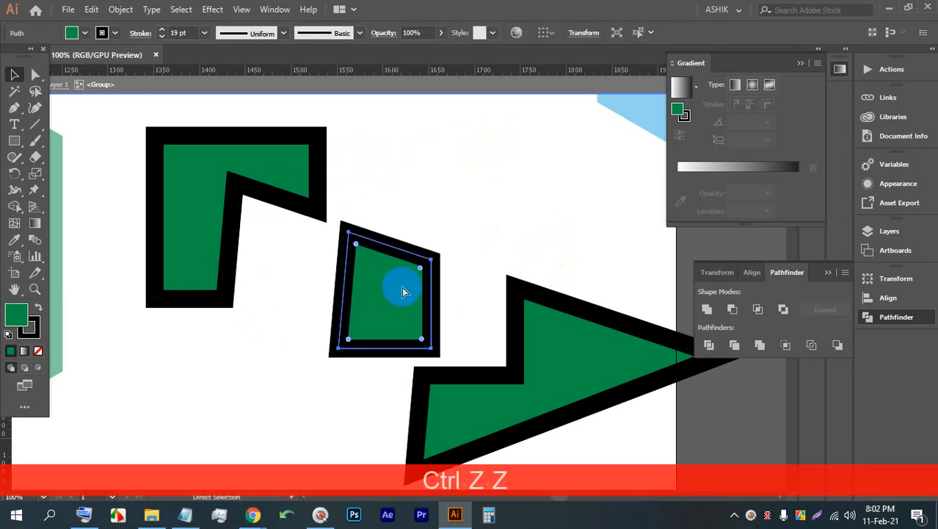
key(ctrl+z)
key(ctrl+z)
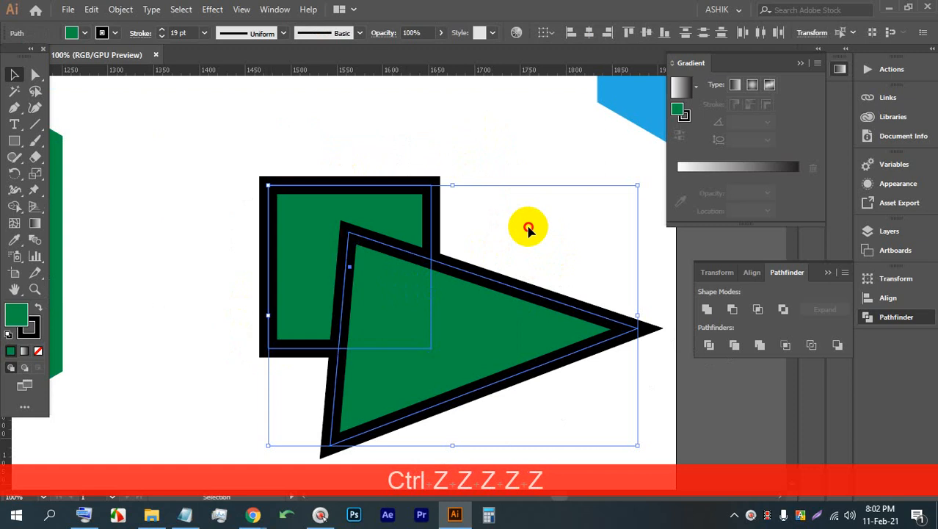
Step: Expand both the fill and the stroke of the square and triangle
click(581, 421)
click(312, 217)
click(122, 10)
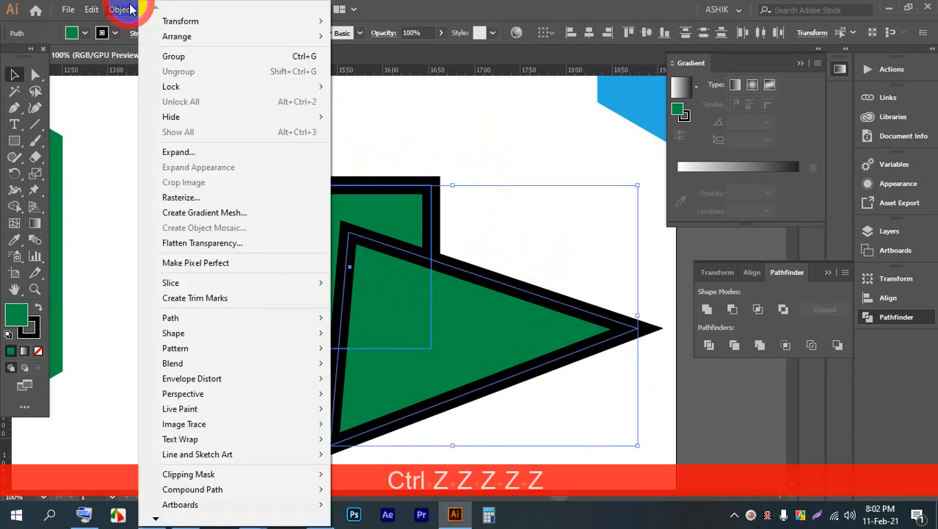
click(215, 151)
click(435, 333)
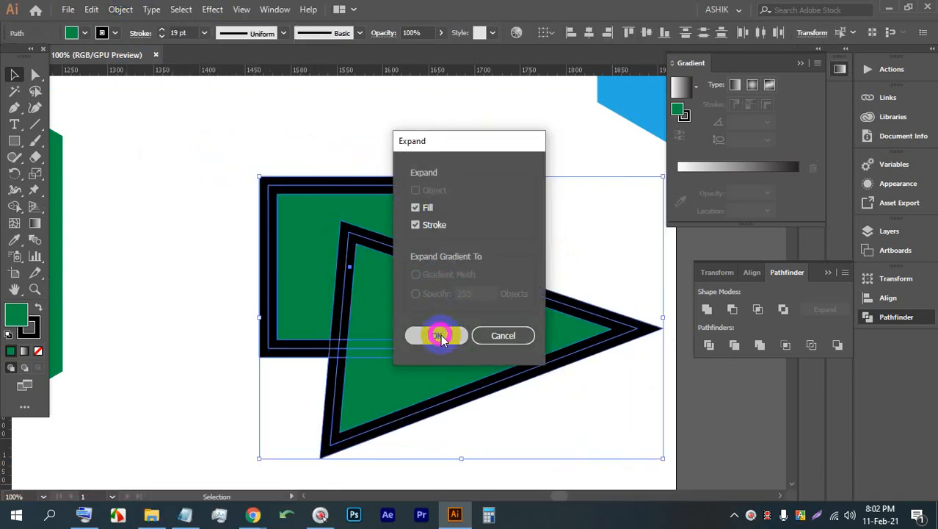
Step: Divide the expanded square and triangle with Pathfinder, ungroup the pieces and deselect them
click(709, 346)
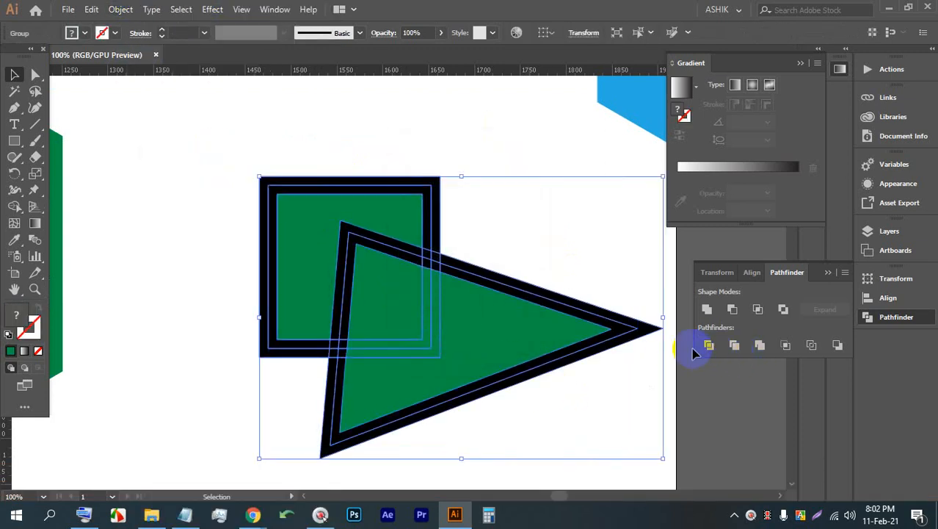
right_click(522, 317)
click(547, 212)
click(411, 168)
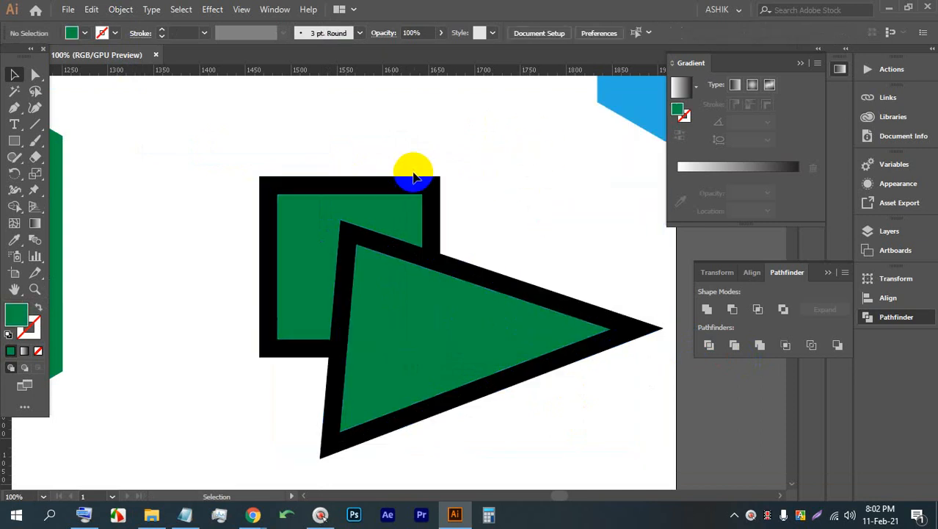
Step: Pull the divided black stroke strips and green fill pieces of the square and triangle apart
click(388, 184)
drag(388, 184, 178, 155)
drag(350, 286, 325, 419)
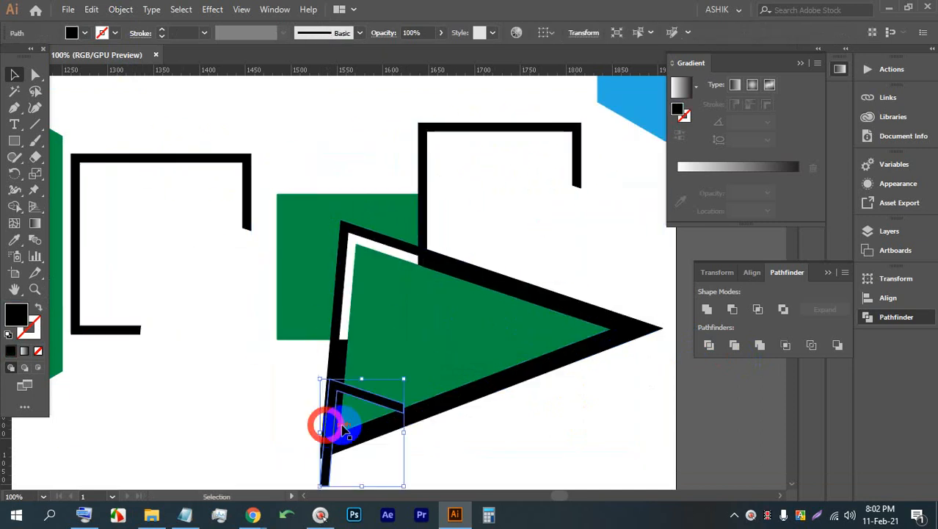
drag(498, 387, 655, 465)
drag(527, 306, 646, 228)
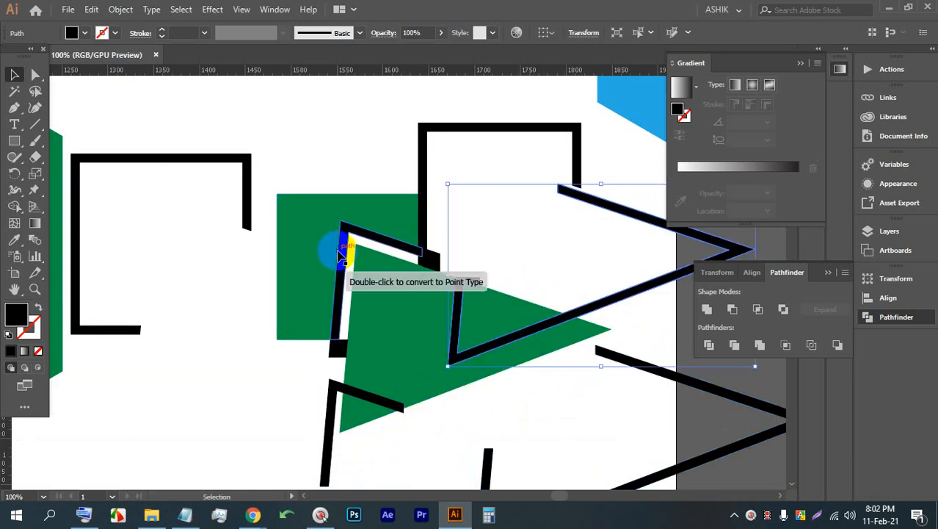
drag(339, 253, 272, 274)
drag(316, 212, 355, 189)
drag(373, 314, 443, 266)
mouse_move(329, 344)
mouse_down()
mouse_move(388, 314)
mouse_move(318, 318)
mouse_move(336, 328)
mouse_up()
Step: Select all the scattered square and triangle pieces beside the green logo and delete them
scroll(373, 339, down, 2)
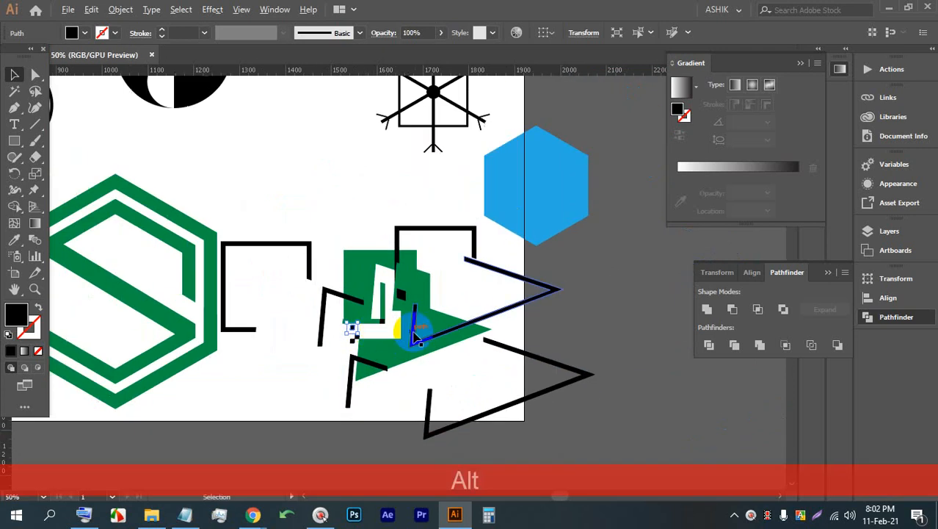
click(265, 268)
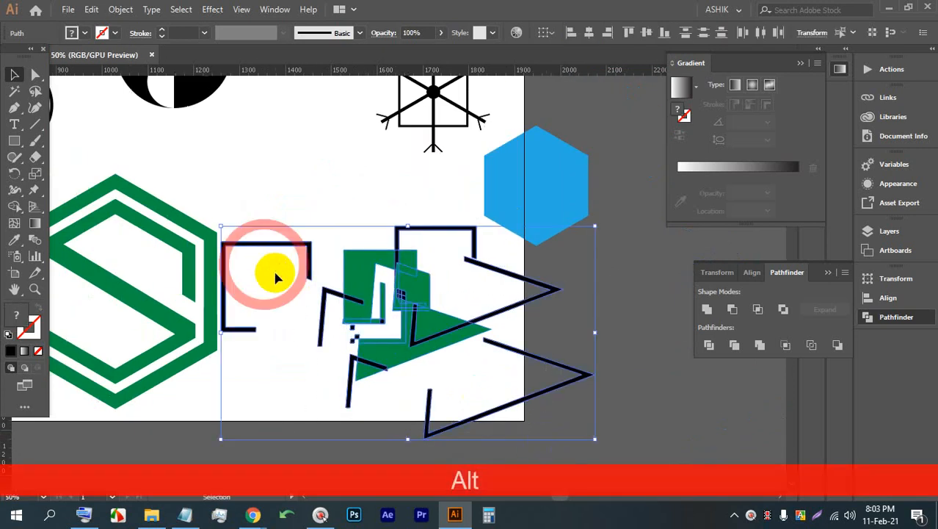
key(BackSpace)
Step: Scale the whole green S-hexagon logo down and place it between the black pinwheel and the snowflake
scroll(460, 329, down, 2)
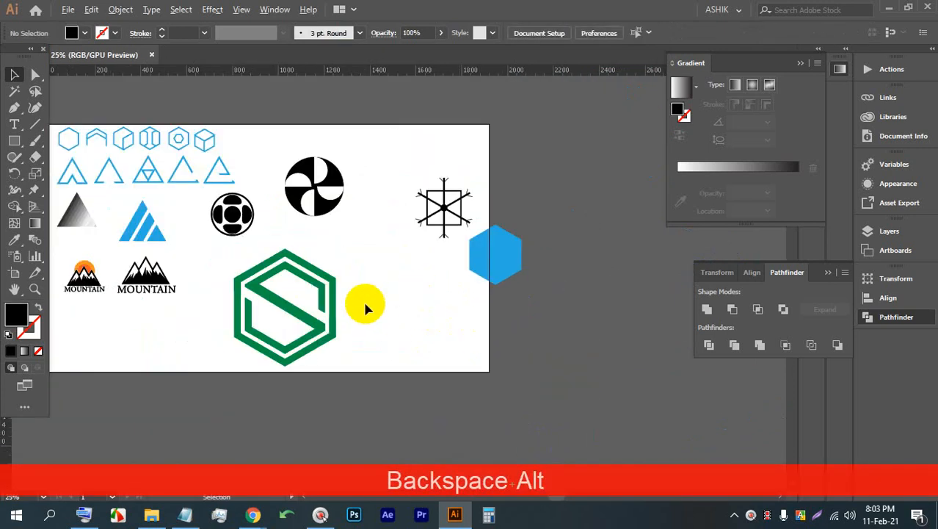
click(245, 265)
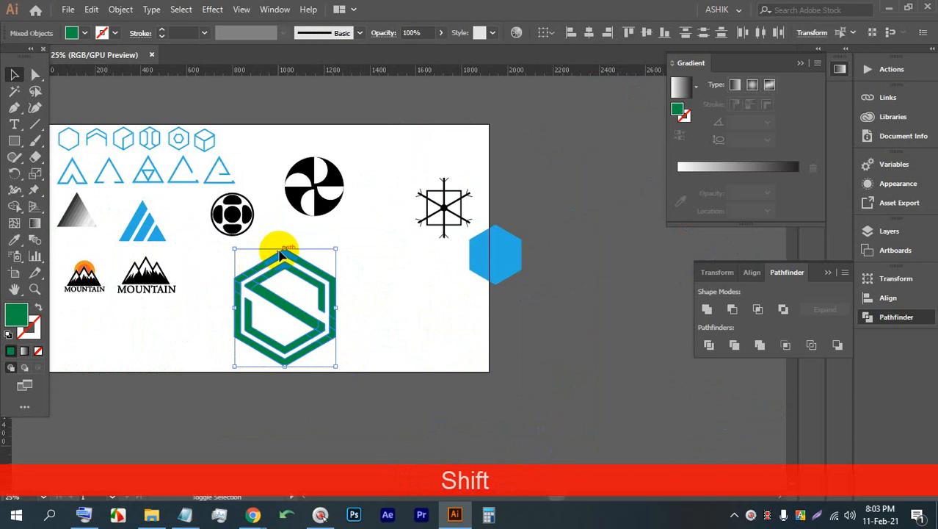
drag(284, 249, 382, 173)
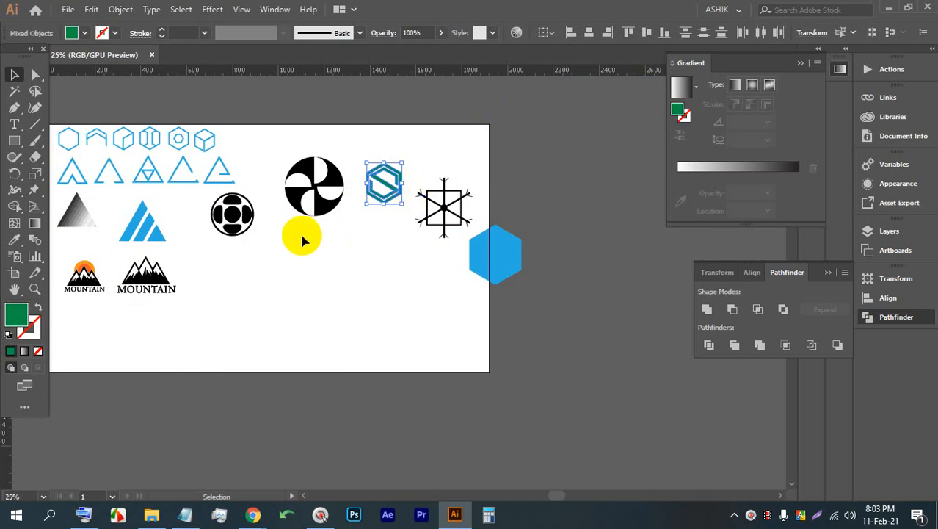
Step: Place a "Lorem ipsum" text line in the artboard's empty area and scale it up to about 95 pt
scroll(301, 241, up, 4)
drag(300, 308, 314, 256)
click(15, 124)
click(289, 155)
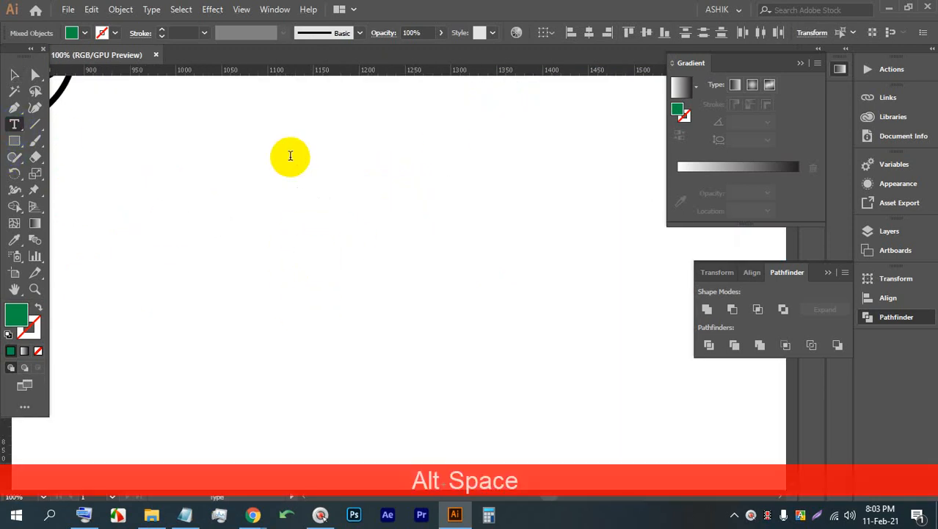
click(14, 74)
click(306, 154)
drag(319, 161, 320, 251)
drag(320, 198, 361, 236)
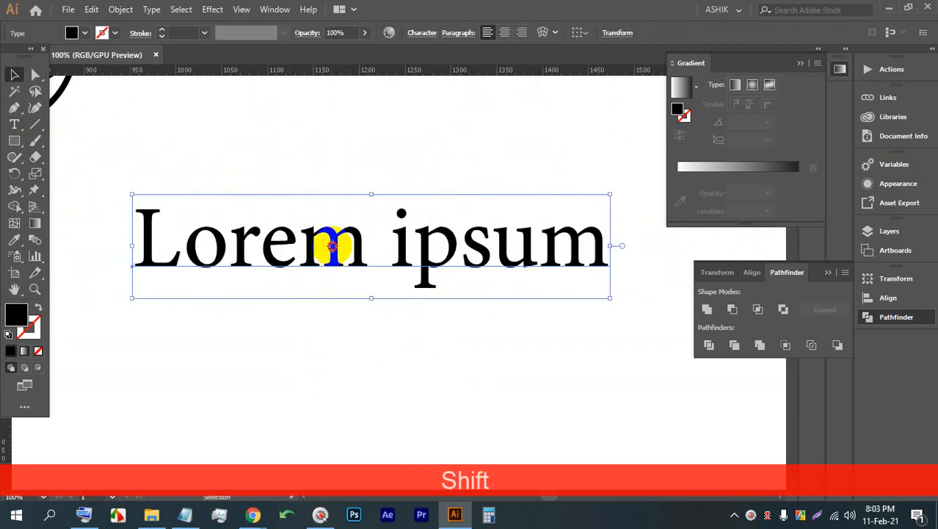
Step: Replace the "Lorem ipsum" placeholder text with a capital T
triple_click(325, 245)
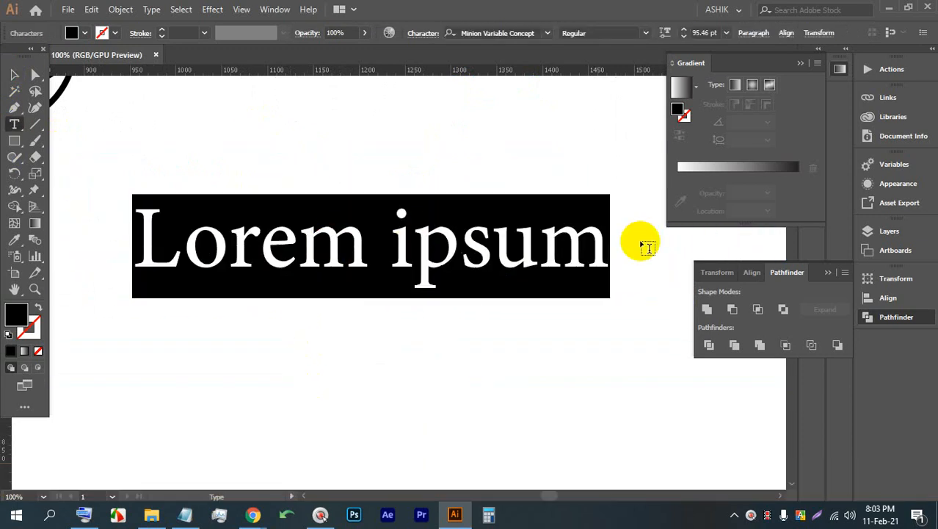
text(t)
key(BackSpace)
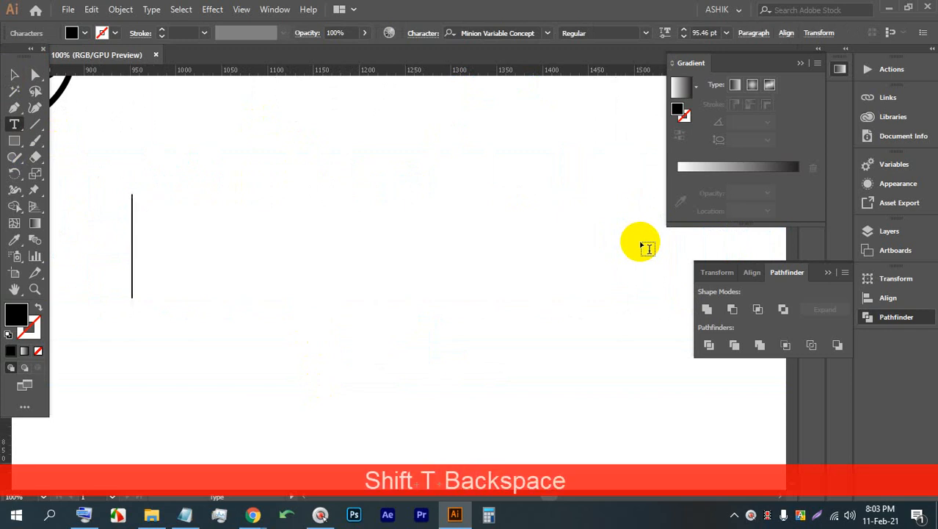
text(T)
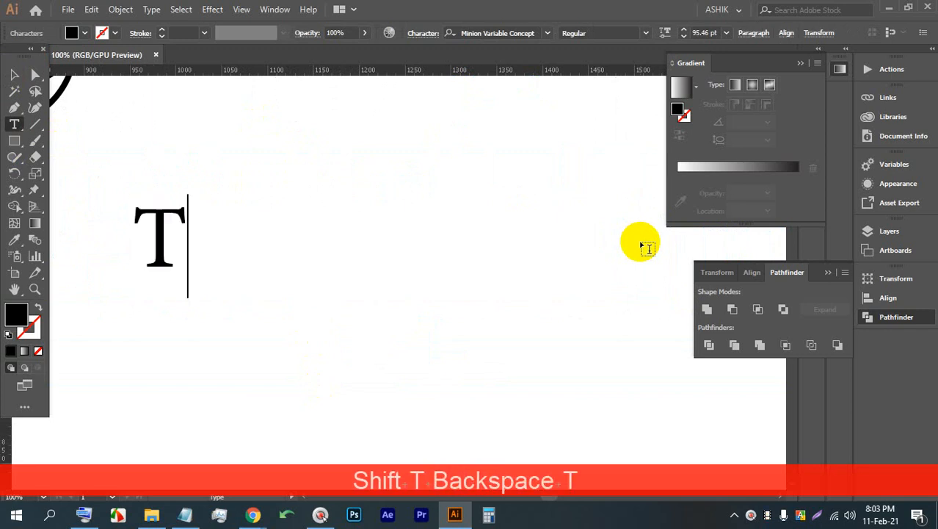
Step: Move the letter T up and to the right and enlarge it proportionally to roughly three times its size
click(14, 74)
drag(157, 209, 313, 132)
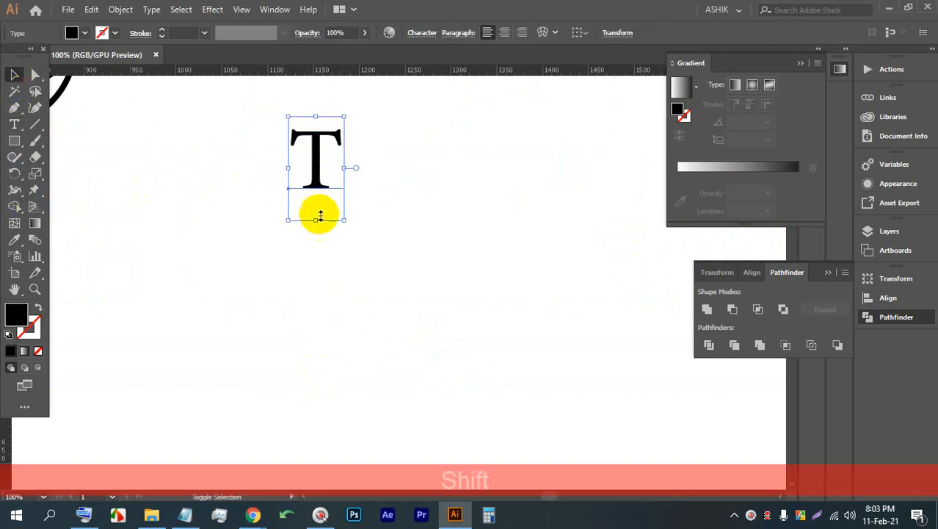
drag(320, 215, 357, 301)
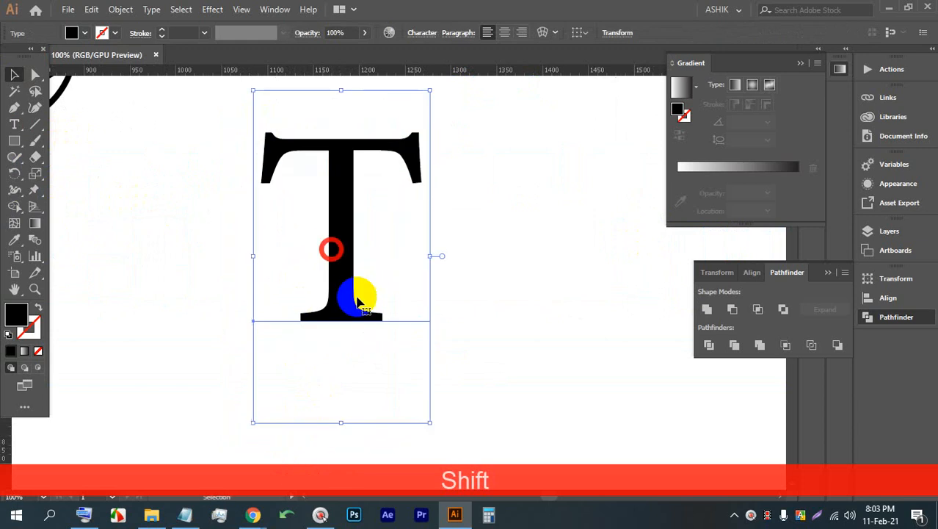
Step: Enlarge the letter T proportionally a little more and move it slightly down
drag(341, 426, 341, 482)
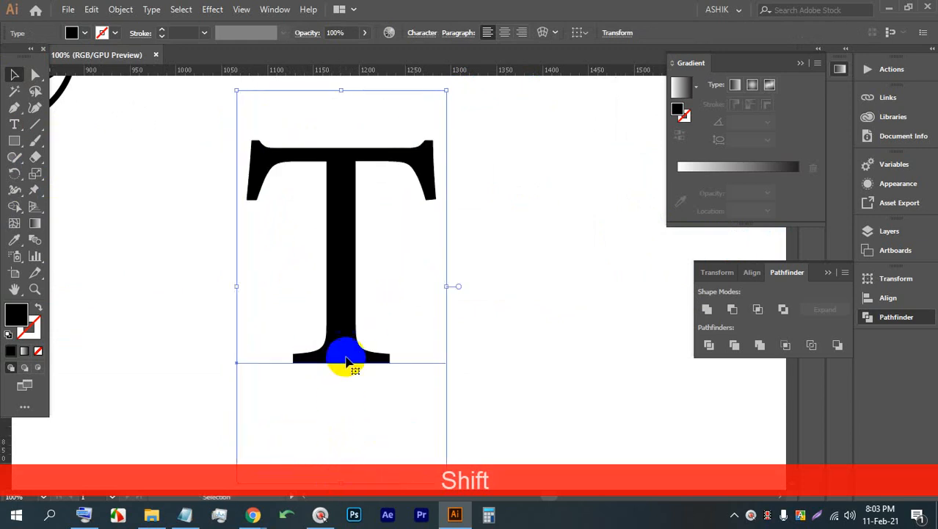
drag(344, 336, 342, 347)
Step: Place a "Lorem ipsum" text line beside the T, scale it up to about 163 pt and move it over the T
click(14, 124)
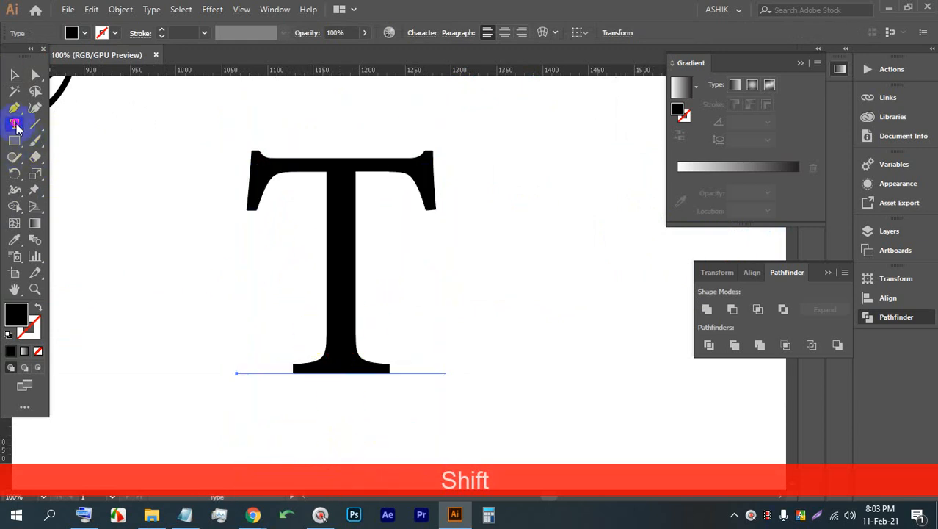
click(151, 204)
click(14, 75)
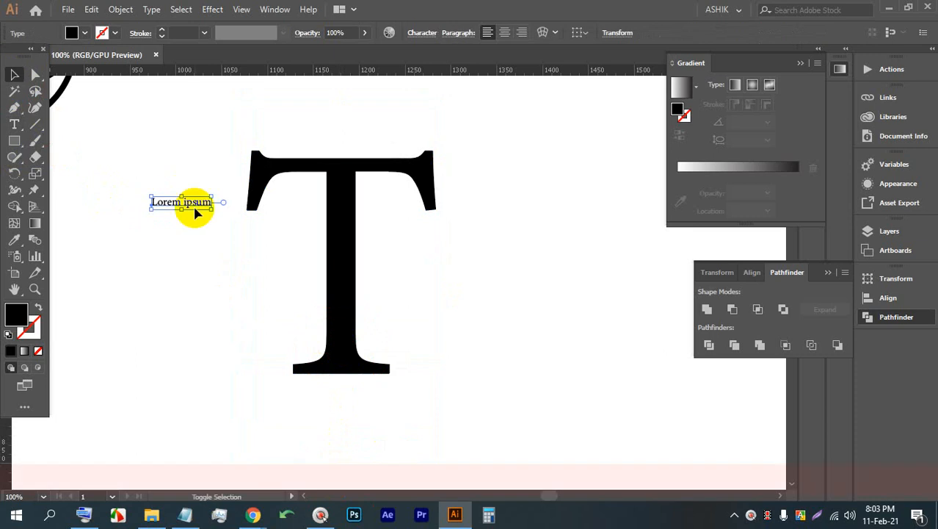
drag(180, 210, 192, 373)
drag(200, 294, 365, 268)
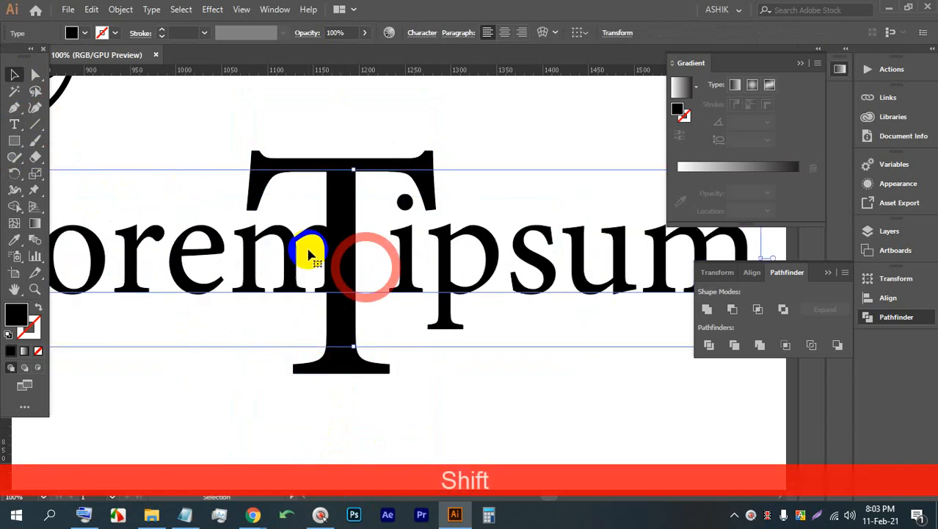
Step: Replace the "Lorem ipsum" placeholder with a capital S and move it onto the stem of the T
triple_click(308, 250)
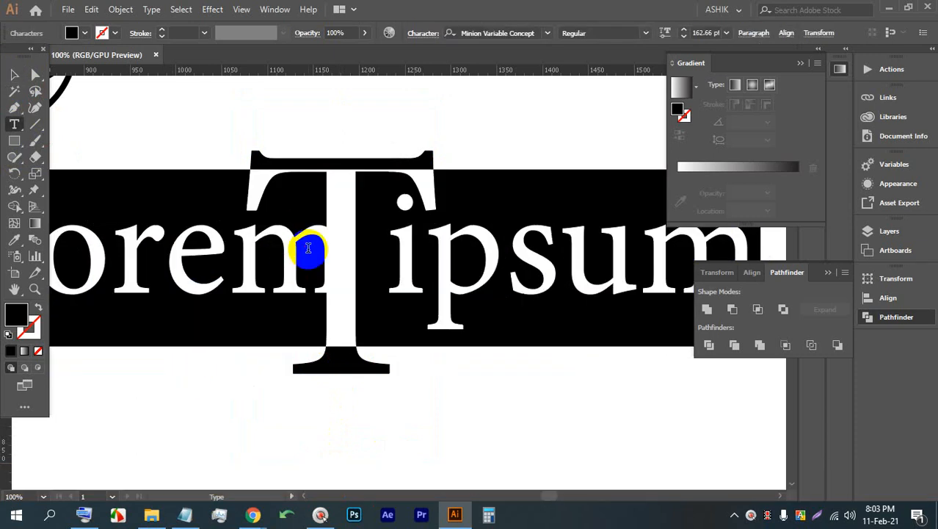
key(BackSpace)
click(15, 75)
scroll(261, 309, down, 5)
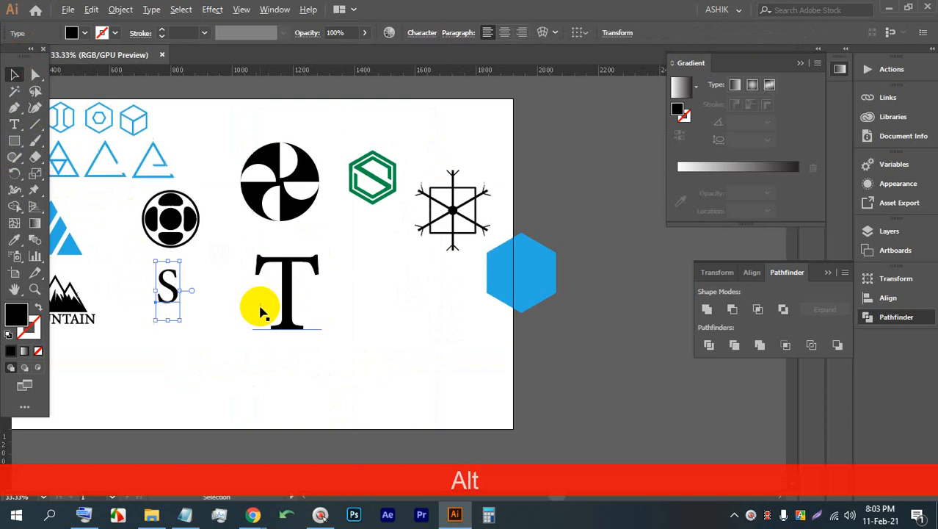
scroll(221, 301, up, 3)
drag(205, 293, 384, 299)
scroll(387, 301, up, 3)
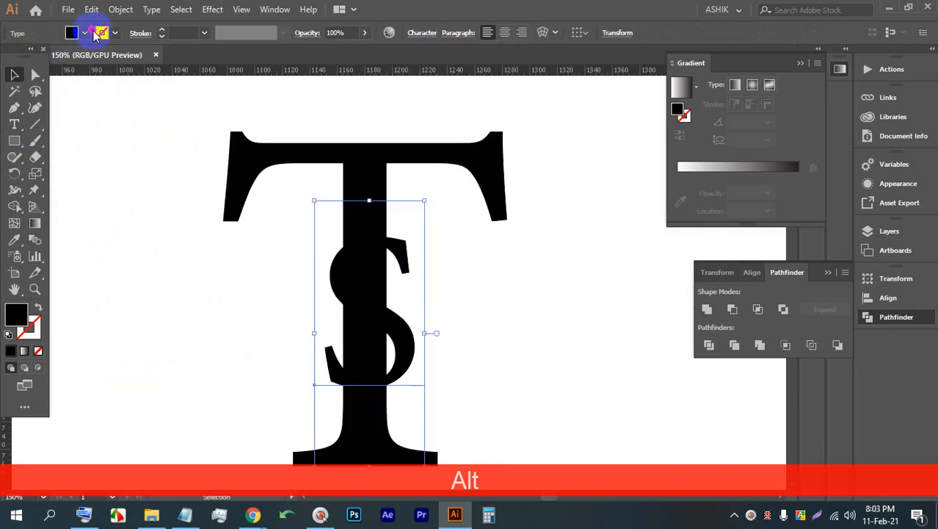
Step: Change the fill of the letter S to red
click(86, 33)
click(46, 59)
click(536, 297)
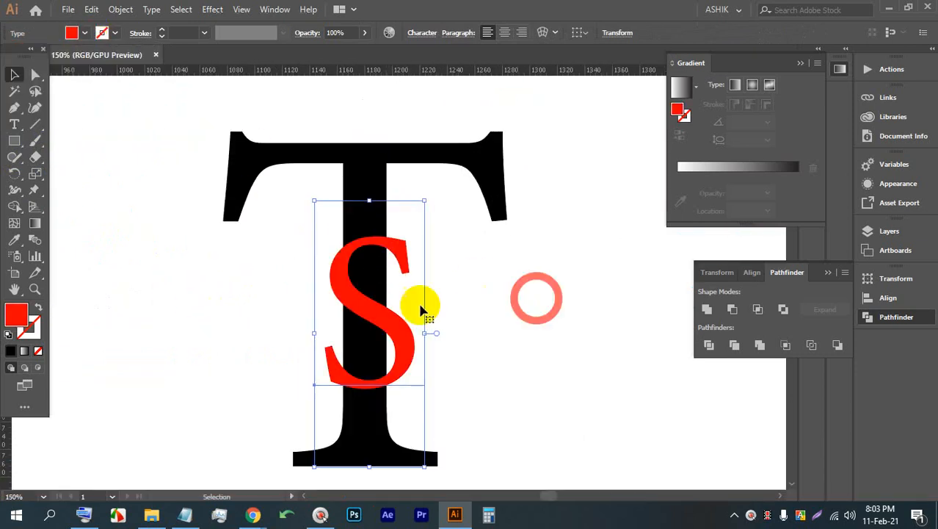
Step: Enlarge the red S proportionally to roughly two thirds of the T's height and place it over the stem, below the crossbar
drag(380, 301, 369, 277)
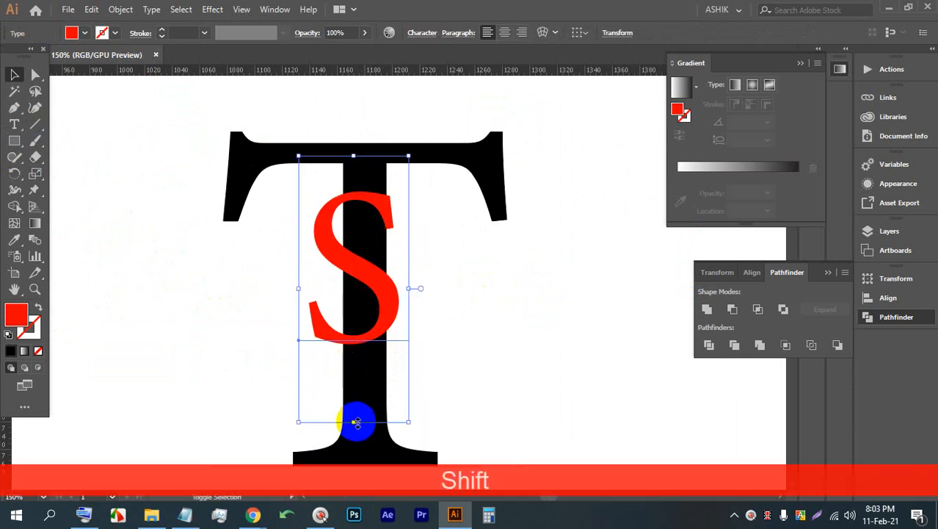
drag(359, 443, 348, 496)
scroll(381, 364, down, 2)
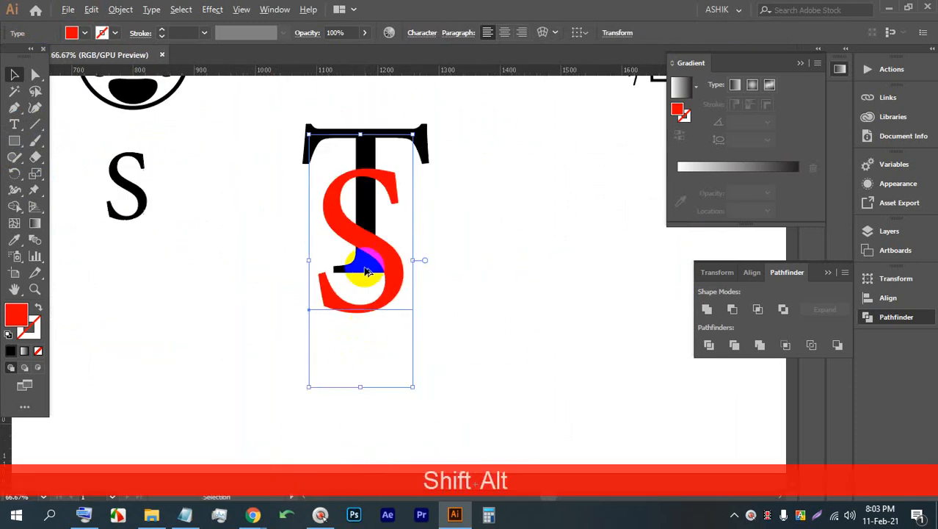
drag(361, 134, 349, 209)
drag(355, 275, 371, 242)
scroll(359, 194, up, 2)
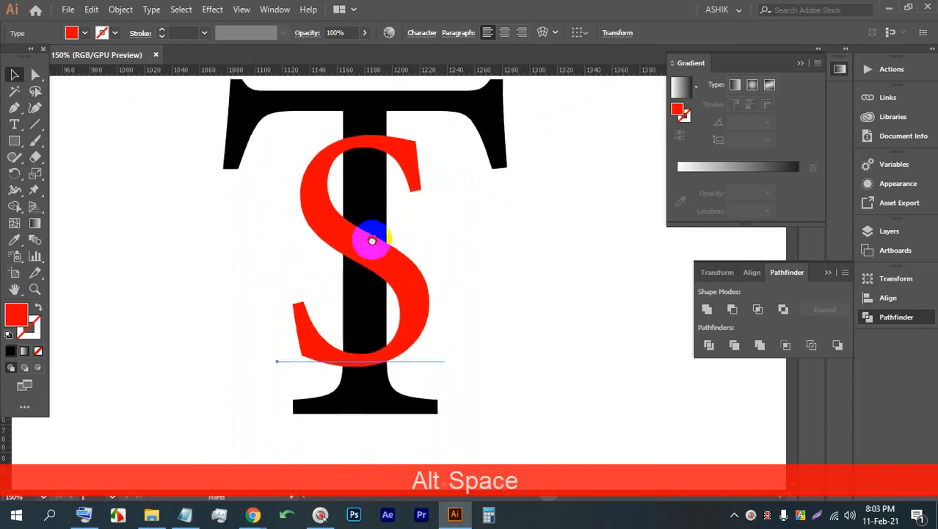
click(373, 244)
drag(482, 344, 446, 368)
key(ctrl+z)
Step: Align the T and the red S to each other by their horizontal and vertical centers
scroll(436, 301, down, 1)
click(532, 305)
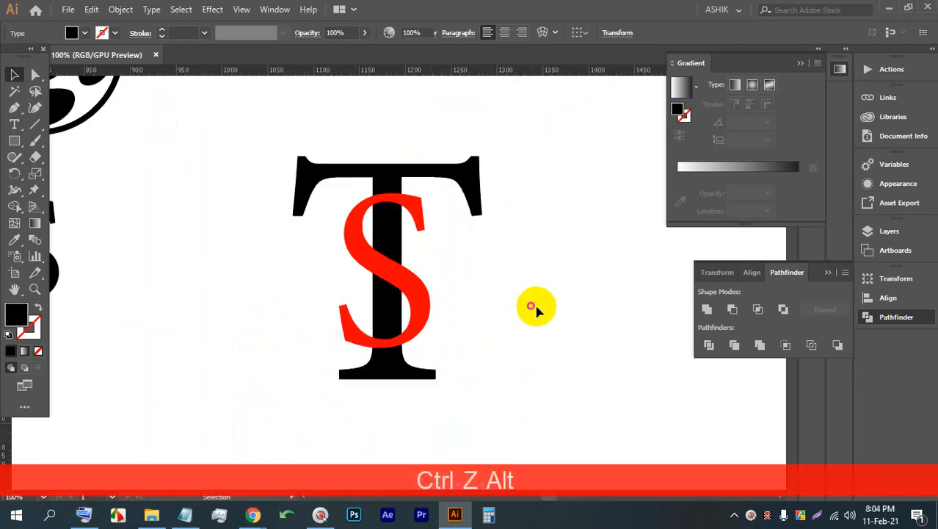
drag(577, 356, 237, 238)
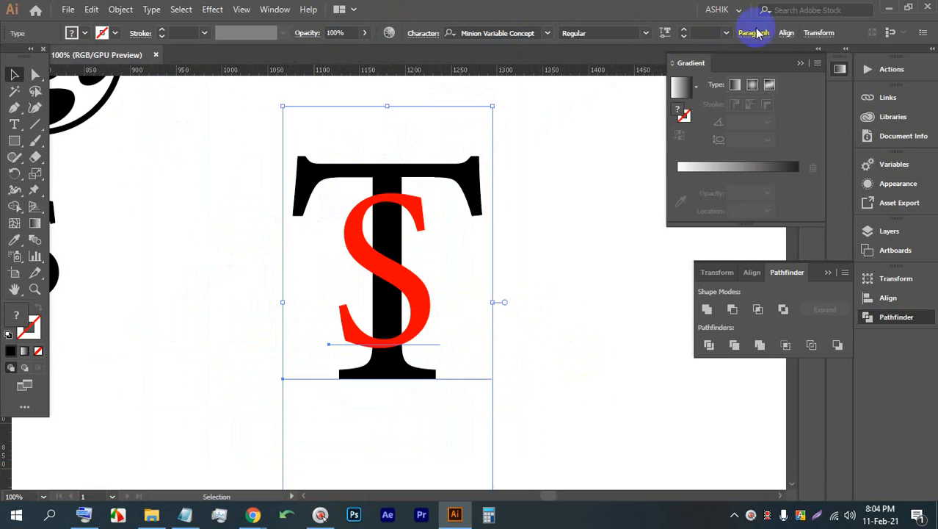
click(786, 33)
click(681, 76)
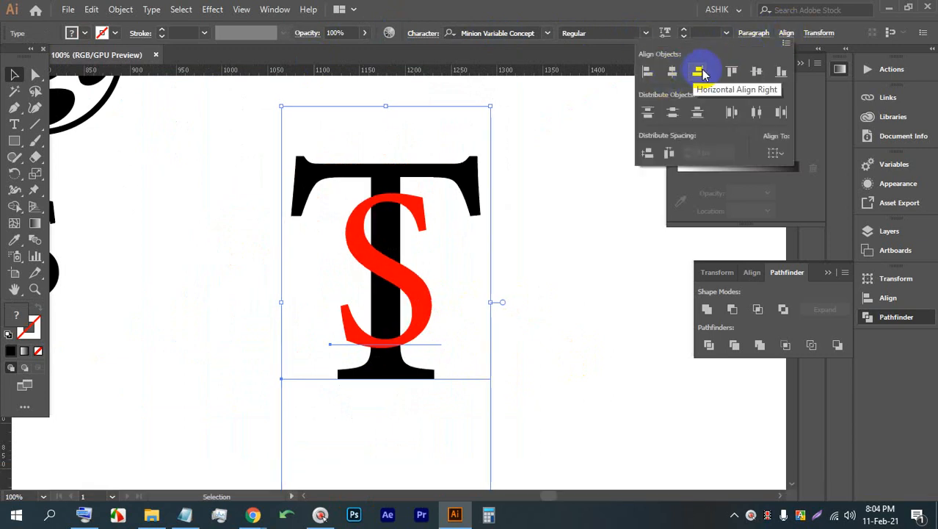
click(757, 71)
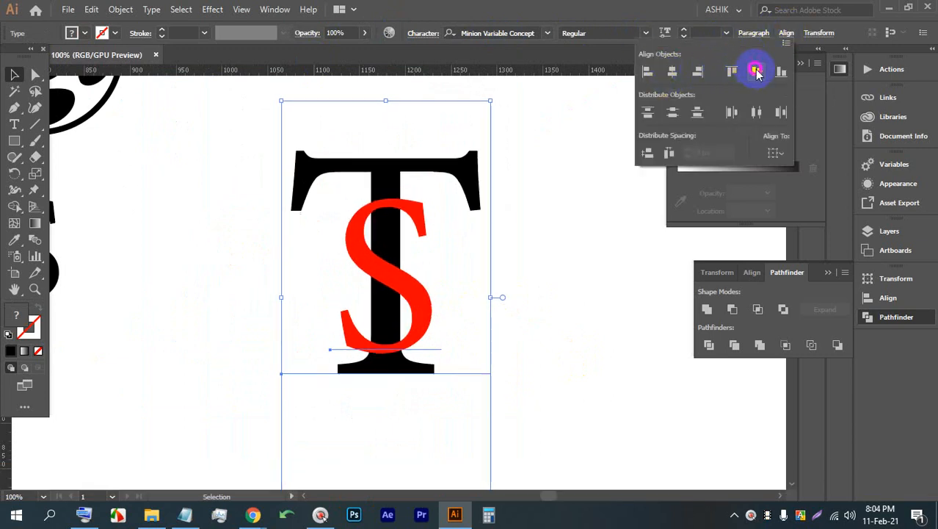
click(555, 278)
scroll(494, 254, down, 1)
click(549, 268)
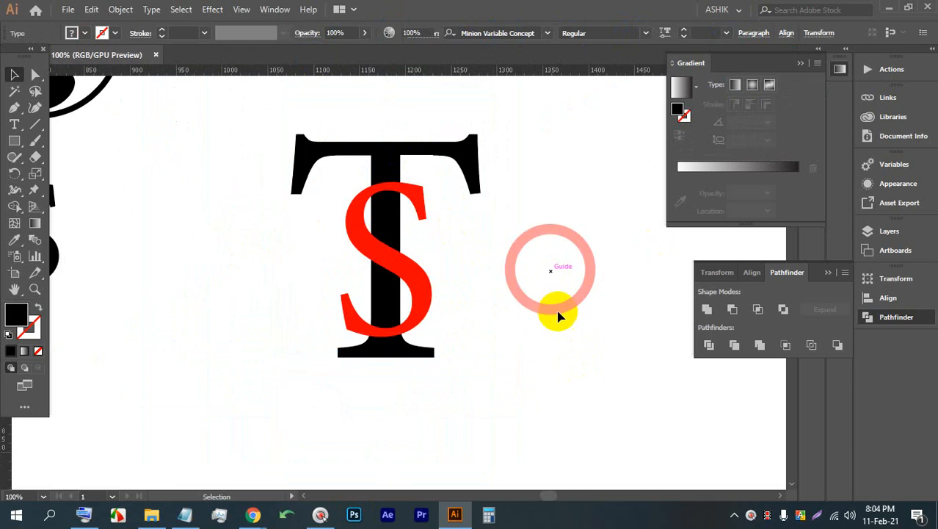
click(321, 198)
click(121, 10)
click(548, 207)
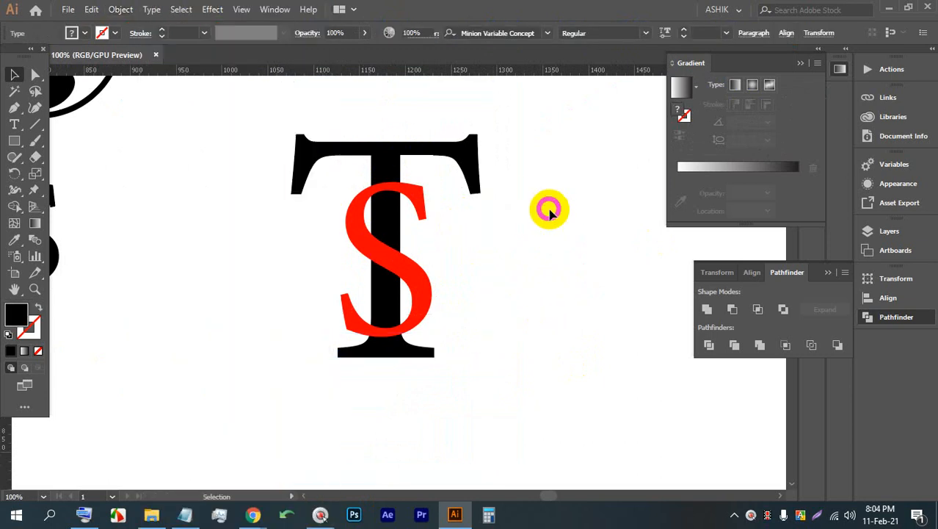
click(294, 193)
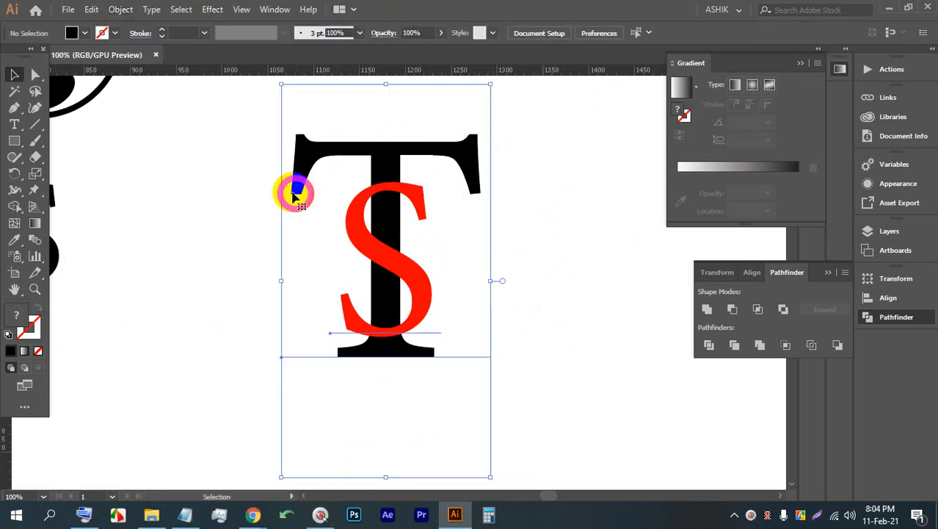
click(117, 9)
click(525, 208)
click(525, 211)
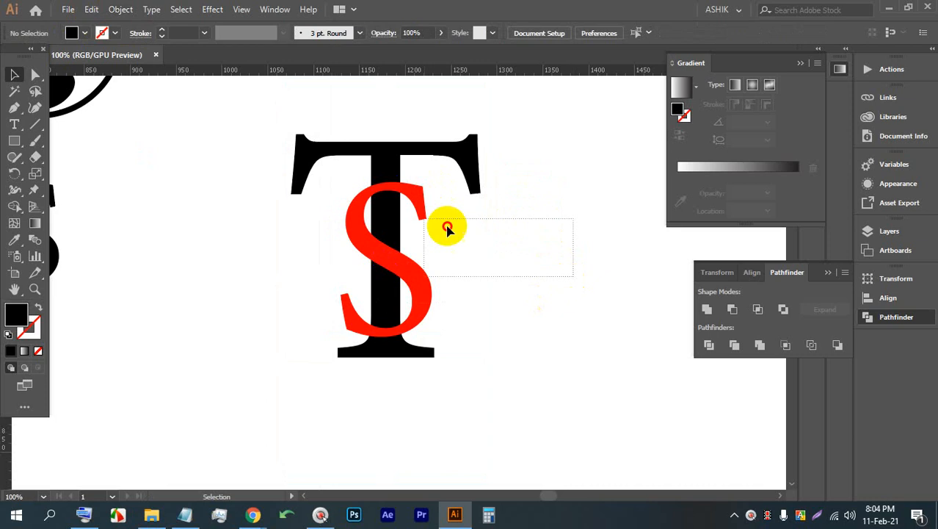
Step: Expand the T and S text into vector shapes with Object and Fill enabled
click(294, 180)
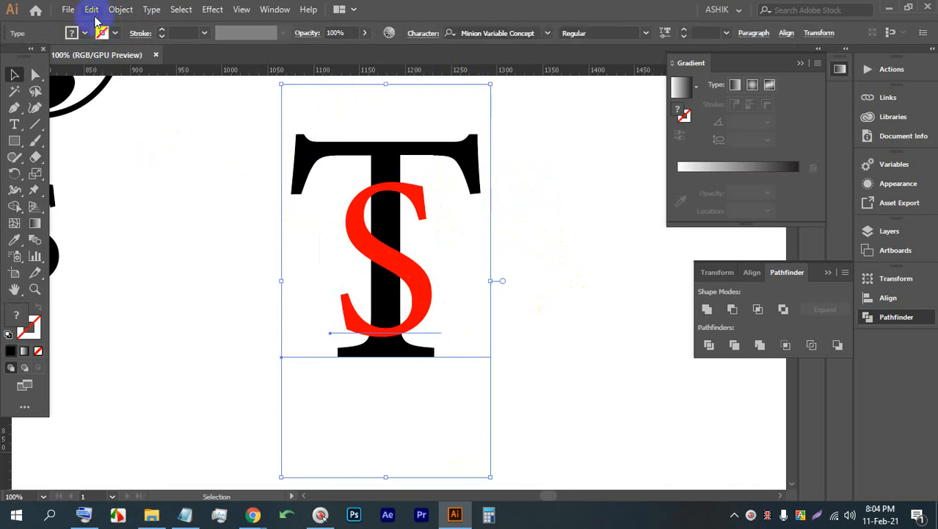
click(121, 9)
click(189, 152)
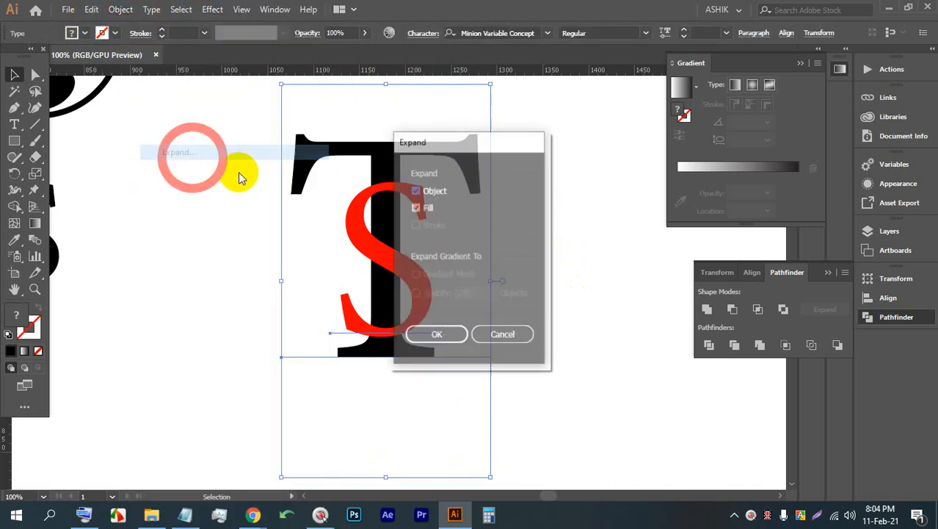
click(437, 334)
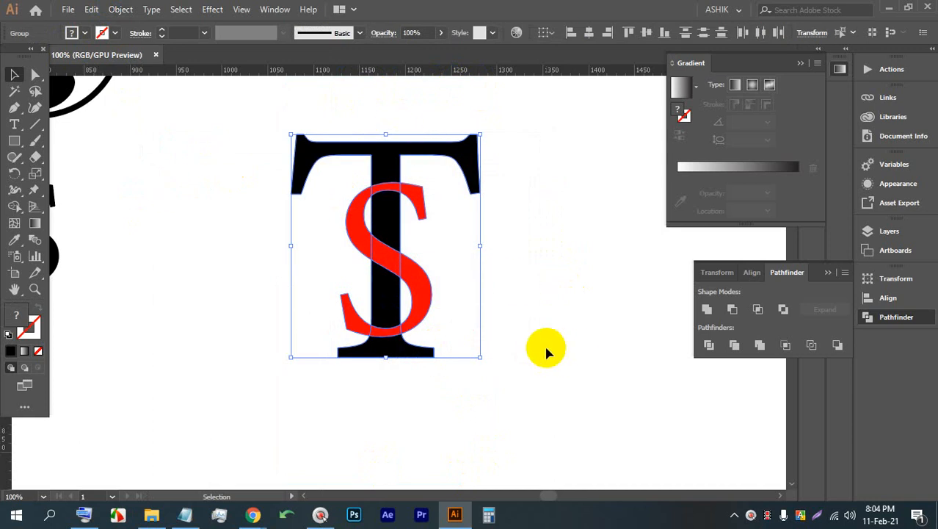
Step: Align the expanded T and S by their vertical centers and shift the S slightly down on the stem
drag(545, 363, 295, 144)
click(646, 33)
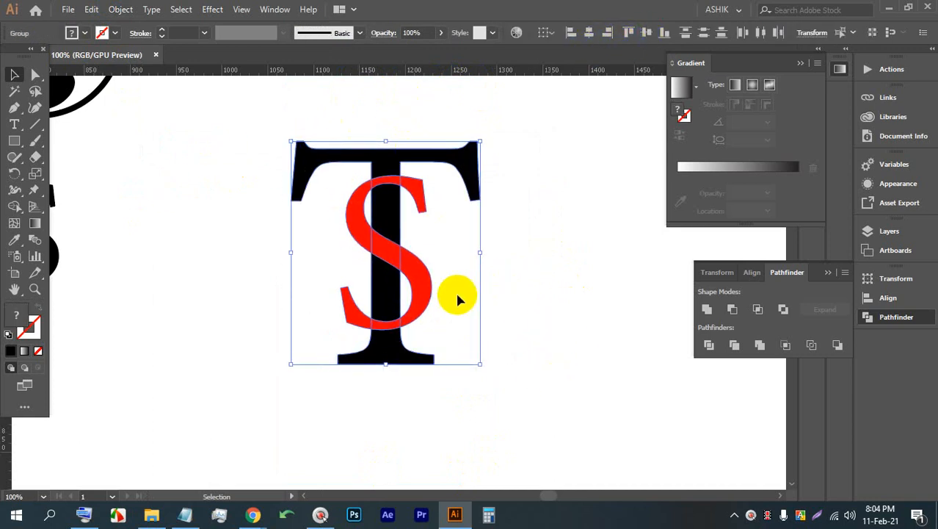
click(535, 245)
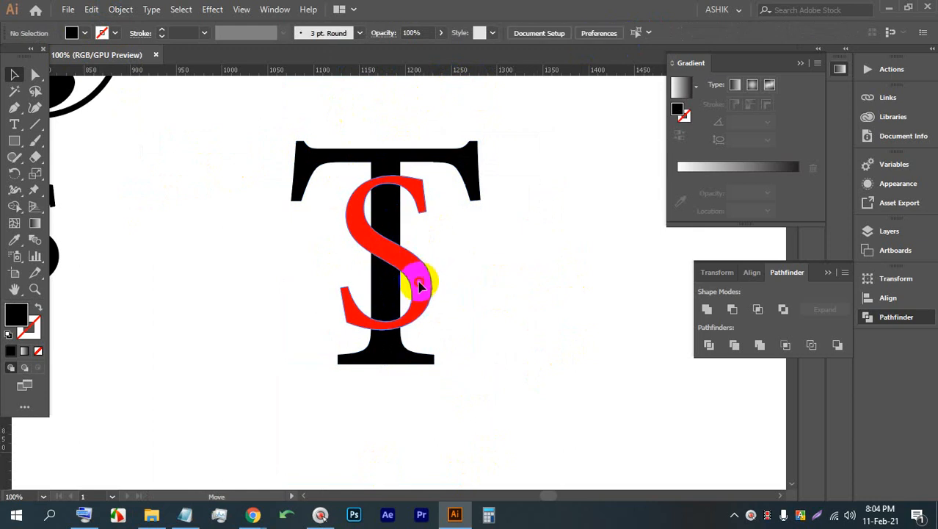
drag(420, 286, 420, 295)
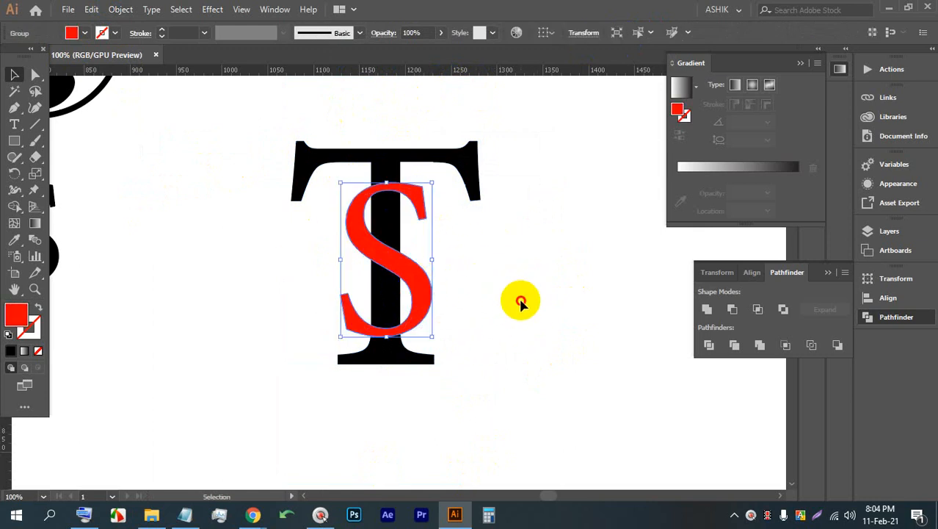
Step: Split the overlapping T and S with Pathfinder Divide and ungroup the resulting pieces
drag(509, 376, 262, 146)
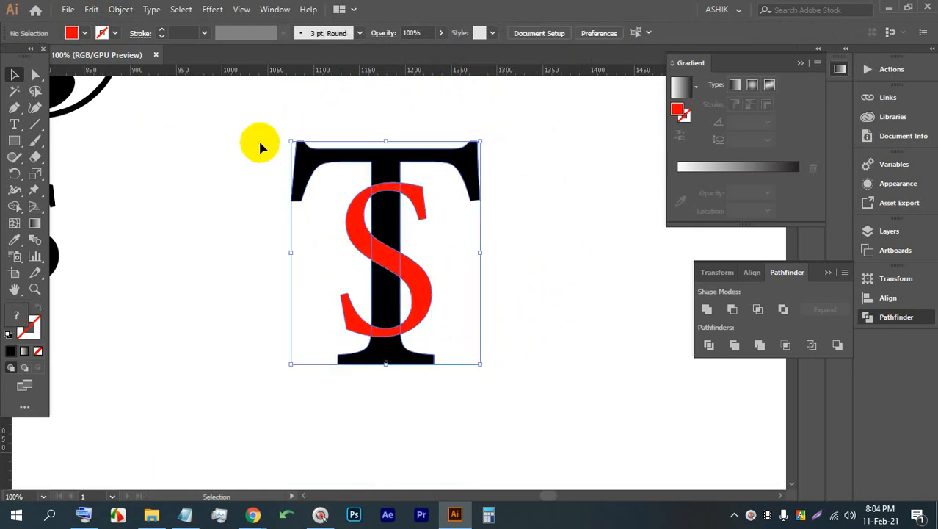
click(709, 345)
right_click(394, 265)
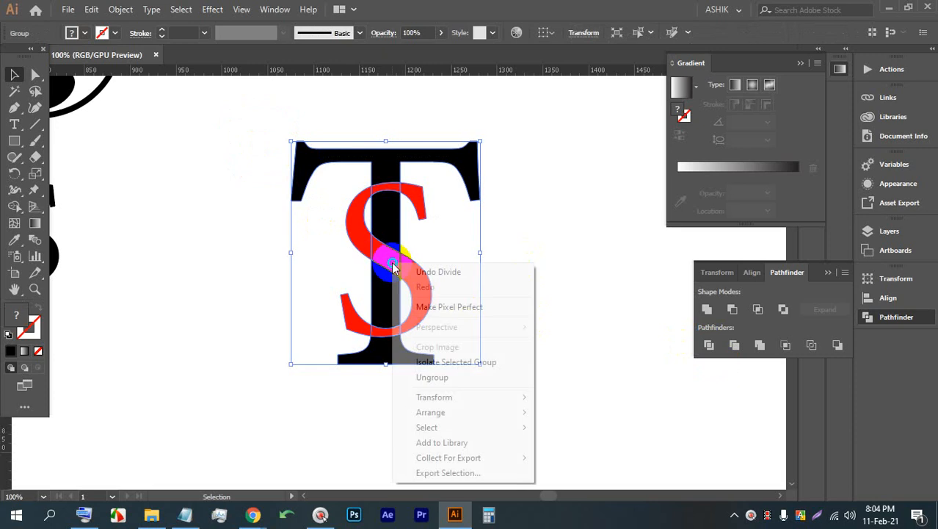
click(433, 377)
click(523, 318)
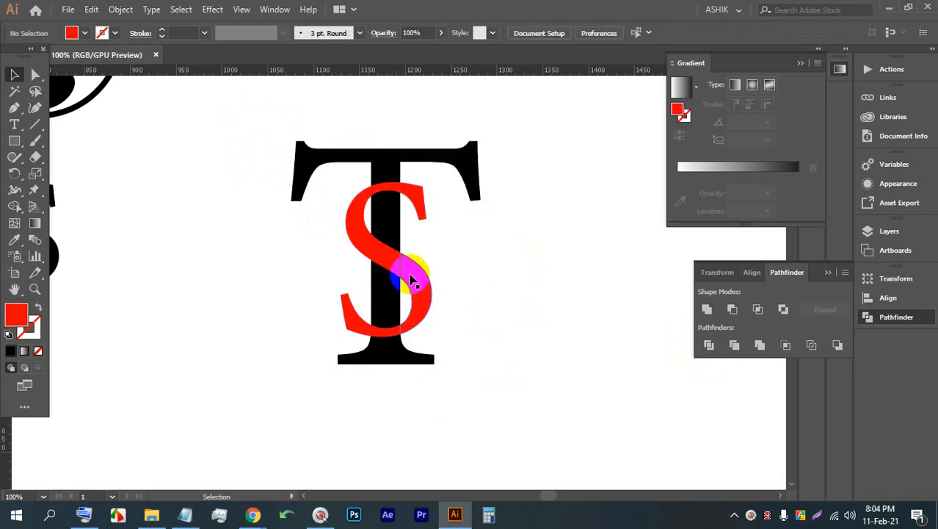
Step: Recolor the S's upper overlap piece on the stem with the T's black using the Eyedropper
drag(387, 224, 306, 218)
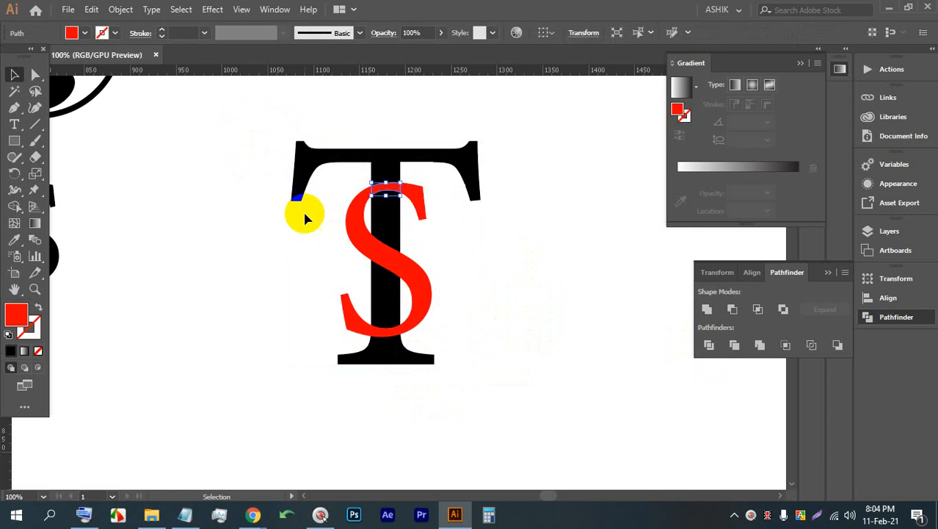
click(13, 240)
click(377, 157)
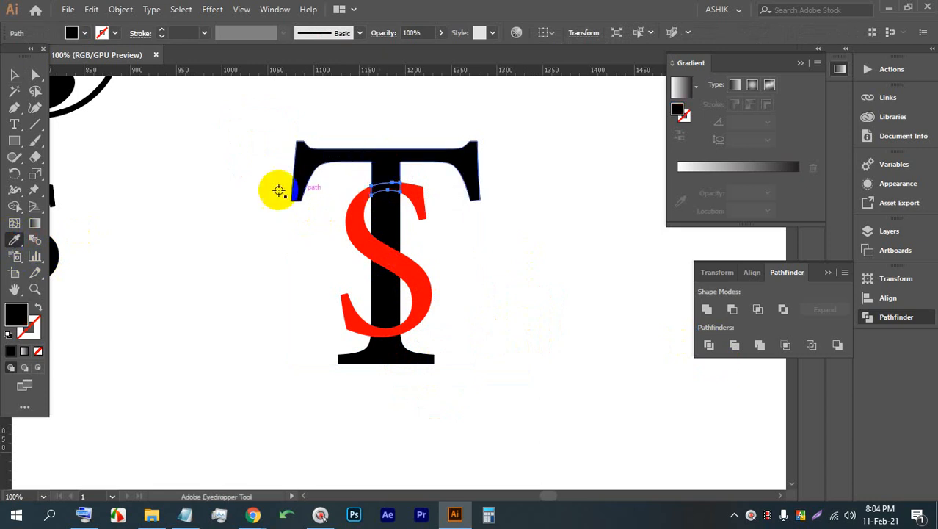
click(14, 74)
click(189, 201)
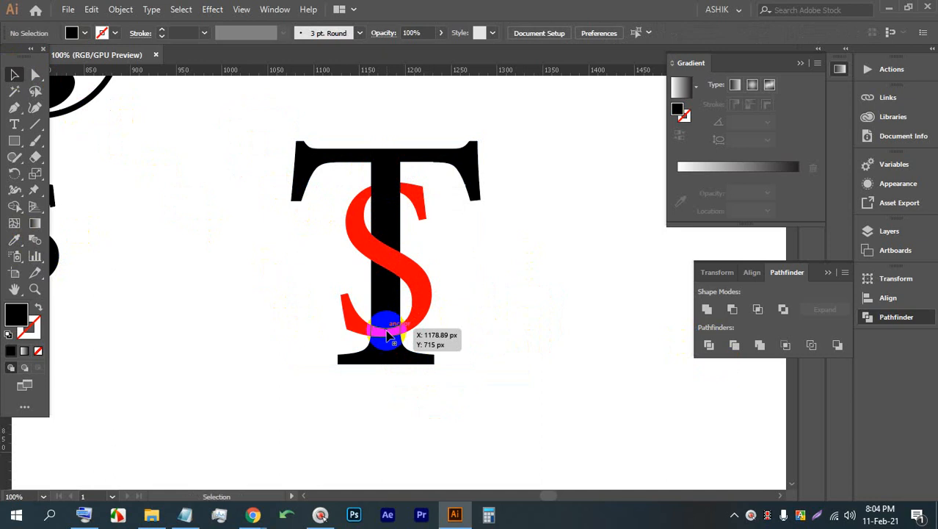
Step: Recolor the S's lowest overlap piece on the stem with the T's black using the Eyedropper
click(388, 335)
click(383, 301)
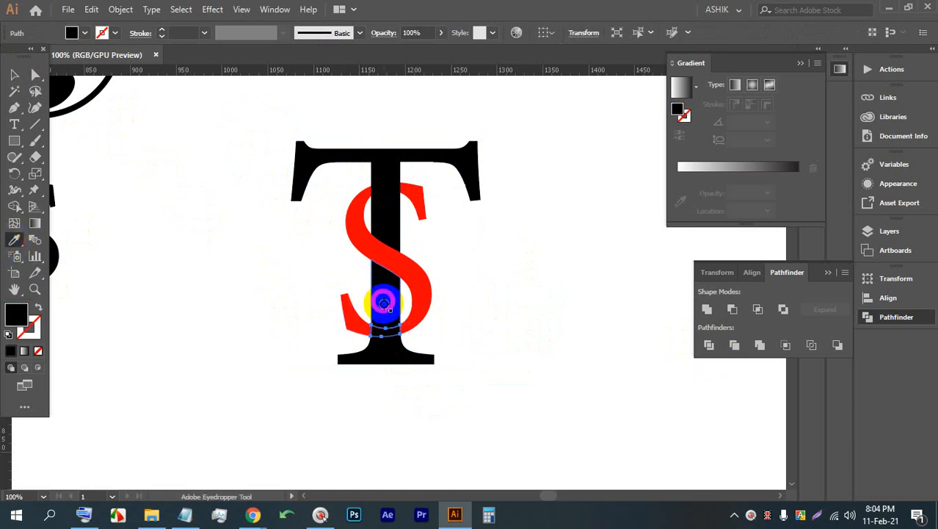
click(12, 74)
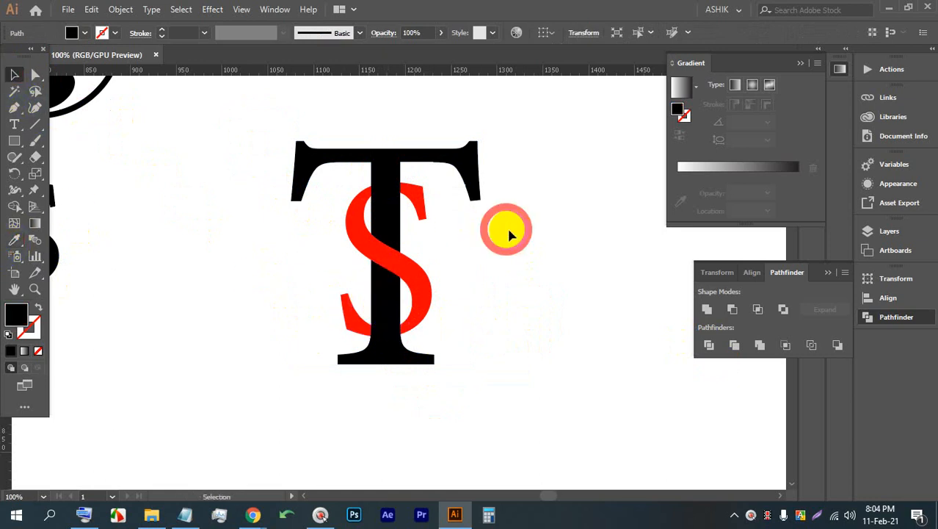
scroll(561, 254, up, 1)
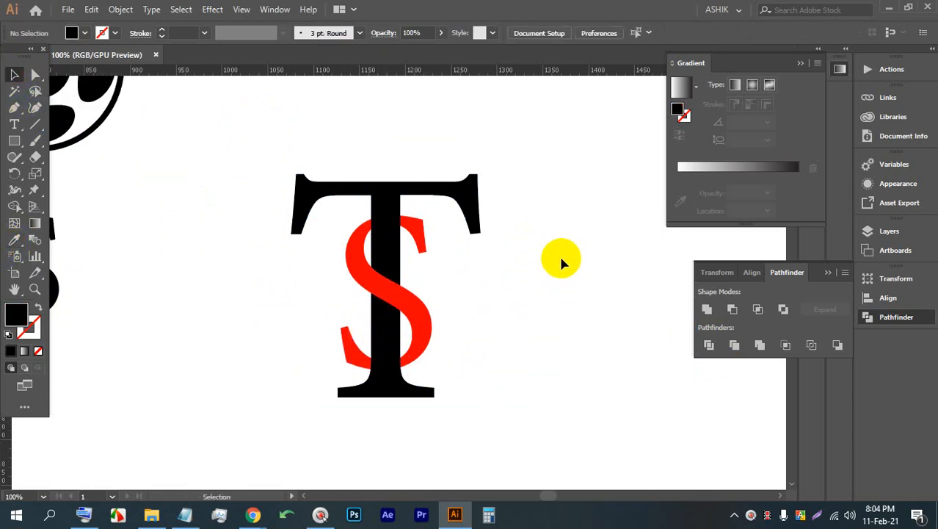
alt+scroll(430, 235, down, 1)
alt+scroll(426, 237, up, 2)
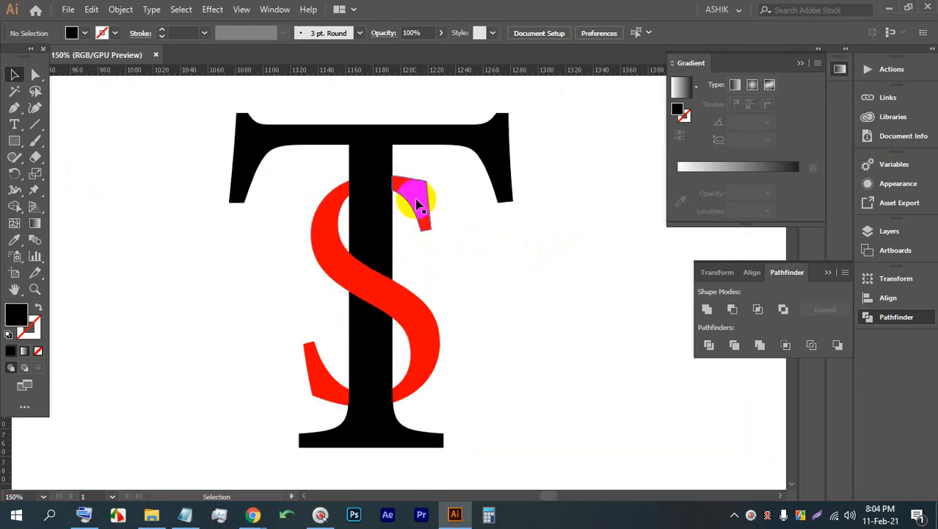
Step: Draw a circle centered on the TS monogram, large enough to enclose both letters
alt+scroll(370, 287, down, 2)
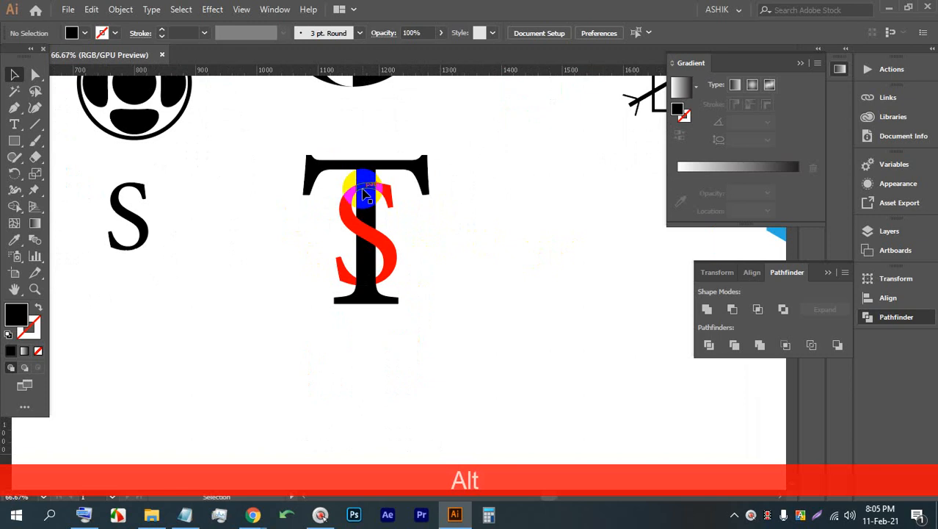
alt+scroll(367, 193, up, 1)
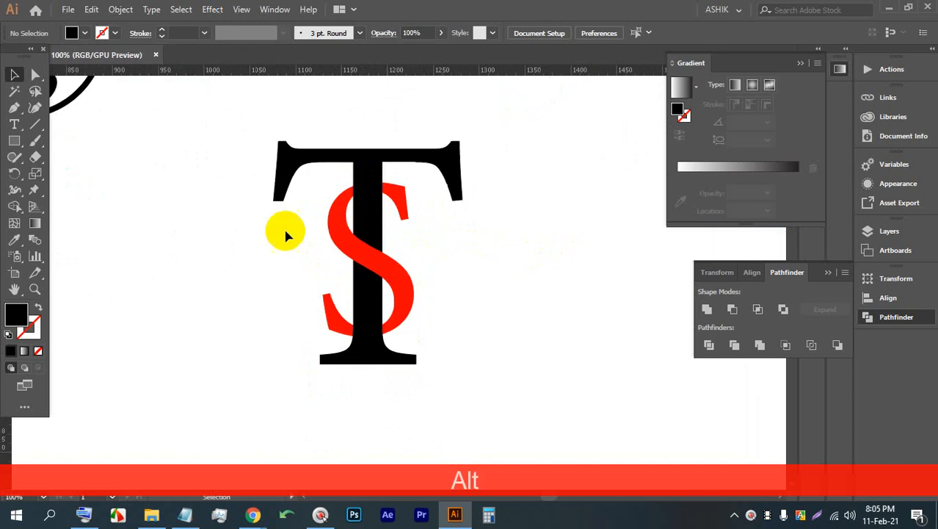
click(16, 109)
alt+scroll(323, 210, down, 1)
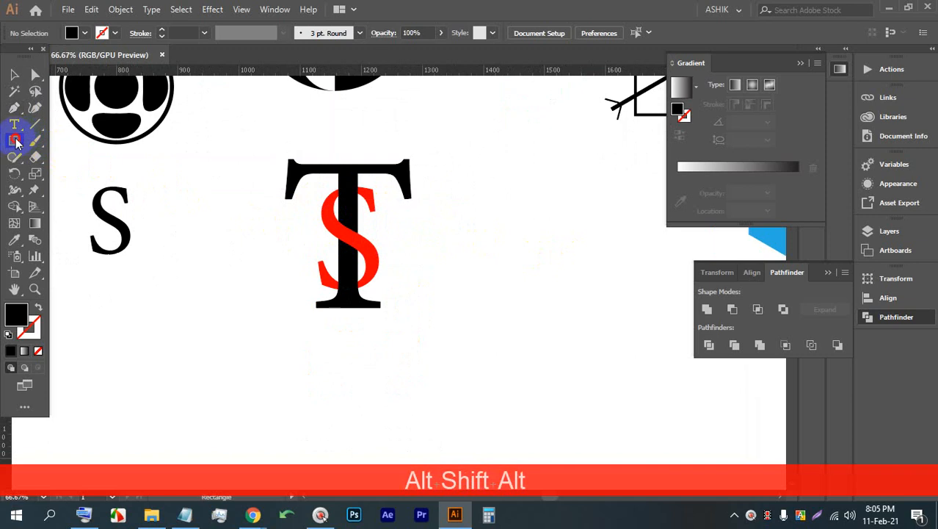
drag(16, 141, 69, 171)
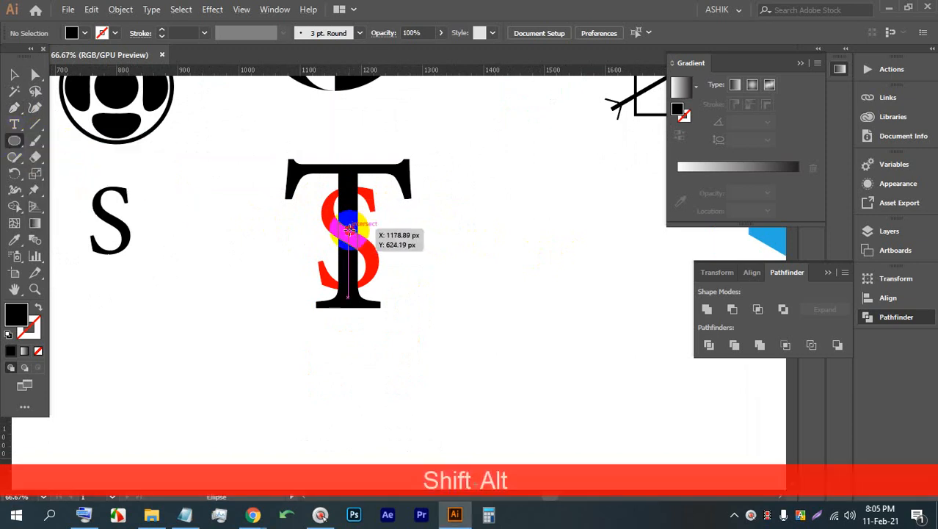
drag(349, 230, 426, 345)
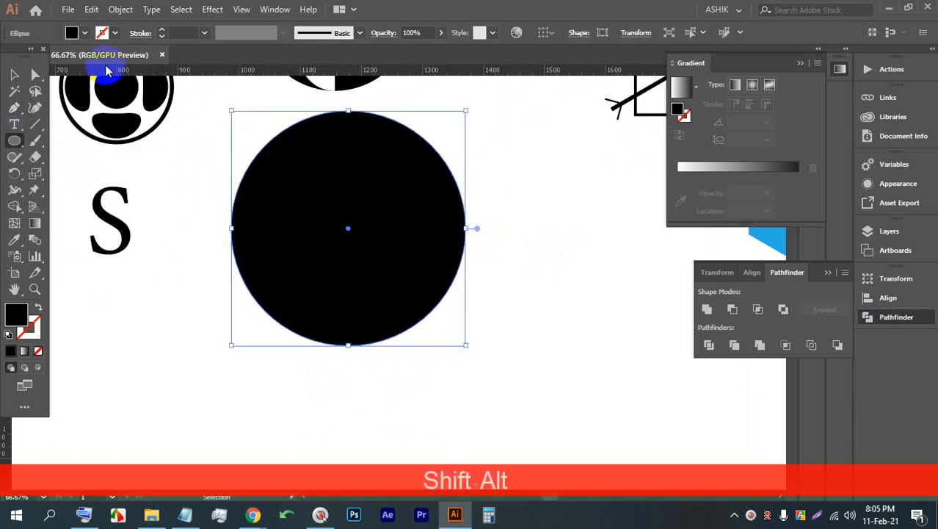
Step: Remove the circle's fill and give it a black 12 pt stroke, then deselect it
click(87, 34)
click(10, 59)
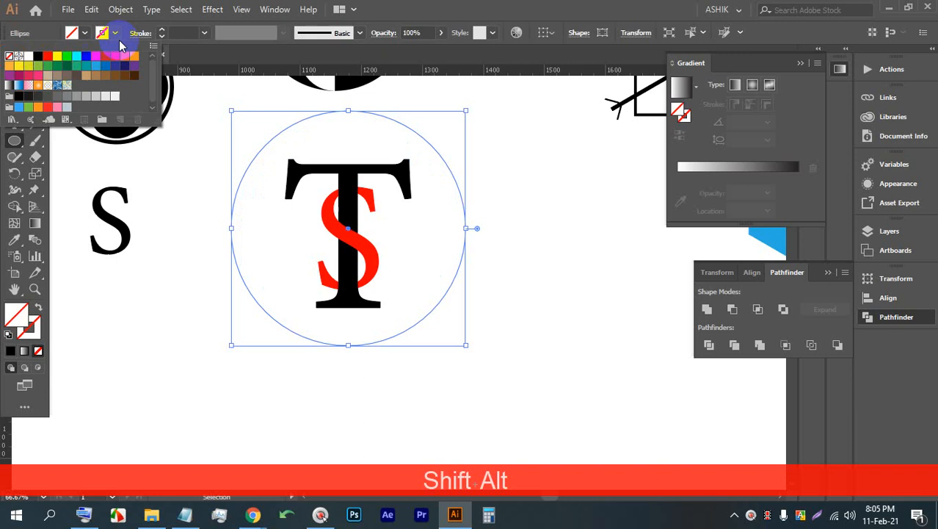
click(163, 29)
click(162, 30)
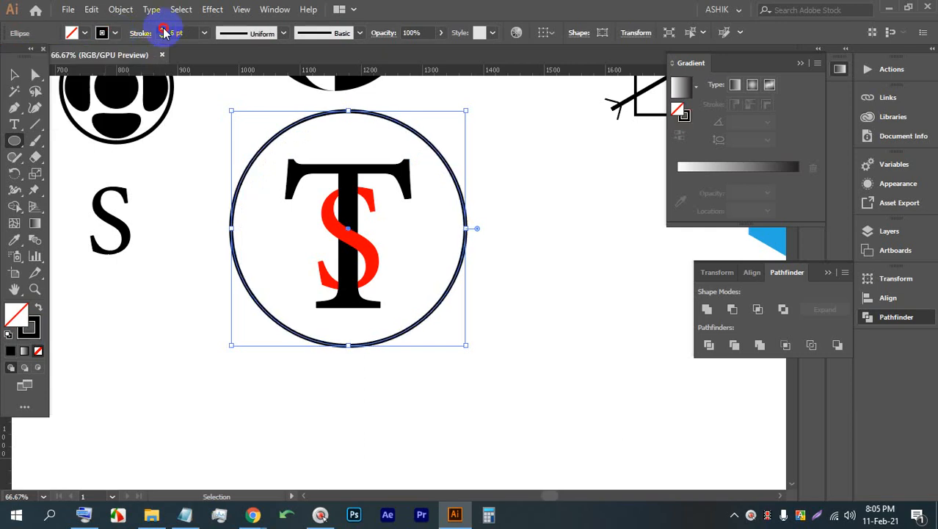
click(162, 29)
click(162, 30)
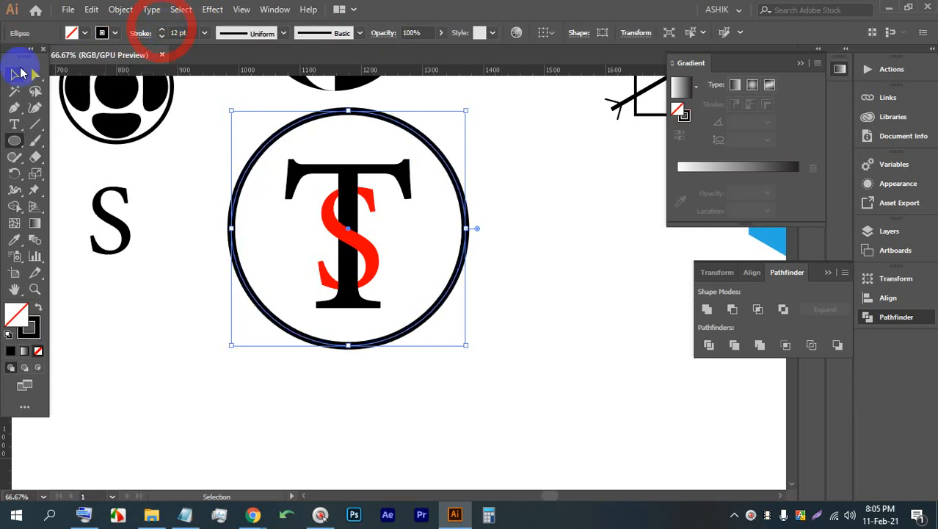
click(507, 250)
alt+scroll(390, 203, up, 2)
alt+scroll(319, 204, down, 2)
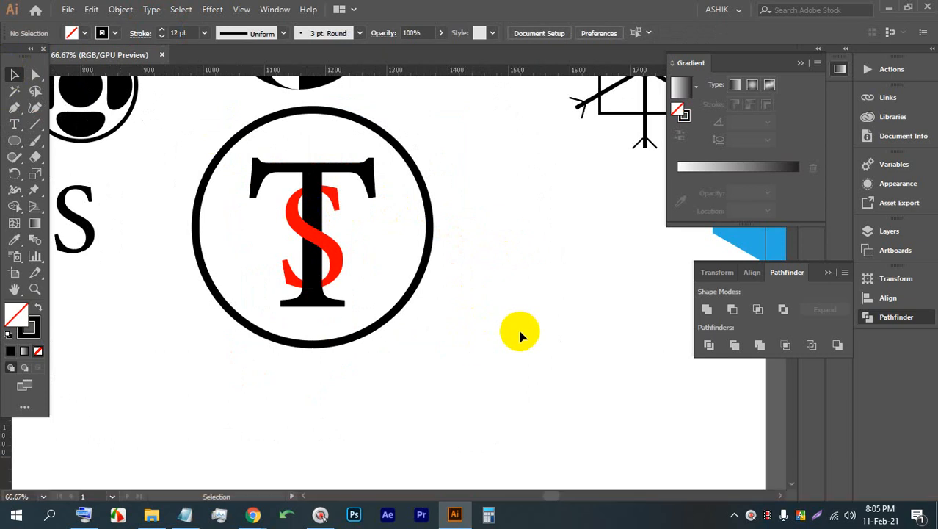
scroll(482, 353, down, 1)
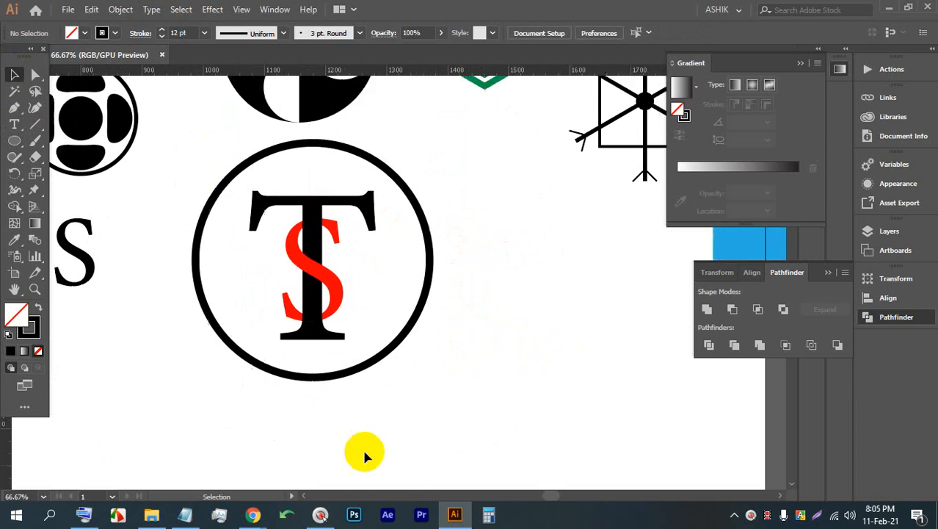
Step: Switch to Chrome and search Google Images for "flying VECTOR" in a new tab
click(253, 513)
click(513, 11)
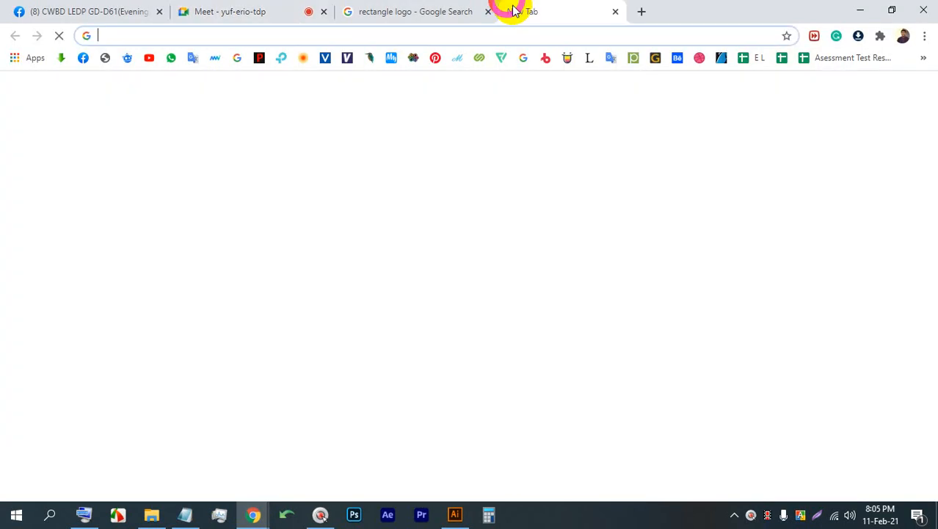
click(643, 290)
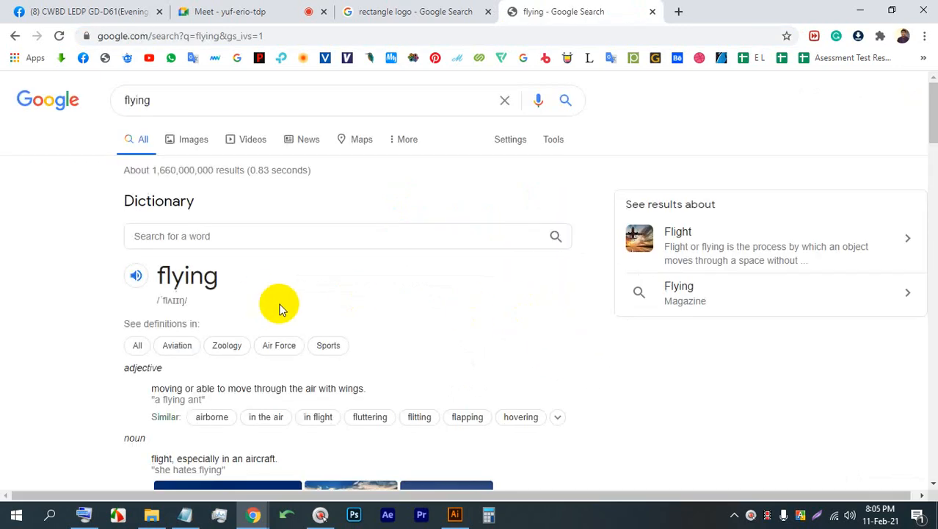
click(176, 139)
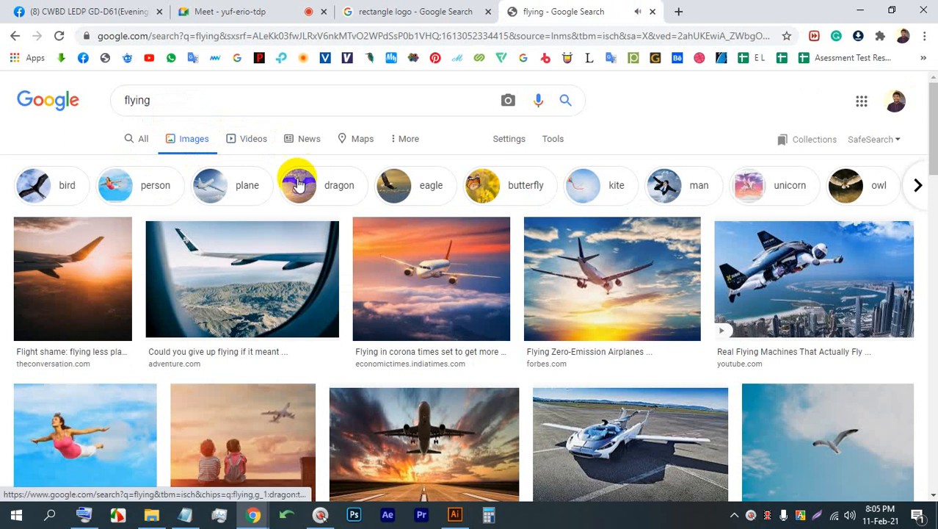
click(267, 111)
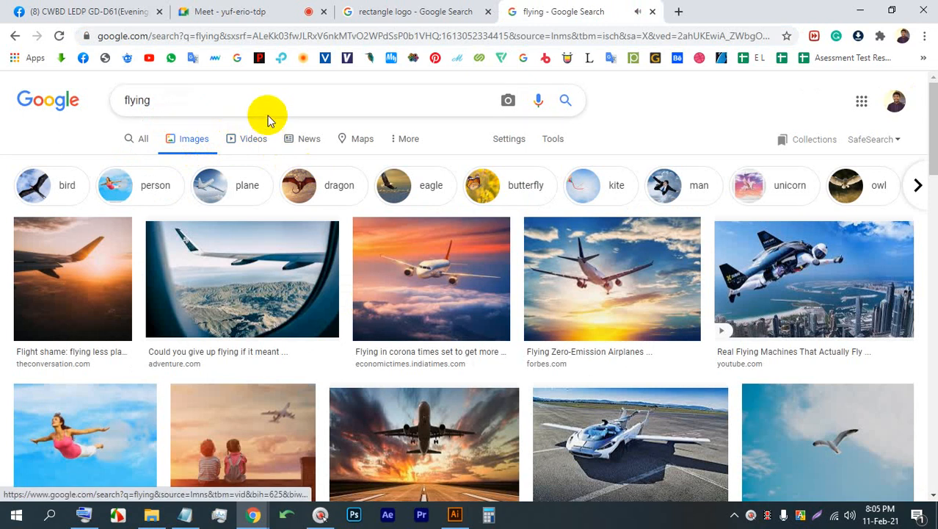
text(VEC)
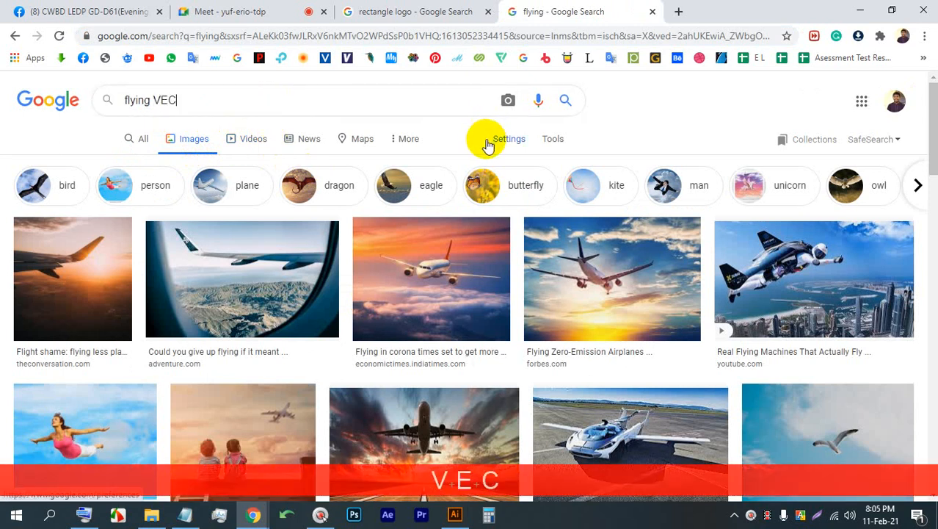
text(TOR)
key(Return)
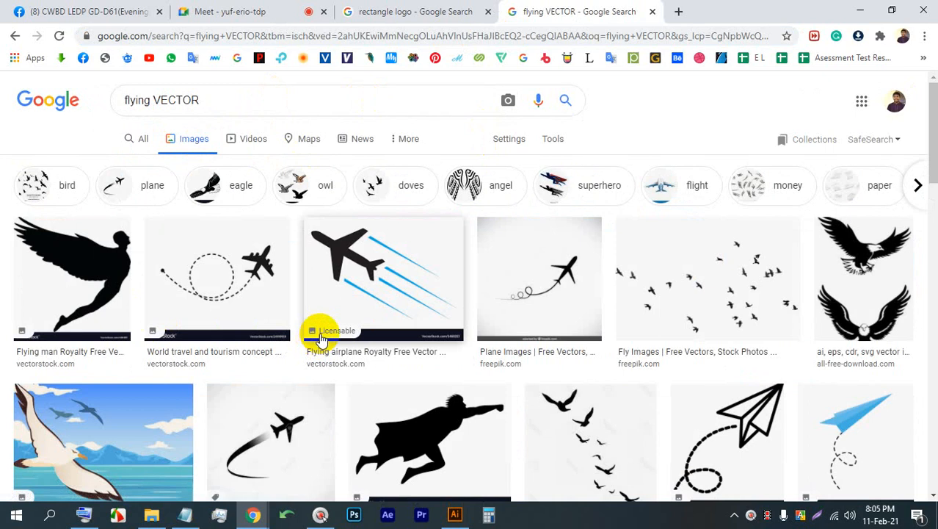
Step: Open the all-free-download.com result with two black flying eagles and copy its image
scroll(591, 277, down, 1)
scroll(879, 229, down, 2)
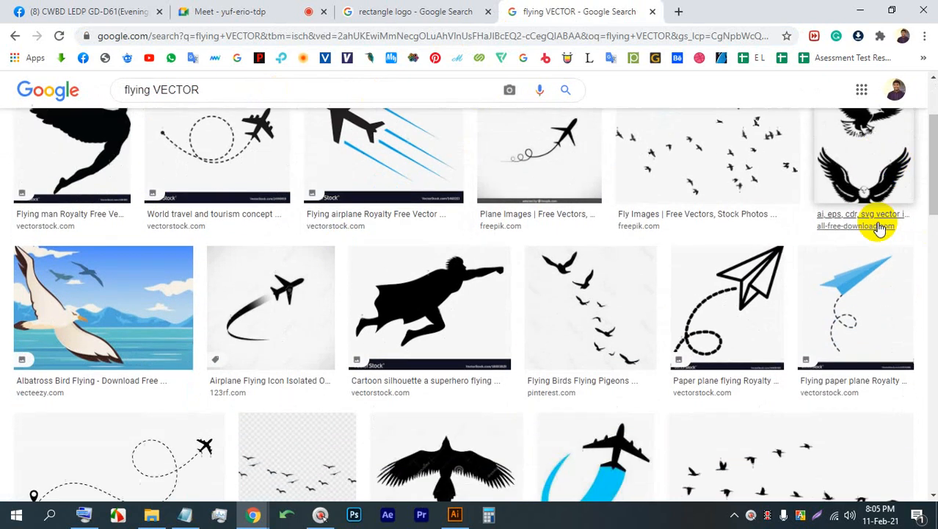
click(878, 191)
right_click(701, 218)
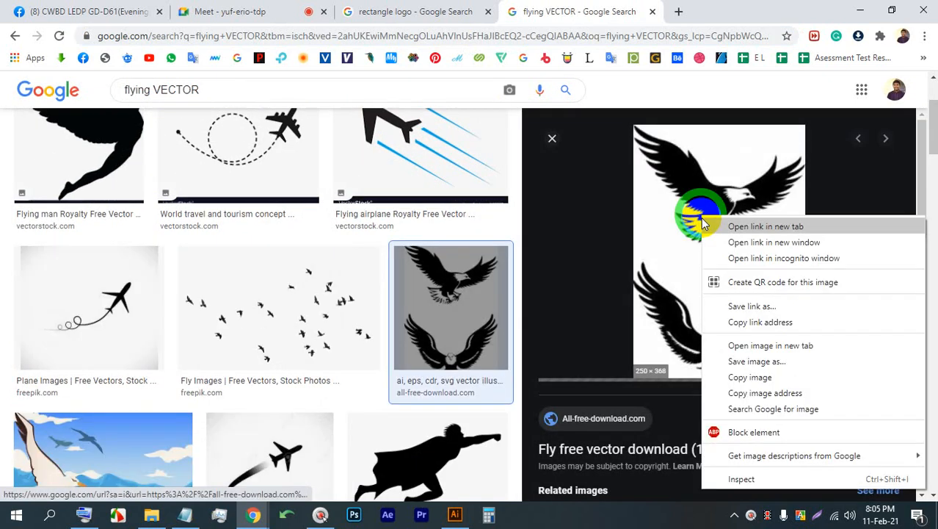
click(661, 453)
right_click(697, 275)
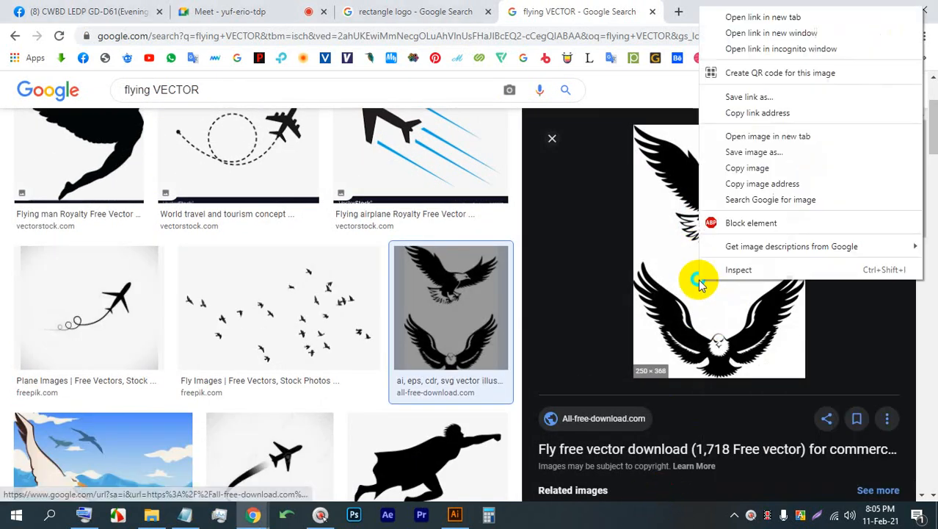
click(739, 168)
Step: Switch back to Illustrator, paste the eagle image and move it off the artboard beyond its right edge
click(455, 514)
click(516, 338)
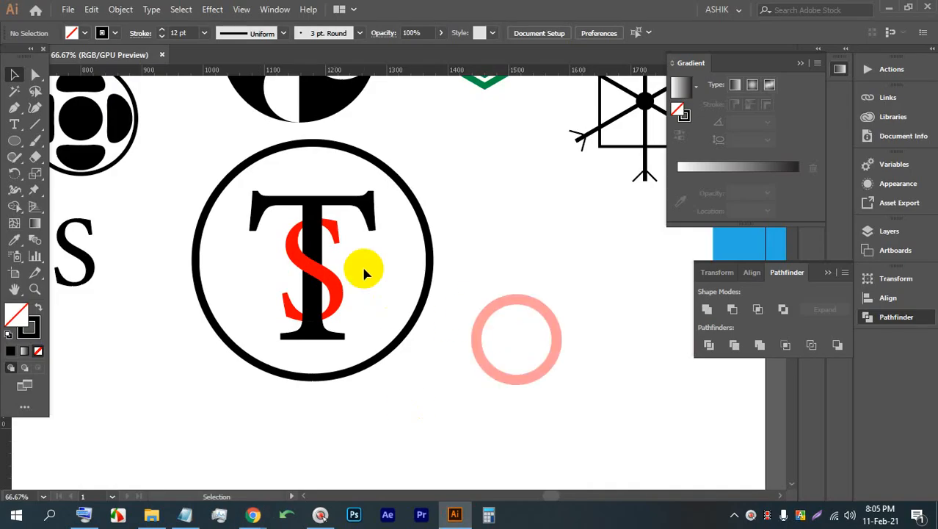
scroll(366, 266, down, 3)
key(ctrl+v)
drag(411, 309, 623, 344)
scroll(624, 345, up, 1)
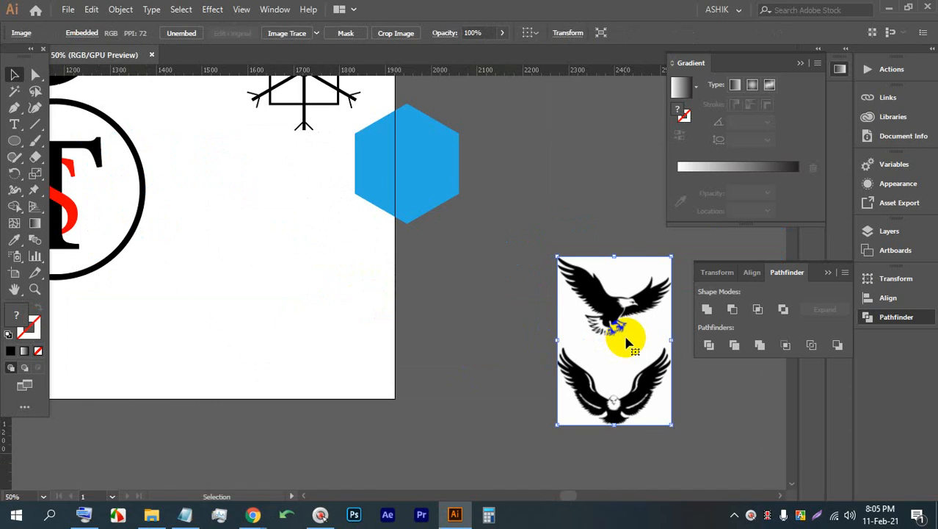
scroll(235, 348, up, 1)
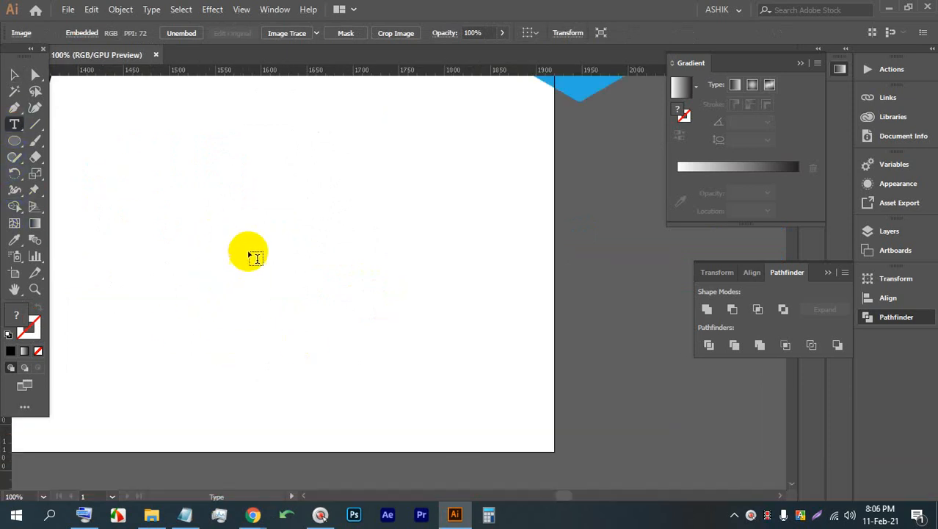
click(249, 250)
click(14, 76)
key(ctrl+z)
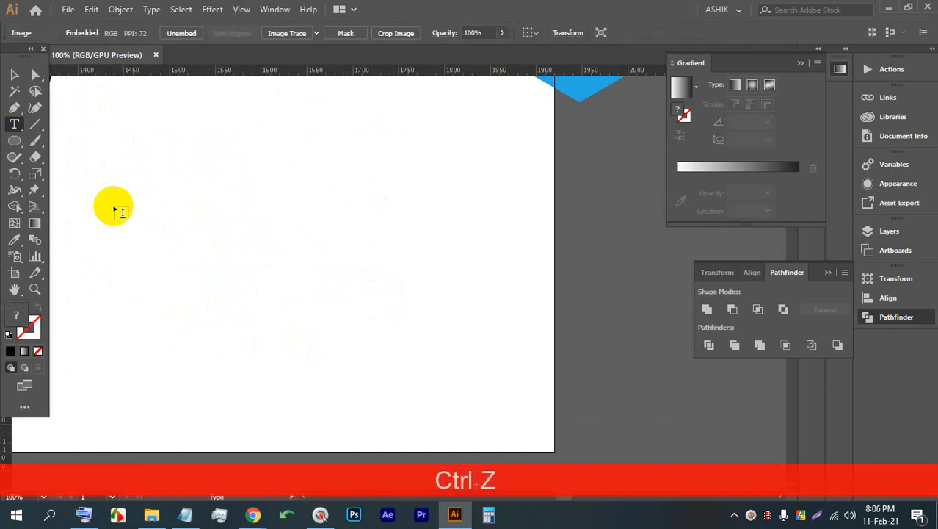
Step: Add the text "LINKON" on the empty area below the blue hexagon and enlarge it to 73.36 pt
click(226, 233)
click(14, 74)
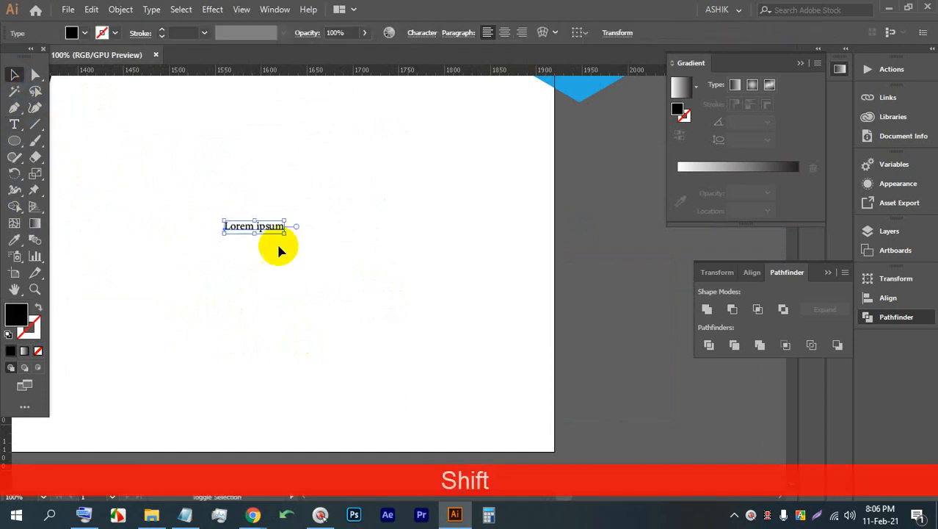
drag(283, 233, 510, 378)
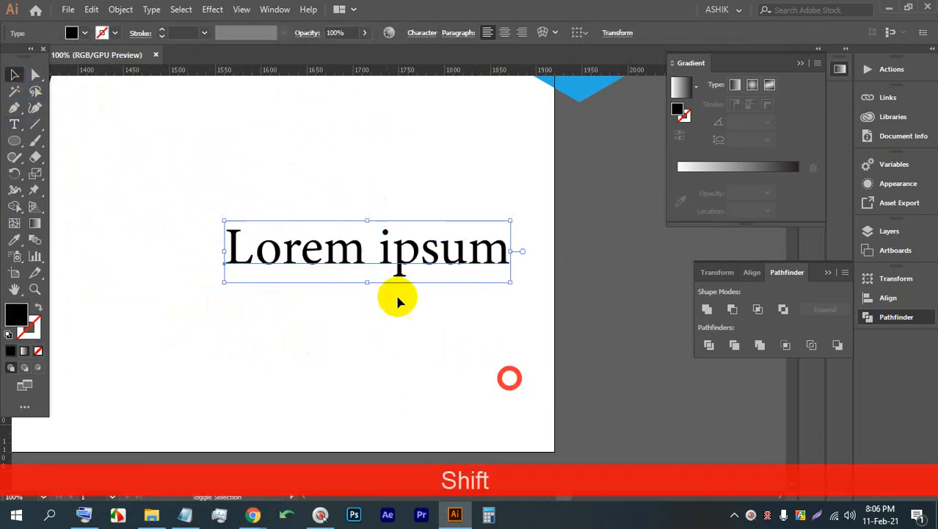
double_click(359, 266)
text(LINKON)
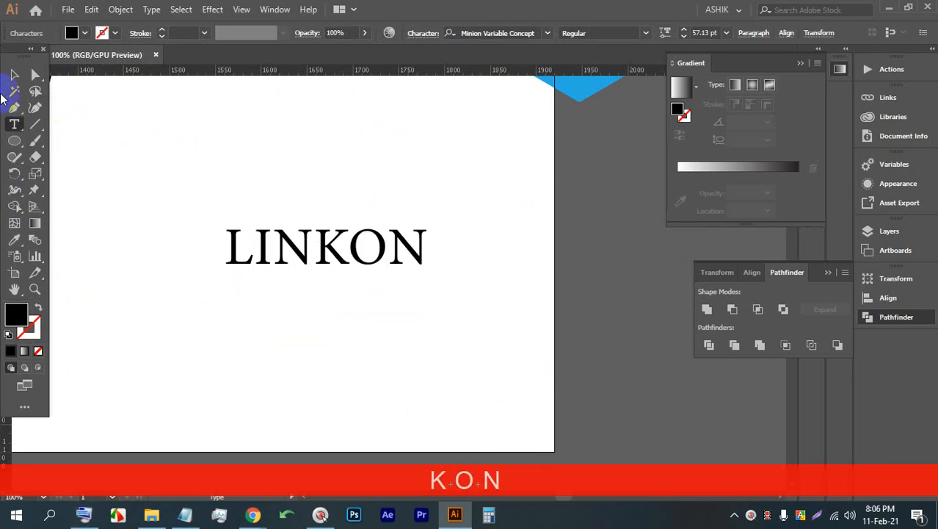
click(14, 74)
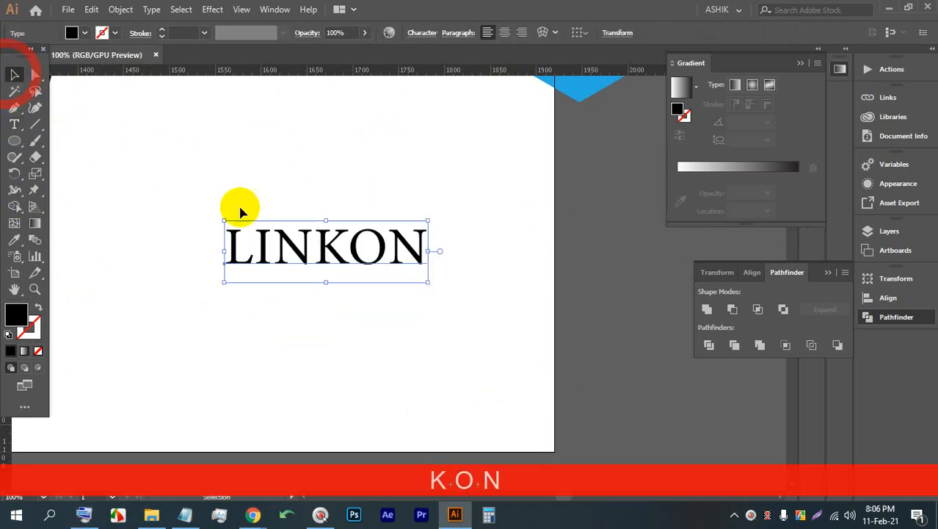
drag(327, 282, 331, 306)
Step: Set the LINKON text's font to Nexa Heavy and move the text slightly up
double_click(326, 253)
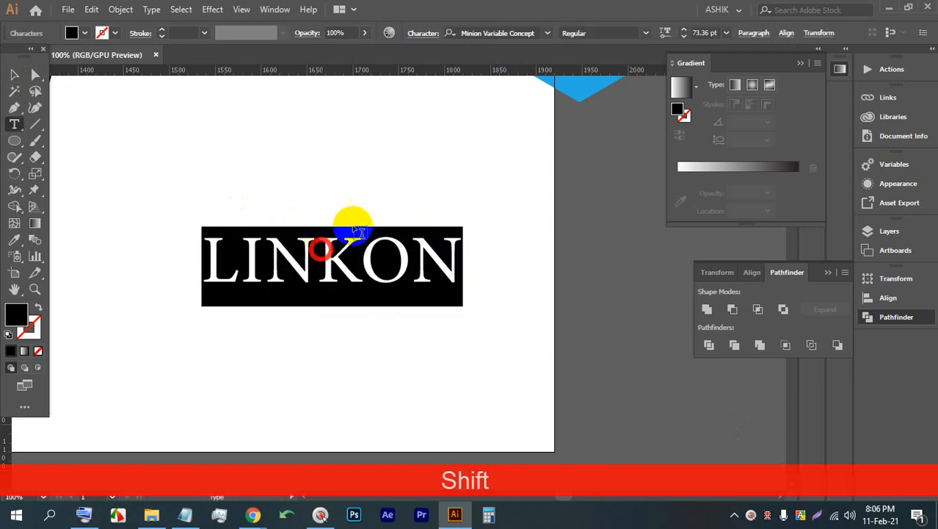
text(NEX)
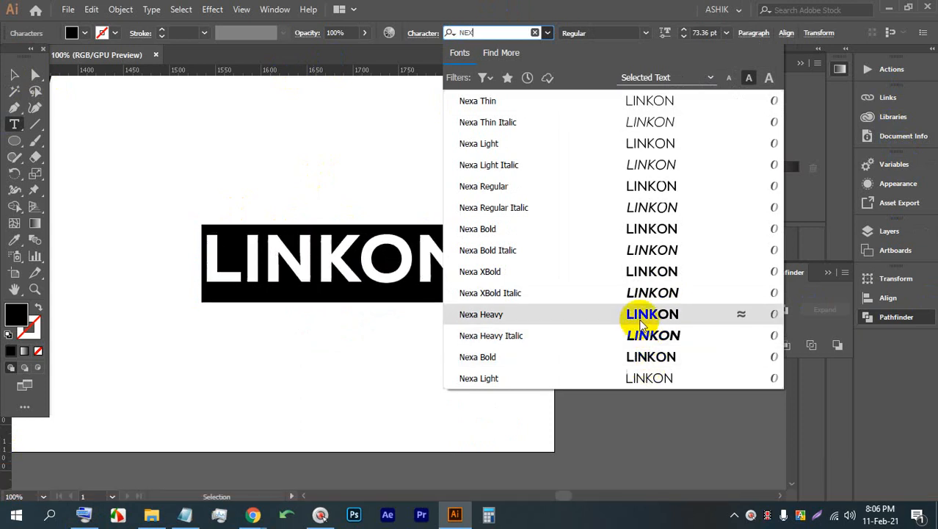
click(649, 314)
click(14, 74)
drag(252, 255, 253, 206)
Step: Move the eagle image close to the artboard's right edge, then vectorize it with the default Image Trace and Expand
alt+scroll(273, 208, down, 2)
drag(605, 239, 459, 223)
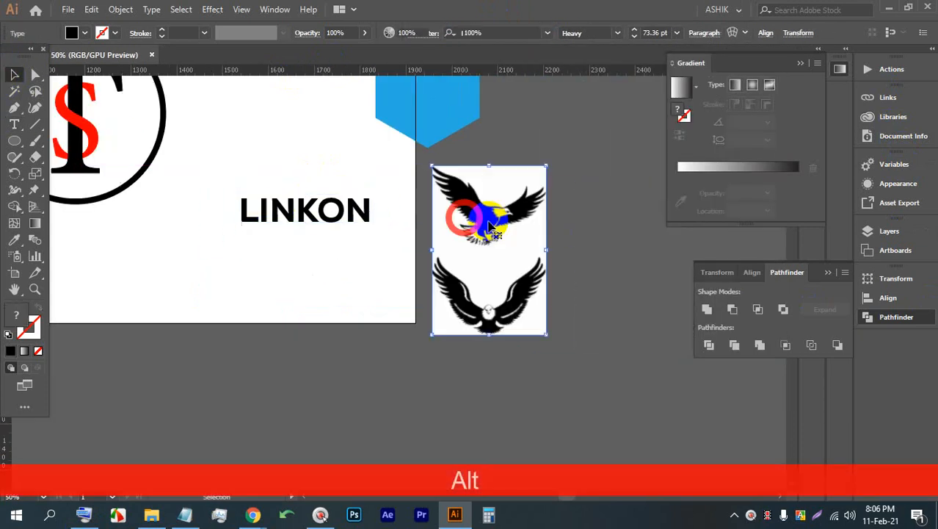
alt+scroll(510, 244, up, 1)
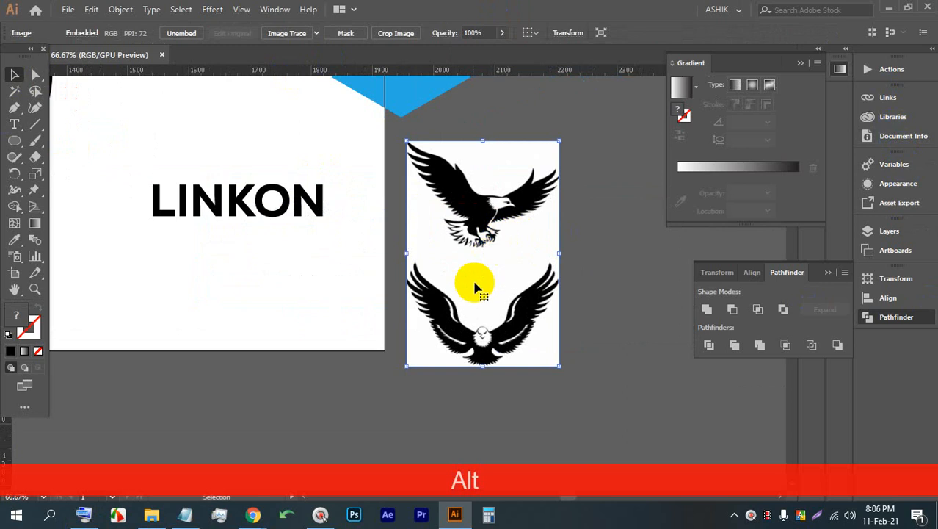
click(286, 33)
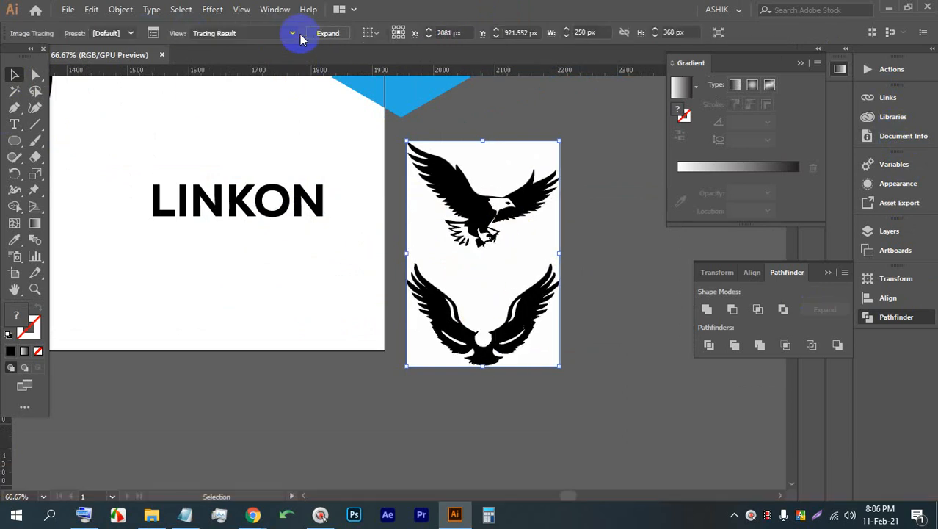
click(330, 37)
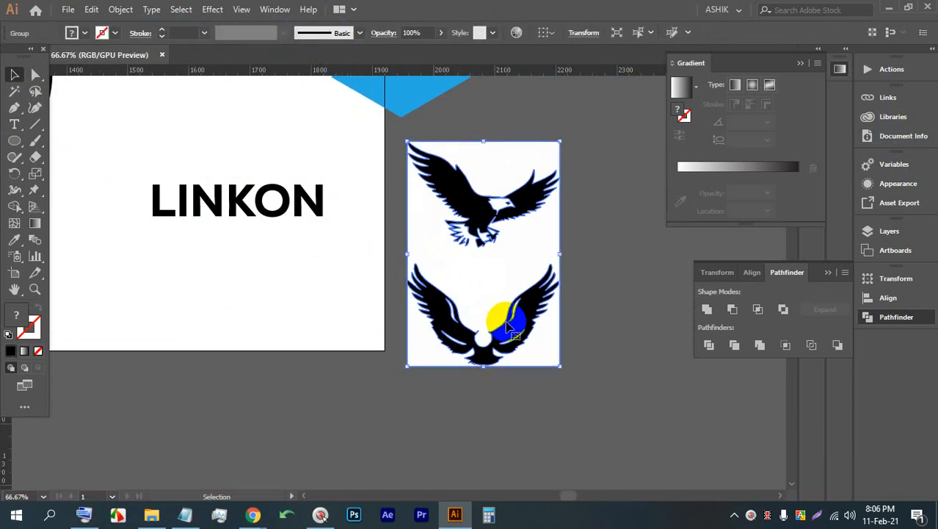
click(625, 306)
Step: Ungroup the traced eagle artwork and move the lower spread-winged eagle onto the artboard's lower-right corner
click(470, 340)
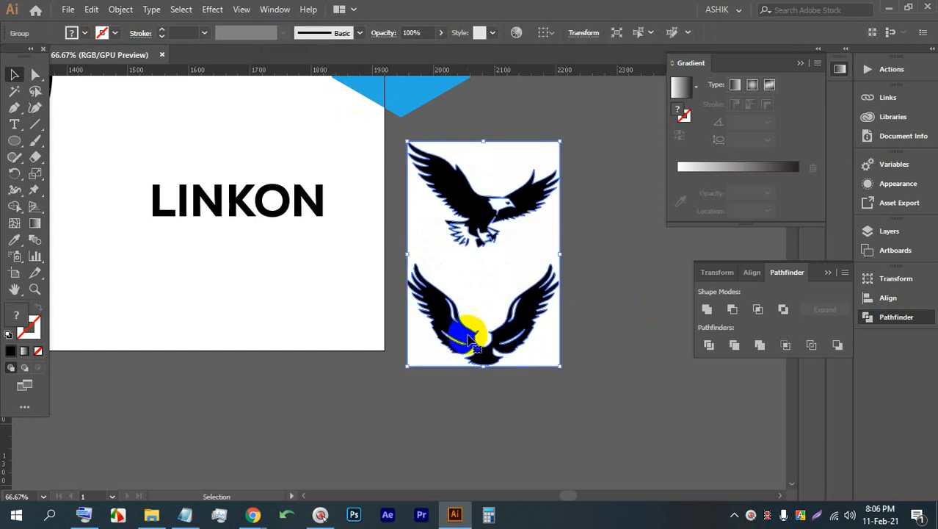
drag(505, 338, 635, 282)
right_click(637, 278)
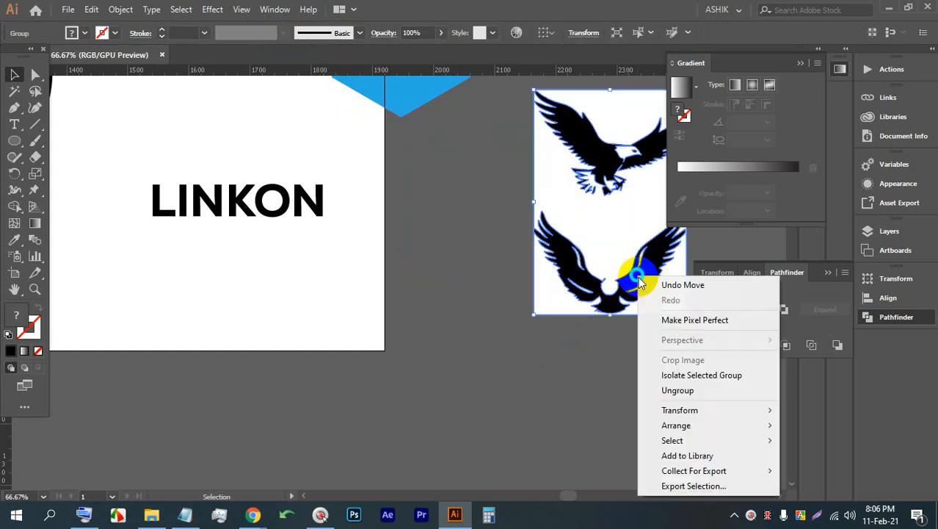
click(676, 390)
drag(555, 279, 372, 331)
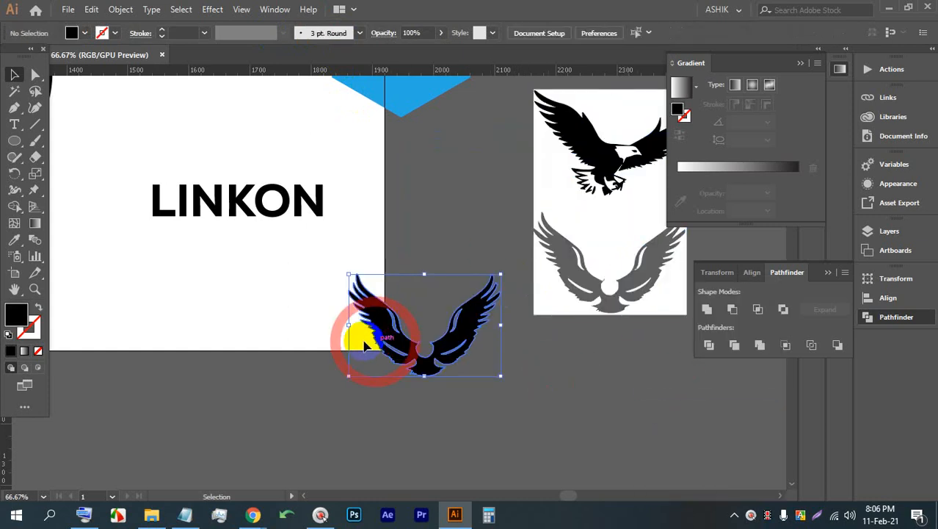
alt+scroll(375, 330, up, 3)
alt+scroll(396, 323, down, 3)
alt+scroll(388, 299, up, 4)
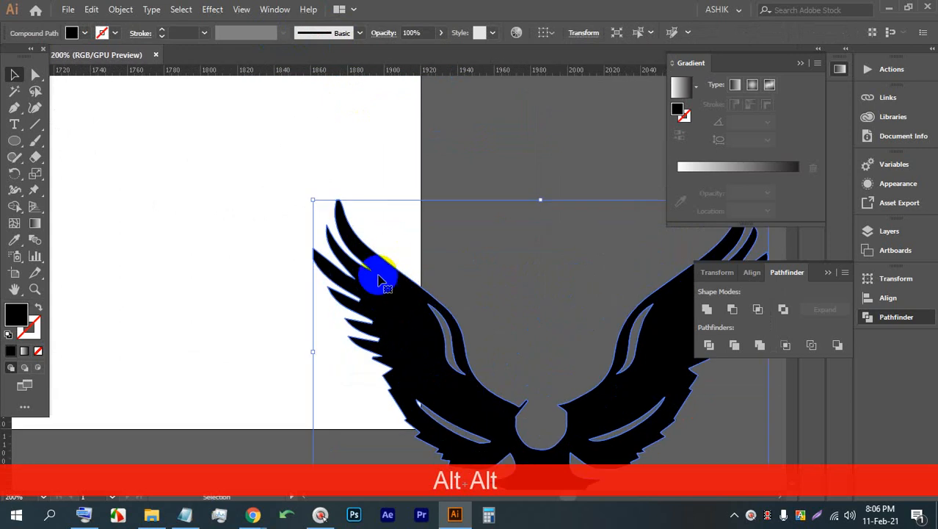
alt+scroll(401, 288, down, 2)
drag(517, 307, 485, 291)
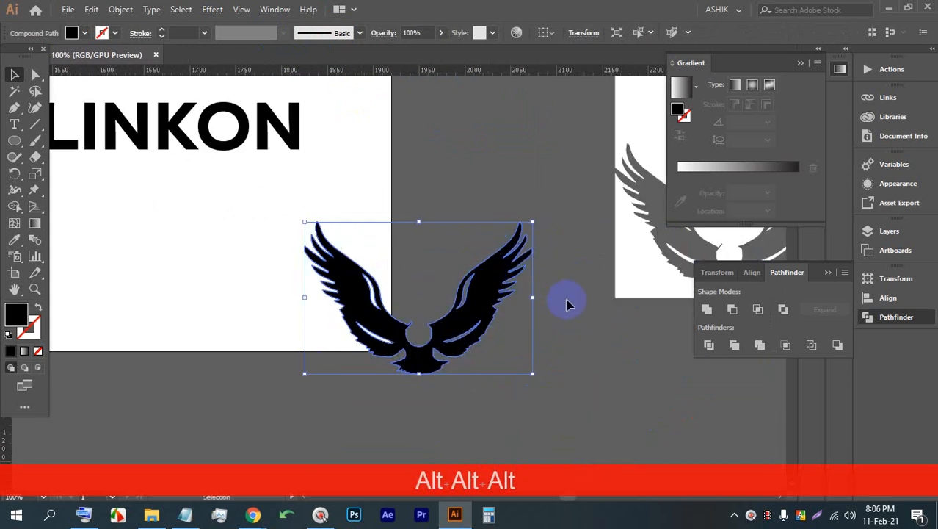
Step: Draw a curved Pen path about 100 px long down across the eagle's right wing and remove its fill
click(566, 303)
key(shift)
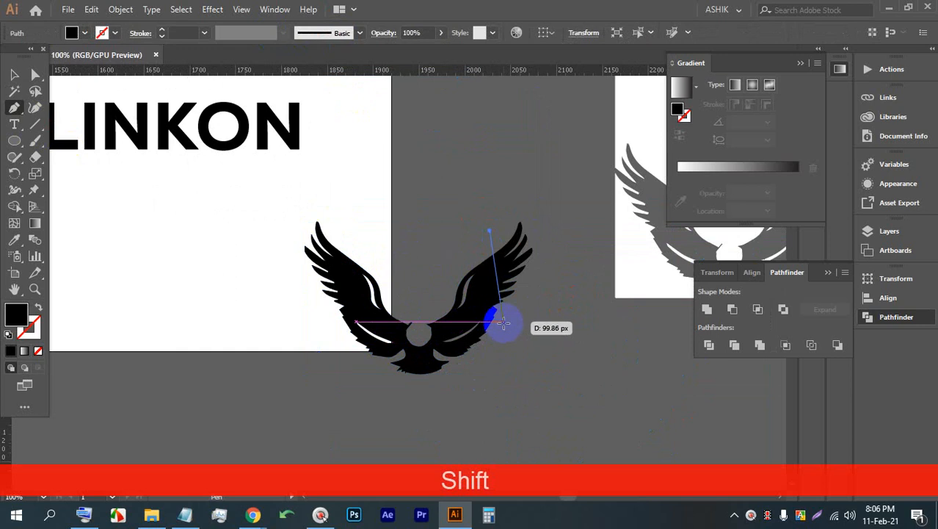
click(530, 334)
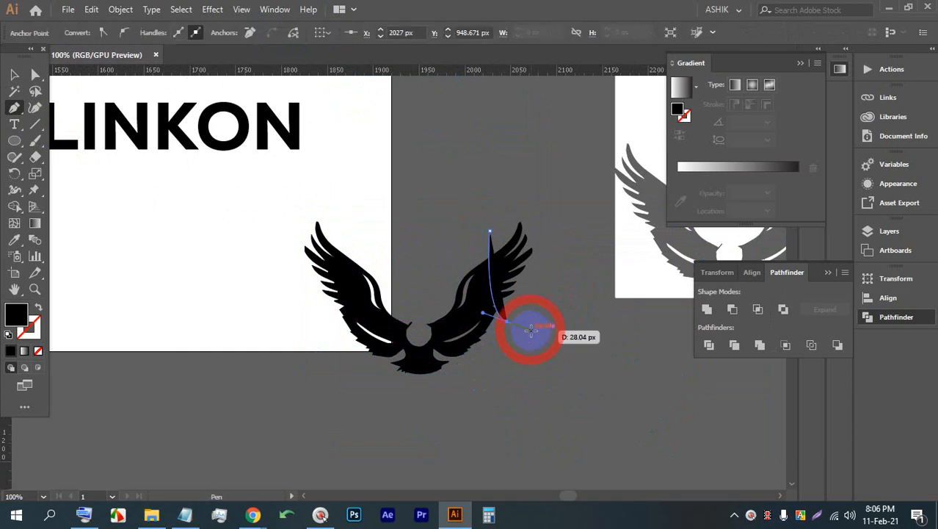
click(14, 74)
click(488, 161)
click(493, 257)
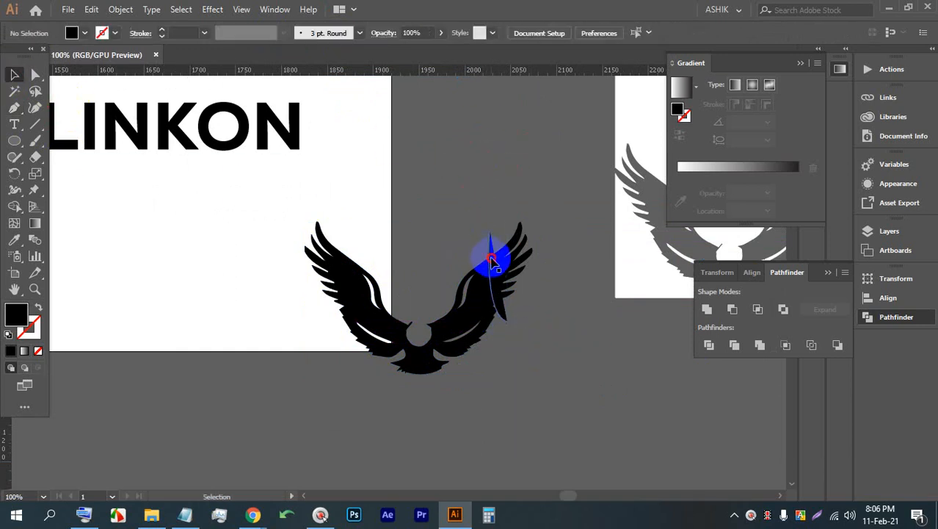
click(71, 32)
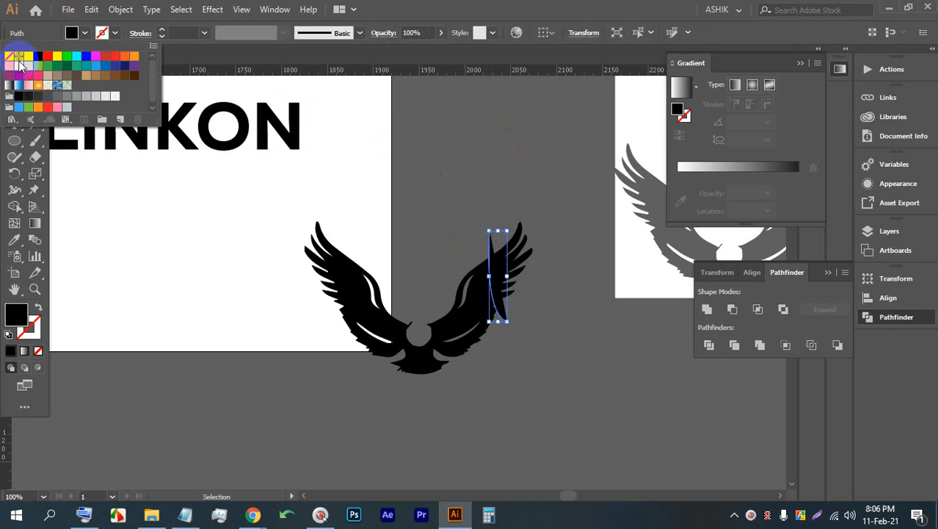
click(474, 200)
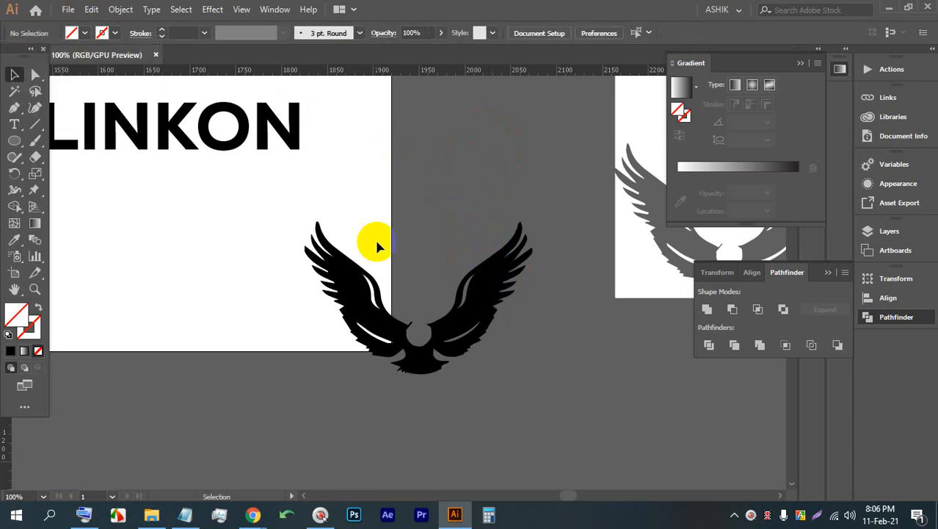
Step: Divide the eagle shape along the curved path with Pathfinder and ungroup the pieces
click(499, 287)
shift+click(461, 251)
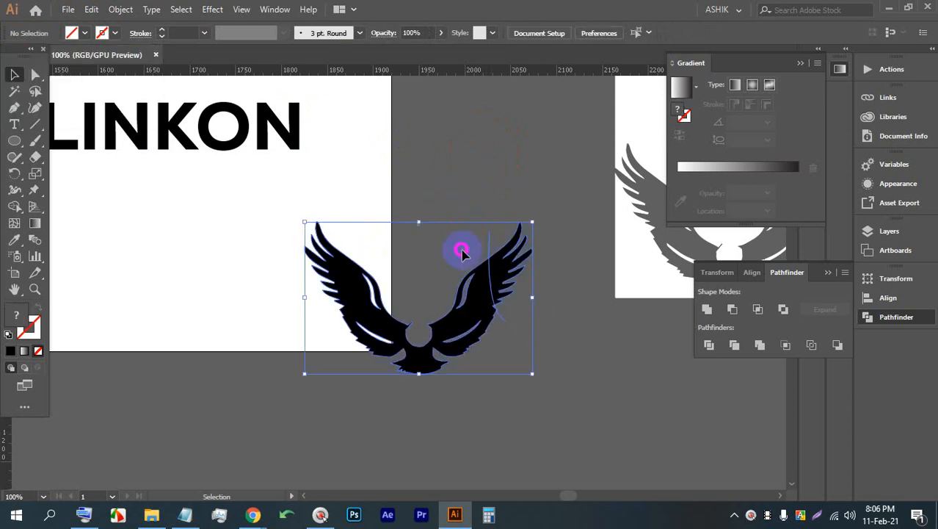
click(709, 351)
click(467, 196)
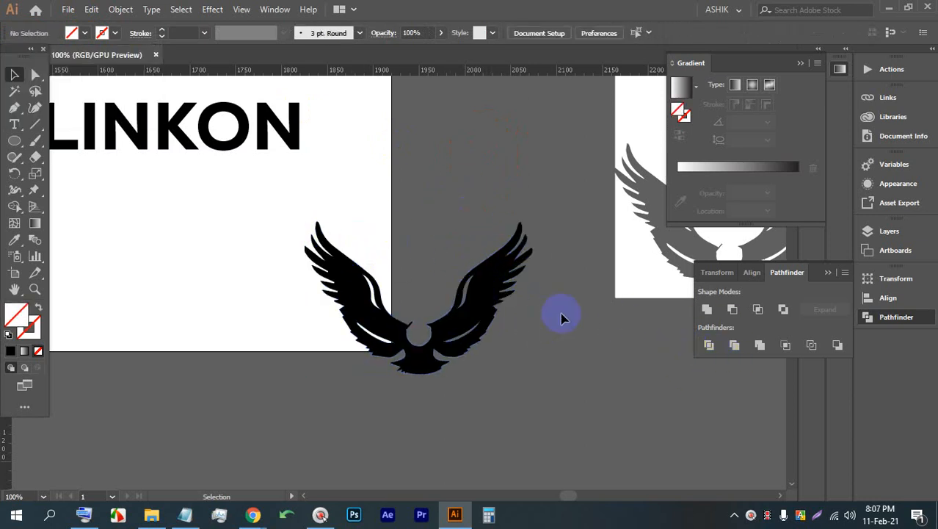
click(504, 277)
right_click(504, 276)
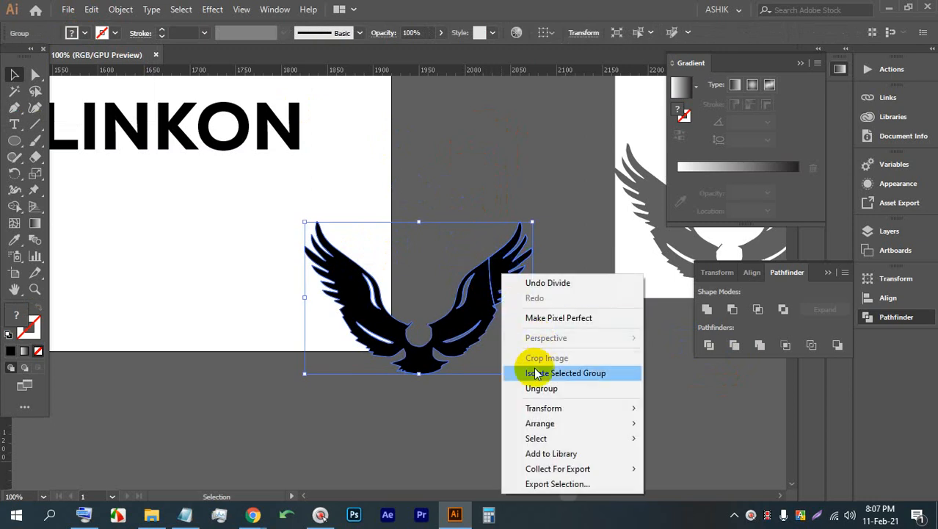
click(530, 388)
Step: Move the cut-off right wing tip to the N of LINKON, scale it down slightly and overlap it with the letter's right edge
drag(493, 256, 304, 217)
scroll(320, 210, up, 3)
scroll(320, 210, up, 2)
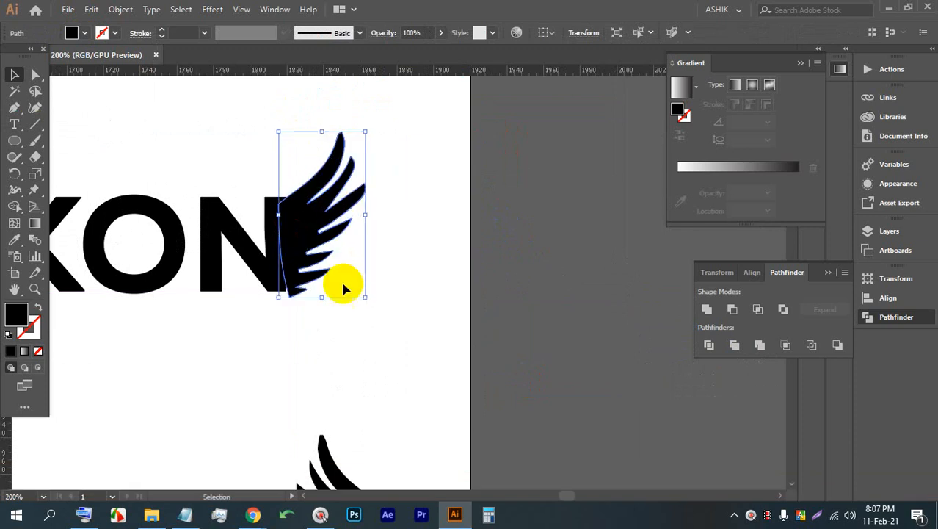
drag(364, 296, 358, 289)
scroll(299, 287, up, 2)
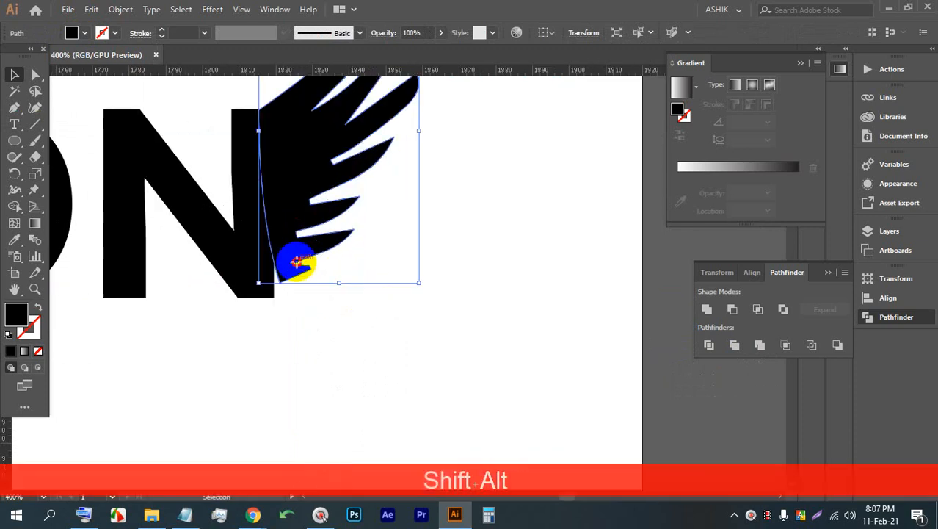
drag(297, 263, 289, 268)
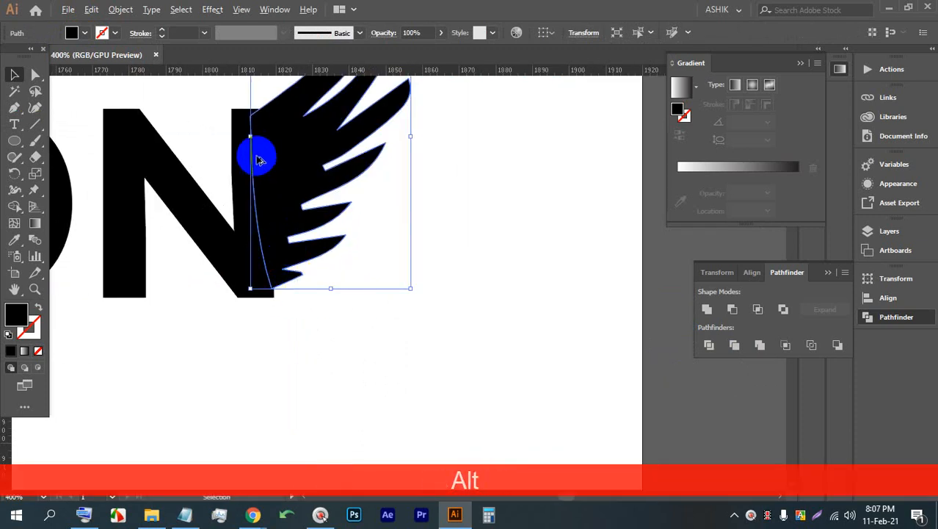
scroll(255, 152, up, 2)
scroll(293, 205, down, 3)
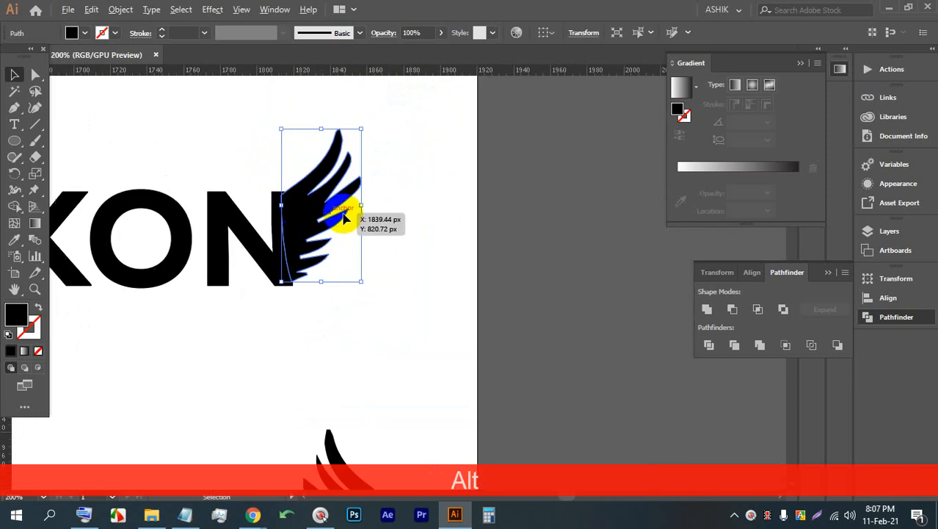
click(404, 264)
scroll(402, 221, down, 3)
Step: Draw a curved Pen path without fill down across the eagle's left wing
click(429, 336)
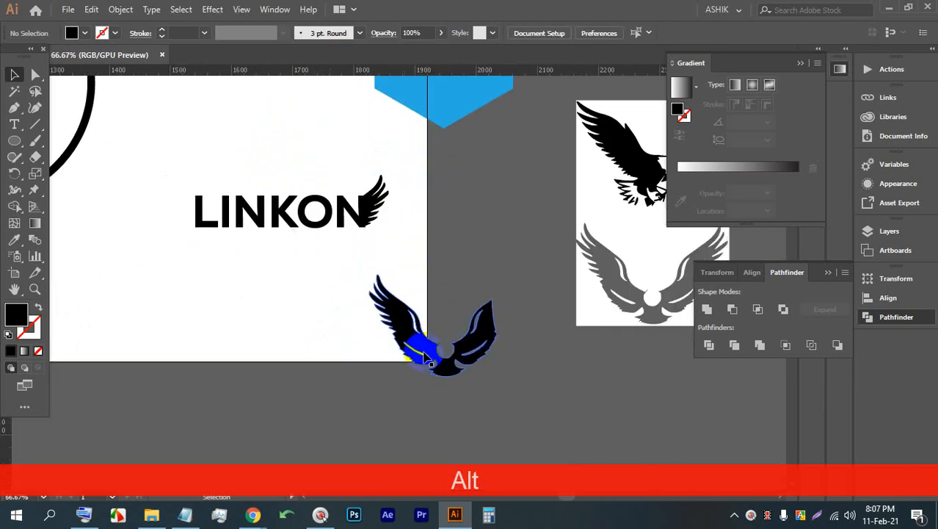
scroll(393, 328, up, 3)
click(14, 110)
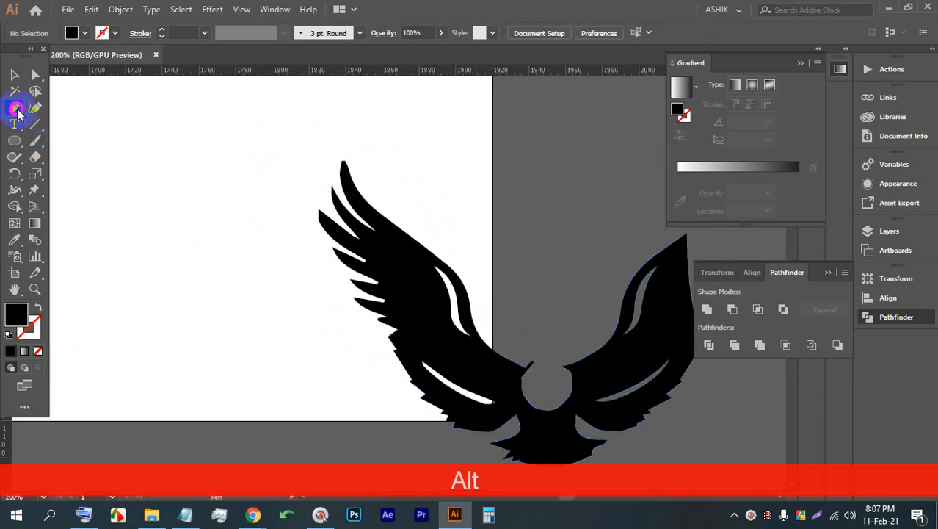
click(83, 32)
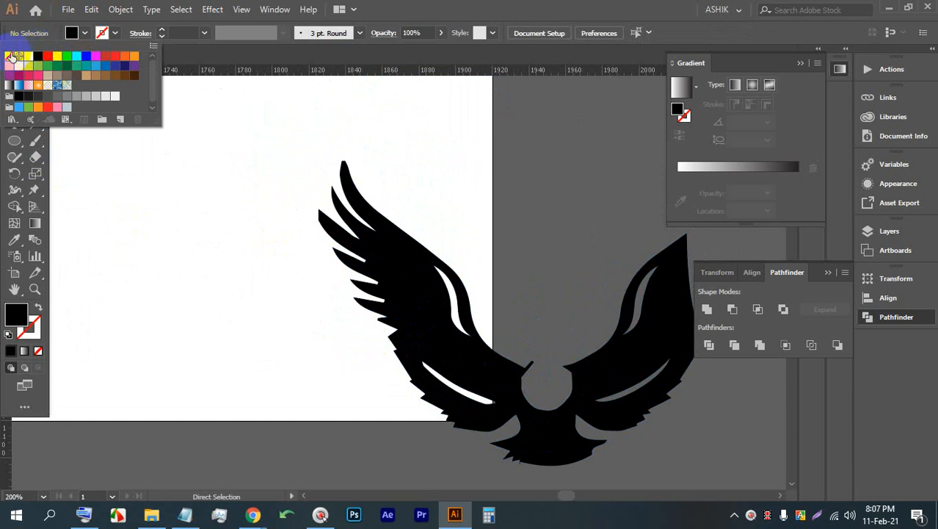
click(9, 56)
click(75, 32)
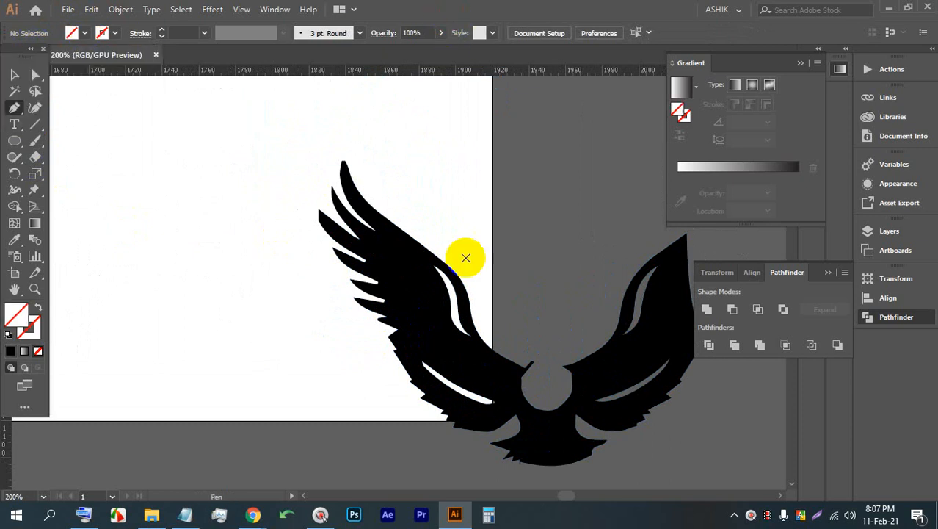
click(403, 206)
drag(402, 362, 390, 390)
Step: Divide the eagle along the left wing's curve with Pathfinder and ungroup the resulting pieces
click(12, 77)
drag(199, 151, 470, 368)
click(708, 347)
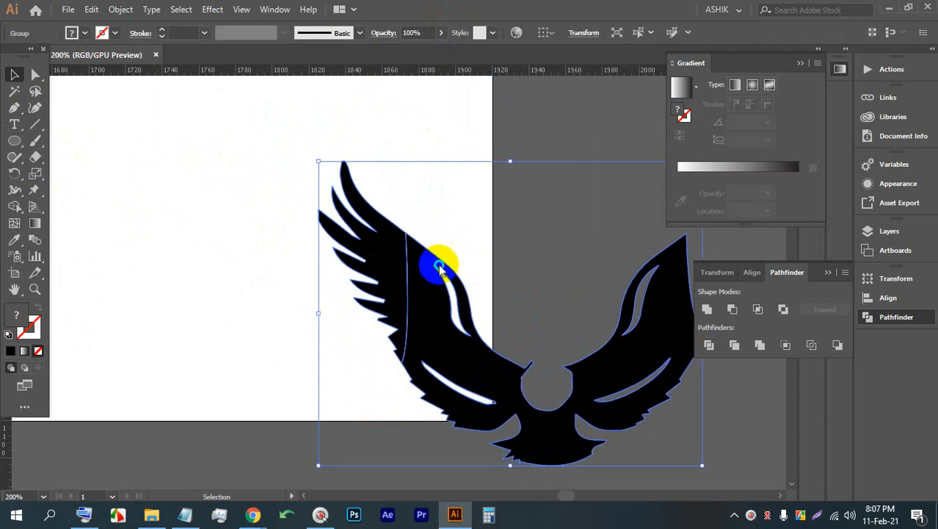
right_click(429, 253)
click(479, 374)
click(436, 162)
Step: Move the cut-off left wing tip from the eagle to the space just before the L of LINKON
click(398, 248)
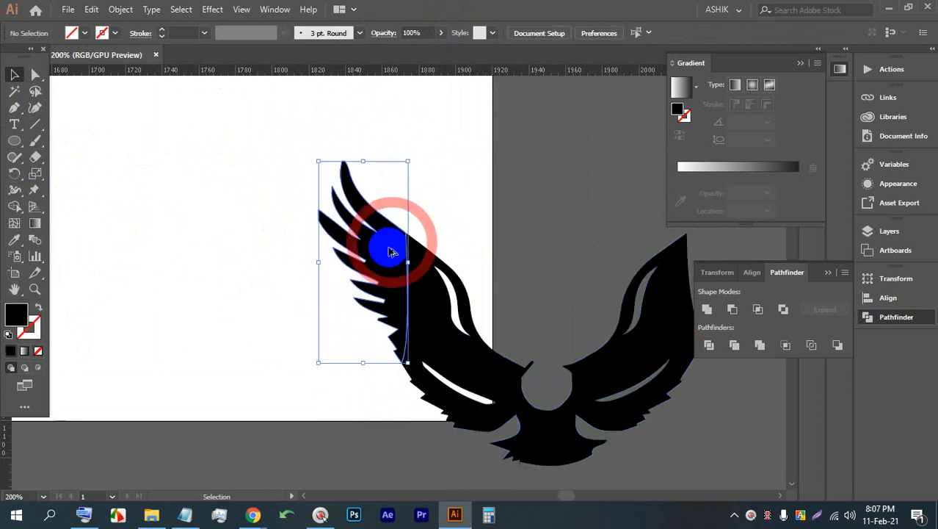
scroll(398, 247, down, 3)
drag(383, 238, 485, 291)
scroll(363, 281, up, 2)
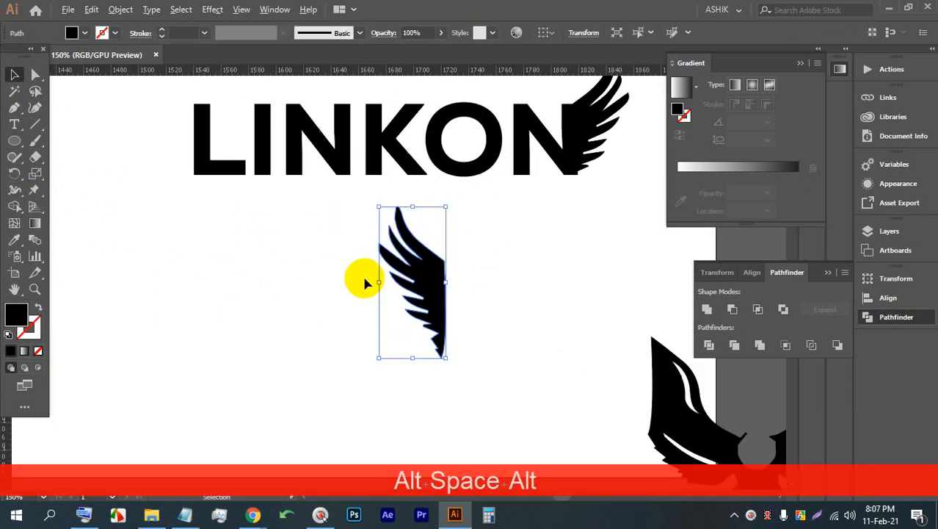
drag(431, 298, 517, 354)
drag(511, 323, 292, 268)
scroll(220, 276, up, 1)
scroll(219, 276, up, 1)
drag(314, 311, 346, 239)
Step: Scale the left wing tip down to the L's baseline and overlap it with the letter's left edge
scroll(329, 283, up, 1)
drag(379, 412, 355, 350)
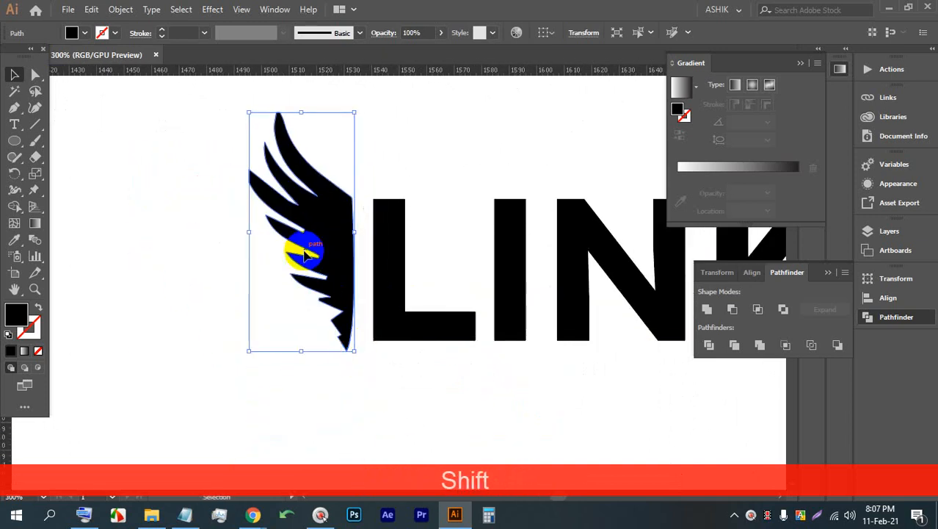
drag(337, 228, 373, 251)
drag(379, 356, 375, 336)
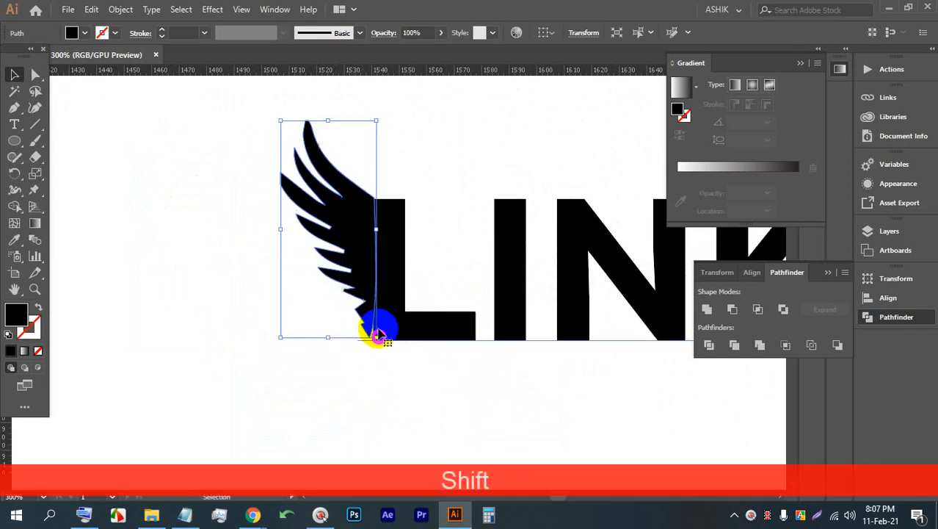
mouse_move(360, 301)
mouse_down()
mouse_move(356, 294)
mouse_move(369, 301)
mouse_up()
scroll(377, 331, up, 4)
drag(385, 341, 388, 335)
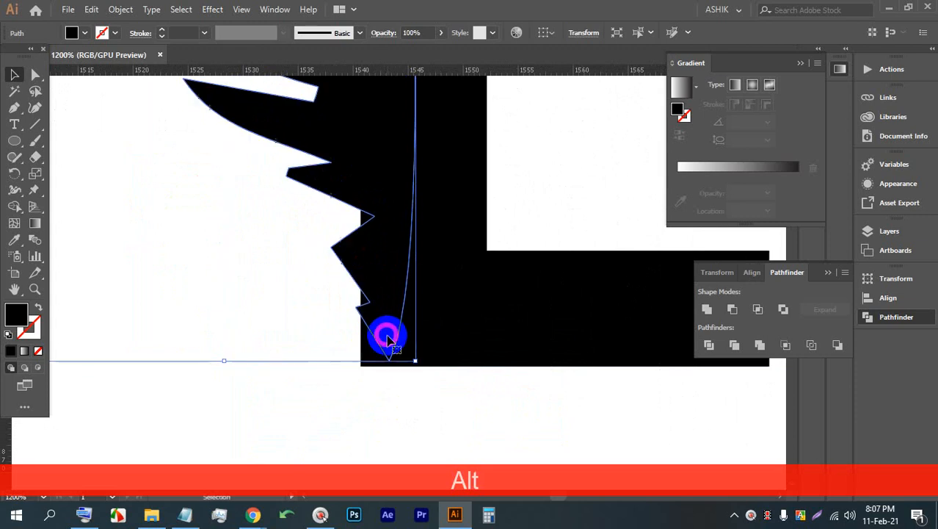
scroll(390, 358, down, 3)
Step: Select the LINKON text together with both wing tips and expand them into editable shapes
click(434, 395)
scroll(350, 340, down, 2)
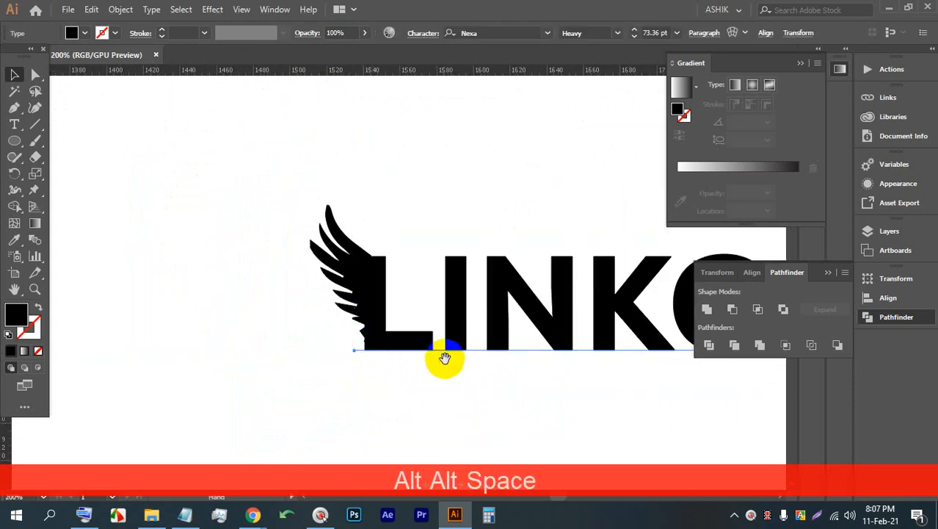
drag(445, 356, 333, 334)
scroll(285, 307, down, 1)
drag(499, 321, 429, 321)
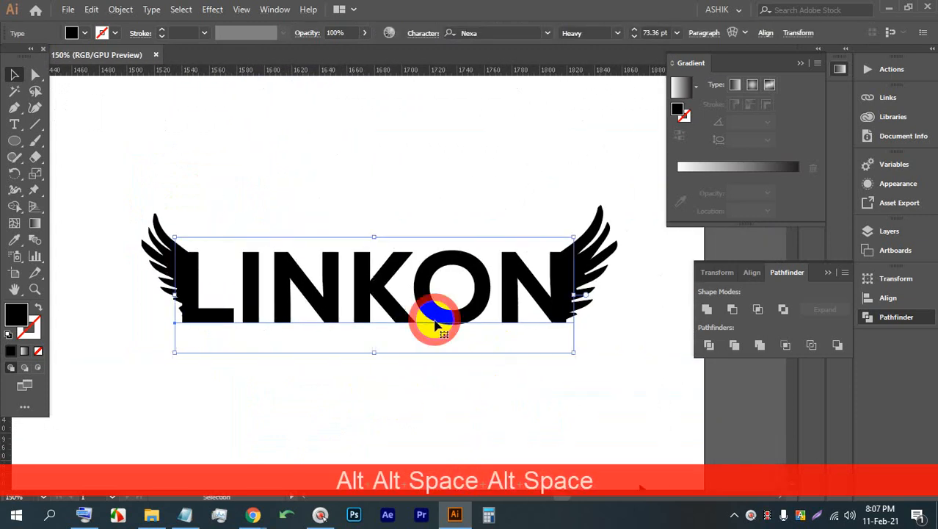
drag(615, 398, 141, 207)
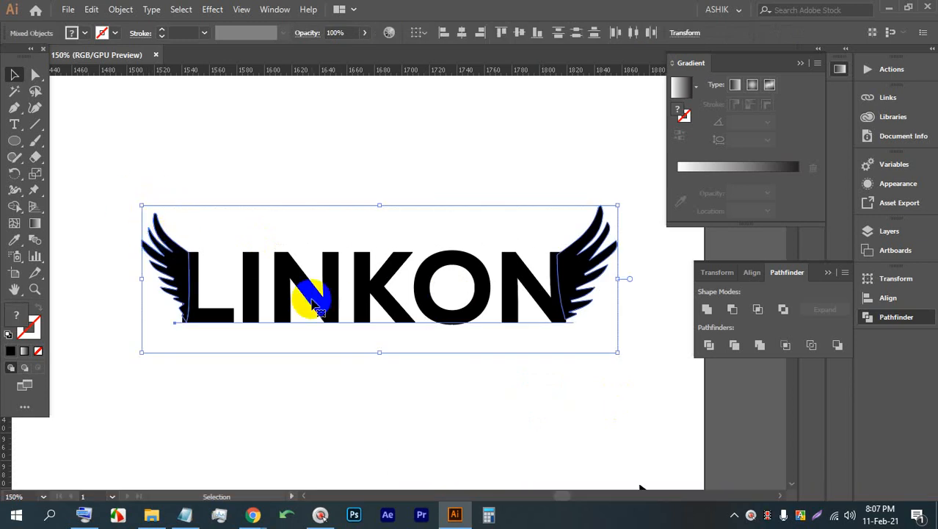
click(549, 418)
drag(624, 394, 147, 217)
click(120, 9)
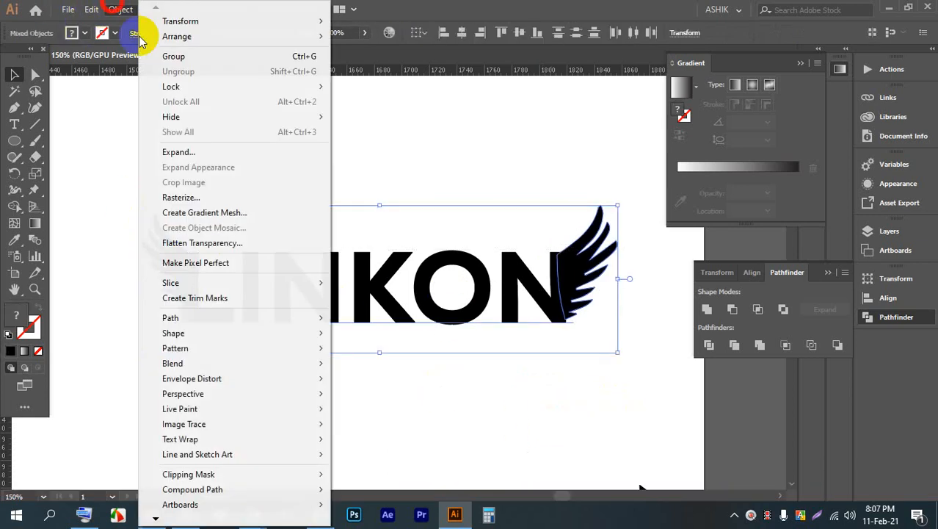
click(180, 149)
click(436, 334)
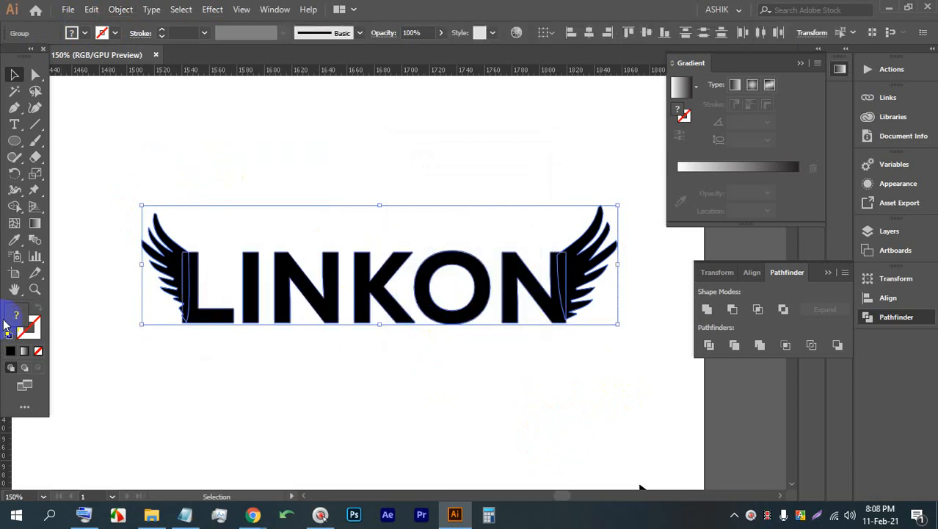
Step: Fill the winged LINKON wordmark with a linear gradient and set its first stop to the dark navy RGB colour 00122a
click(27, 351)
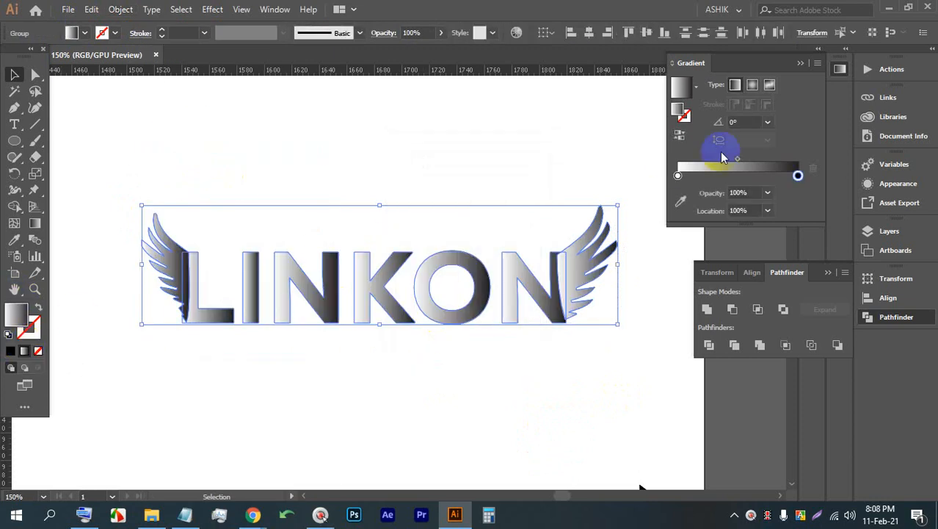
double_click(677, 176)
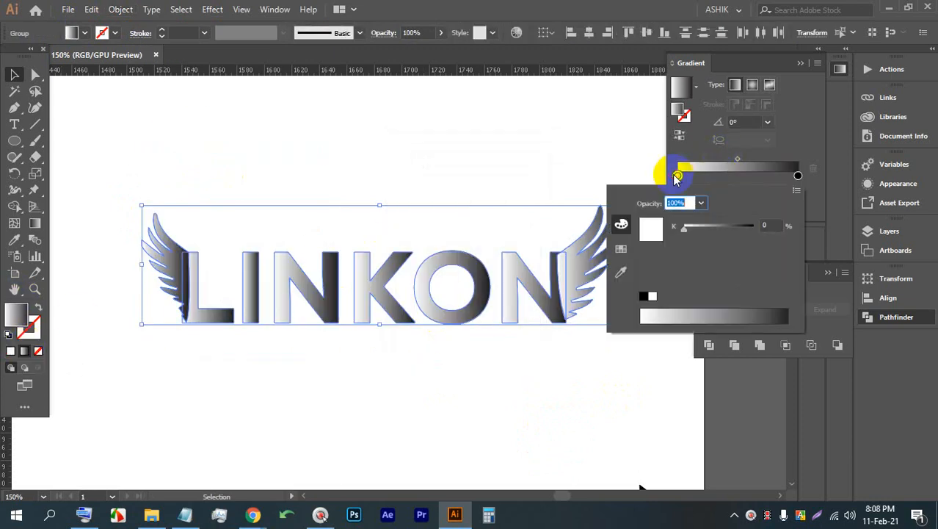
click(796, 191)
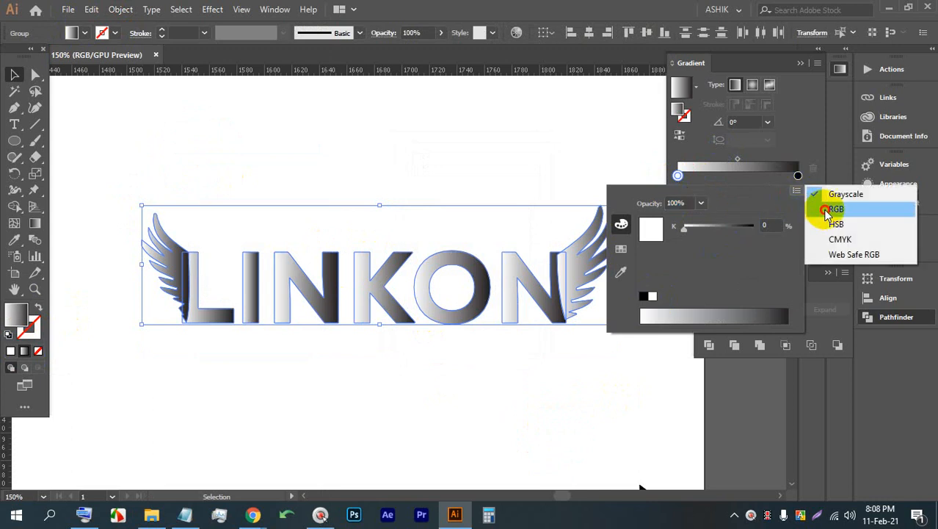
click(817, 206)
drag(688, 307, 722, 320)
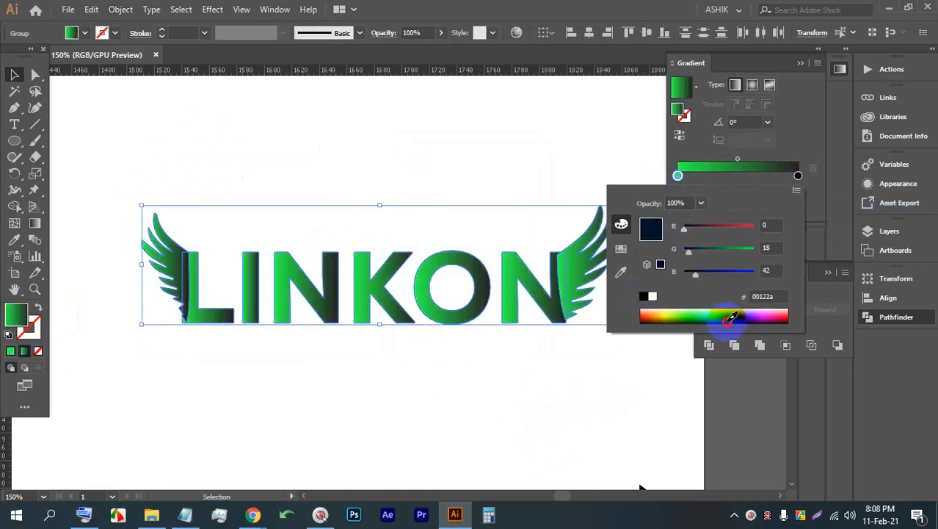
Step: Switch the gradient's end stop to RGB and give it the coral red colour ff556c
double_click(798, 175)
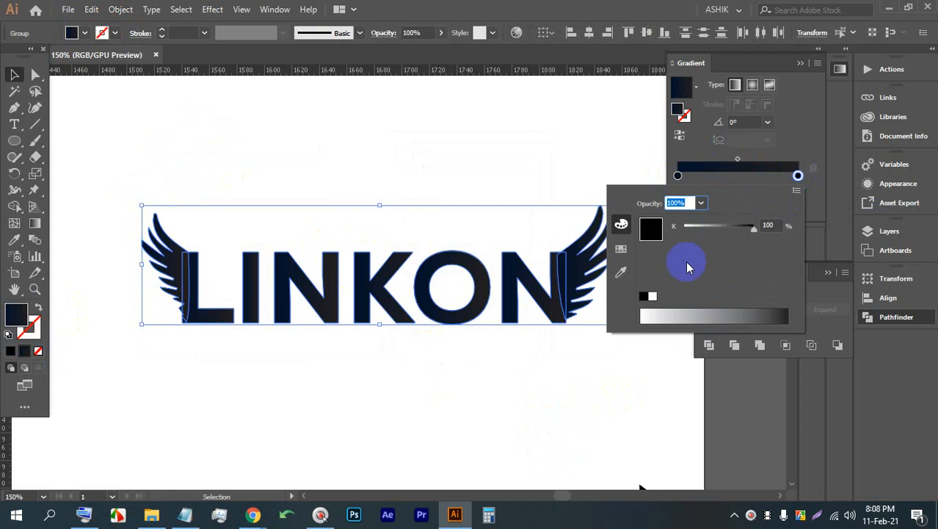
click(797, 190)
click(823, 211)
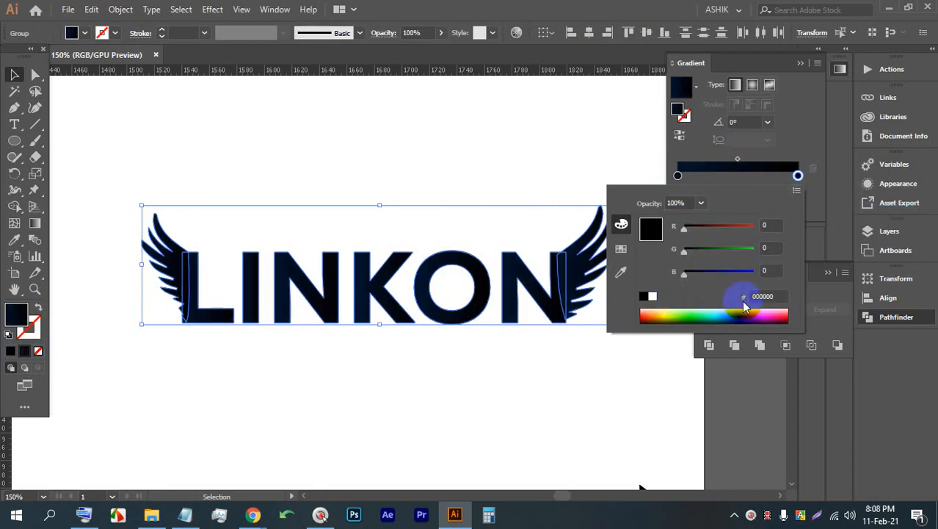
click(788, 307)
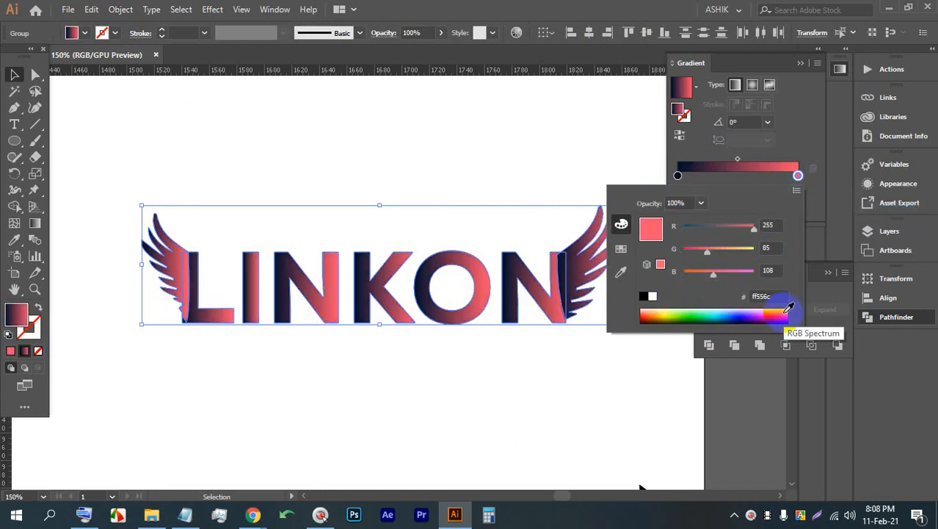
click(769, 85)
click(769, 85)
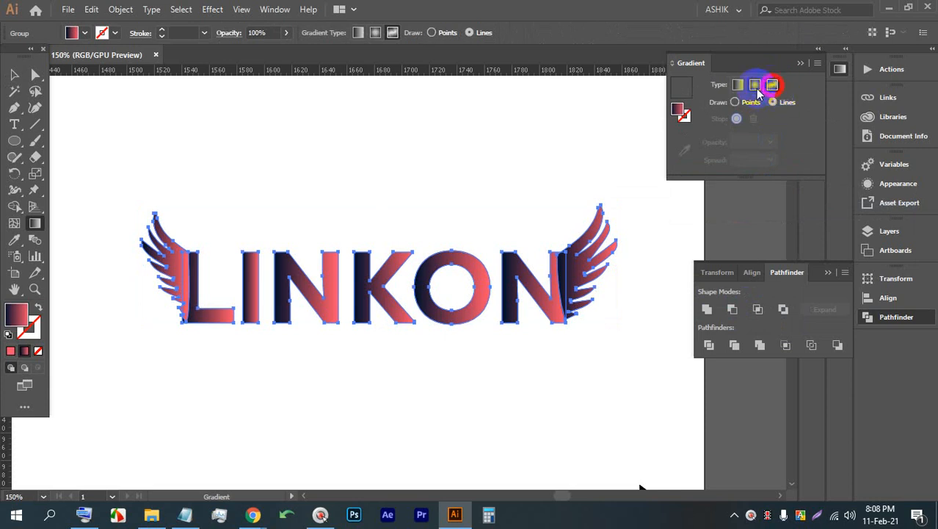
click(735, 85)
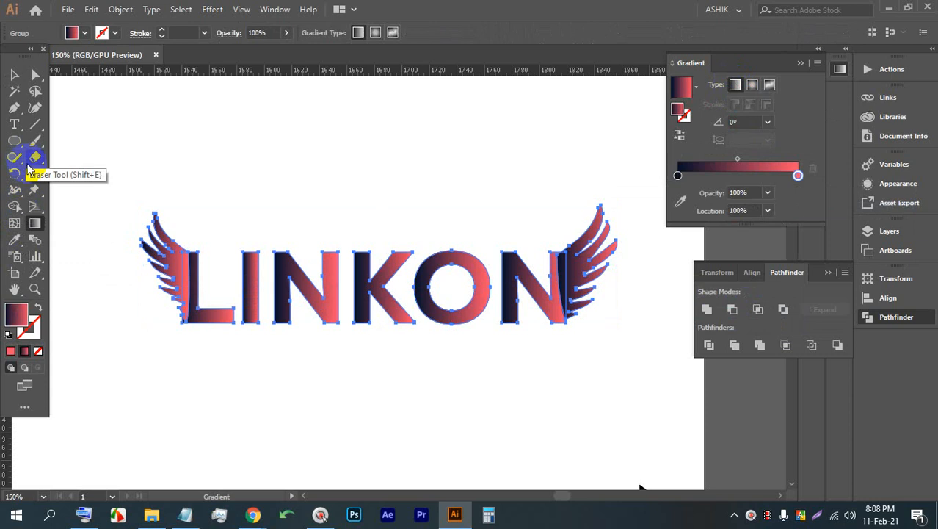
Step: Redraw the linear gradient across the whole wordmark from the right wing to below the L, at an angle of about -164°
click(35, 222)
drag(158, 380, 537, 268)
drag(617, 242, 177, 365)
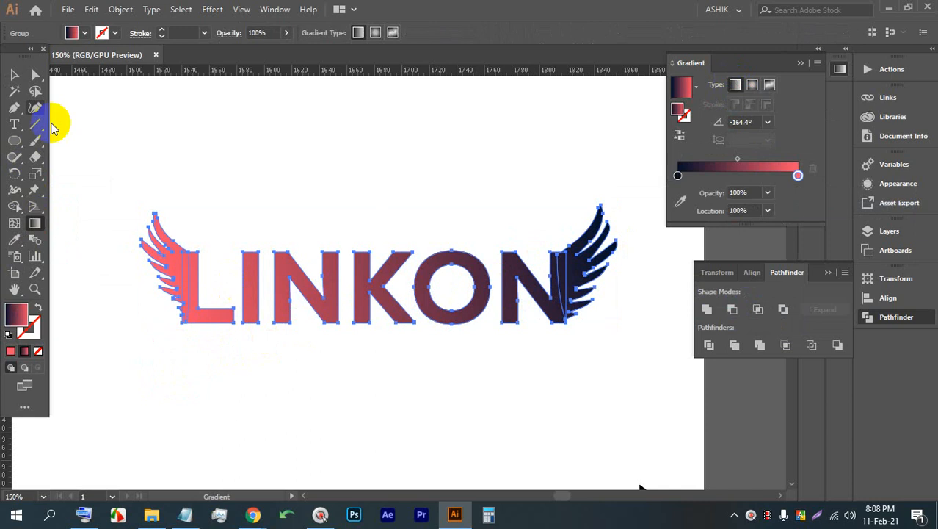
Step: Select all the letters and both wings and group them into one logo
click(14, 74)
click(289, 136)
drag(540, 380, 67, 219)
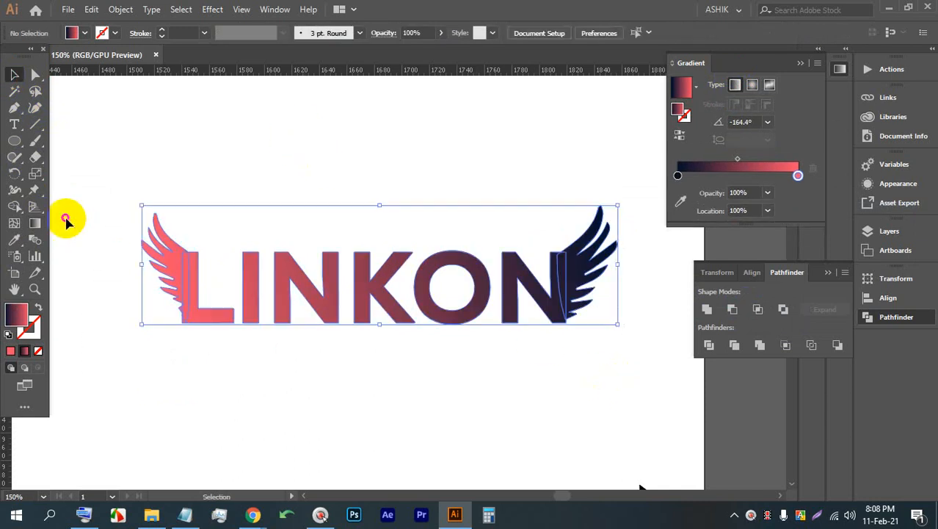
key(ctrl+g)
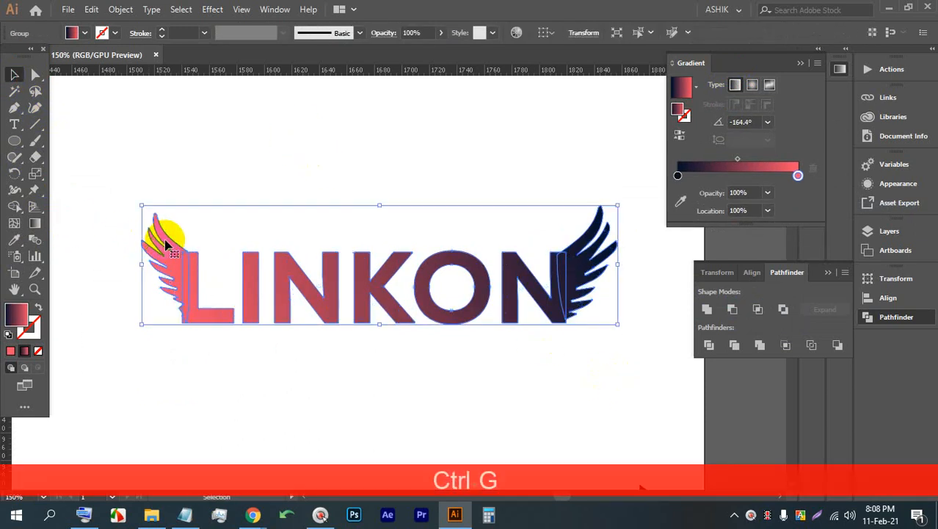
Step: Examine the grouped wordmark from afar and up close, checking the gradient and where the wings join the letters
scroll(189, 257, down, 2)
scroll(331, 350, down, 1)
click(339, 357)
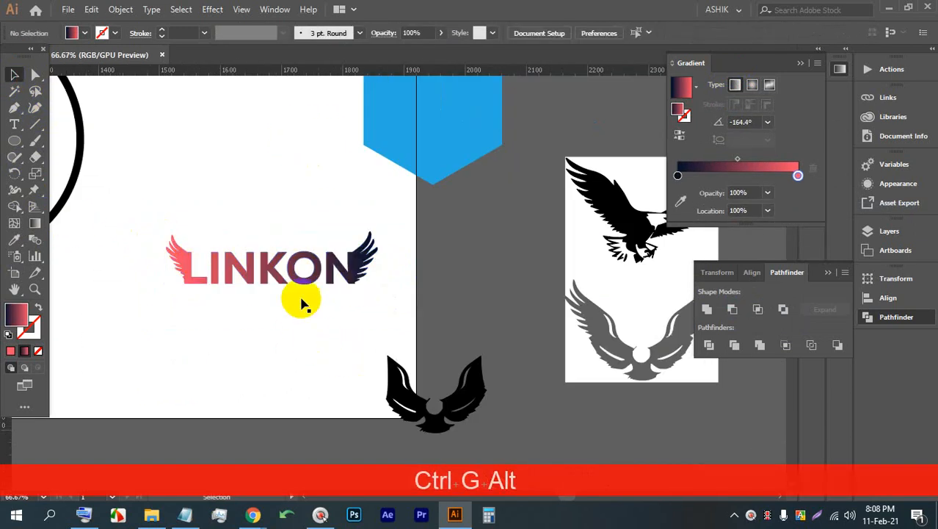
scroll(233, 300, up, 3)
drag(234, 299, 266, 321)
scroll(268, 316, down, 1)
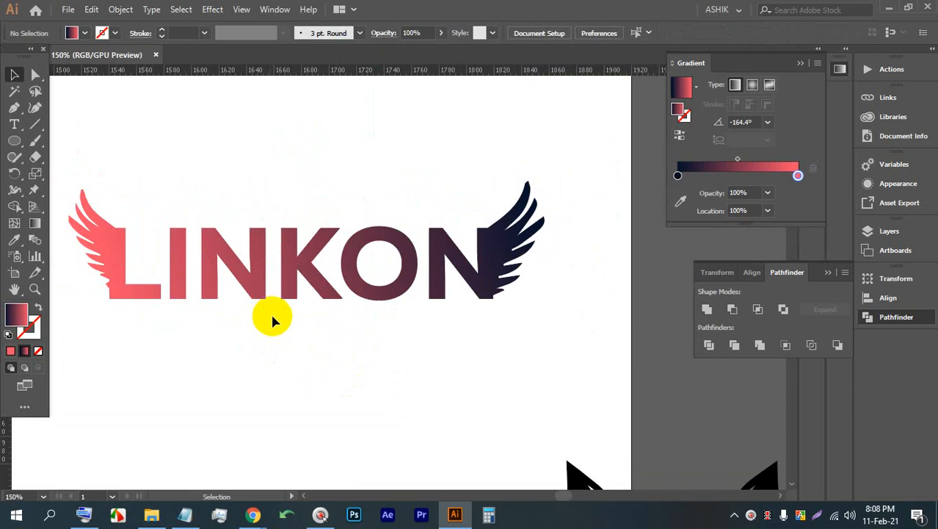
drag(505, 379, 104, 213)
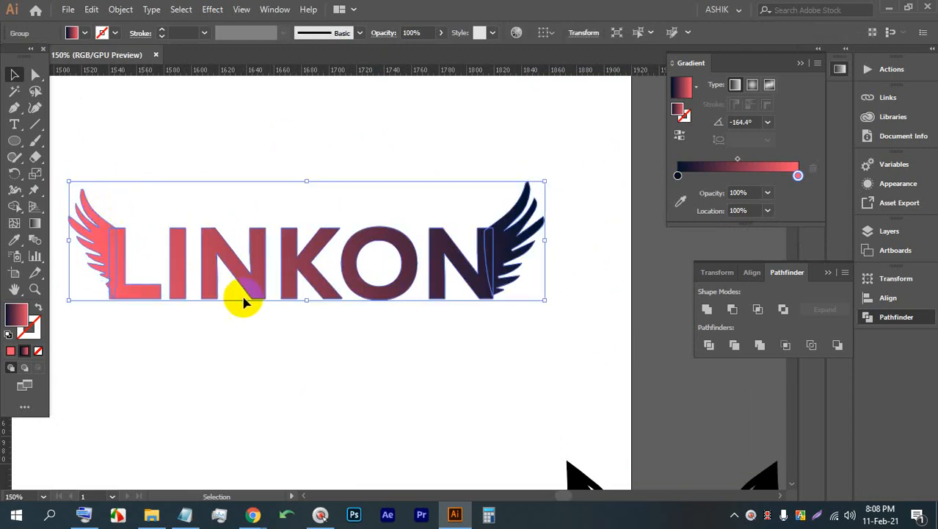
click(408, 342)
drag(579, 346, 115, 224)
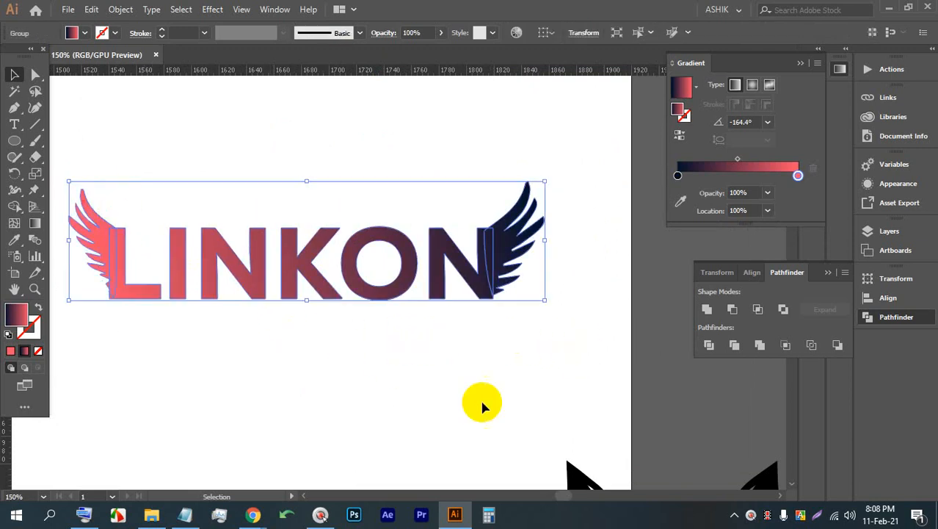
click(486, 382)
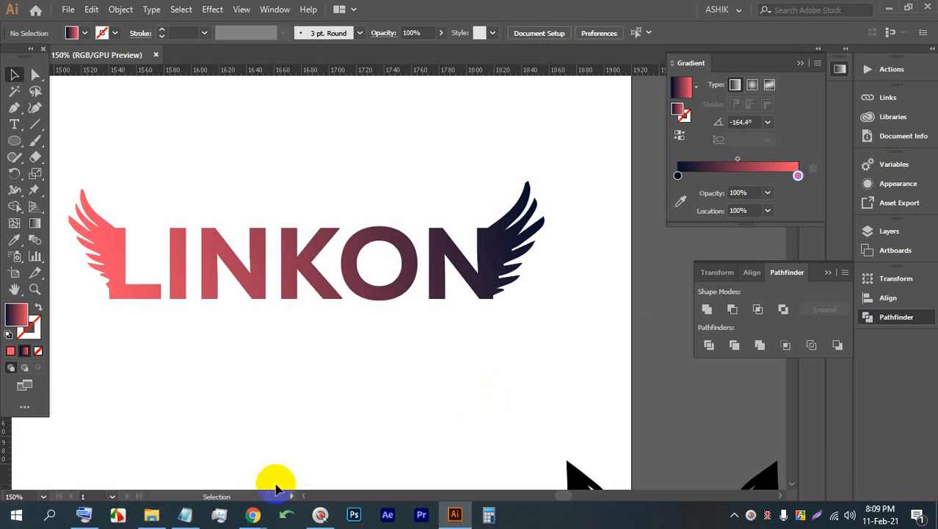
Step: Switch to the Google Meet call in Chrome, stop presenting the screen and admit the waiting participant
mouse_move(252, 514)
click(234, 486)
click(268, 9)
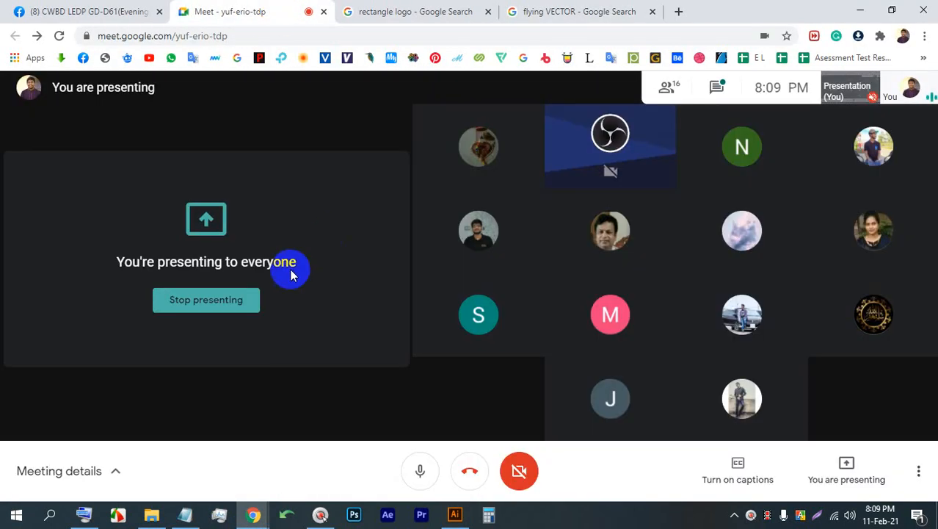
click(225, 298)
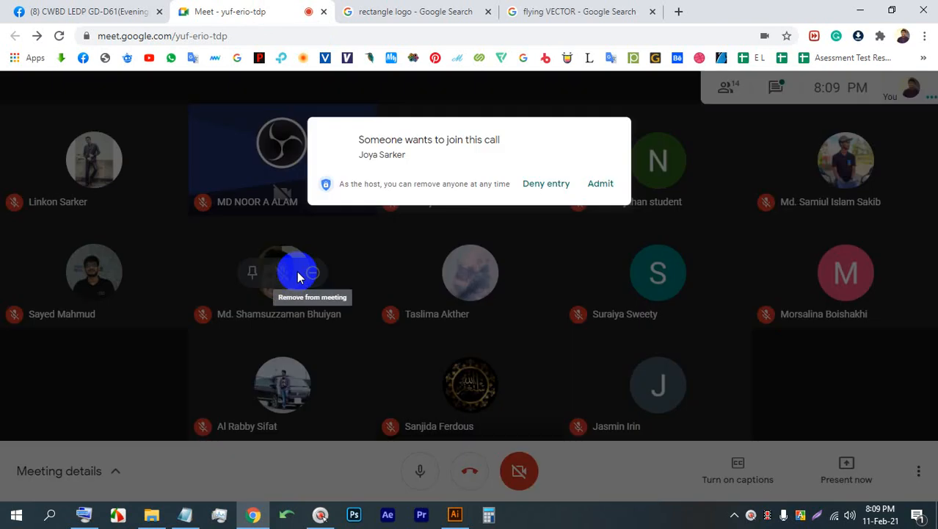
click(606, 151)
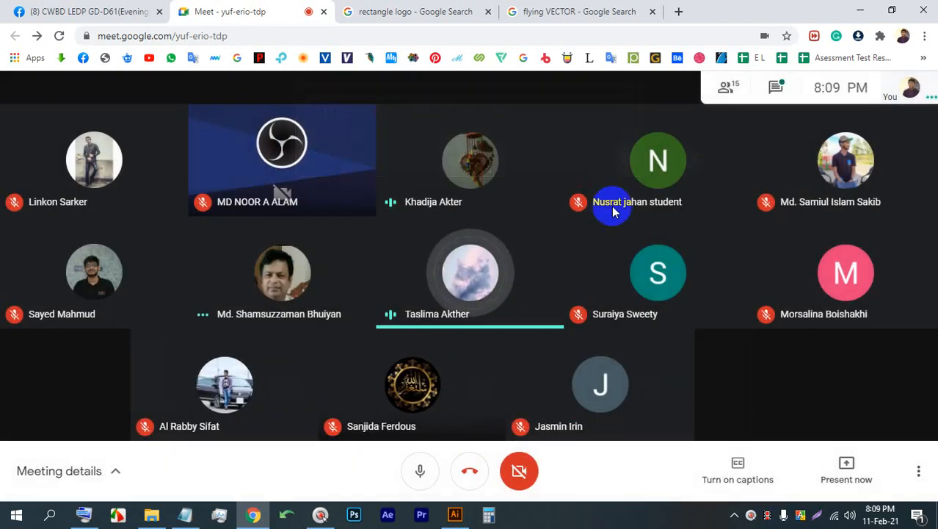